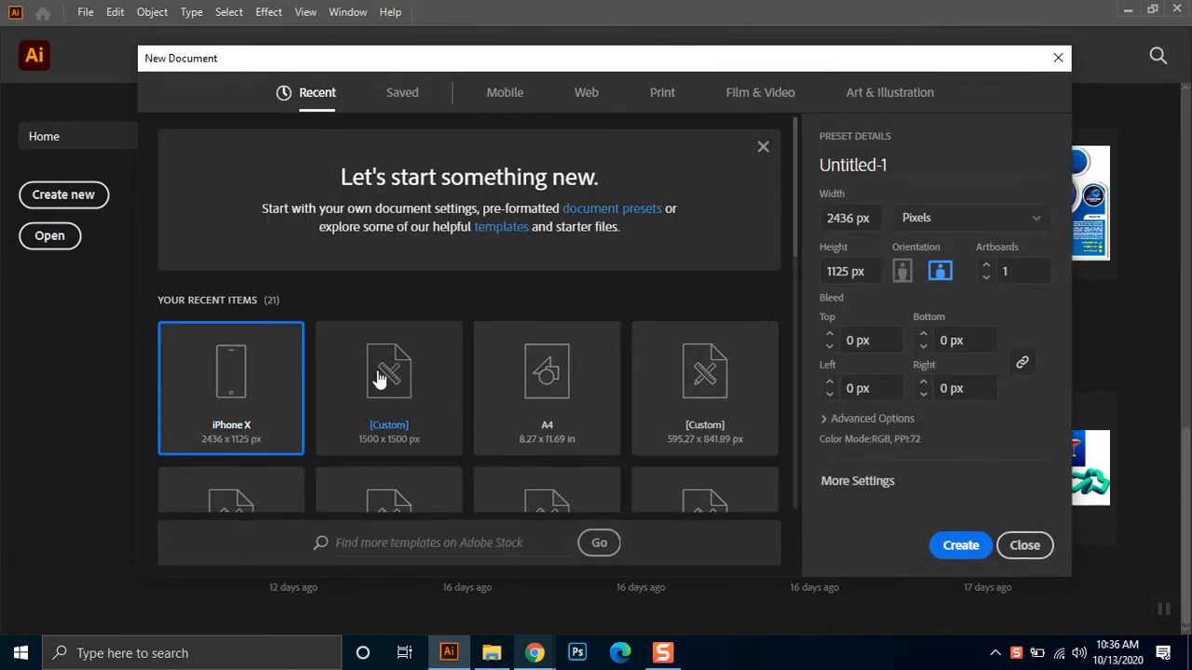
Create a new document from the recent custom 1500 x 1500 px preset
click(399, 376)
click(939, 546)
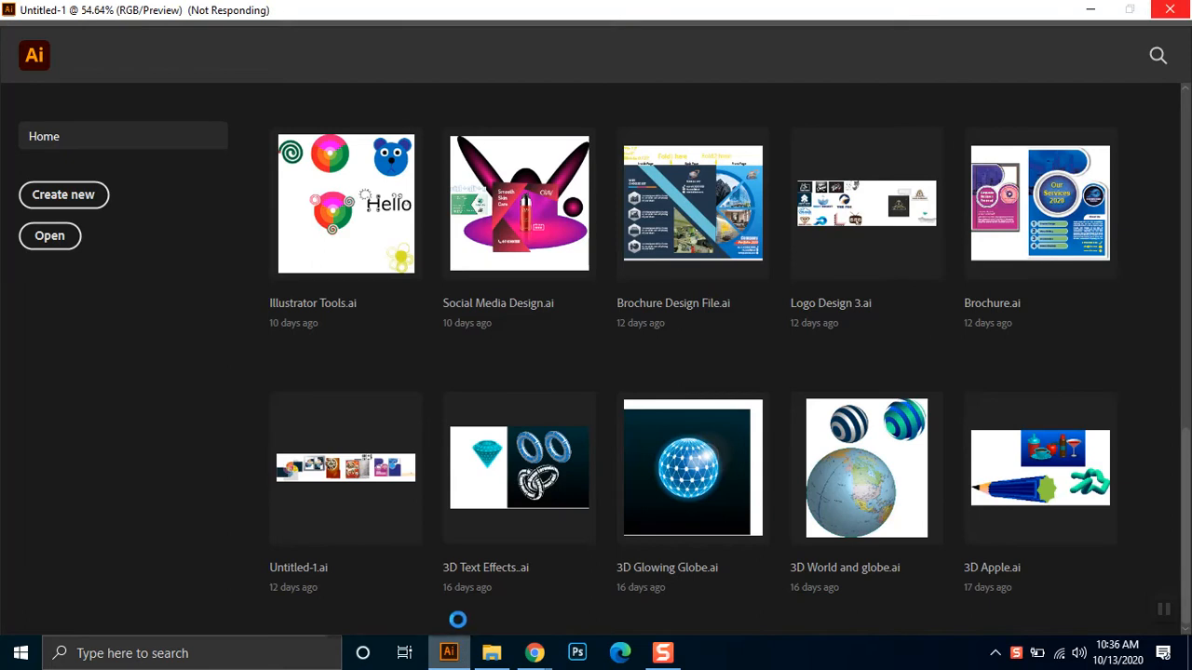
click(996, 653)
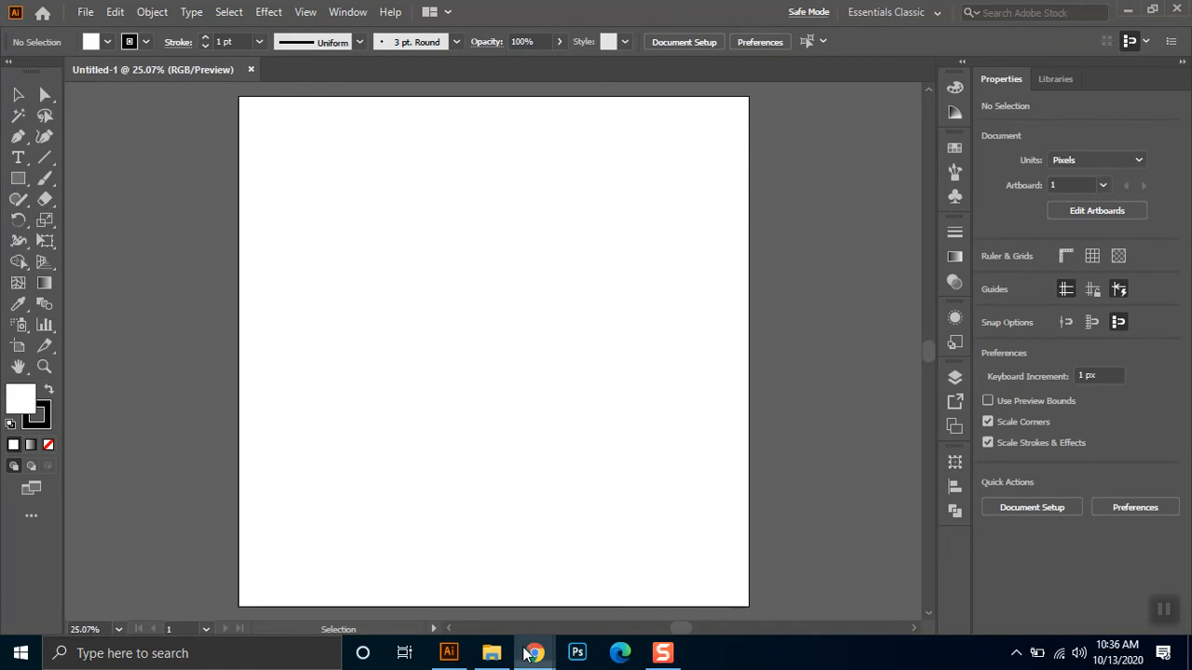
Switch to Chrome, examine the fishing and engineer skull T-shirt designs in the open tabs, and close the engineer image's tab
mouse_move(535, 652)
click(372, 573)
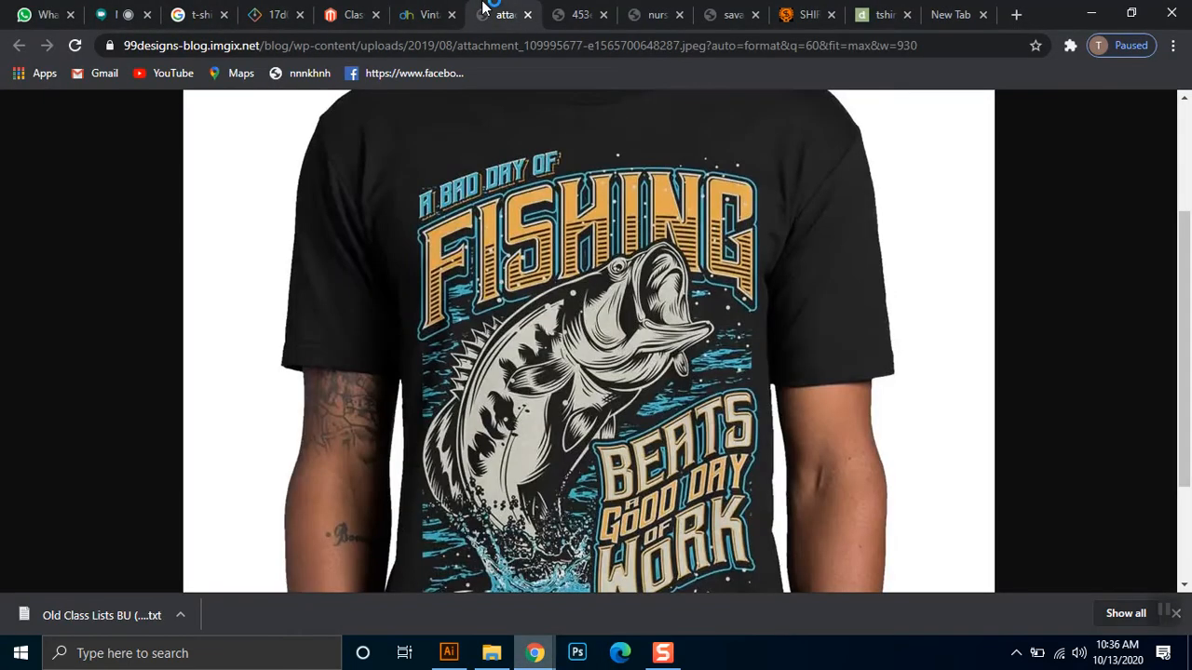
click(486, 11)
click(621, 494)
click(618, 298)
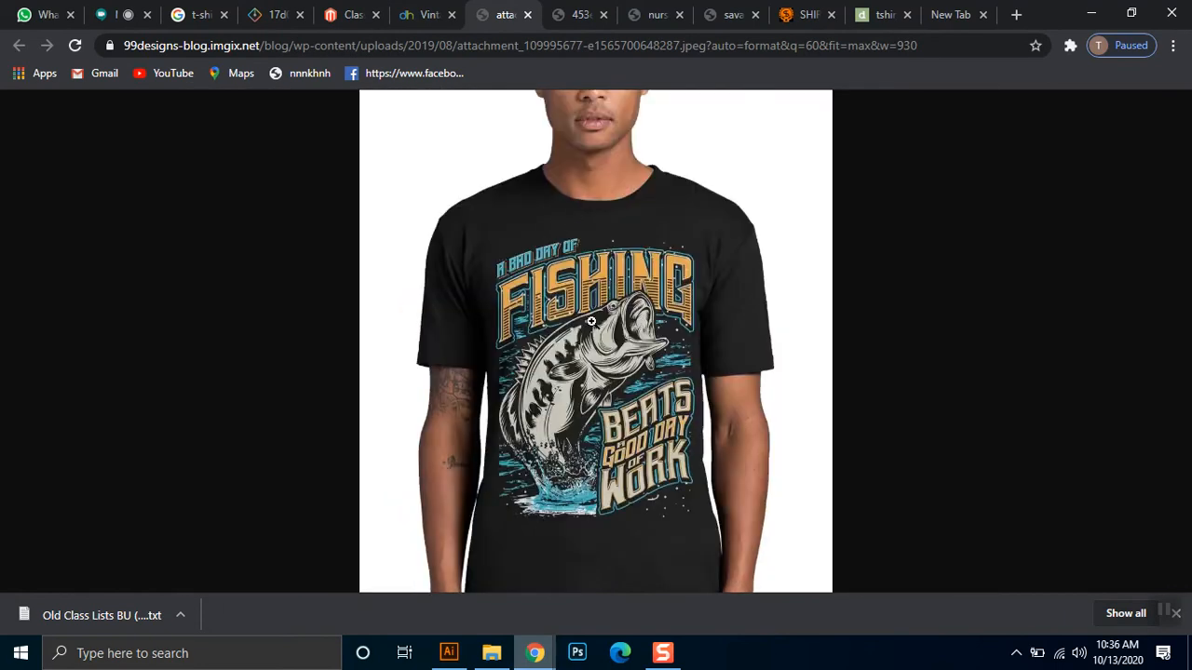
click(591, 322)
click(128, 11)
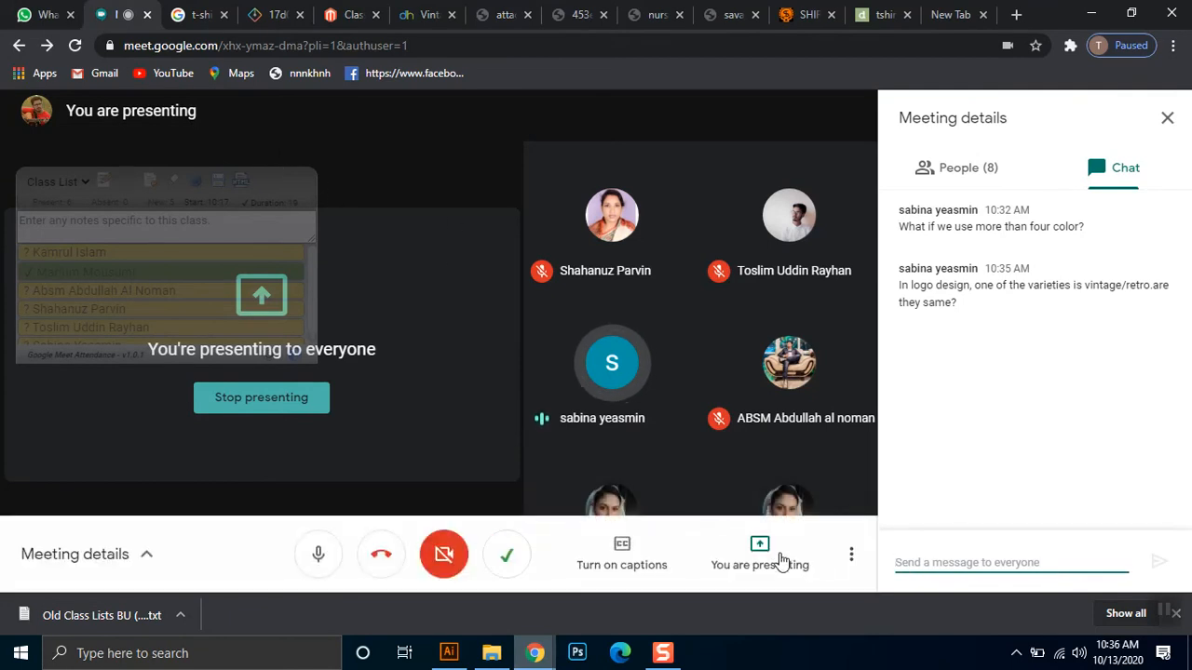
click(276, 14)
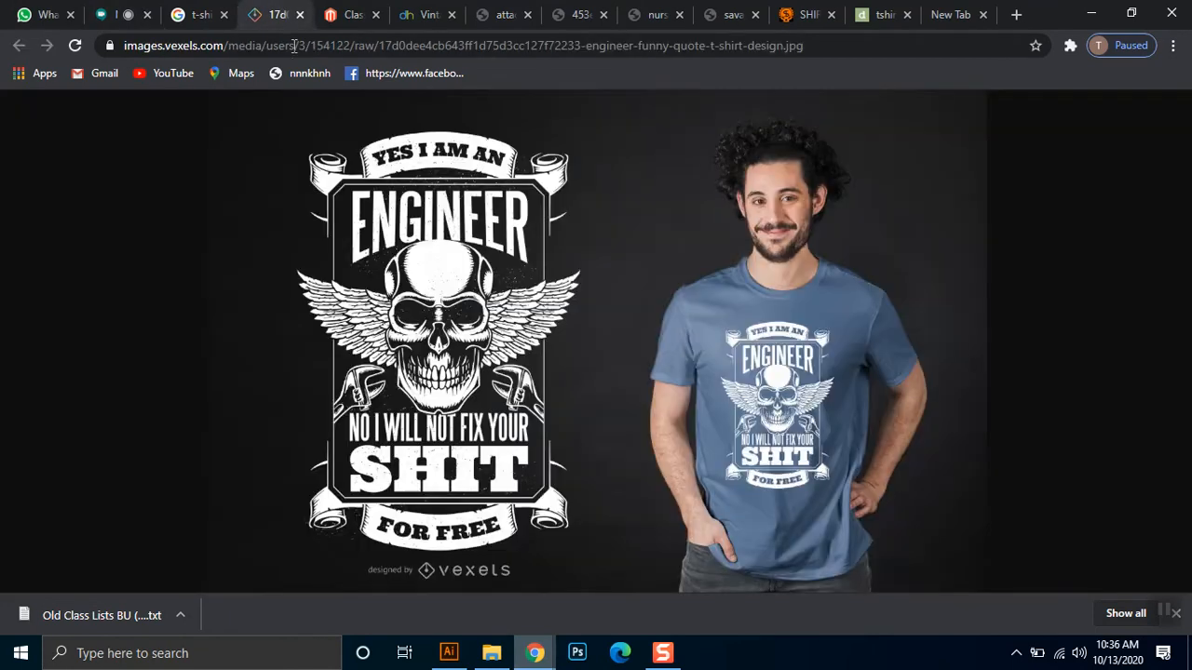
click(936, 14)
click(905, 41)
click(200, 14)
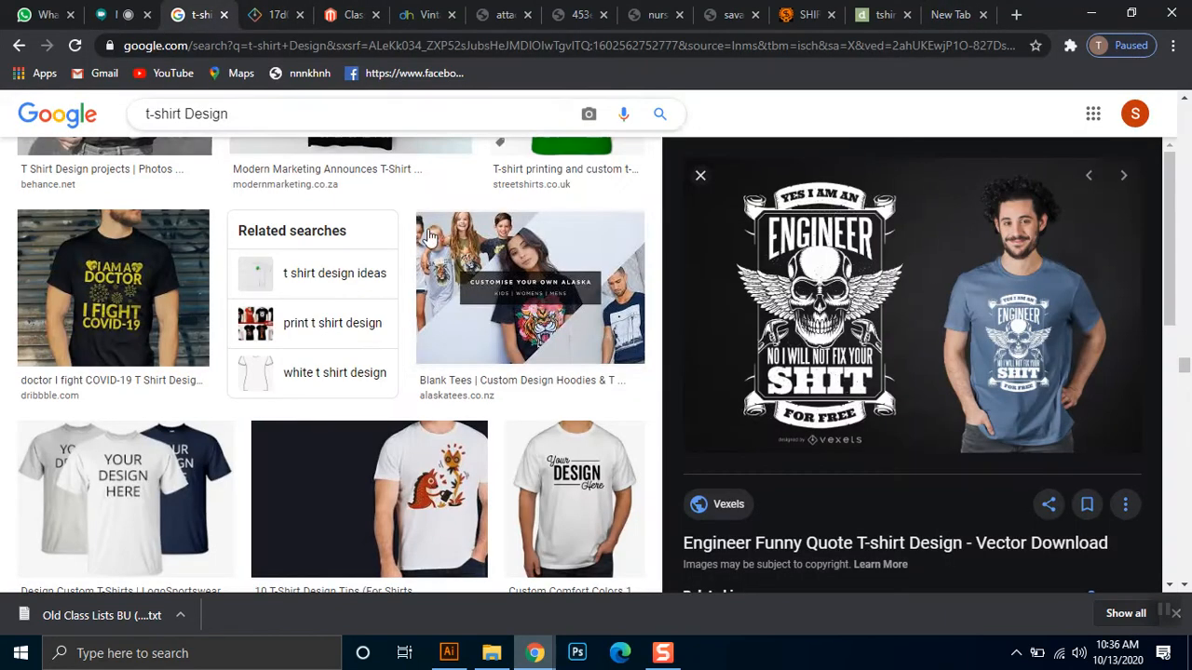
click(254, 14)
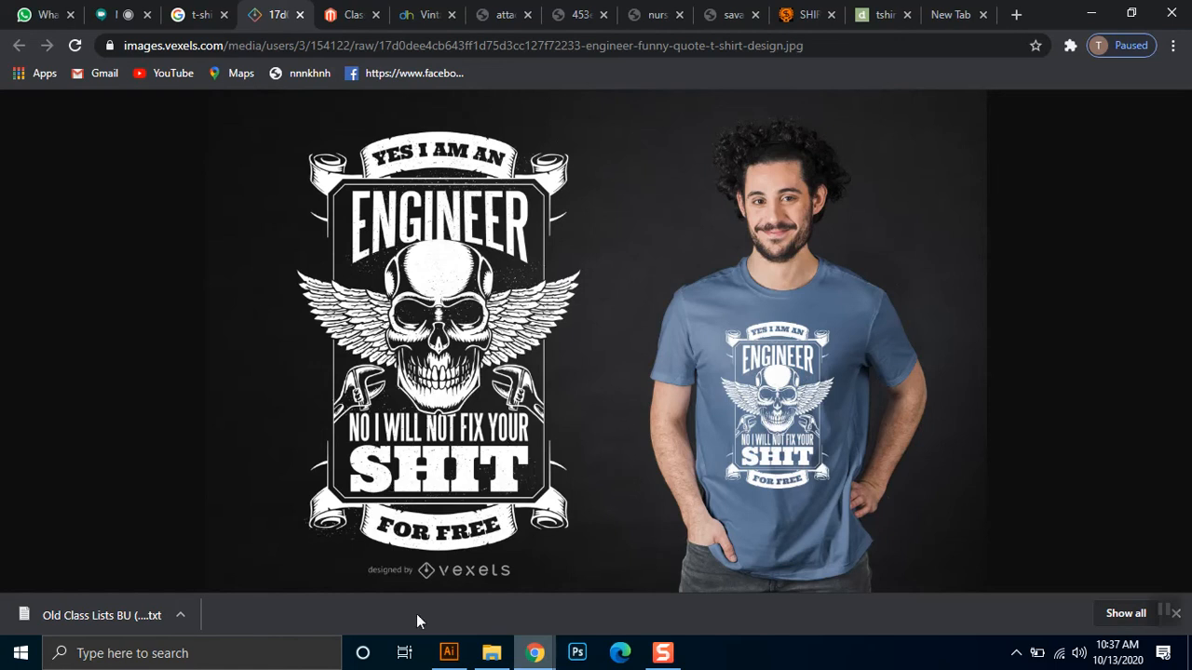
click(299, 15)
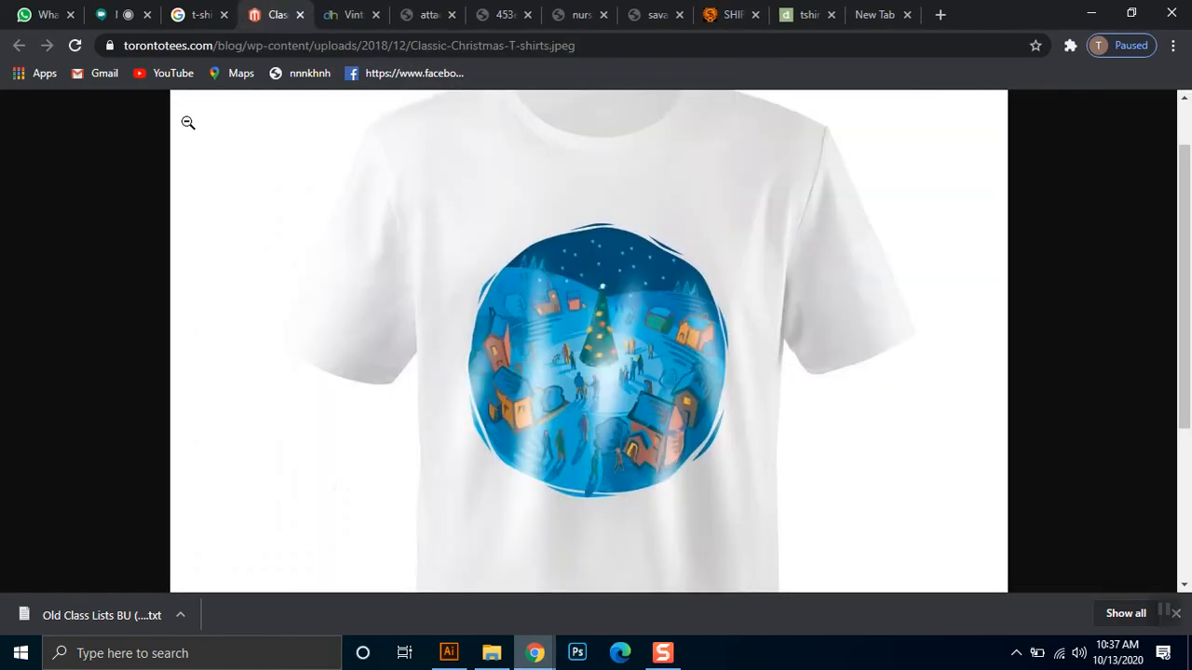
Copy the designhill vintage T-shirt image with the cowgirl design and paste it into the blank Illustrator document
click(328, 9)
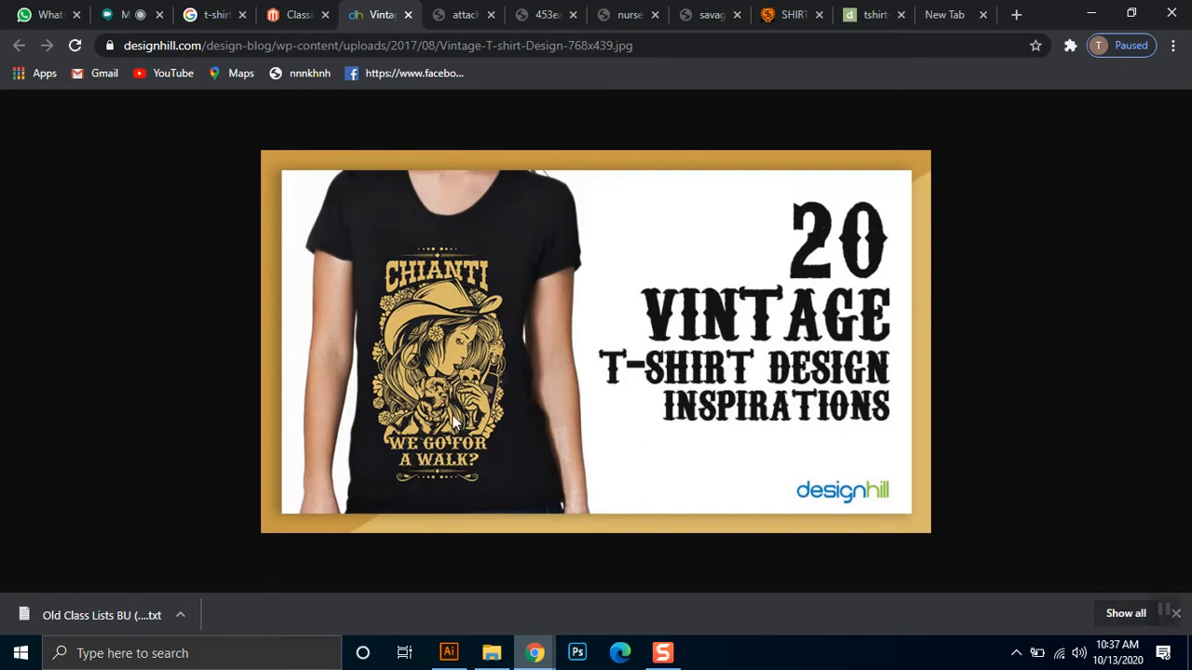
right_click(448, 313)
click(510, 389)
click(466, 652)
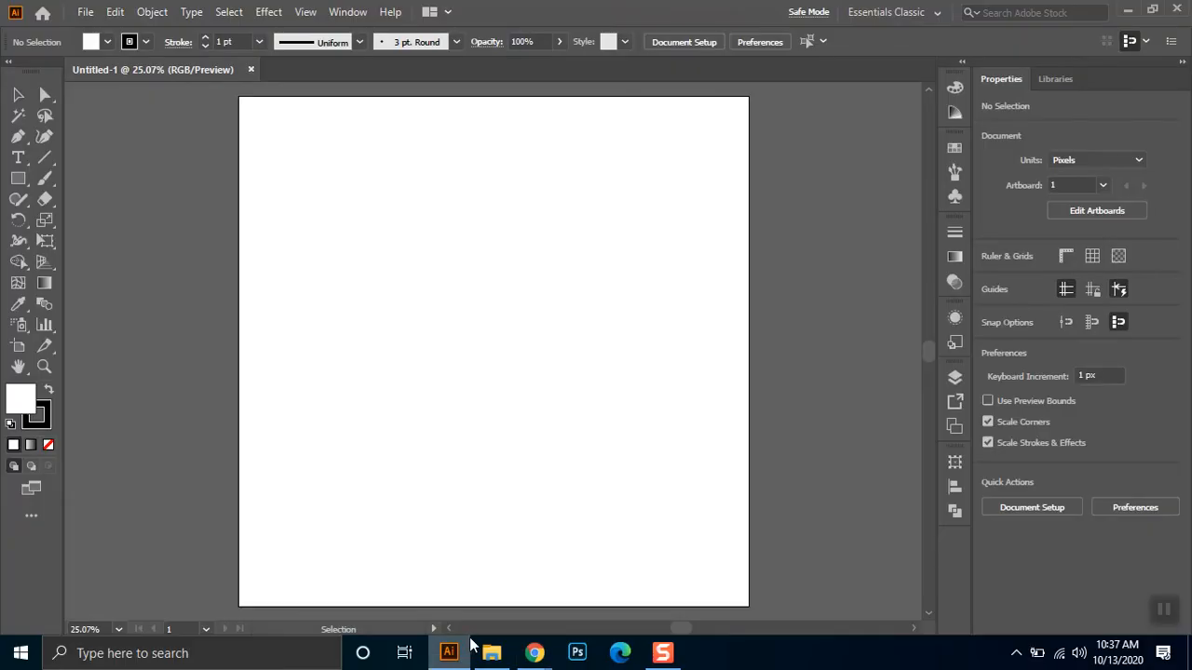
key(ctrl+v)
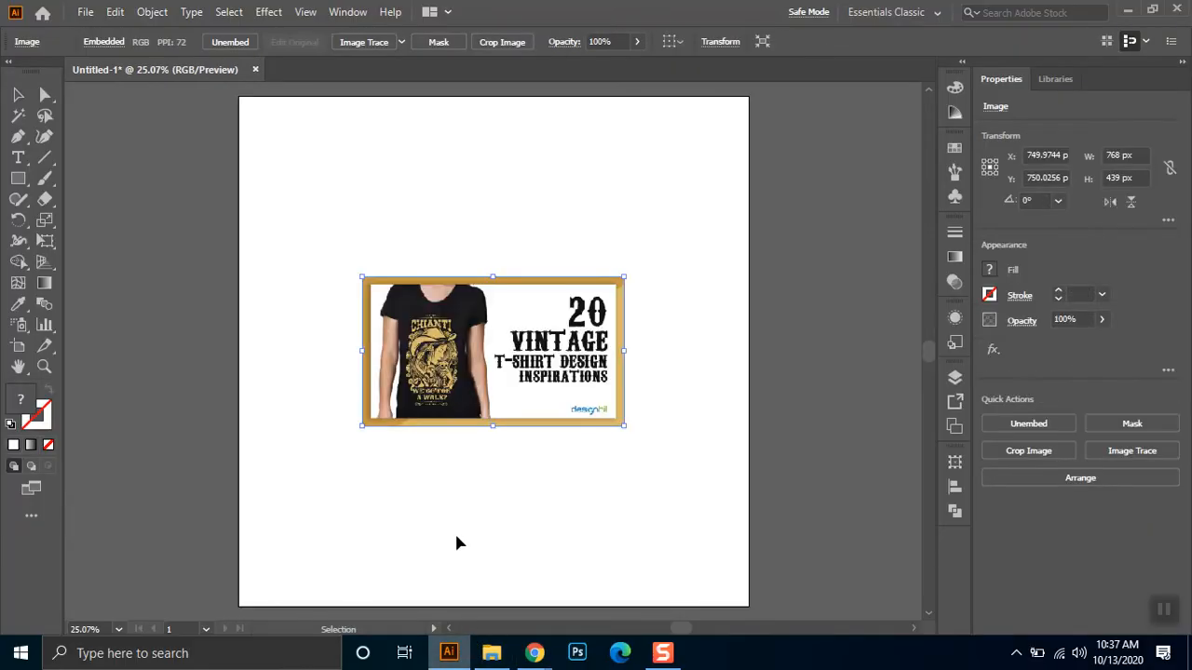
Enlarge the pasted T-shirt image to about 1682 x 961 px and move it to about X 819, Y 748 px
drag(624, 423, 774, 575)
scroll(476, 456, up, 2)
drag(364, 438, 554, 468)
scroll(485, 288, down, 1)
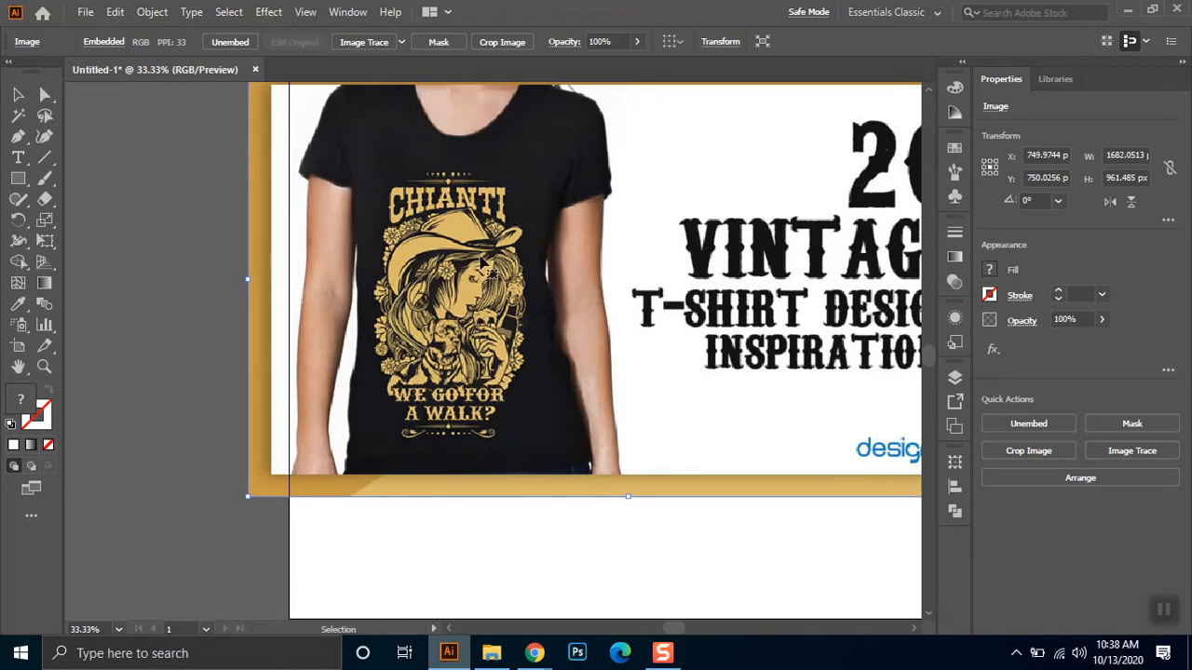
drag(437, 315, 469, 313)
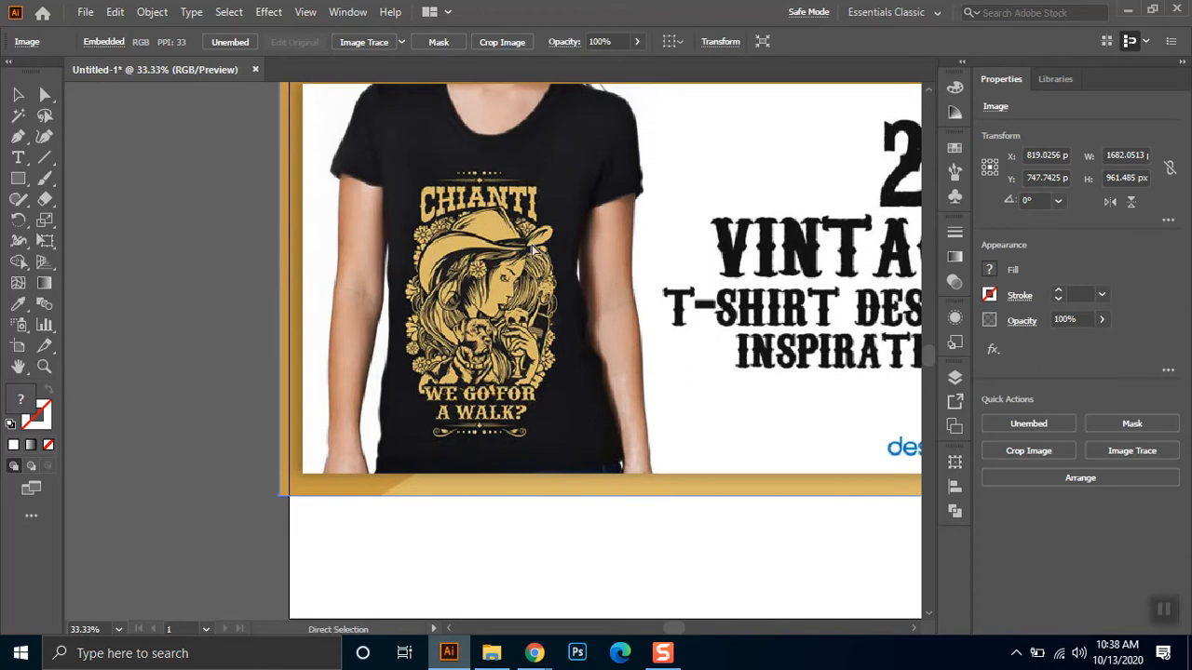
key(ctrl+plus)
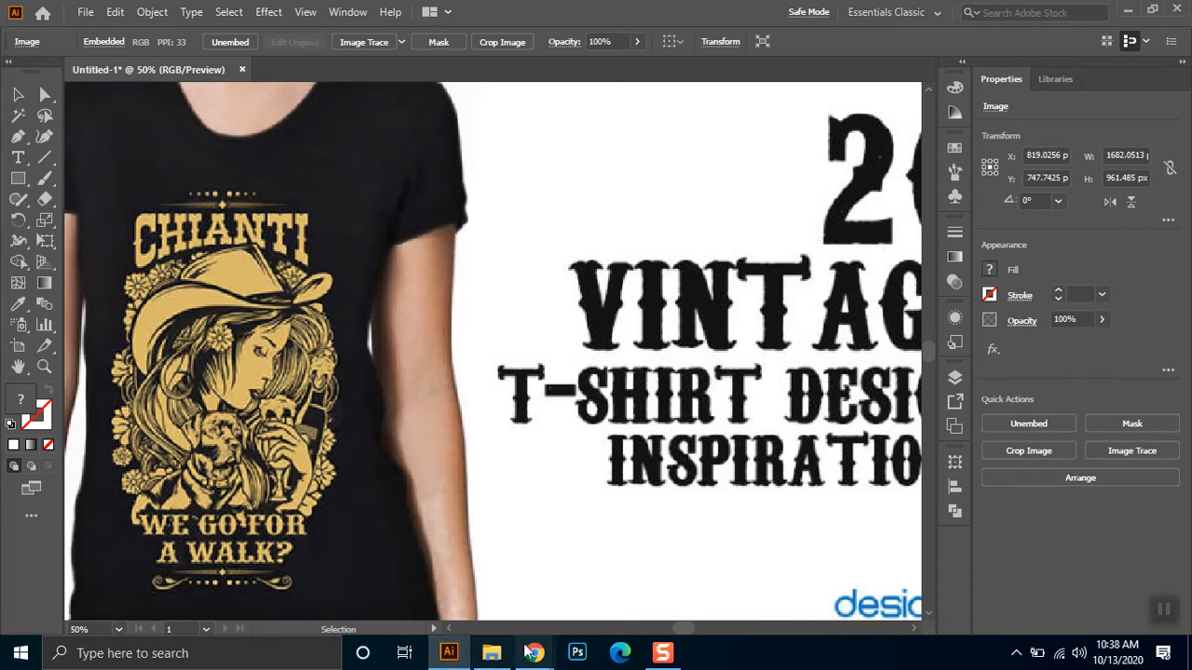
Switch to Chrome and search Google Images for "girl face" in the empty tab
mouse_move(533, 651)
click(354, 552)
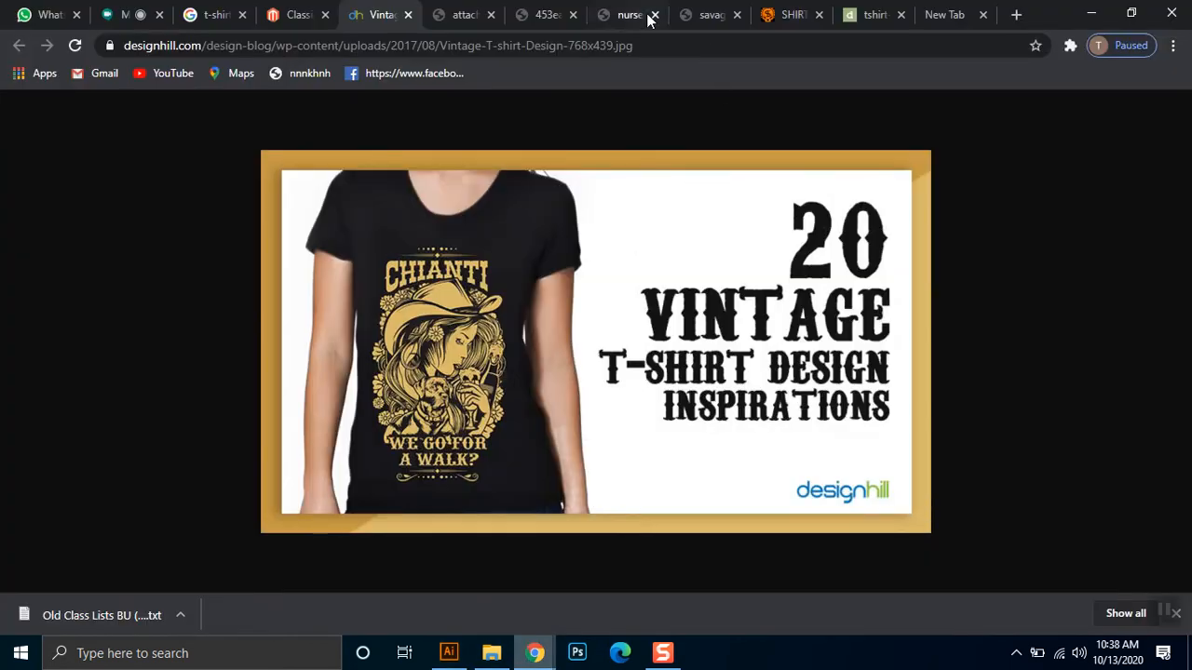
click(942, 13)
click(807, 44)
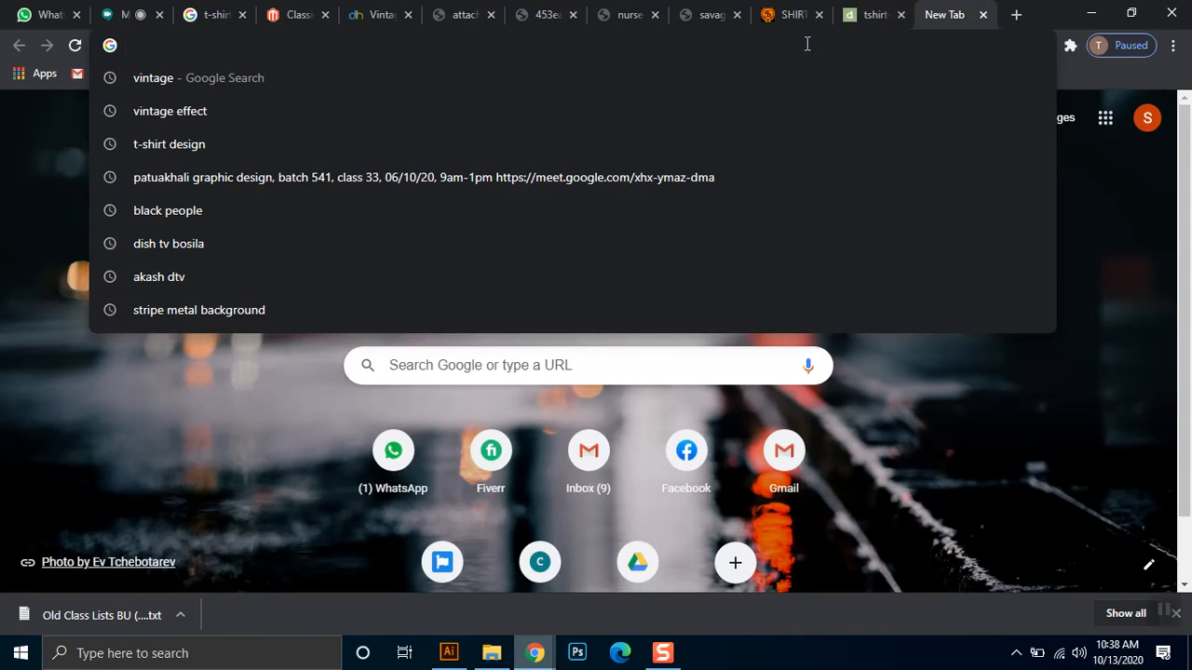
text(girl)
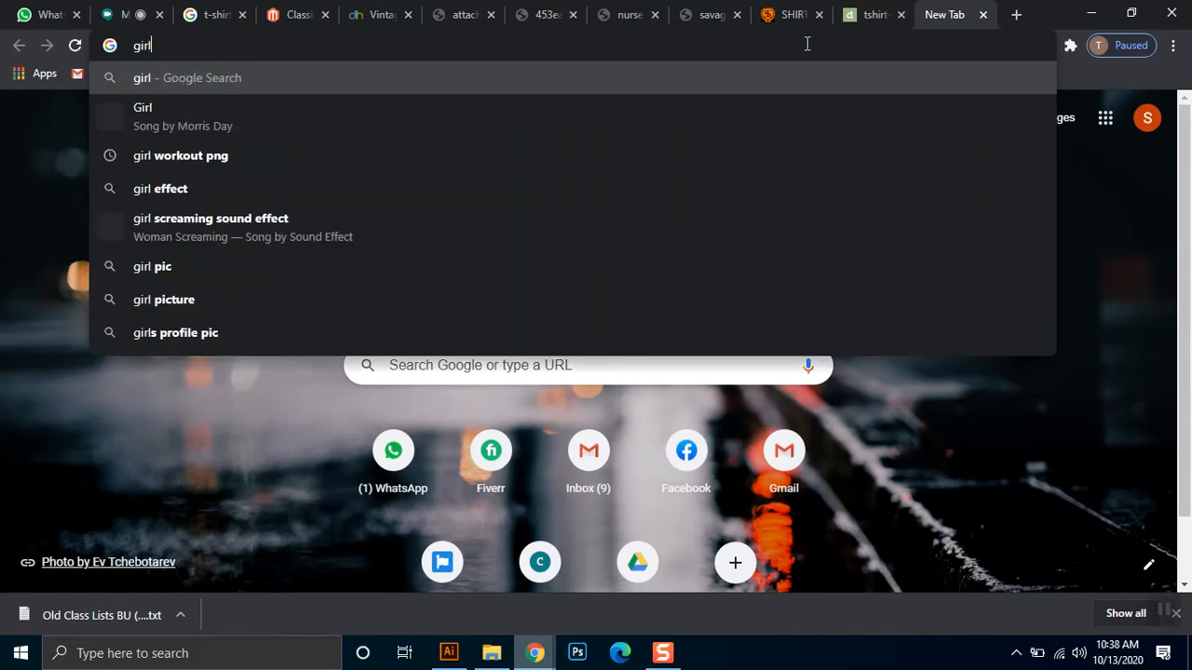
text( face)
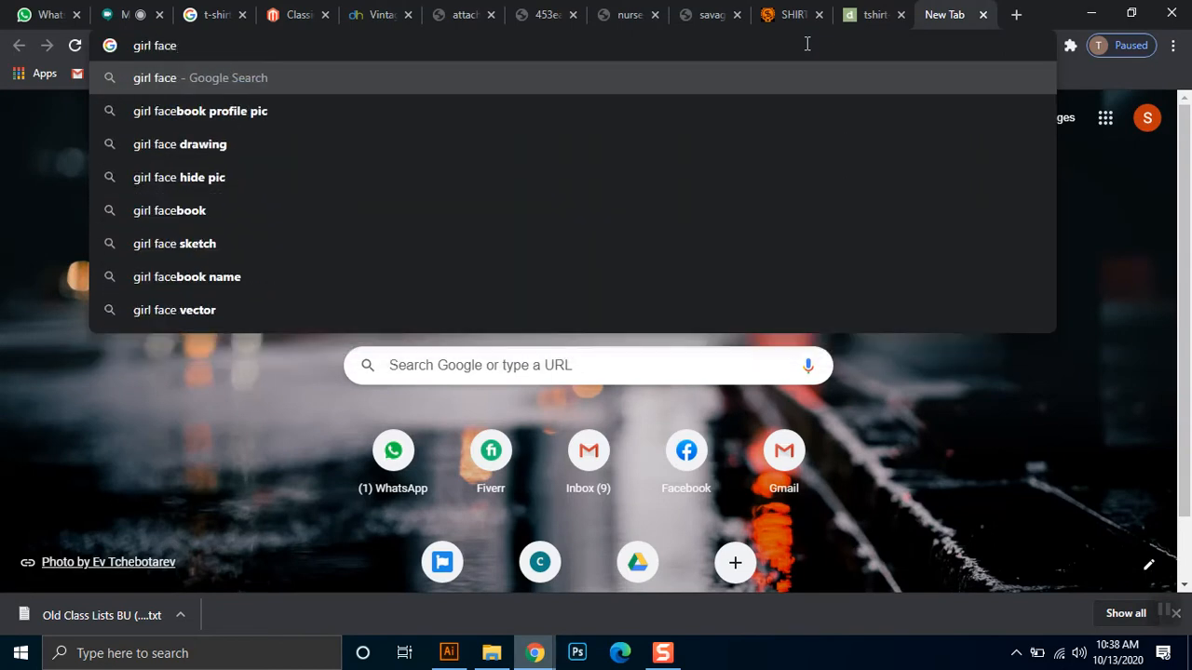
key(Return)
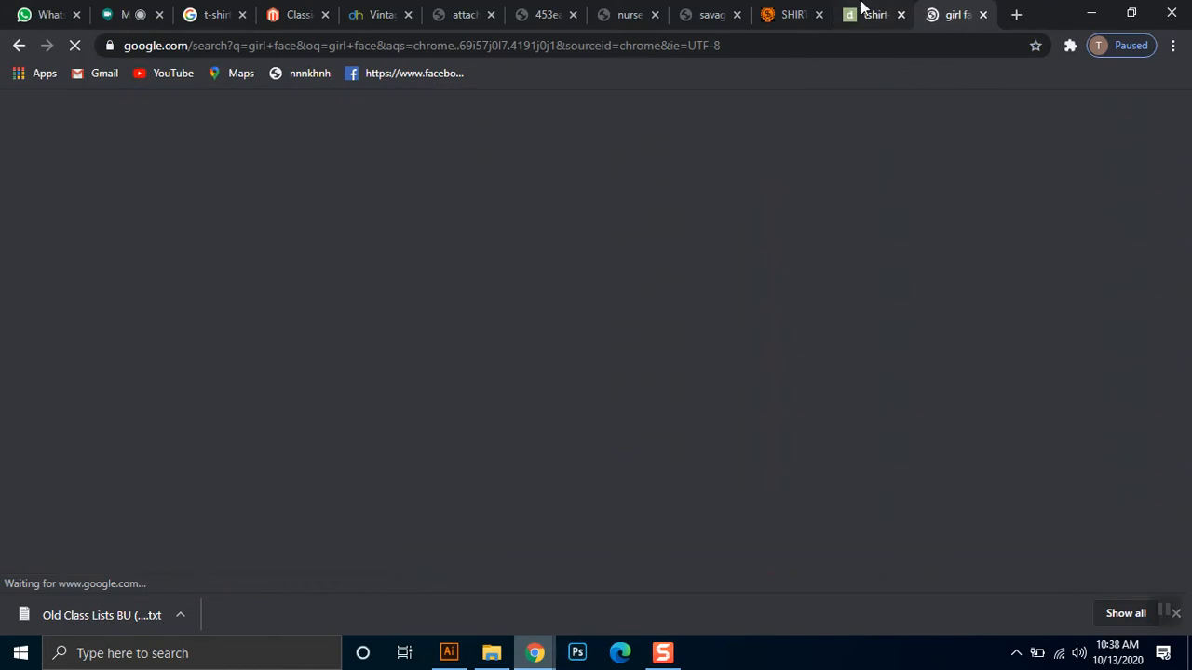
click(260, 178)
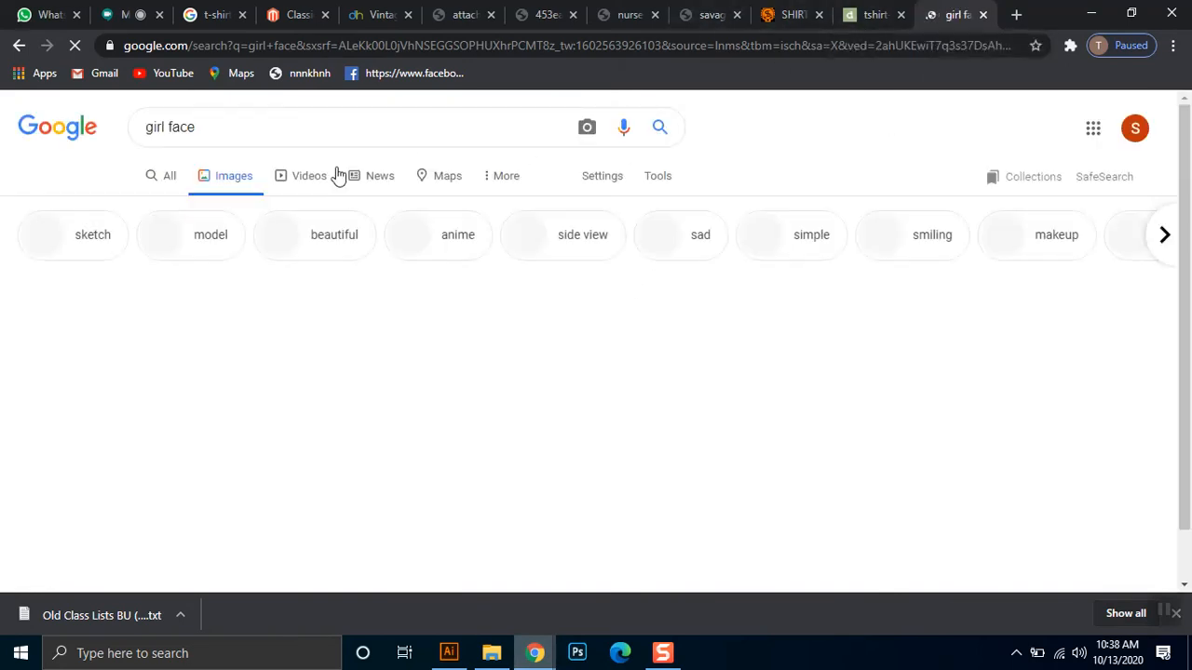
Find the PngFind picture of the red-haired woman on a transparent background and open the image in a new tab
scroll(321, 393, down, 3)
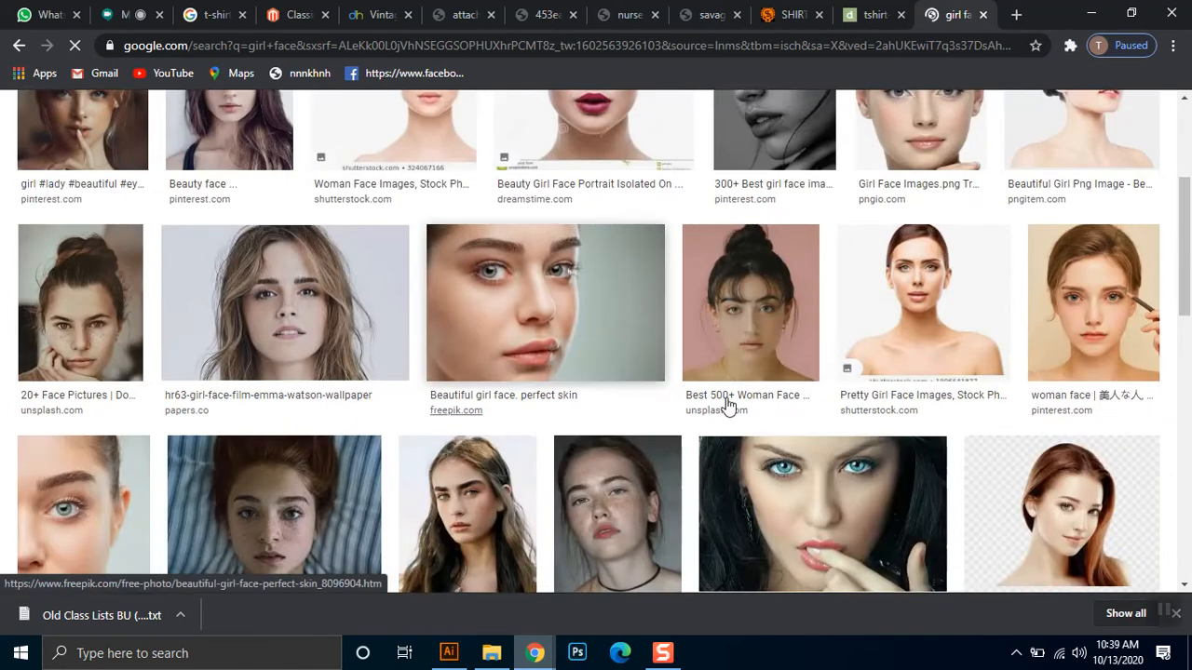
scroll(566, 405, down, 4)
scroll(981, 215, up, 1)
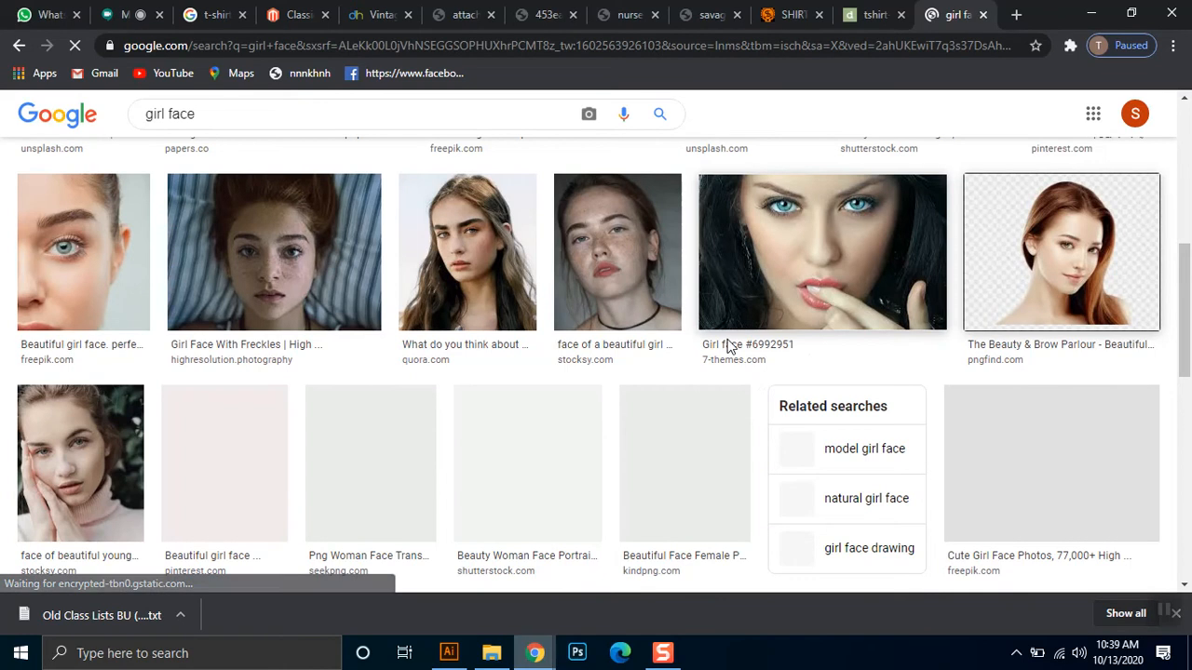
click(779, 350)
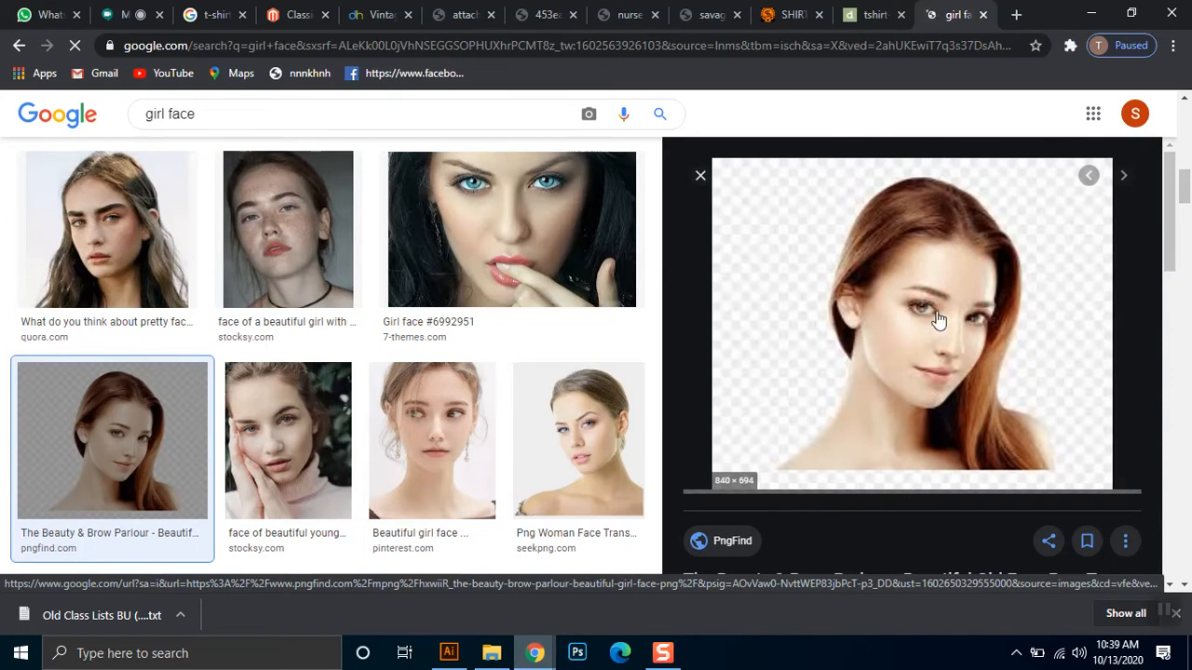
click(875, 13)
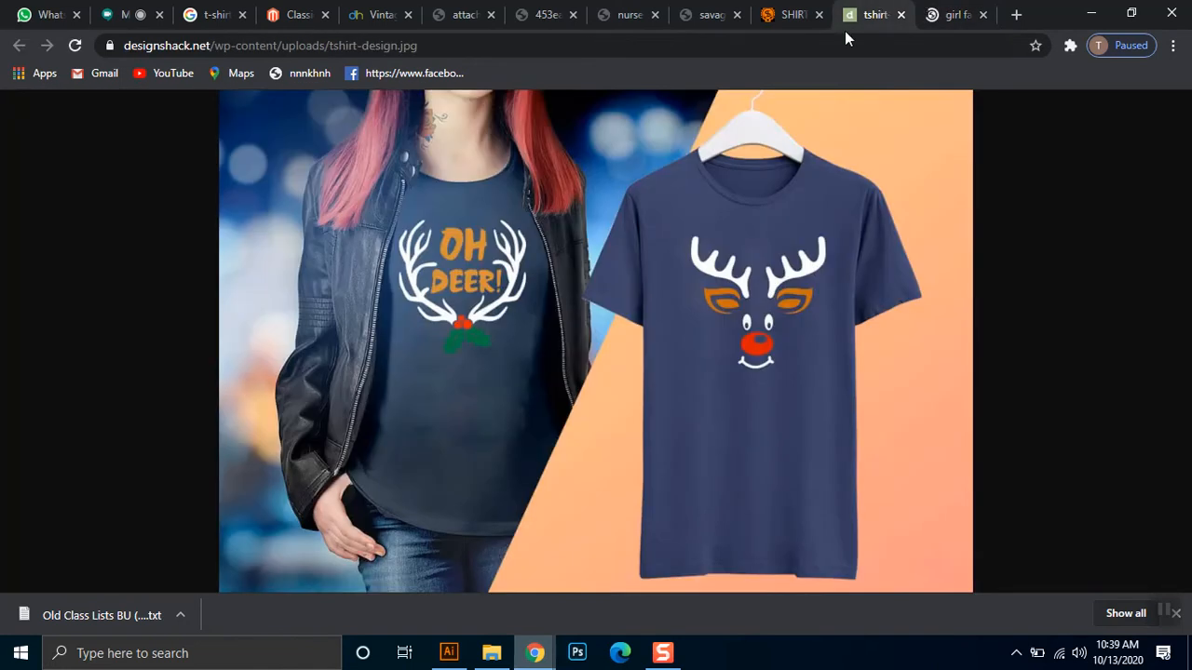
click(960, 14)
right_click(901, 302)
click(959, 437)
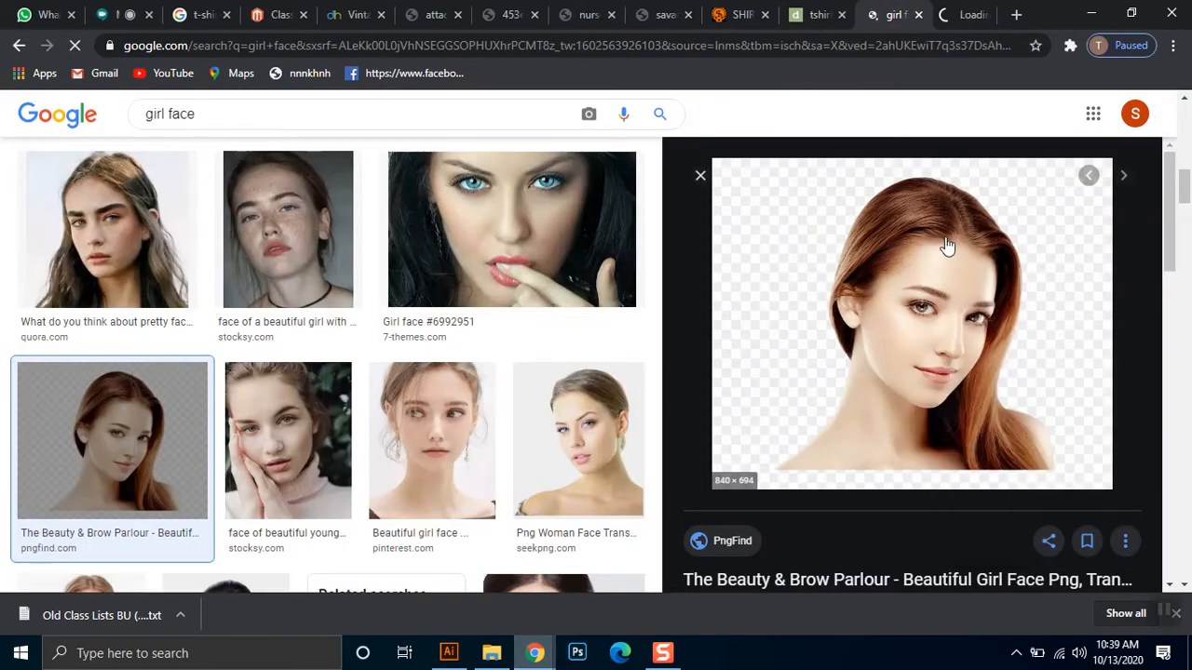
Search Google for "vecteezy" in the tab showing the face image results
click(844, 47)
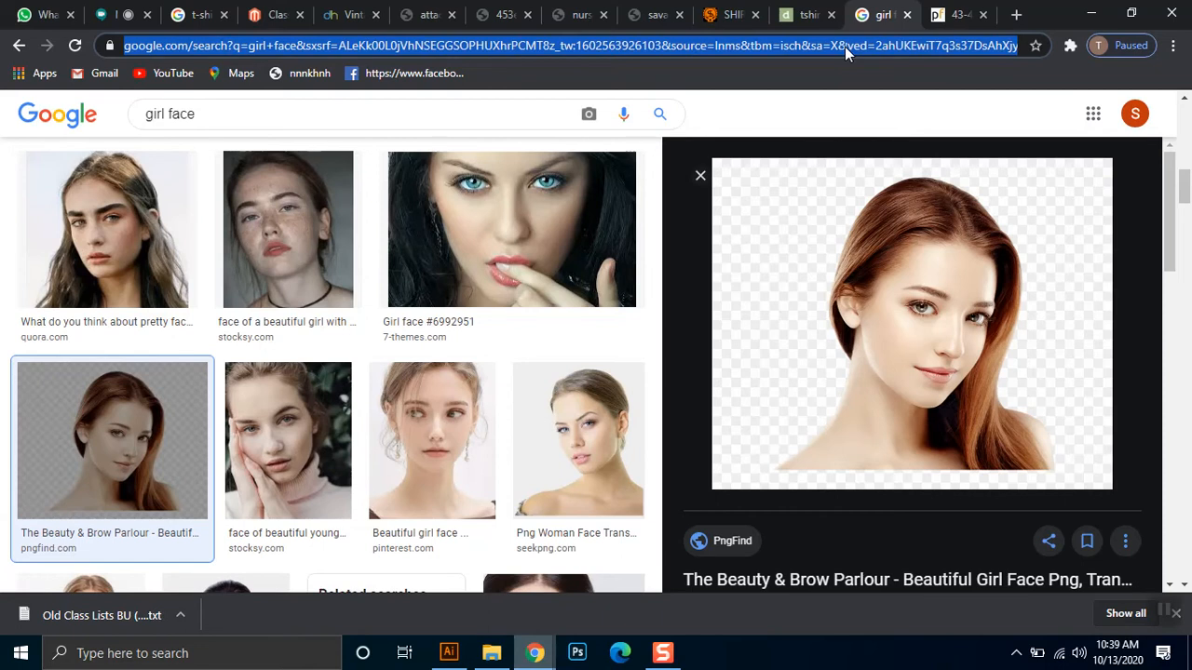
text(c)
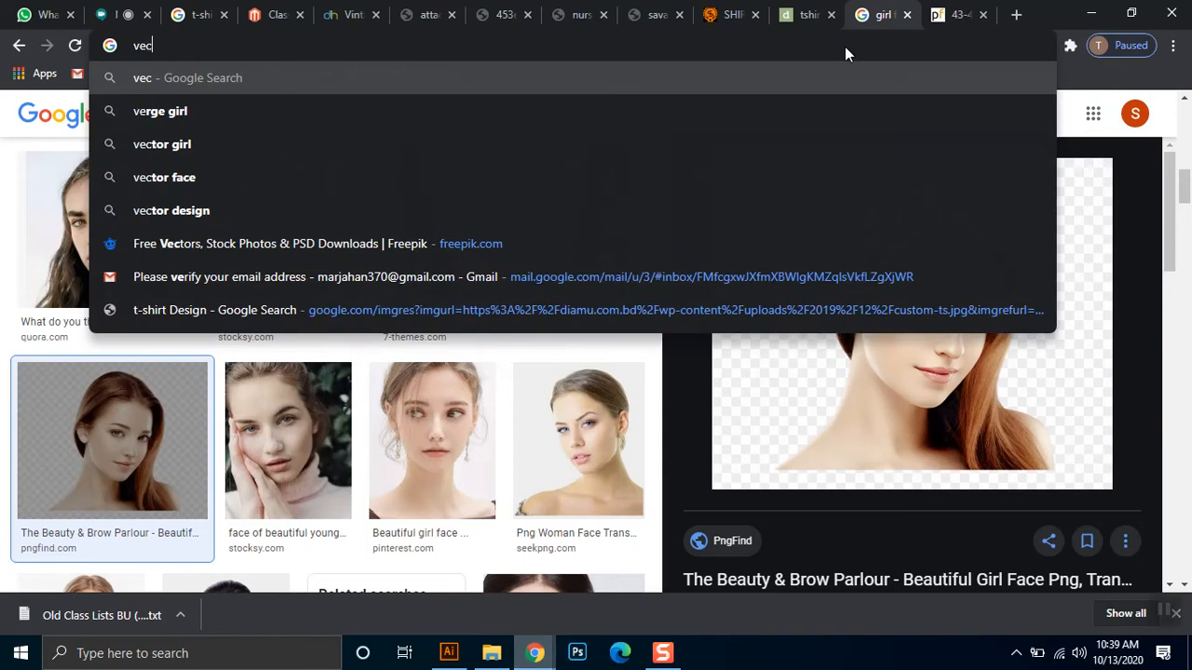
key(BackSpace)
text(ect)
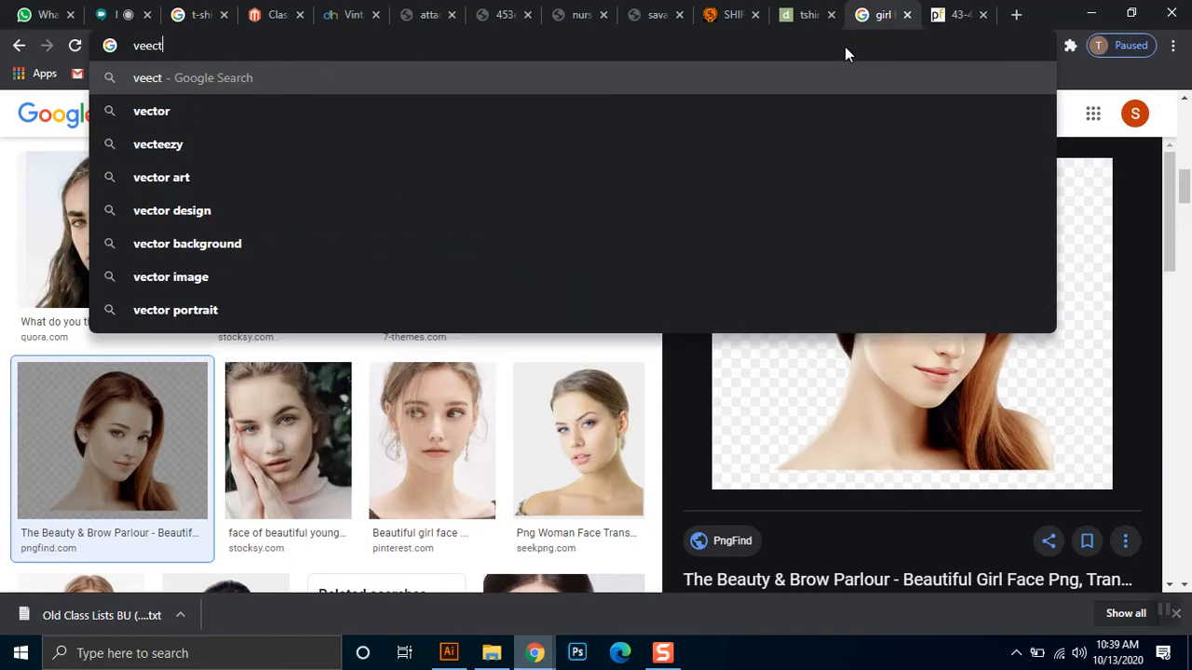
text(eez)
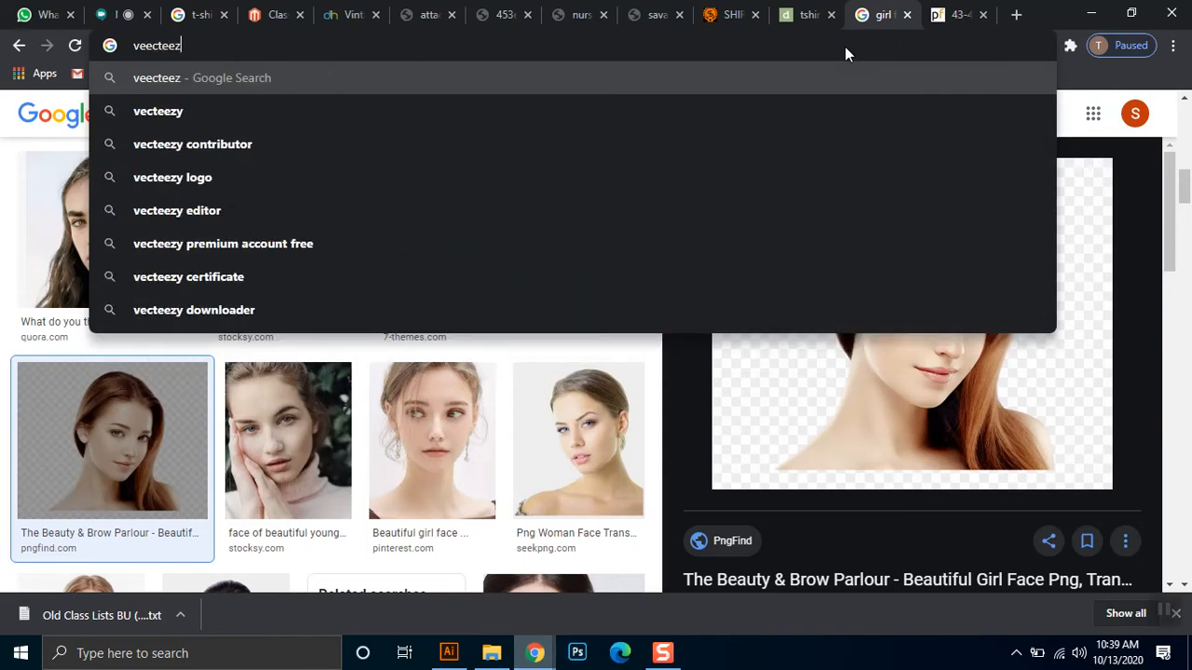
text(y)
key(BackSpace)
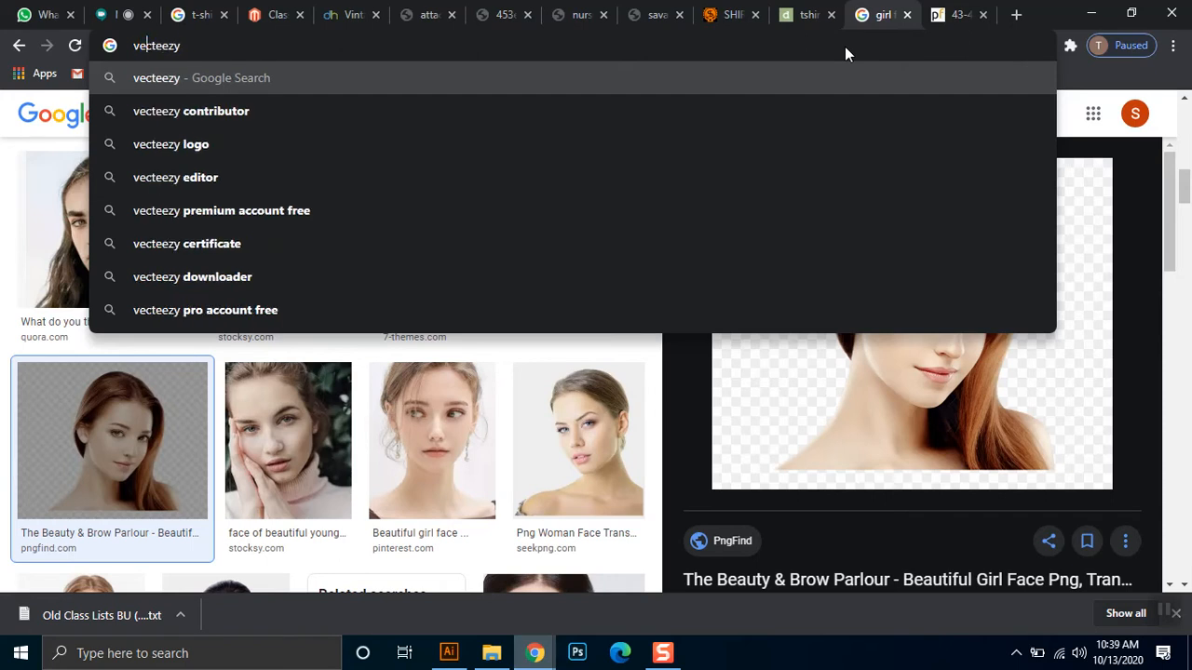
key(Return)
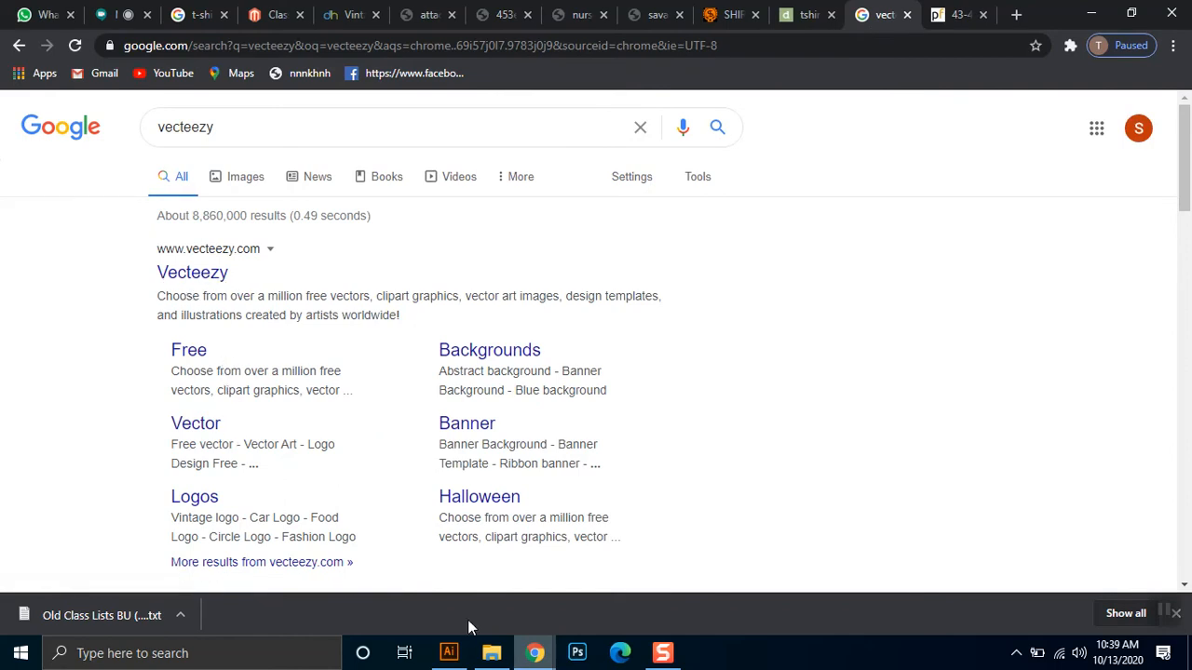
Open the Vecteezy website from the search results in a new tab and switch to that tab
click(193, 276)
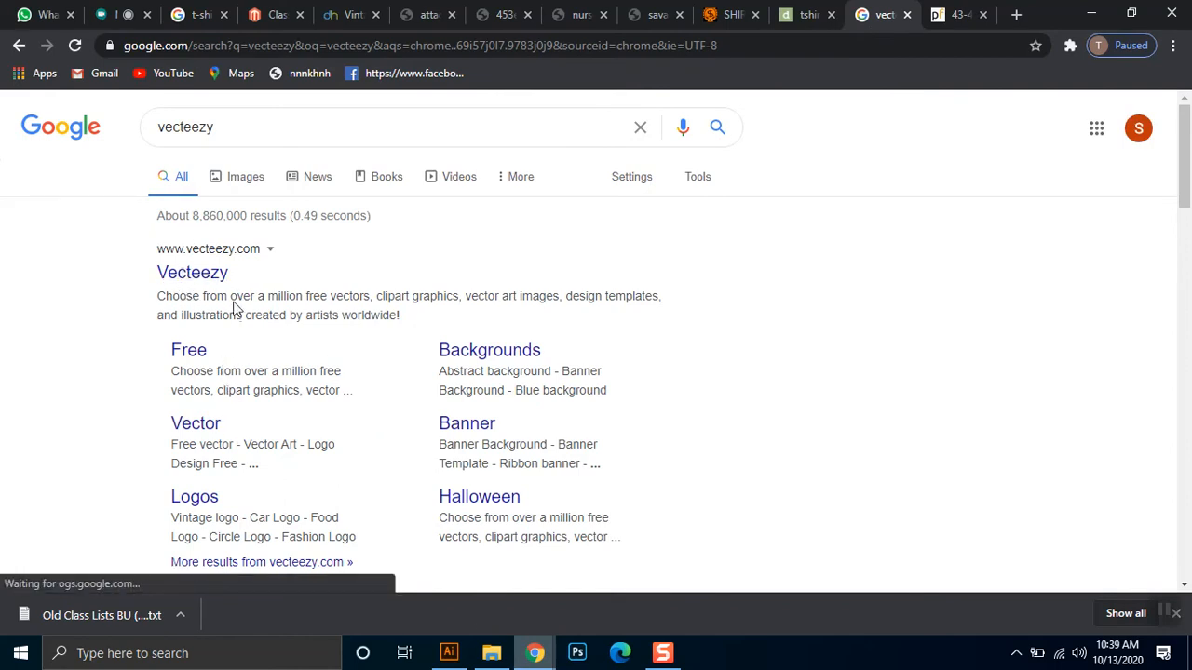
ctrl+click(195, 277)
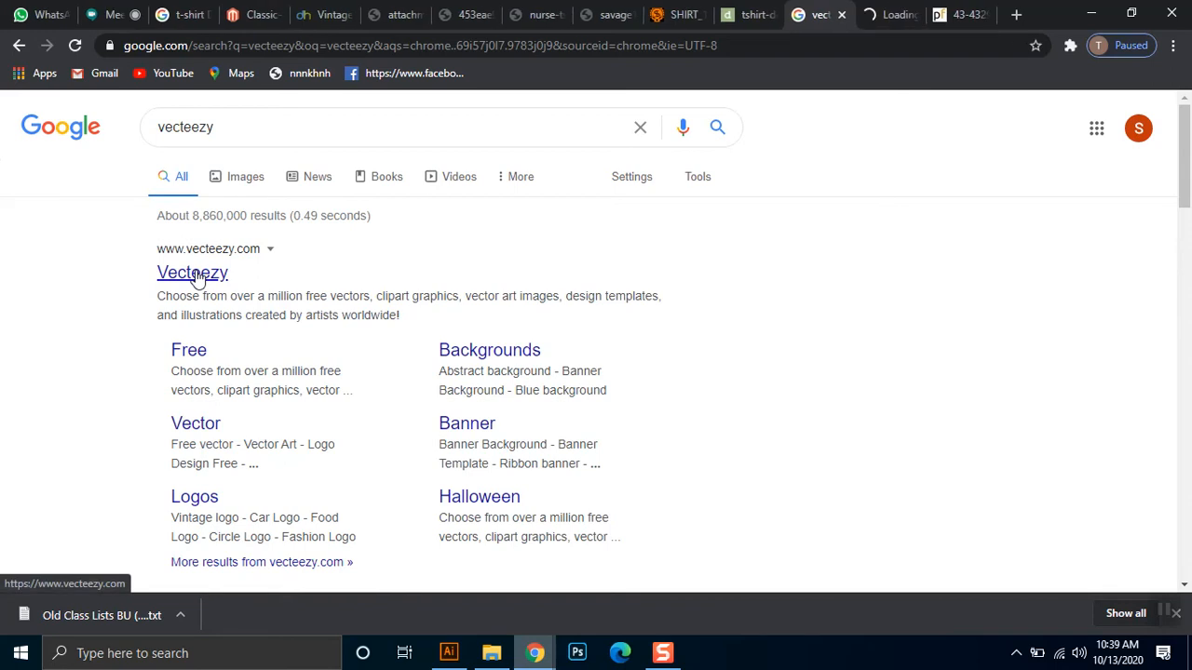
click(900, 12)
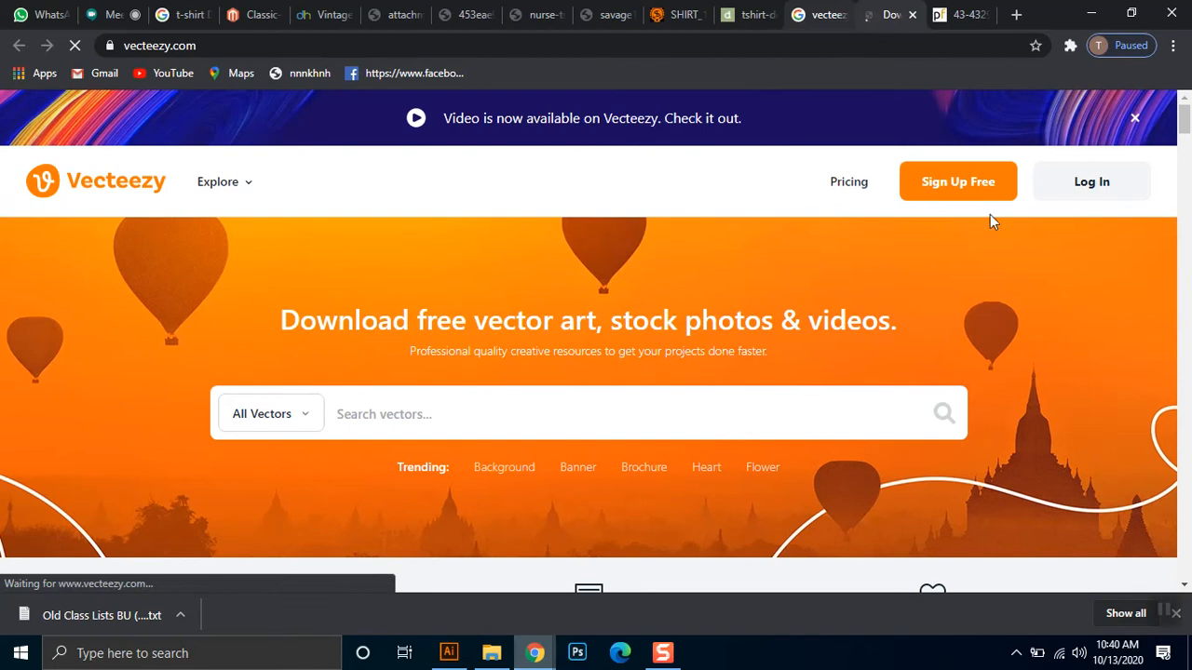
Look through the popular and trending graphics on the Vecteezy home page and the content types its search offers
mouse_move(1184, 120)
mouse_down()
mouse_move(1183, 182)
mouse_move(1187, 110)
mouse_up()
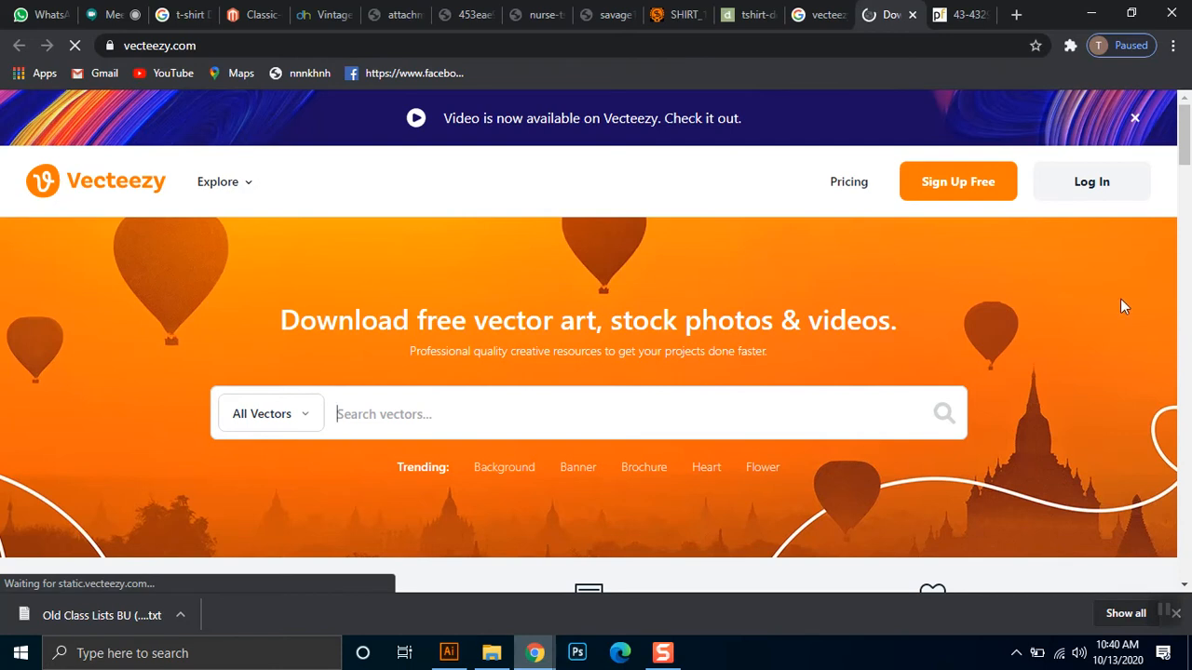
drag(1185, 136, 1186, 210)
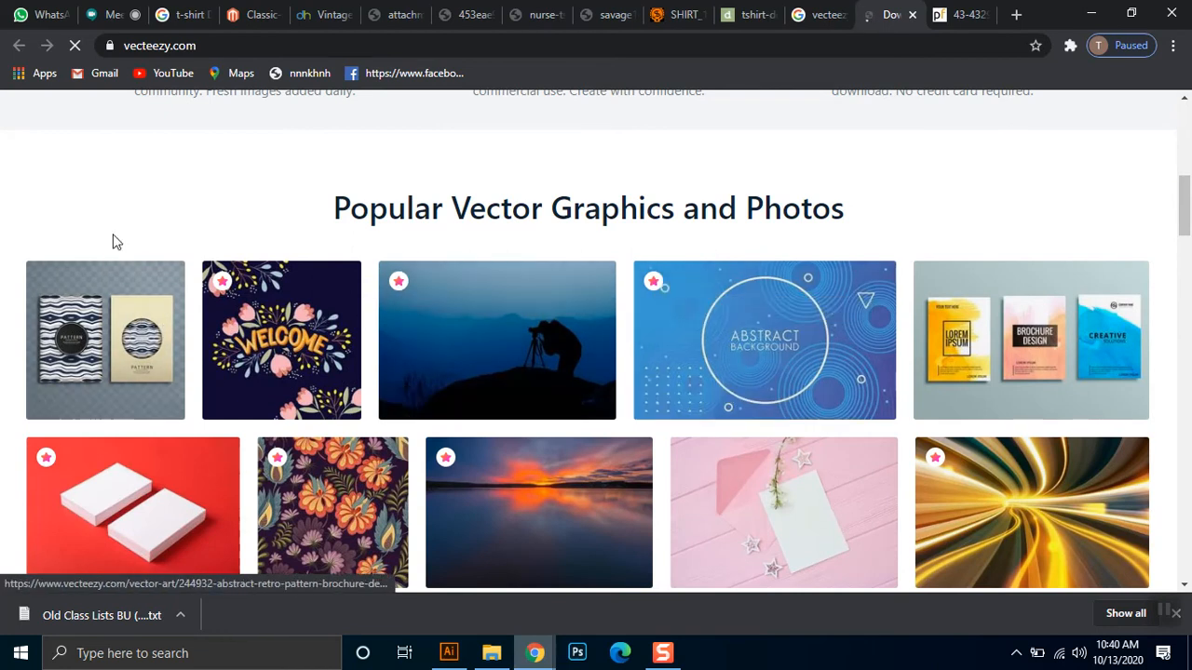
drag(1184, 235, 1188, 280)
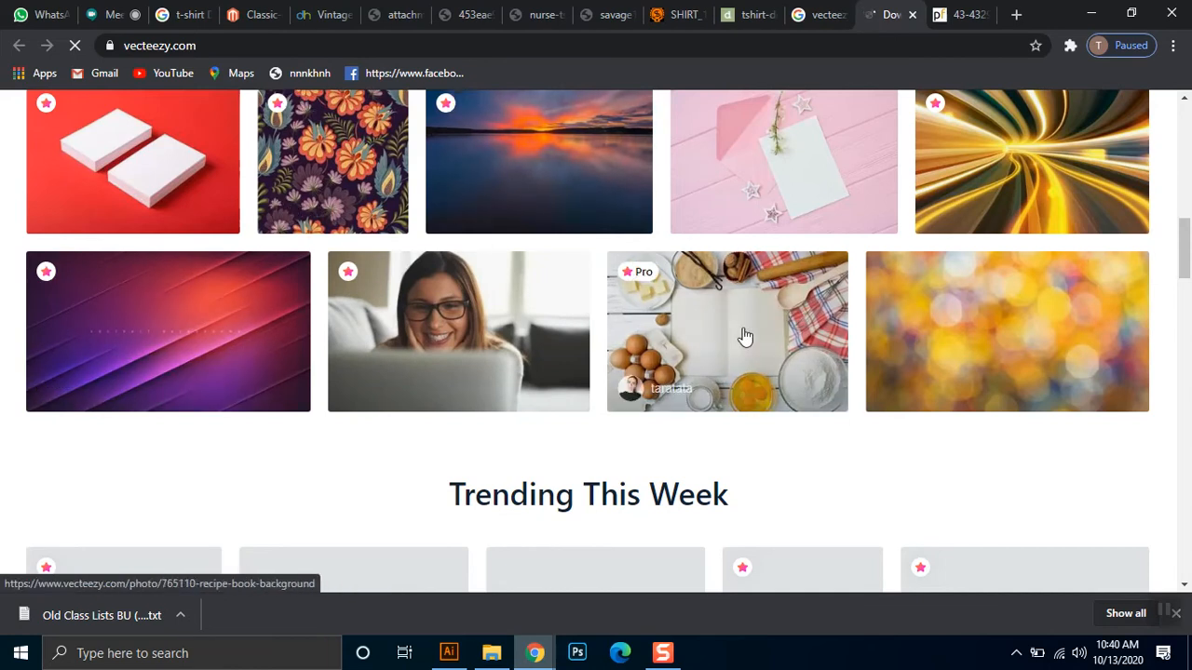
drag(1187, 248, 1187, 128)
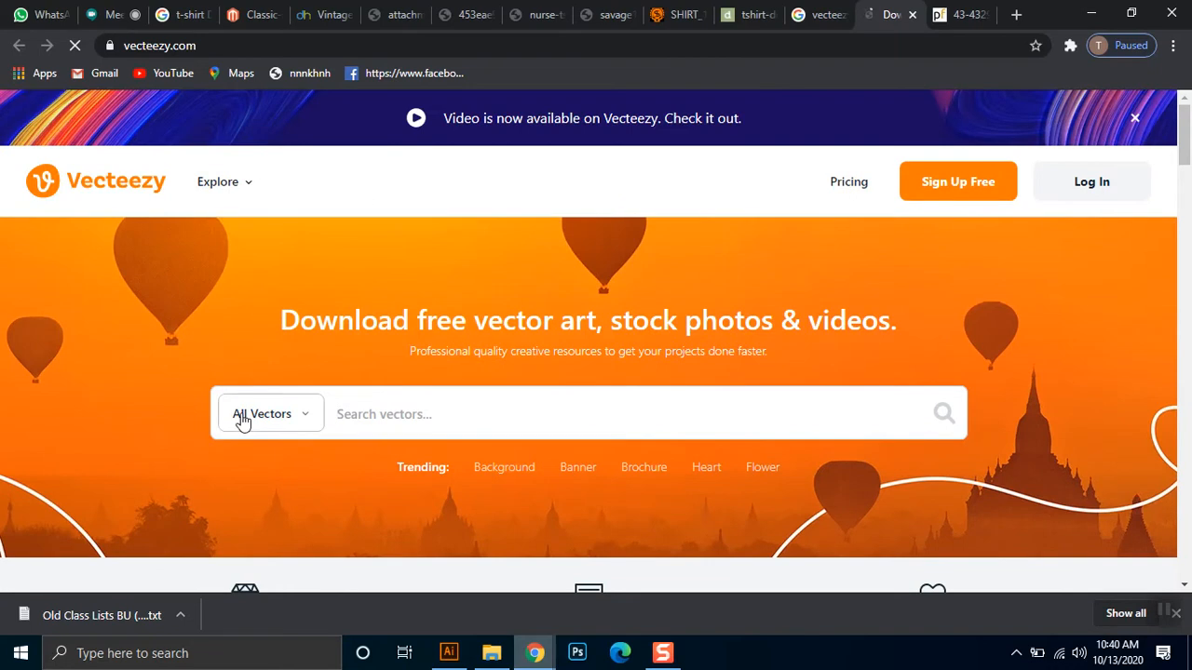
click(291, 421)
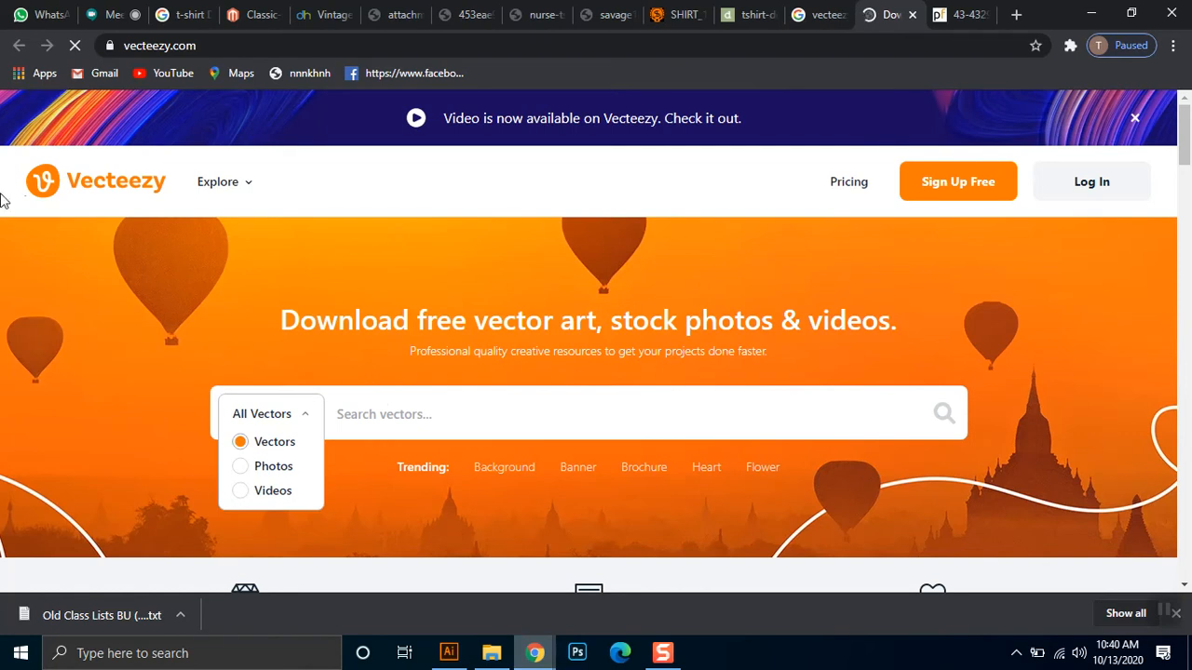
Open Vecteezy's Backgrounds vector category in a new tab and close the Vecteezy home page tab
click(254, 182)
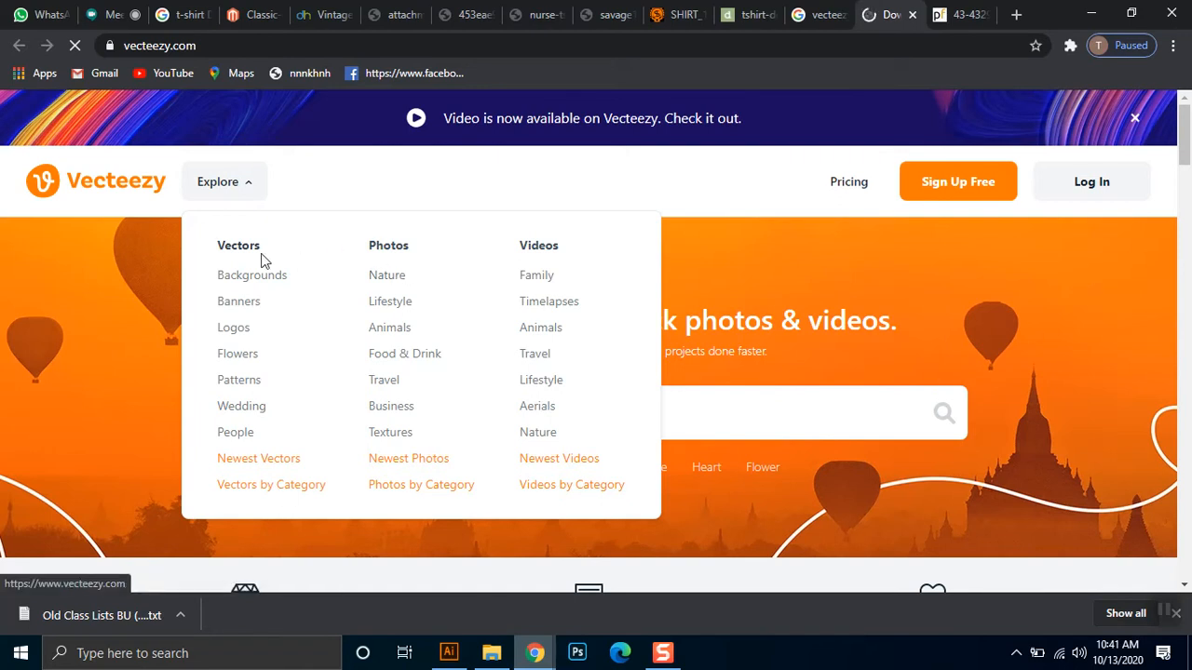
click(239, 183)
click(244, 188)
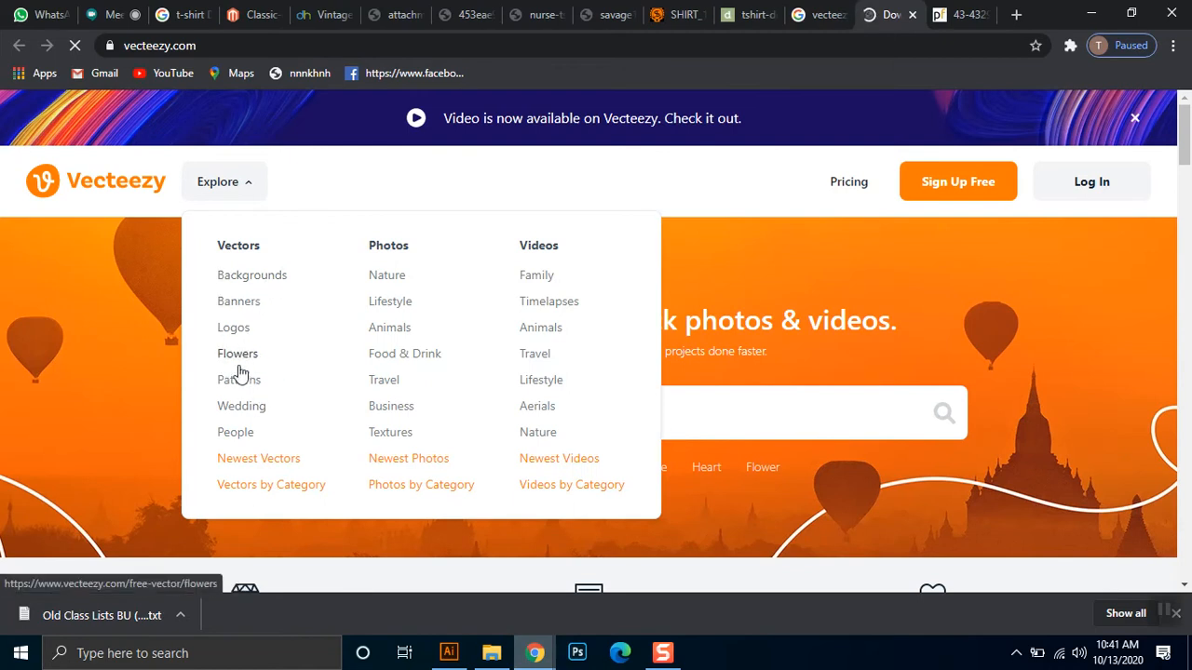
click(247, 281)
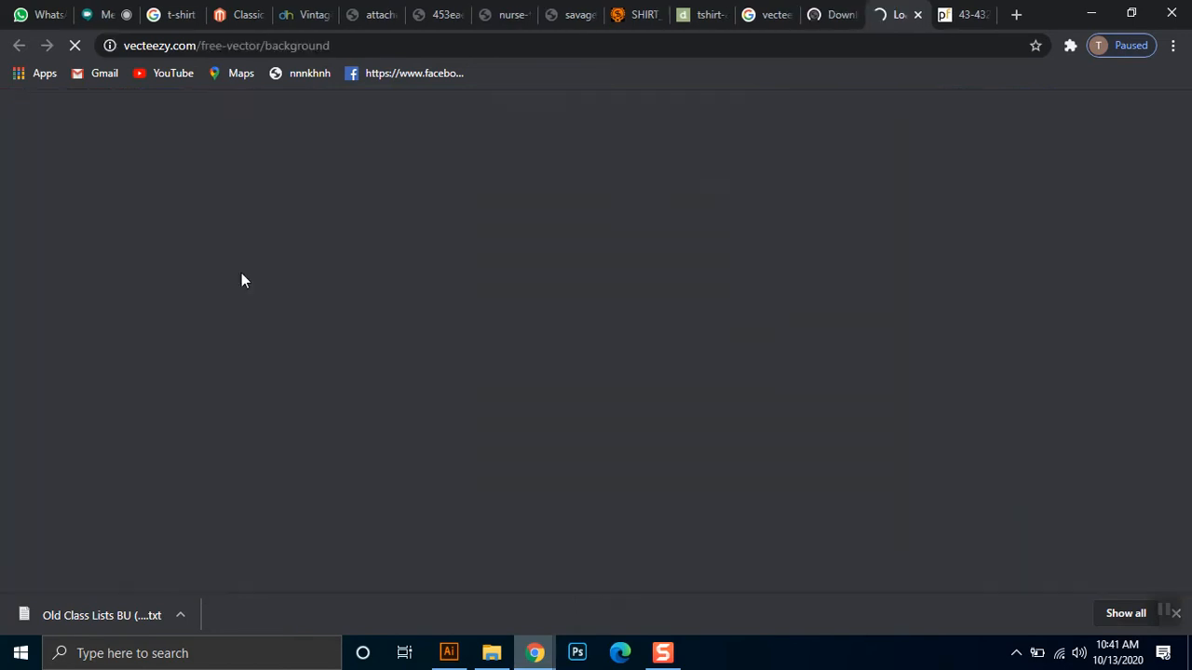
click(847, 20)
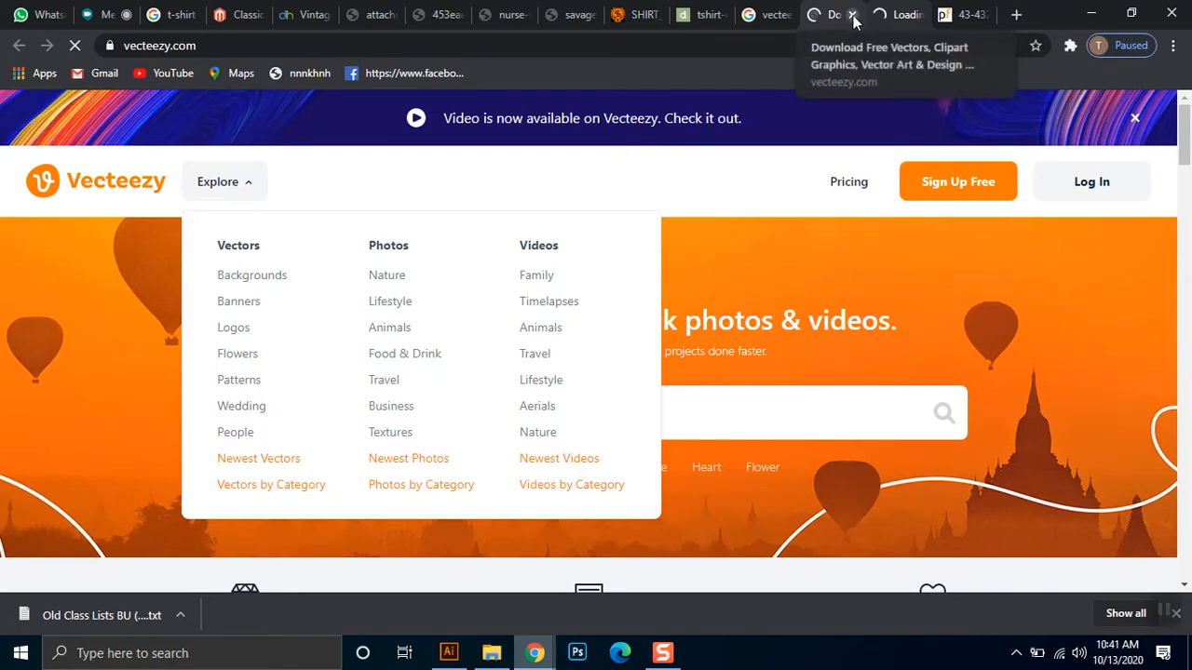
click(852, 17)
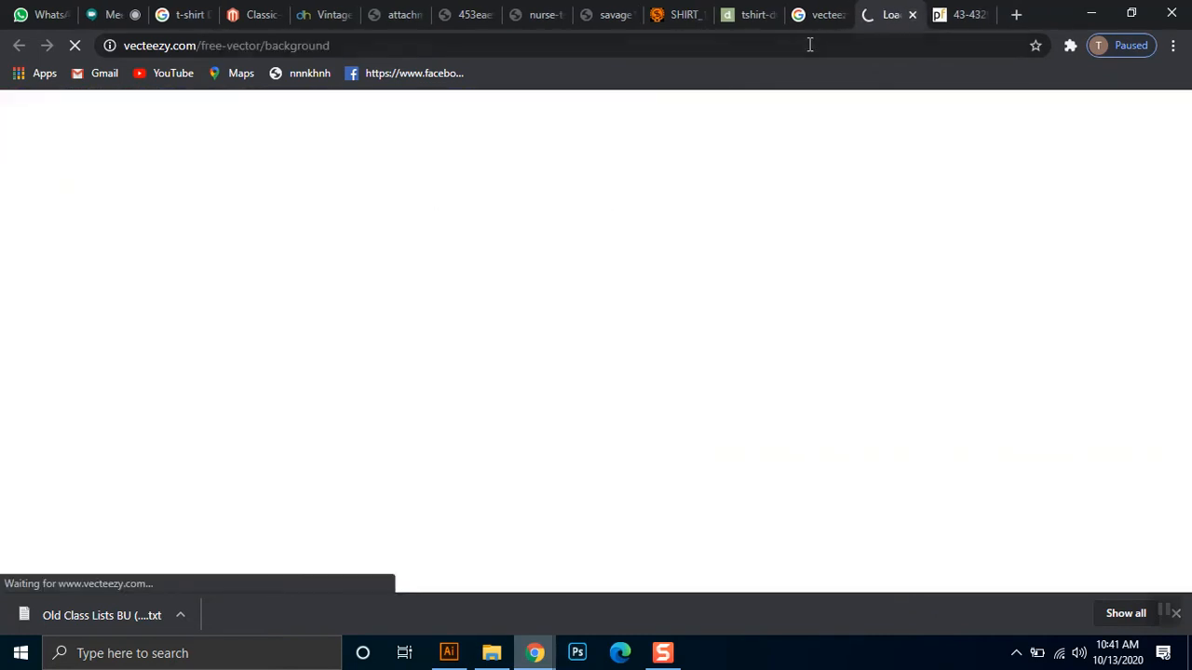
Open Vecteezy's Free vectors page in a new tab from the Google results for vecteezy
click(800, 14)
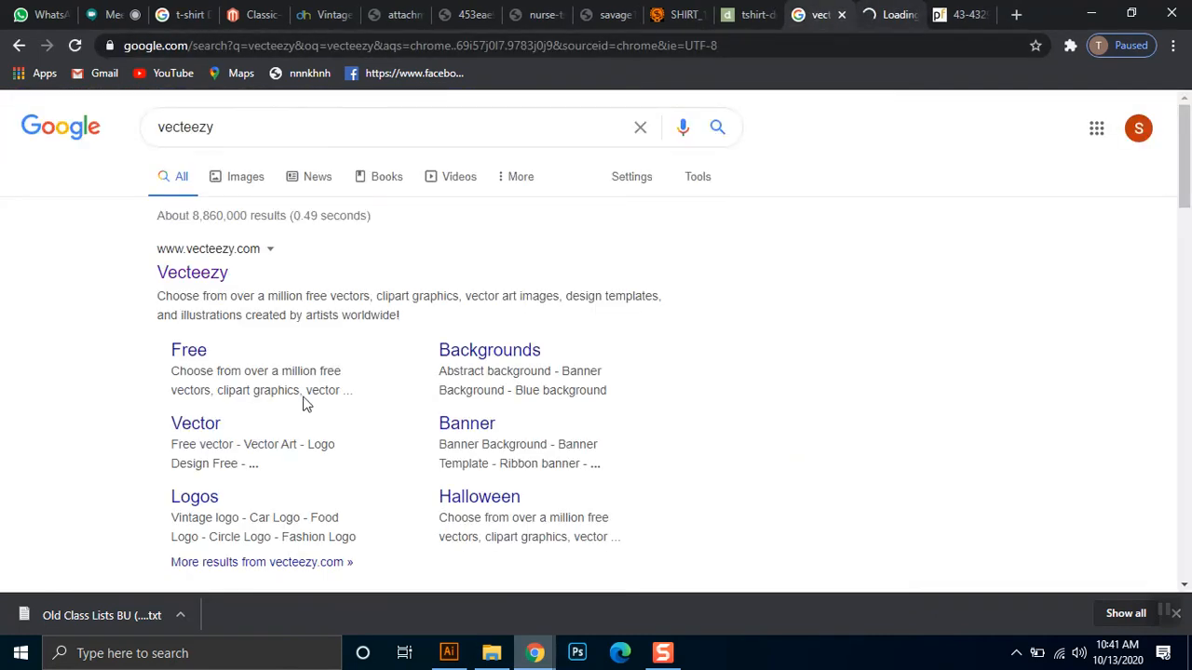
click(187, 354)
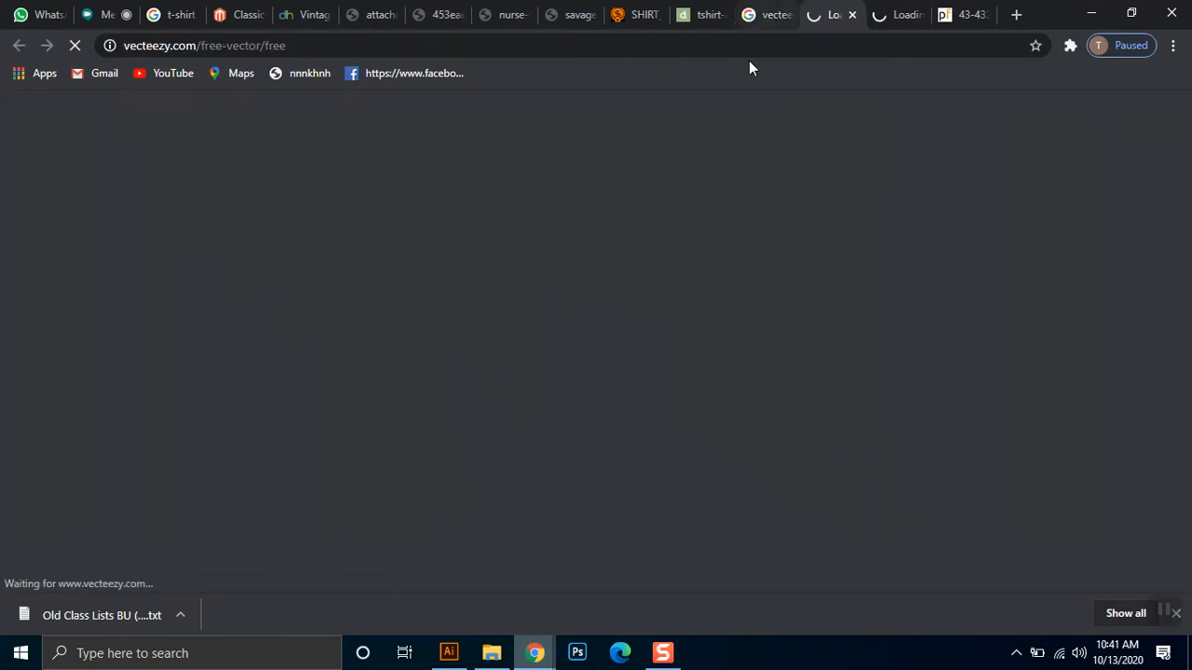
click(777, 12)
click(863, 8)
click(880, 11)
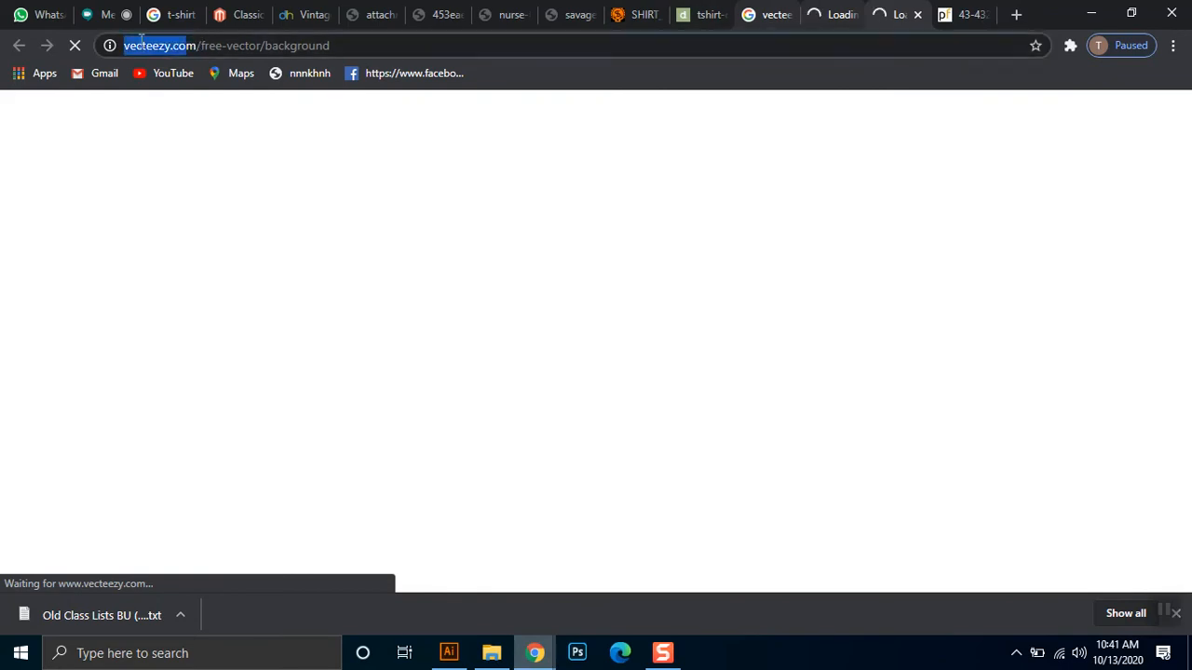
drag(124, 45, 201, 51)
right_click(180, 49)
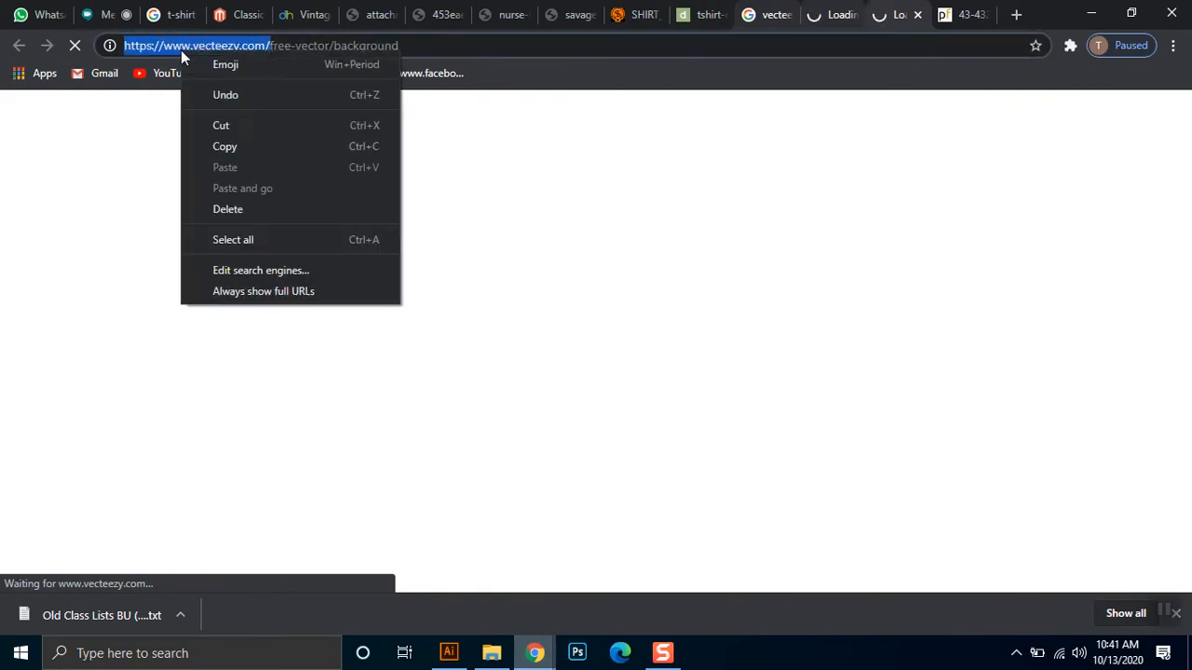
click(259, 149)
Paste the copied Vecteezy address into the Google Meet chat message and add a line break after it
click(104, 13)
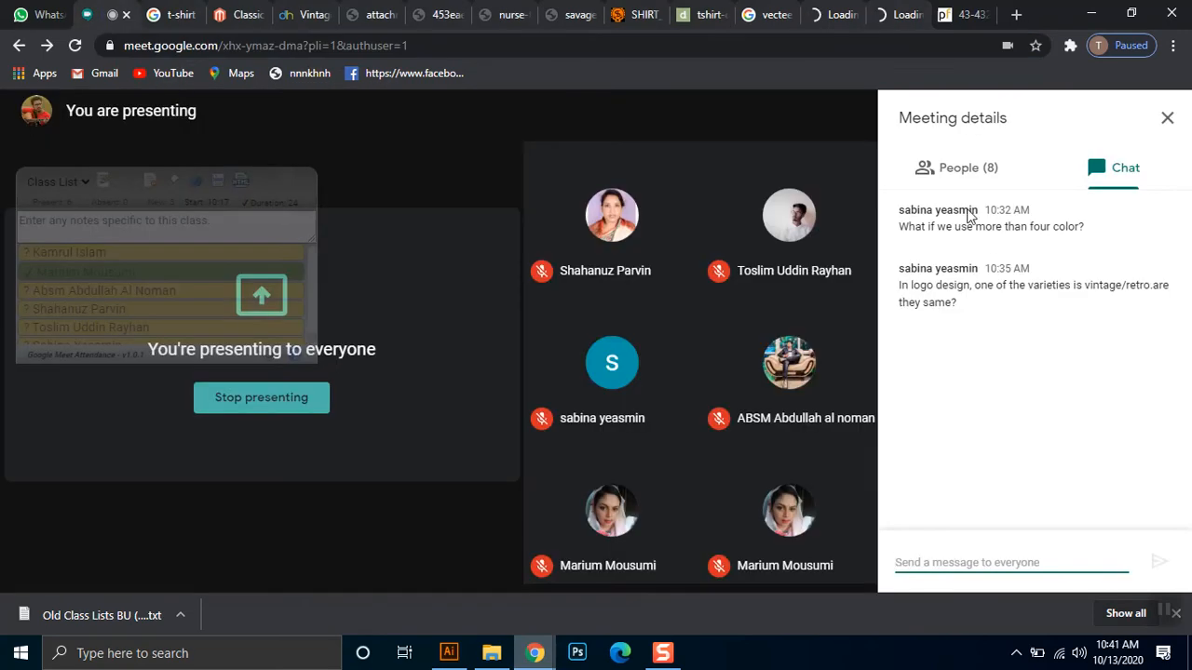
click(988, 563)
key(ctrl+v)
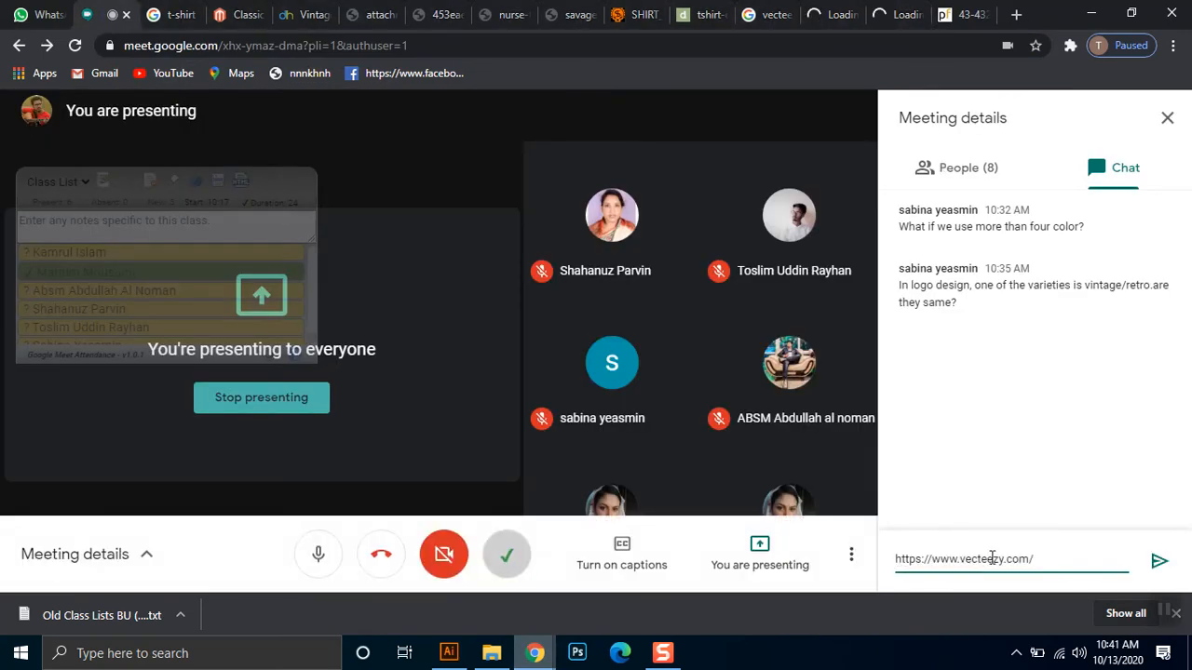
key(shift+Return)
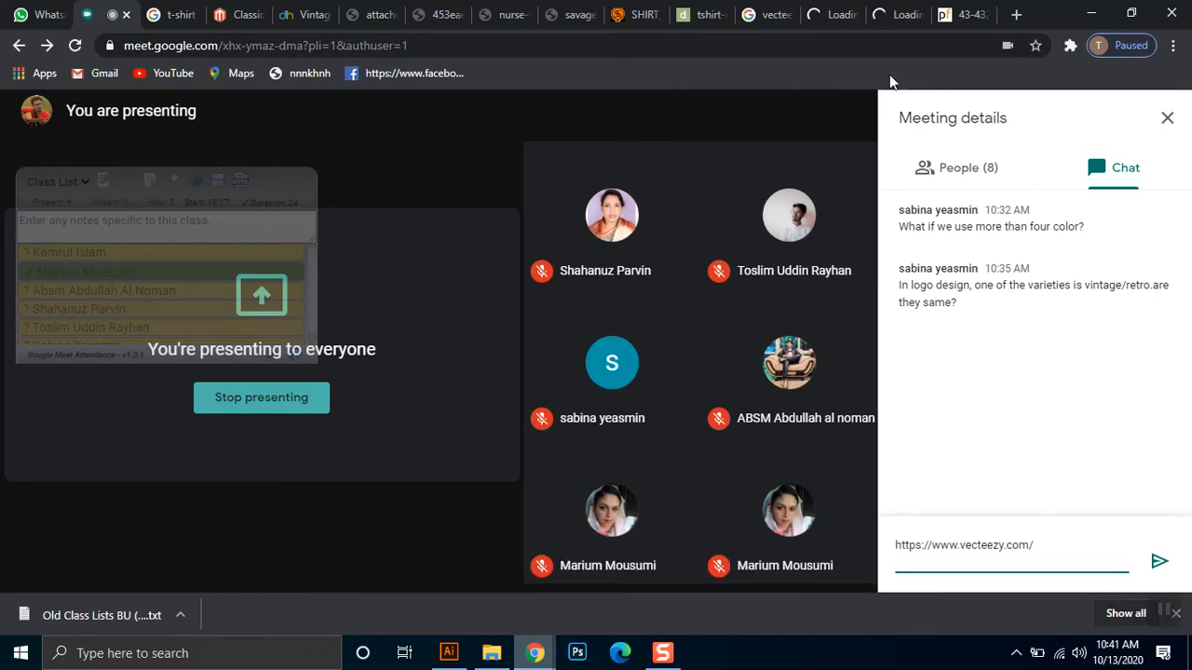
click(842, 13)
click(902, 13)
click(969, 14)
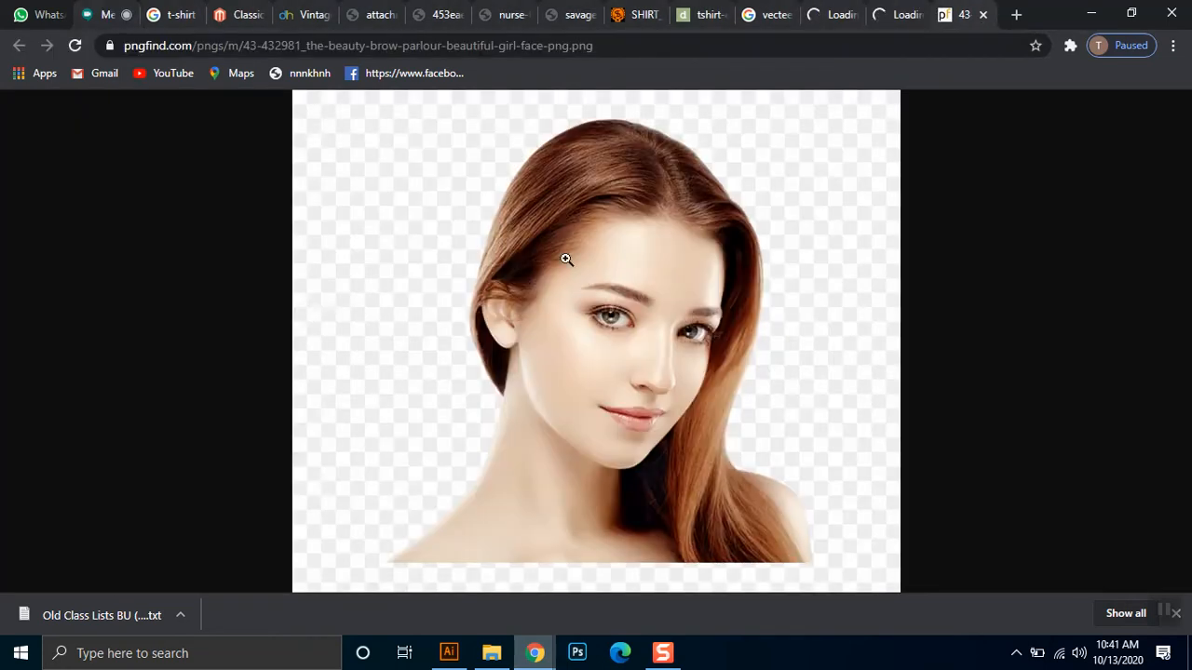
click(488, 14)
click(634, 308)
click(637, 326)
click(902, 13)
click(850, 9)
click(780, 11)
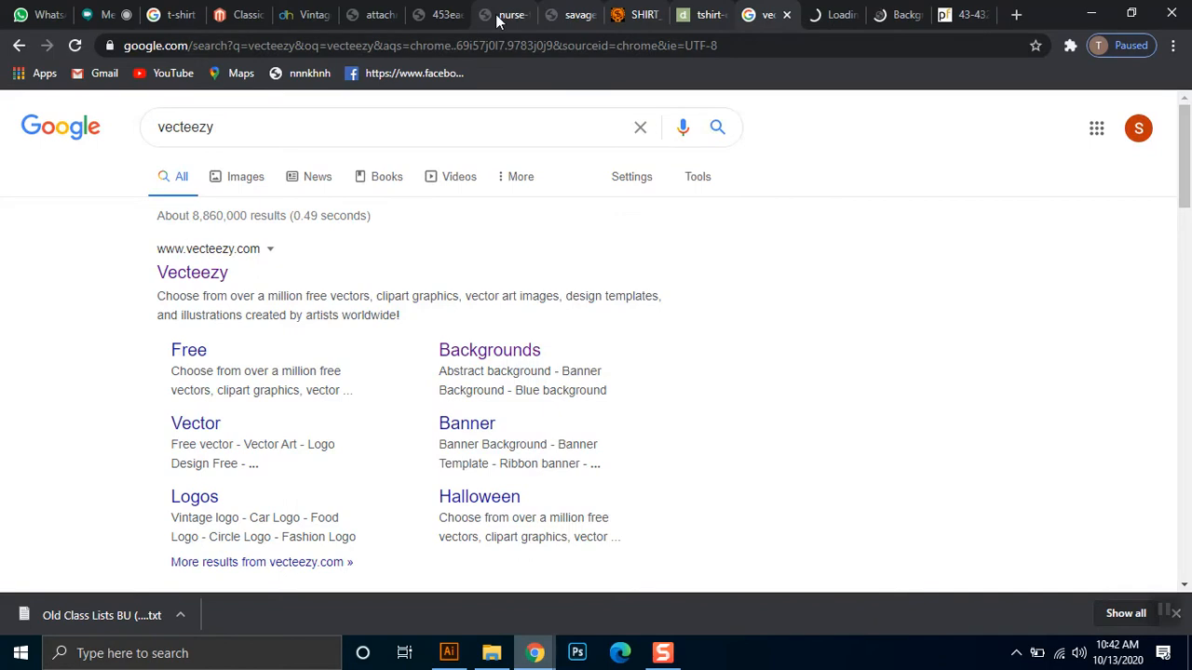
click(703, 9)
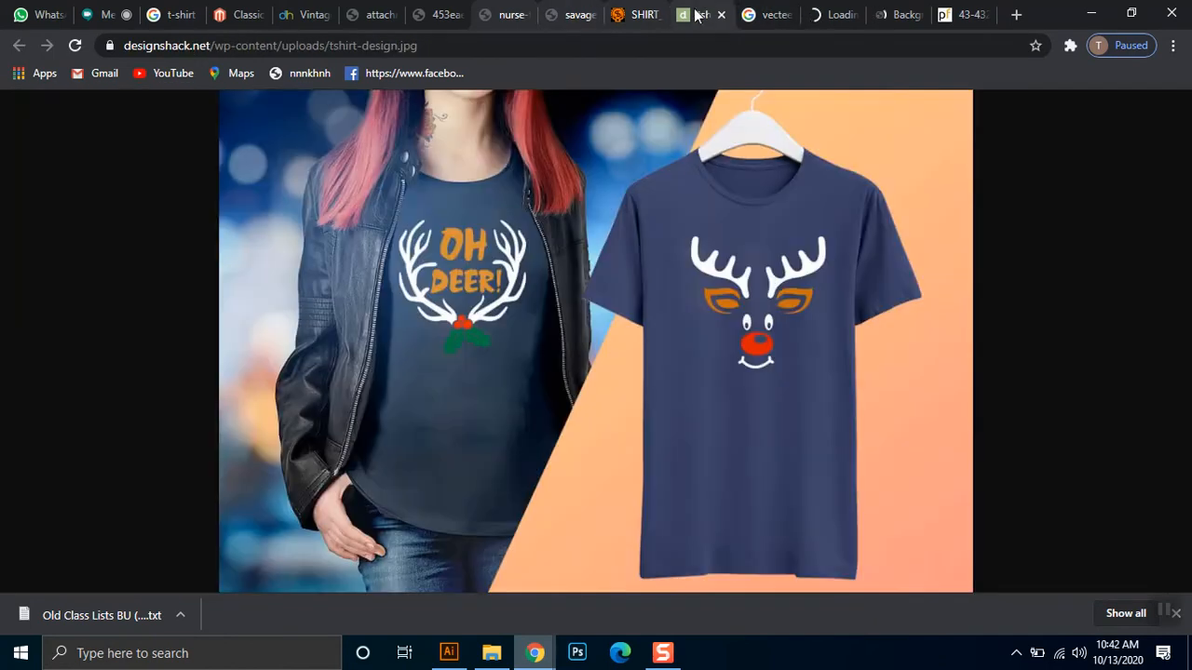
click(819, 14)
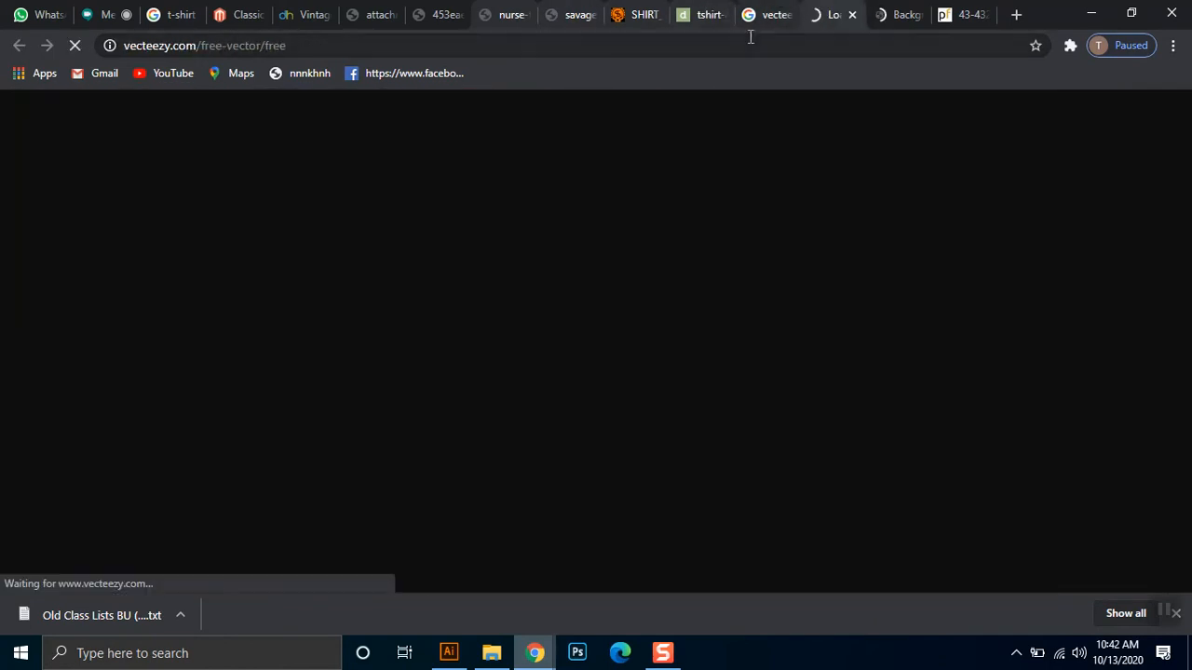
click(912, 12)
click(965, 26)
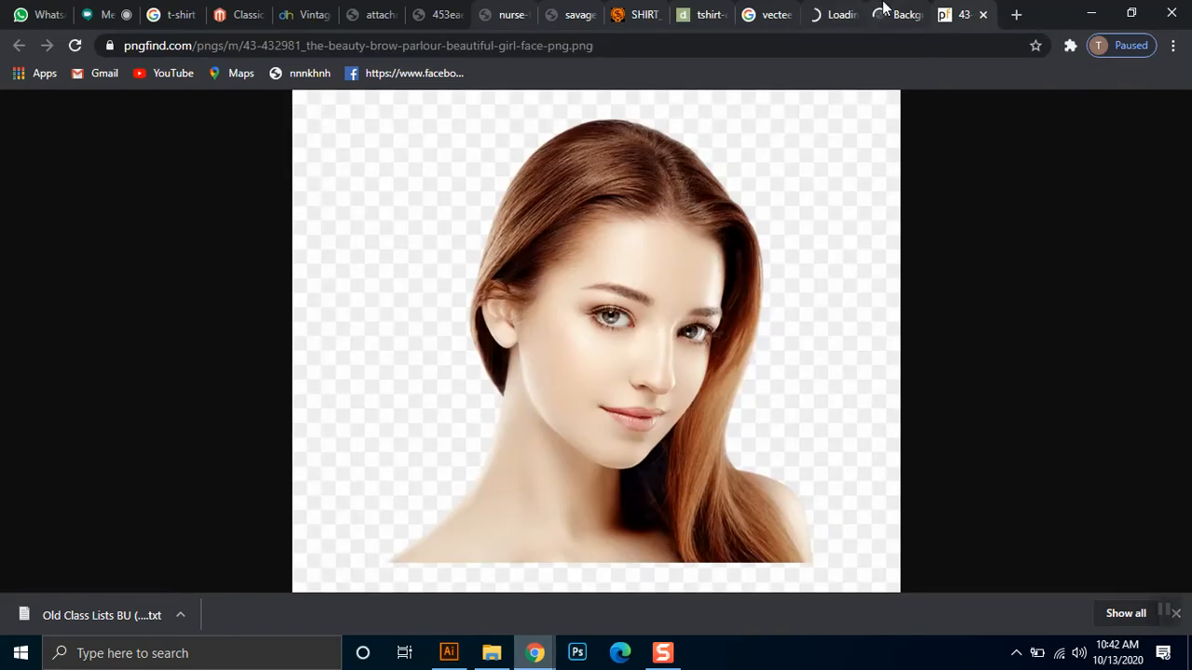
click(885, 7)
click(842, 10)
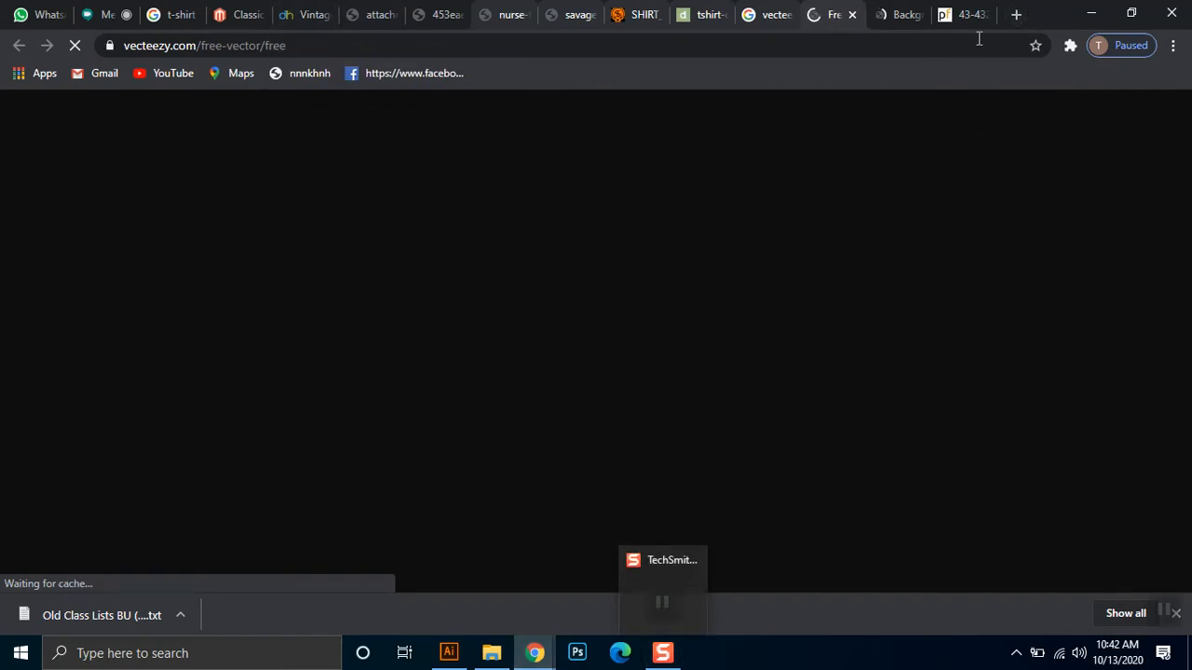
click(897, 11)
click(836, 14)
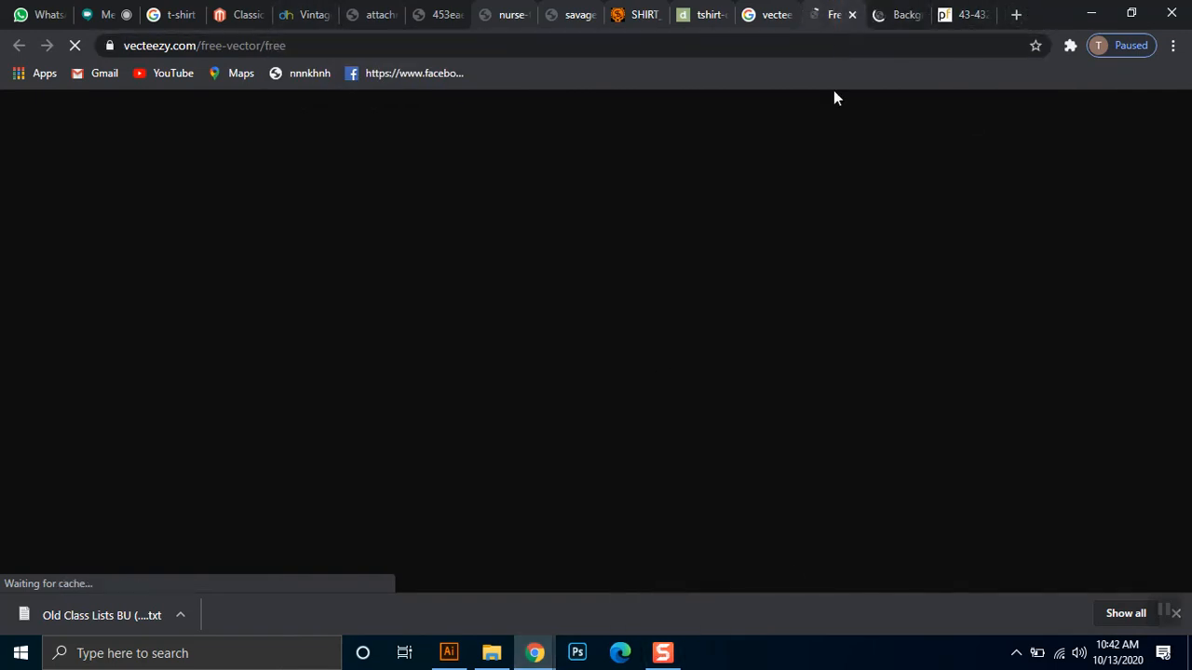
click(754, 14)
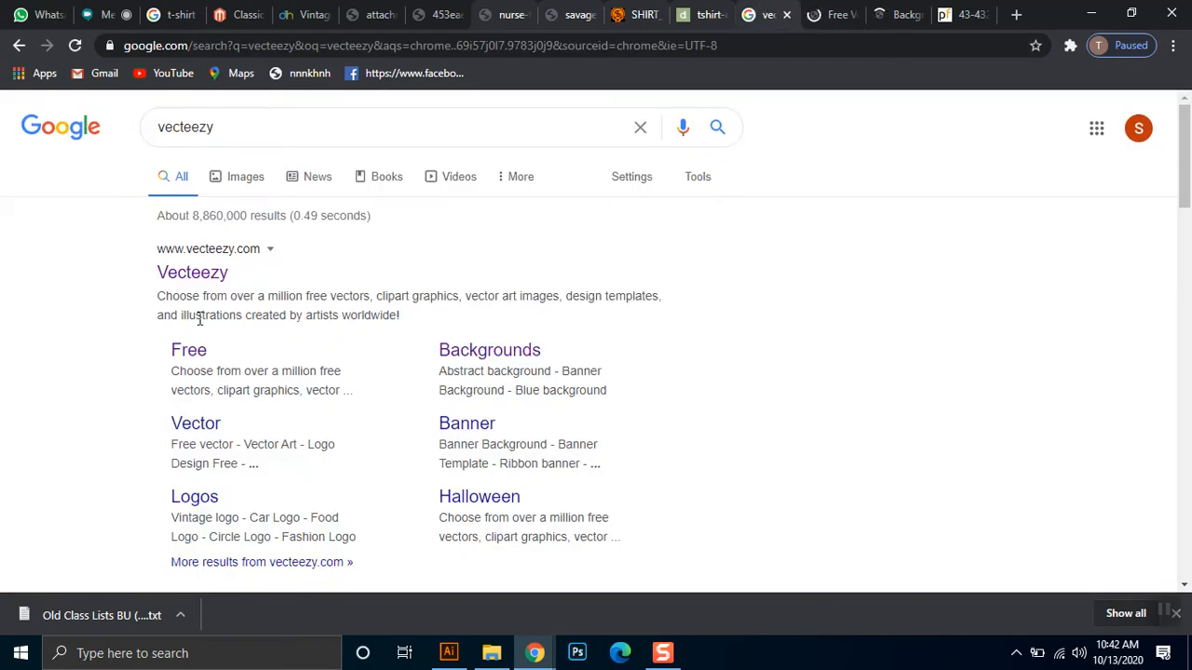
drag(239, 127, 136, 114)
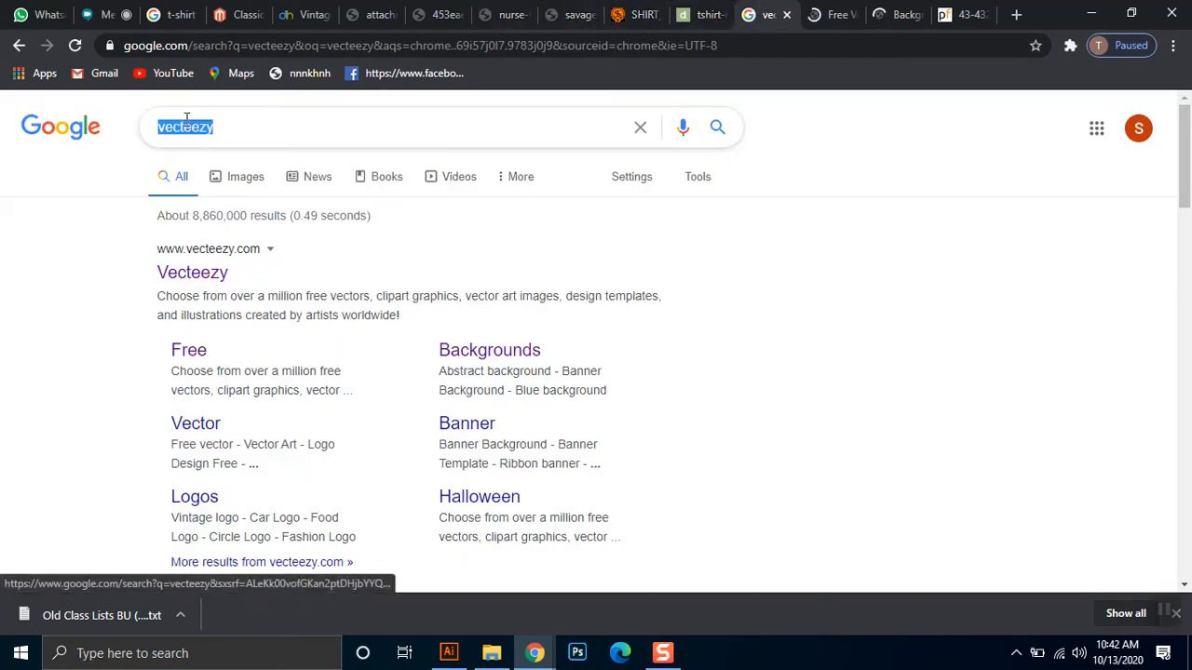
click(884, 13)
click(843, 10)
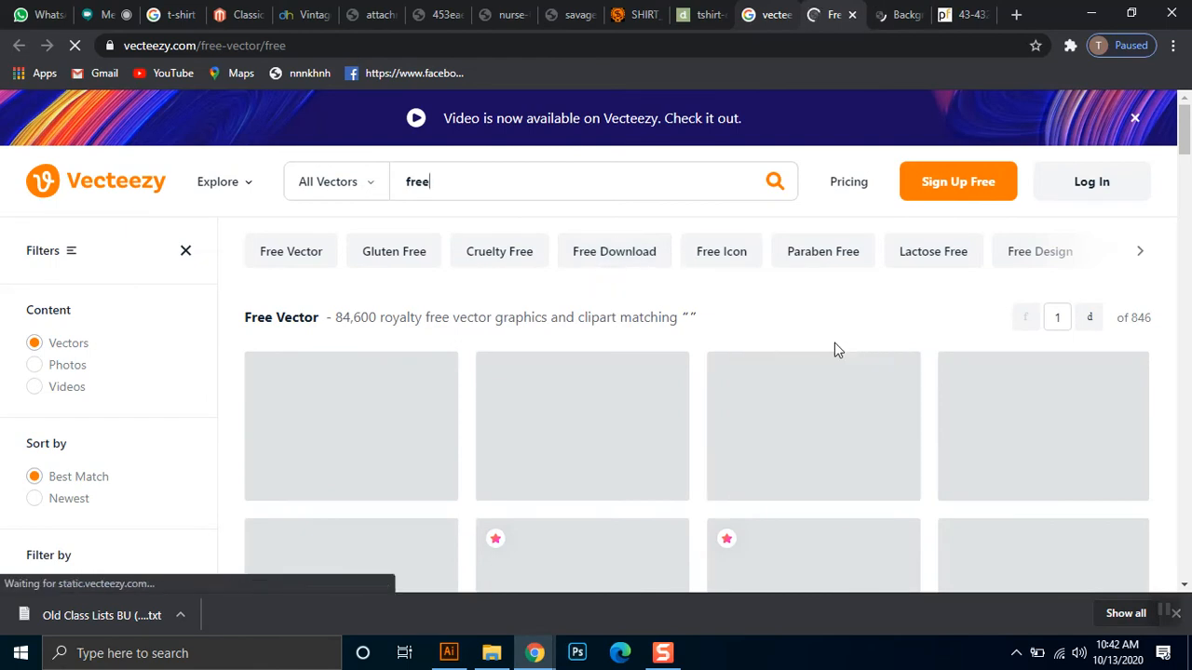
Limit the background vectors in the Vecteezy Backgrounds tab to Free License and look through the results
click(898, 15)
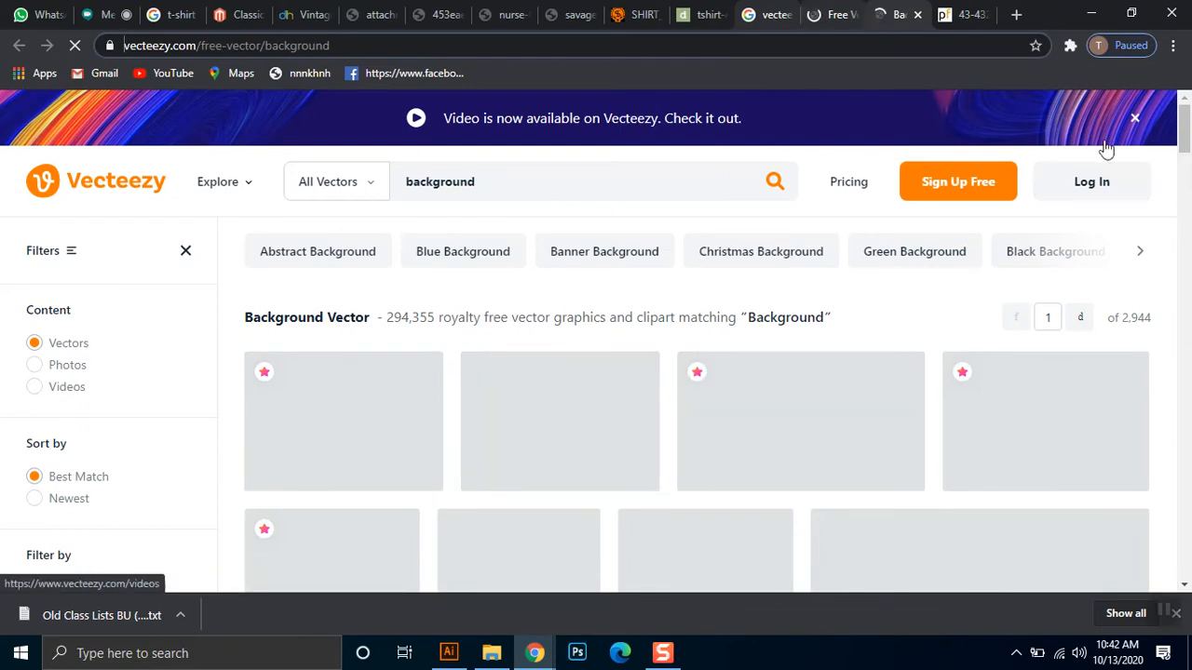
mouse_move(1185, 135)
mouse_down()
mouse_move(1186, 166)
mouse_move(1185, 125)
mouse_up()
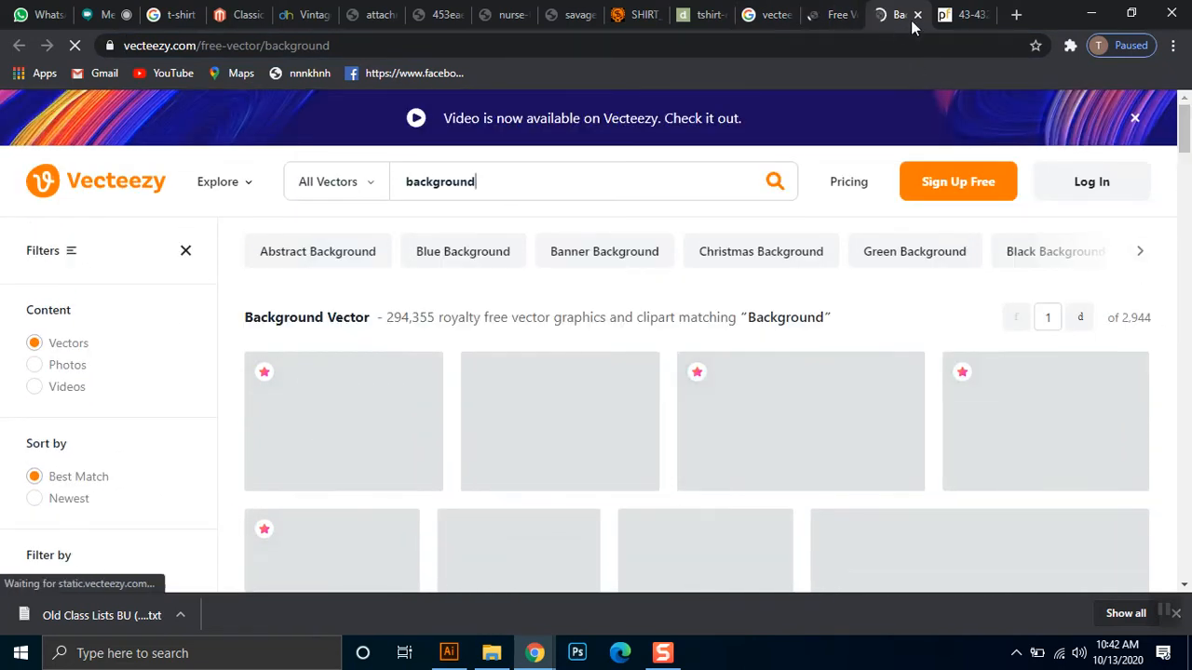
drag(1185, 127, 1186, 135)
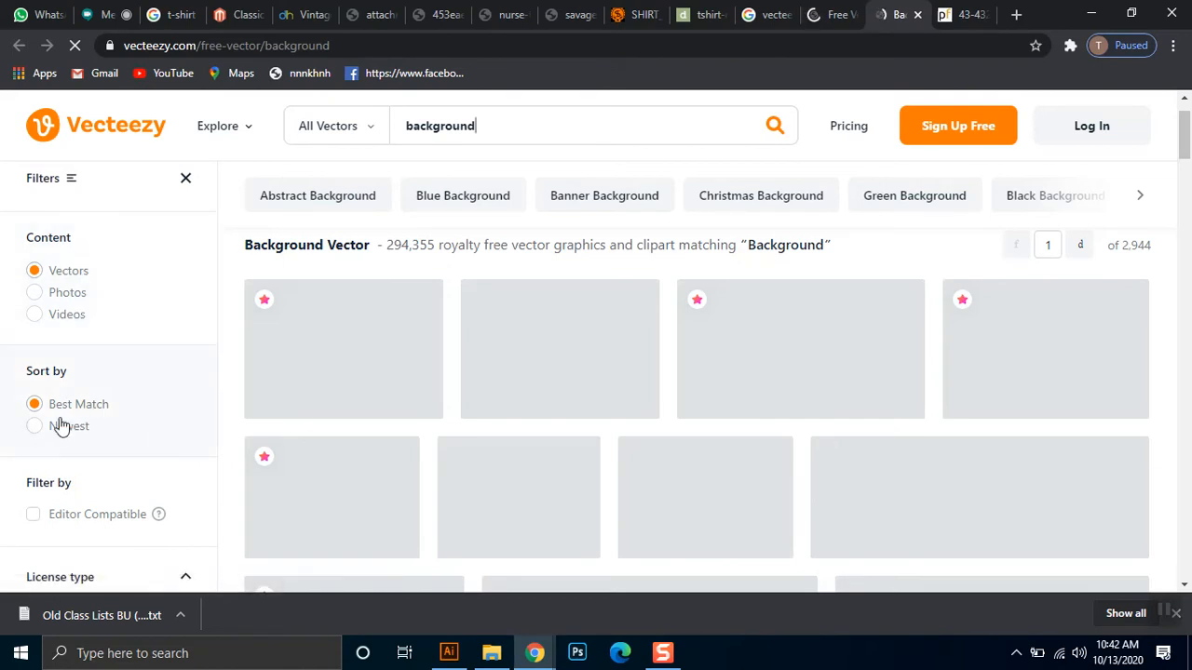
drag(1185, 149, 1185, 172)
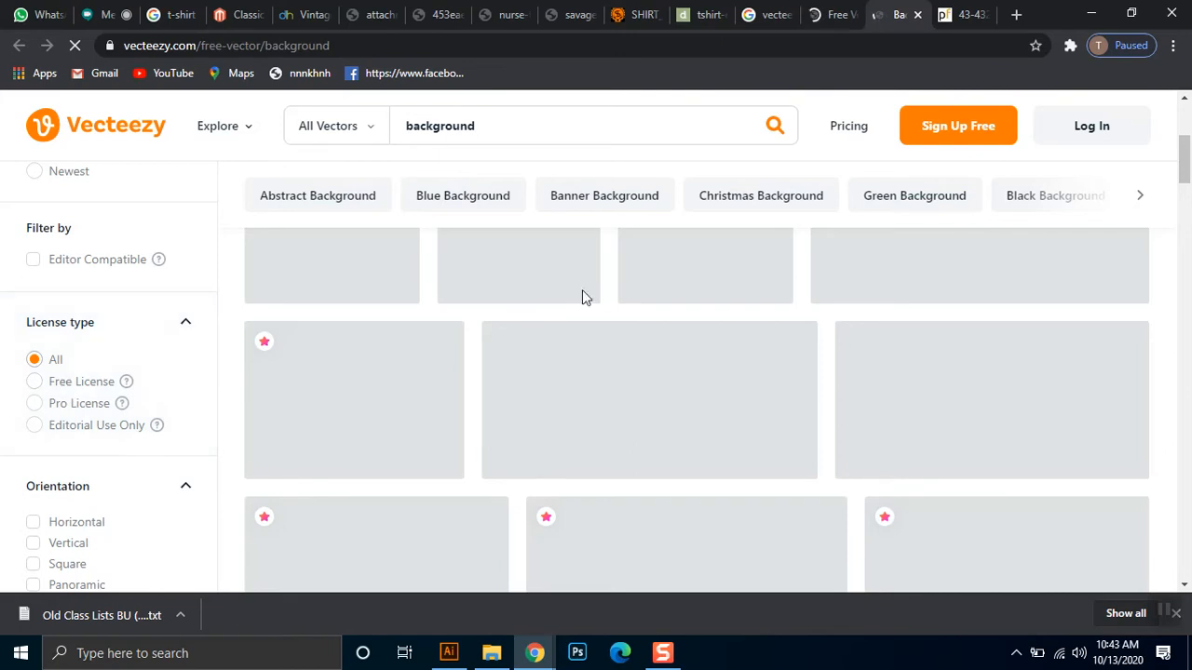
click(36, 385)
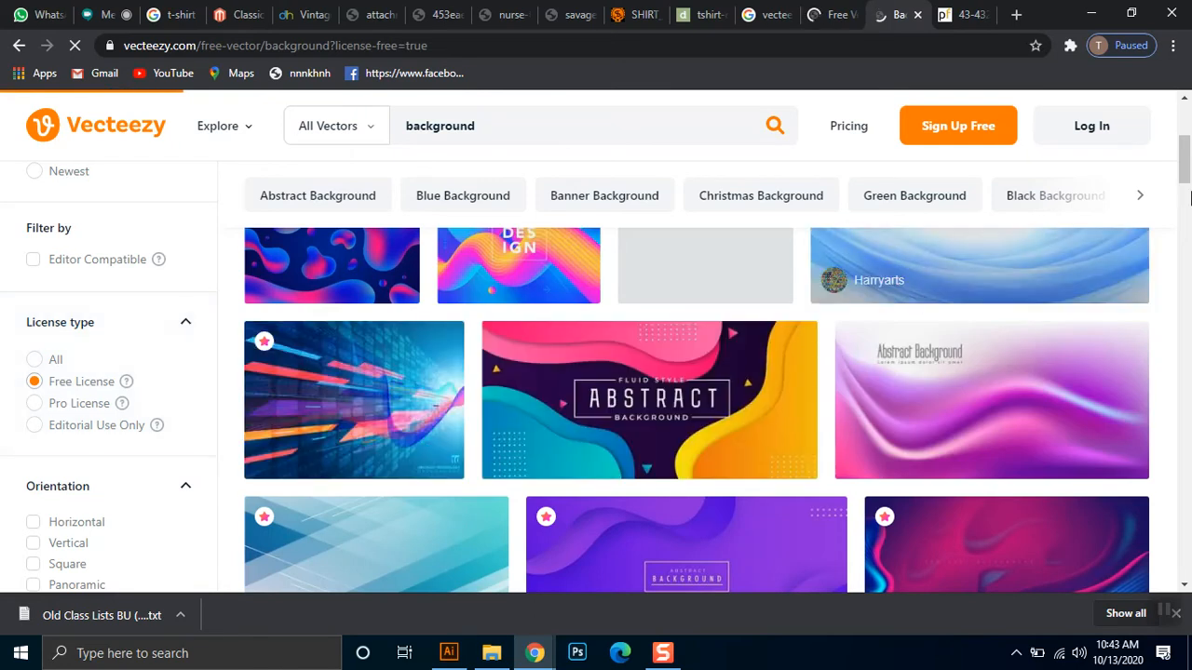
drag(1185, 176, 1185, 193)
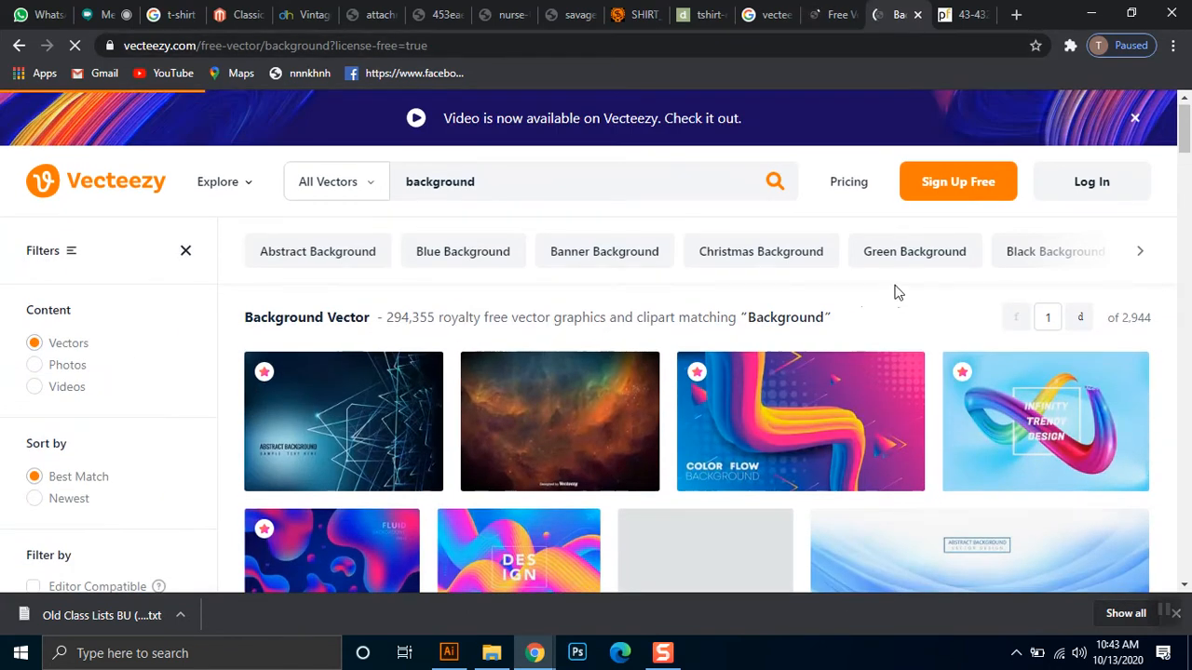
scroll(739, 407, down, 2)
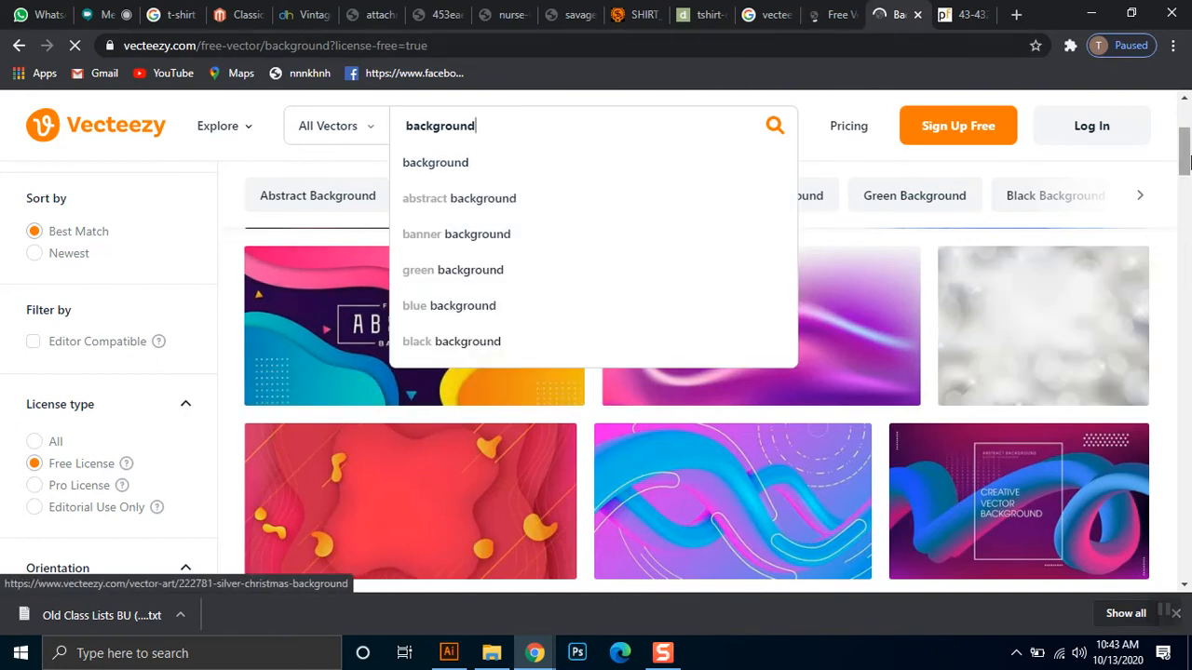
scroll(1184, 154, down, 2)
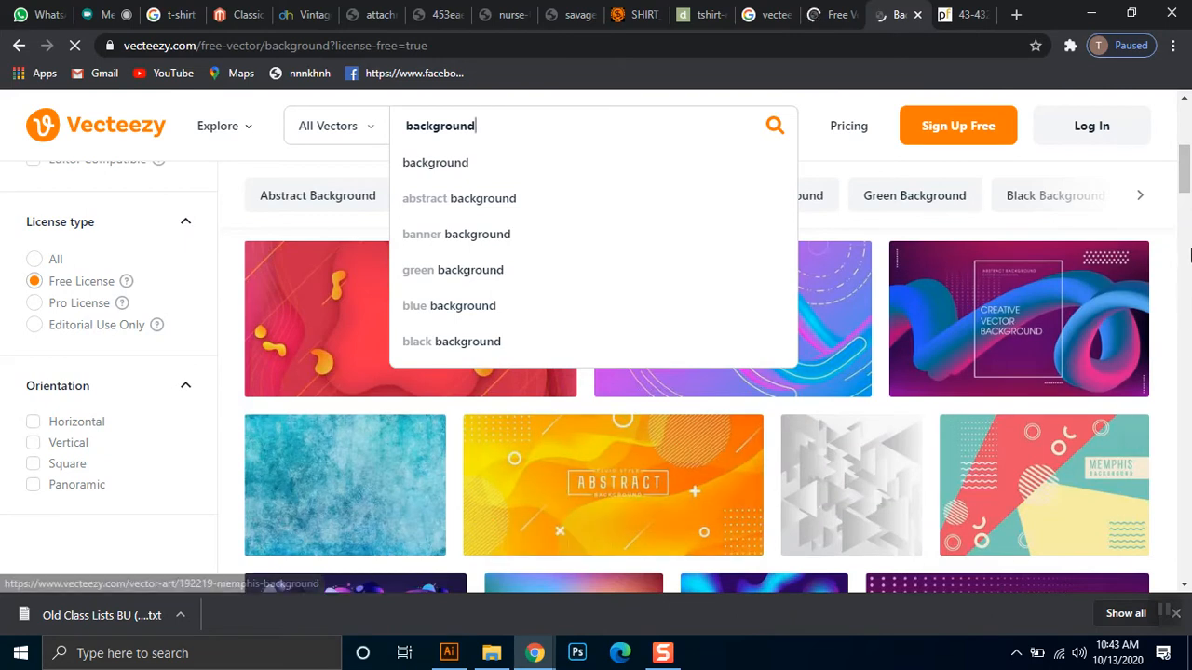
Open the Vecteezy home page in another browser tab and set the page zoom to 90%
scroll(1184, 224, down, 5)
drag(1189, 238, 1186, 179)
drag(482, 128, 347, 130)
key(ctrl+shift+t)
key(ctrl+minus)
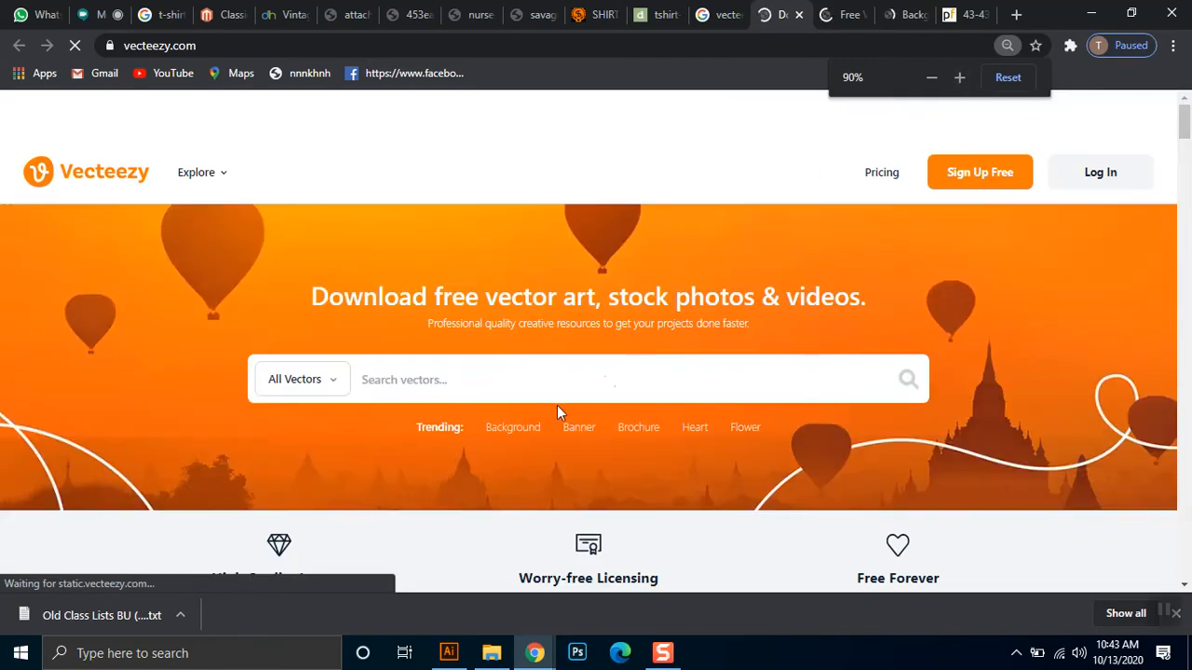
Search Vecteezy's vectors for GIRL from the home page
click(506, 387)
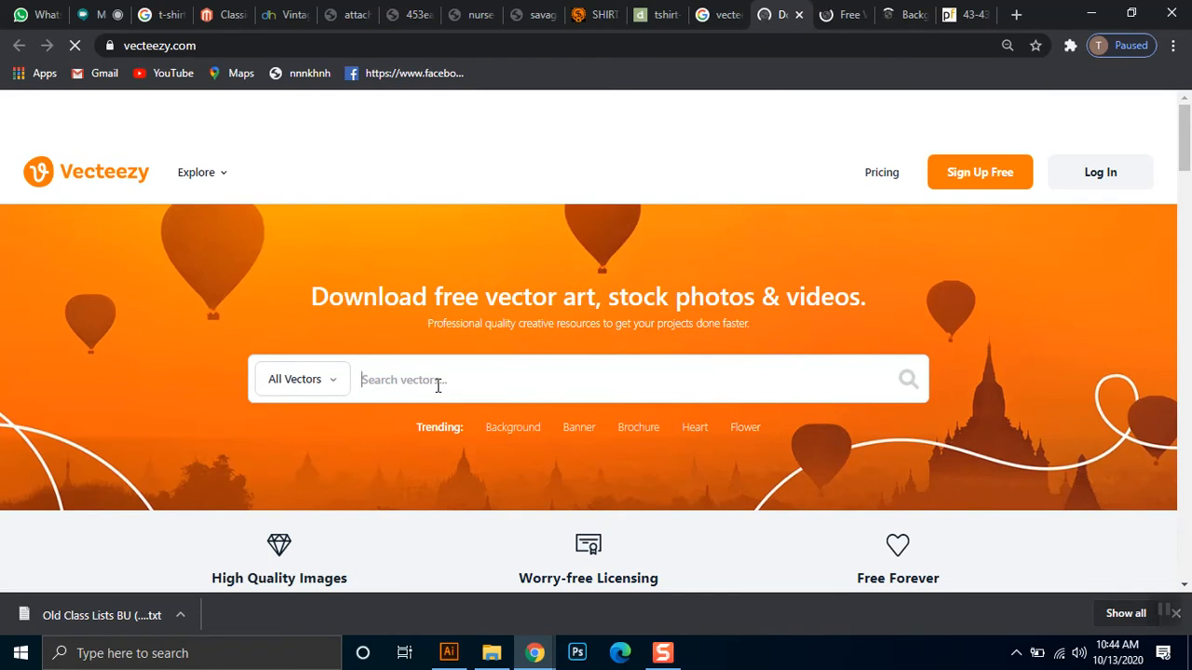
text(GIRL)
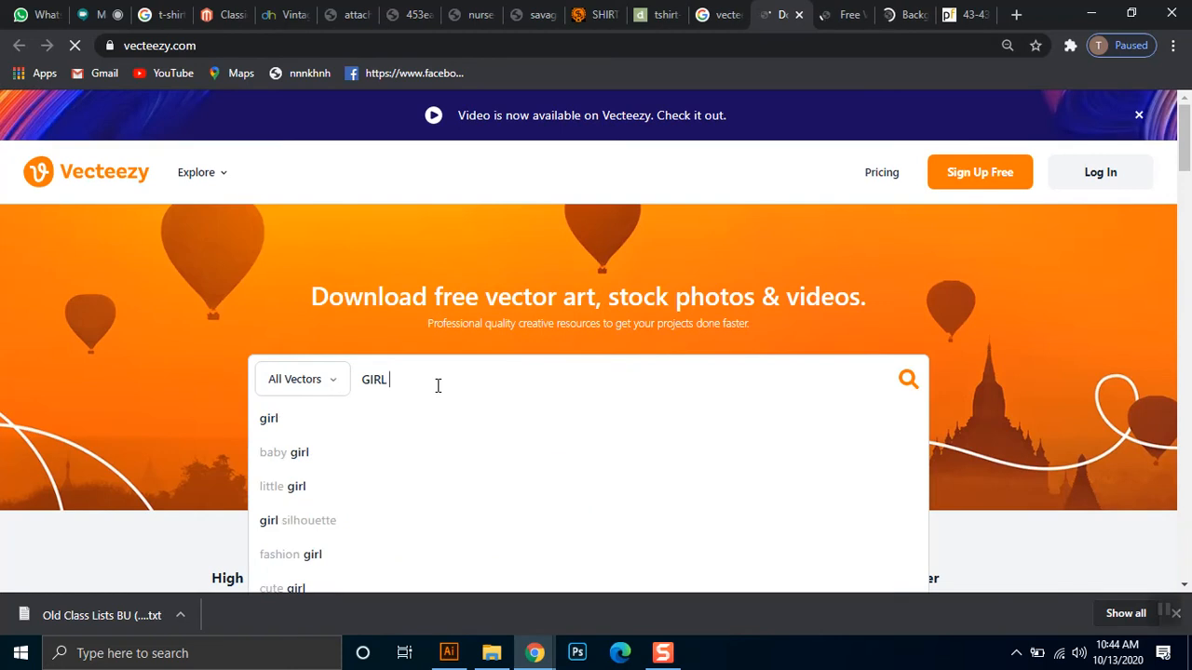
key(Return)
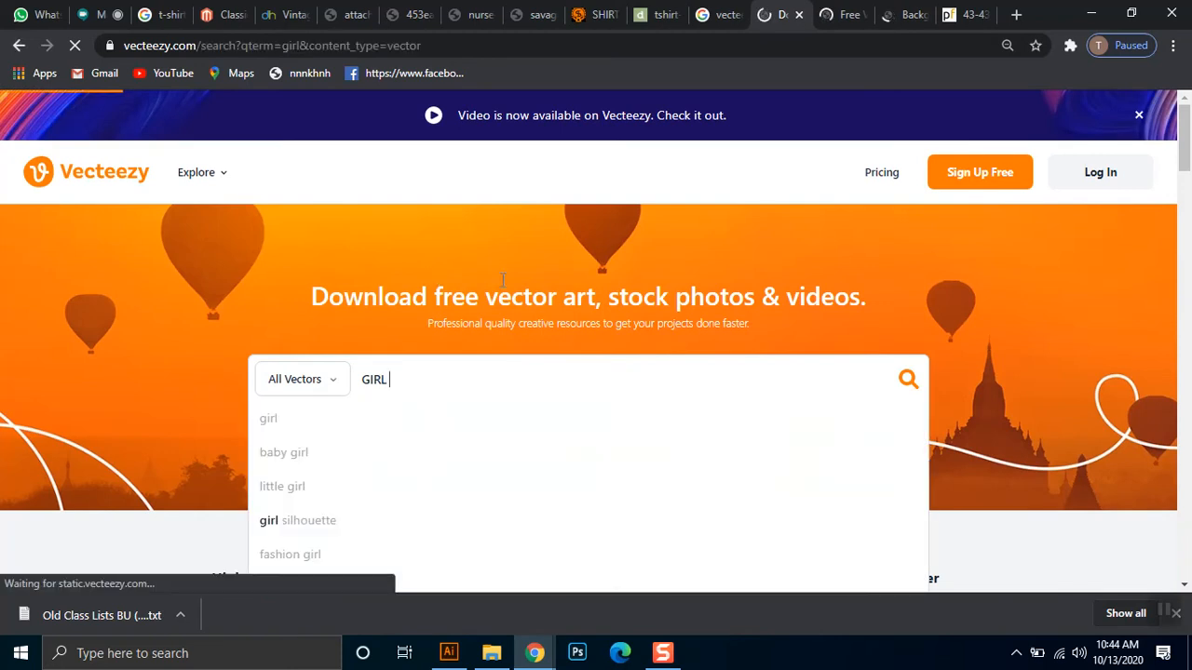
Search for vintage girl vectors in the Vecteezy tab that holds the Free vectors page
click(846, 10)
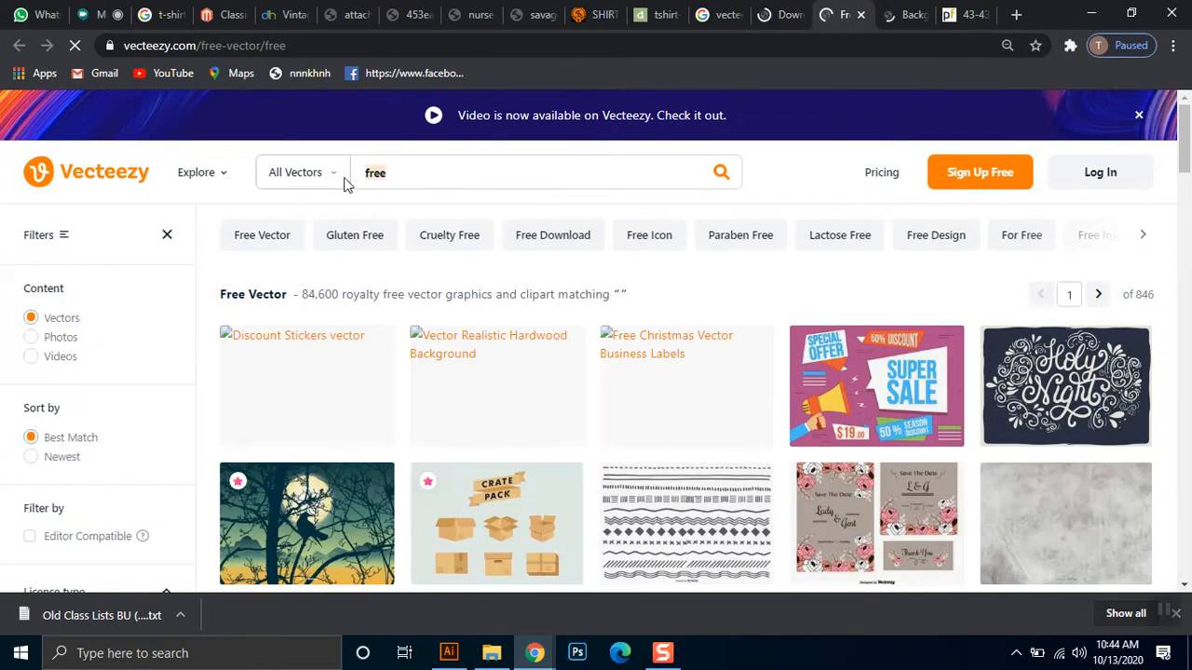
text(Vi)
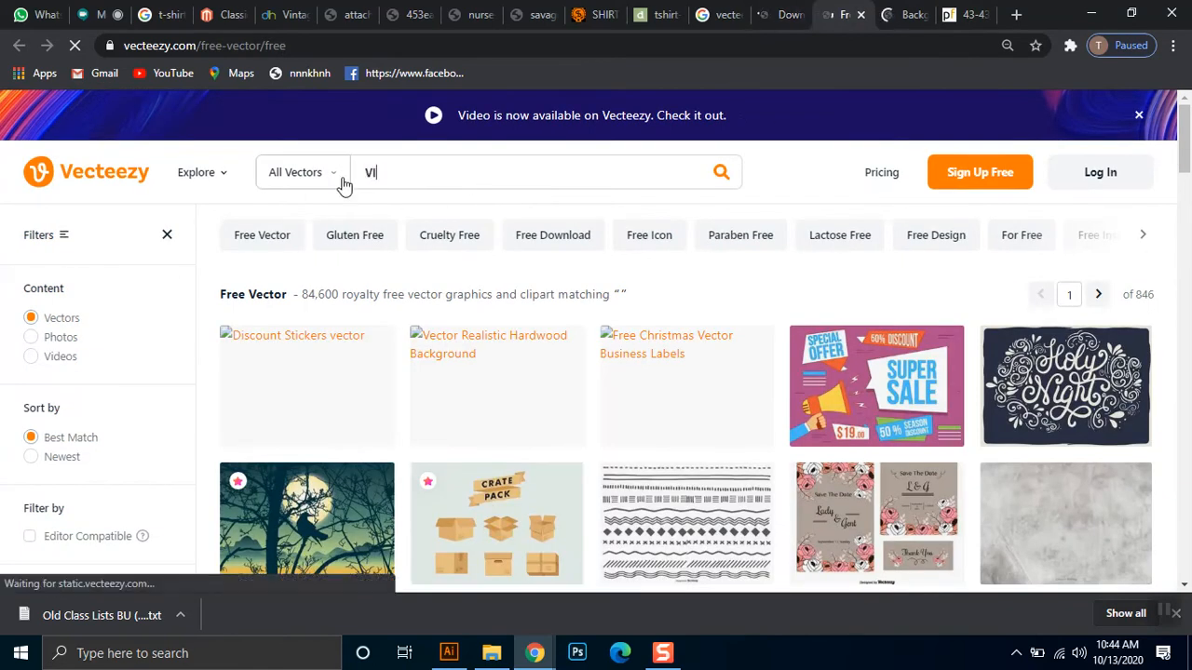
text(NTAGE GIR)
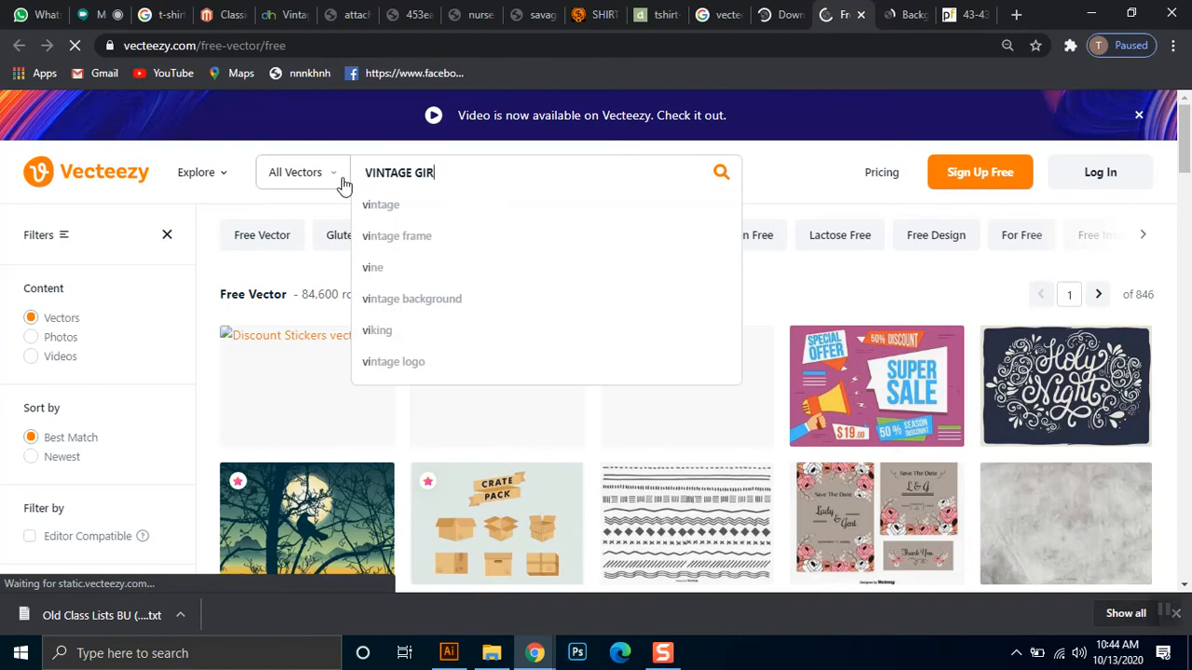
text(LA)
key(Return)
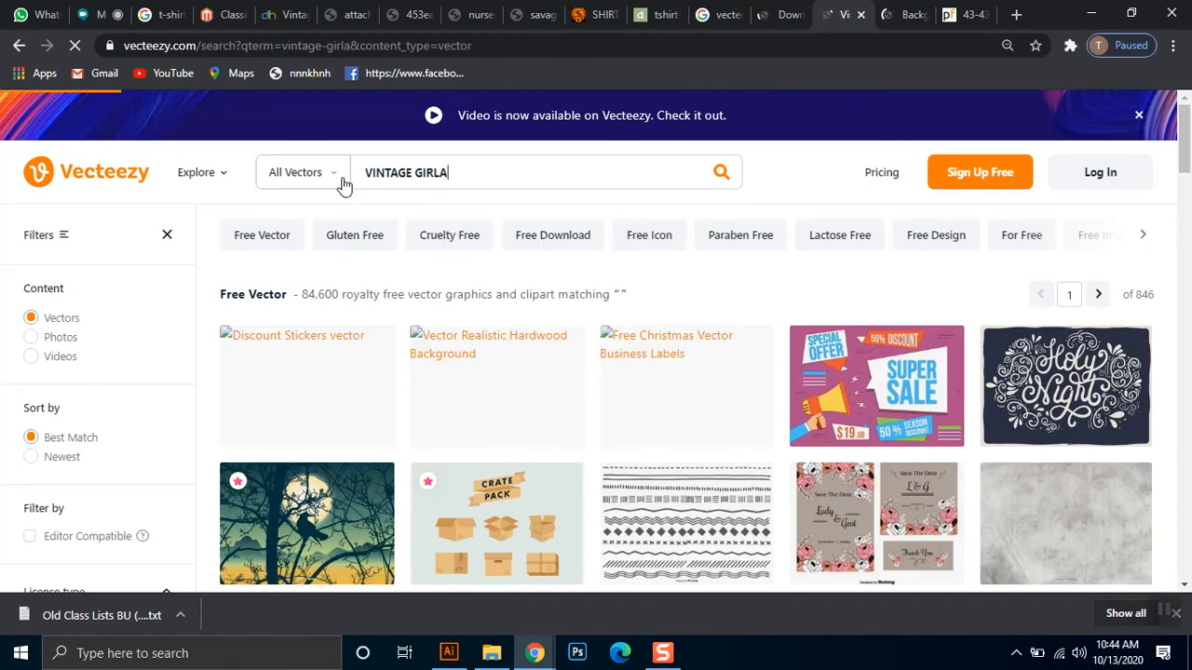
key(BackSpace)
key(Return)
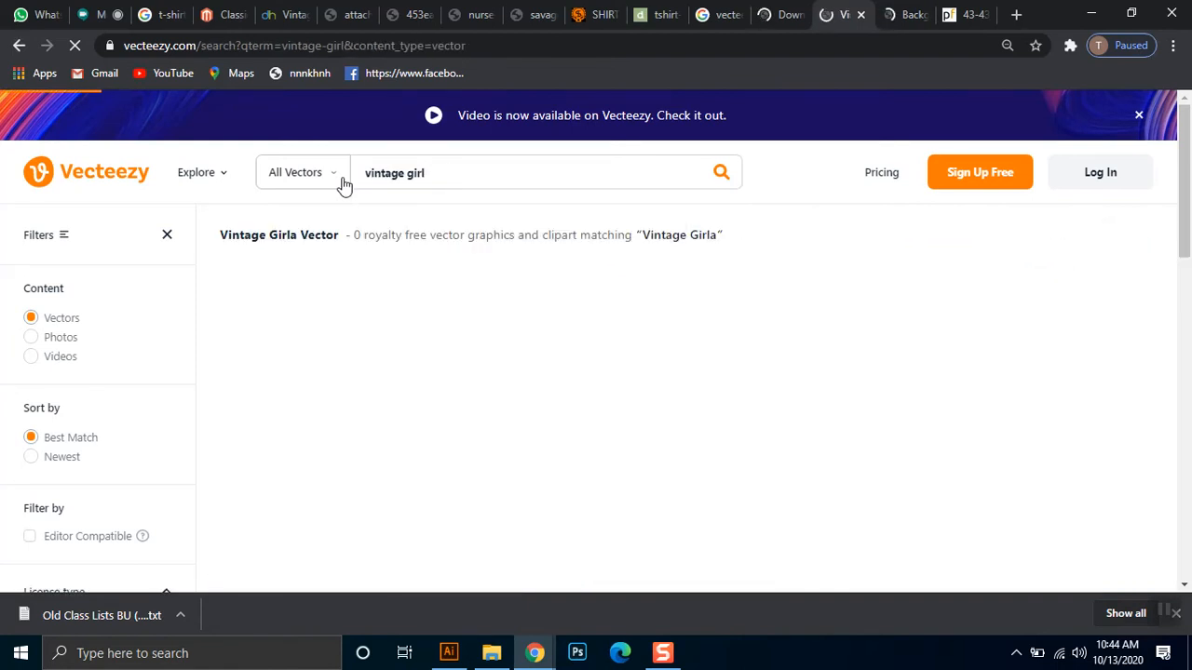
Limit both the girl results and the vintage girl results to Free License in their Vecteezy tabs
click(799, 7)
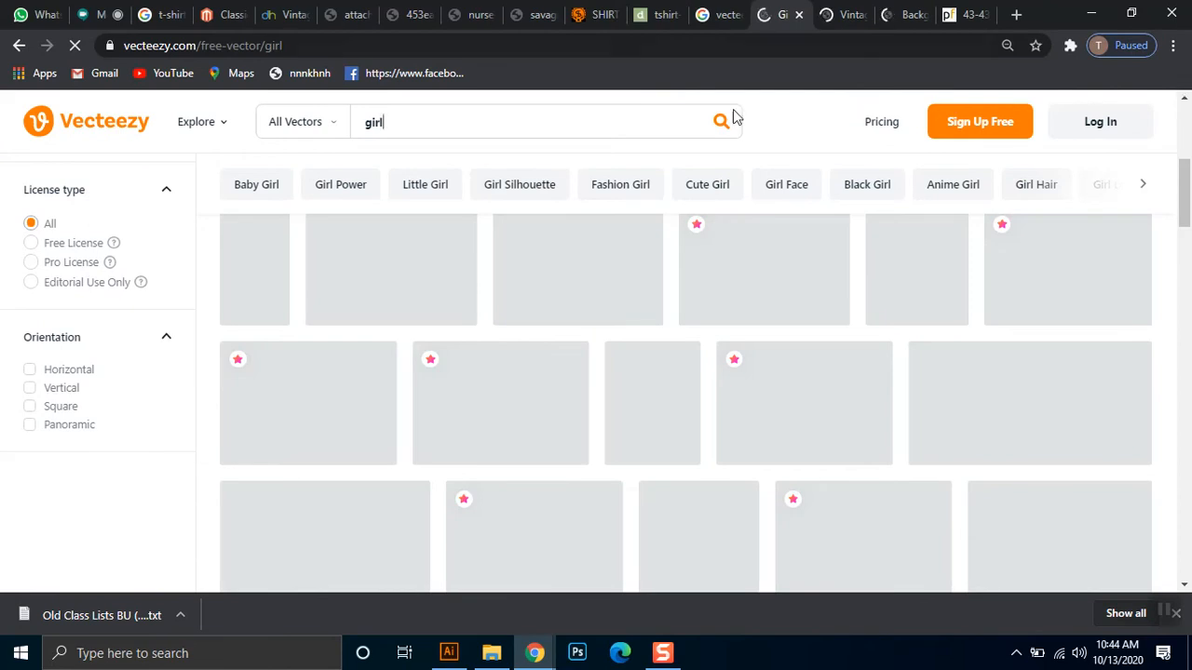
click(67, 246)
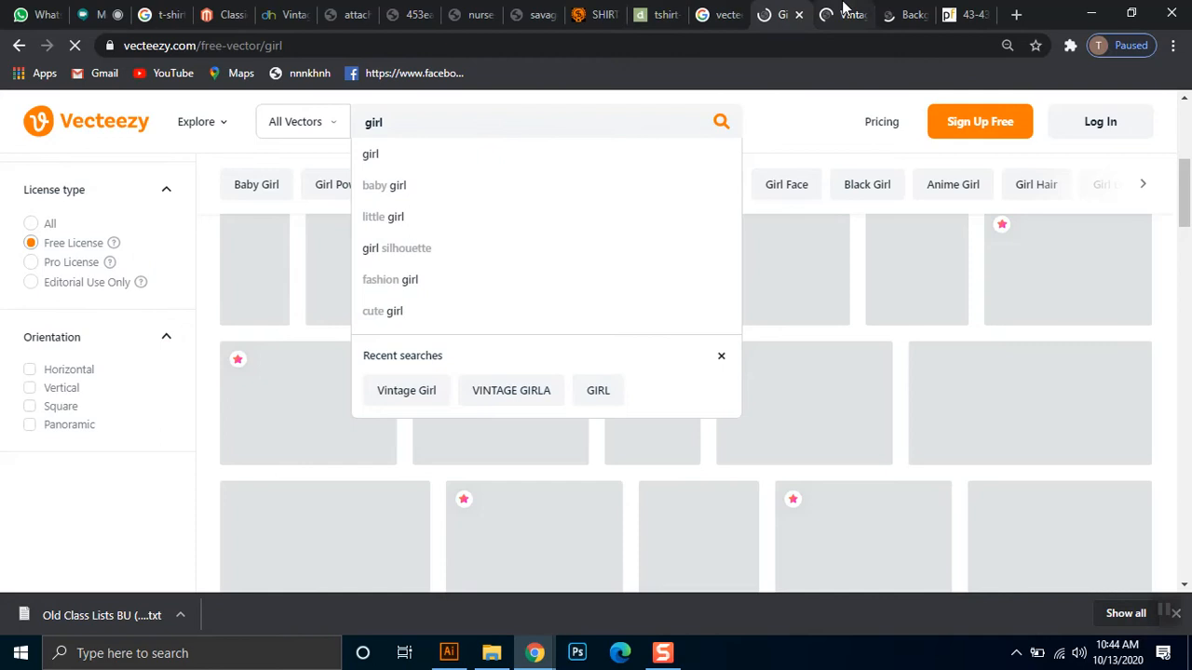
click(838, 14)
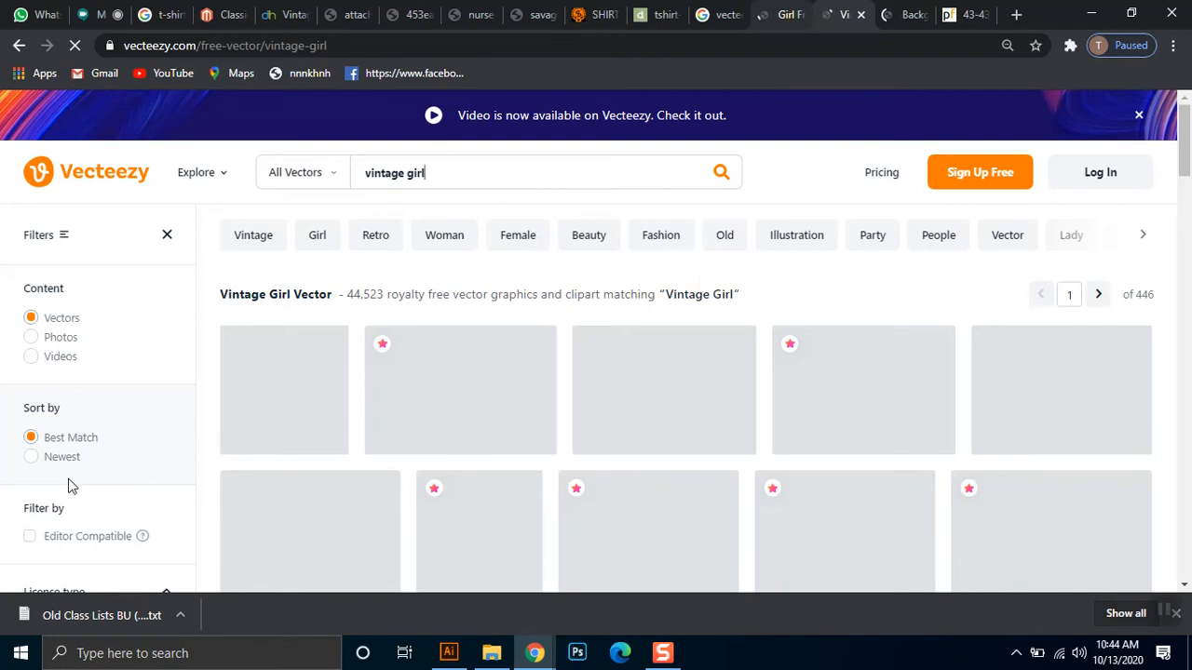
scroll(1018, 203, down, 3)
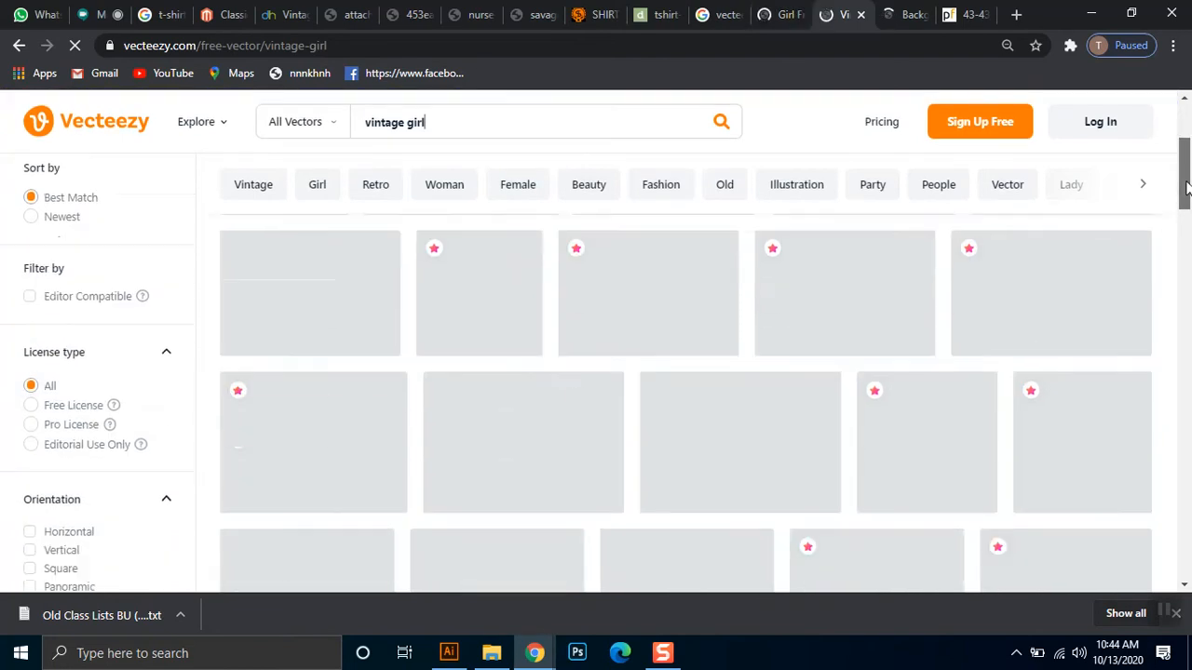
scroll(1123, 246, up, 3)
scroll(1187, 191, down, 3)
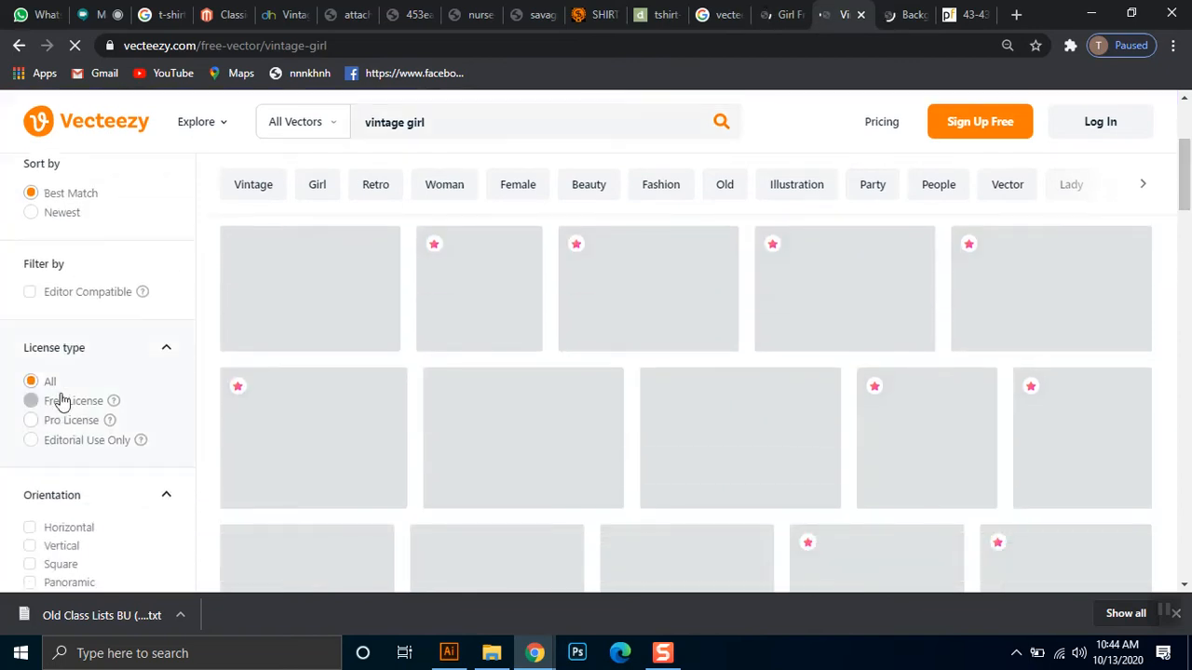
click(60, 400)
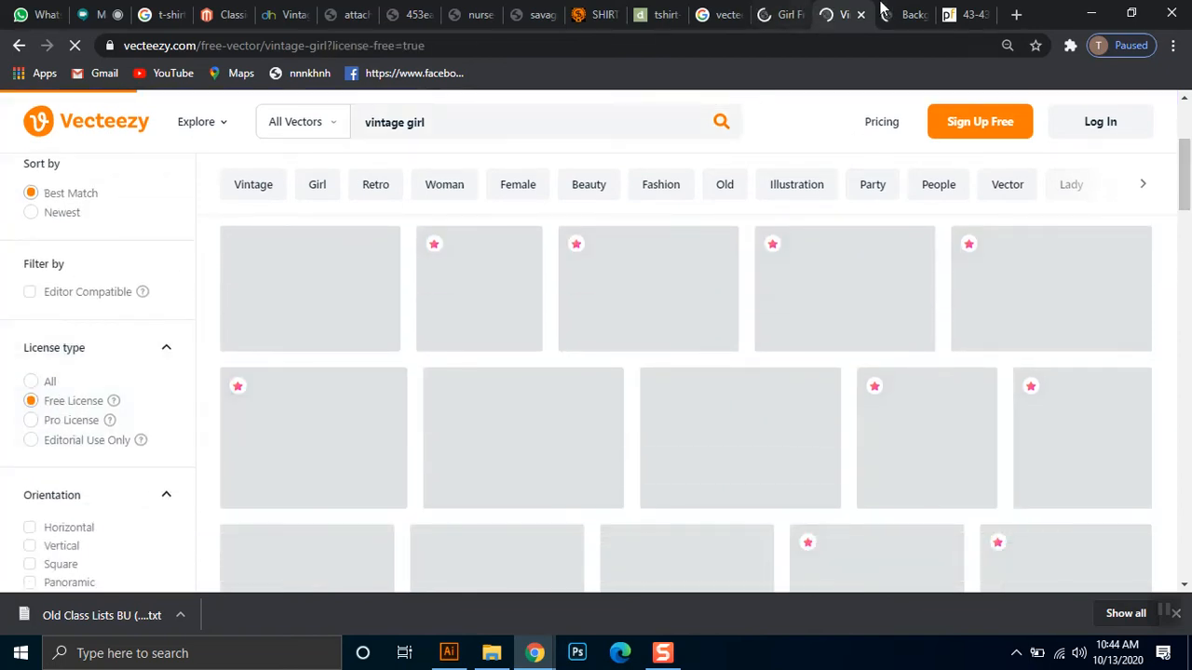
Close the browser tab with the Vecteezy background vectors
click(907, 11)
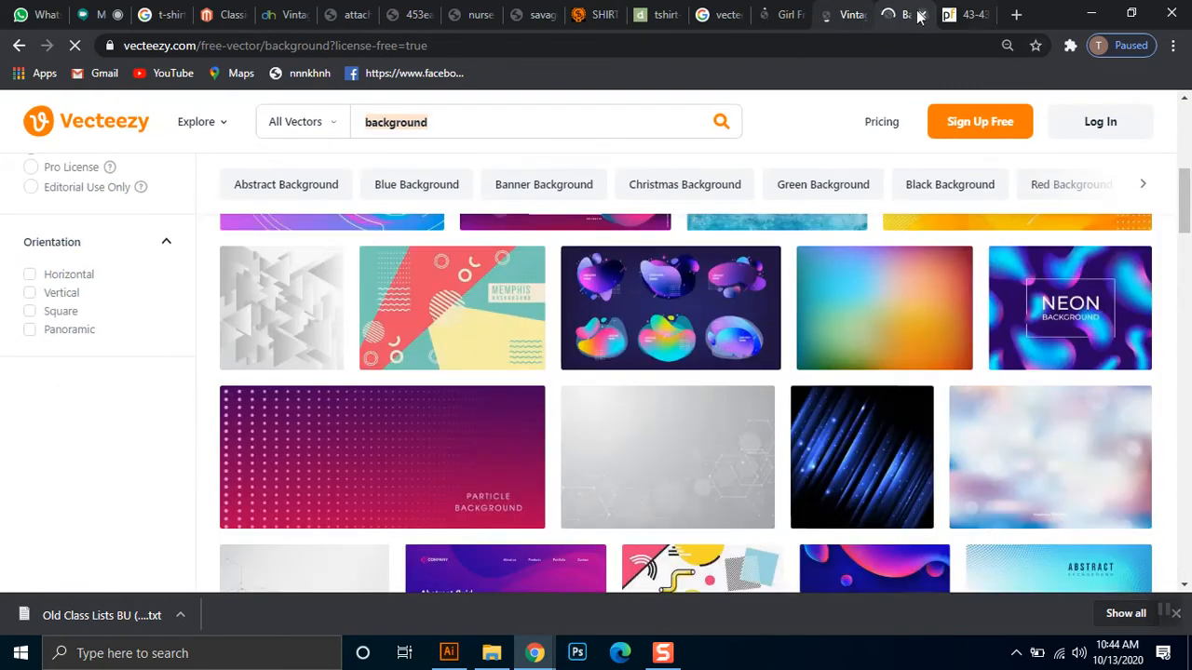
click(923, 15)
click(969, 16)
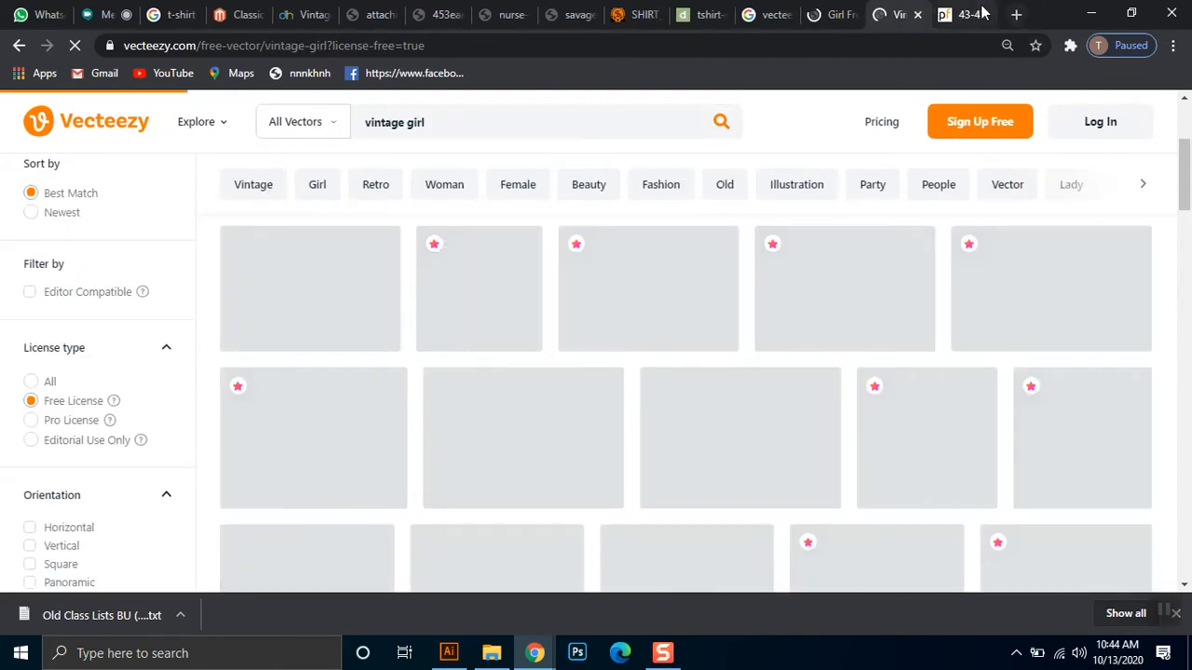
Examine the girl and vintage girl vector results in their two Vecteezy tabs
click(885, 12)
click(829, 11)
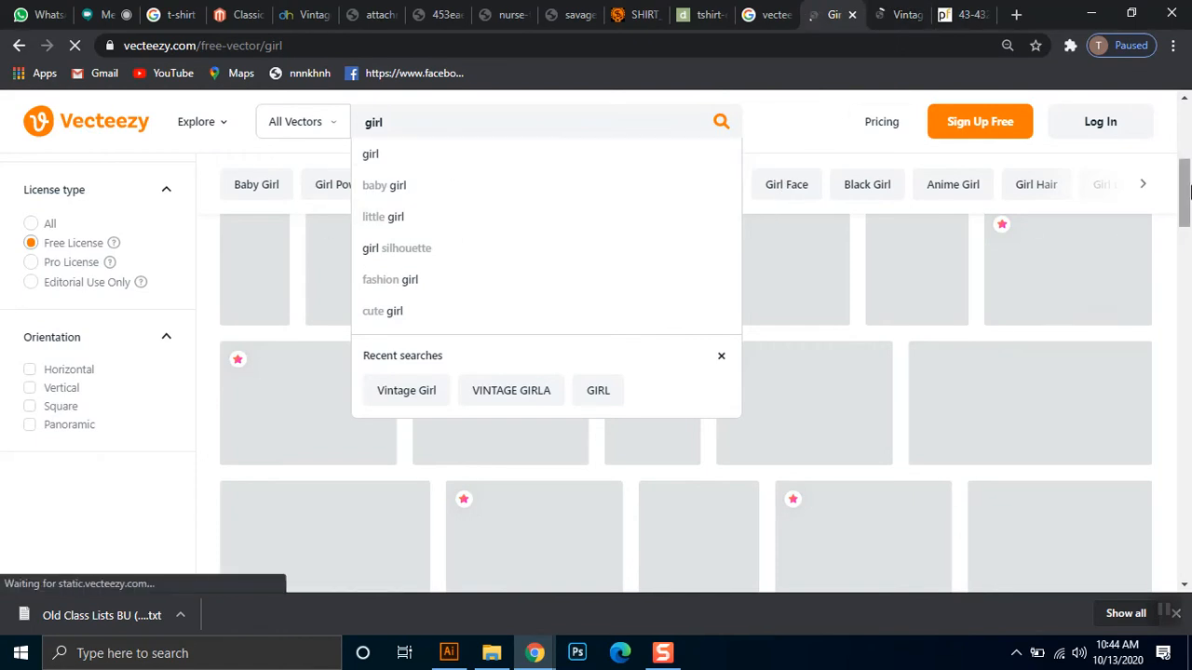
scroll(1188, 191, up, 5)
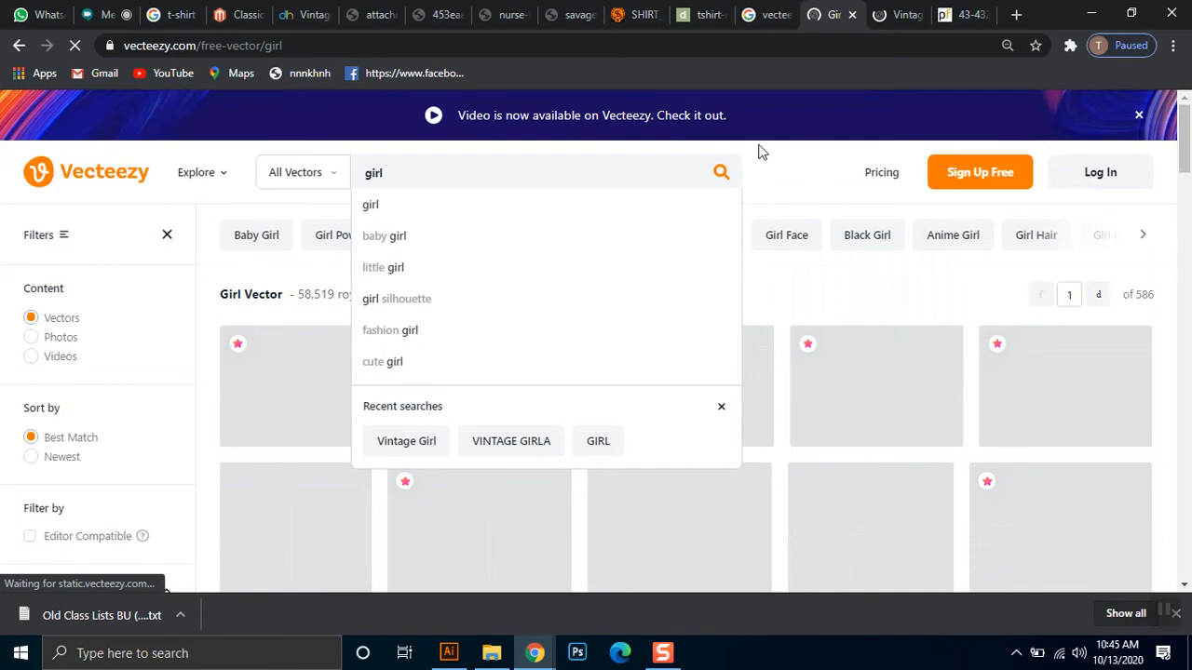
click(567, 162)
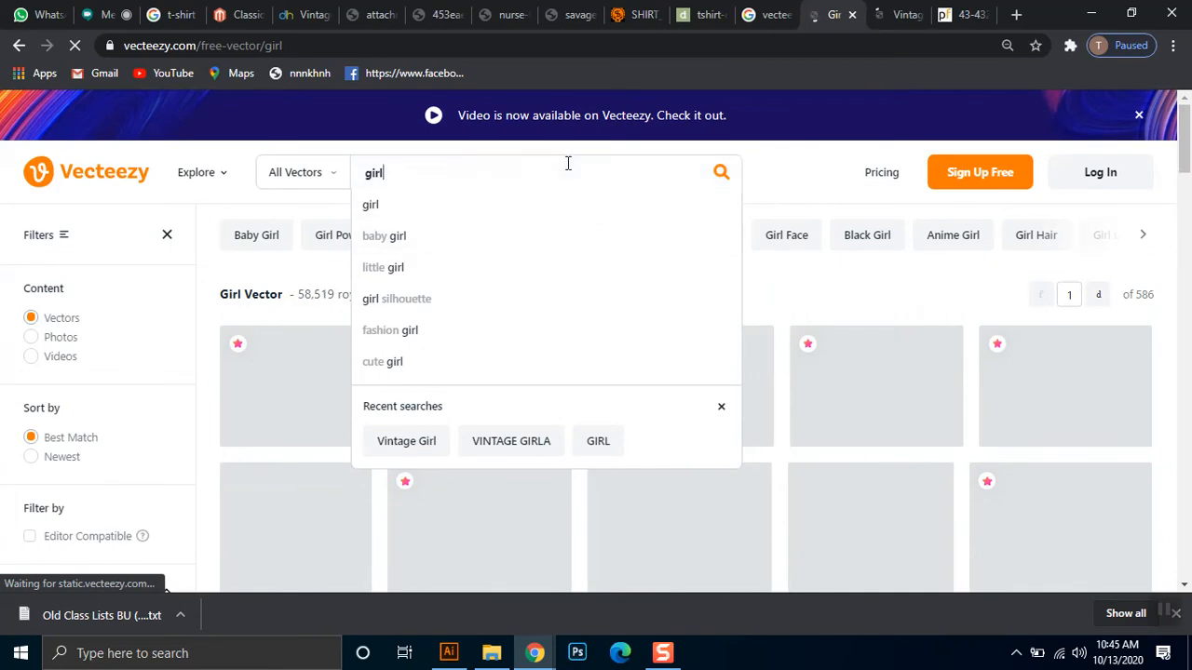
click(310, 270)
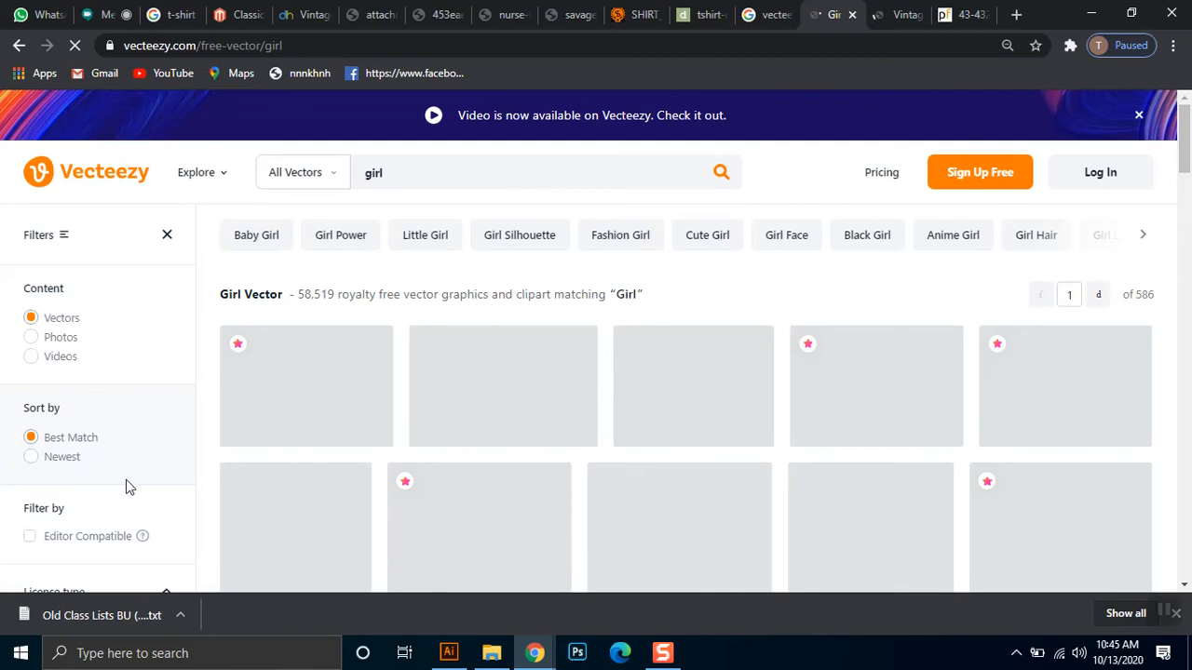
scroll(1190, 203, down, 3)
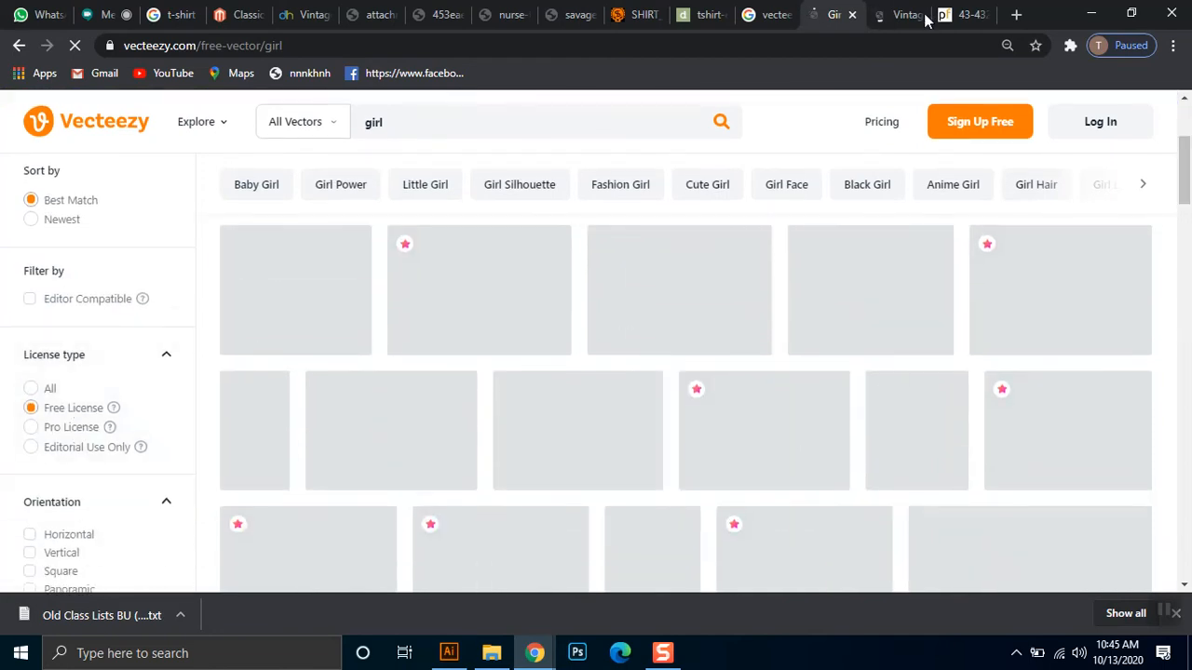
click(894, 14)
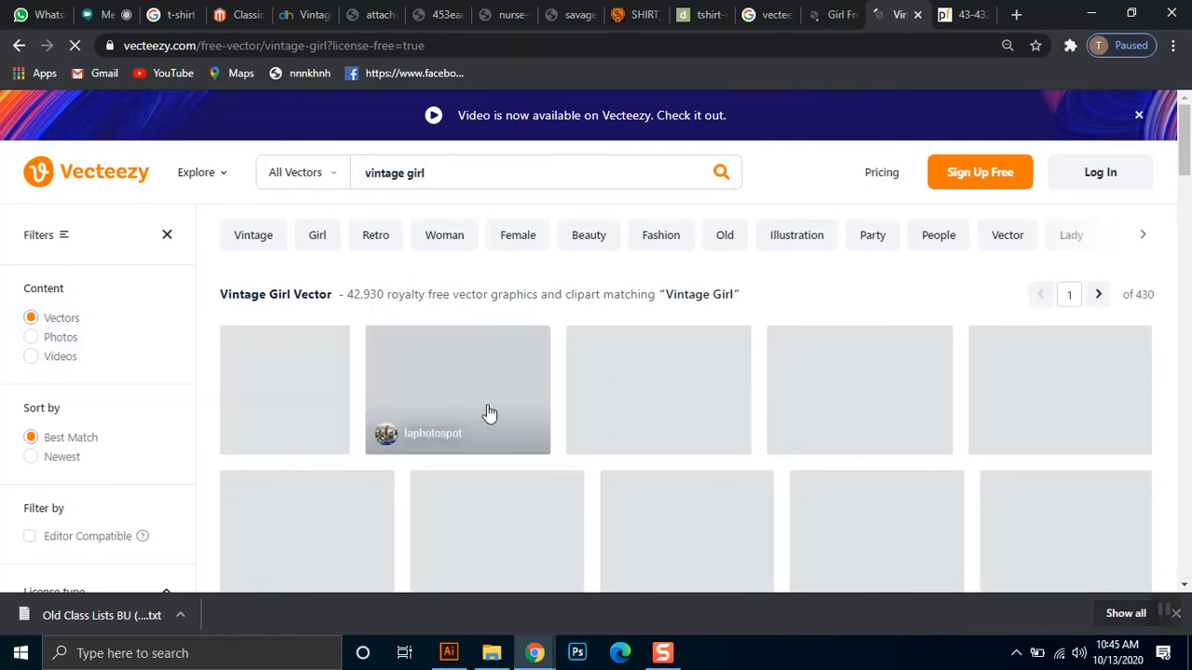
mouse_move(1185, 130)
mouse_down()
mouse_move(1173, 433)
mouse_move(1184, 517)
mouse_move(1175, 147)
mouse_up()
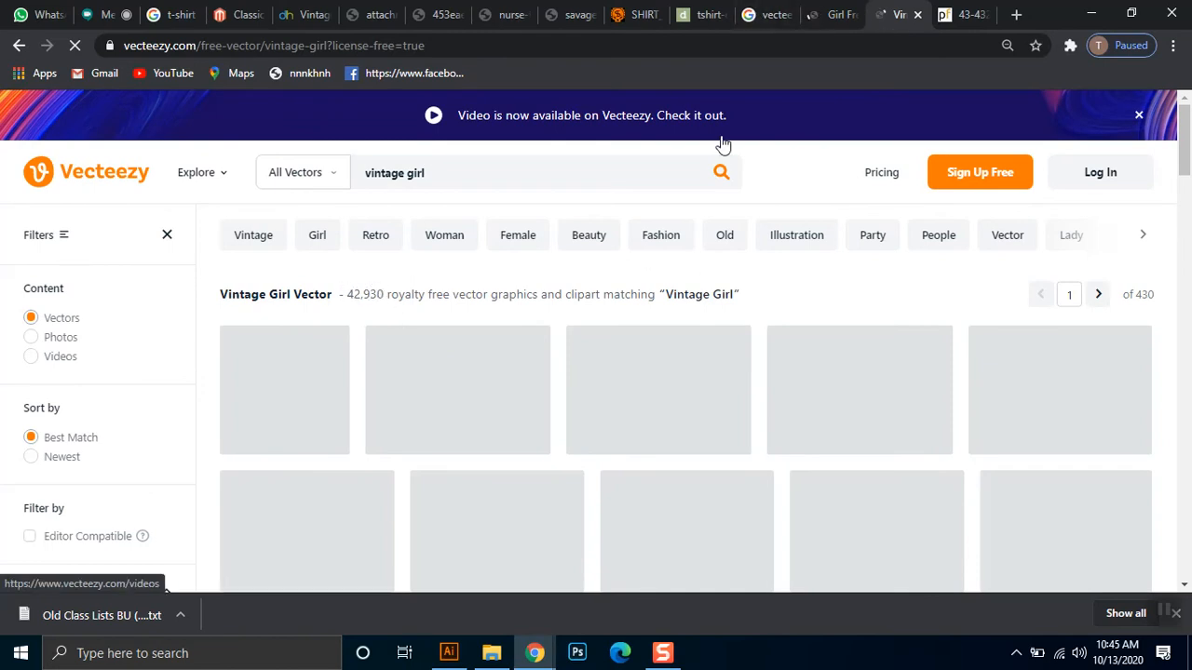
drag(1181, 128, 1188, 177)
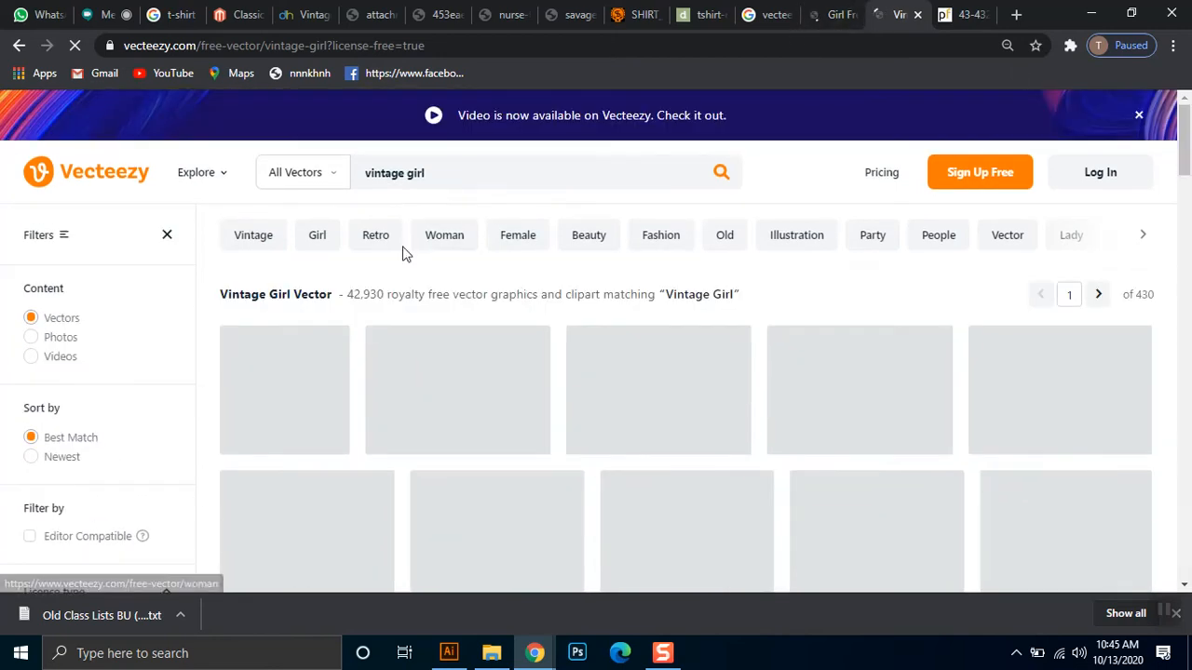
Return to the girl results tab and run the girl search again
click(849, 9)
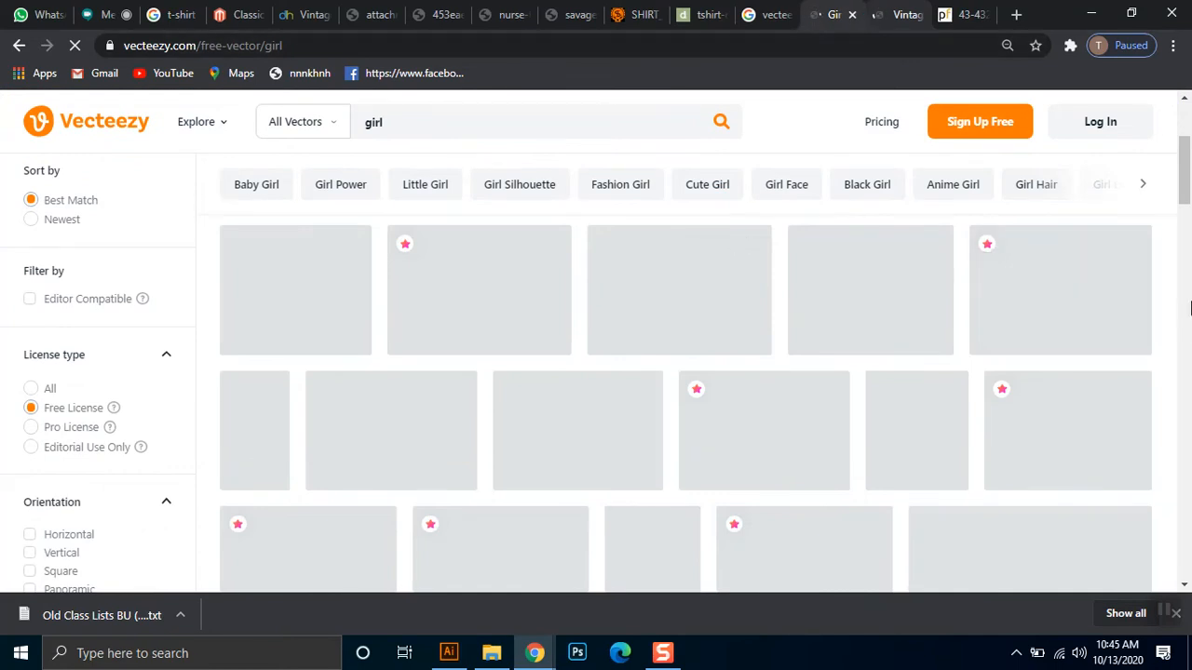
drag(1184, 197, 1185, 130)
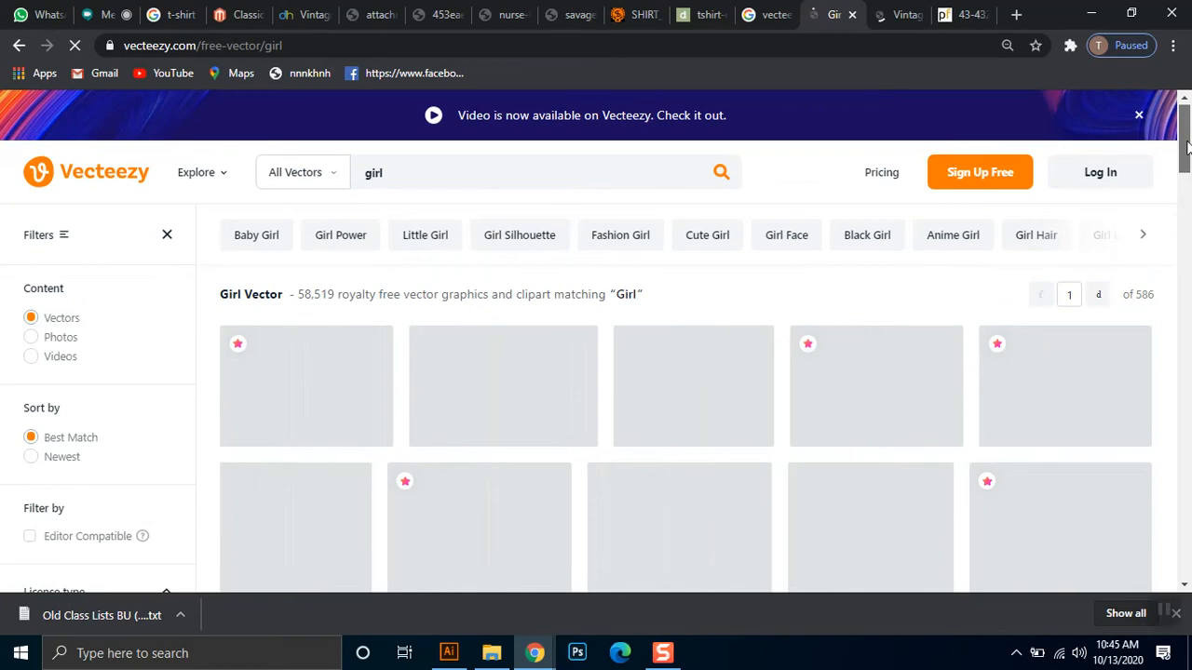
click(724, 173)
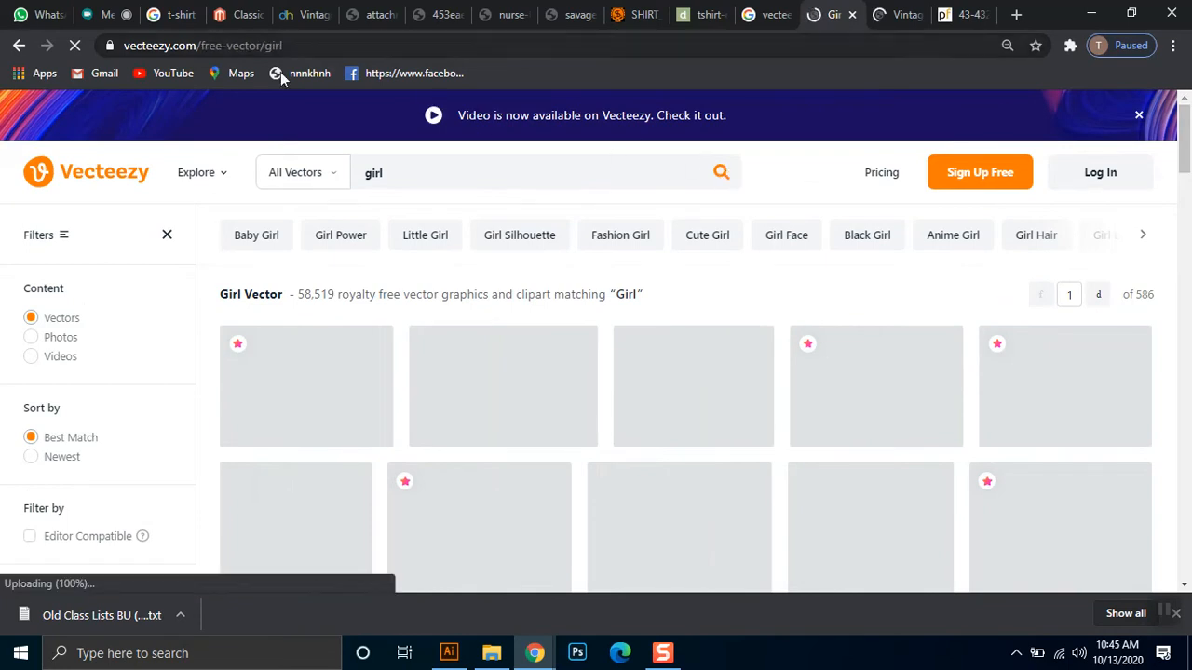
click(720, 175)
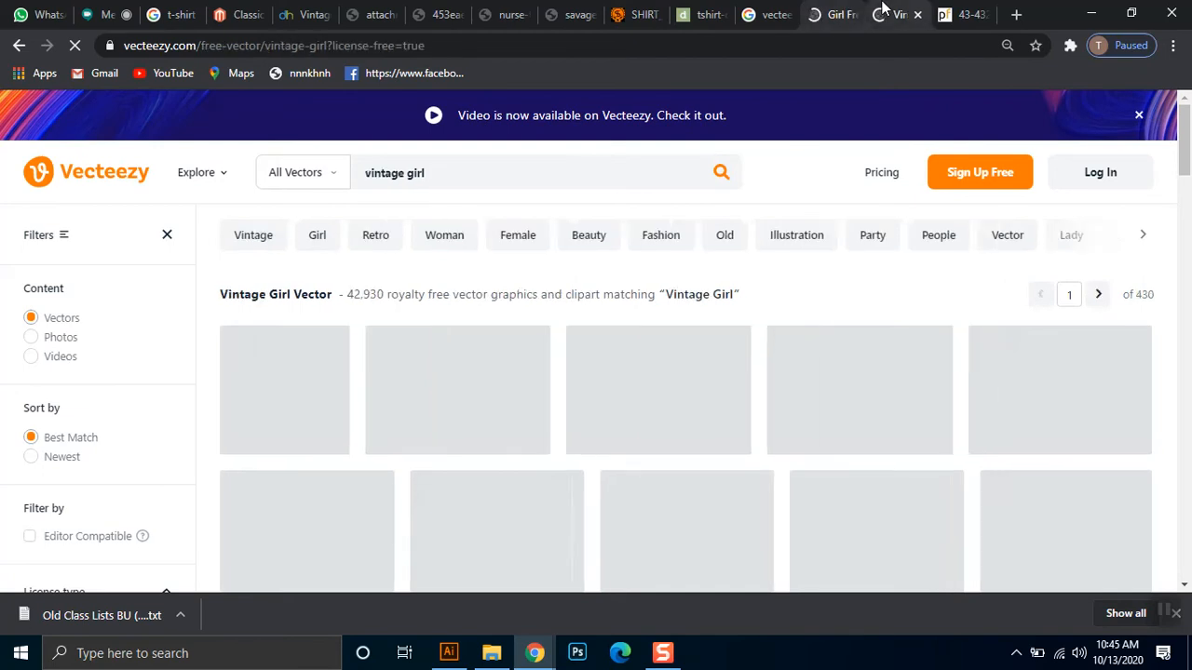
mouse_move(1181, 114)
mouse_down()
mouse_move(1186, 335)
mouse_move(1186, 101)
mouse_up()
click(964, 14)
click(889, 11)
click(705, 11)
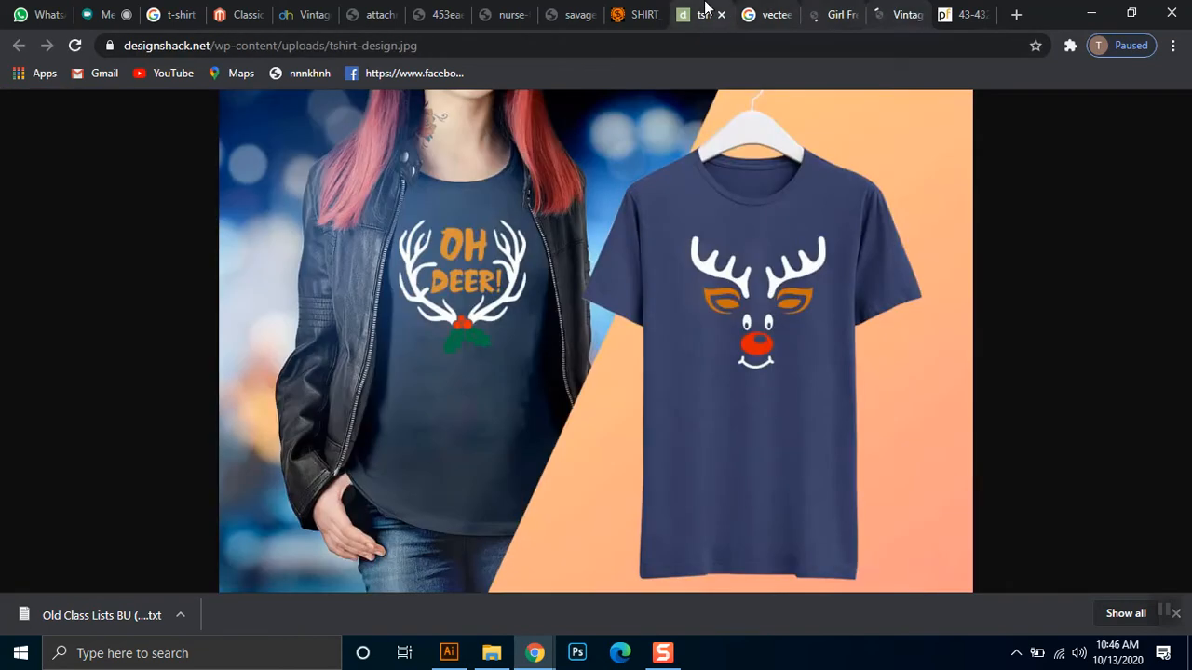
click(828, 8)
click(764, 14)
double_click(224, 133)
text(FR)
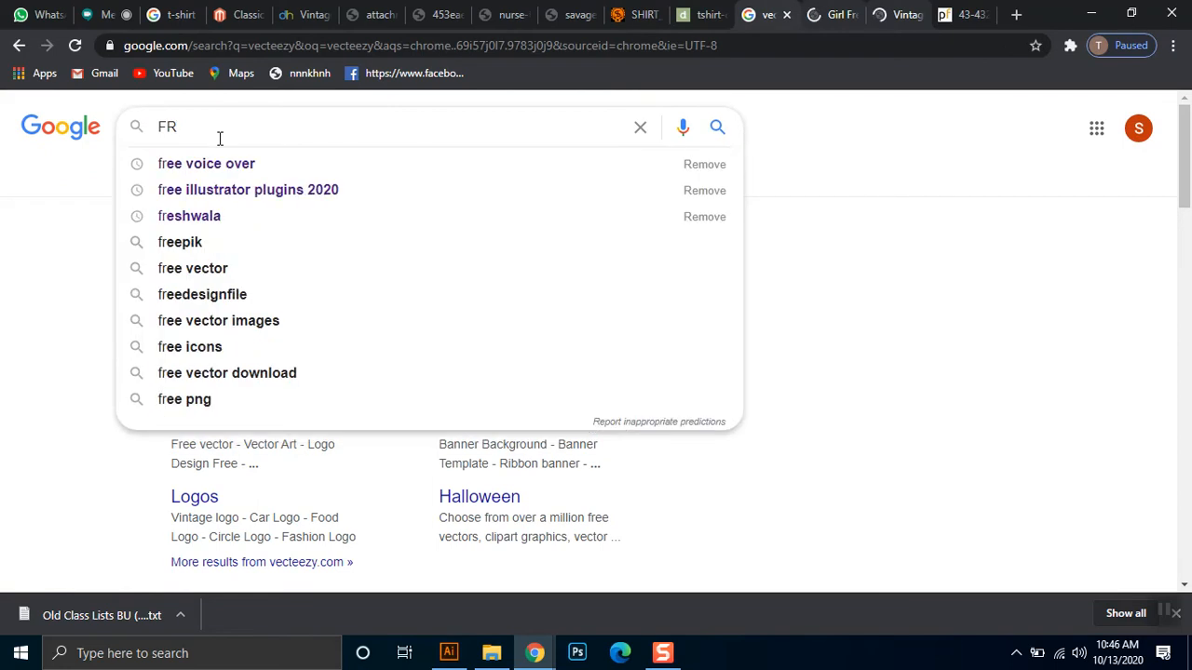
key(BackSpace)
key(BackSpace)
text(A)
key(BackSpace)
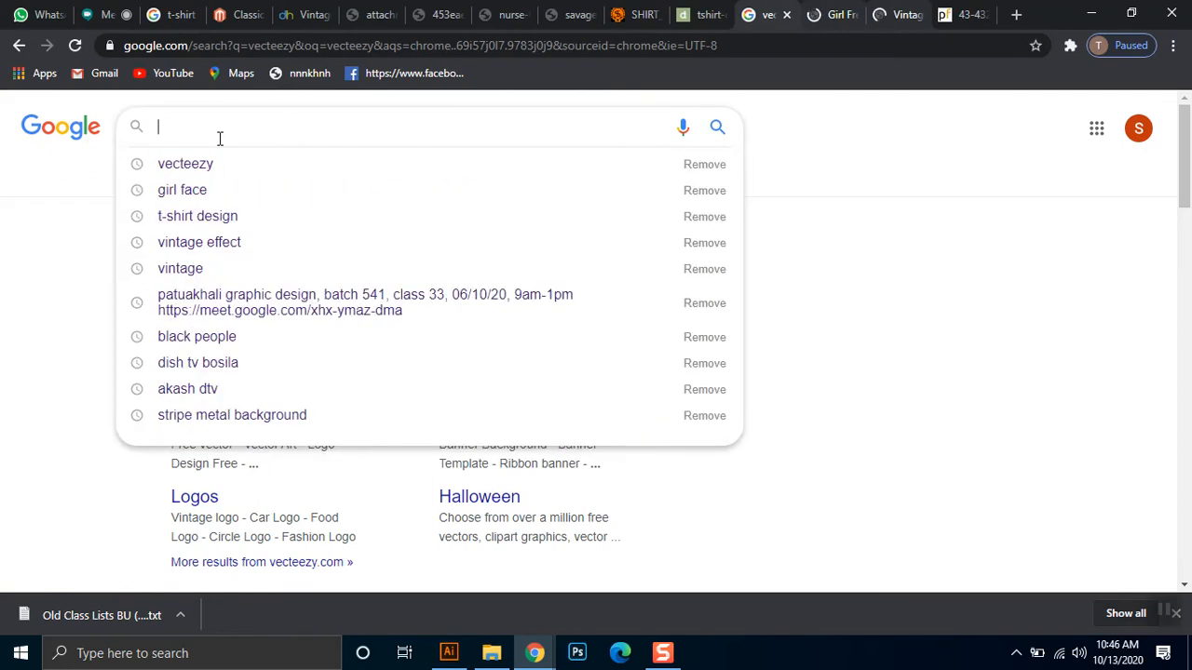
text(a)
key(BackSpace)
text(A)
key(BackSpace)
text(A)
key(BackSpace)
text(all)
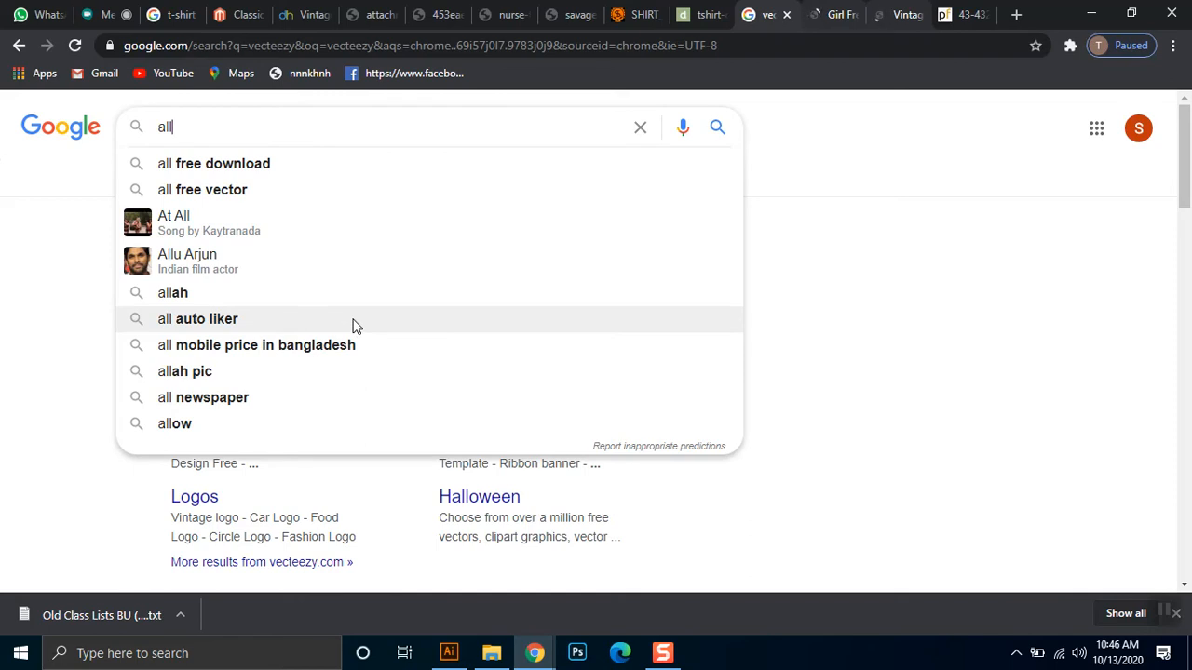
key(Down)
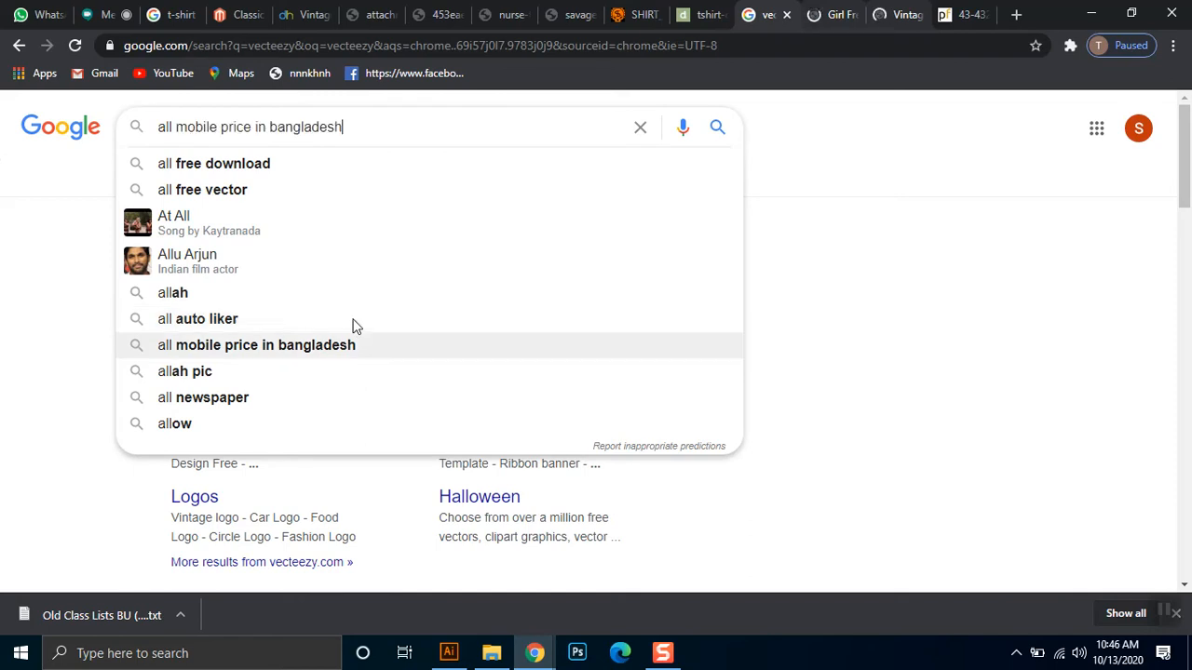
key(Up)
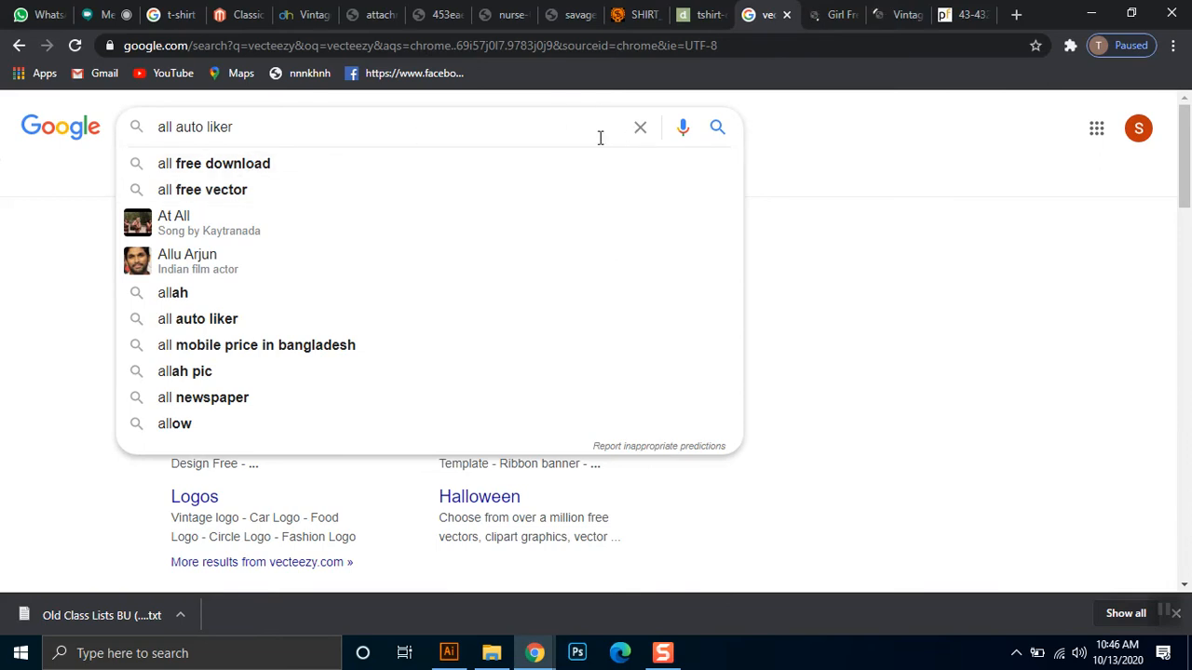
click(75, 43)
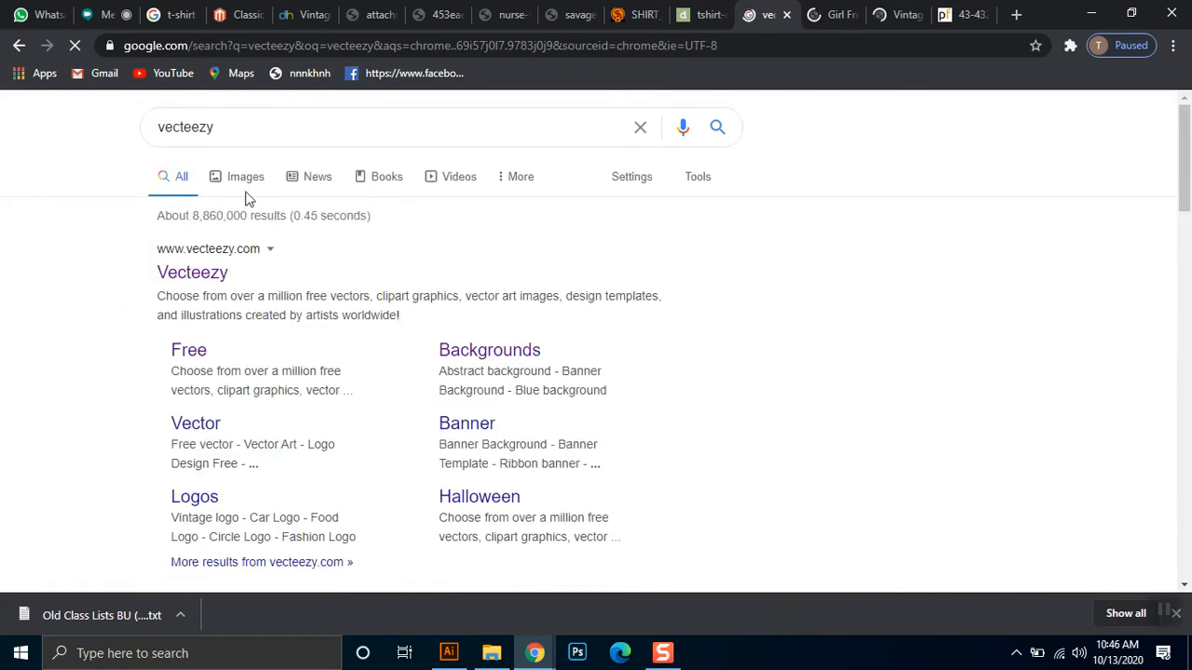
Search Google for "all free vector" and open the Free Vectors result from All-free-download.com in a new tab
drag(211, 133, 93, 114)
text(A)
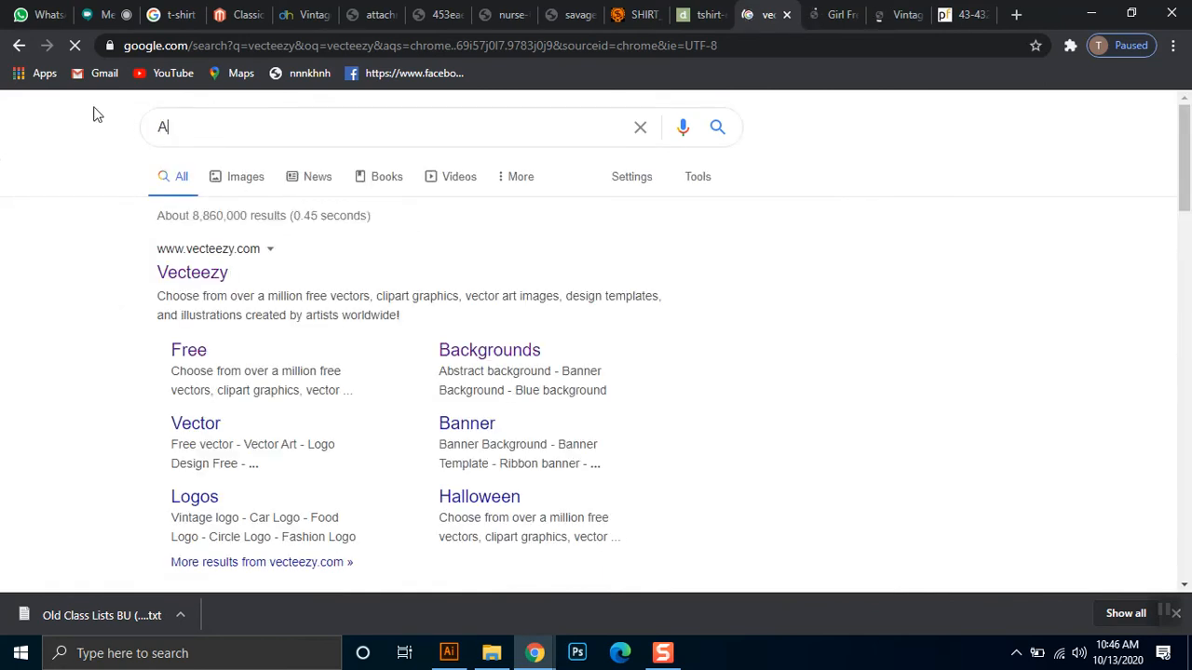
text(al)
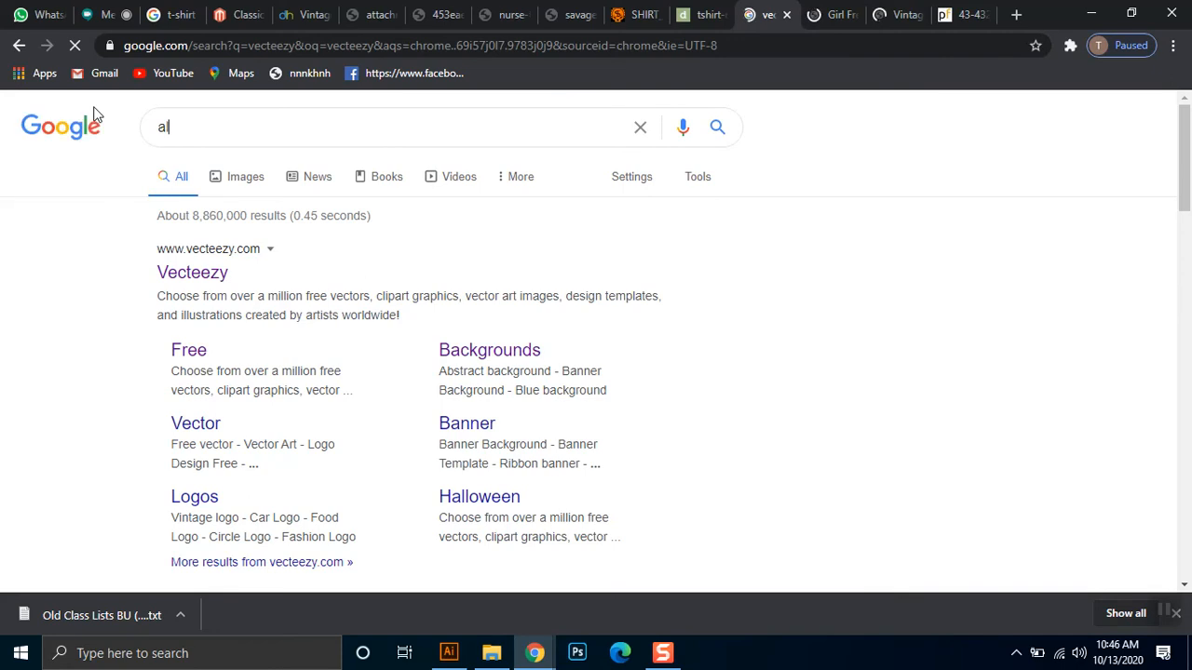
text(l free )
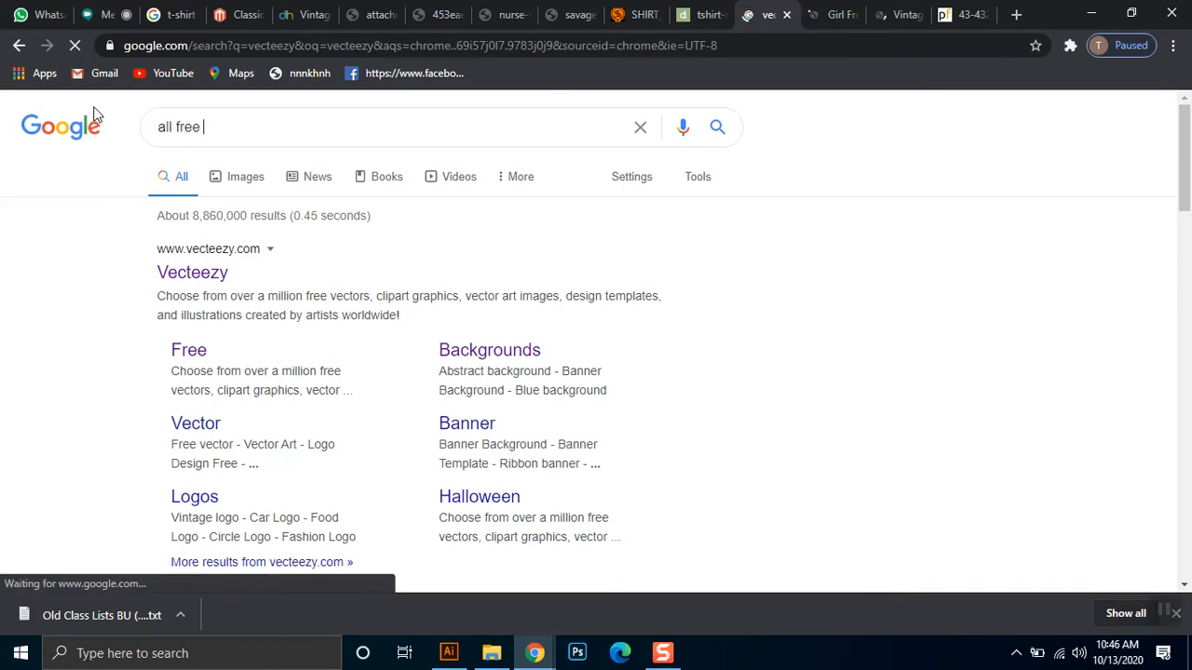
text(vector)
key(Return)
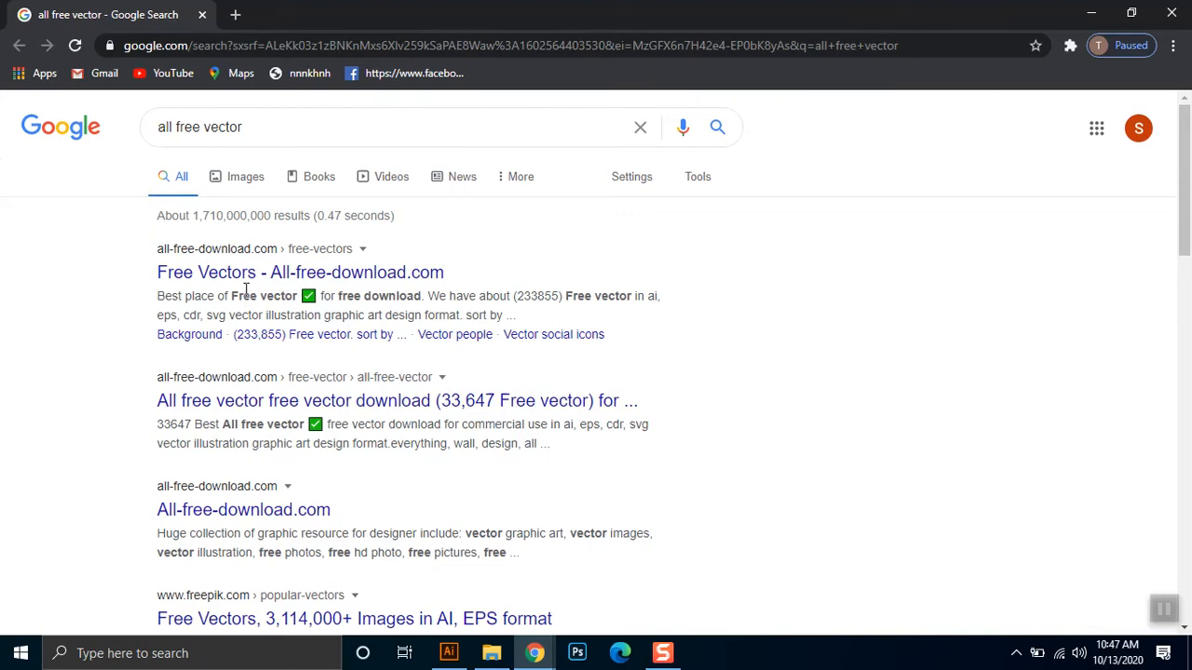
click(244, 274)
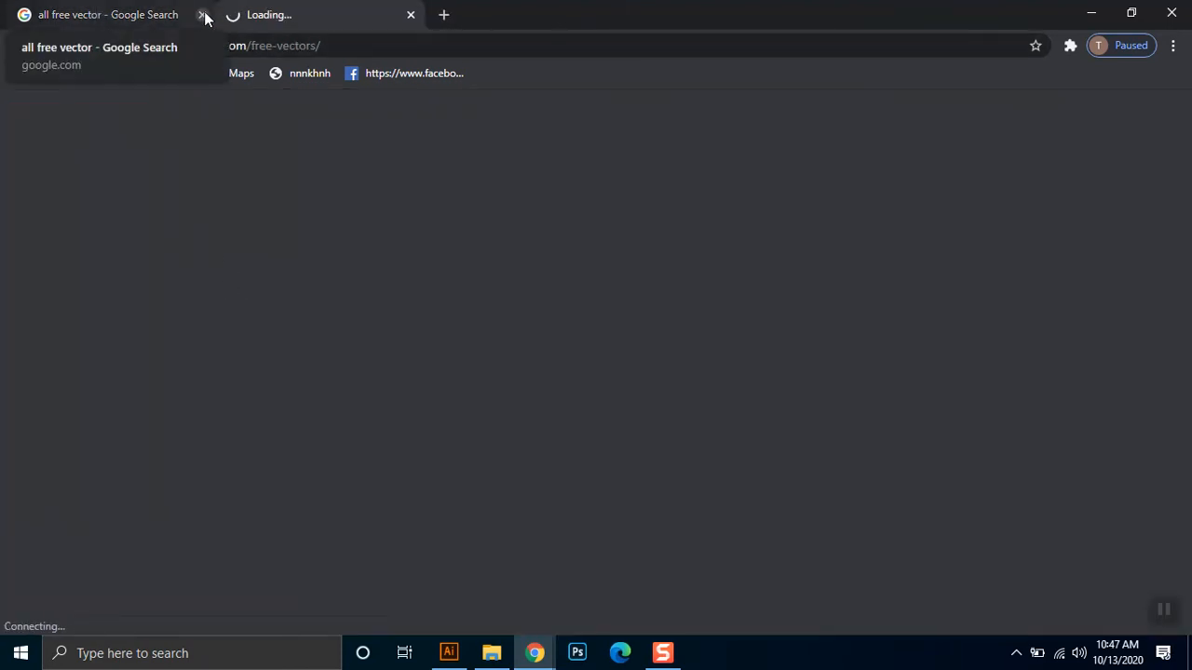
Return to the search results, search for "freepik" and open the Freepik homepage result in a new tab
click(49, 11)
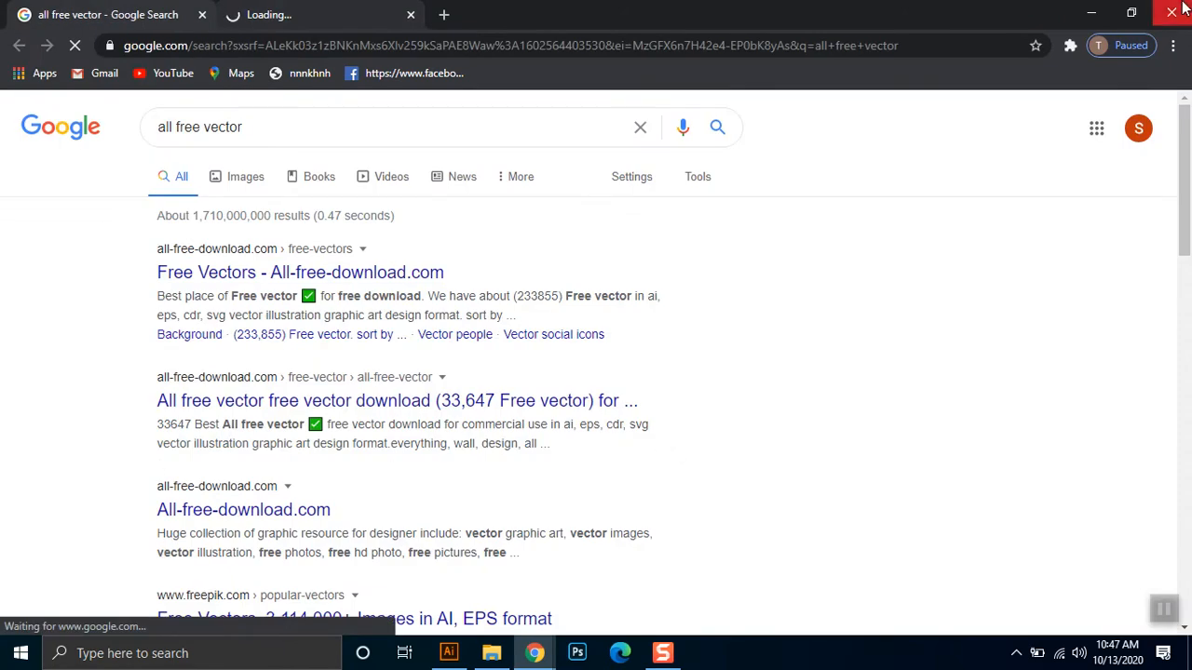
drag(1188, 144, 1190, 207)
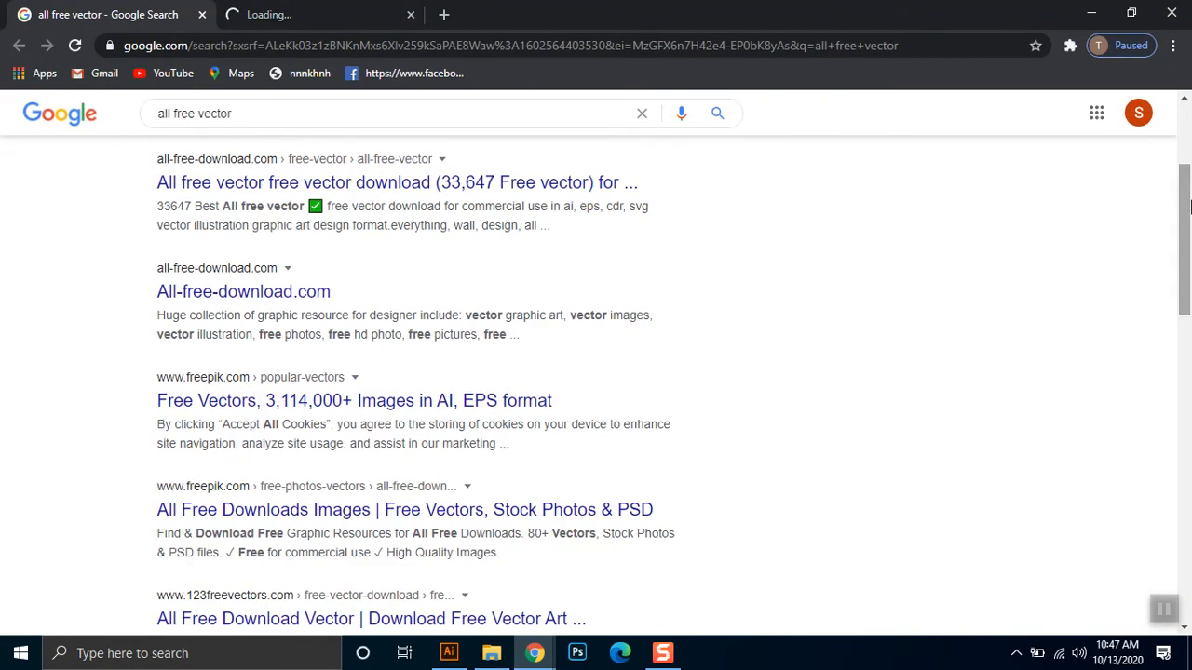
click(253, 121)
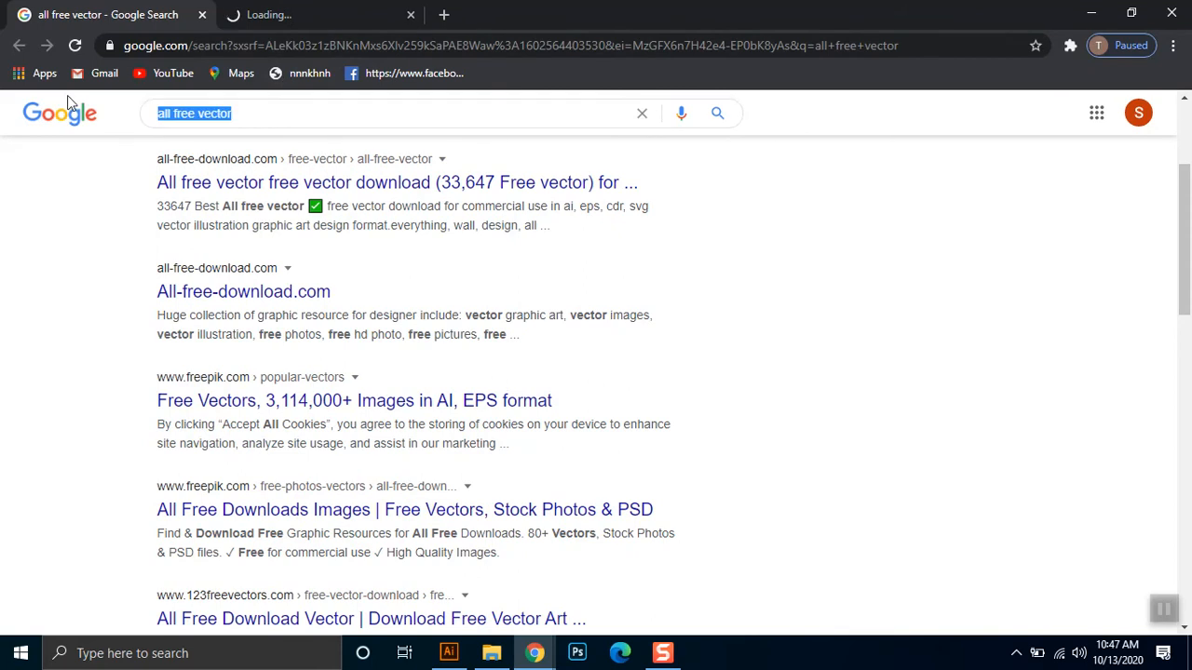
text(freepik)
key(Return)
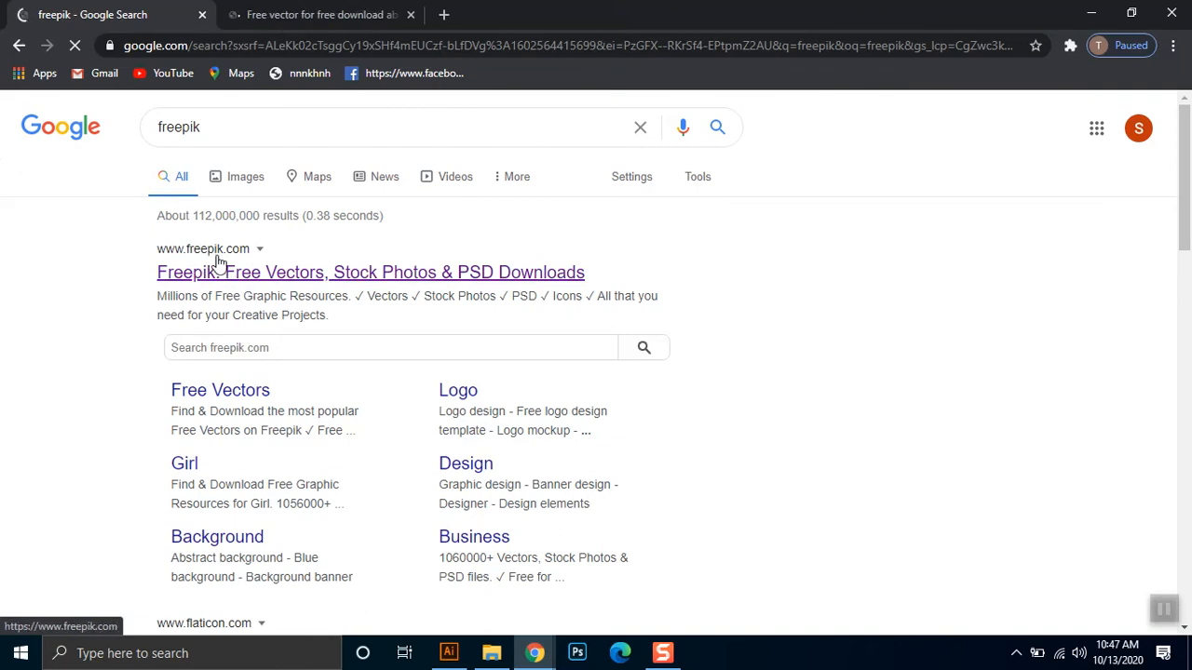
click(247, 279)
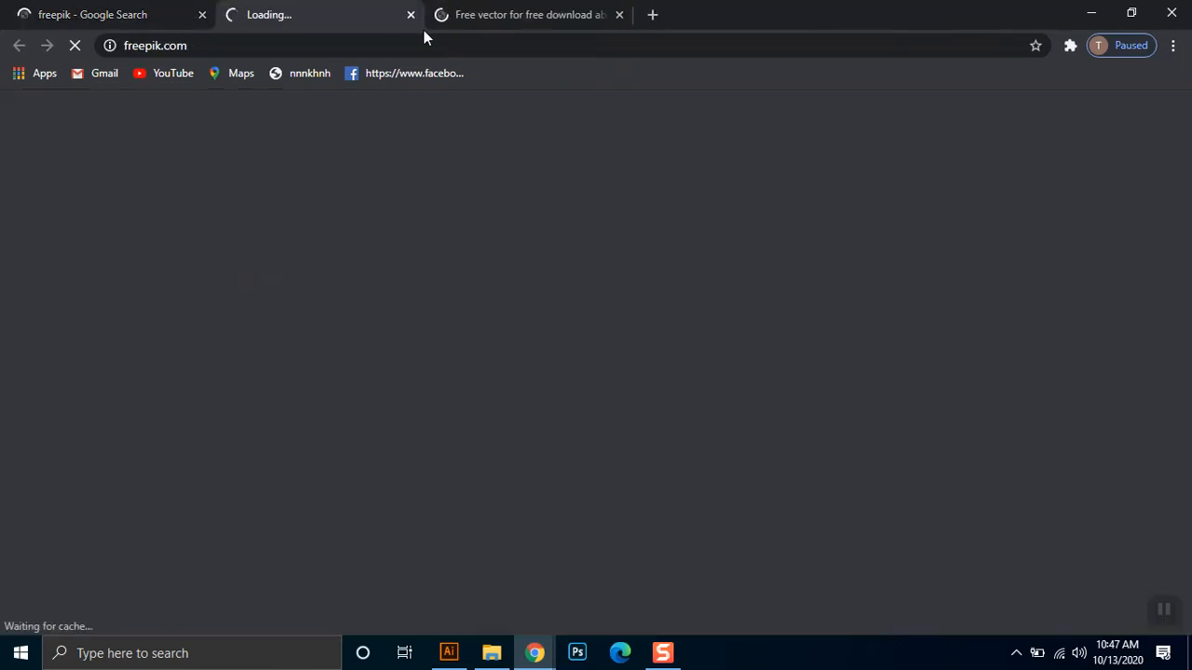
Copy the address of the All-free-download free vectors page
click(524, 11)
right_click(236, 53)
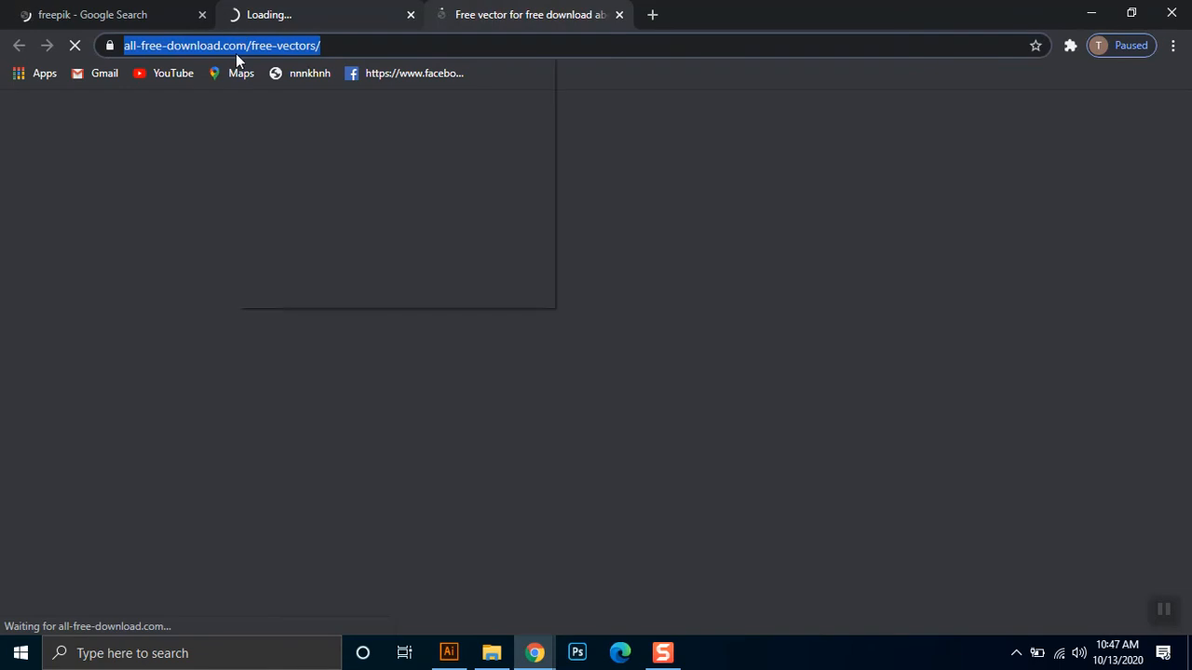
click(295, 156)
click(535, 652)
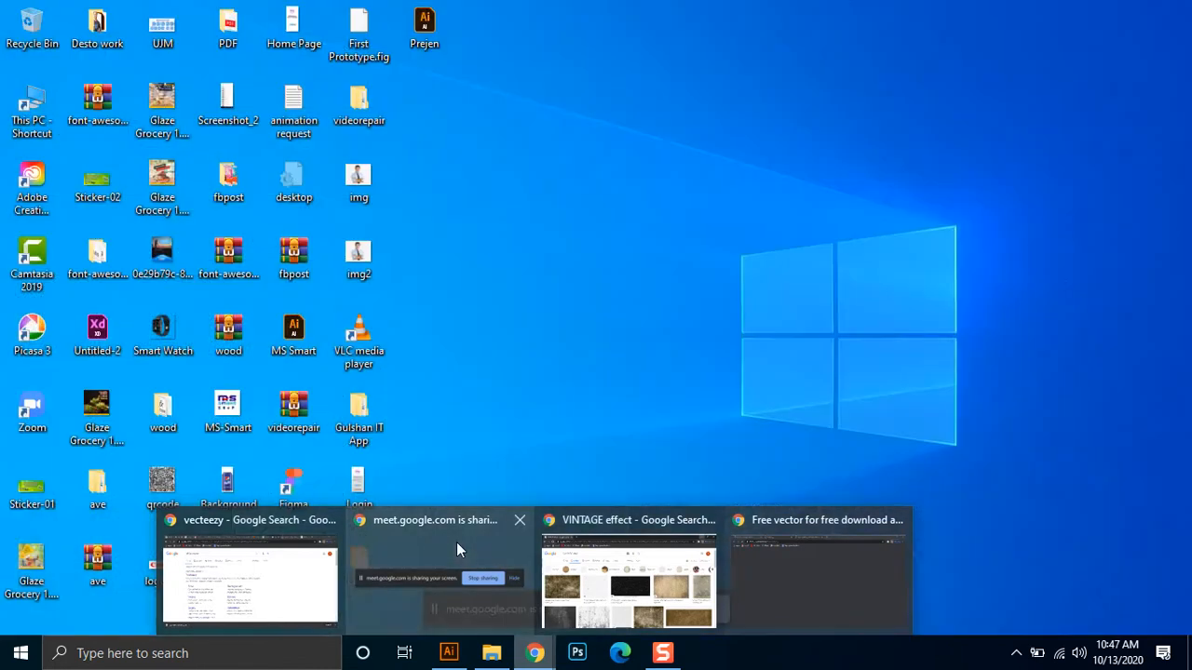
click(456, 541)
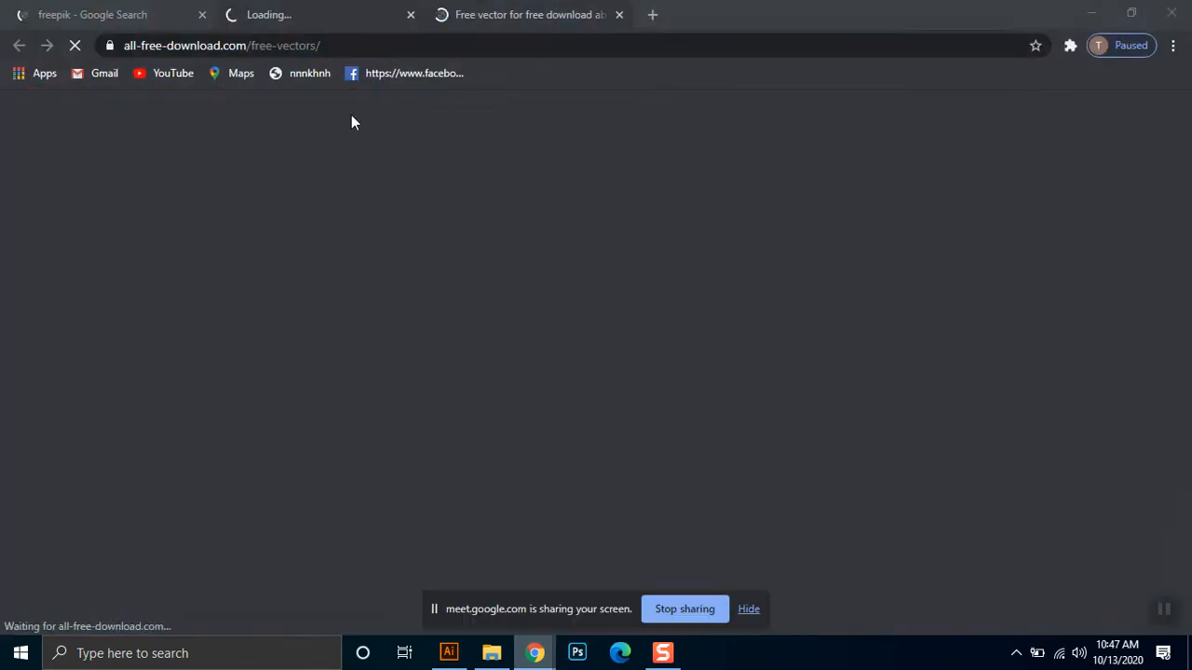
click(292, 8)
click(183, 8)
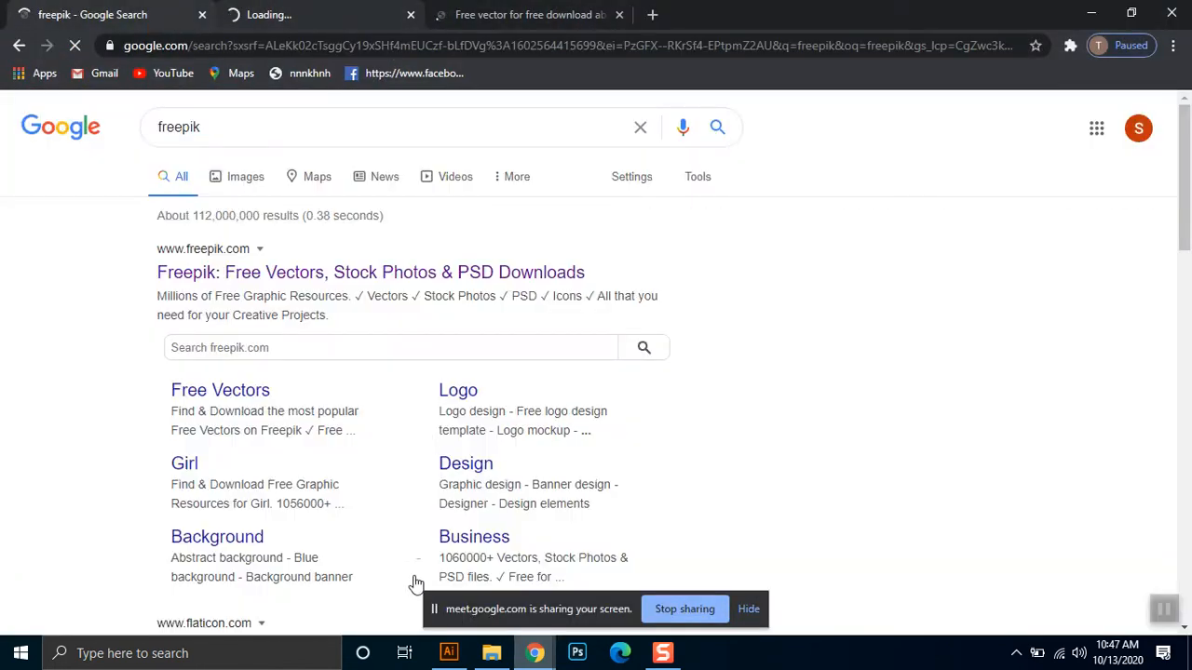
Close the browser window showing the VINTAGE effect image results
mouse_move(491, 651)
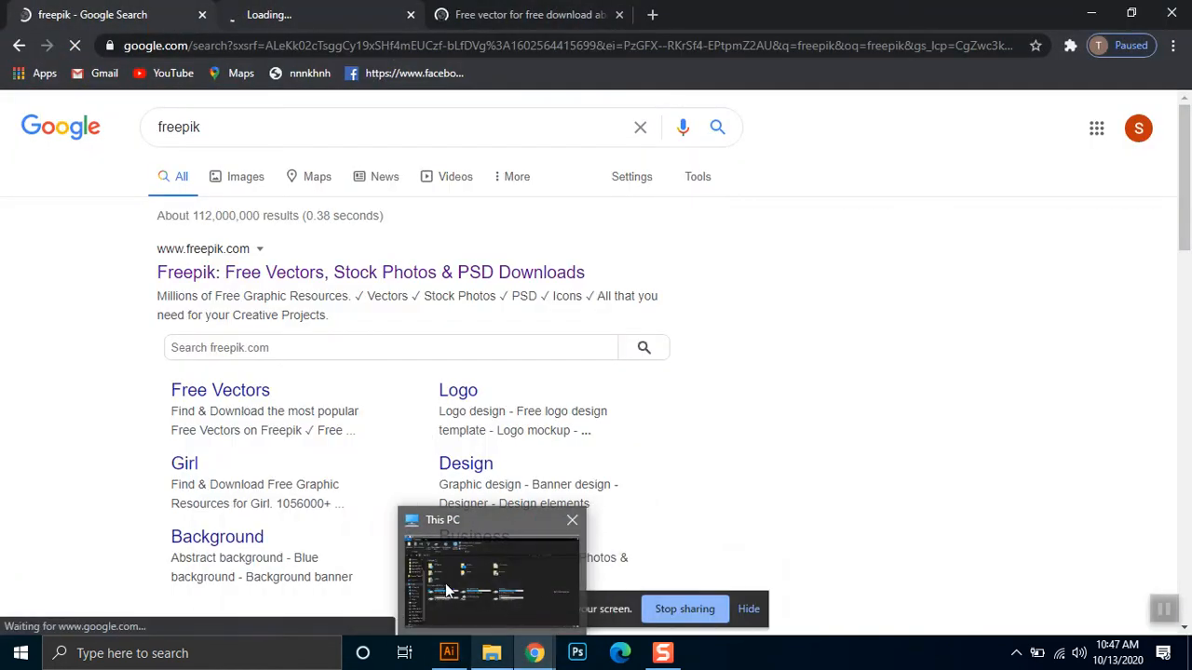
middle_click(535, 655)
click(1172, 12)
mouse_move(535, 659)
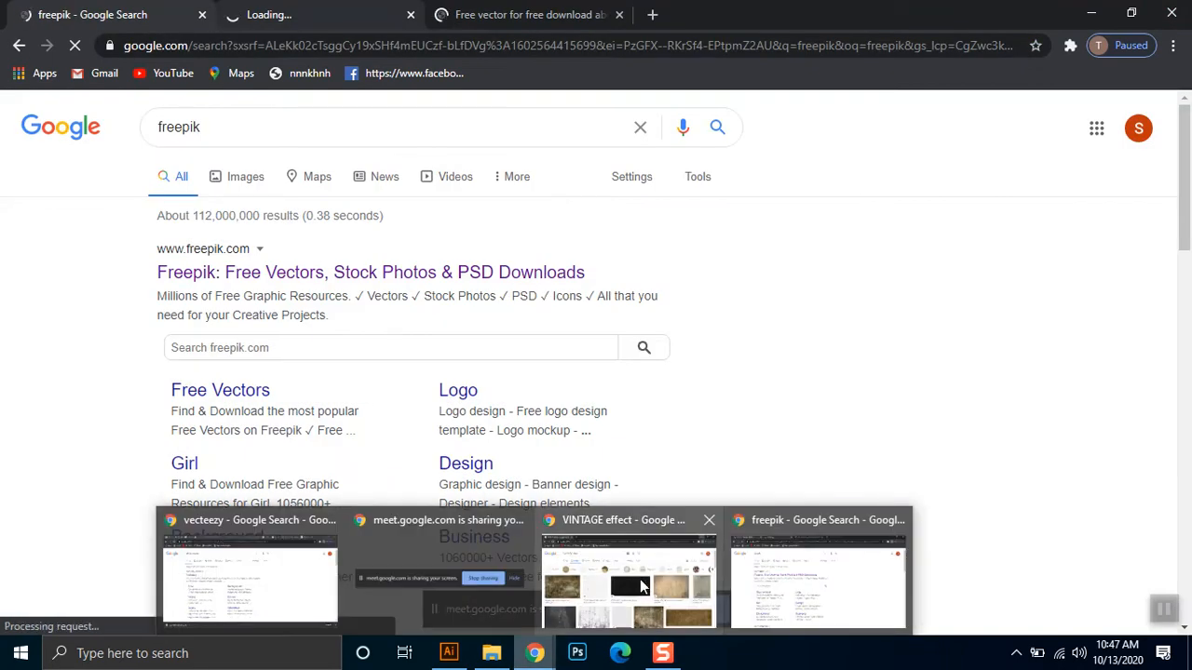
click(622, 587)
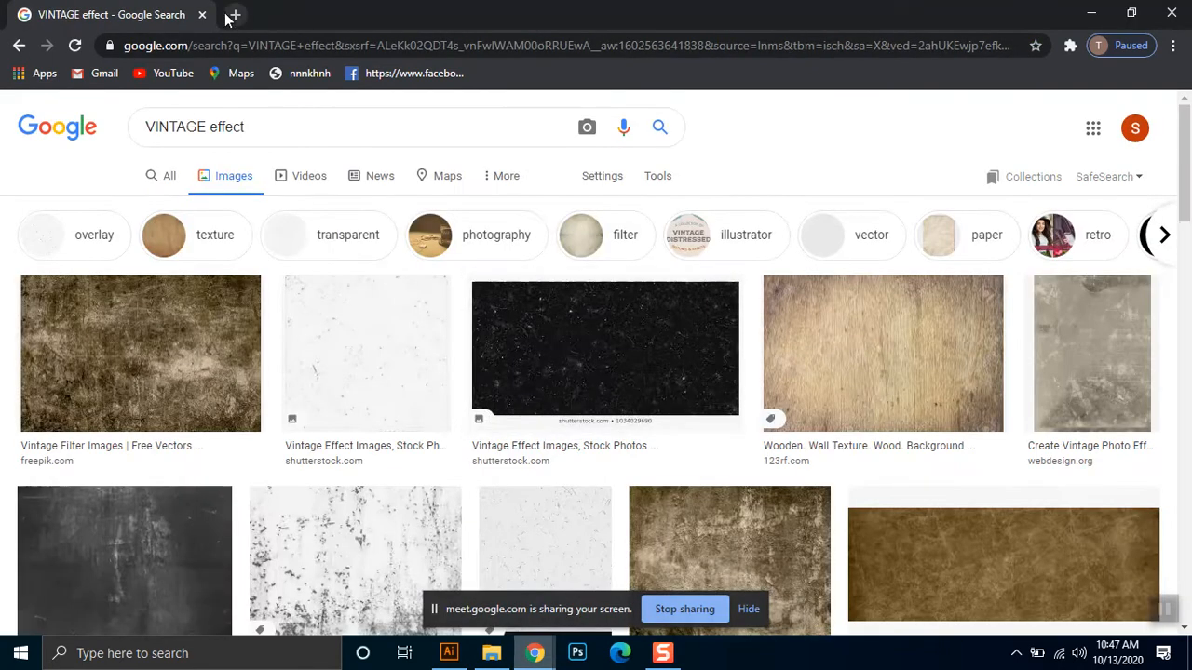
click(1171, 12)
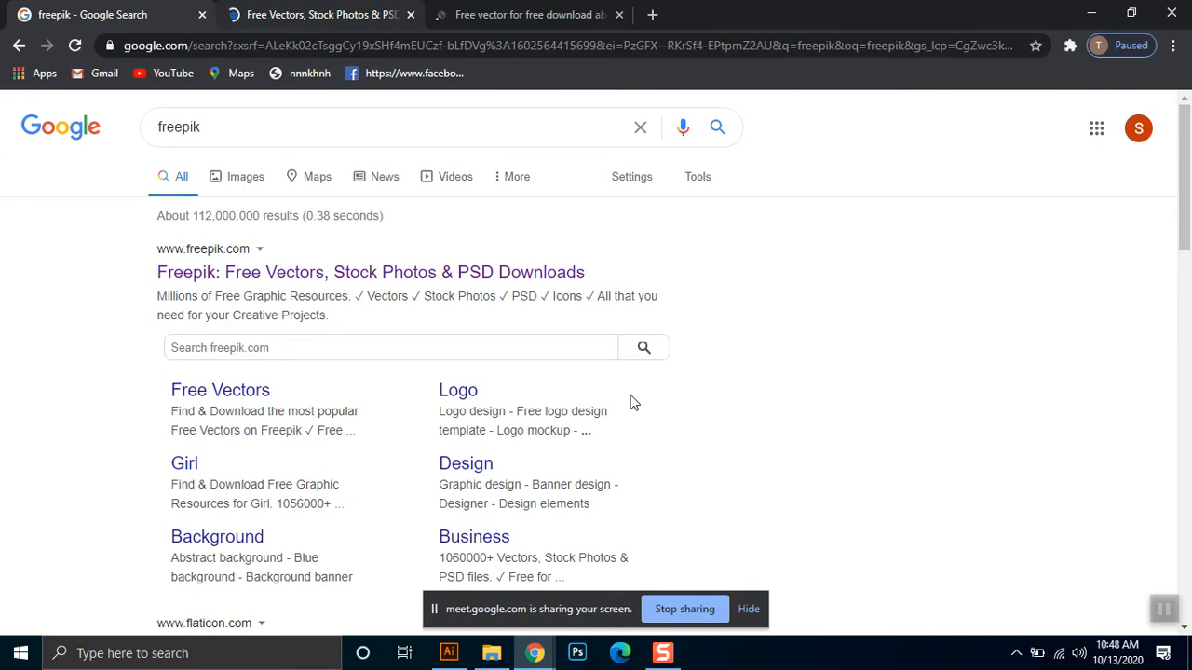
Check how the Freepik and All-free-download pages are loading in their tabs
click(467, 19)
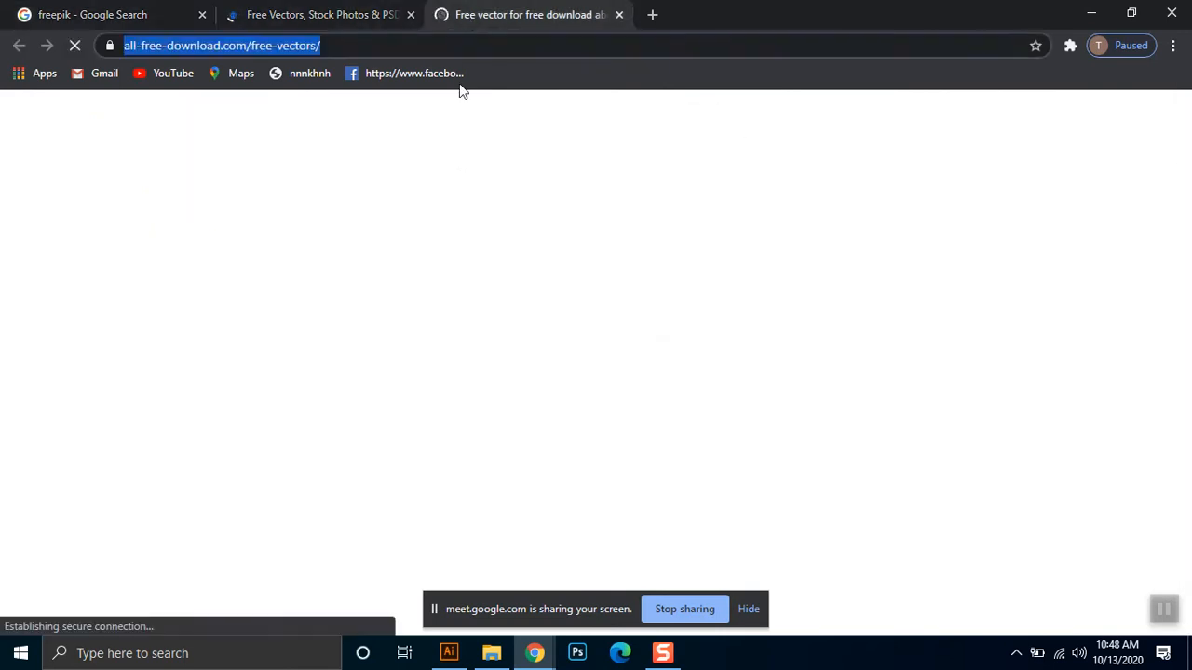
click(336, 26)
mouse_move(534, 653)
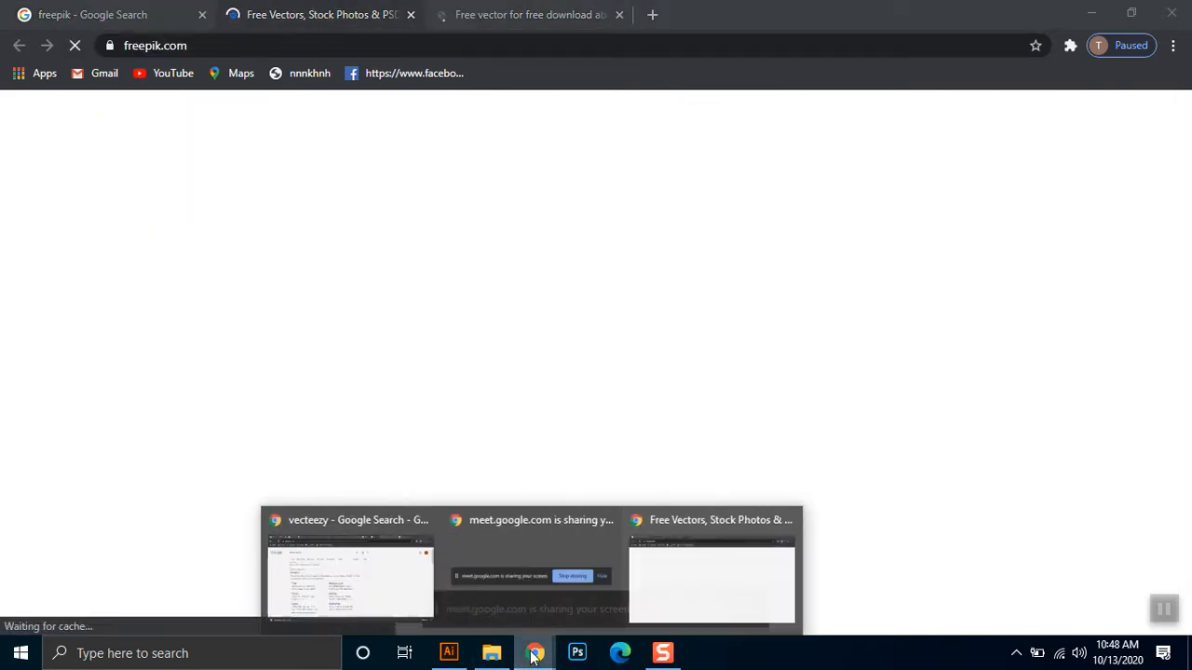
click(510, 581)
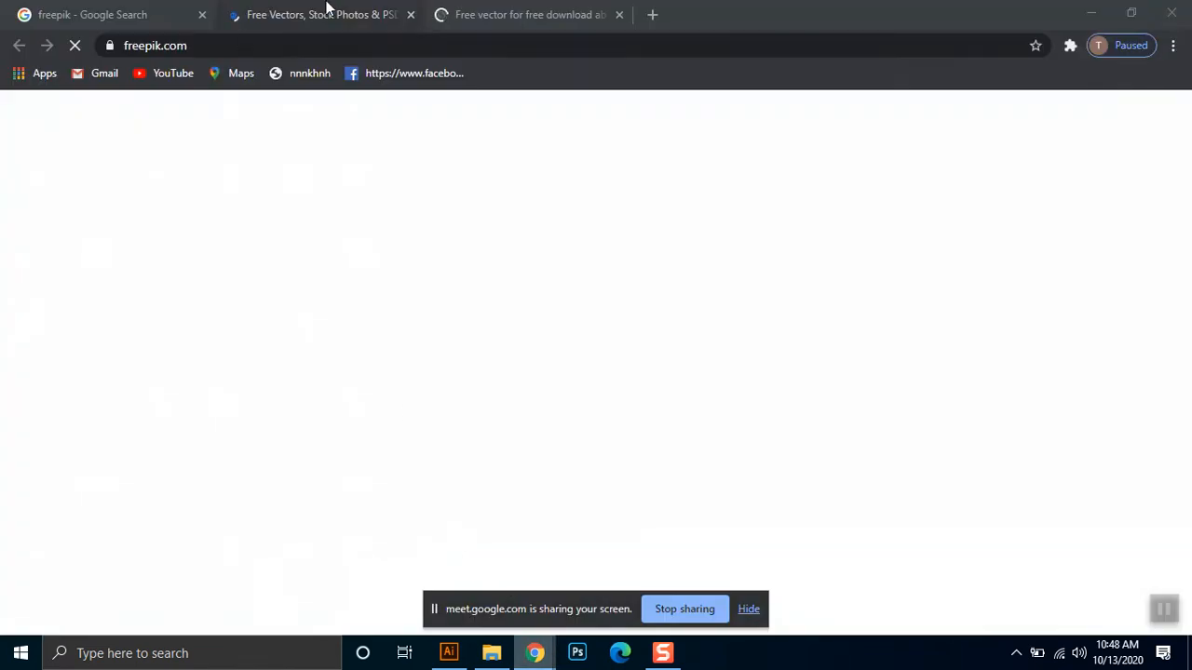
click(140, 12)
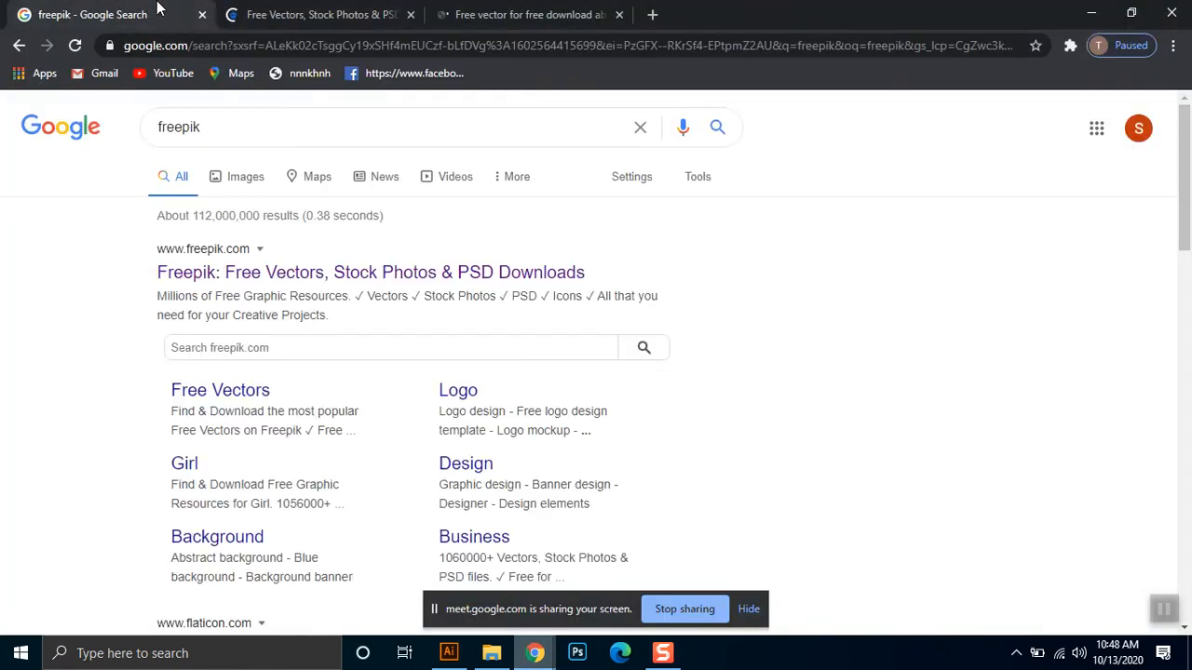
click(301, 11)
click(484, 11)
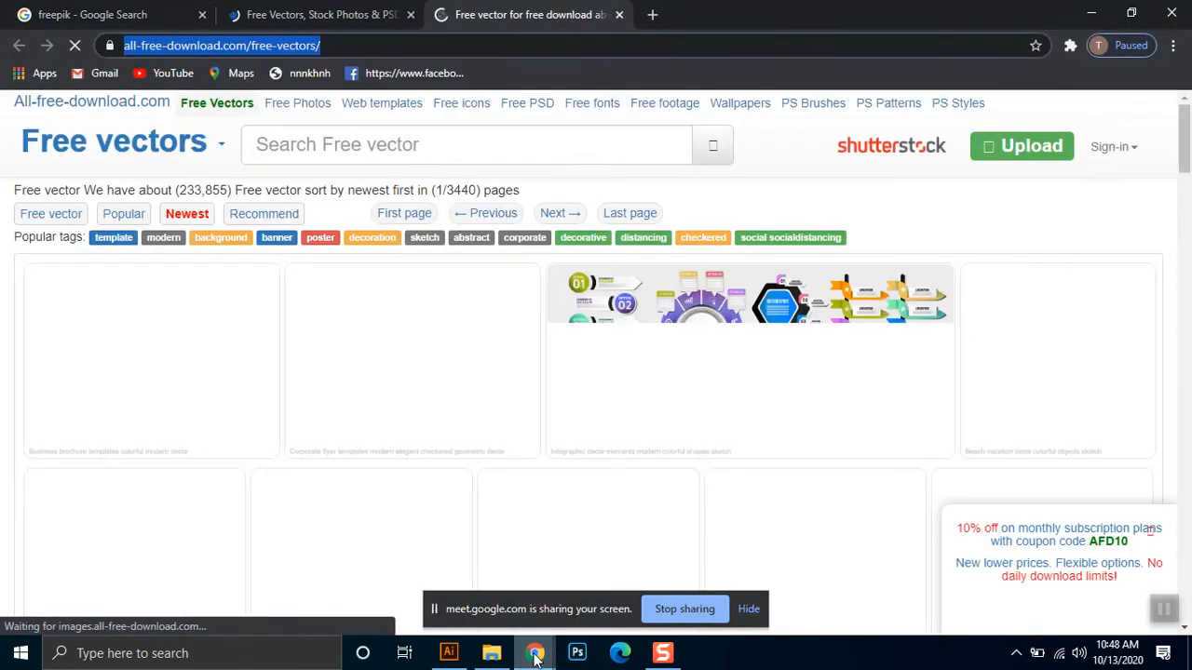
click(1132, 12)
click(107, 8)
click(108, 11)
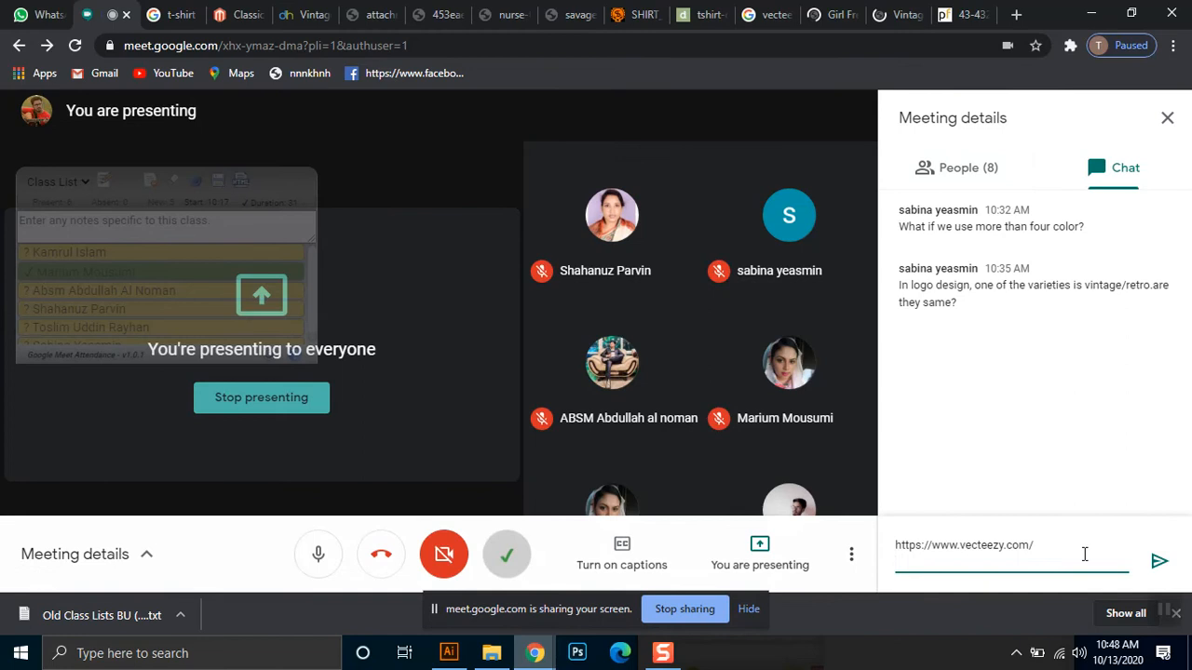
click(1159, 561)
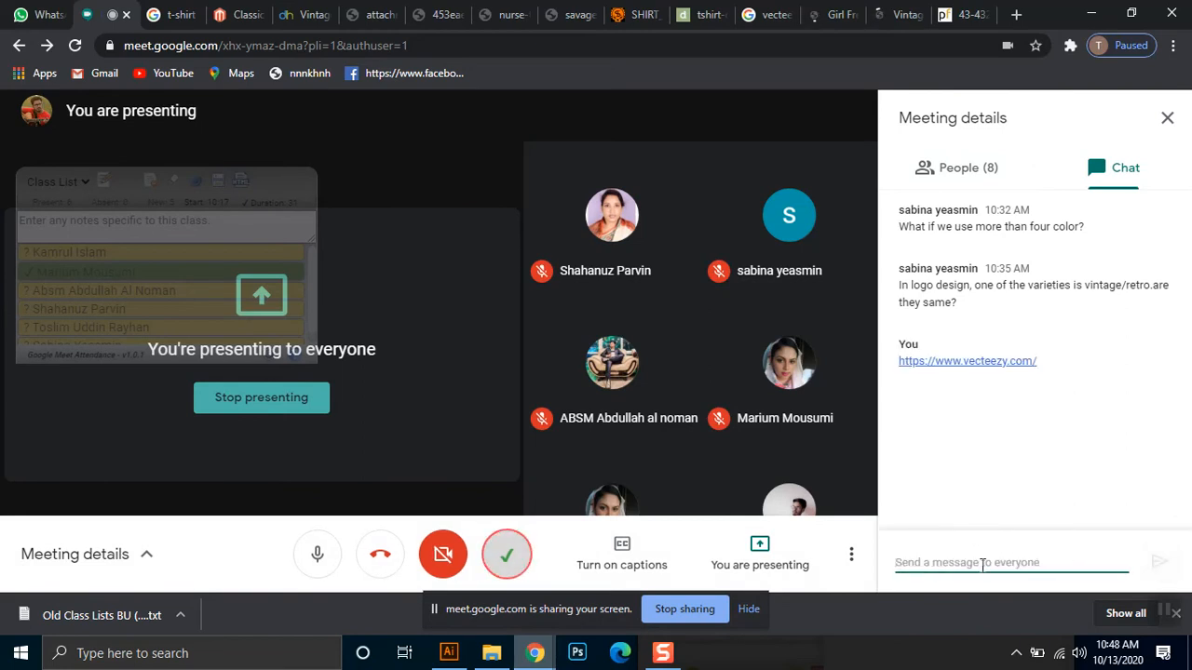
key(ctrl+v)
click(1156, 564)
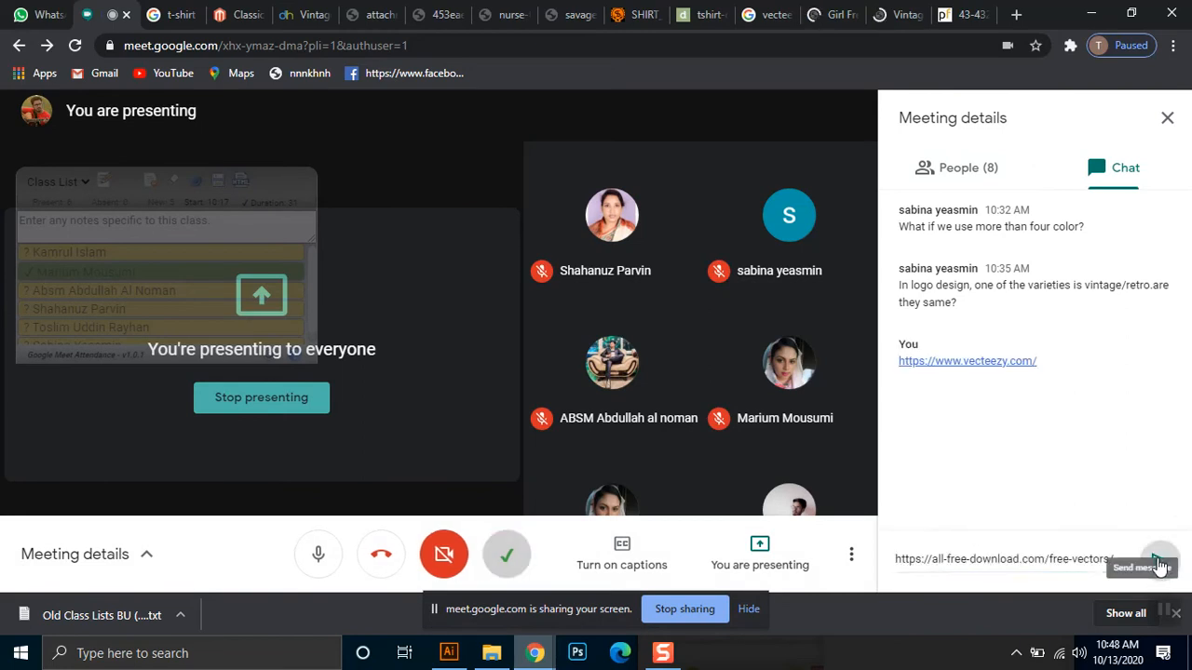
text(freepik.com)
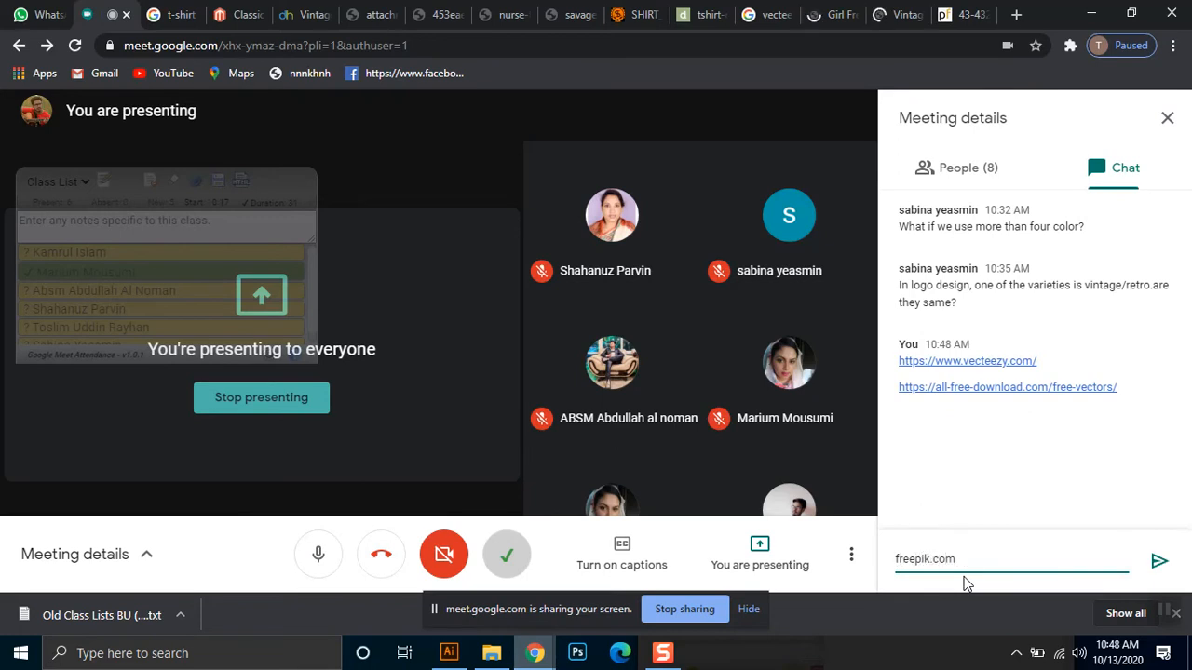
key(Return)
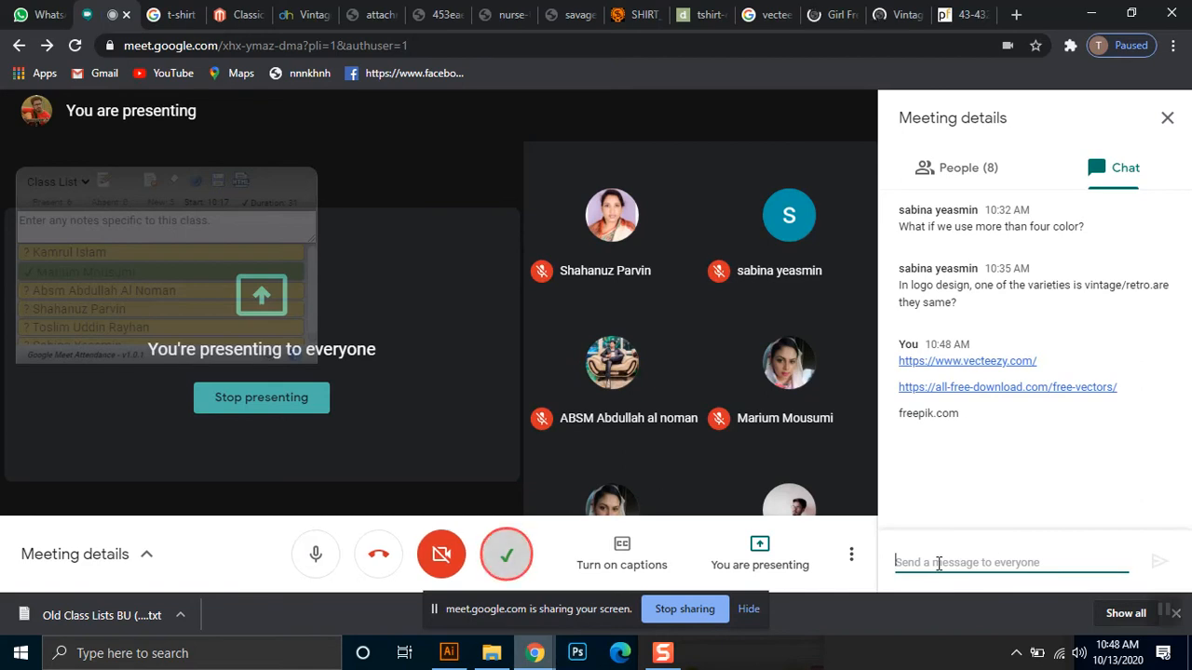
text(www)
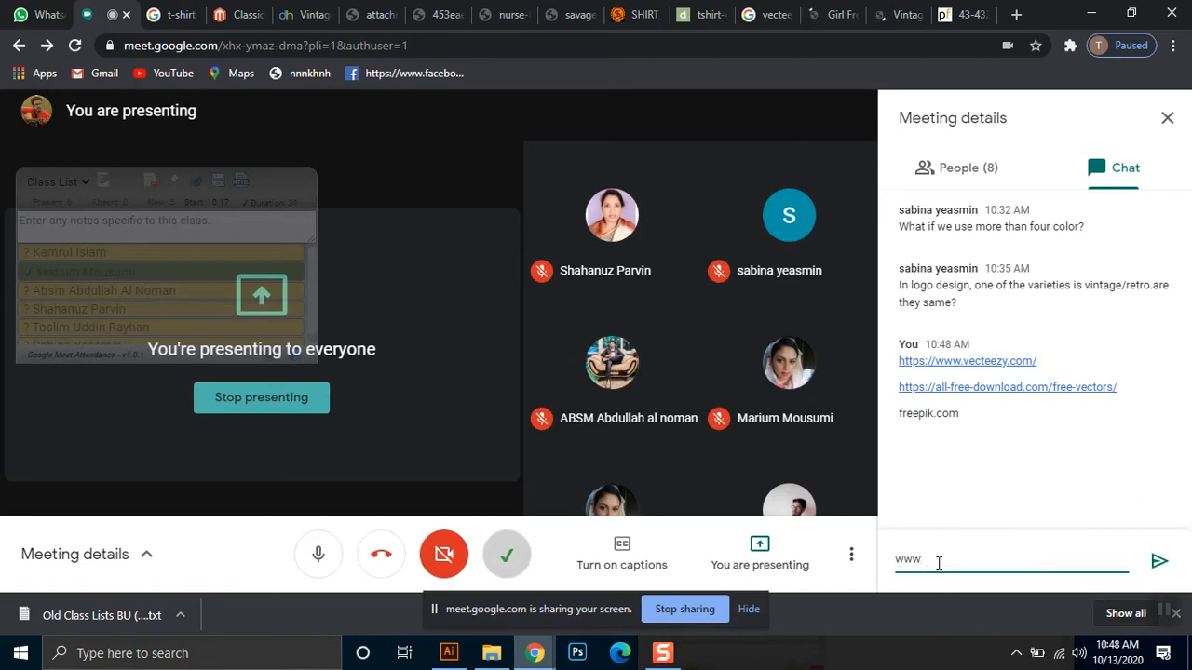
text(.freepik.com)
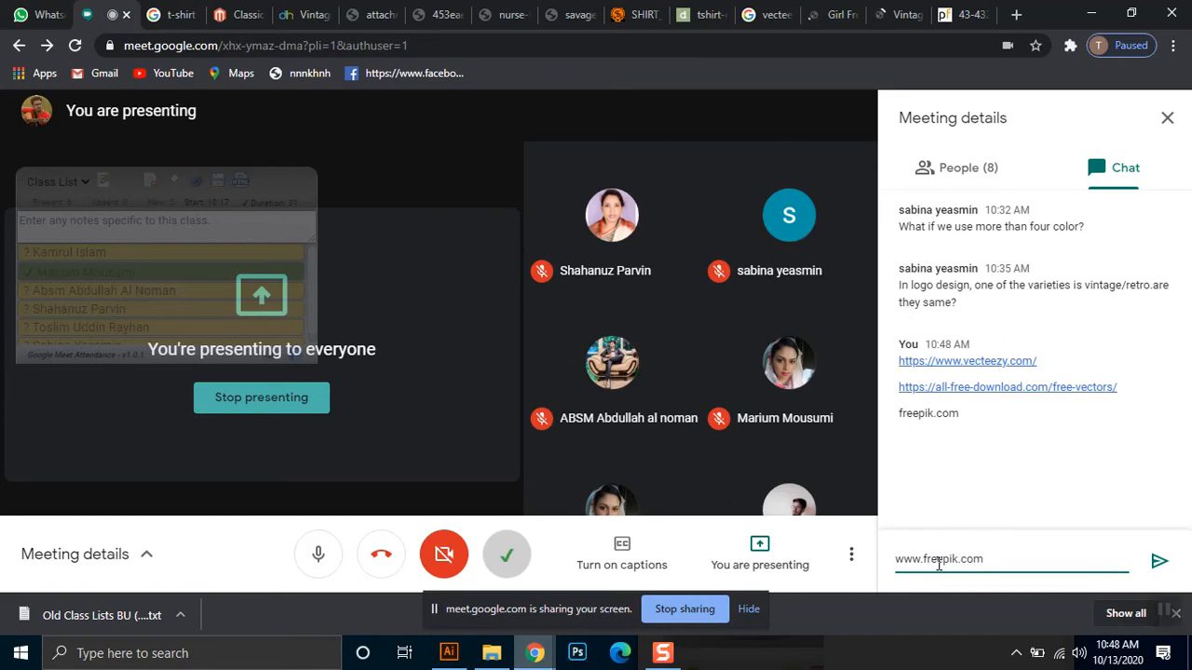
key(Return)
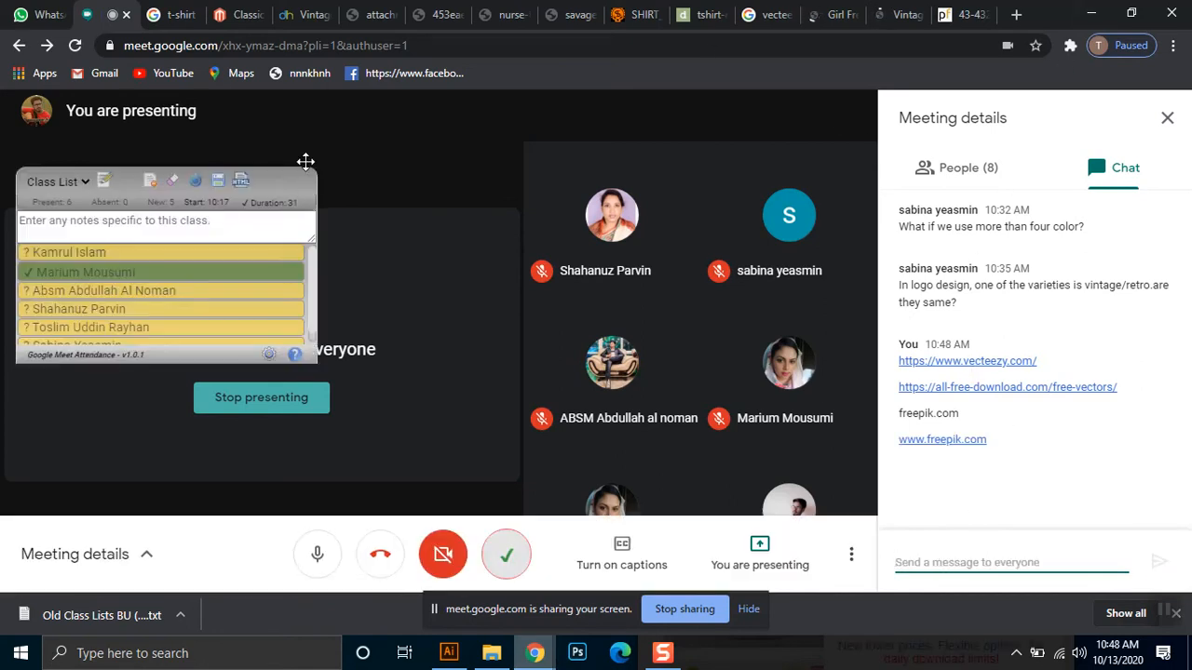
Close the two Vecteezy tabs with the girl and vintage girl results, along with the vecteezy Google search tab
click(825, 14)
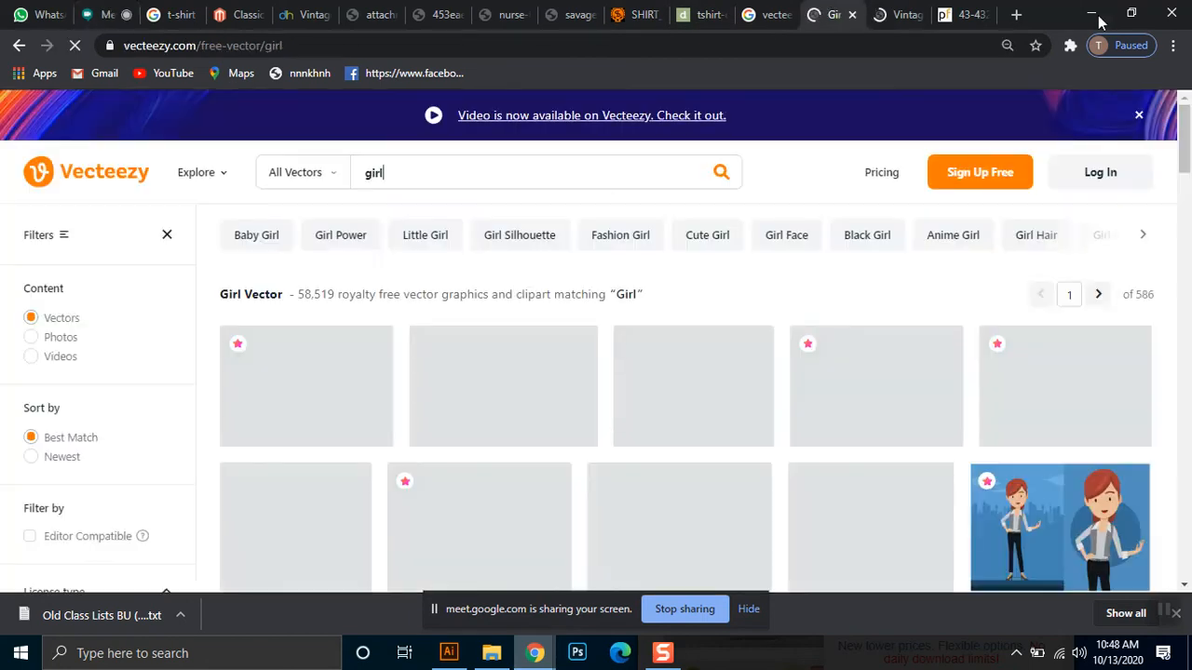
drag(1186, 139, 1187, 173)
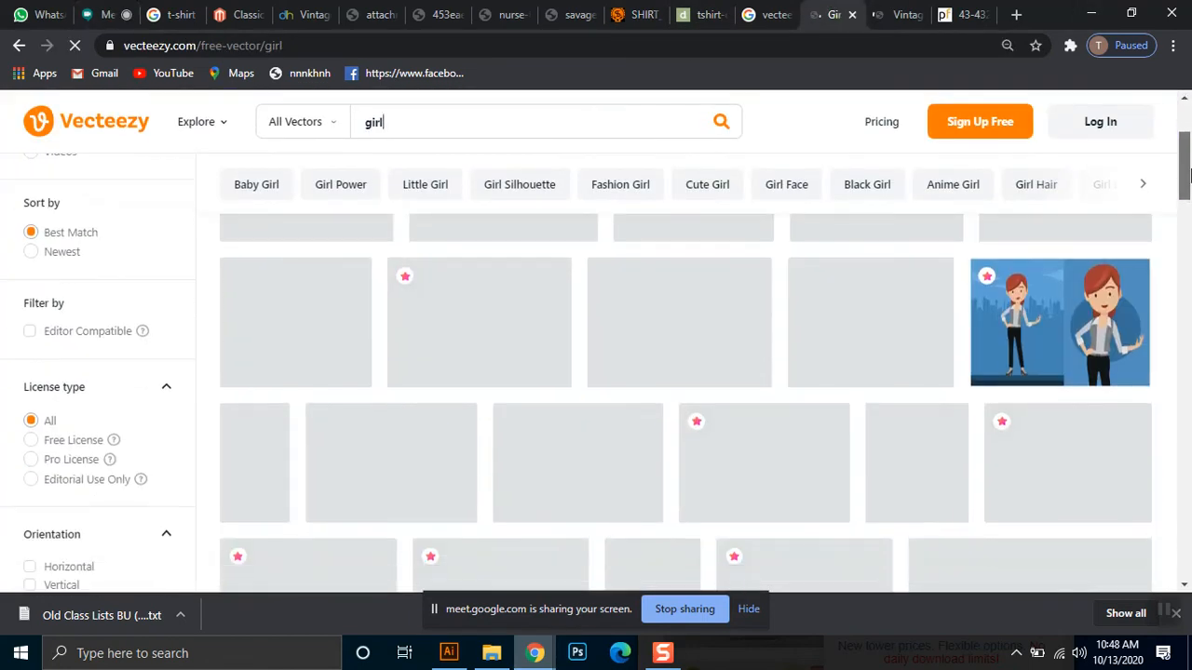
click(903, 14)
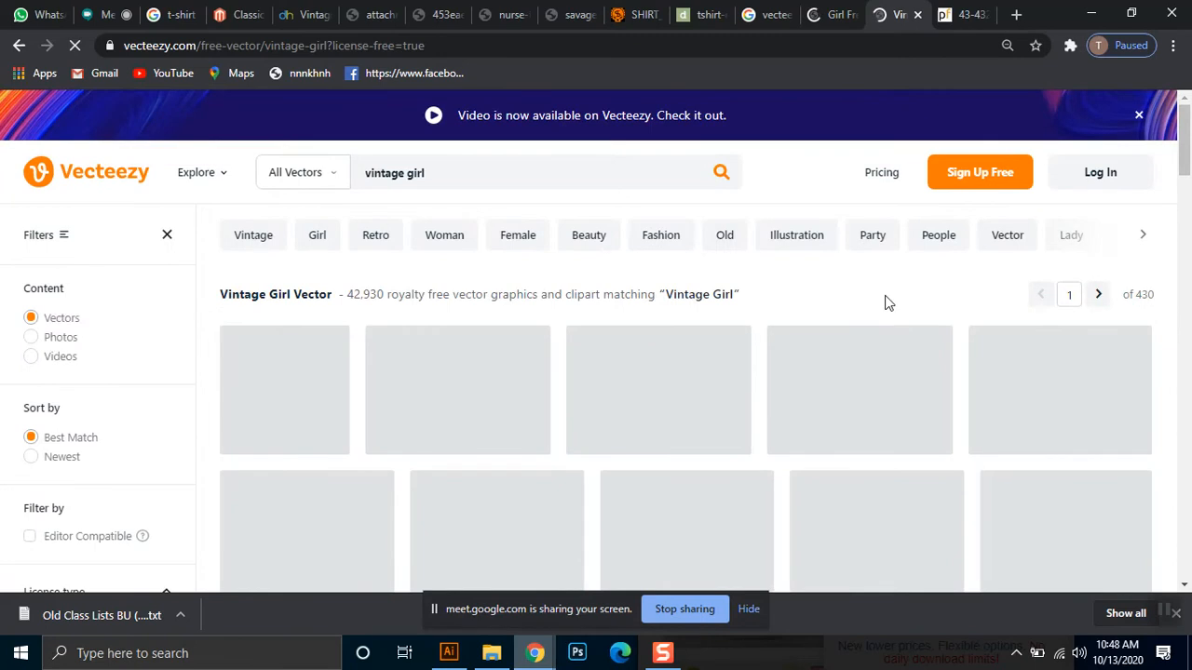
click(844, 14)
click(851, 15)
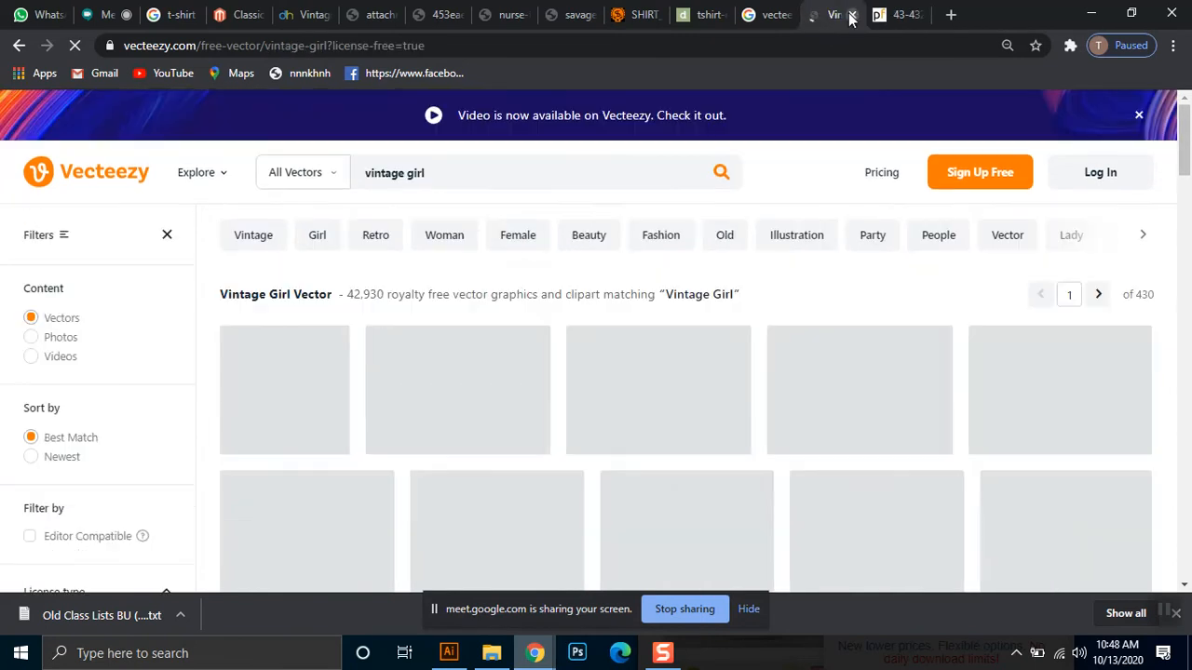
click(850, 15)
click(751, 13)
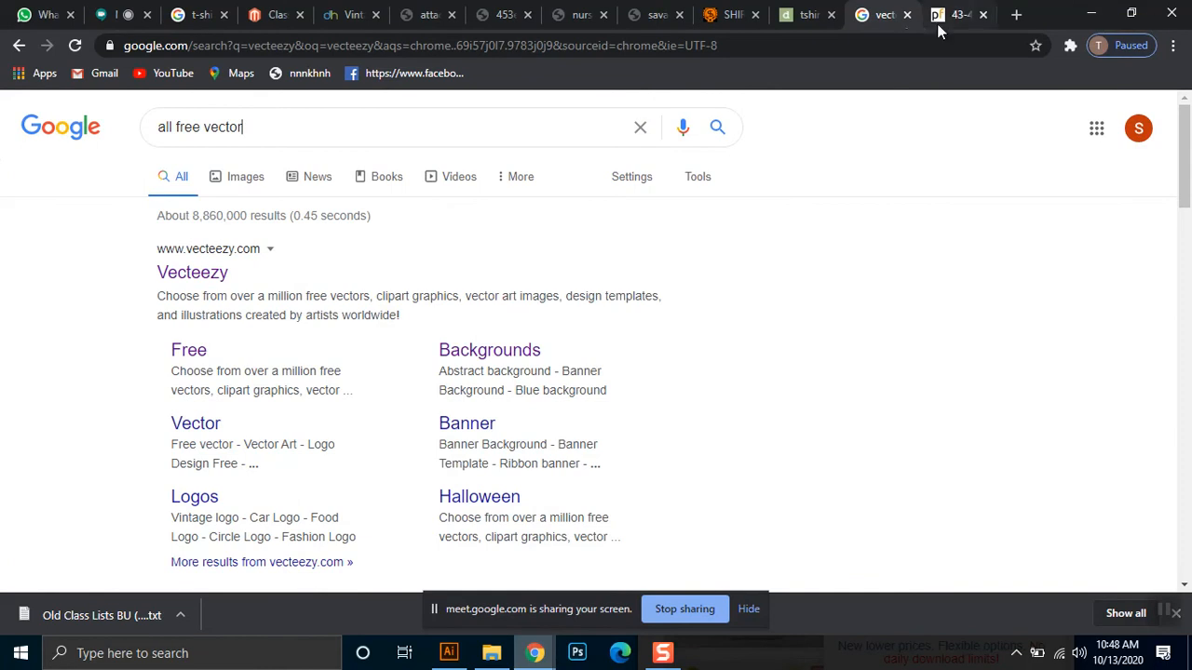
click(907, 14)
Switch to the All-free-download window and look through the newest free vectors
mouse_move(562, 642)
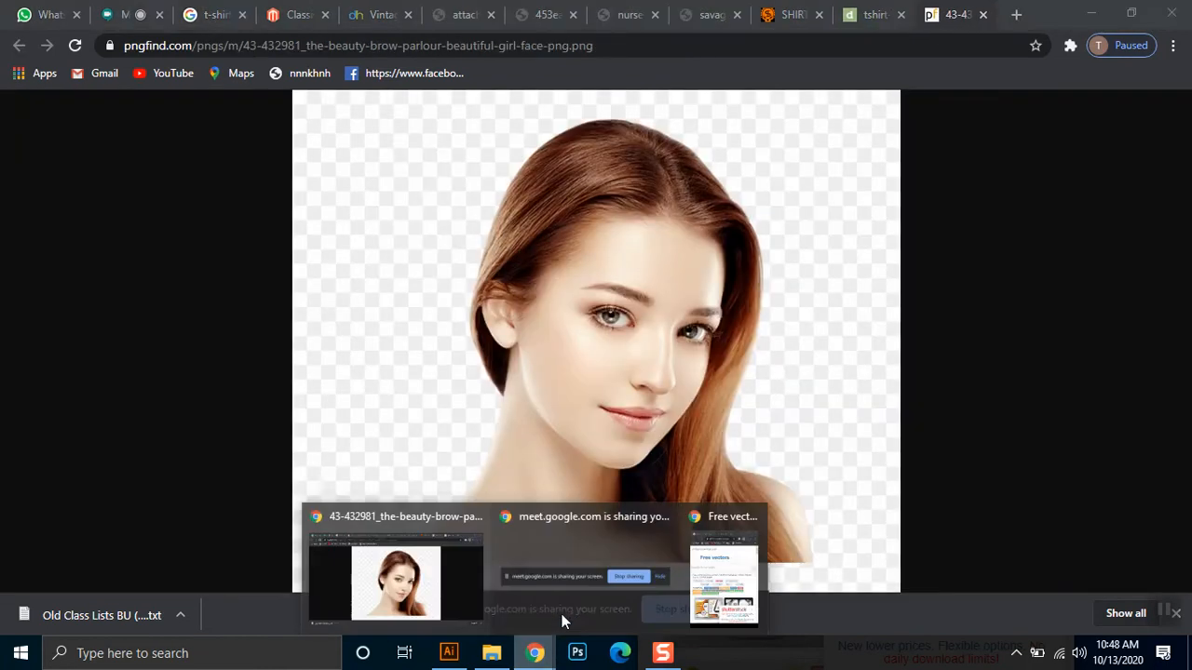
click(732, 572)
click(1013, 91)
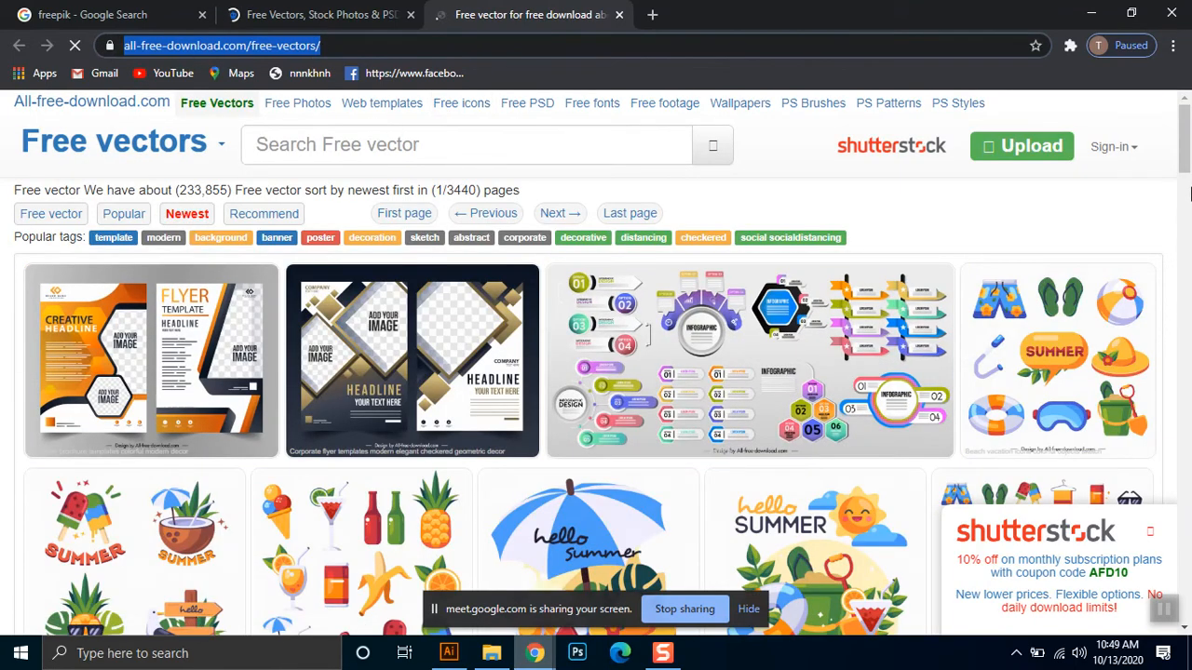
scroll(721, 468, down, 2)
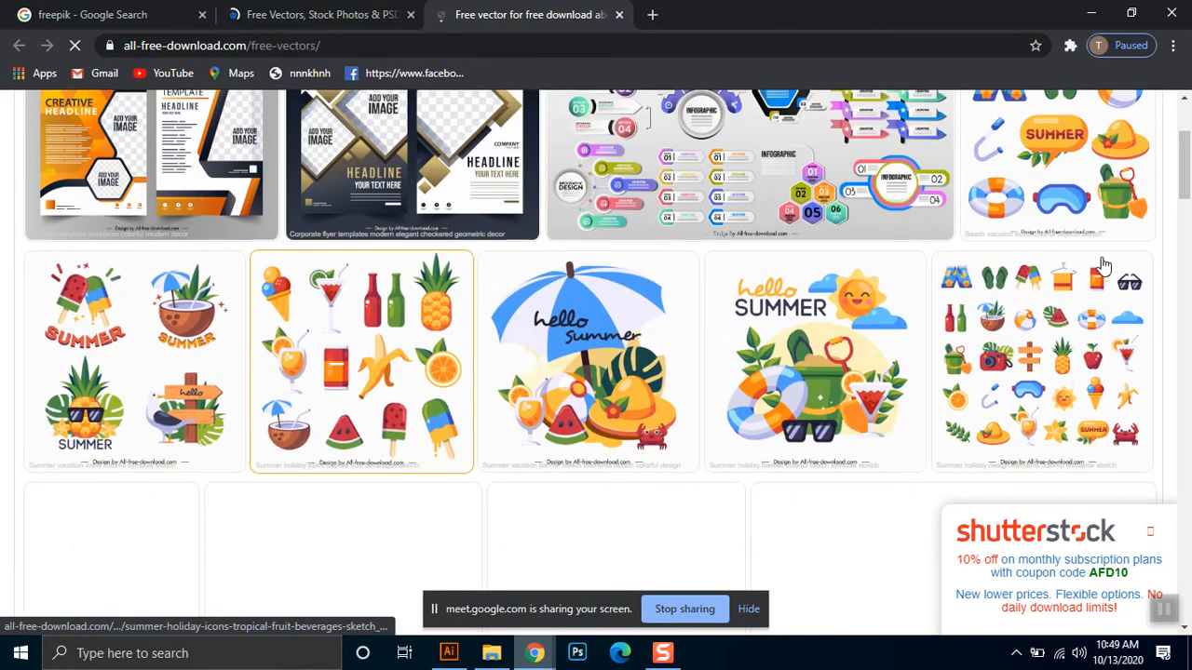
drag(1186, 160, 1185, 170)
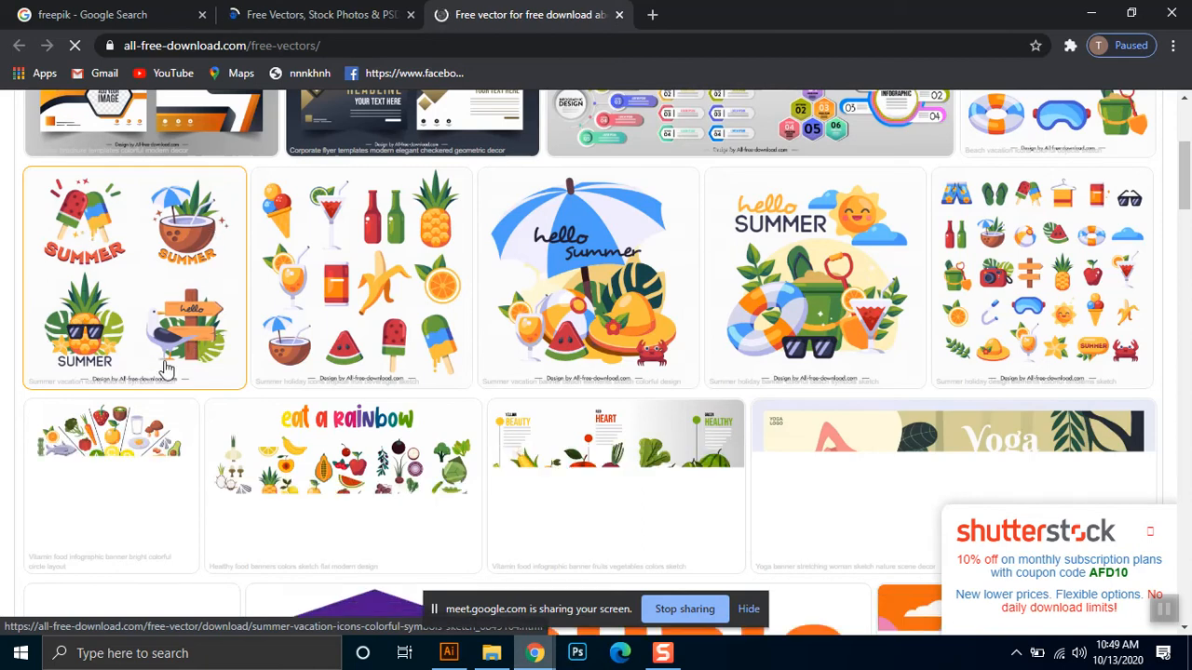
drag(1185, 200, 1179, 140)
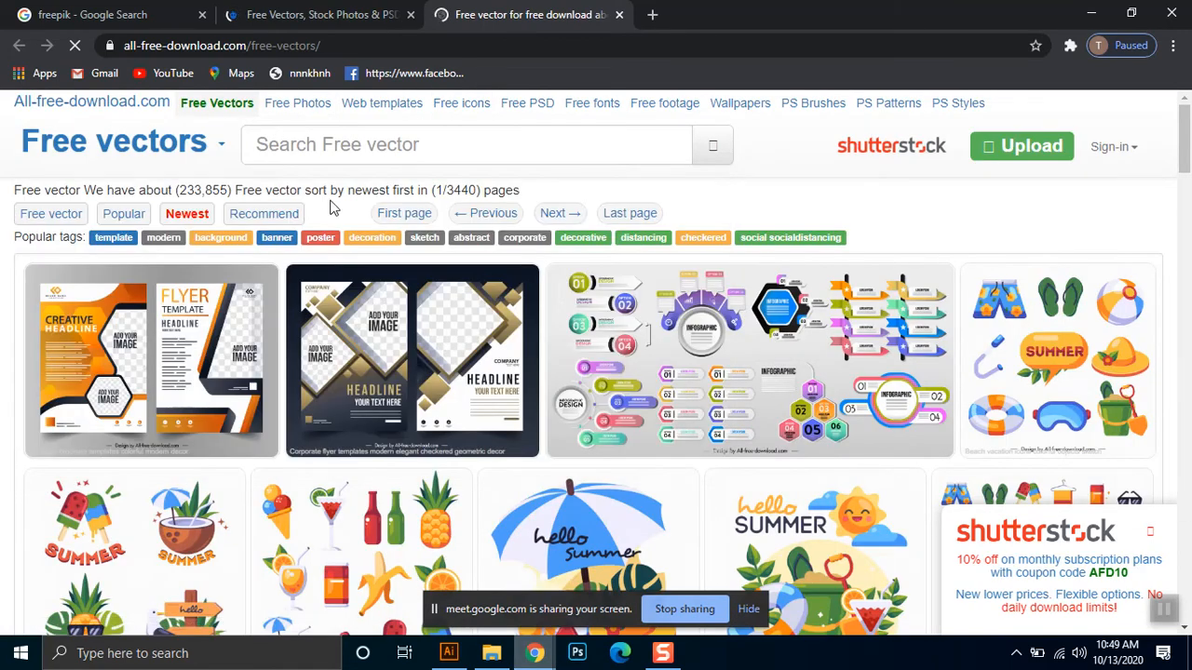
scroll(796, 451, down, 3)
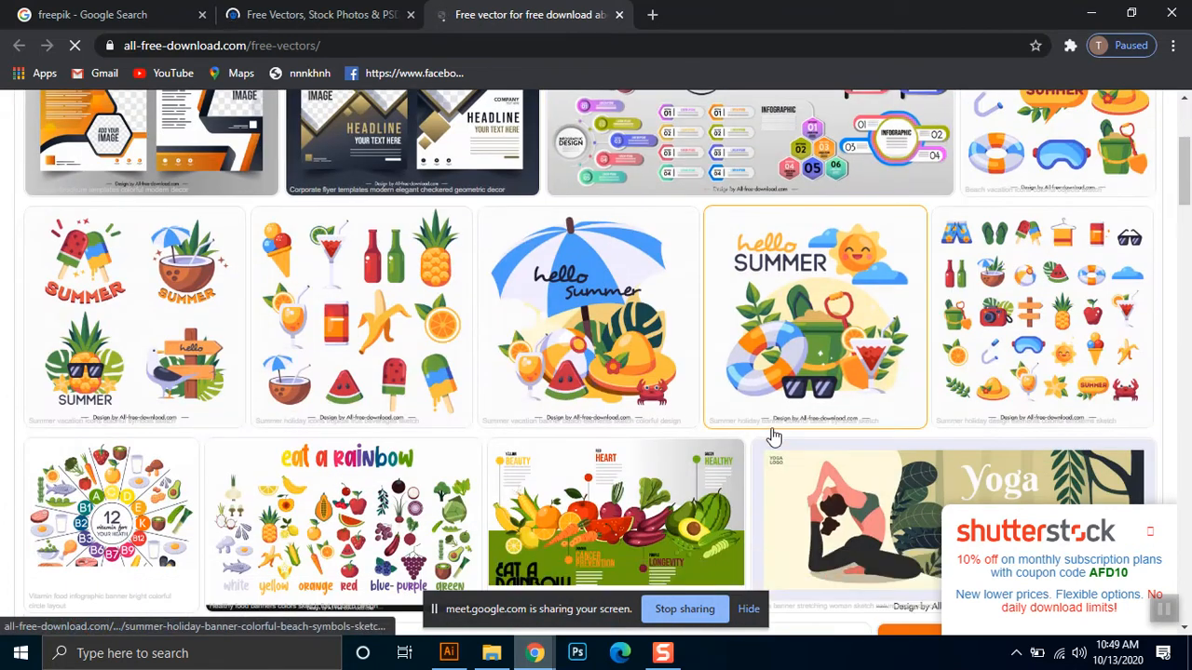
scroll(773, 435, up, 3)
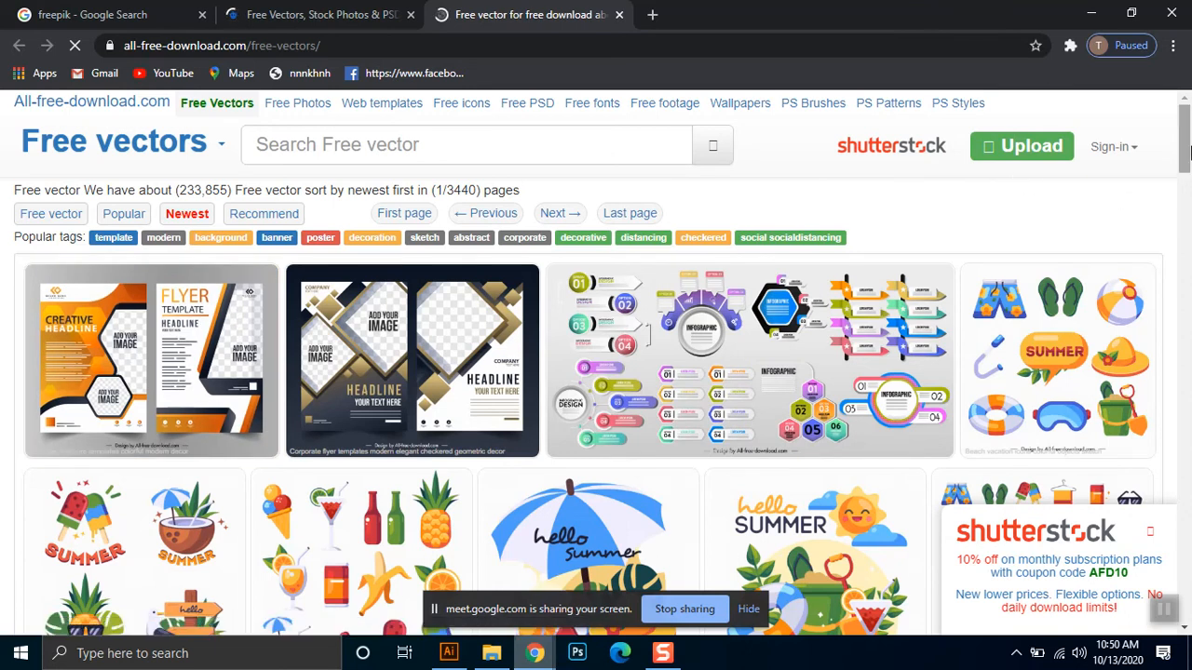
drag(1186, 151, 696, 82)
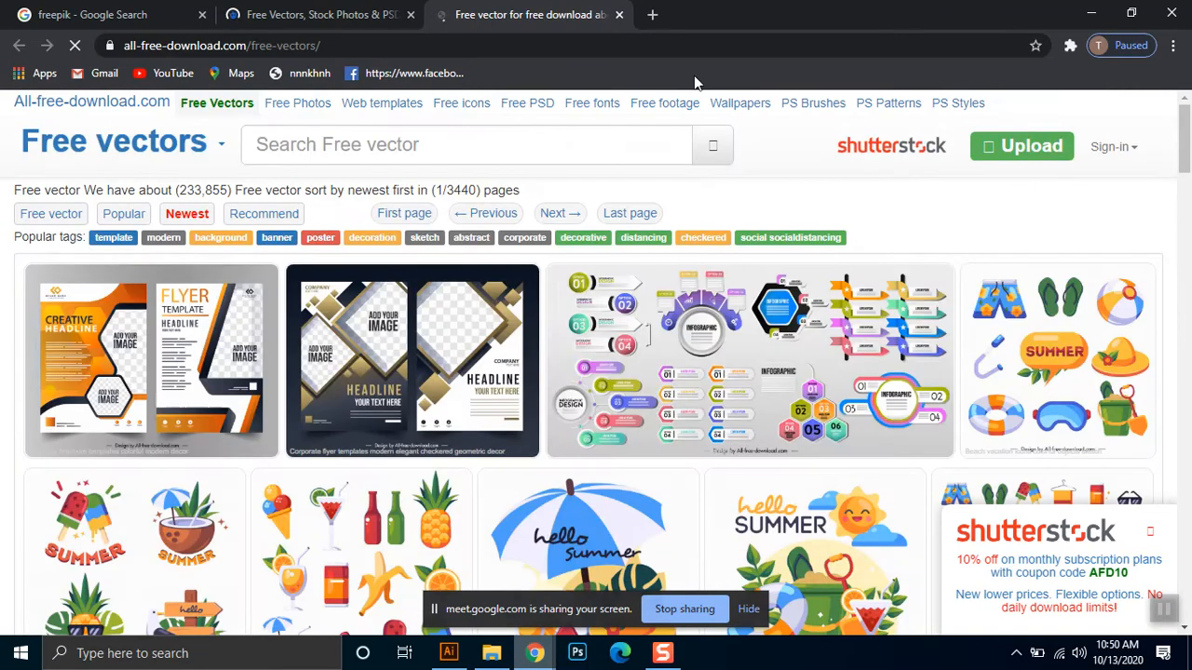
Search All-free-download's free vectors for "vintage t-shirt"
click(403, 137)
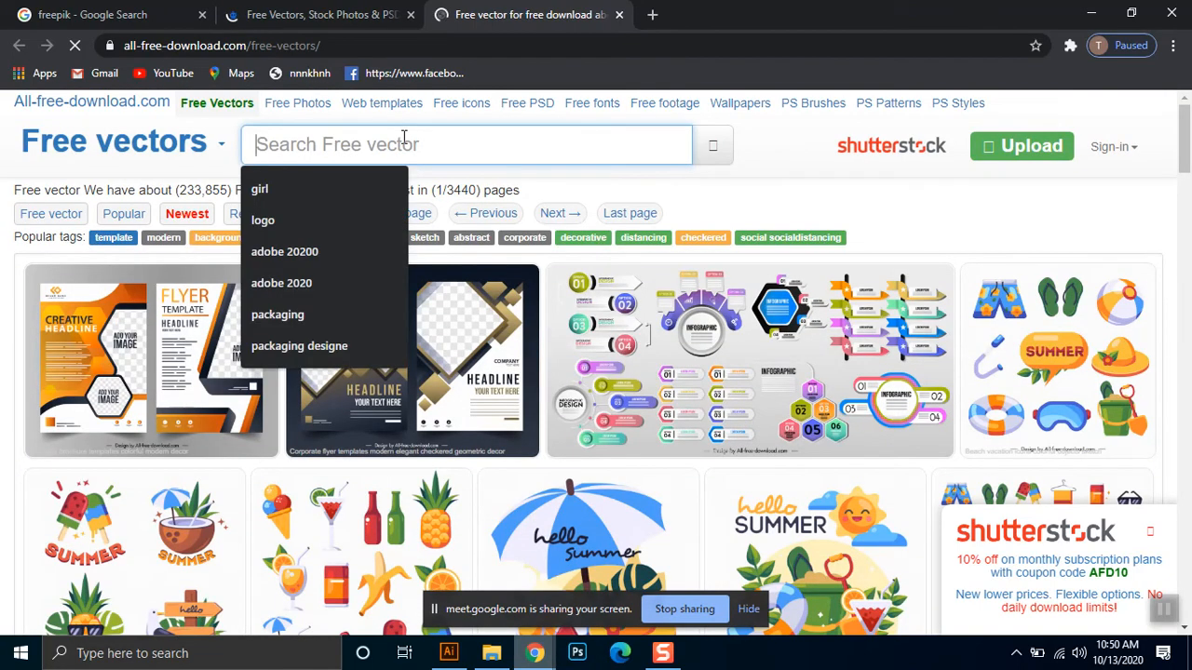
text(vintage t-shirt)
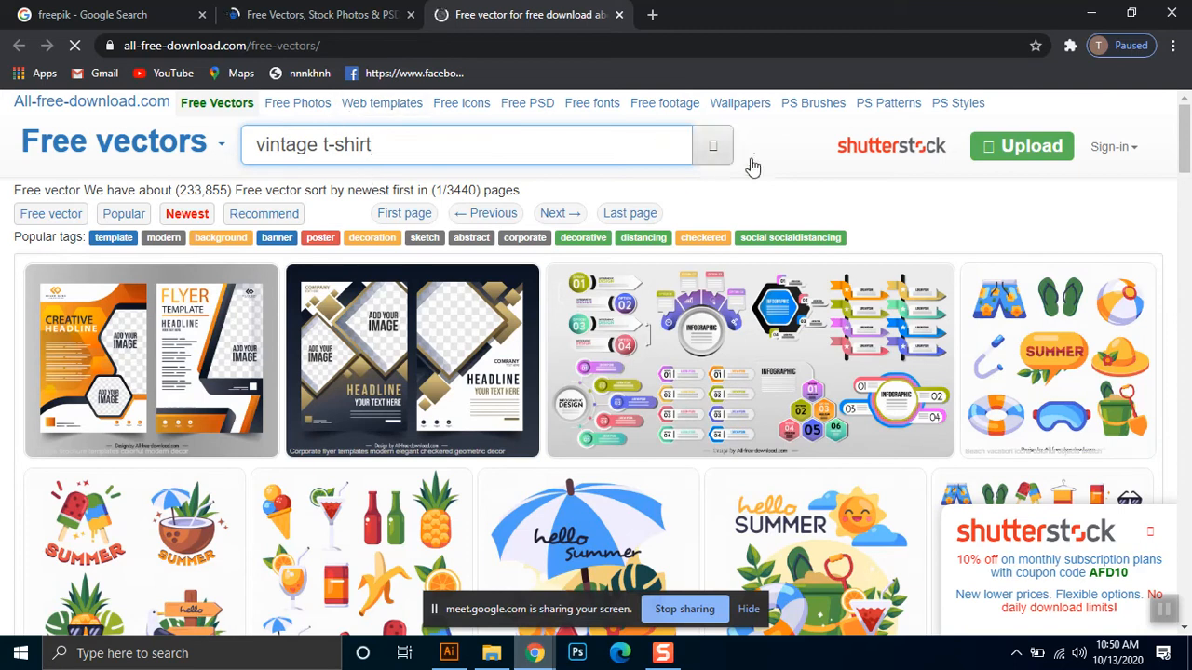
click(713, 149)
Open the Vectors category on Freepik and look over its trending collections
click(359, 8)
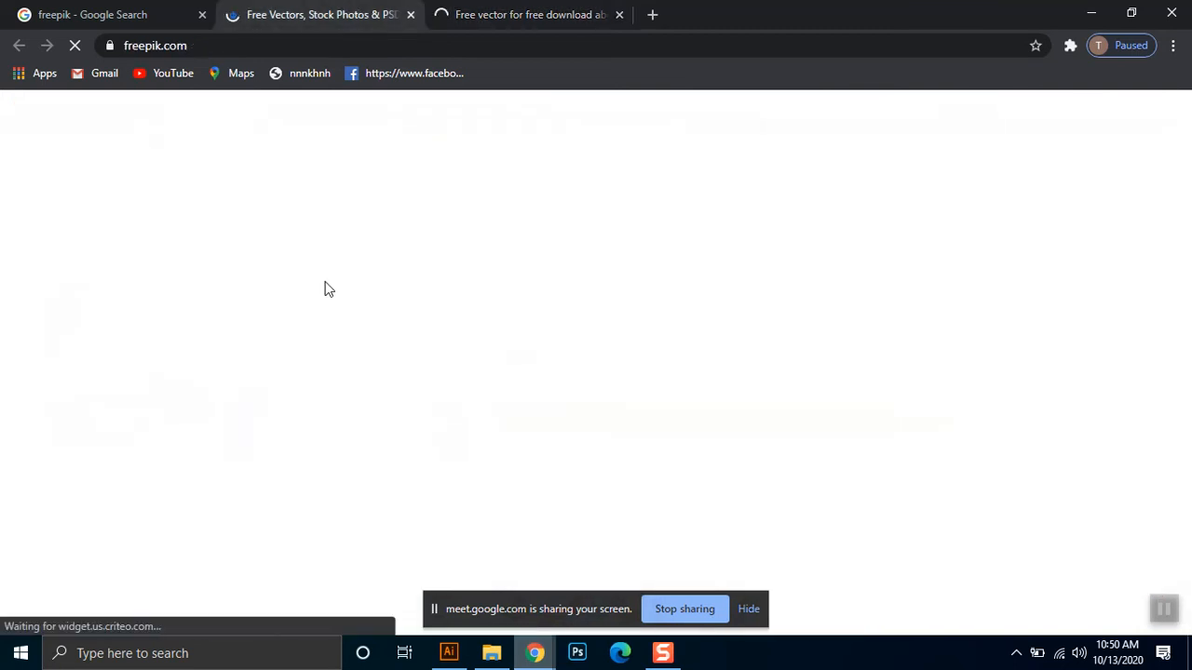
scroll(1187, 140, down, 5)
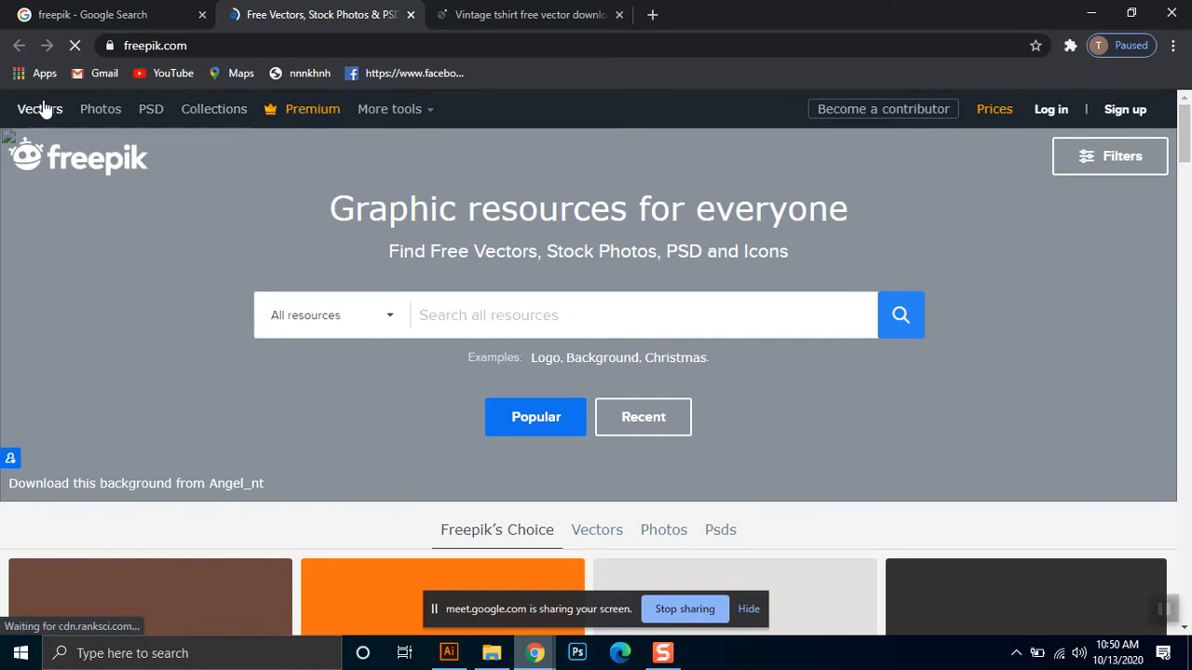
click(45, 115)
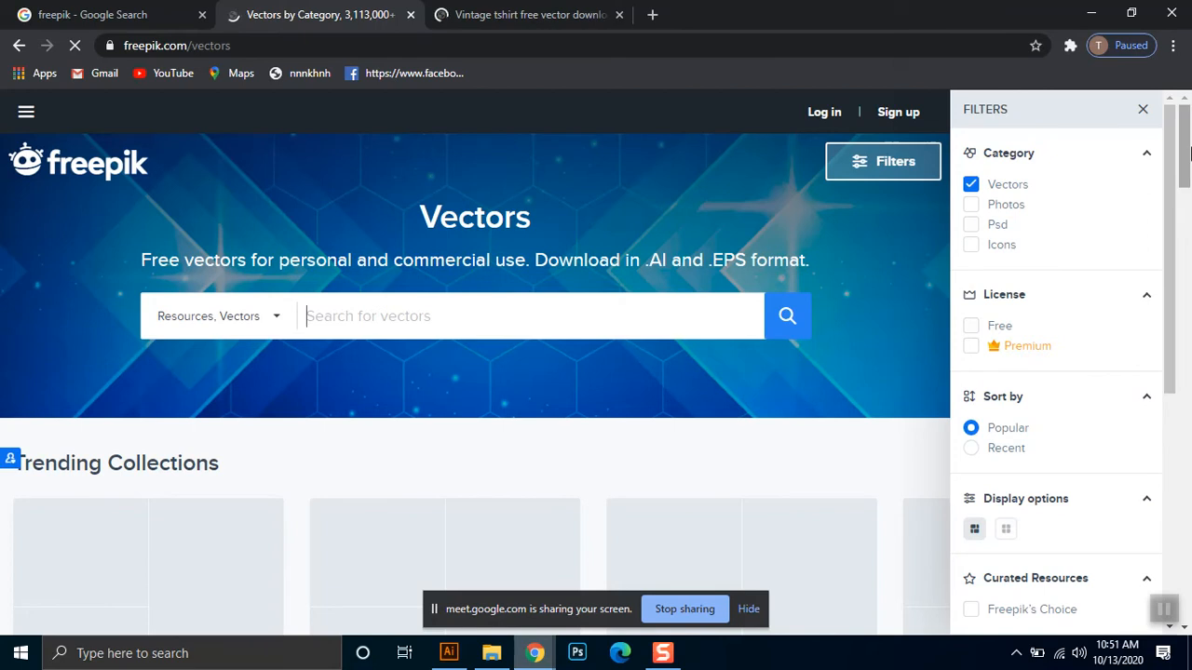
scroll(1190, 233, down, 5)
scroll(1190, 216, up, 1)
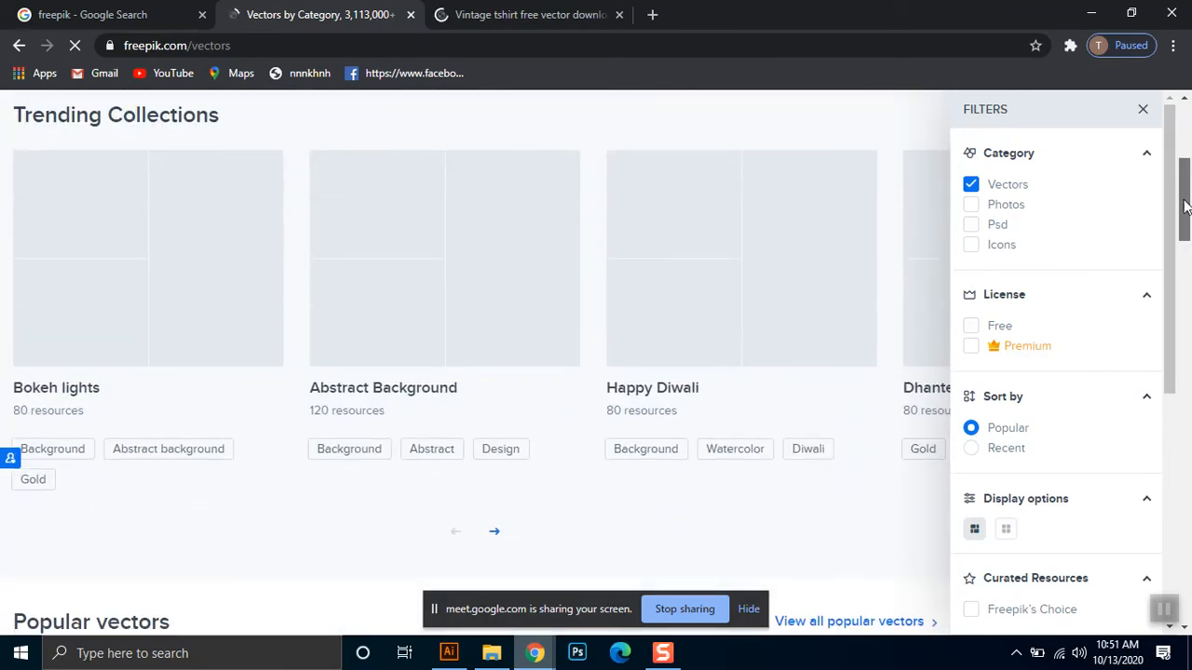
scroll(1182, 186, up, 3)
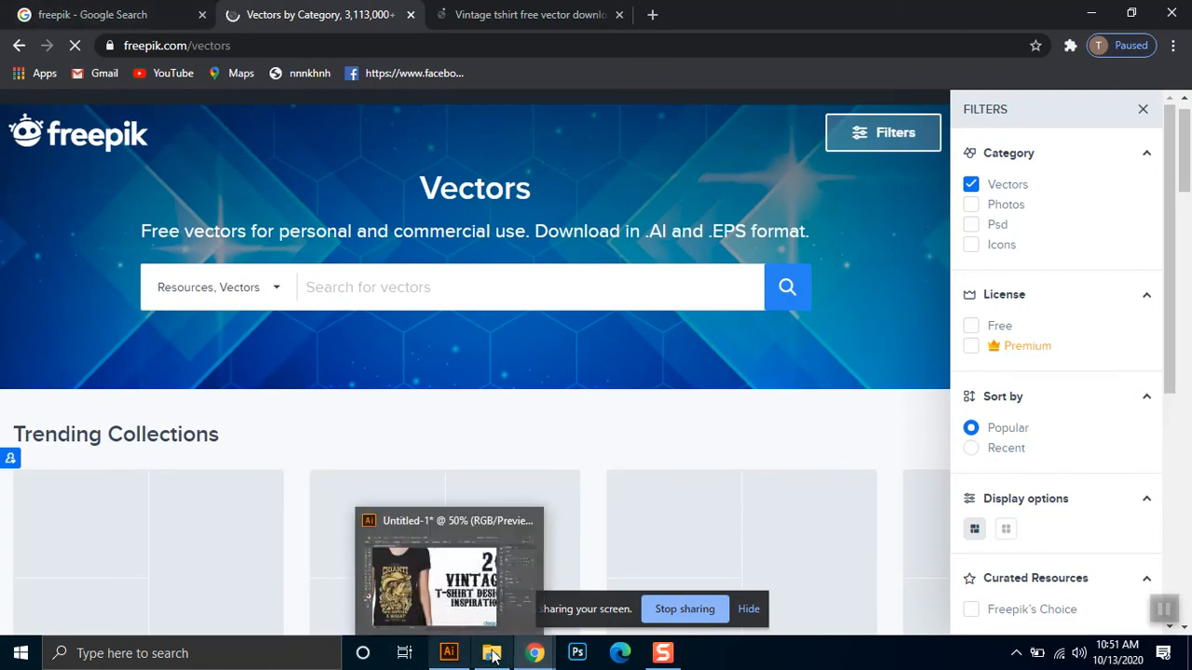
Go back to the Google Meet tab, admit the waiting participant, and minimize that browser window
click(502, 588)
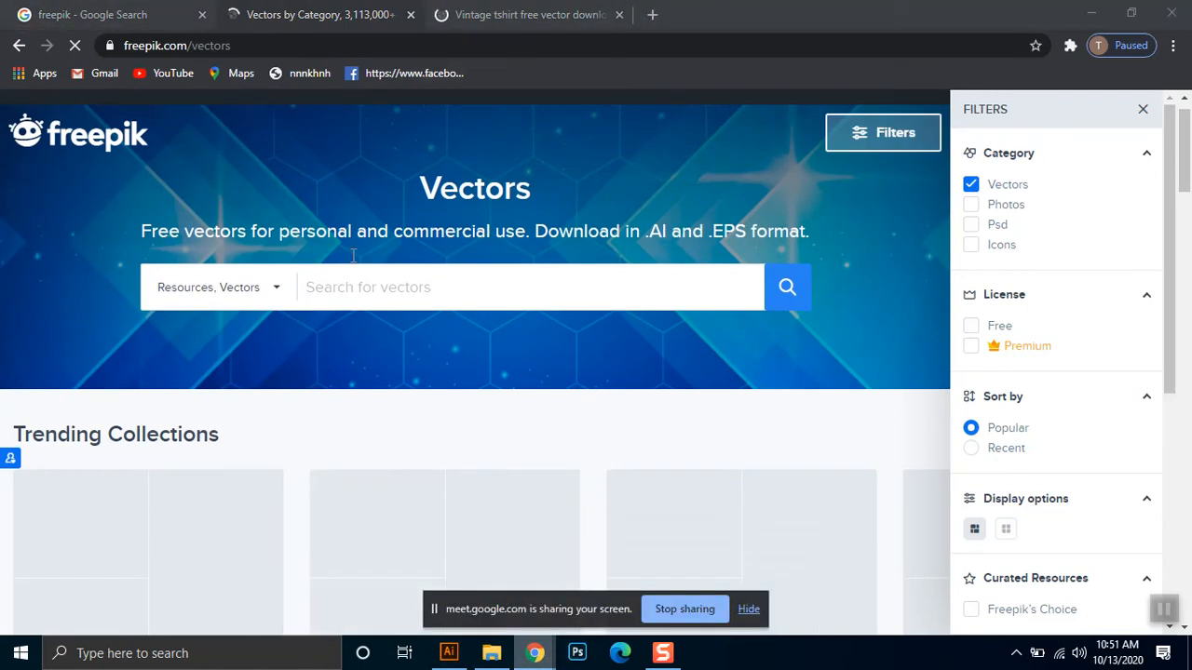
mouse_move(535, 652)
click(365, 584)
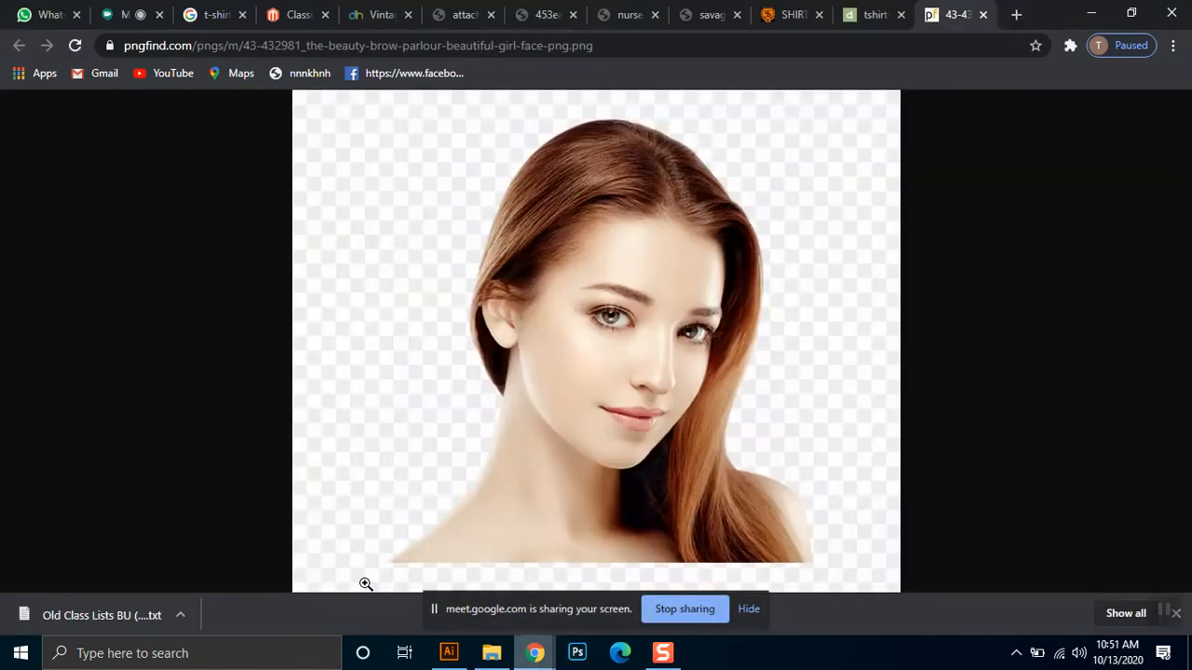
click(124, 14)
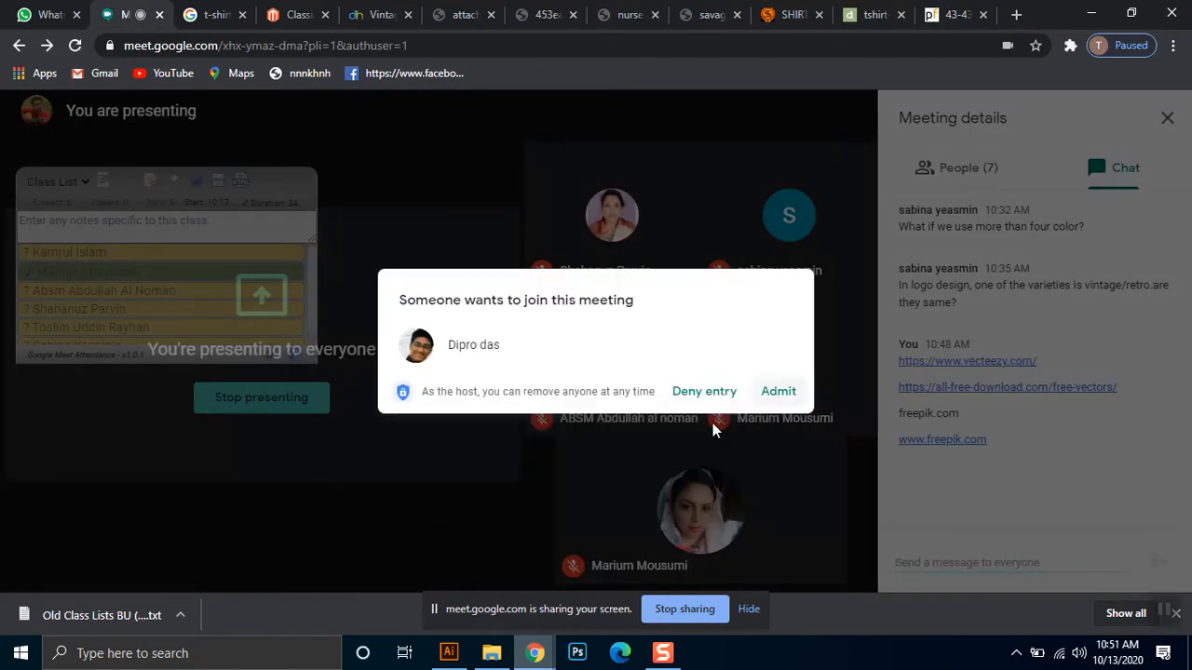
click(773, 391)
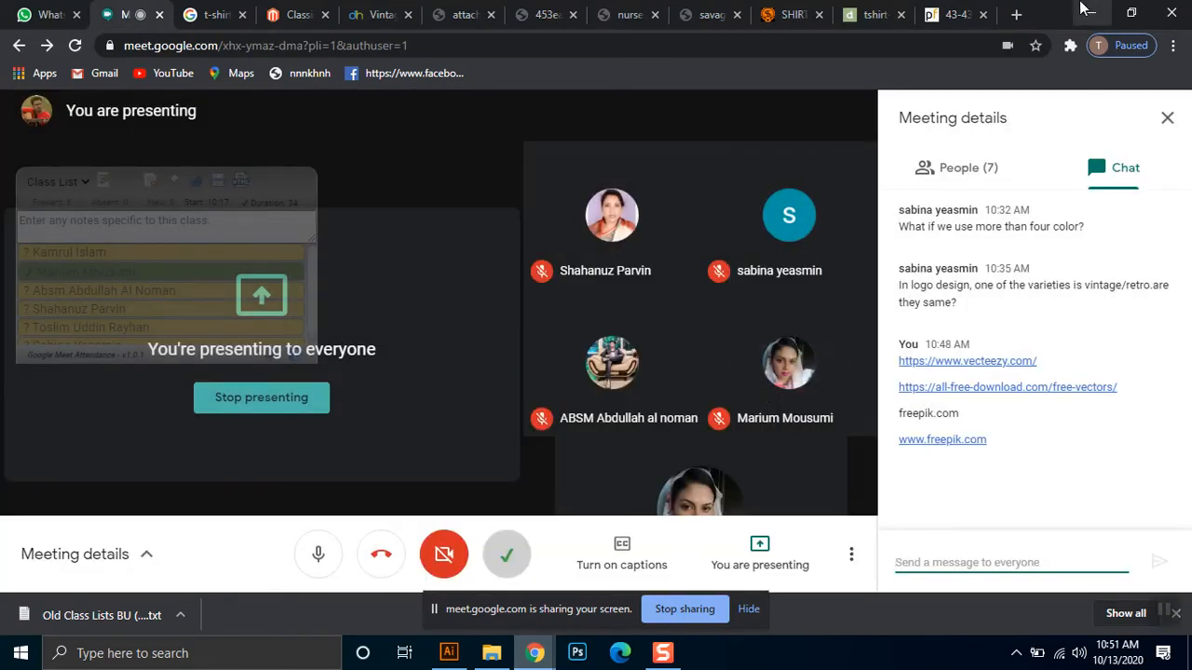
click(1091, 9)
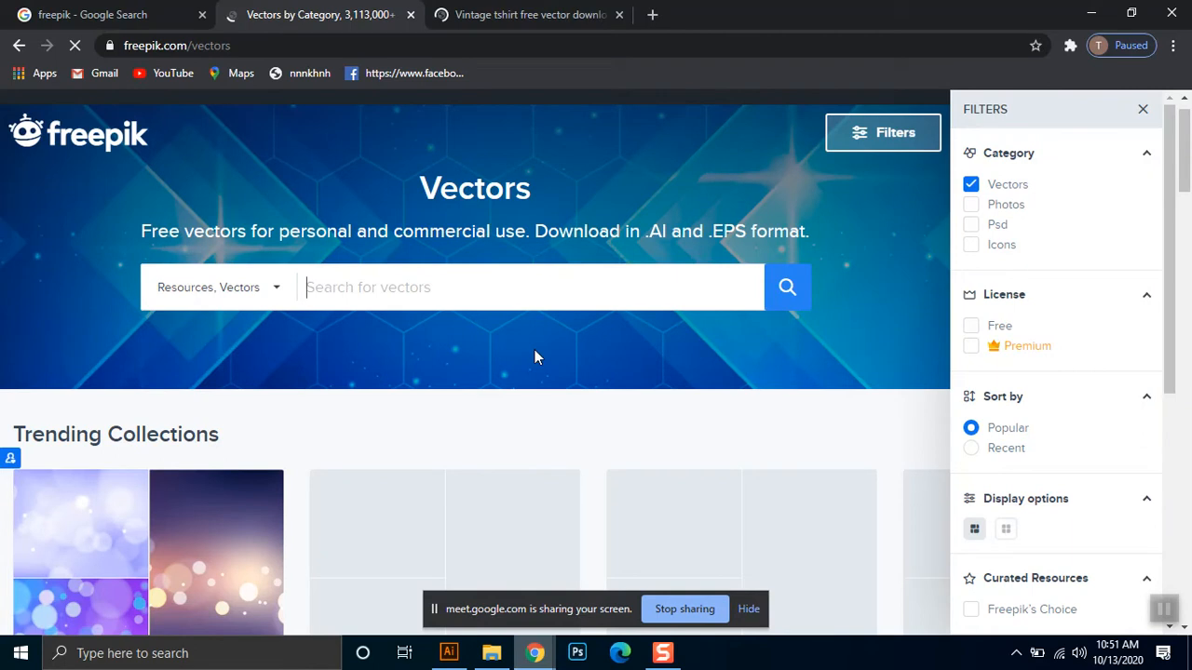
Browse the vintage tshirt results on All-free-download and correct the search term to "vintage t-shirt"
click(516, 25)
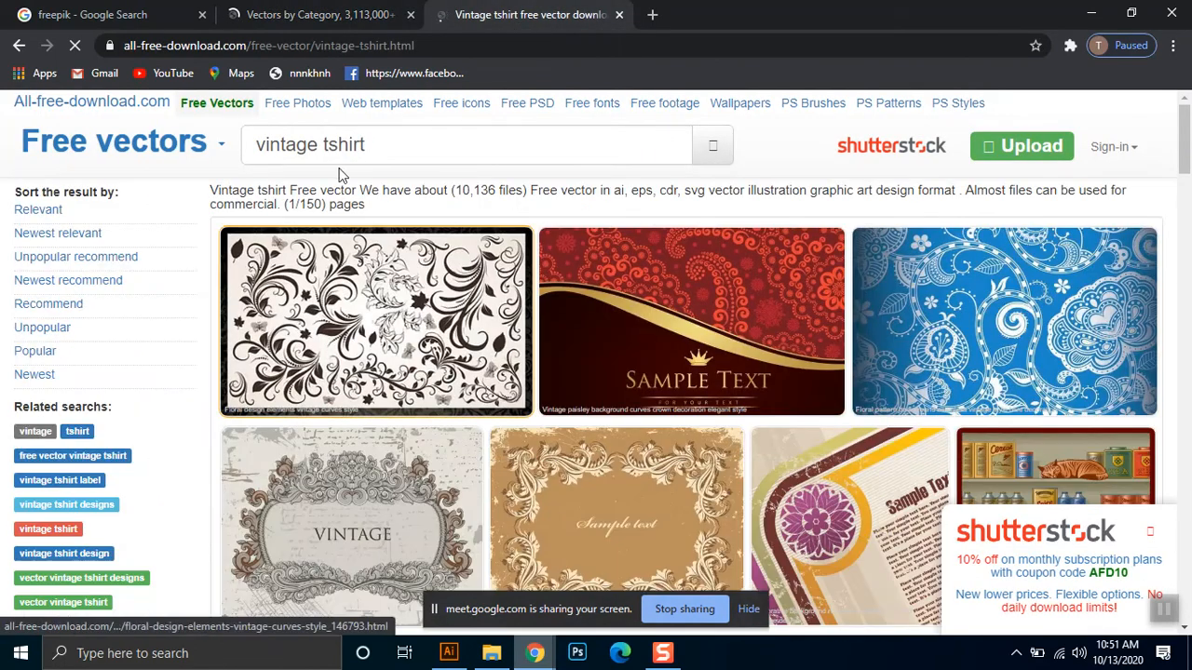
click(714, 144)
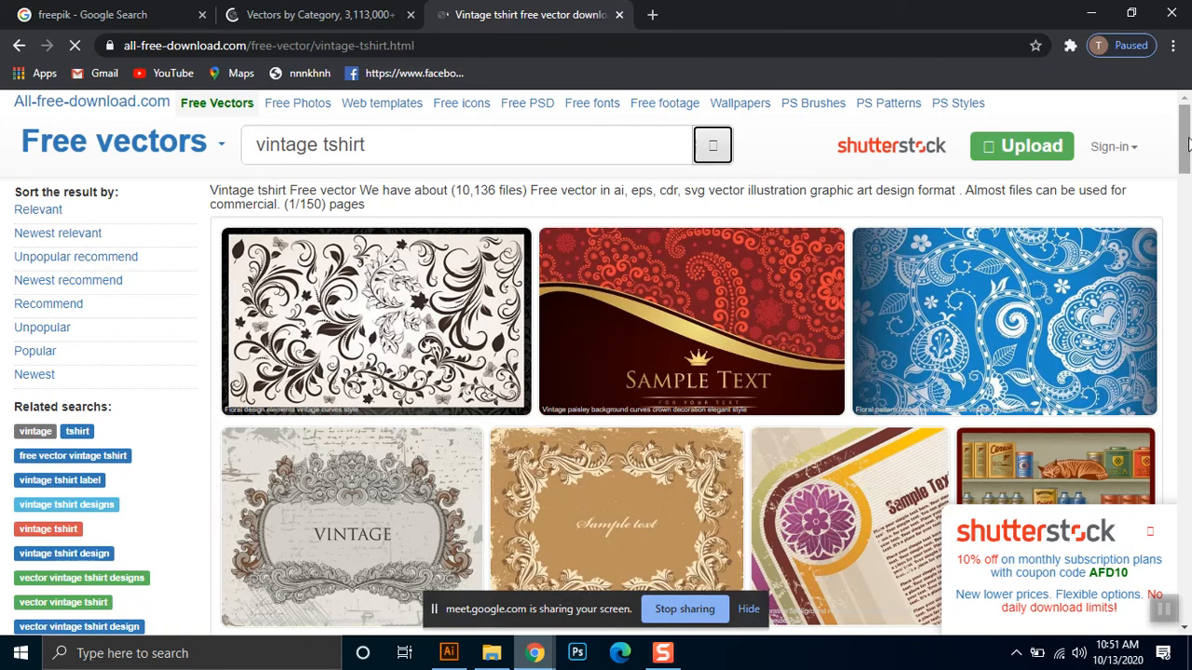
scroll(1190, 179, down, 5)
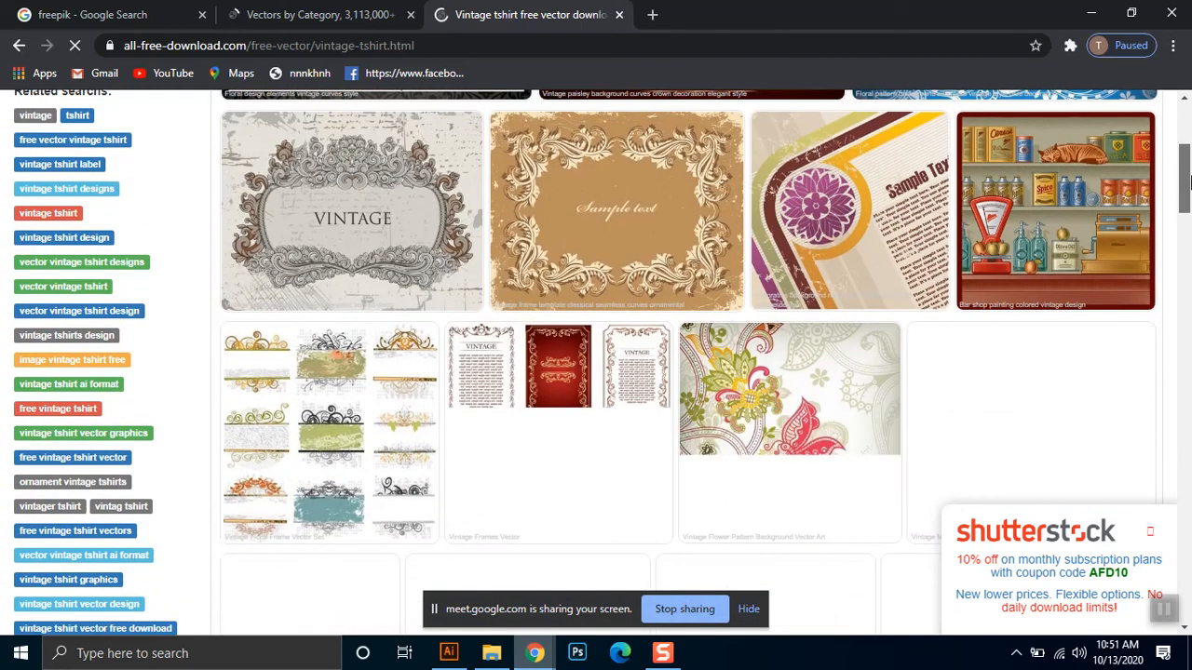
scroll(1189, 178, up, 5)
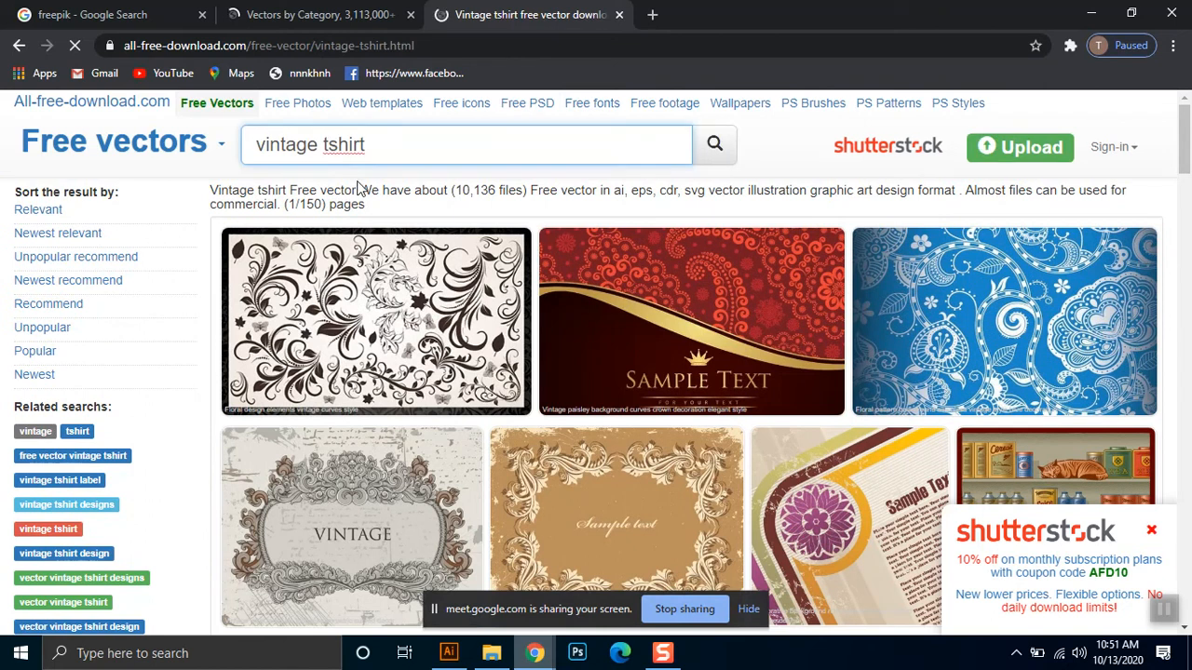
text(-)
key(Tab)
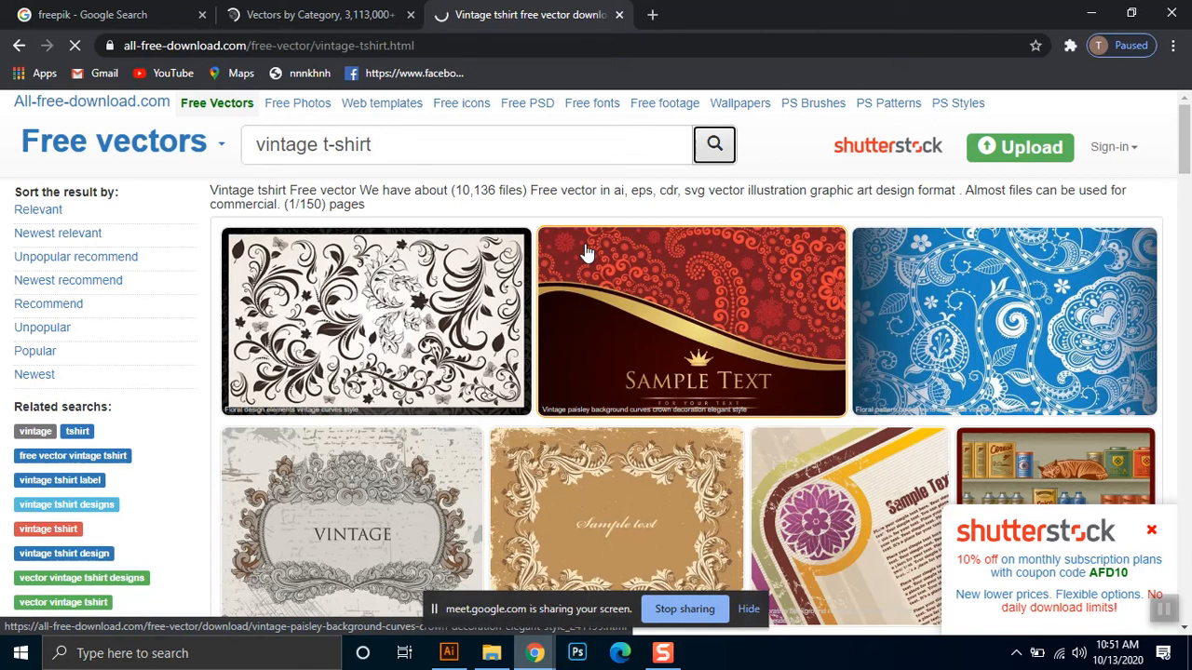
Go back to the Freepik Vectors page and search its vectors for "t shirt"
click(285, 15)
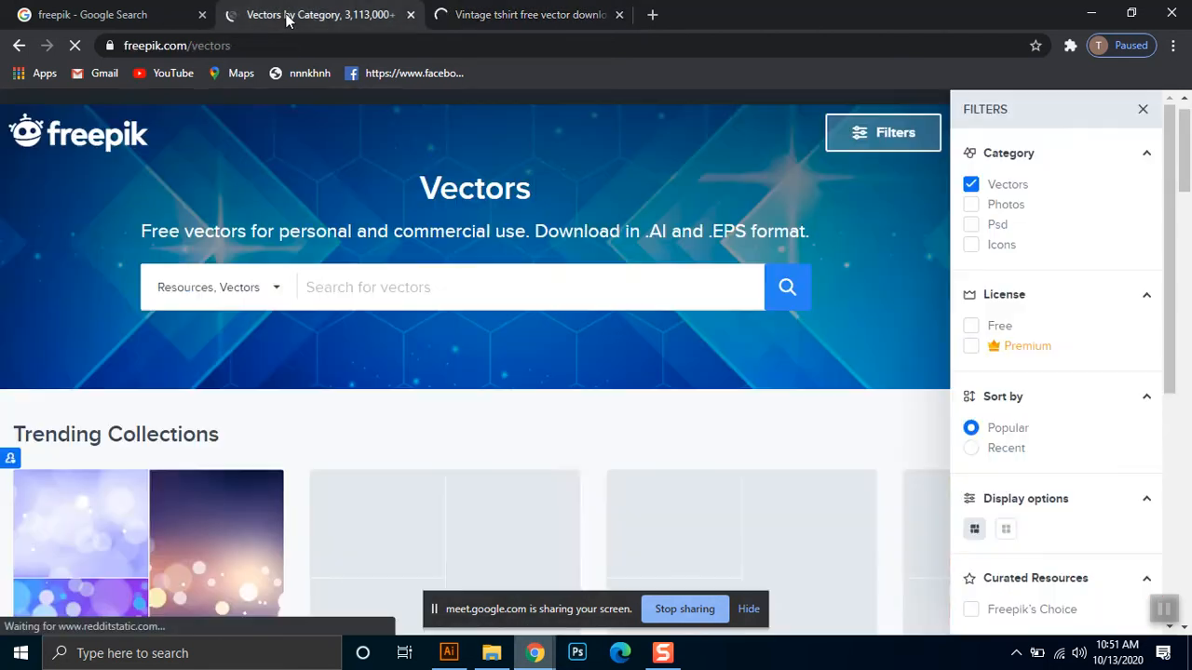
scroll(732, 450, down, 2)
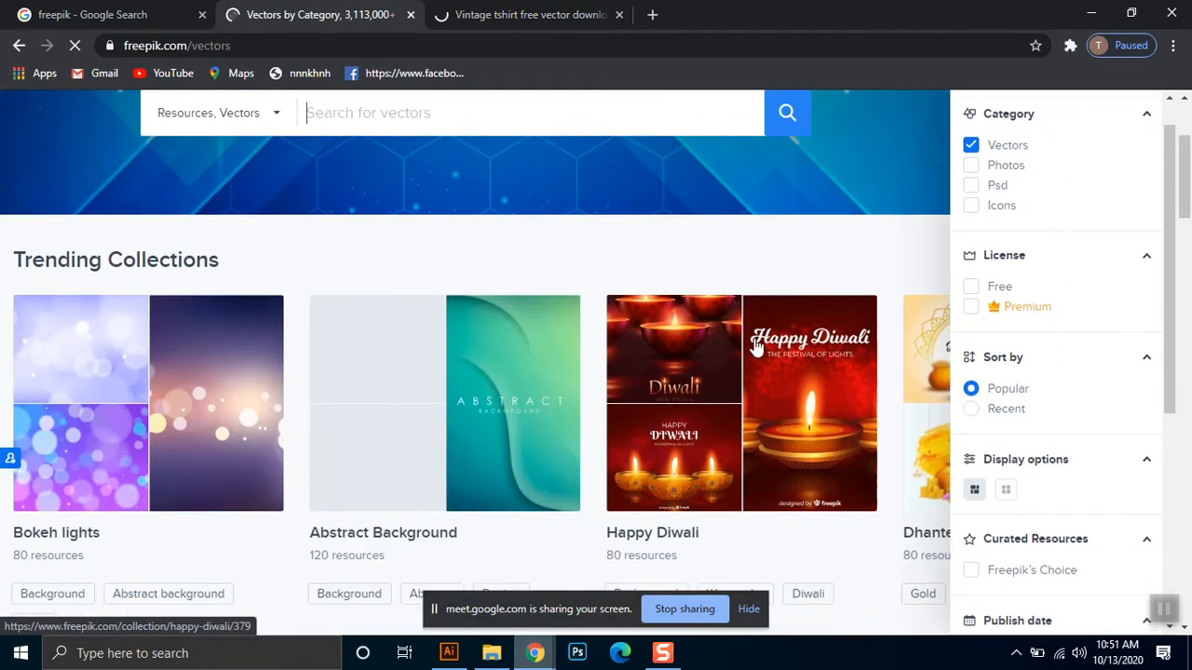
scroll(1190, 373, down, 1)
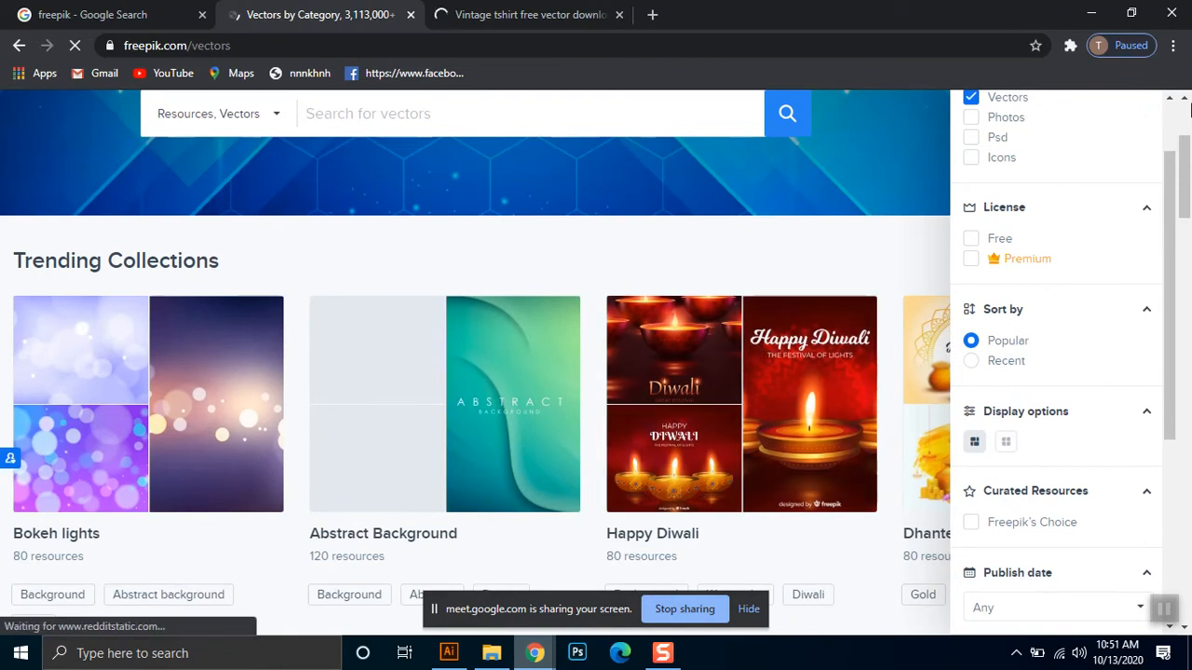
drag(1188, 177, 1190, 268)
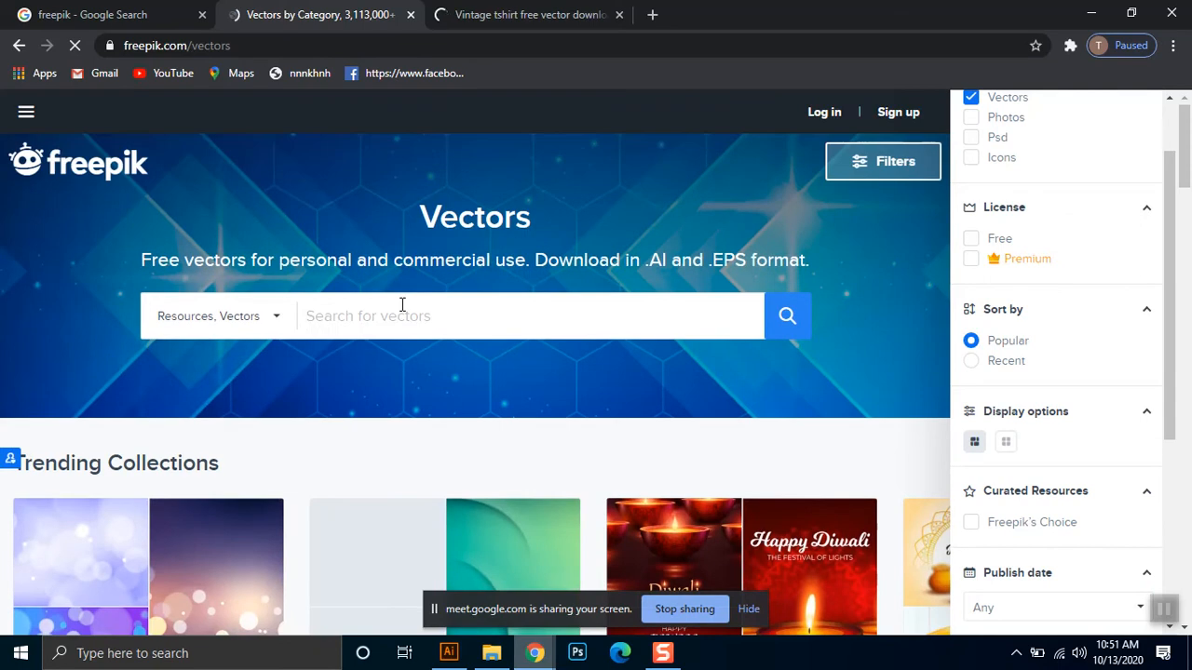
text(t shirt)
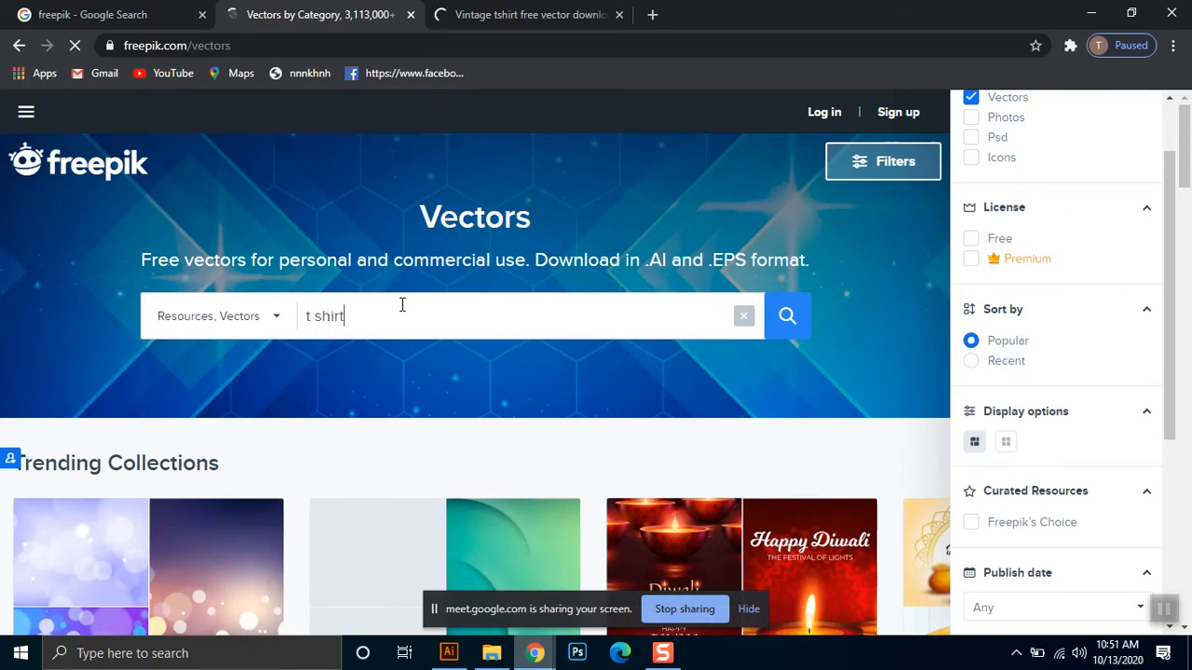
key(Return)
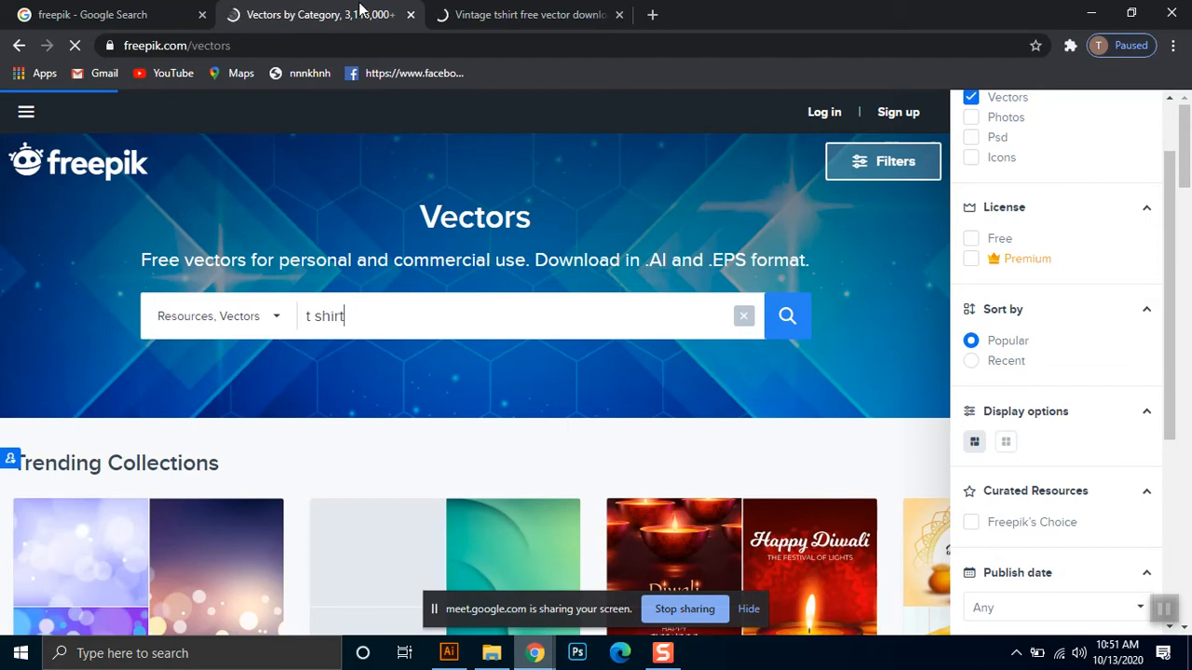
Browse the vintage tshirt results on All-free-download and highlight the word "vintage" in the search term
click(472, 13)
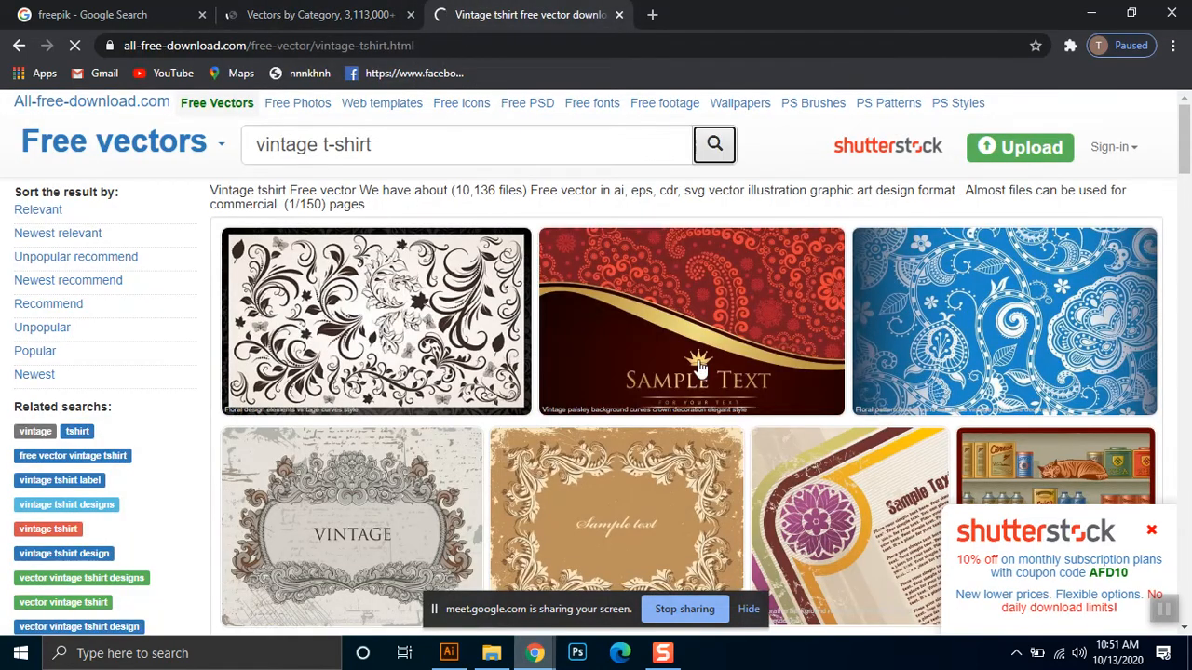
scroll(699, 364, down, 6)
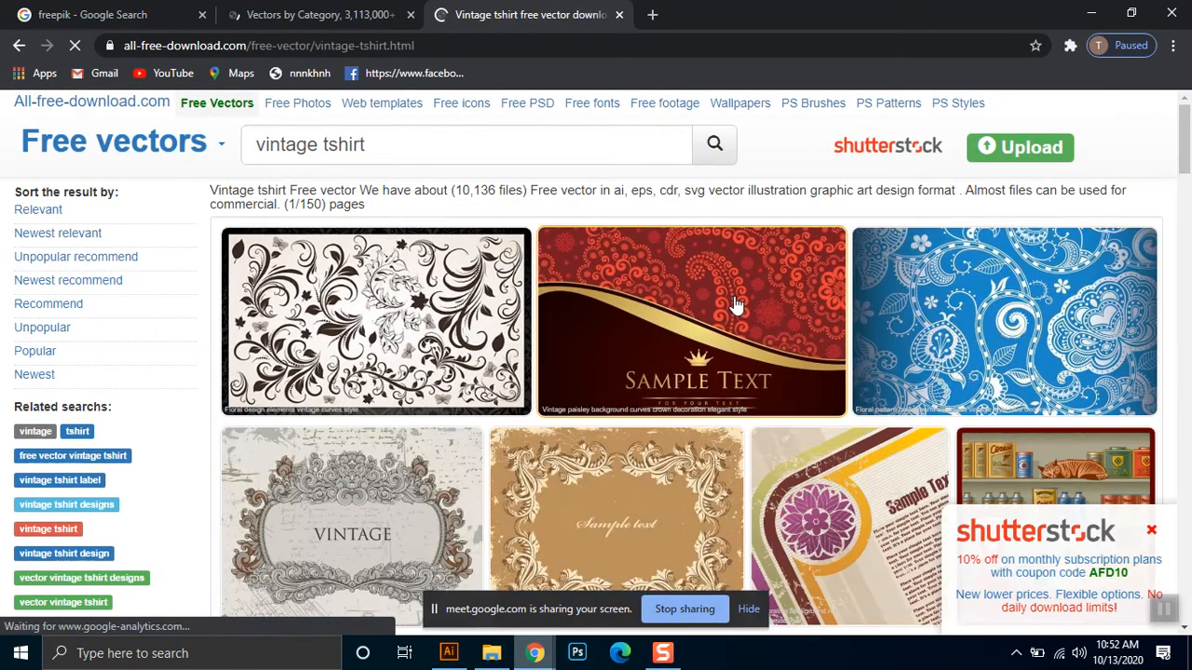
drag(1185, 149, 1185, 254)
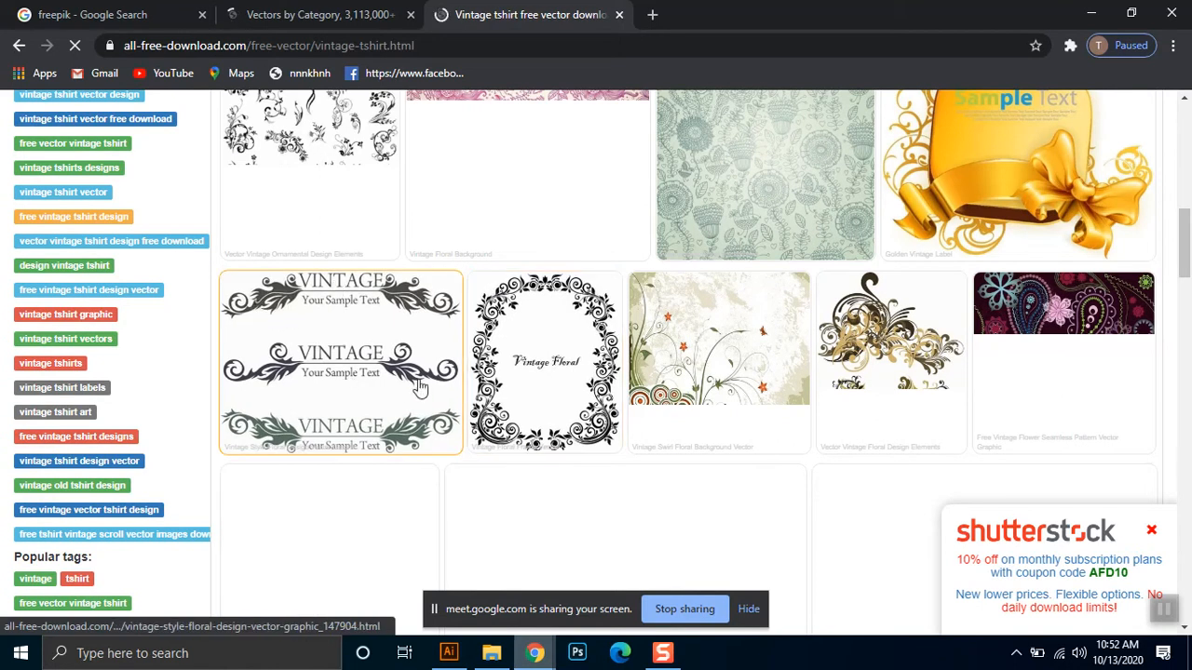
drag(1184, 250, 1189, 285)
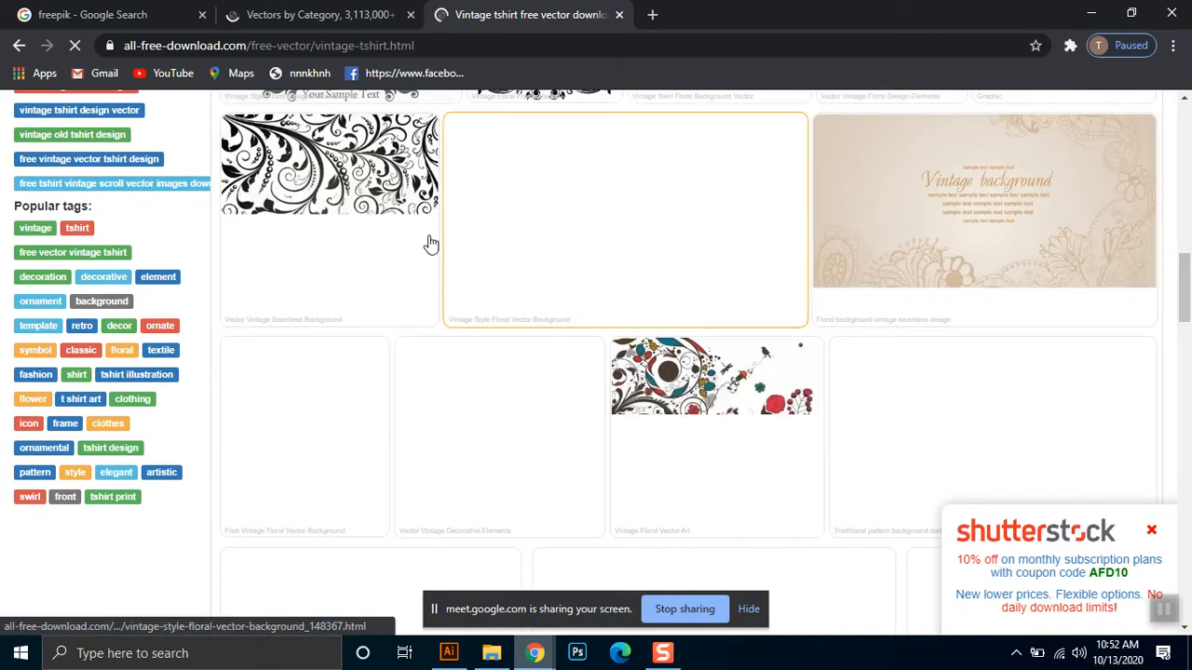
mouse_move(1190, 298)
mouse_down()
mouse_move(1189, 321)
mouse_move(1187, 309)
mouse_up()
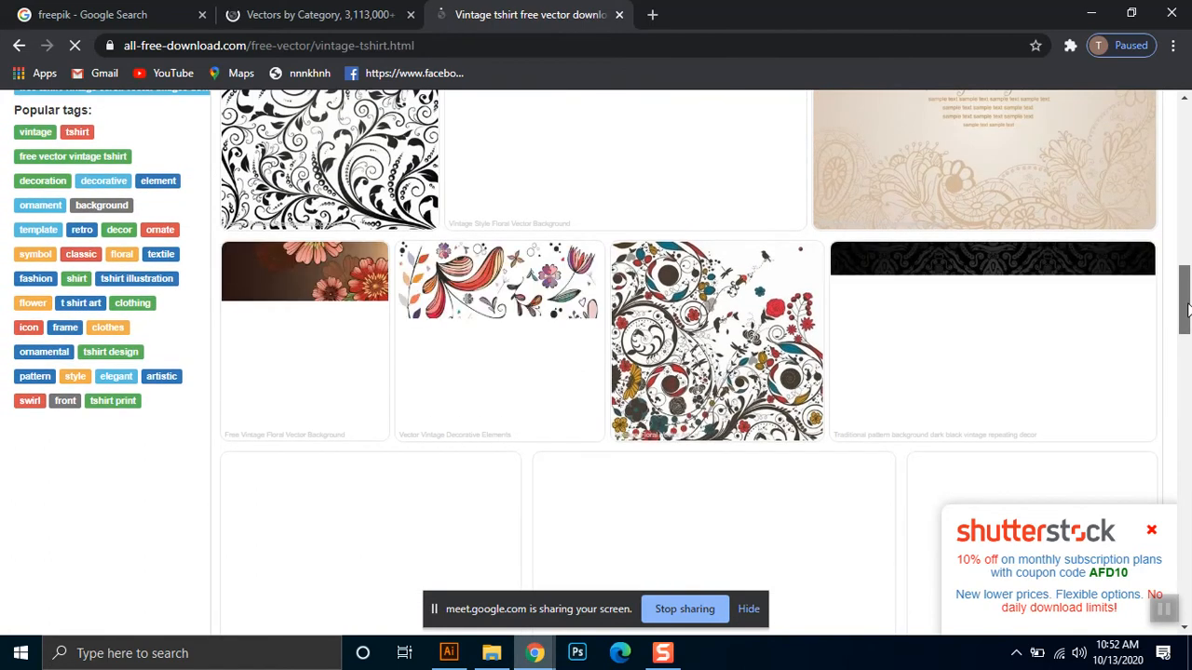
drag(1187, 309, 1169, 326)
scroll(1124, 177, up, 10)
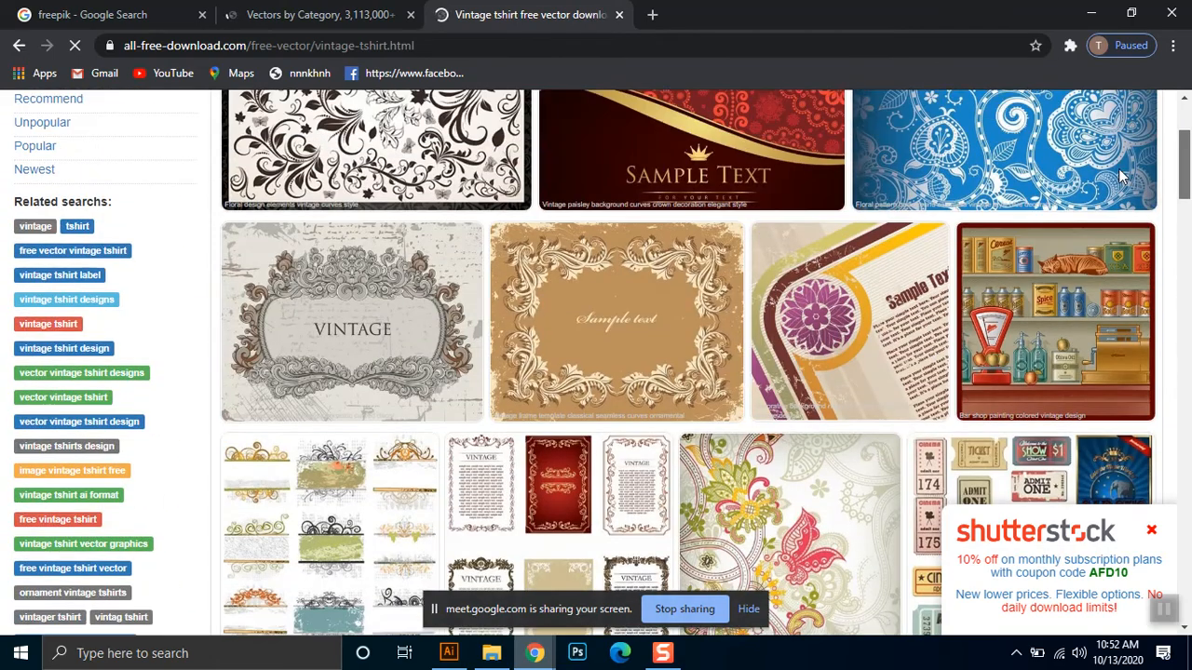
scroll(1127, 163, down, 2)
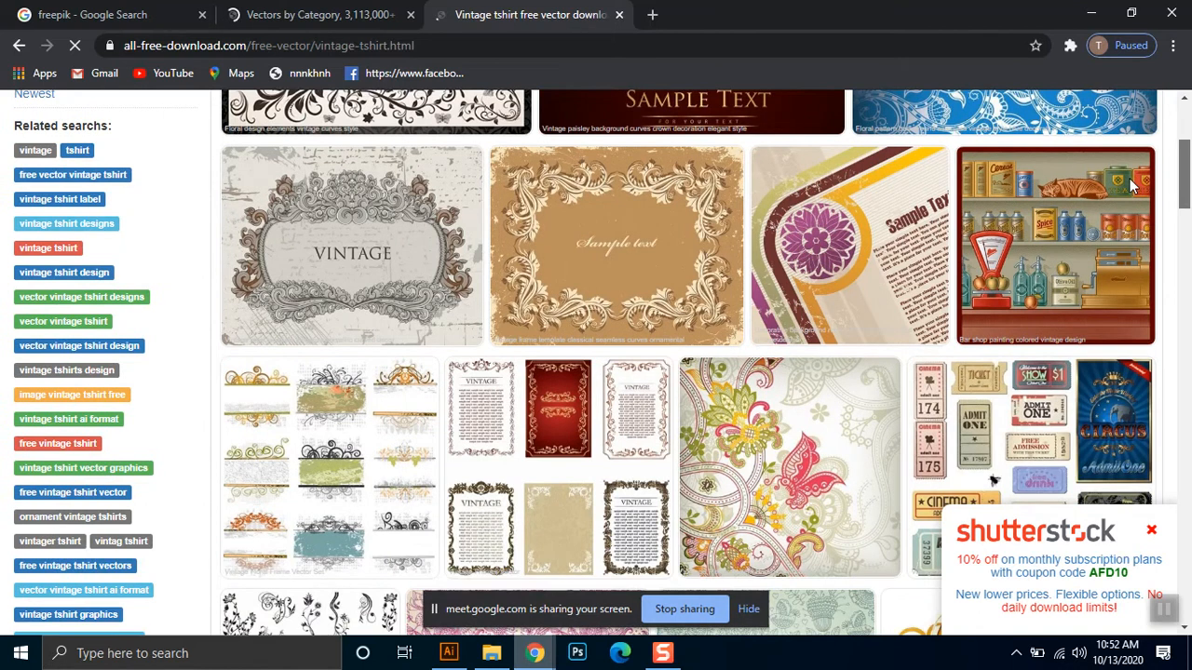
scroll(1129, 179, up, 3)
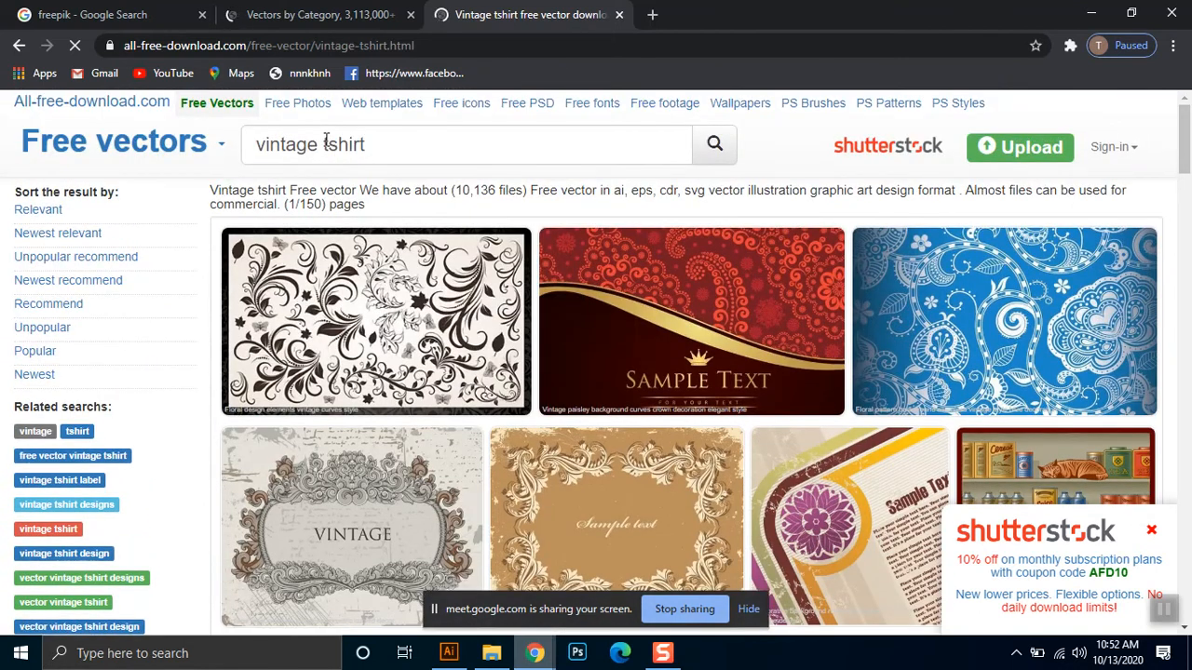
drag(327, 144, 250, 145)
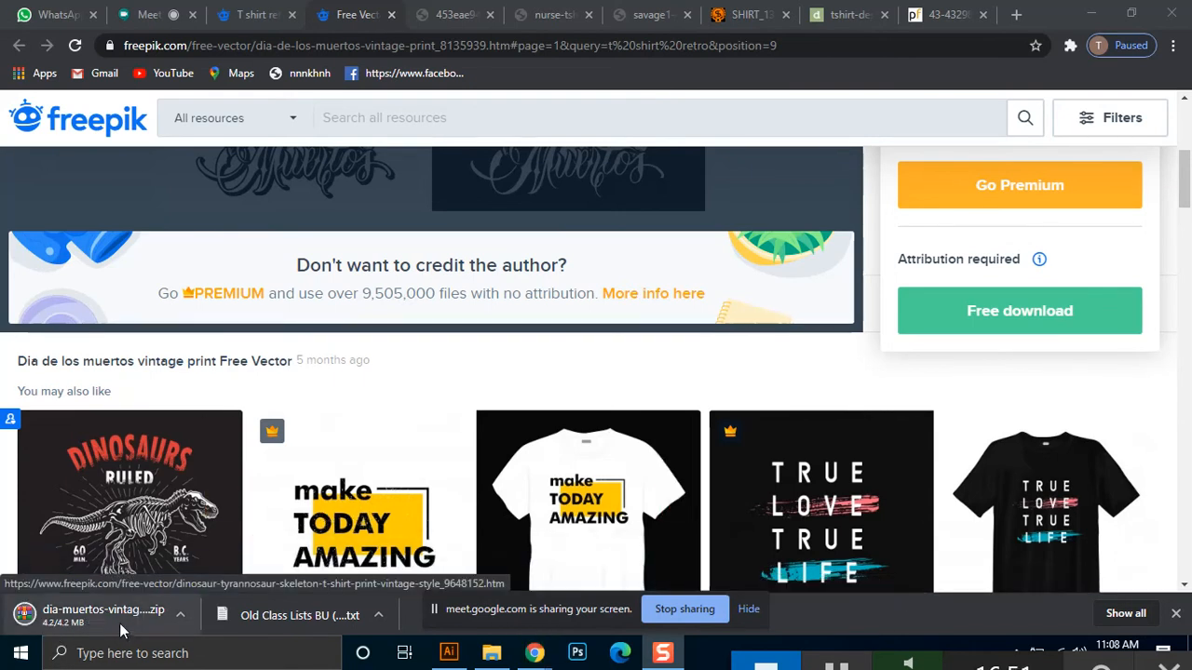
Show the downloaded dia-muertos-vintage-print.zip in its folder
click(172, 624)
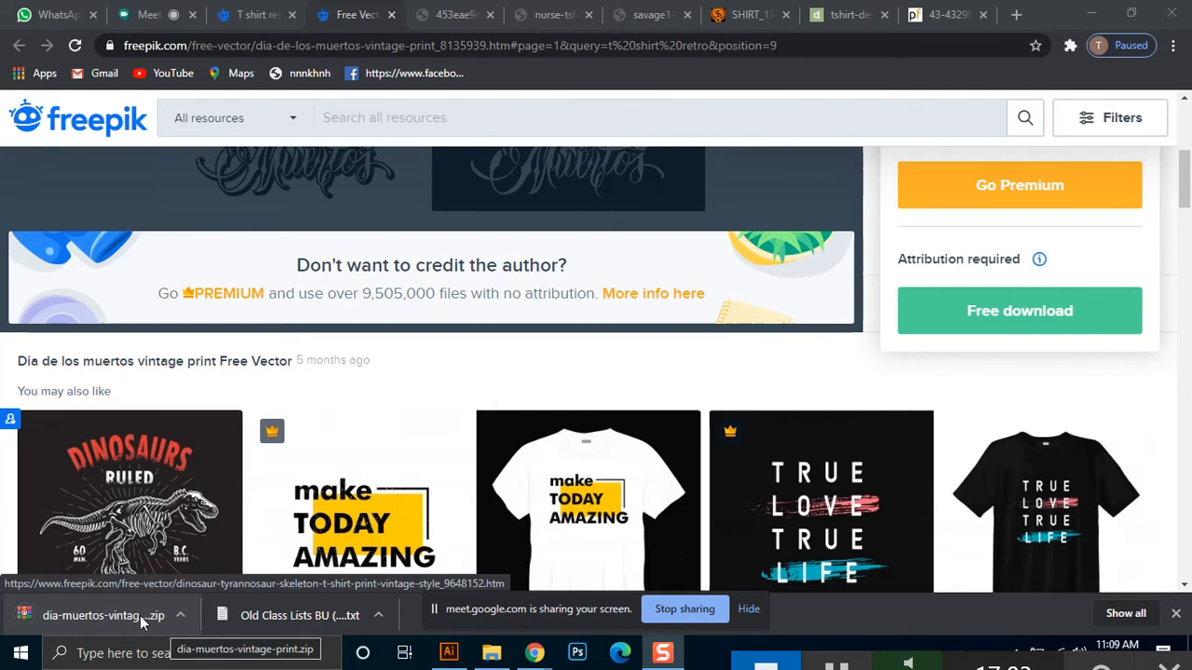
click(181, 615)
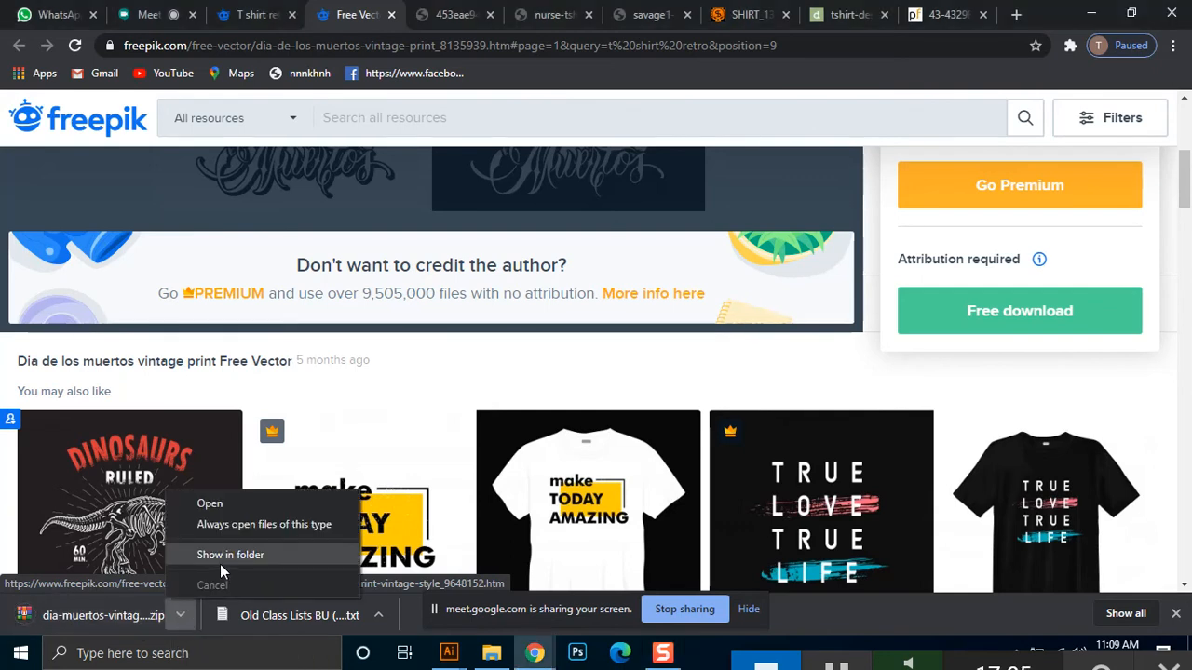
click(220, 564)
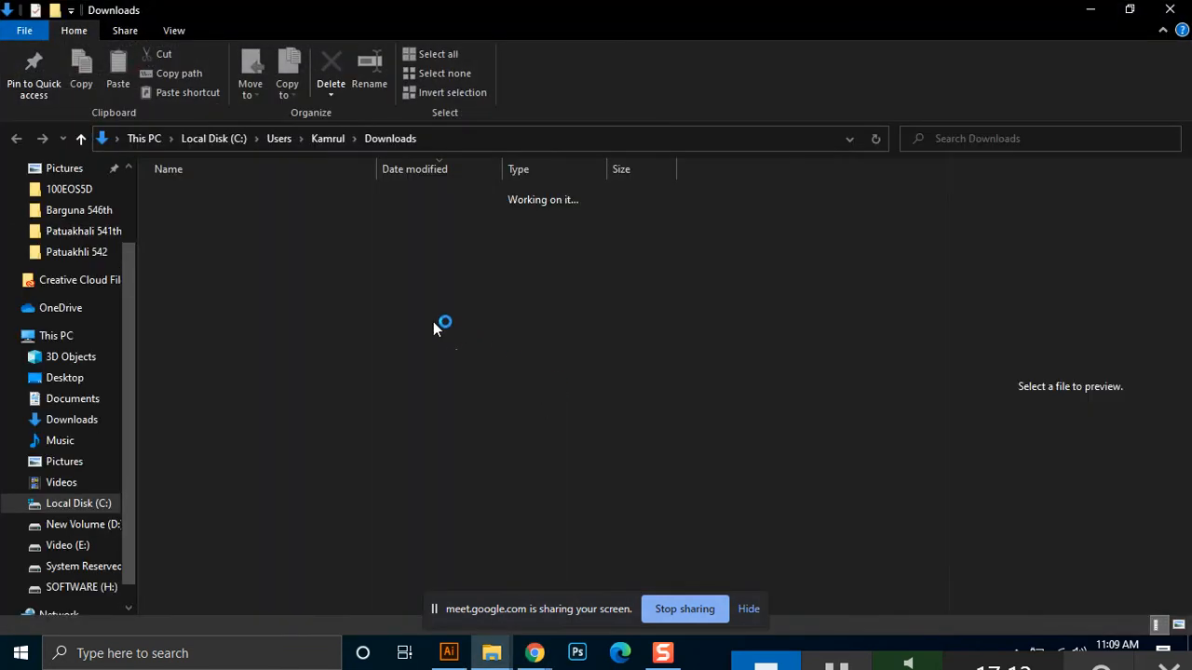
Switch back to Chrome and search Google for "winRar" in a new tab
mouse_move(530, 656)
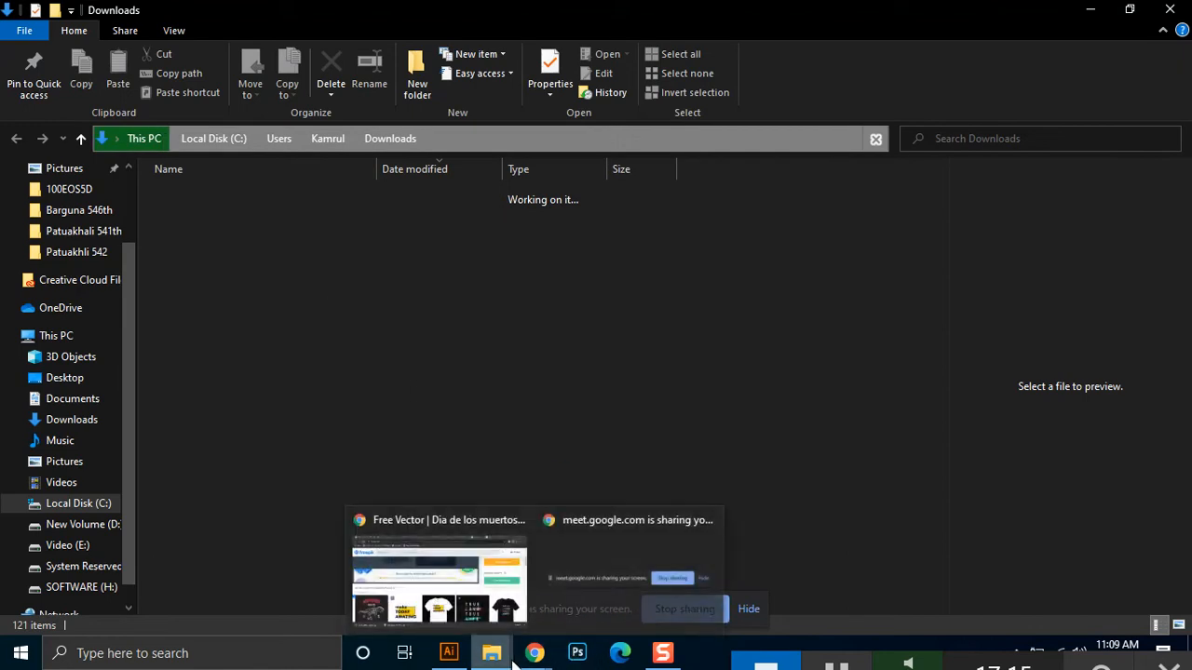
click(530, 655)
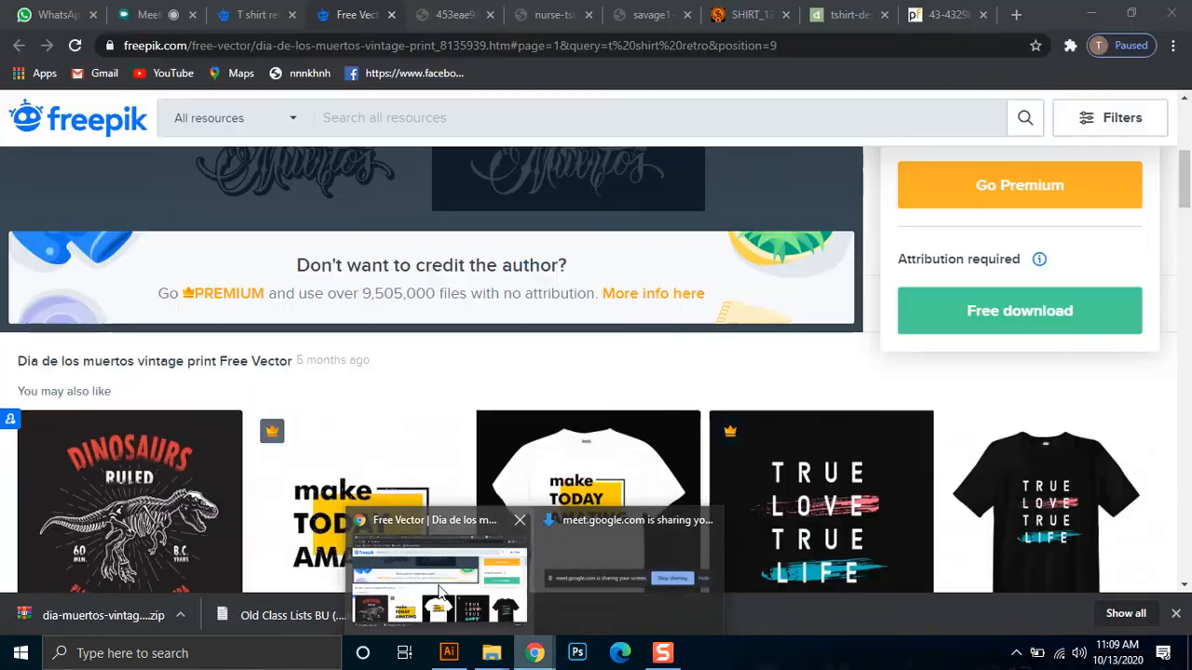
click(428, 577)
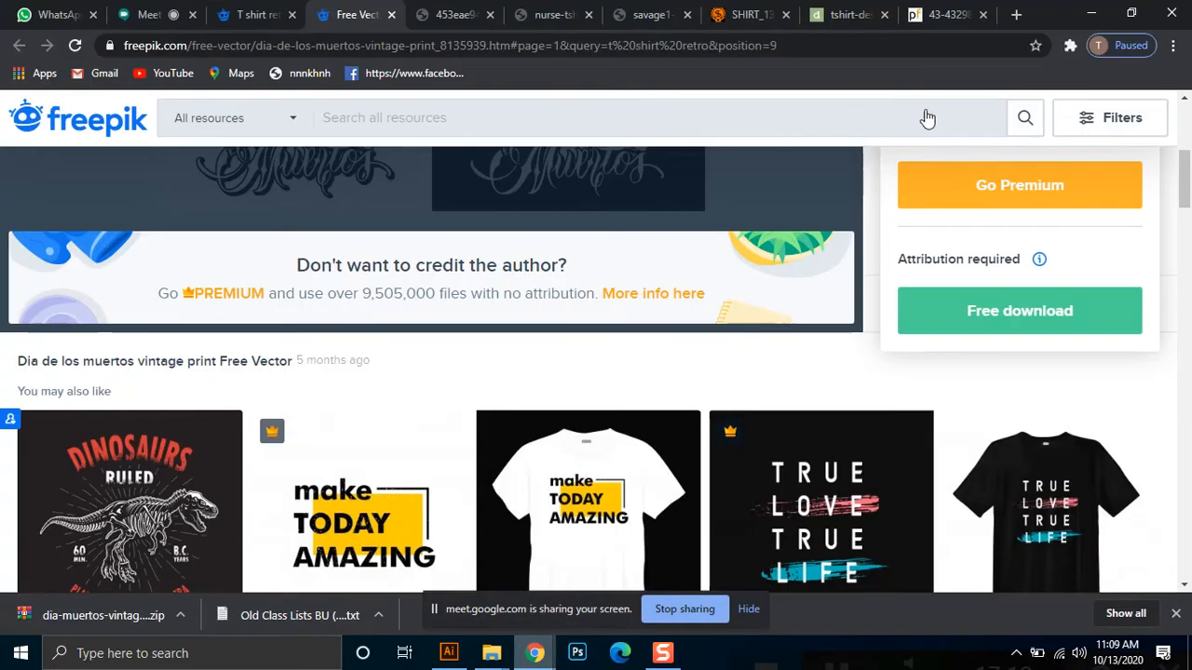
click(1015, 14)
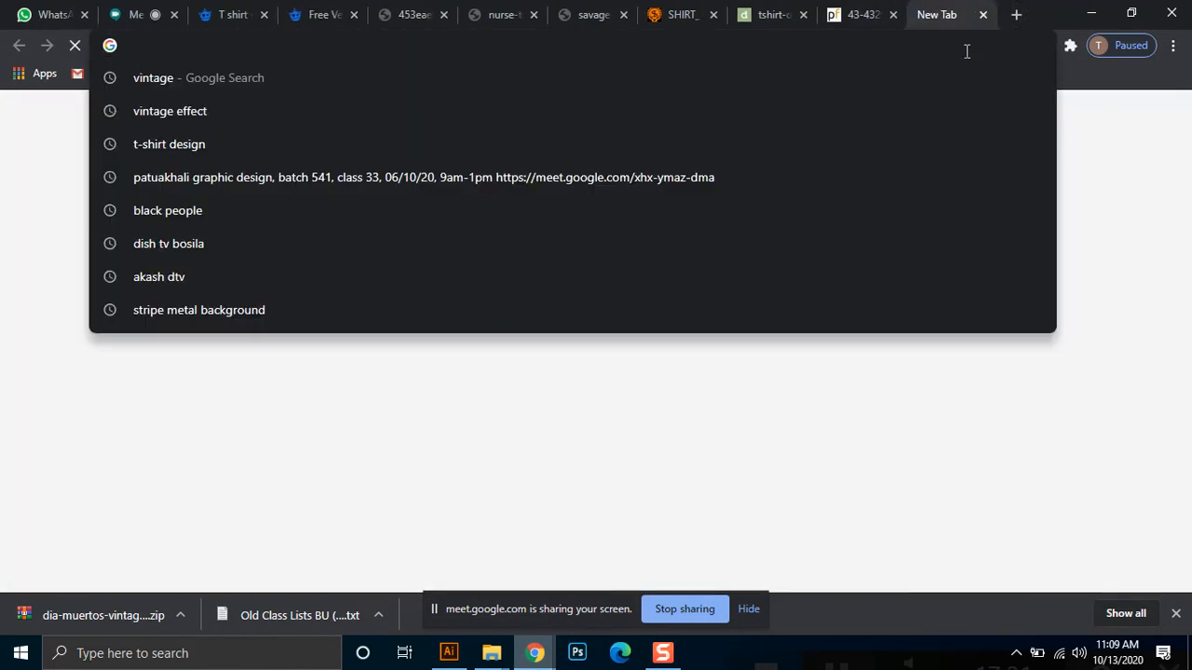
text(winRar)
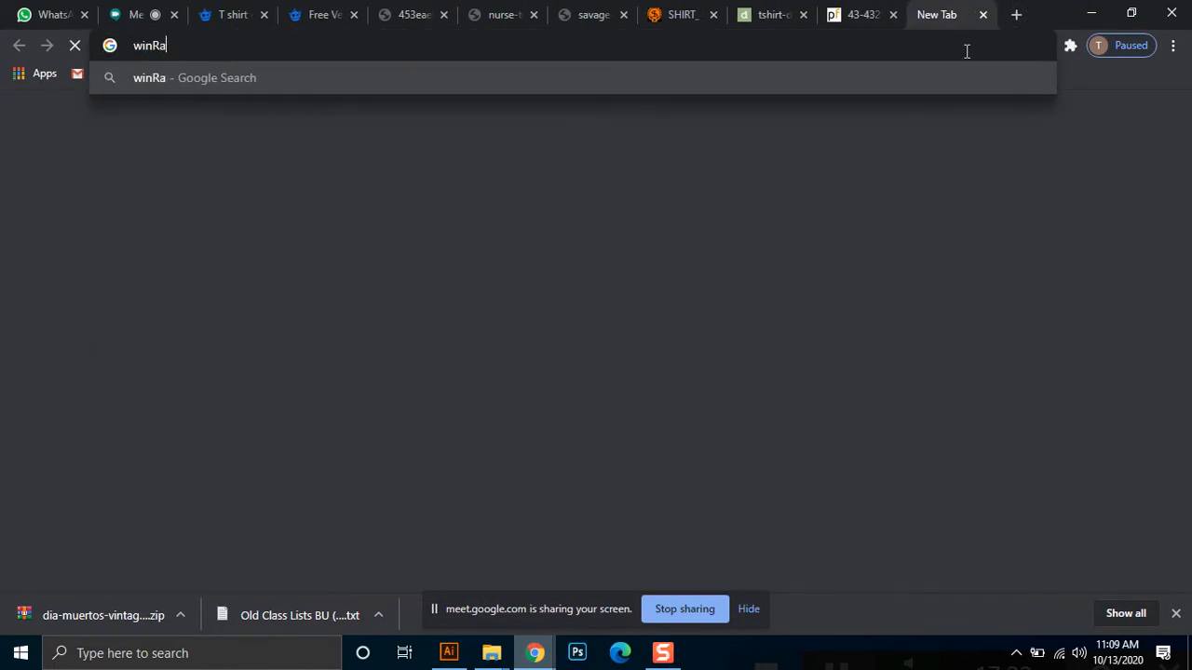
key(Return)
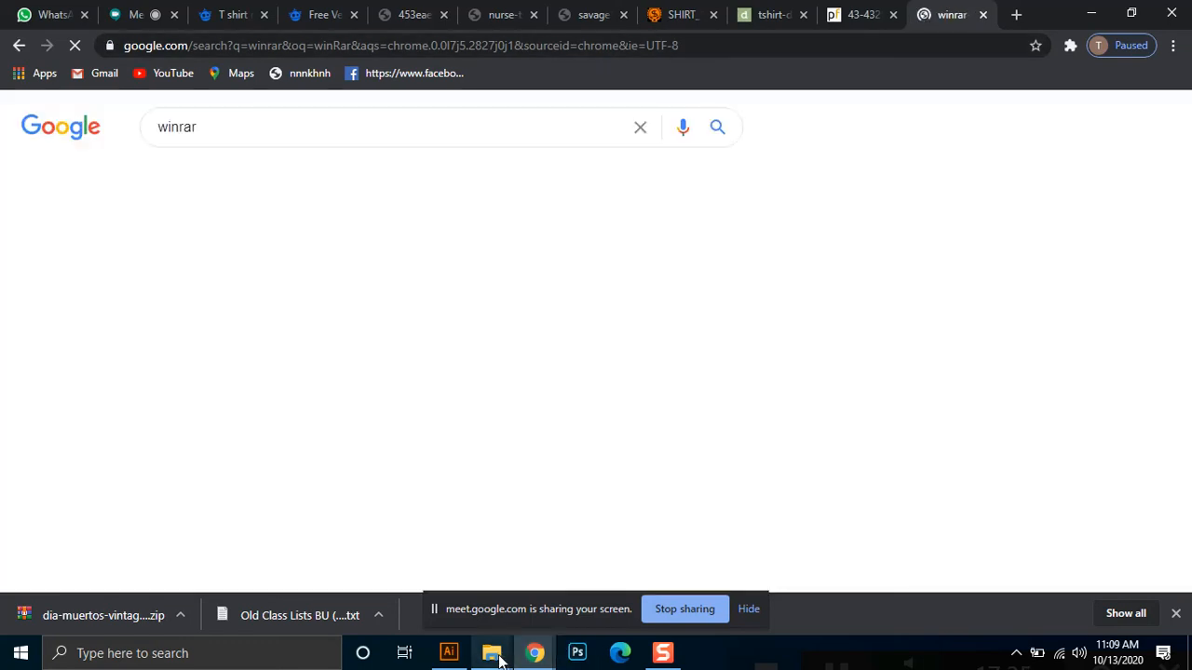
Switch to the Downloads folder and open dia-muertos-vintage-print.zip in WinRAR
mouse_move(492, 652)
click(557, 585)
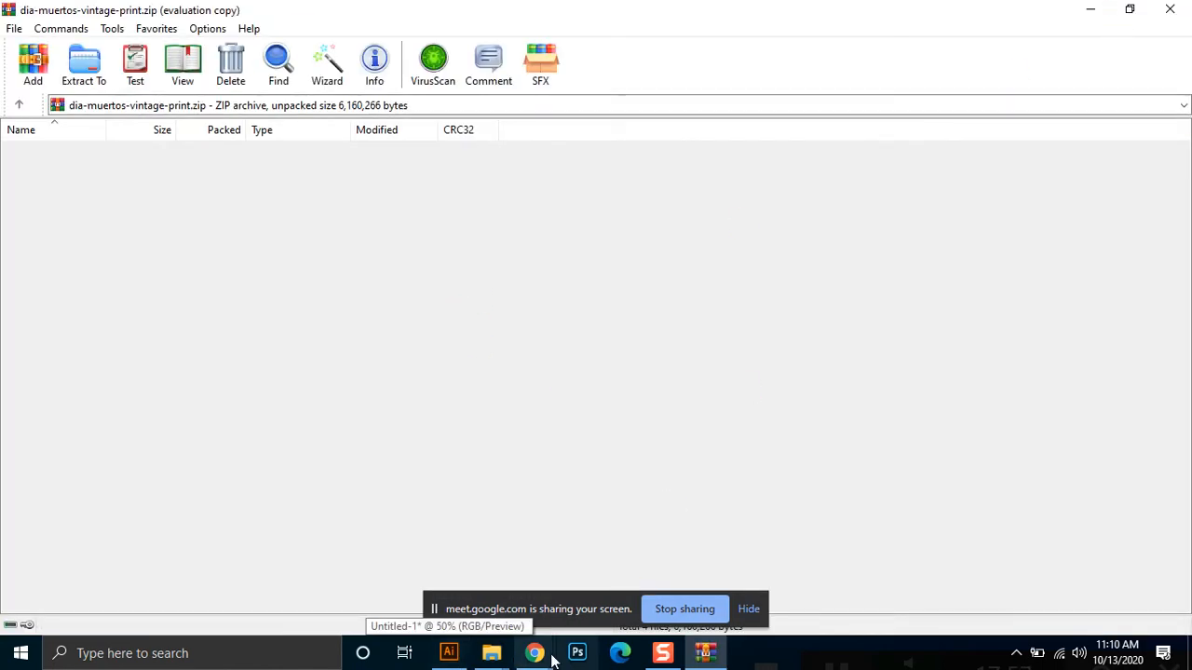
Return to the Google results in Chrome, highlight the search term winrar, and dismiss the WinRAR license reminder
mouse_move(538, 654)
click(466, 567)
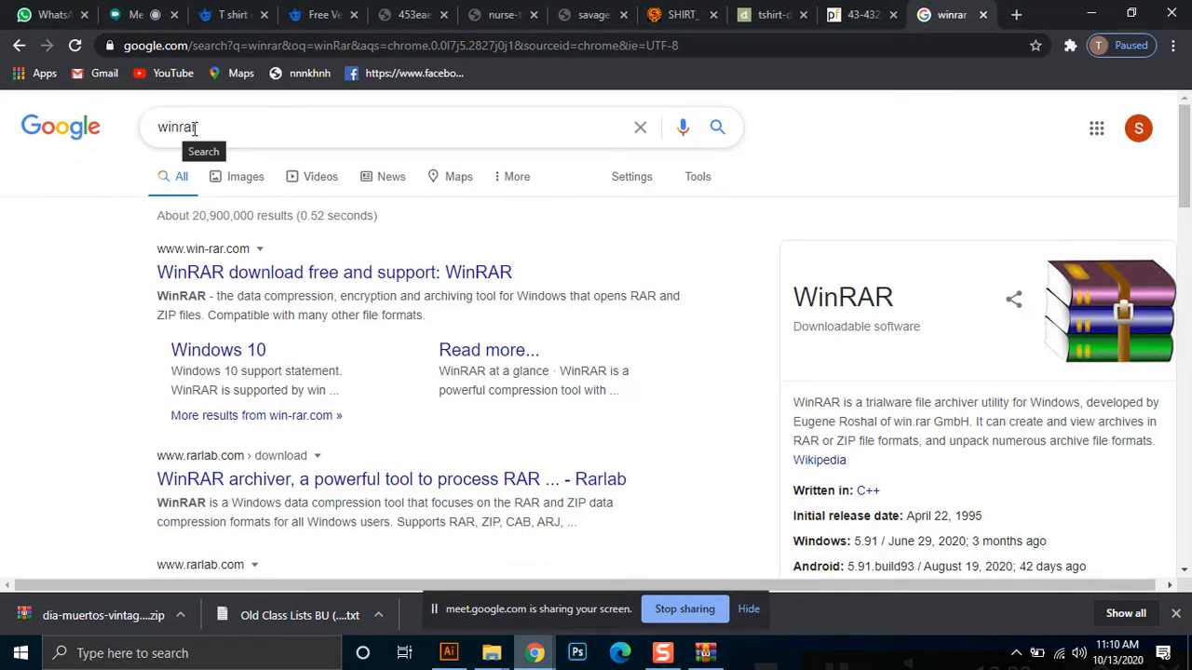
double_click(162, 128)
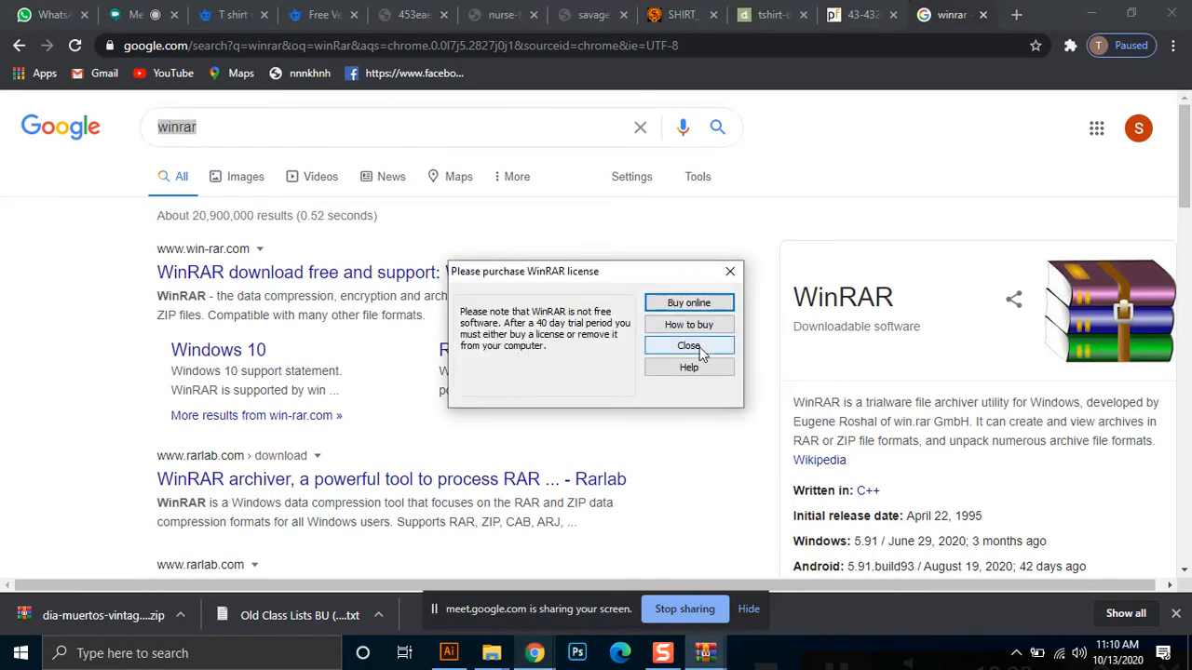
click(700, 352)
click(700, 352)
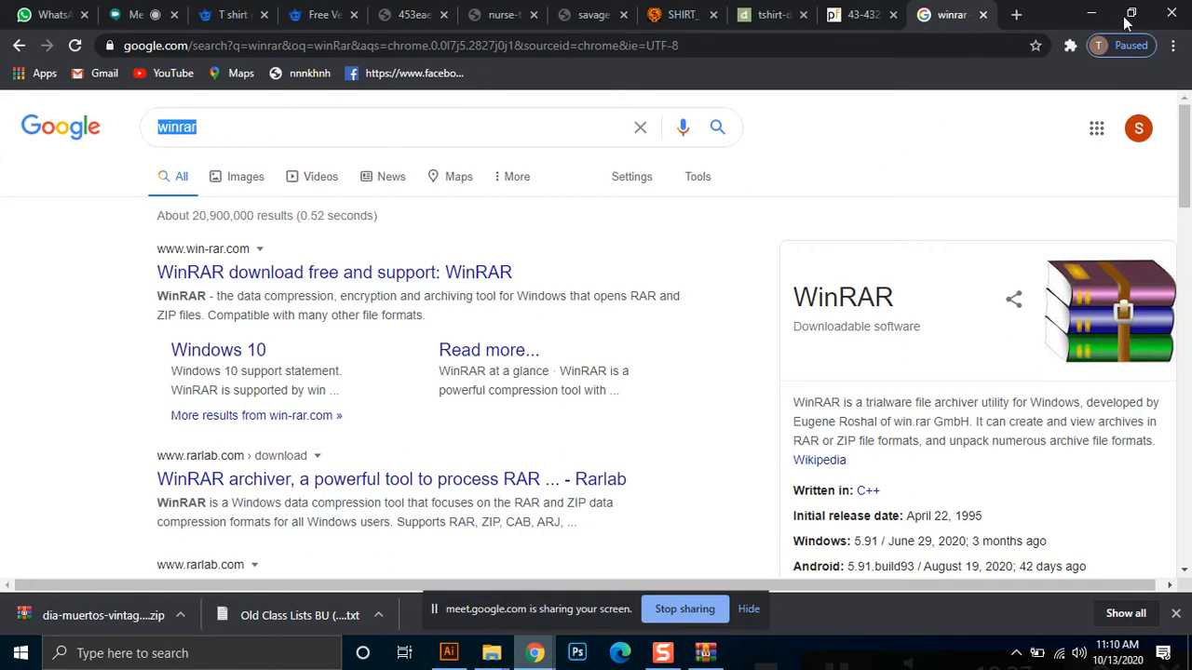
Minimize the browser and open 1319.eps from the WinRAR archive in Illustrator
click(1092, 16)
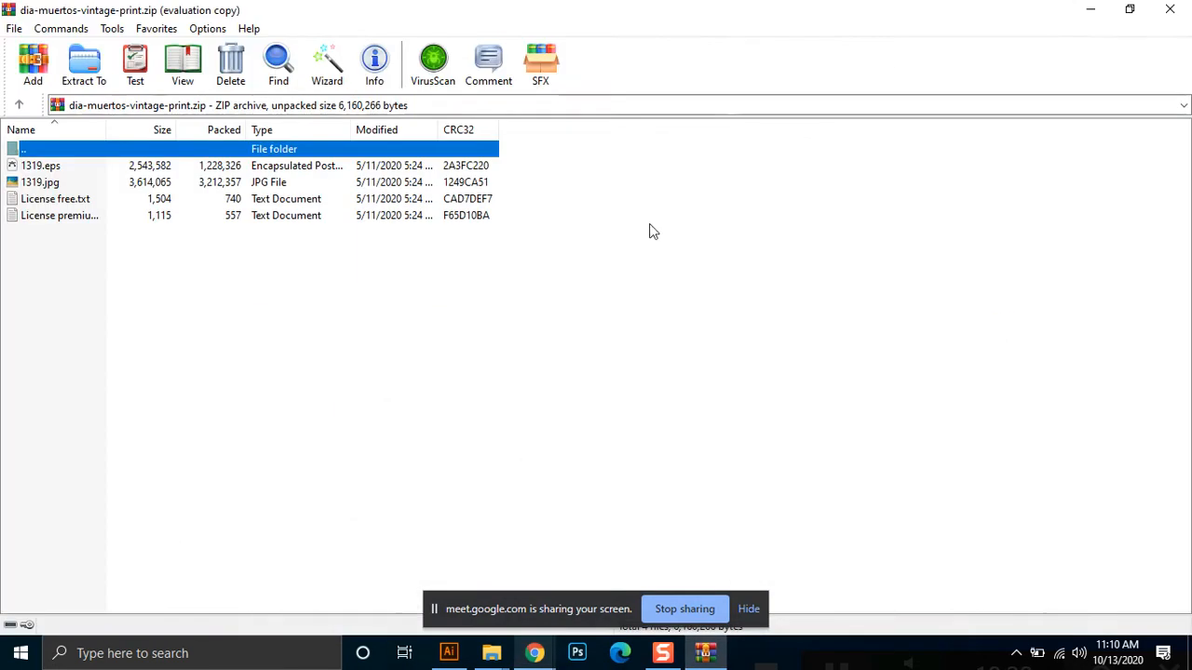
click(23, 167)
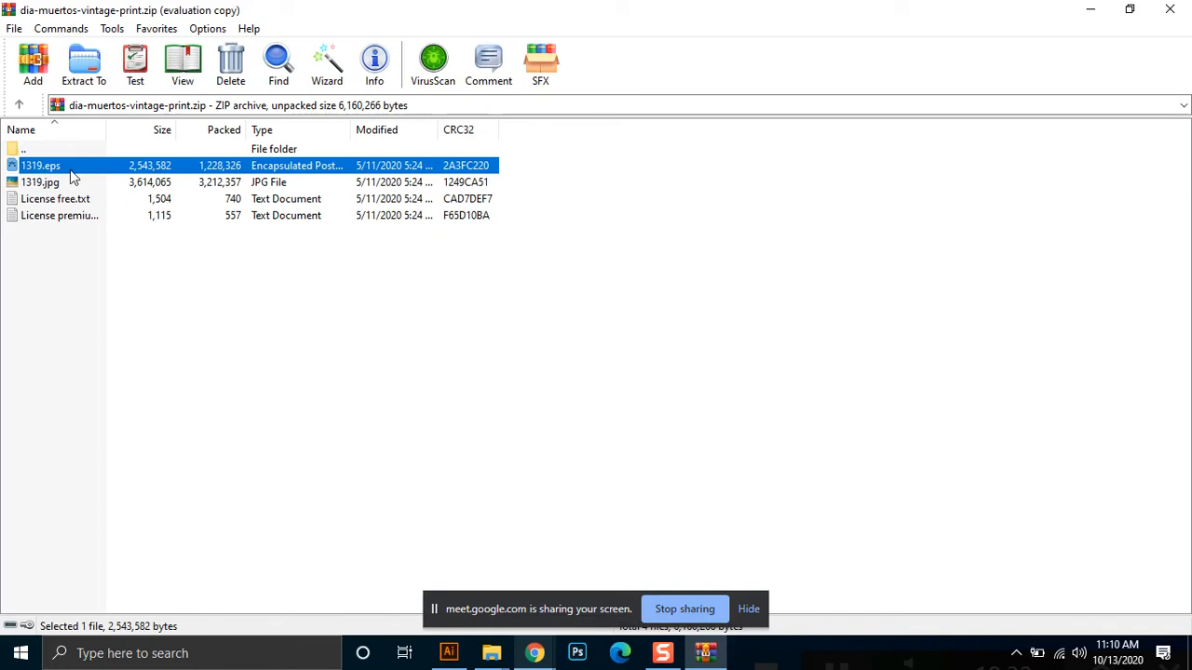
double_click(58, 168)
click(470, 657)
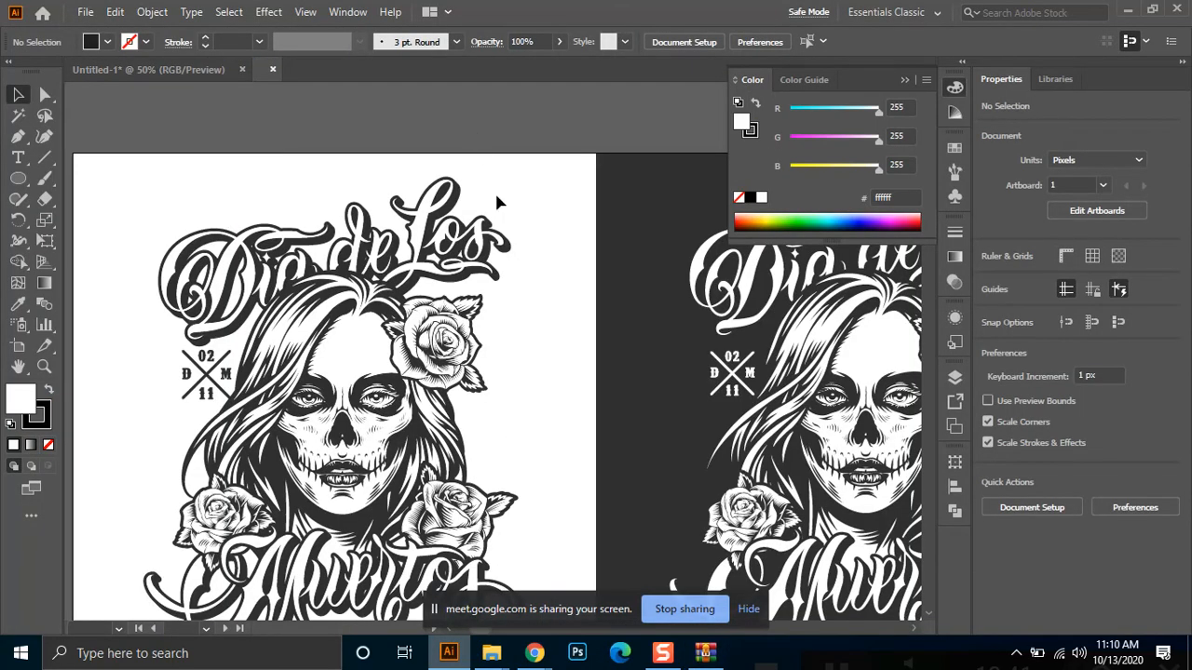
Collapse the Color panel and select the "Dia de Los Muertos" artwork group on the white background
click(907, 81)
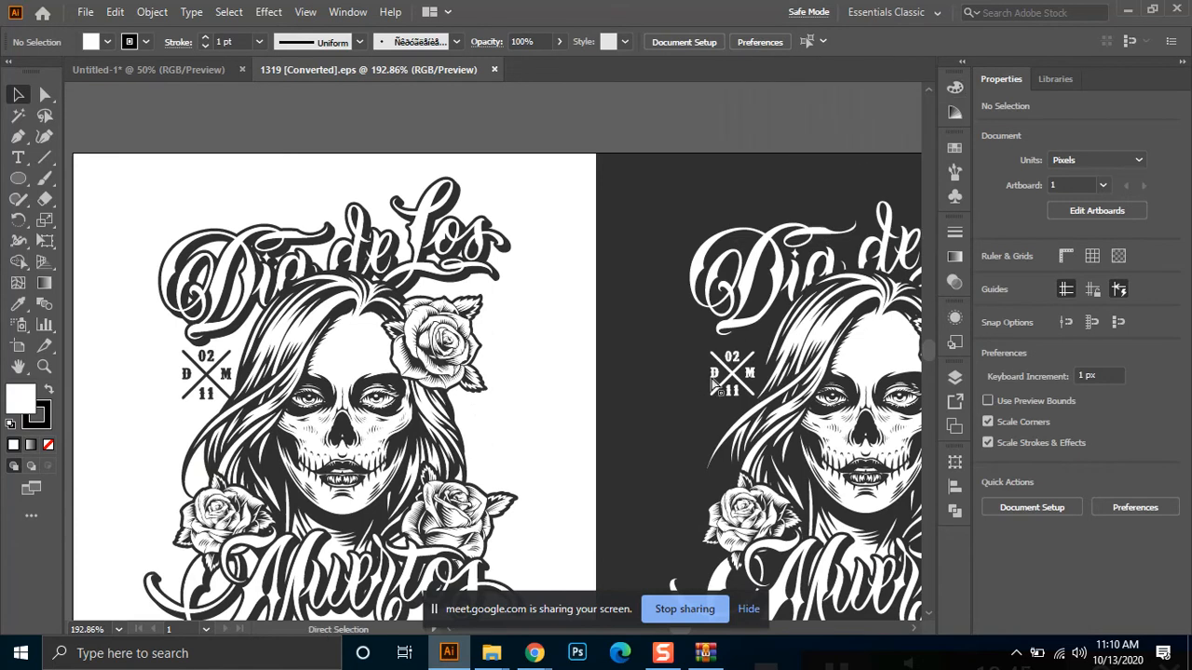
key(ctrl+minus)
drag(432, 309, 356, 231)
click(296, 252)
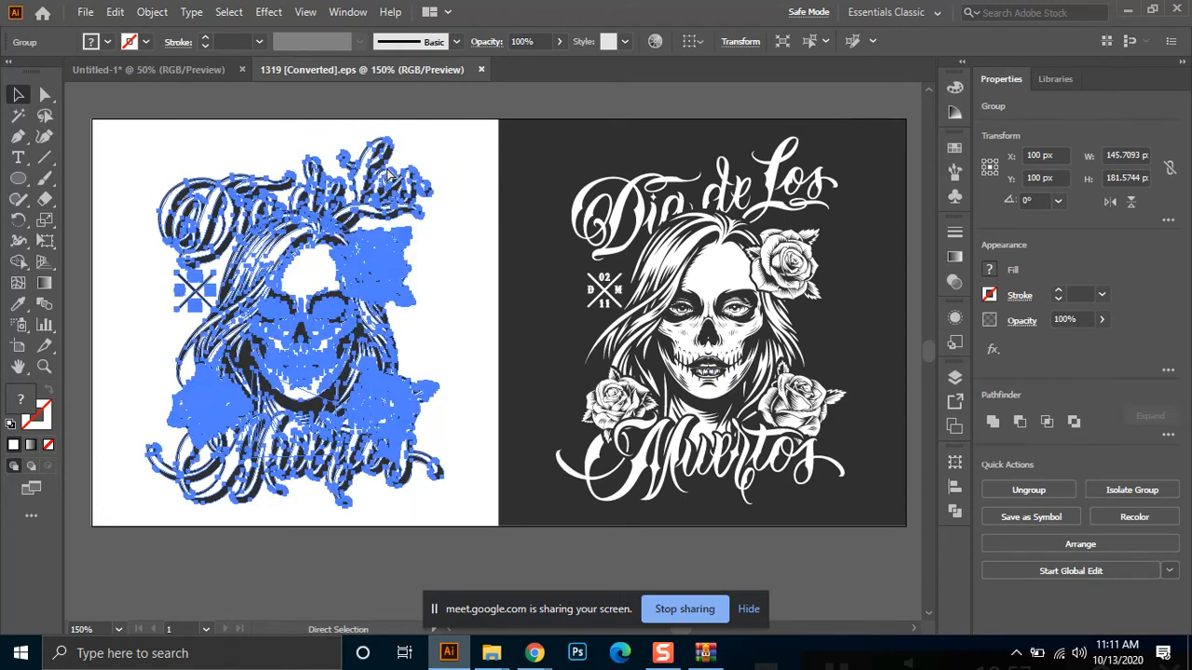
Switch to the Untitled-1 document and move the beige face drawing off the artboard onto the upper-left pasteboard
click(158, 69)
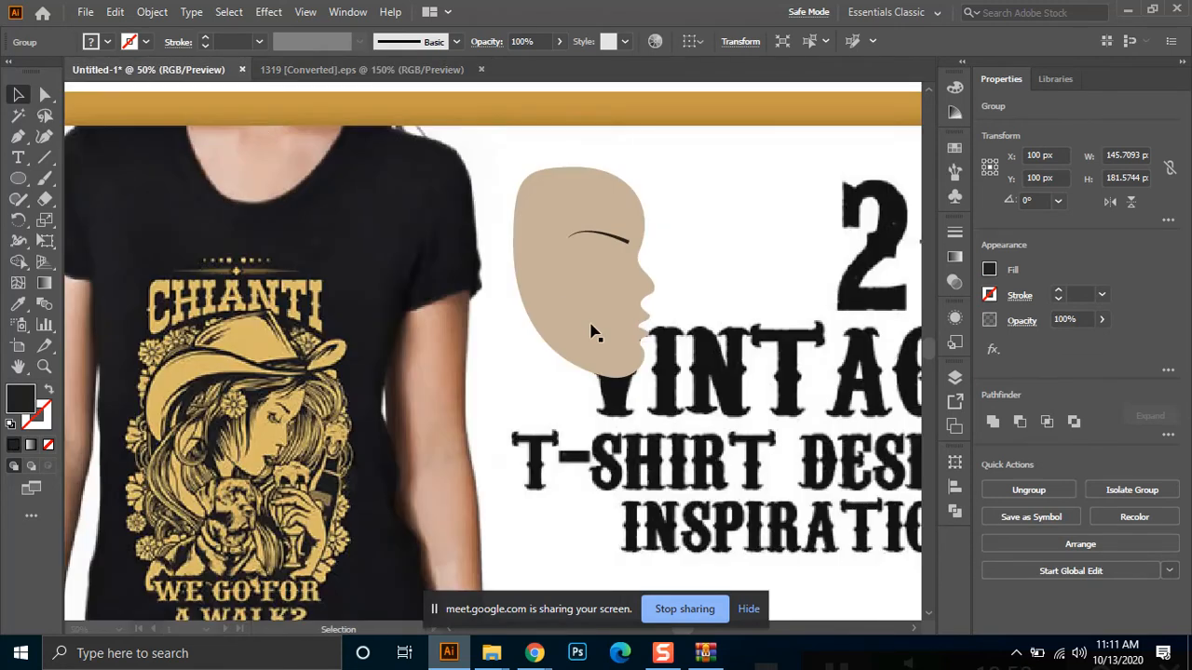
click(549, 372)
scroll(549, 373, down, 2)
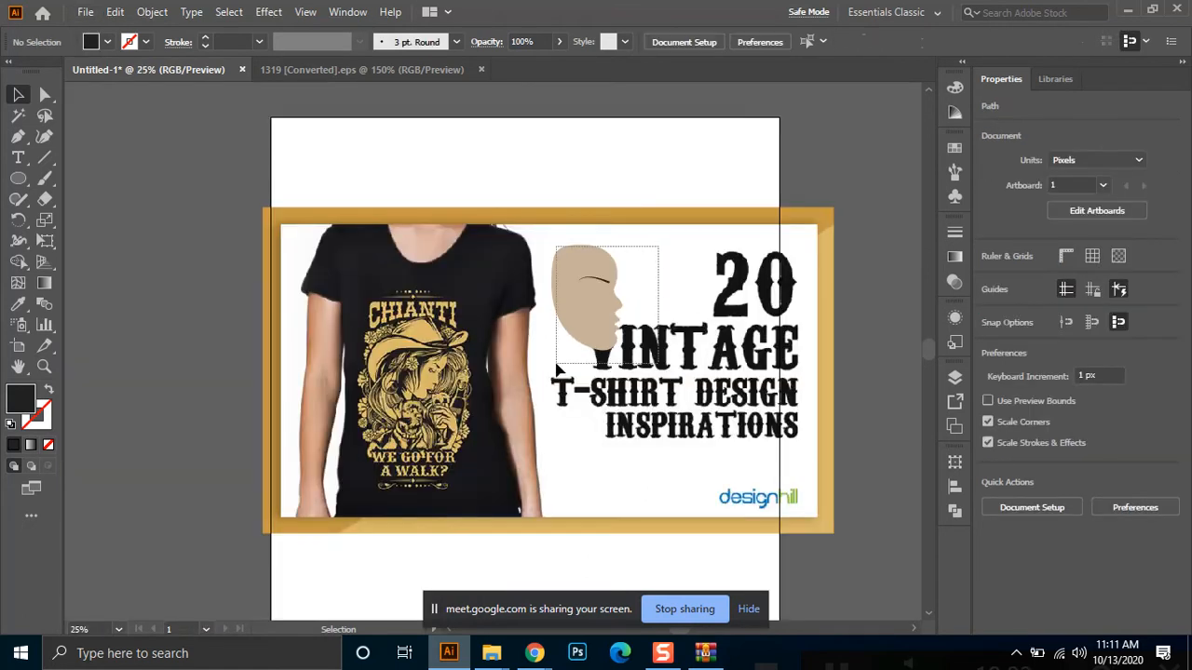
click(600, 316)
mouse_move(198, 191)
mouse_down()
mouse_move(202, 170)
mouse_move(206, 178)
mouse_up()
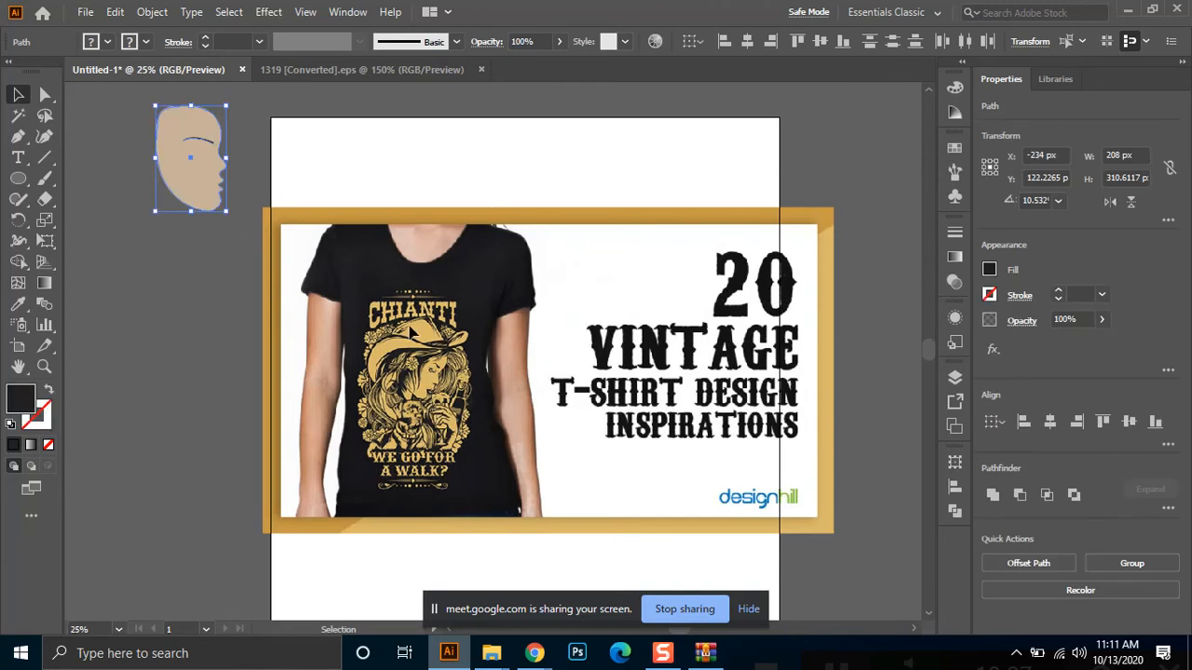
key(ctrl+shift+a)
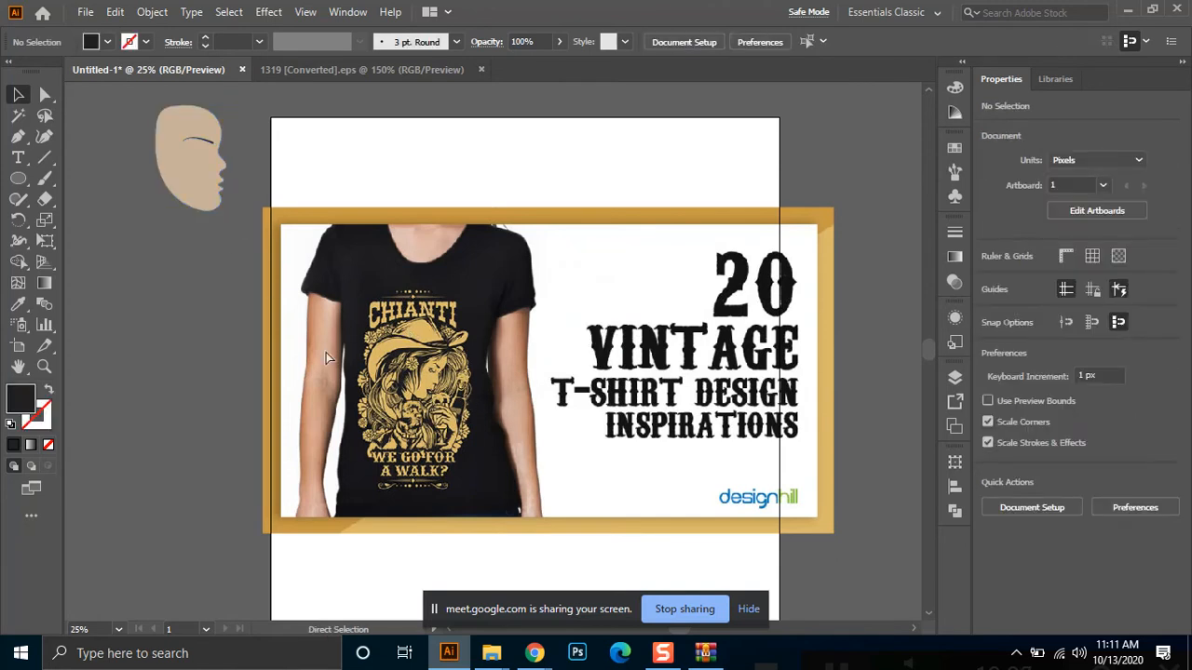
Move the vintage T-shirt reference image off the artboard onto the pasteboard beneath the face drawing
click(512, 365)
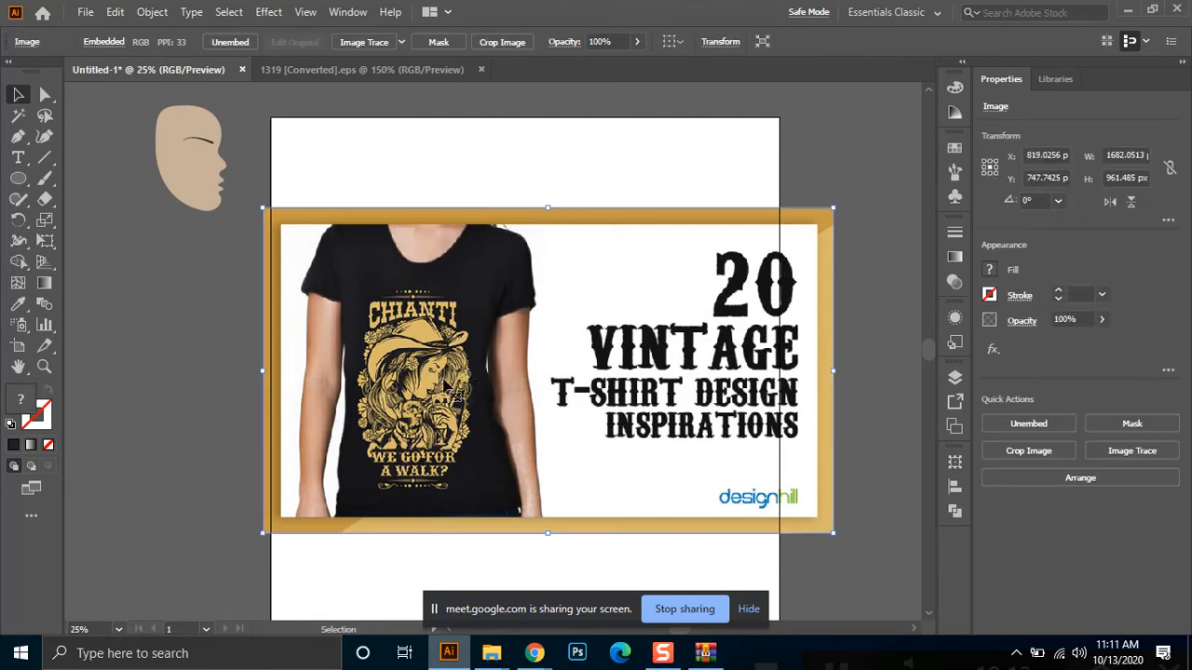
drag(665, 319, 112, 364)
click(487, 393)
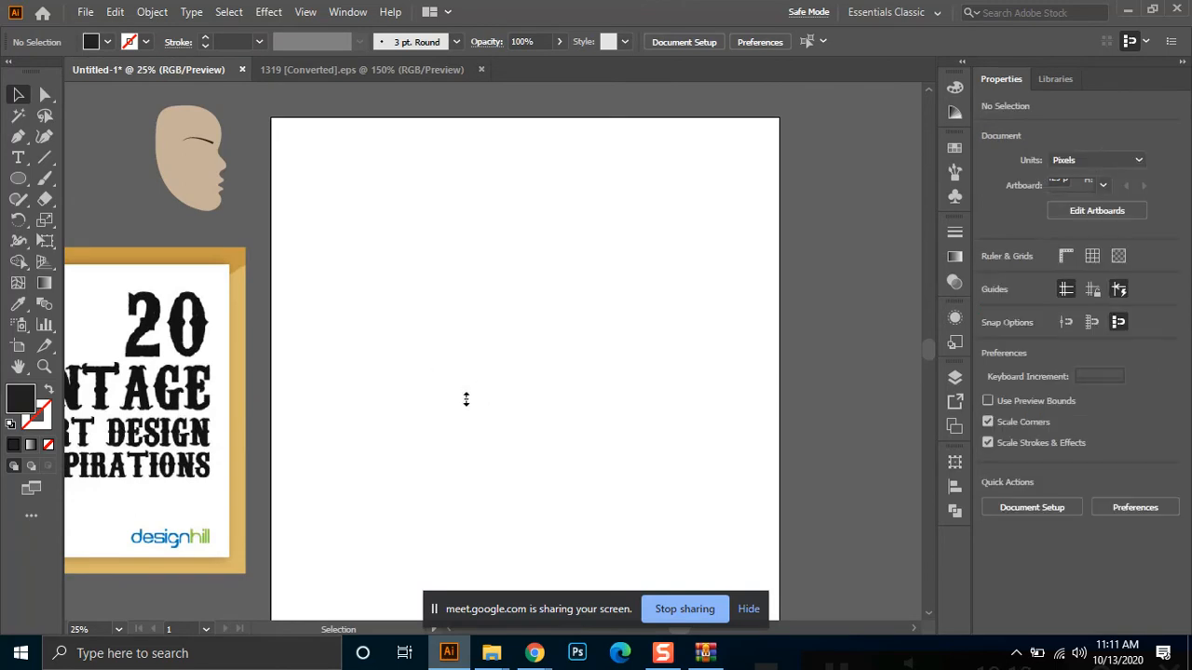
Paste the Dia de Los Muertos artwork, enlarge it to about 848 × 1057 px, and position it centrally on the artboard
key(ctrl+v)
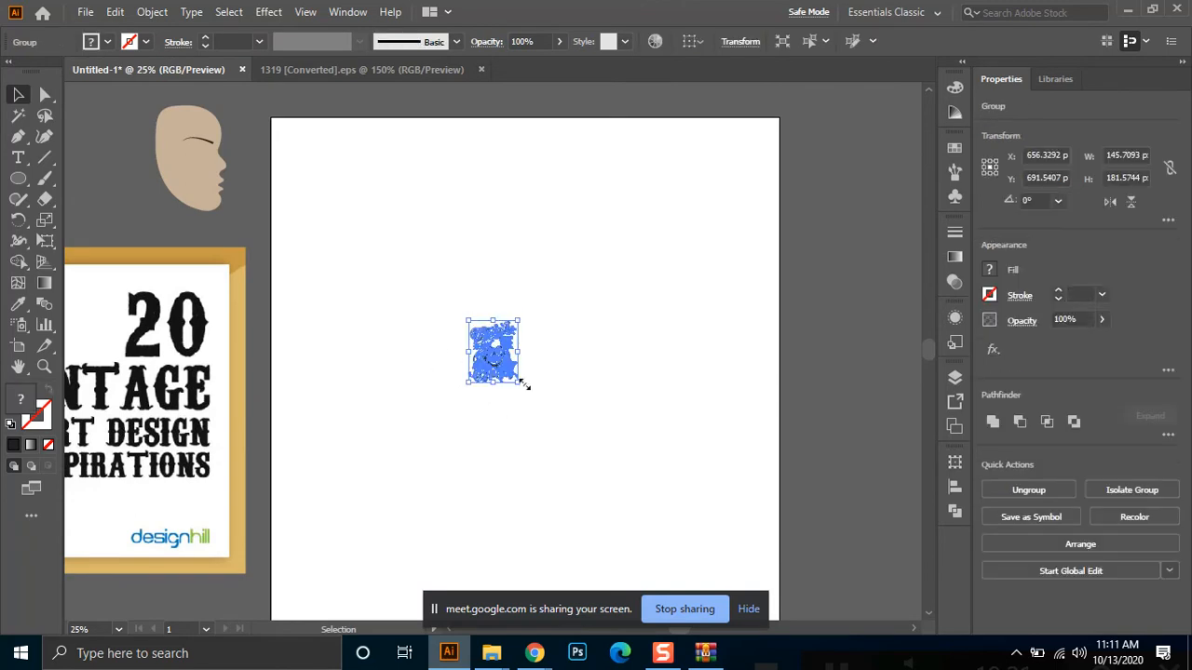
click(748, 609)
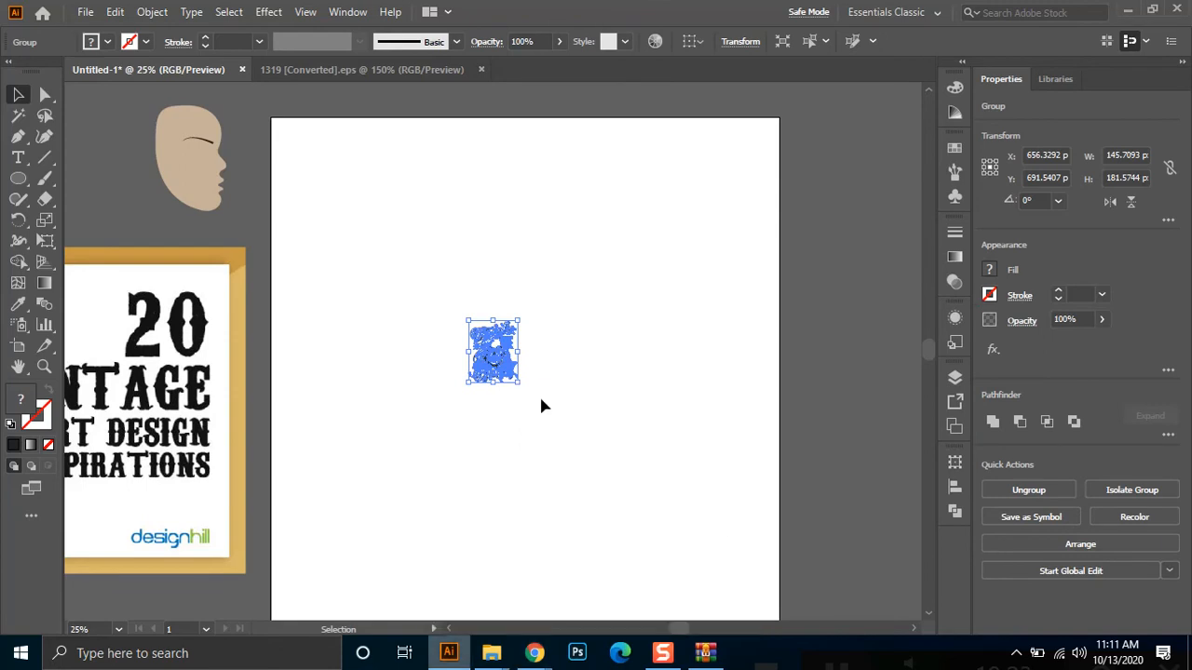
drag(517, 382, 672, 571)
drag(470, 320, 380, 212)
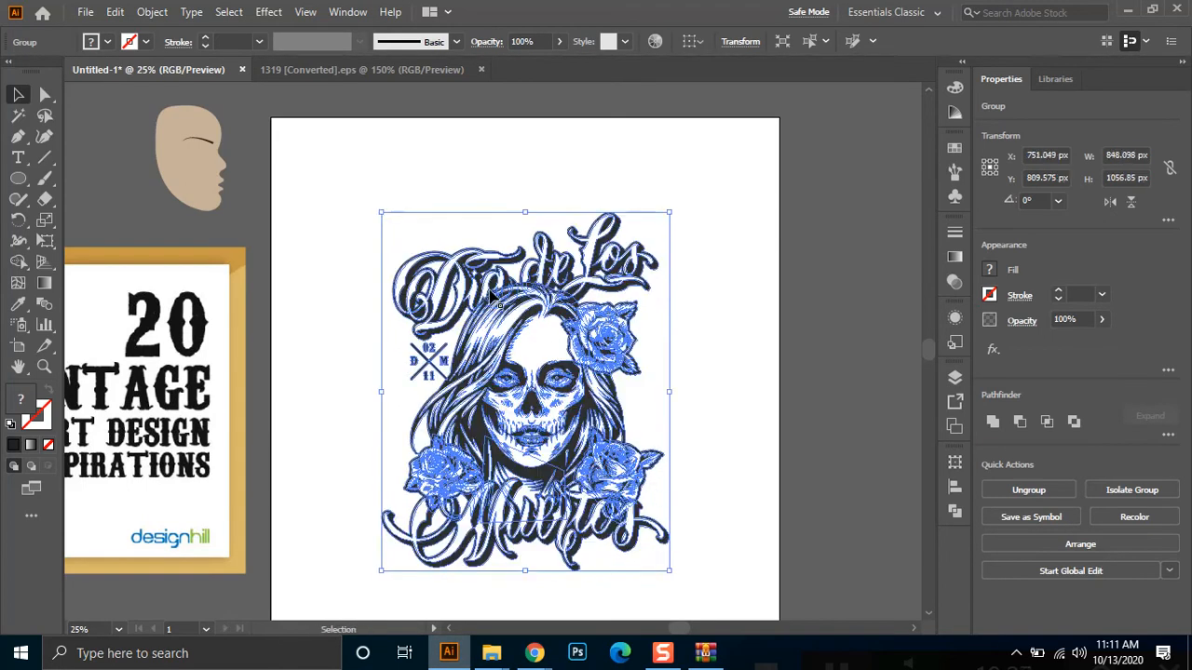
drag(618, 382, 585, 350)
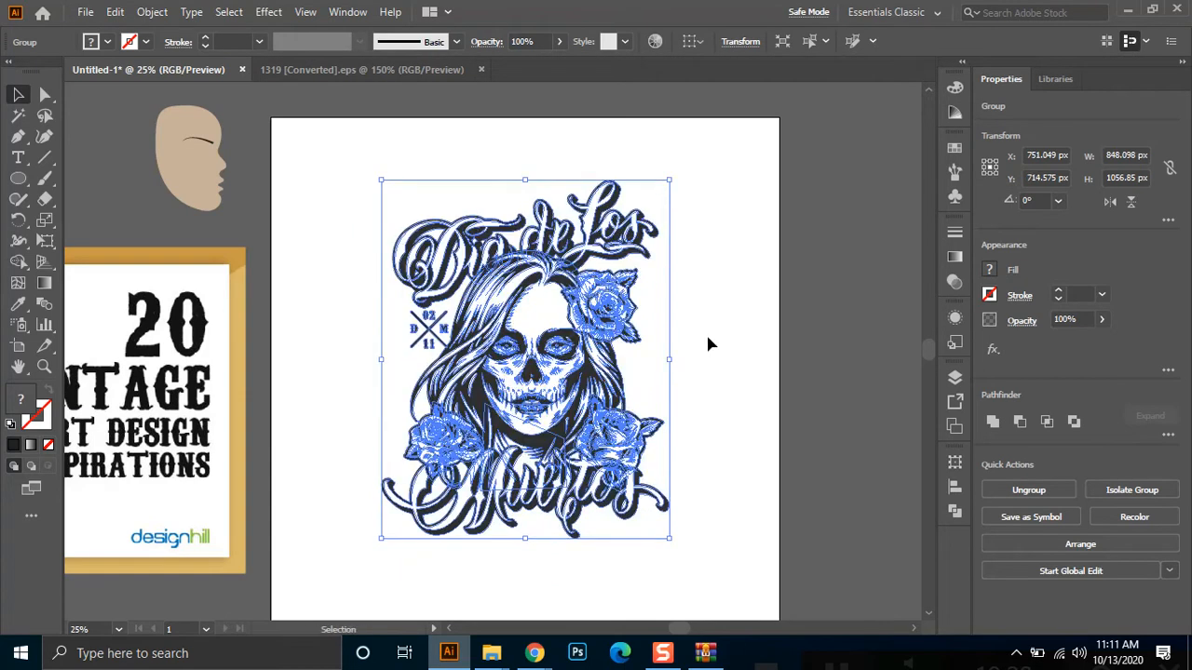
click(734, 373)
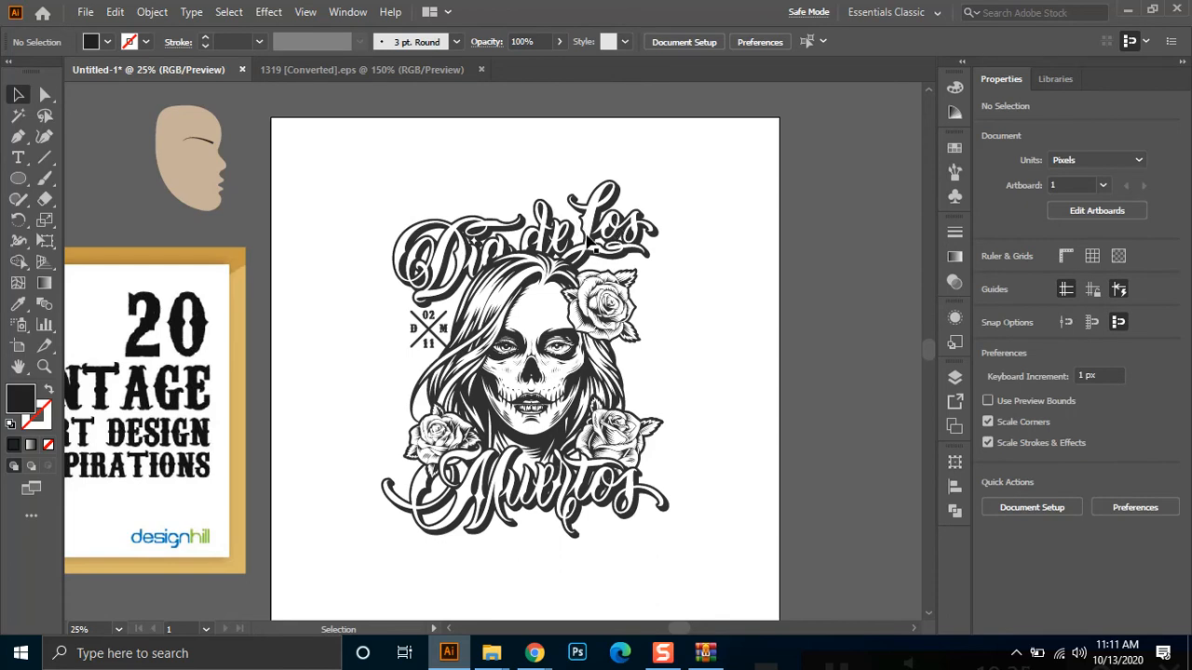
Enter isolation mode on the pasted Dia de Los Muertos artwork group
click(630, 507)
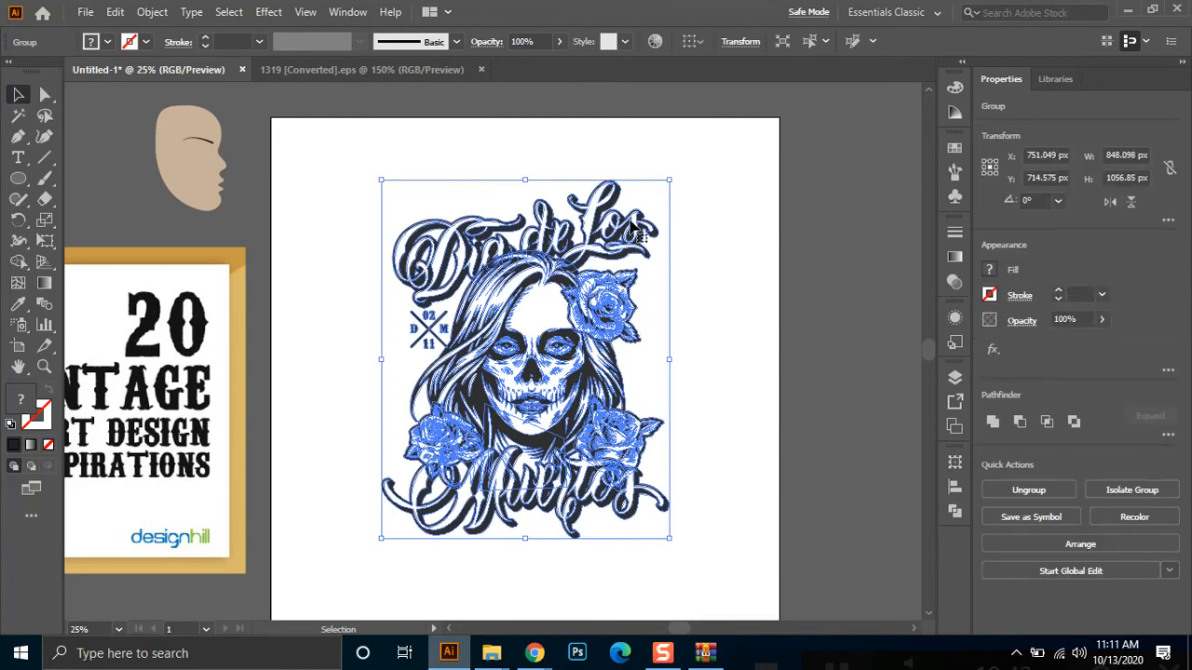
double_click(583, 273)
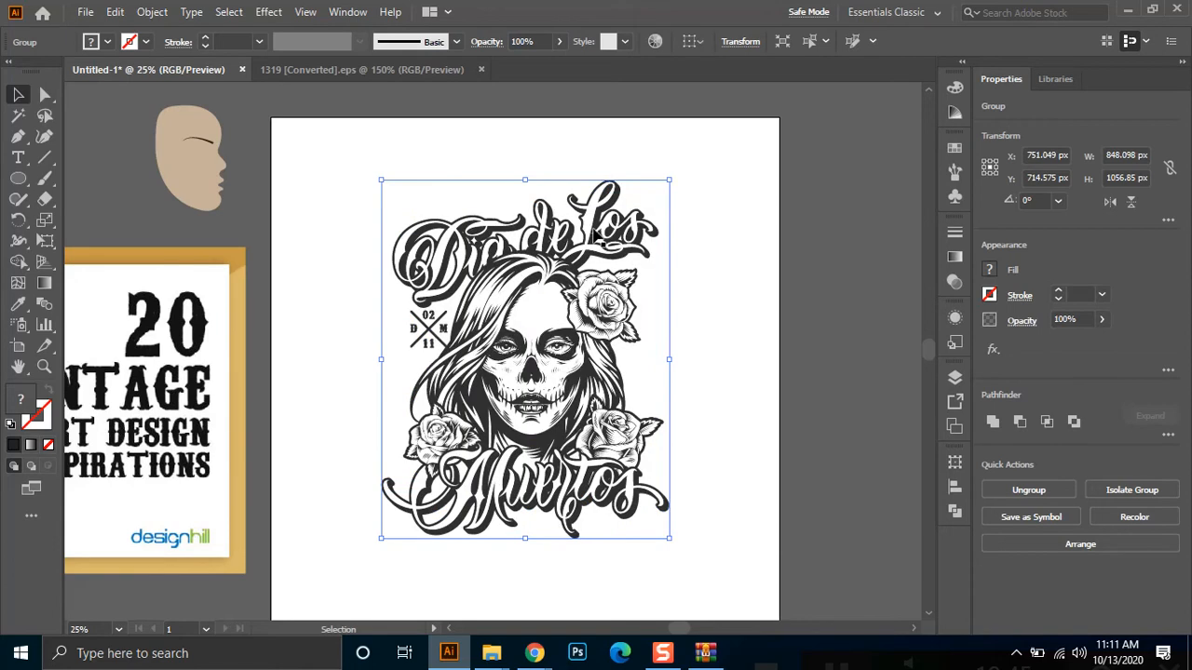
click(130, 142)
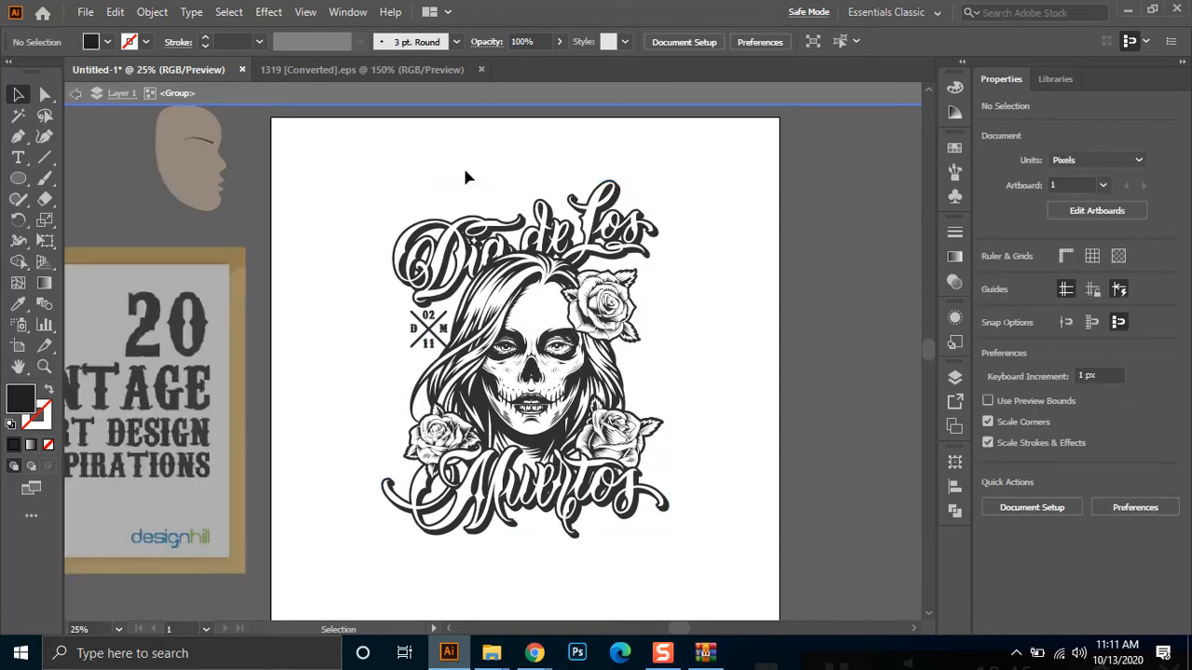
Try moving the Muertos lettering below the portrait, and undo the move
click(537, 235)
click(592, 503)
drag(579, 488, 570, 547)
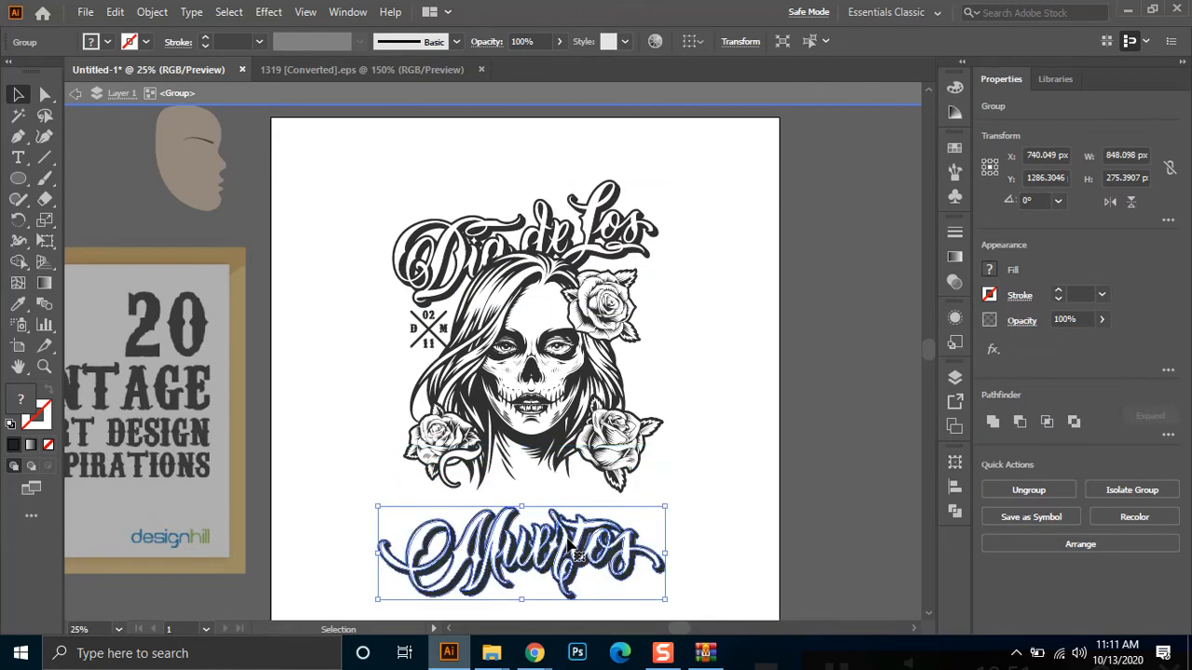
key(ctrl+z)
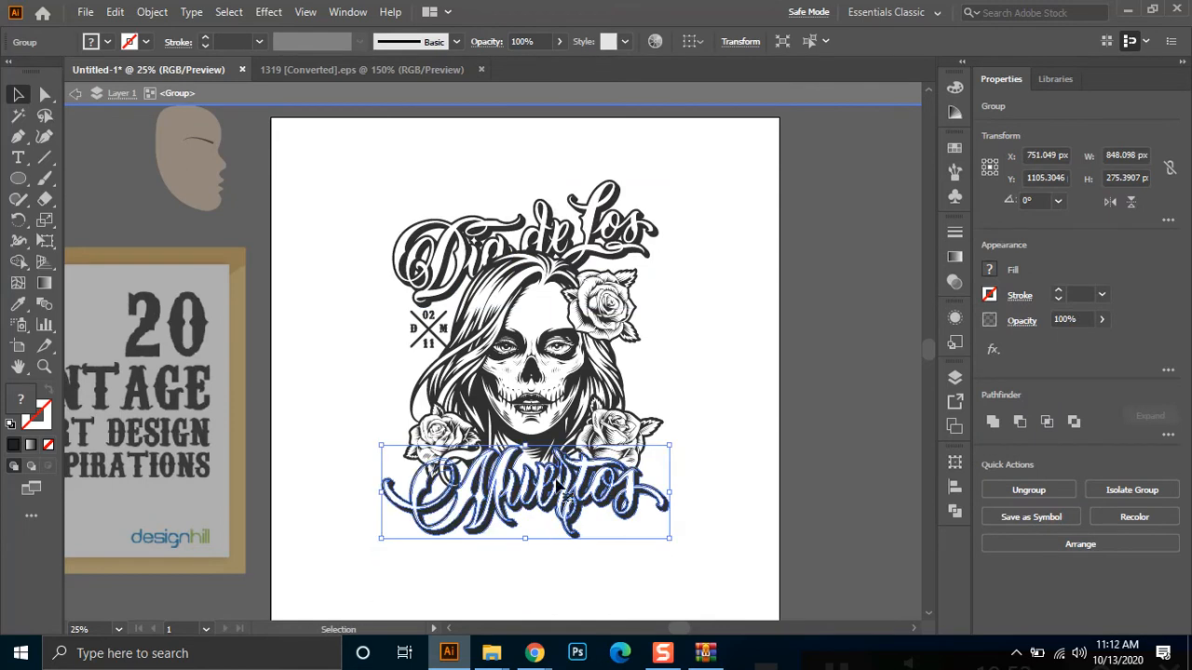
Delete the Muertos lettering together with its leftover swash and the Dia de Los lettering
shift+click(456, 447)
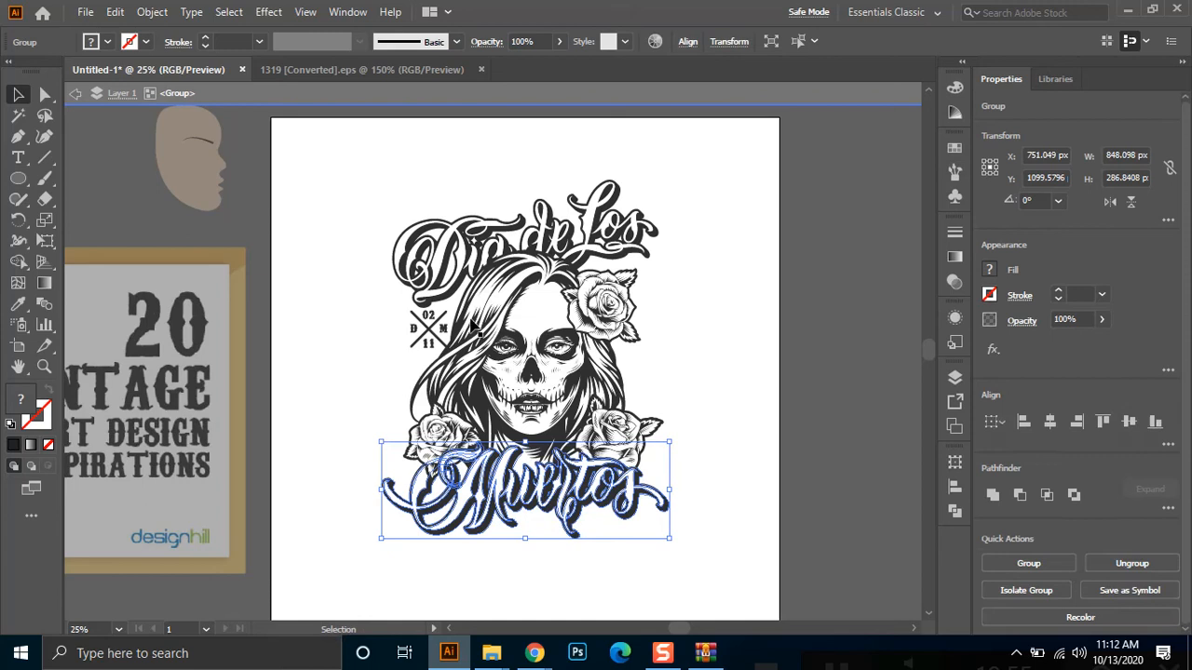
shift+click(452, 264)
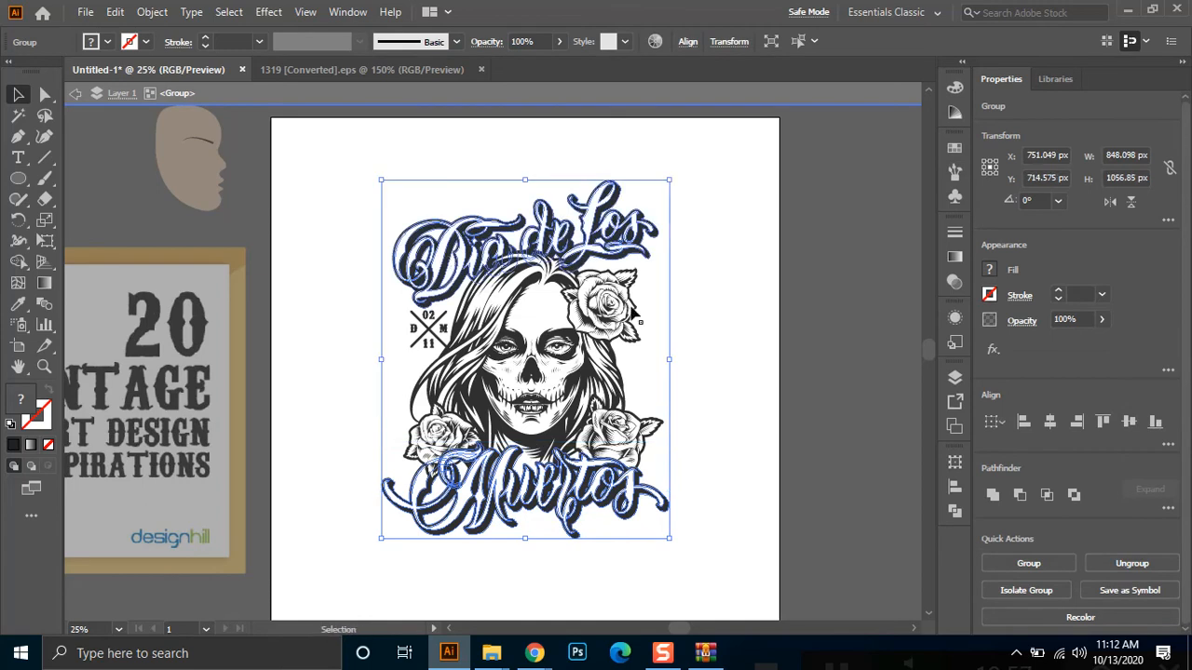
key(Delete)
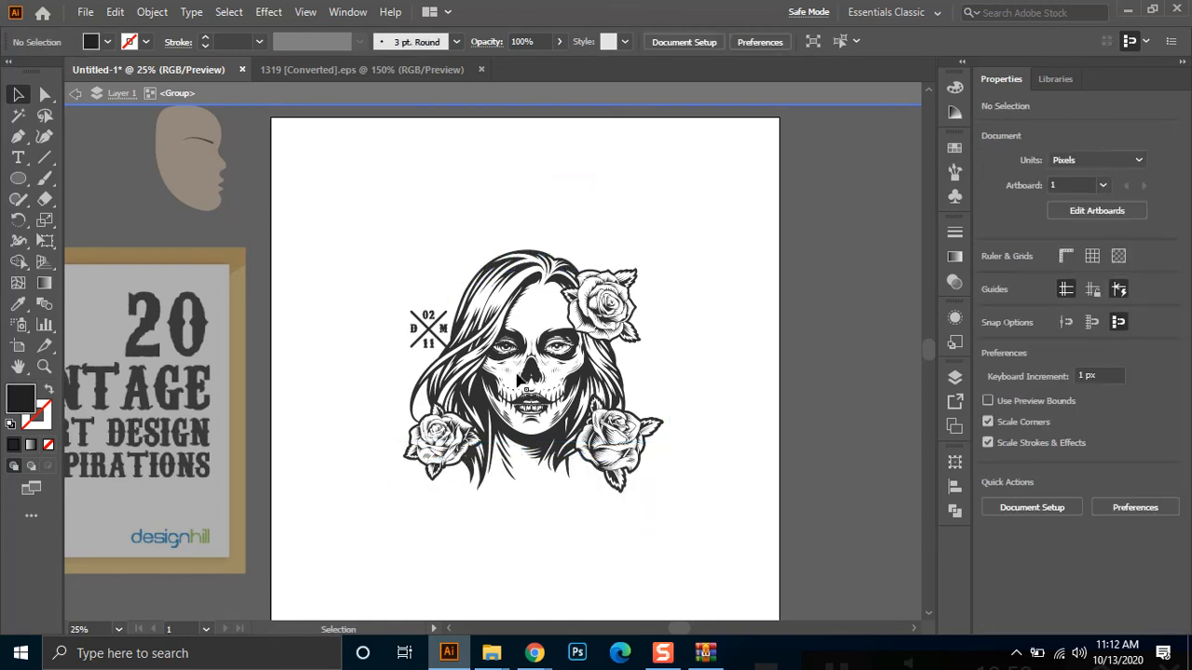
Delete the crossed 02 D M 11 emblem beside the hair and exit isolation mode
drag(430, 346, 455, 363)
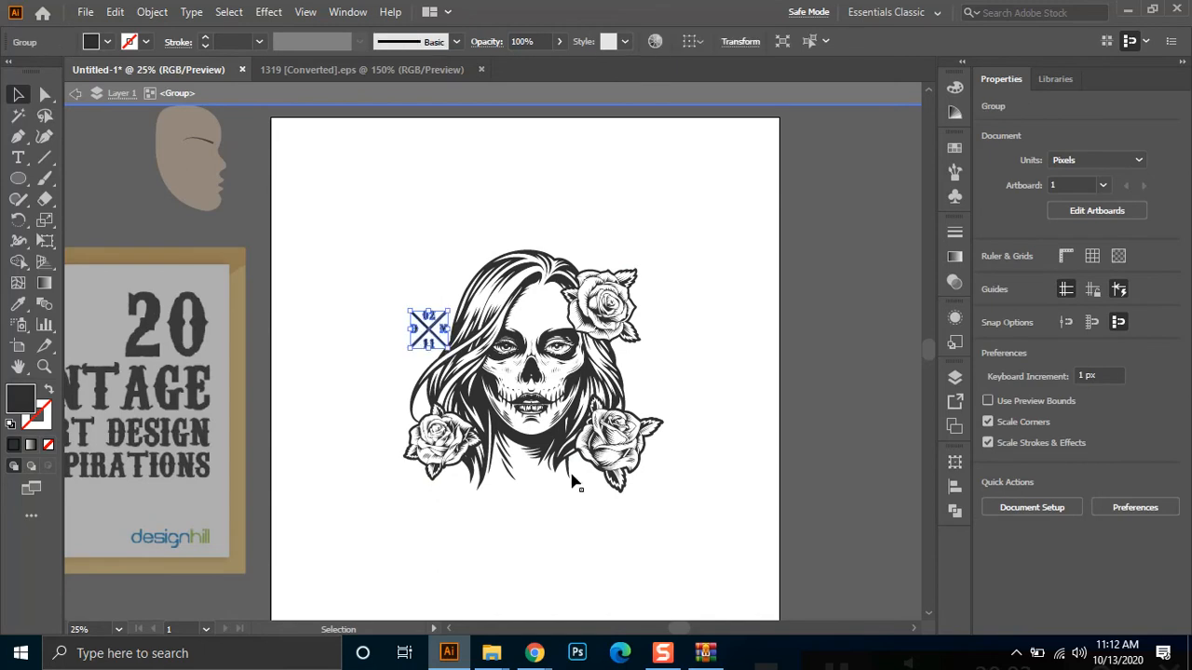
key(Delete)
drag(682, 262, 399, 512)
click(483, 536)
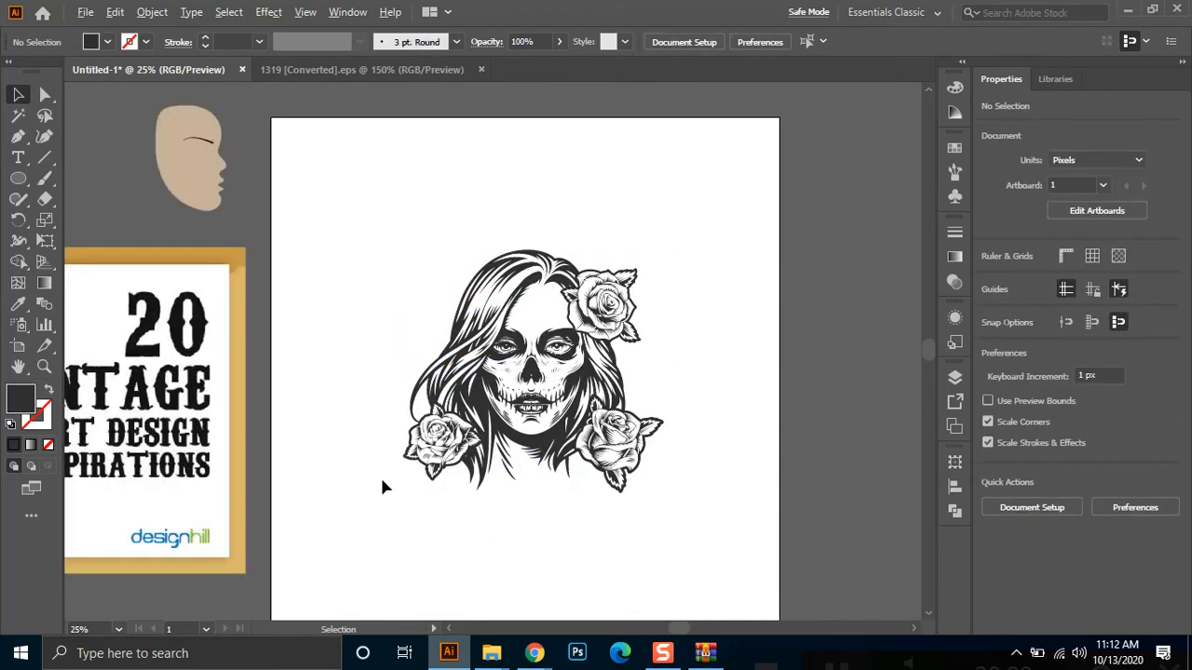
scroll(382, 486, down, 1)
scroll(429, 500, up, 1)
drag(373, 214, 649, 512)
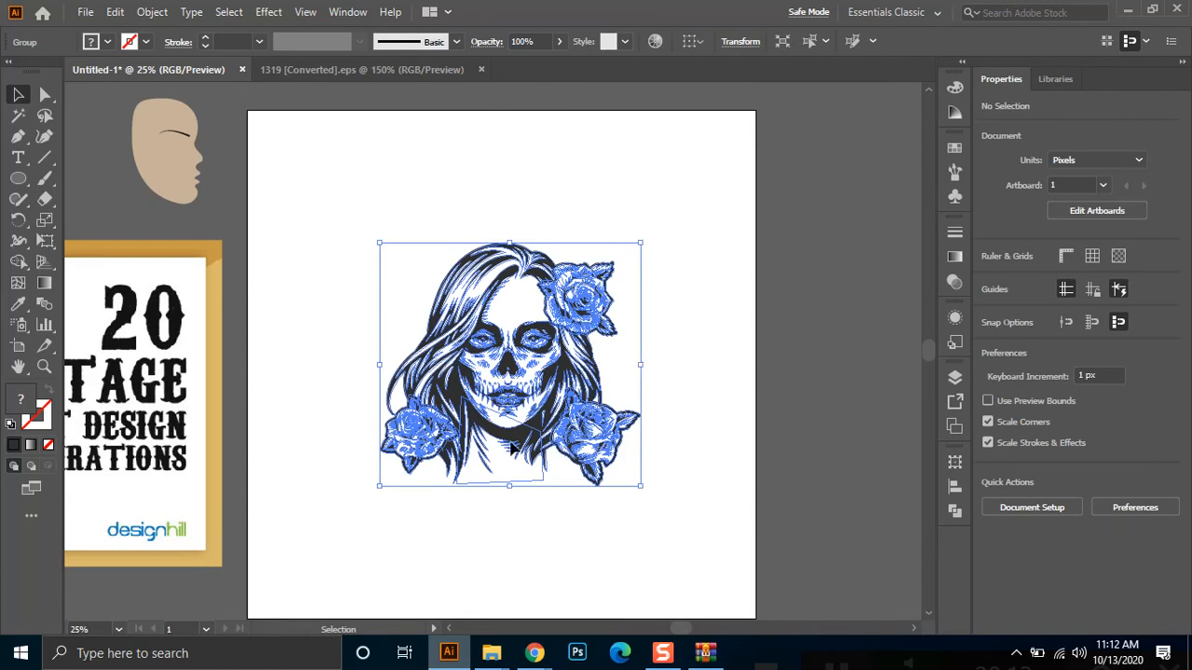
scroll(498, 400, up, 1)
scroll(496, 382, down, 1)
scroll(706, 368, down, 1)
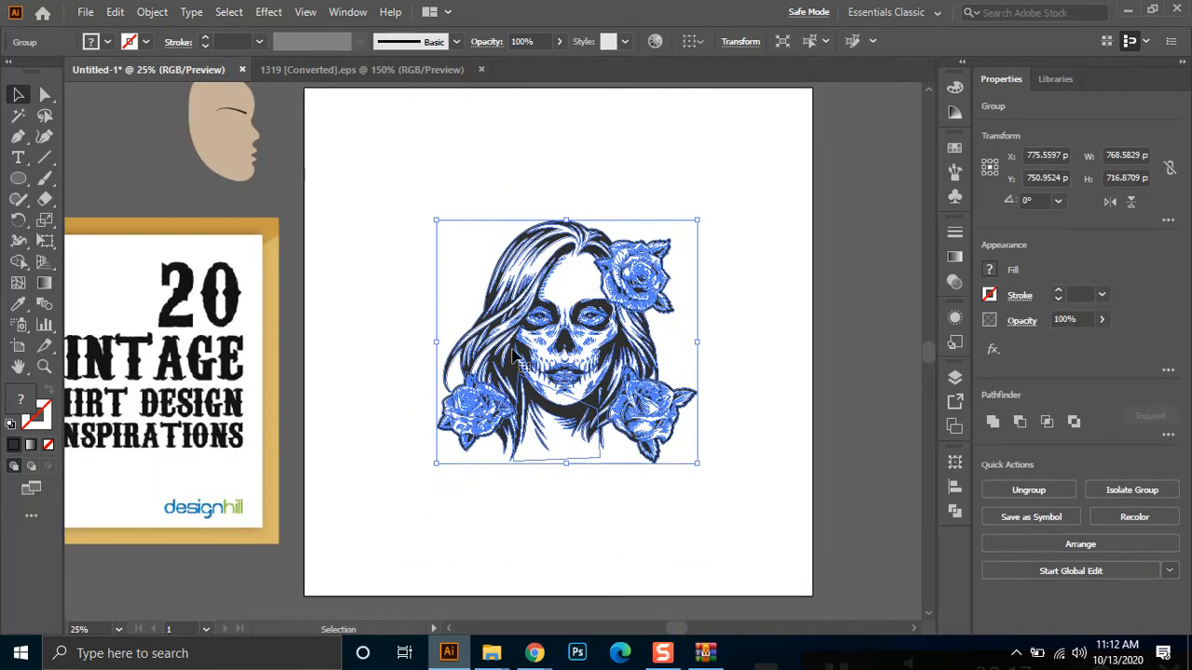
click(759, 358)
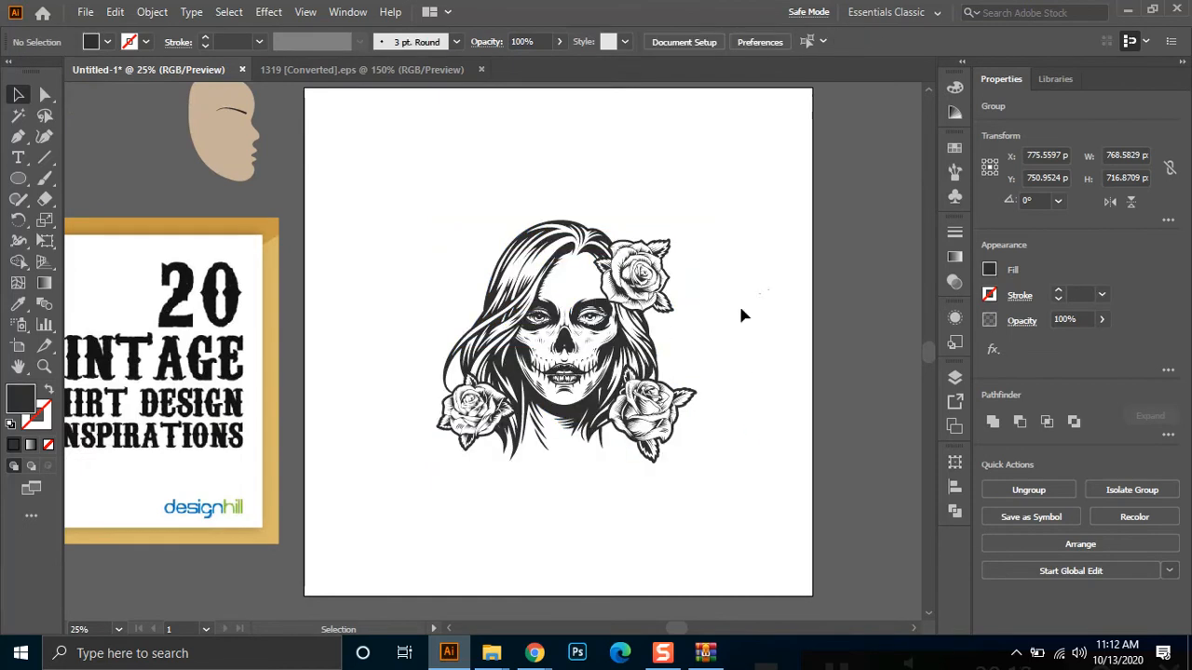
Add the text BEAUTY, enlarge it to about 522 px wide, and place it above the skull-faced portrait
scroll(428, 321, down, 1)
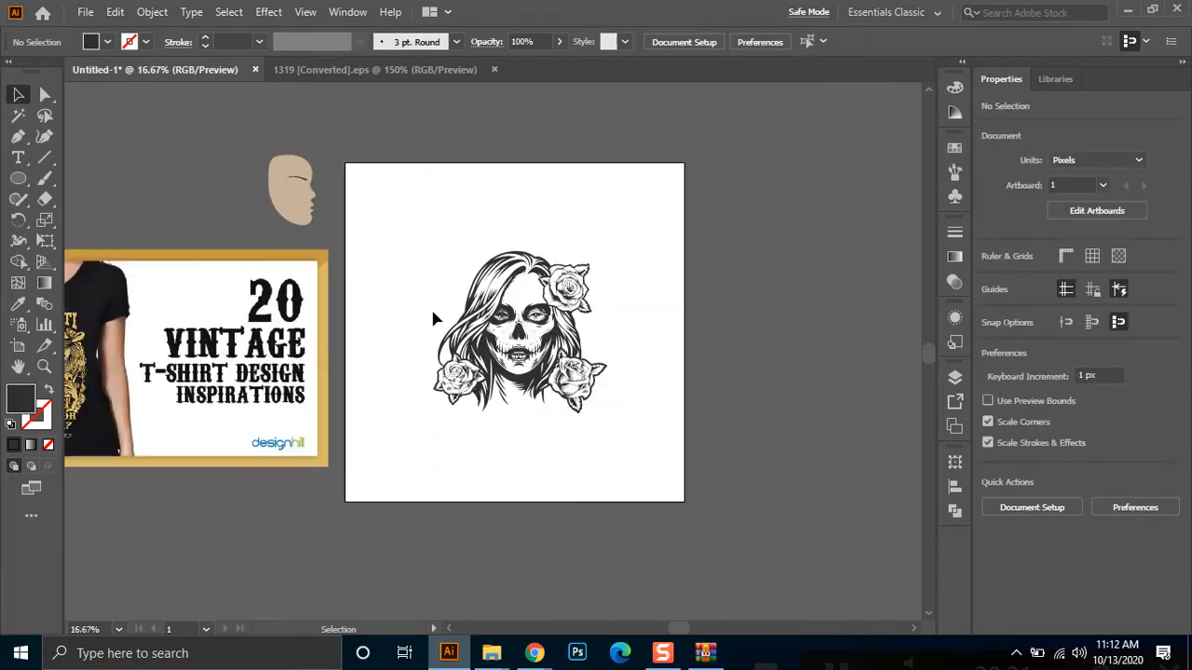
drag(398, 305, 475, 324)
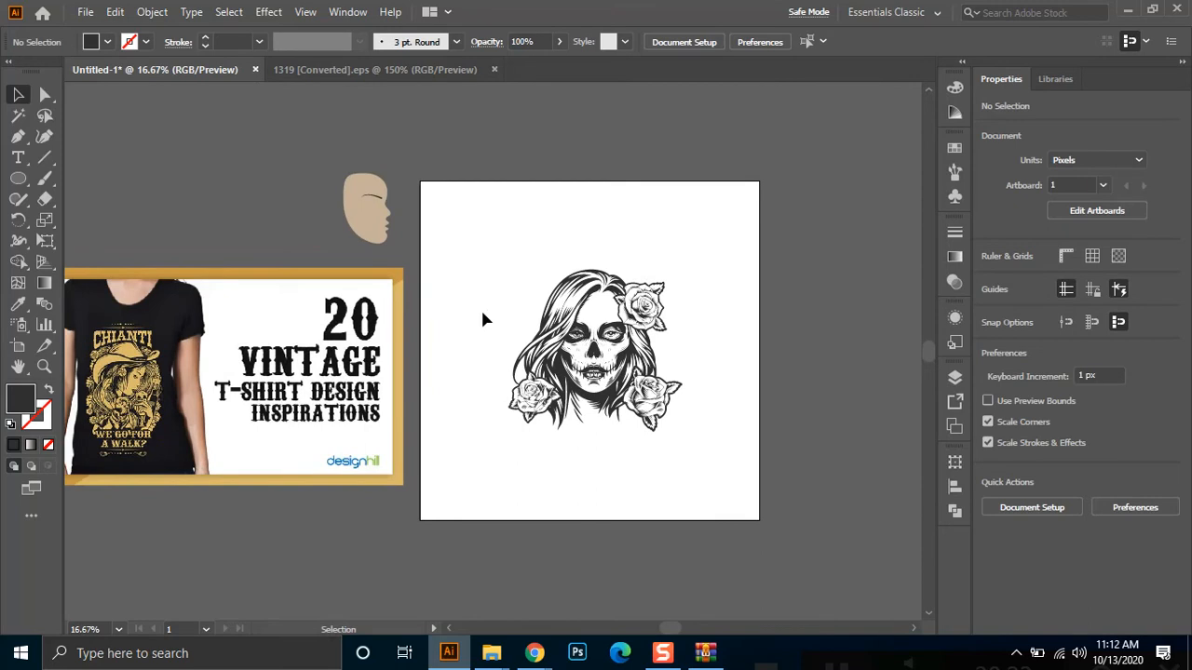
click(21, 158)
click(540, 244)
key(t)
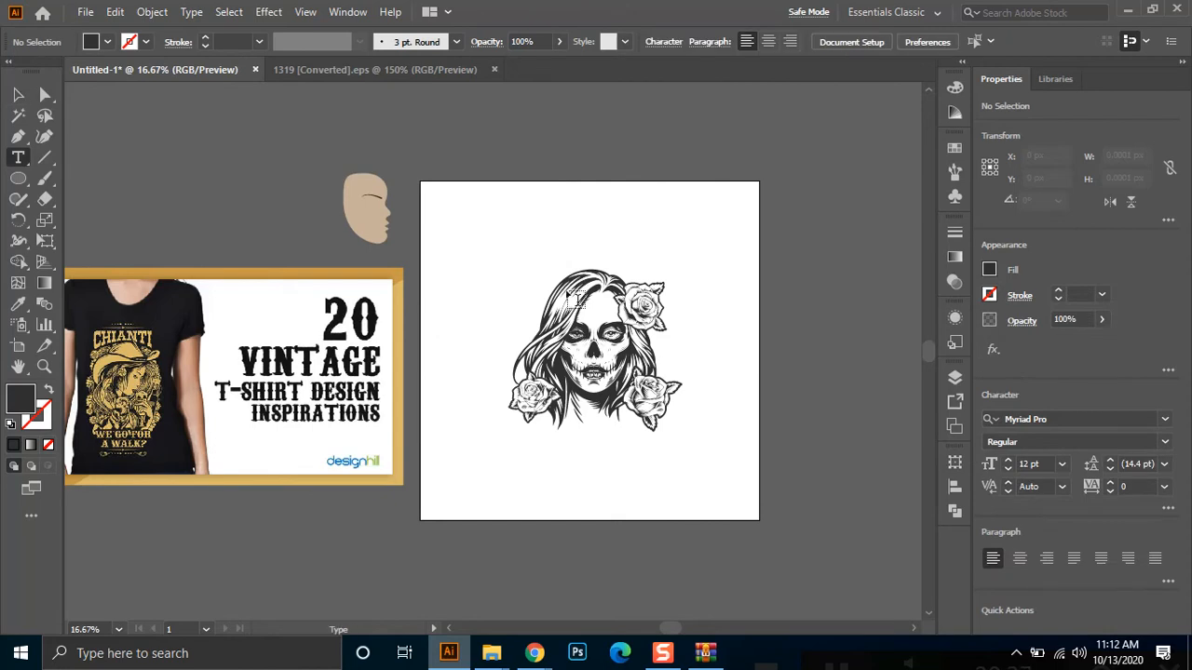
click(540, 257)
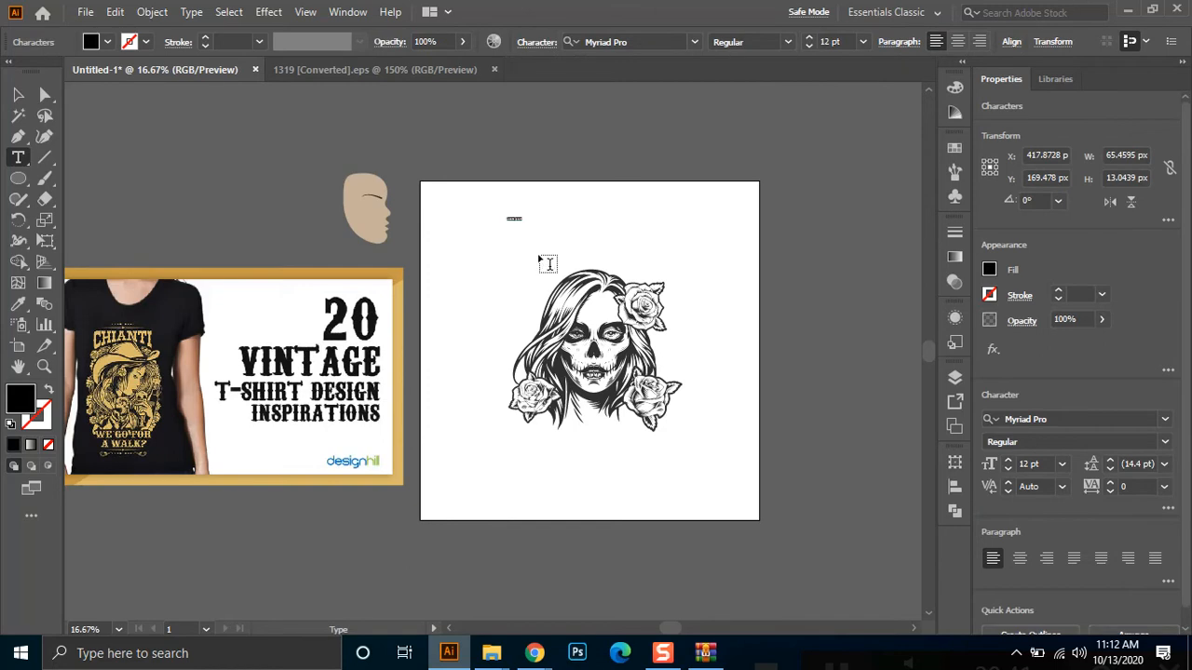
text(20)
click(19, 93)
drag(470, 213, 588, 240)
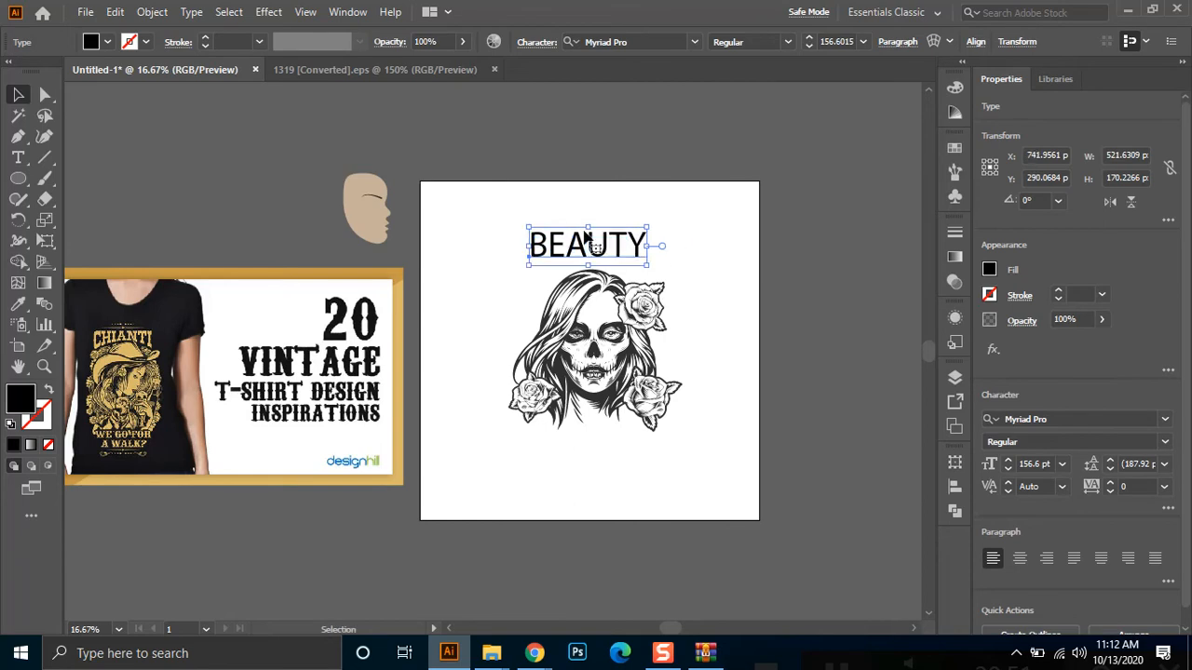
Browse the font previews for the BEAUTY text to look for a suitable typeface
click(698, 41)
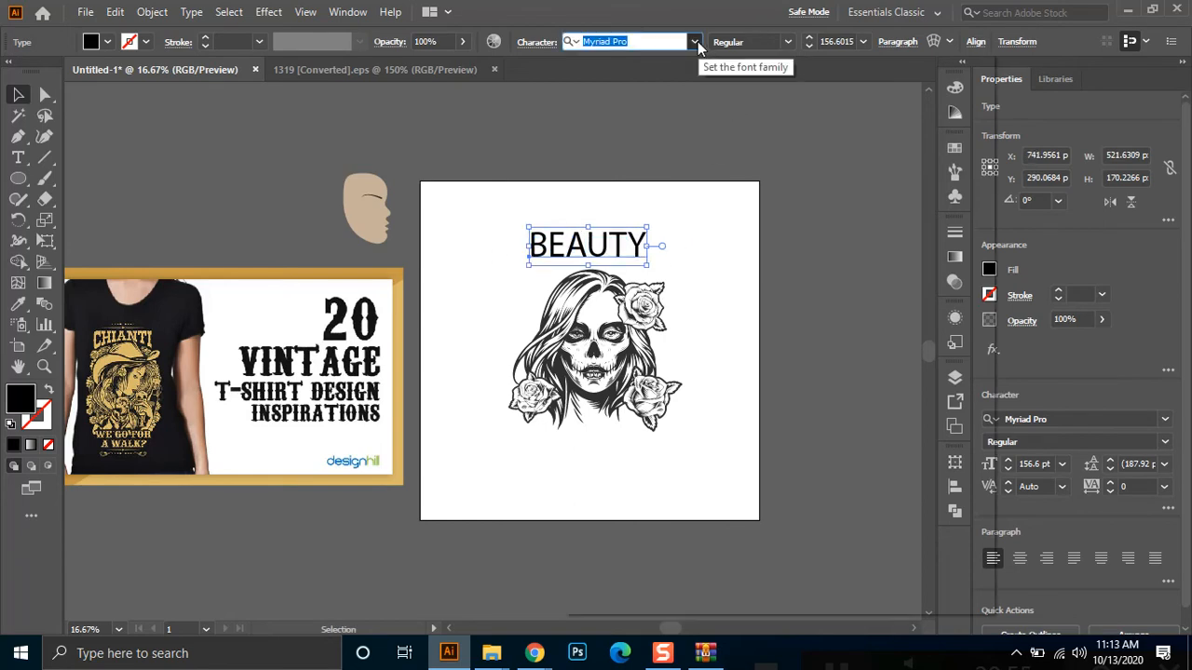
click(696, 41)
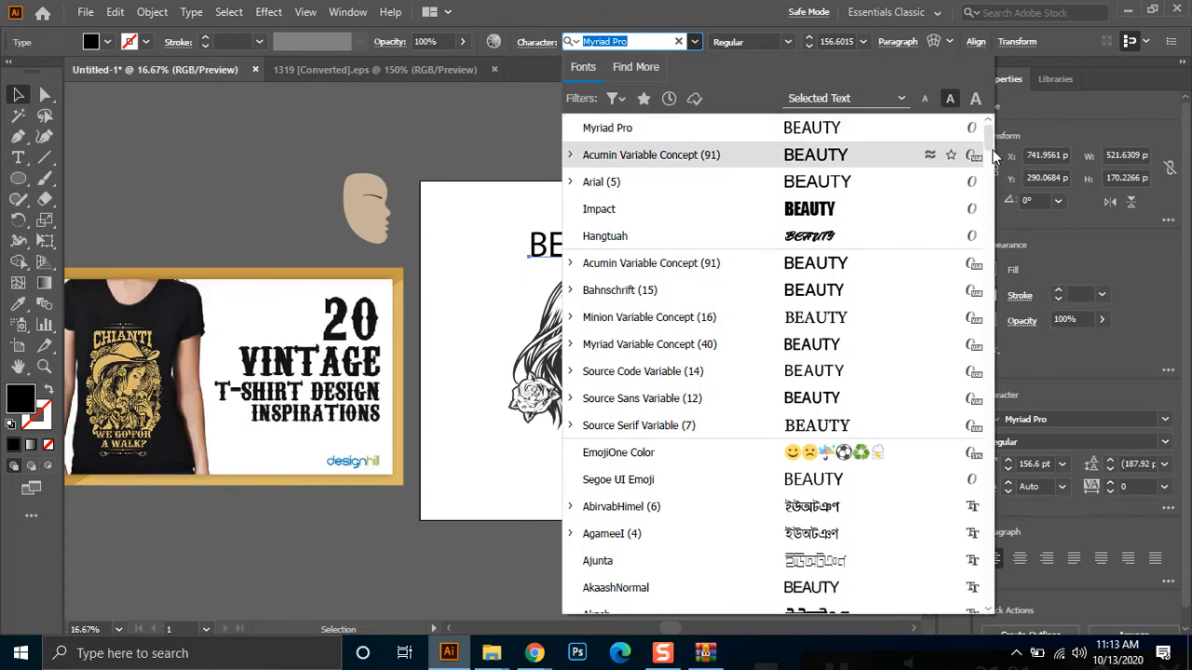
drag(990, 152, 990, 218)
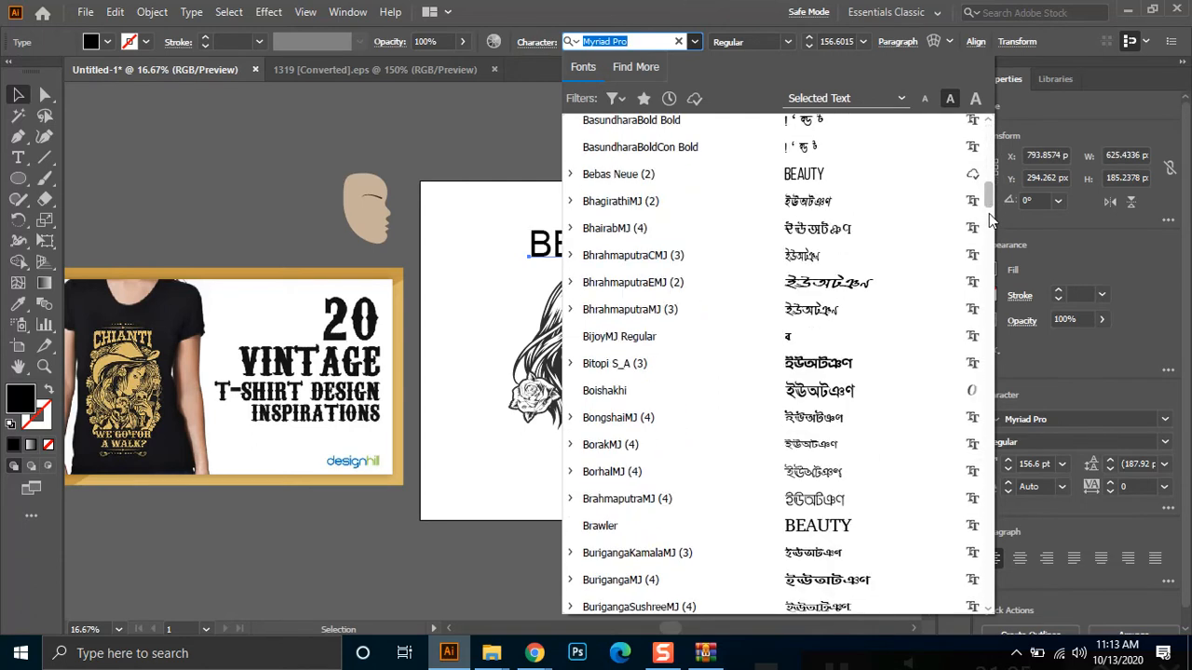
scroll(990, 245, down, 2)
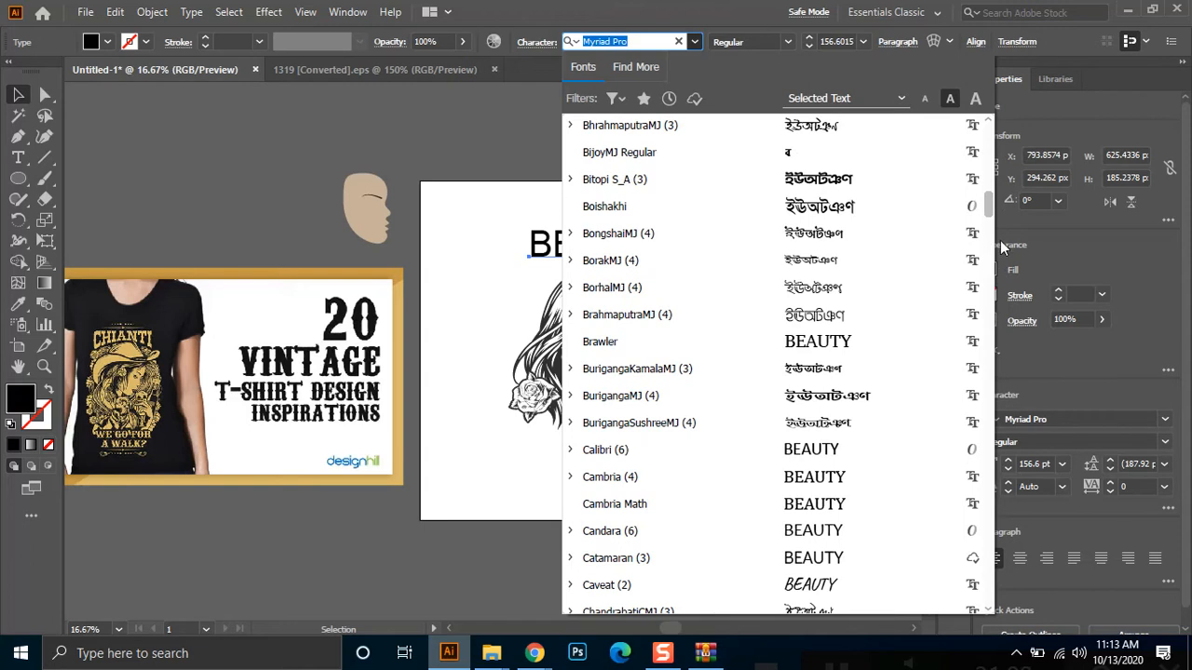
scroll(993, 214, down, 5)
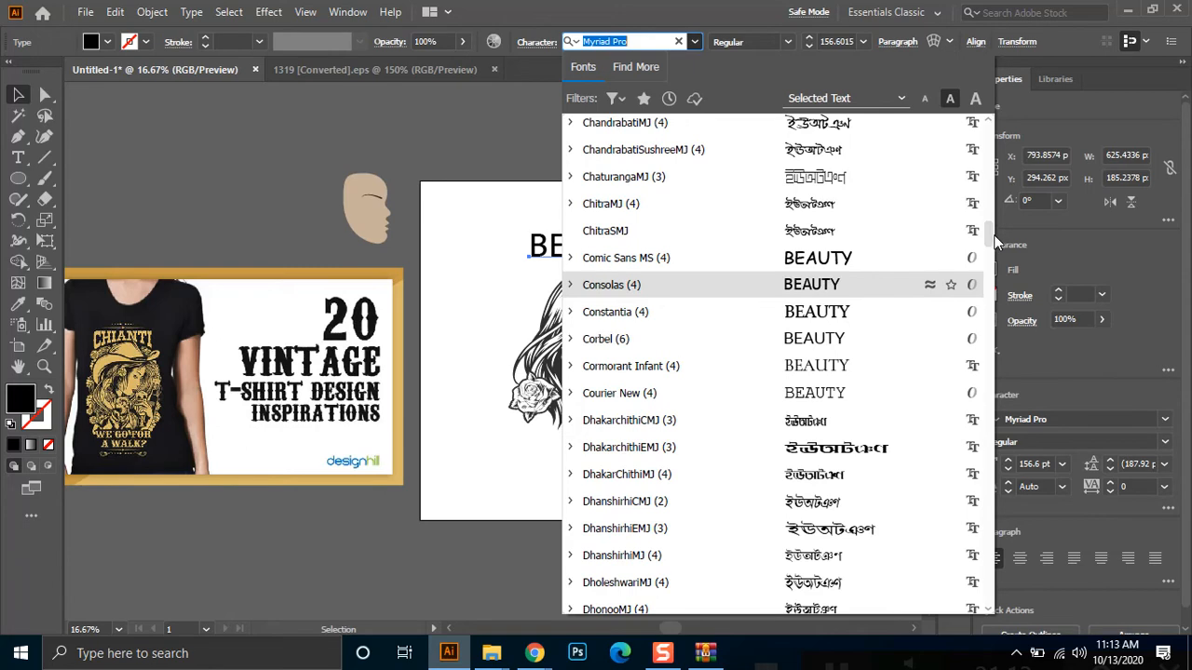
scroll(995, 288, up, 5)
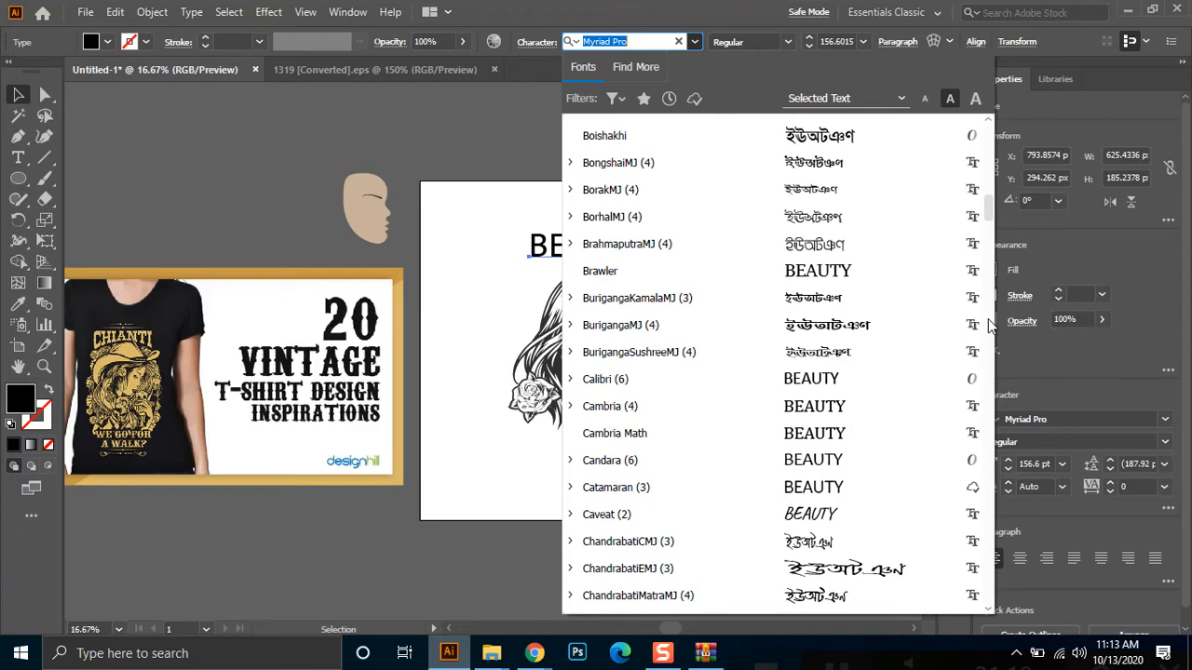
scroll(954, 347, down, 3)
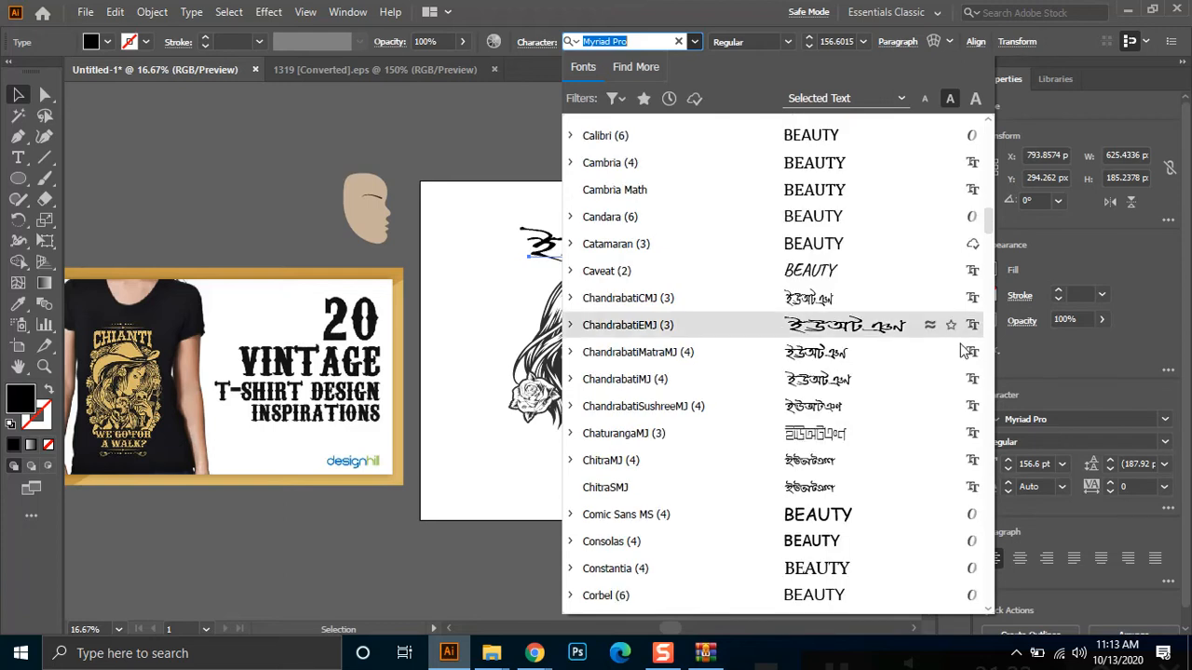
scroll(959, 396, down, 6)
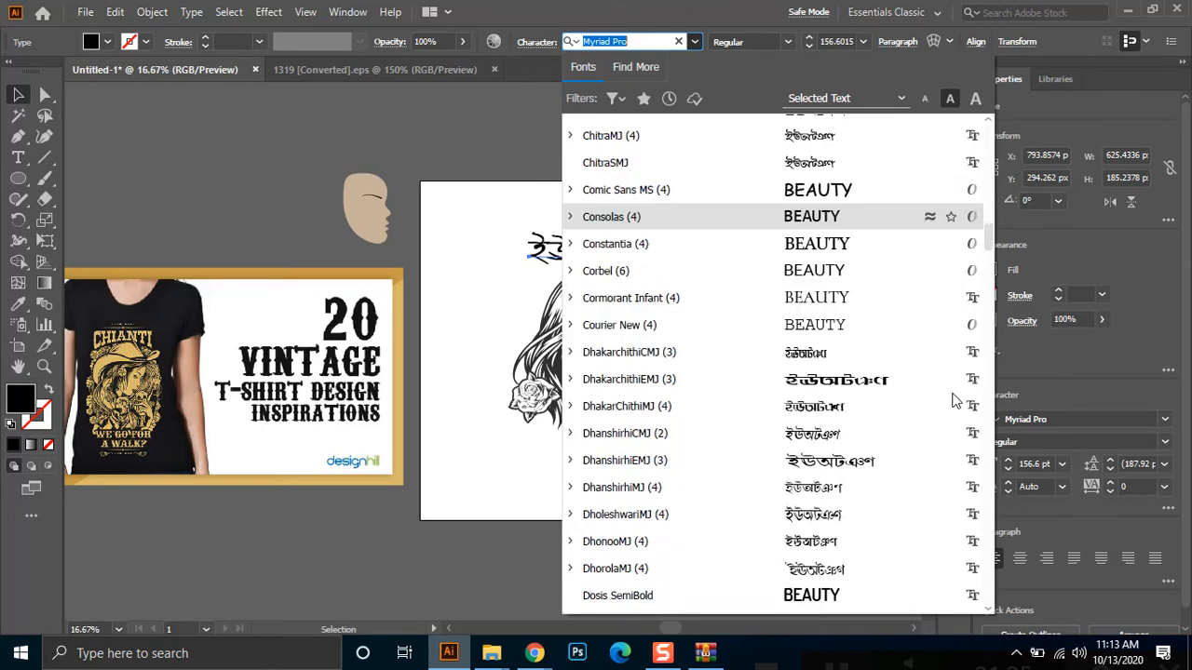
scroll(954, 402, down, 13)
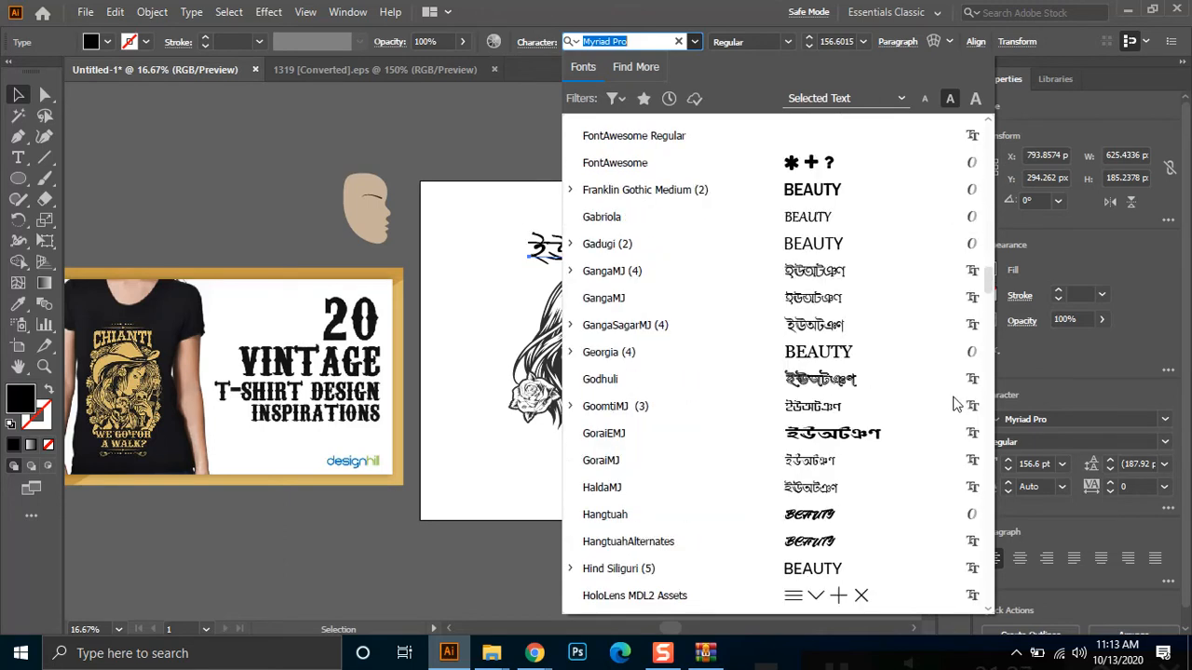
scroll(957, 406, down, 9)
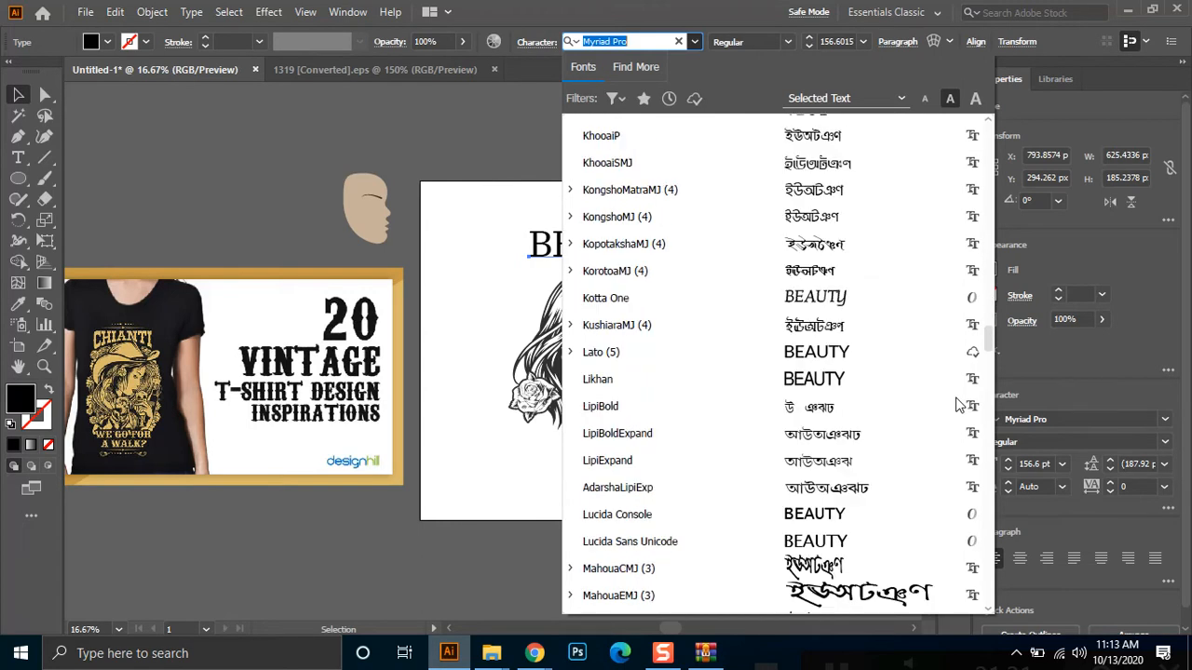
scroll(959, 405, down, 4)
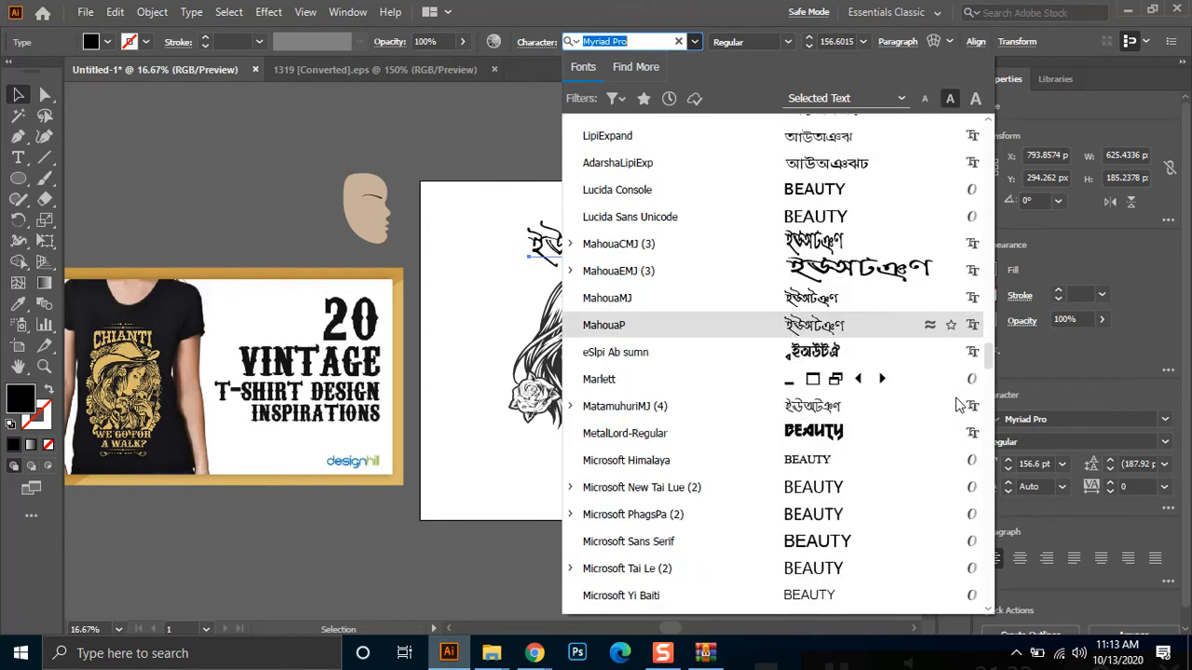
scroll(959, 405, down, 6)
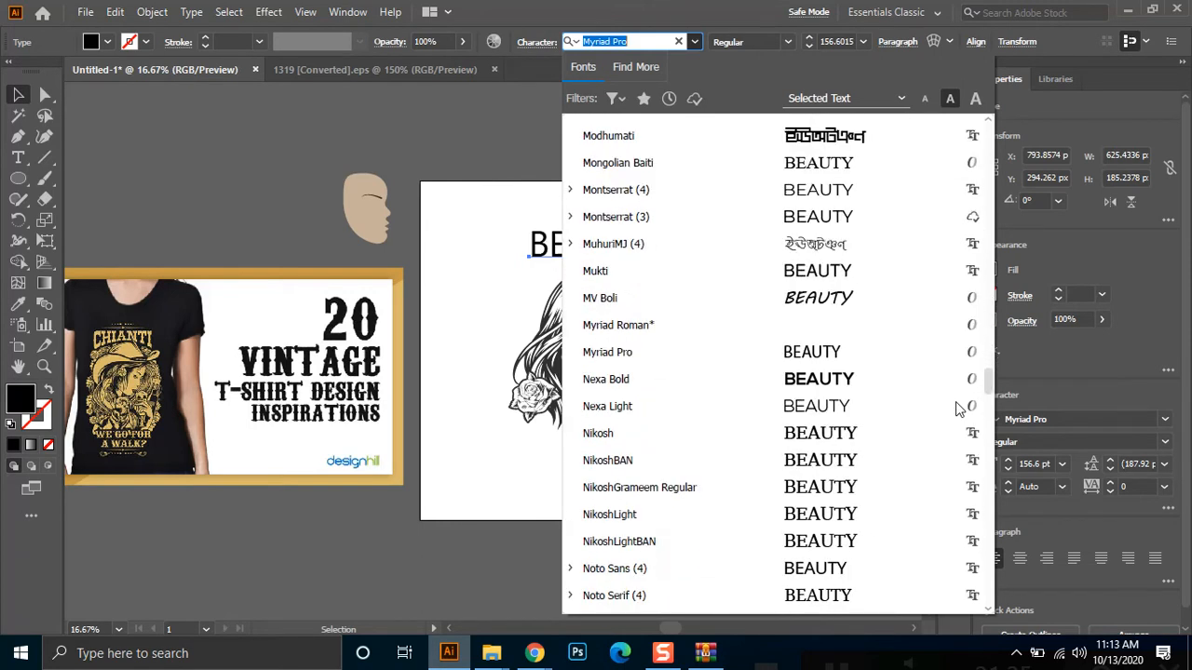
scroll(959, 410, down, 7)
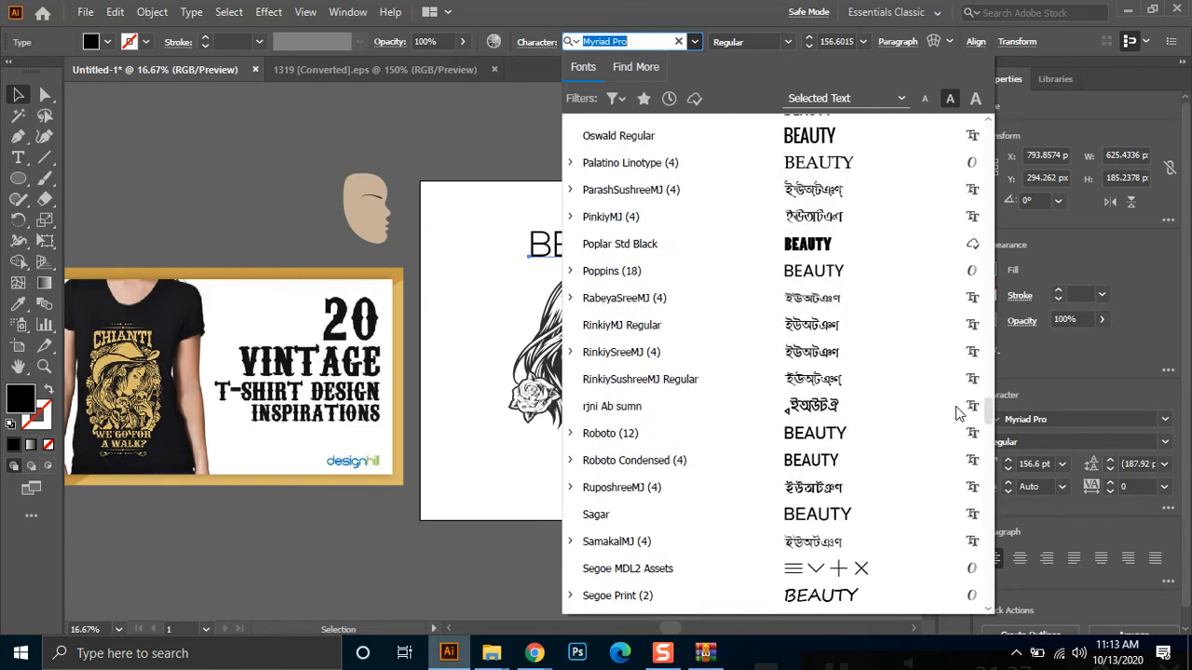
scroll(959, 414, down, 4)
scroll(960, 417, down, 5)
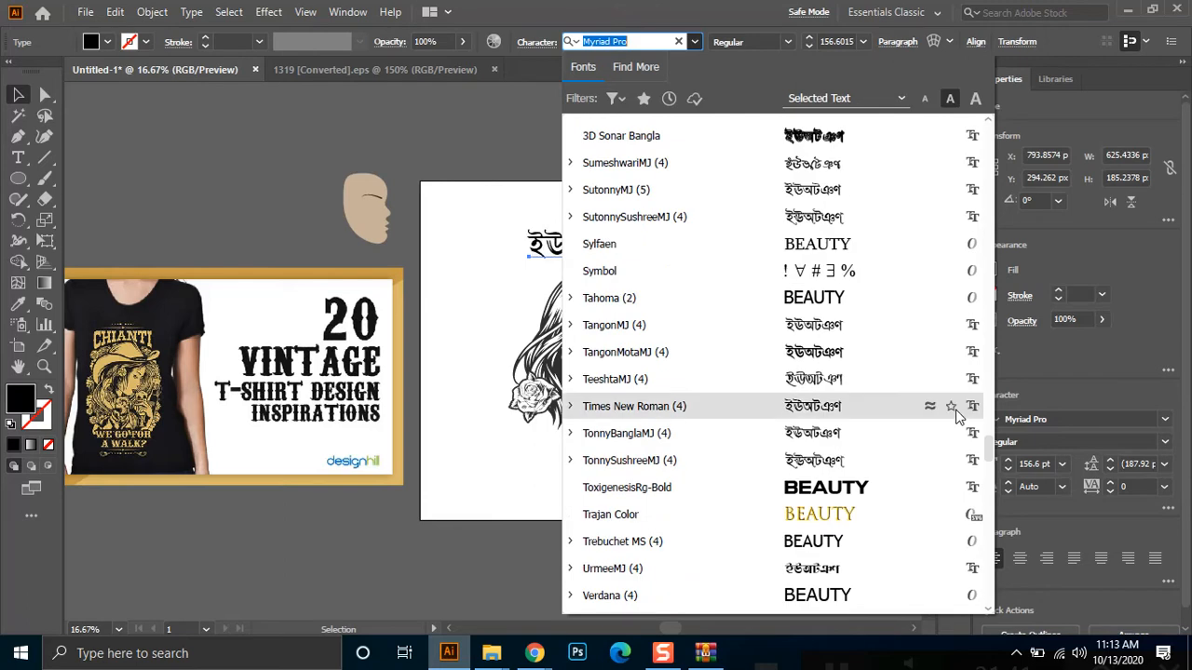
scroll(959, 417, down, 4)
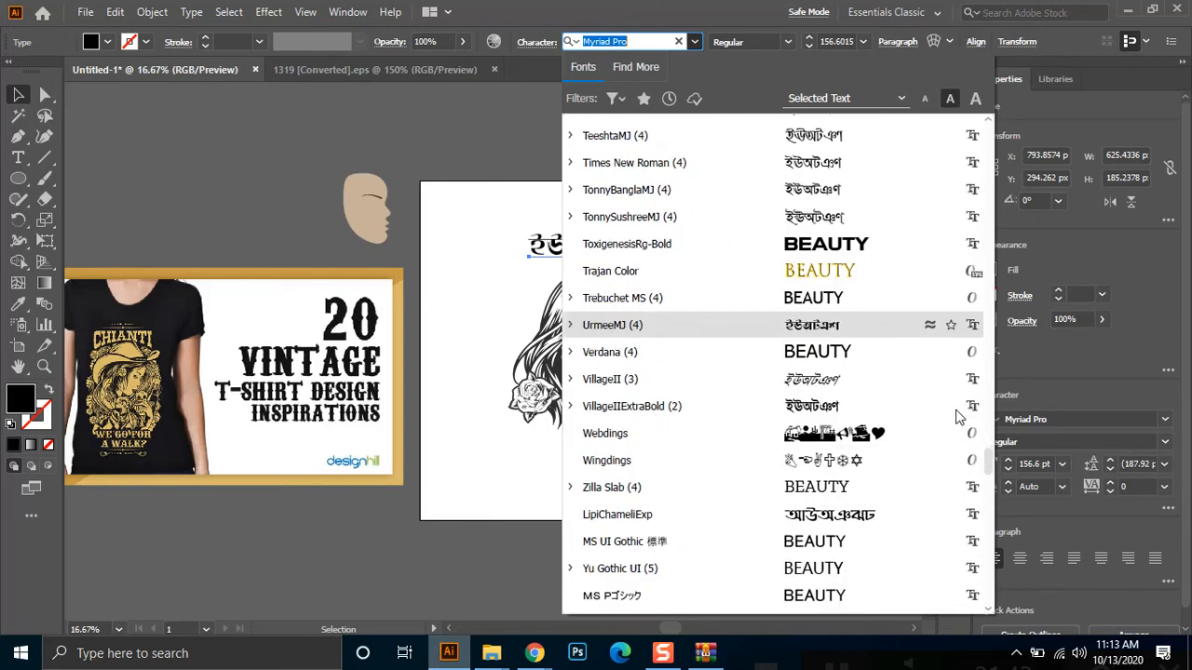
scroll(959, 417, down, 3)
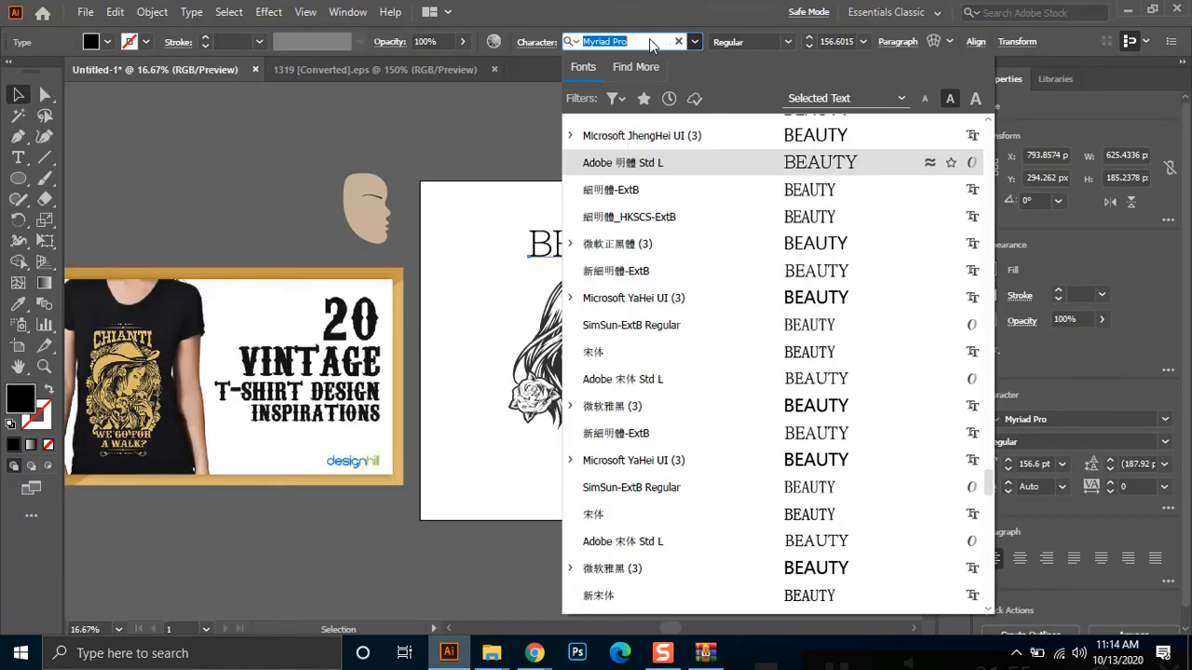
Search the available fonts for robo and for rock, and clear the search
text(r)
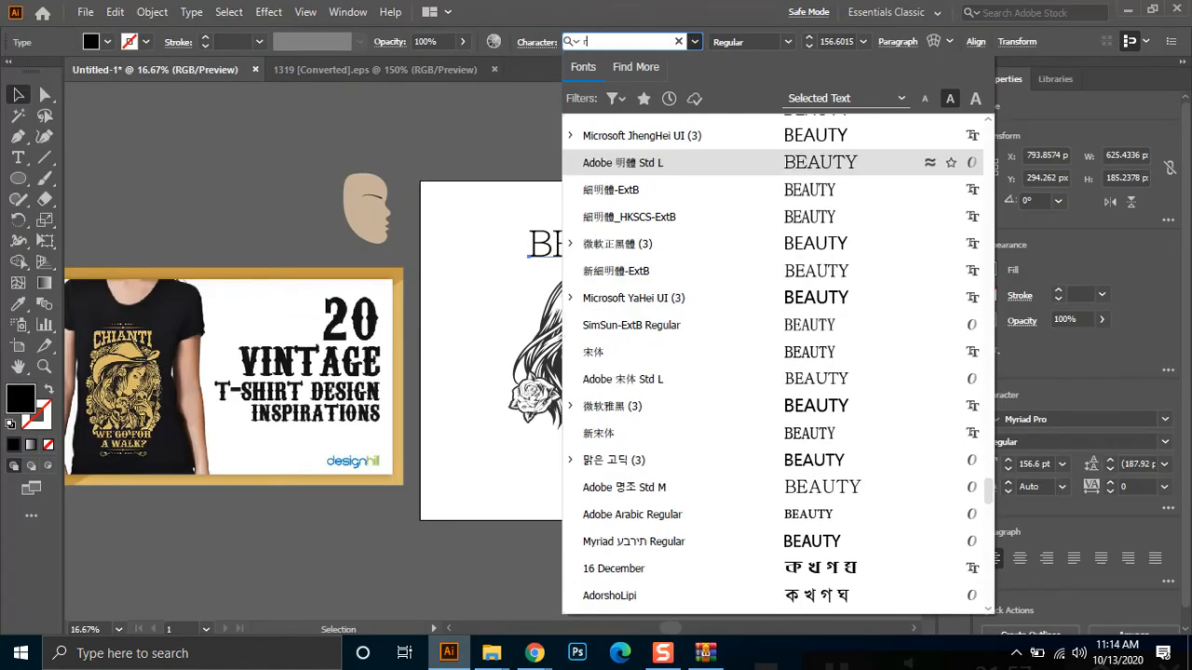
text(obo)
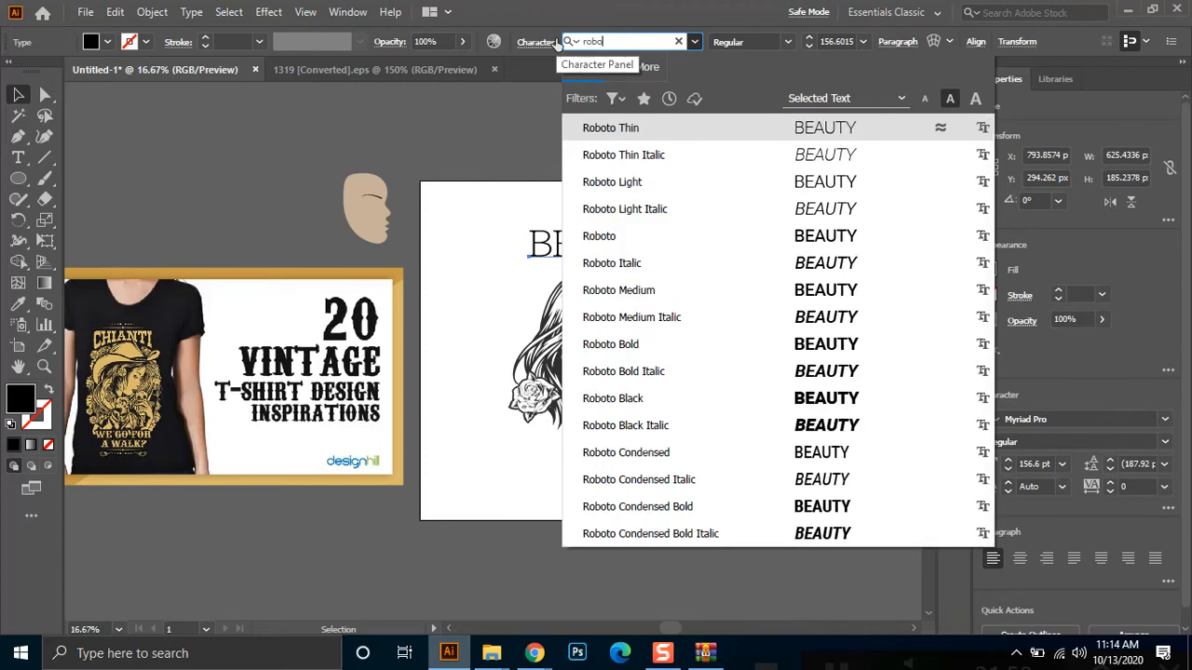
text(rock)
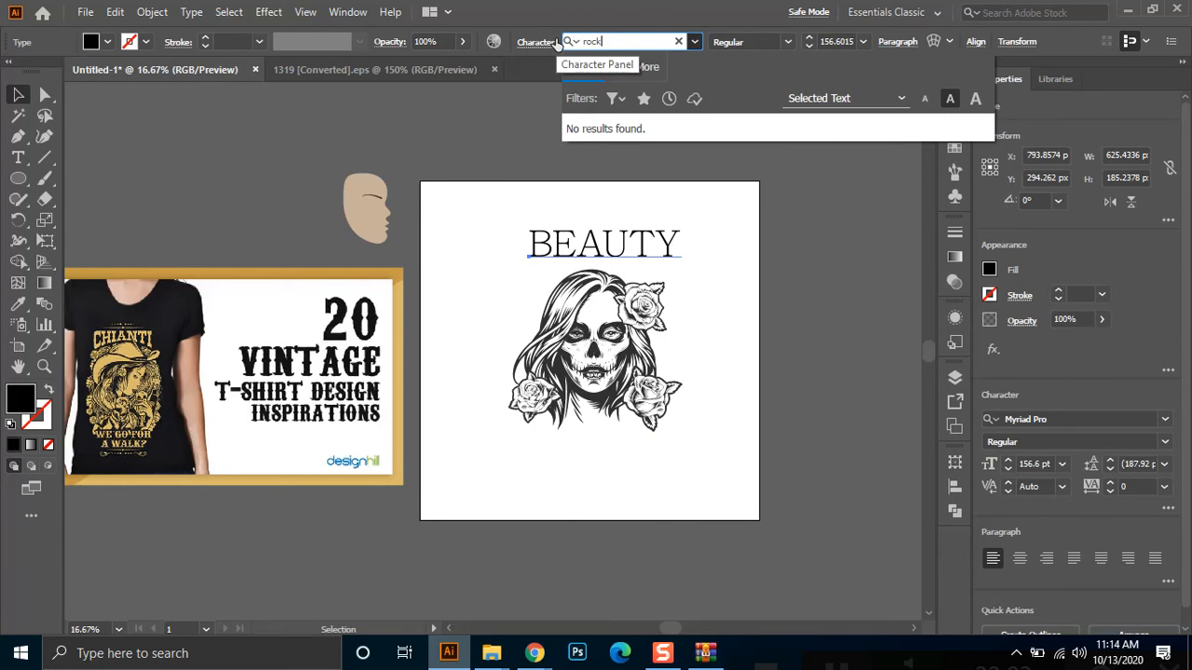
key(BackSpace)
key(BackSpace)
key(BackSpace)
key(BackSpace)
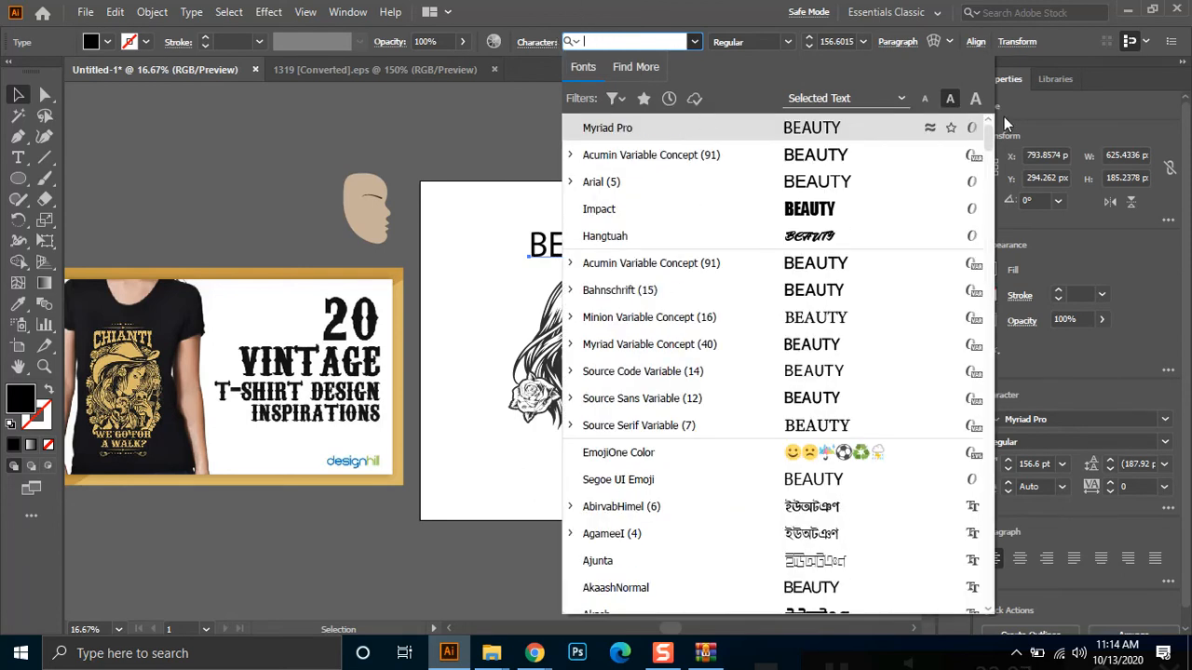
Try the Adobe 명조 Std M font on the BEAUTY text and check its available styles
scroll(993, 153, down, 1)
scroll(1004, 206, down, 15)
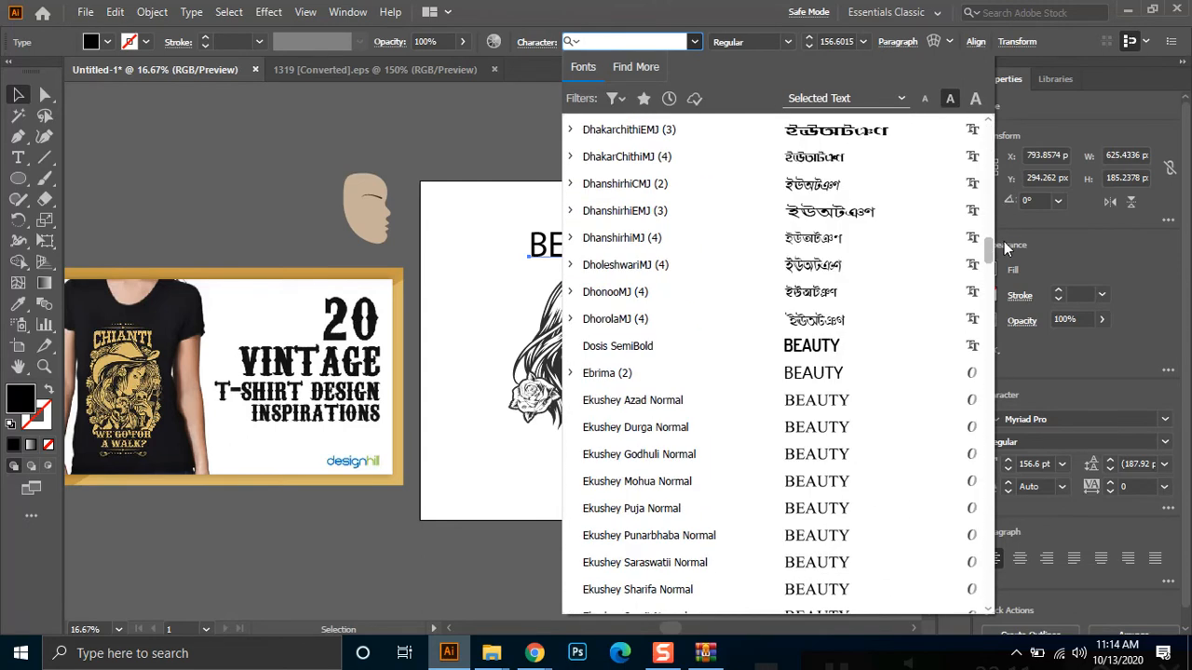
drag(1005, 247, 975, 491)
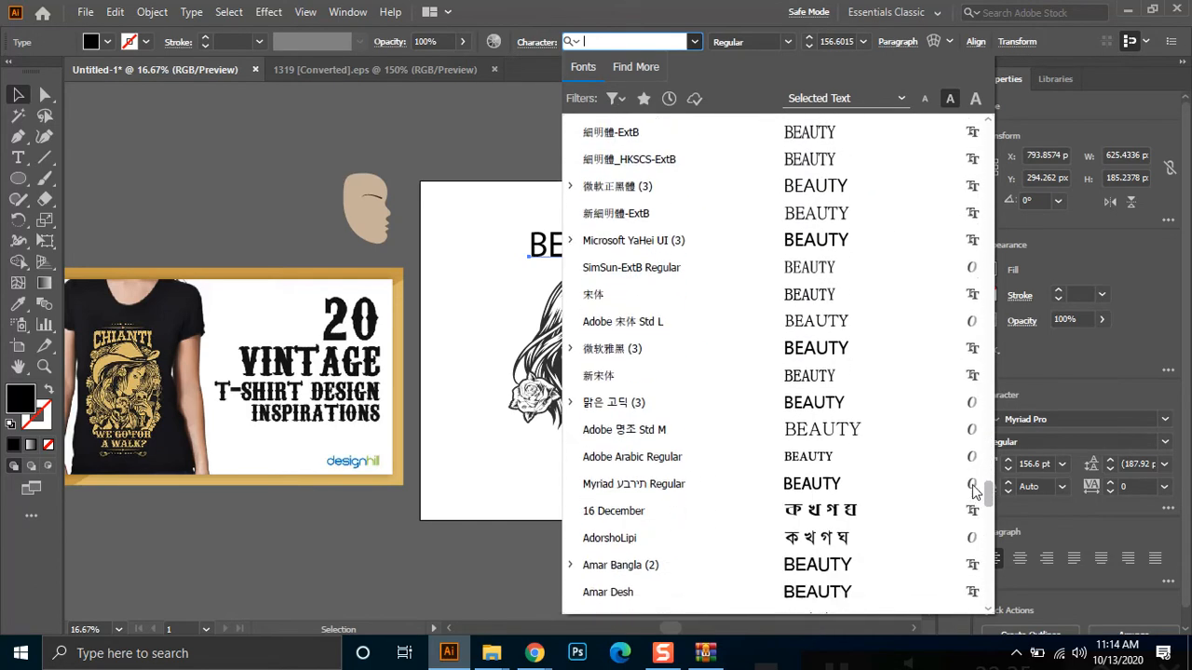
click(852, 433)
click(787, 40)
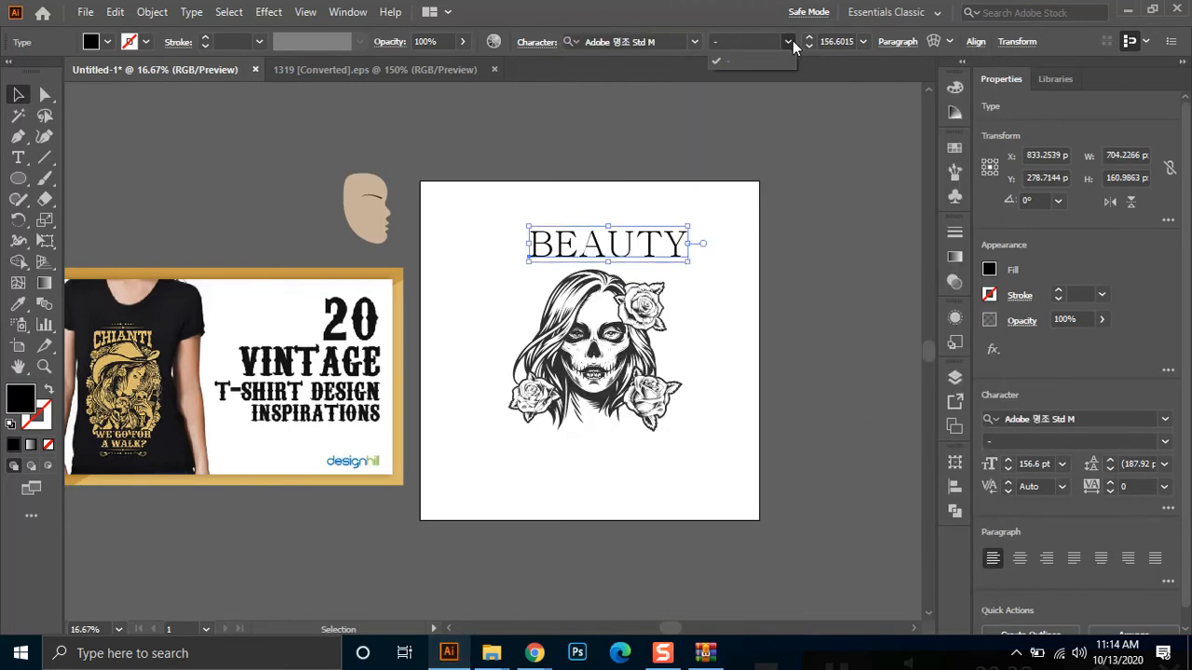
Set the BEAUTY text's font to Source Sans Pro Black
click(695, 42)
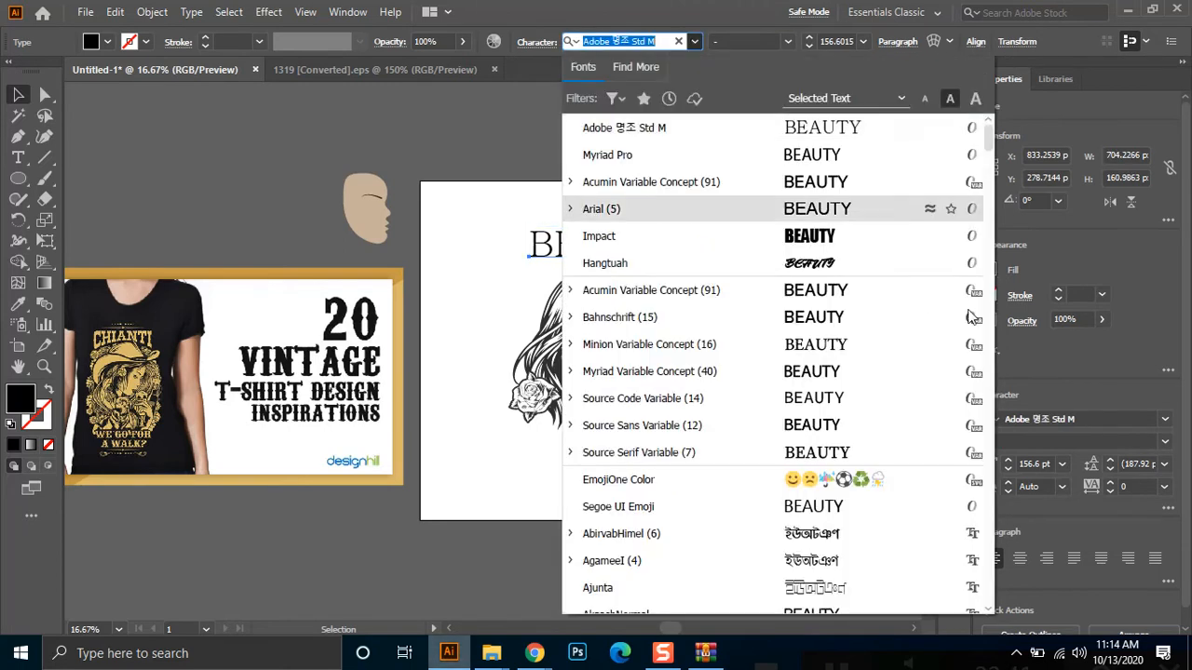
drag(988, 140, 984, 396)
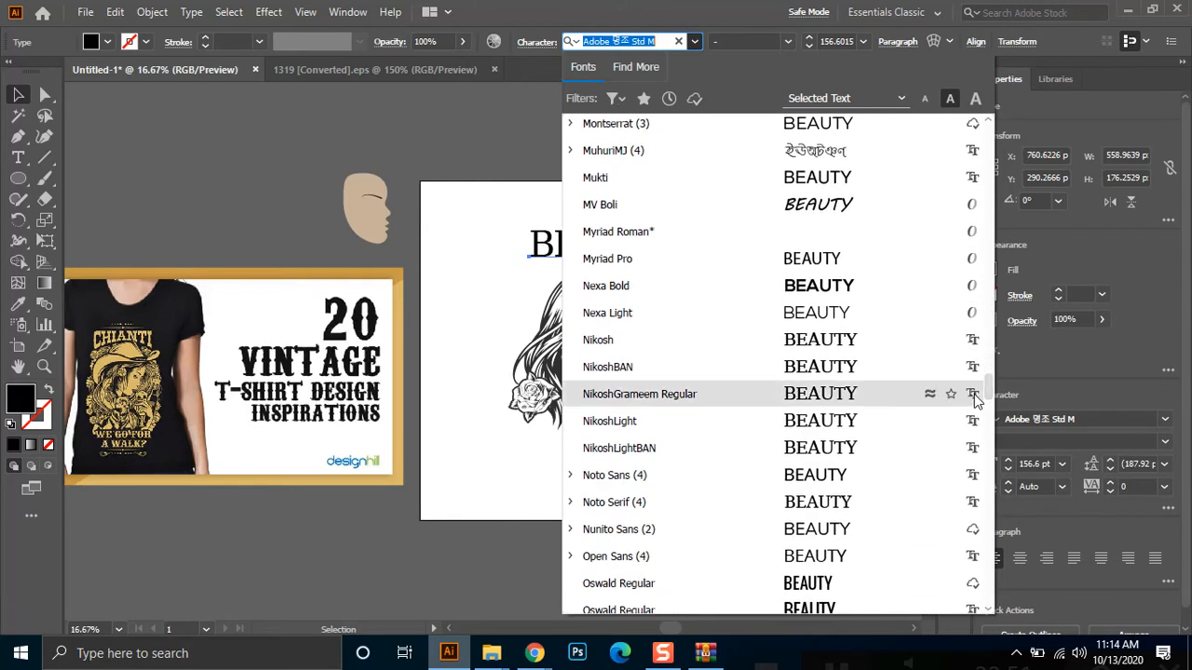
scroll(837, 293, down, 5)
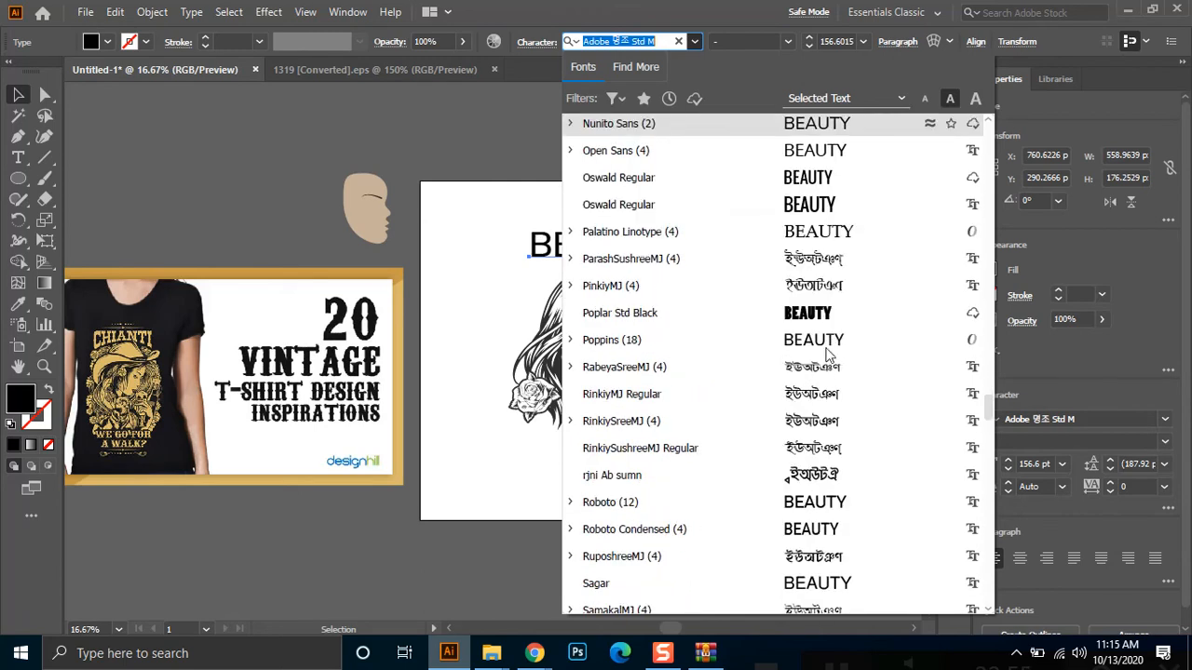
scroll(825, 315, down, 7)
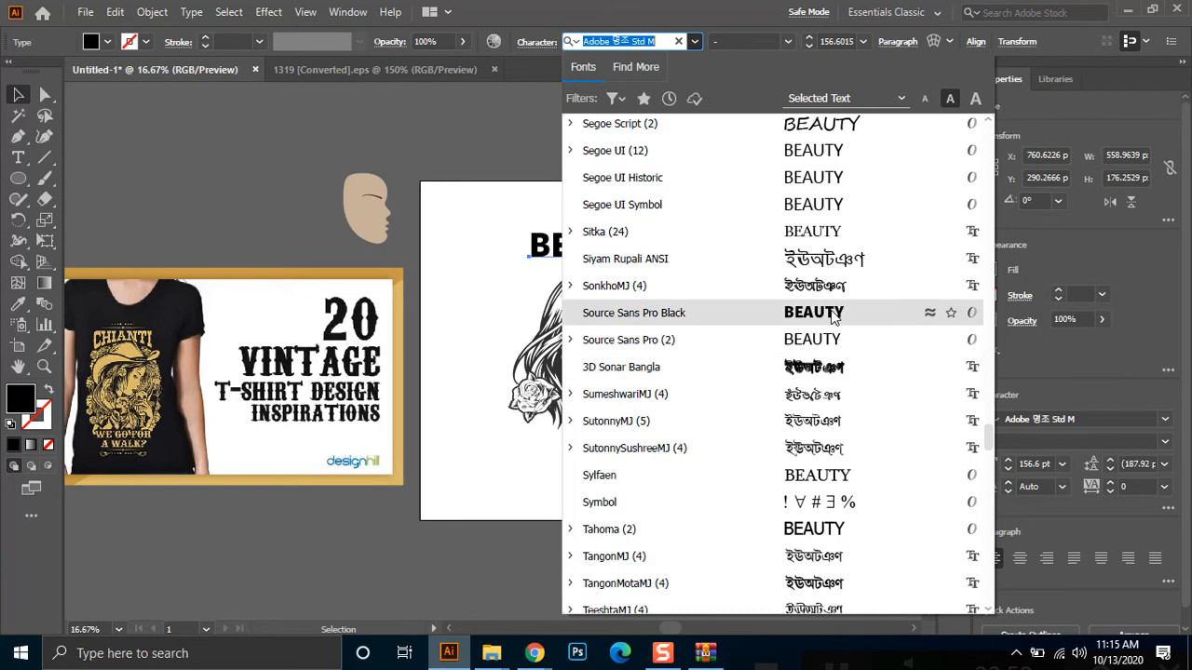
click(832, 314)
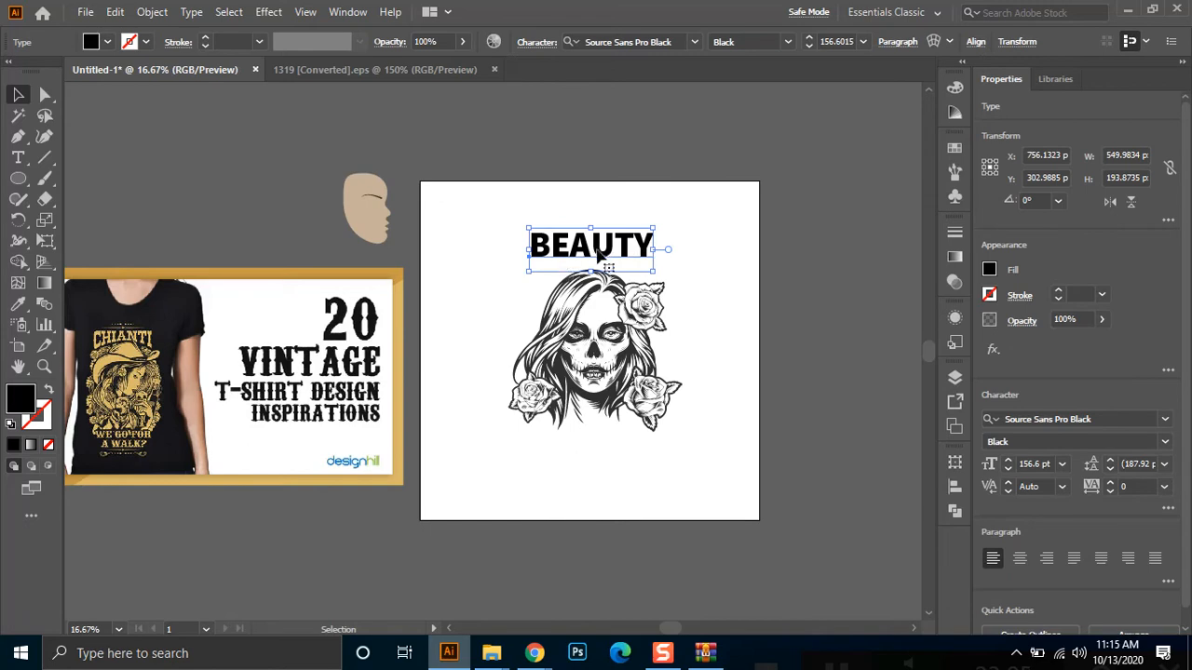
Enlarge the BEAUTY text to about 1262 px wide, centred above the skull-faced portrait
drag(651, 225, 610, 253)
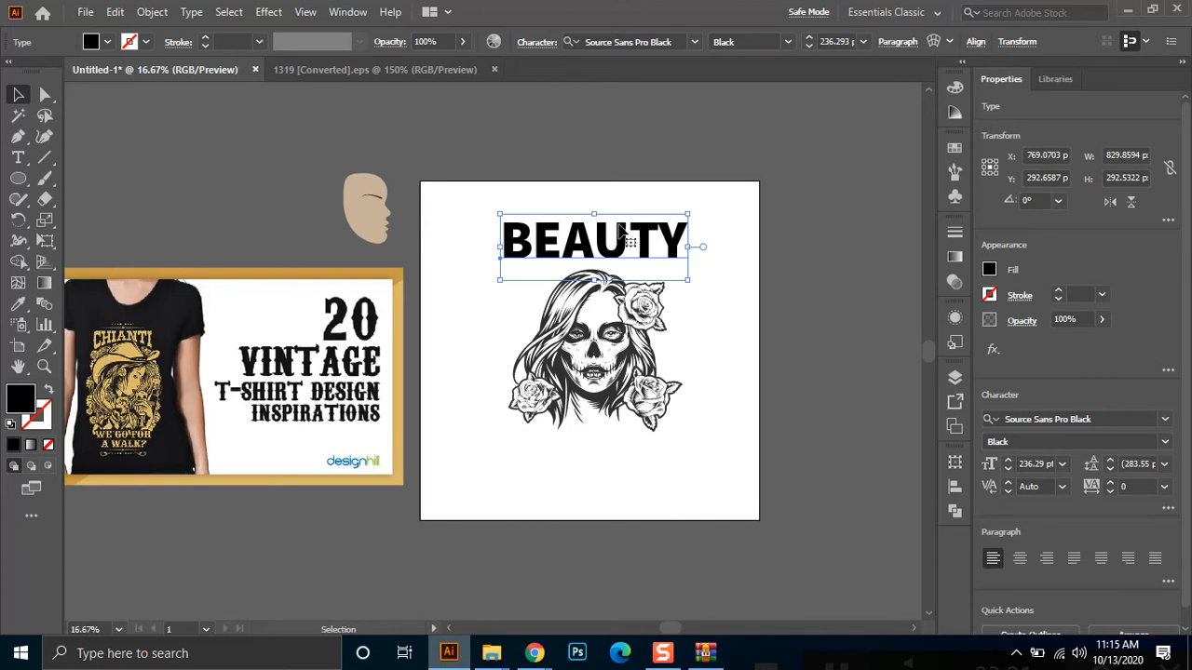
drag(687, 214, 737, 187)
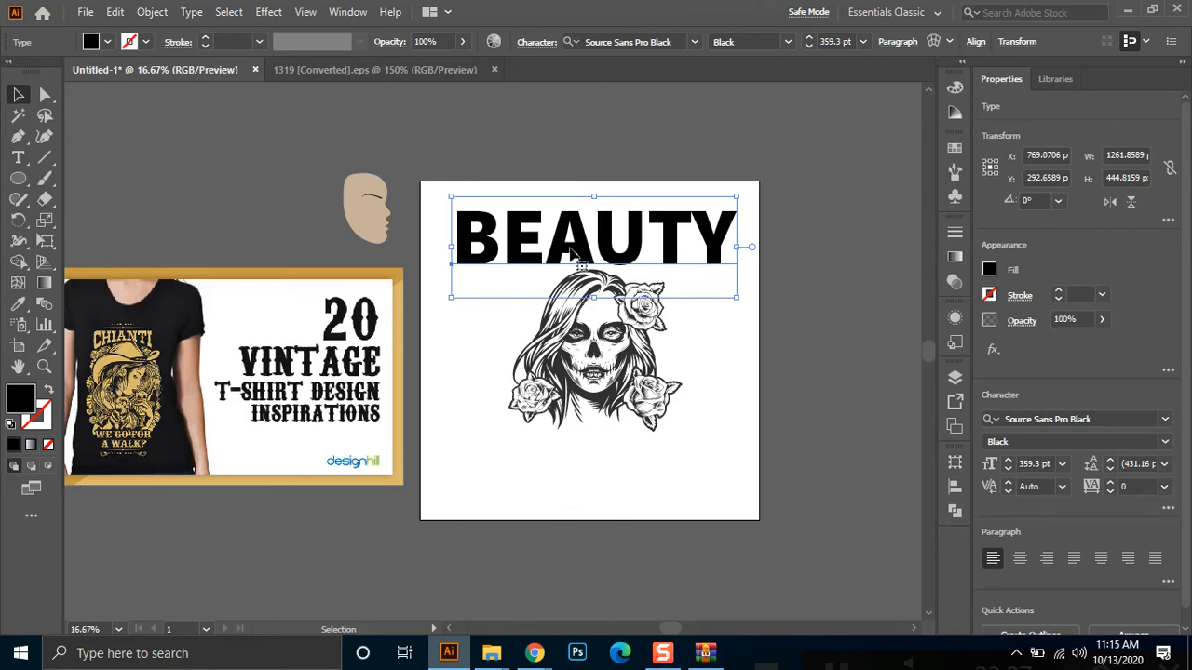
Recolour the BEAUTY text to dark grey #30302f using the Eyedropper
shift+click(566, 412)
click(565, 412)
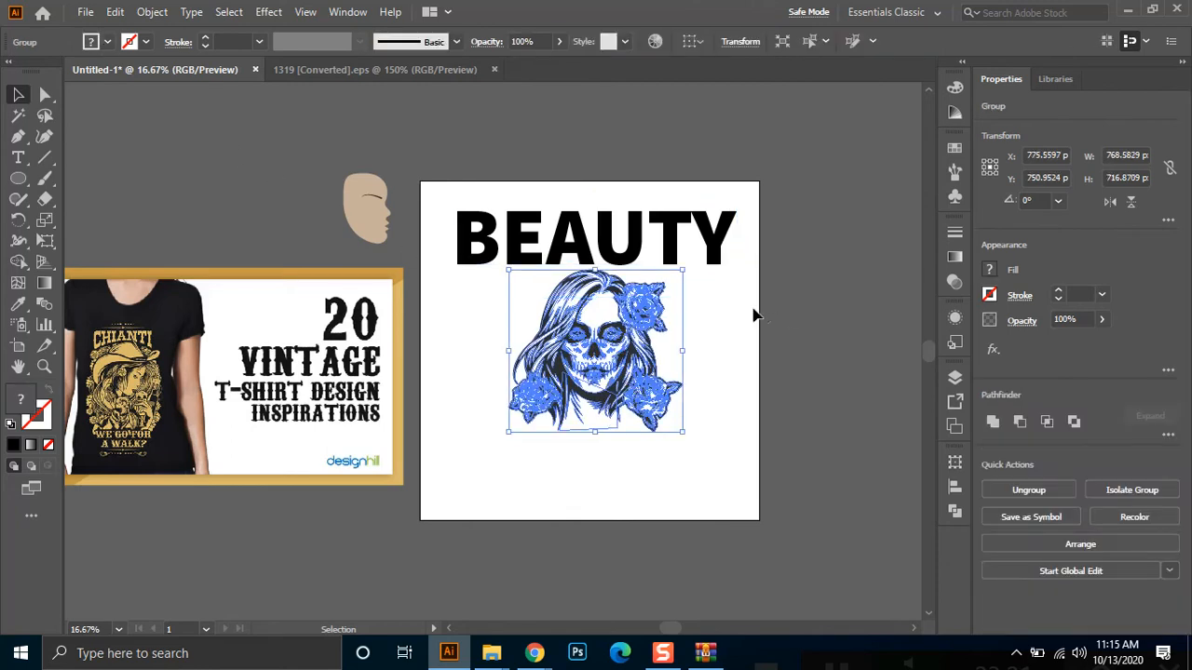
click(677, 325)
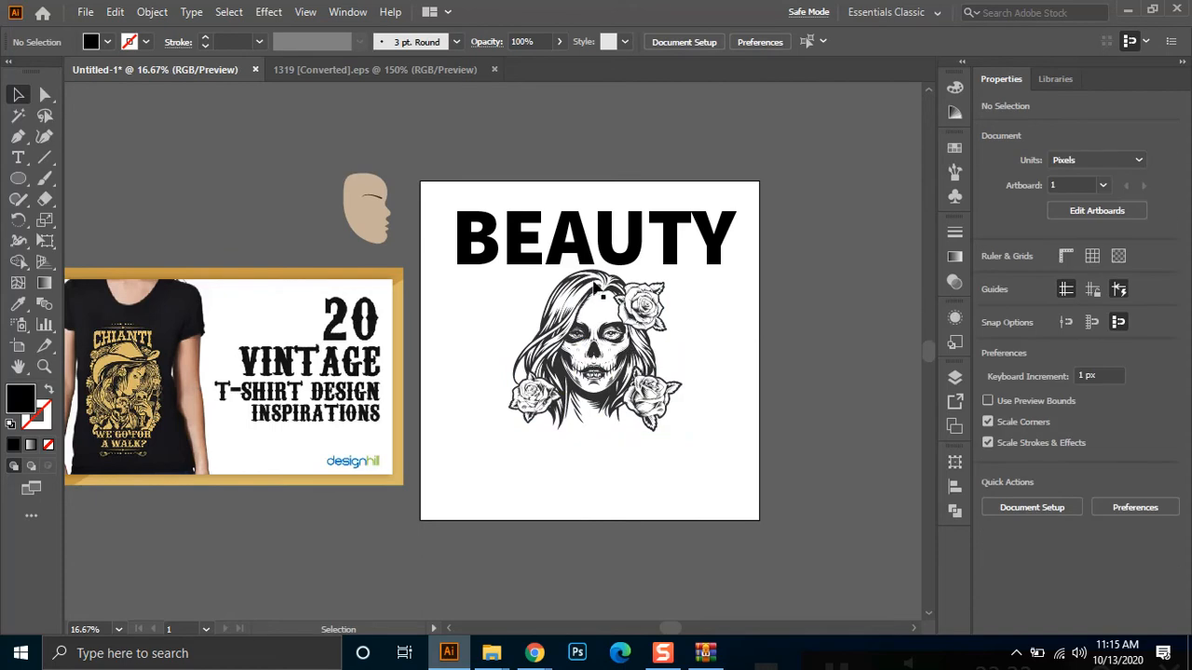
click(643, 251)
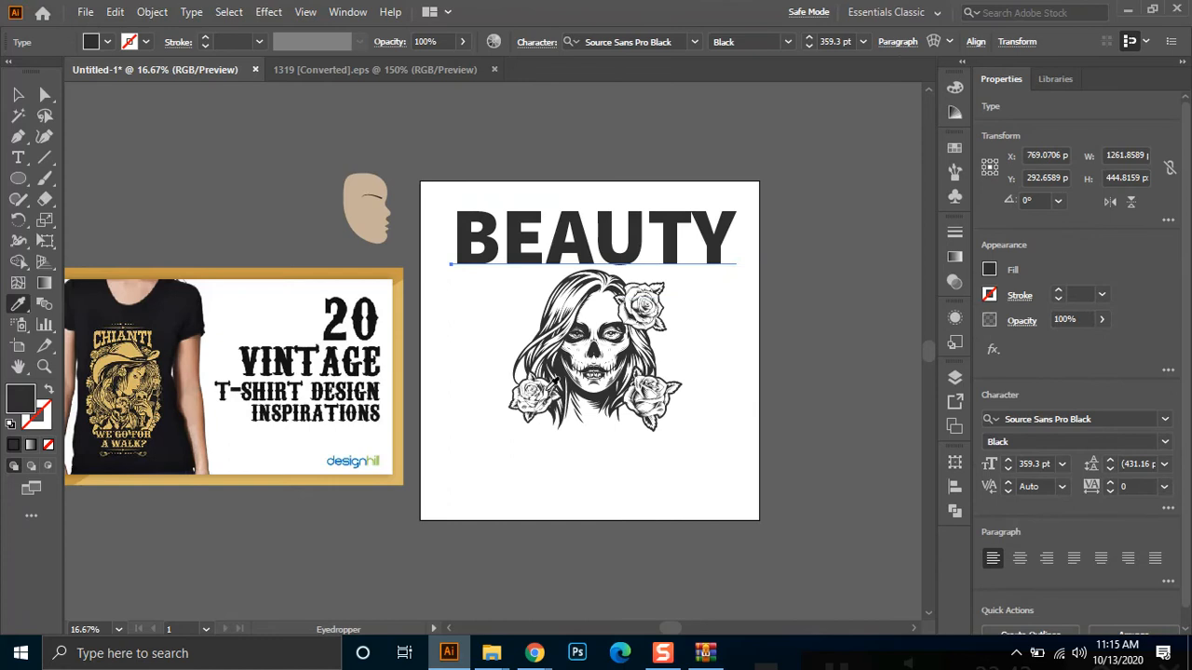
click(18, 94)
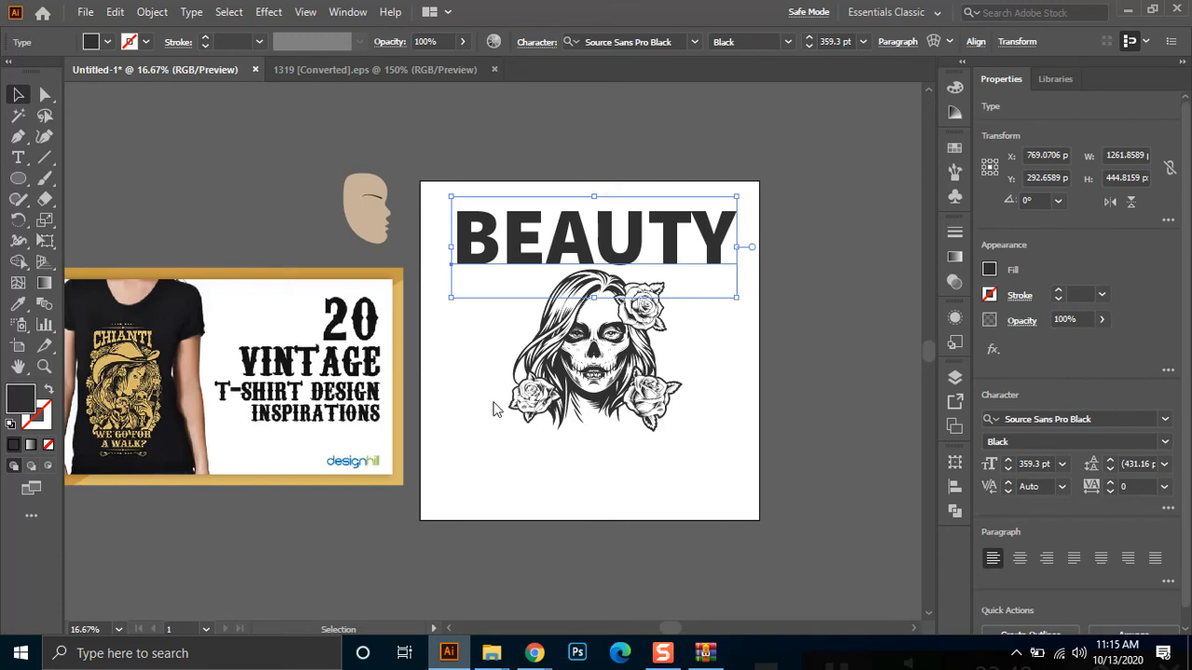
Save the BEAUTY text's dark grey fill as a global RGB swatch named My Design
double_click(92, 43)
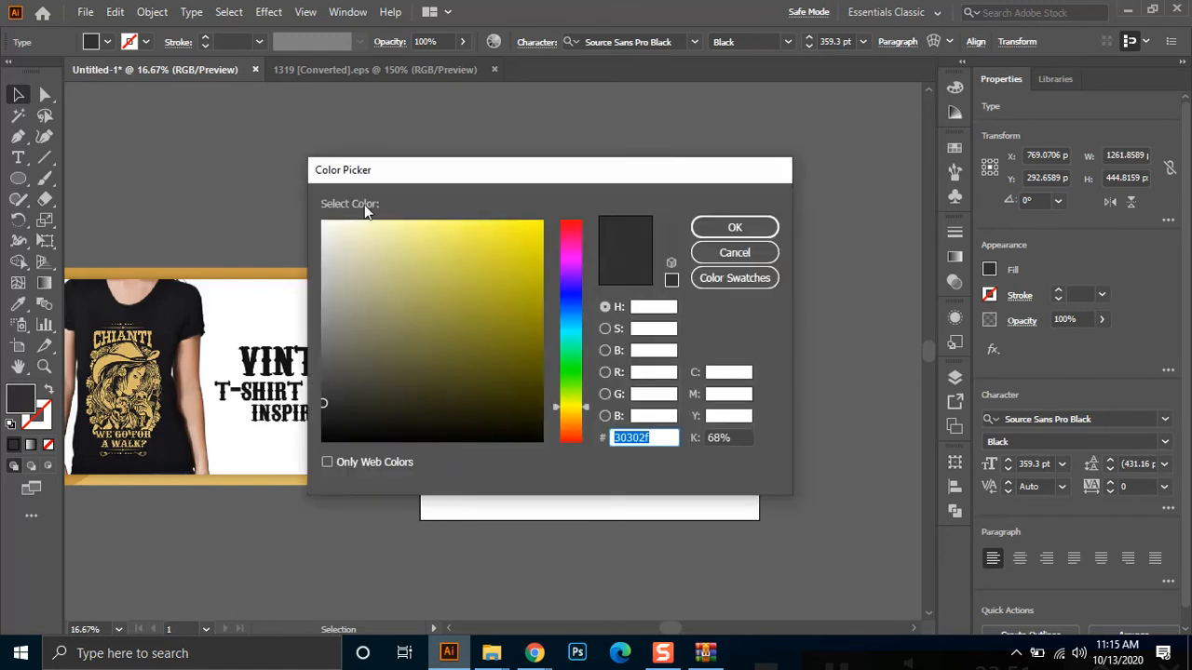
click(745, 253)
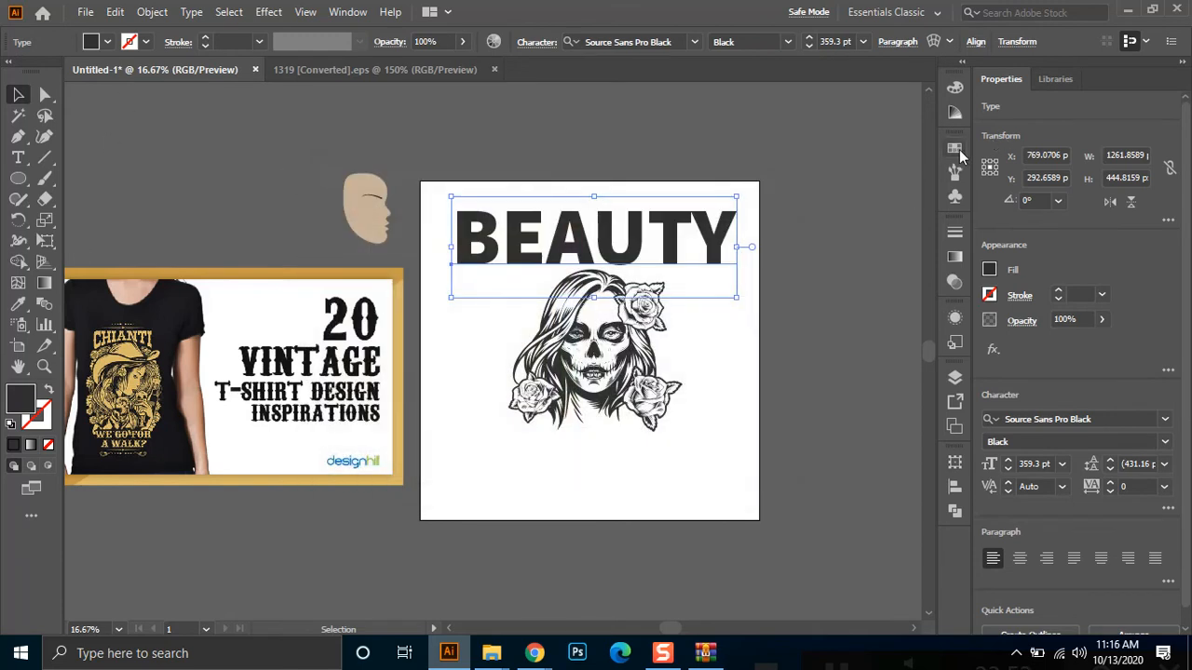
click(956, 149)
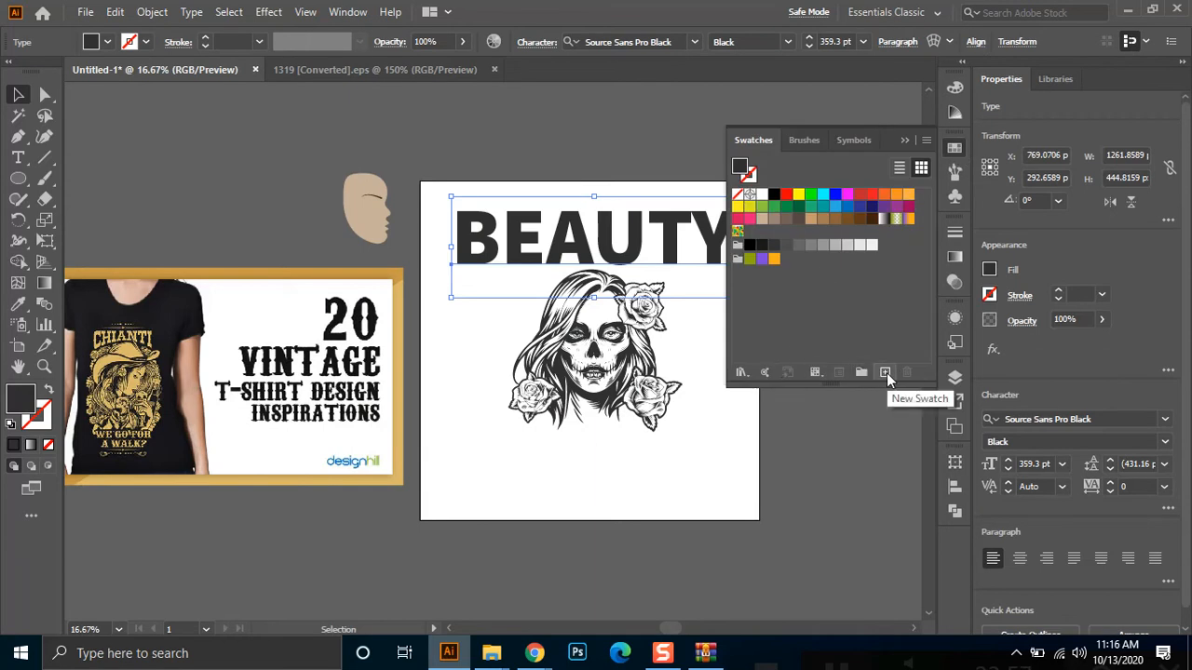
click(745, 240)
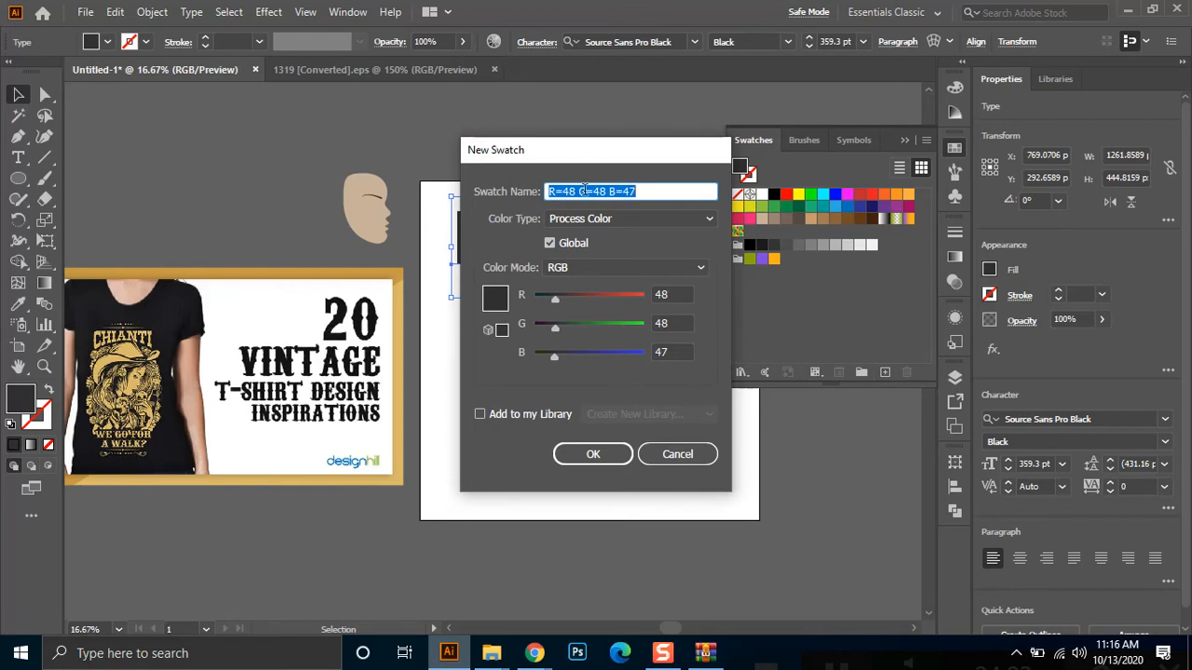
drag(603, 155, 326, 166)
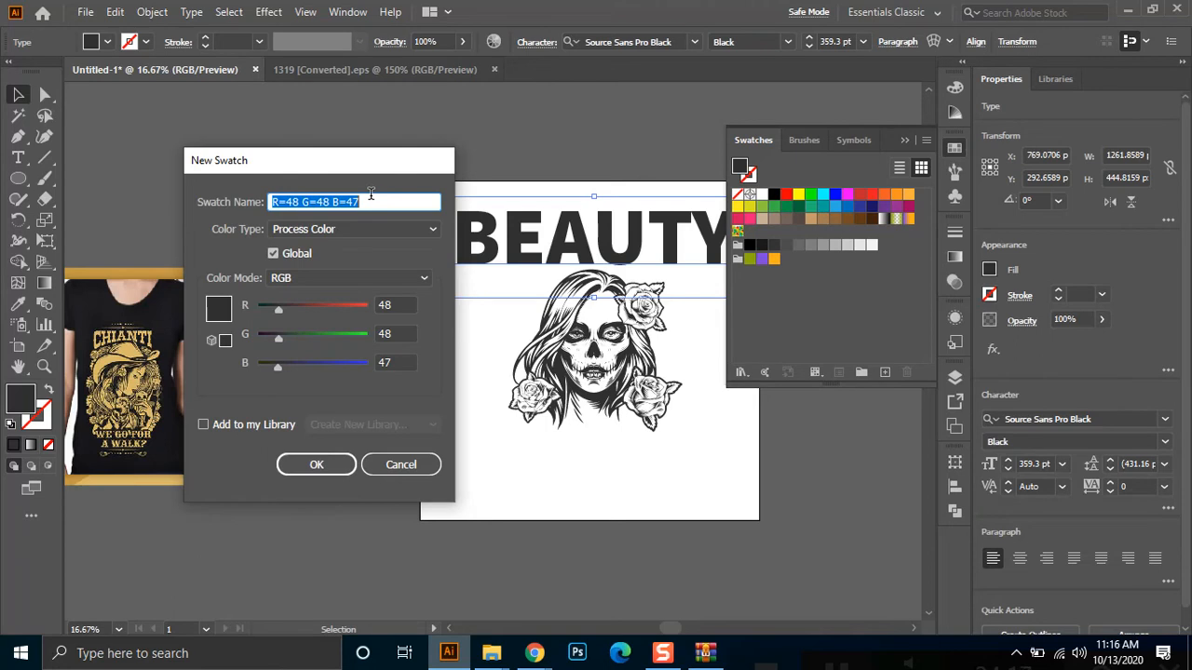
text(My D)
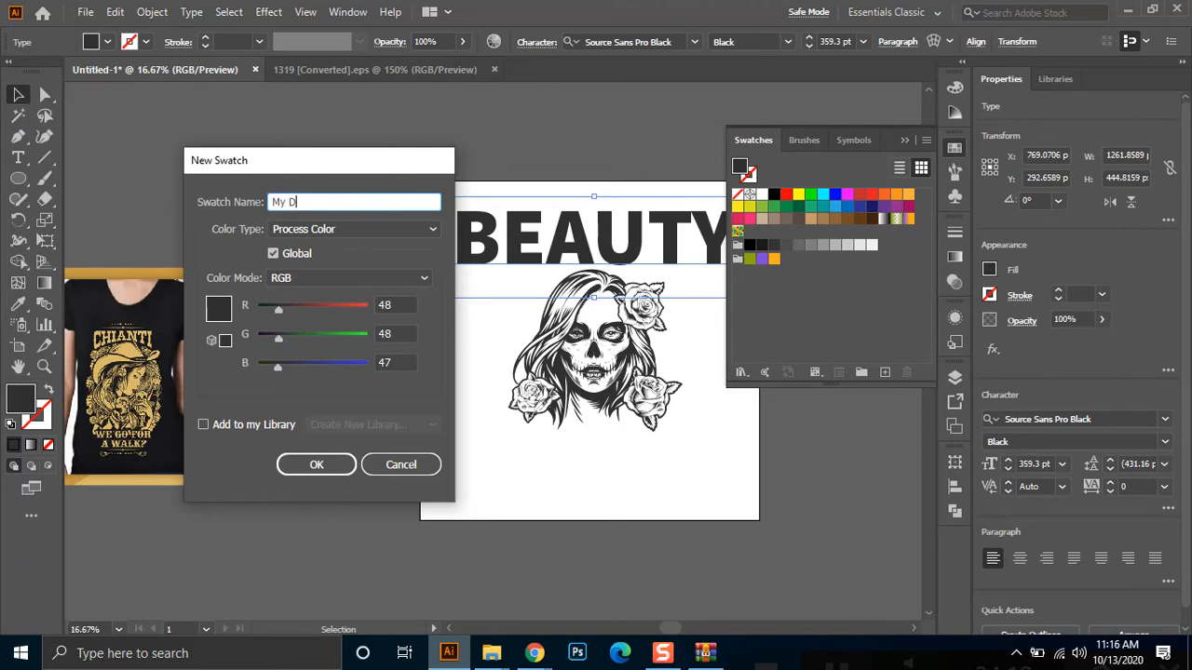
text(esign)
click(314, 465)
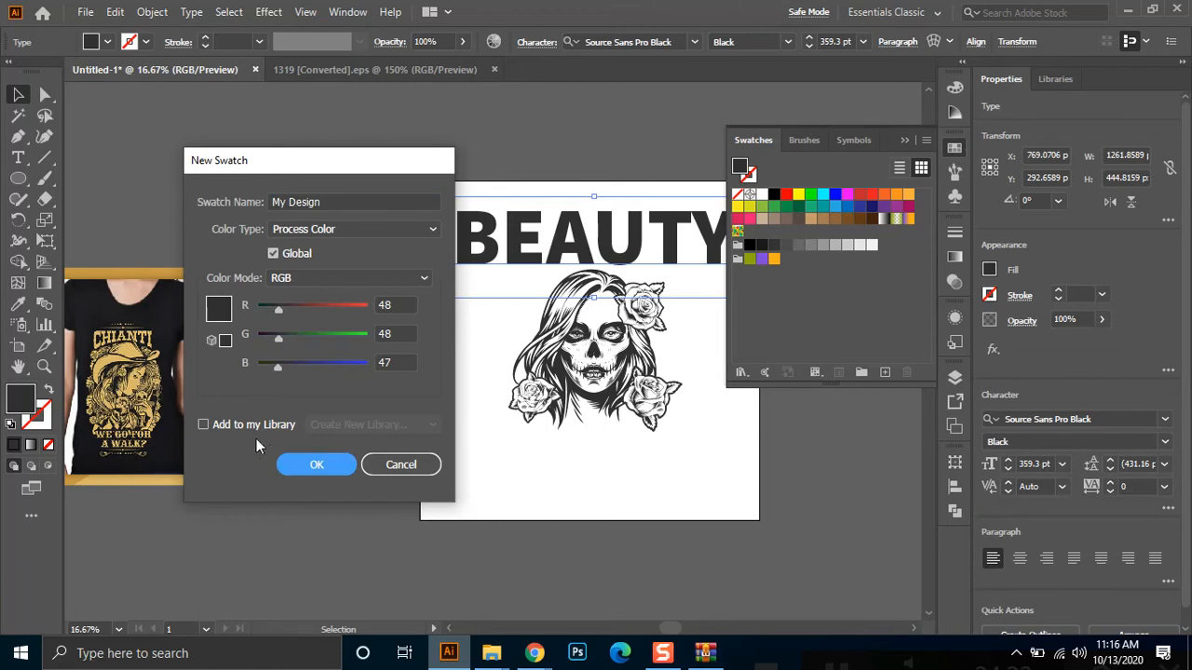
click(318, 463)
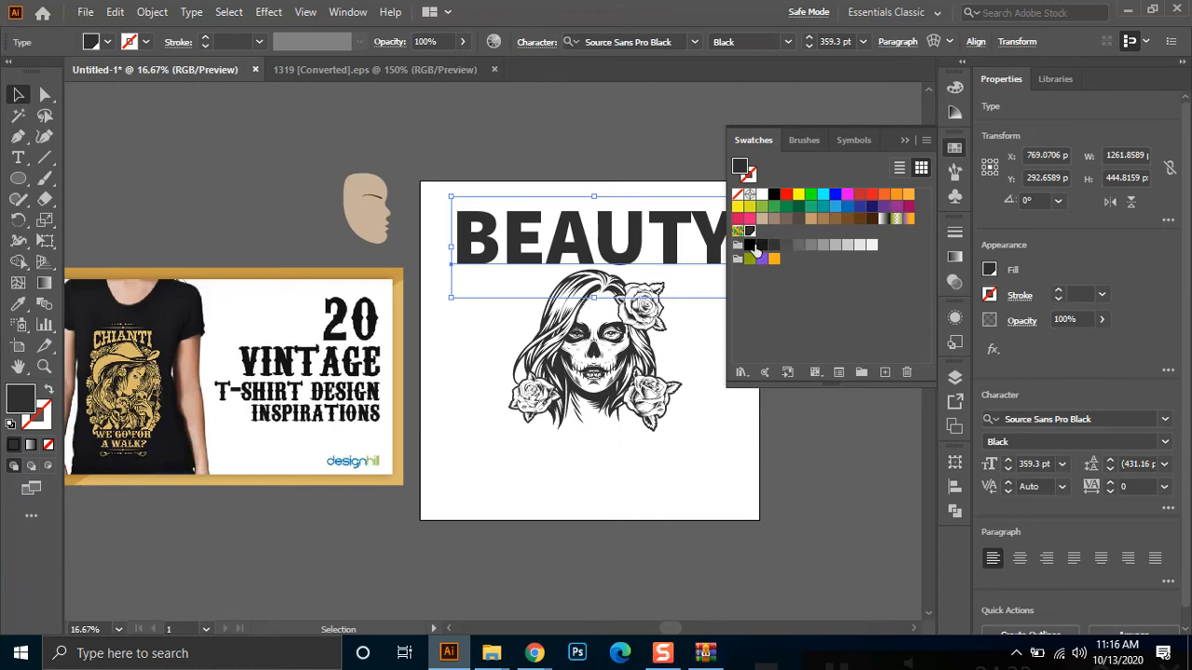
click(506, 472)
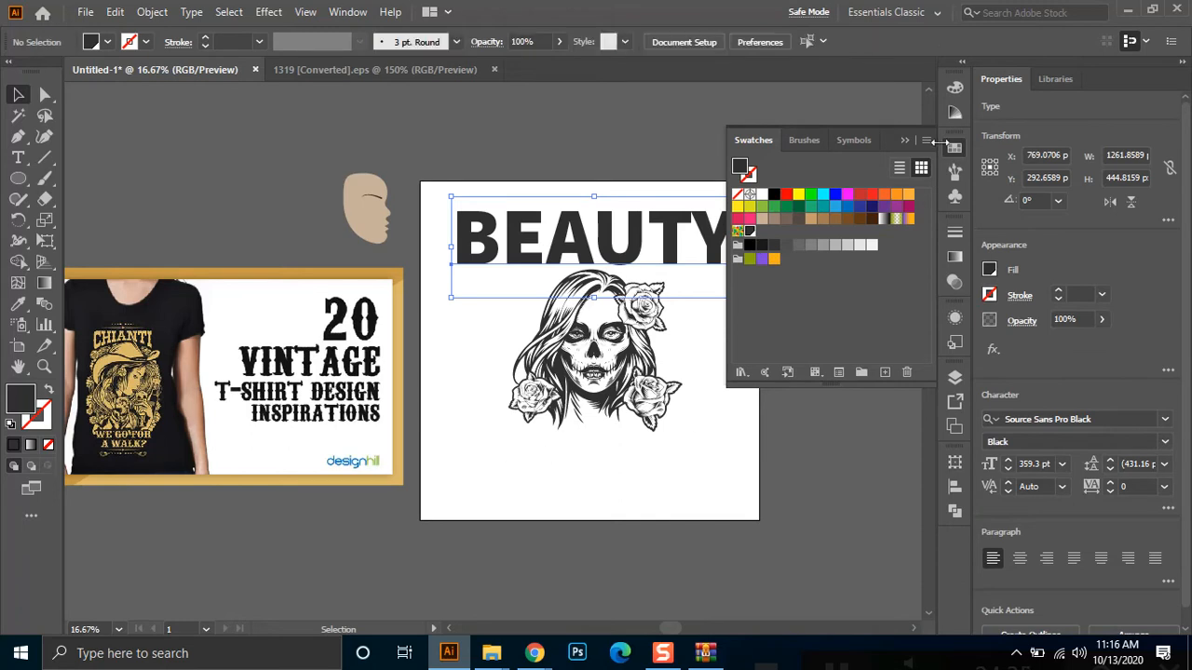
click(681, 237)
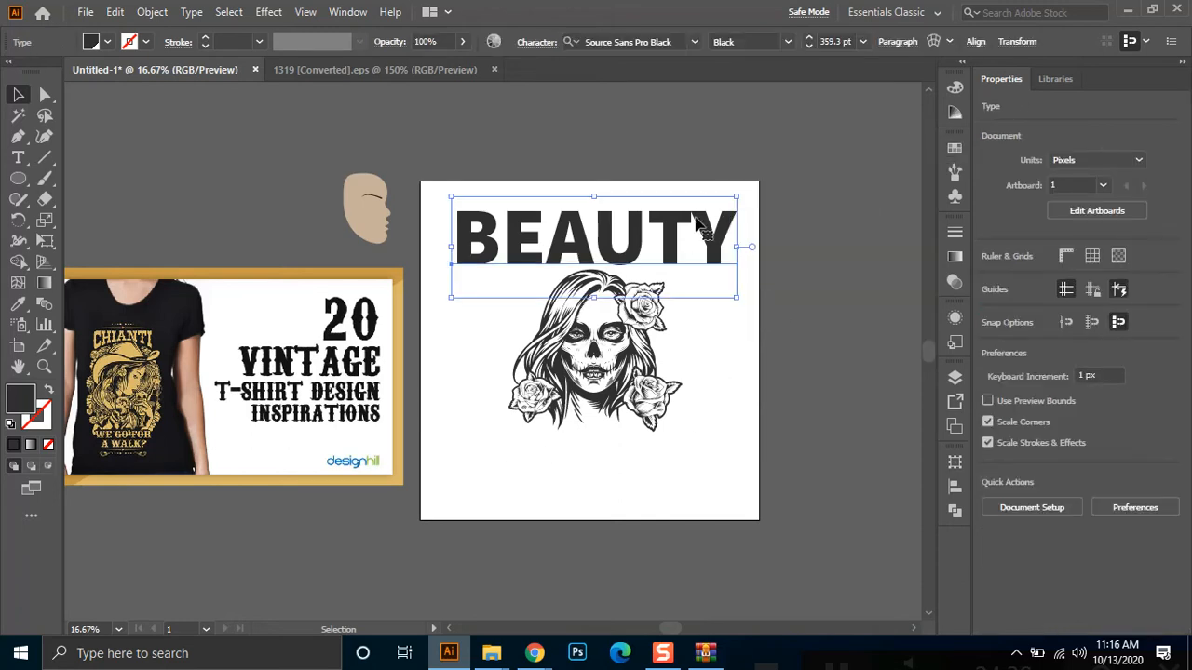
Switch to the Google Meet call in Chrome, admit the waiting participant, and return to Illustrator
click(152, 11)
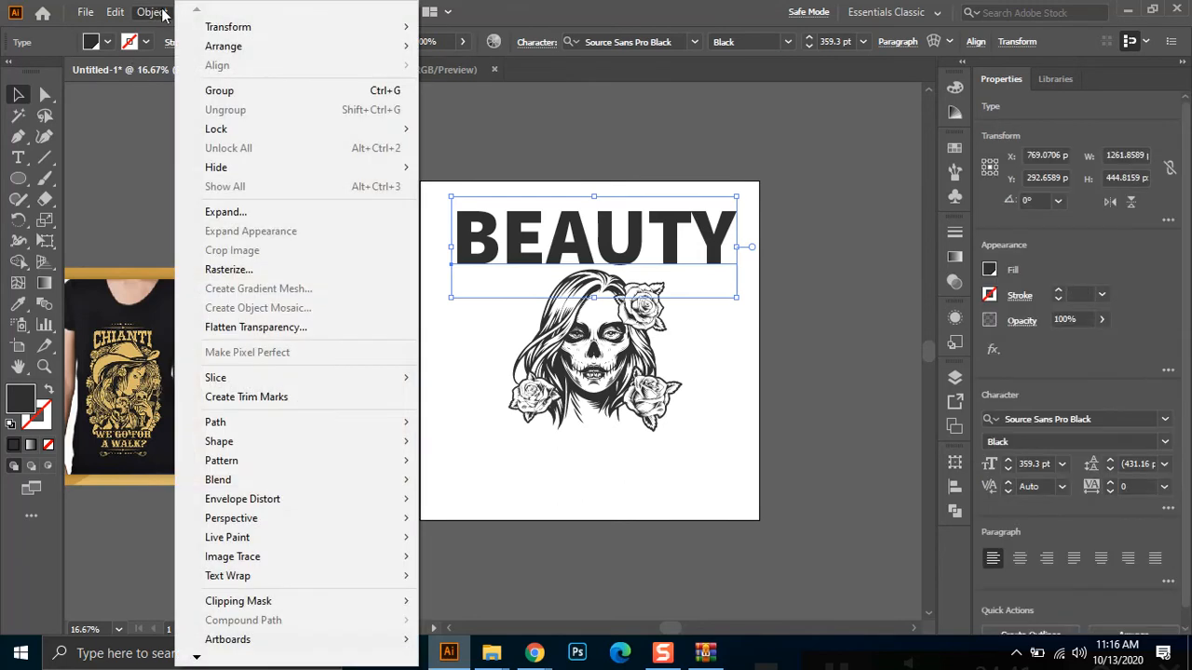
click(534, 653)
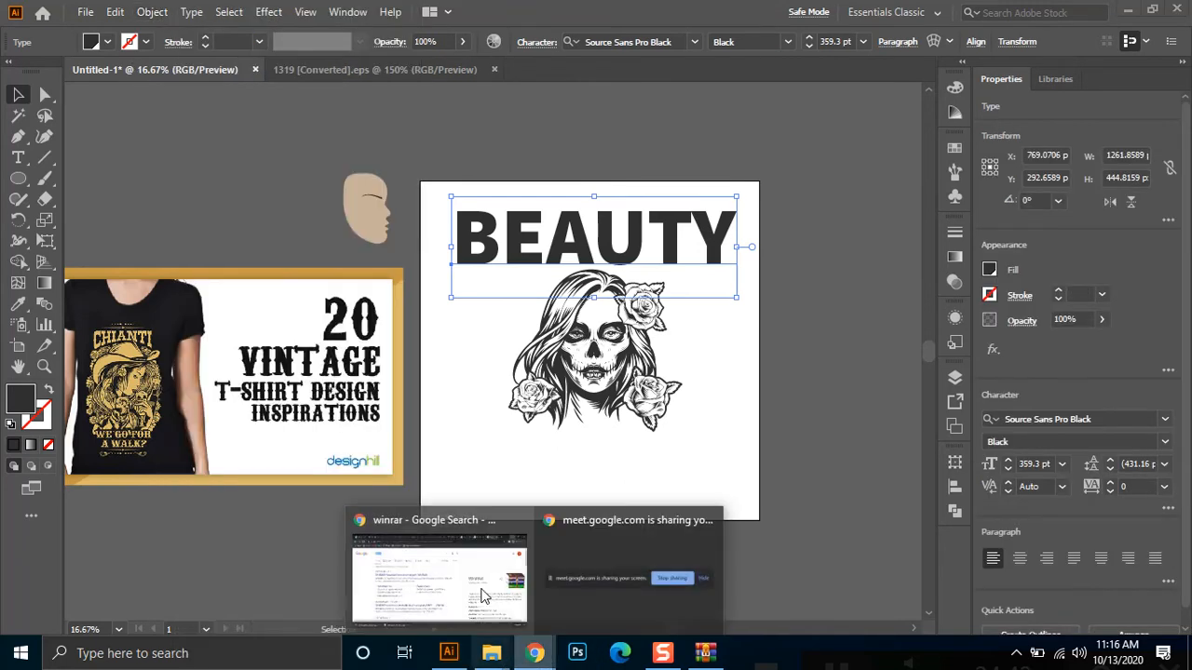
click(418, 579)
click(142, 7)
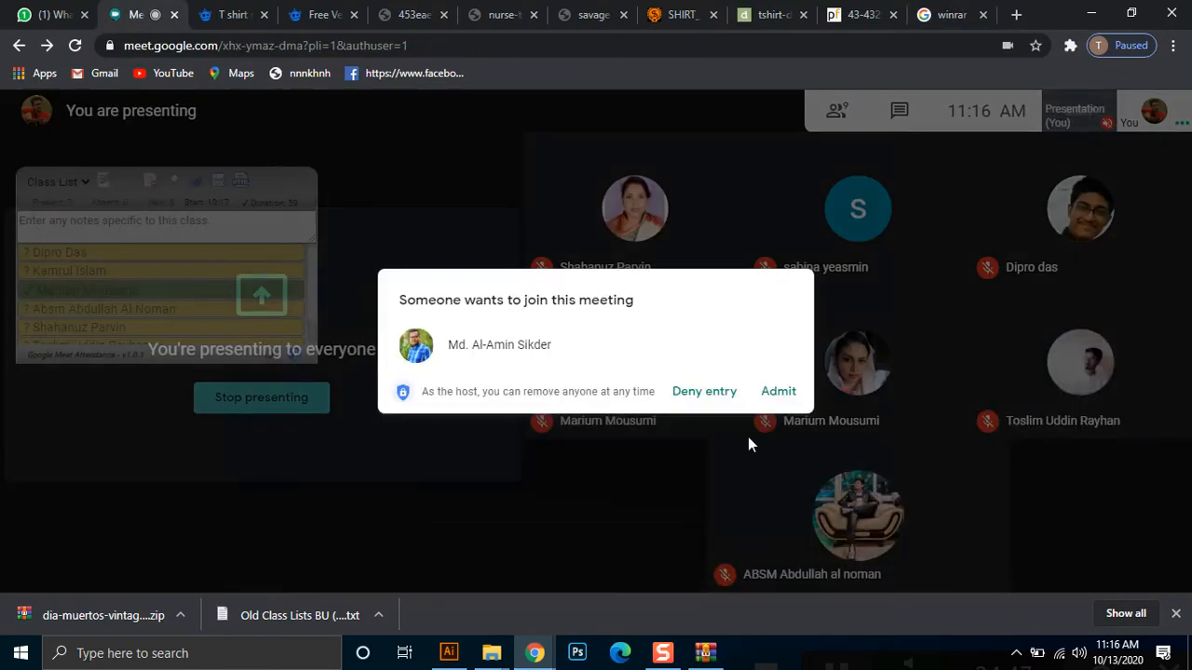
click(777, 392)
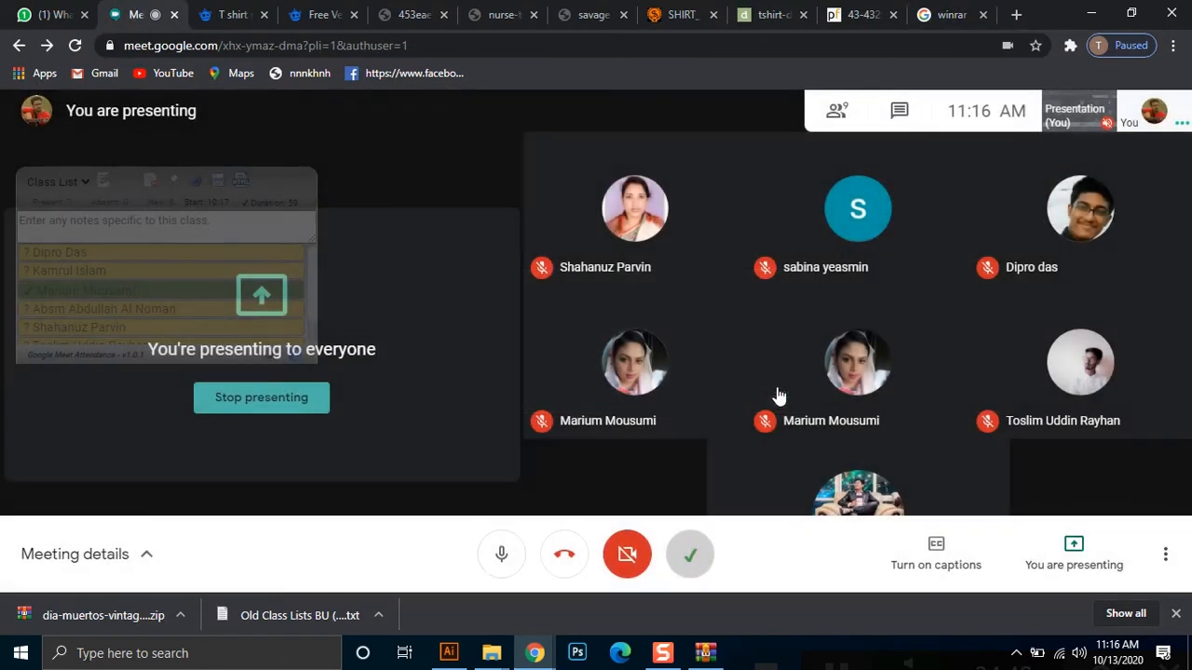
click(1091, 13)
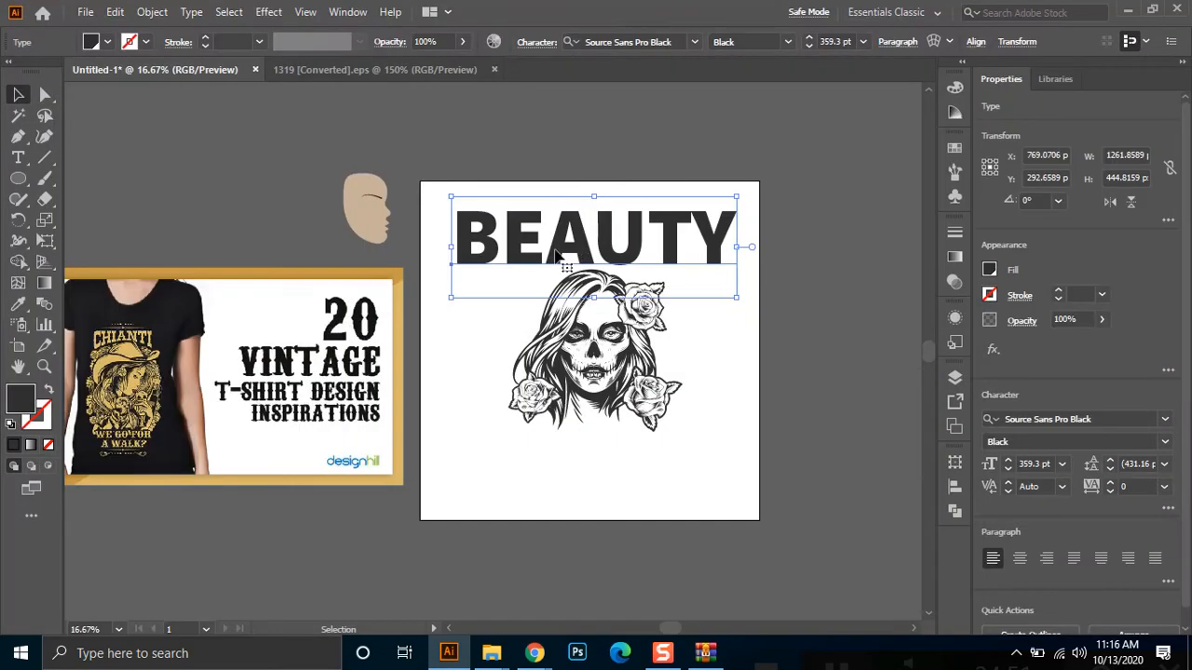
Try converting the BEAUTY text to outlines and showing its anchor points, and undo the conversion
click(152, 12)
mouse_move(394, 424)
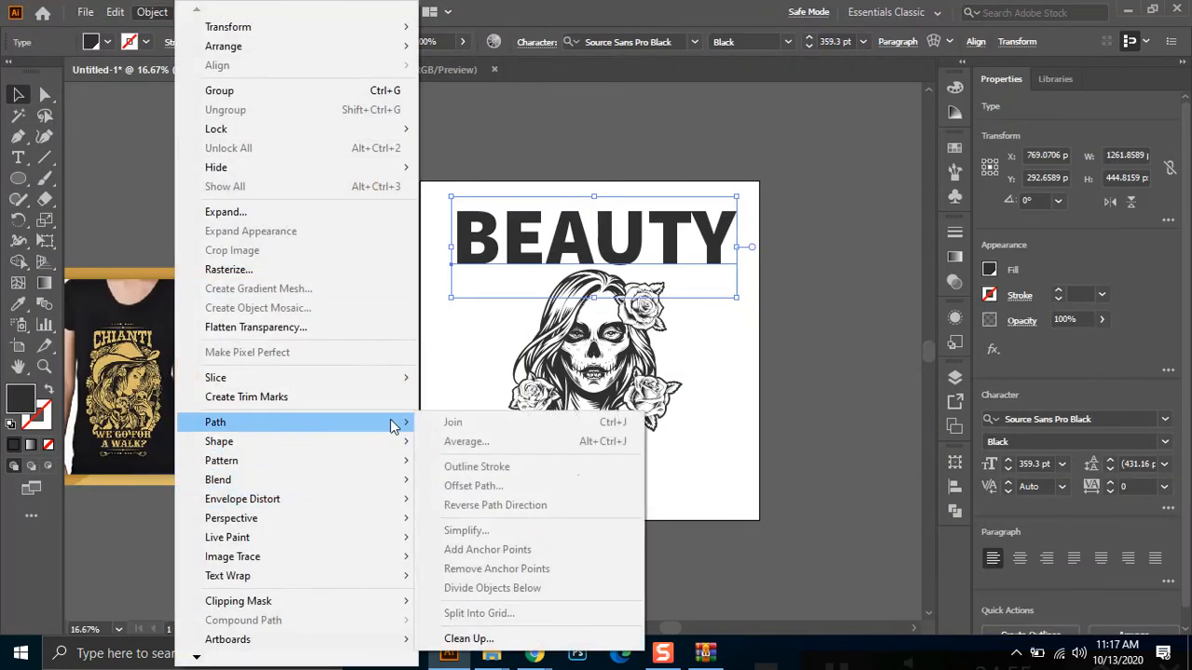
click(536, 250)
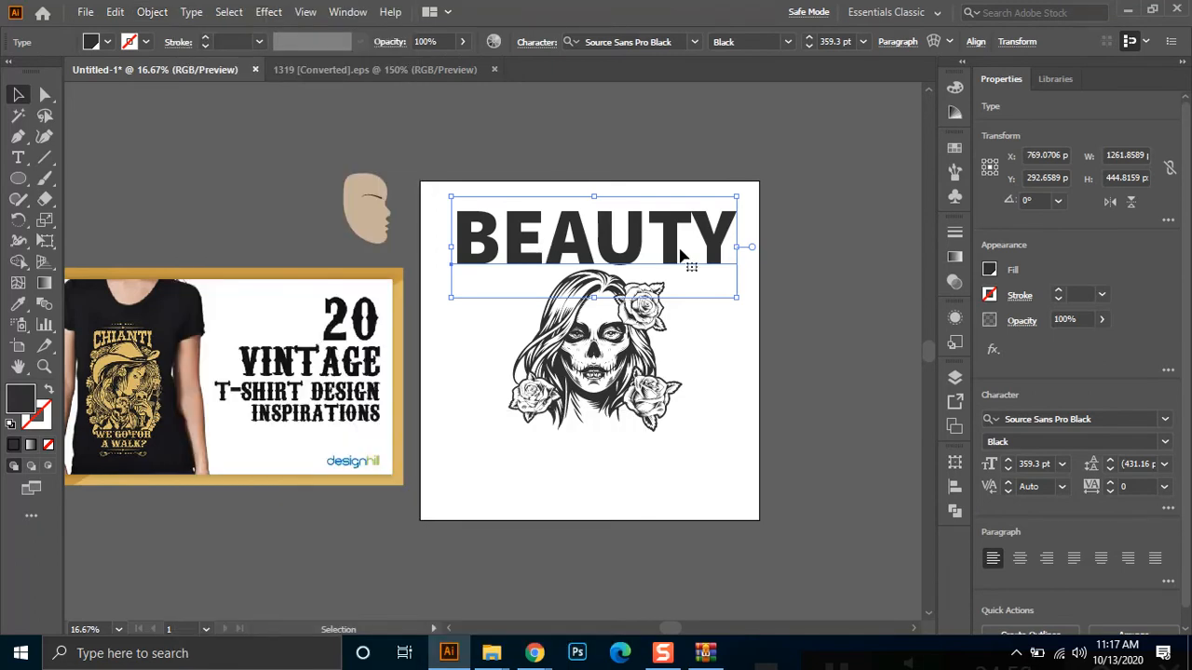
key(ctrl+shift+o)
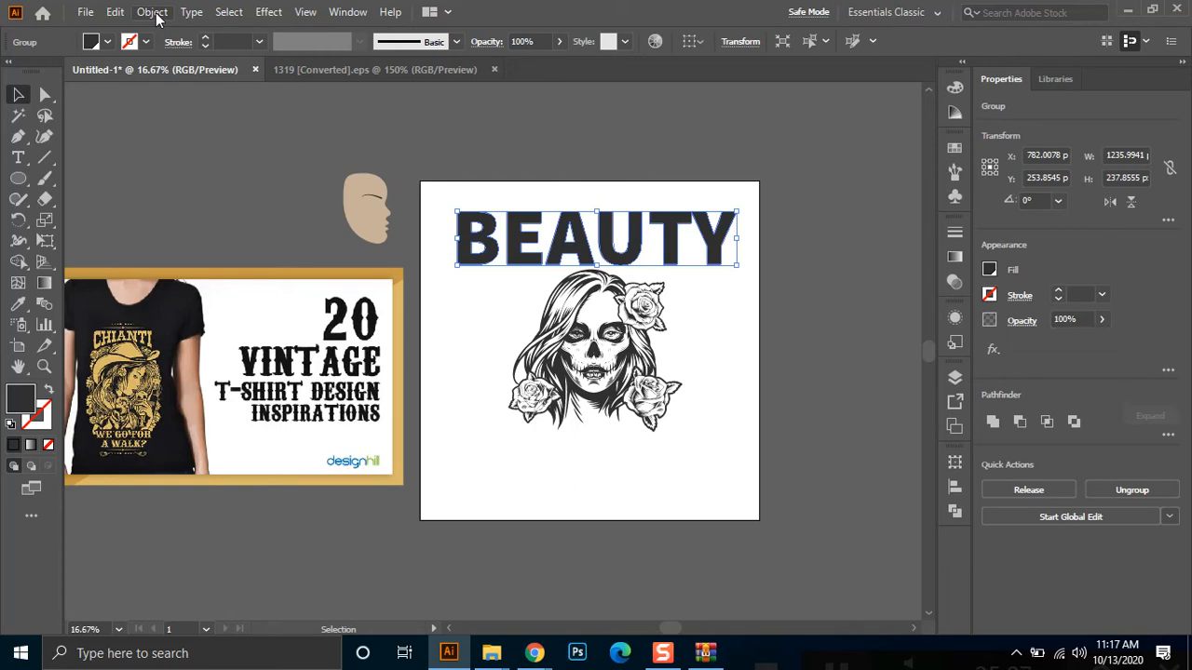
click(578, 473)
click(622, 260)
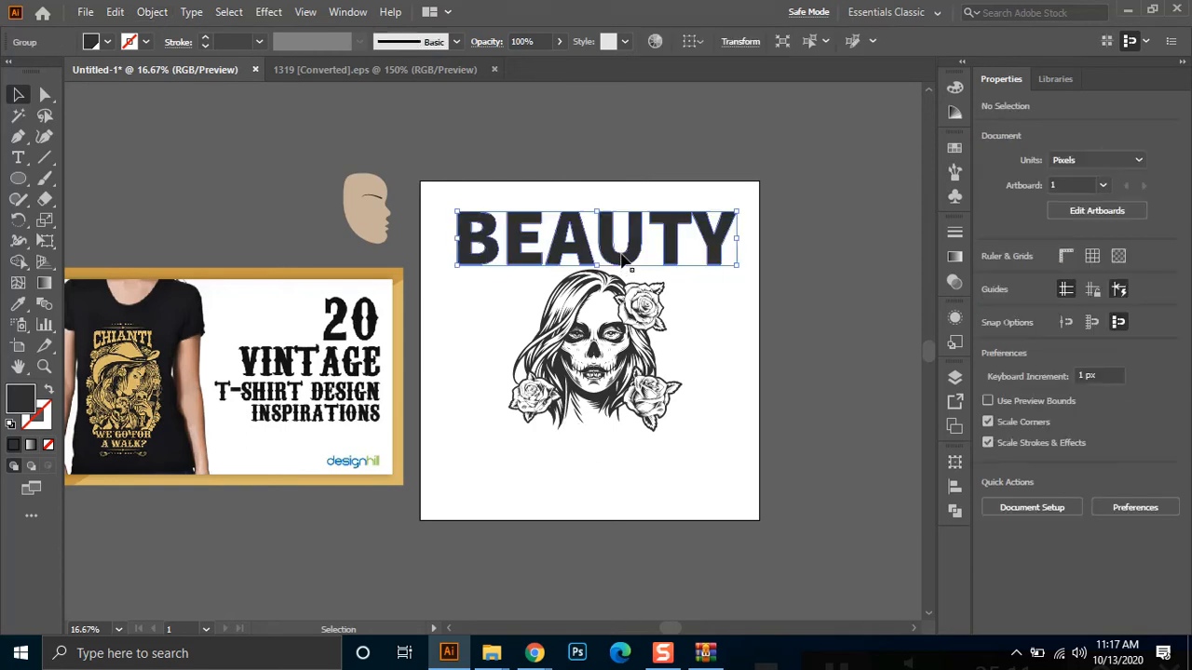
key(a)
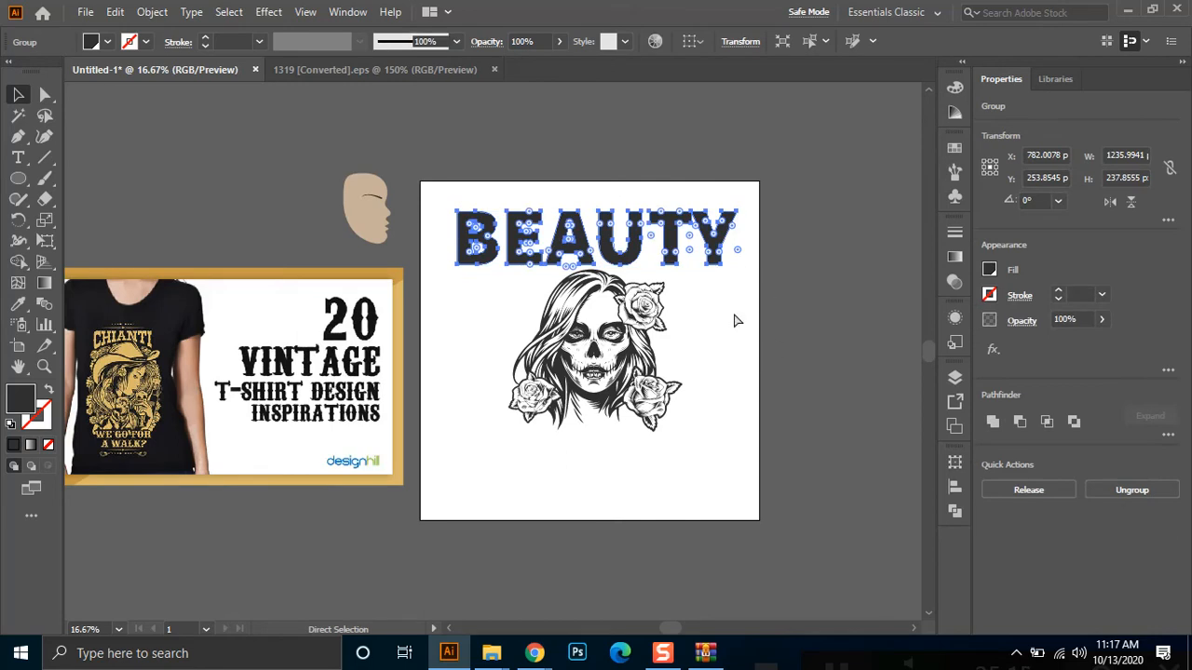
key(ctrl+z)
key(ctrl+z)
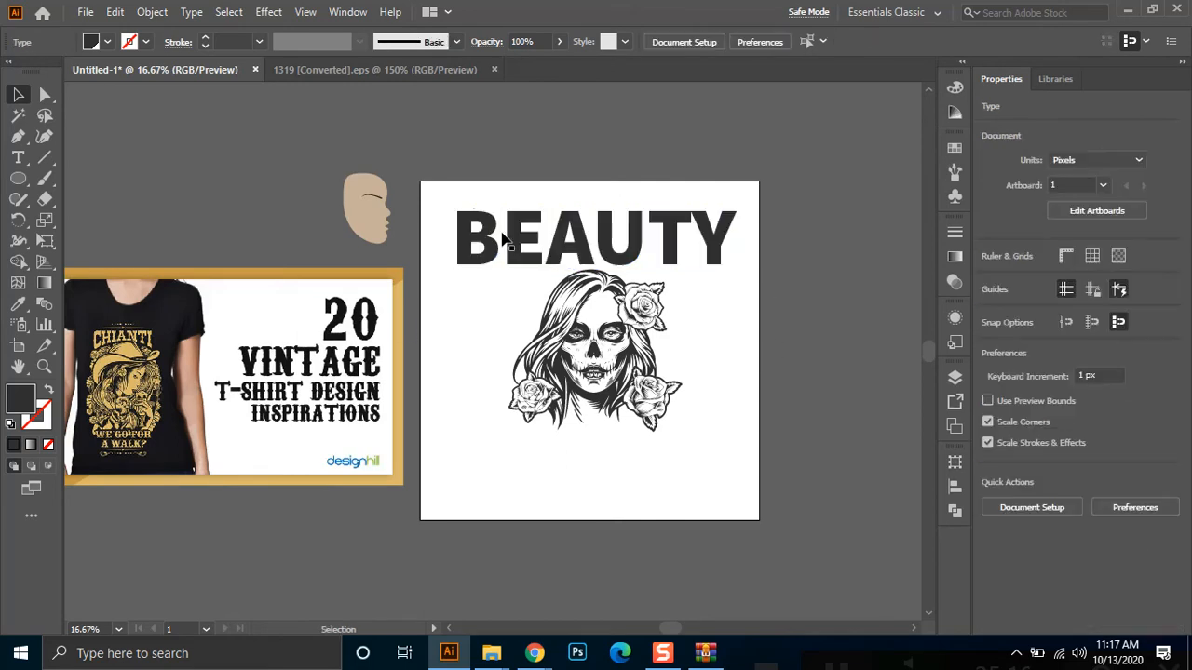
Enlarge the BEAUTY text on both sides to about 1365 px wide above the portrait
click(590, 240)
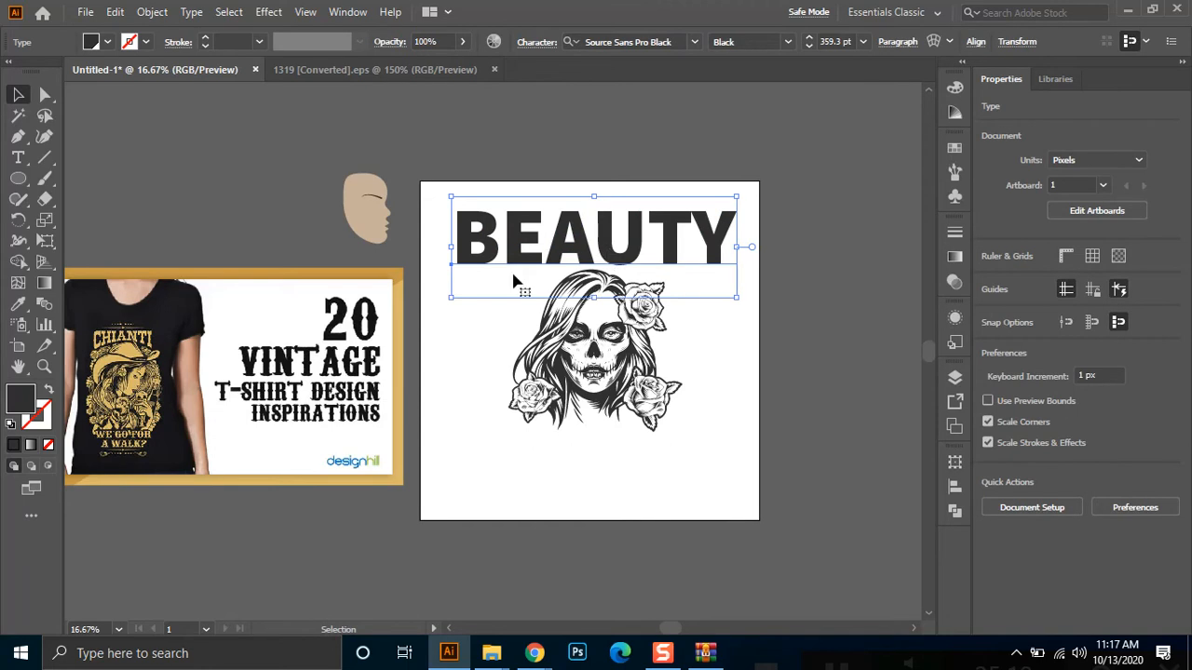
scroll(558, 214, up, 1)
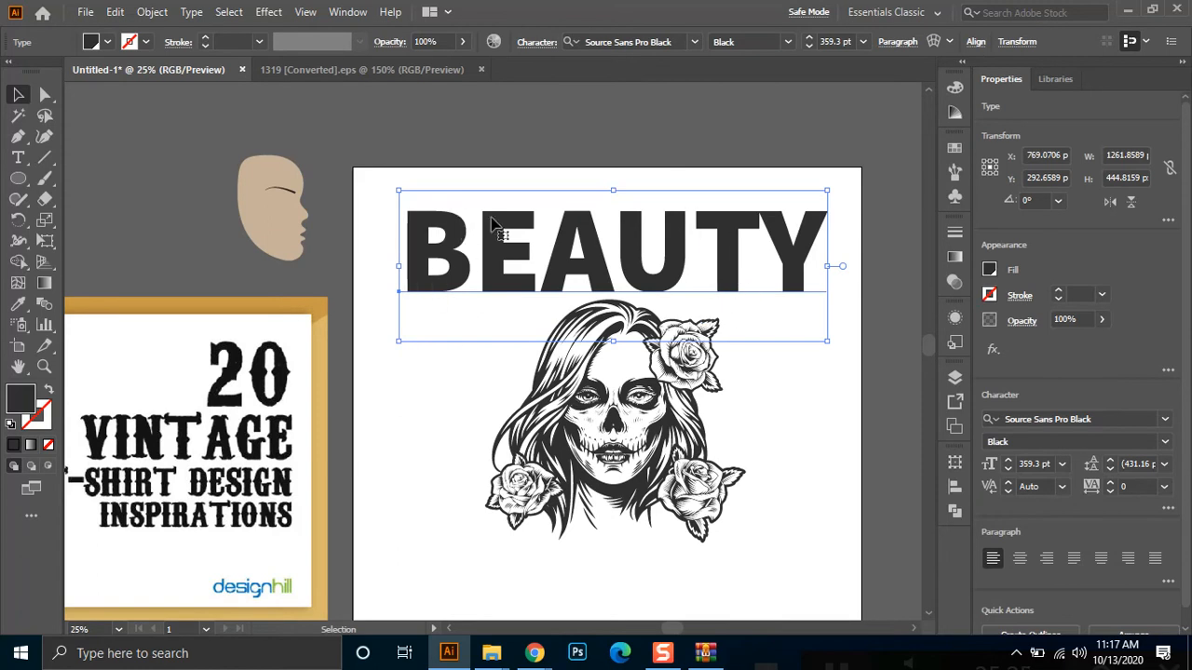
scroll(660, 252, up, 1)
drag(721, 240, 620, 261)
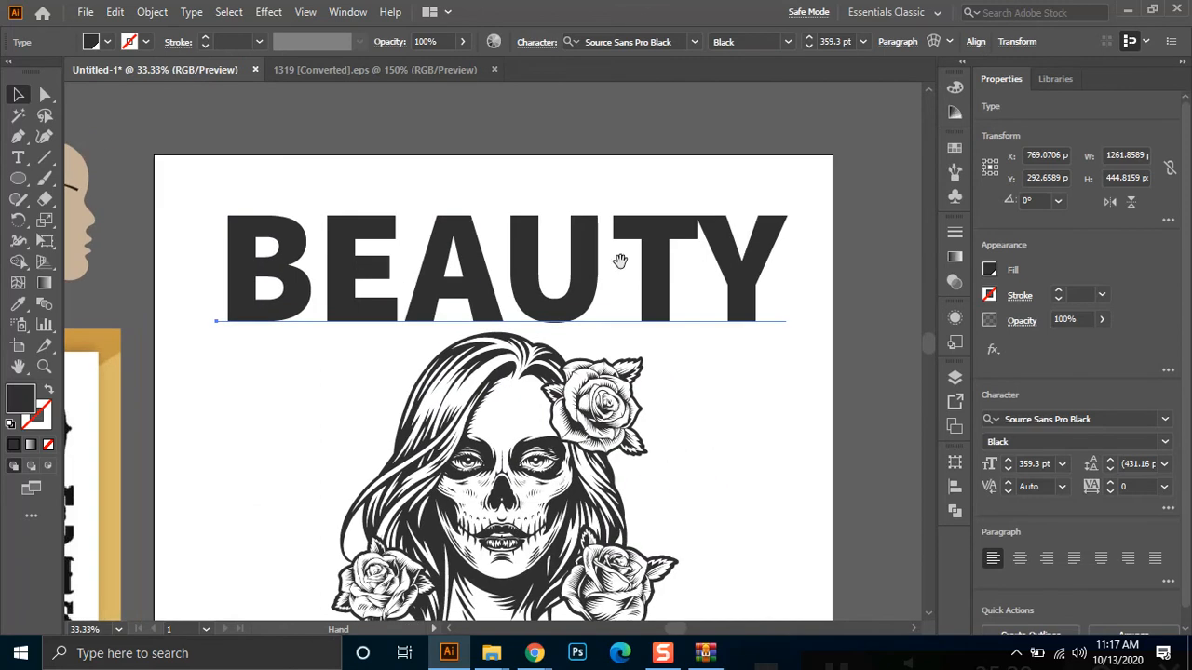
drag(788, 286, 815, 287)
drag(215, 287, 195, 287)
Convert the enlarged BEAUTY text to outlines with Create Outlines
right_click(365, 229)
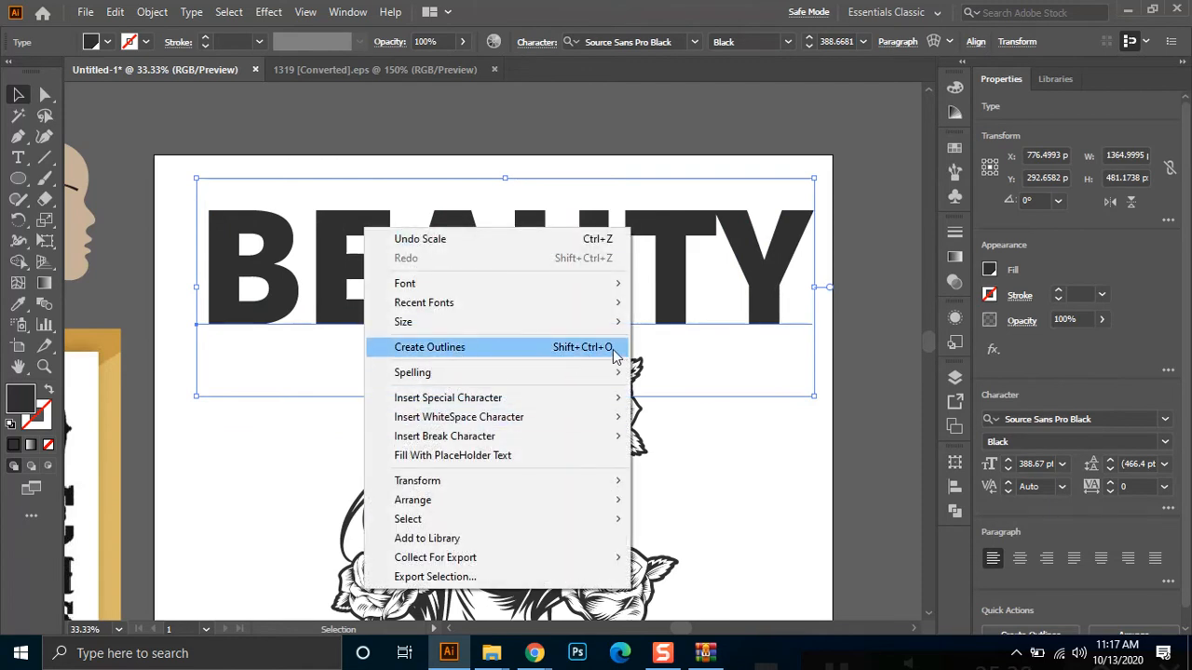
click(286, 238)
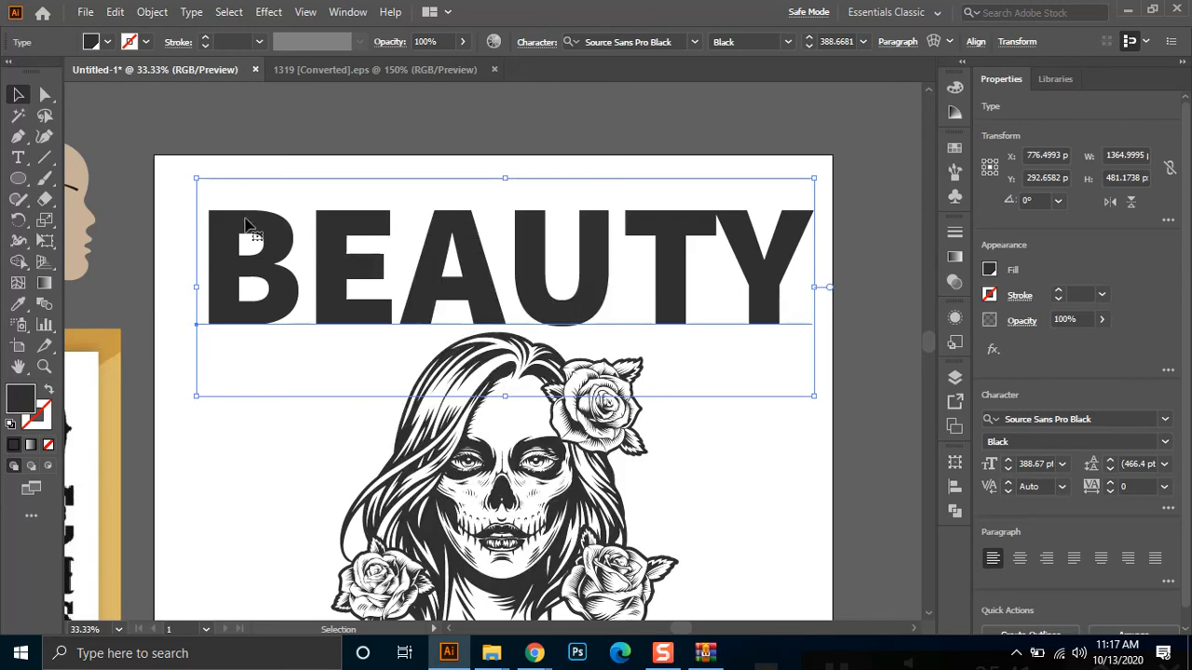
right_click(371, 220)
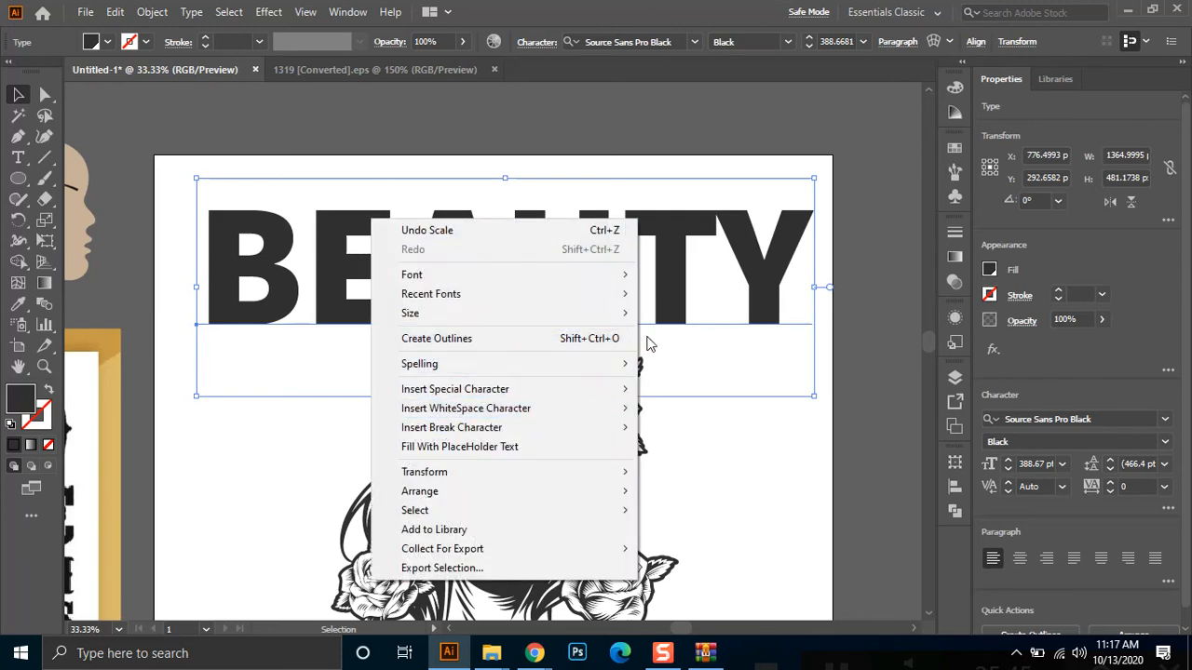
click(690, 237)
key(ctrl)
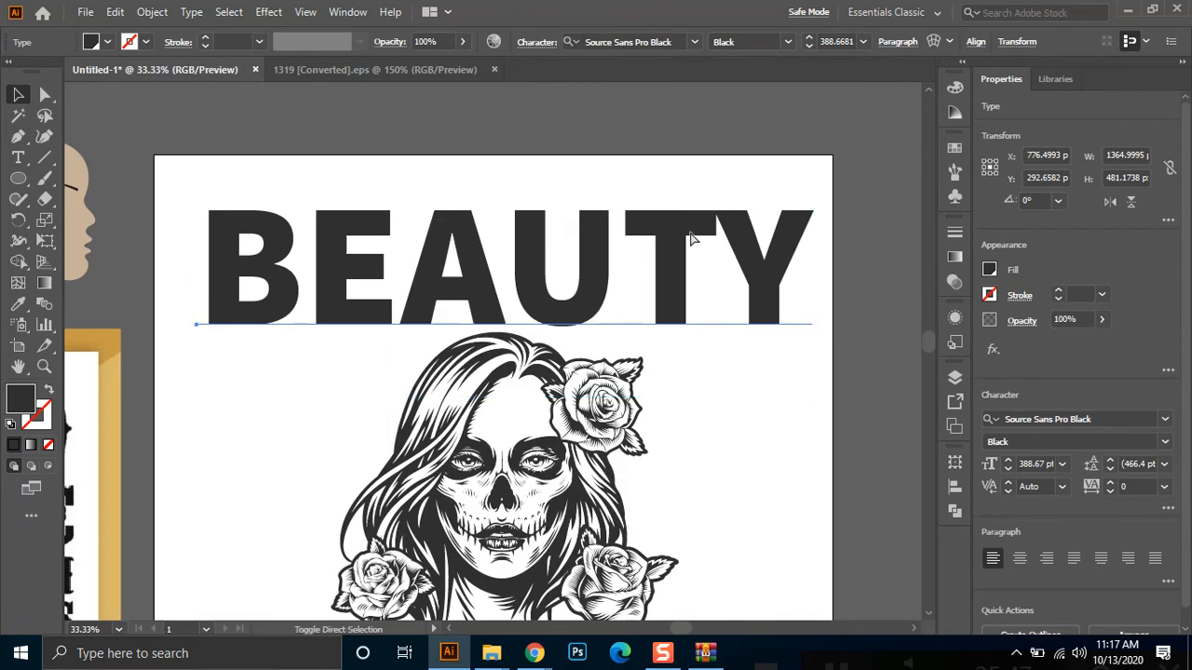
key(shift+ctrl+o)
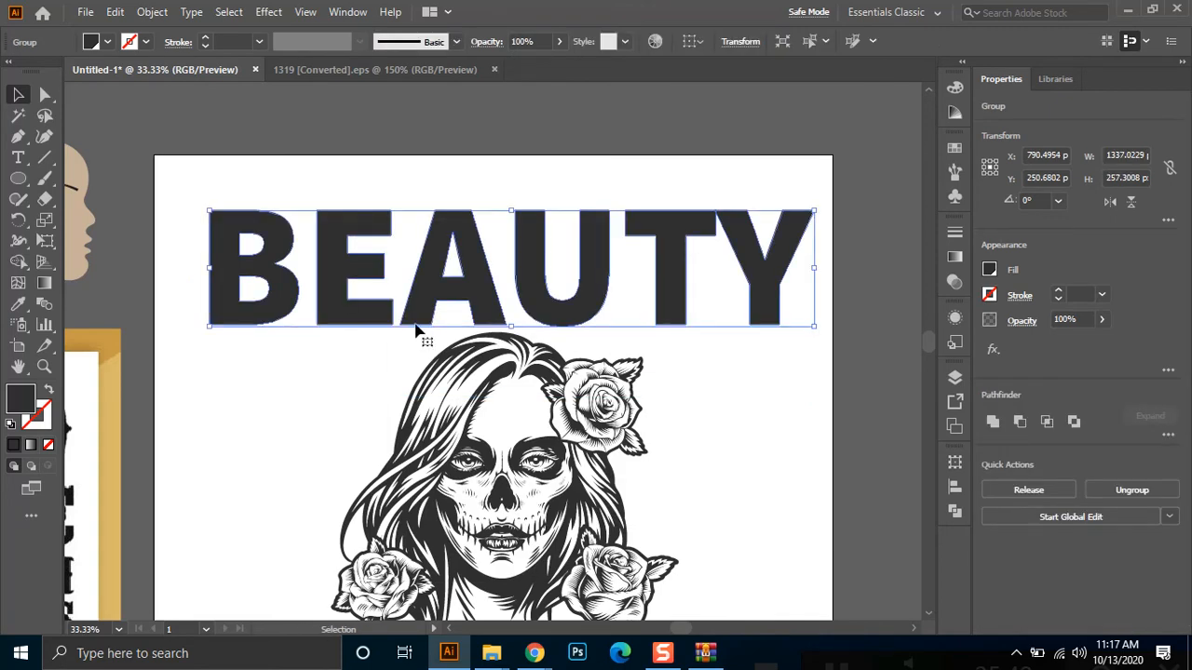
Try moving the outlined BEAUTY lettering about 34 px up, and undo back to the editable text at about 1321 px wide
click(314, 410)
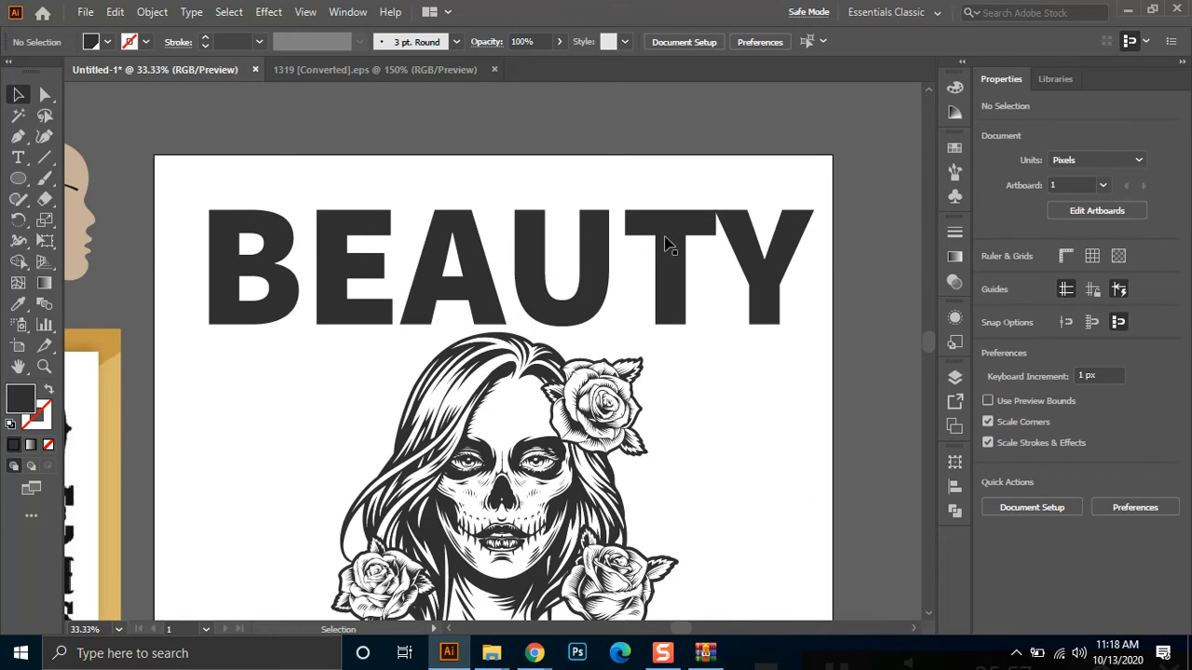
key(ctrl)
click(685, 251)
drag(684, 251, 699, 236)
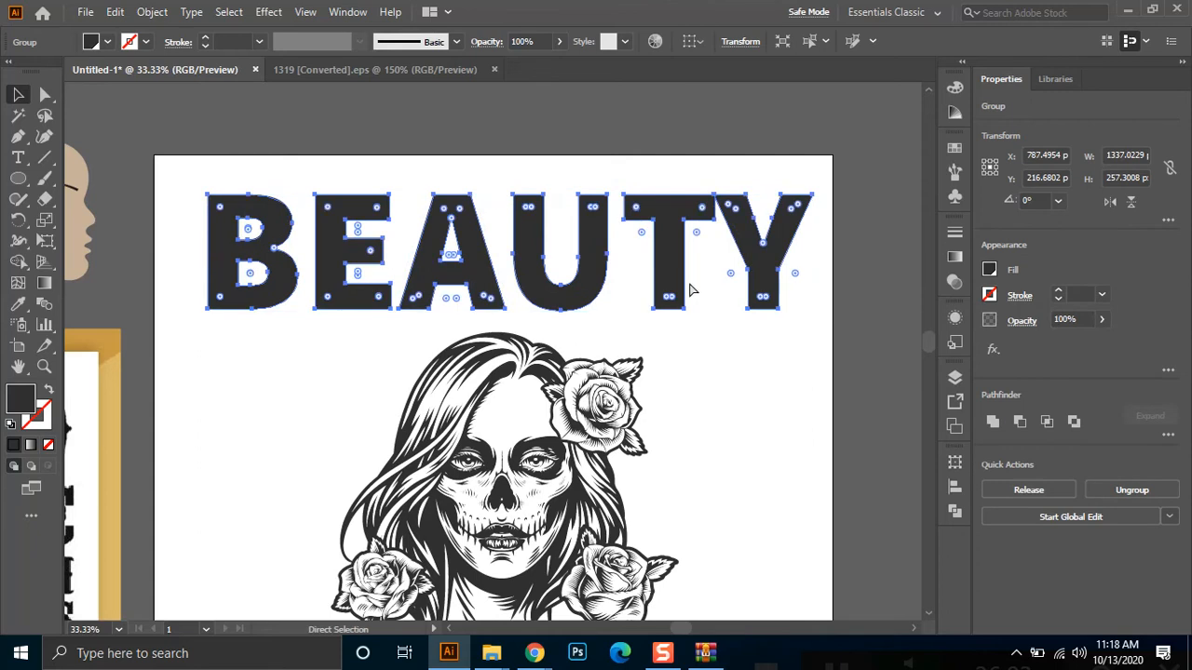
key(ctrl+z)
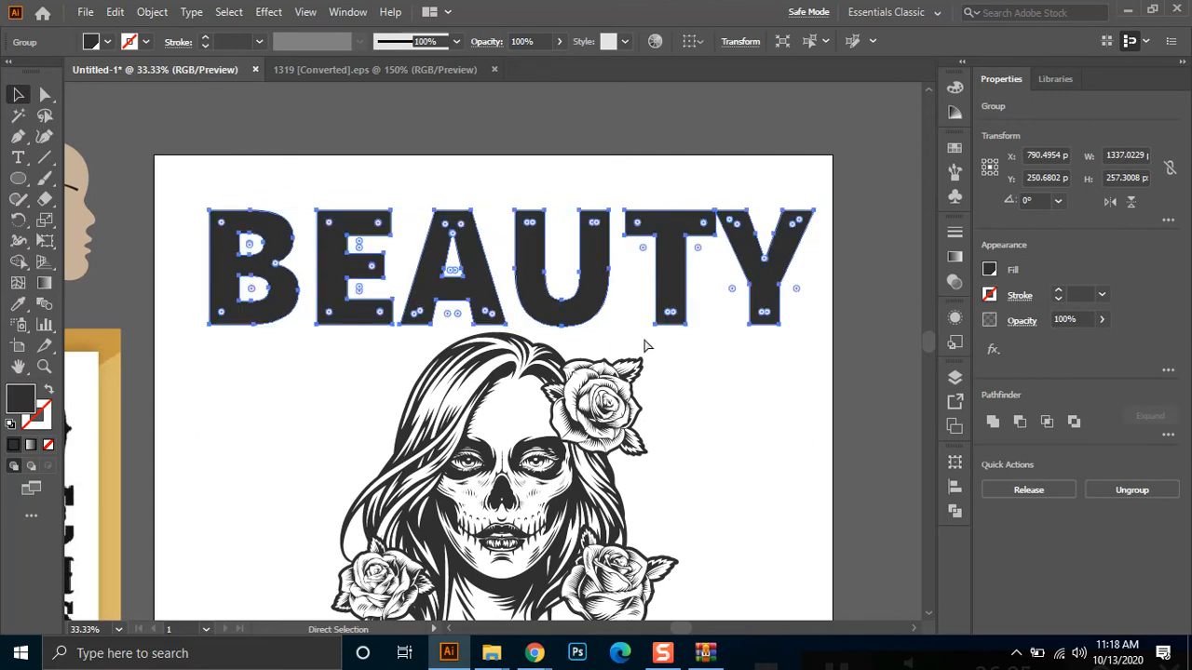
key(ctrl+z)
Expand the BEAUTY text into vector shapes with Object and Fill enabled
click(153, 13)
click(233, 214)
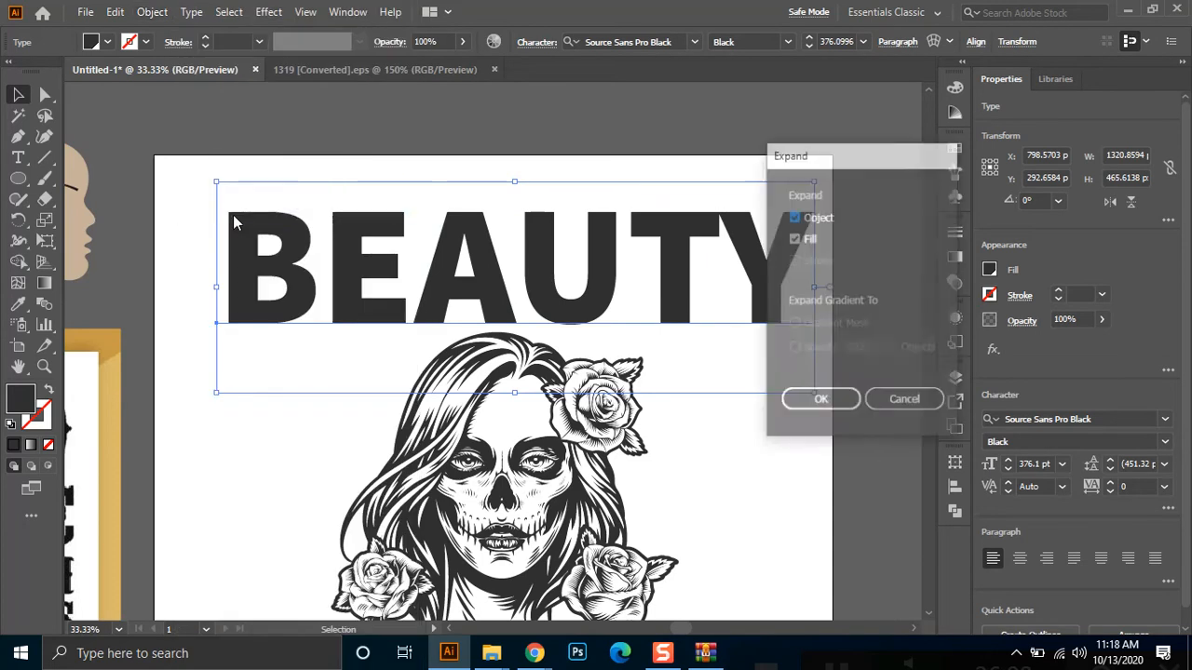
click(819, 400)
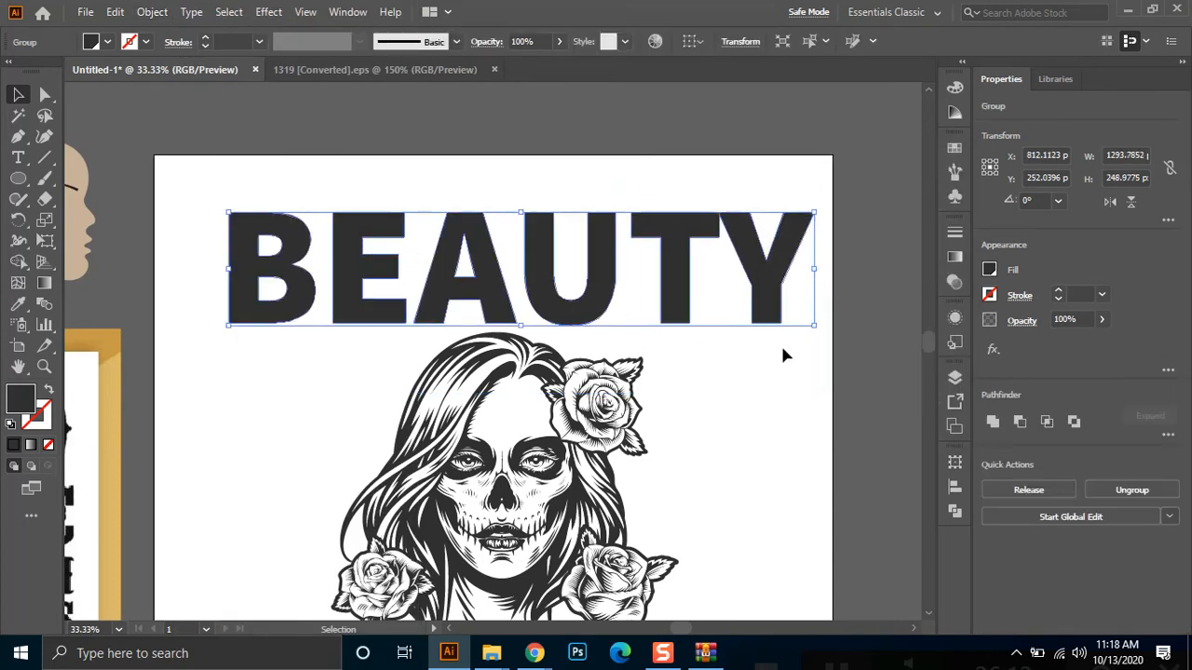
click(641, 293)
click(687, 266)
Nudge only the letter Y of the BEAUTY lettering about 19 px to the right, away from the T
click(753, 395)
click(44, 94)
click(745, 237)
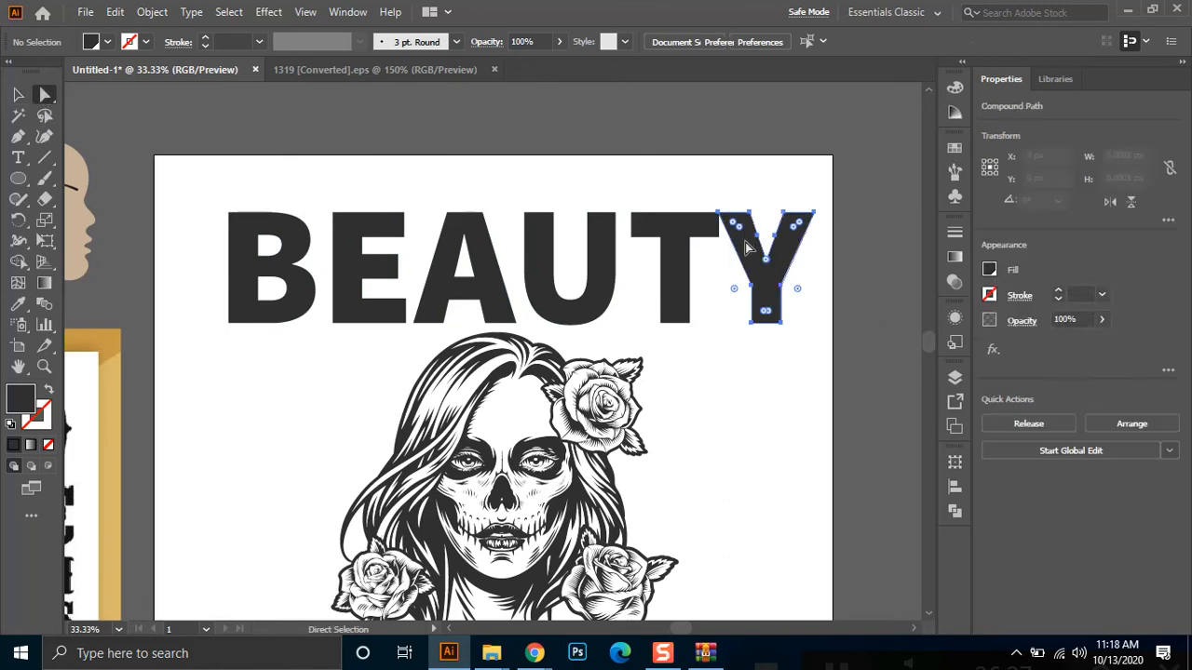
click(746, 242)
key(Right)
key(Right)
key(Right)
key(Right)
key(Right)
key(Right)
key(Right)
key(Right)
key(Right)
key(Right)
key(Right)
key(Right)
key(Right)
key(Right)
key(Right)
key(Right)
key(Right)
key(Right)
key(Right)
key(Right)
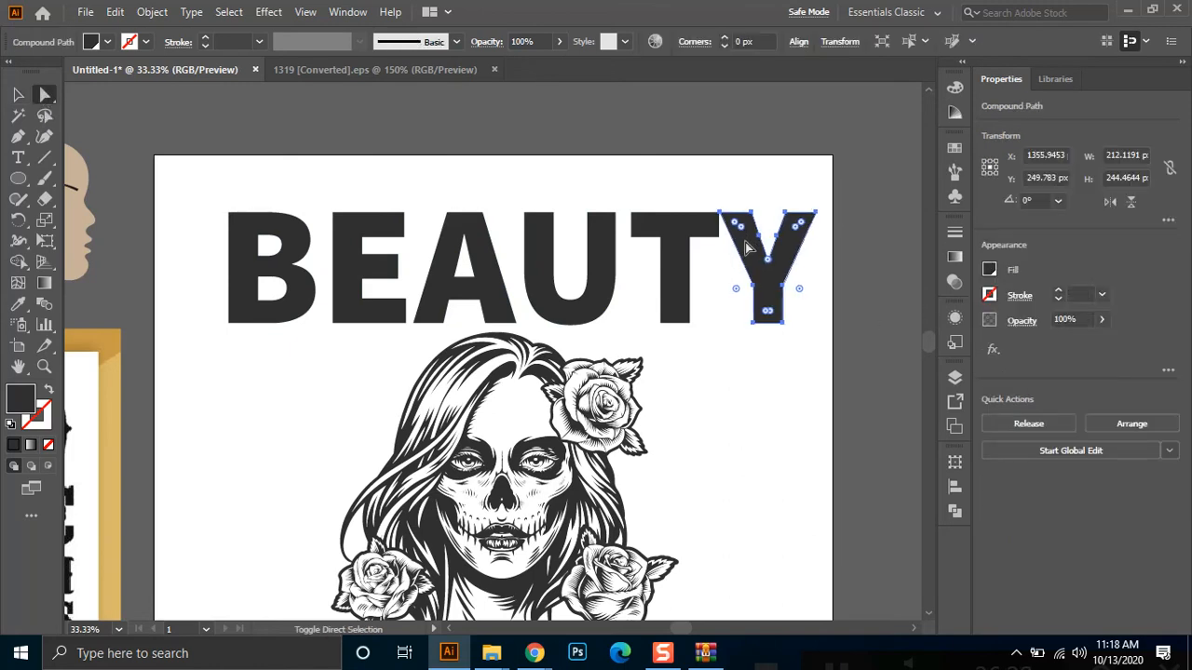
key(Left)
key(Left)
key(Left)
key(Left)
key(Left)
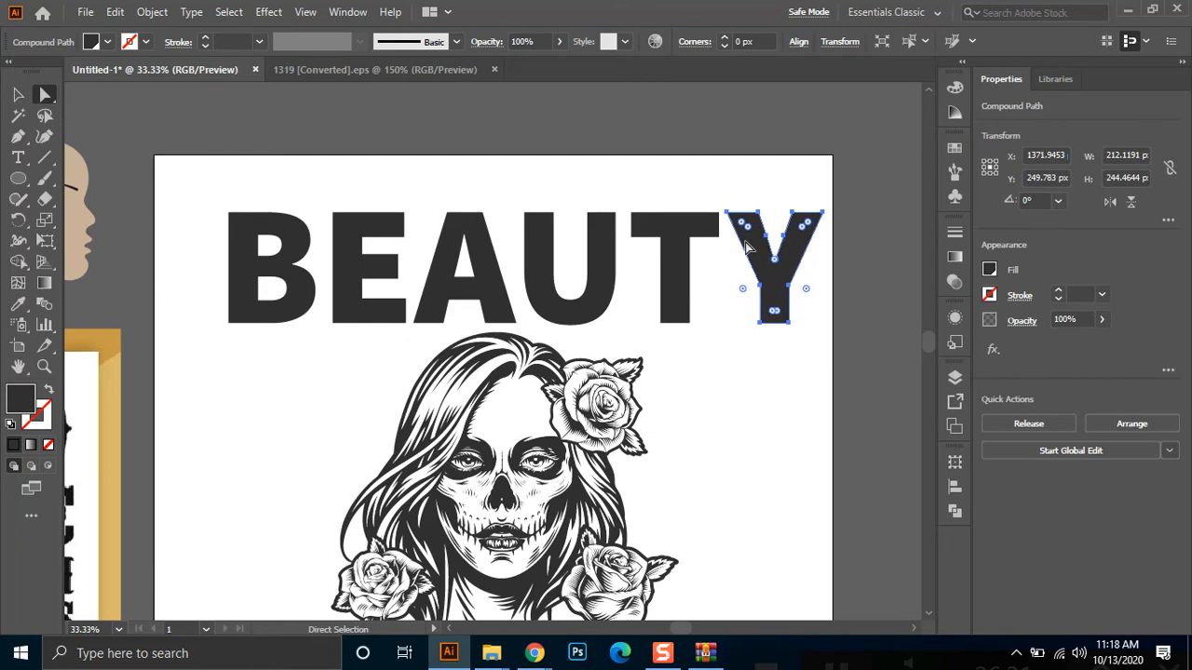
Move the whole BEAUTY lettering up and left to about X 766 px, Y 183 px, leaving a gap above the portrait
click(702, 356)
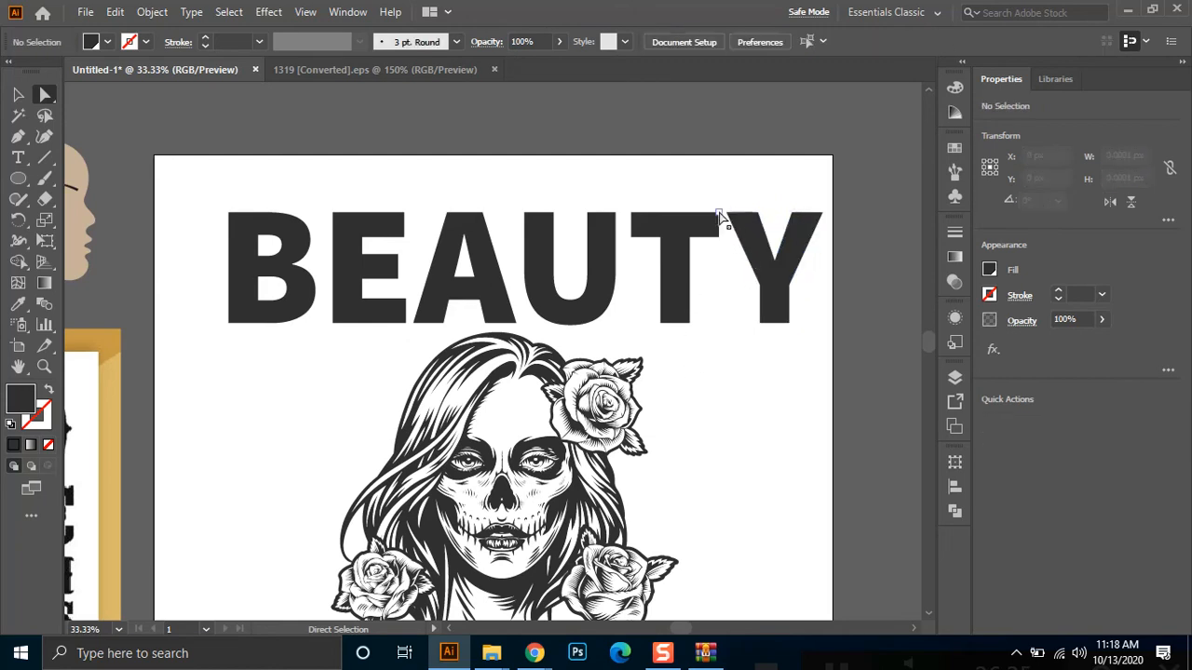
click(18, 94)
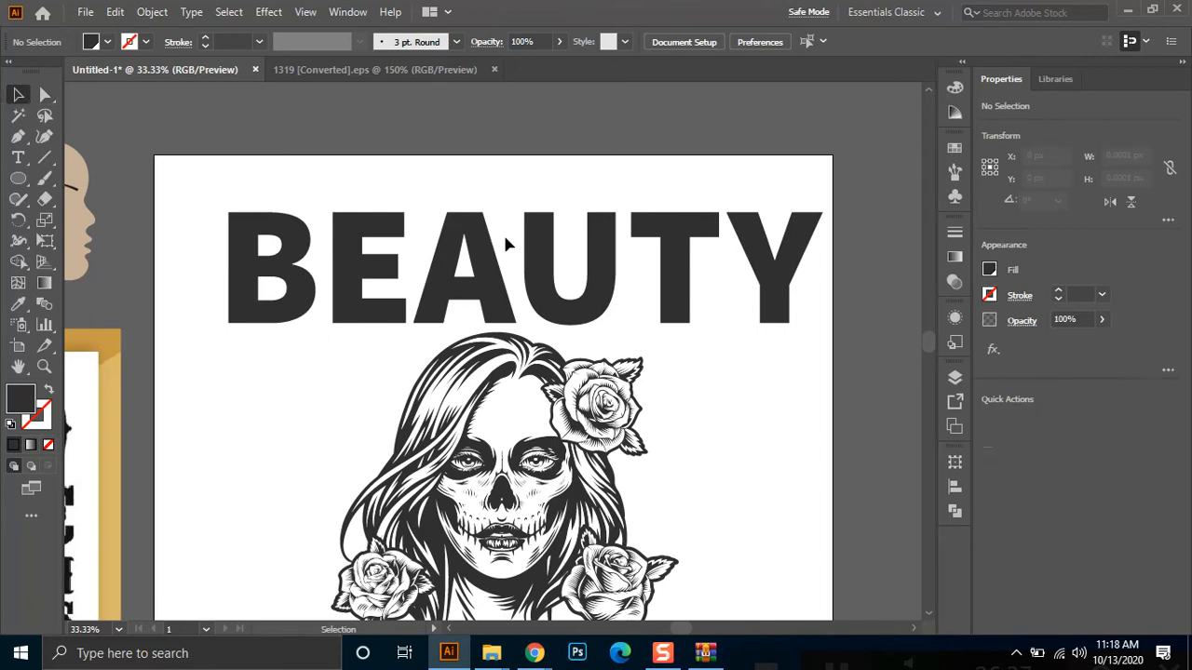
drag(615, 267, 587, 231)
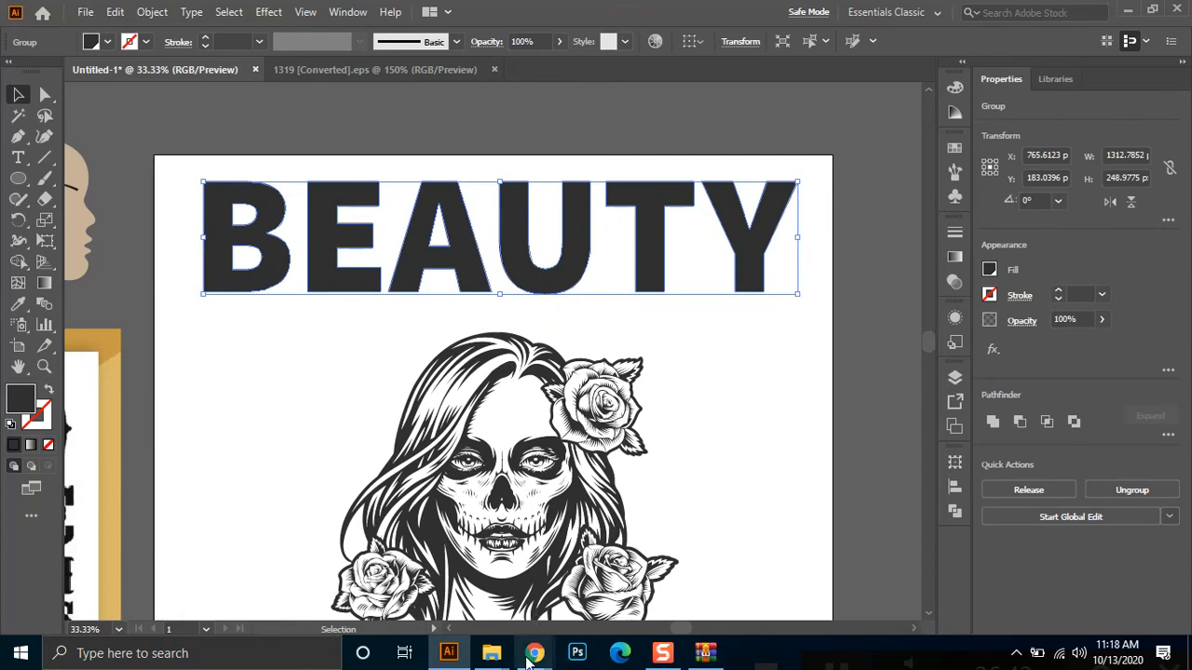
Switch to Chrome and search Google for "noise background"
mouse_move(535, 652)
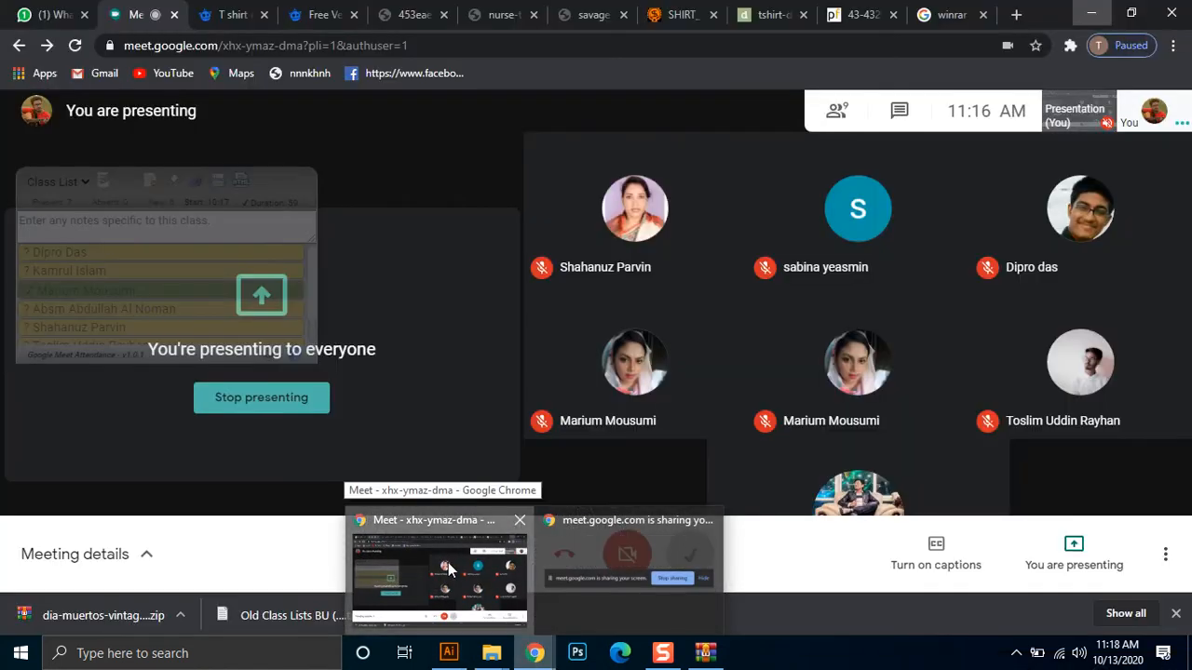
click(449, 562)
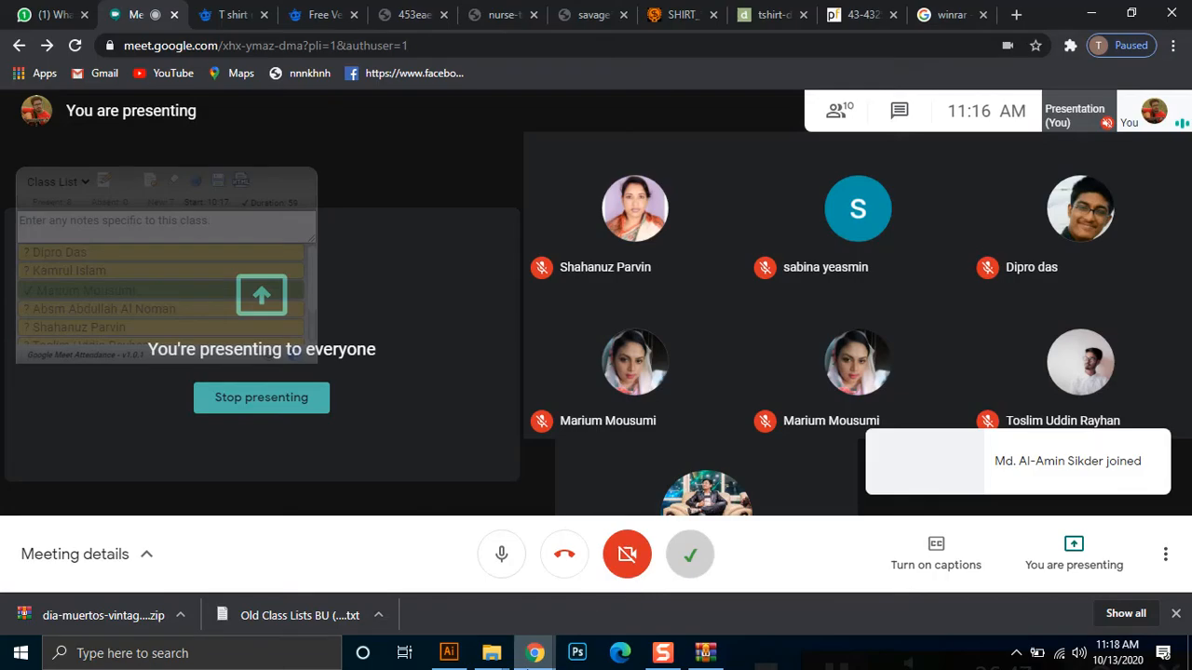
click(952, 14)
click(806, 50)
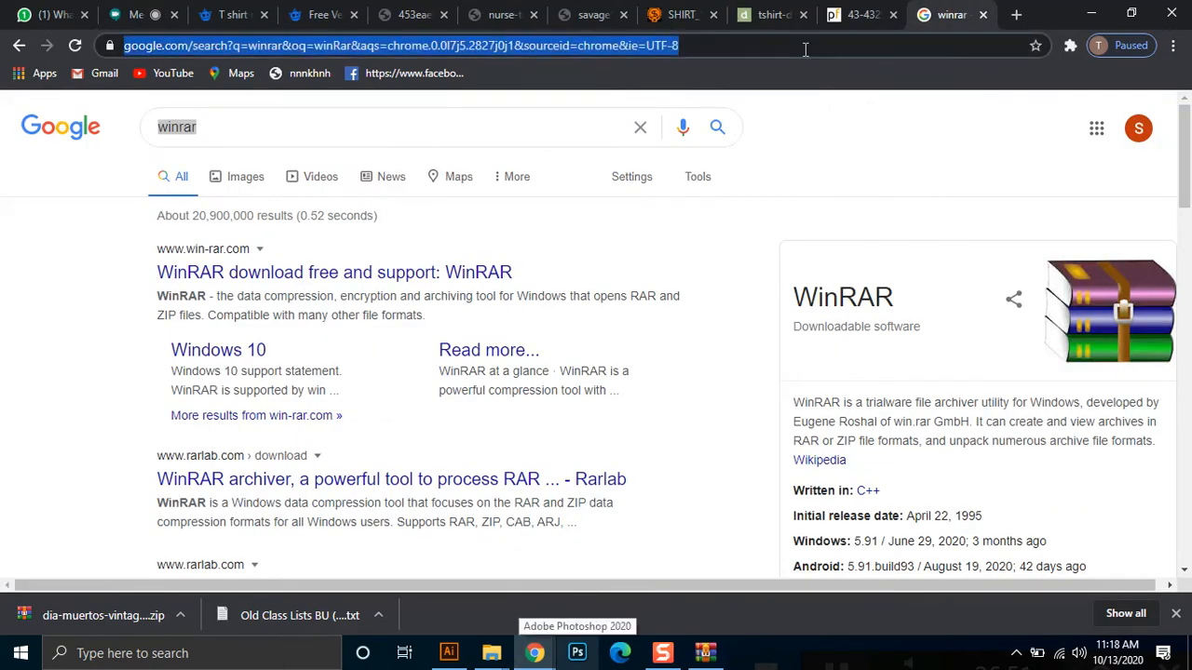
text(noise)
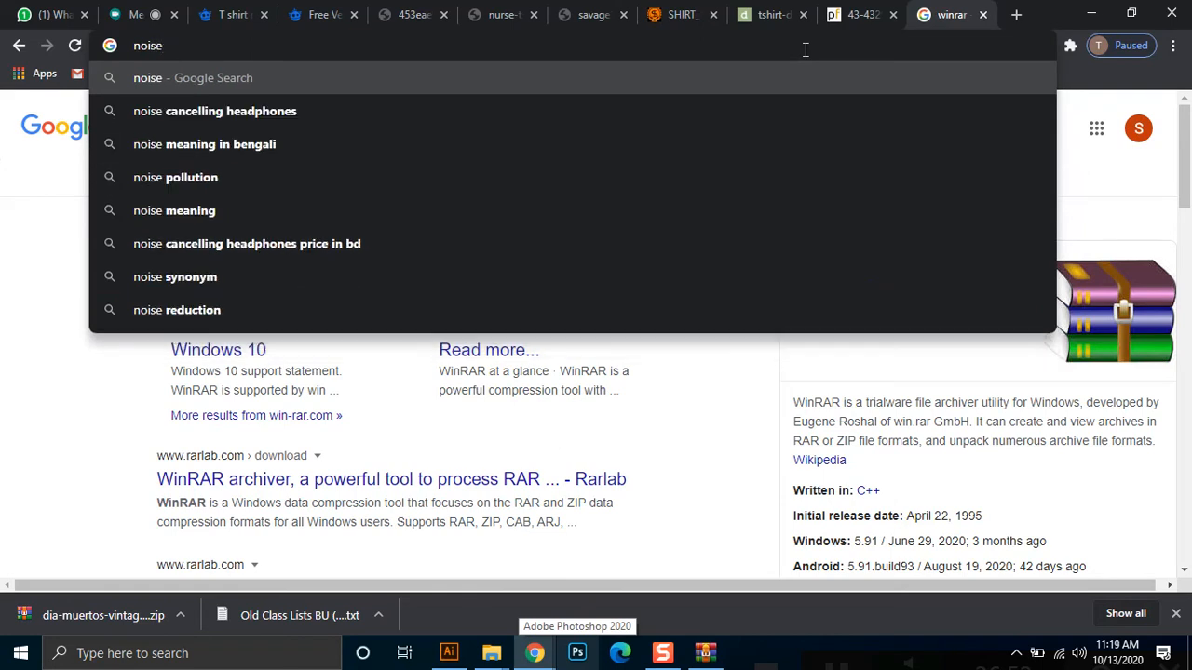
text( background)
key(Return)
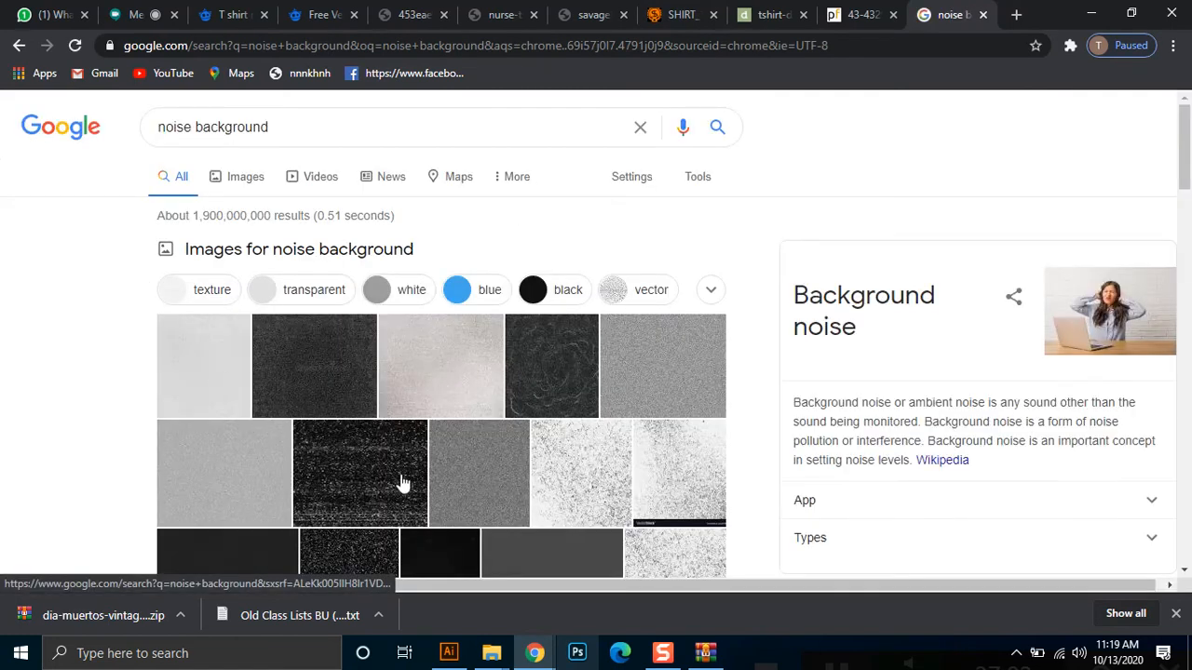
Open the black-on-white speckled Noise Background image from 123rf.com in the image results
scroll(402, 482, down, 2)
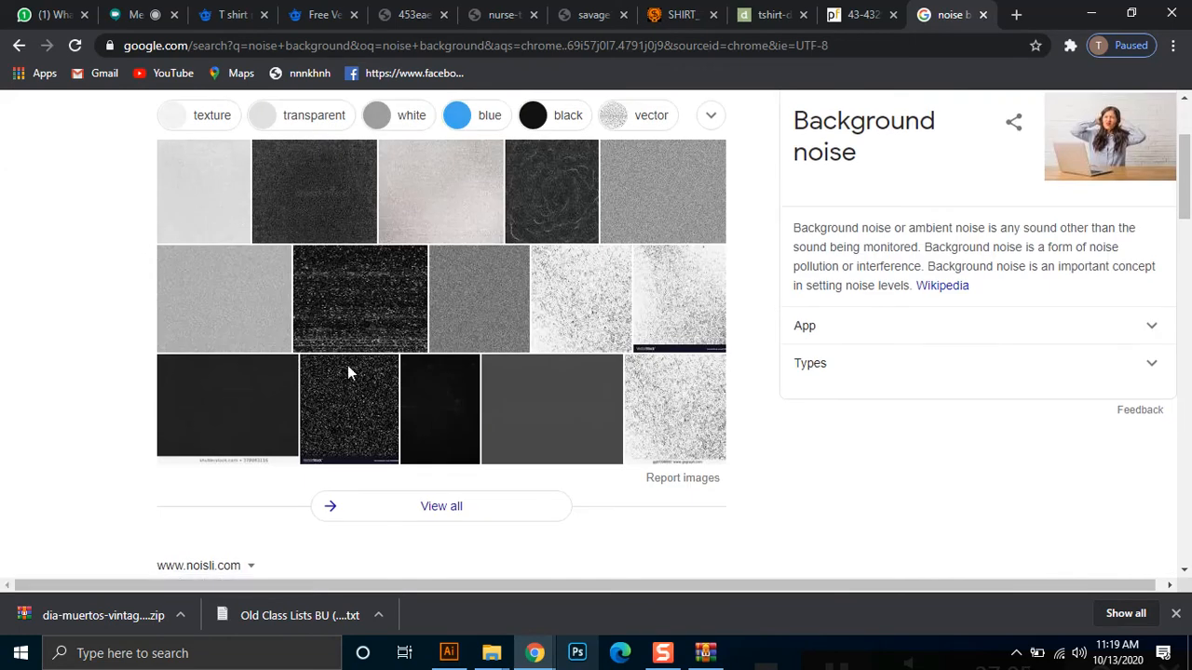
scroll(345, 372, up, 1)
click(568, 380)
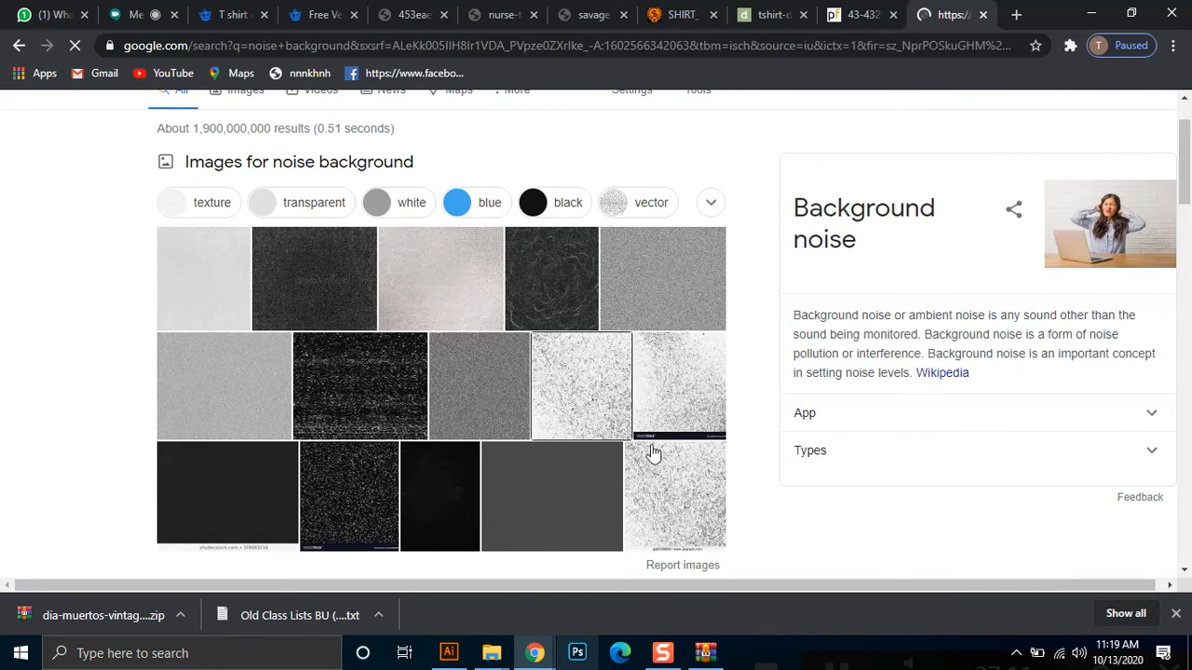
scroll(253, 181, up, 1)
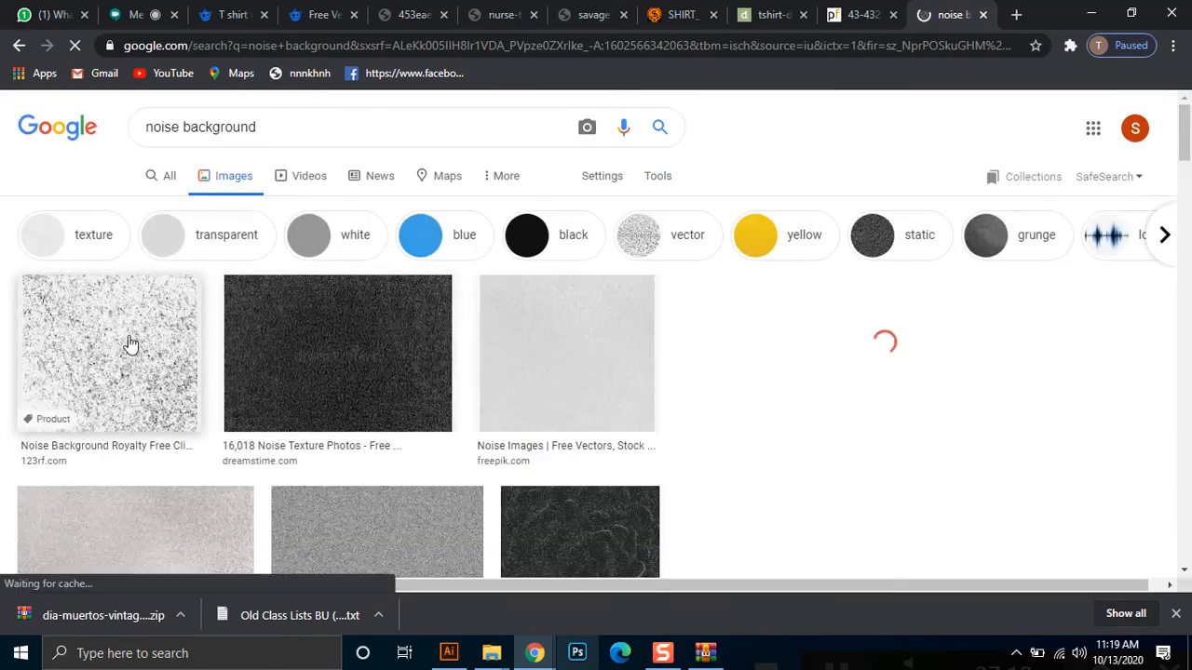
click(114, 338)
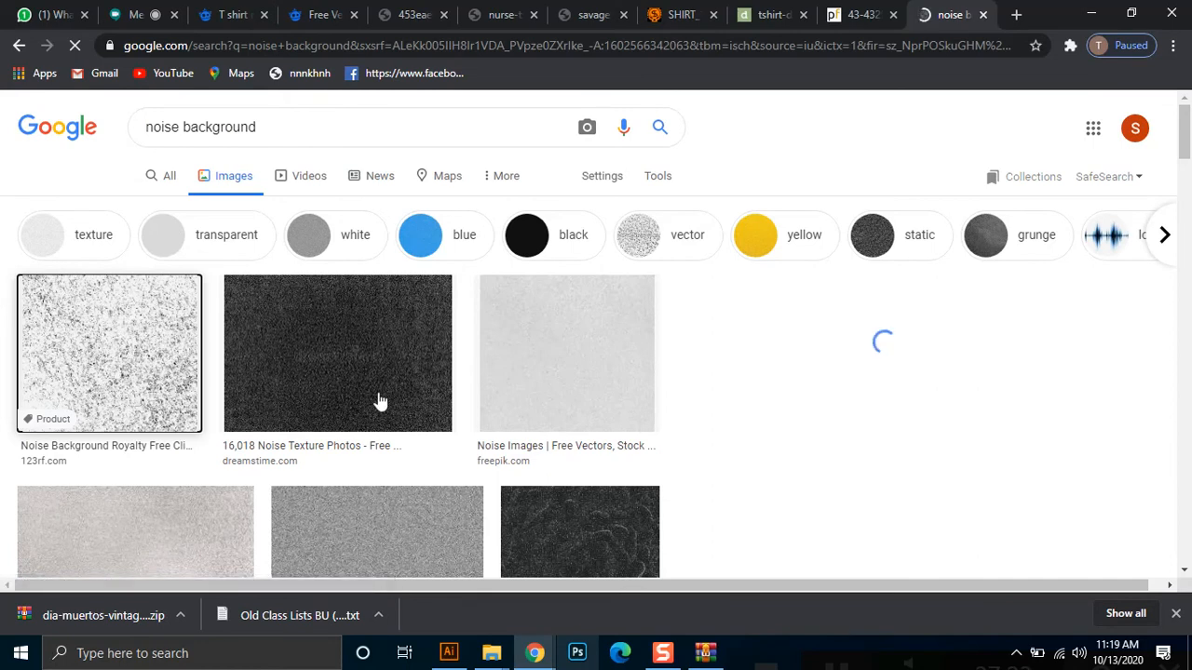
click(1190, 183)
drag(1189, 191, 1189, 140)
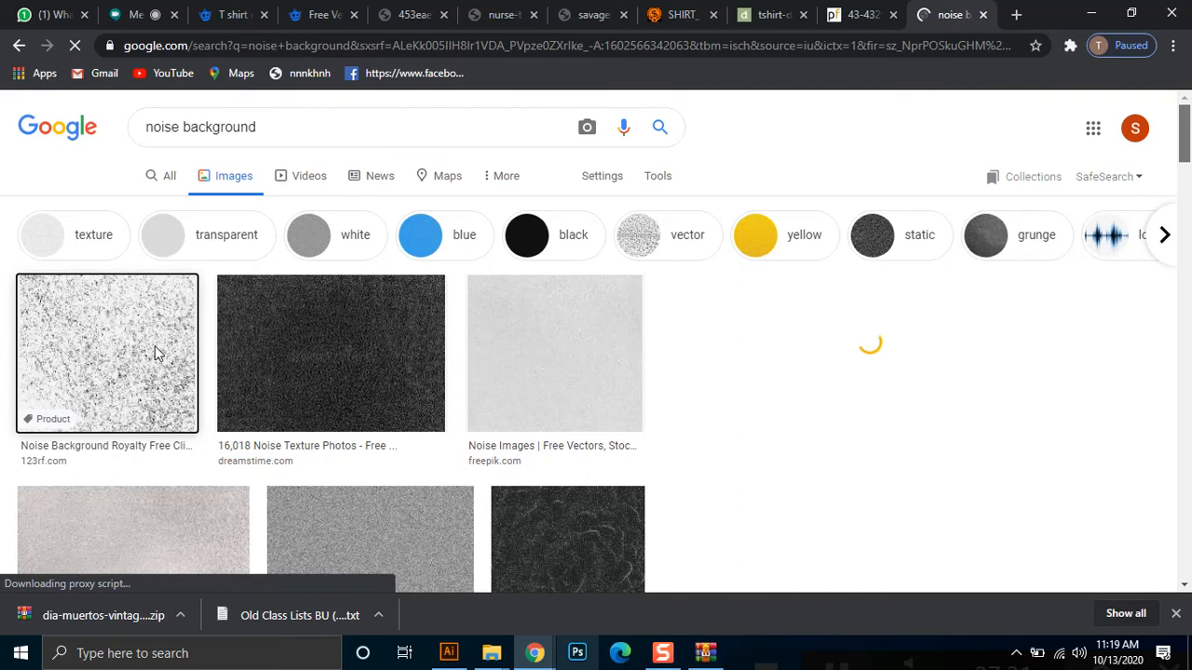
click(92, 325)
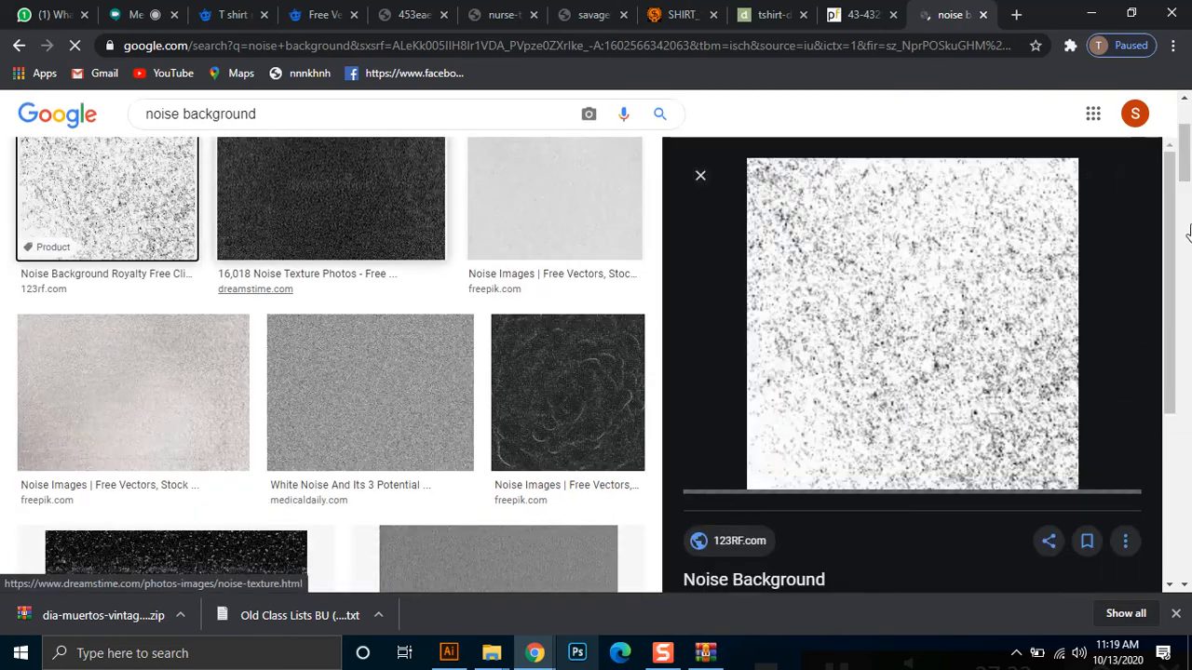
Look through the preview of the 123rf.com noise image and copy the 1300 × 1300 image
scroll(1187, 166, down, 5)
scroll(1175, 200, up, 6)
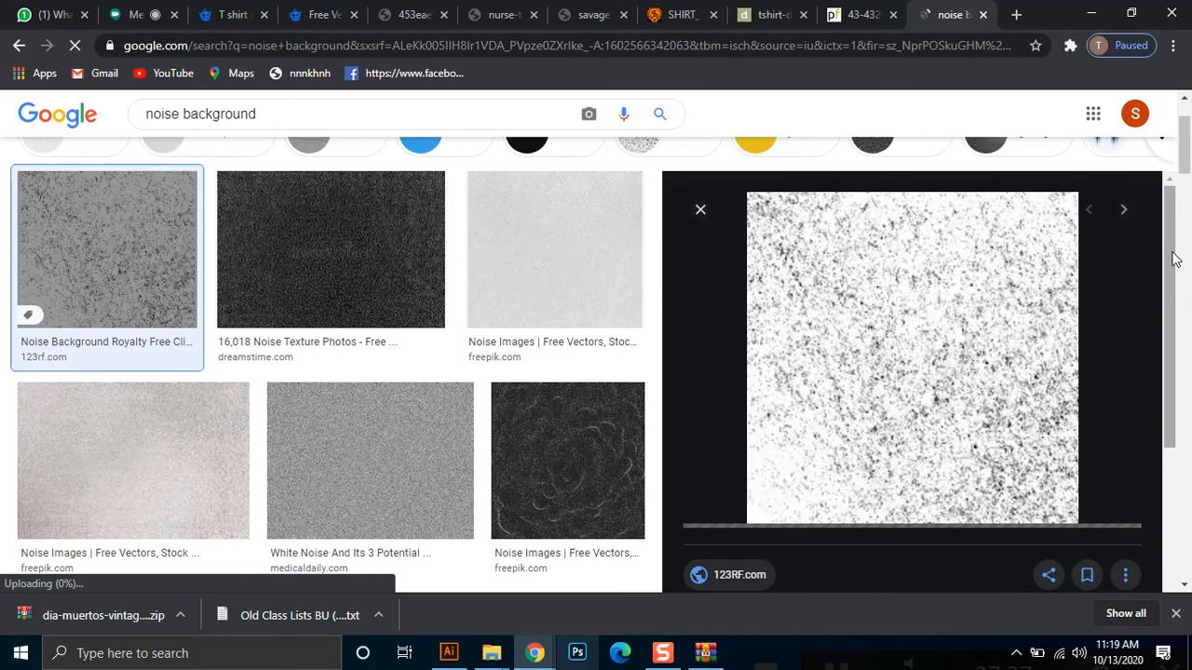
scroll(1173, 340, down, 5)
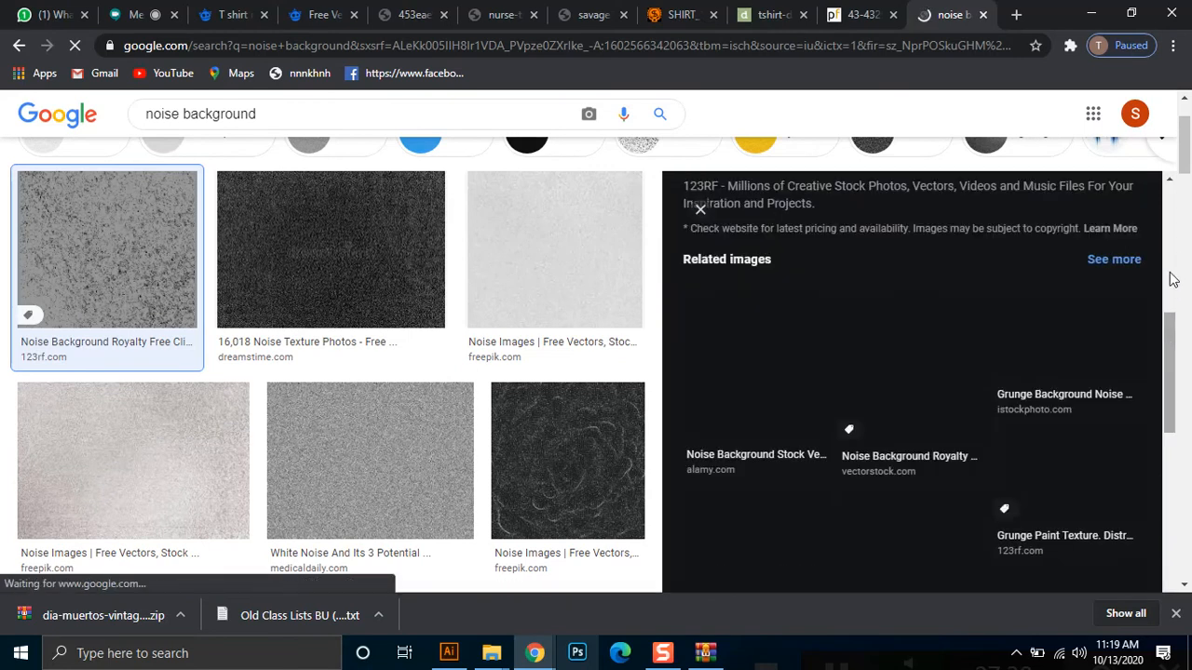
scroll(1172, 242, up, 5)
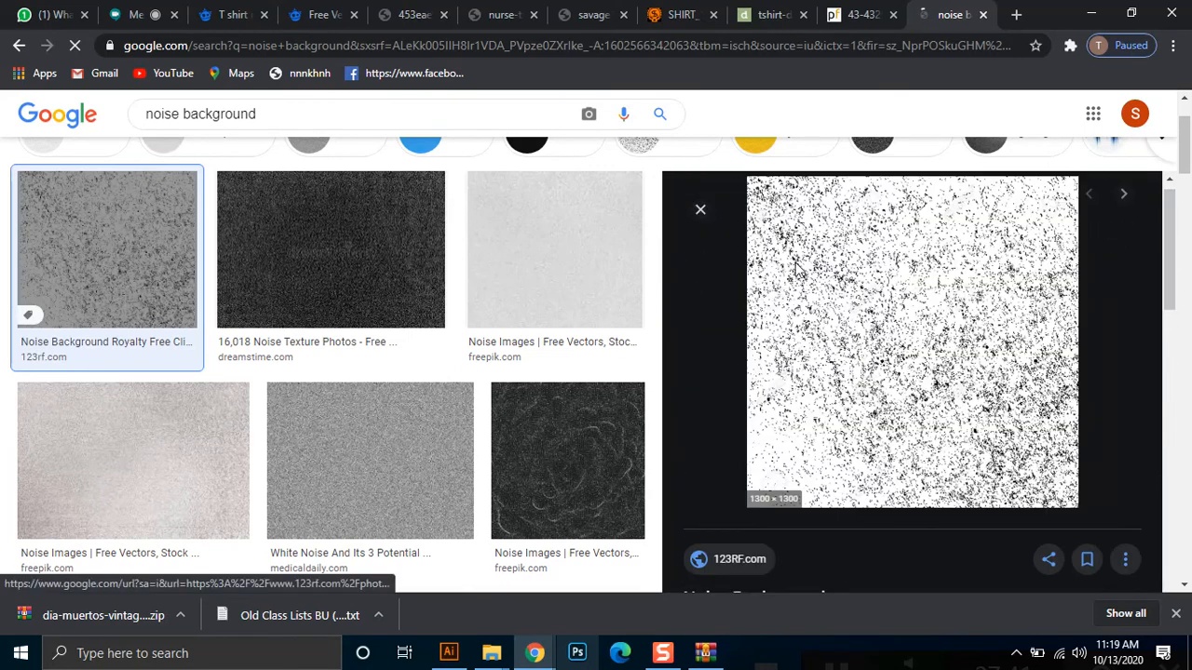
right_click(846, 302)
click(897, 482)
Switch to Illustrator and paste the copied noise image over the T-shirt design
click(449, 653)
key(a)
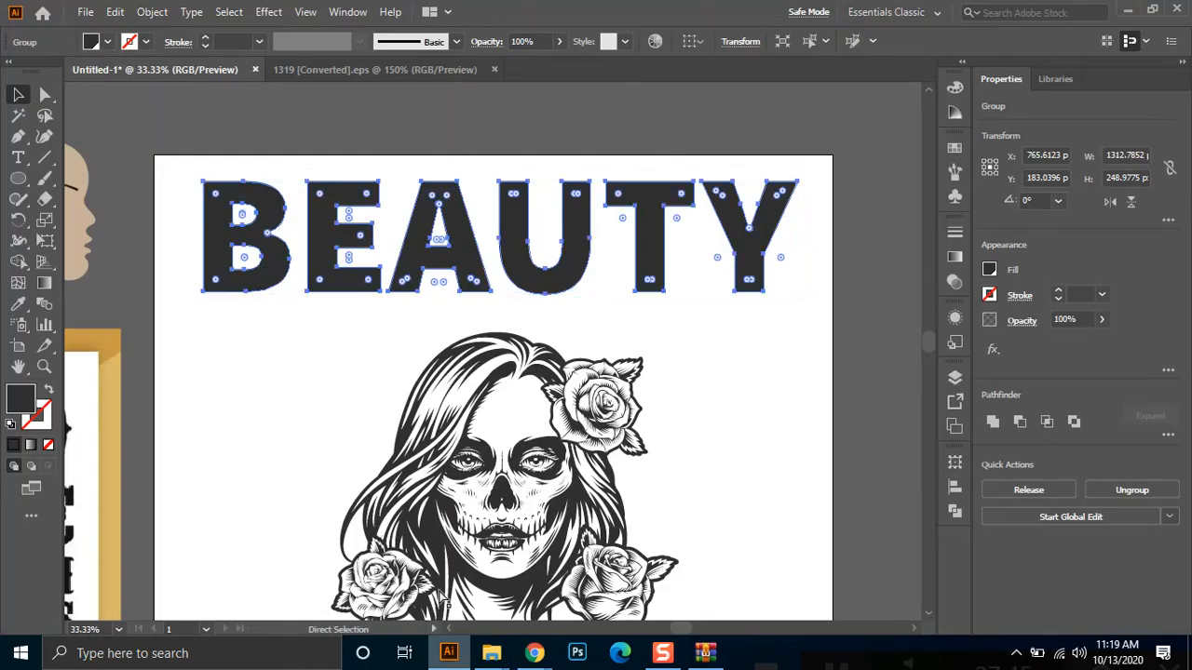
key(v)
key(ctrl+v)
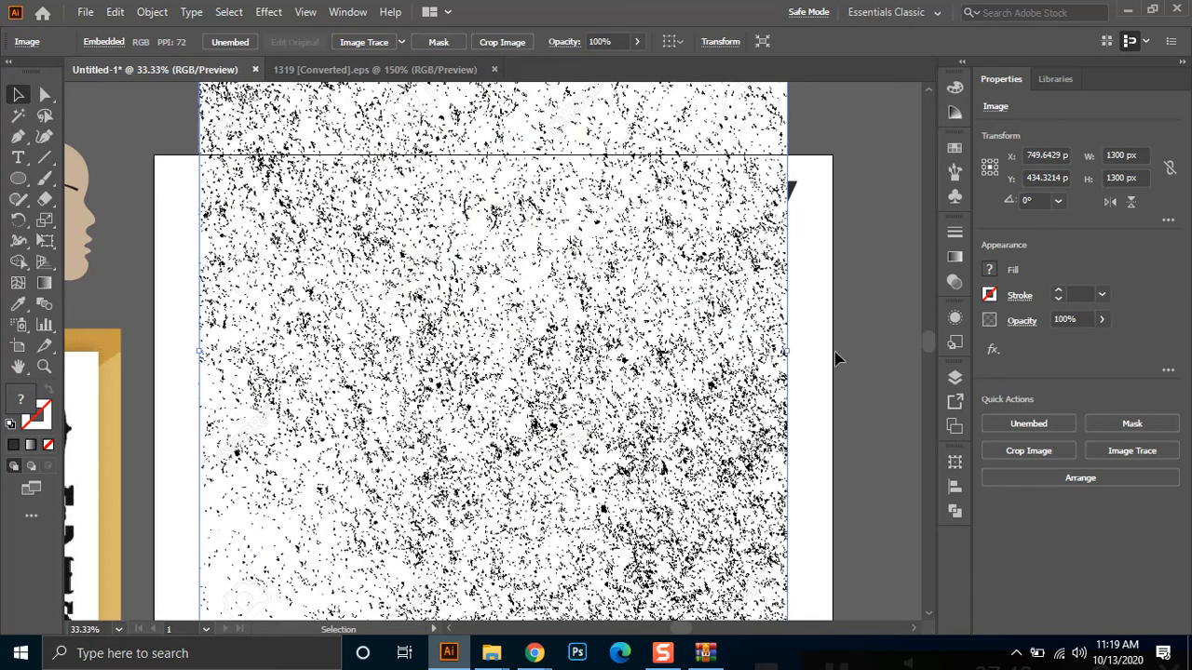
Trace the pasted noise image with the Sketched Art preset of Image Trace
key(ctrl+shift+a)
click(499, 289)
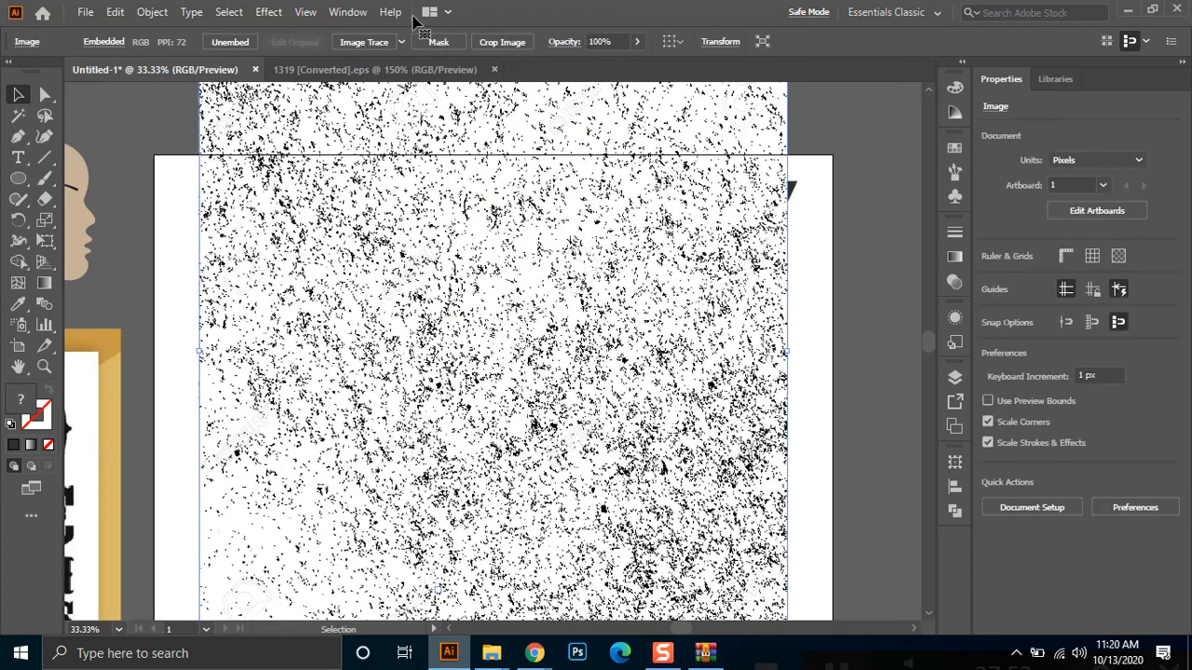
click(402, 40)
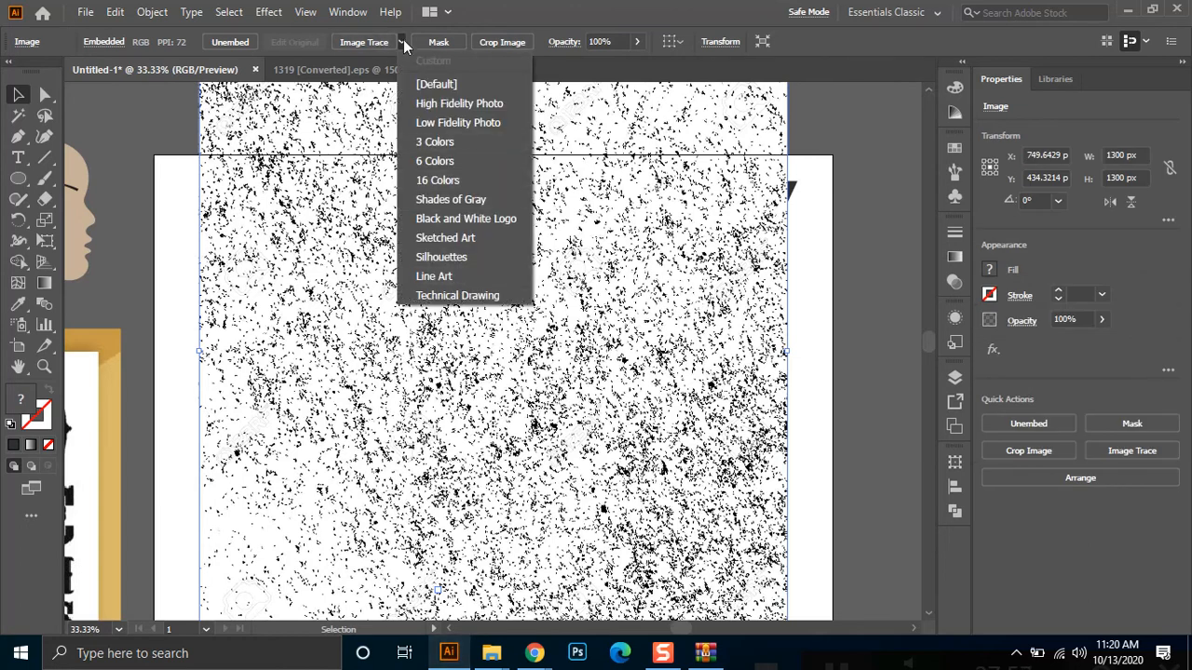
click(443, 239)
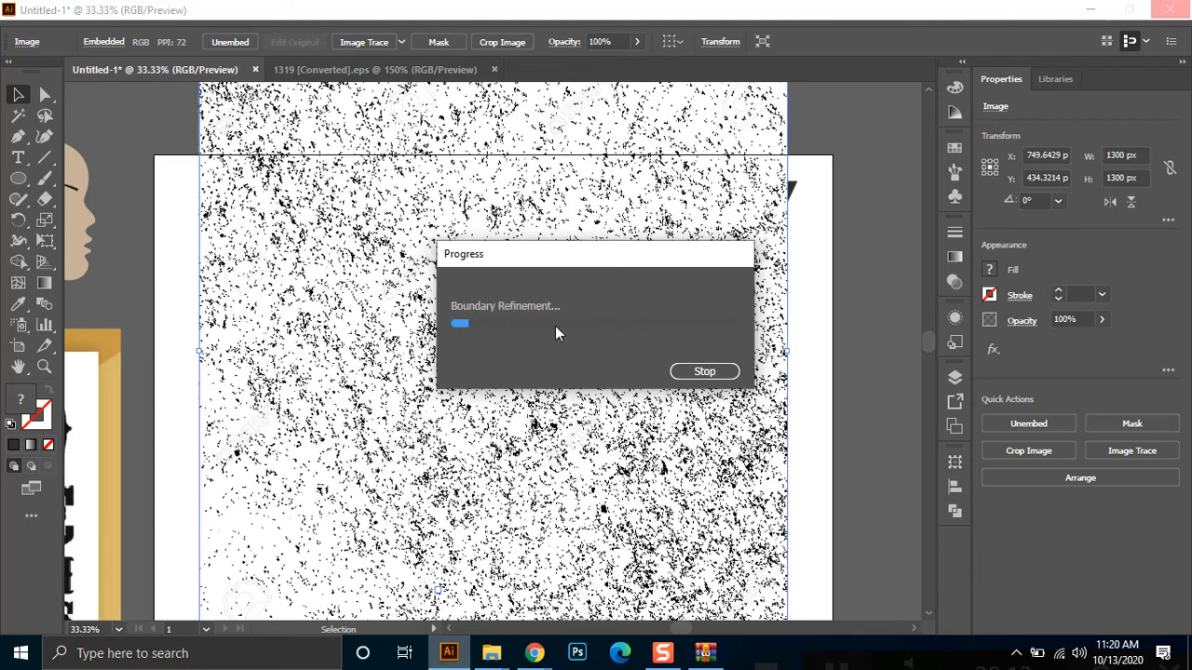
Switch to WinRAR and close the dia-muertos-vintage-print.zip archive window
click(704, 653)
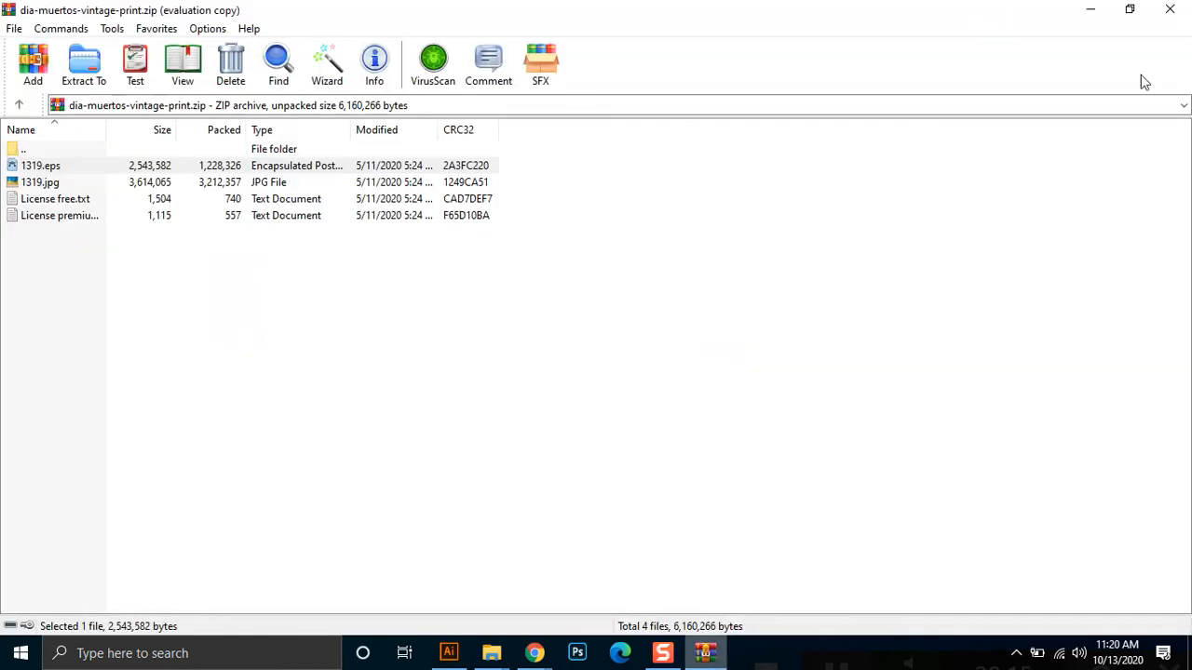
click(1169, 8)
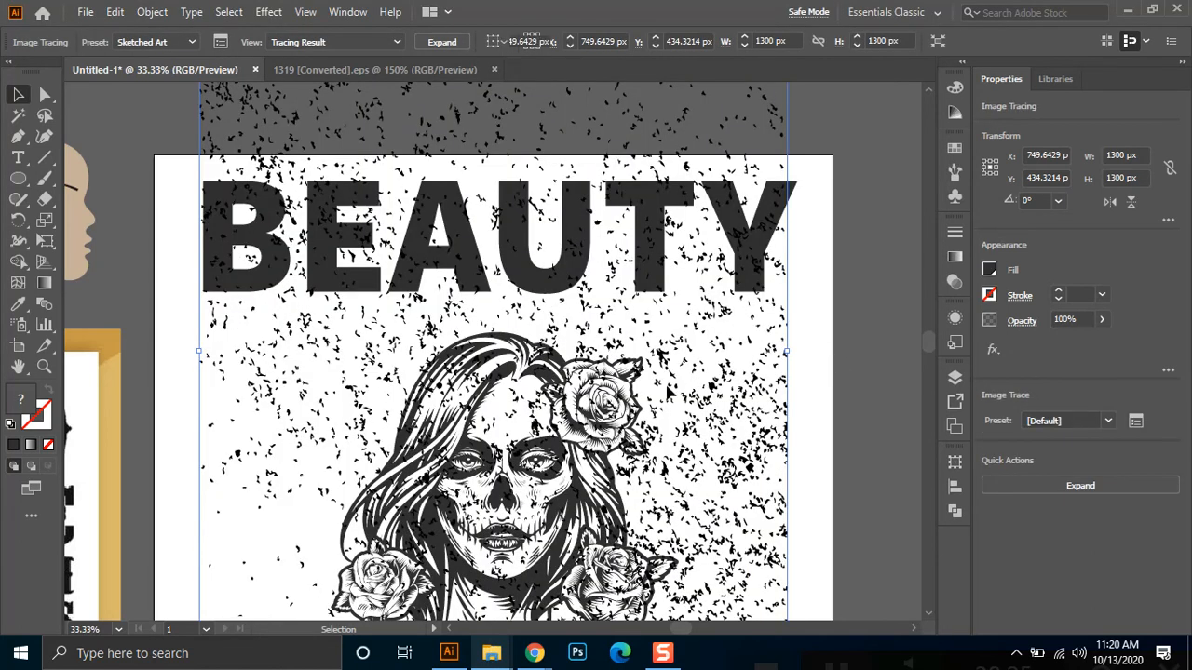
Expand the traced noise texture into editable vector shapes
key(ctrl+shift+a)
scroll(668, 393, down, 1)
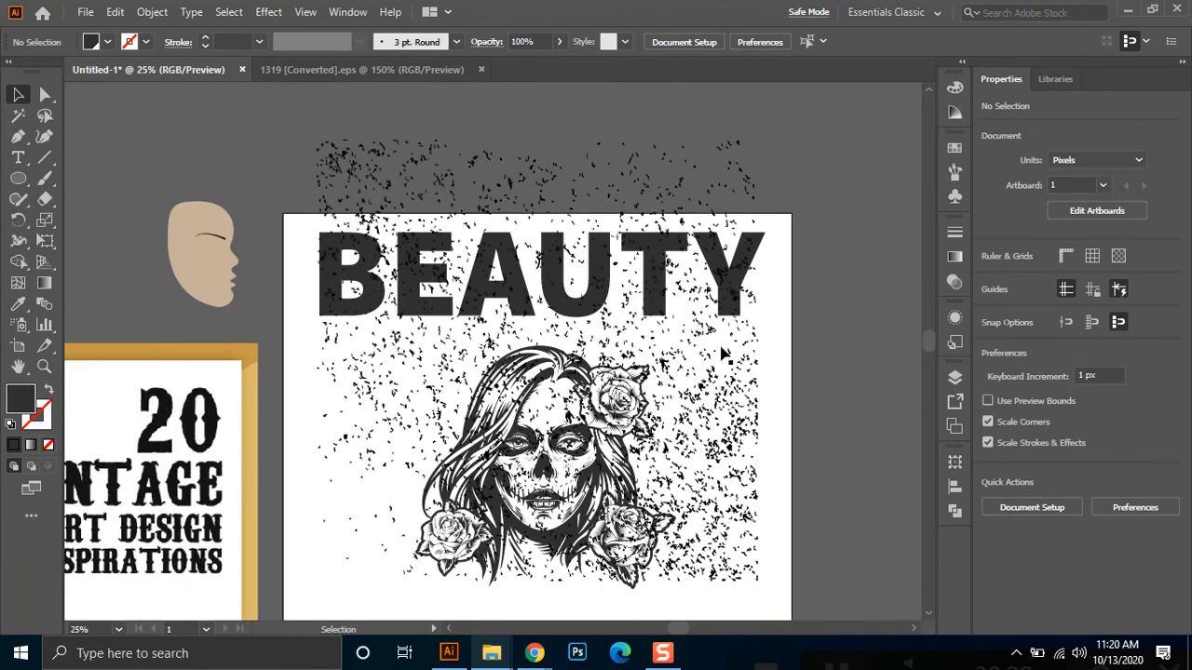
click(708, 333)
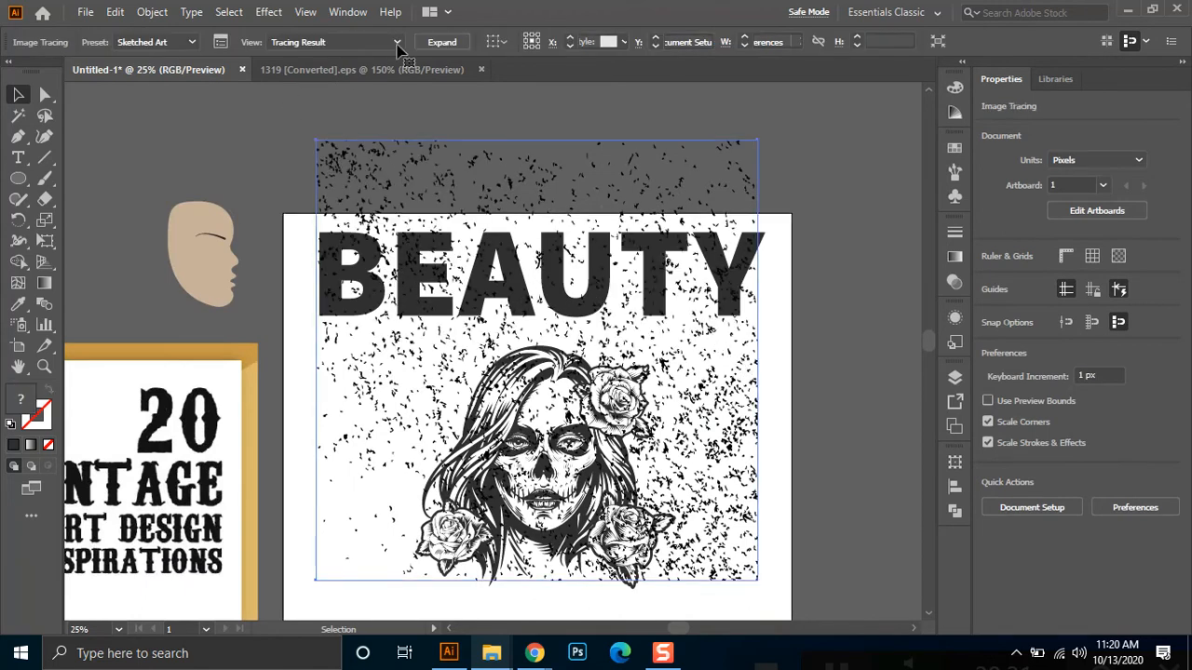
click(442, 42)
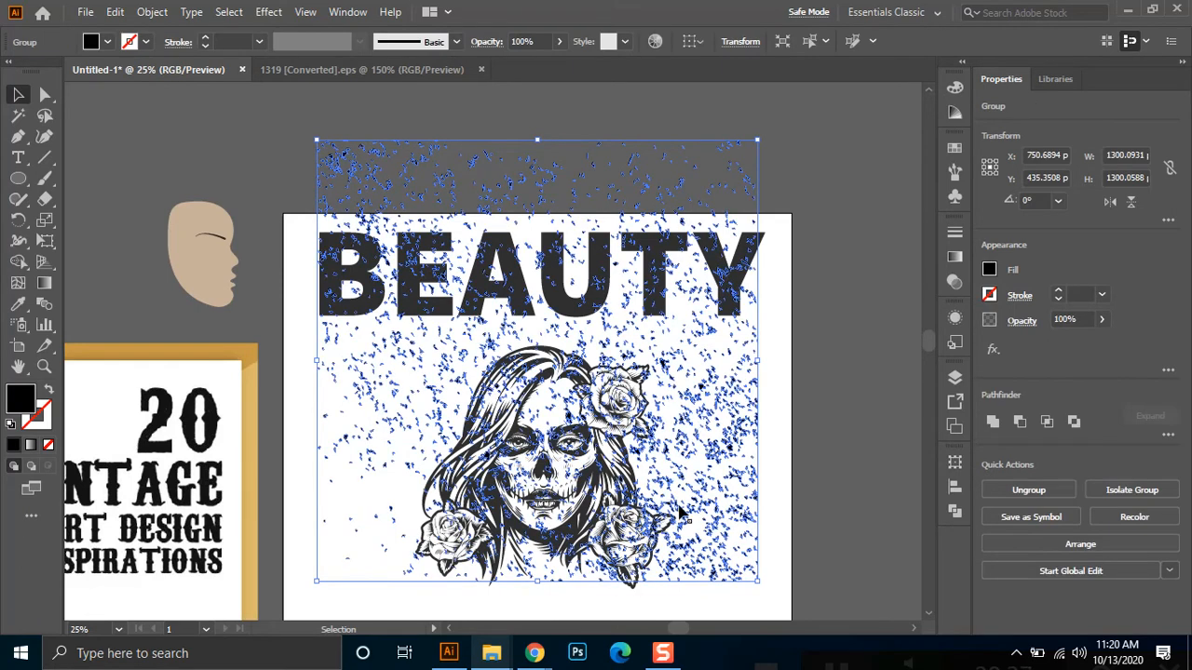
Select the BEAUTY lettering with the noise texture and move both beside the artboard, to about X 2350 px, Y 528 px
scroll(794, 270, down, 2)
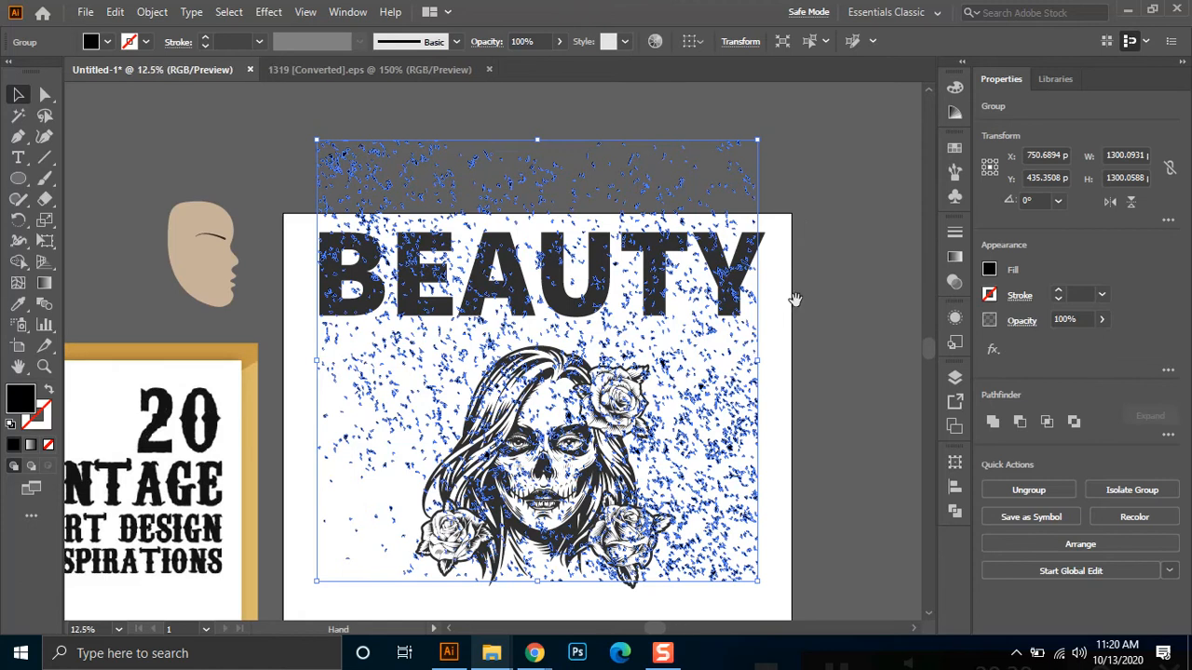
drag(804, 307, 771, 309)
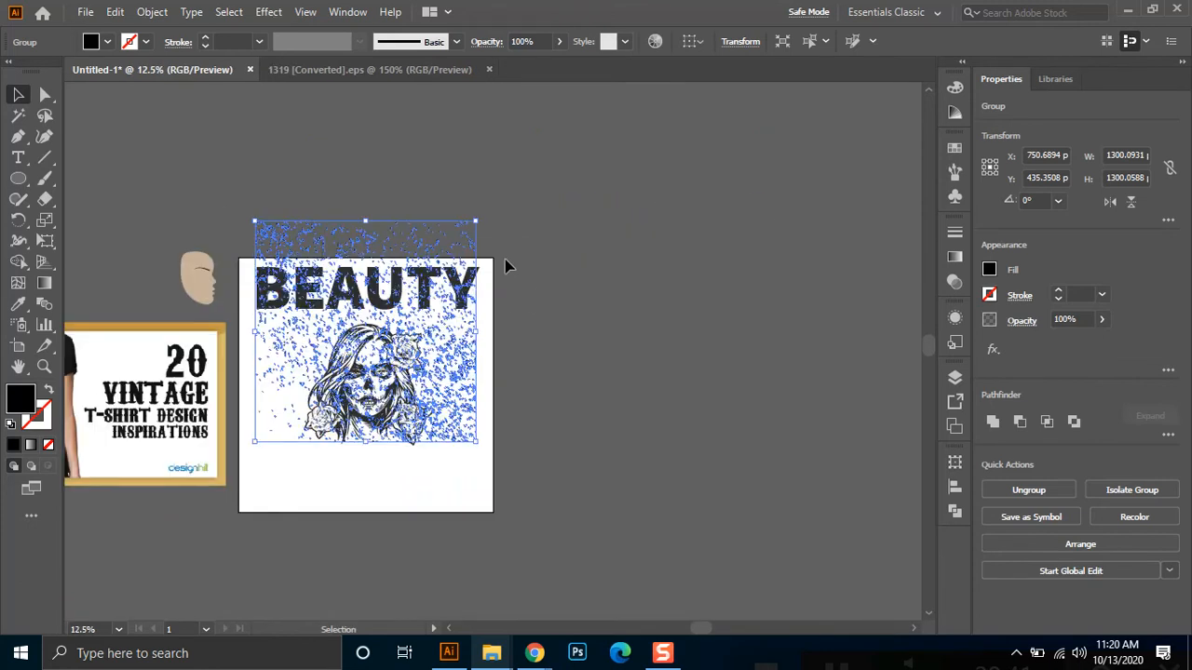
click(453, 288)
drag(454, 289, 694, 296)
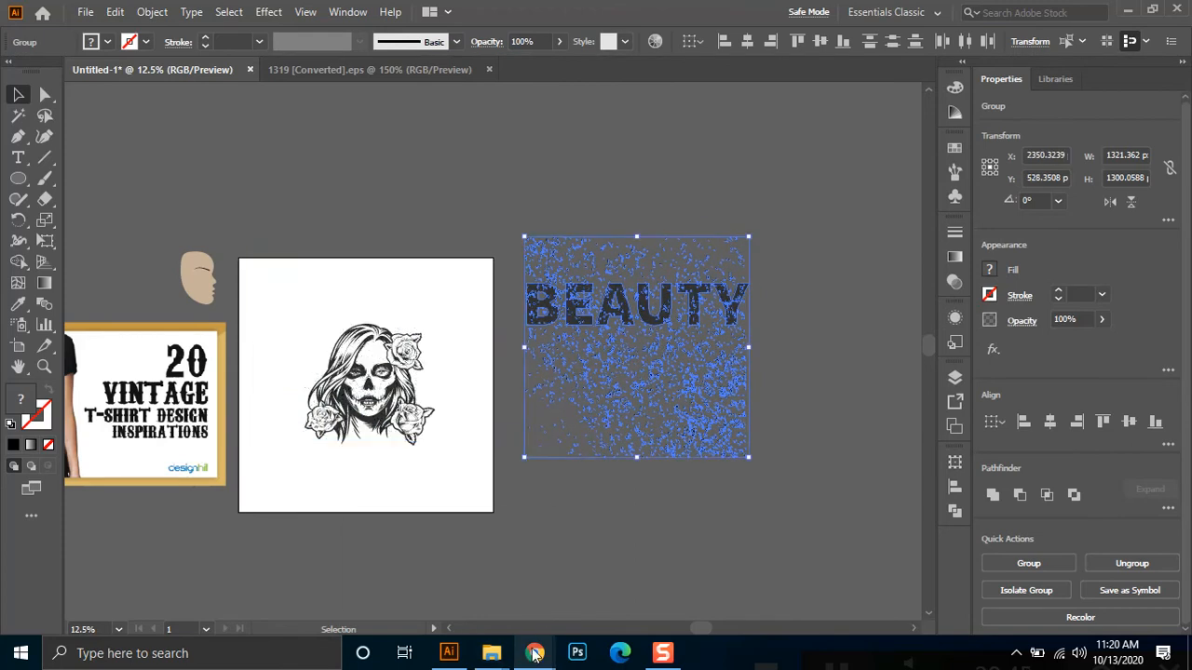
Check the Google Meet call in Chrome and return to Illustrator
mouse_move(535, 653)
click(436, 568)
click(135, 15)
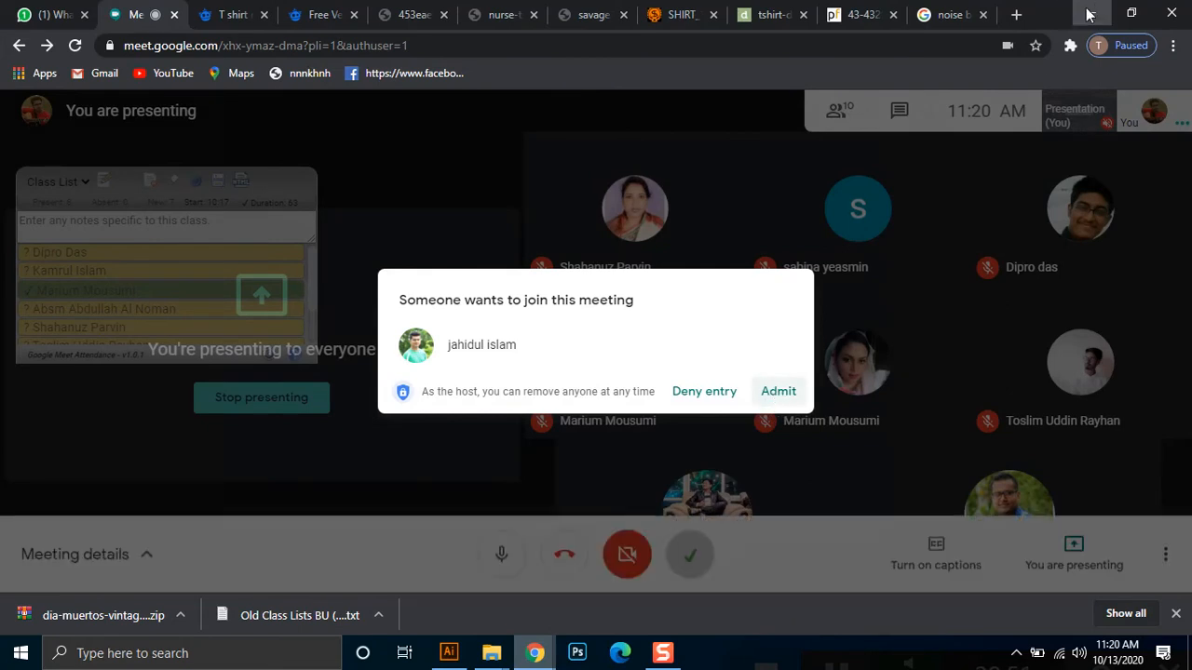
click(1091, 13)
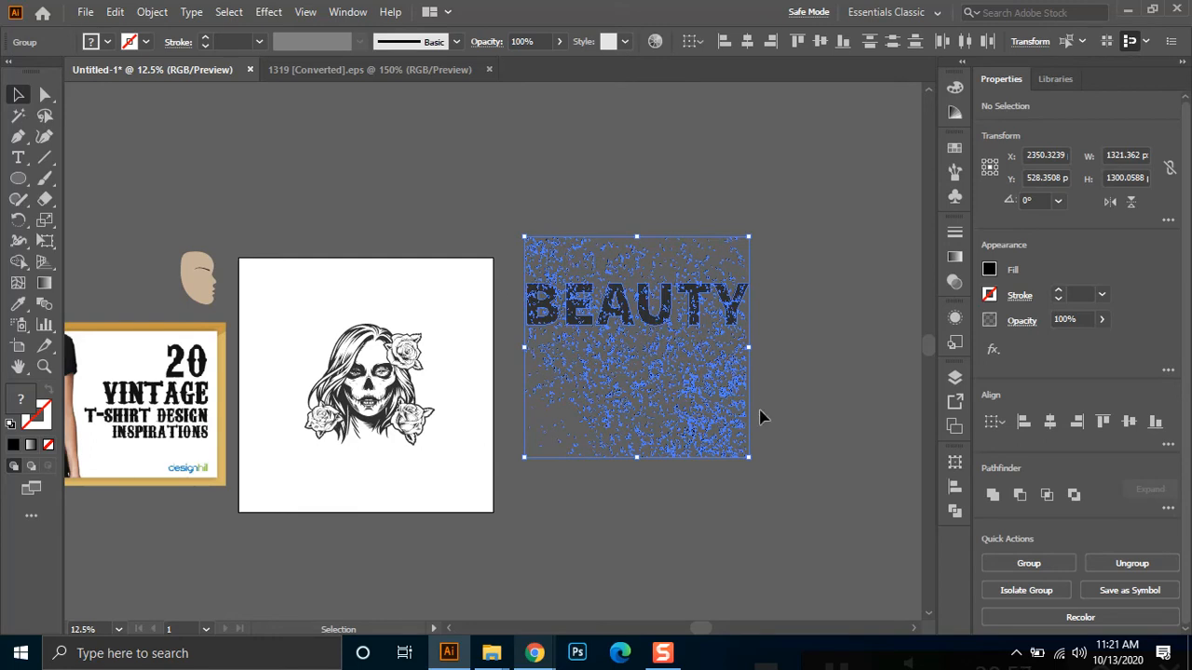
Duplicate the plain BEAUTY lettering above the artboard and hide the artboard display
scroll(665, 357, up, 2)
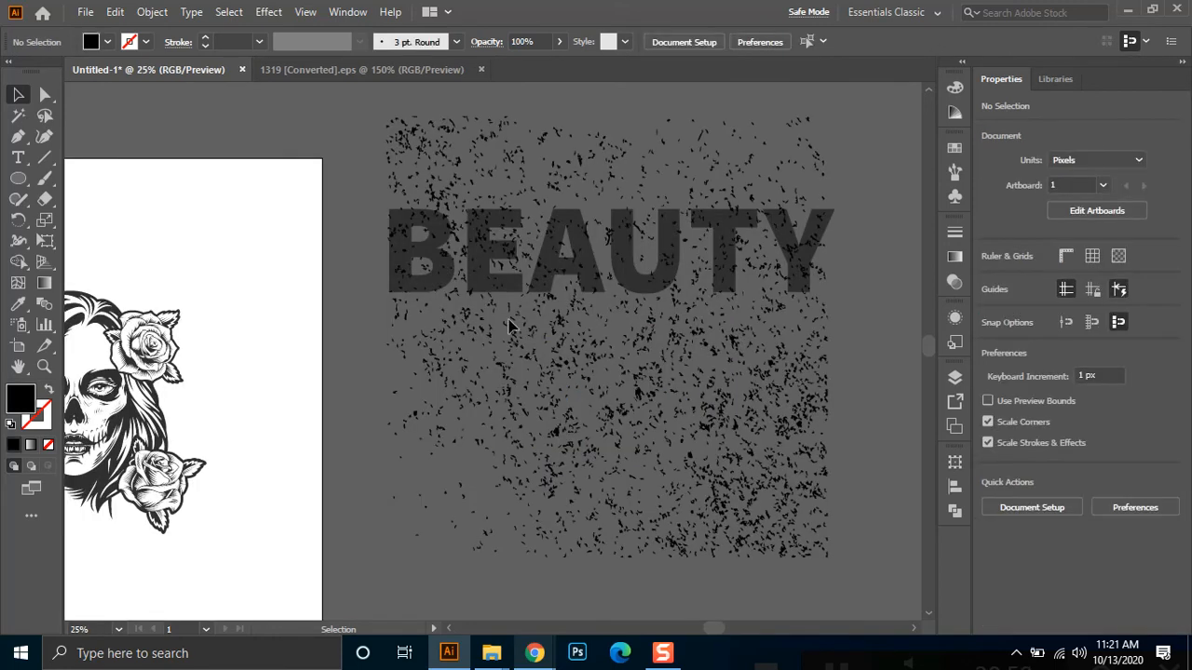
click(392, 212)
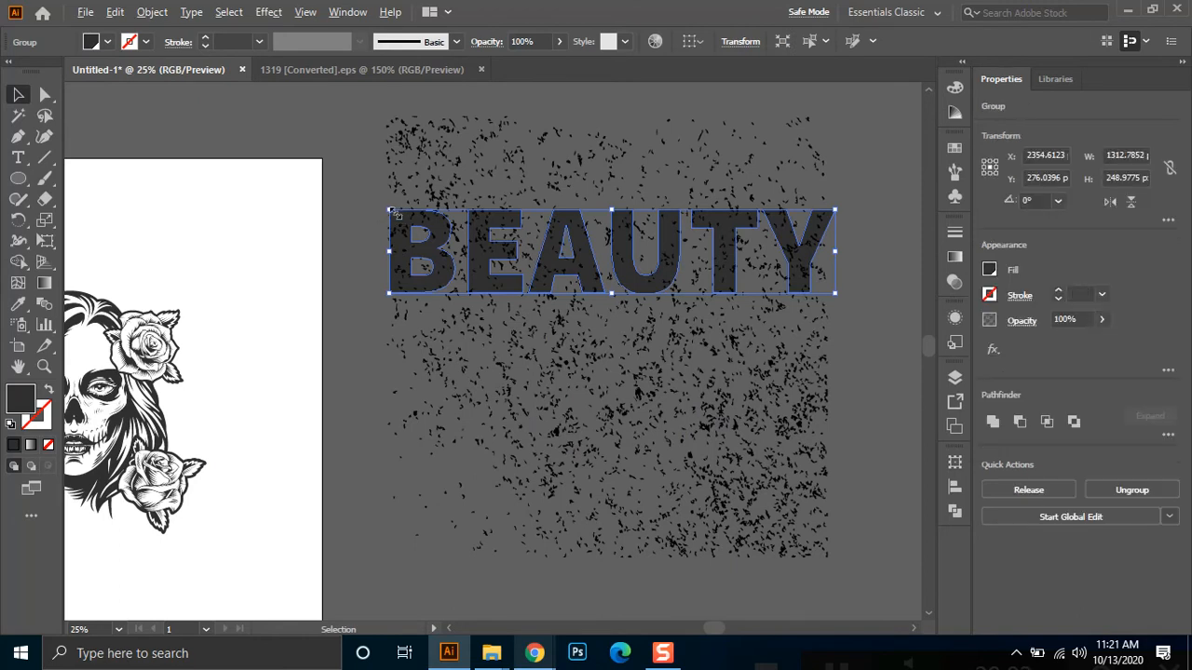
drag(400, 222, 115, 94)
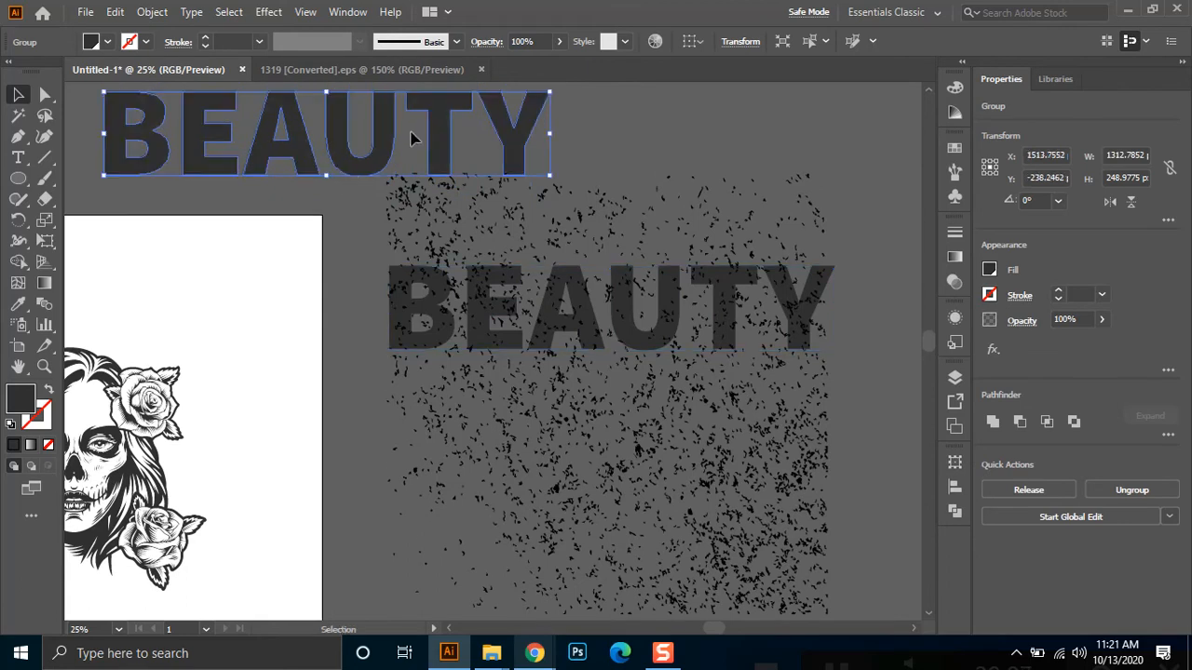
key(ctrl+z)
click(685, 150)
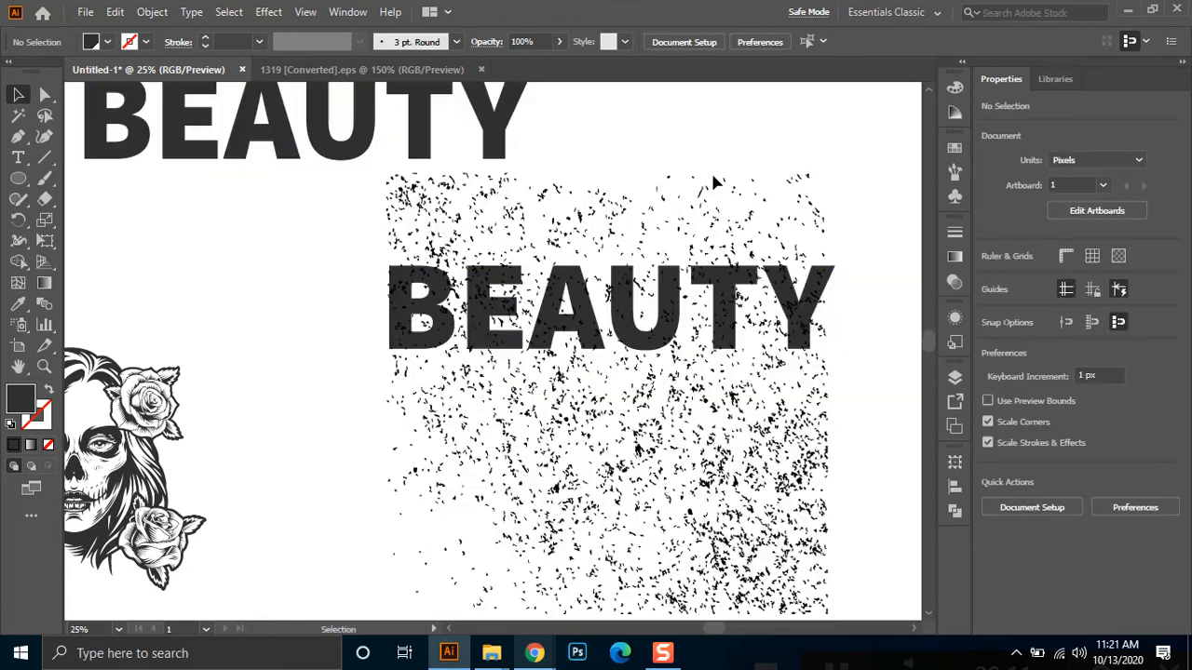
Combine the lower BEAUTY lettering and the noise texture over it with the Pathfinder Exclude operation
drag(665, 165, 561, 397)
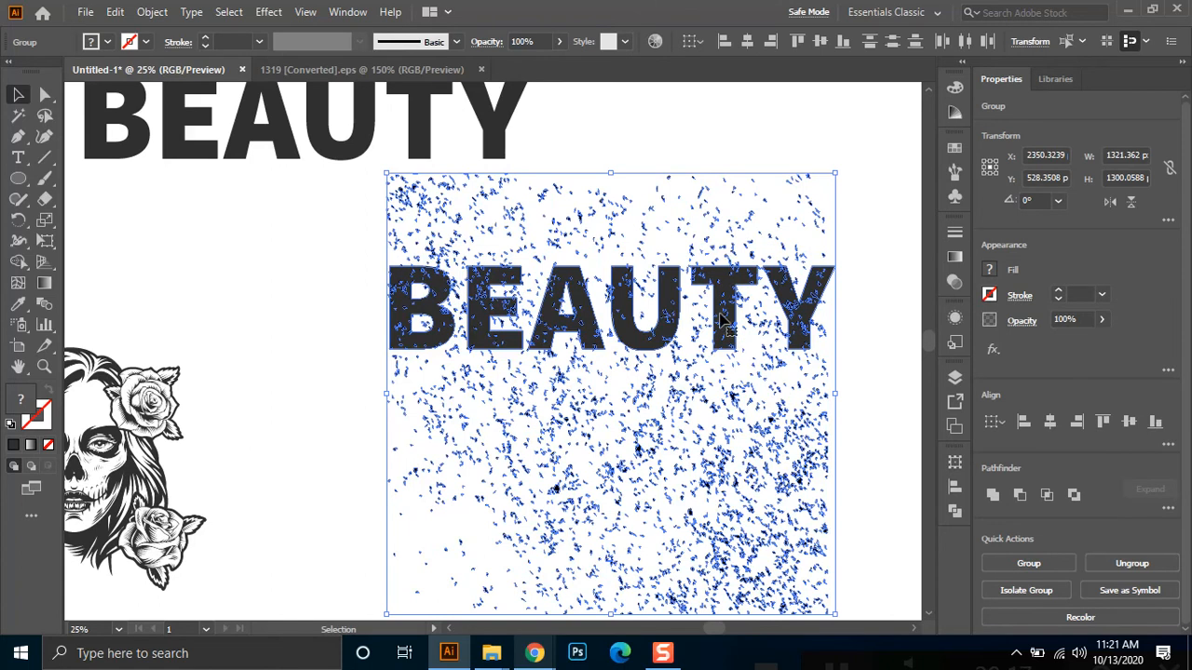
scroll(843, 195, down, 1)
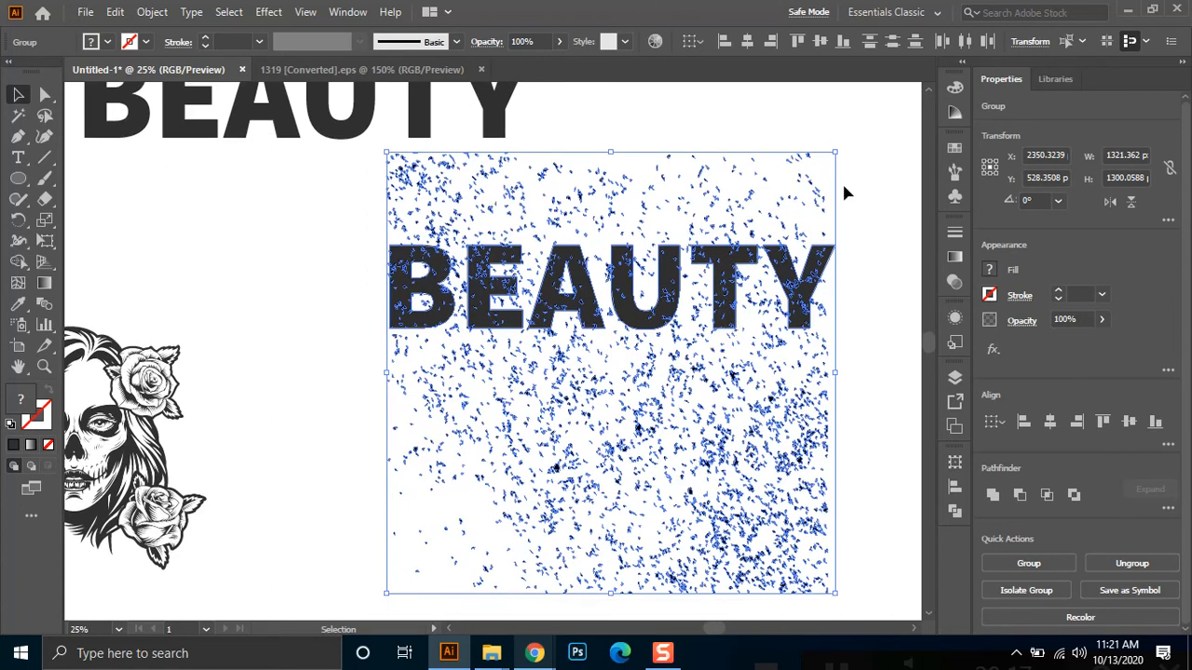
click(1074, 496)
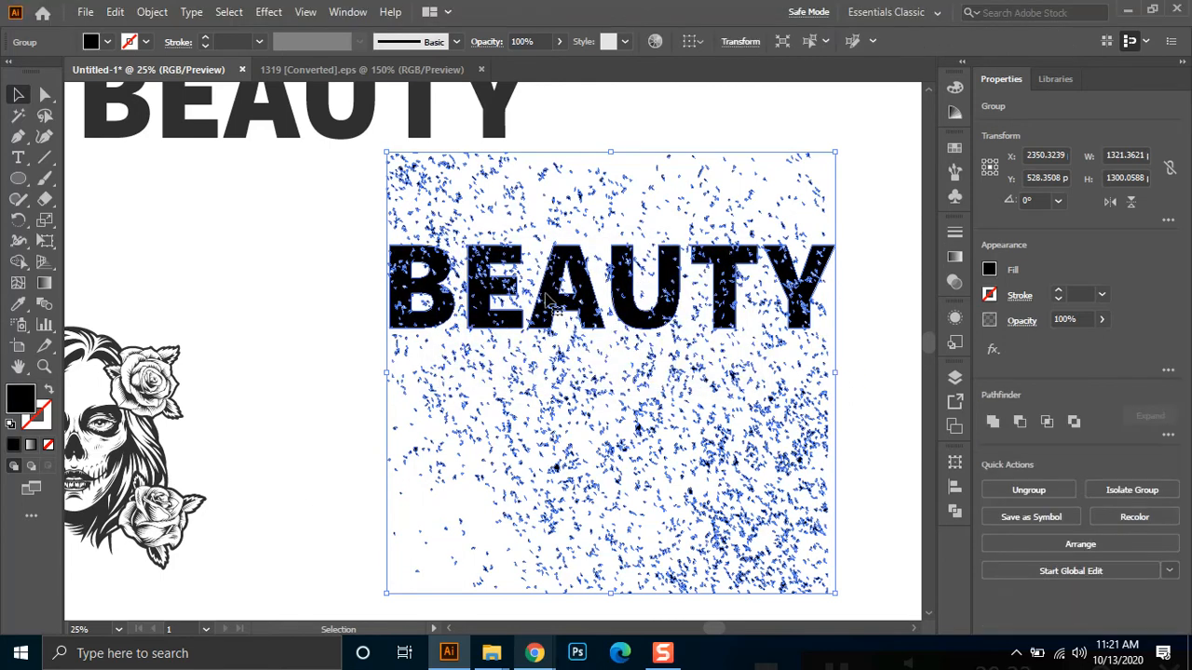
click(345, 298)
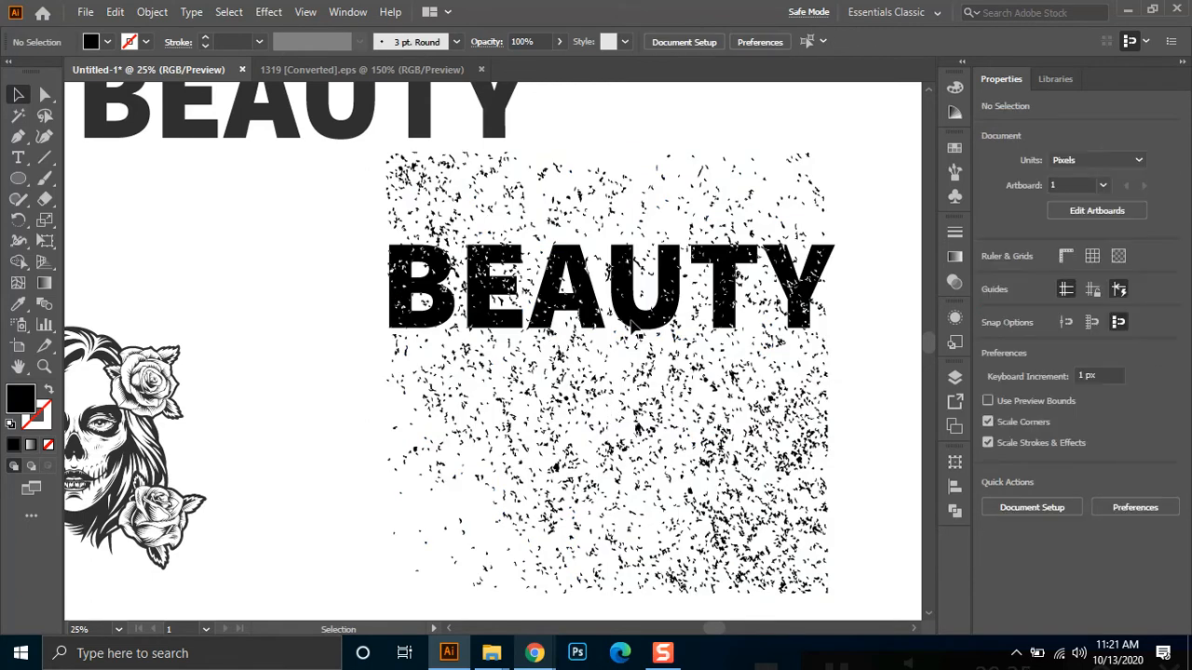
Ungroup the combined lettering and noise shapes
click(576, 289)
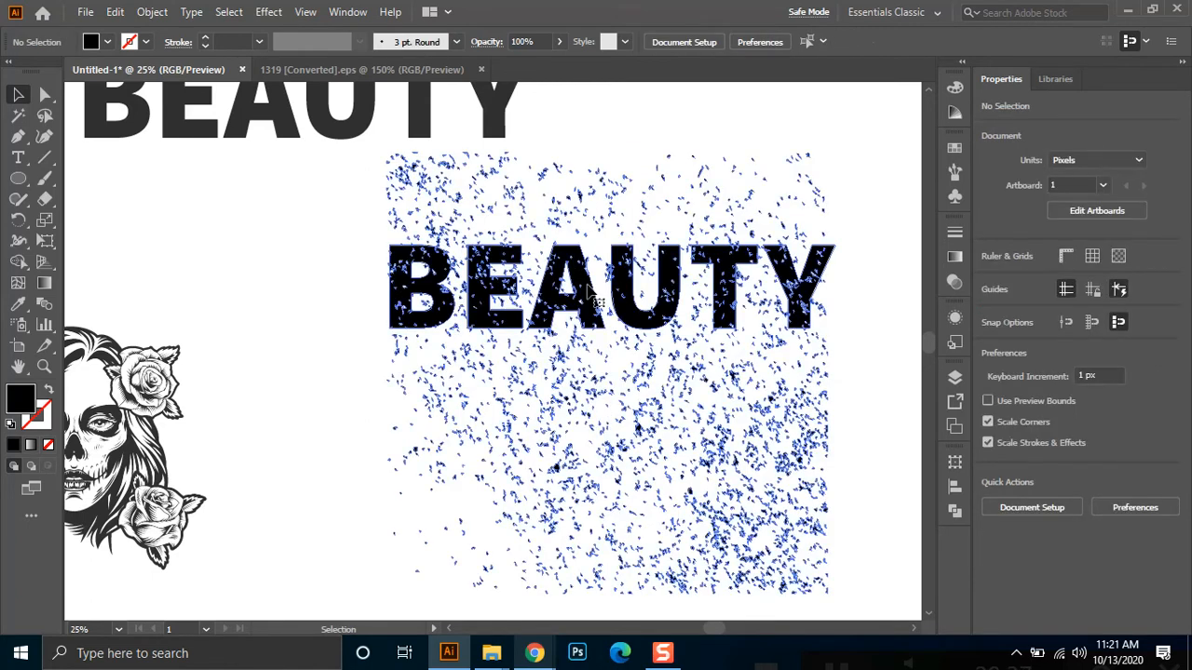
right_click(587, 281)
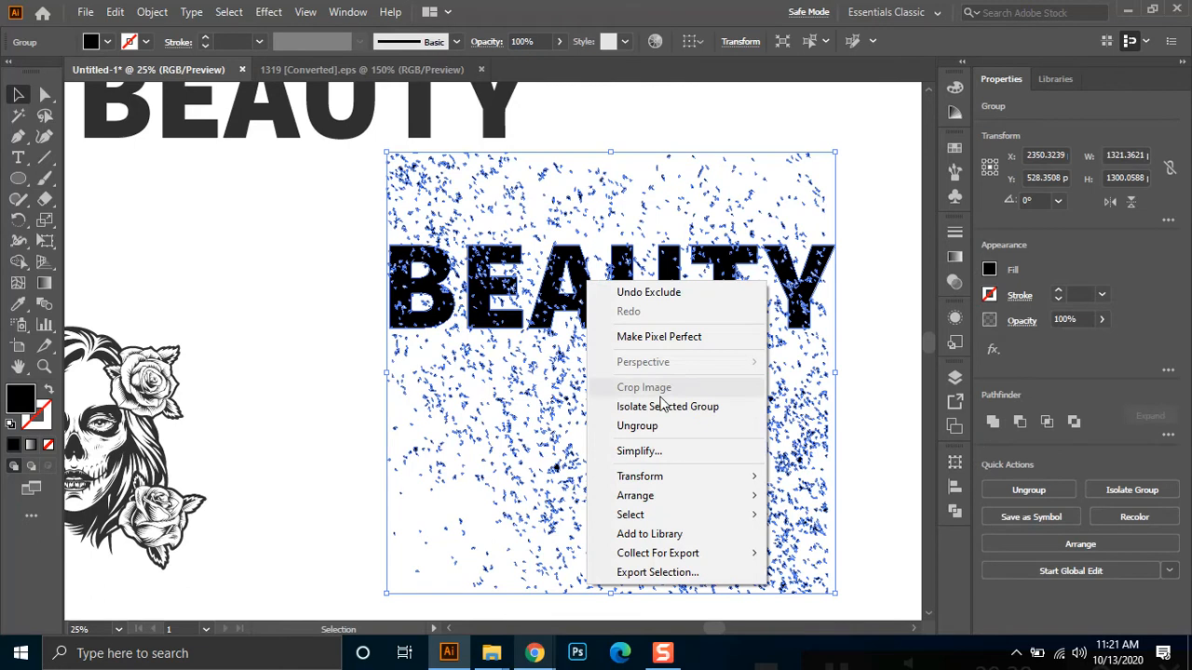
click(663, 425)
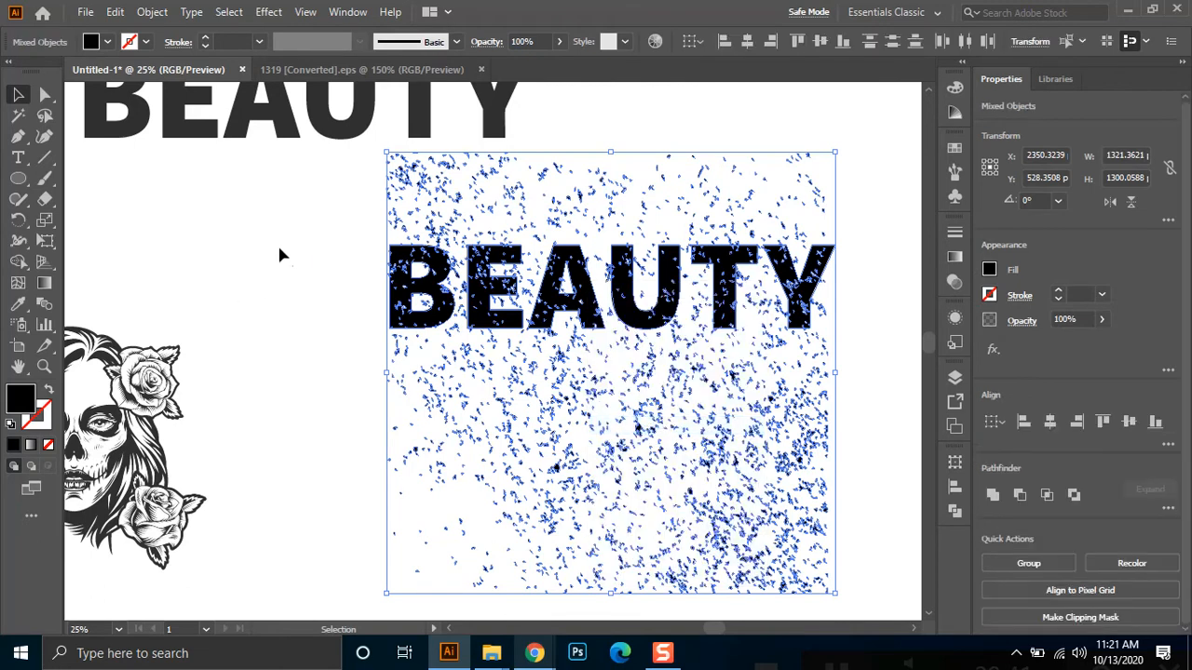
click(280, 254)
Select all six distressed BEAUTY letters and group them
click(446, 272)
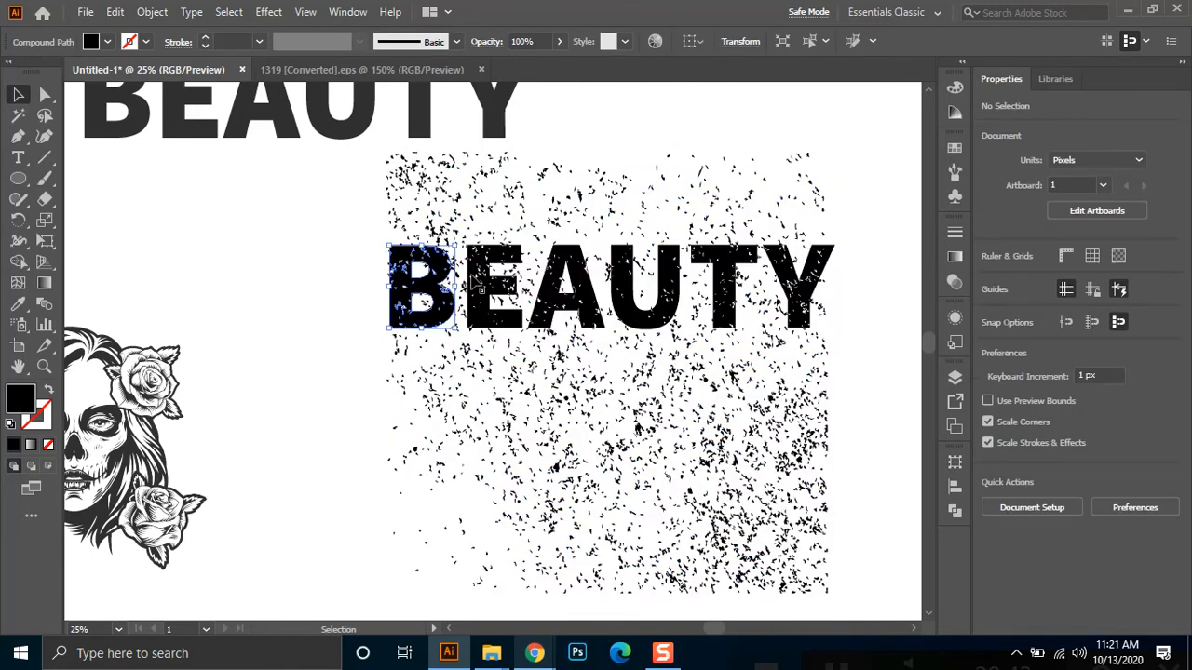
shift+click(489, 284)
shift+click(563, 289)
shift+click(705, 285)
shift+click(644, 287)
shift+click(798, 281)
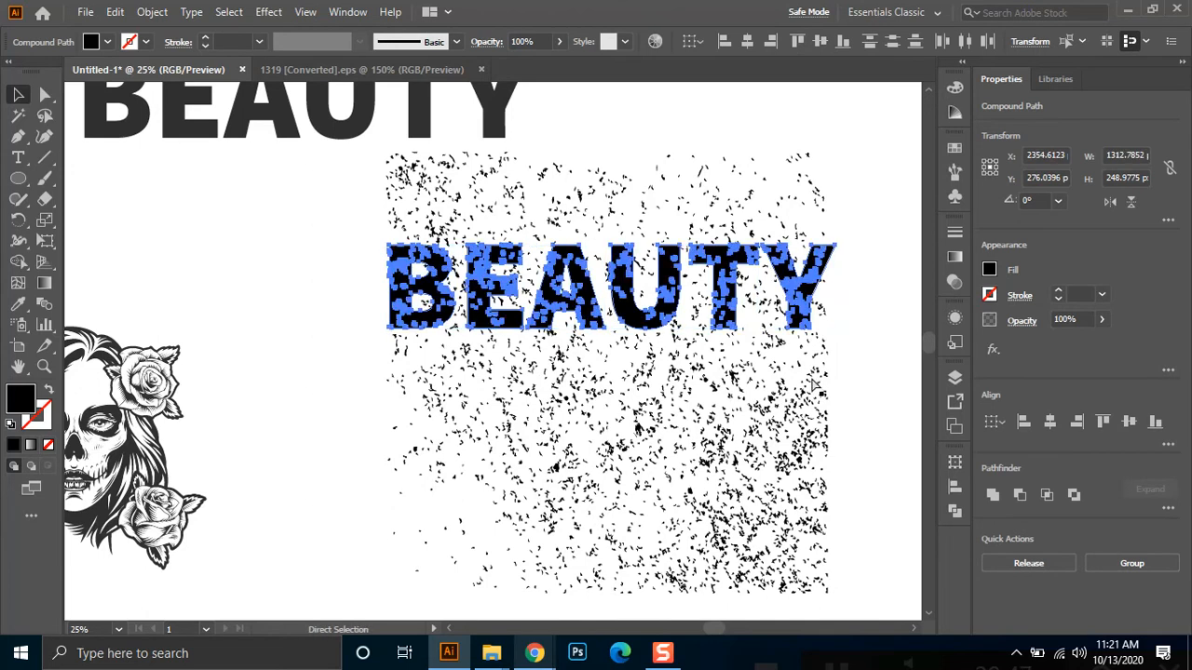
key(ctrl+g)
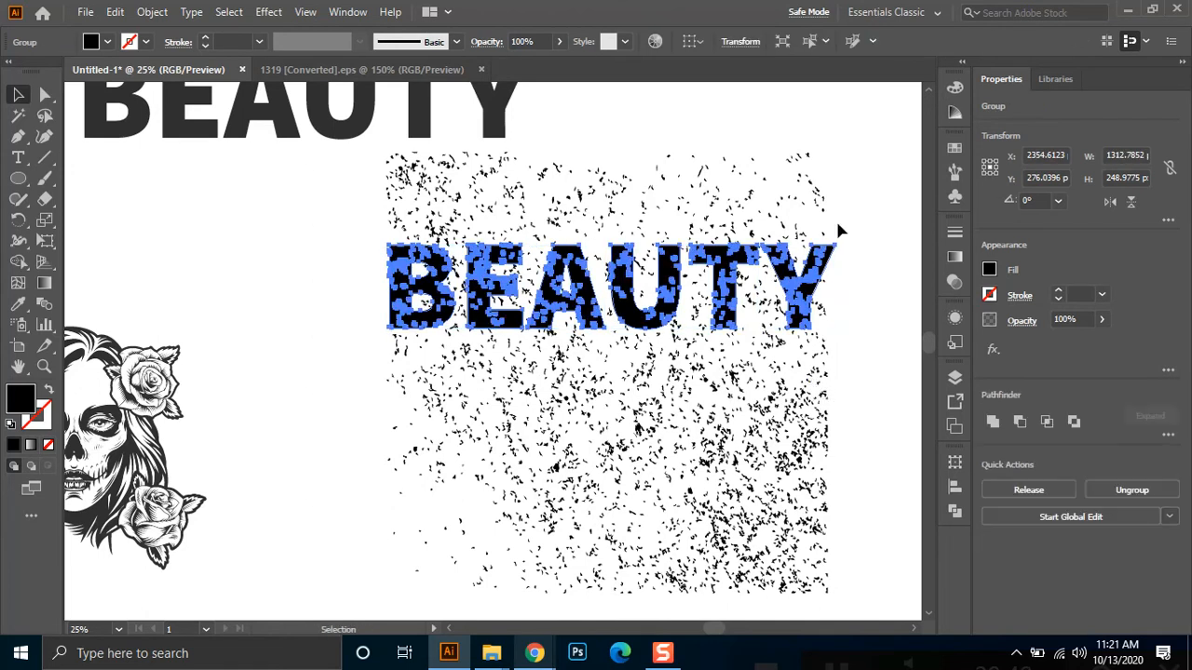
Delete the leftover noise specks around the distressed BEAUTY lettering, keeping the letter group
drag(881, 145, 351, 612)
drag(419, 421, 419, 421)
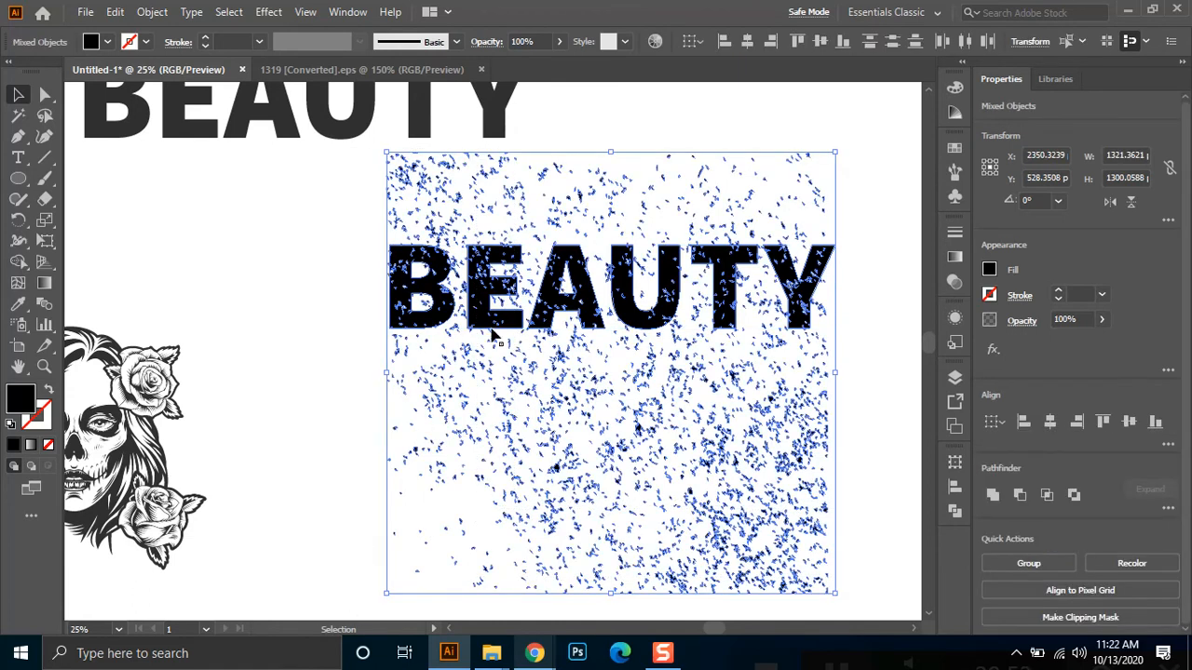
shift+click(493, 330)
click(626, 363)
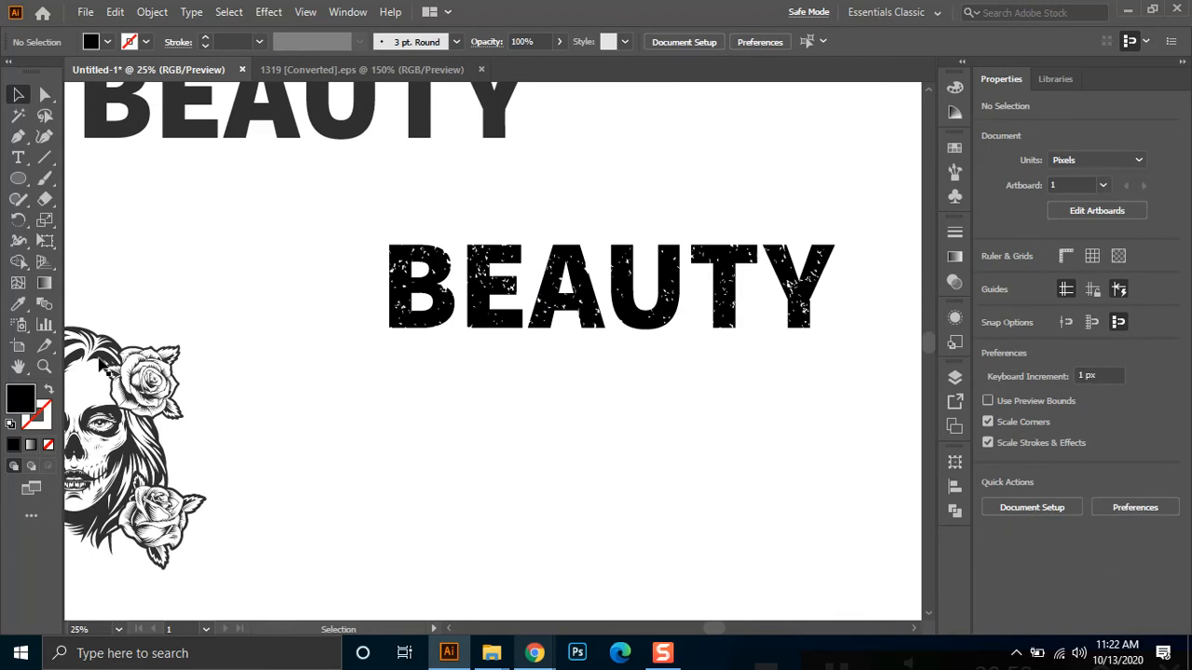
Examine the distressed texture on the BEAUTY lettering up close
click(44, 366)
drag(379, 234, 886, 381)
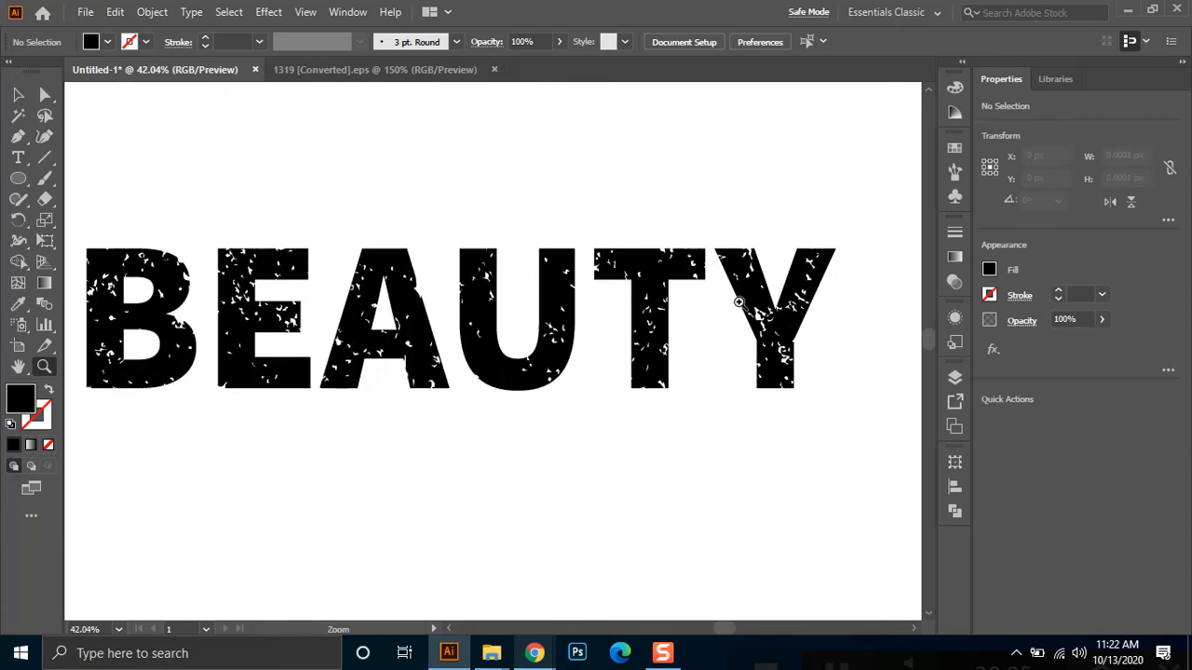
click(17, 94)
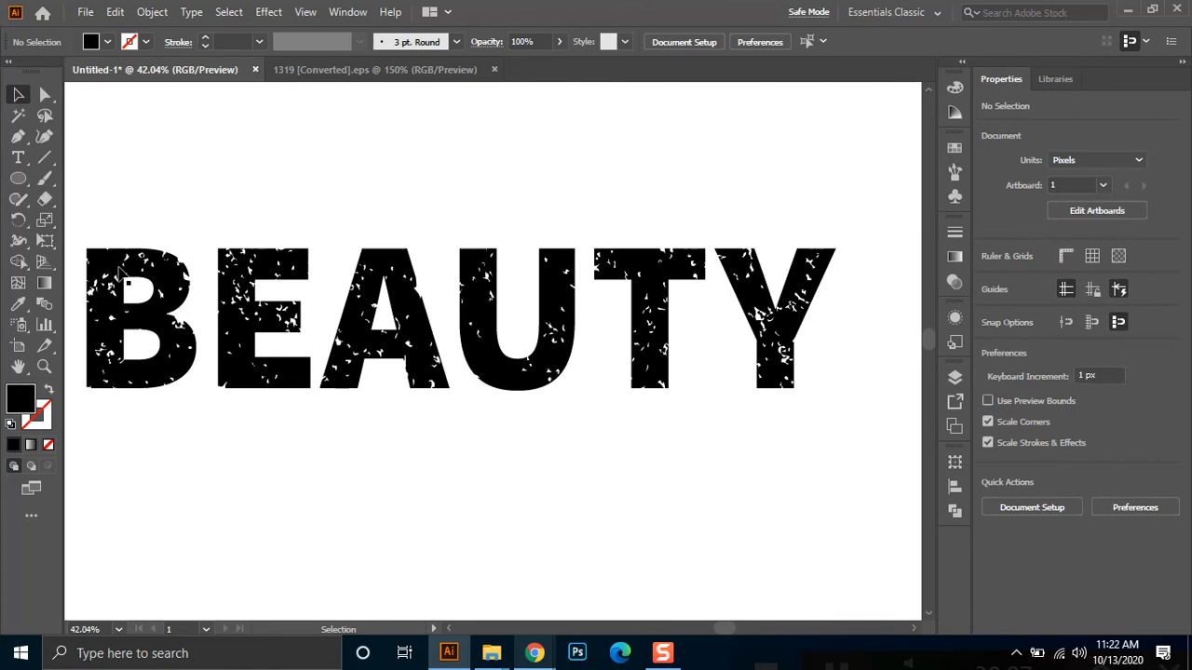
click(121, 270)
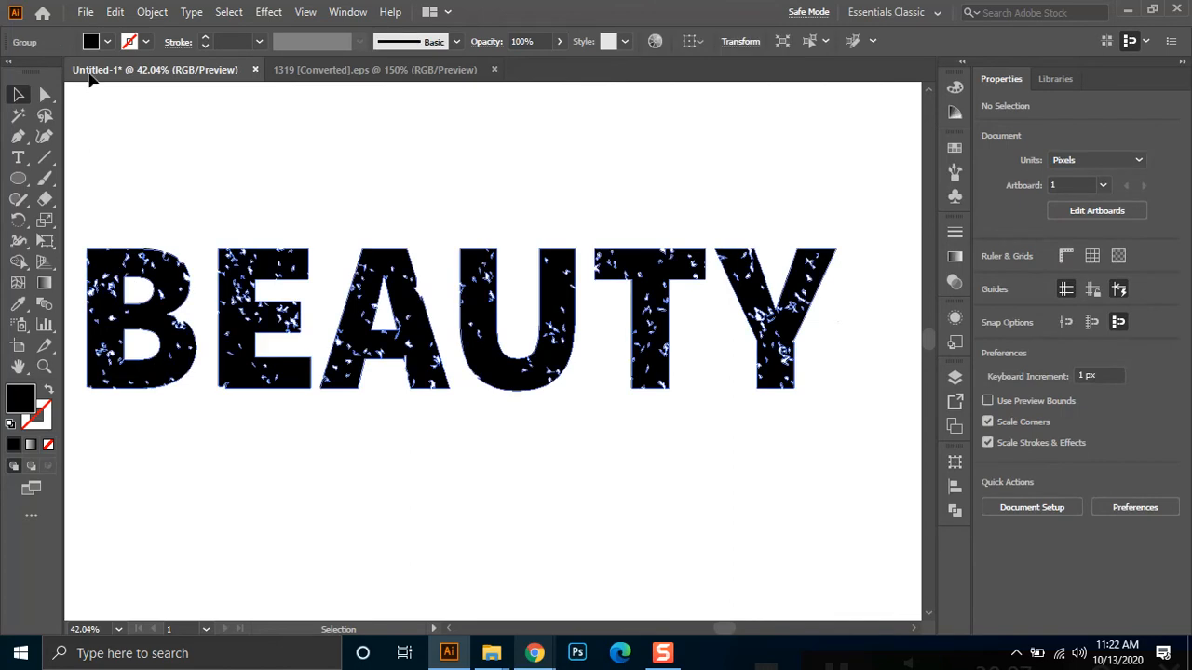
click(325, 174)
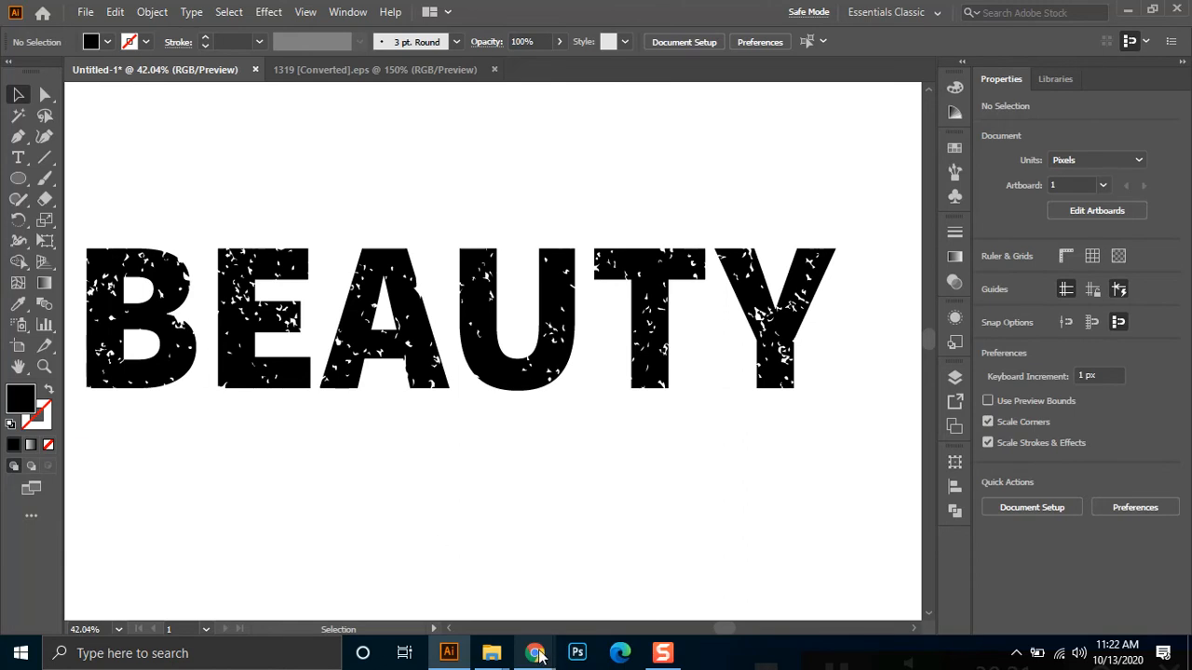
click(191, 300)
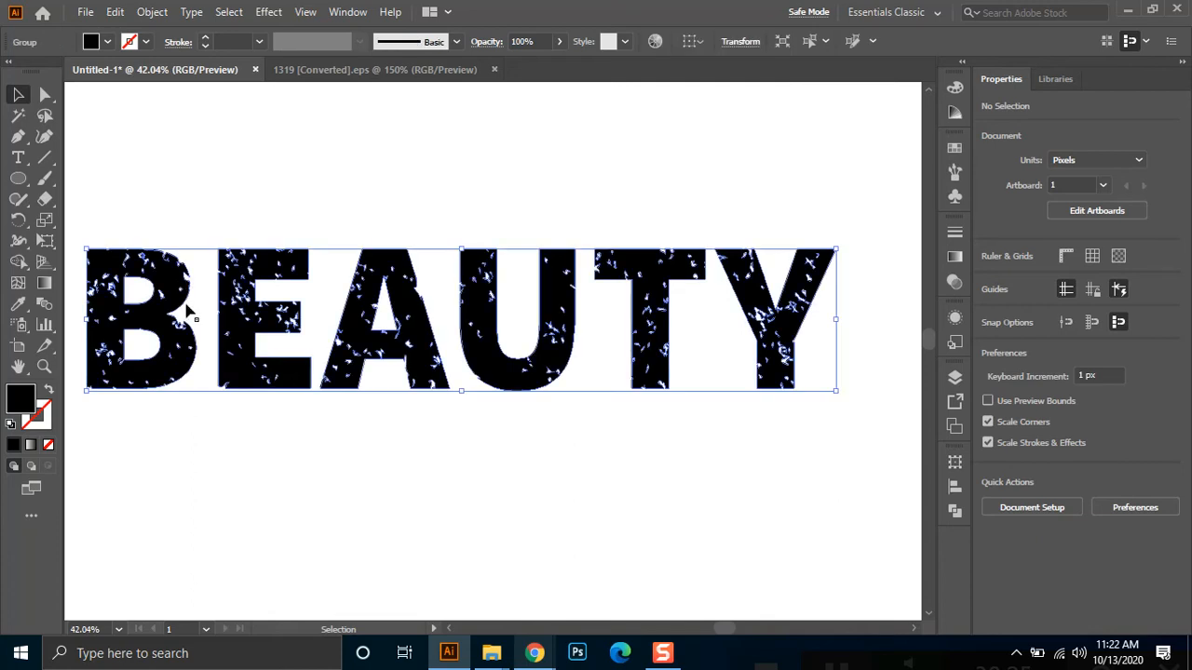
Switch to Chrome to show the "noise background" image search, highlight its search phrase, and return to Illustrator
mouse_move(534, 652)
click(454, 601)
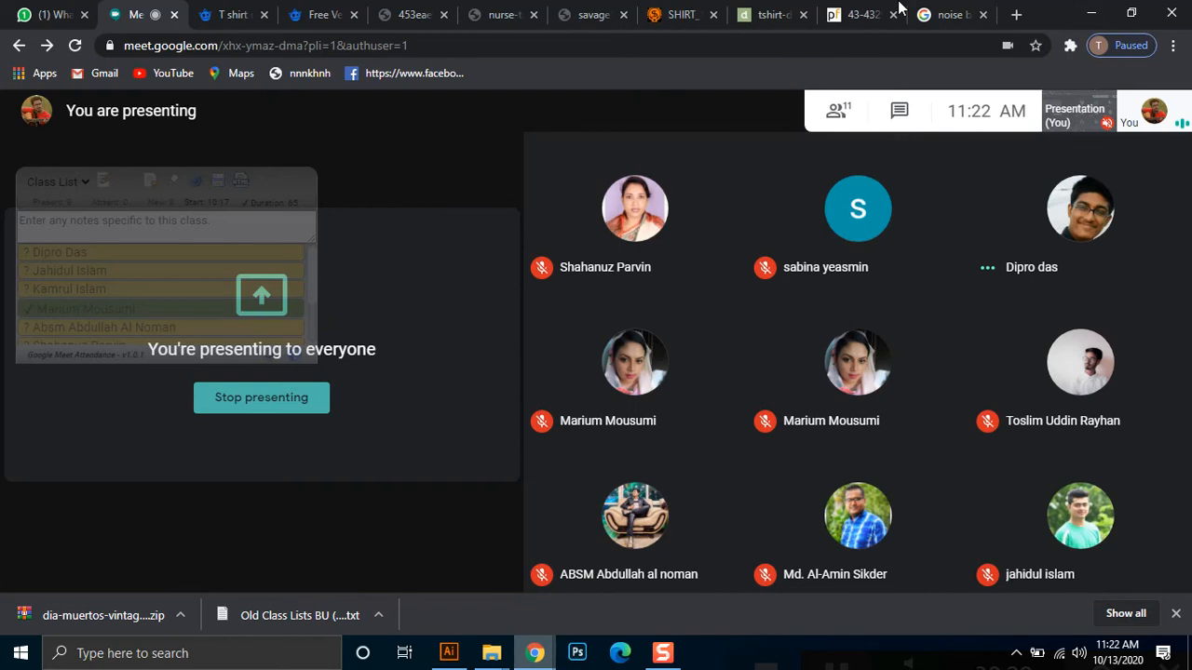
click(948, 14)
click(147, 113)
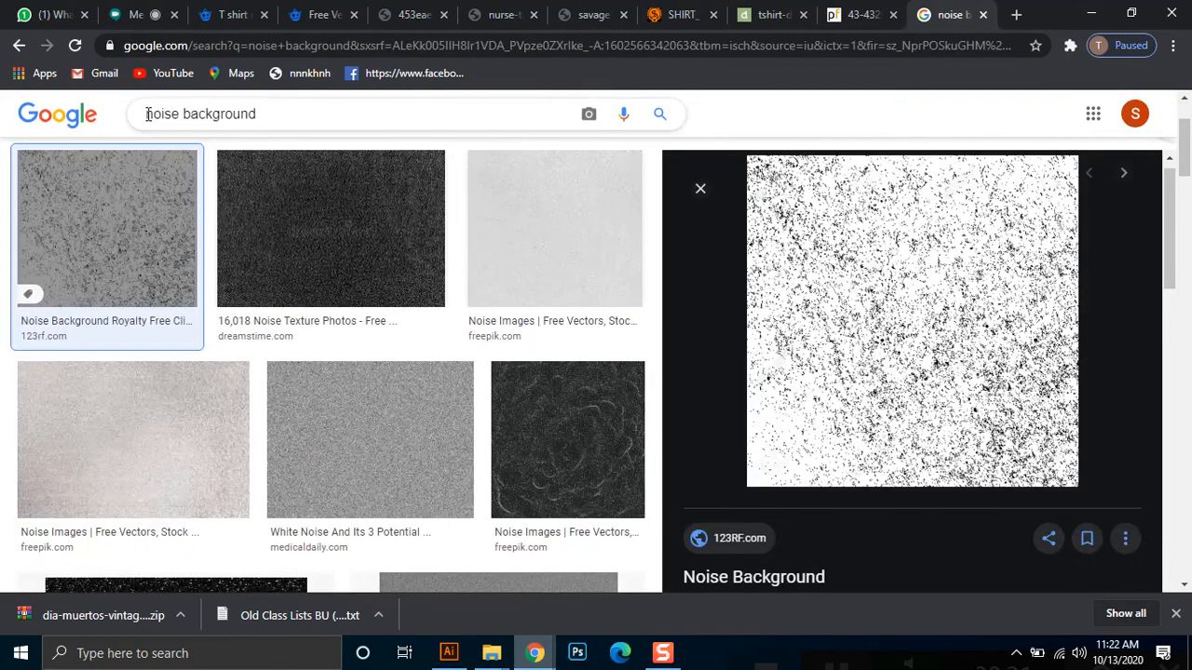
drag(146, 114, 255, 113)
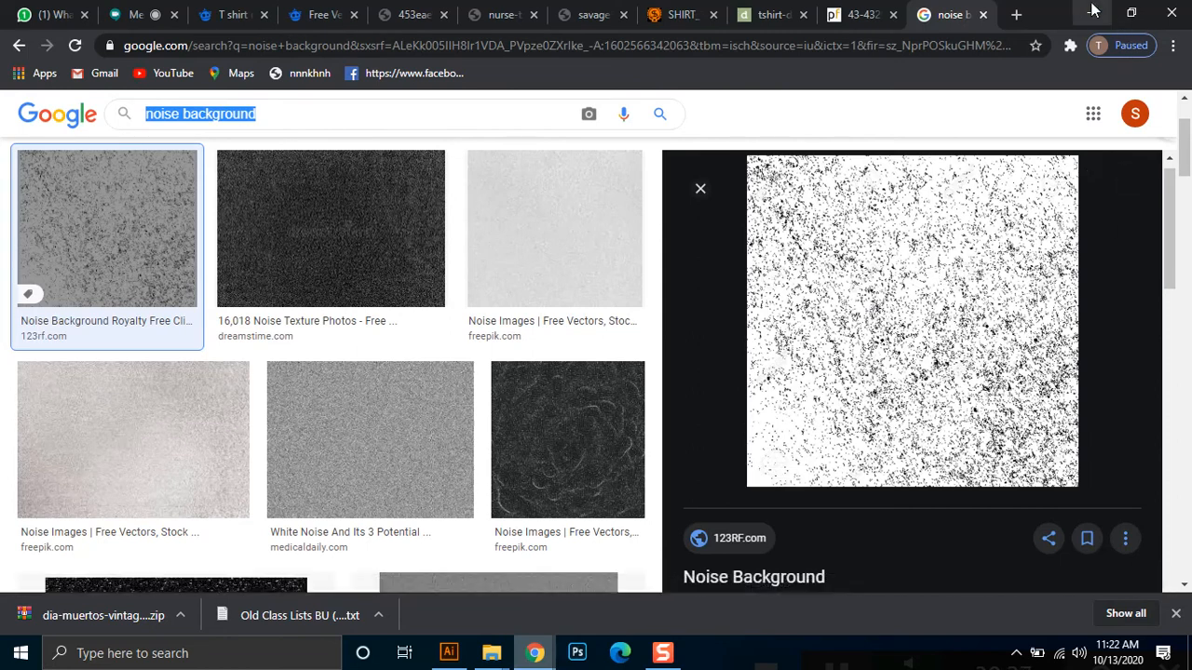
key(alt+Tab)
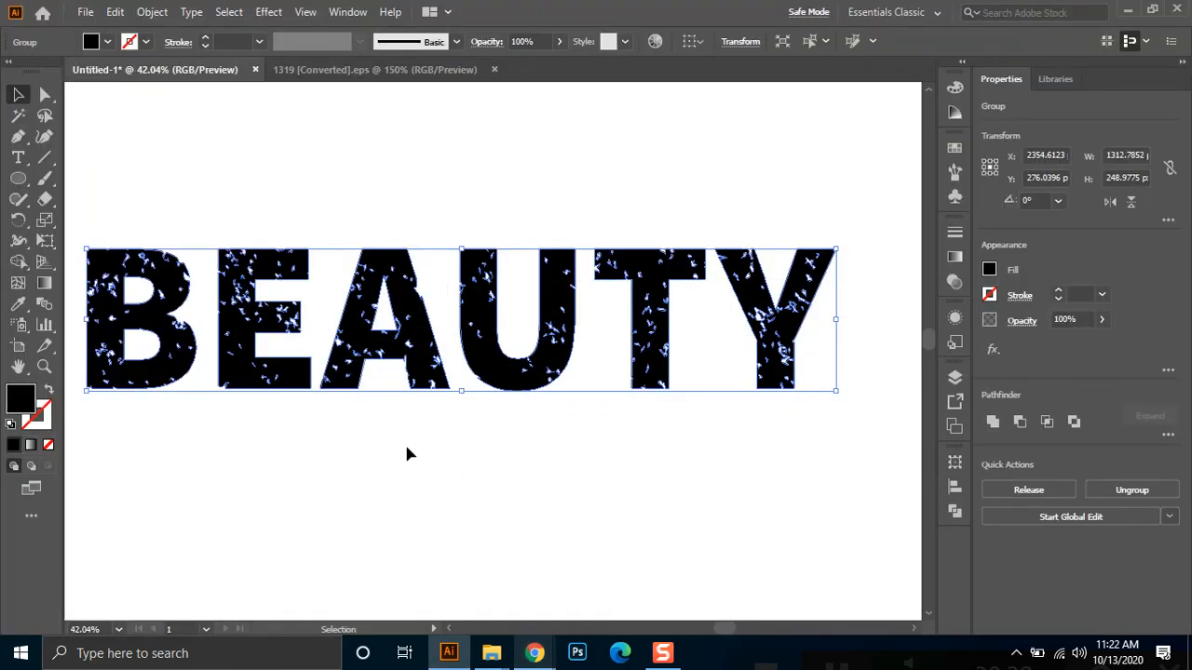
Fill the distressed BEAUTY lettering with the My Design swatch
click(367, 443)
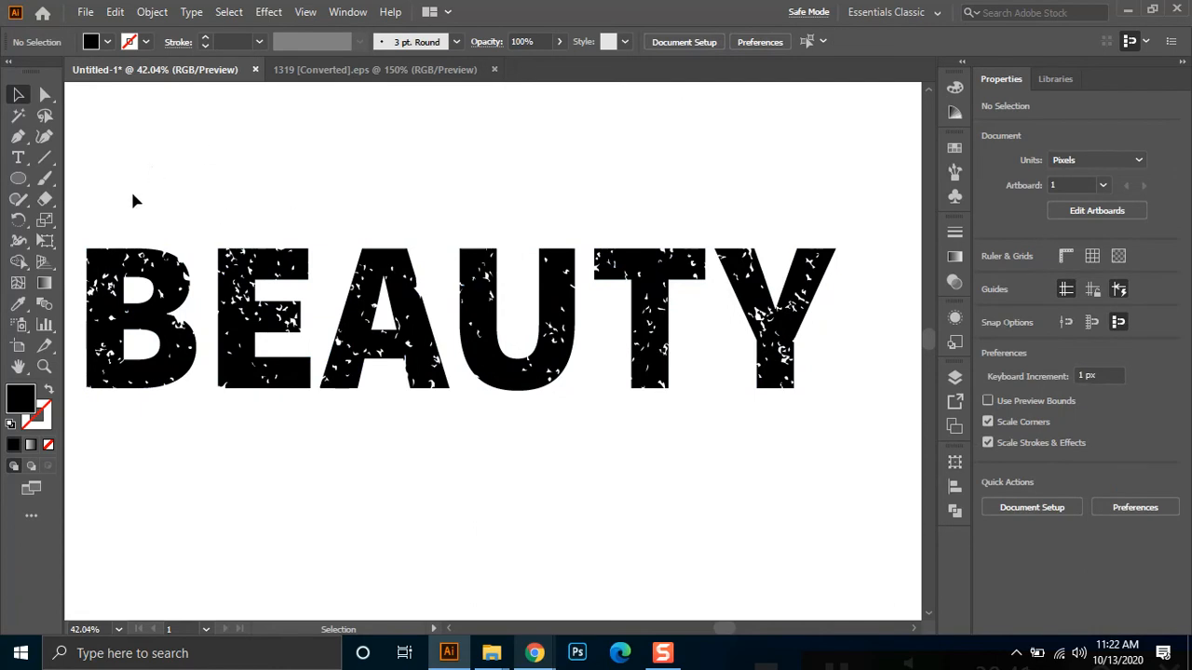
drag(75, 205, 857, 425)
click(108, 42)
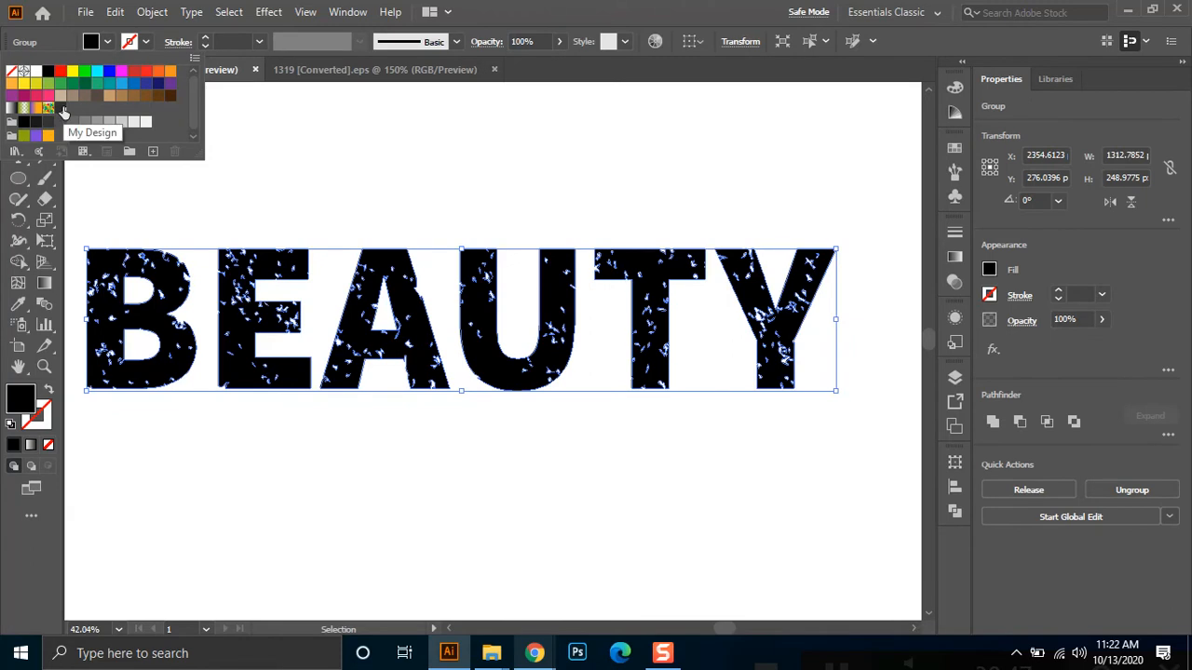
click(61, 109)
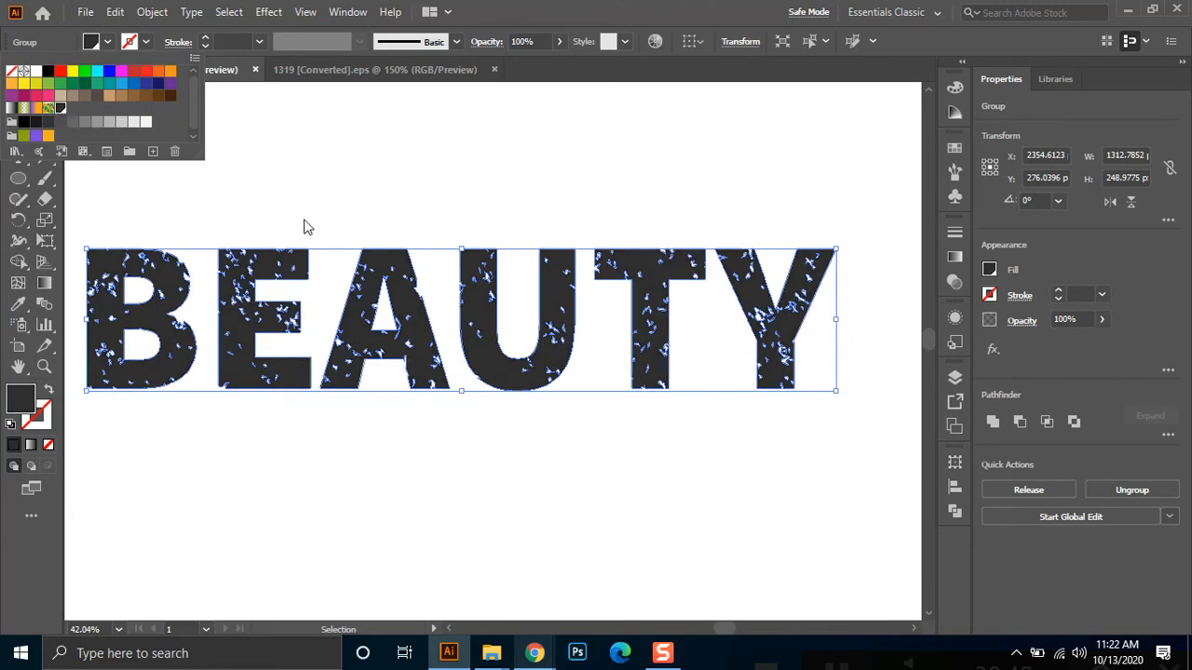
click(534, 176)
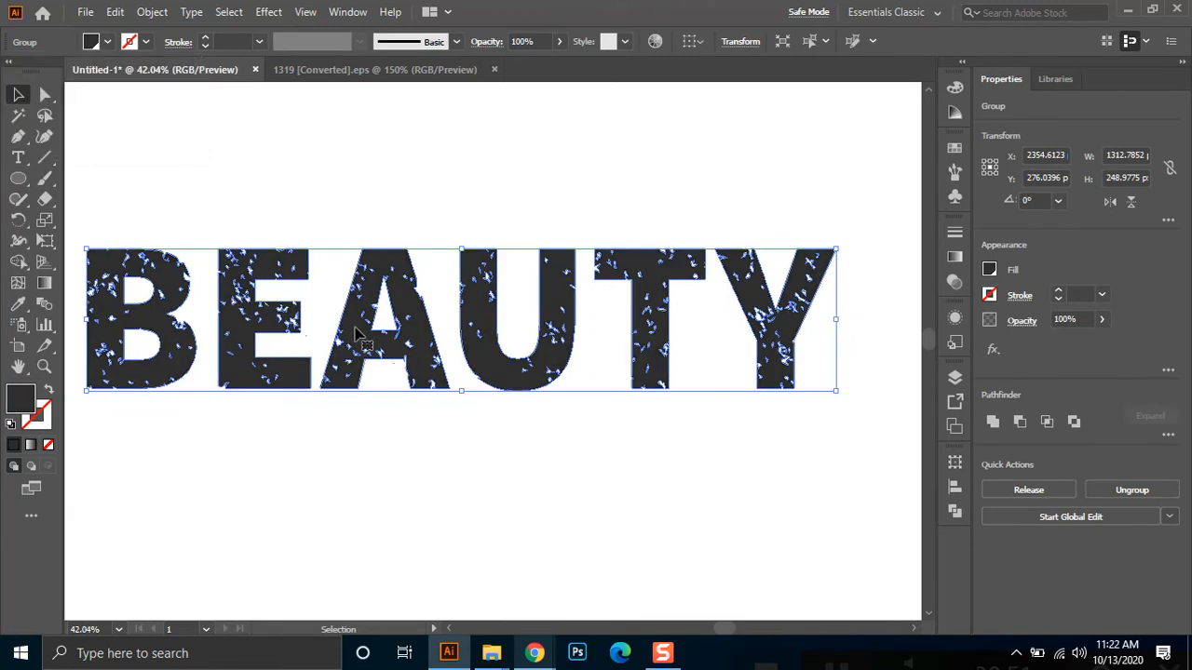
Reposition the distressed lettering and move the plain BEAUTY copy above it, to about X 2195 px, Y -294 px
key(ctrl+minus)
key(ctrl+minus)
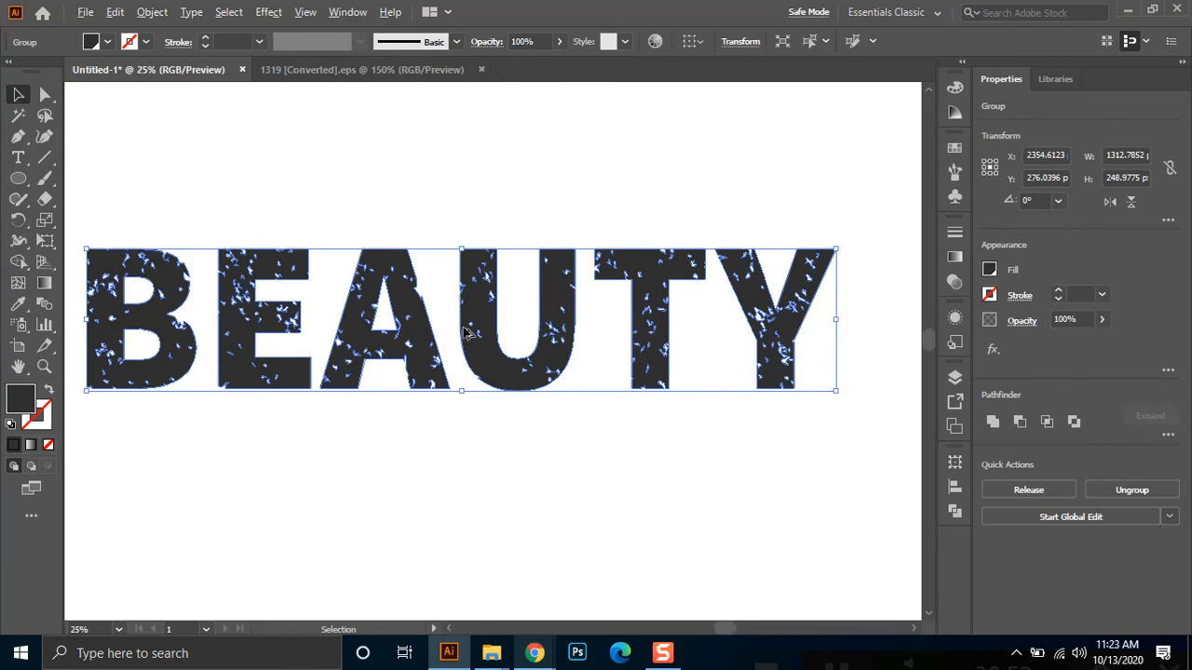
drag(325, 233, 487, 305)
click(301, 226)
drag(307, 218, 559, 212)
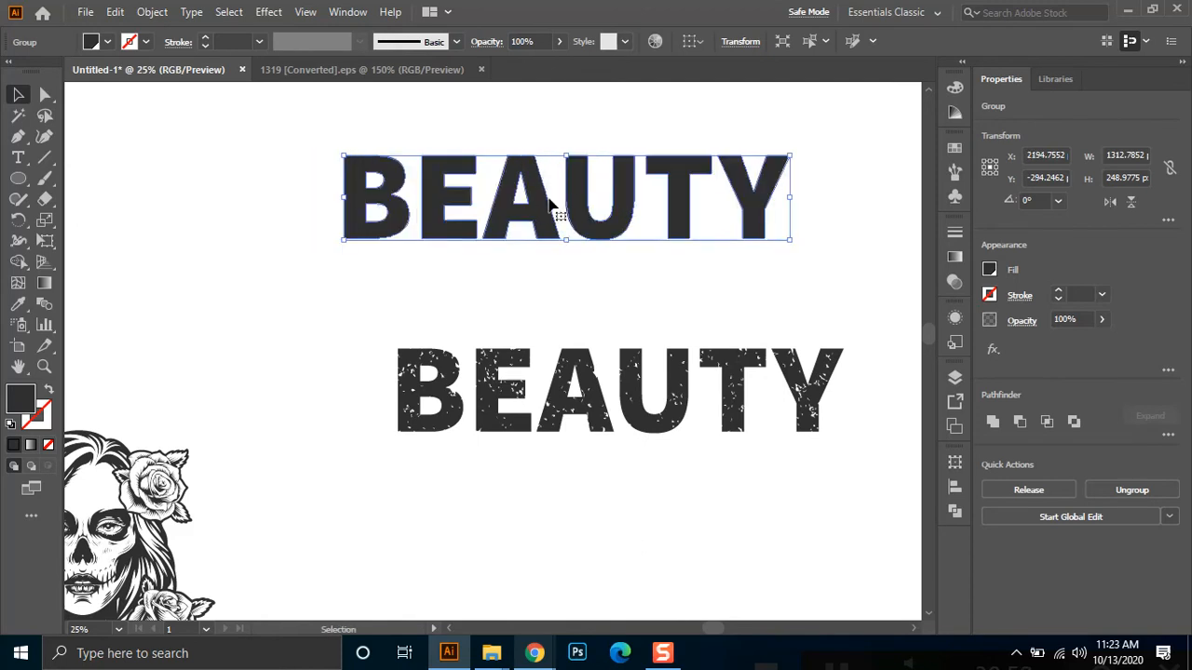
Offset the path of the upper BEAUTY lettering by 15 px with Miter joins
click(149, 14)
mouse_move(380, 427)
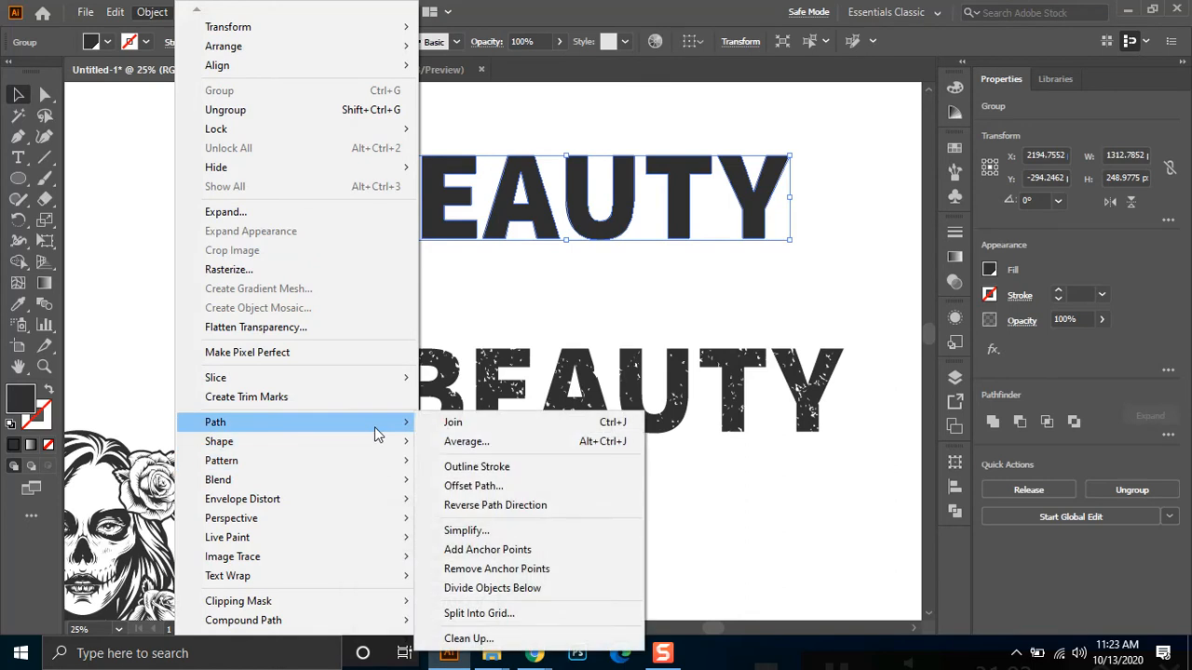
click(507, 490)
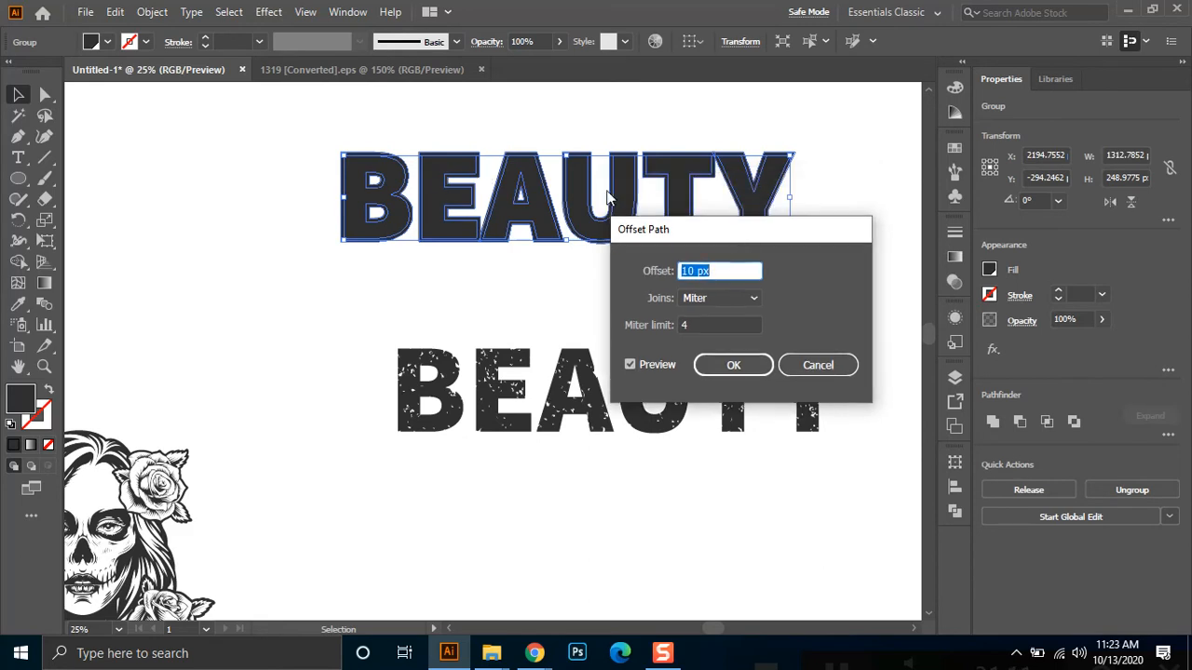
click(717, 266)
key(Up)
key(Up)
key(Up)
key(Up)
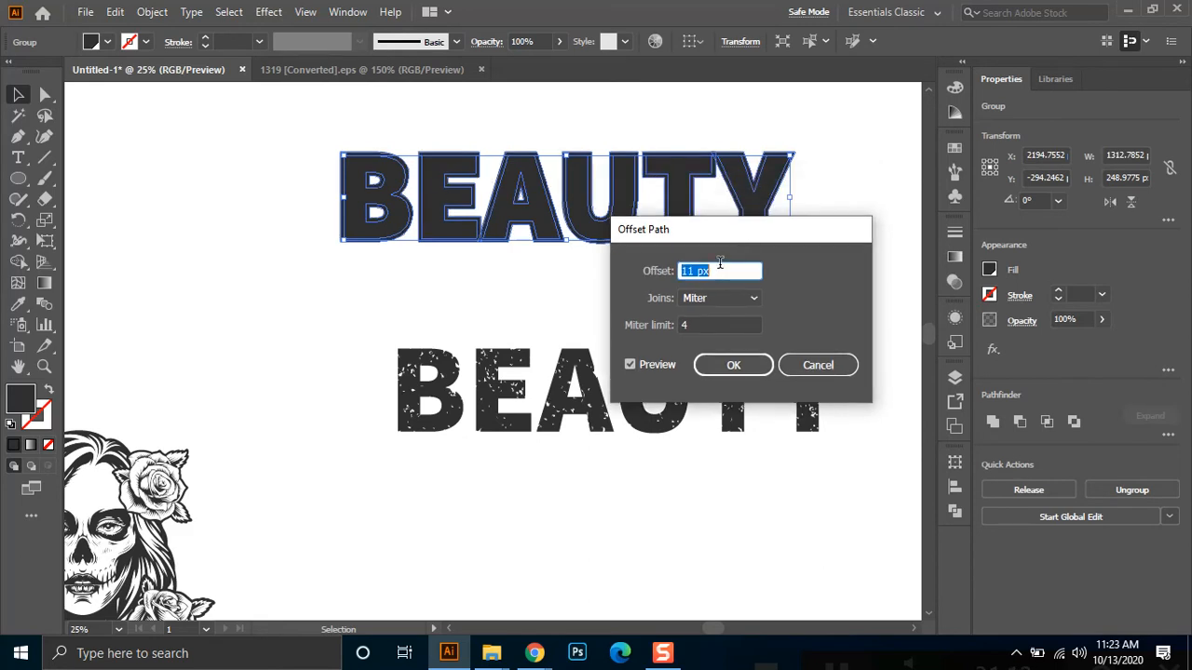
key(Up)
key(Up)
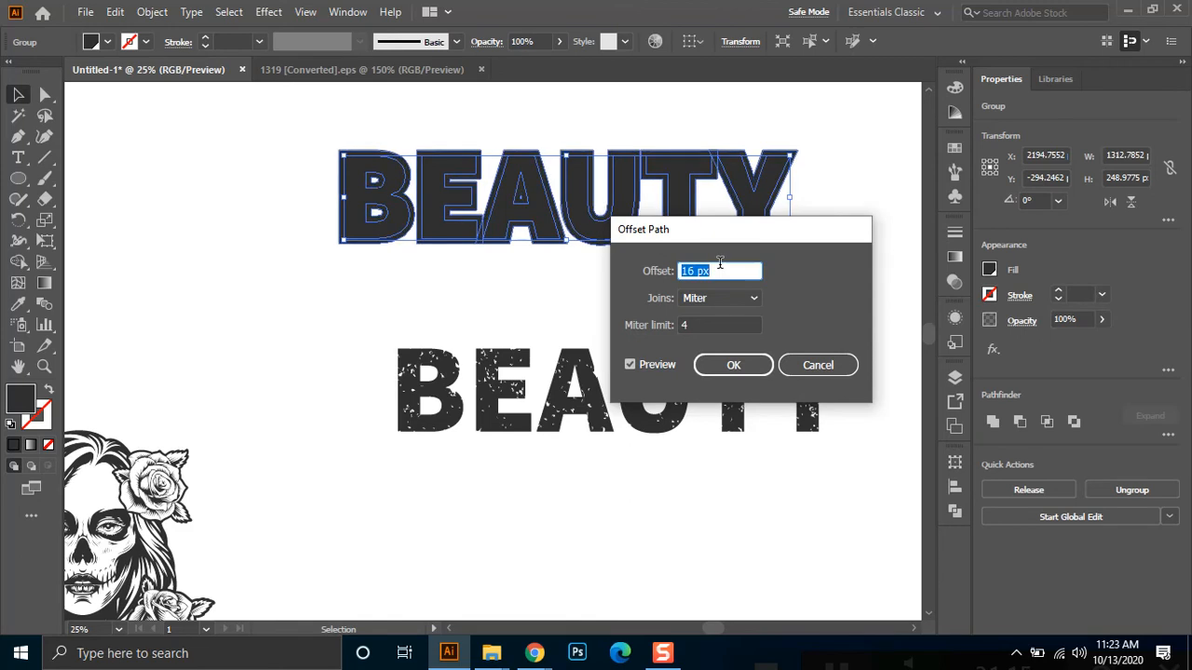
key(Down)
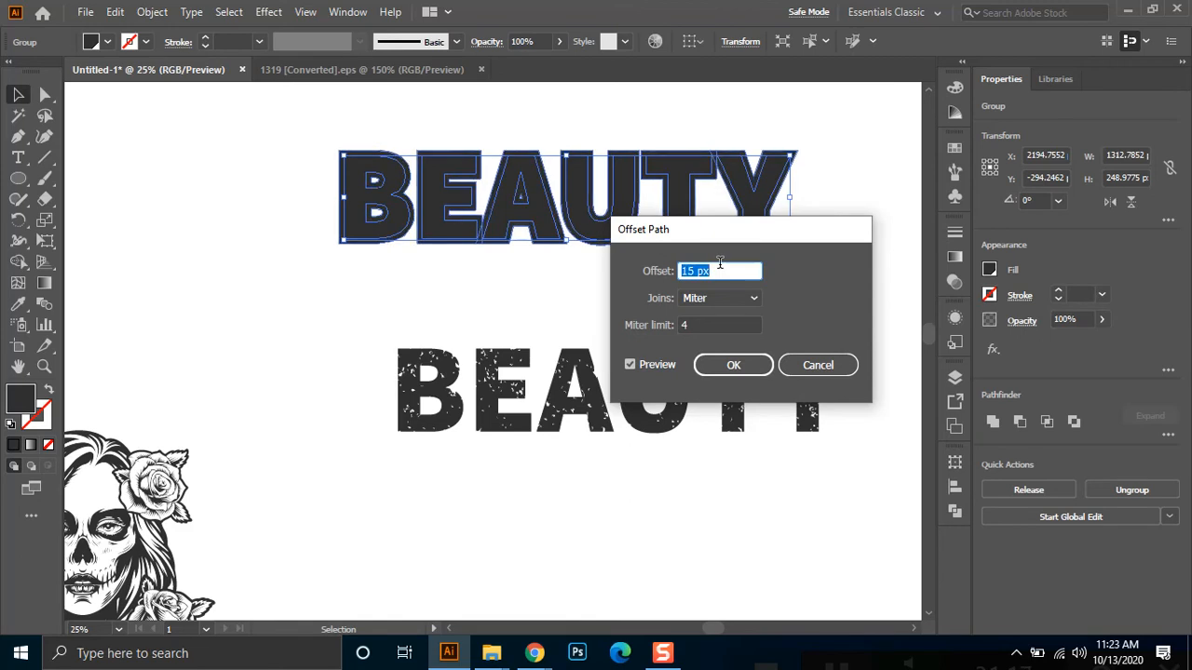
click(751, 365)
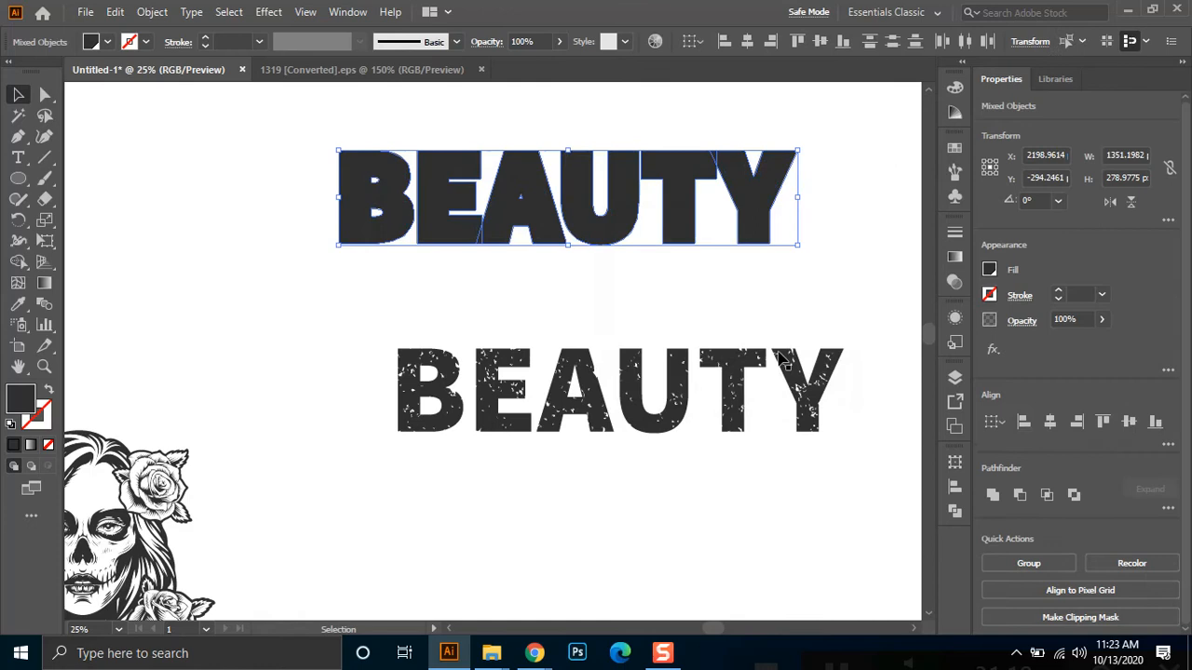
Unite the offset BEAUTY shapes and swap their fill and stroke to form an unfilled 1 pt outline
click(993, 496)
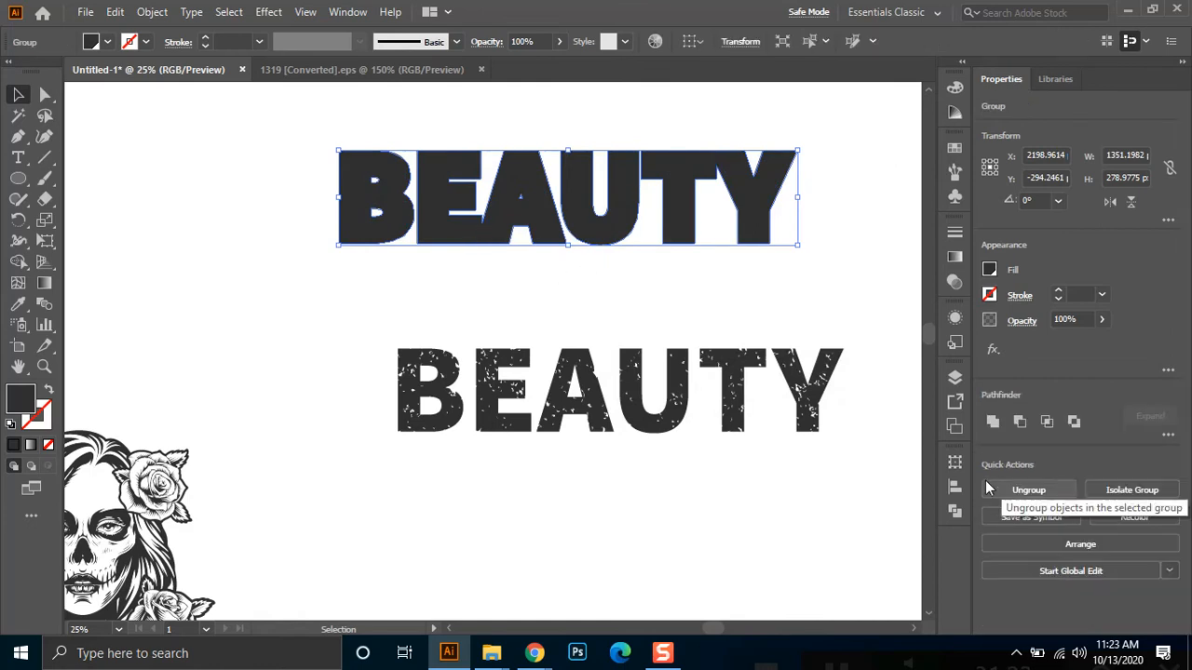
click(152, 13)
click(152, 12)
click(51, 392)
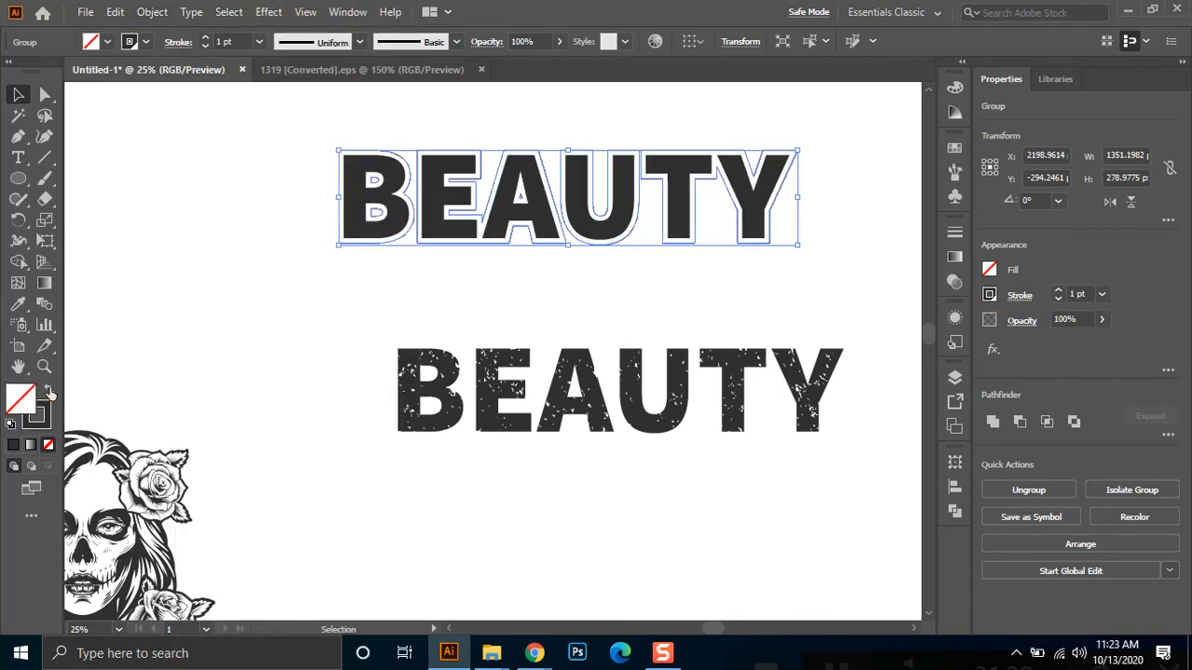
click(228, 284)
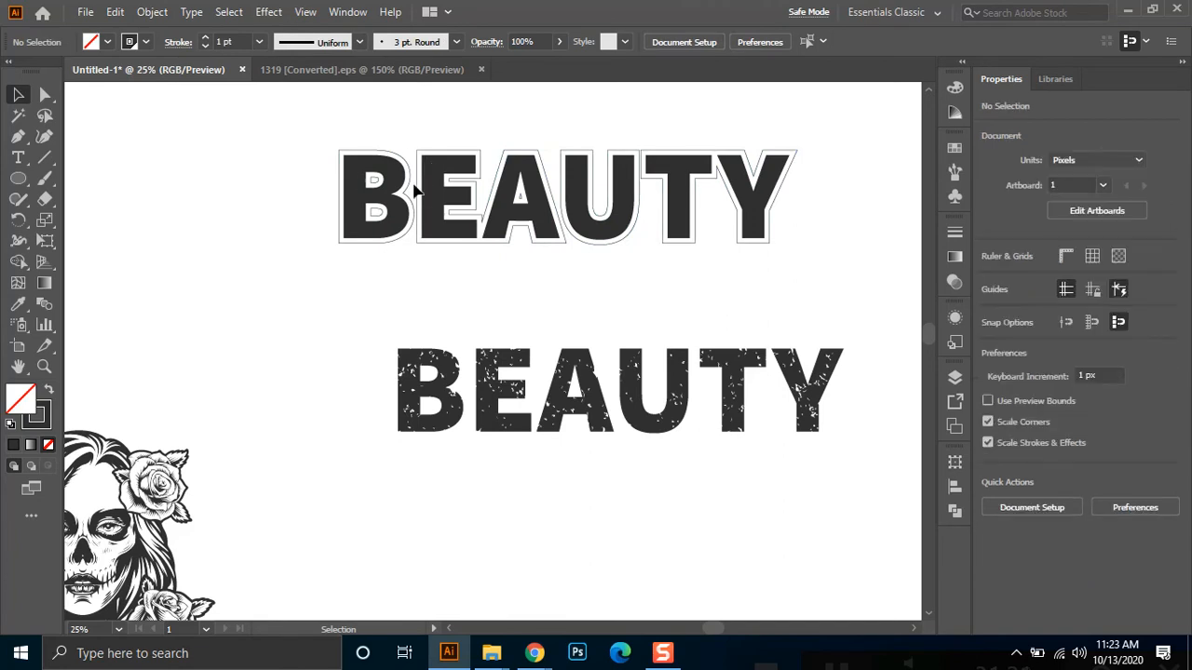
Ungroup the upper BEAUTY lettering and its offset outline
click(728, 184)
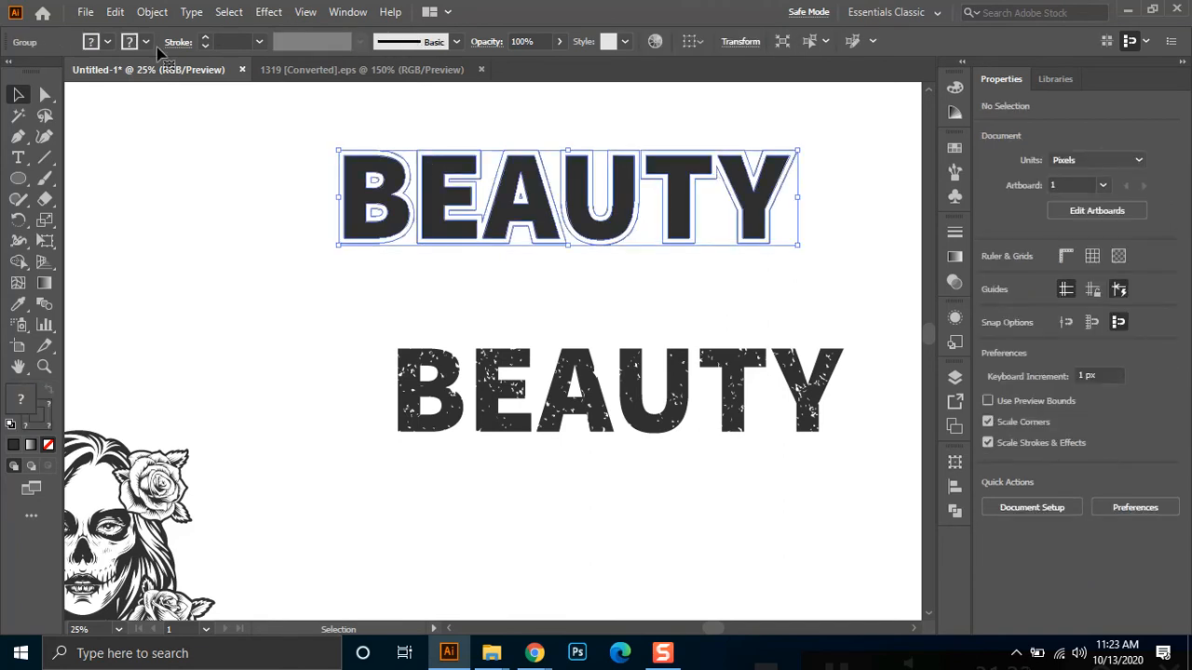
right_click(410, 174)
click(490, 317)
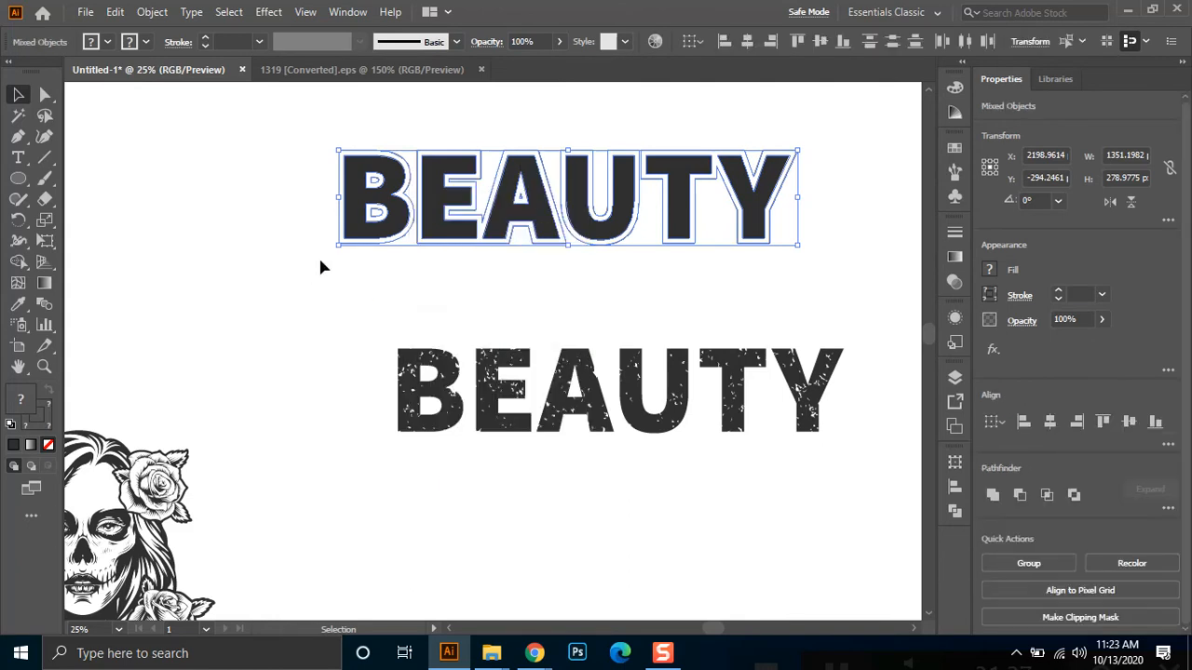
click(321, 266)
Set the stroke weight of the offset BEAUTY outline to 15 pt
click(407, 166)
click(204, 37)
scroll(233, 41, up, 5)
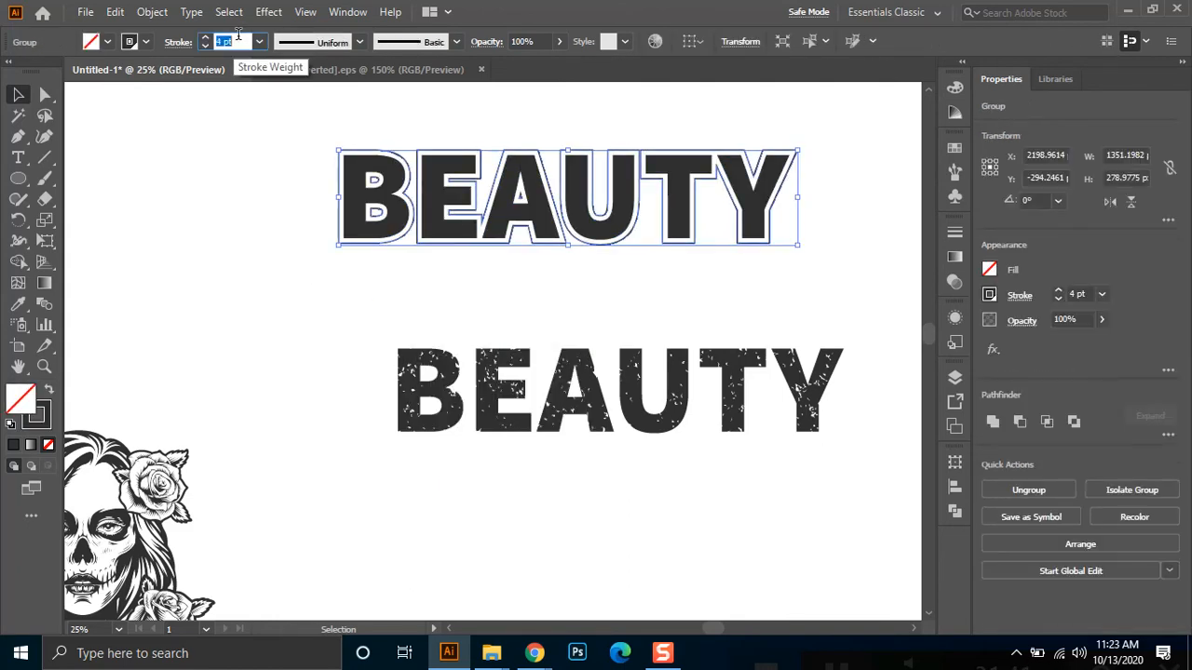
scroll(234, 40, up, 7)
scroll(235, 40, up, 1)
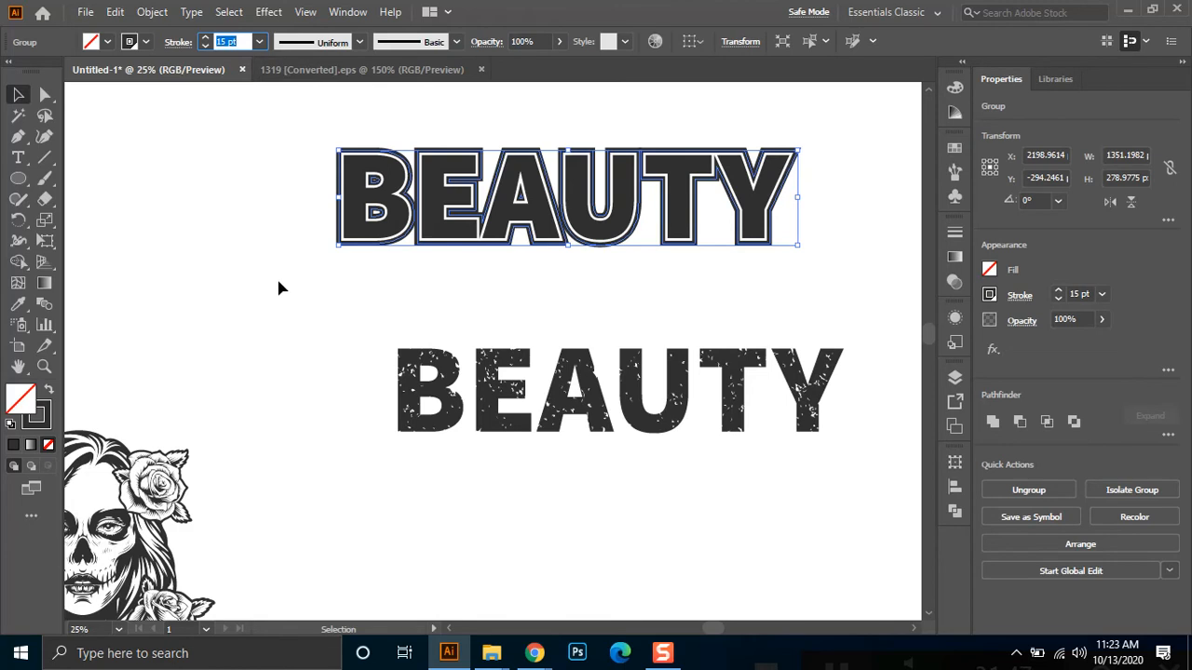
click(269, 235)
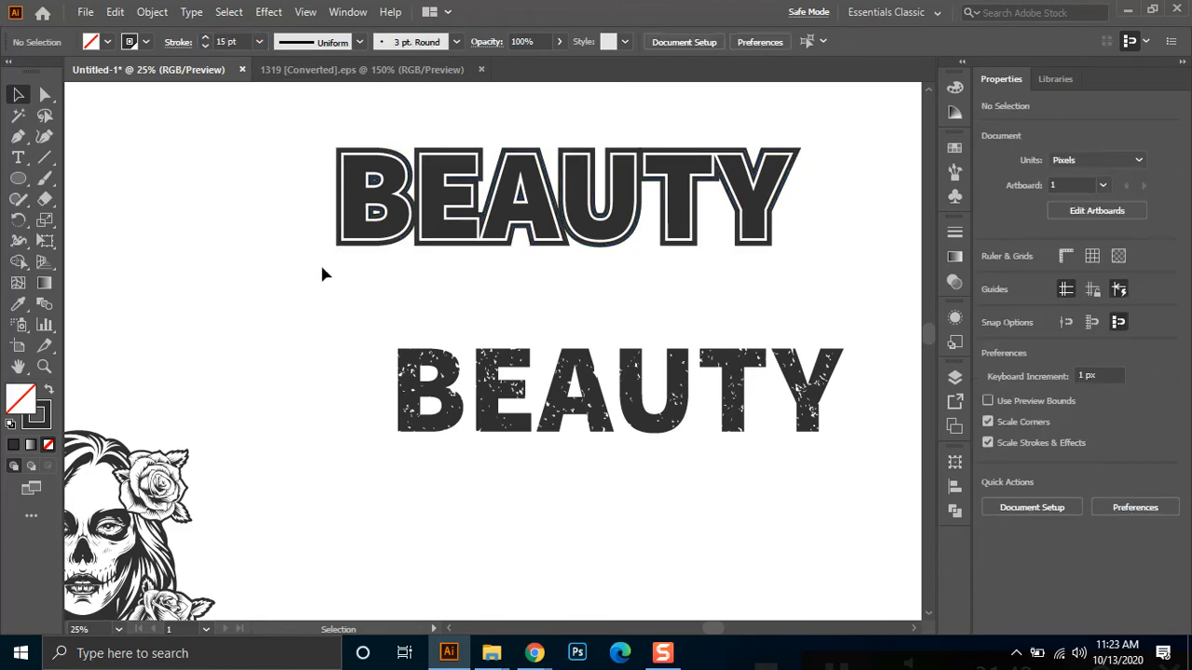
Delete the offset outline from around the upper BEAUTY lettering
click(608, 252)
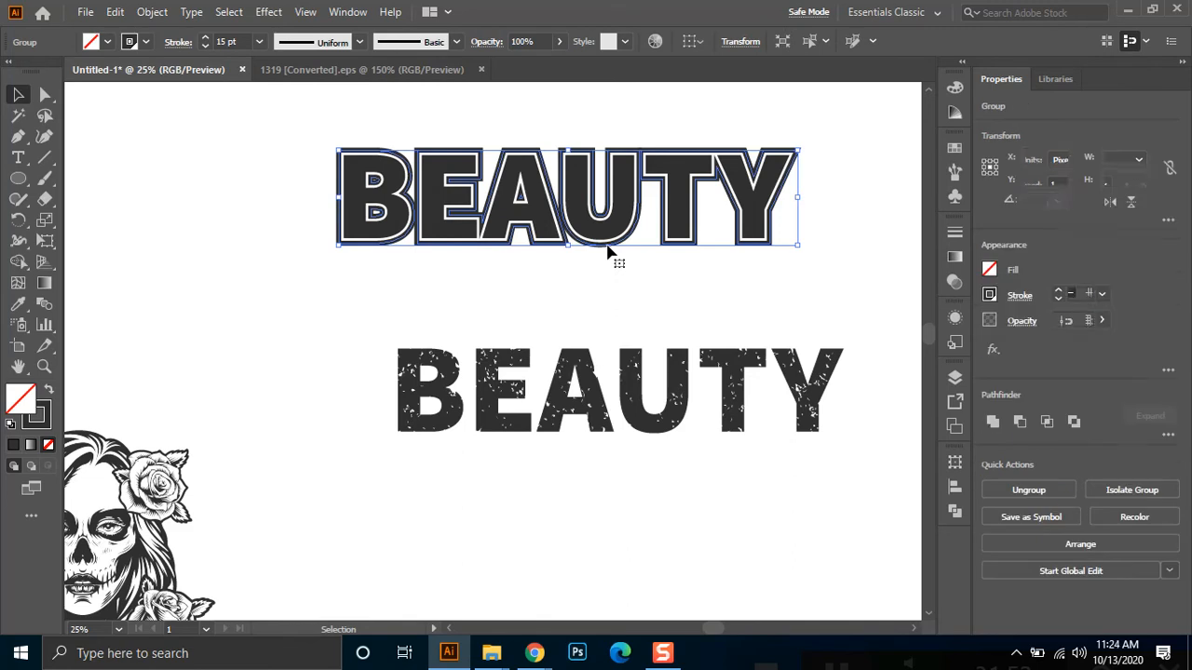
drag(841, 133, 284, 291)
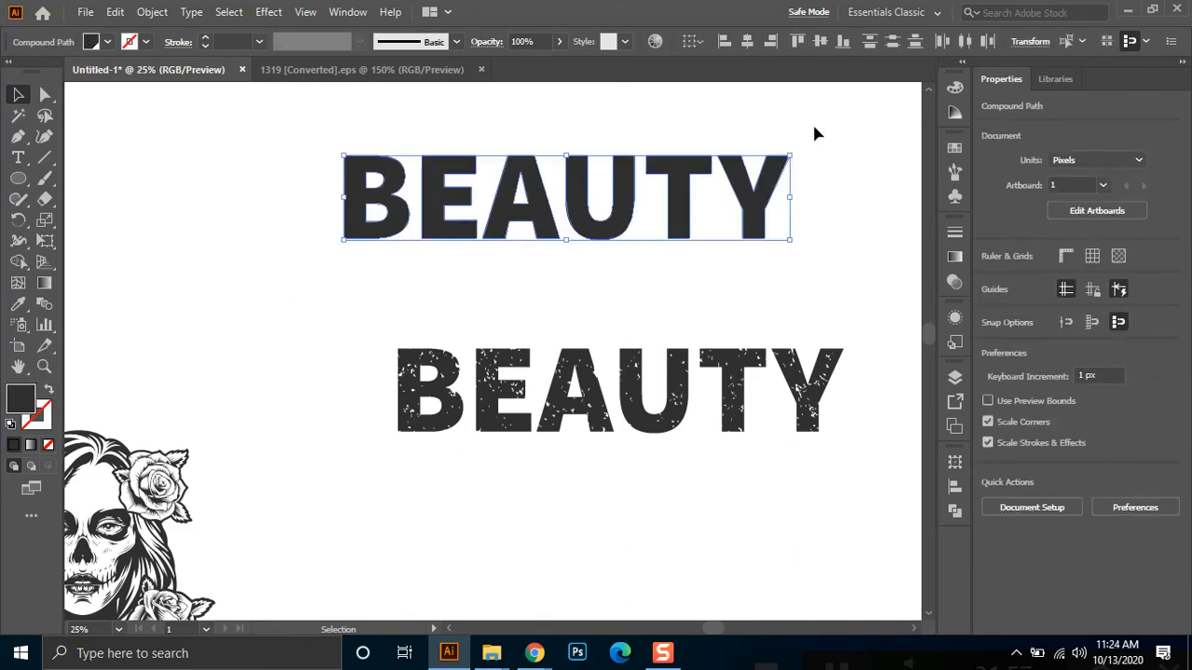
drag(830, 129, 250, 291)
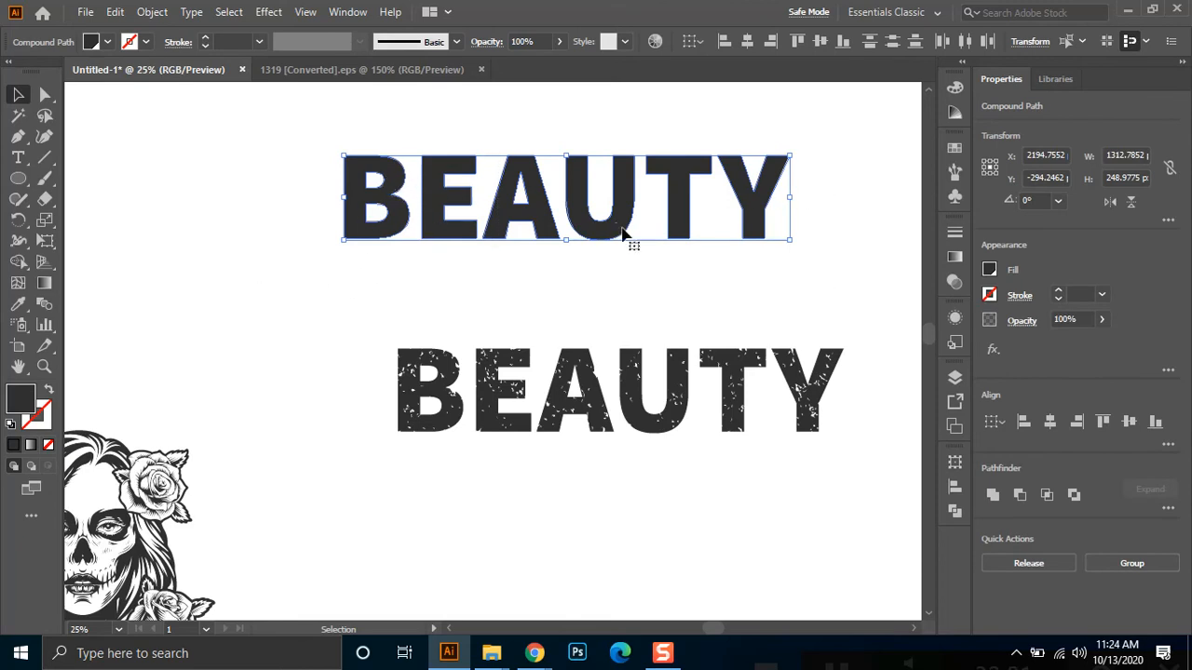
Offset the path of all the upper BEAUTY letters by 20 px with Miter joins
drag(823, 129, 316, 275)
click(139, 12)
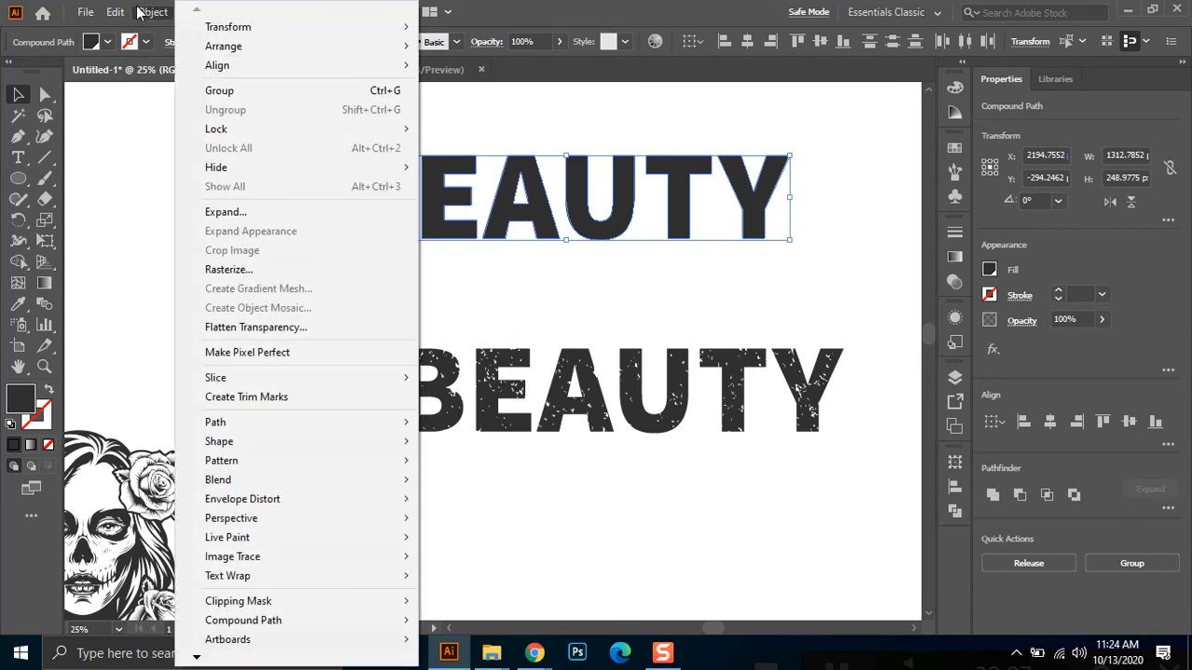
mouse_move(235, 431)
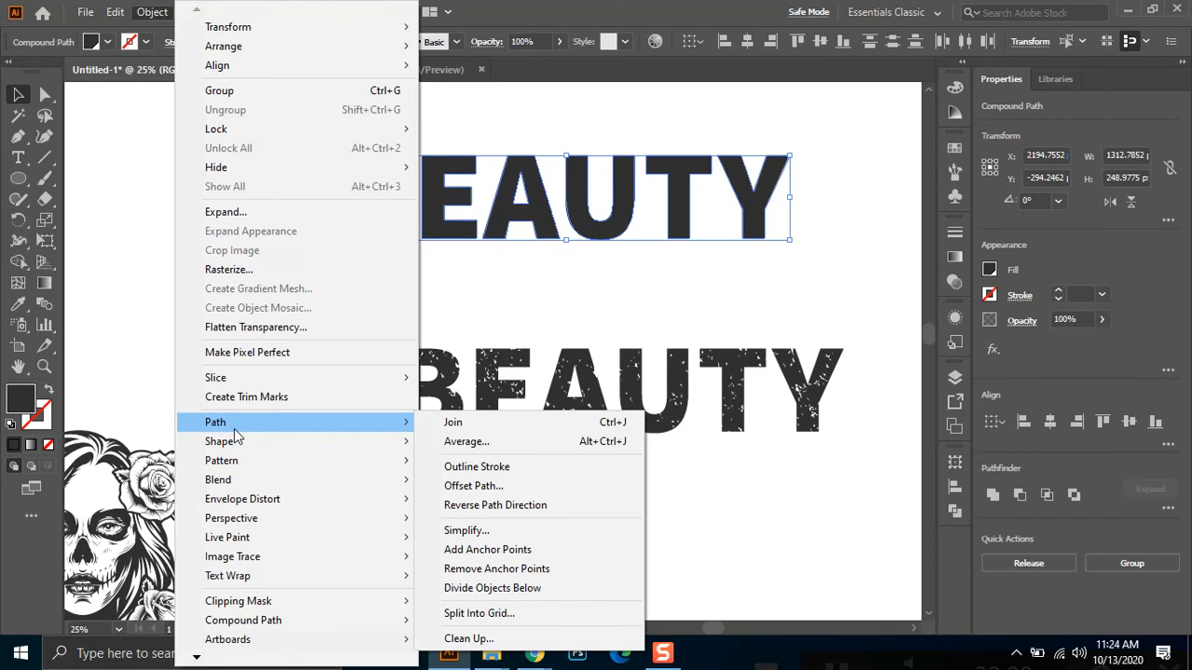
click(498, 486)
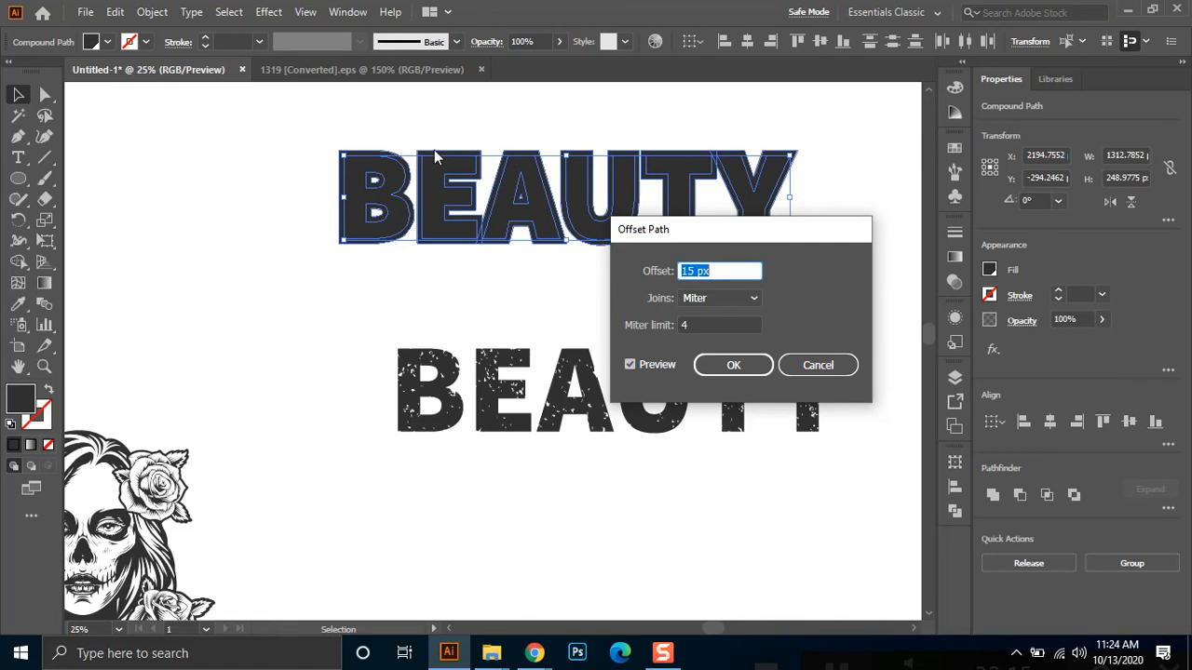
click(740, 270)
key(Up)
key(Up)
key(Up)
key(Up)
key(Up)
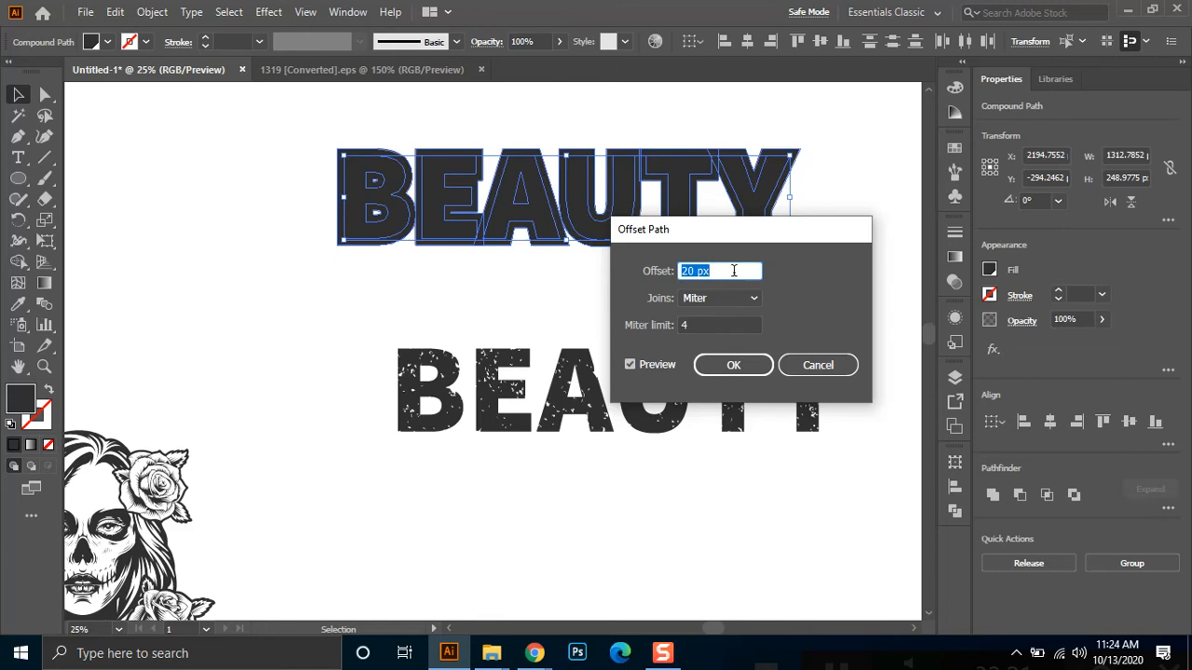
click(739, 370)
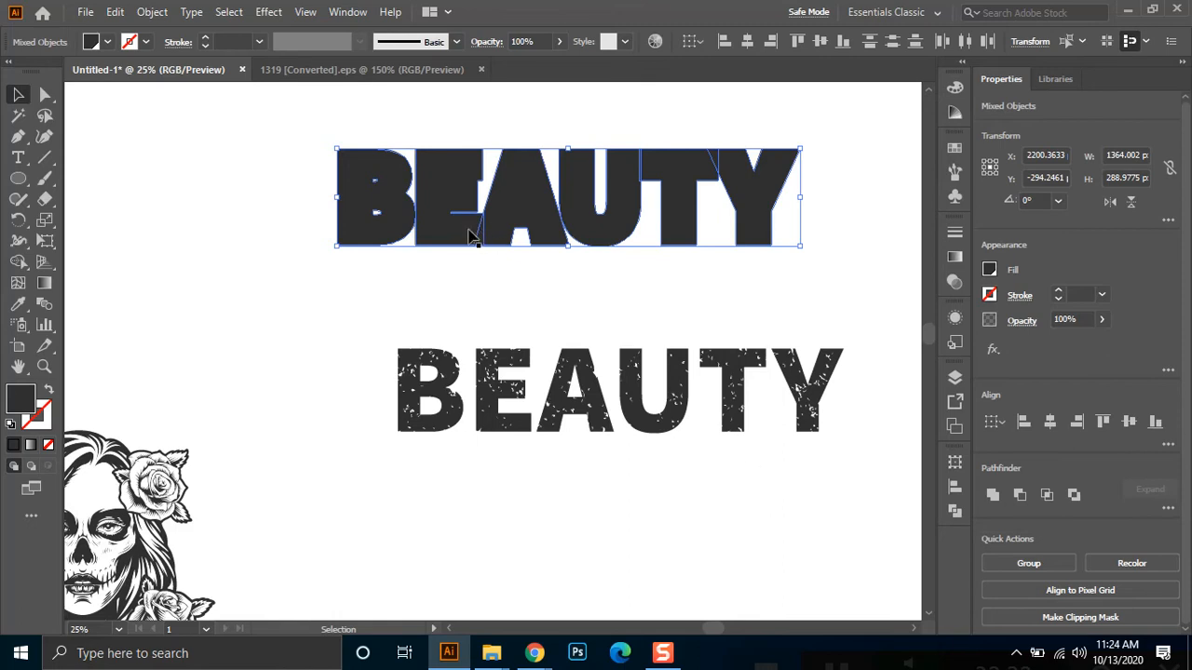
Try uniting the offset BEAUTY shapes, and undo both the union and the 20 px offset
click(992, 496)
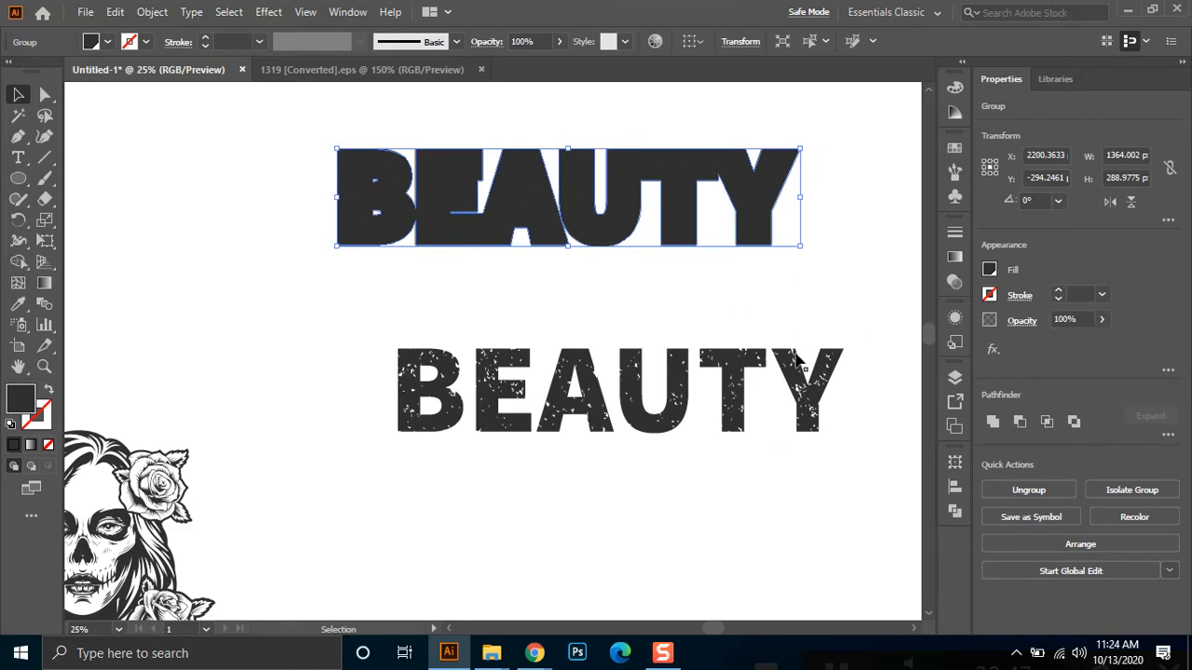
click(547, 298)
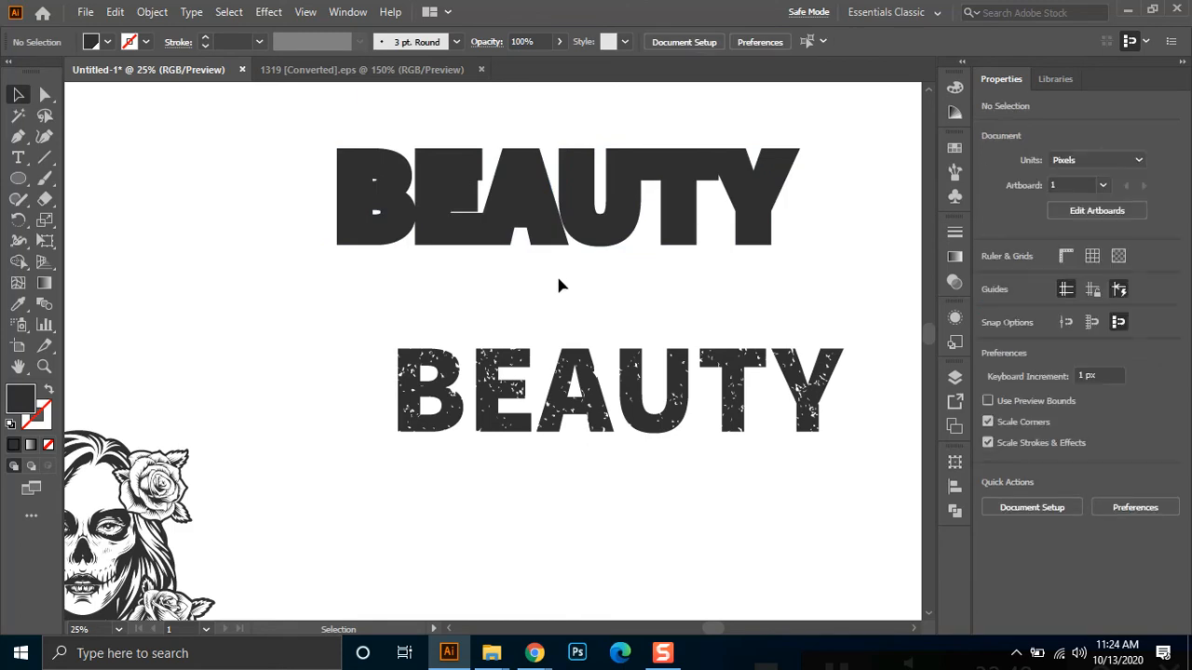
key(a)
key(ctrl+a)
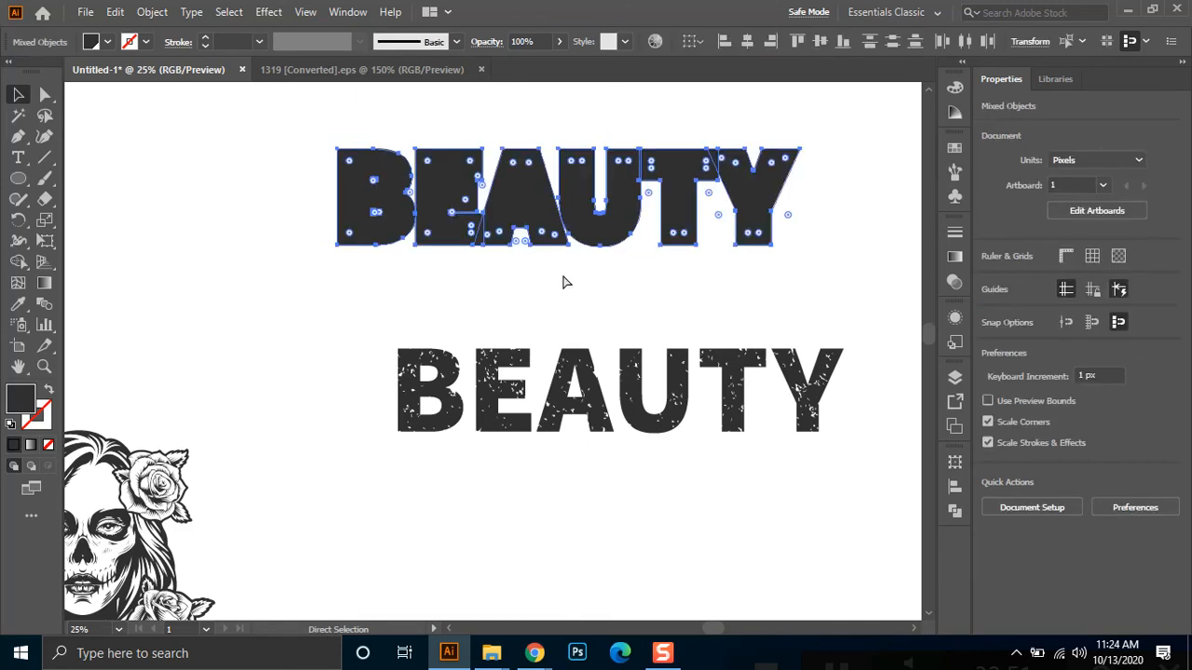
key(ctrl+8)
key(v)
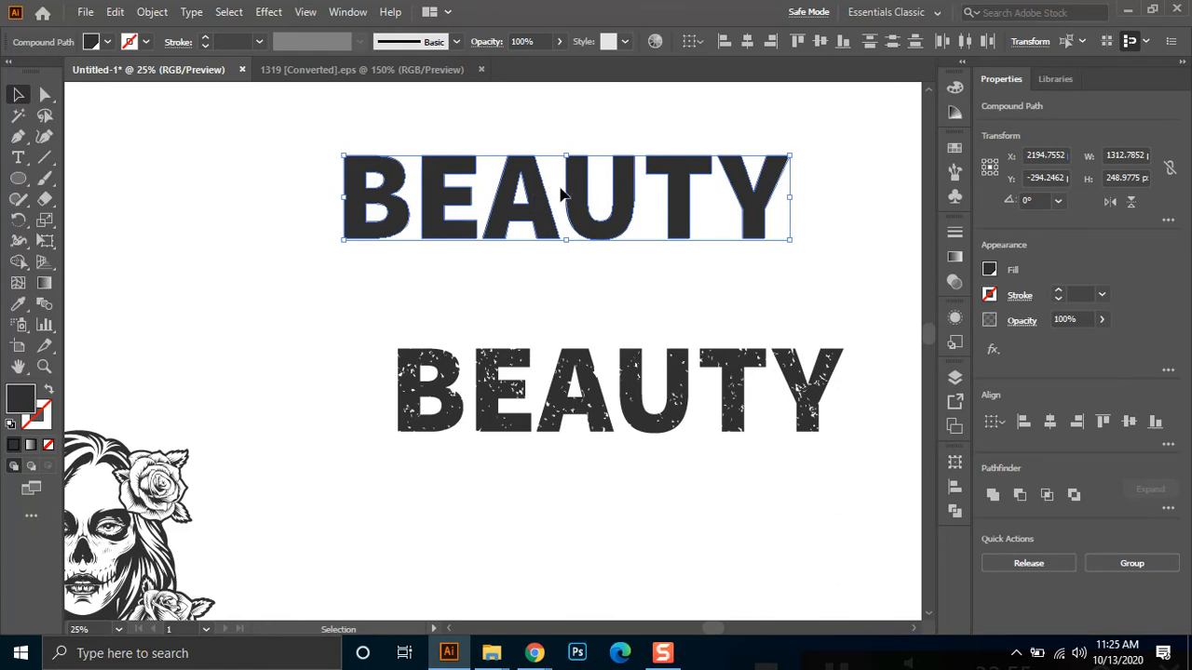
Apply a 20 px Offset Path with Miter joins to the upper BEAUTY lettering
click(152, 12)
mouse_move(317, 424)
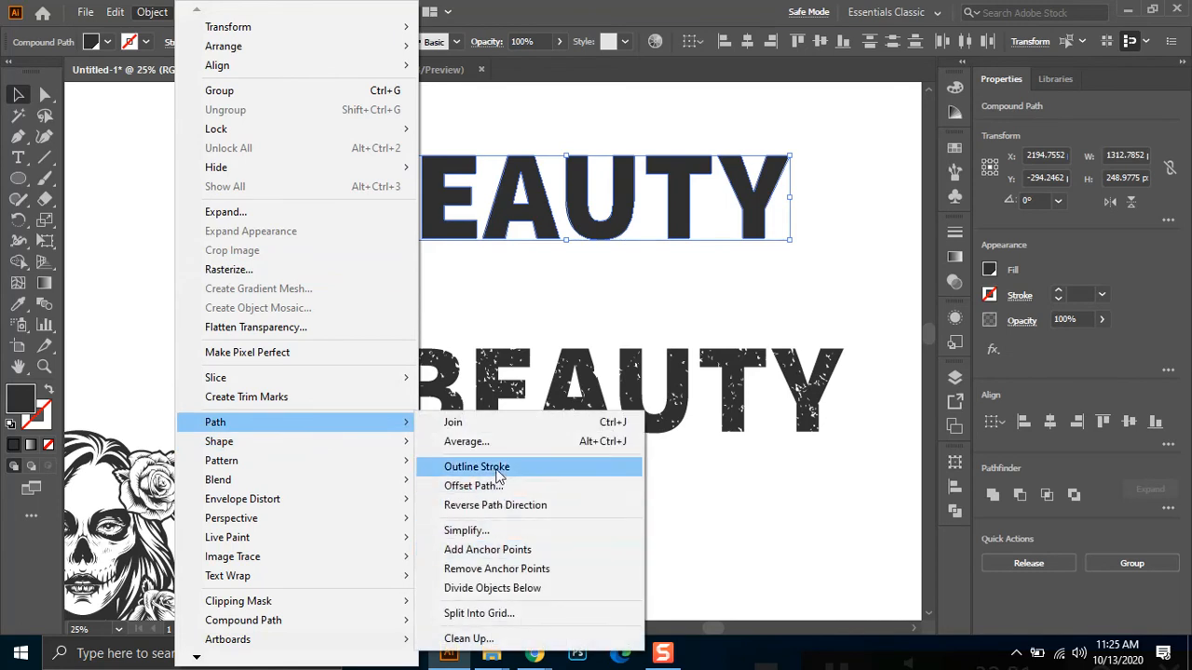
click(494, 487)
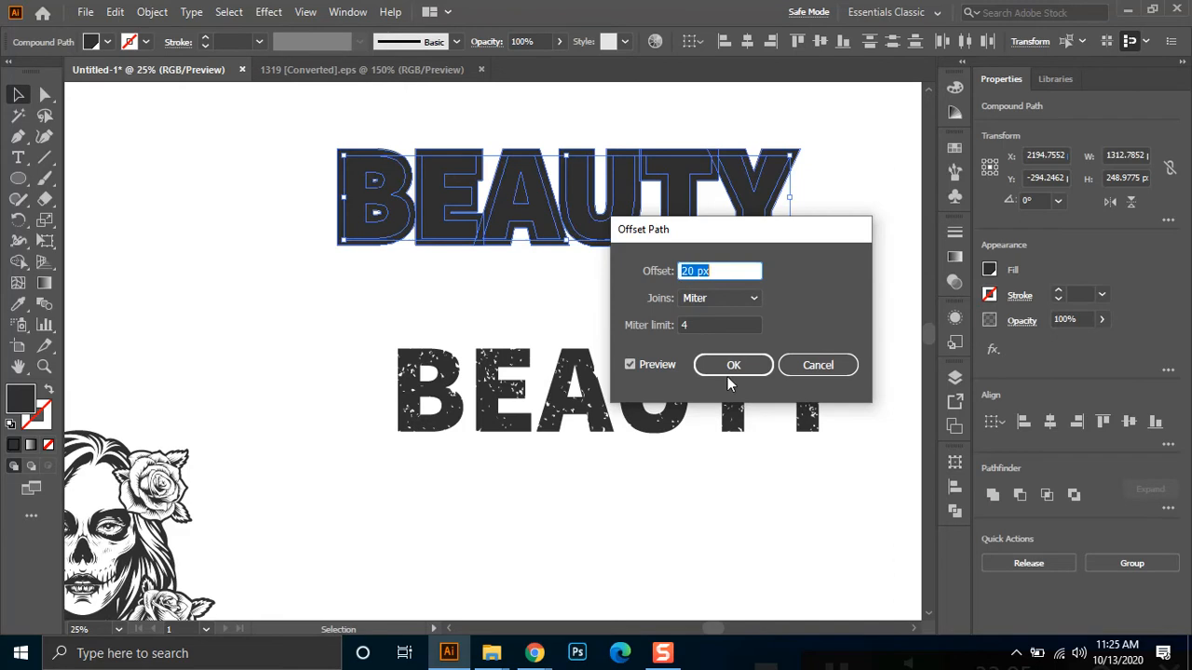
click(731, 371)
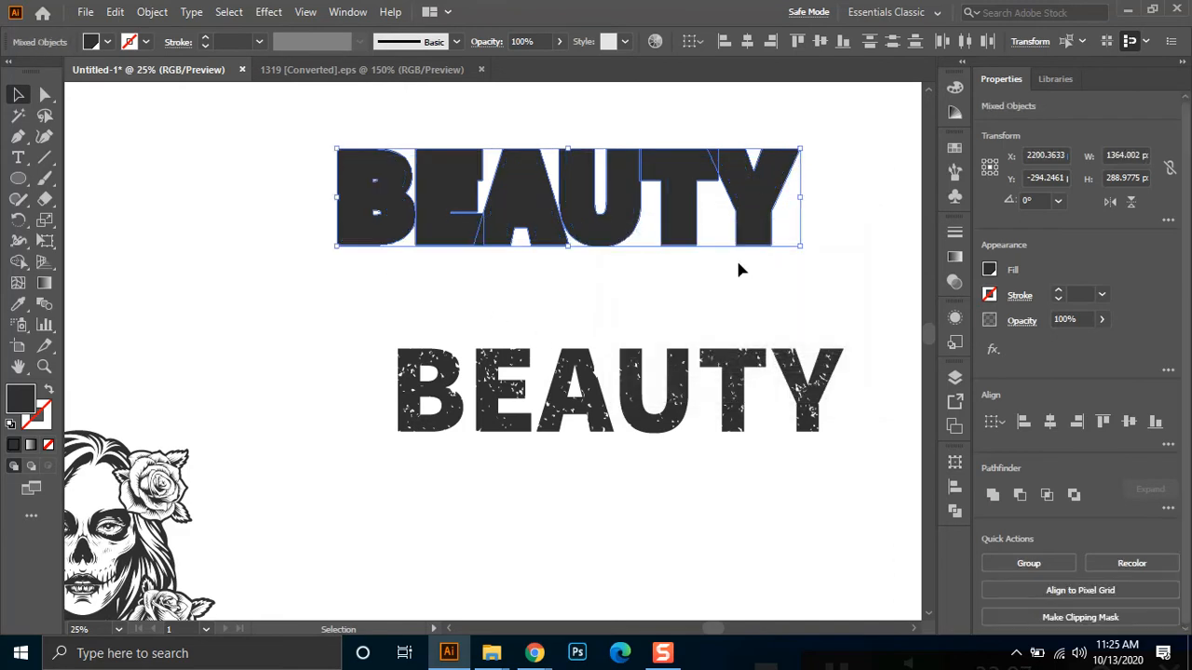
Try to isolate the offset shapes from the original letters, moving the inner T out and undoing each move
drag(677, 180, 394, 301)
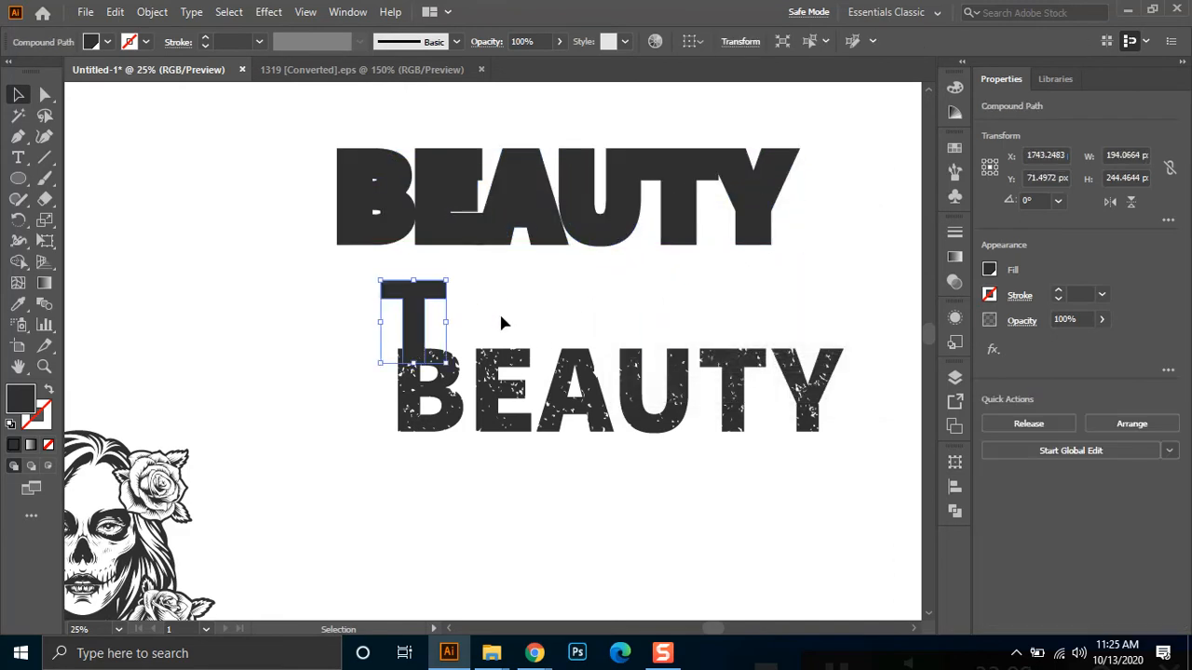
key(ctrl+z)
drag(823, 129, 310, 300)
shift+click(749, 207)
shift+click(673, 191)
shift+click(618, 192)
shift+click(531, 195)
shift+click(437, 200)
shift+click(388, 200)
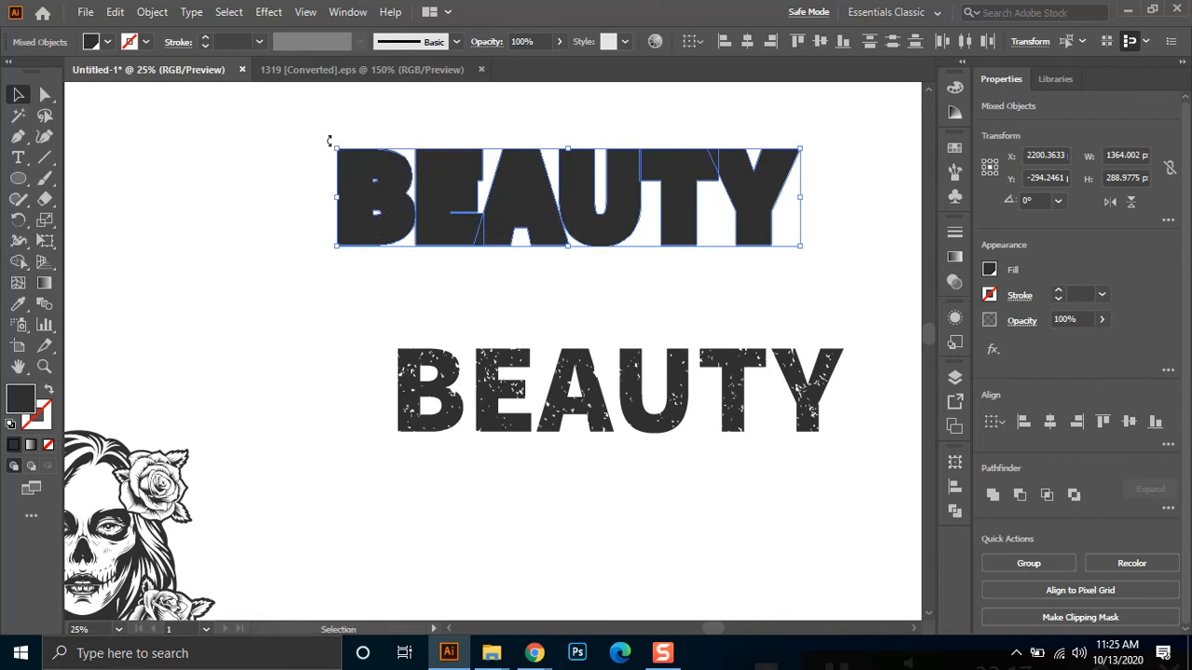
drag(671, 165, 327, 316)
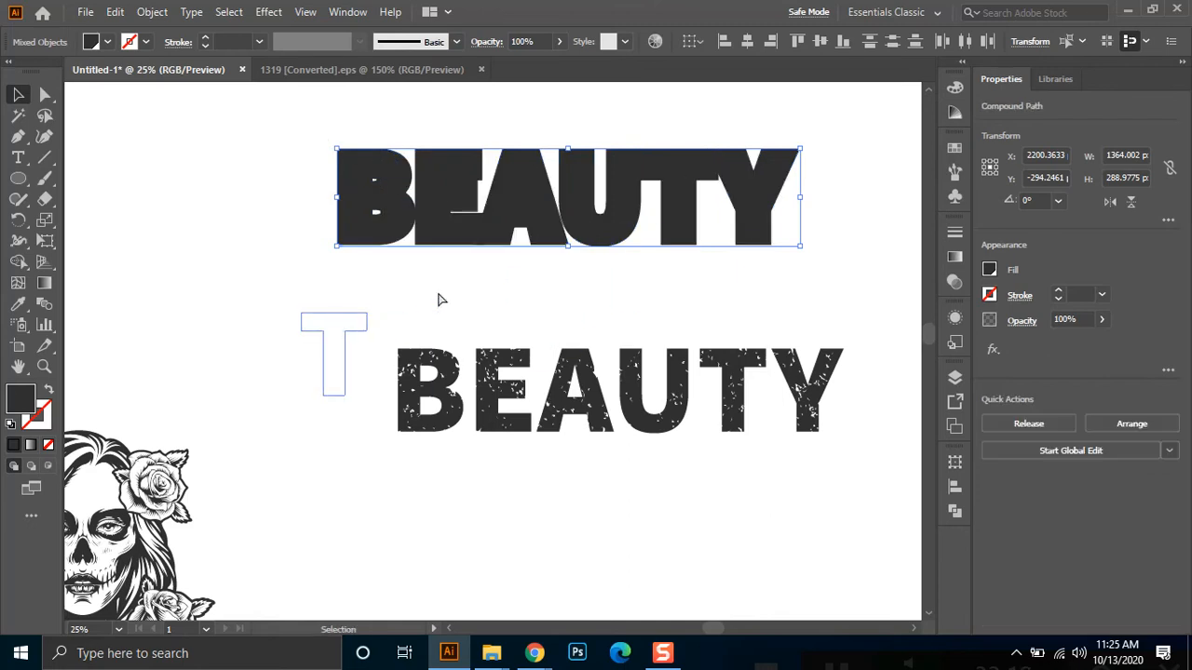
key(ctrl+z)
Select only the offset shapes behind the upper BEAUTY letters, excluding the original letters, and bring up the Pathfinder options
click(780, 167)
drag(828, 139, 340, 280)
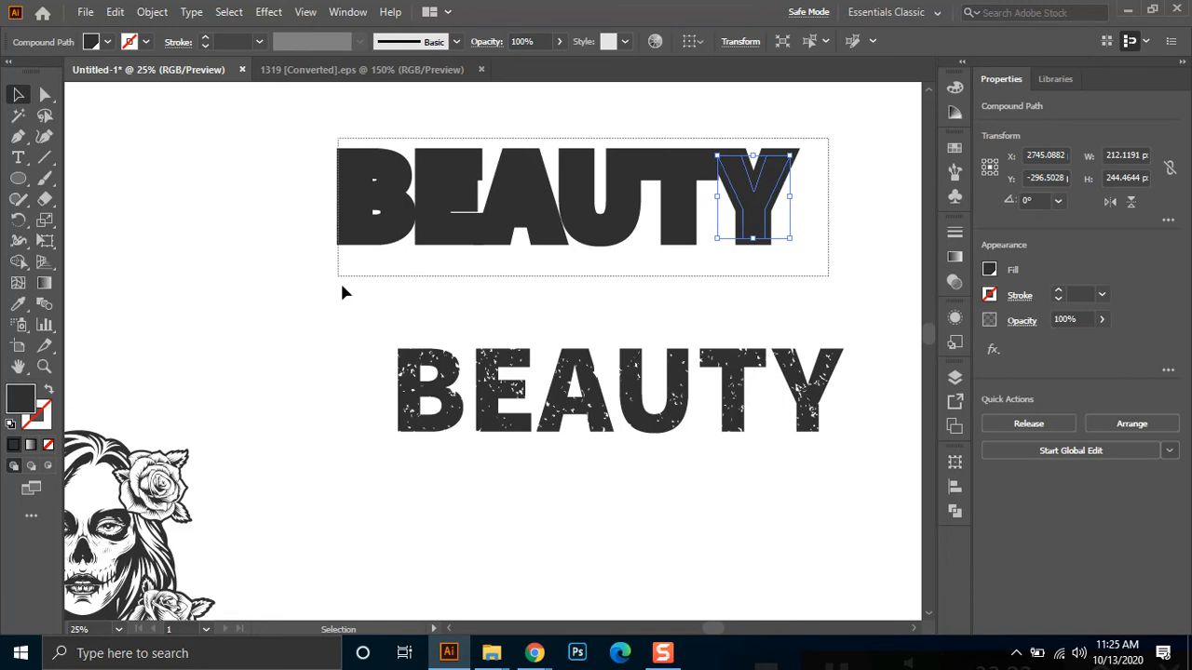
shift+click(389, 206)
shift+click(388, 214)
shift+click(436, 190)
shift+click(518, 203)
shift+click(576, 221)
shift+click(678, 178)
shift+click(756, 186)
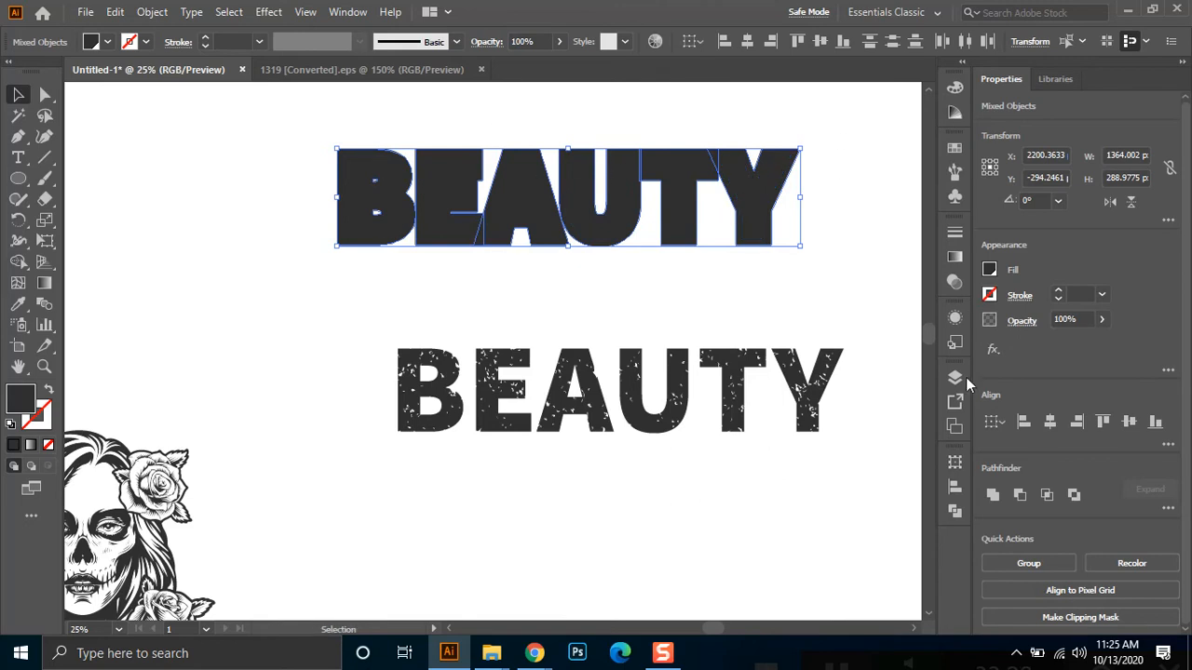
click(952, 508)
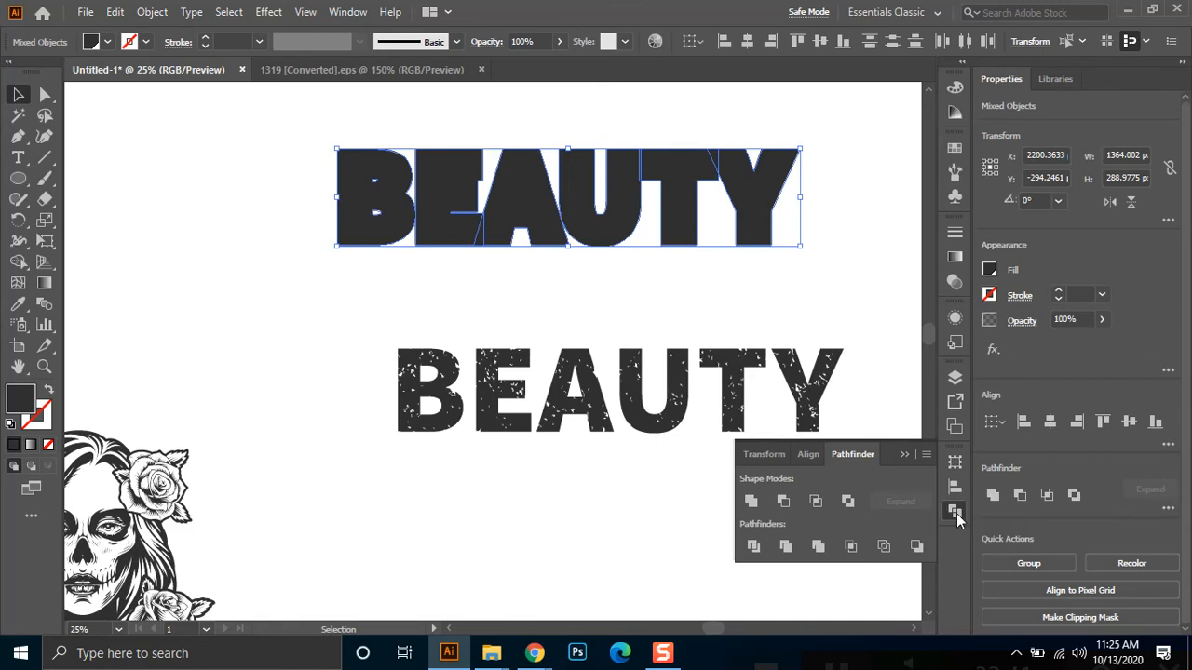
click(347, 13)
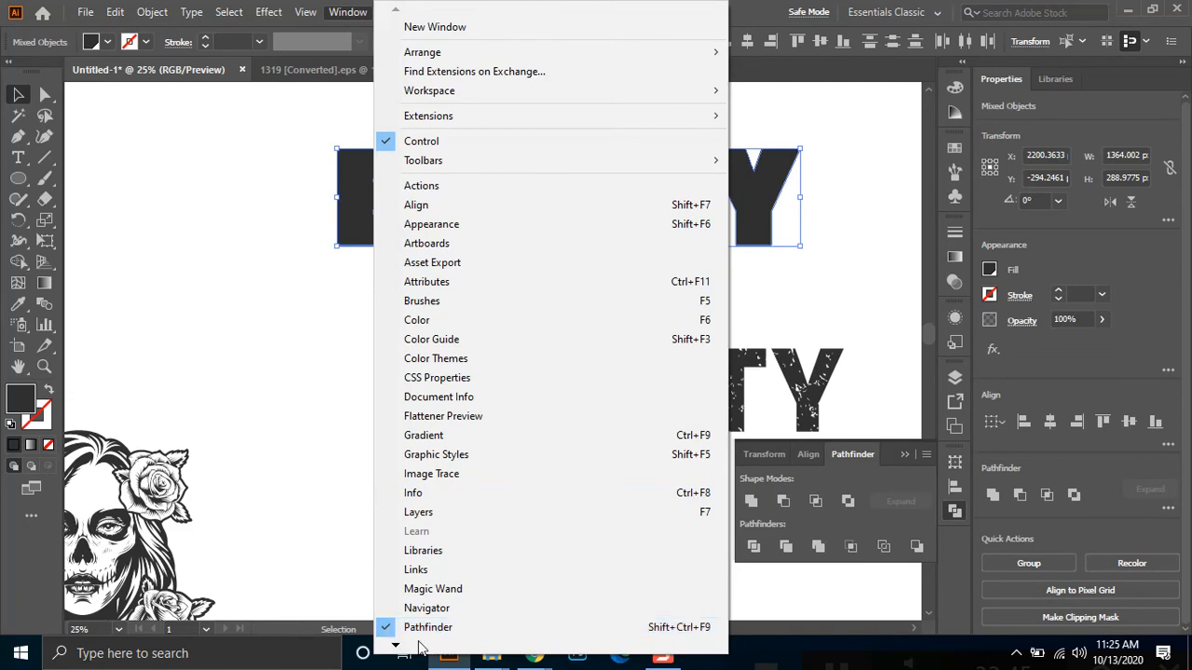
Unite the overlapping offset shapes of the upper BEAUTY lettering into one outline shape with Pathfinder
click(841, 475)
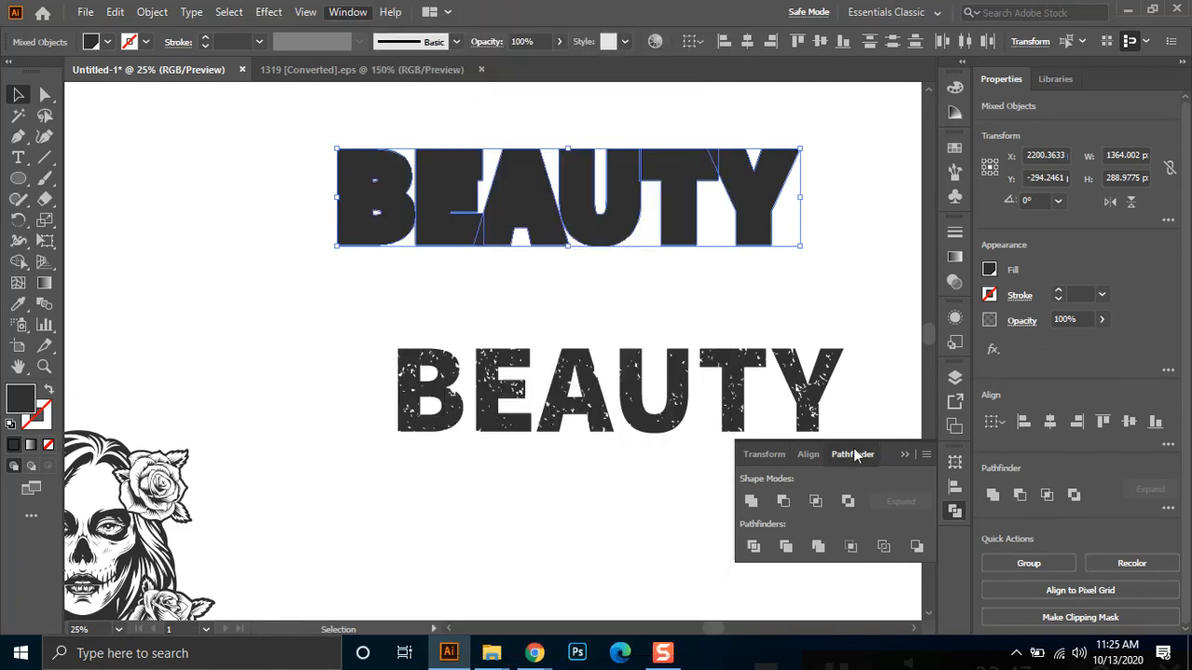
click(956, 508)
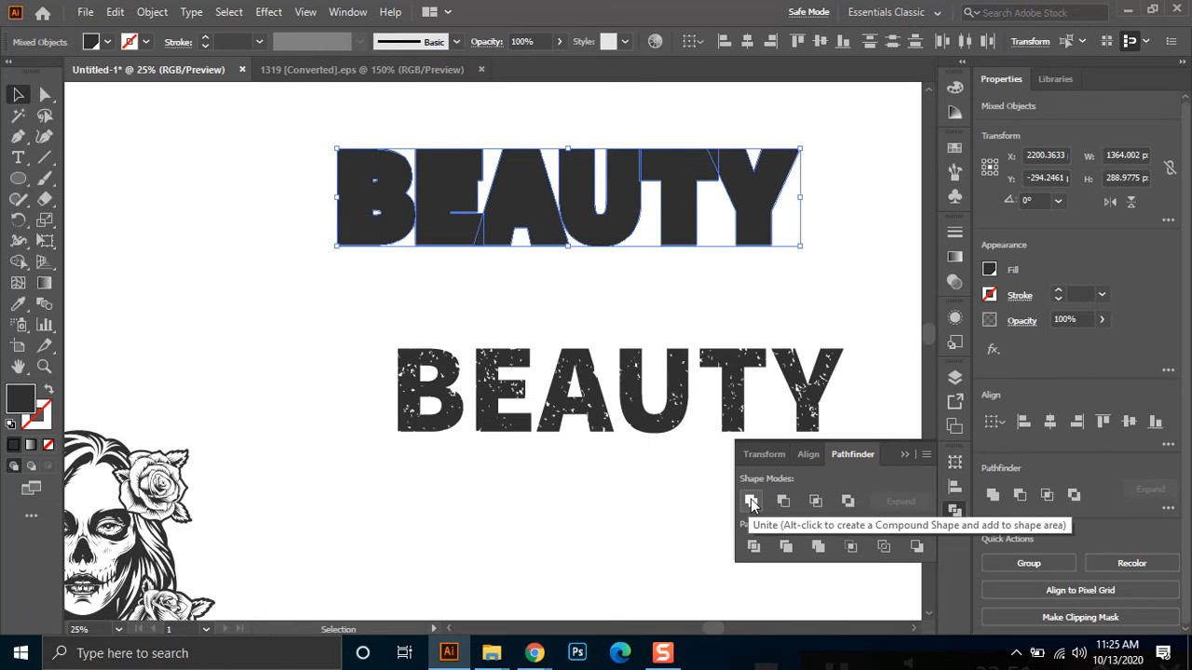
click(751, 503)
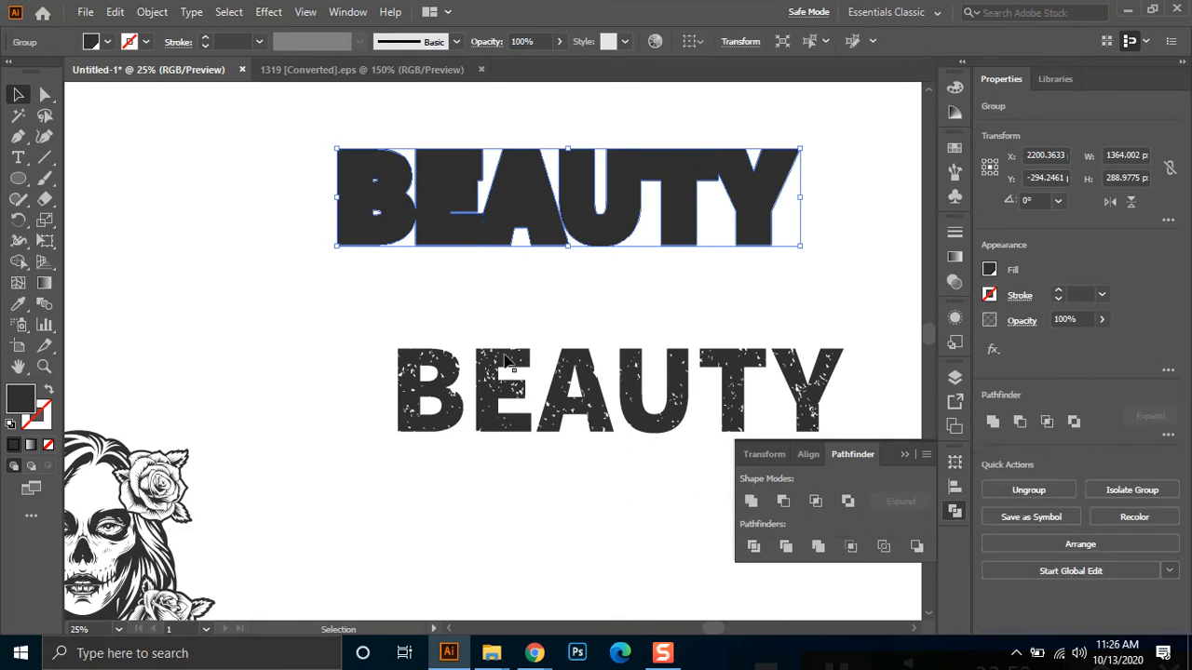
click(652, 293)
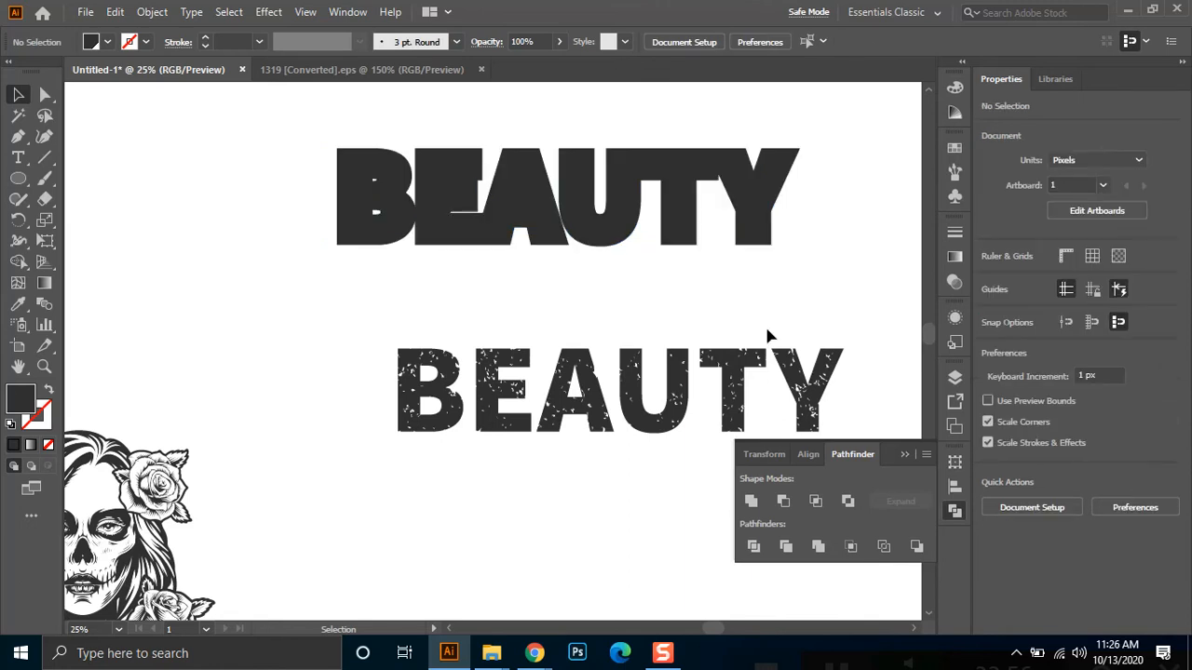
Move the united BEAUTY shape over the textured BEAUTY text and swap its fill and stroke
click(585, 207)
drag(569, 199, 579, 283)
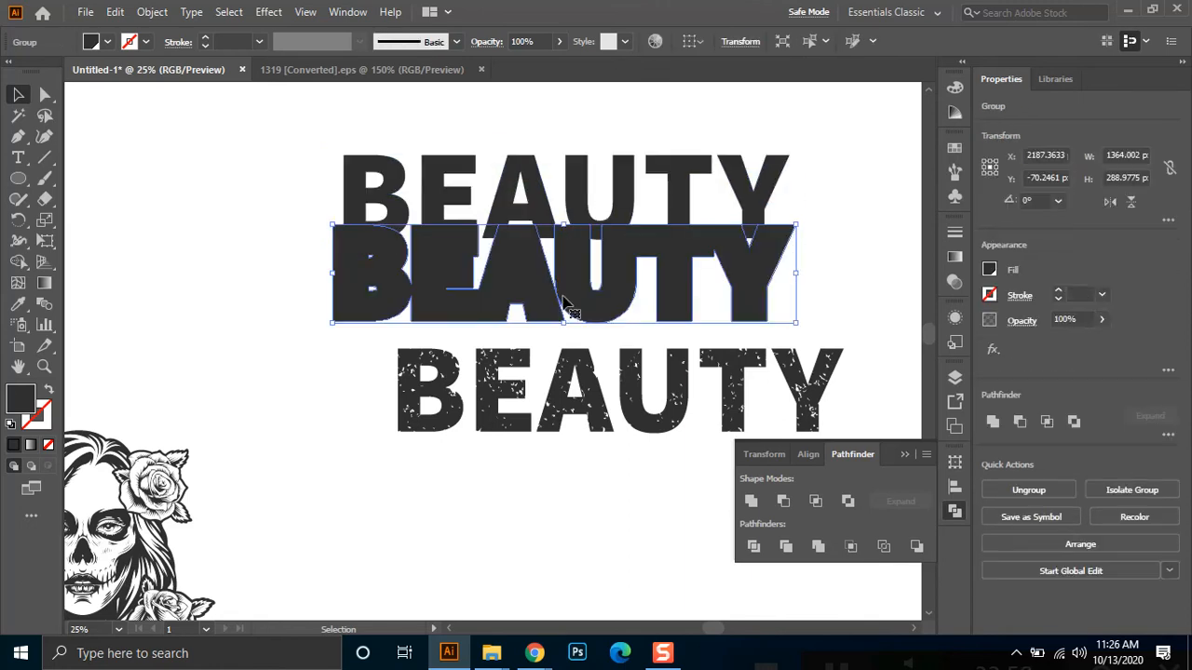
drag(434, 269, 487, 382)
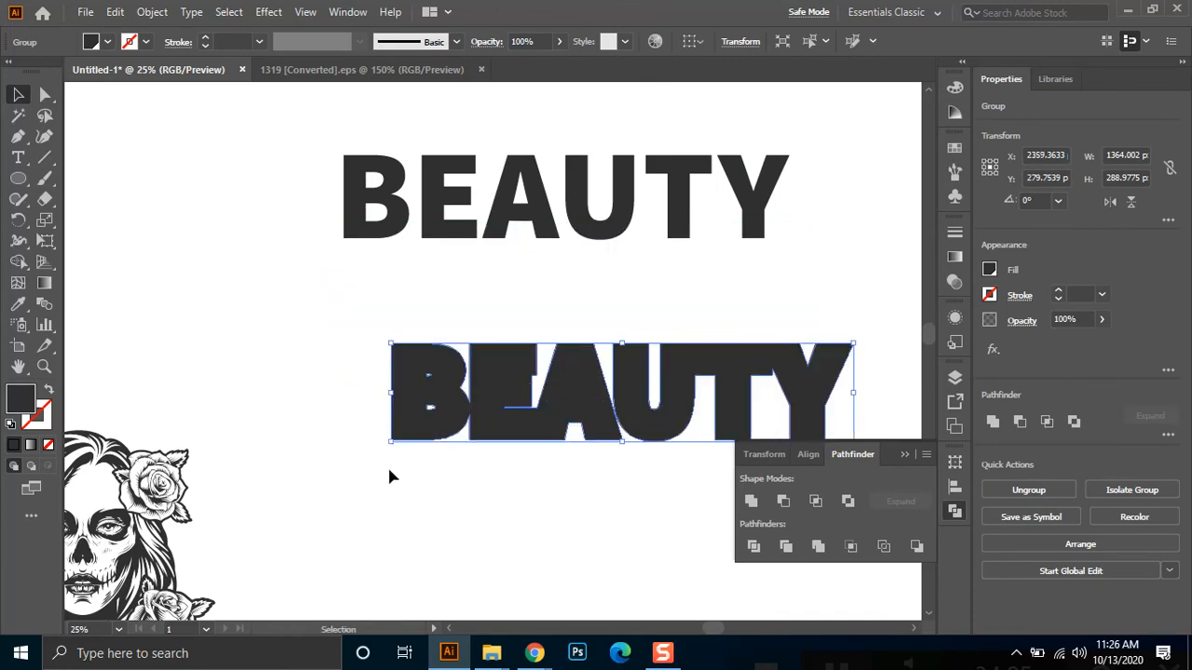
click(49, 390)
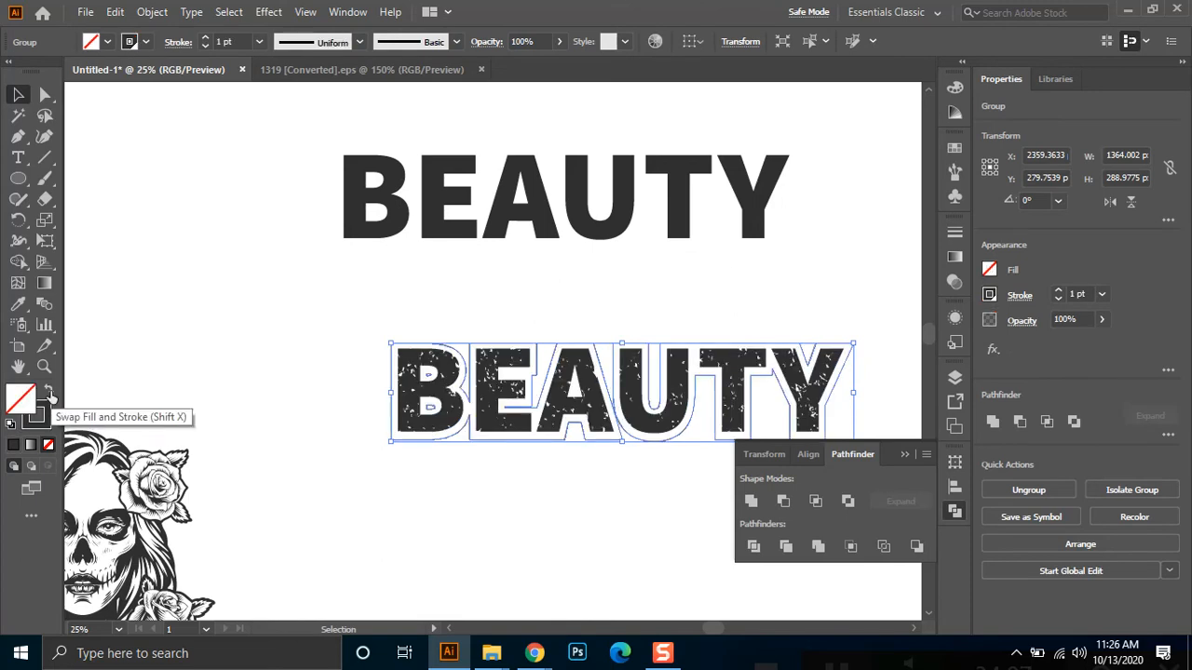
click(592, 533)
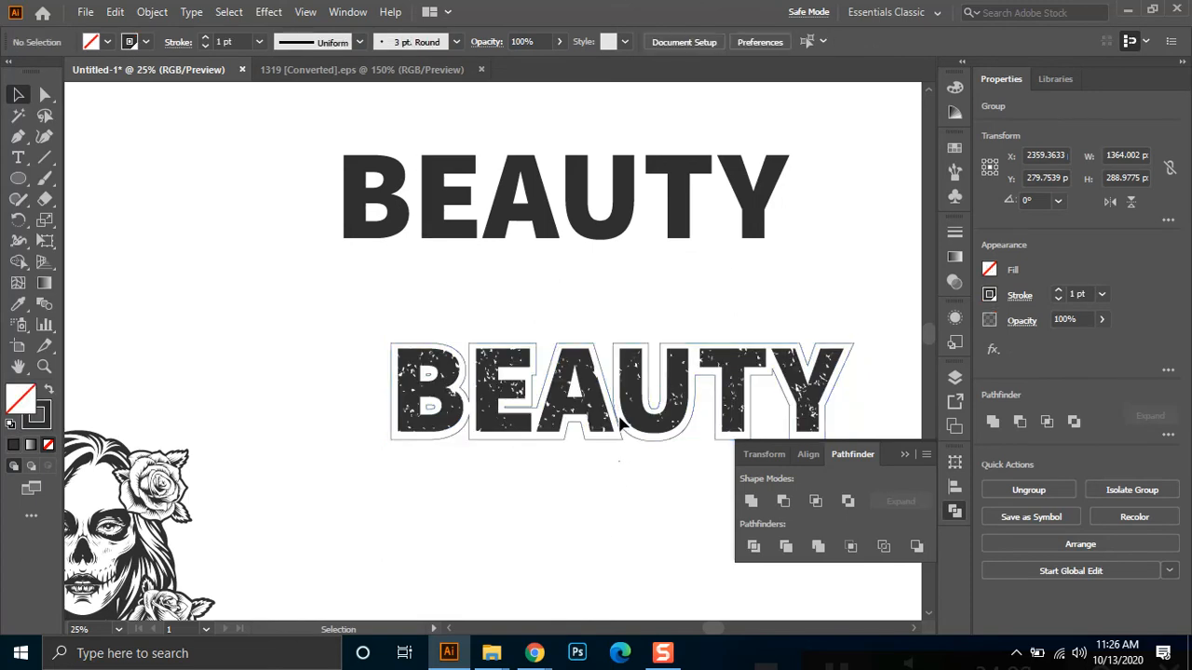
Set the stroke weight of the outline around the textured BEAUTY text to 15 pt and close the Pathfinder panel
click(856, 351)
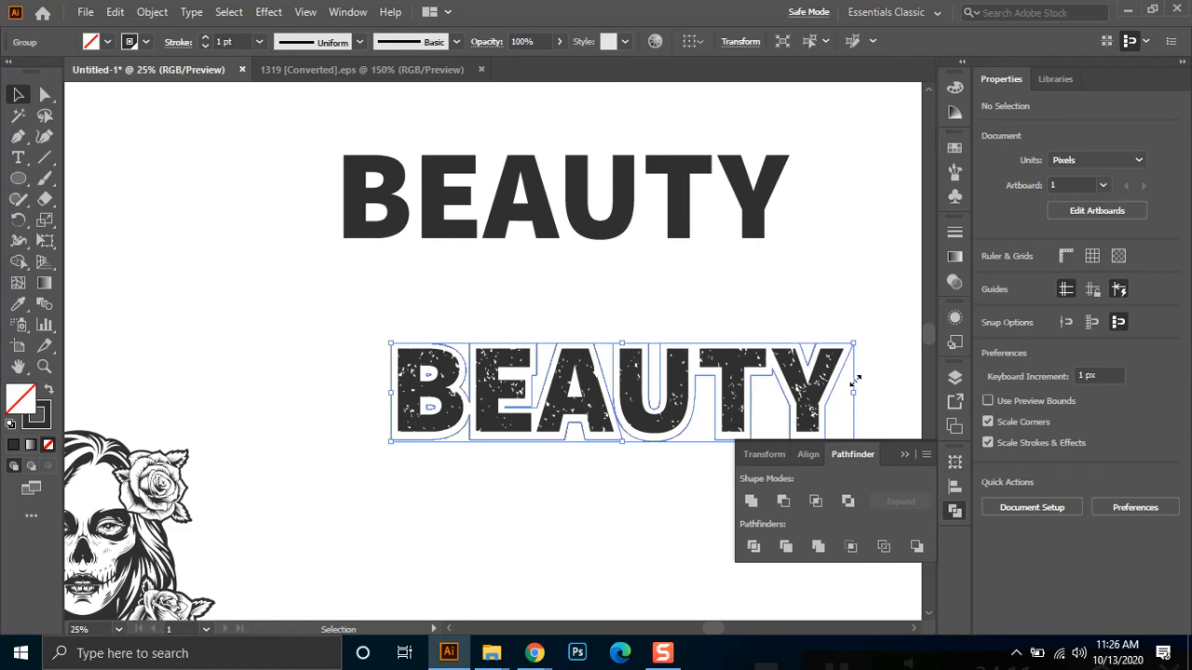
click(232, 37)
text(10)
key(Return)
text(20)
key(Return)
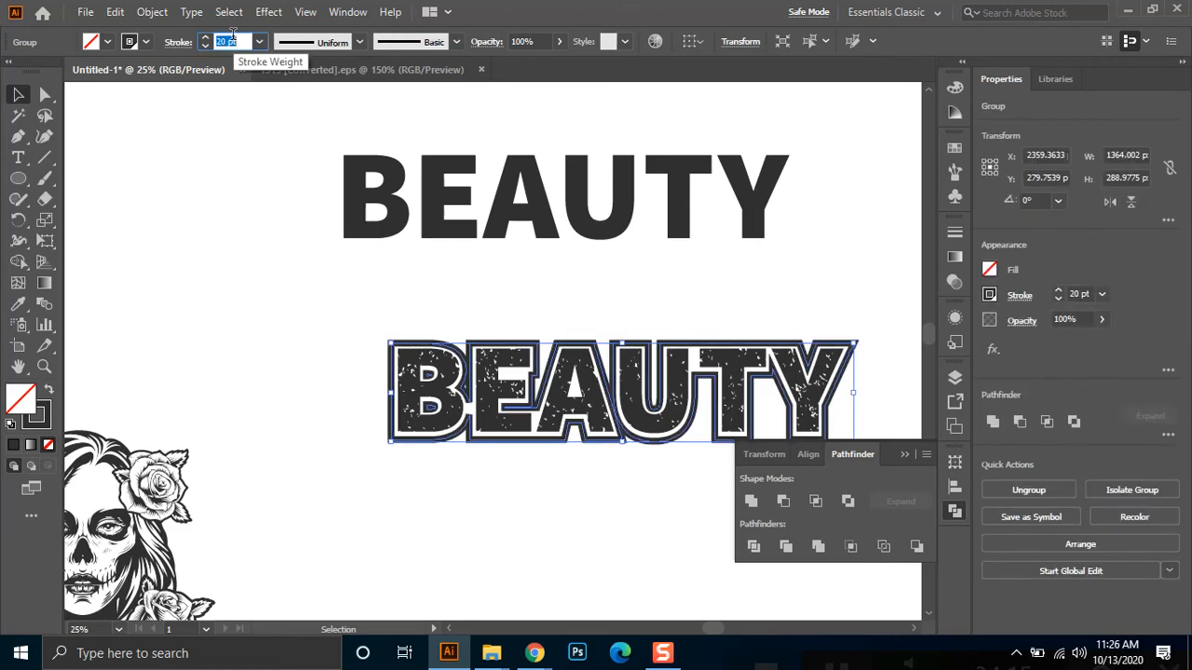
text(15)
key(Return)
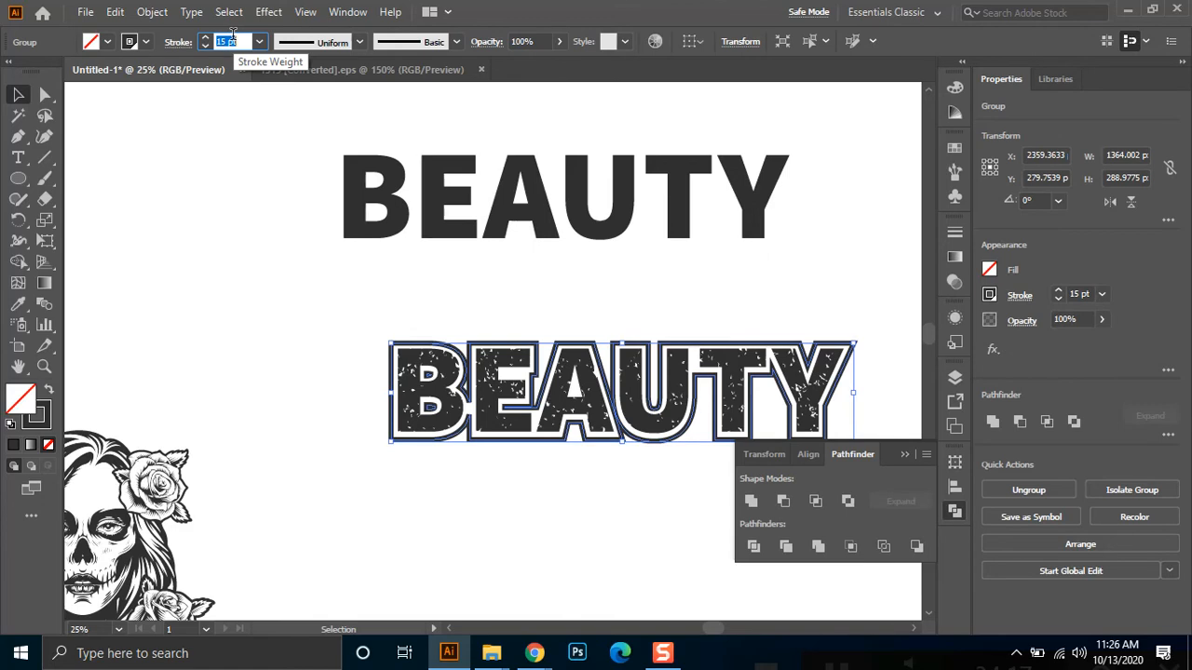
click(298, 448)
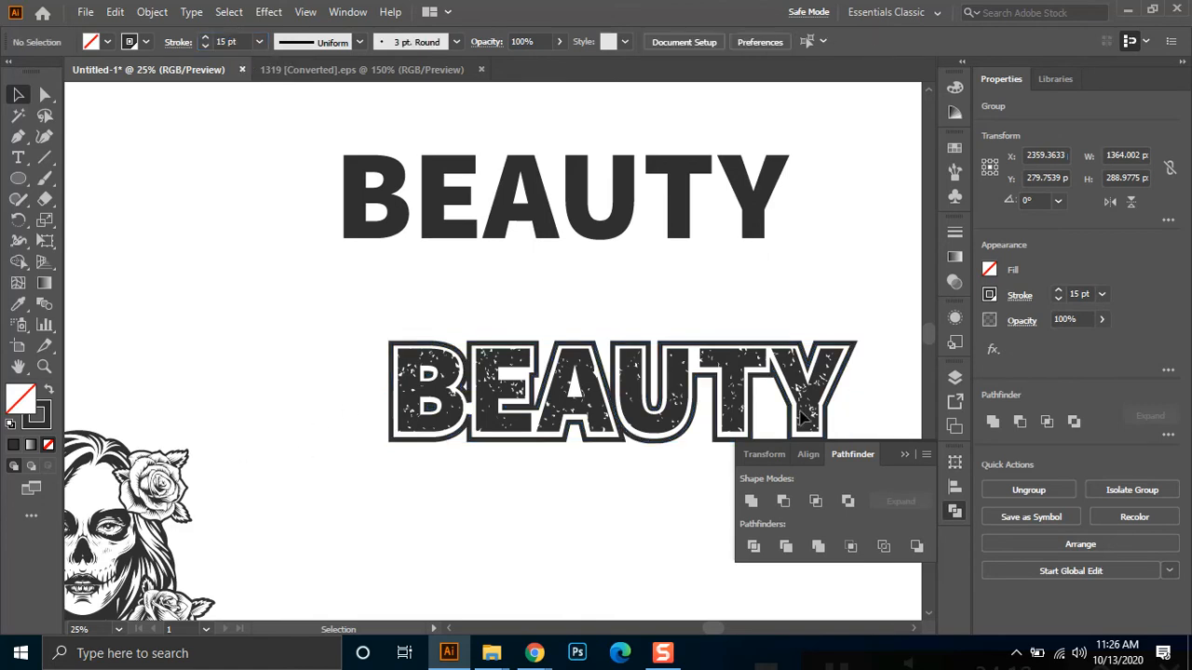
click(913, 457)
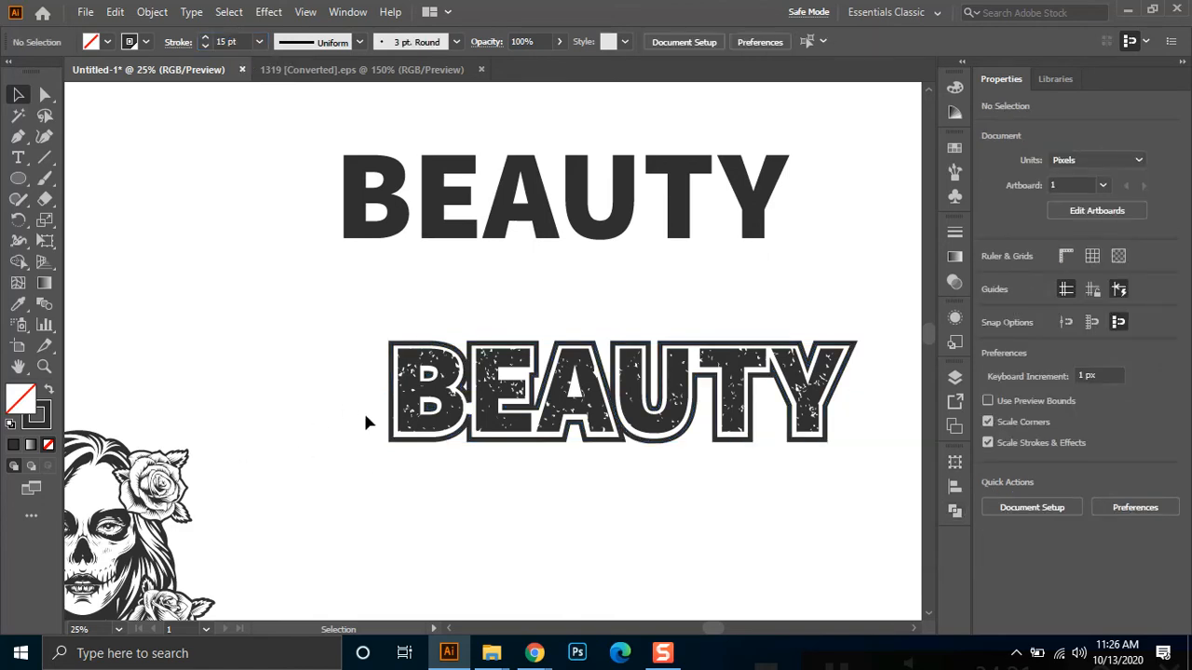
Group the textured BEAUTY text with its outline
drag(329, 317, 850, 484)
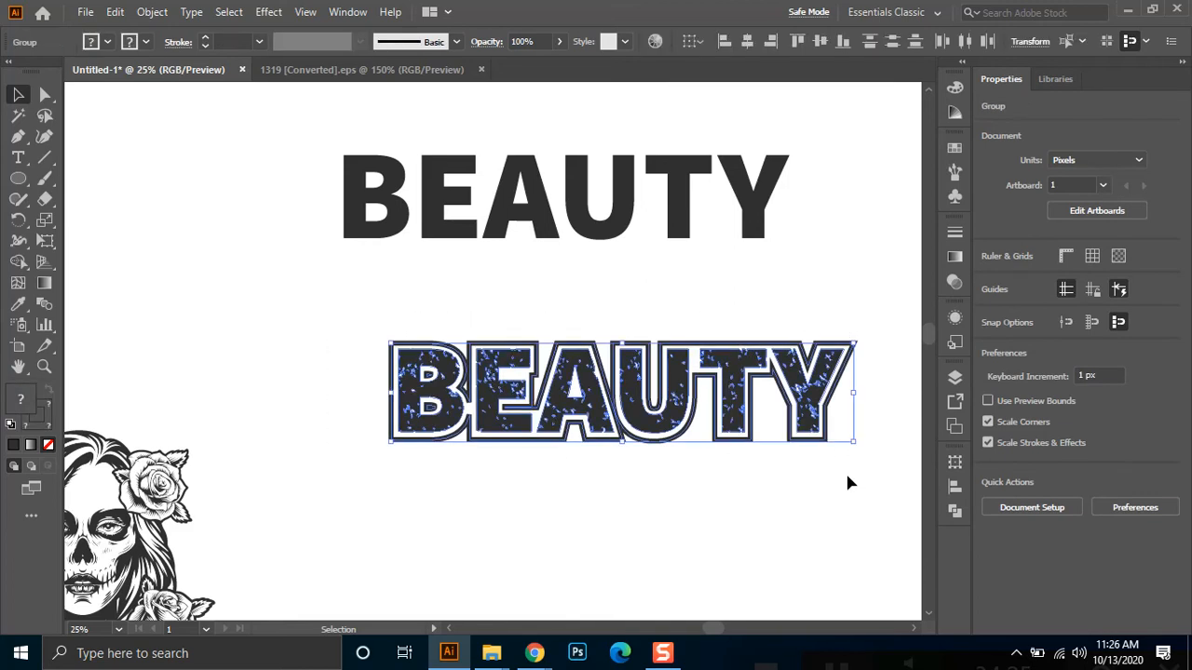
click(668, 517)
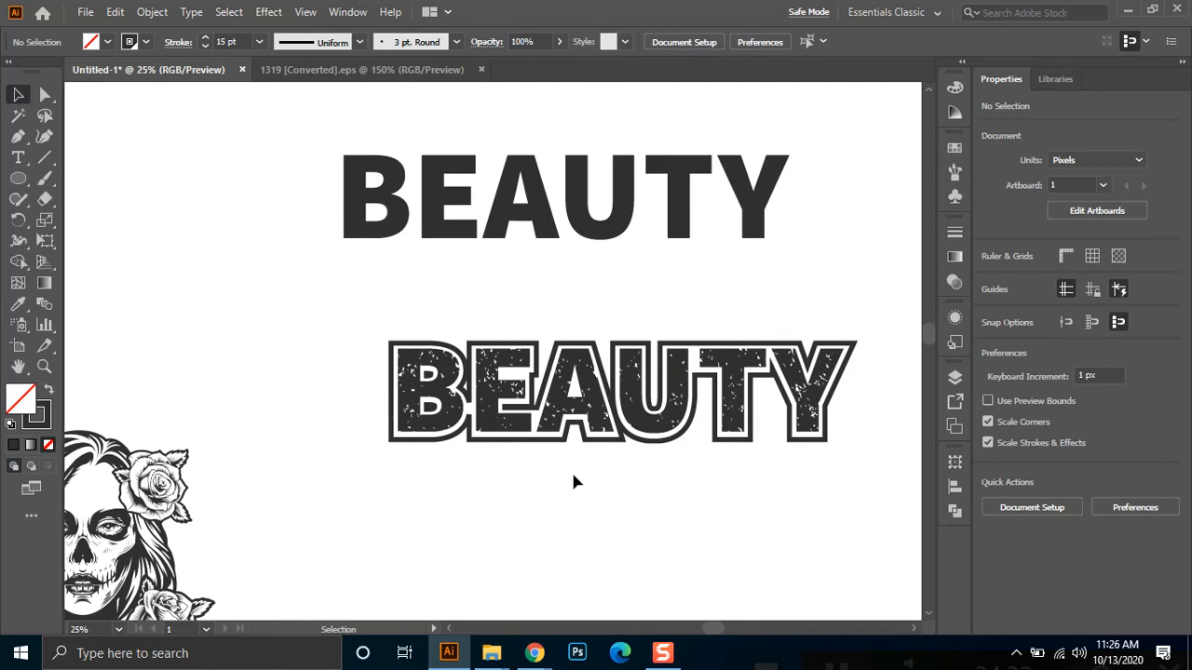
scroll(574, 484, down, 1)
scroll(726, 453, up, 1)
drag(258, 308, 825, 504)
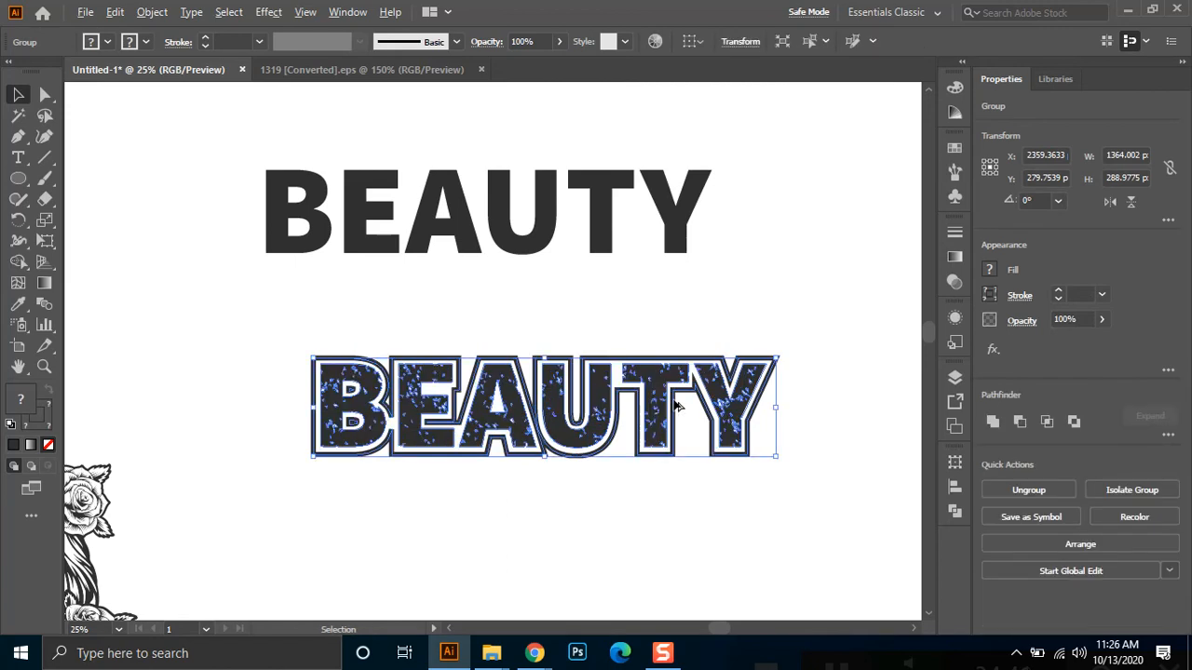
Place the grouped BEAUTY lettering above the skull-faced woman's head and scale it down to about 737 px wide
scroll(678, 410, down, 1)
drag(400, 424, 625, 457)
drag(779, 454, 432, 452)
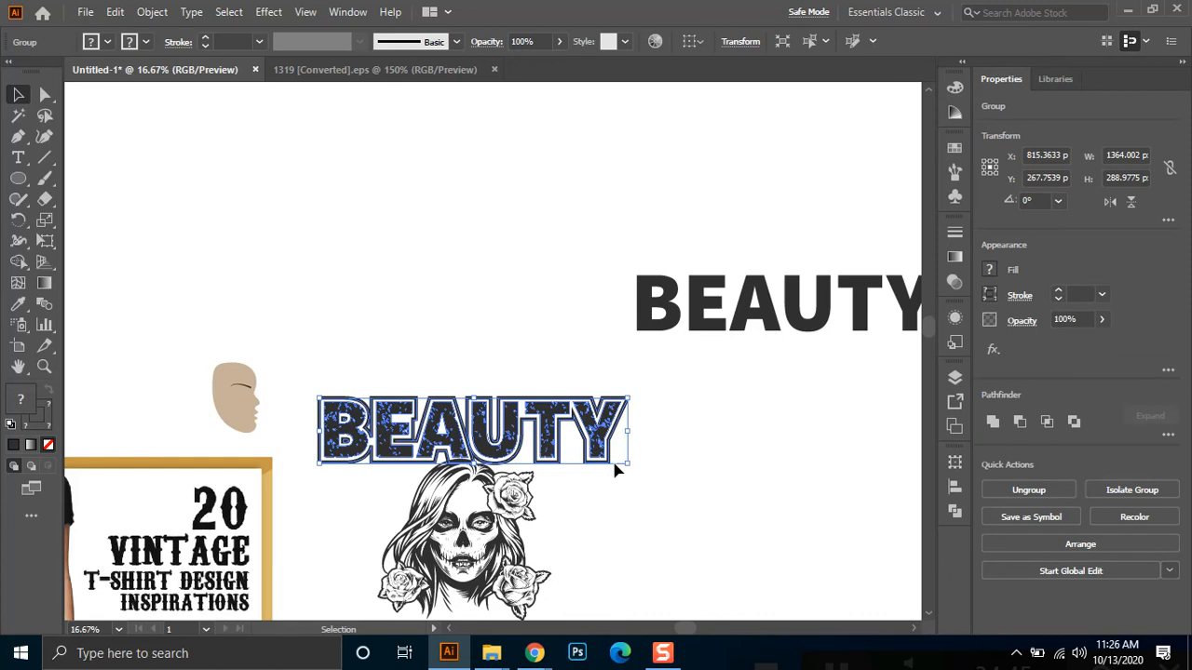
drag(627, 463, 558, 450)
drag(494, 430, 484, 440)
scroll(506, 504, up, 2)
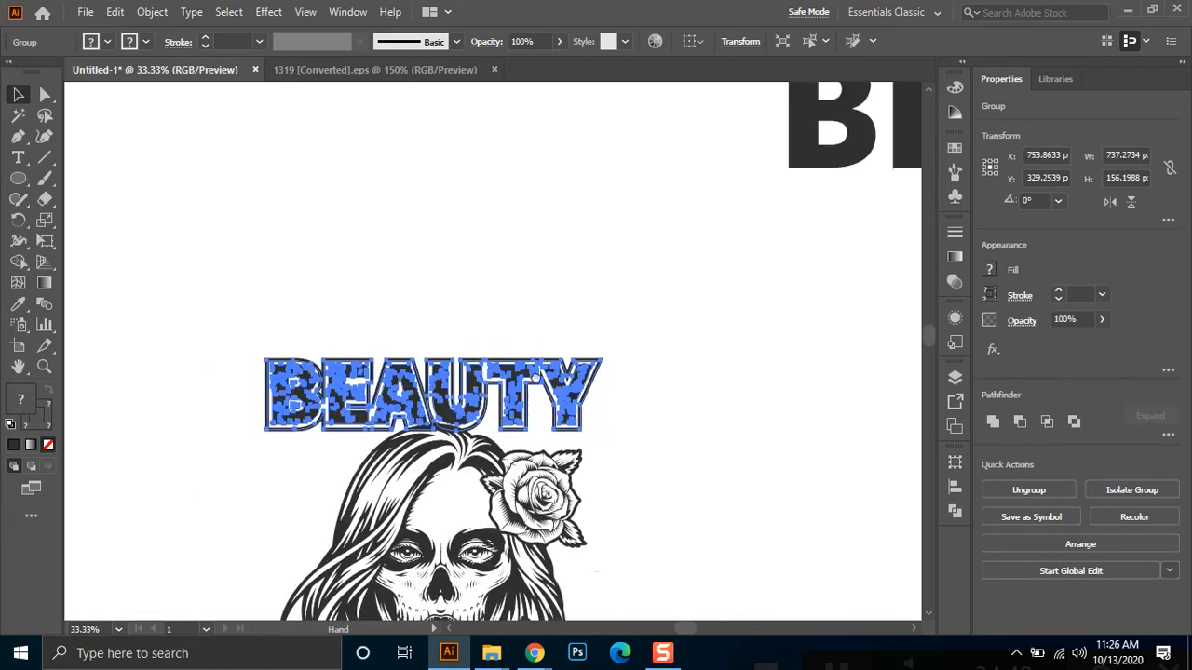
scroll(508, 503, down, 3)
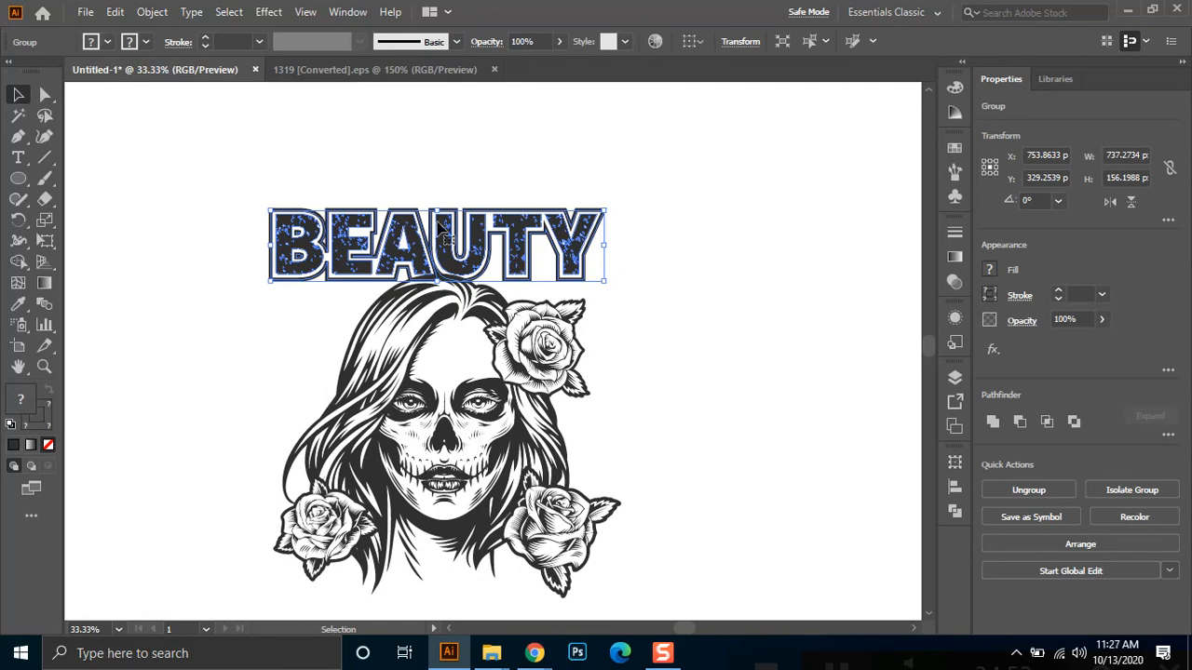
Expand the fill and stroke of the grouped BEAUTY lettering
click(405, 180)
key(ctrl+equal)
key(ctrl+equal)
key(ctrl+equal)
key(ctrl+equal)
click(326, 190)
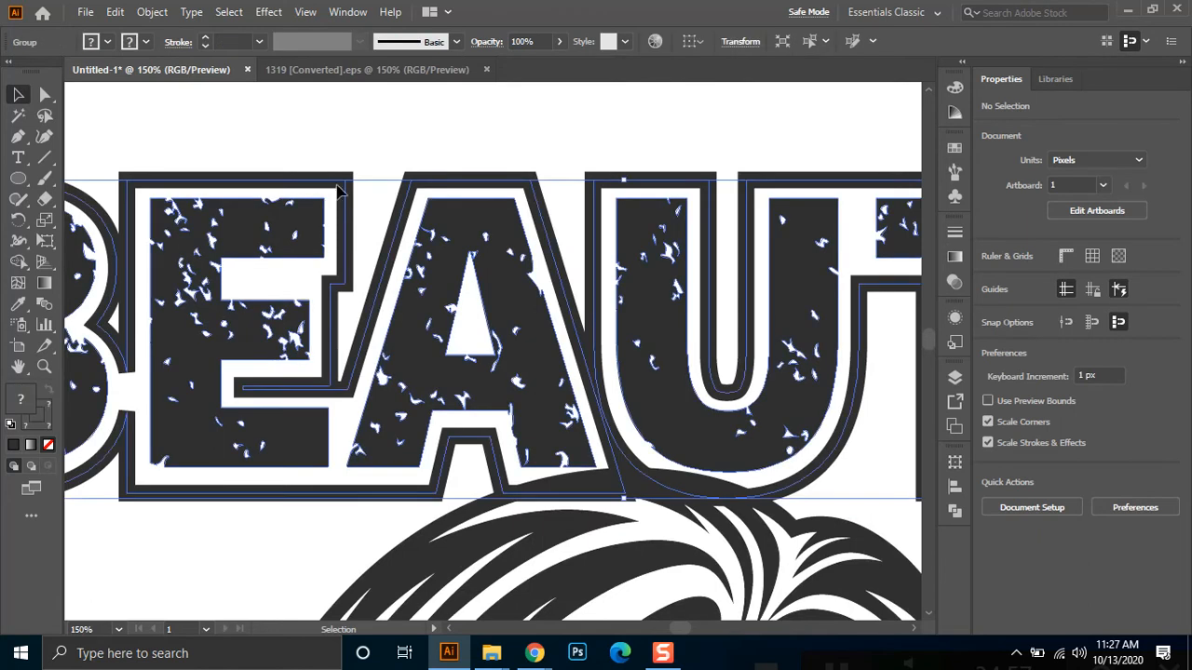
click(151, 11)
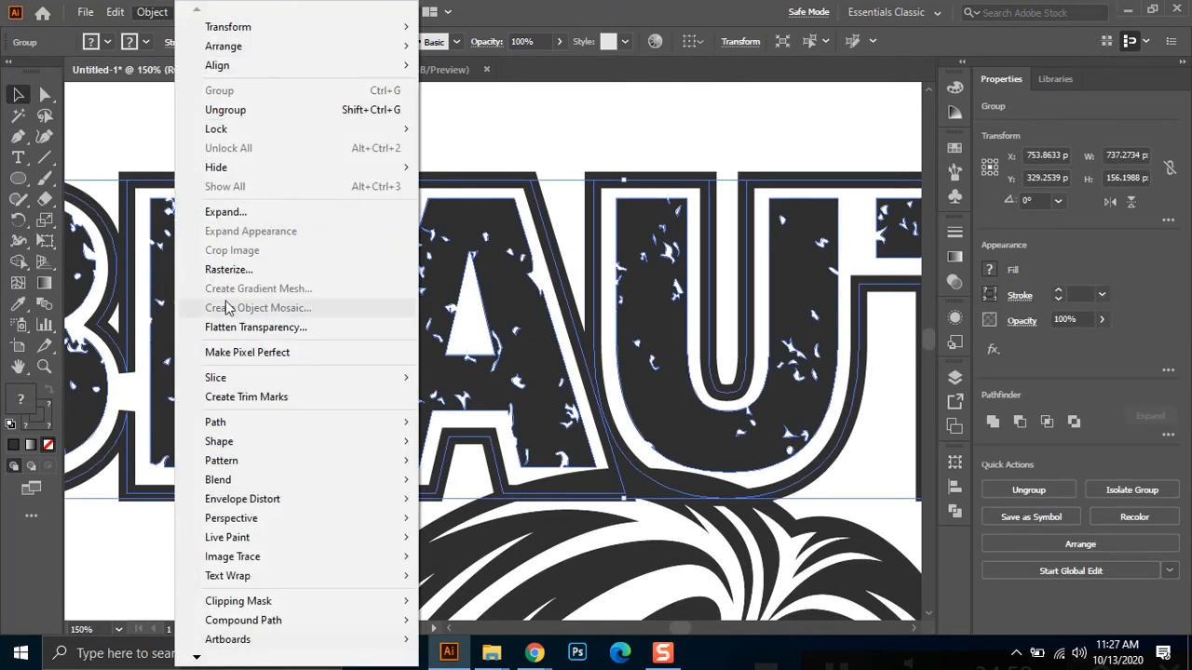
click(247, 213)
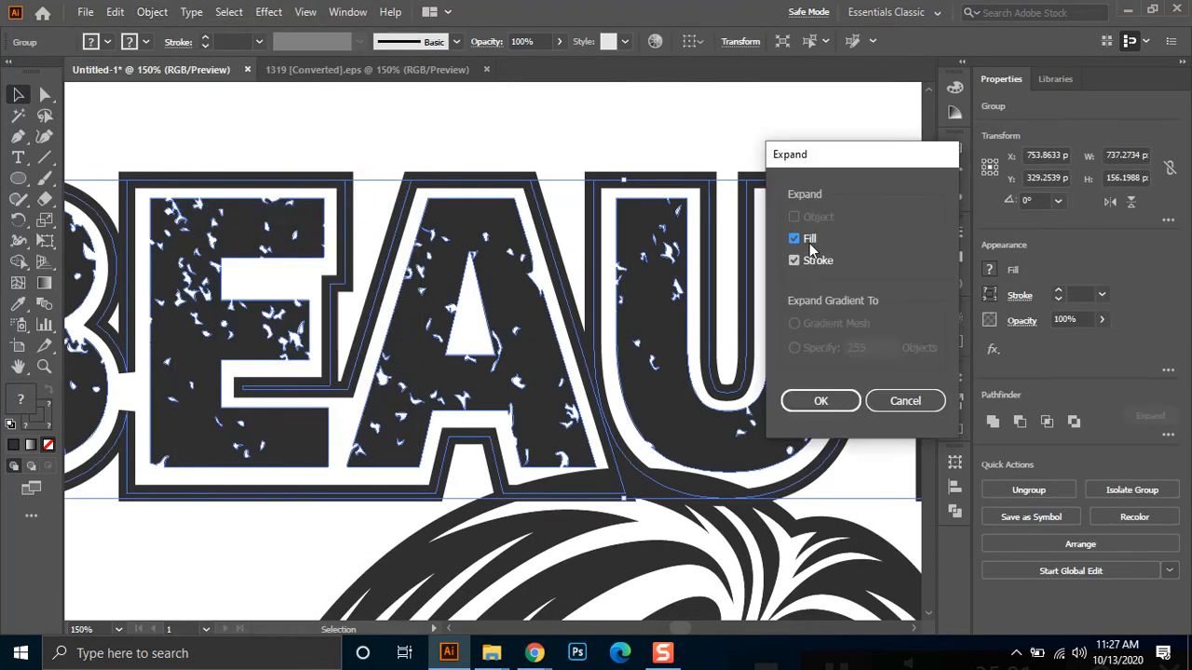
click(821, 401)
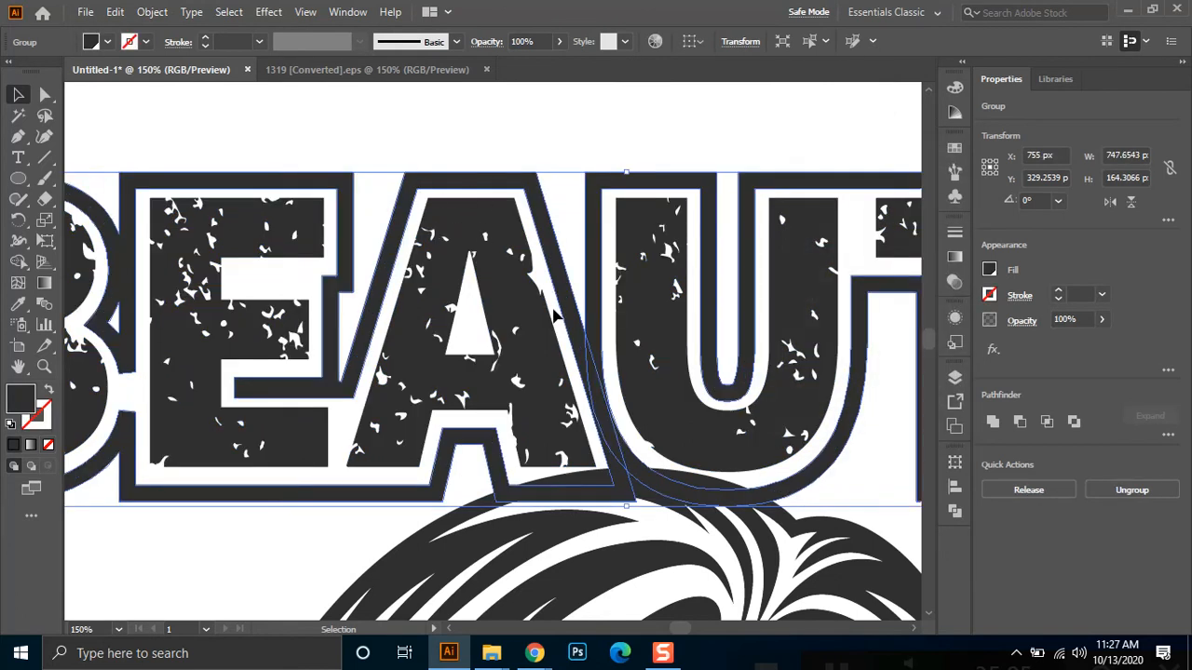
key(ctrl+shift+a)
scroll(557, 319, down, 2)
Apply an envelope warp to the BEAUTY lettering with the Arc style, horizontal, at 50% bend
click(656, 252)
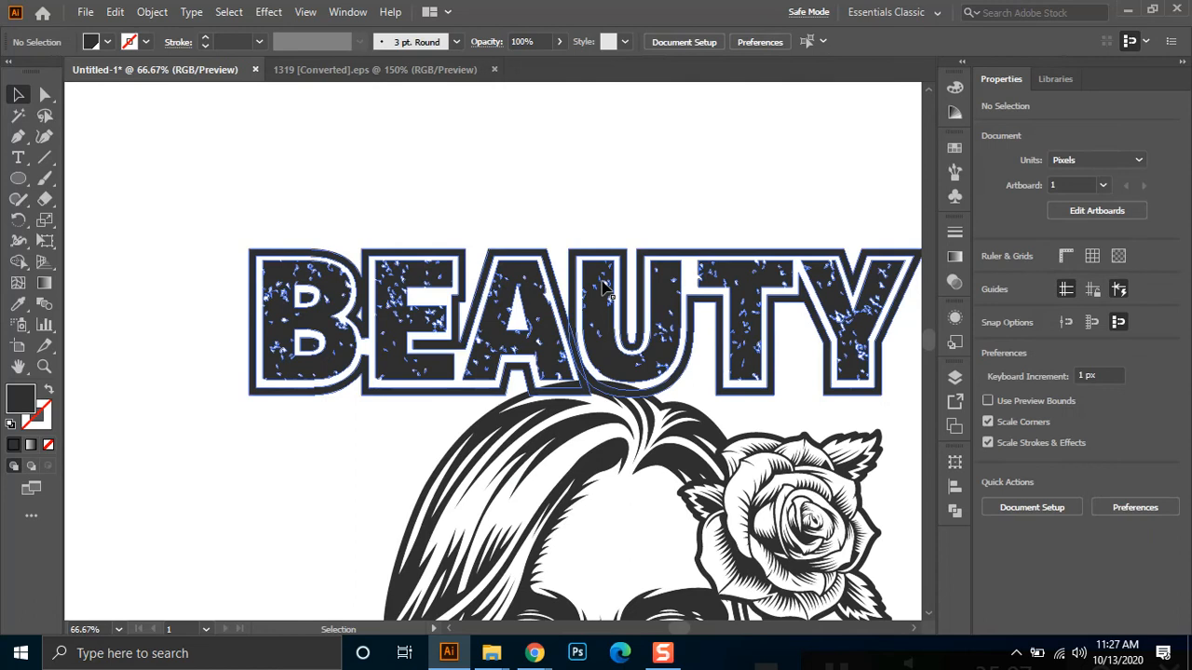
click(158, 14)
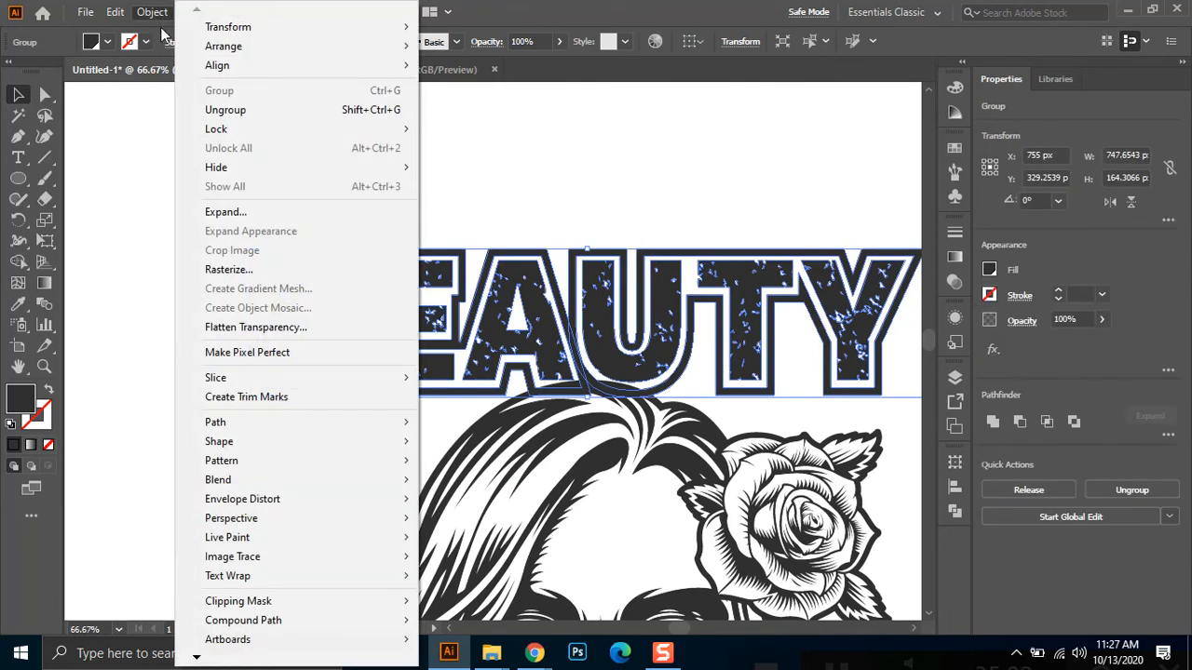
mouse_move(306, 503)
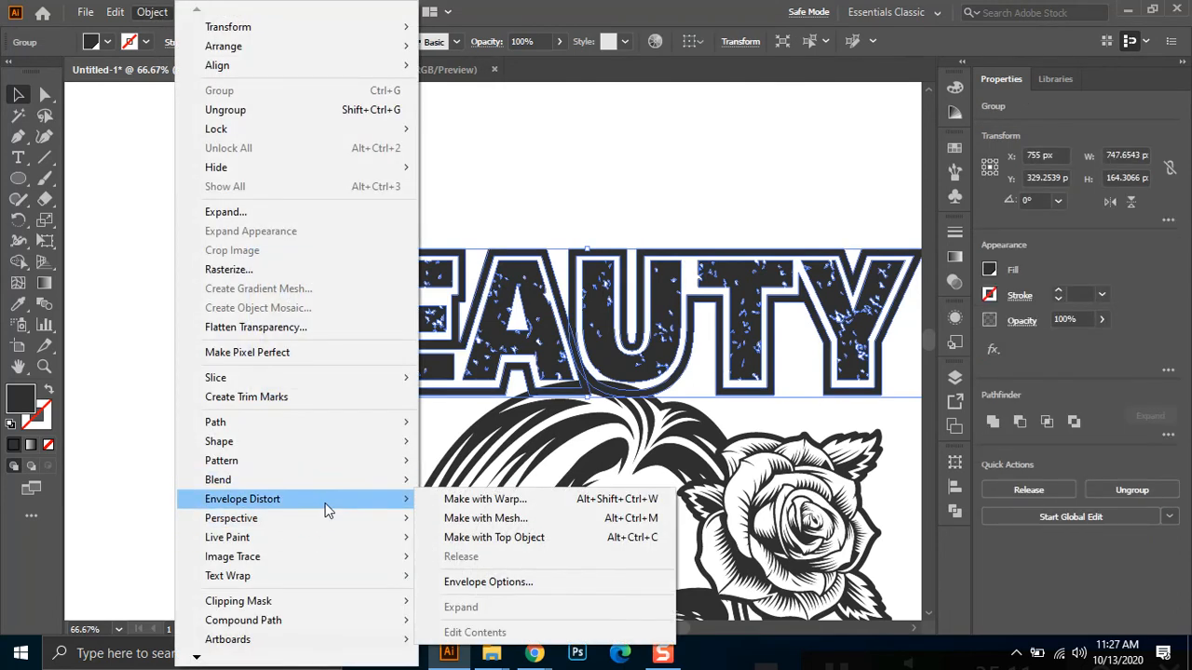
click(482, 500)
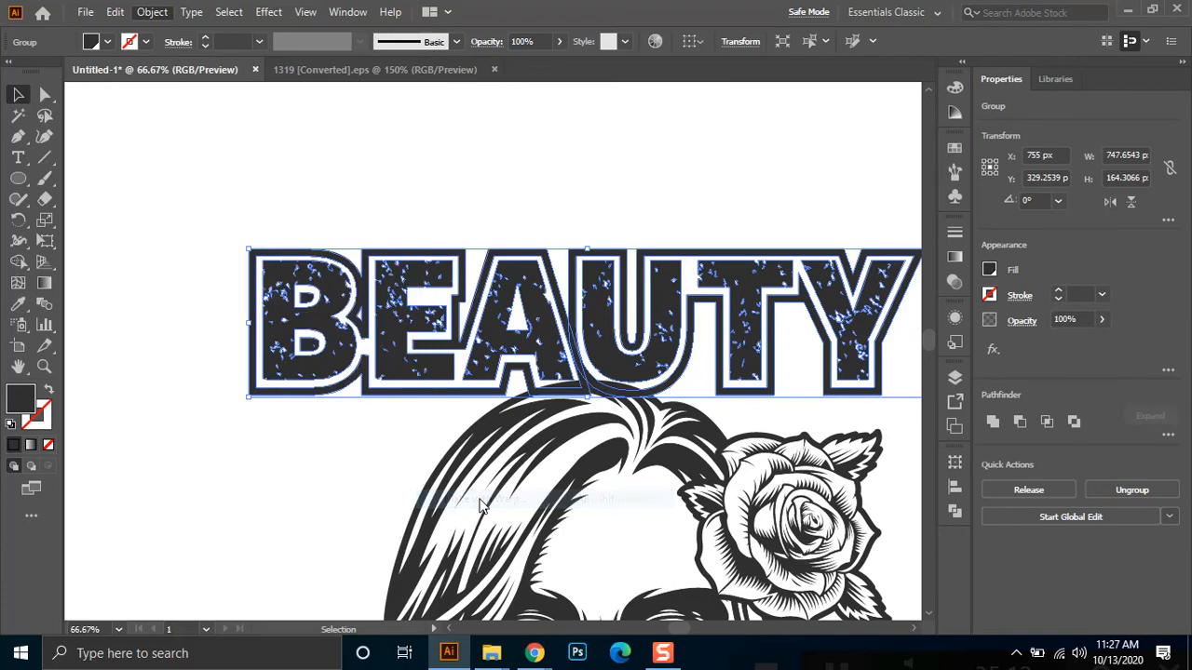
drag(1024, 196, 666, 288)
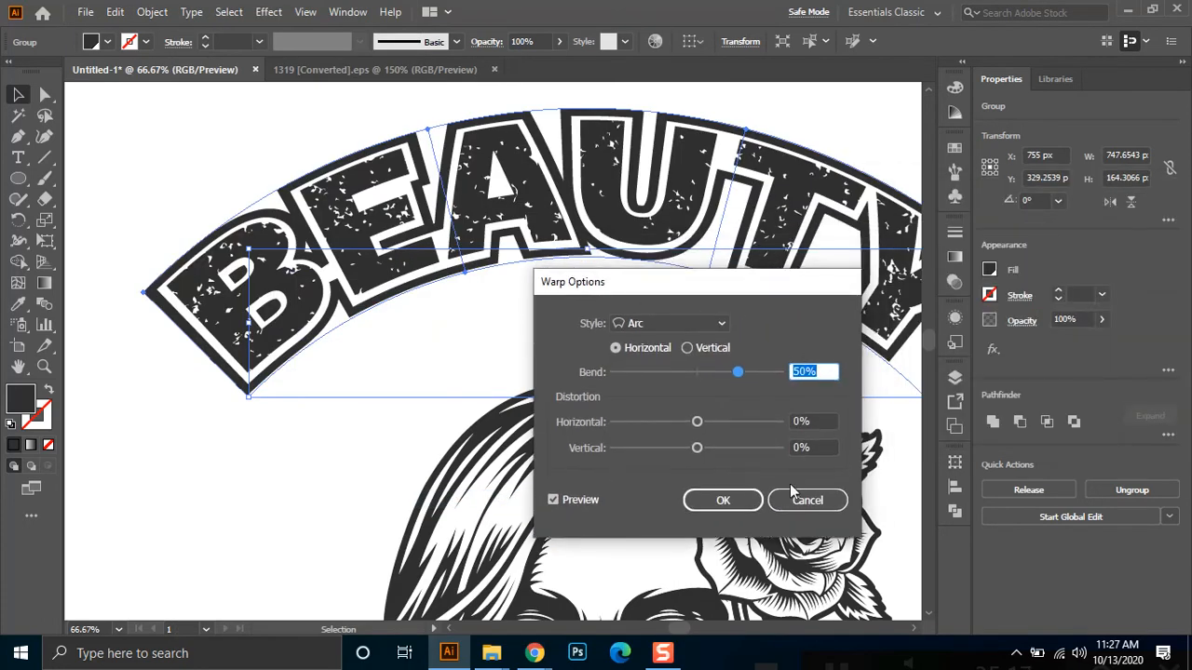
click(735, 503)
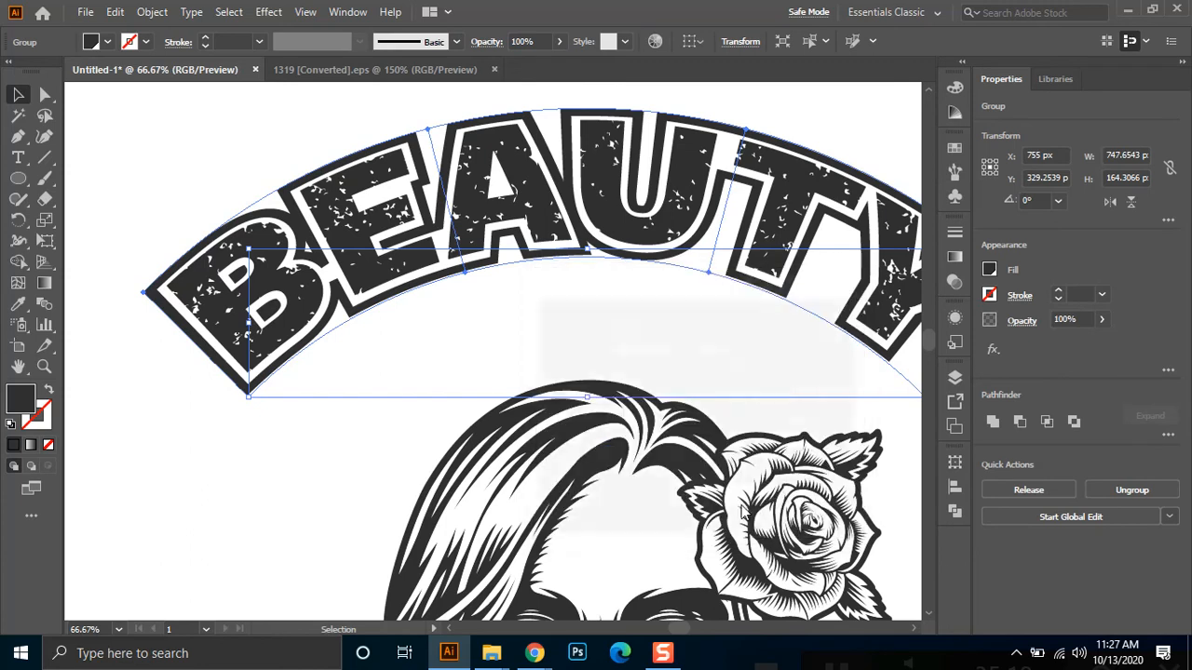
Move the arced BEAUTY lettering down so it sits close around the top of the woman's head
key(ctrl+minus)
drag(664, 363, 501, 313)
key(ctrl+minus)
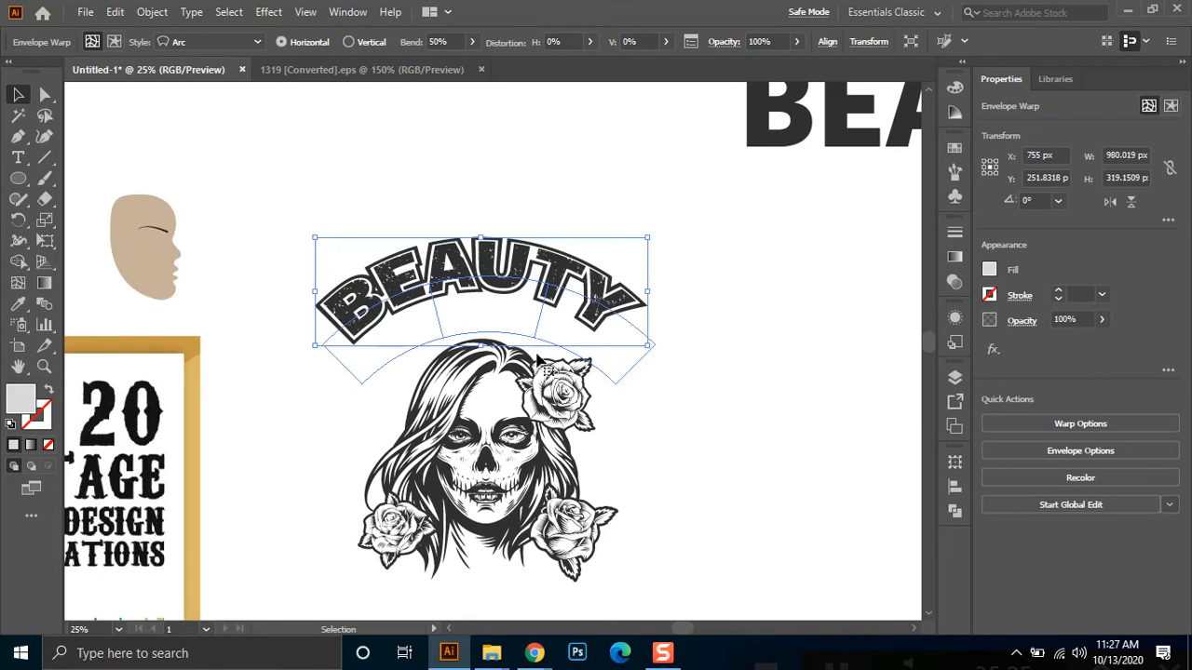
drag(538, 361, 537, 356)
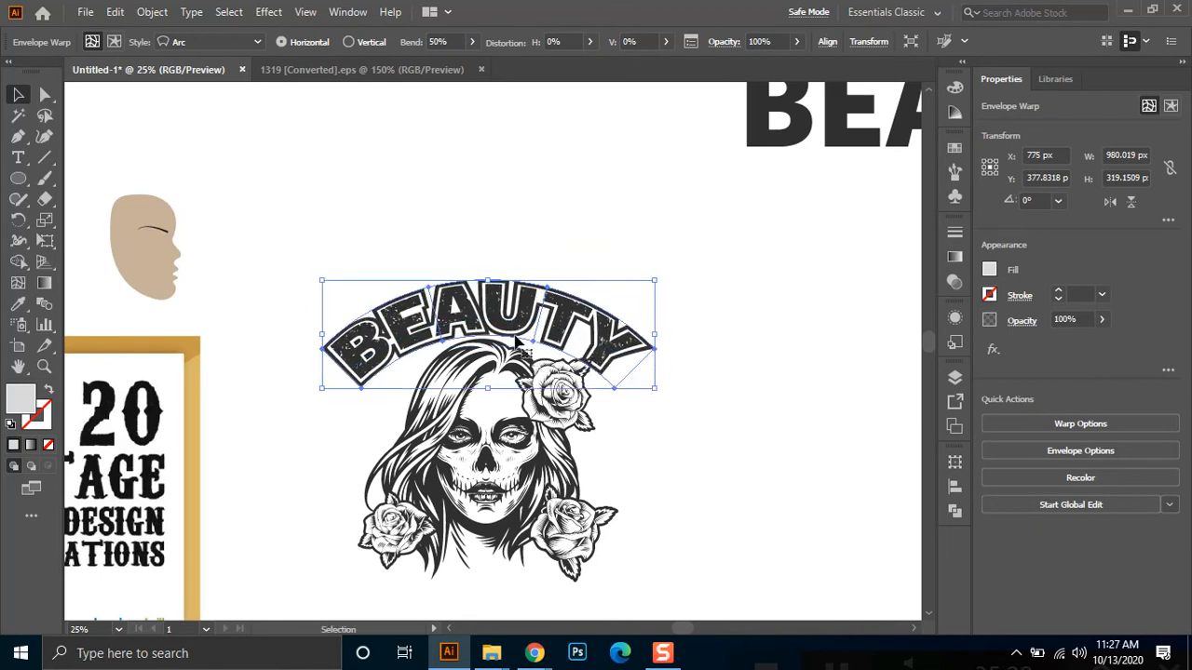
Try the Arc Upper and Arc Lower warp styles on the BEAUTY lettering
click(198, 43)
click(202, 60)
click(215, 43)
click(217, 100)
click(217, 44)
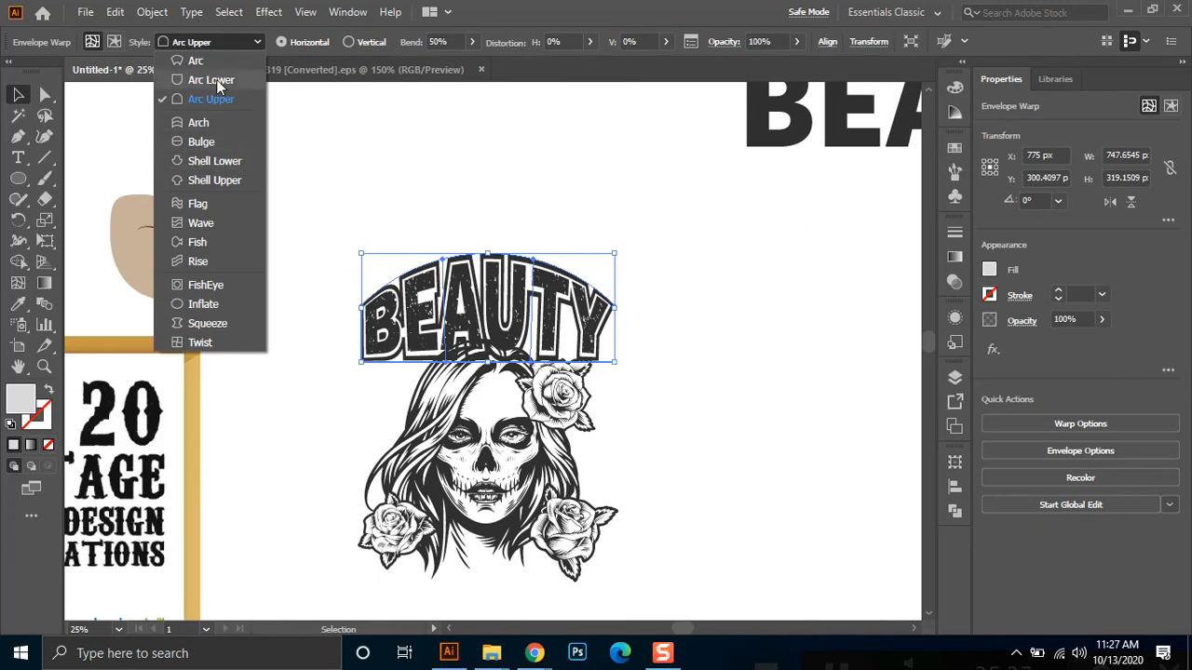
click(216, 90)
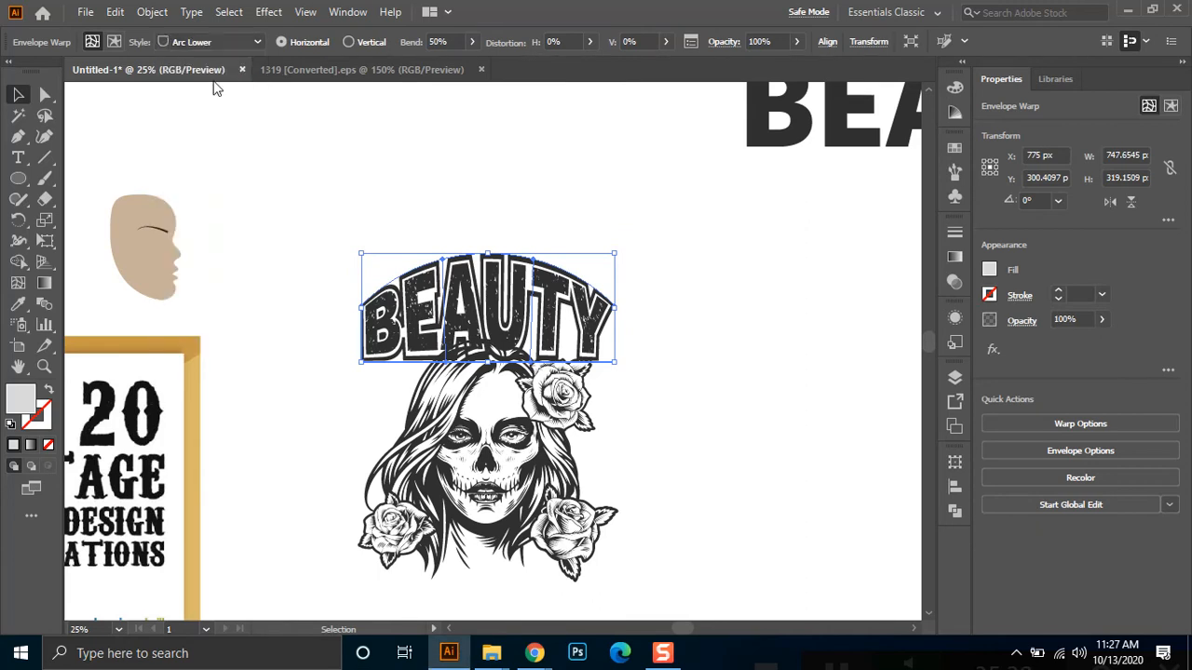
Set the warp style of the BEAUTY lettering to Arch
click(192, 47)
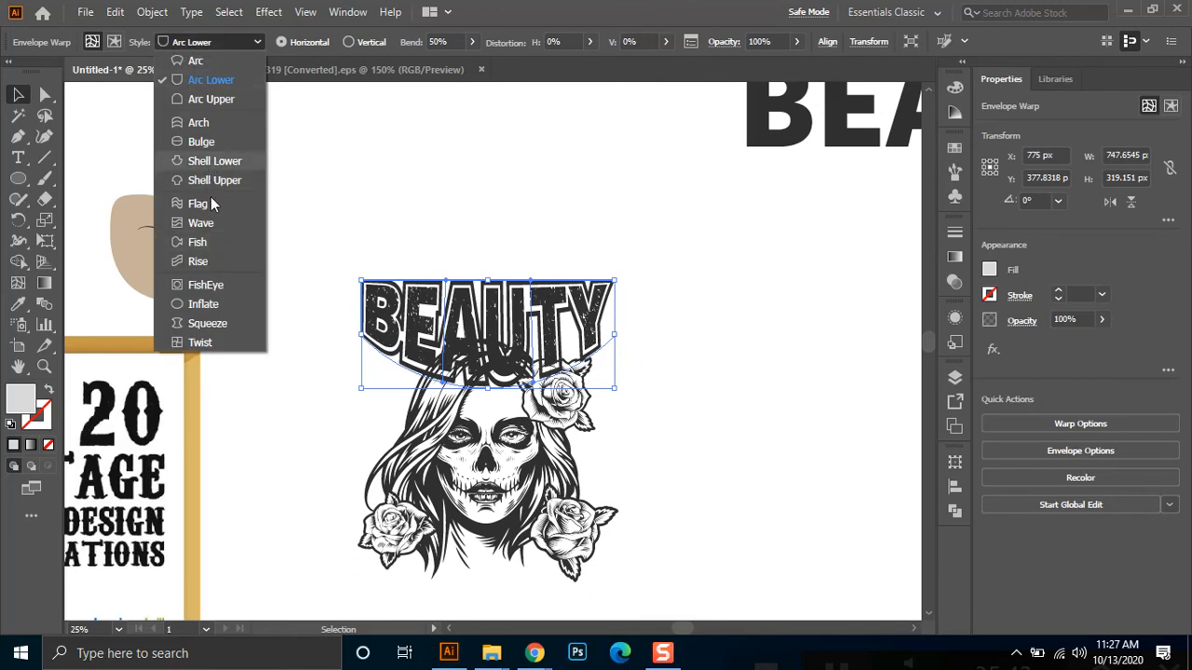
click(216, 124)
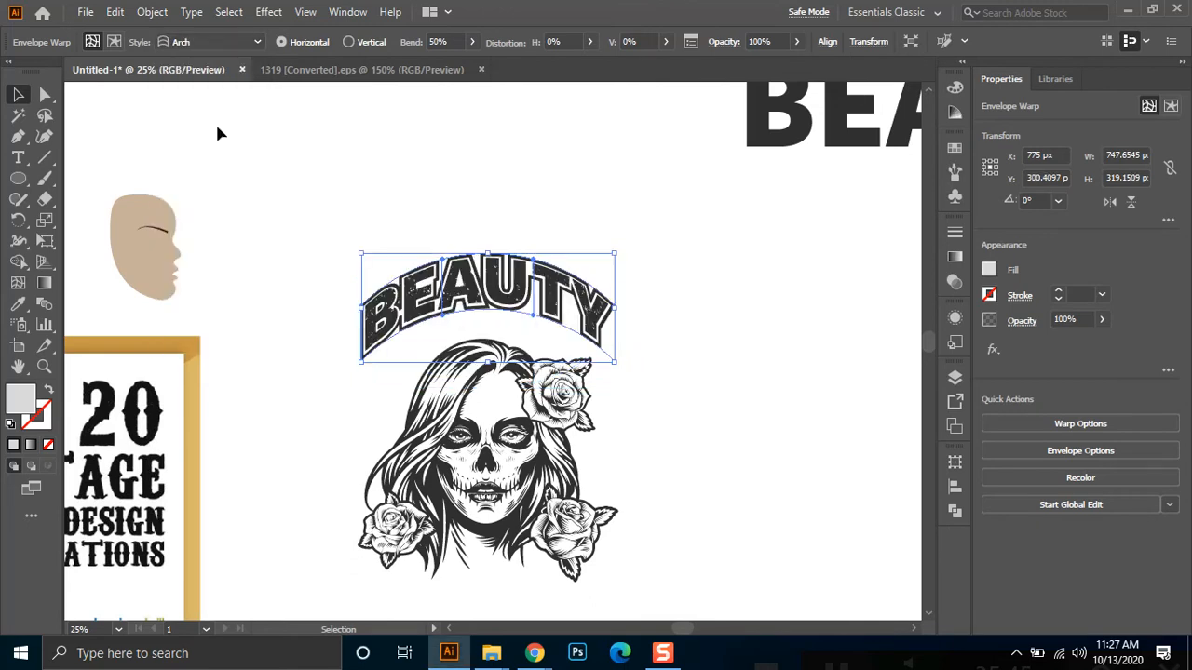
Try the Arc Upper and Arc Lower warp styles on the BEAUTY lettering
click(203, 44)
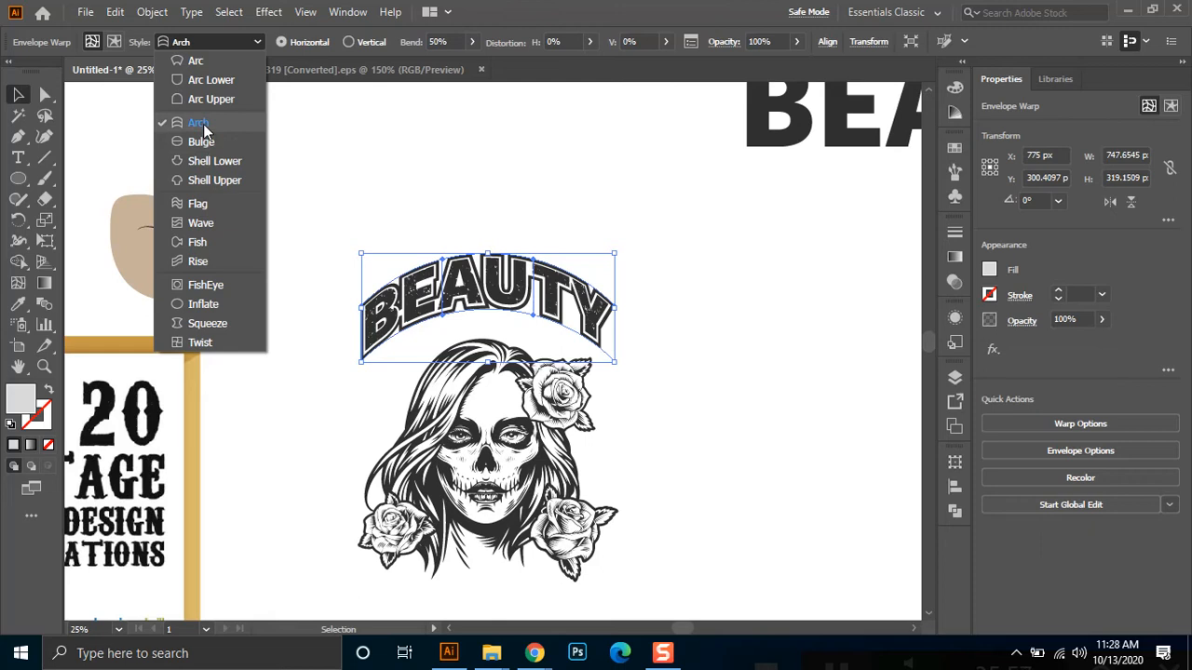
click(202, 97)
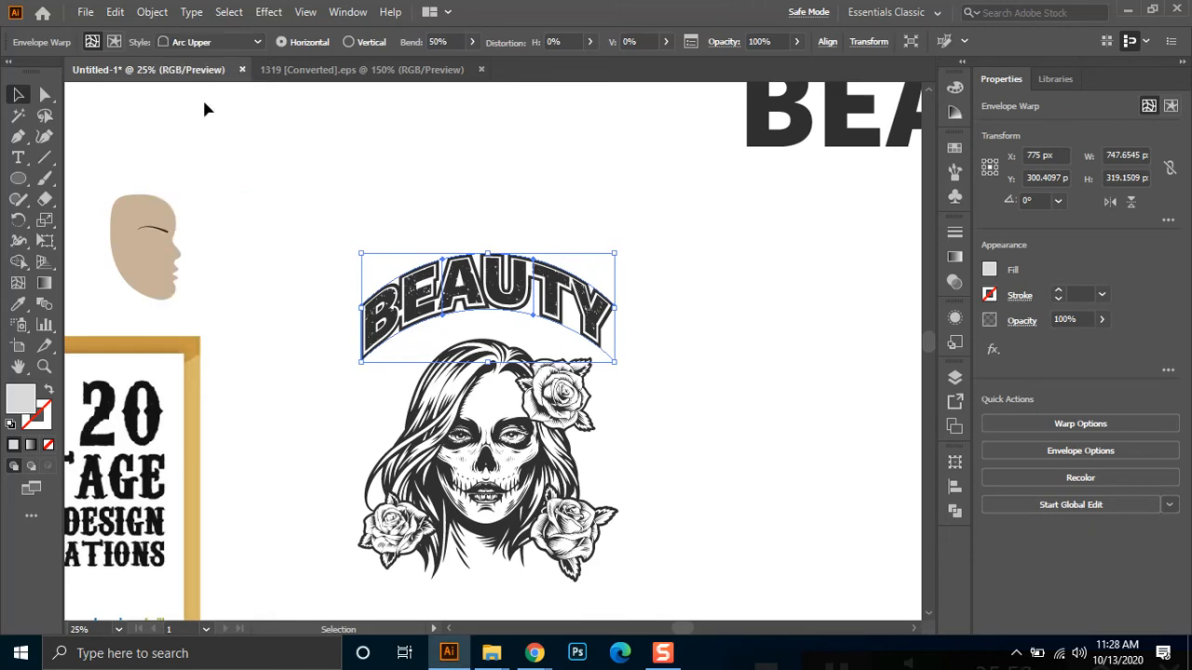
click(191, 41)
click(191, 64)
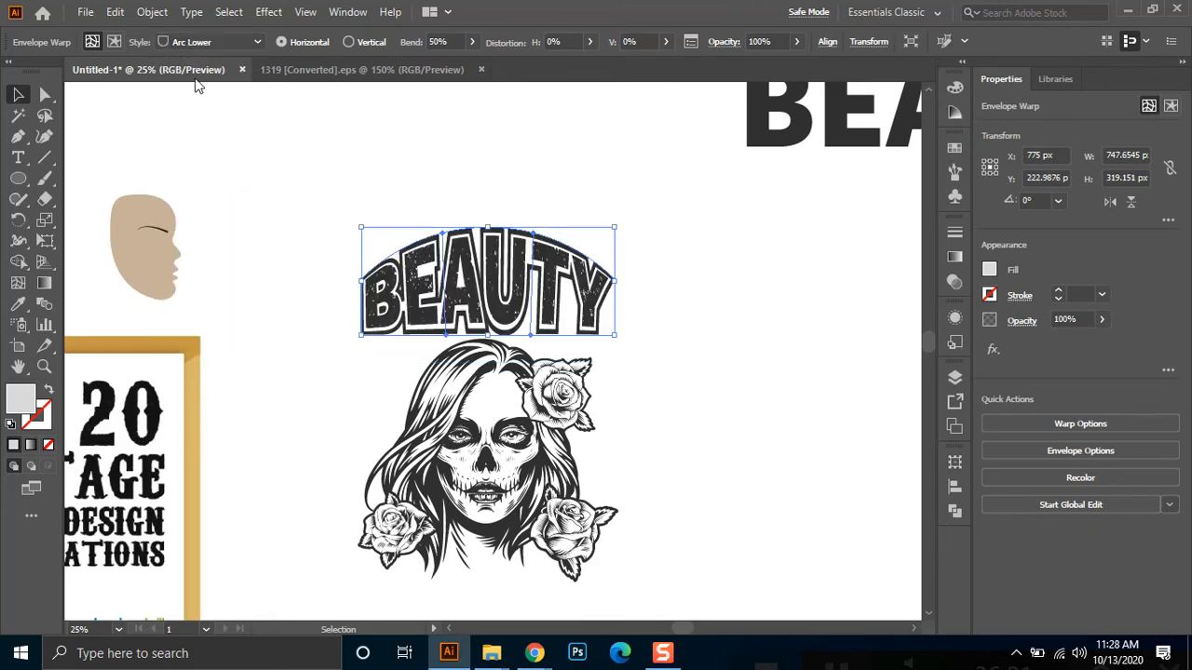
Try the Squeeze, Rise and Shell Lower warp styles on the BEAUTY lettering
click(201, 43)
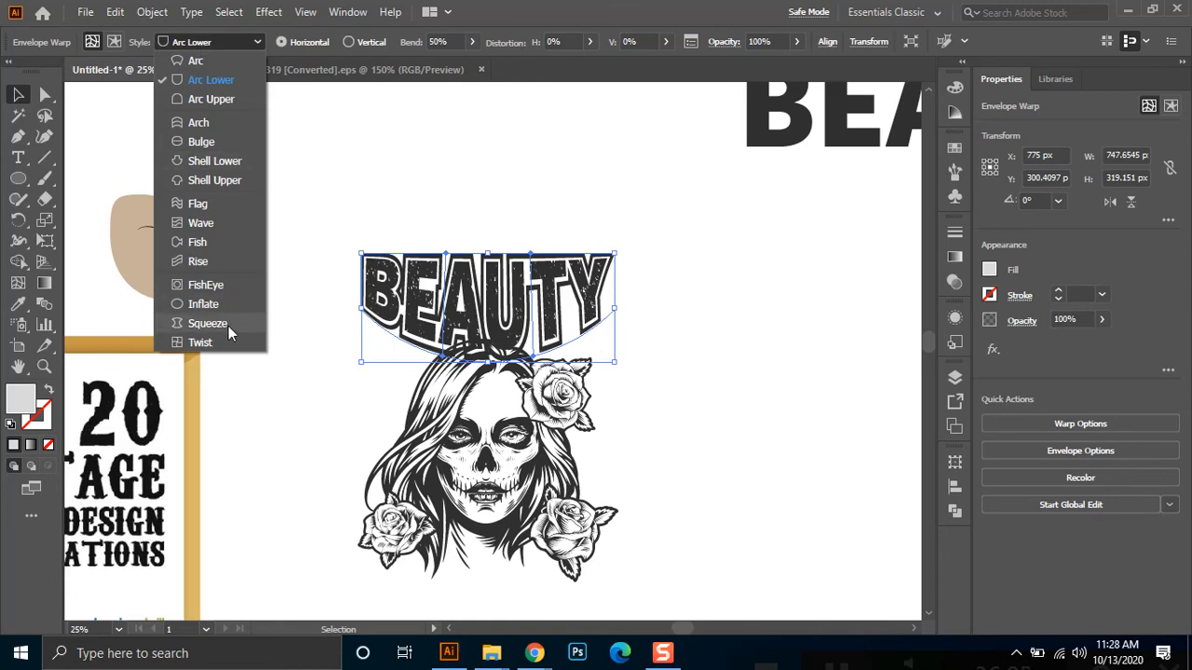
click(229, 324)
click(188, 47)
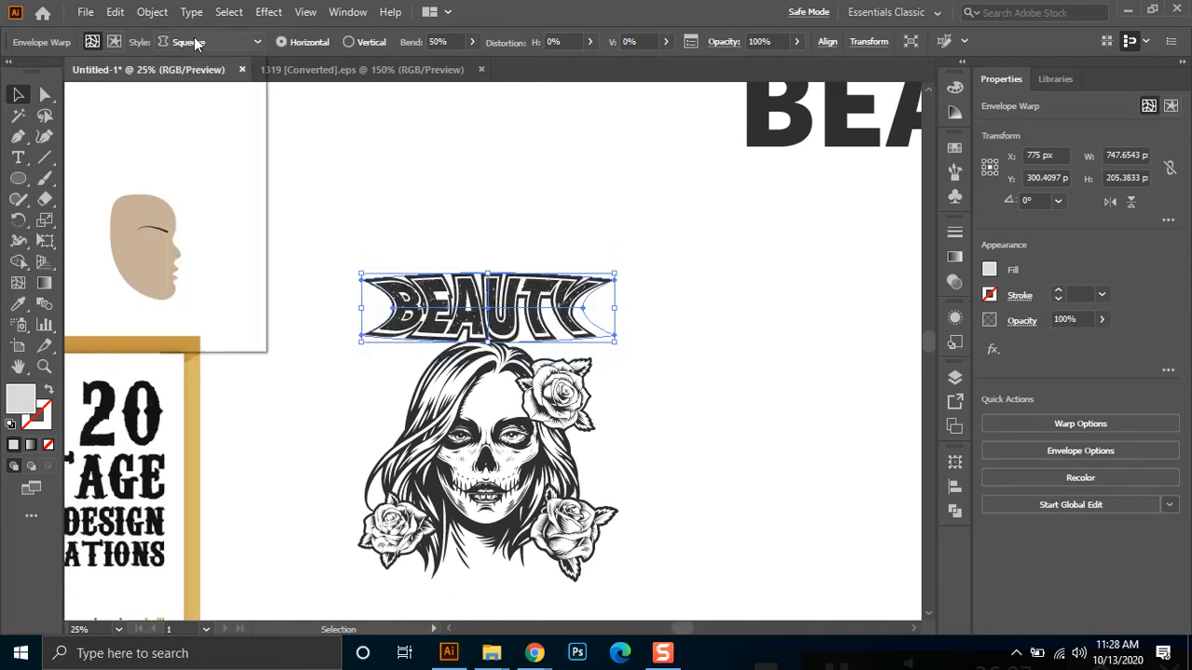
click(219, 264)
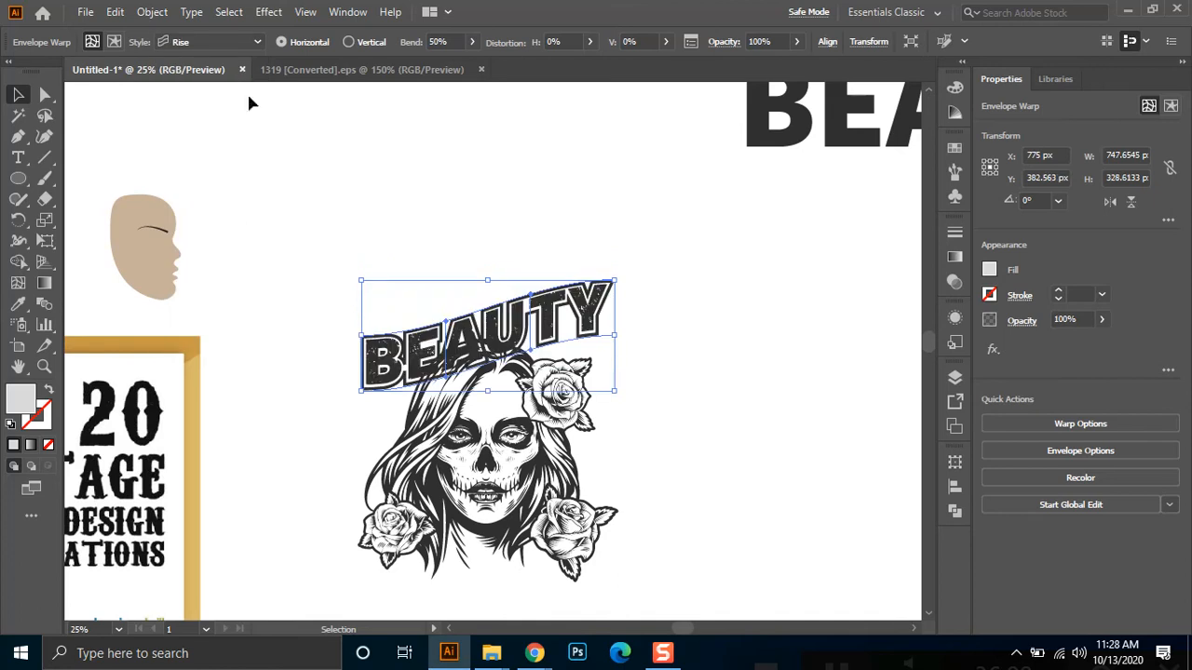
click(233, 42)
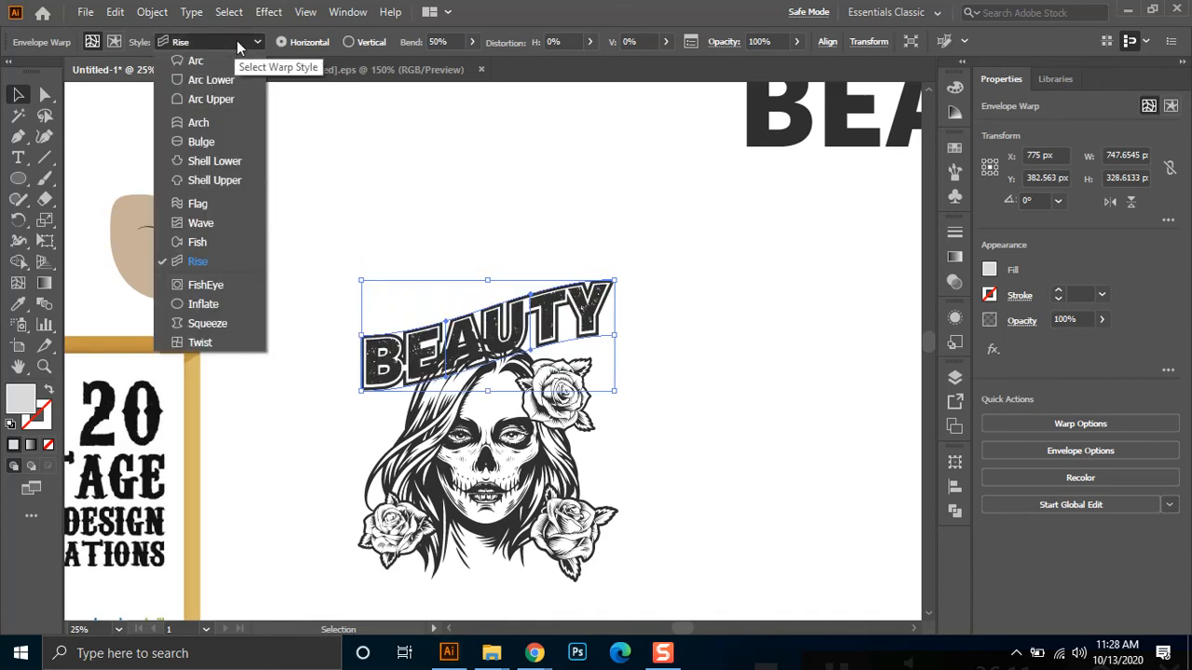
click(215, 160)
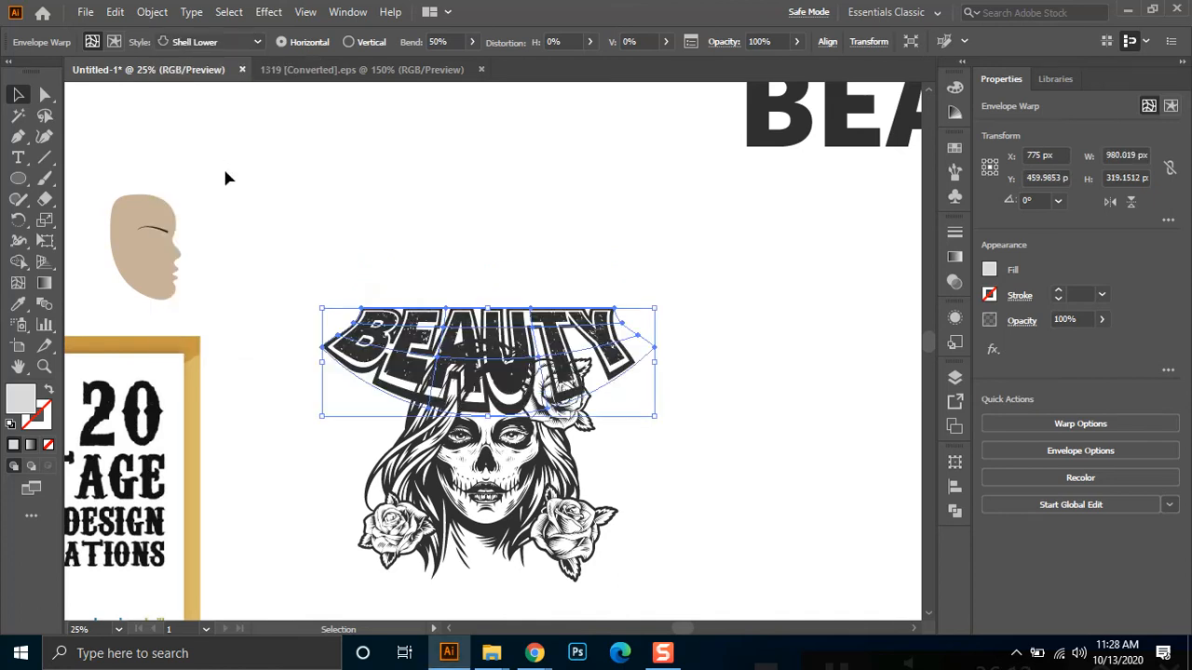
Try the Shell Upper and Shell Lower warp styles on the BEAUTY lettering, shifting it above the woman's head
click(205, 42)
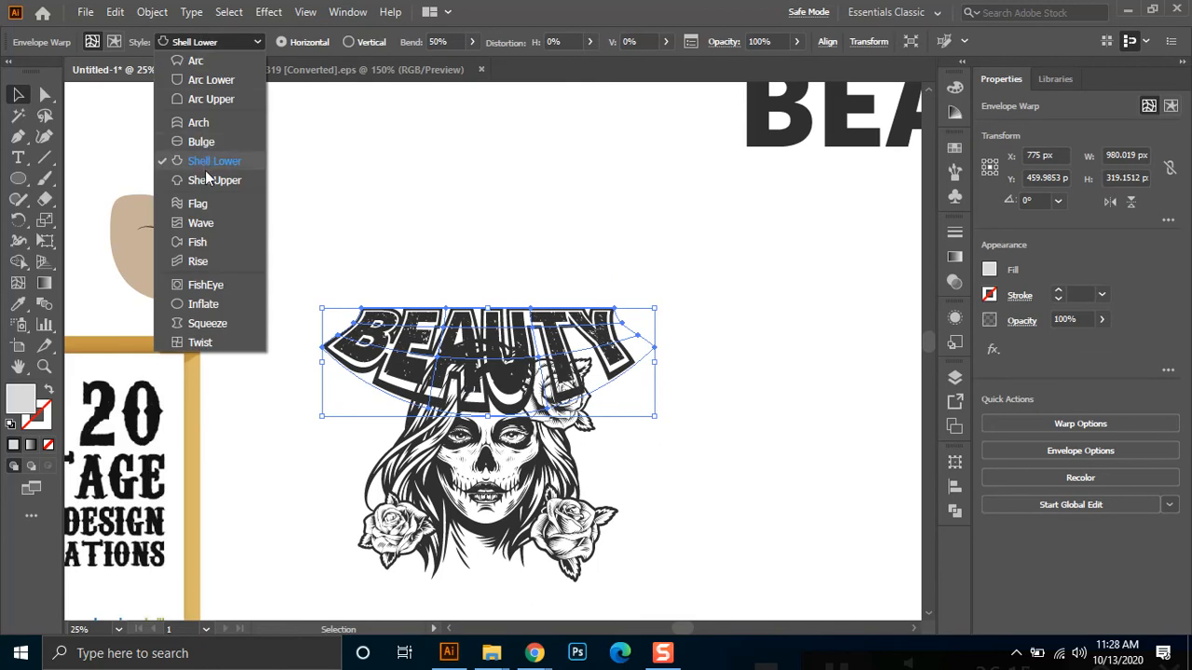
click(207, 179)
drag(568, 320, 581, 295)
click(207, 42)
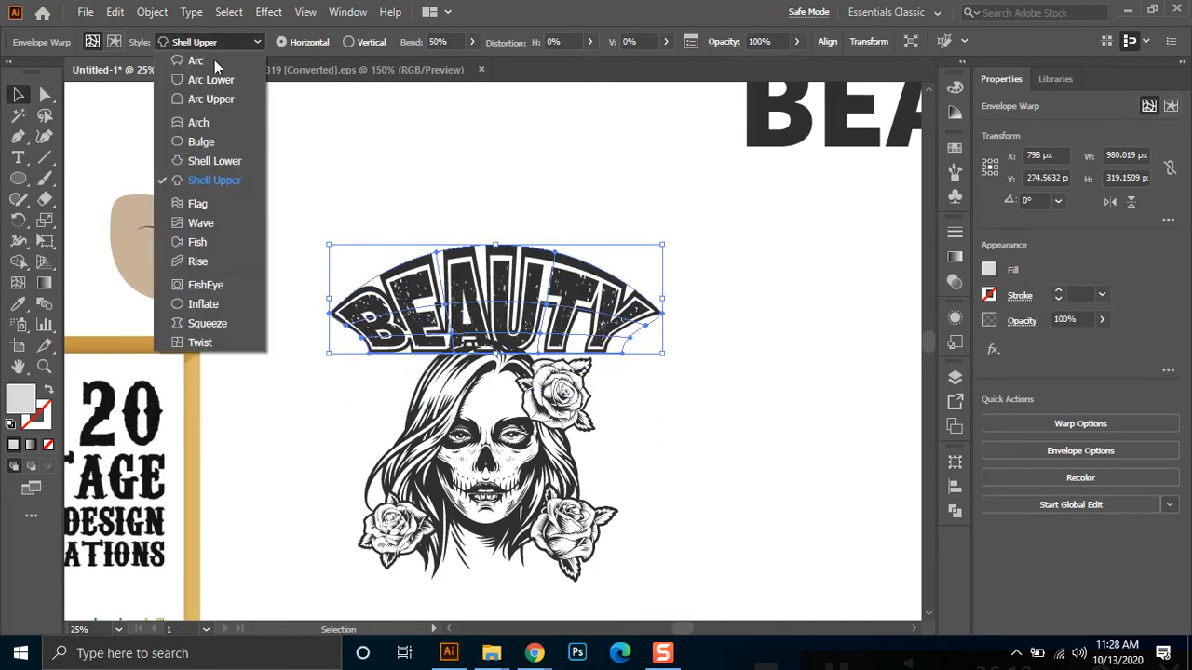
click(213, 158)
drag(544, 346, 535, 333)
Set the BEAUTY lettering's warp style back to Arc and move it down close above the woman's head
click(207, 42)
click(201, 61)
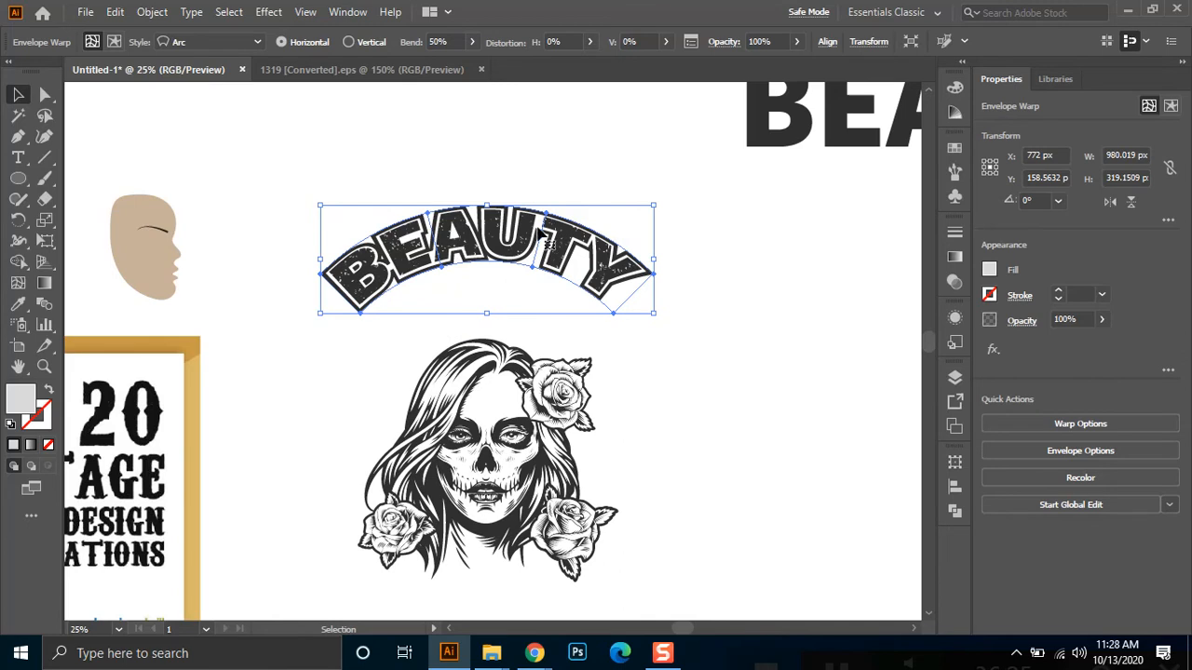
click(187, 41)
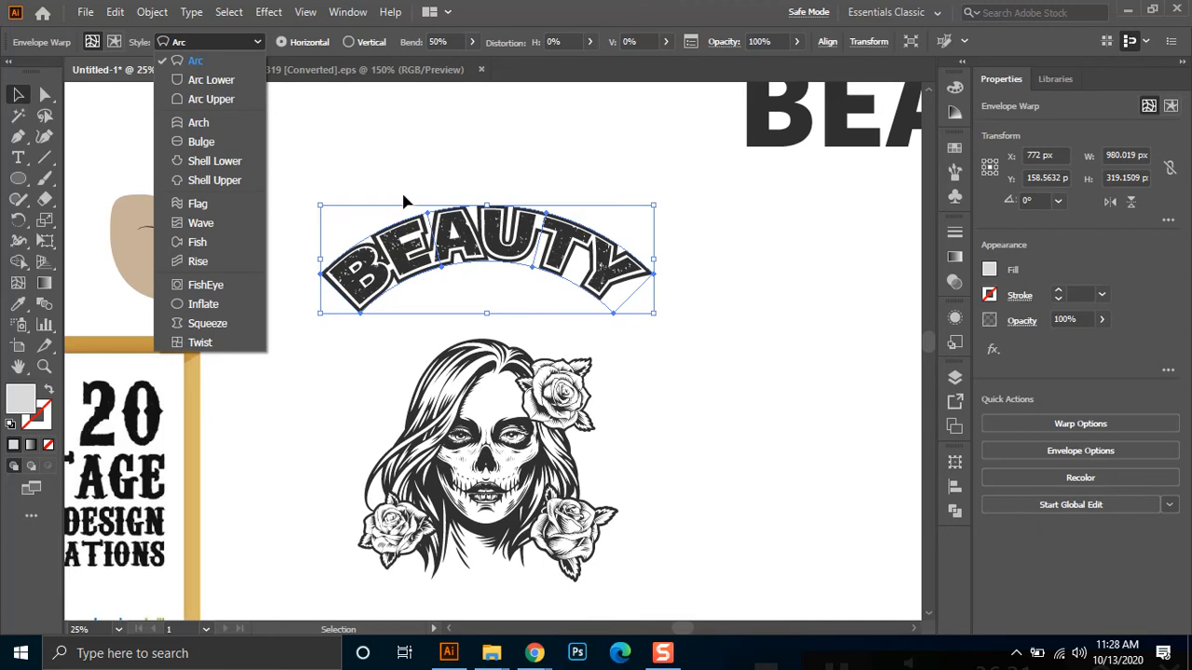
click(455, 277)
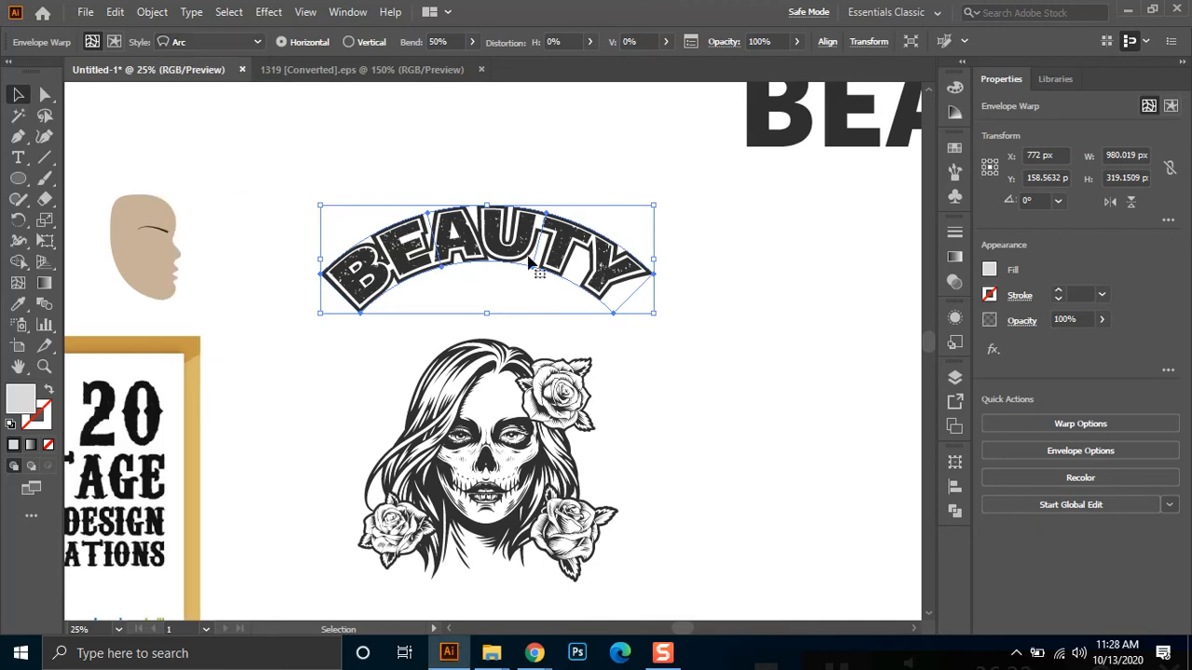
drag(475, 242, 486, 311)
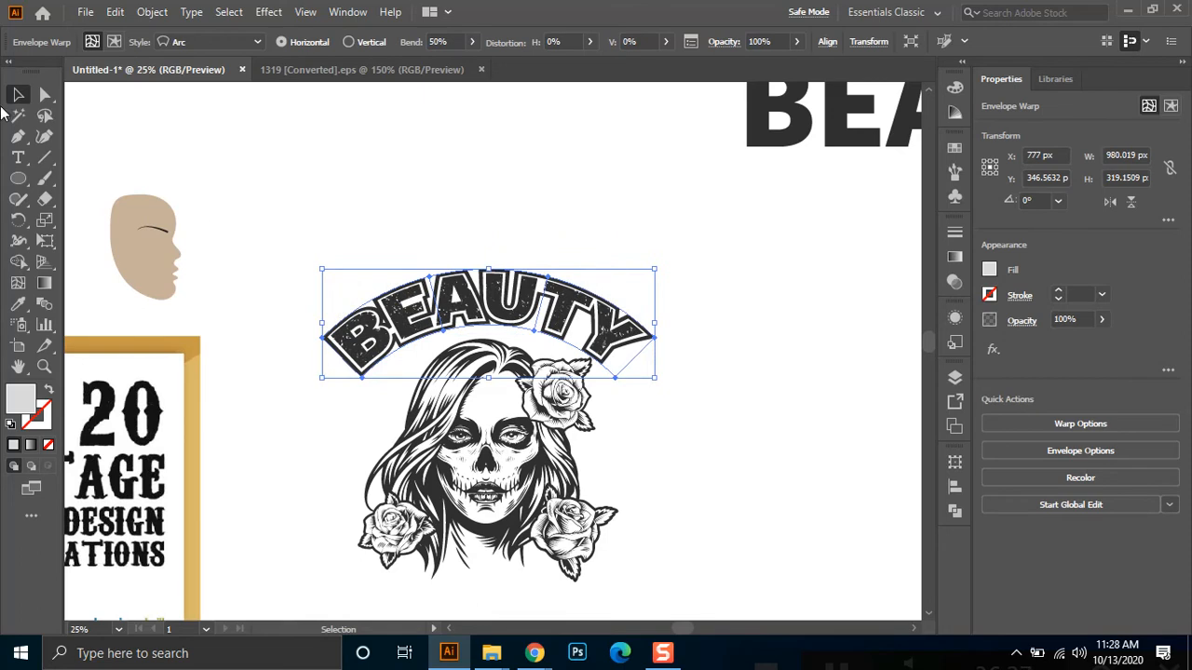
Pull the lower right corner of the BEAUTY envelope down and raise its upper right corner to stretch the Y
click(44, 95)
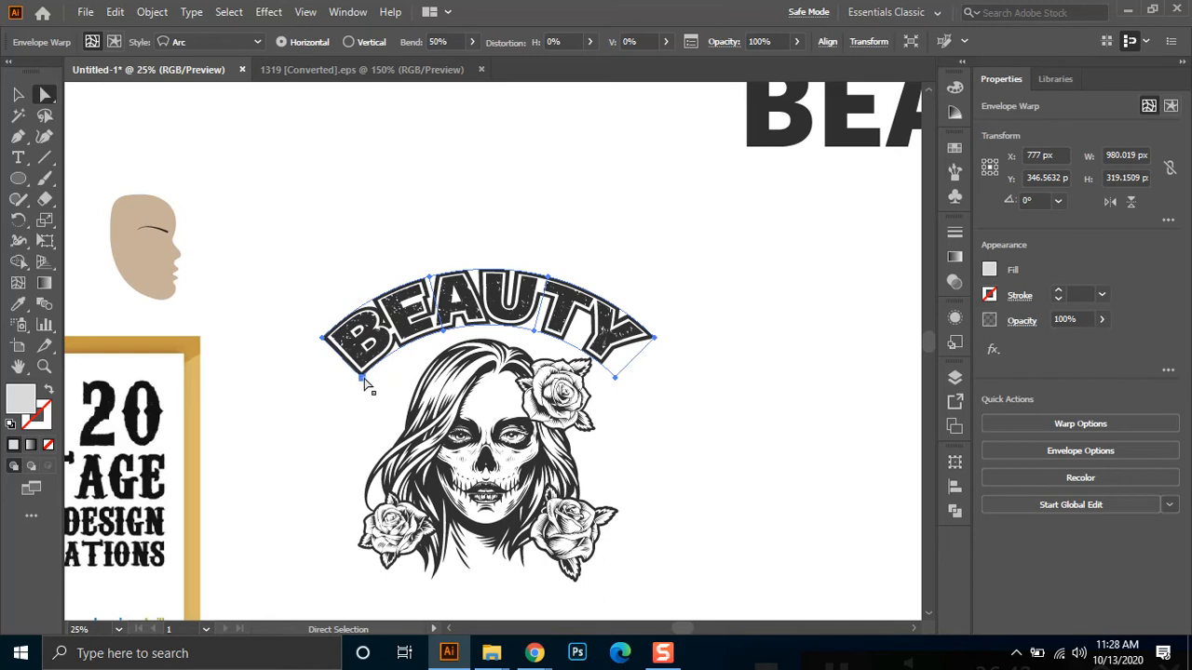
click(616, 379)
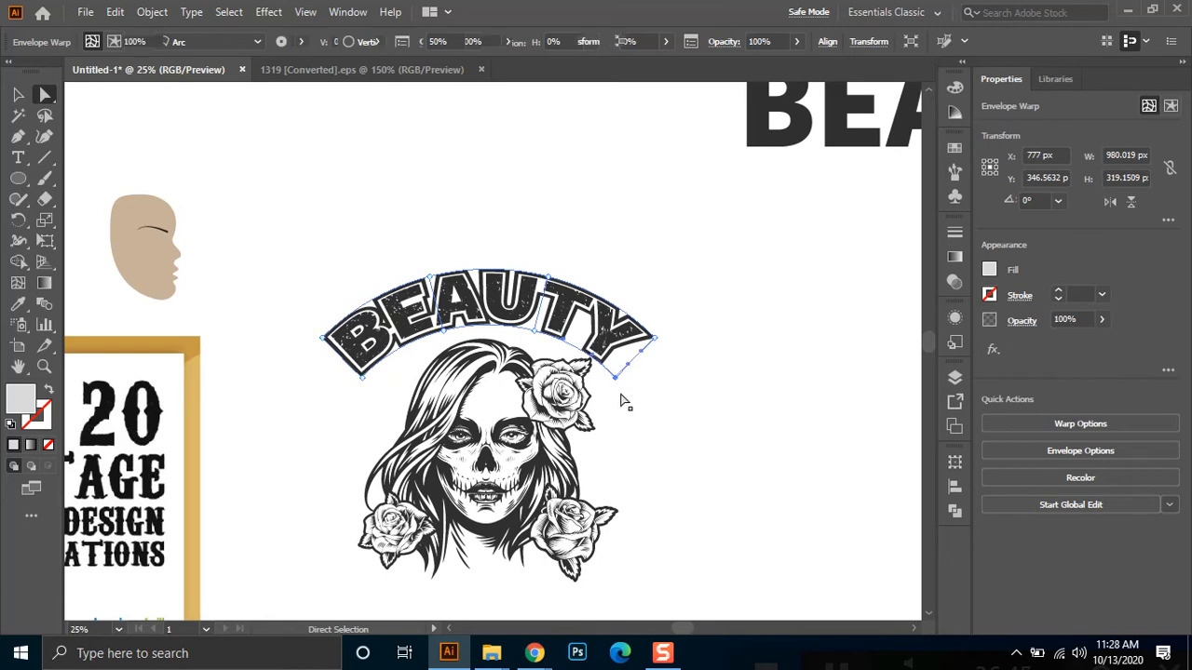
drag(615, 389, 607, 404)
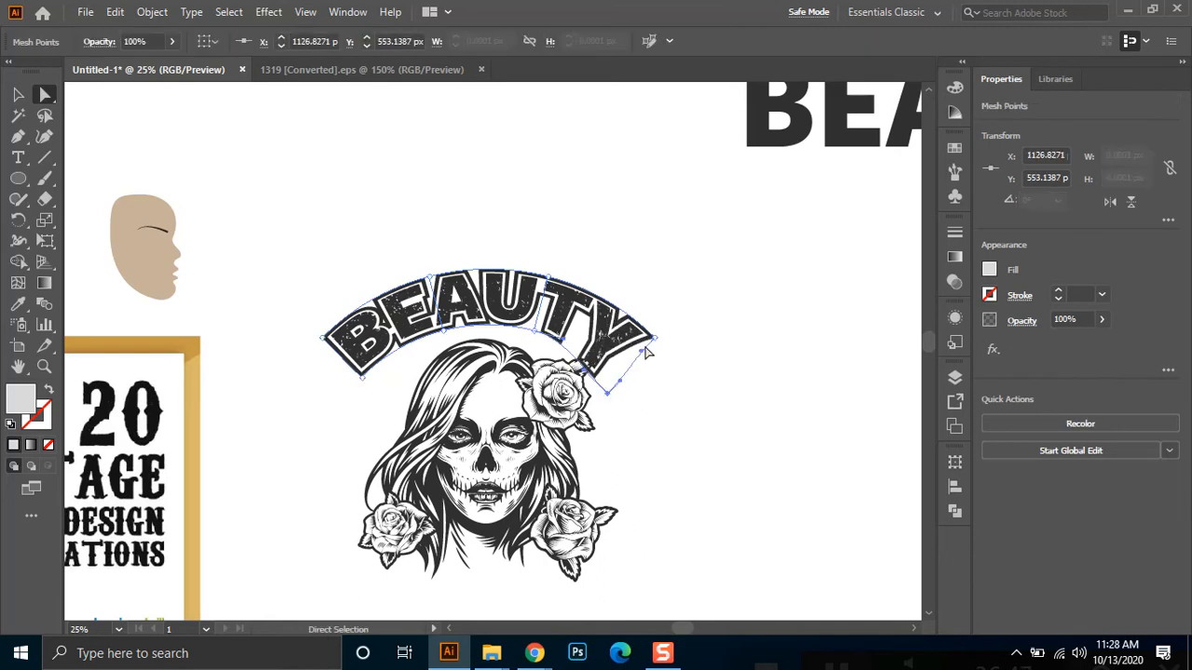
drag(656, 338, 652, 308)
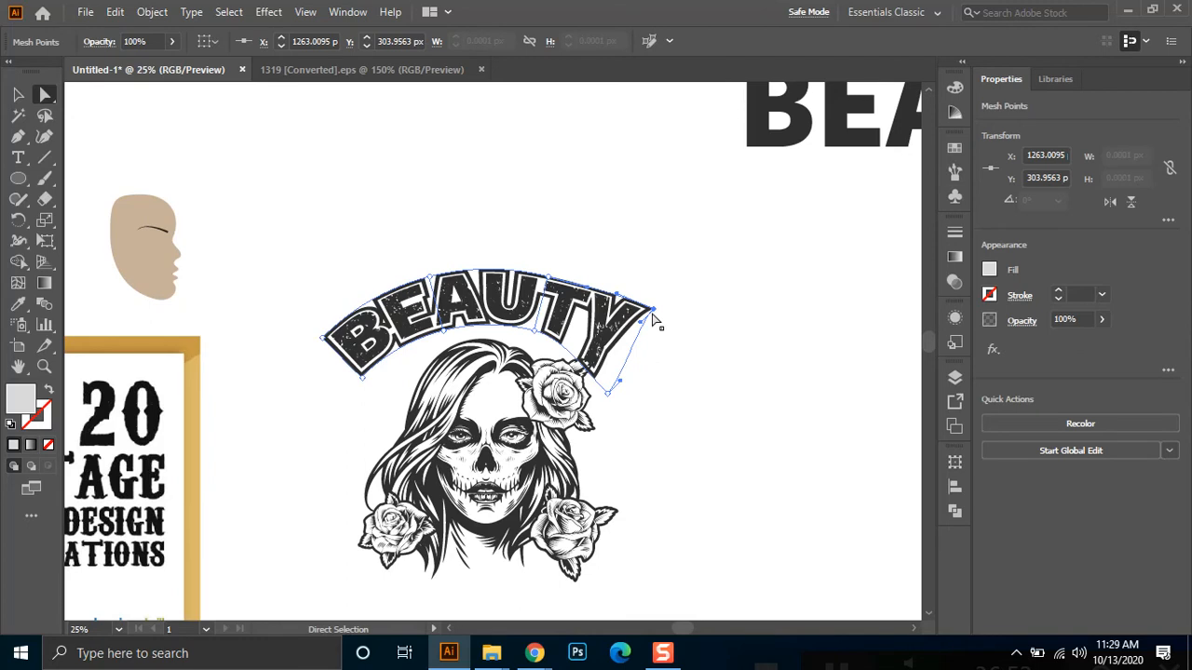
drag(655, 312, 649, 290)
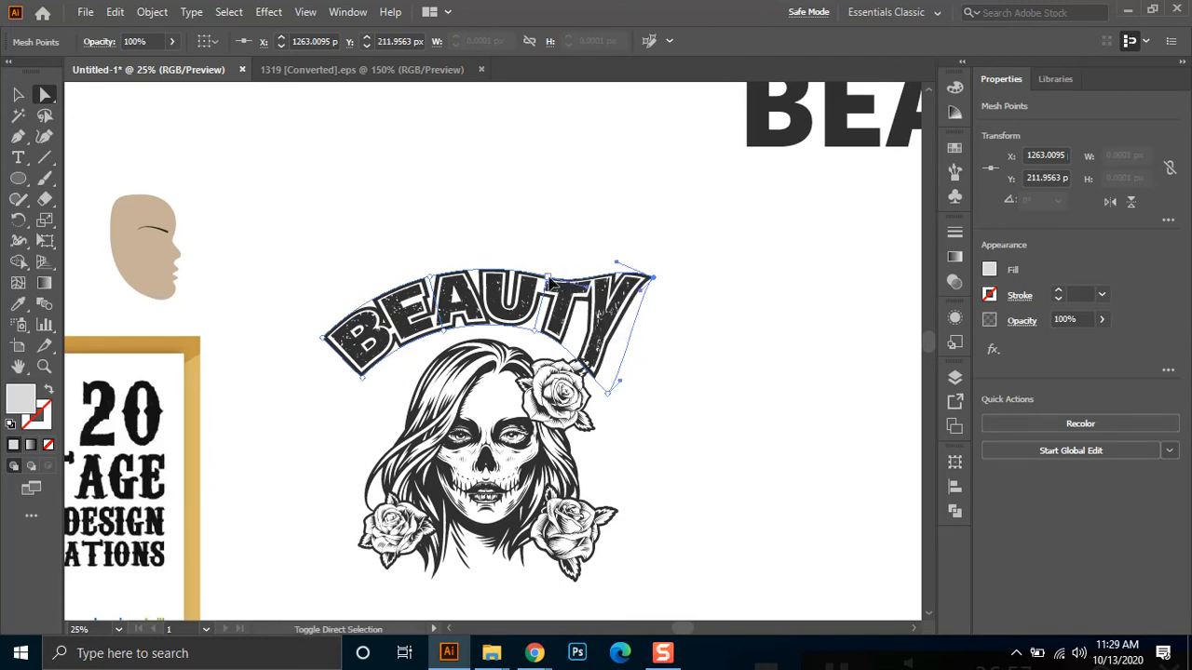
Try to align the selected upper mesh points of the BEAUTY envelope to their vertical center
ctrl+click(432, 283)
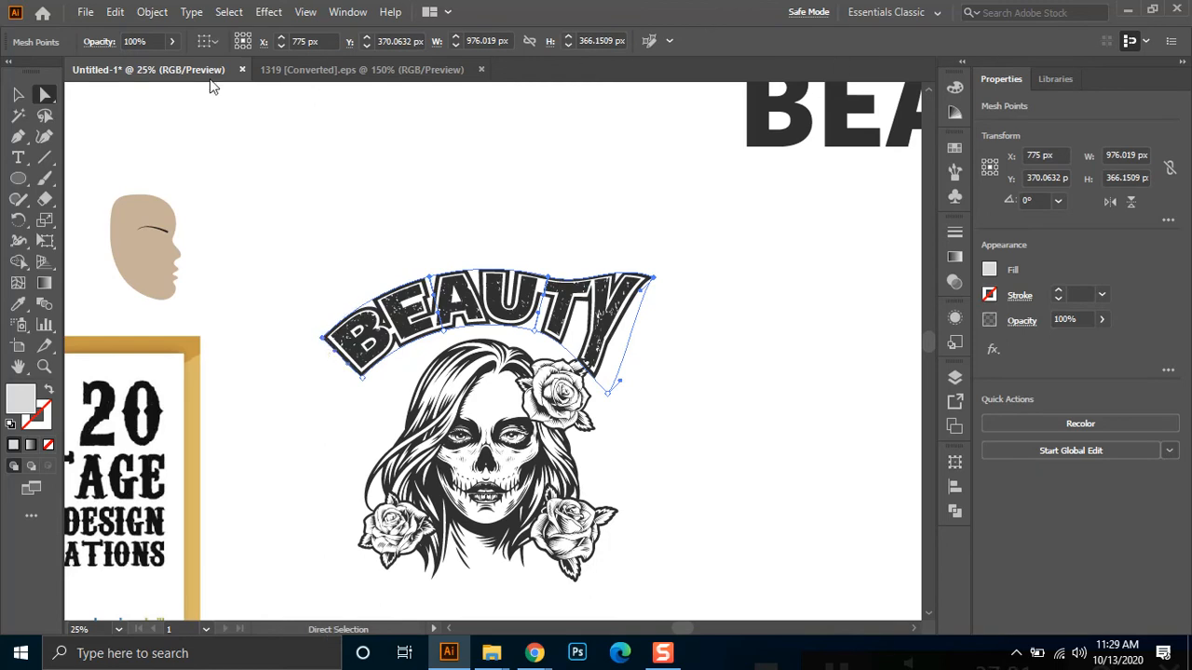
click(210, 43)
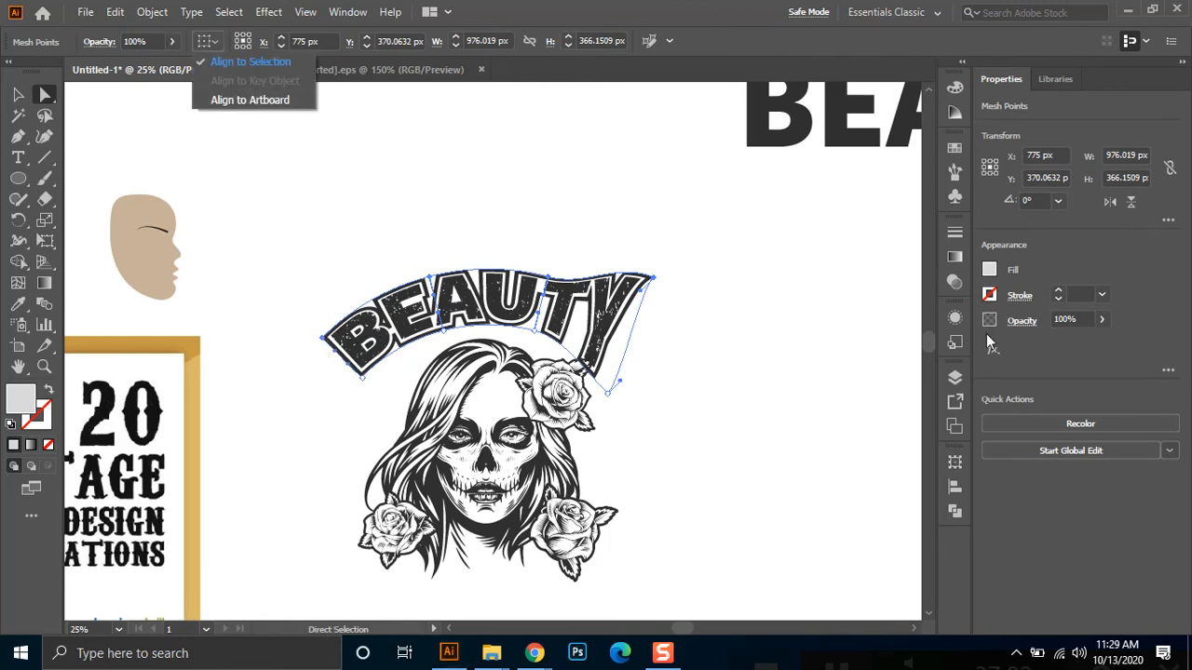
click(955, 486)
click(956, 488)
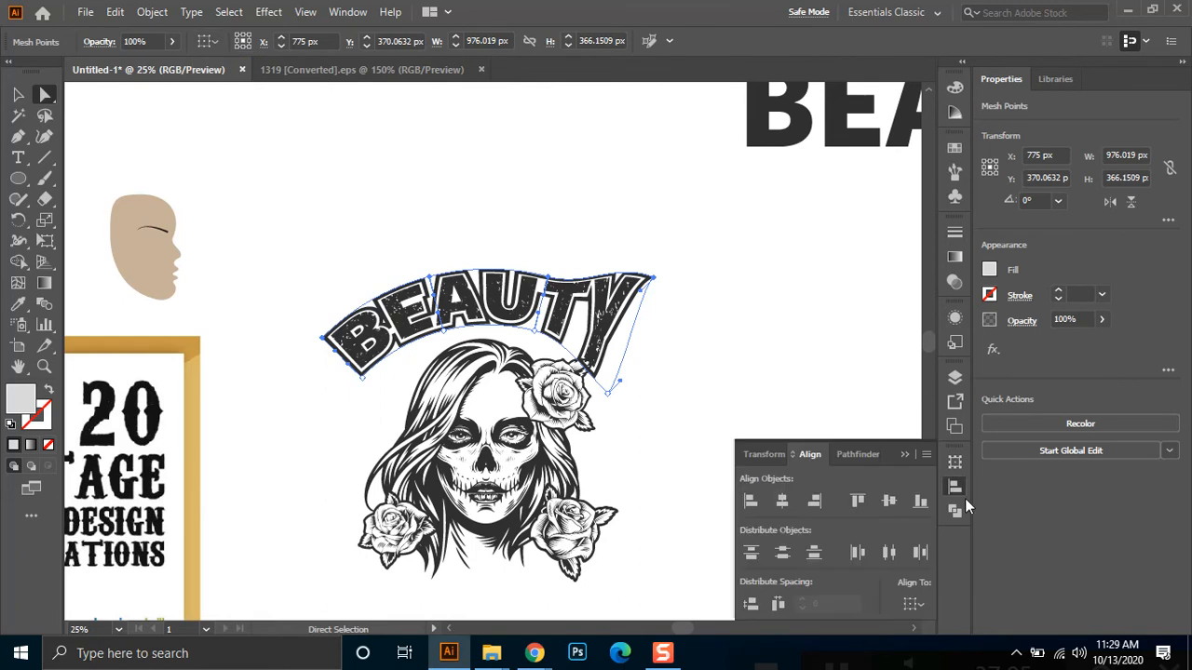
click(890, 502)
click(905, 454)
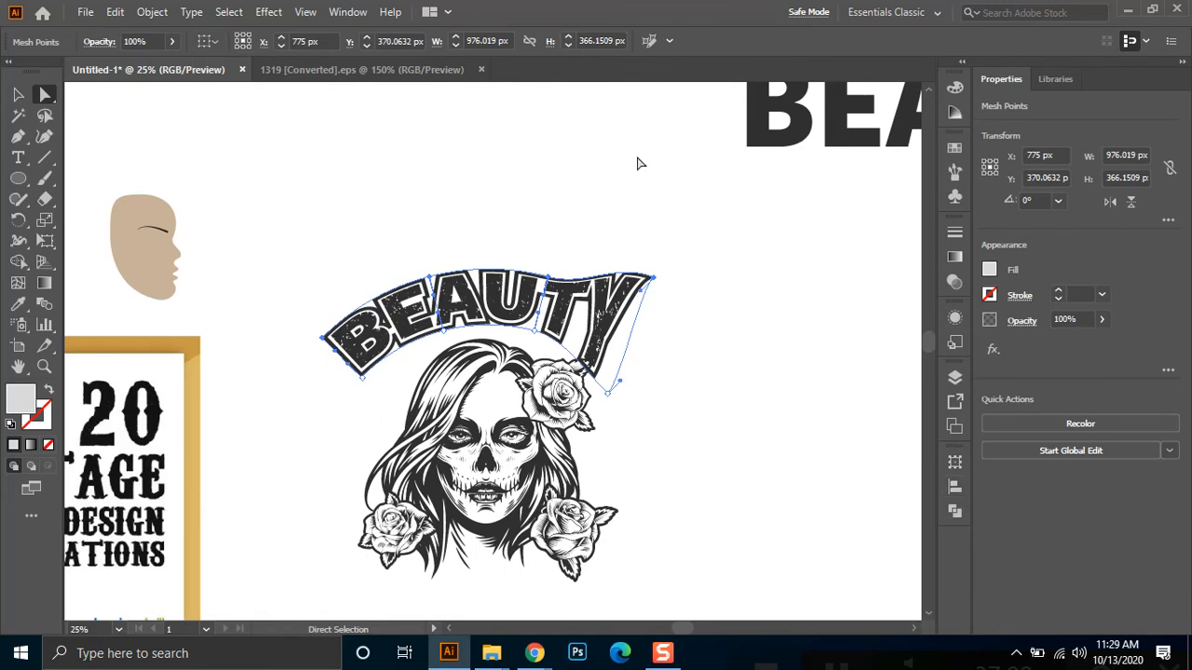
Show the rulers and place a horizontal guide along the top edge of the BEAUTY lettering
key(ctrl+r)
drag(650, 91, 653, 270)
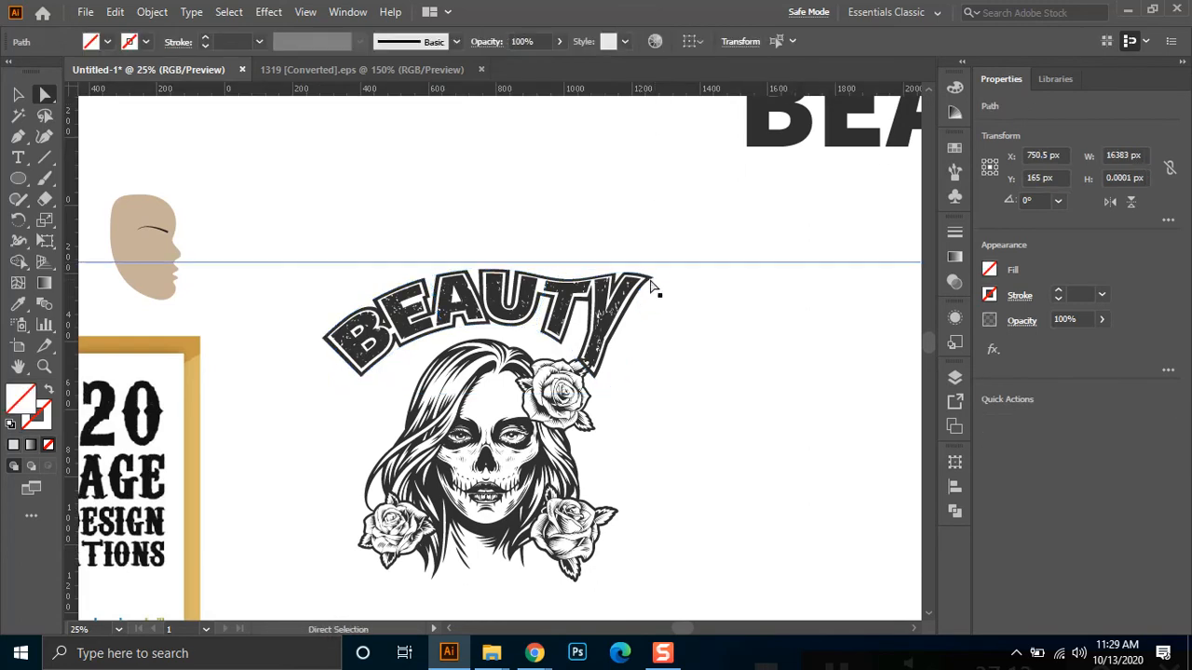
drag(642, 266, 650, 296)
Bring the envelope's upper right corner and two upper middle points onto the guide, flattening the top edge from A to Y
drag(622, 387, 622, 373)
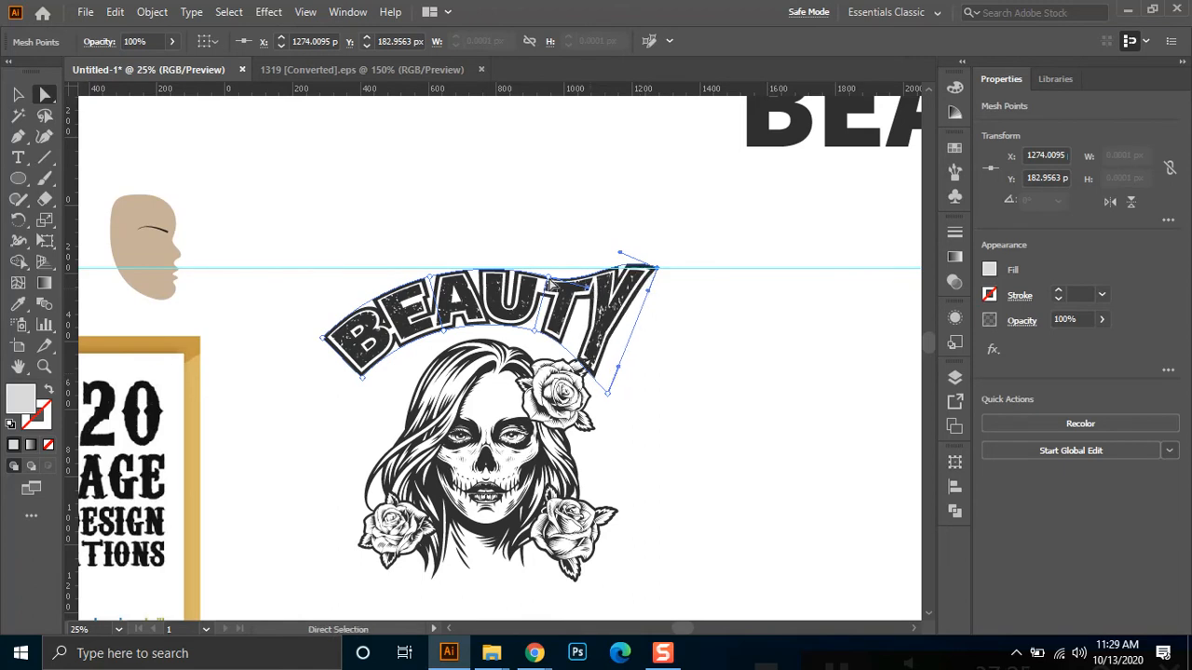
drag(551, 279, 632, 271)
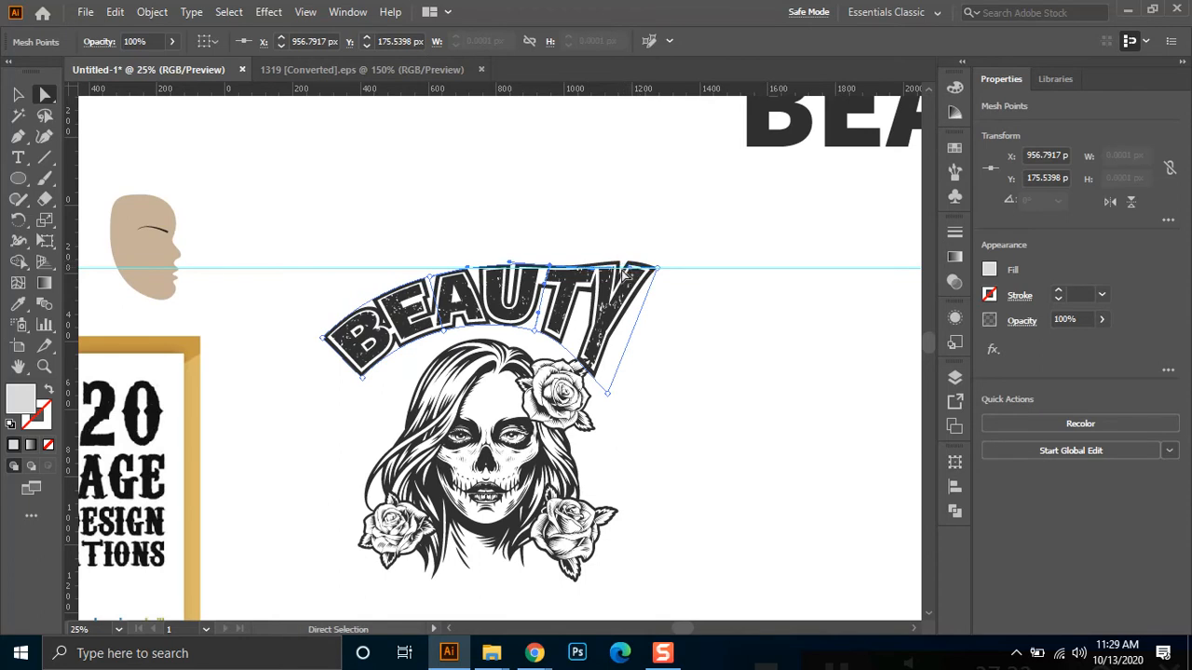
drag(429, 280, 473, 274)
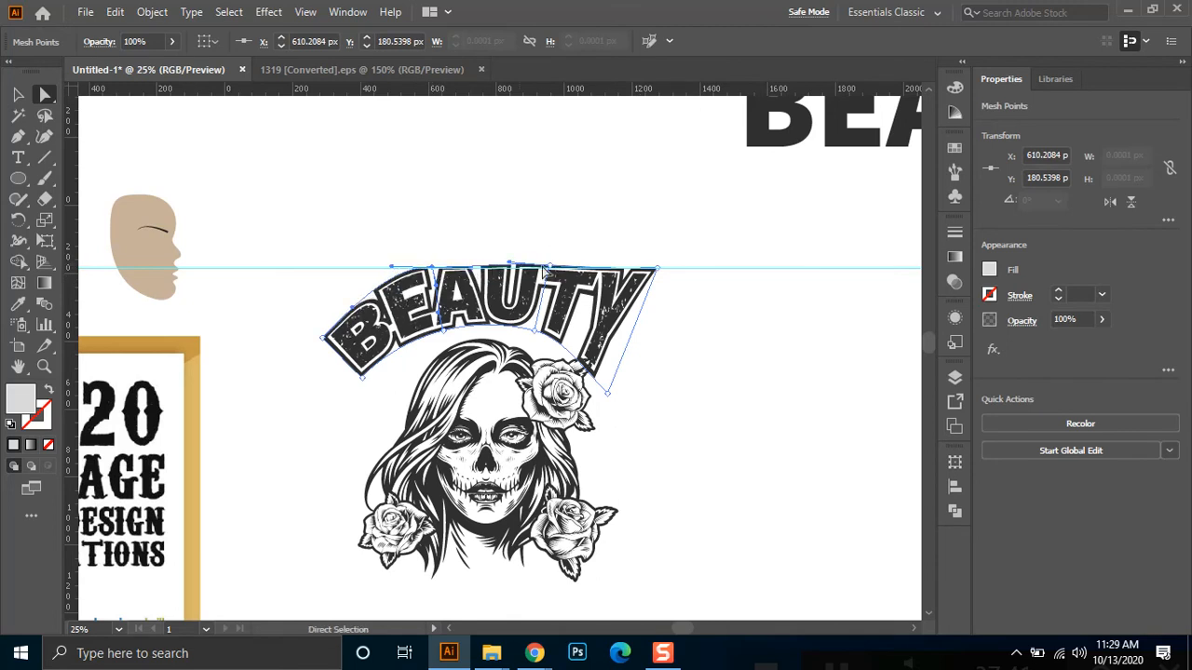
click(510, 265)
drag(510, 265, 550, 273)
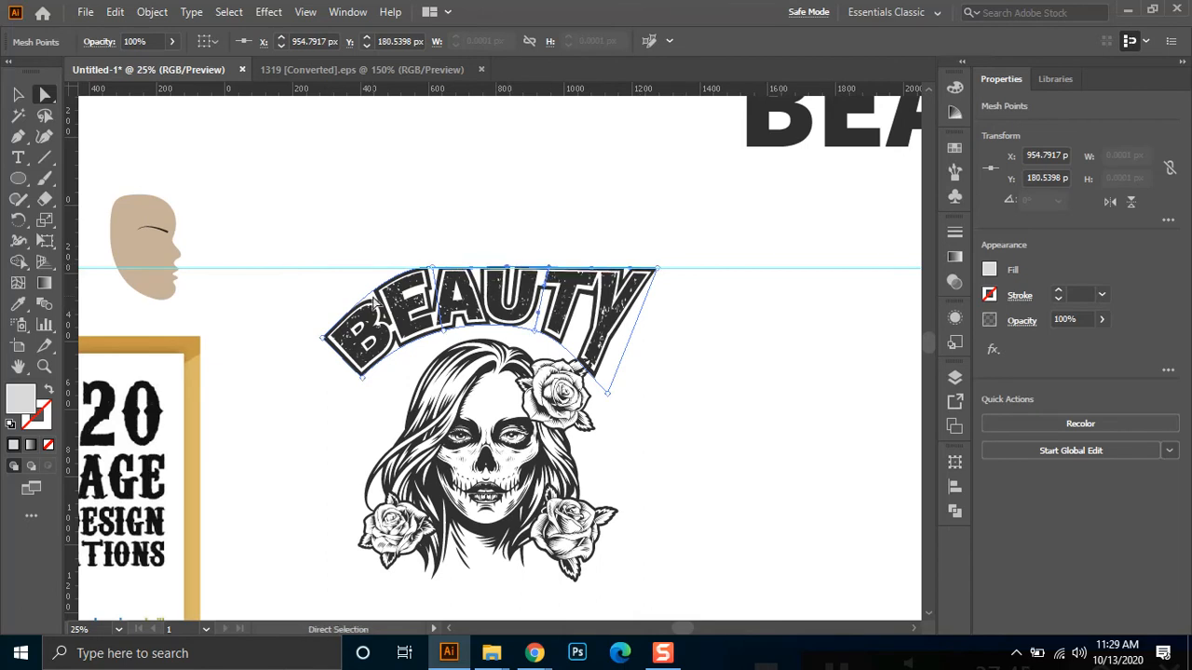
Move the envelope's upper left corner outward and up to the guide, and flatten its handle to straighten the top edge
click(324, 345)
drag(324, 345, 294, 274)
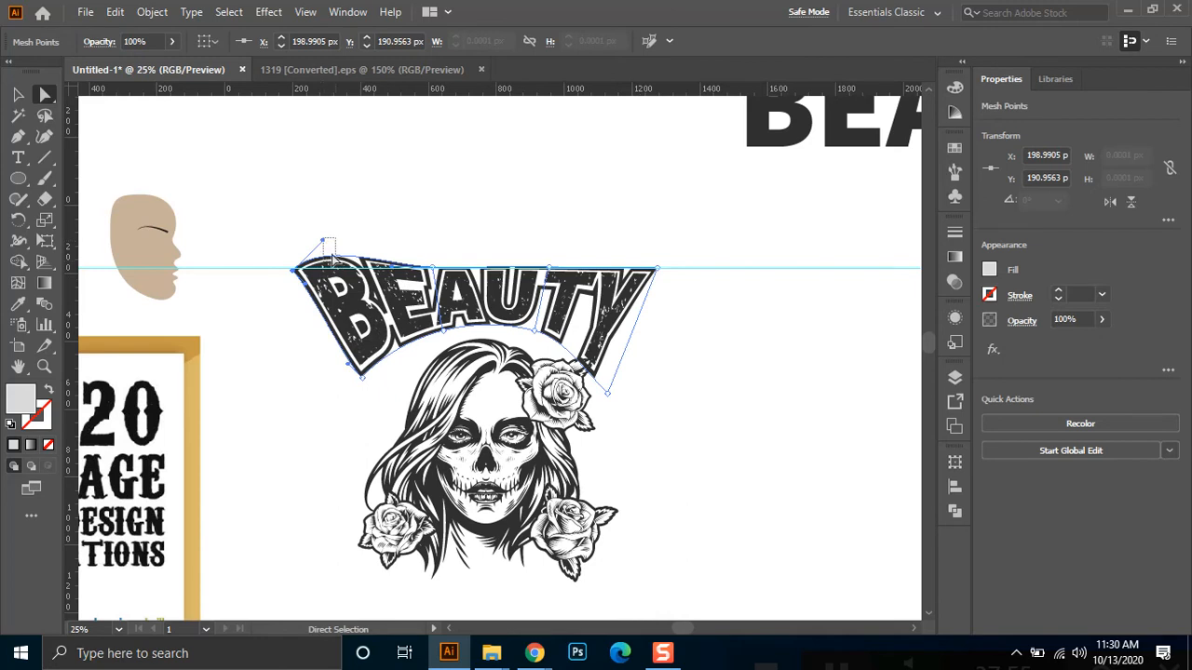
click(318, 294)
click(293, 272)
click(325, 244)
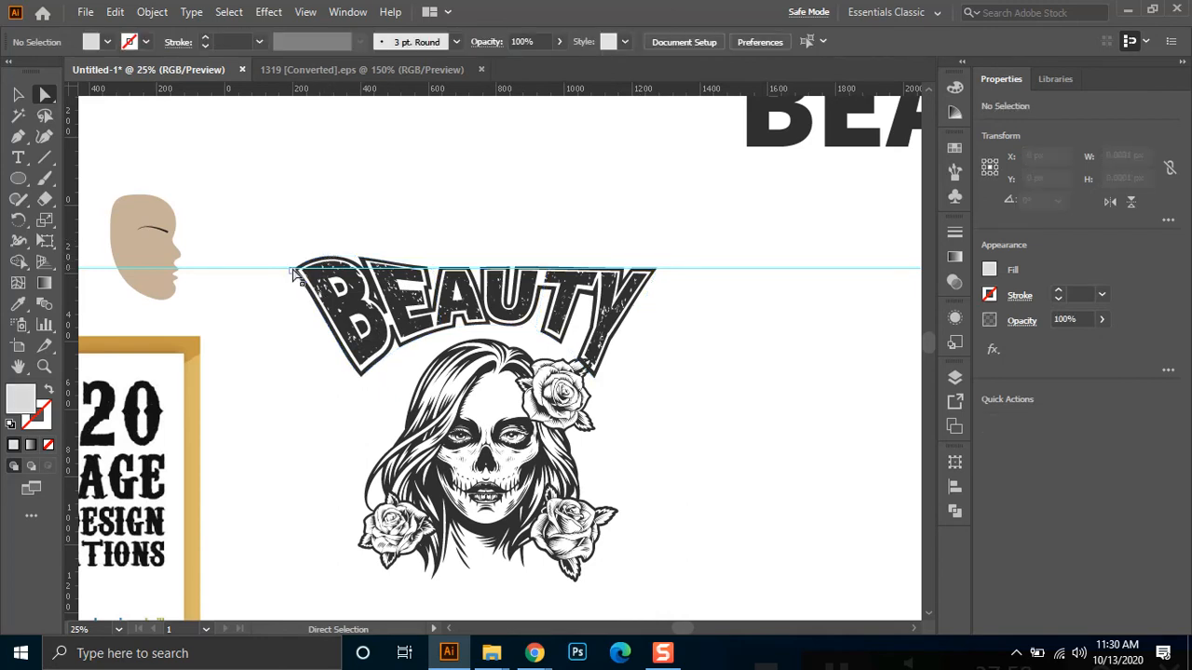
click(296, 270)
drag(323, 245, 341, 271)
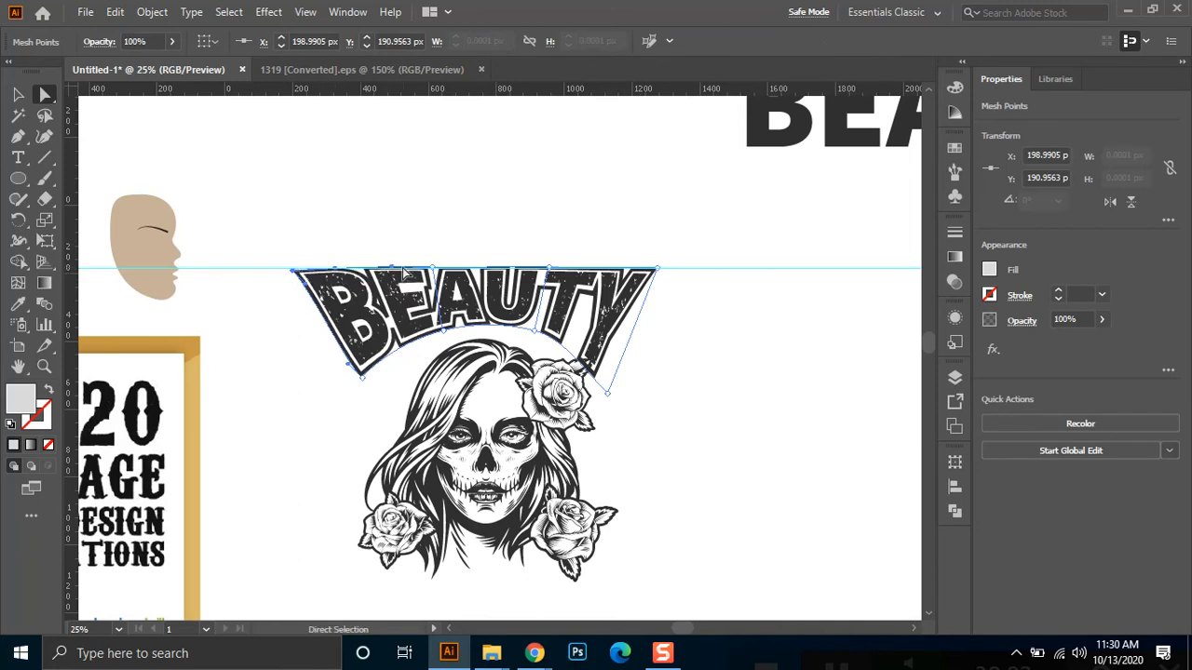
Move the envelope's lower left corner inward and slightly down beside the woman's hair
click(367, 381)
click(364, 385)
drag(366, 383, 385, 396)
Shift the envelope's two lower middle points slightly inward and down to smooth the curve over the woman's head, and deselect the lettering
click(446, 340)
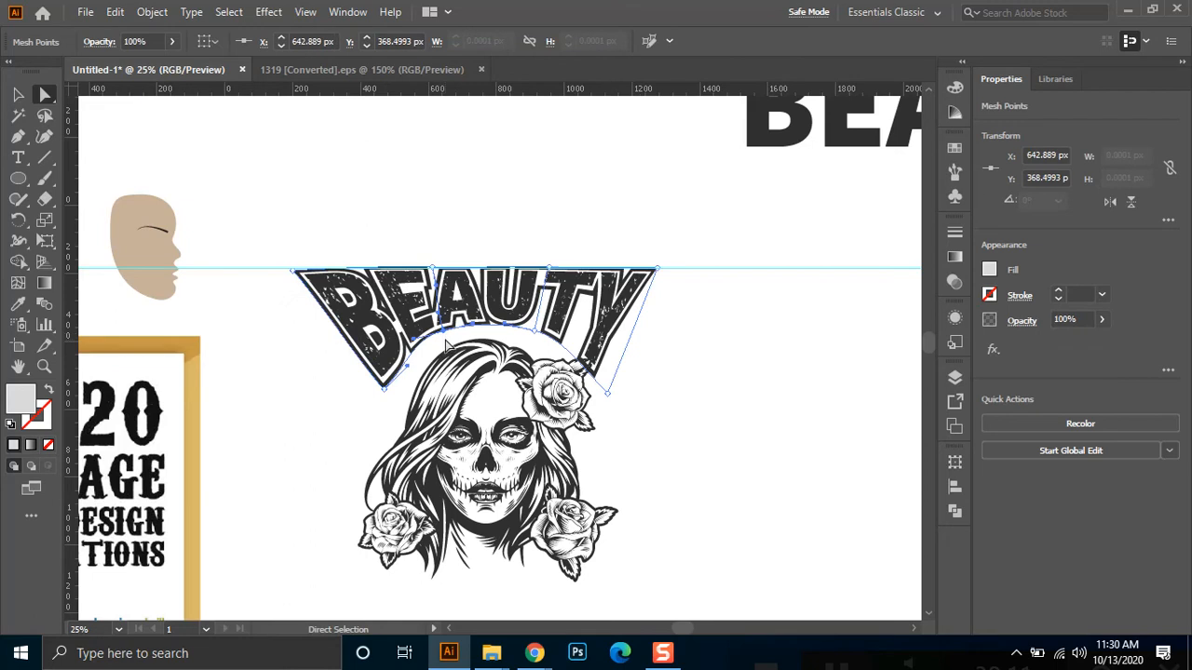
drag(448, 343, 426, 346)
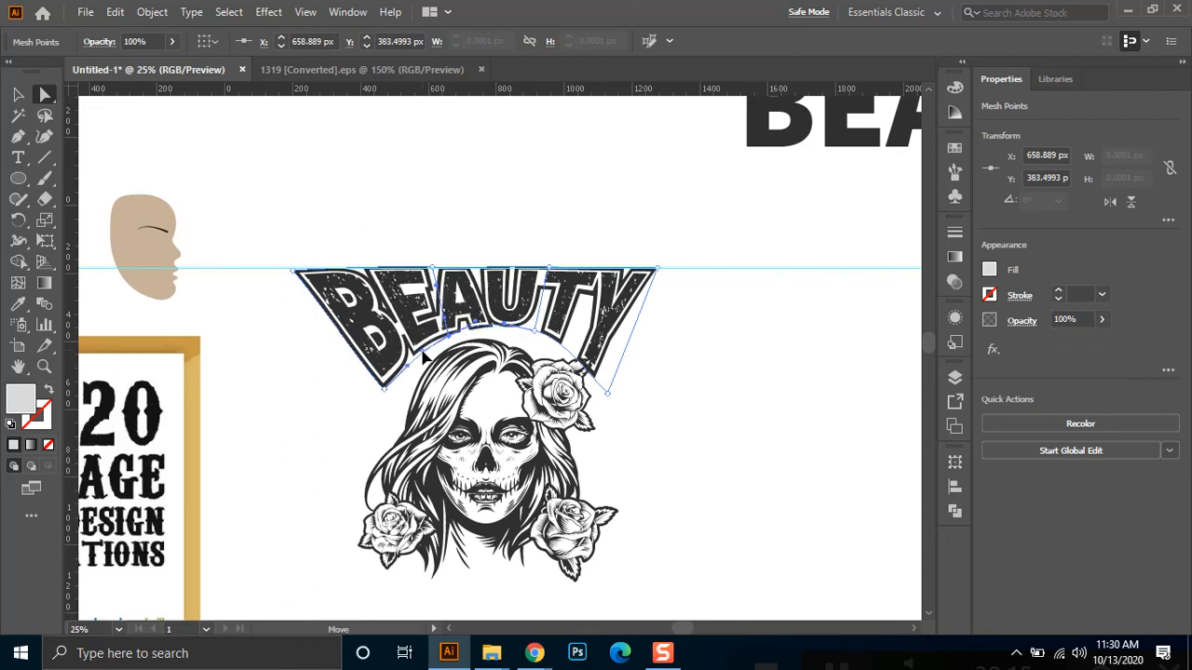
drag(535, 339, 526, 346)
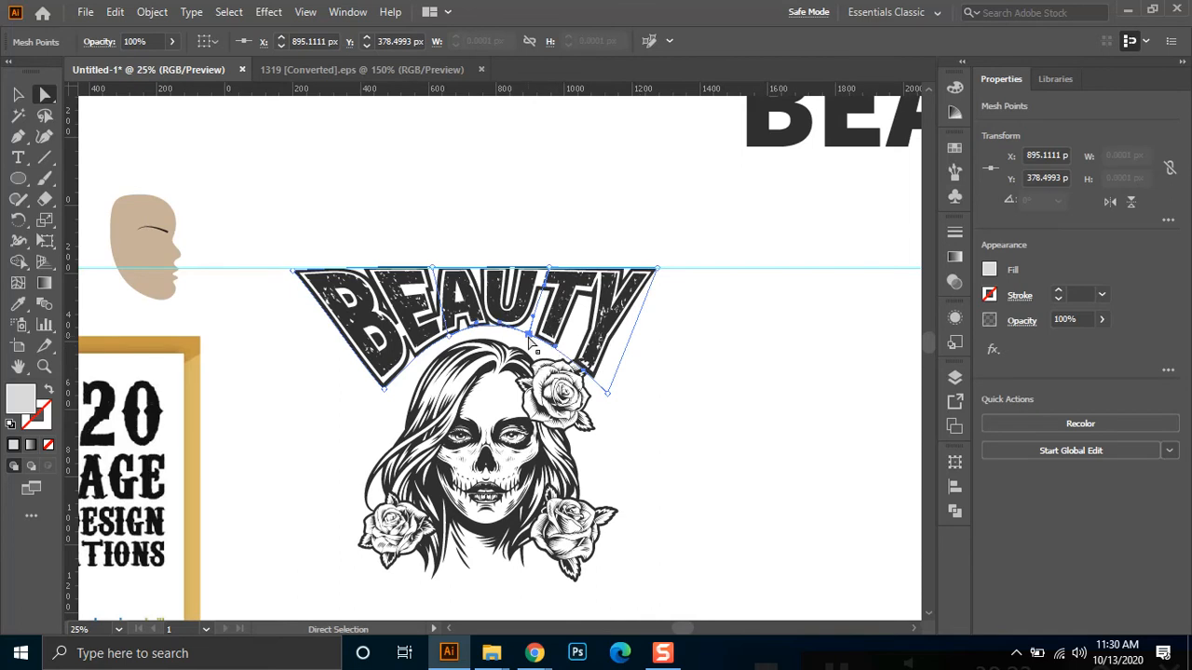
click(681, 404)
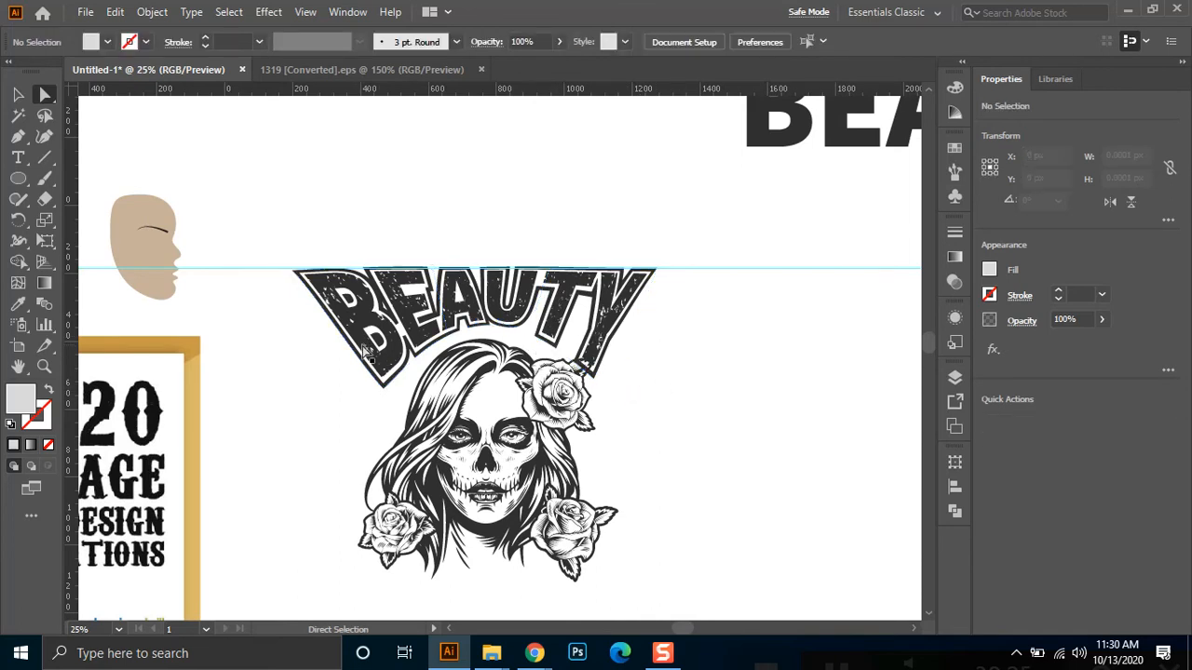
Move the envelope's upper left corner inward along the guide, nudge the lower left handle inward, and deselect the lettering
click(296, 281)
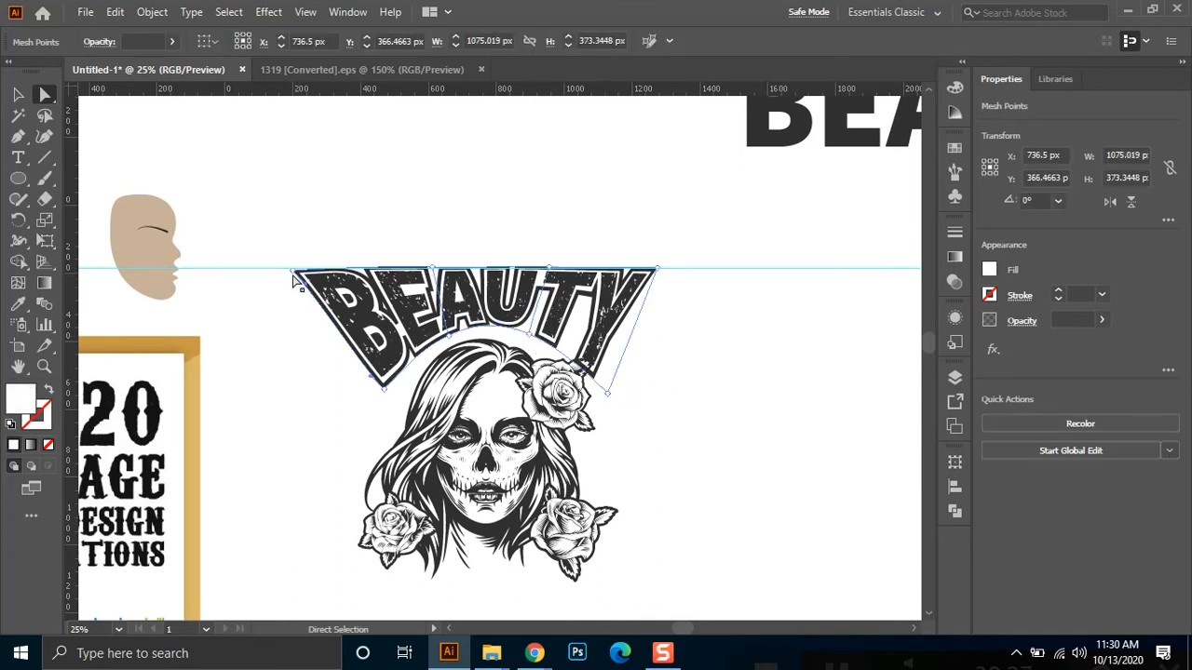
click(296, 279)
drag(295, 277, 309, 277)
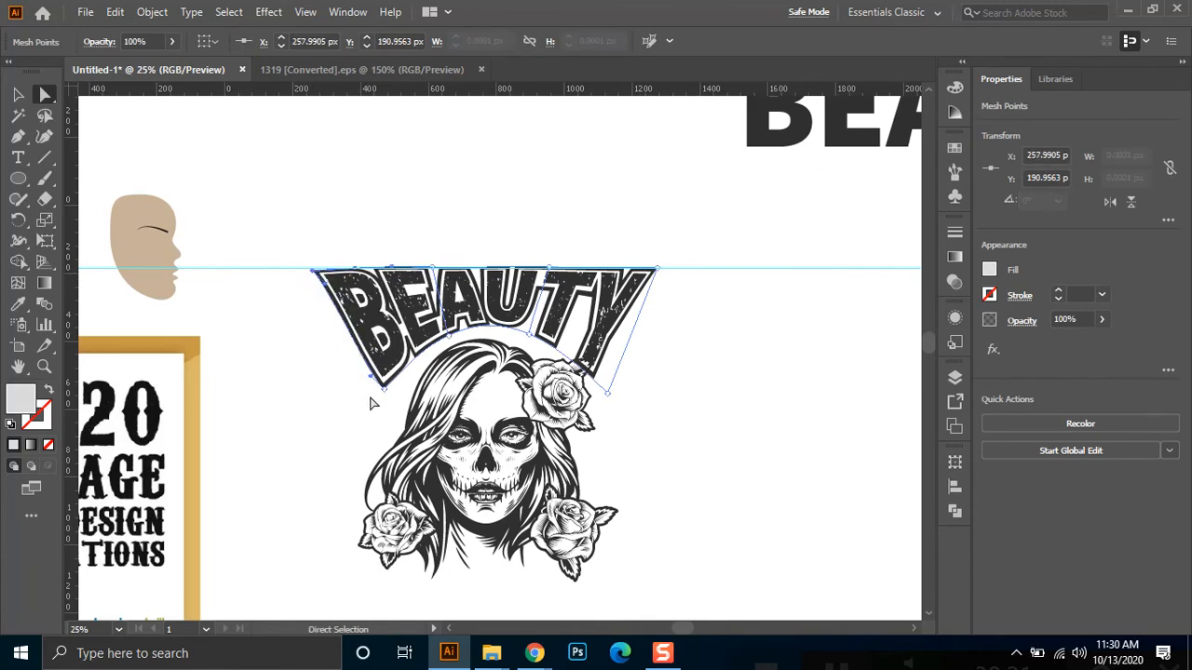
drag(370, 382, 379, 380)
click(359, 431)
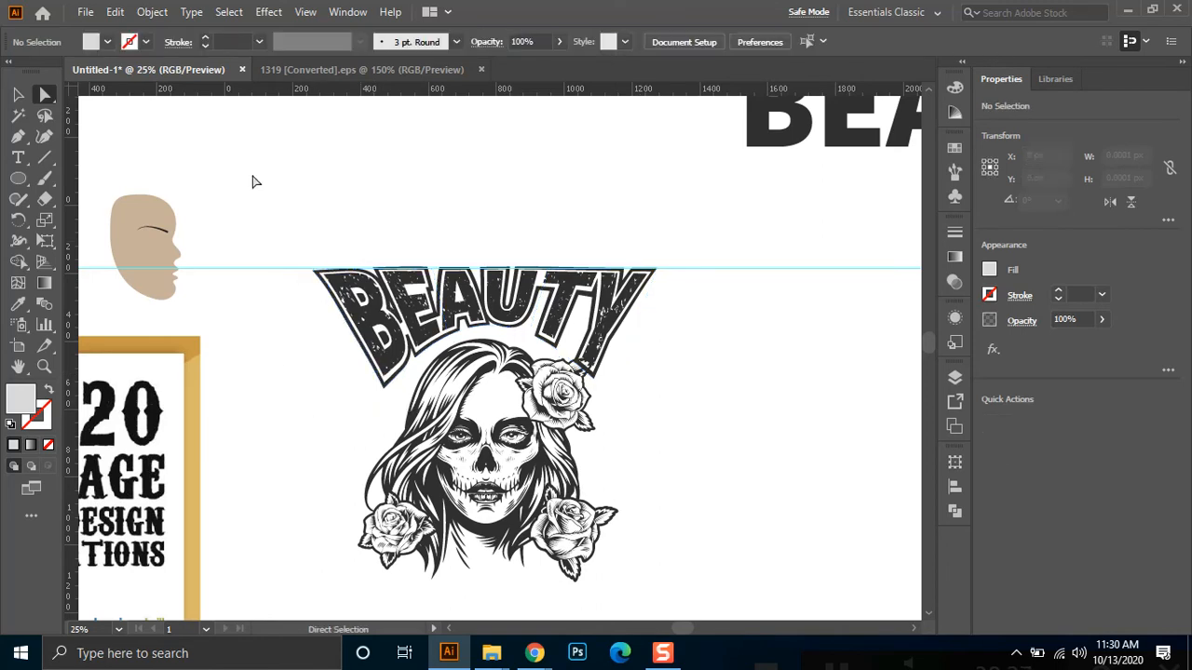
Delete the horizontal guide along the top of the BEAUTY lettering
click(17, 94)
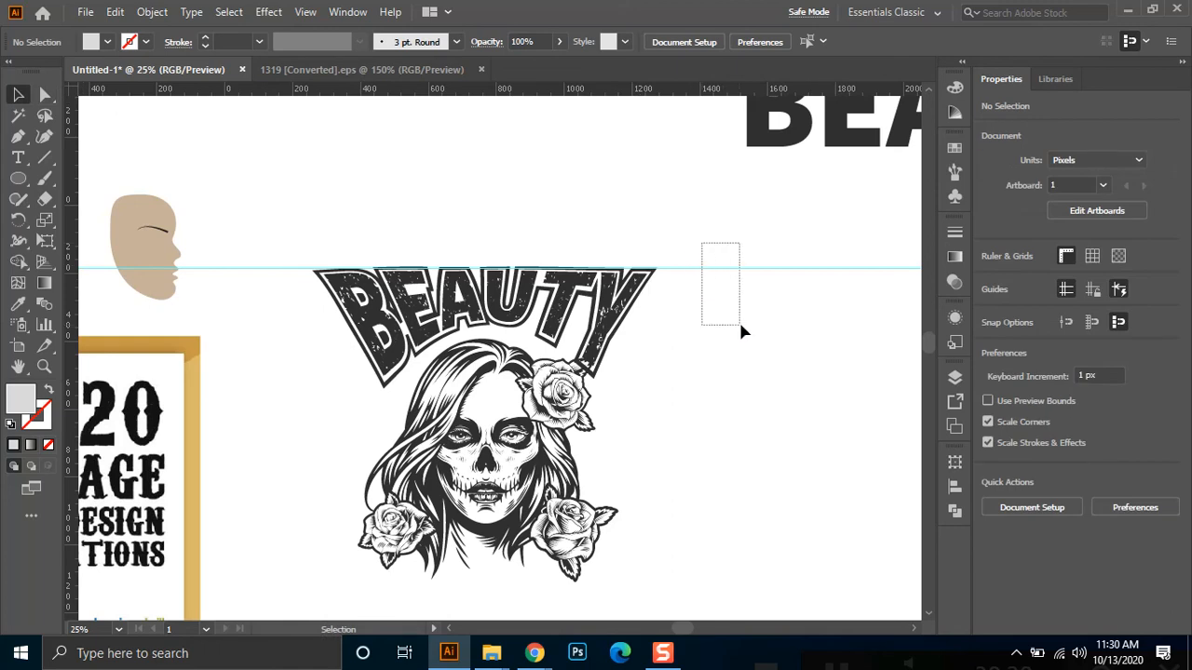
drag(742, 331, 741, 328)
key(Delete)
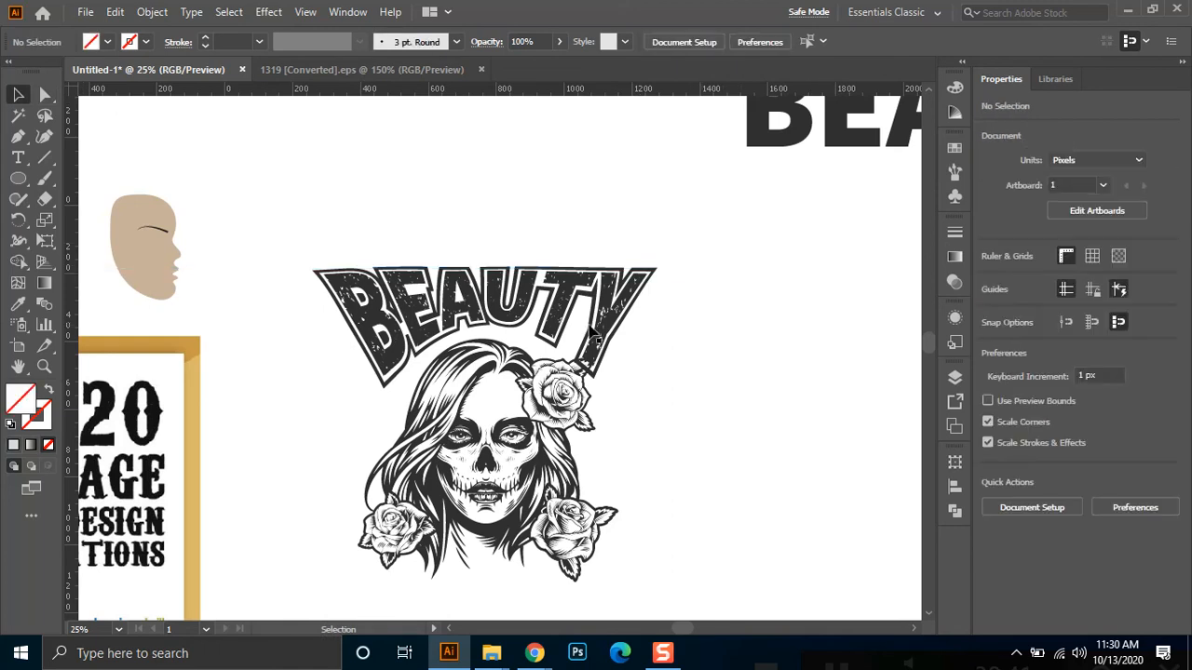
Scale the BEAUTY lettering down to about 656 px wide, position it just above the woman's head, and deselect it
scroll(632, 412, down, 1)
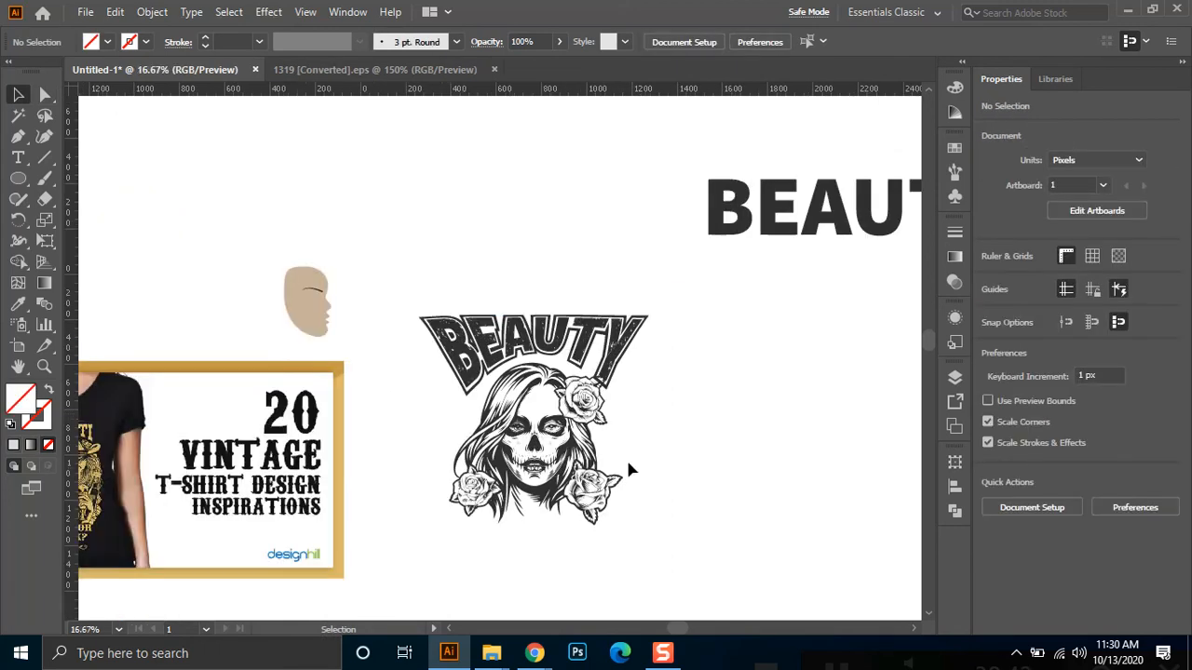
click(612, 367)
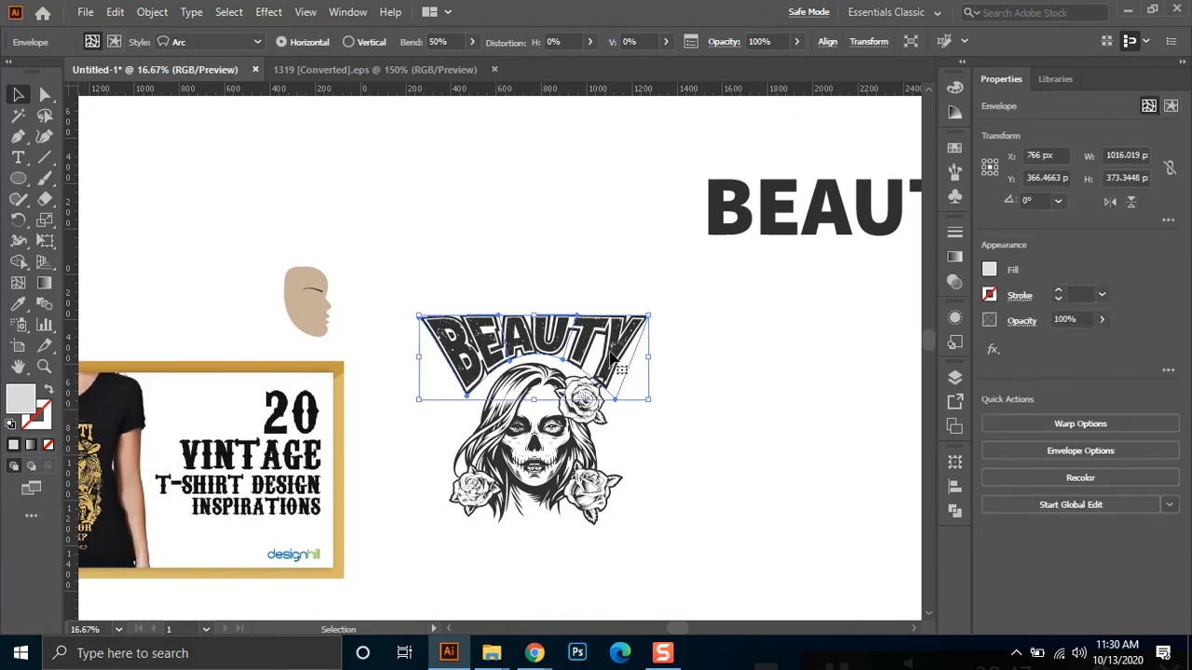
click(683, 350)
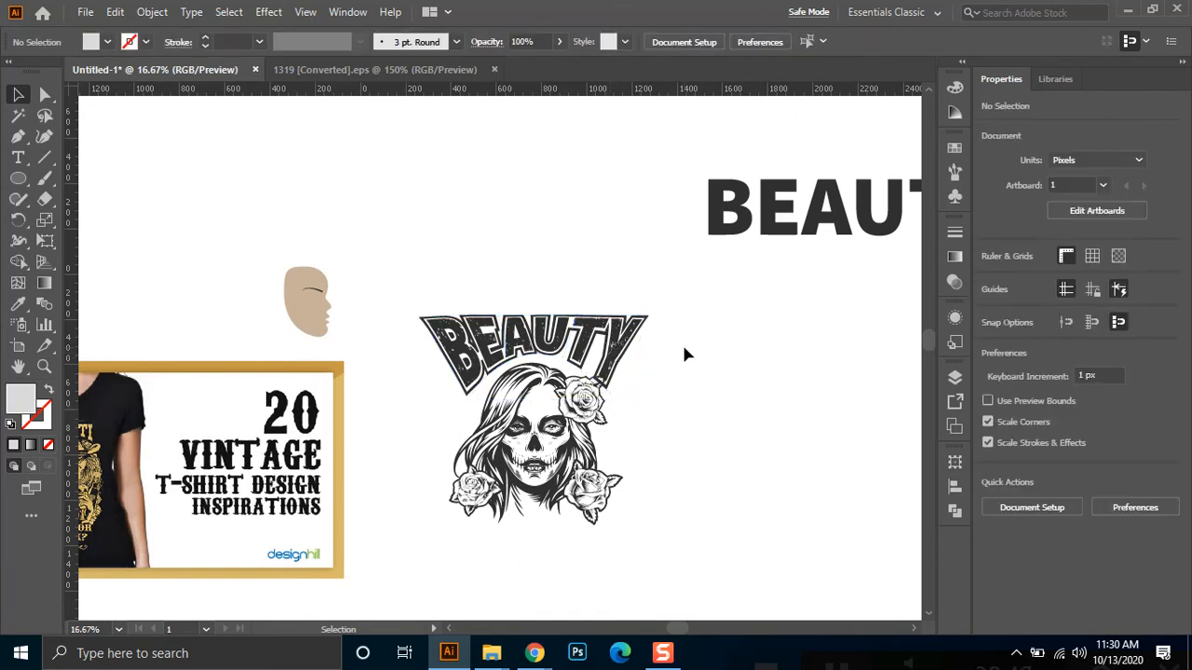
key(ctrl+minus)
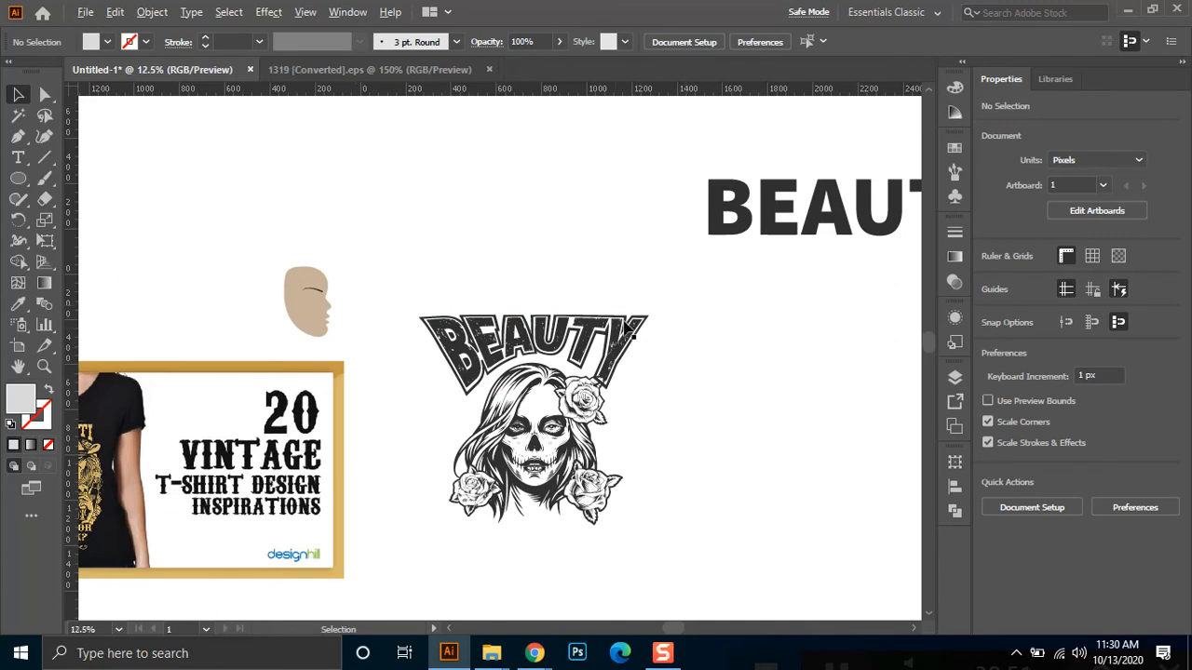
scroll(591, 344, up, 2)
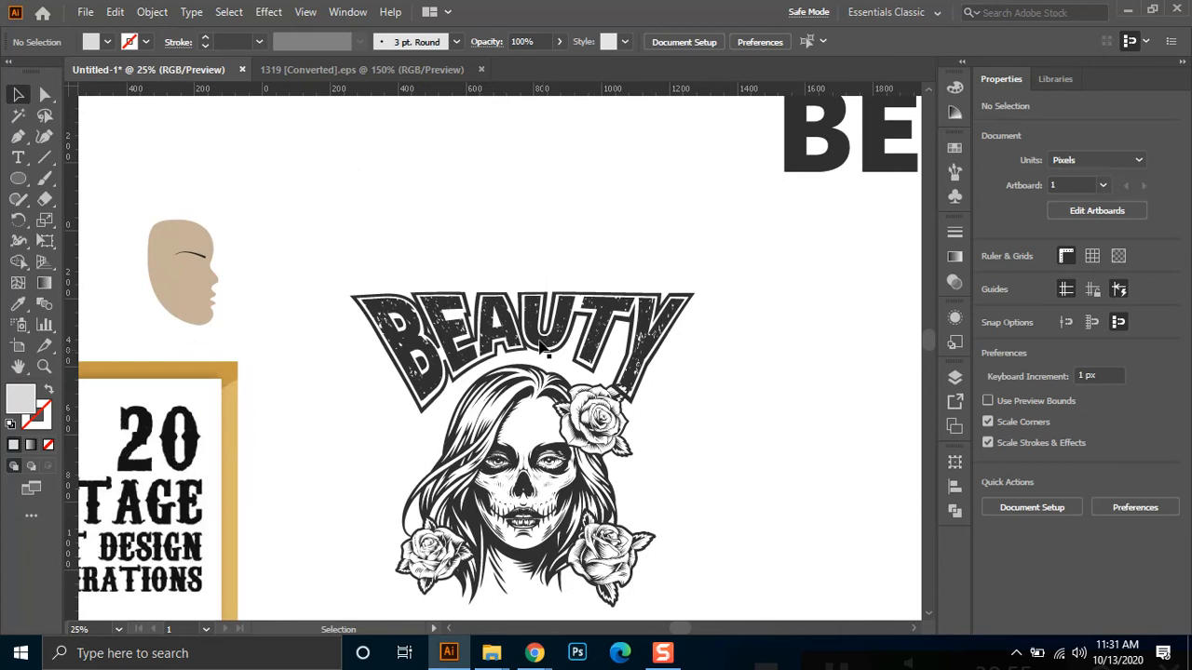
click(545, 349)
drag(517, 318, 552, 348)
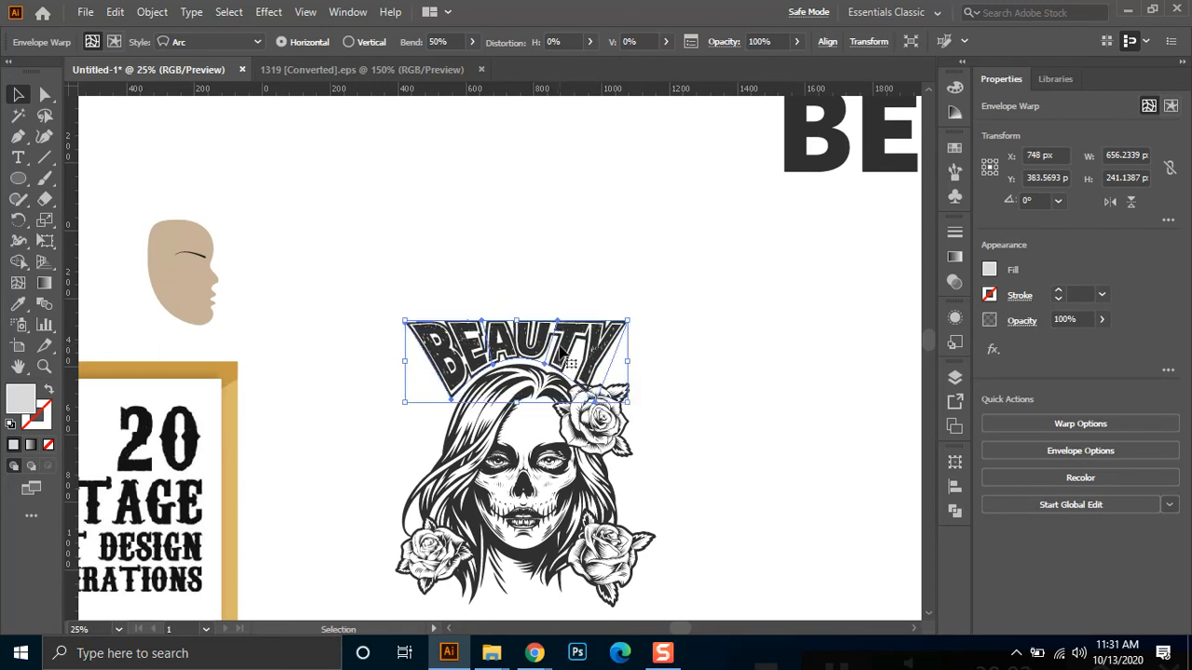
click(721, 326)
Draw an open Pen path about 83 px wide that curves across the bottom of the Y, just above the upper rose
scroll(664, 427, up, 1)
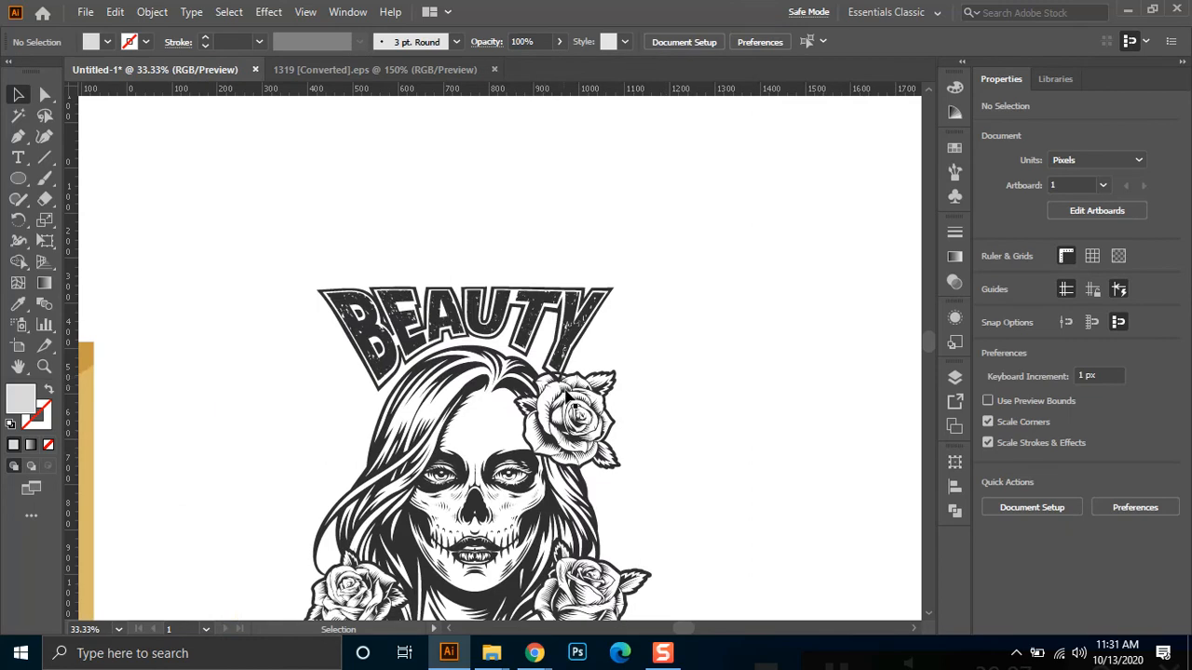
click(571, 391)
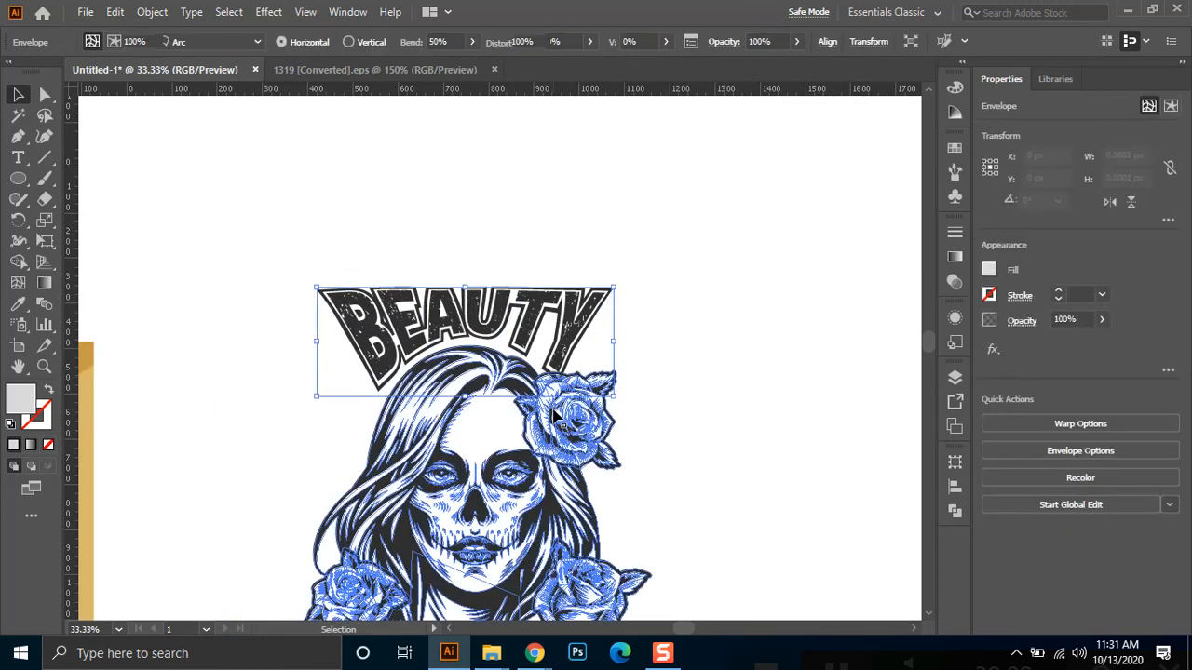
click(556, 416)
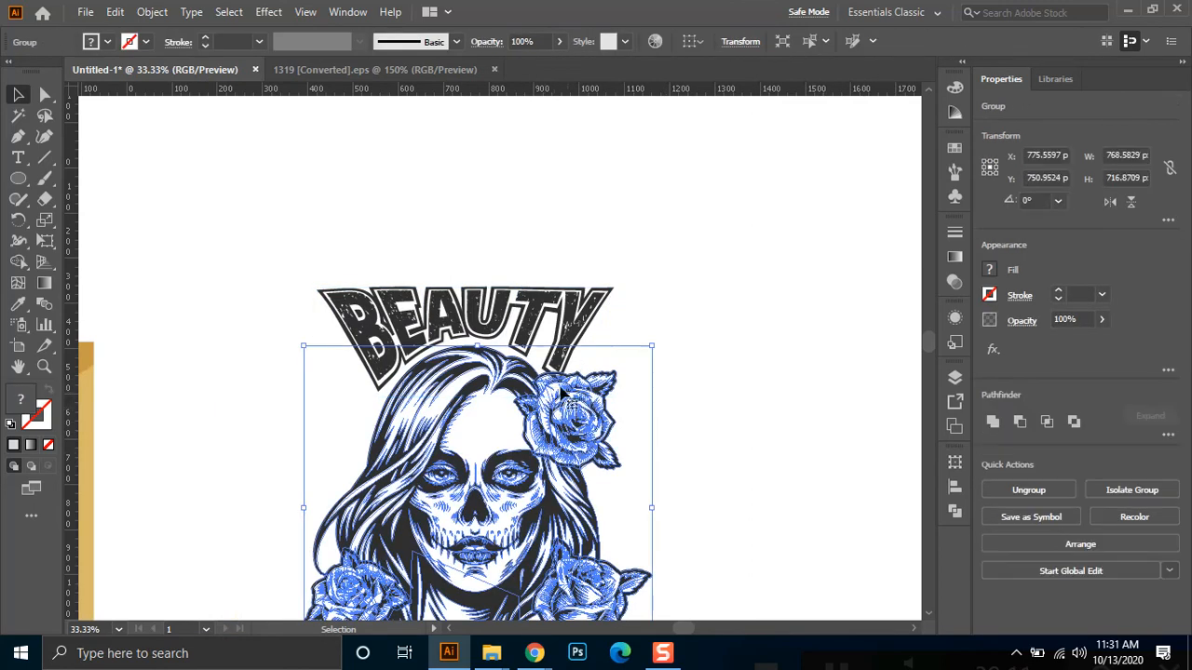
scroll(575, 414, up, 2)
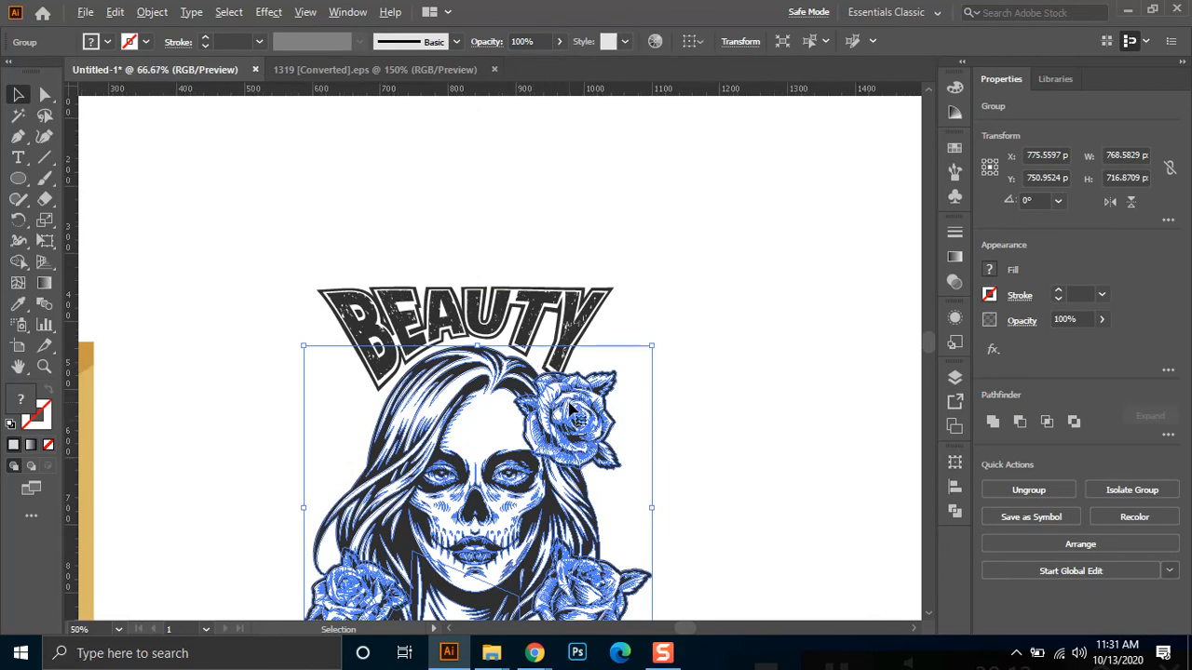
click(731, 335)
click(20, 139)
click(493, 323)
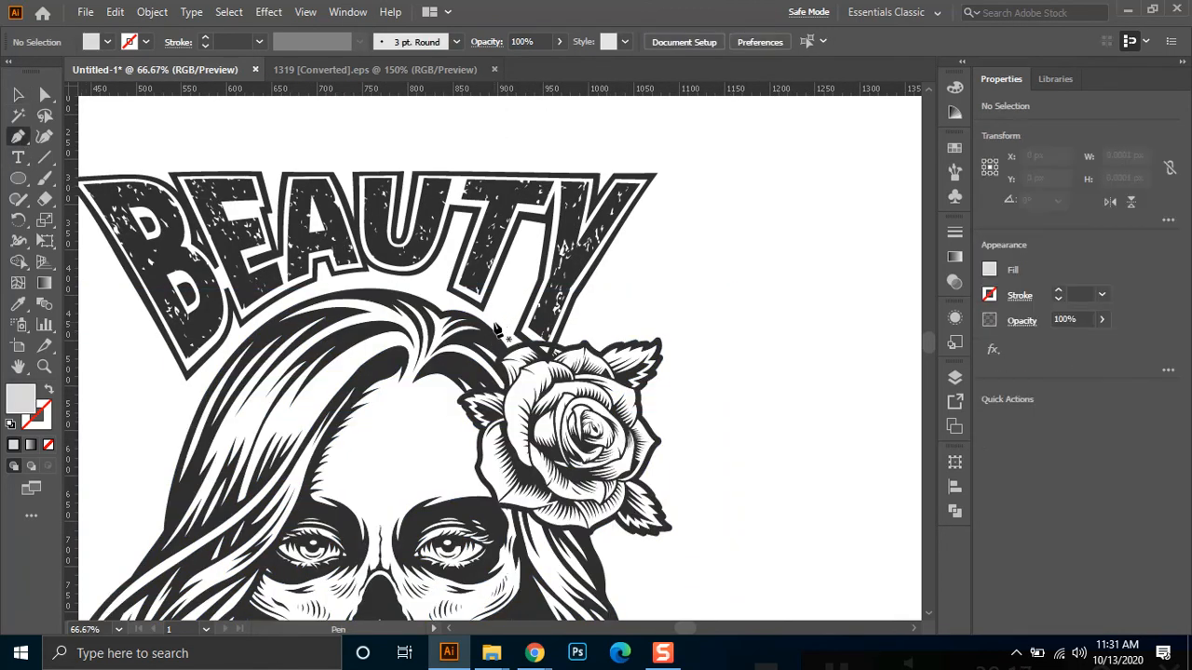
drag(512, 340, 573, 345)
shift+click(570, 342)
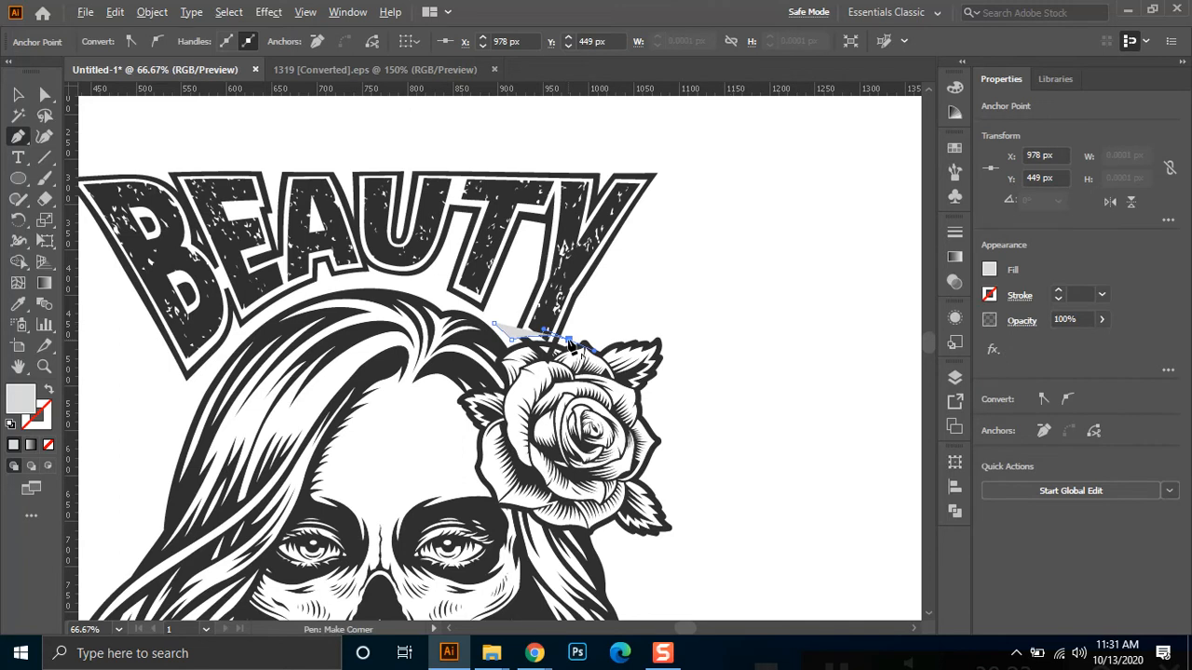
Swap the curved path's fill and stroke so that it has no fill and a black 1 pt stroke
click(17, 96)
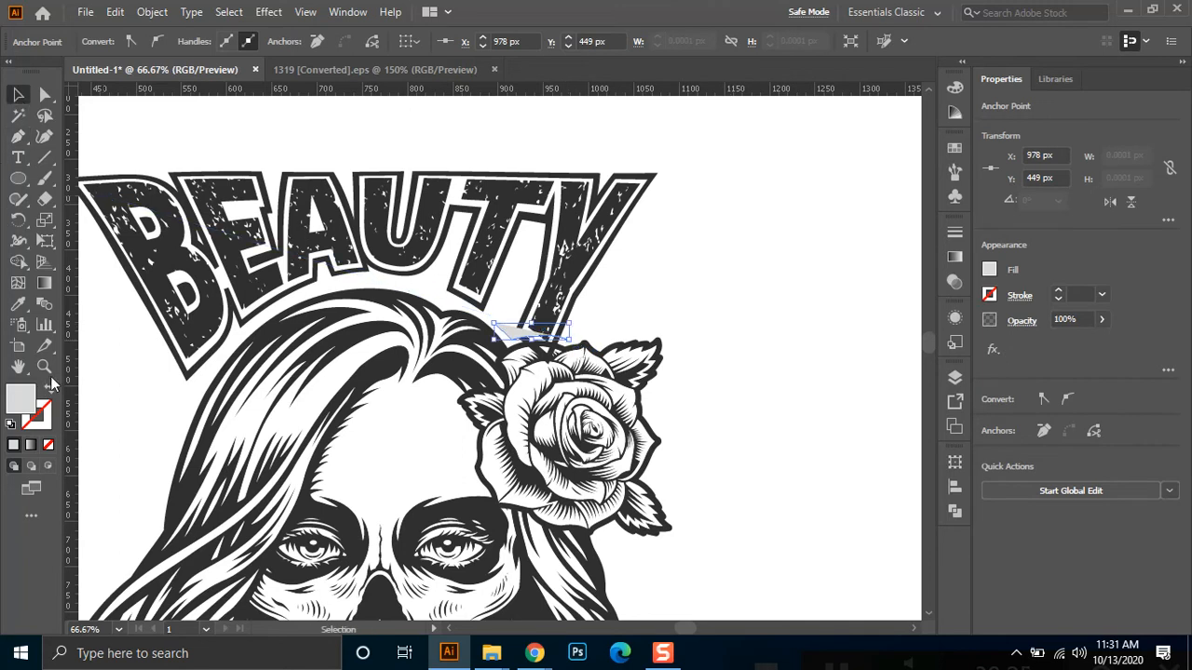
double_click(21, 398)
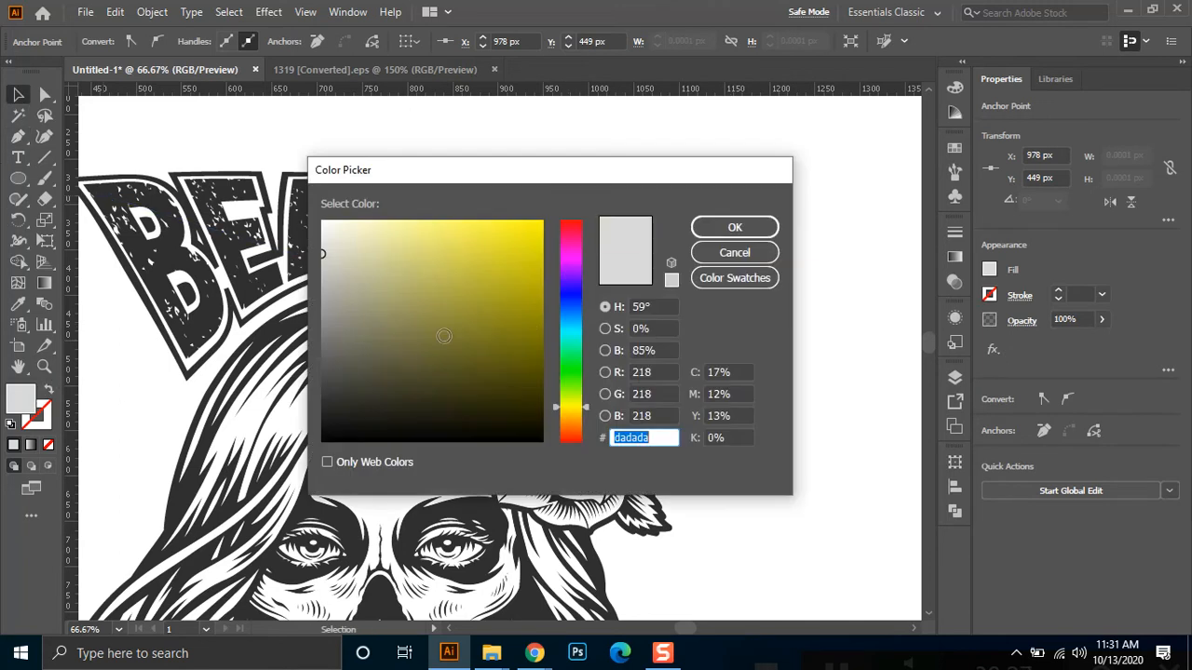
click(731, 229)
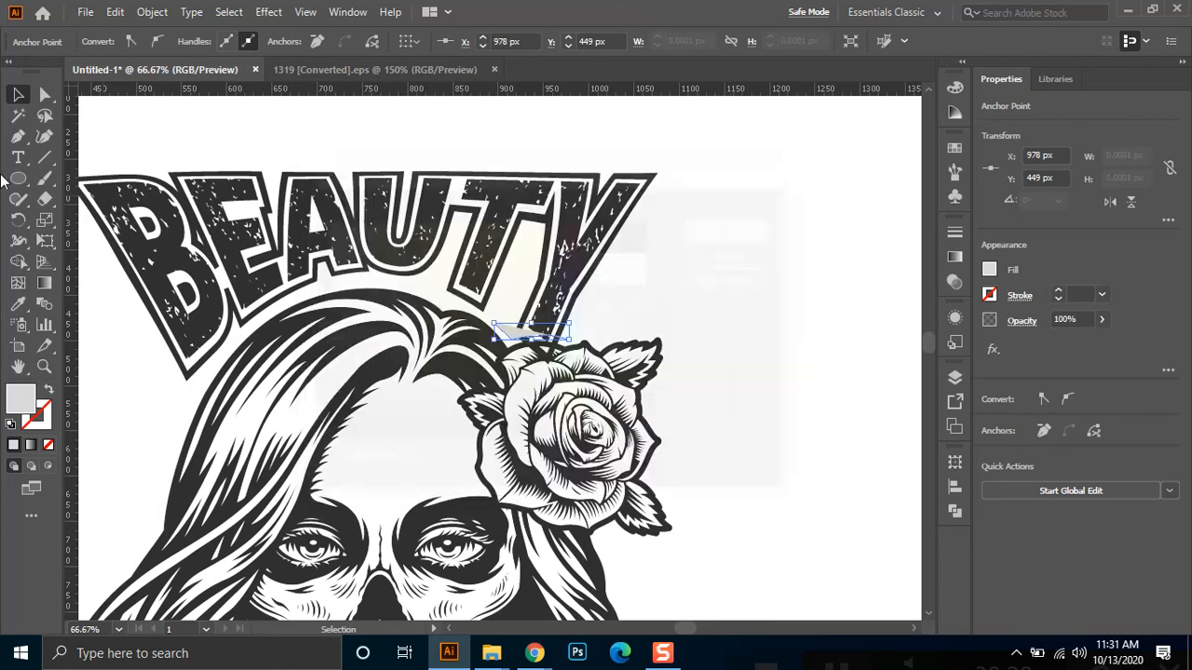
click(50, 391)
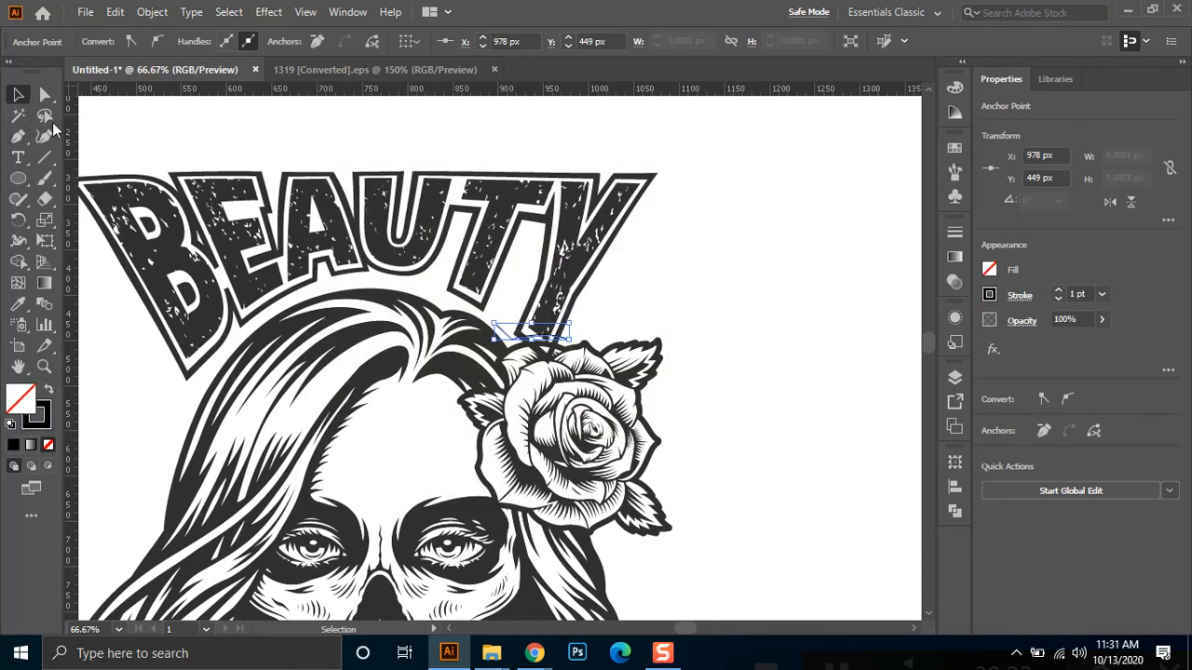
drag(710, 177, 484, 244)
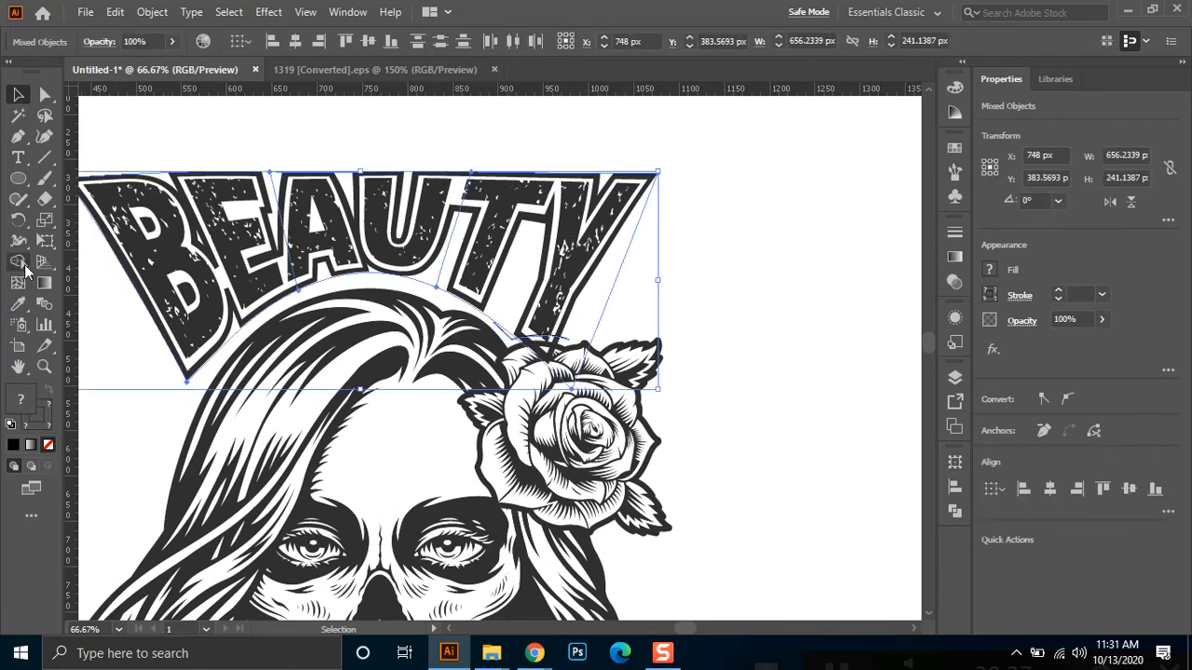
click(18, 261)
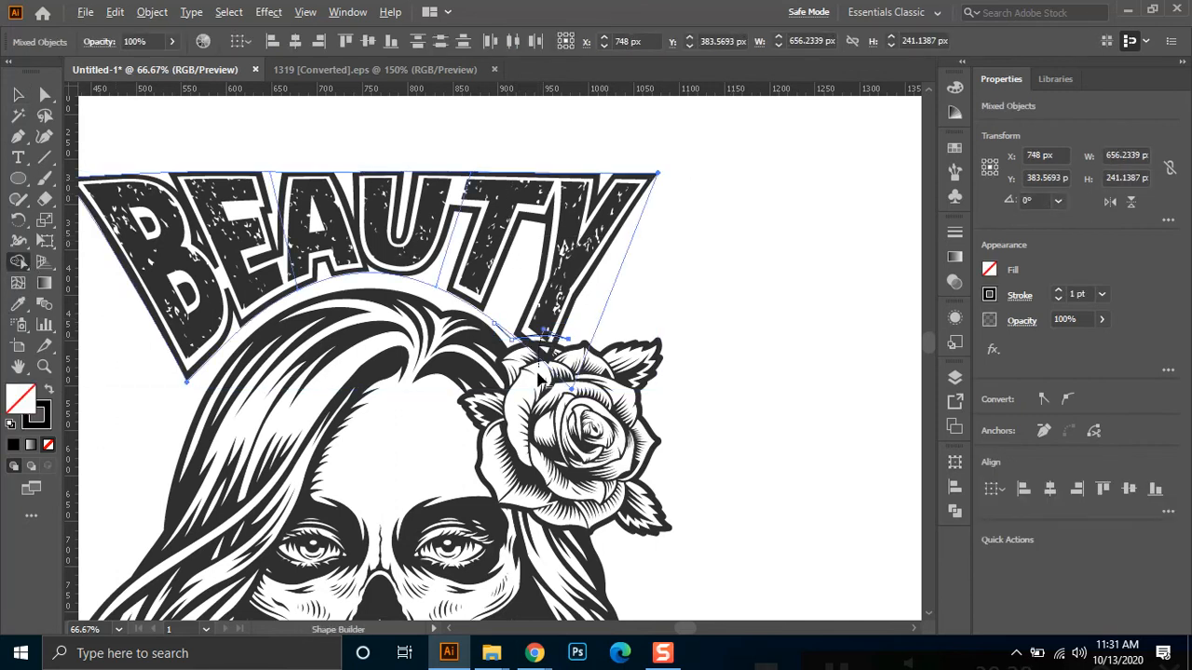
key(v)
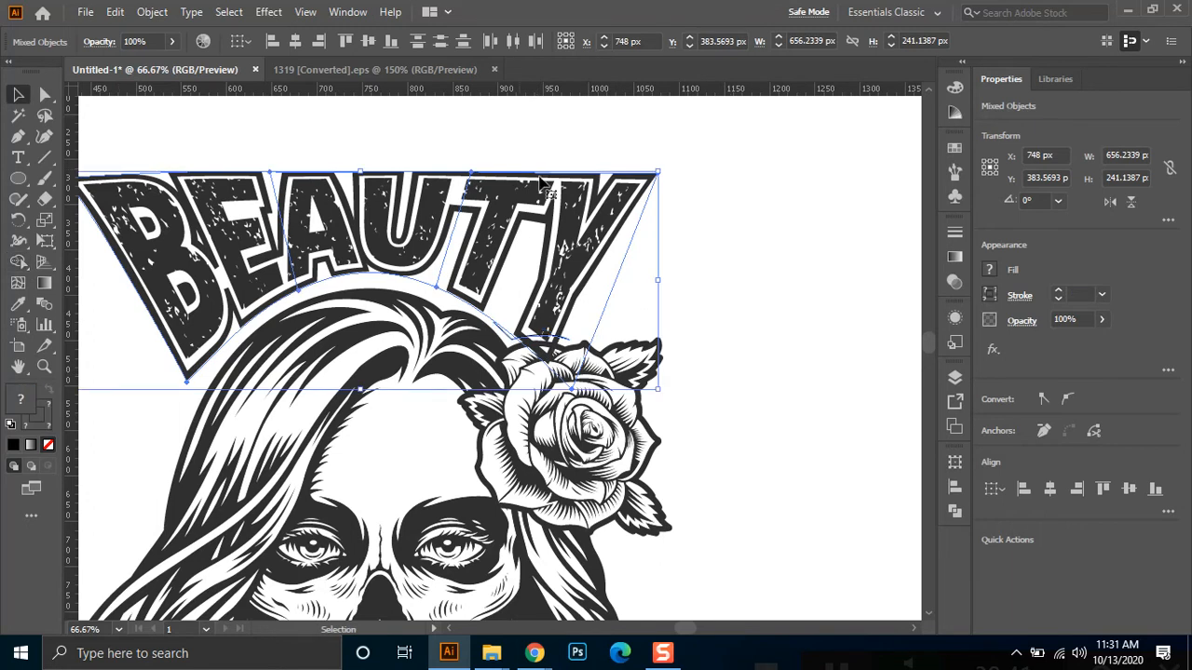
click(705, 259)
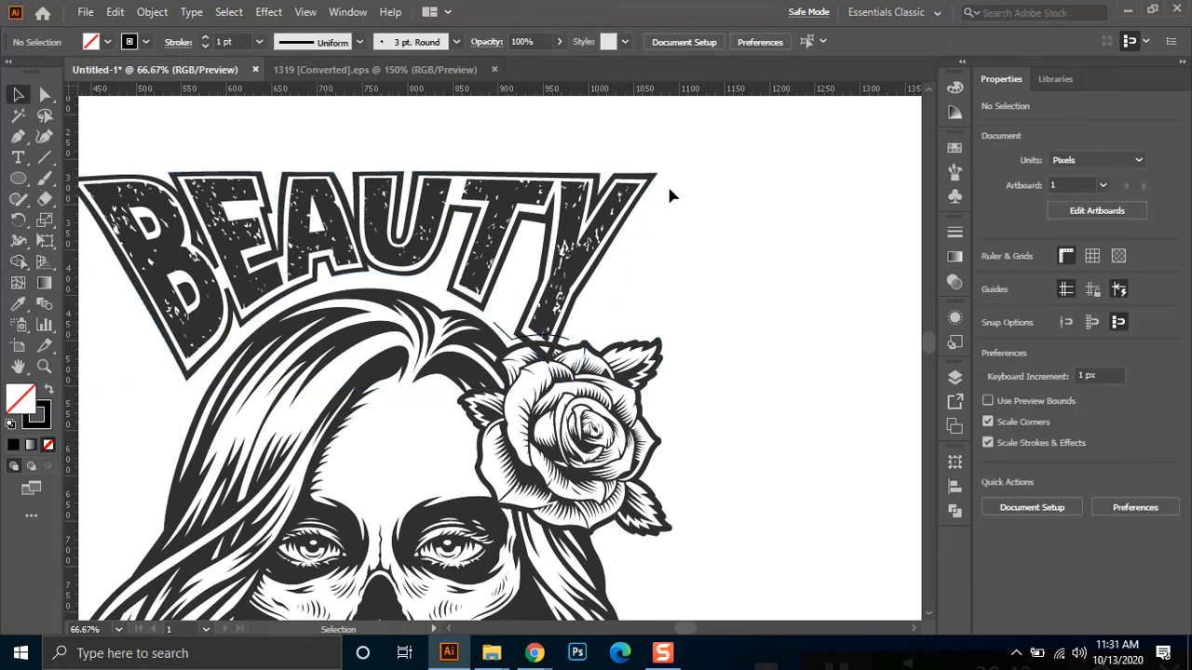
Expand the BEAUTY envelope with Object and Fill enabled
drag(712, 165, 508, 212)
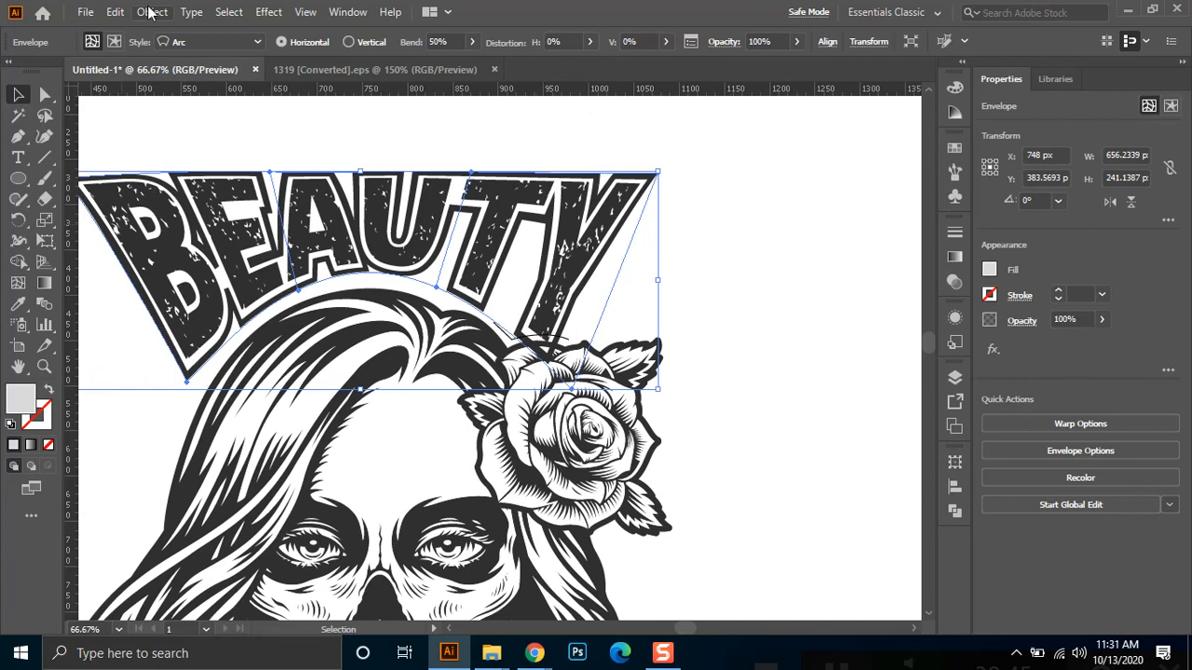
click(141, 12)
click(244, 205)
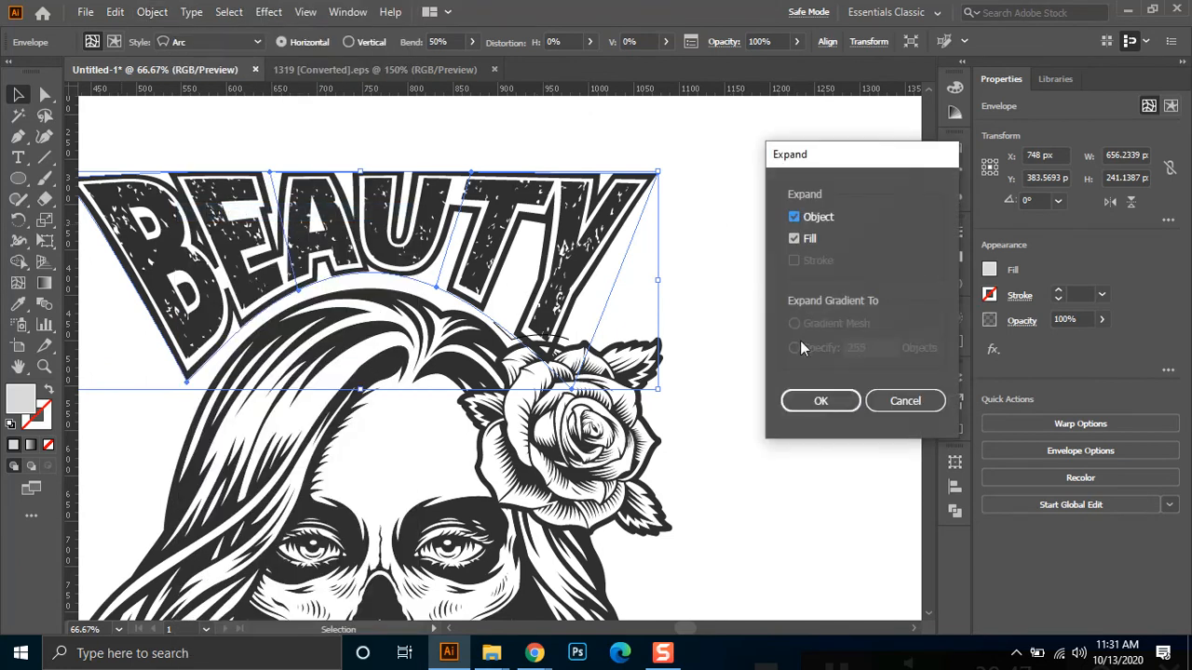
click(820, 400)
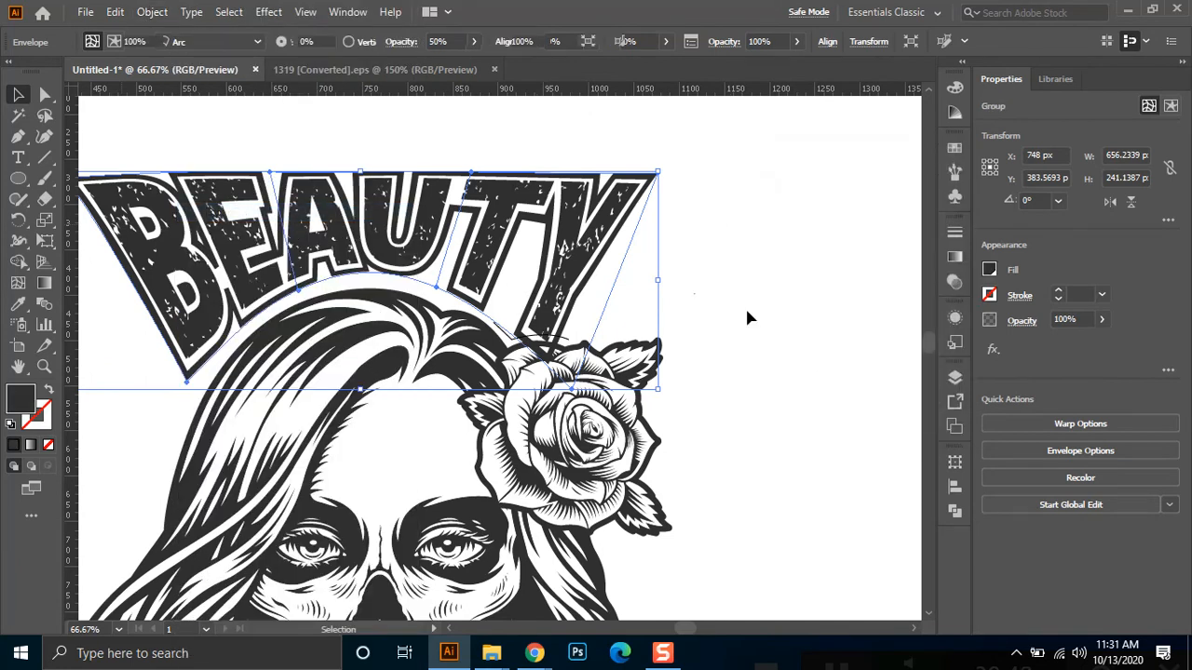
Select the expanded lettering with the curved path and use Shape Builder to remove the bottom of the Y overlapping the rose
click(585, 331)
click(563, 341)
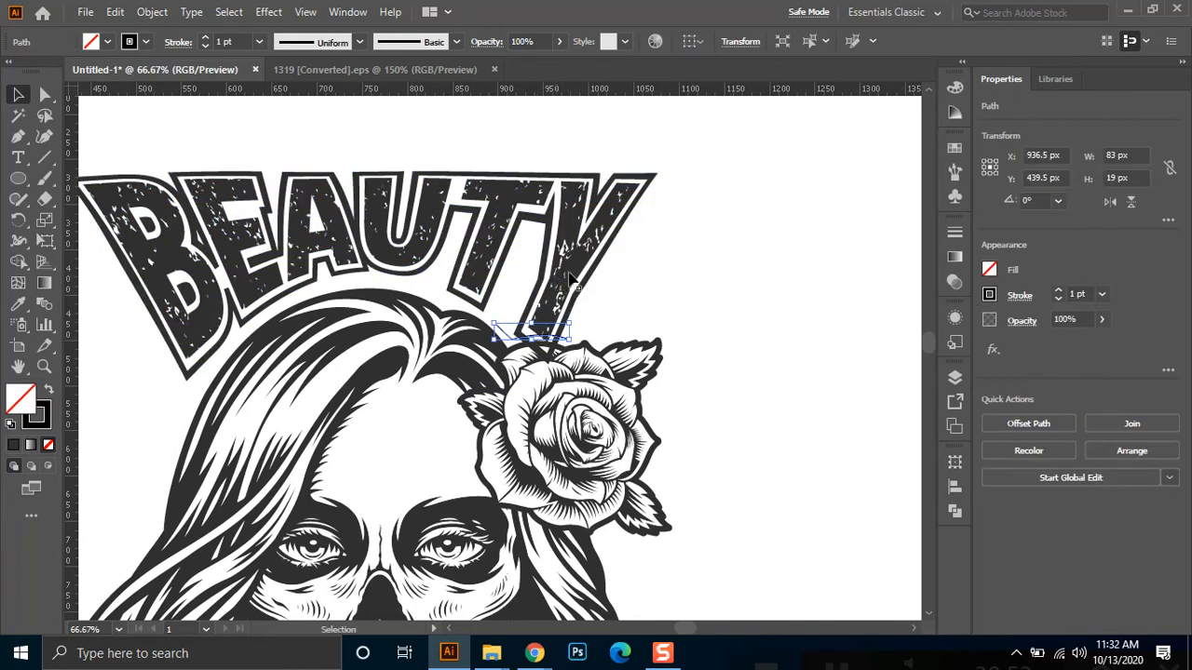
mouse_move(643, 263)
mouse_down()
mouse_move(540, 272)
mouse_move(522, 307)
mouse_move(534, 348)
mouse_up()
click(18, 261)
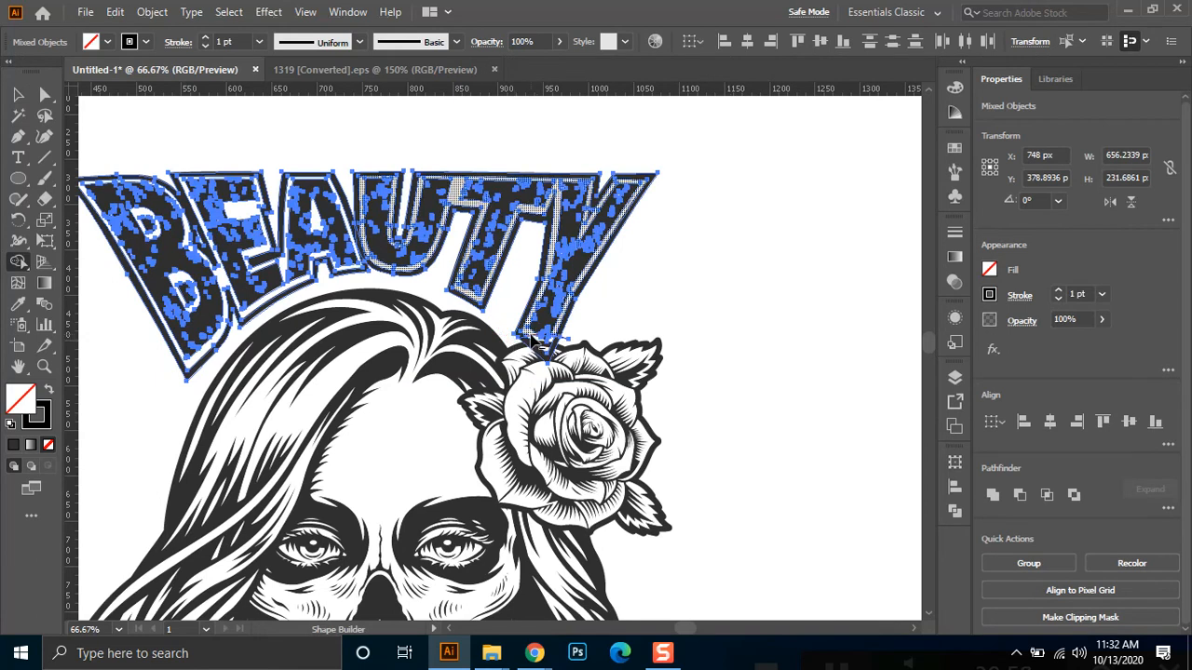
drag(537, 347, 578, 347)
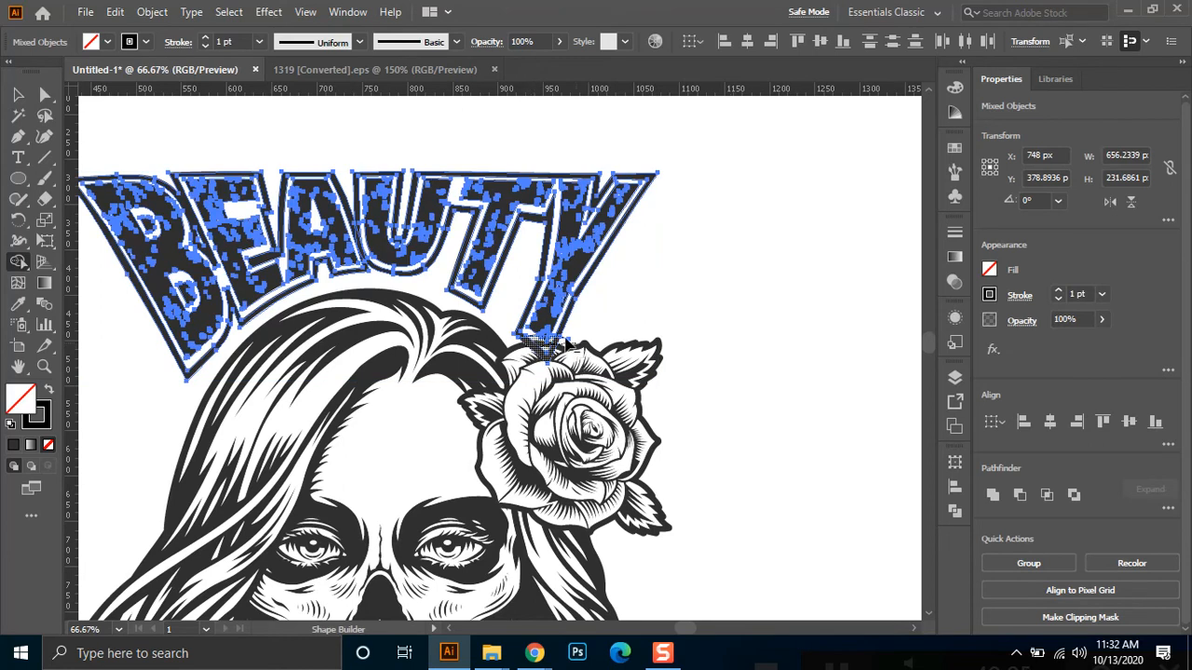
drag(568, 344, 571, 346)
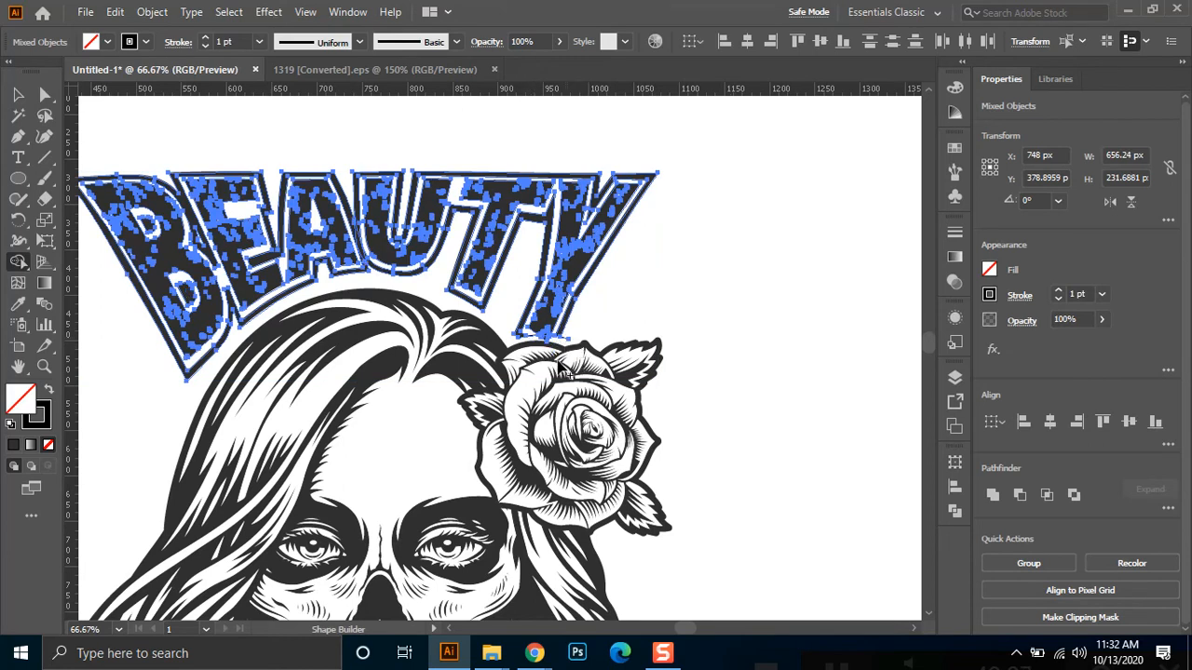
key(v)
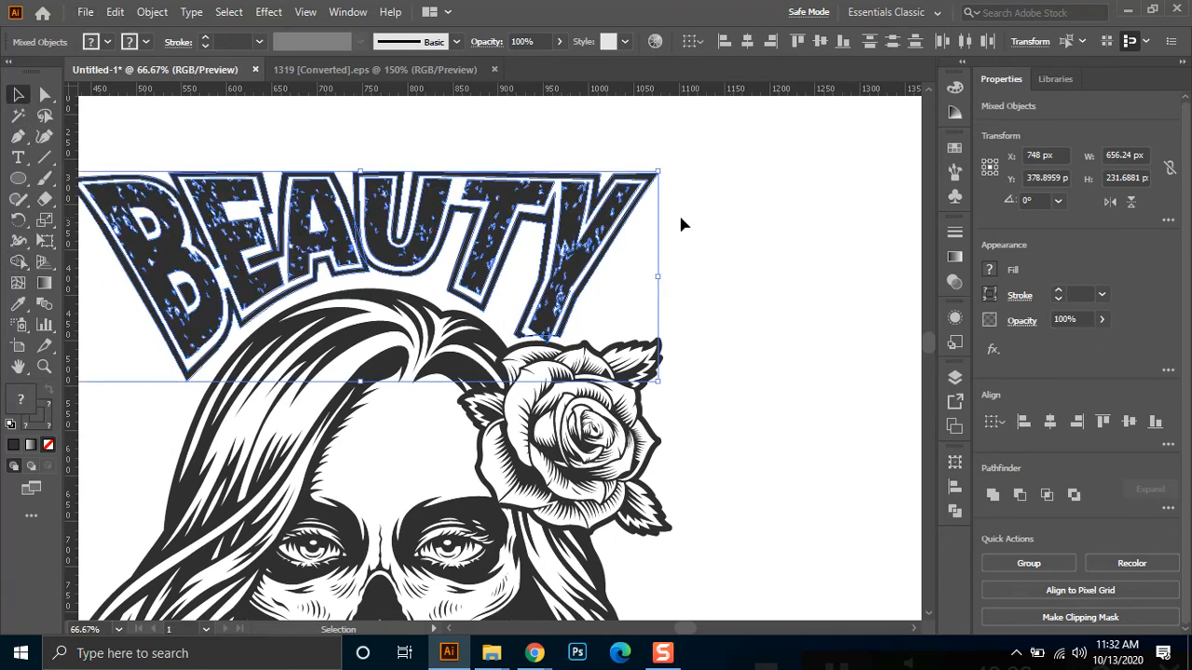
click(681, 224)
click(562, 352)
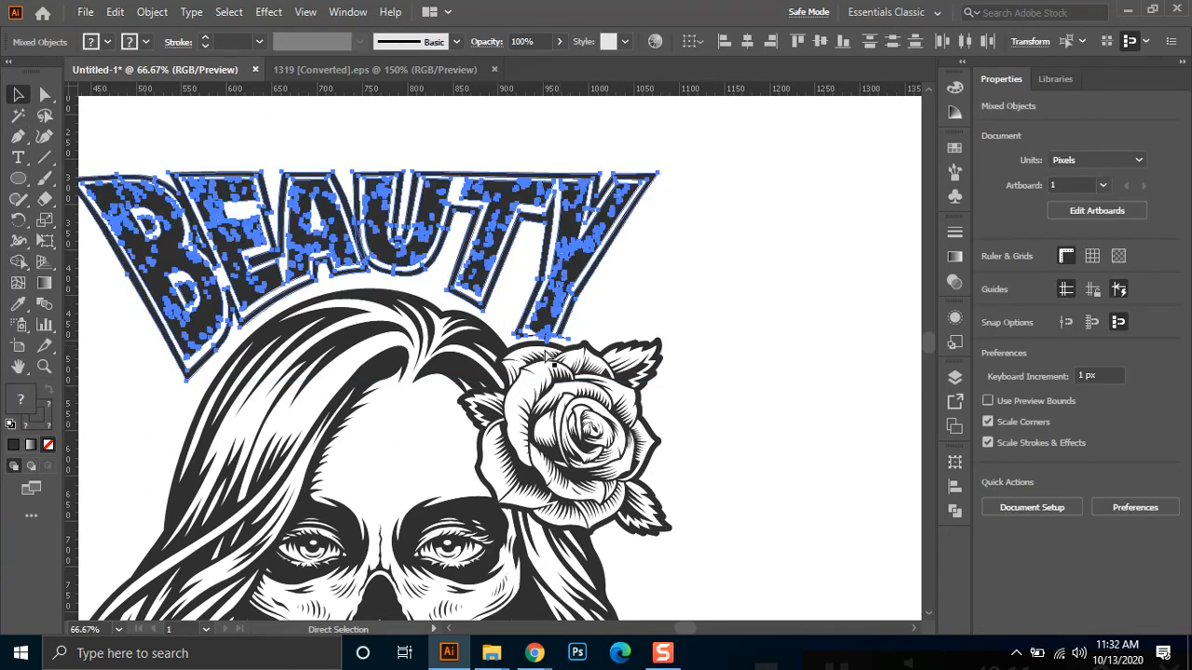
scroll(550, 349, up, 3)
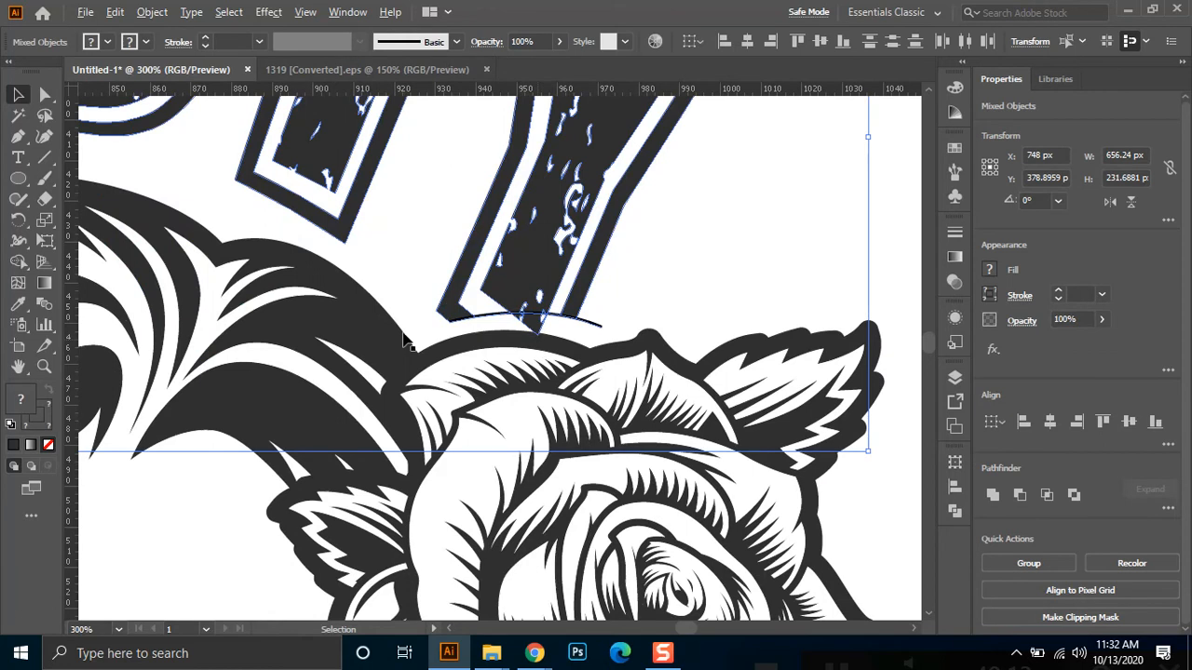
Remove the remaining tip of the Y below the curved path and the adjoining stray curve segments with Shape Builder
scroll(526, 317, up, 2)
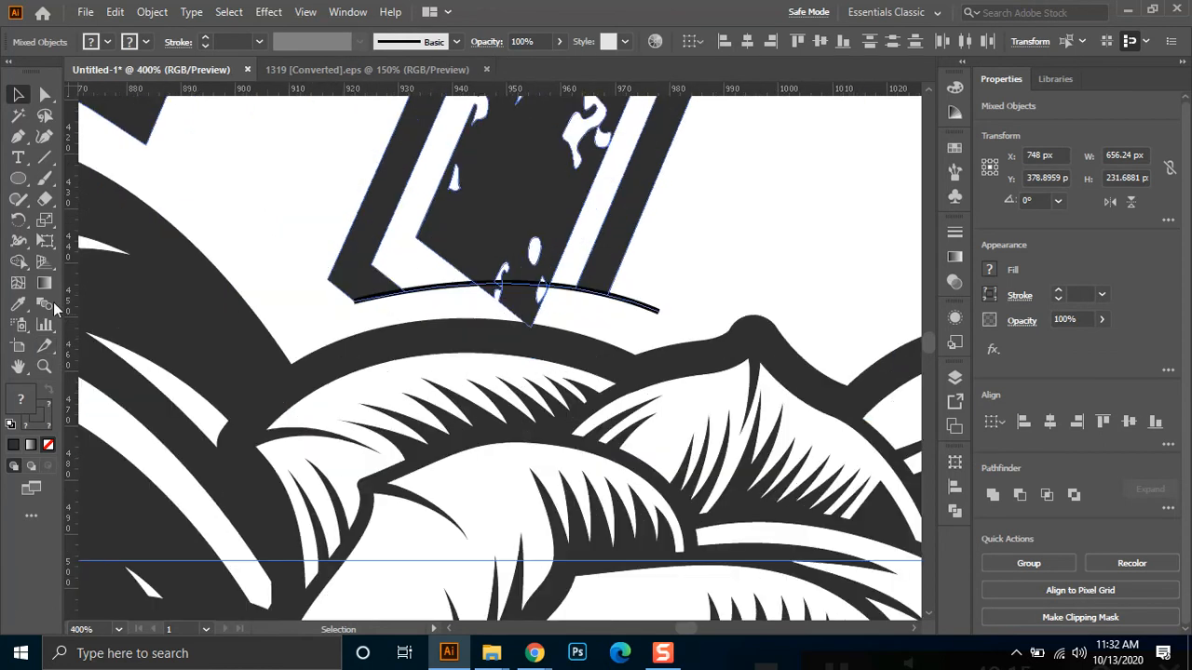
click(18, 262)
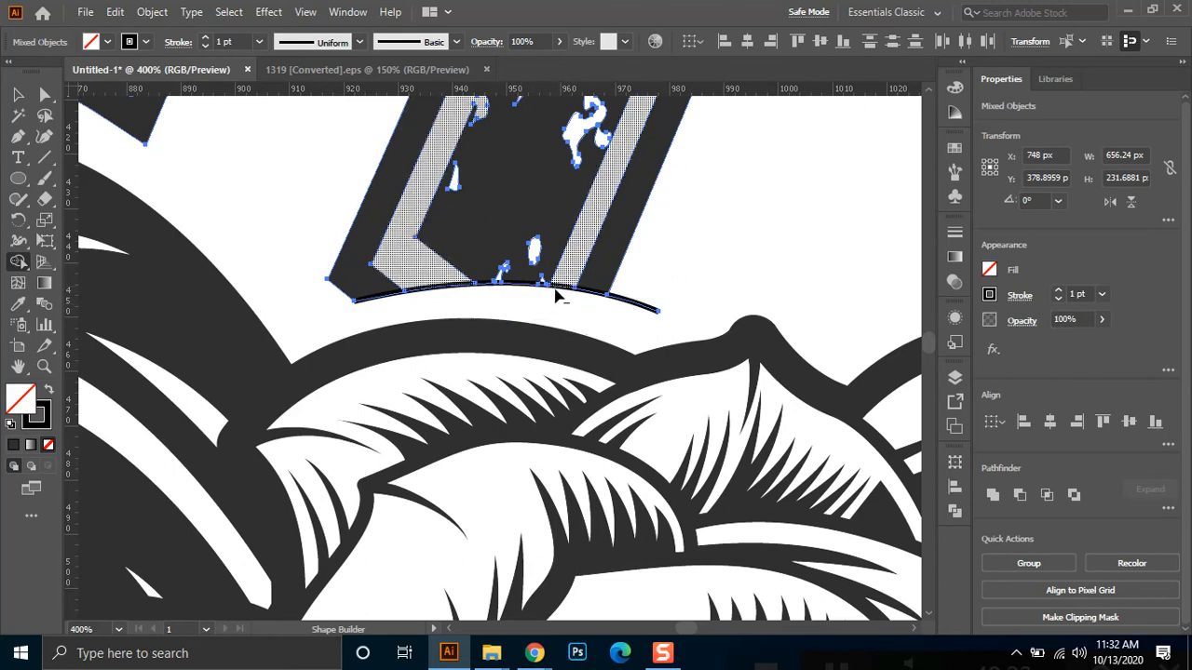
alt+click(562, 290)
alt+click(596, 297)
click(17, 96)
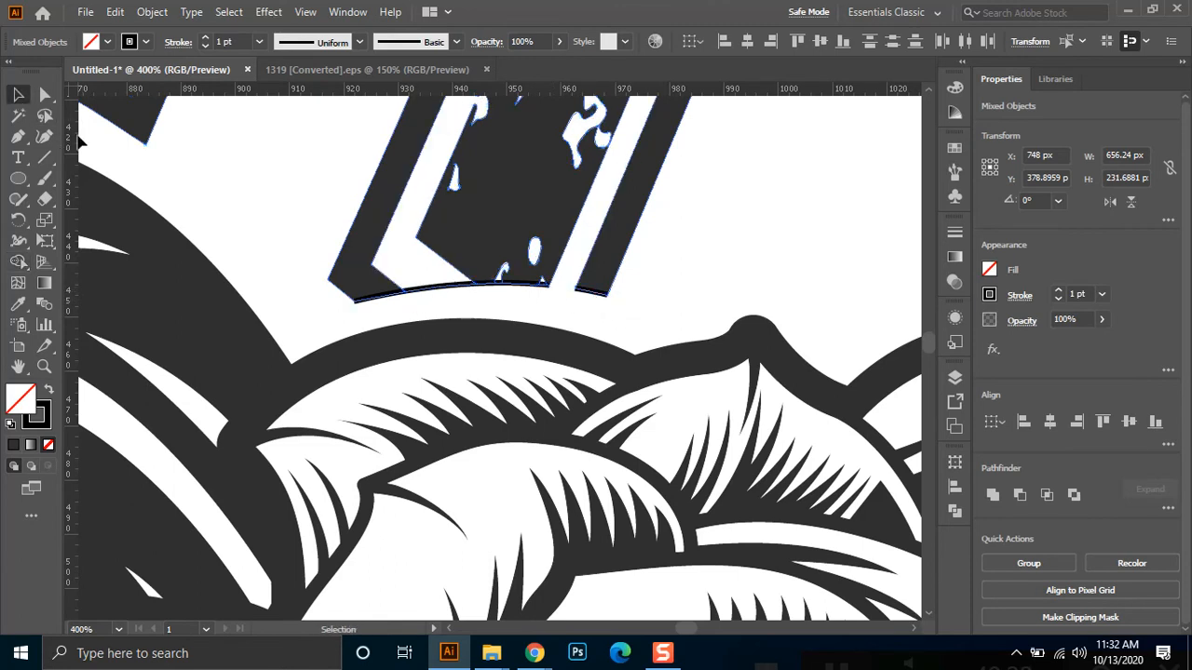
Delete the two leftover black curve segments along the trimmed bottom edge of the Y
click(453, 307)
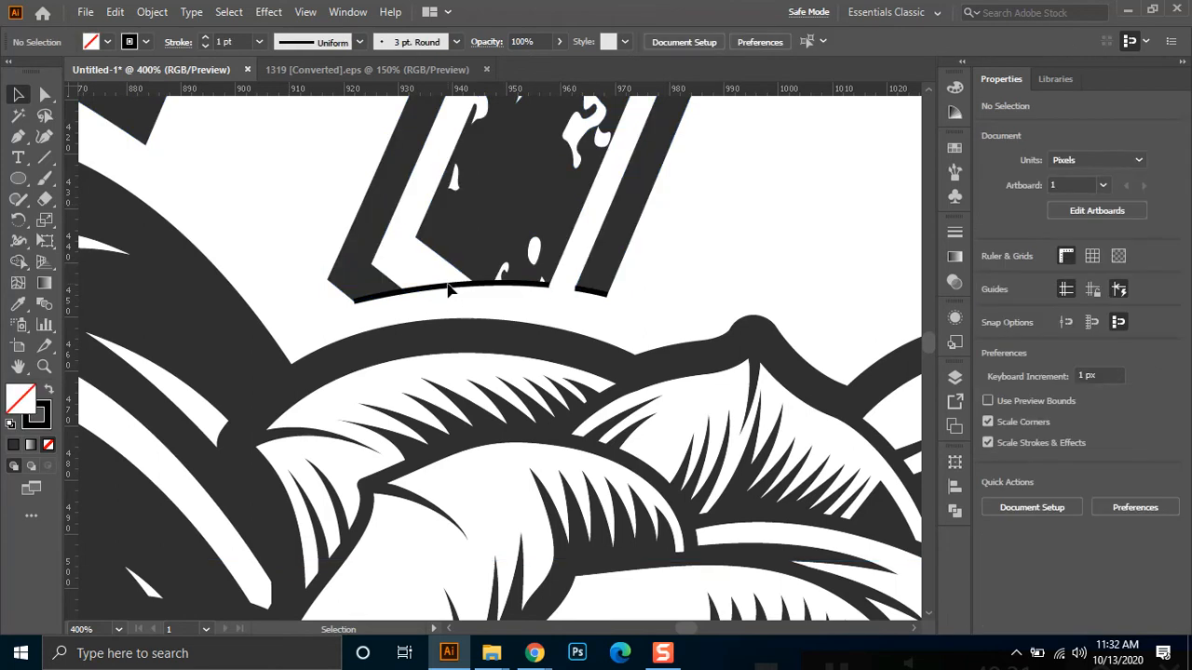
click(454, 295)
key(Delete)
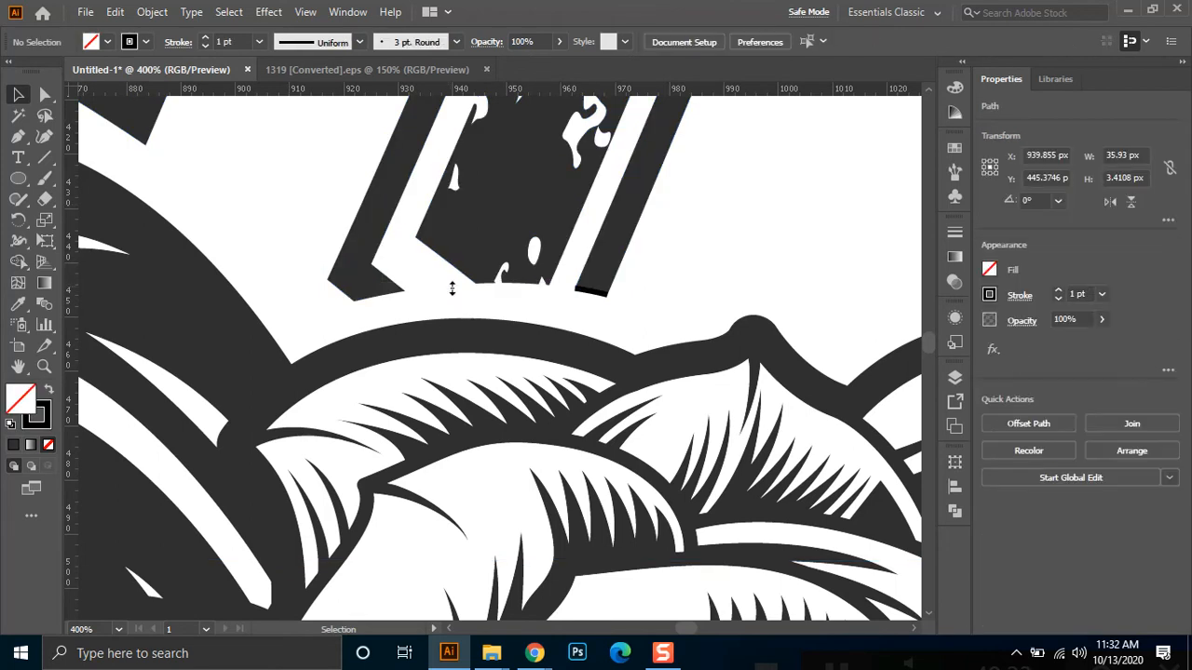
click(592, 291)
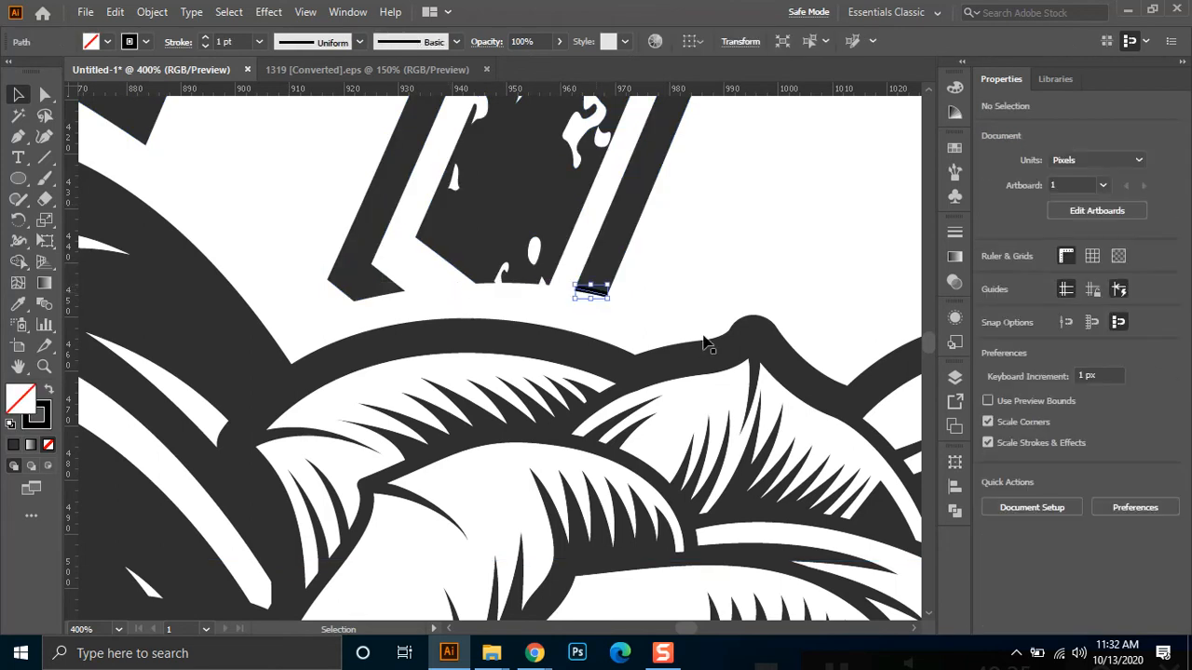
key(Delete)
scroll(739, 298, down, 5)
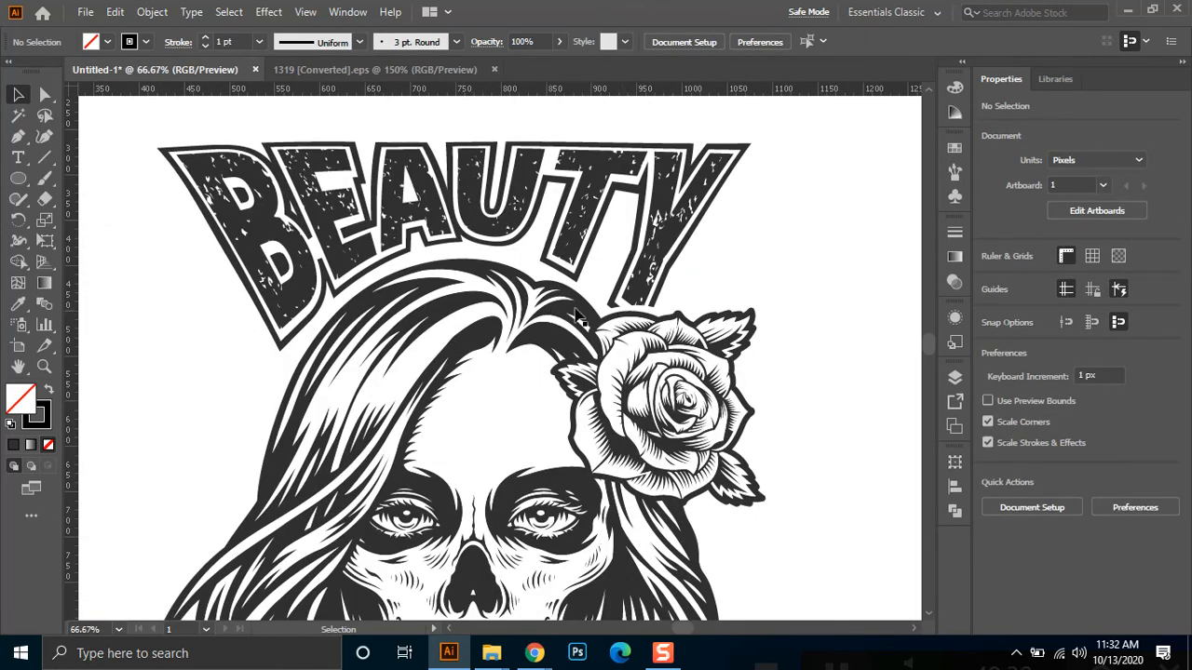
scroll(685, 251, down, 1)
drag(663, 409, 642, 423)
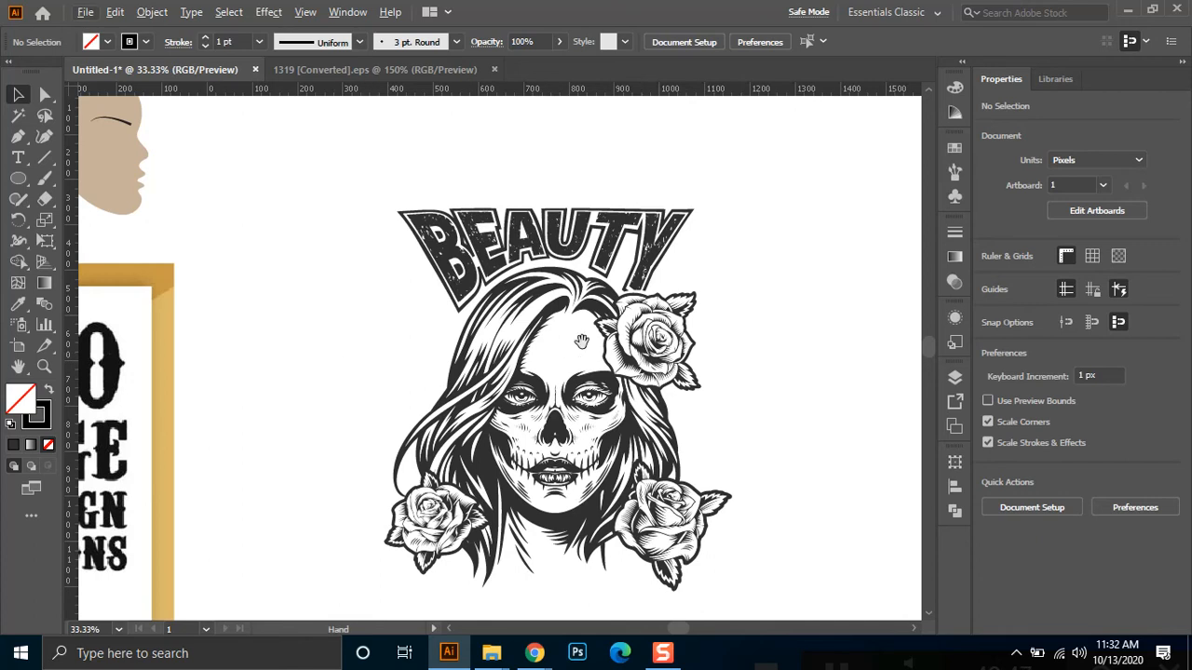
Draw a horizontal line about 295 px long in the empty space above the first letters of BEAUTY
scroll(582, 342, up, 3)
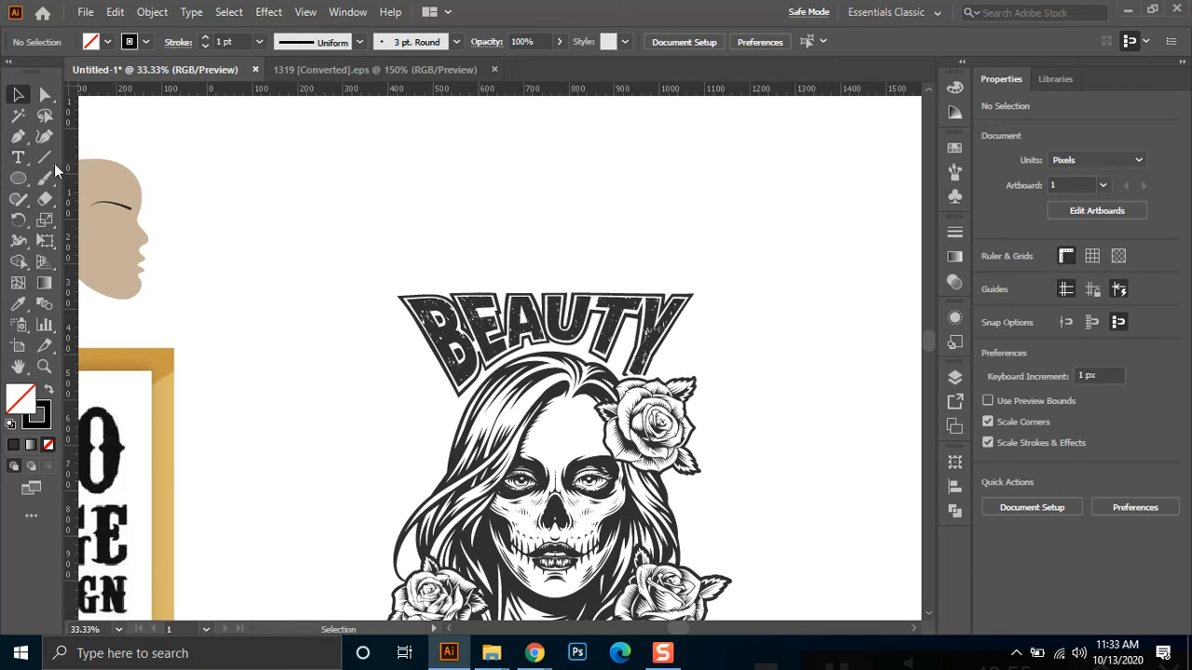
click(44, 157)
drag(396, 266, 530, 266)
click(18, 95)
drag(380, 225, 458, 294)
Give the line a 30 pt stroke and the straight-sided variable width profile with pointed ends
click(240, 40)
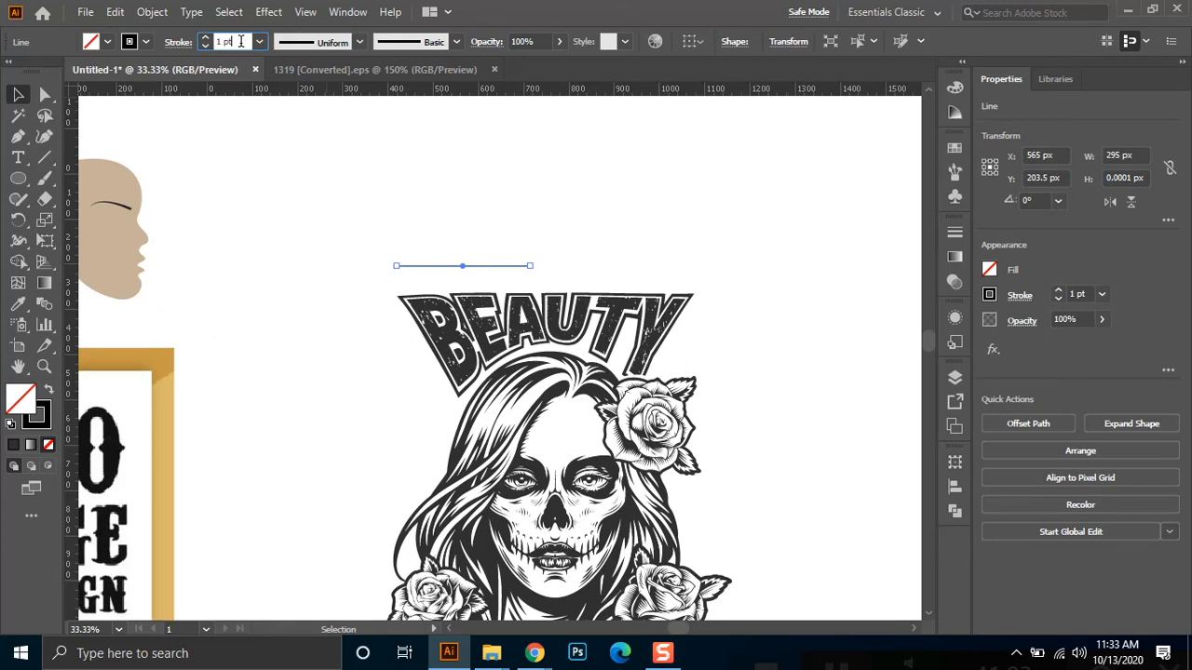
text(20)
key(Return)
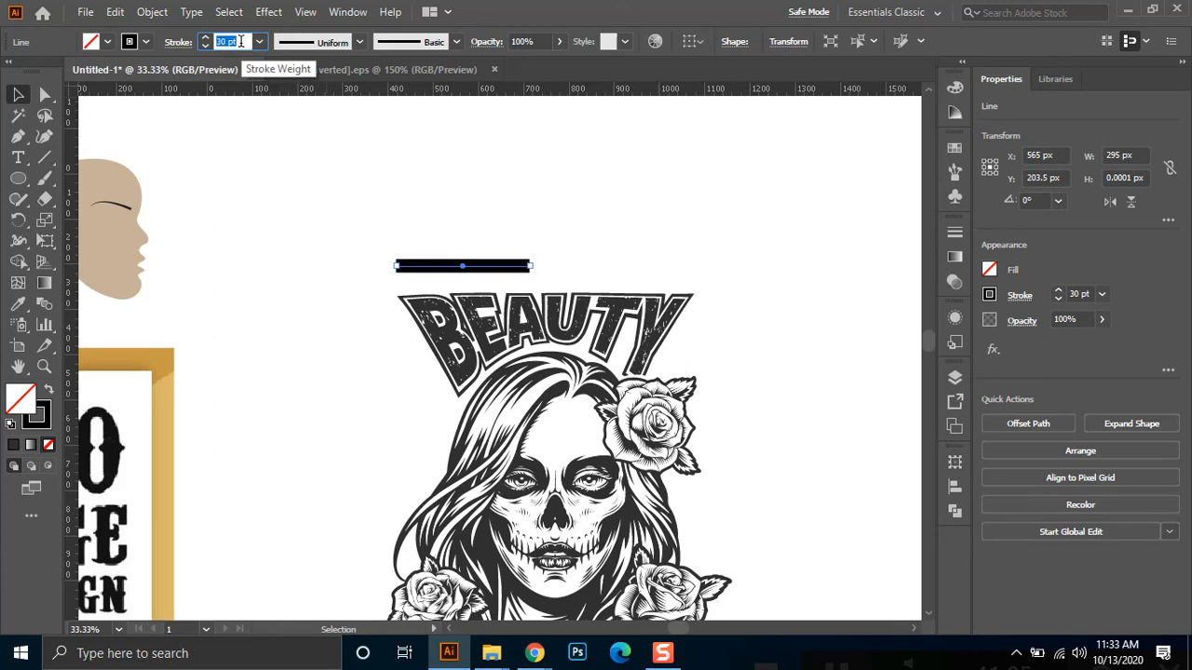
click(360, 43)
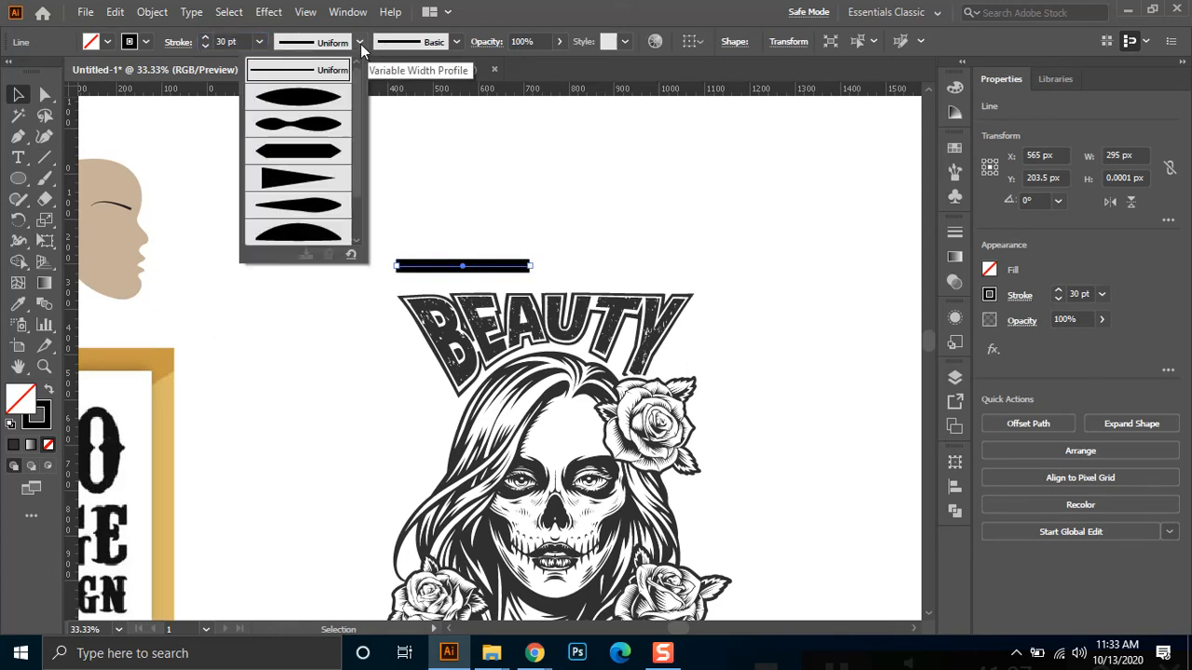
click(317, 154)
click(398, 191)
Recolour the tapered line's stroke to the dark grey used in the lettering
scroll(499, 253, up, 1)
click(472, 280)
click(108, 41)
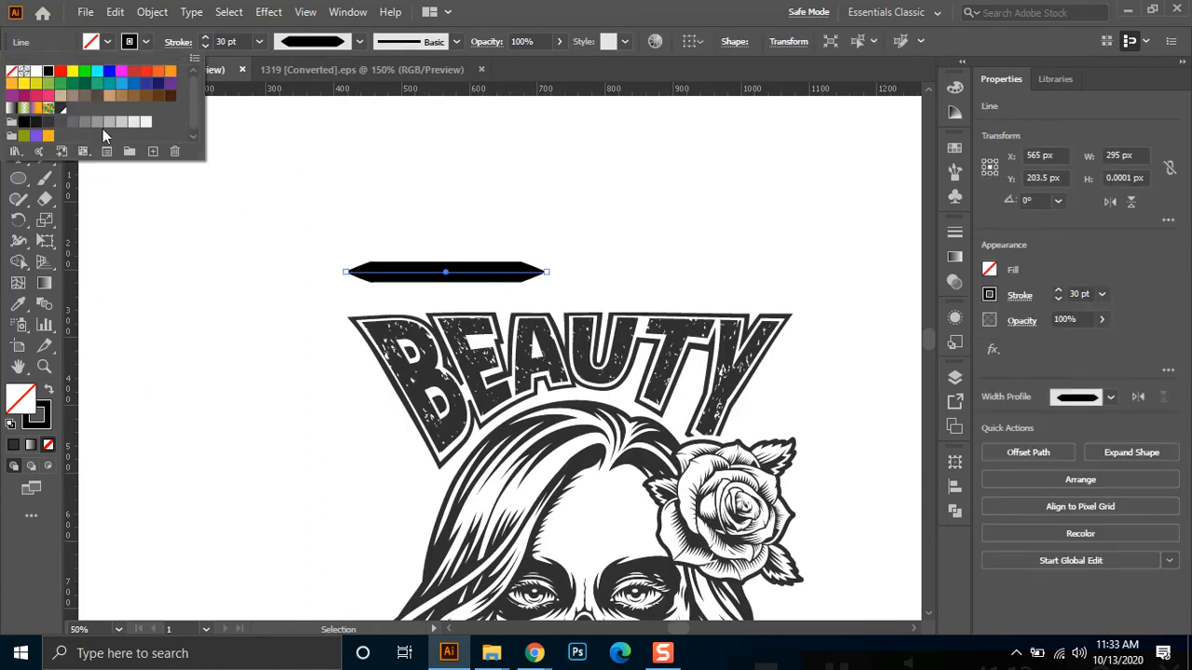
click(61, 109)
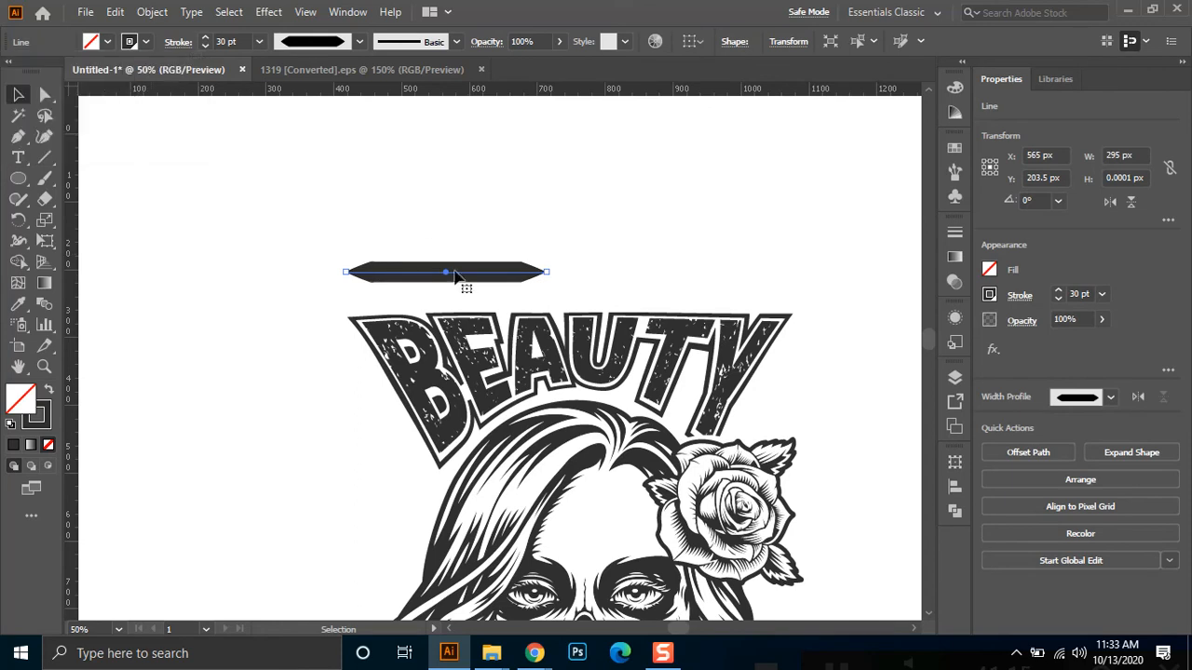
Reduce the tapered line's stroke weight to 15 pt
click(239, 41)
text(10)
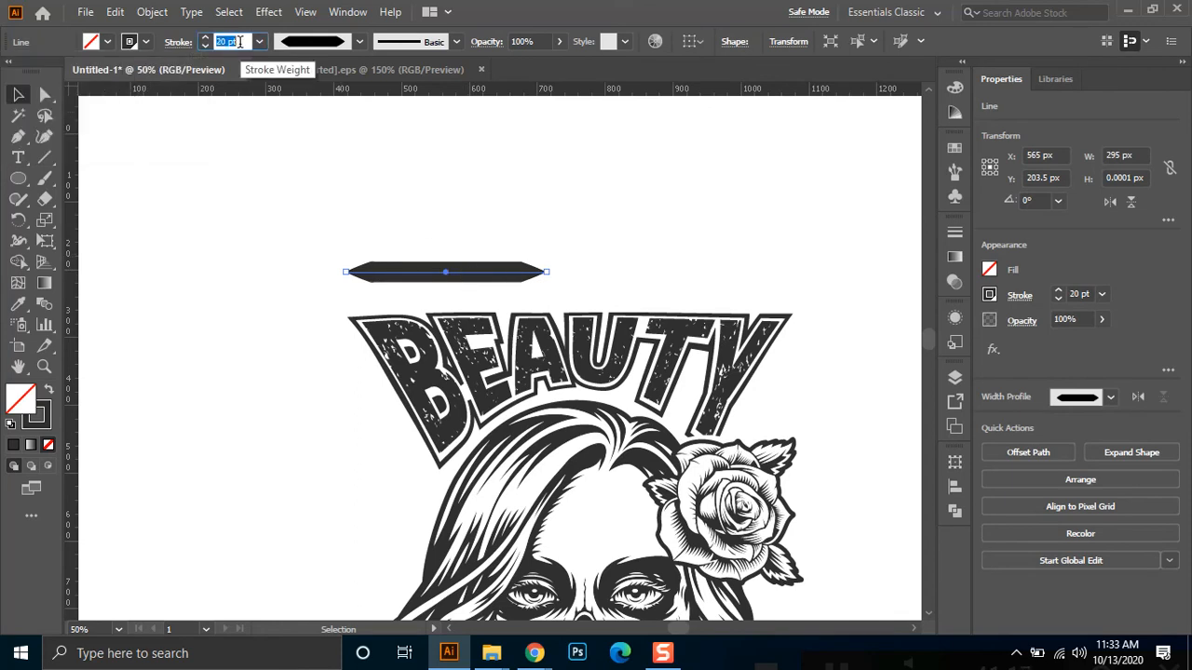
key(Return)
key(Up)
key(Up)
key(Up)
key(Up)
key(Up)
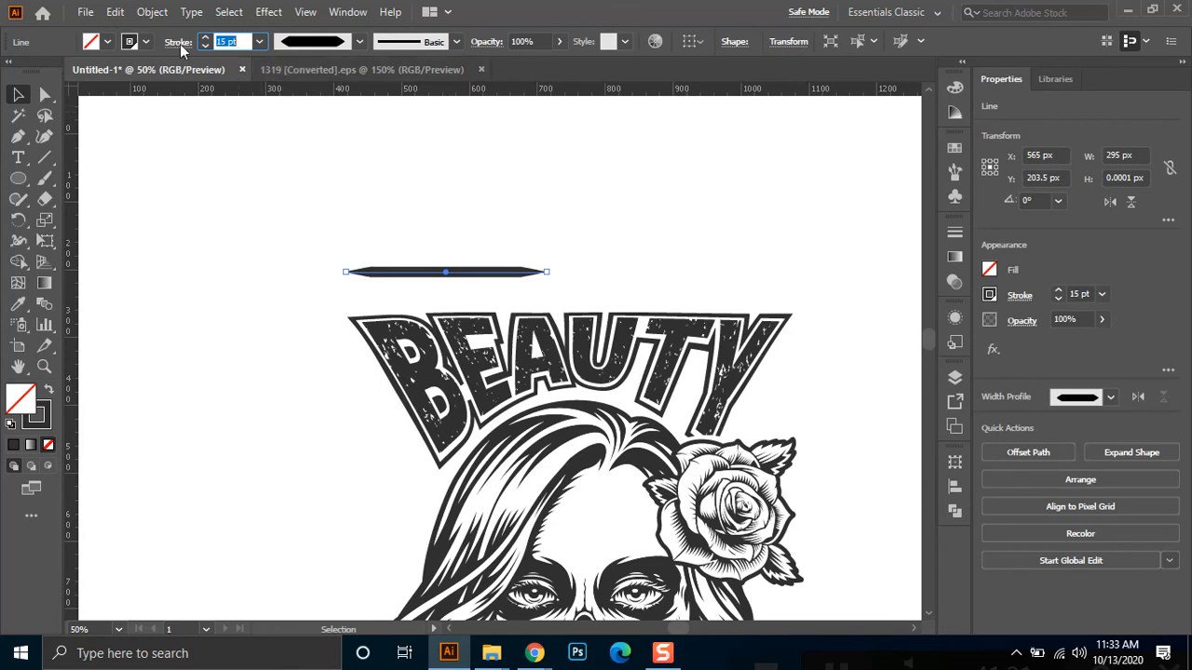
Expand the appearance of the tapered line so it becomes a filled shape
click(152, 11)
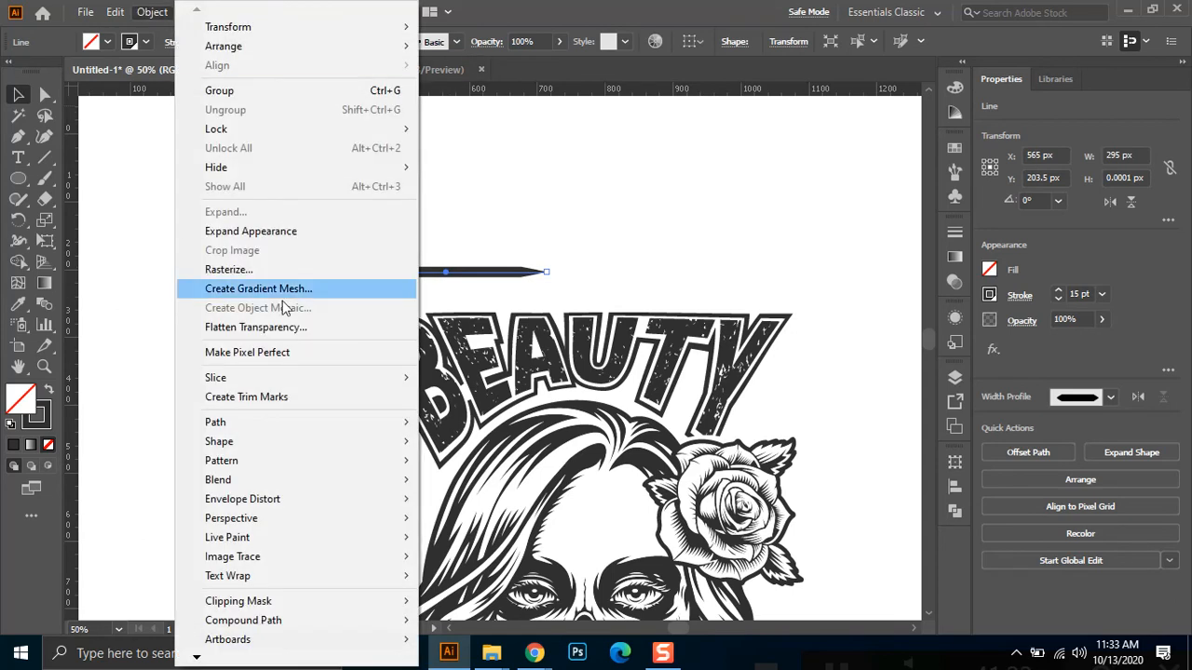
click(279, 232)
click(508, 201)
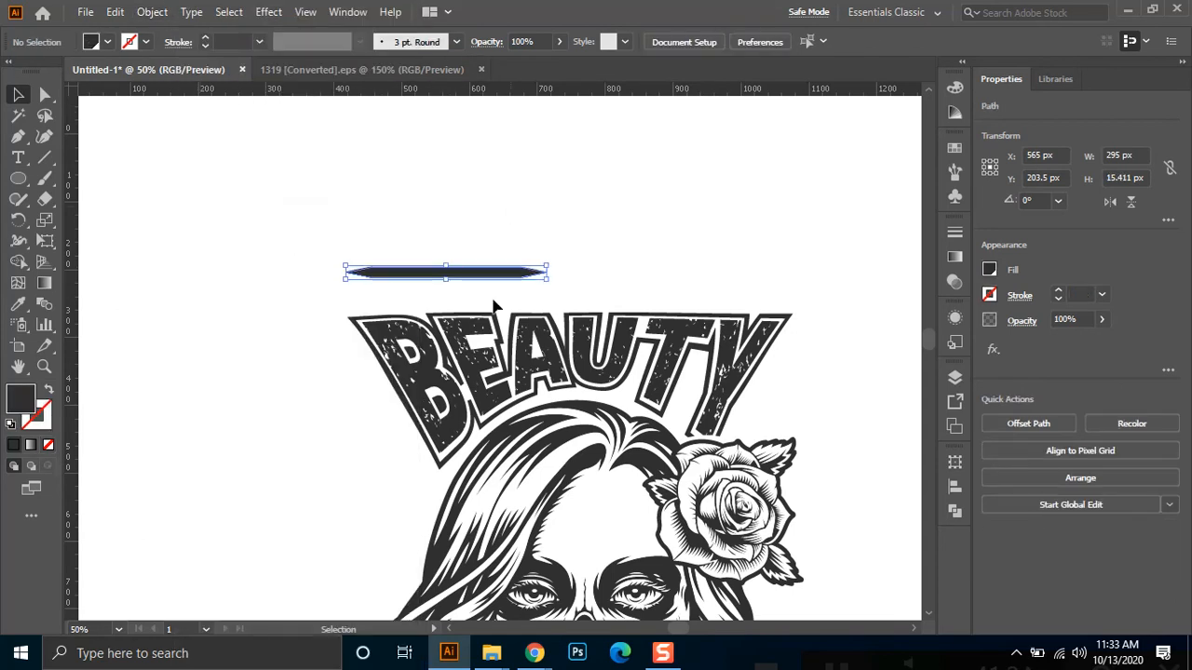
click(19, 180)
click(11, 186)
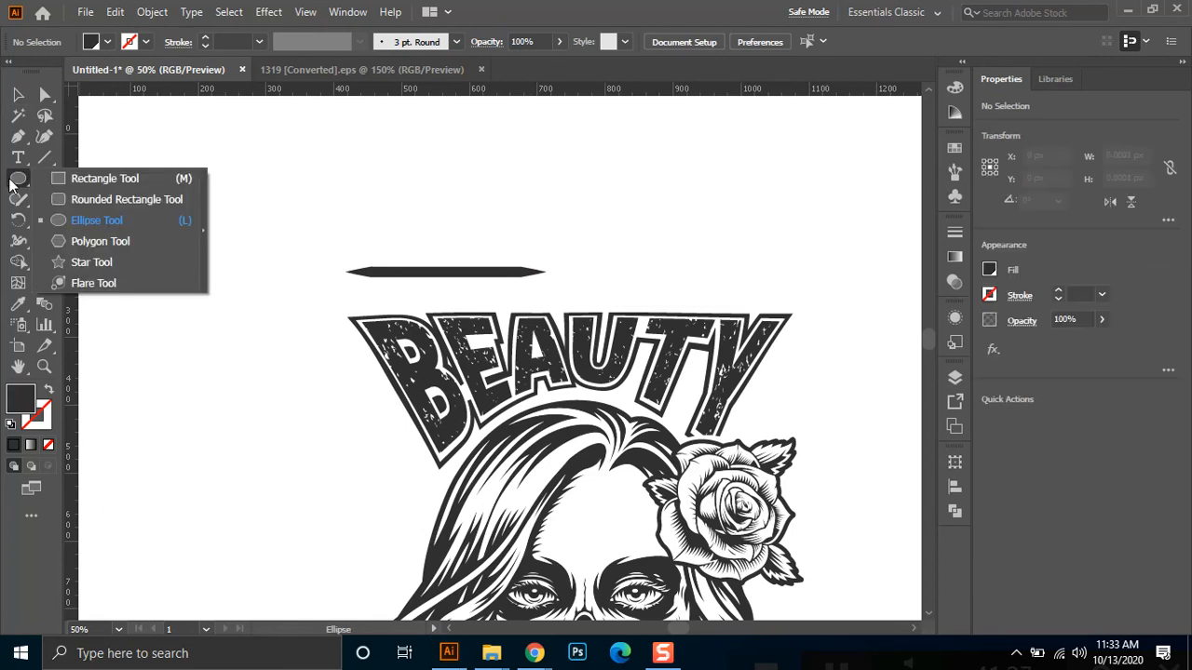
click(119, 183)
drag(237, 156, 294, 233)
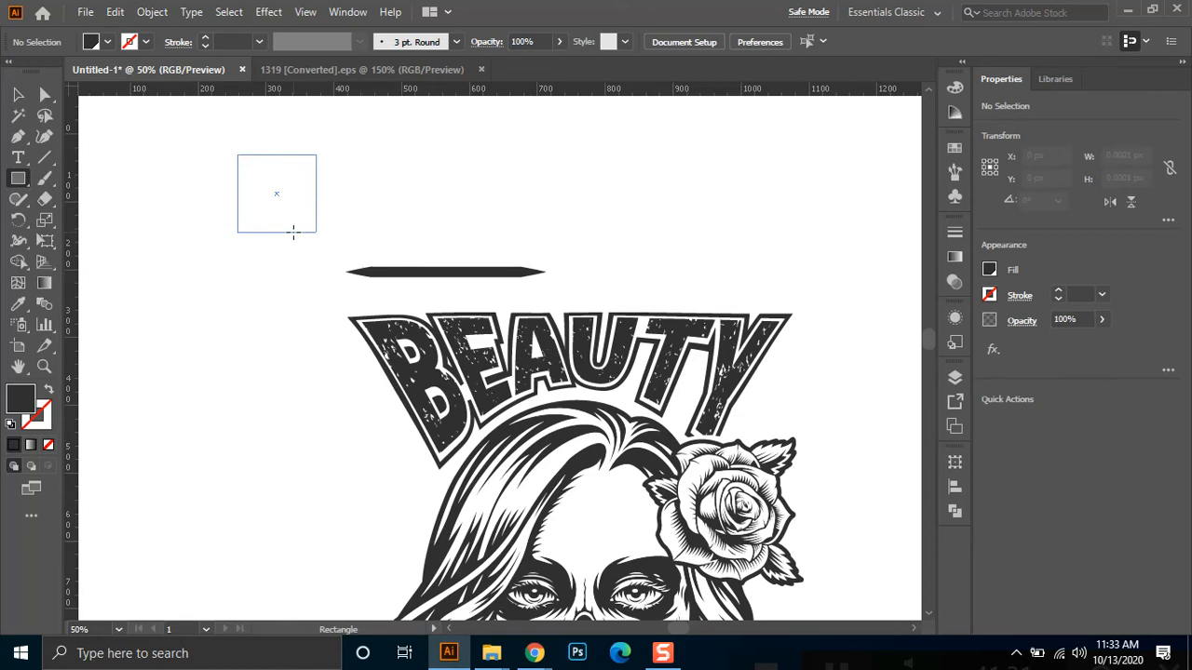
drag(289, 218, 316, 233)
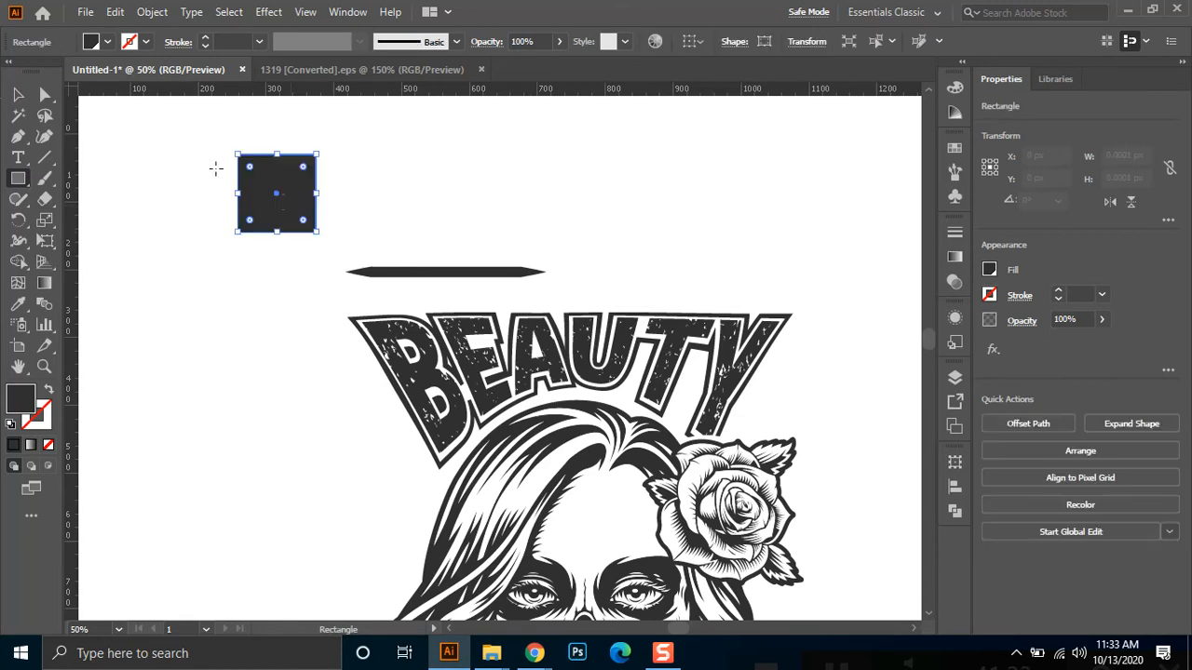
key(v)
drag(338, 168, 341, 213)
mouse_move(226, 193)
mouse_down()
mouse_move(325, 203)
mouse_move(223, 193)
mouse_up()
mouse_move(276, 137)
mouse_down()
mouse_move(271, 205)
mouse_move(272, 130)
mouse_move(275, 155)
mouse_move(275, 136)
mouse_move(270, 146)
mouse_up()
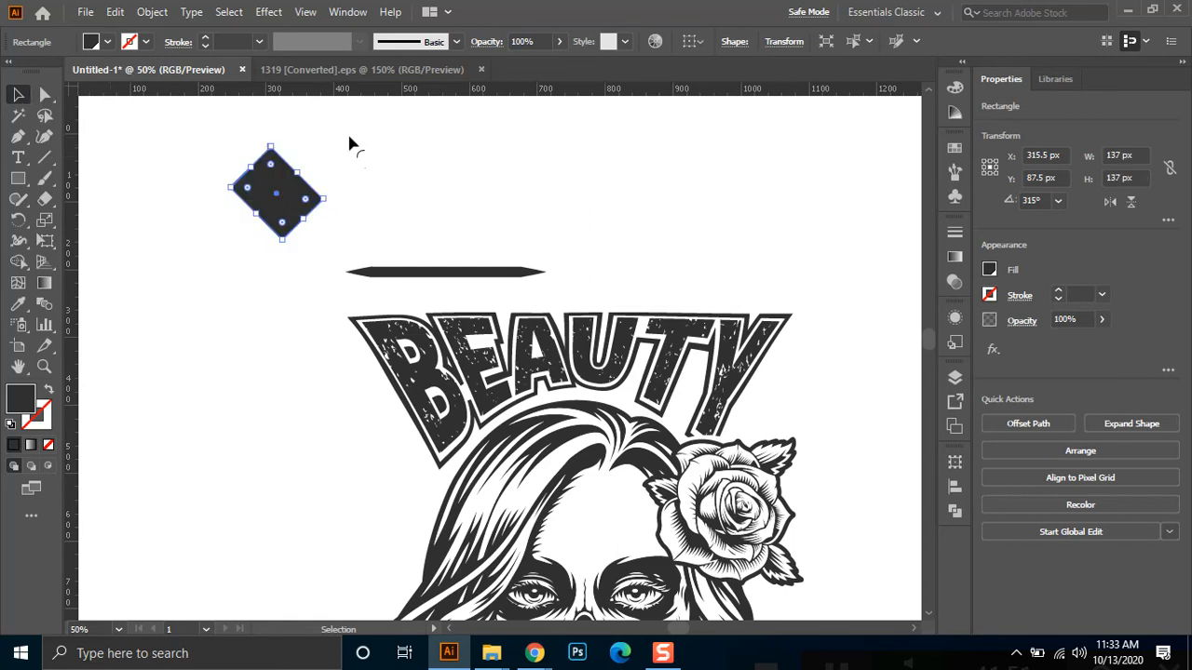
click(235, 224)
key(Delete)
Duplicate the tapered bar beside the original, level with it above the end of the lettering
mouse_move(469, 275)
mouse_down()
mouse_move(471, 298)
mouse_move(807, 322)
mouse_move(787, 315)
mouse_up()
drag(690, 296, 581, 298)
key(ctrl+z)
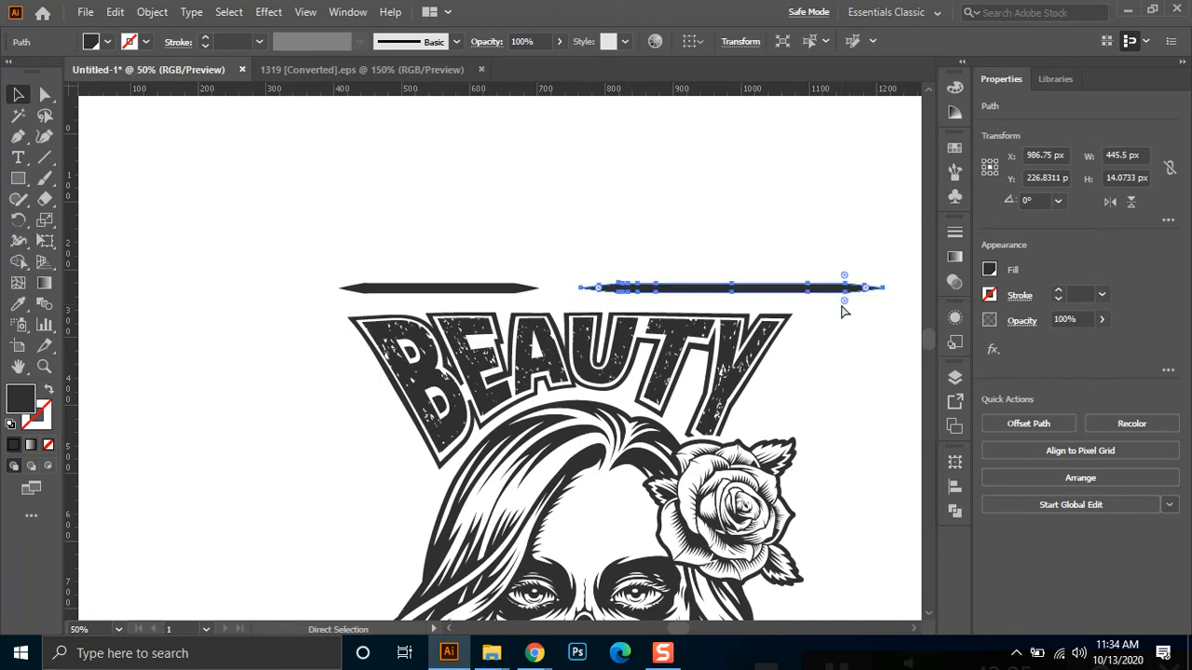
key(ctrl+z)
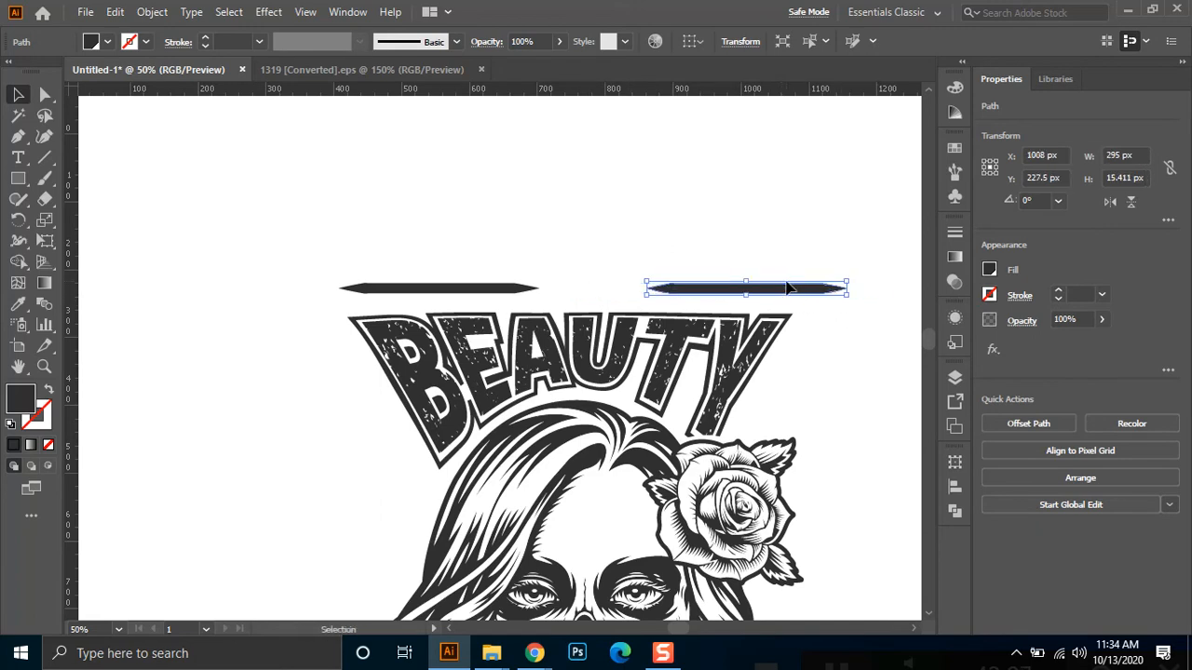
Move the copied bar closer to the first so its outer end lines up with the top of the Y
shift+click(499, 291)
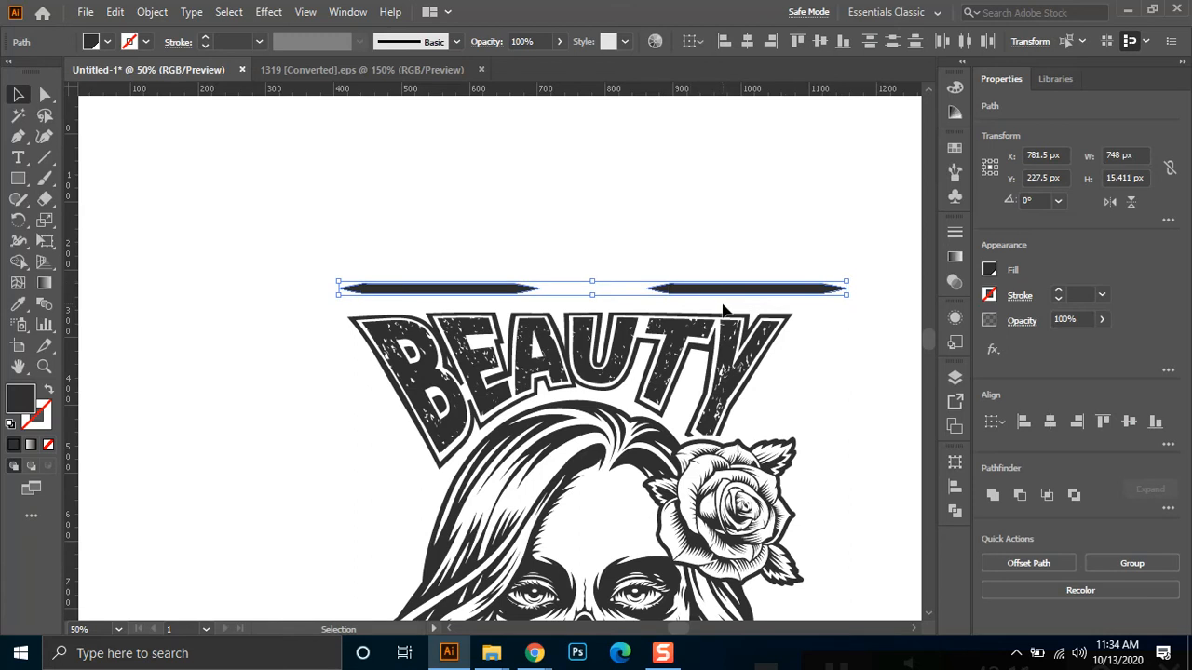
click(542, 288)
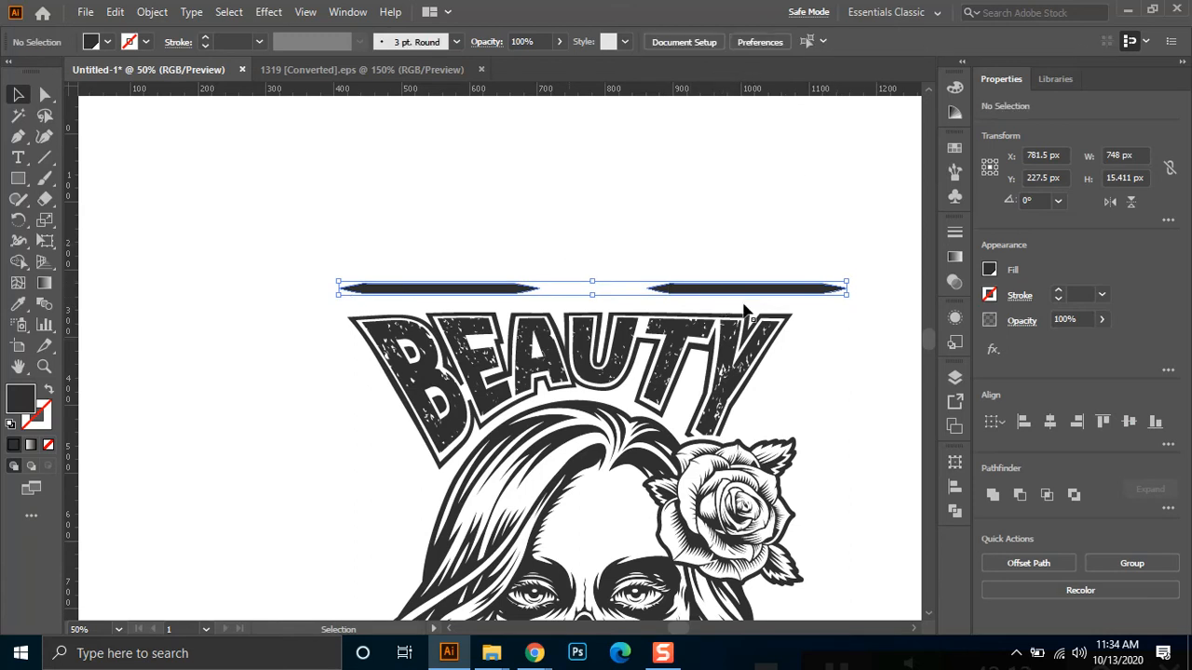
mouse_move(701, 292)
mouse_down()
mouse_move(673, 290)
mouse_move(677, 248)
mouse_move(661, 239)
mouse_up()
Create a six-sided polygon with a 50 px radius in the empty area beside the design
click(81, 191)
click(21, 182)
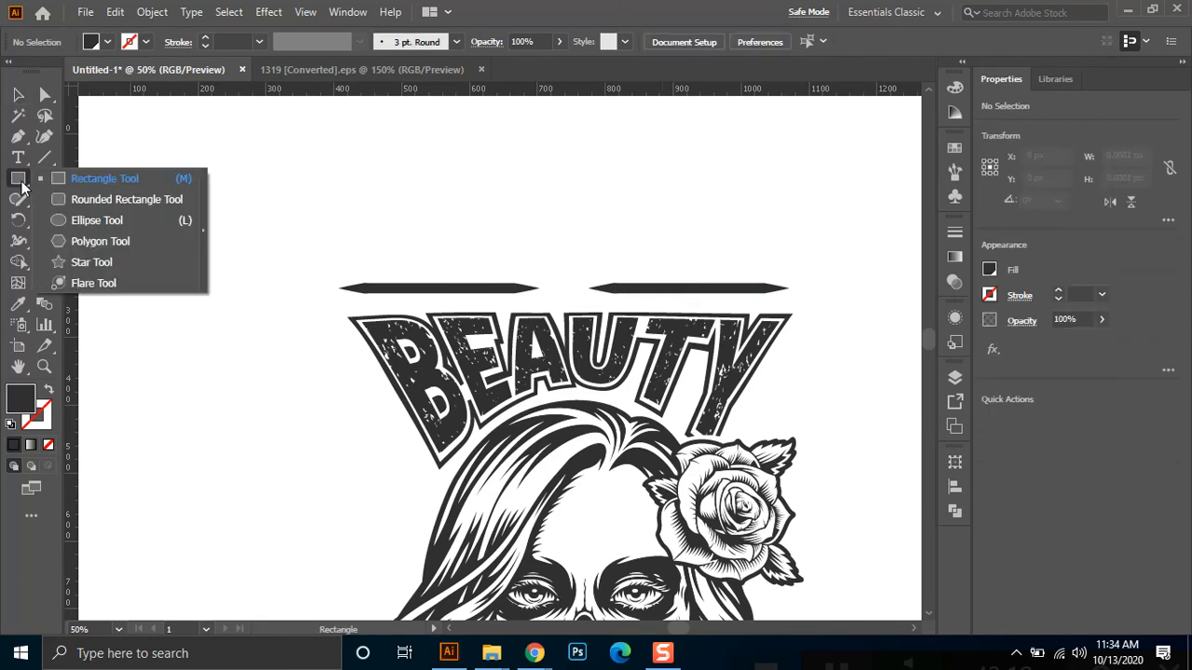
click(93, 241)
click(221, 269)
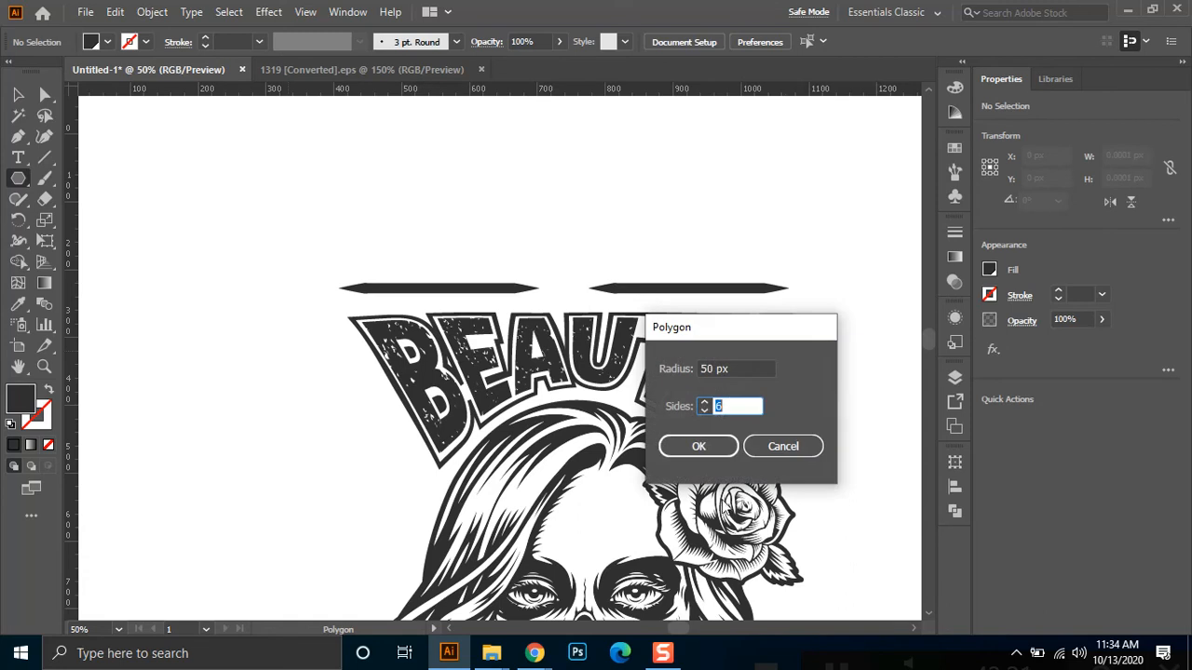
click(698, 446)
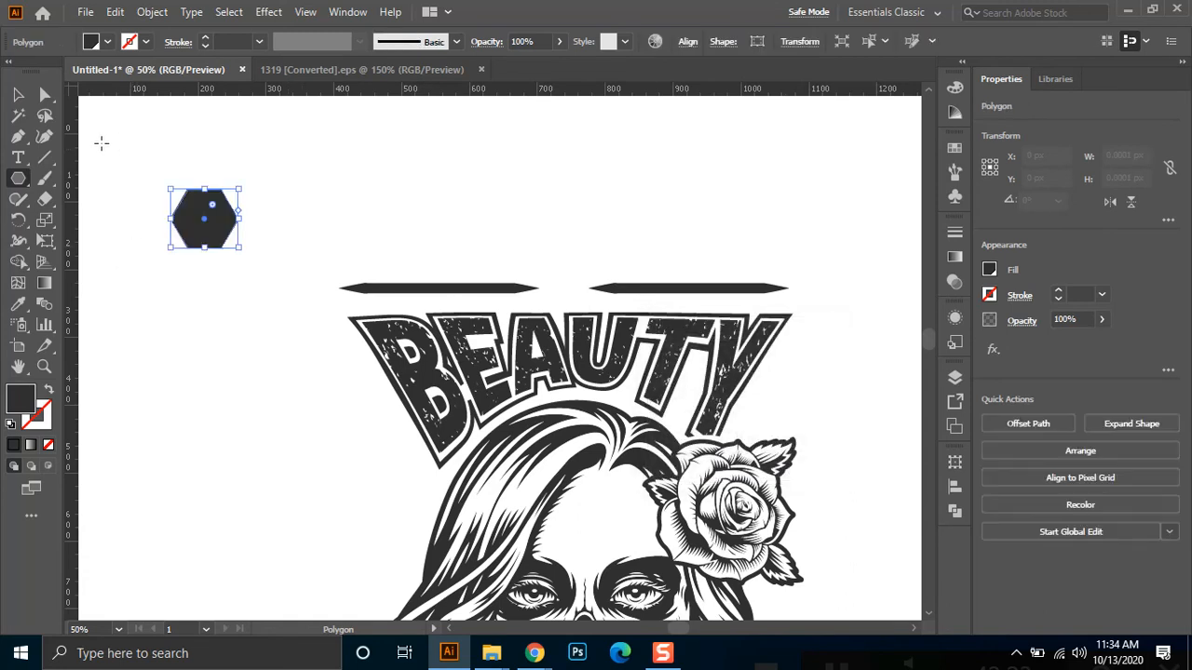
key(v)
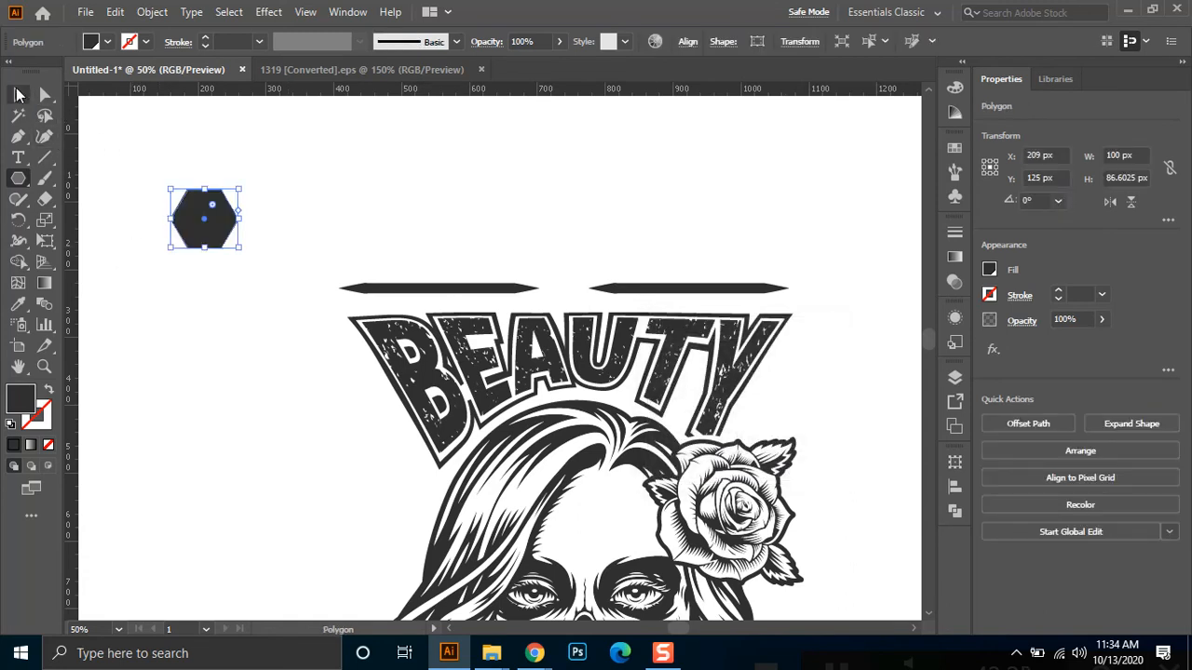
Rotate the hexagon a quarter turn, squeeze it into a narrow vertical gem about 58 px tall, and centre it between the two bars
drag(244, 186, 237, 247)
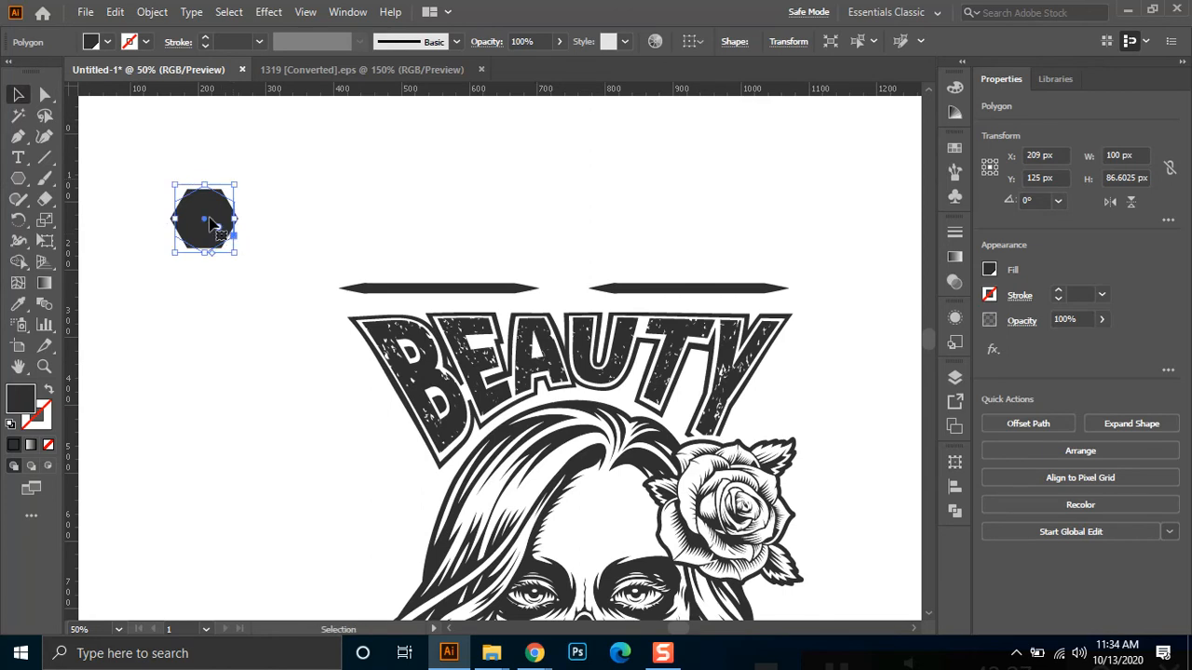
drag(174, 220, 206, 174)
drag(208, 232, 567, 273)
drag(566, 217, 566, 270)
click(624, 250)
Group the two tapered bars and the narrow hexagon above BEAUTY into one divider
scroll(583, 307, down, 1)
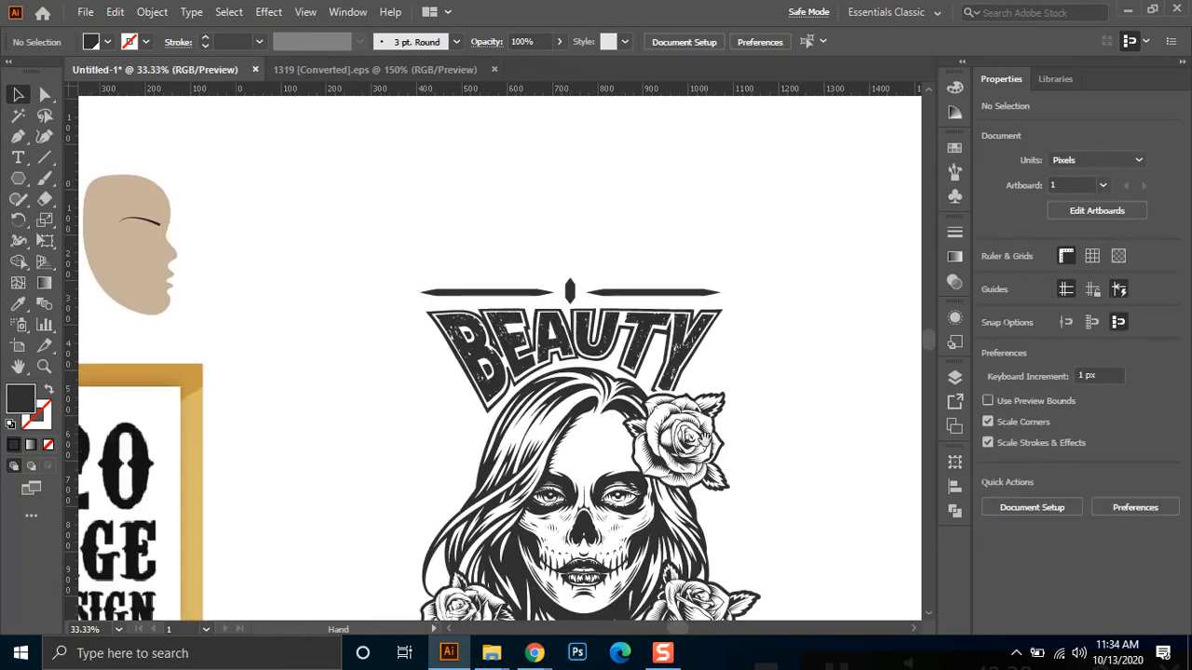
scroll(641, 374, right, 2)
drag(669, 228, 424, 270)
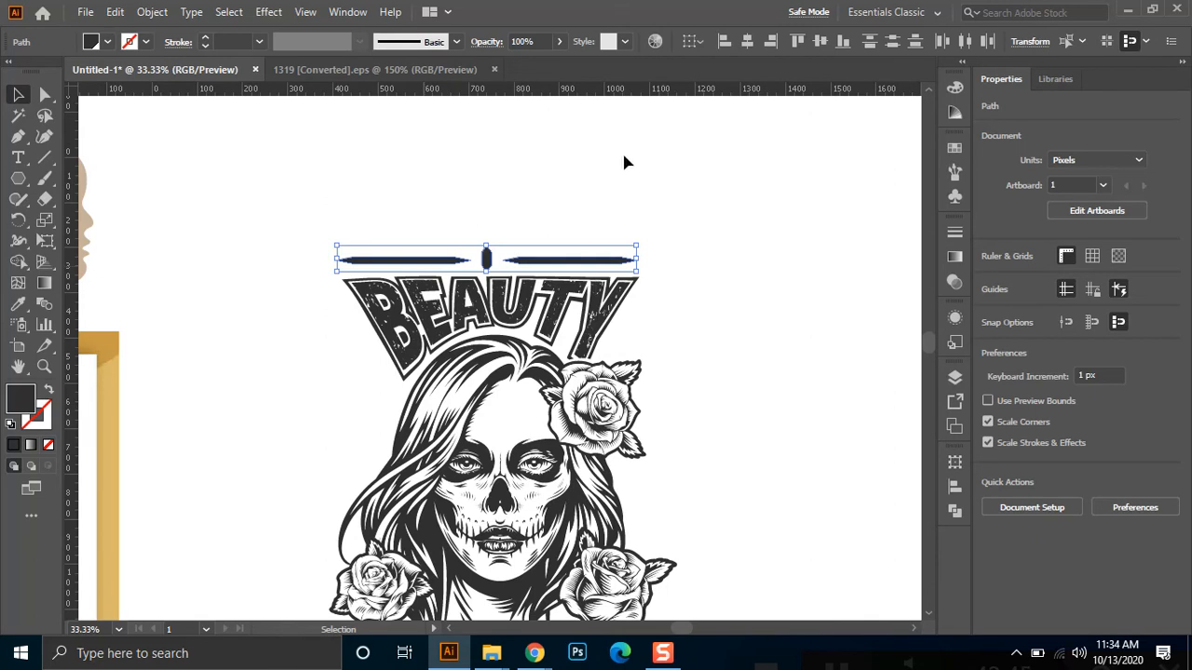
key(ctrl+g)
Centre the divider and the BEAUTY lettering horizontally on each other
shift+click(563, 296)
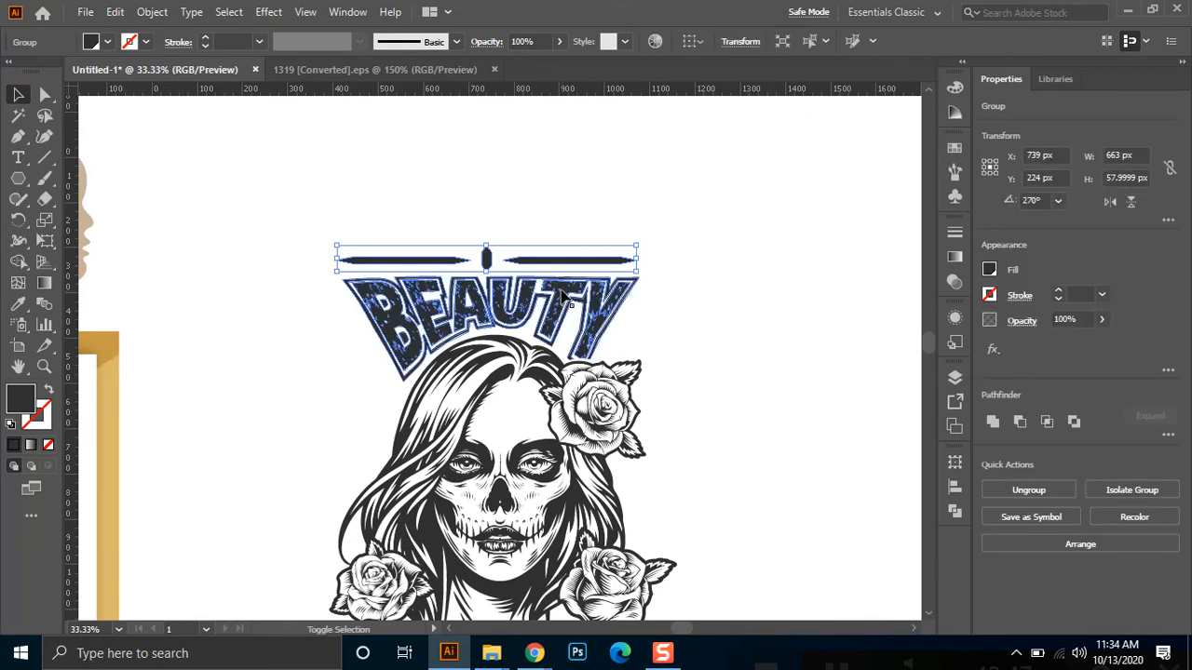
click(562, 294)
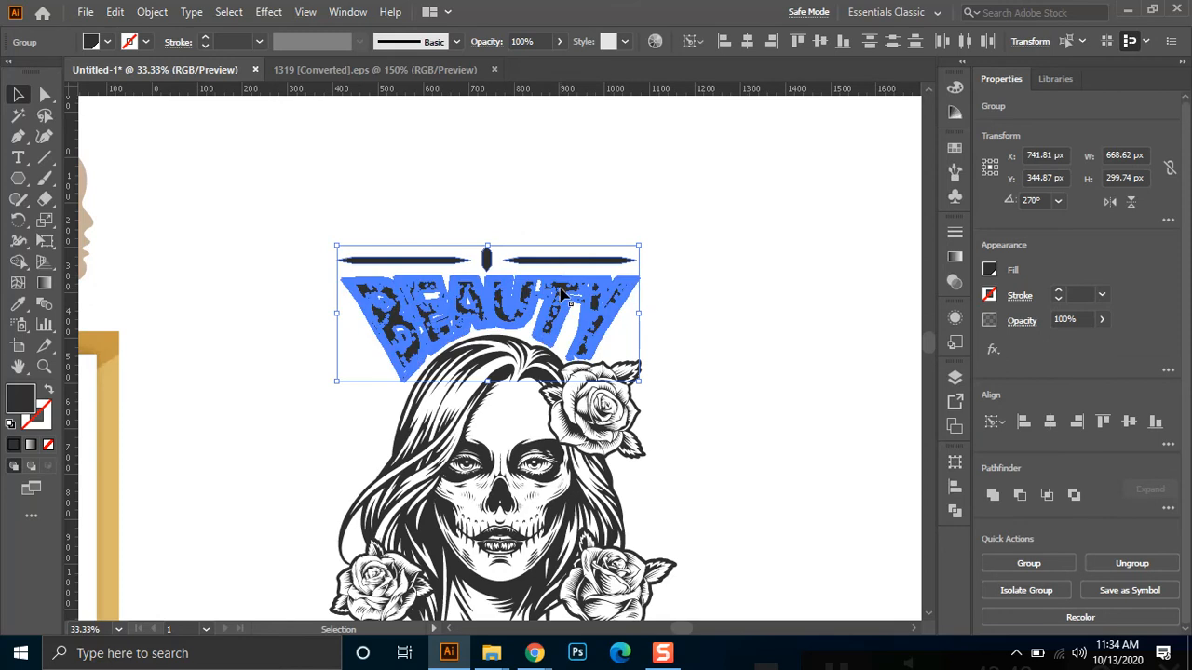
click(748, 44)
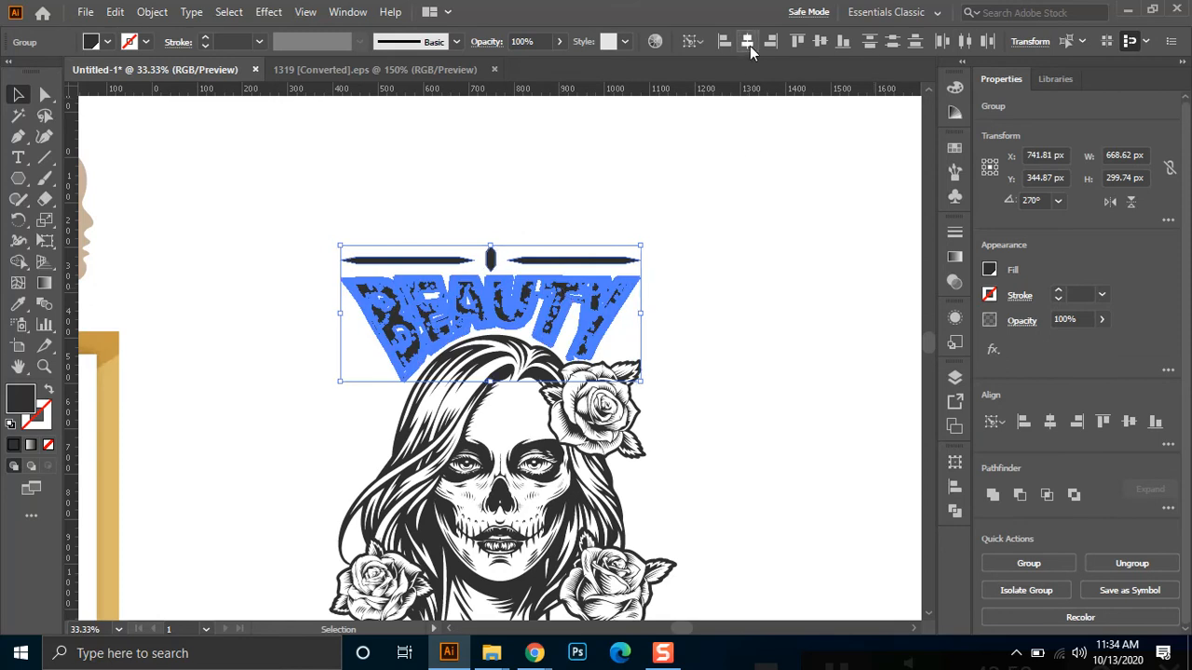
click(742, 186)
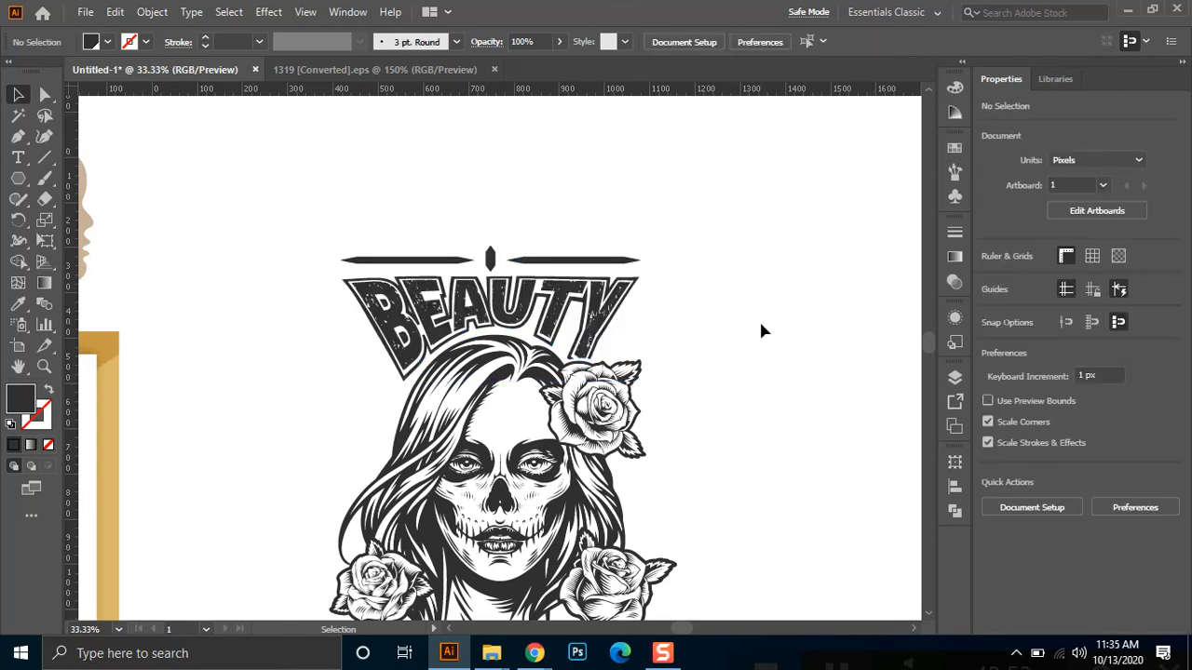
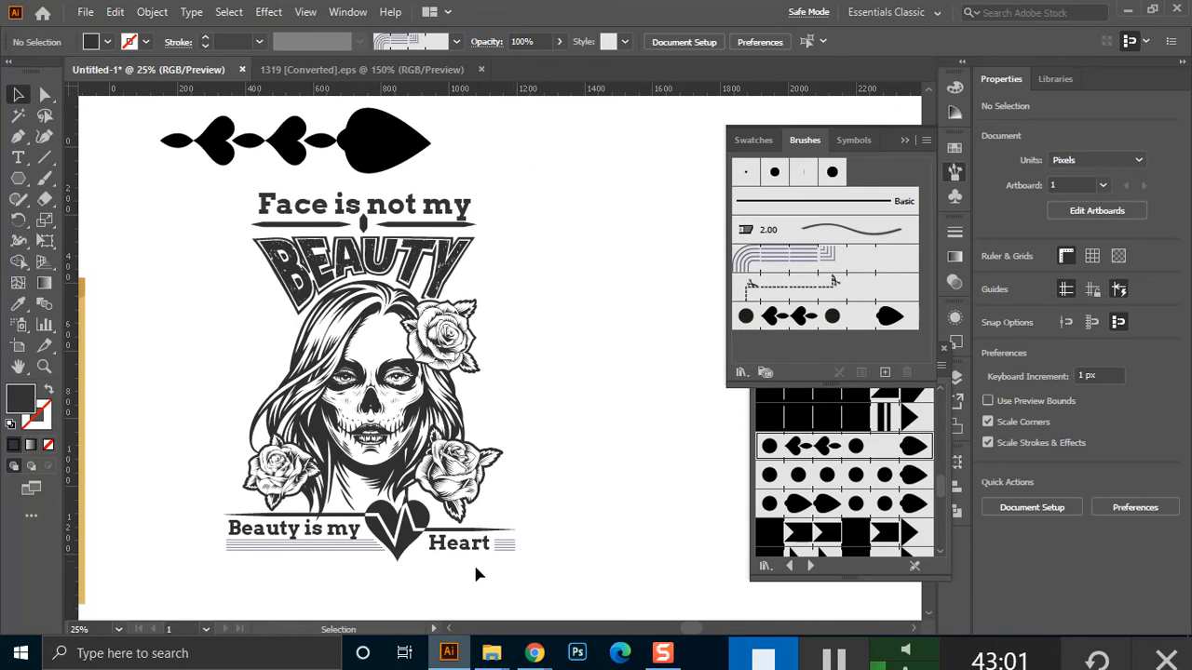
Nudge the 'Face is not my' heading, the divider and the BEAUTY lettering together 2 px to the right
key(ctrl+plus)
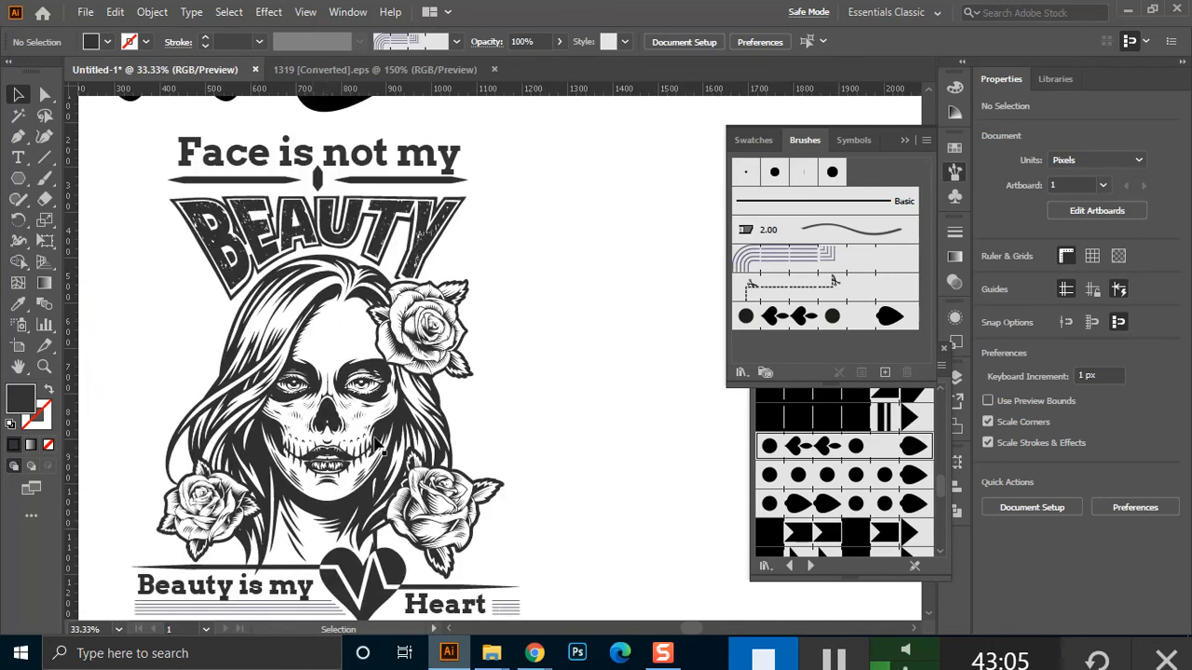
drag(612, 326, 484, 373)
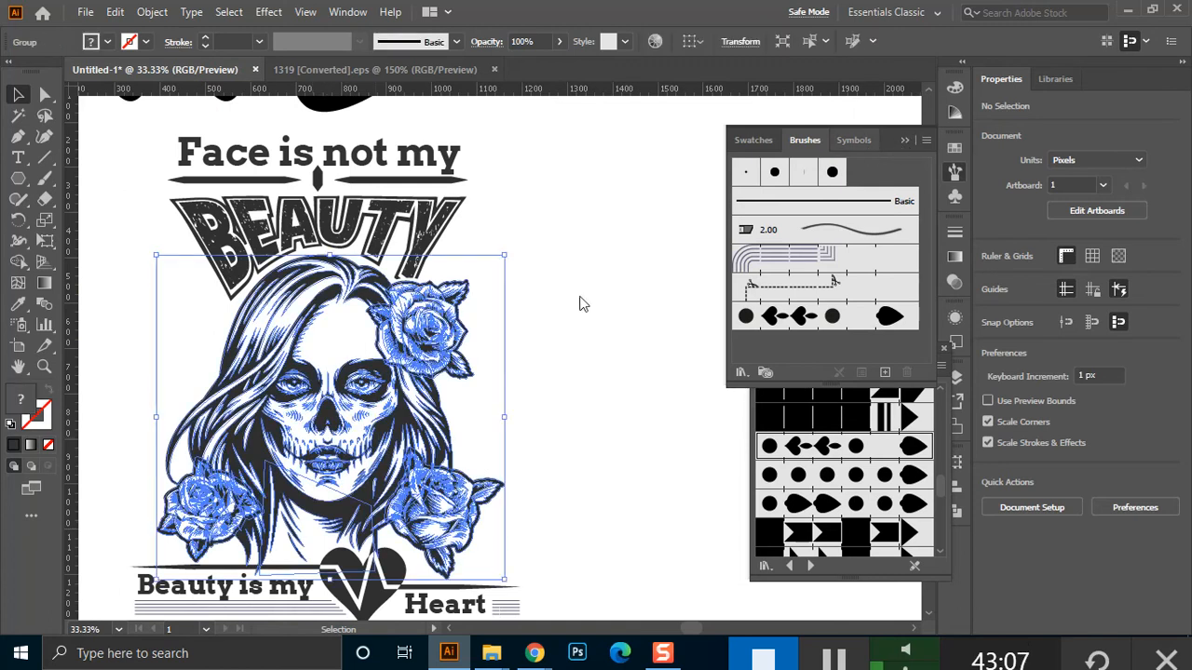
click(540, 302)
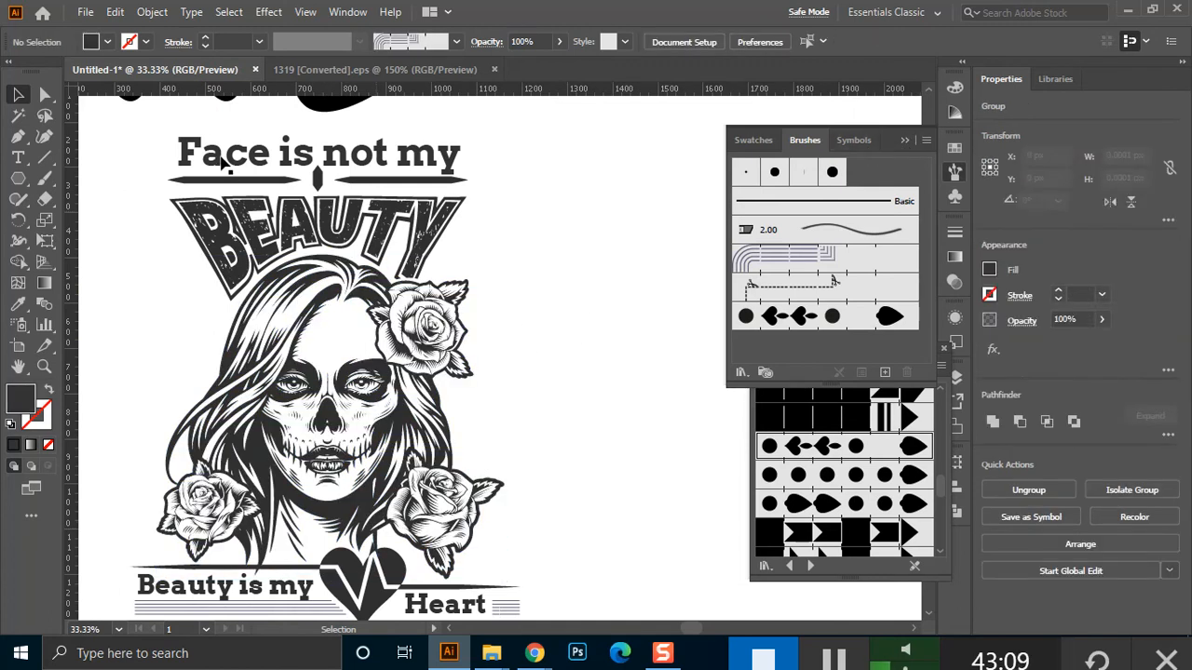
click(223, 159)
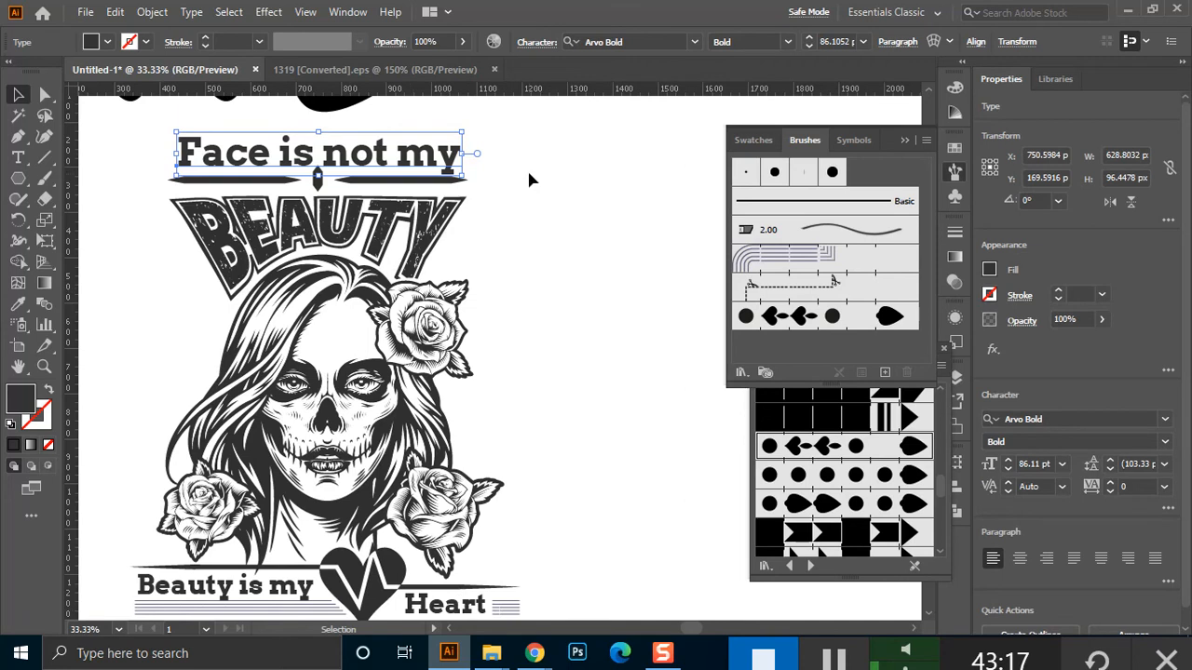
drag(441, 198, 321, 252)
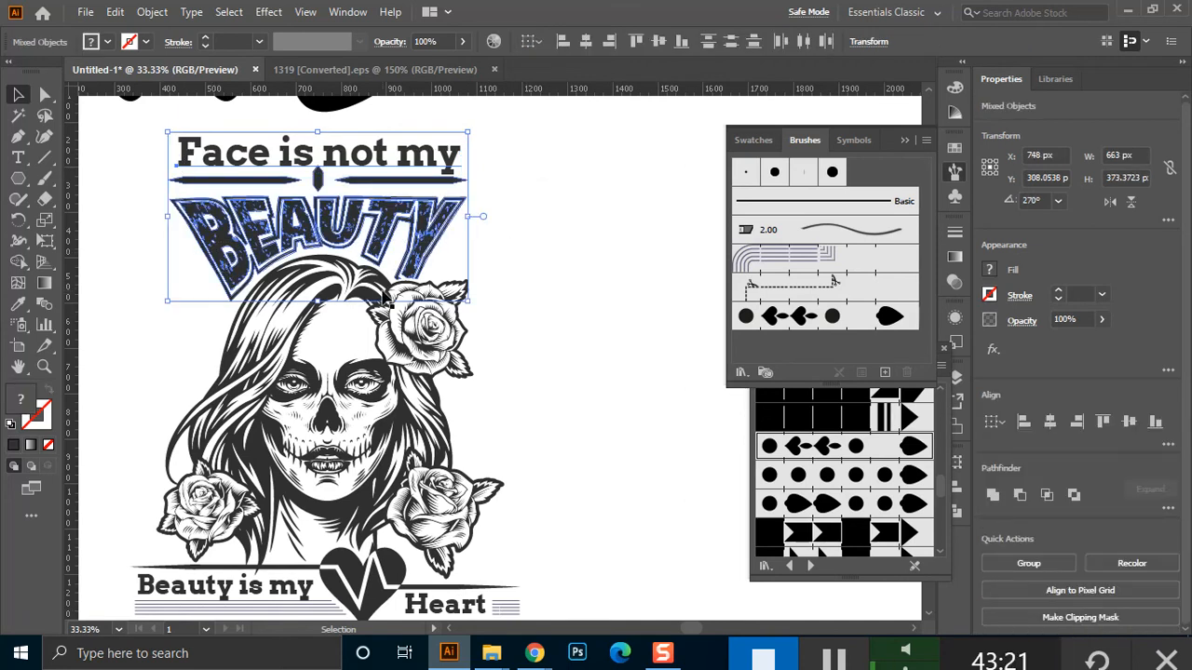
key(Right)
key(Right)
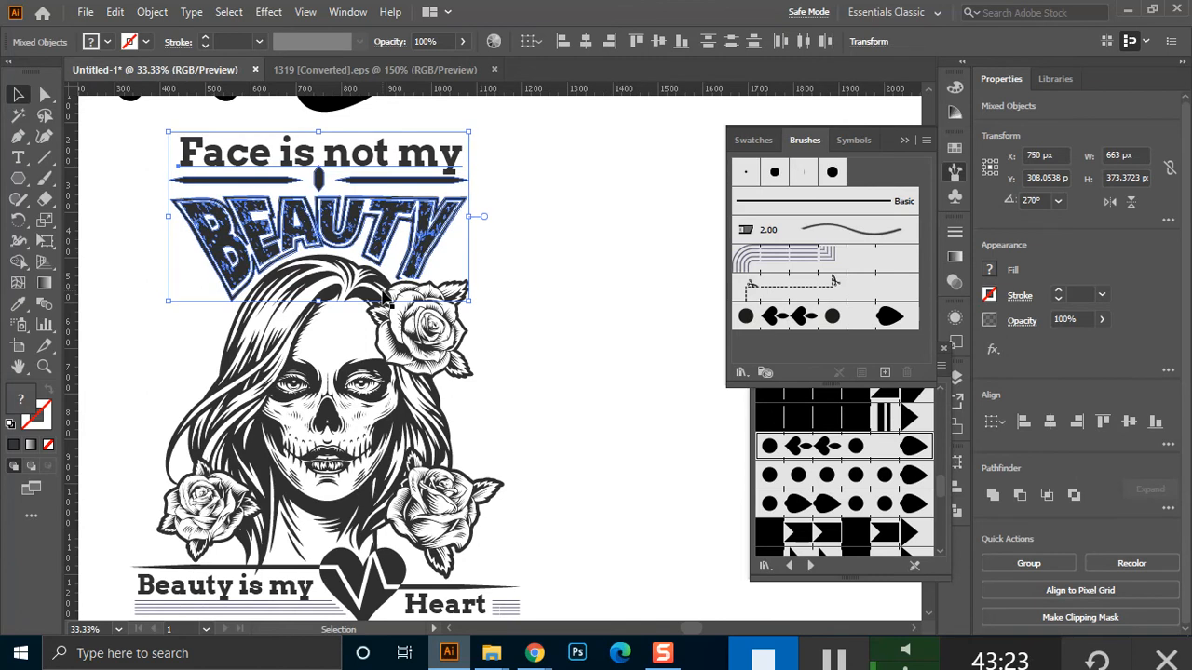
click(528, 201)
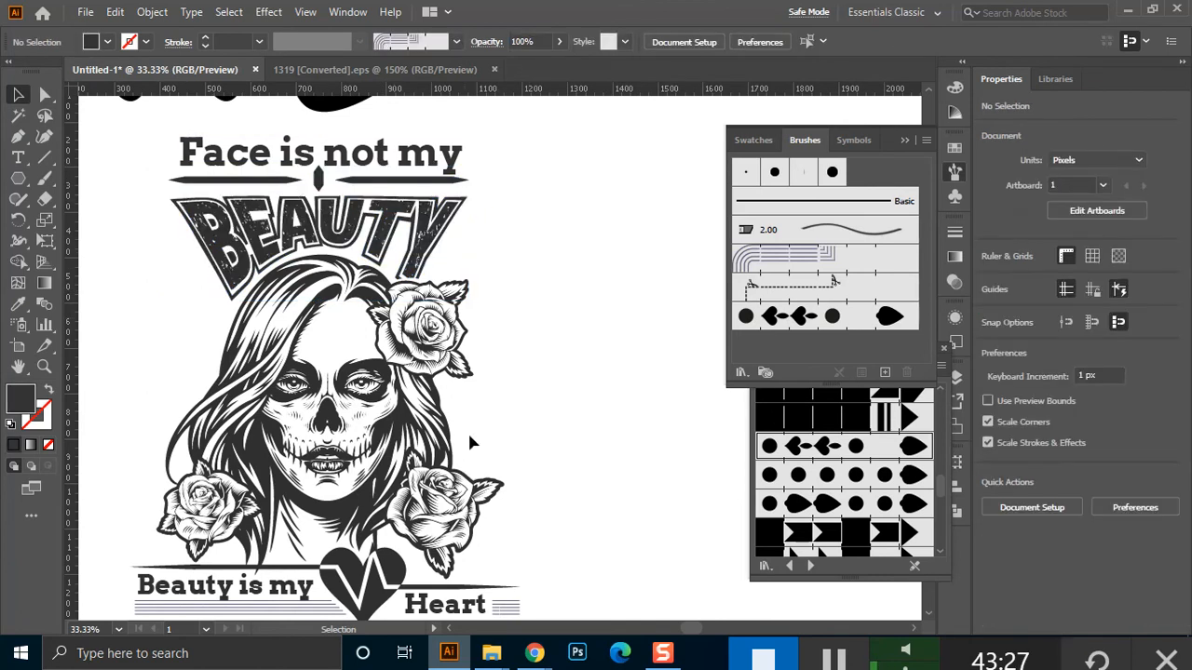
Switch to the Google Meet window in Chrome, admit the waiting participant, and return to Illustrator
scroll(561, 536, down, 2)
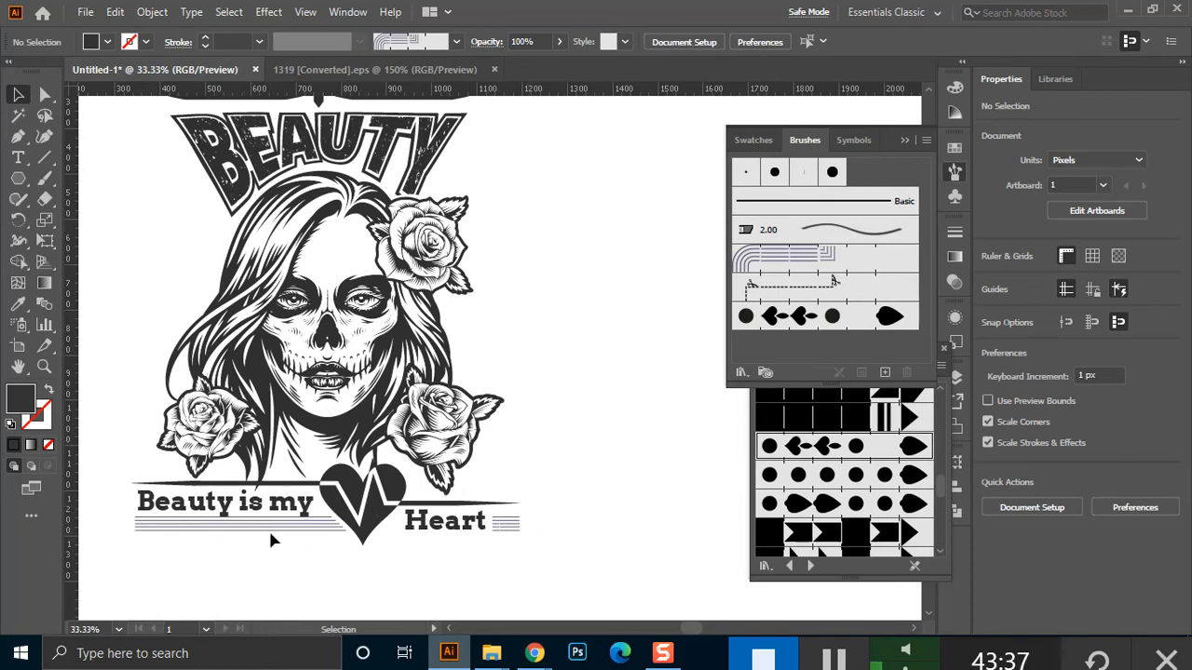
mouse_move(515, 640)
click(469, 580)
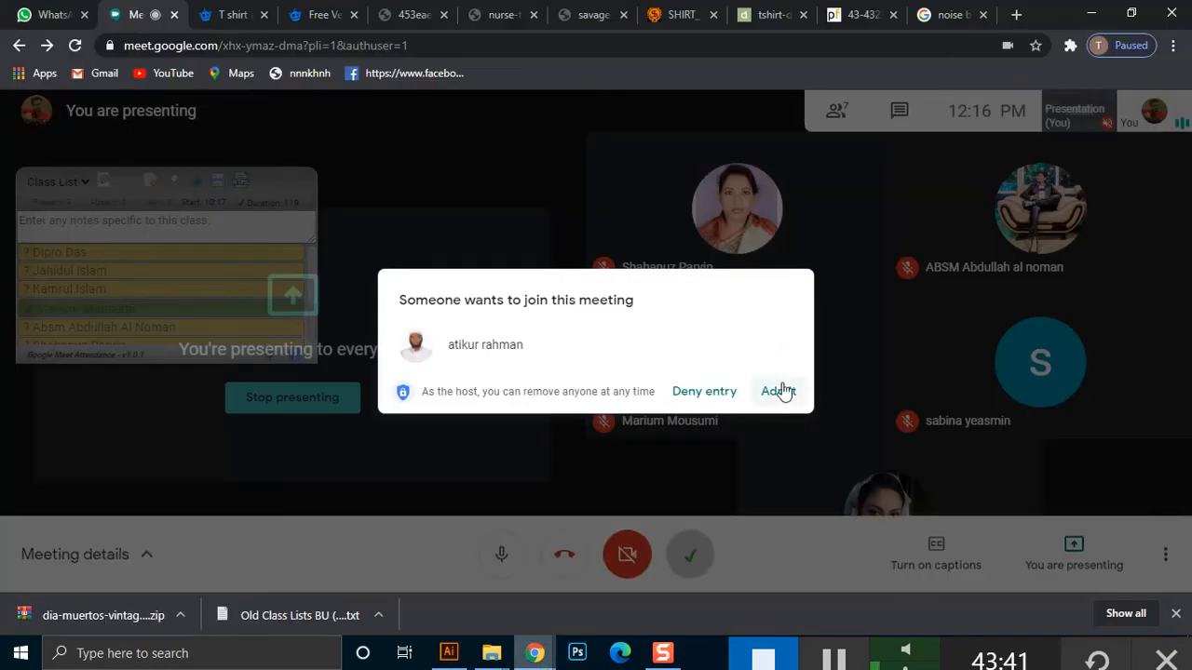
click(779, 391)
click(1091, 13)
Move the whole 'Beauty is my Heart' lockup, with its heart and lines, from under the portrait to the empty area beside it
scroll(444, 225, up, 2)
scroll(484, 275, left, 3)
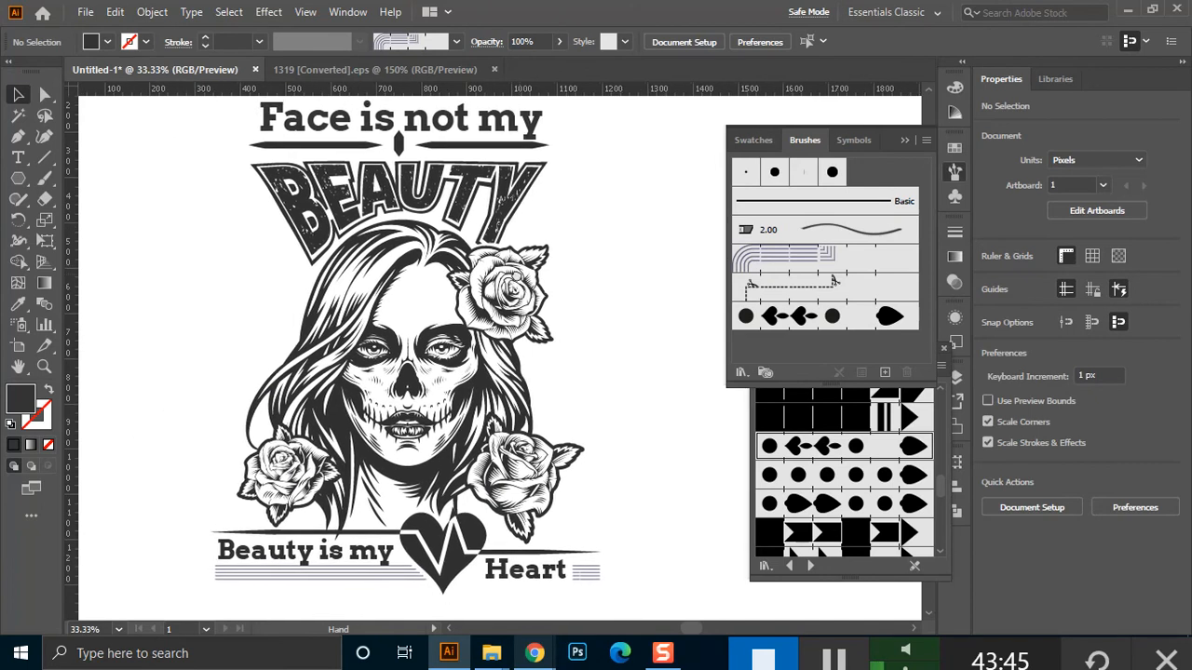
click(388, 534)
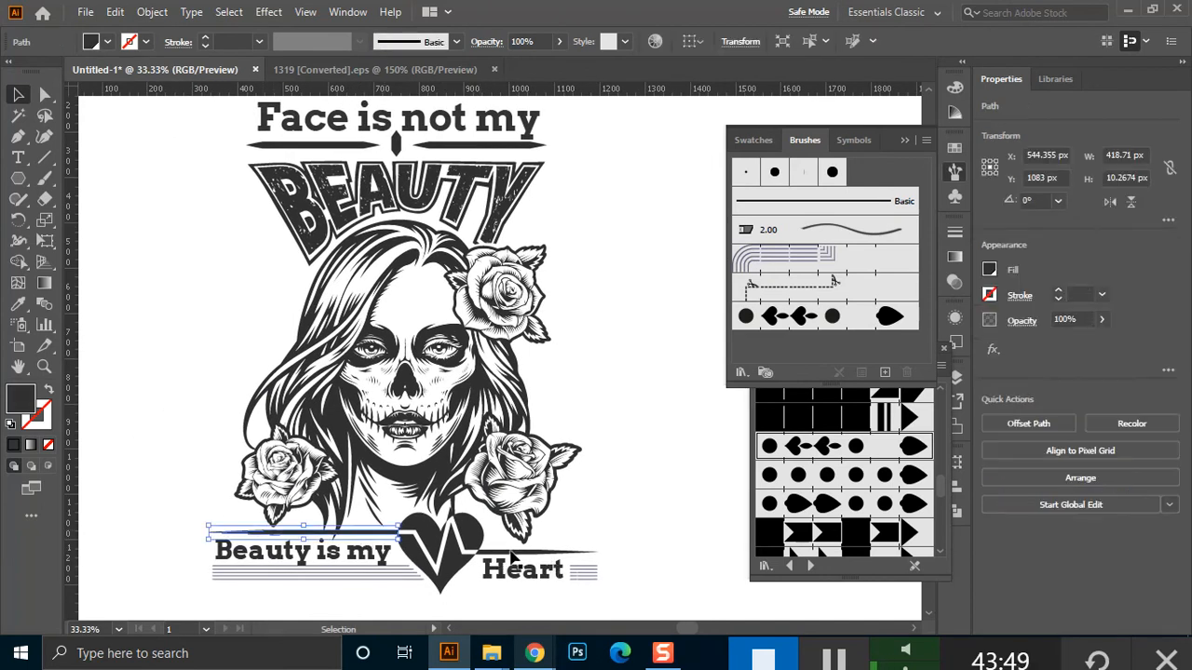
drag(650, 548, 298, 588)
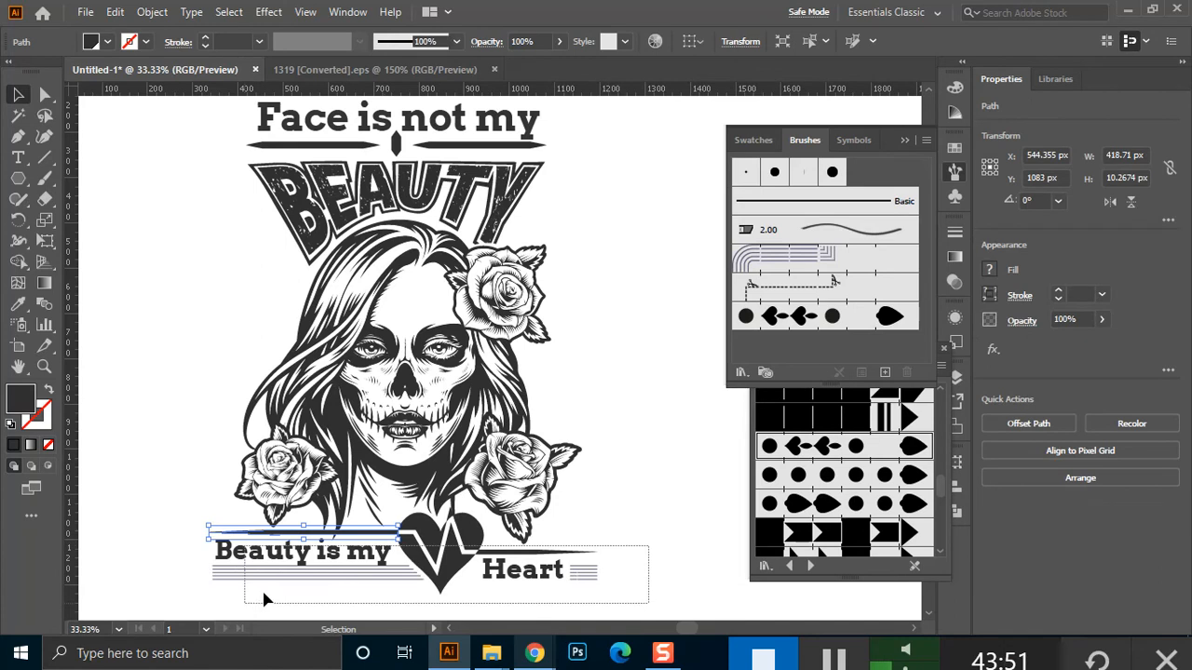
shift+click(368, 535)
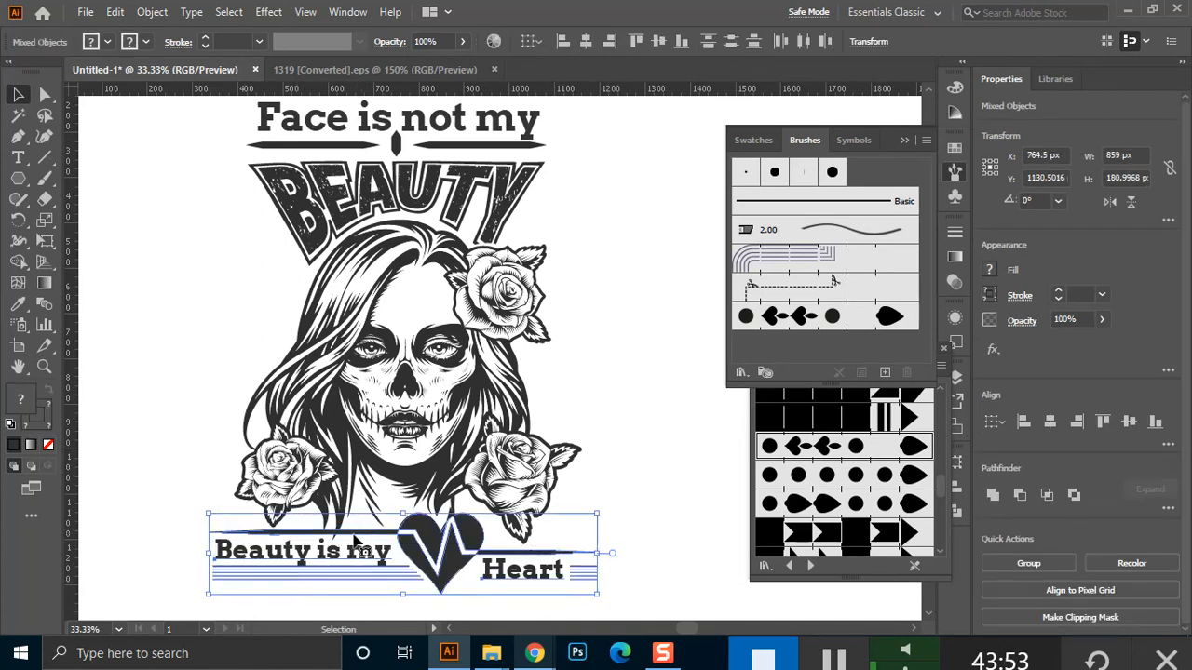
click(906, 140)
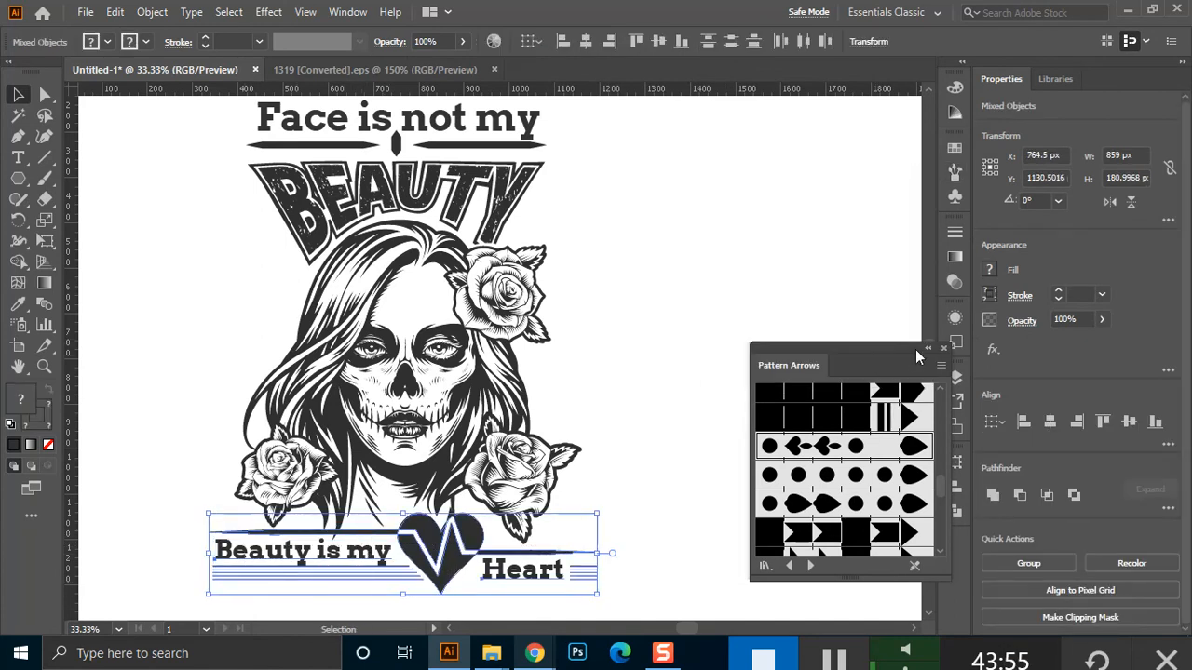
drag(894, 351, 905, 115)
drag(463, 552, 778, 396)
click(746, 520)
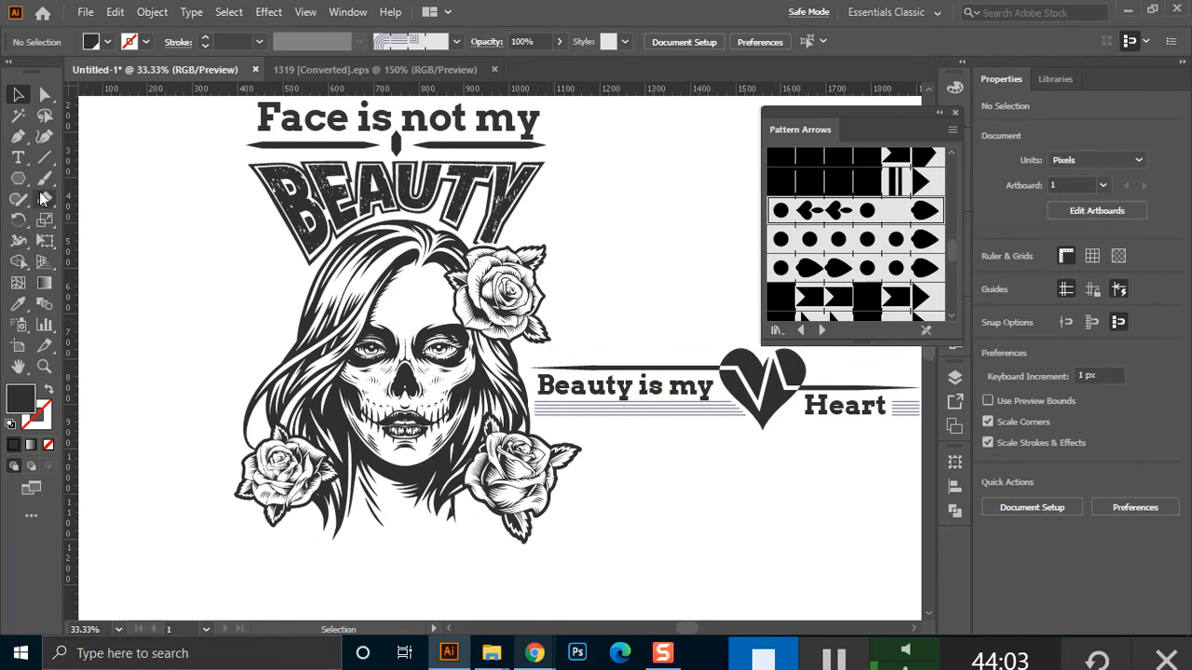
Draw a horizontal line about 893 px long across the base of the portrait and give it a dark stroke
click(45, 158)
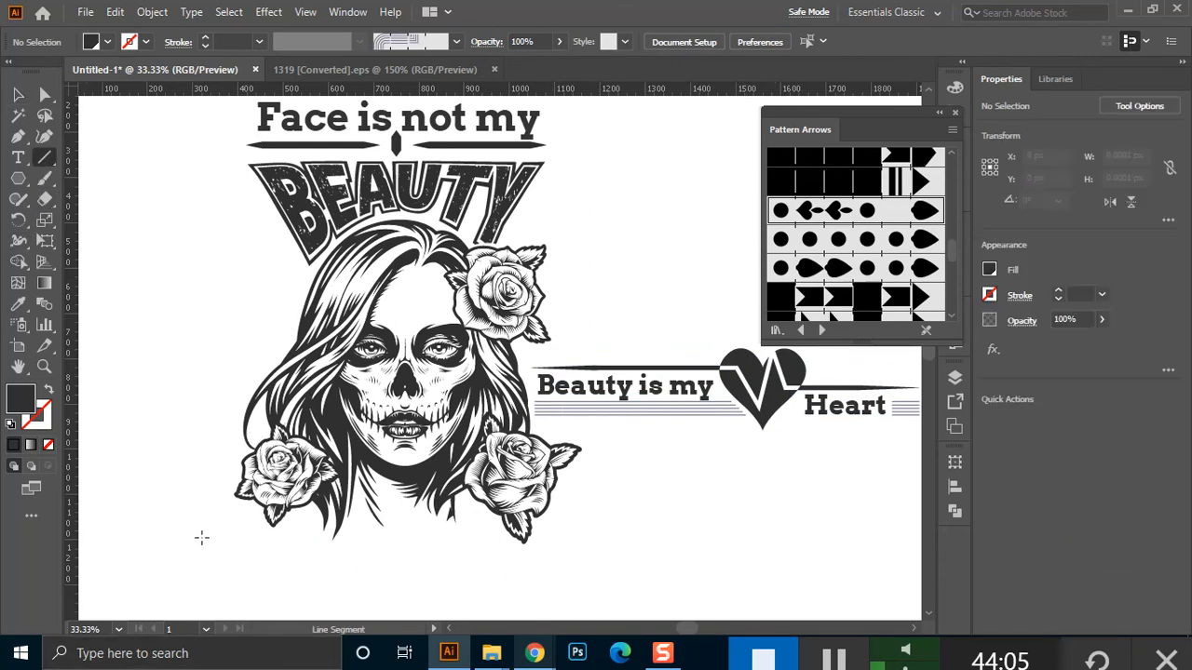
drag(197, 533, 603, 533)
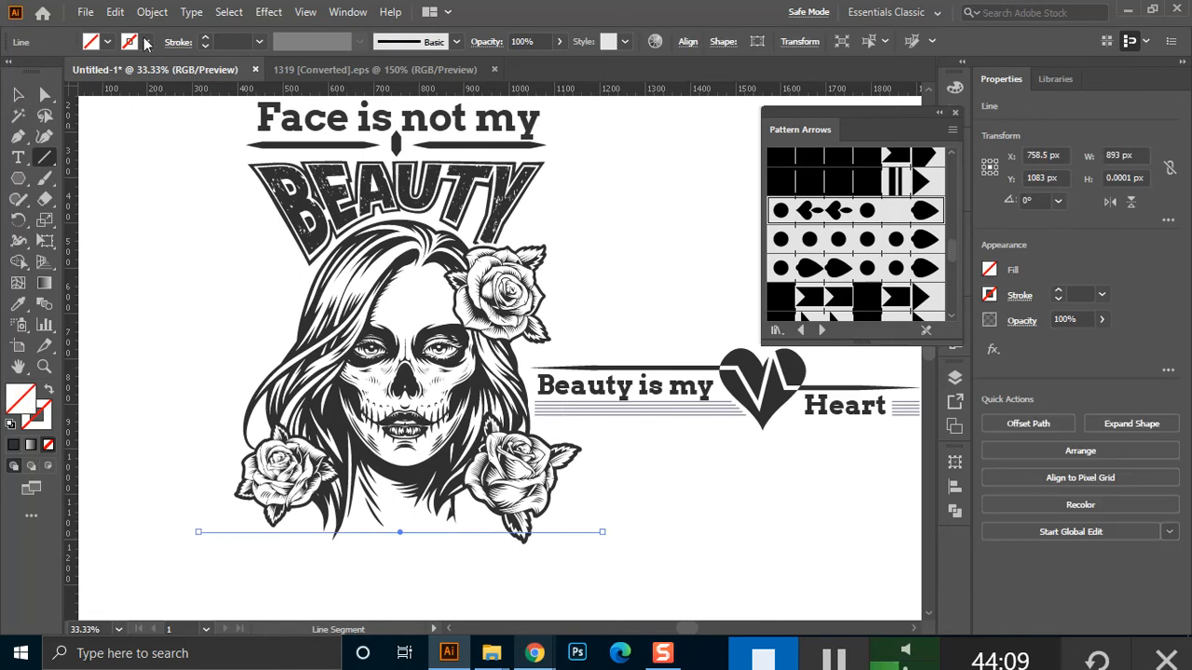
click(146, 44)
click(60, 110)
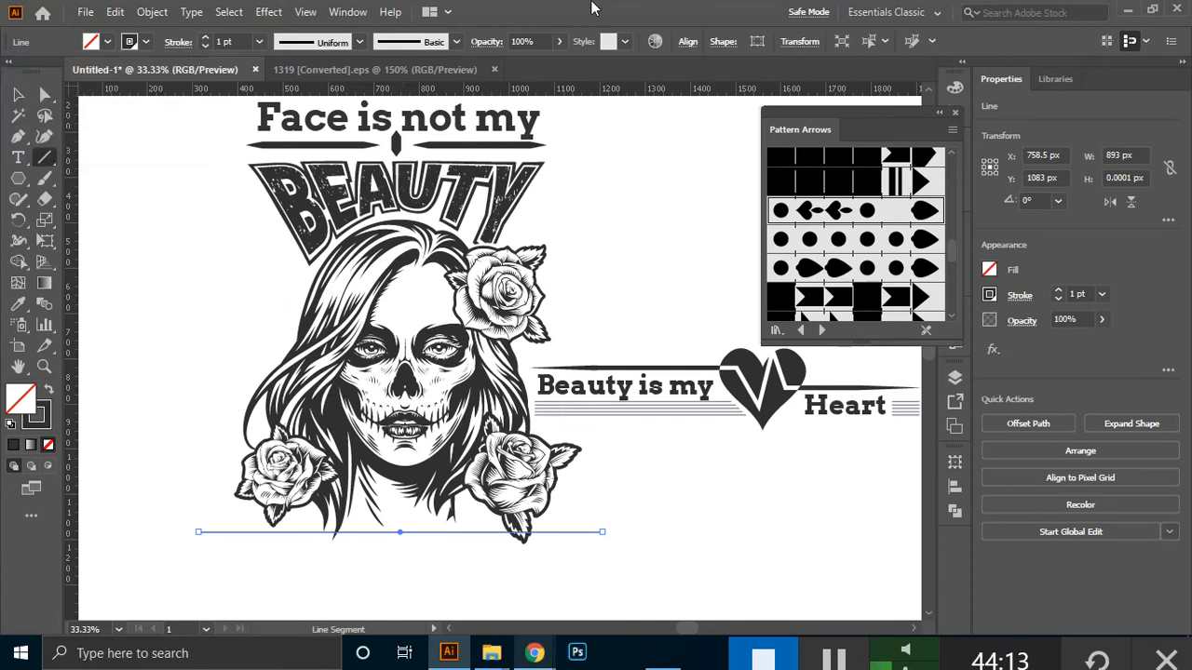
Lower the horizontal line to just beneath the roses and centre it horizontally with the portrait
click(19, 95)
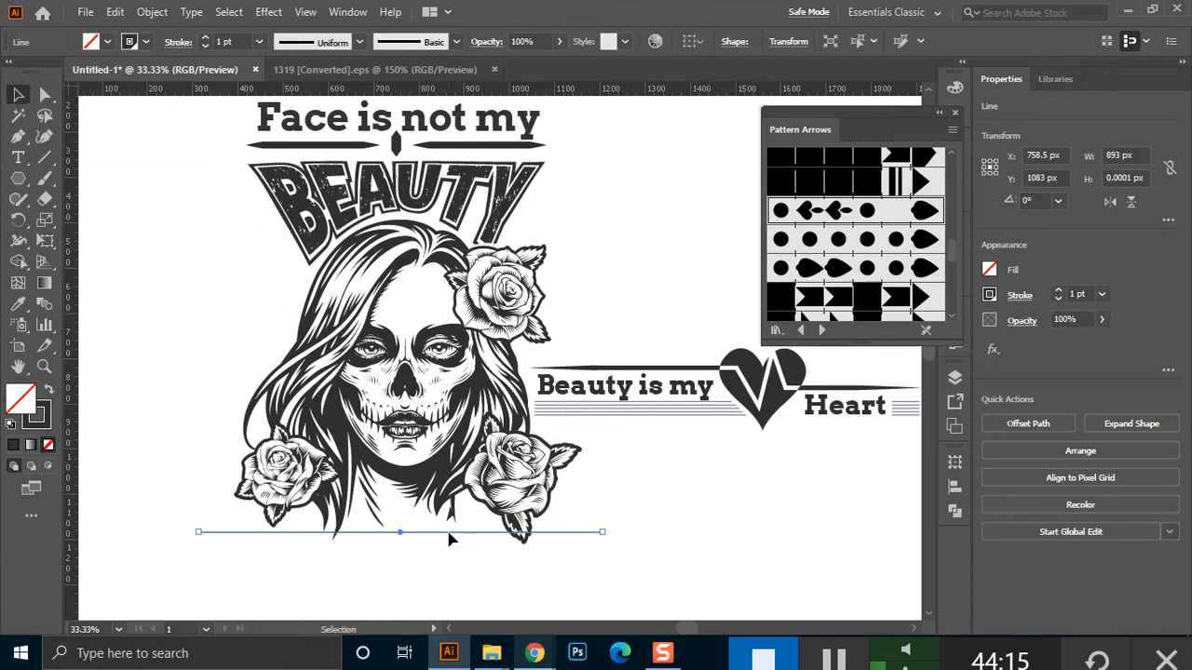
drag(449, 537, 453, 555)
click(577, 541)
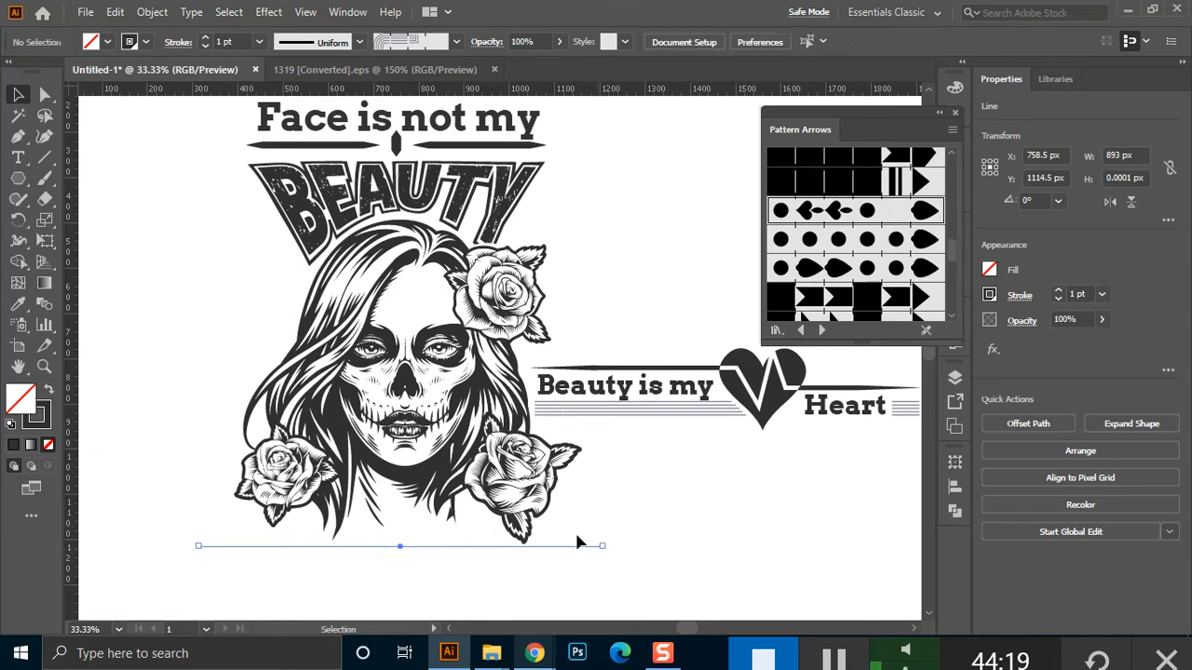
drag(640, 542, 588, 581)
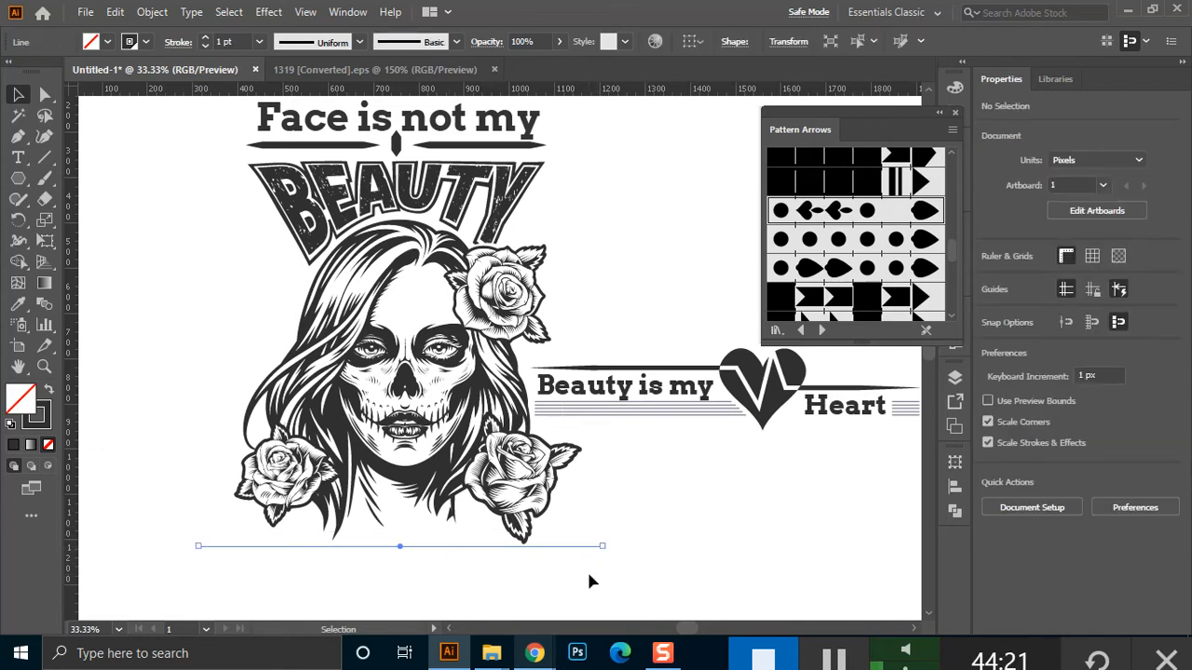
shift+click(419, 352)
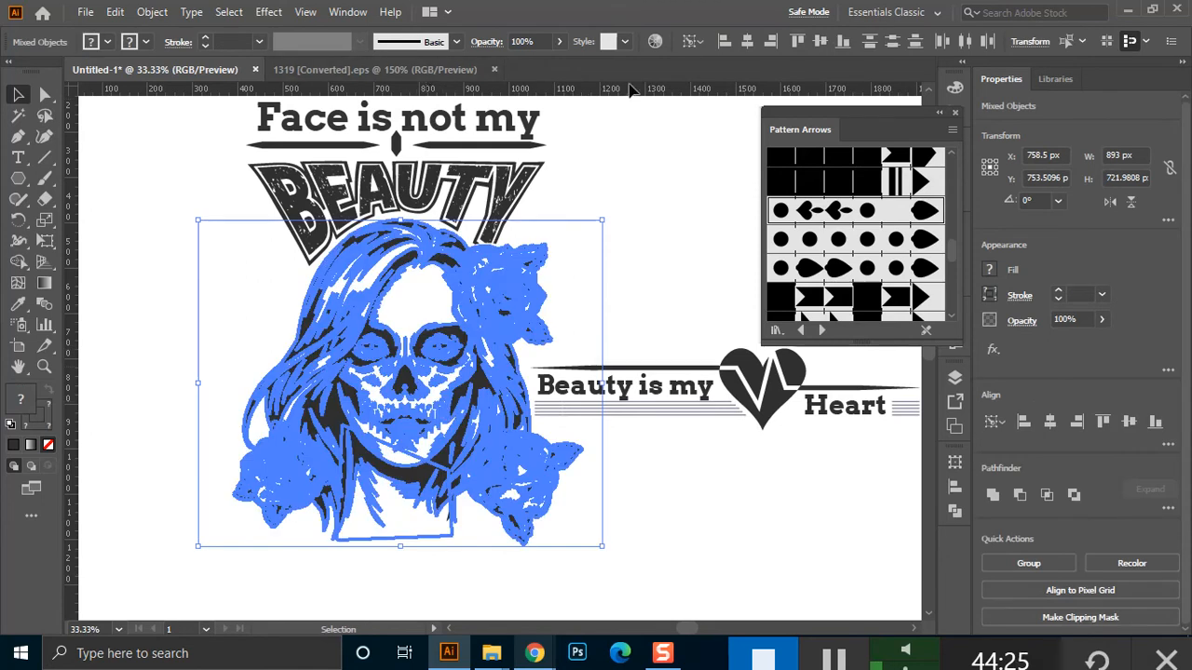
click(745, 43)
click(686, 414)
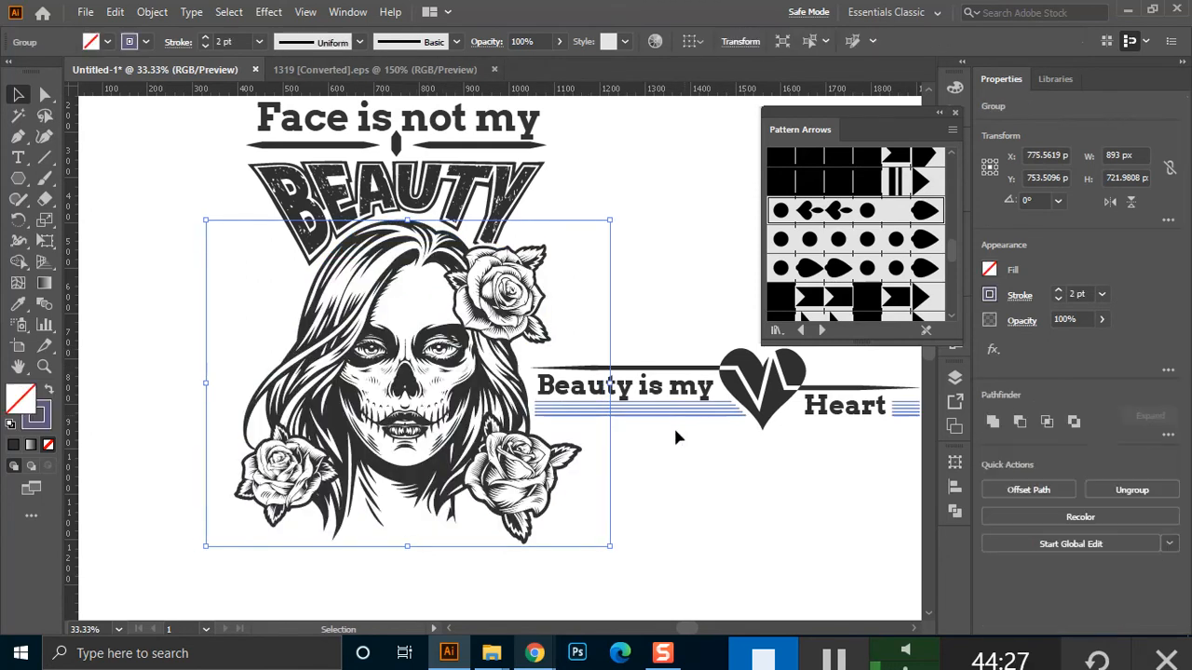
Set the stroke weight of the line beneath the portrait to 15 pt
drag(600, 512, 614, 582)
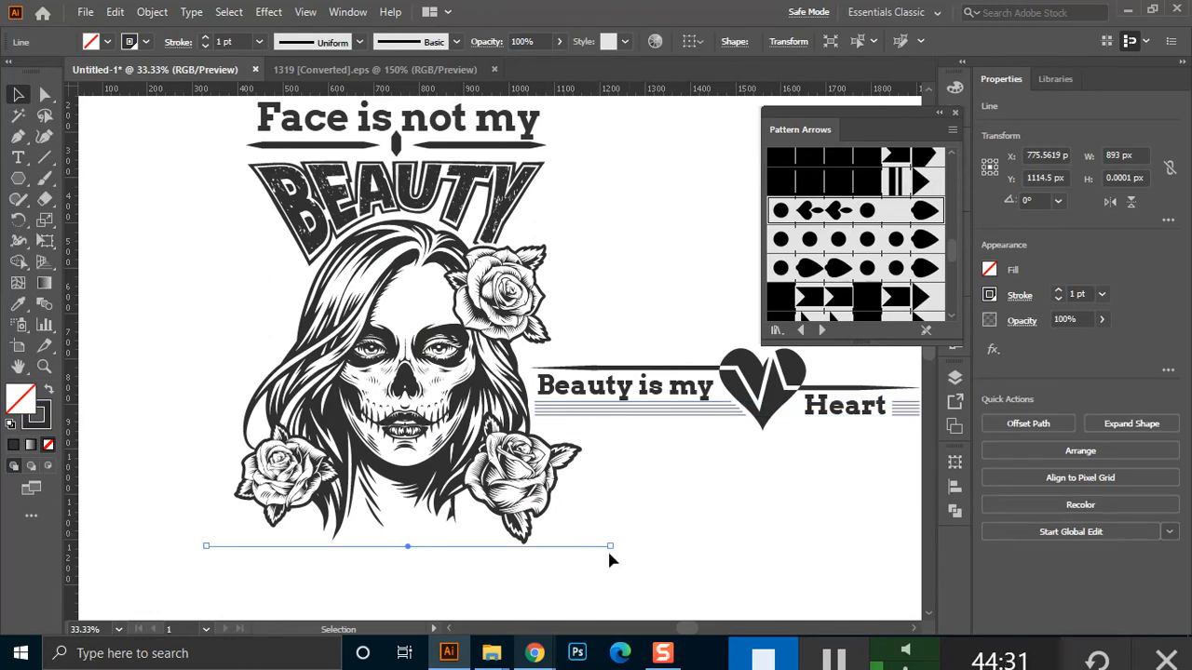
click(226, 40)
text(10)
key(Return)
key(Up)
key(Up)
key(Up)
key(Up)
key(Up)
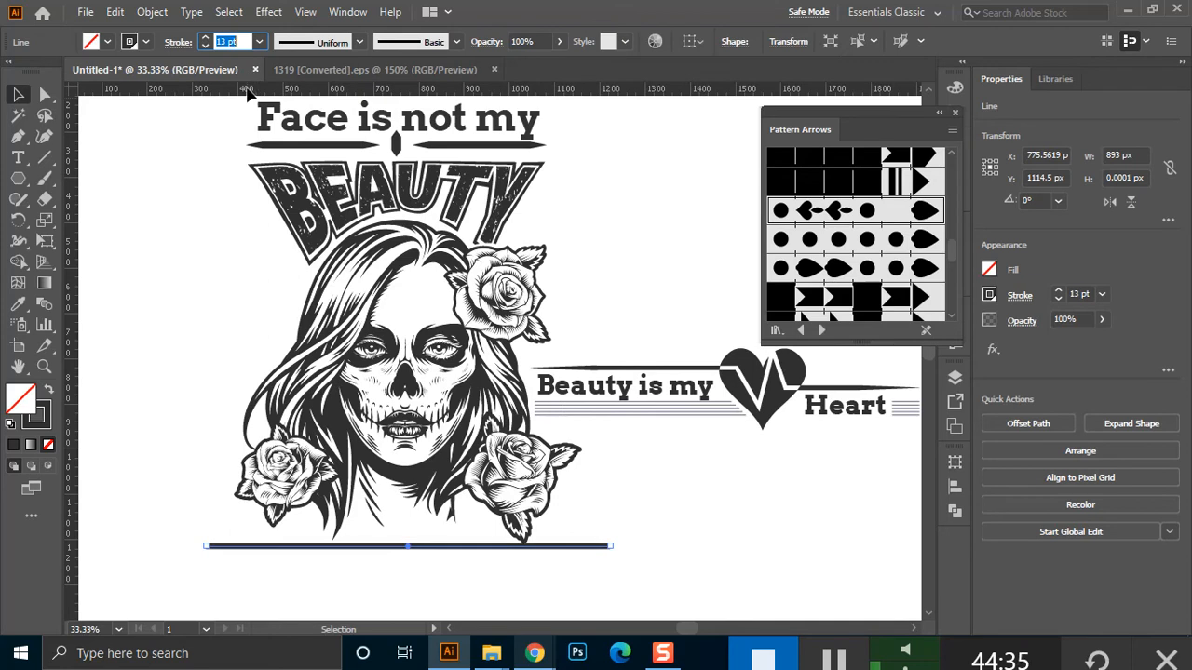
Apply Width Profile 3 to the line beneath the portrait so both ends taper to points
click(360, 42)
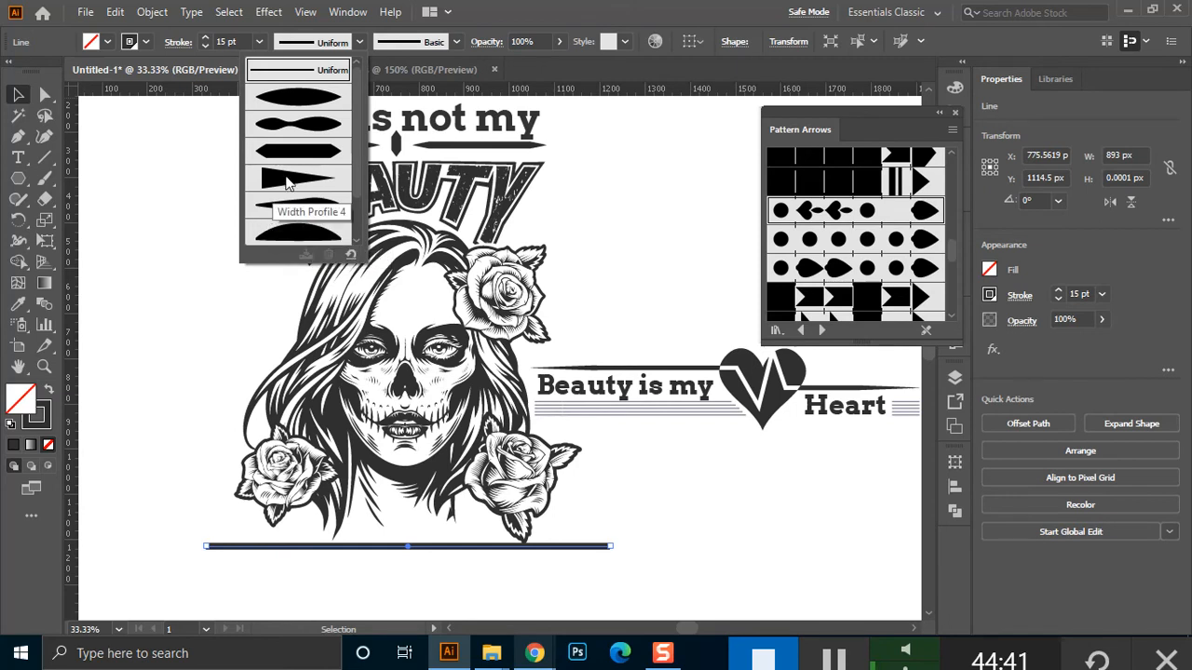
click(320, 156)
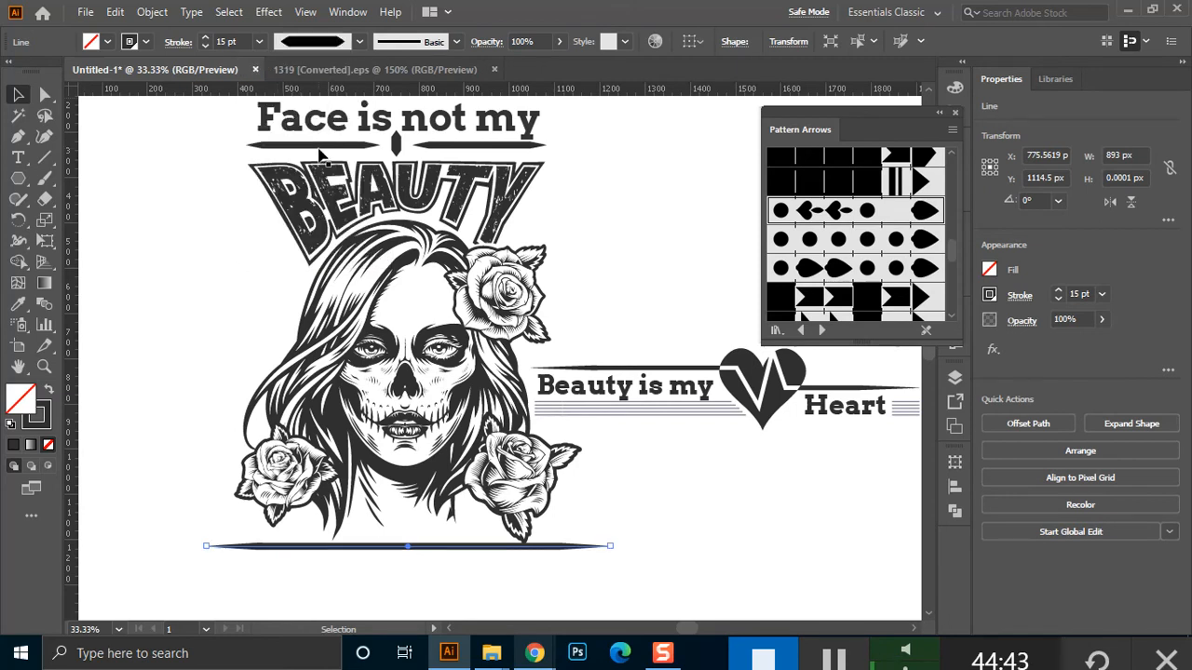
click(628, 564)
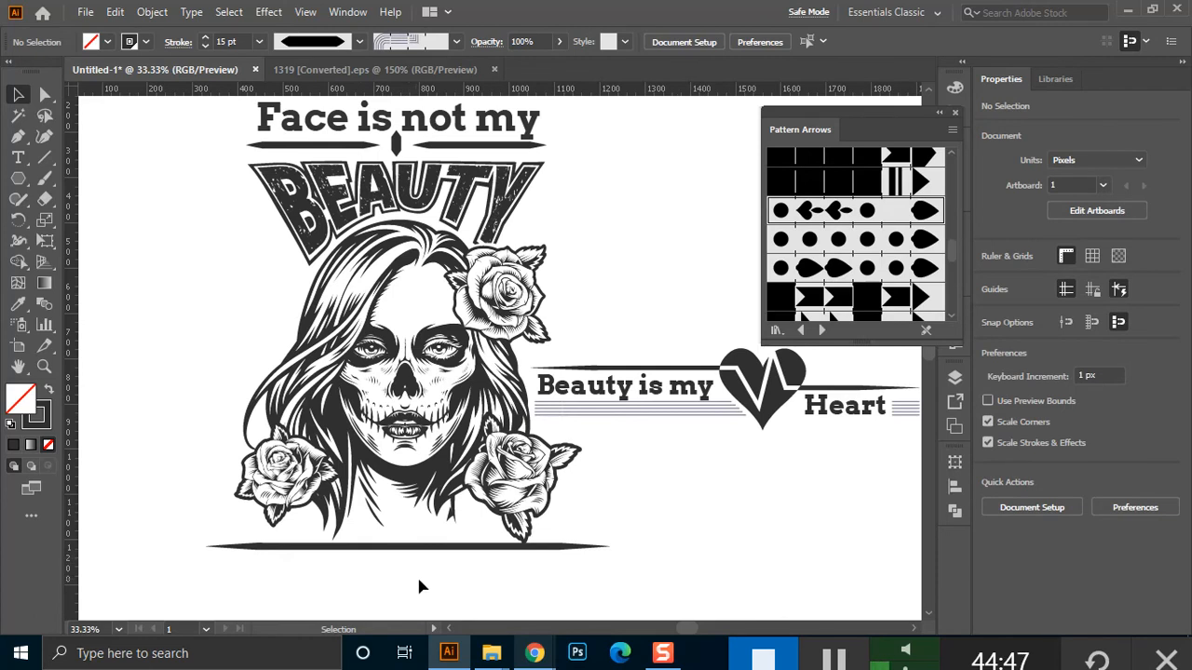
Set the stroke weight of the tapered line beneath the portrait to 10 pt
drag(420, 579, 466, 555)
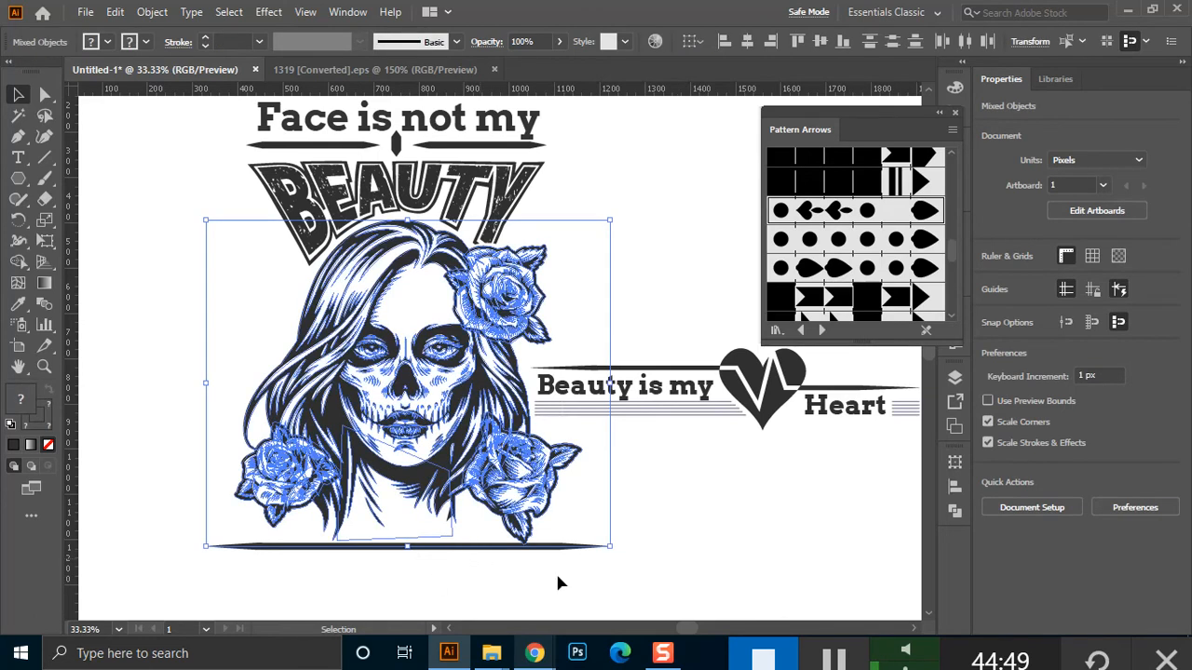
click(594, 561)
drag(569, 562, 568, 560)
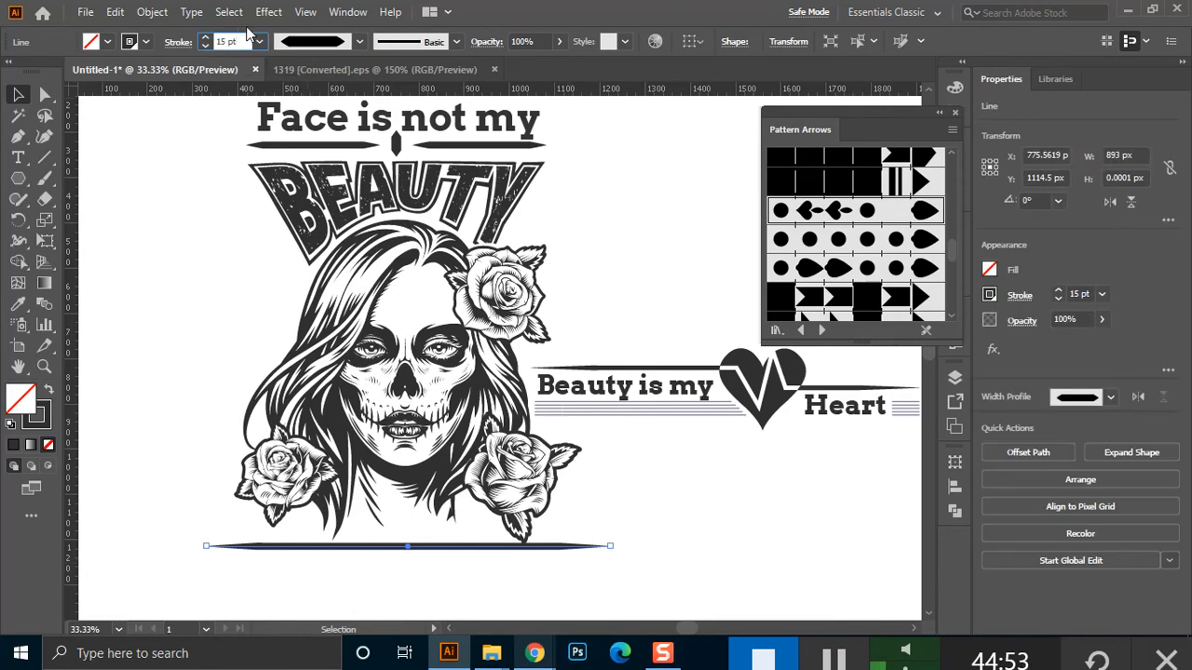
click(604, 521)
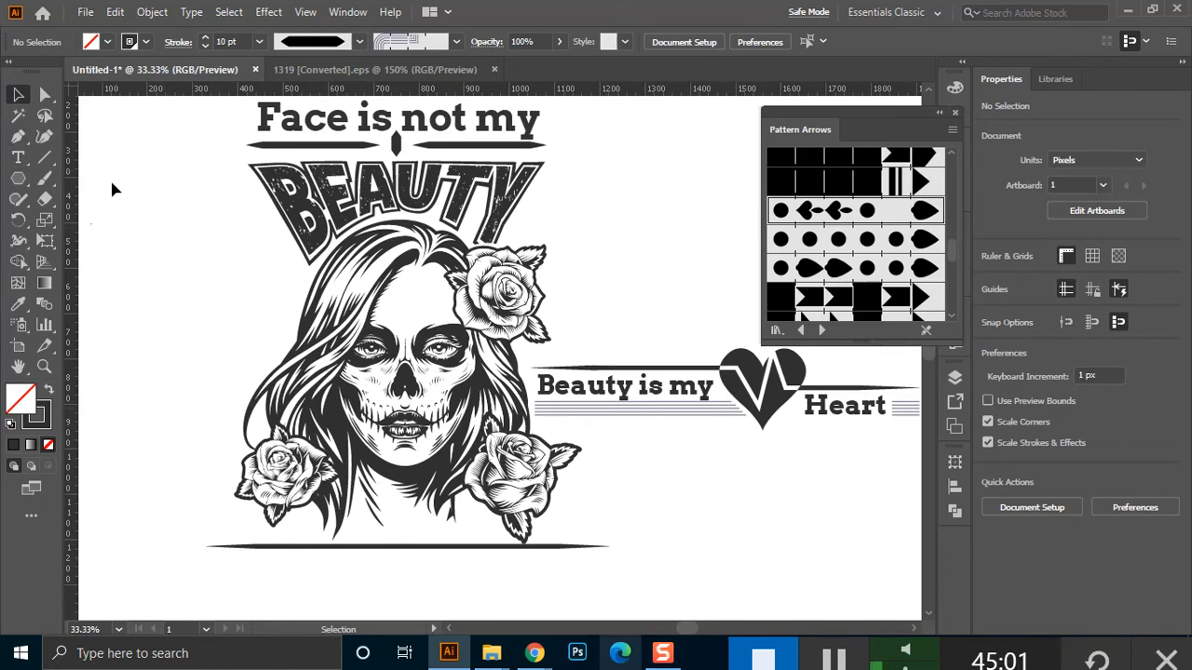
Add four closely spaced anchor points to the line beneath the portrait, just right of its centre
click(19, 138)
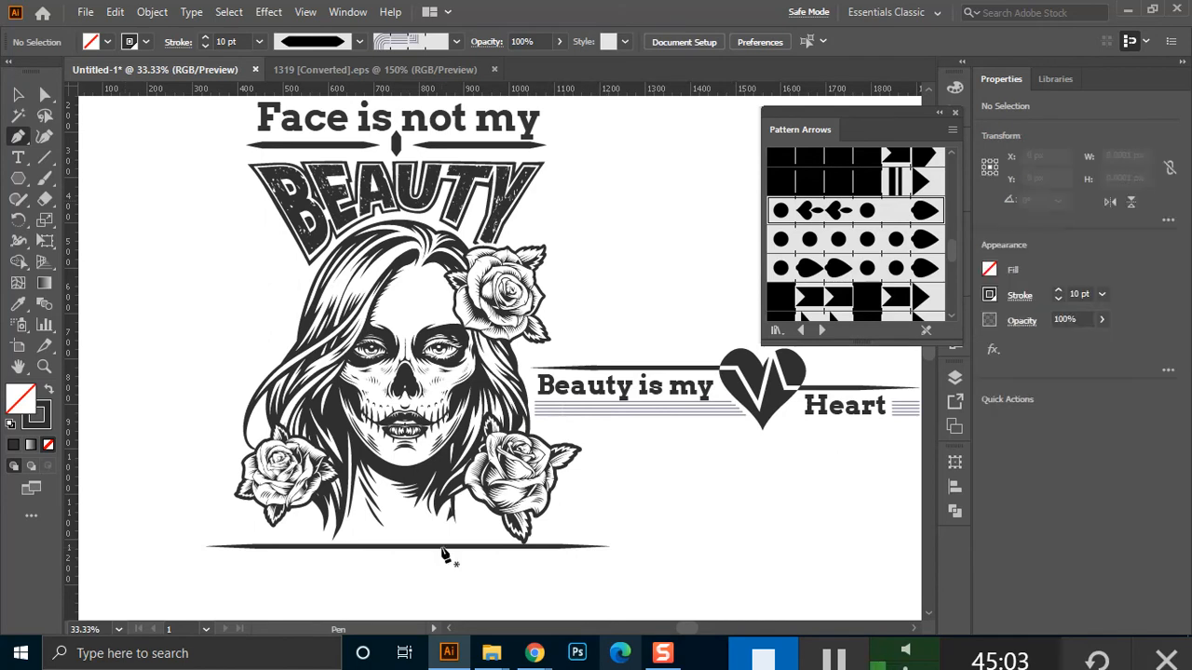
scroll(444, 557, up, 2)
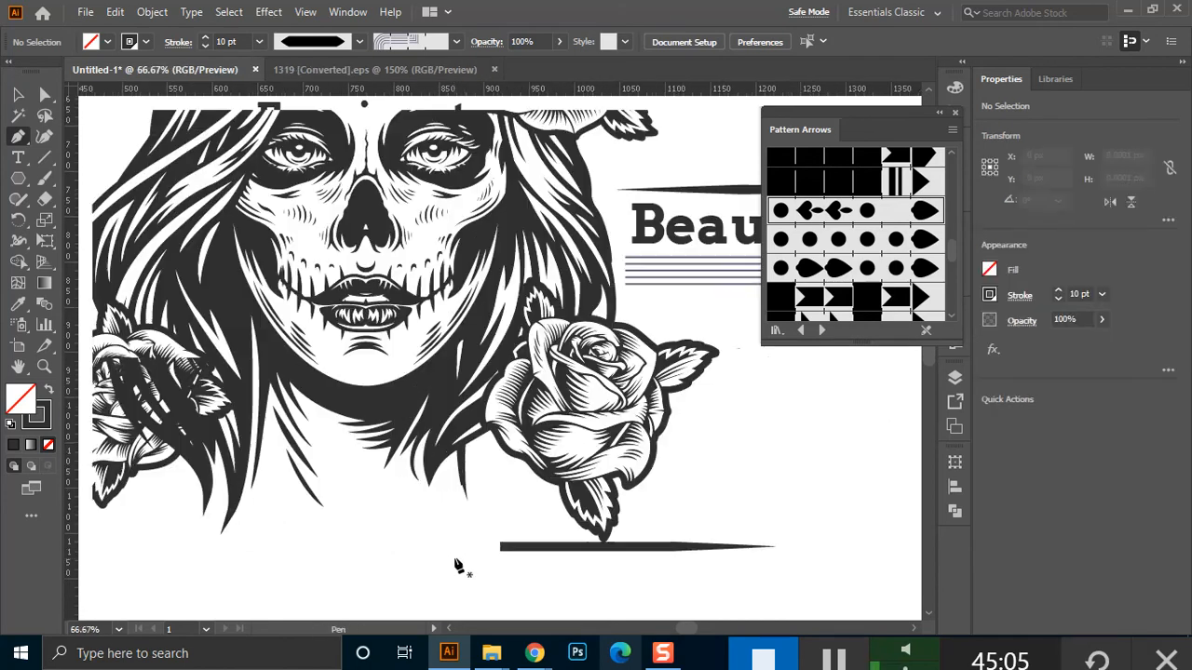
key(a)
click(473, 551)
key(v)
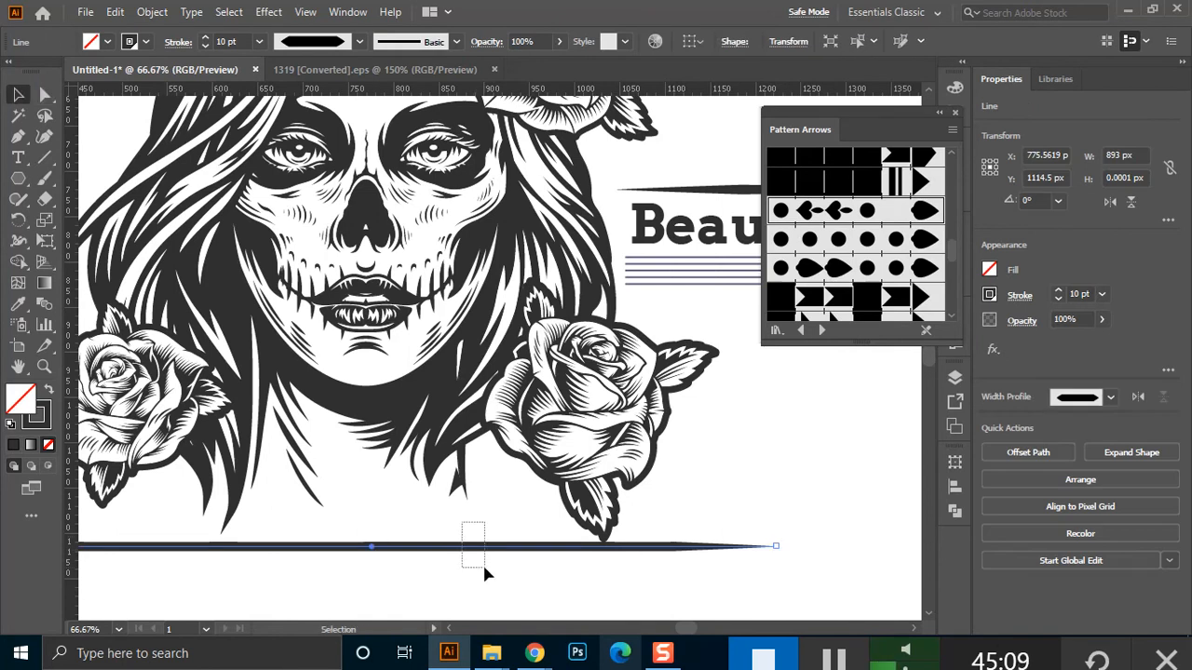
click(18, 136)
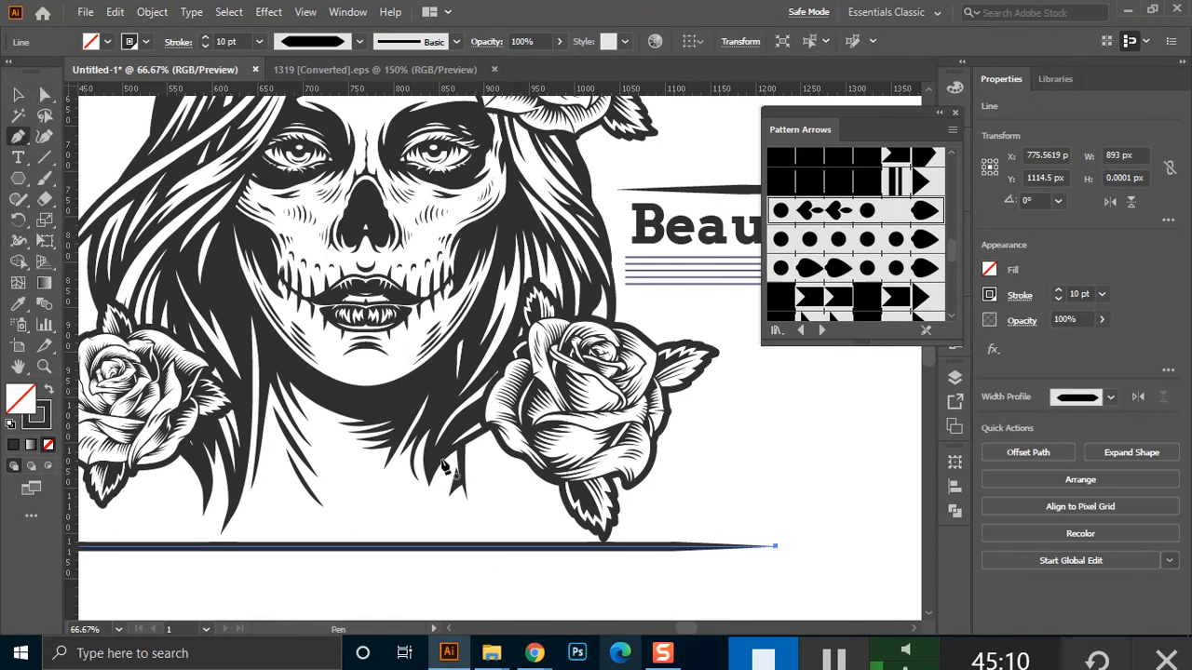
click(418, 548)
click(451, 548)
click(477, 547)
click(510, 547)
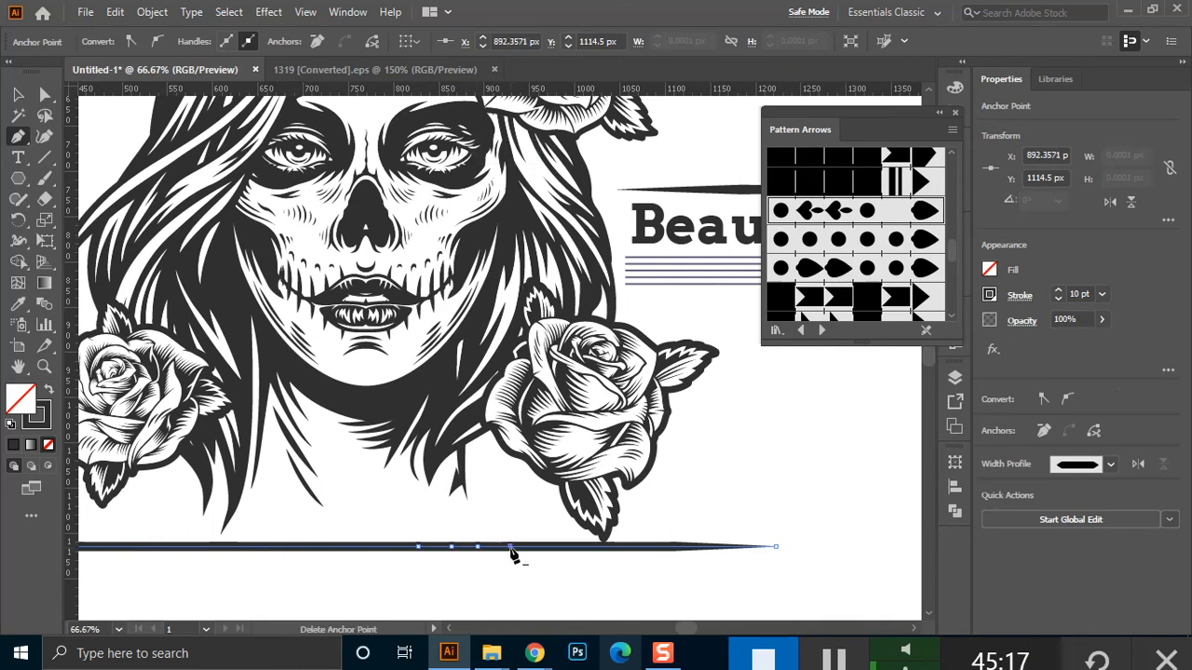
click(540, 552)
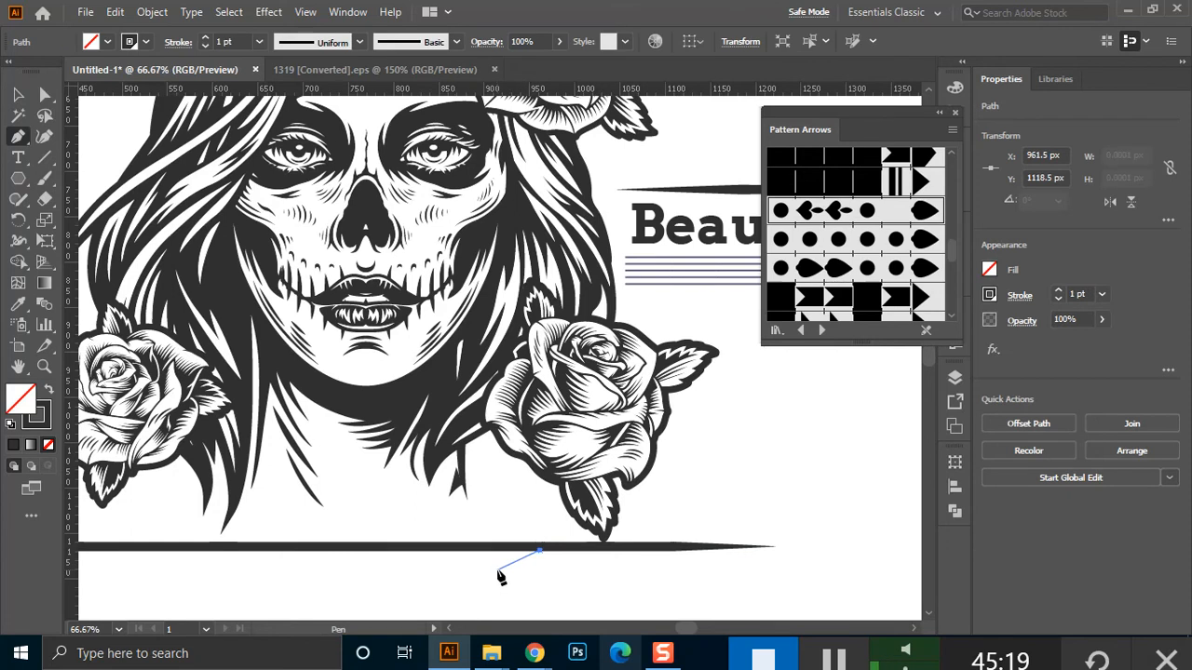
key(ctrl+z)
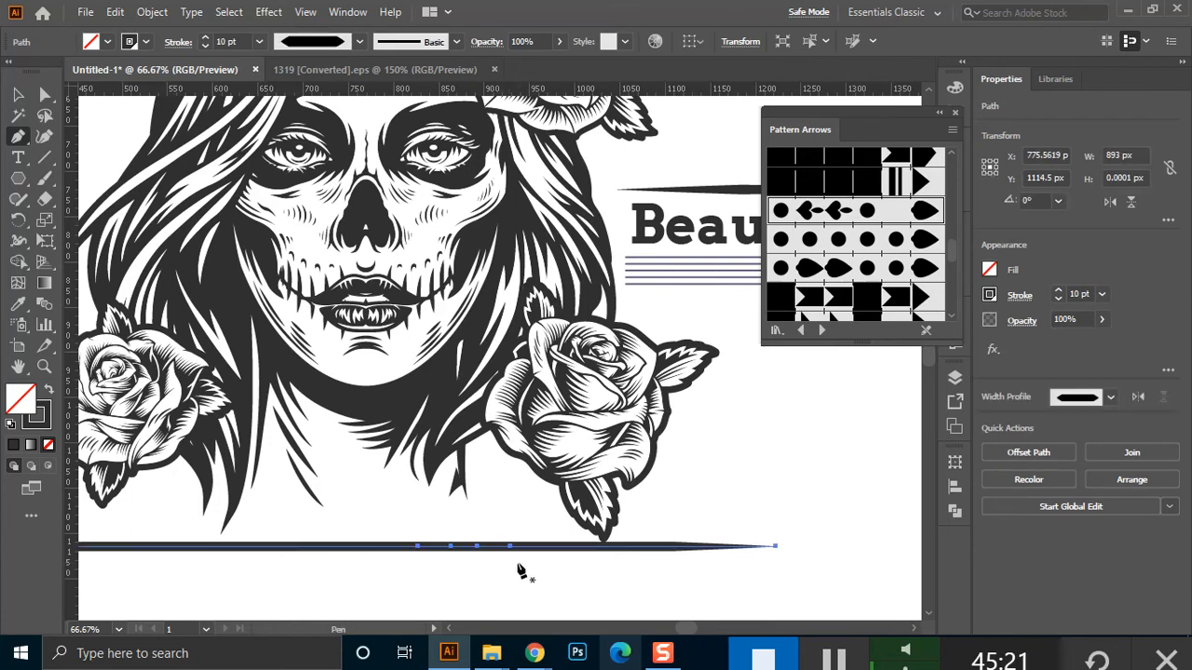
Raise the second added anchor point to about Y 1076 px as a peak and pull the third below the line
key(a)
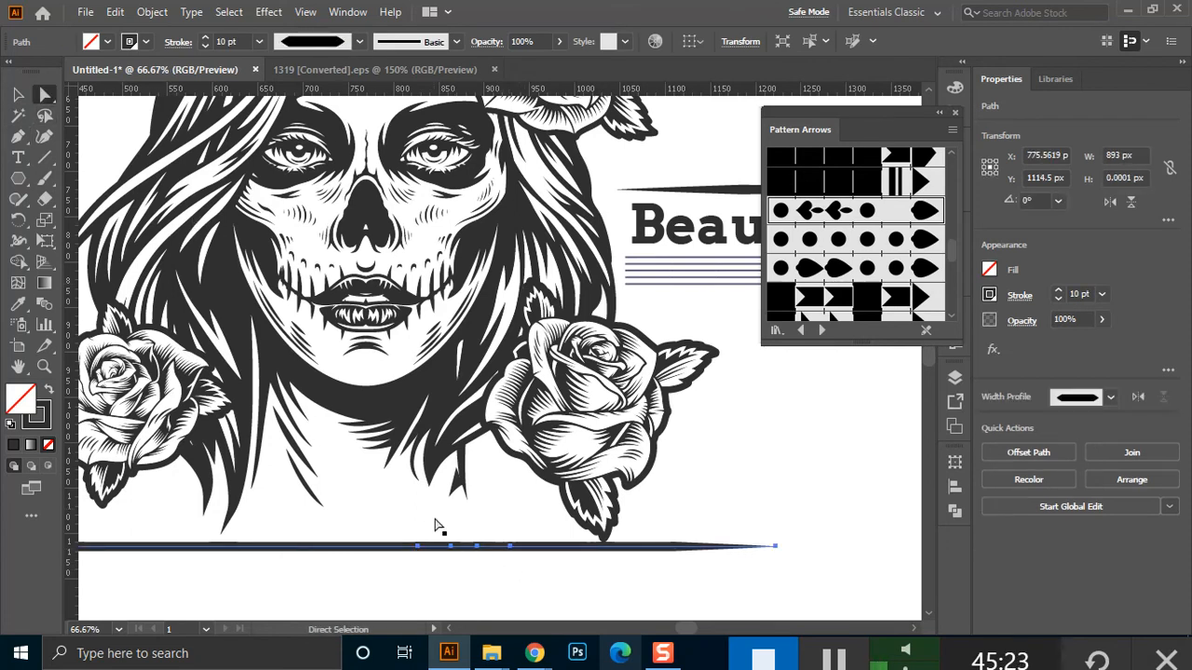
drag(451, 552, 454, 518)
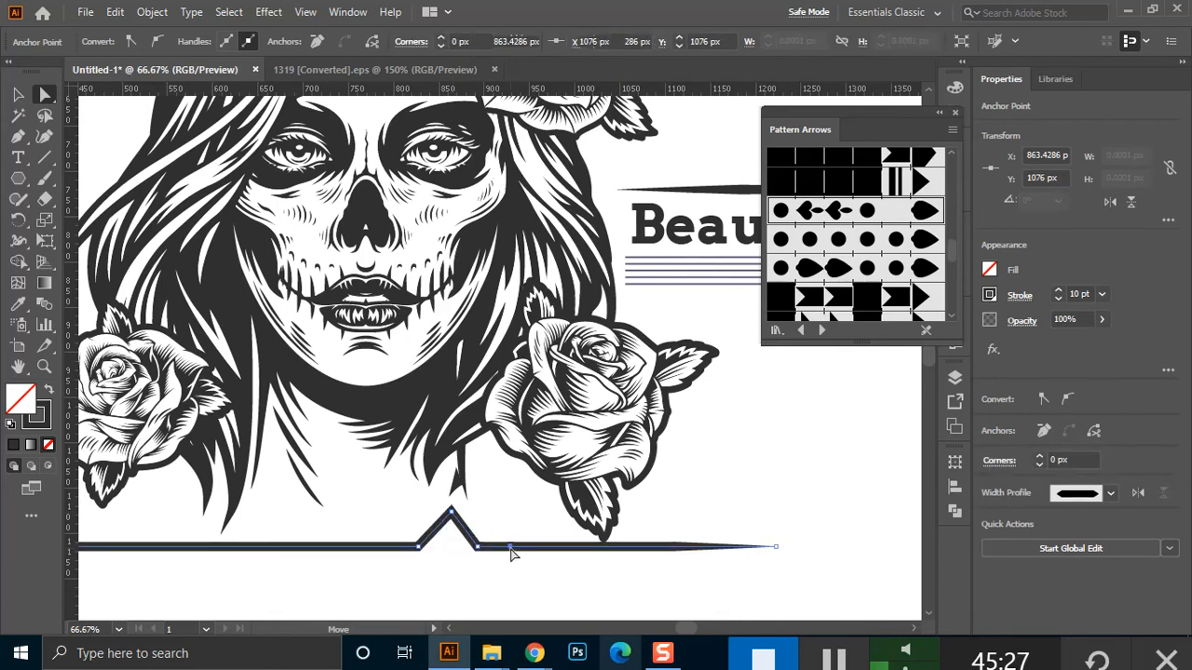
click(510, 548)
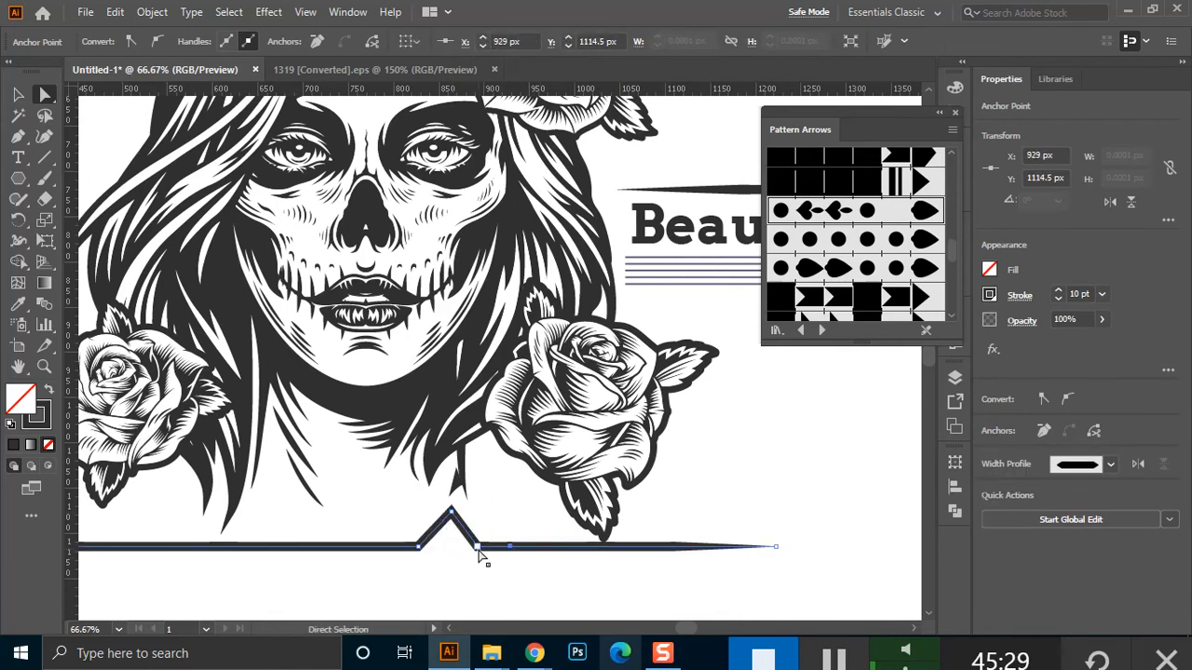
drag(916, 114, 927, 324)
key(v)
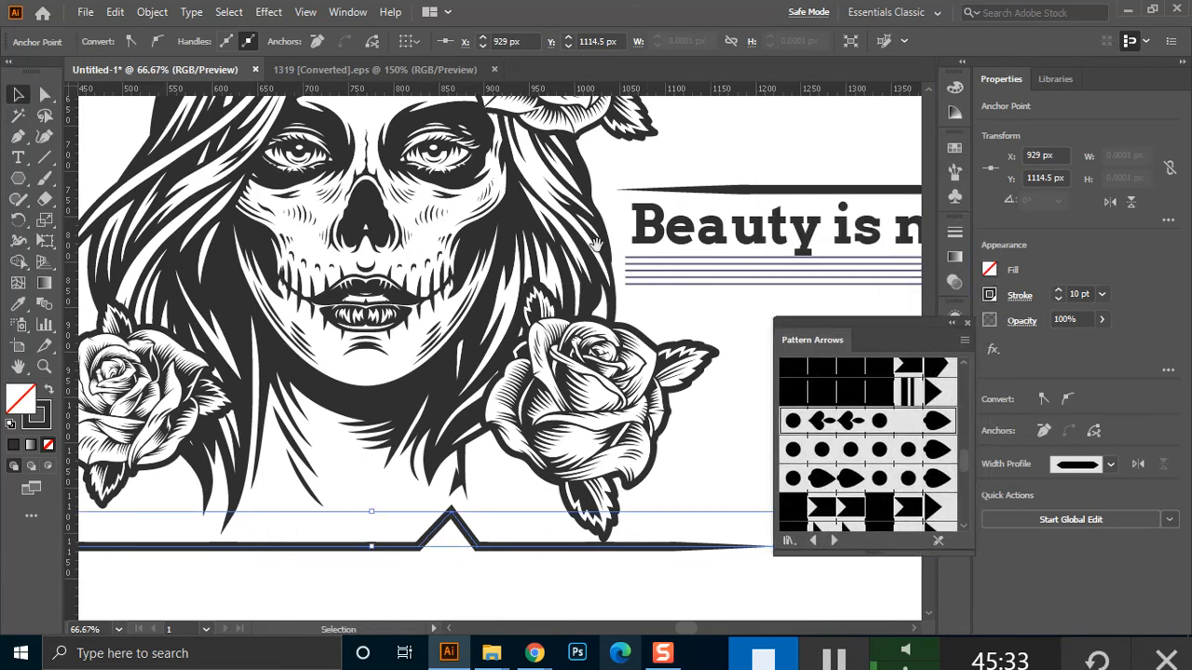
drag(590, 264, 447, 229)
drag(561, 183, 601, 241)
key(a)
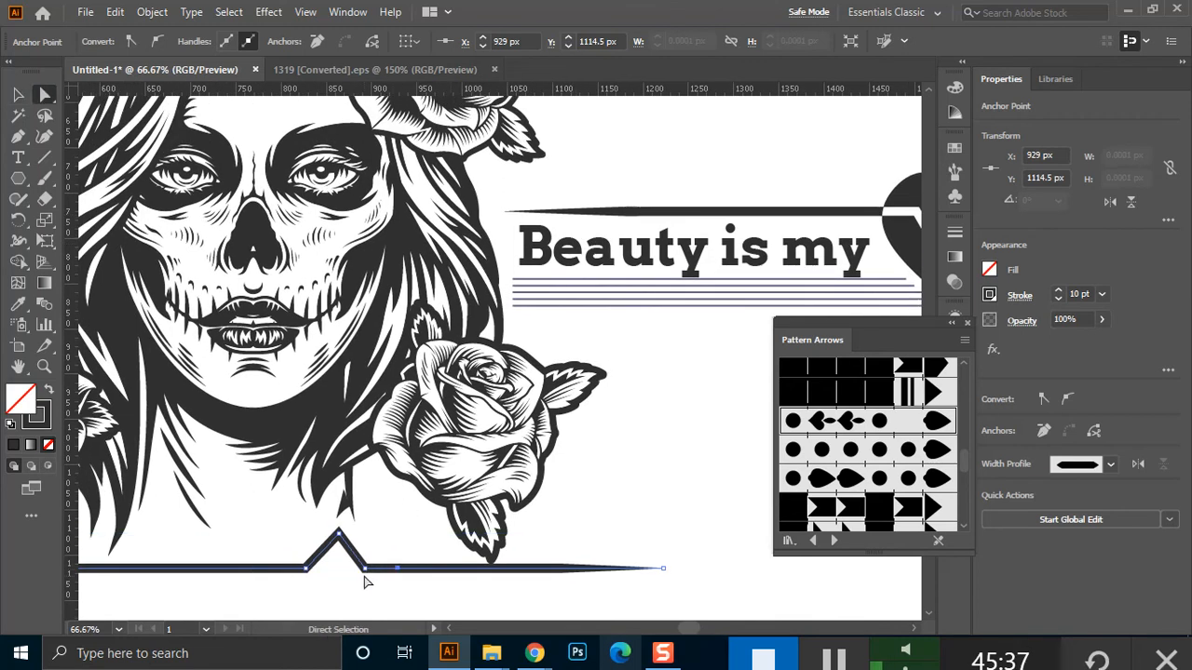
drag(365, 568, 355, 617)
click(397, 569)
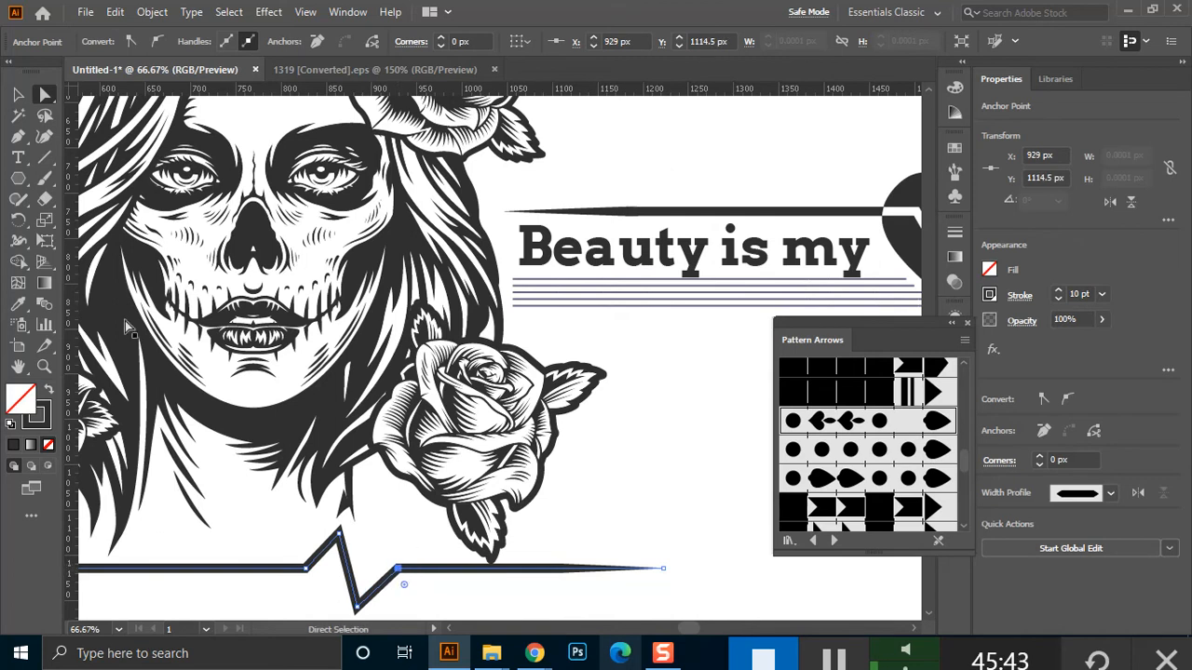
Add an anchor point on the segment rising from the trough and raise it to about Y 1080 px as a second peak
click(17, 135)
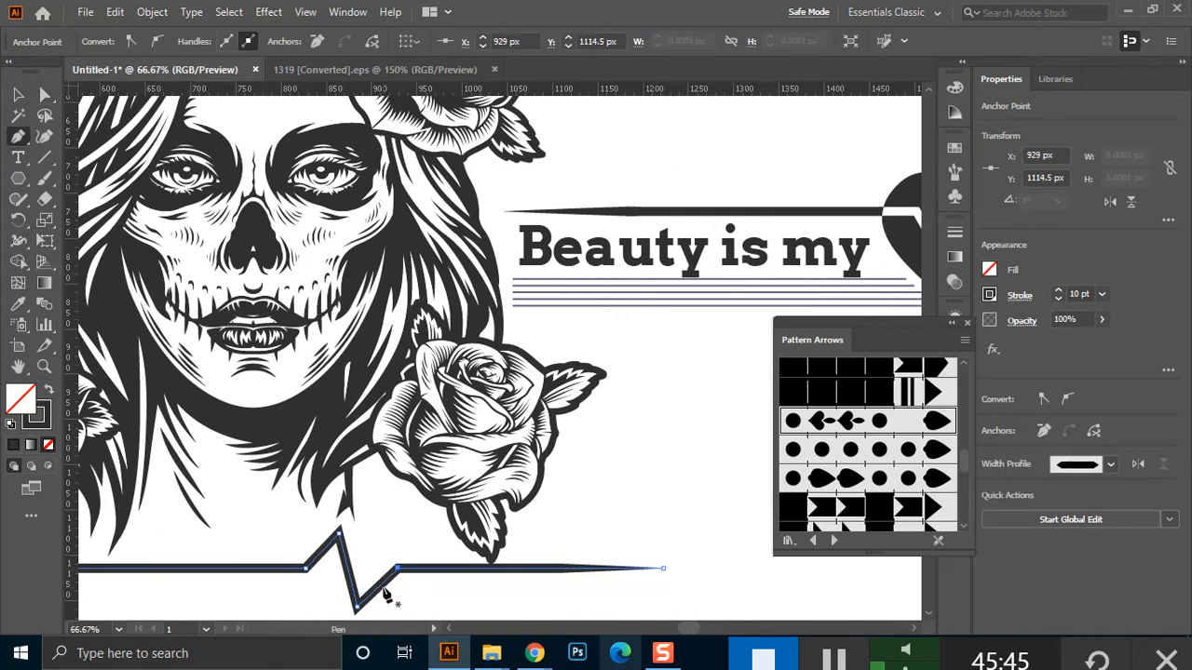
click(389, 577)
key(a)
drag(389, 577, 385, 535)
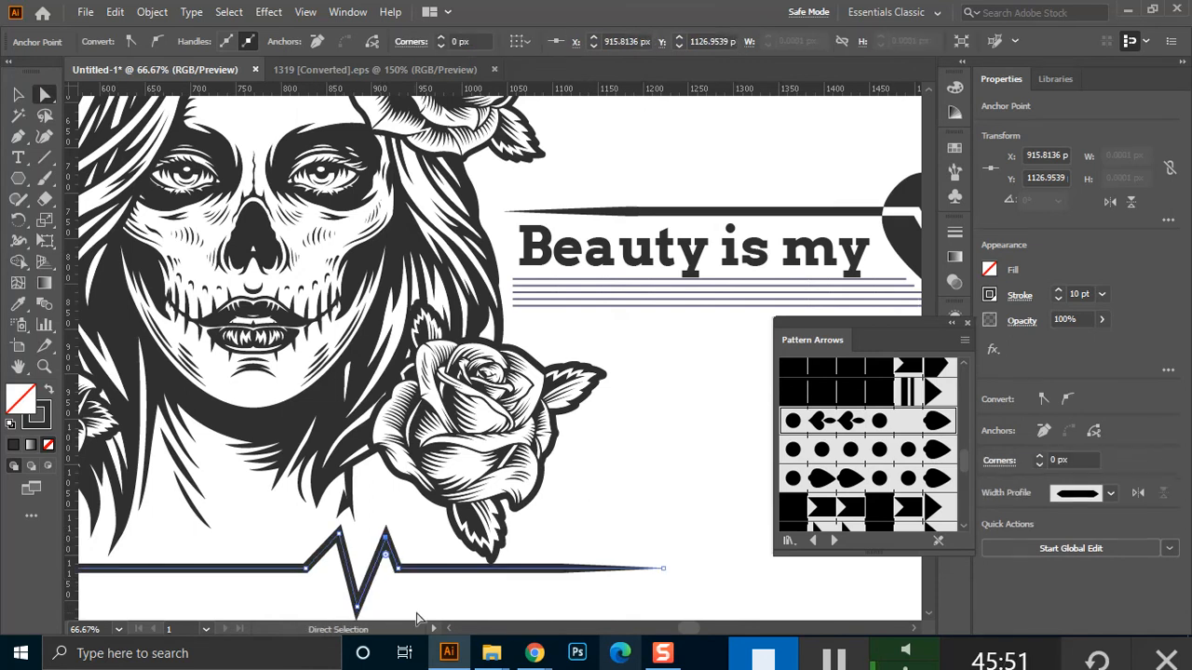
Narrow the heartbeat zigzag by moving its trough to about X 874, Y 1154 px and its second peak to about X 898, Y 1076 px
drag(426, 600, 476, 512)
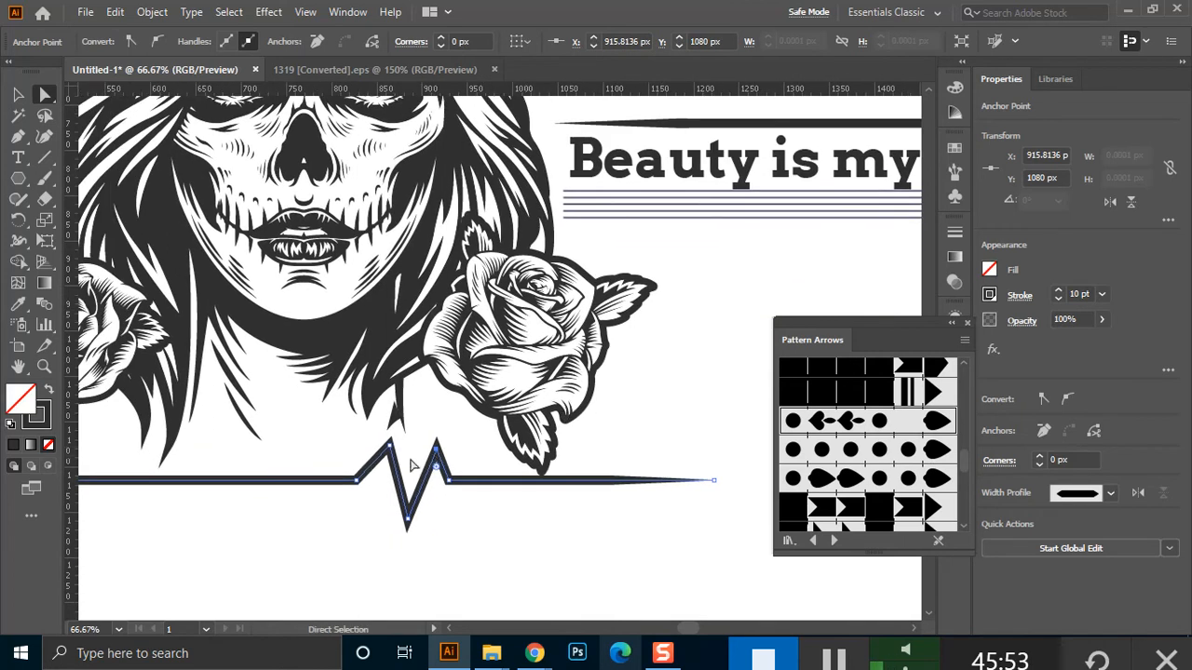
drag(390, 447, 416, 447)
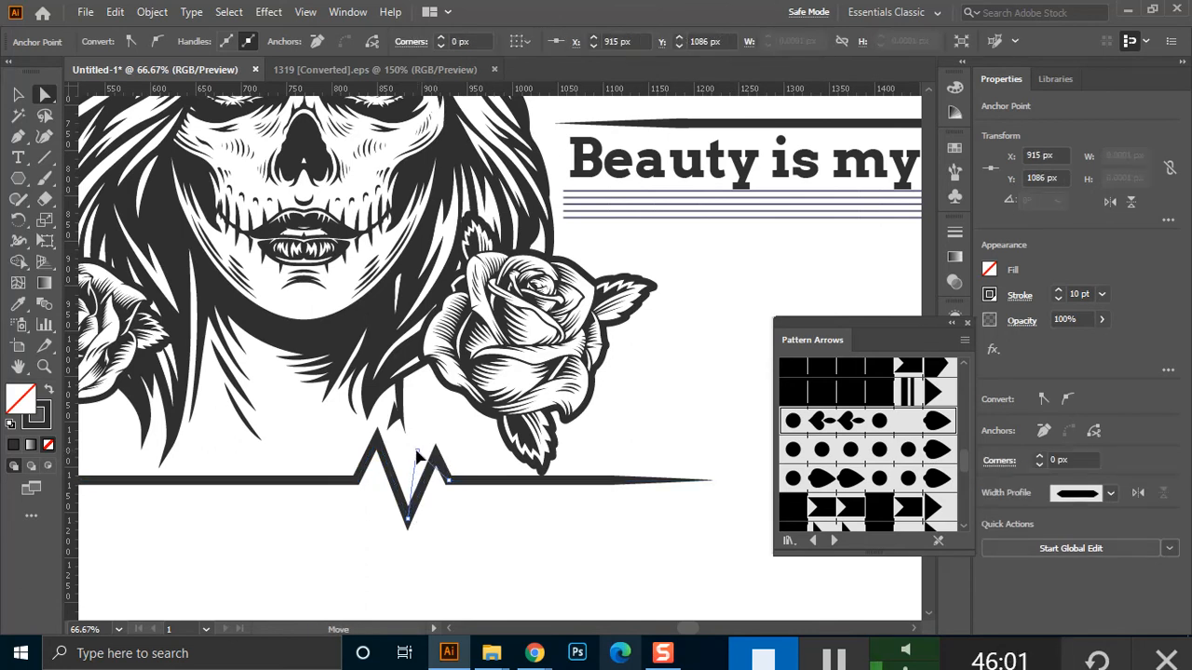
drag(407, 519, 395, 519)
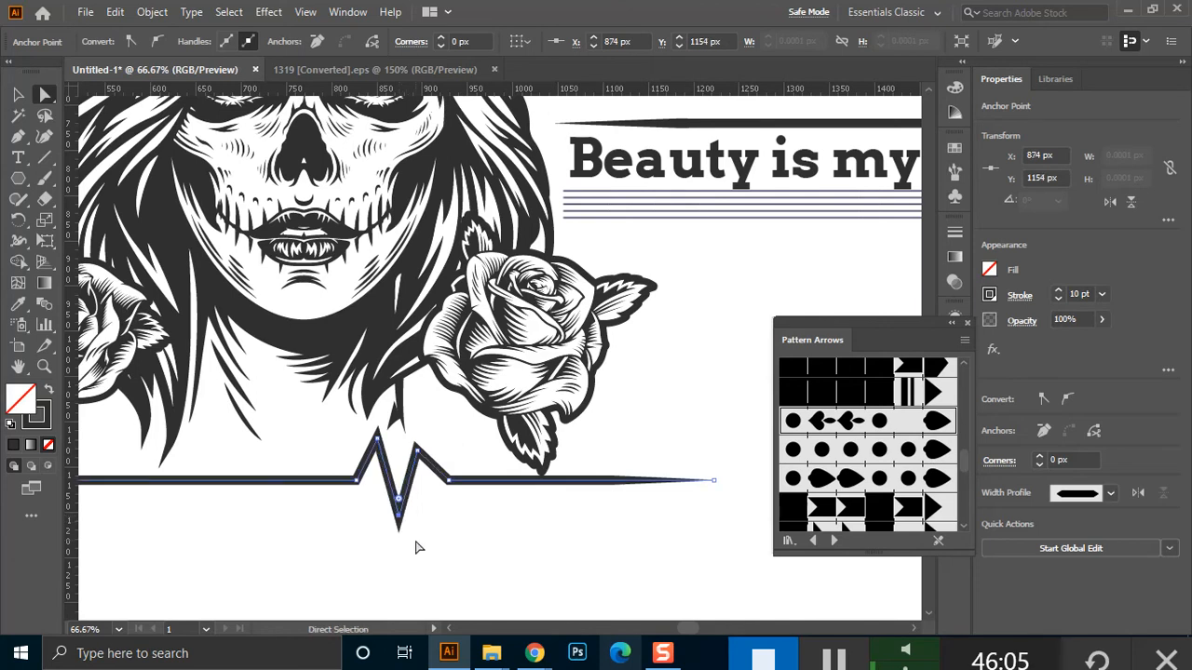
click(431, 540)
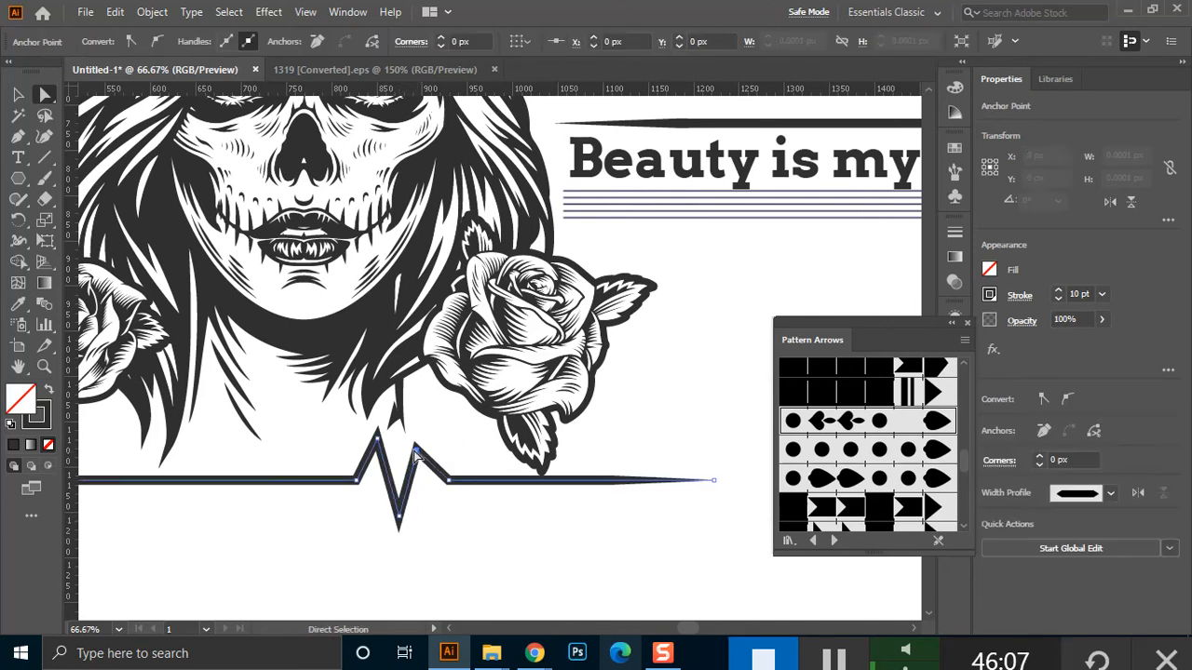
drag(416, 453, 419, 440)
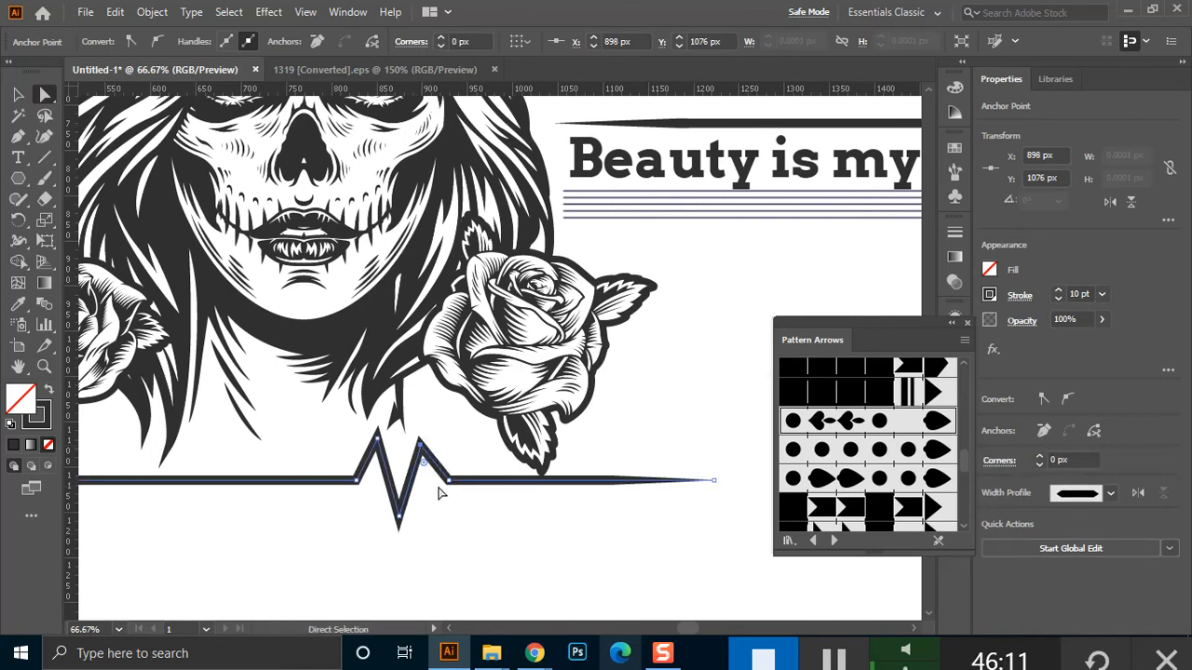
Move the zigzag's two base anchor points inward along the line, the right one to about X 915 px
drag(449, 481, 435, 483)
click(466, 592)
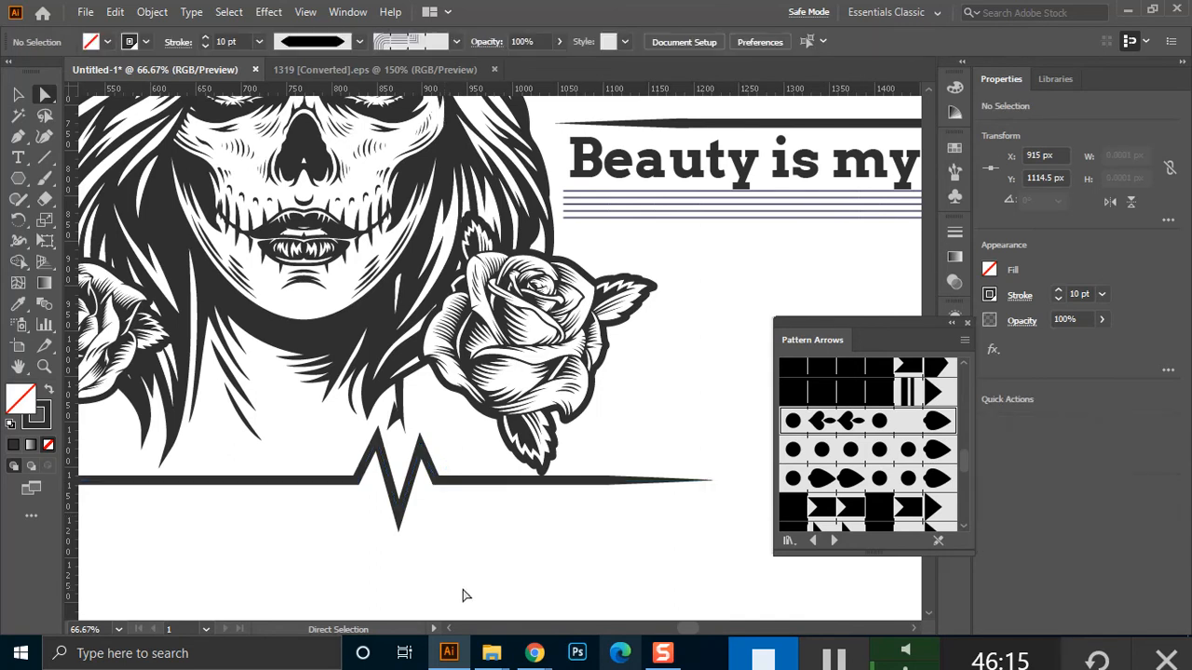
drag(358, 484, 364, 486)
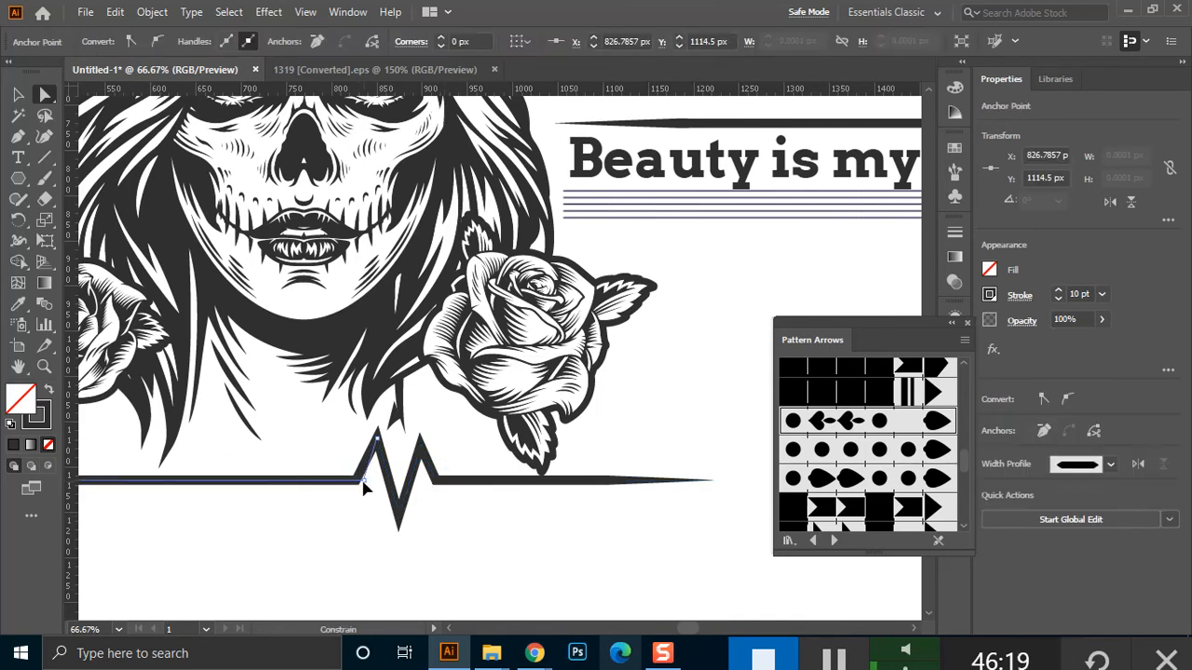
click(386, 547)
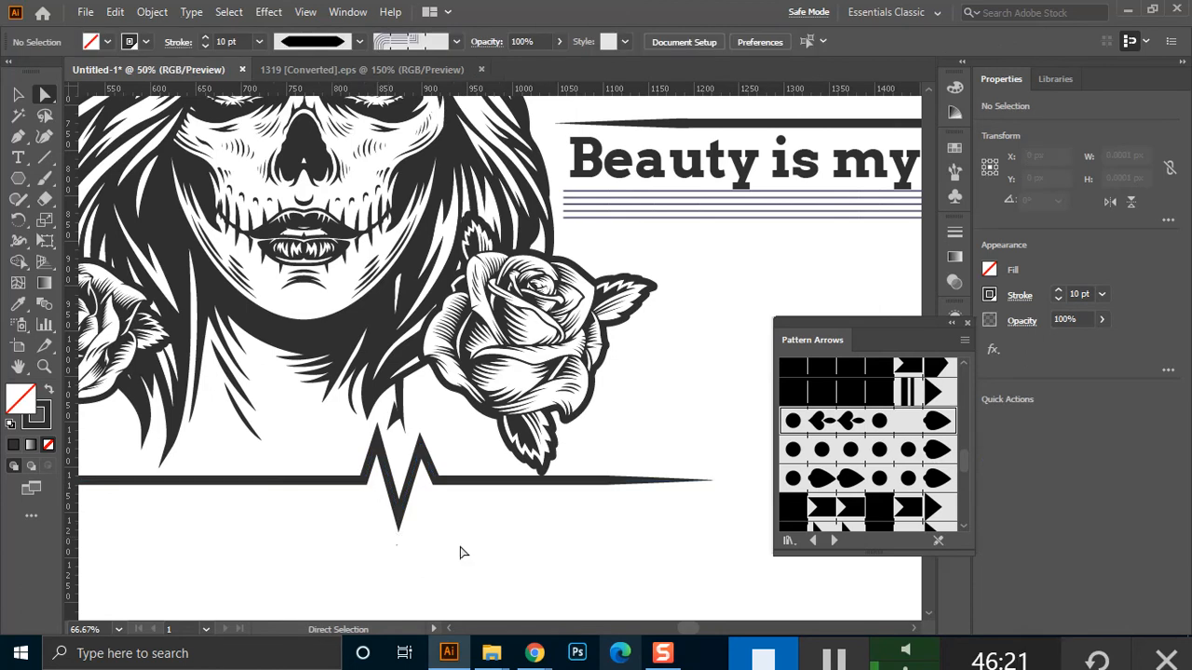
Place a copy of the 'Beauty is my' text under the line, left of the heartbeat zigzag
scroll(401, 557, down, 1)
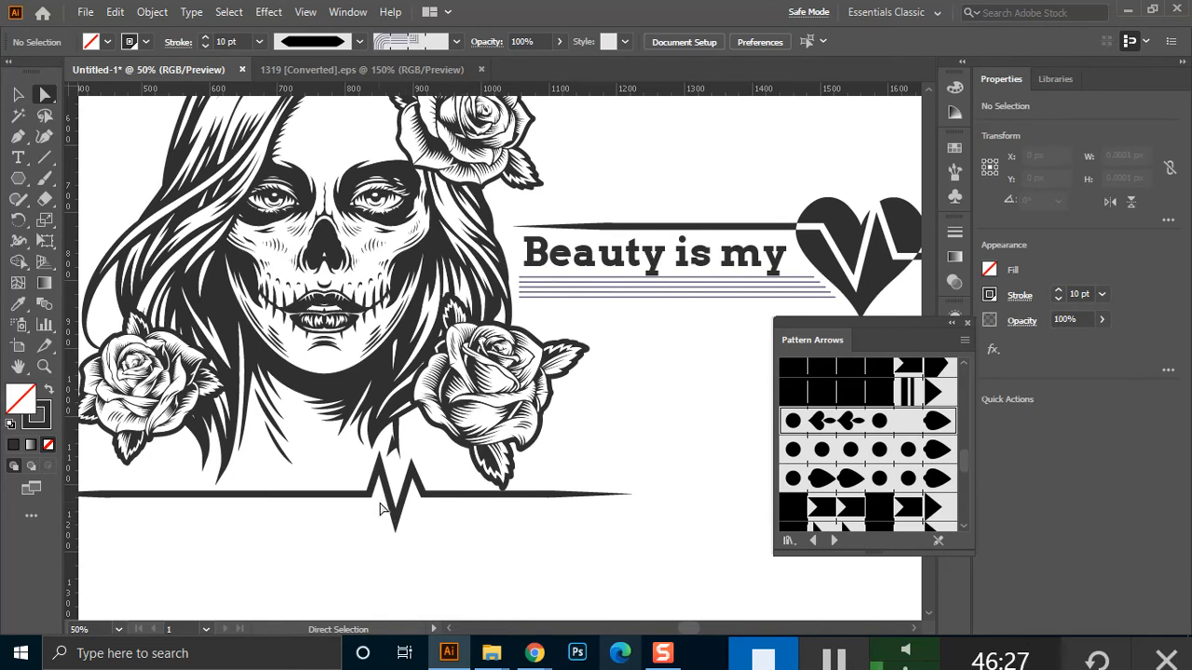
key(ctrl+minus)
drag(341, 532, 381, 540)
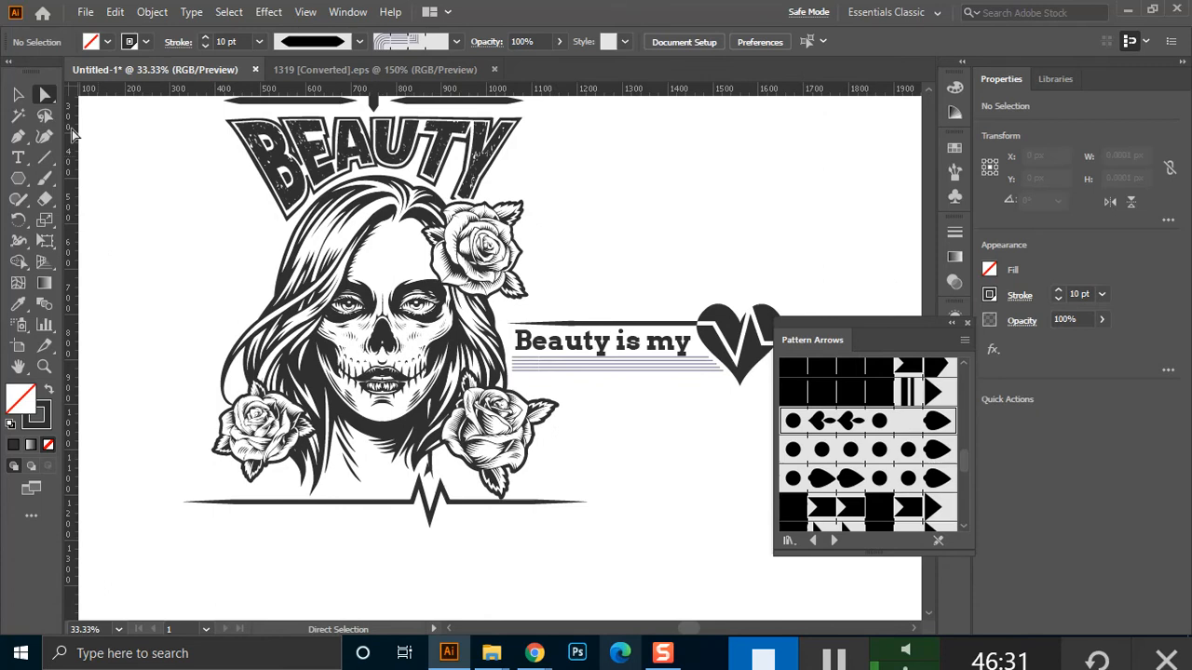
click(18, 94)
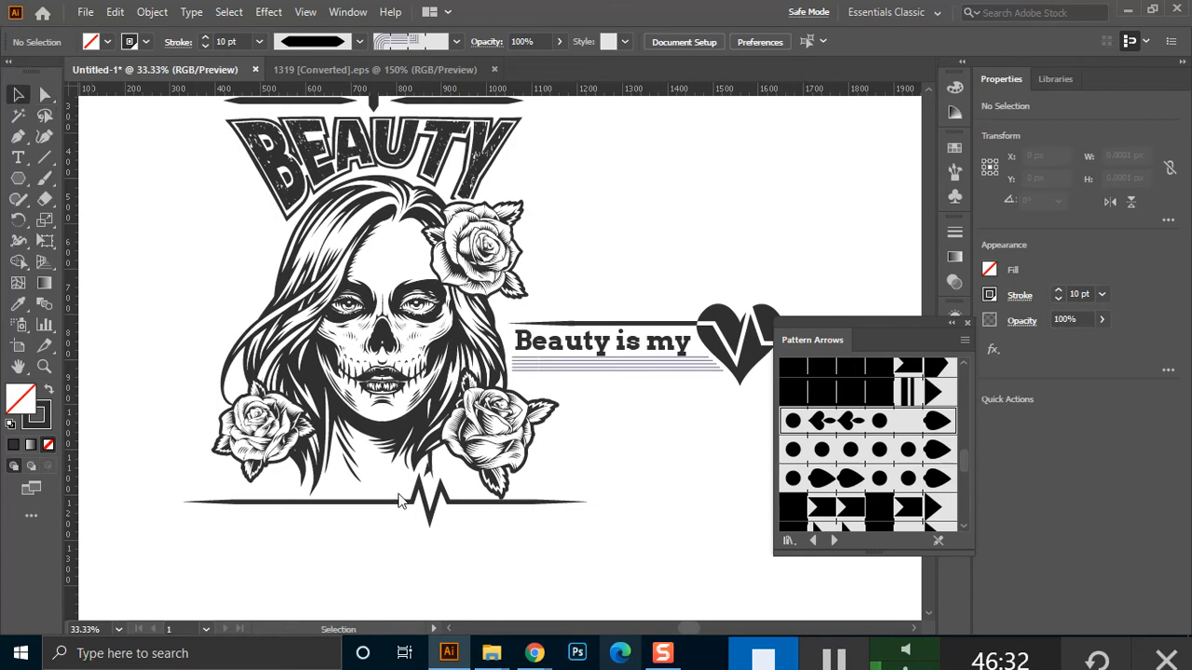
click(604, 352)
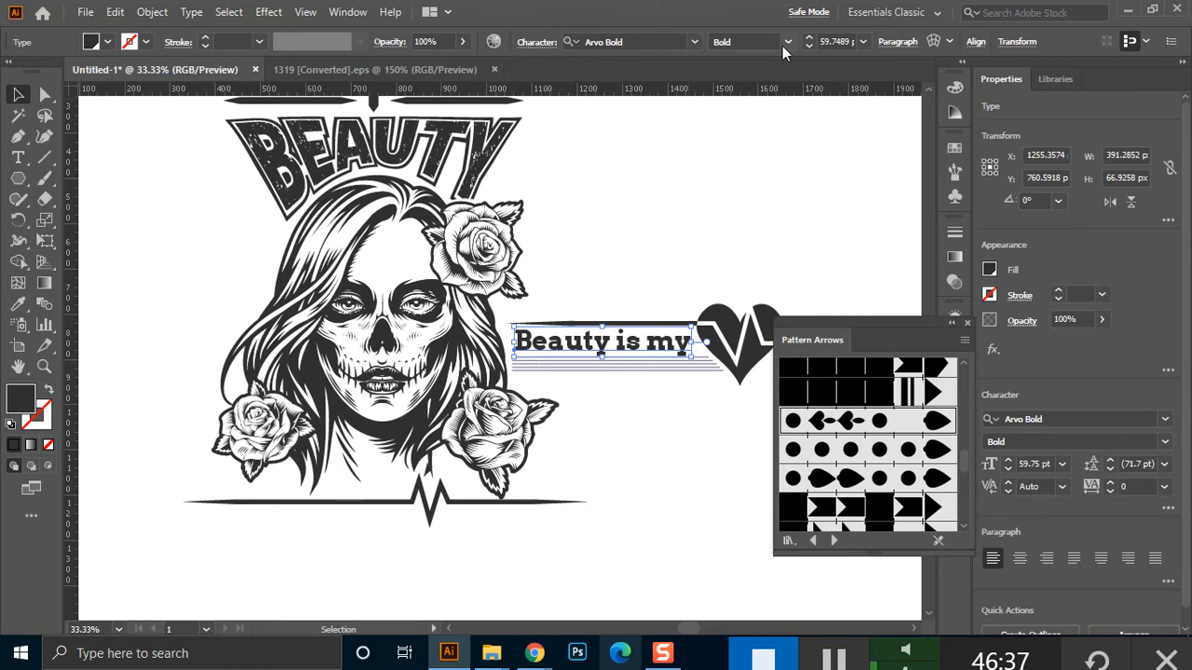
drag(656, 352, 356, 524)
click(468, 546)
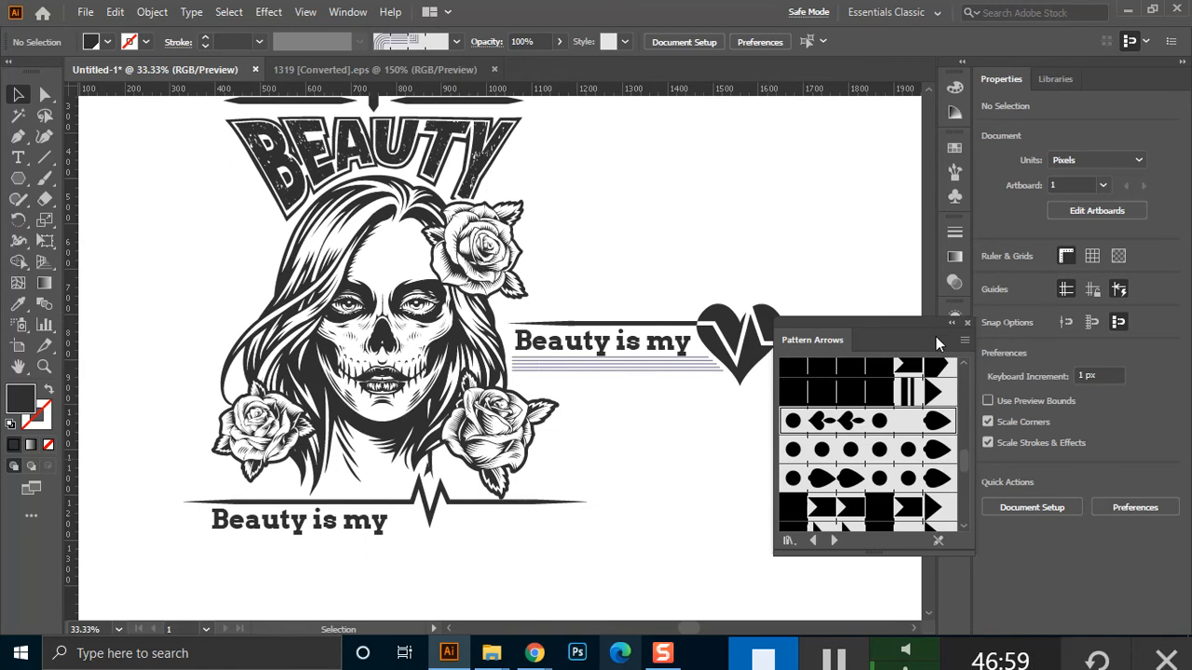
Close the current brush library and reopen Pattern Arrows from the brush libraries
click(966, 323)
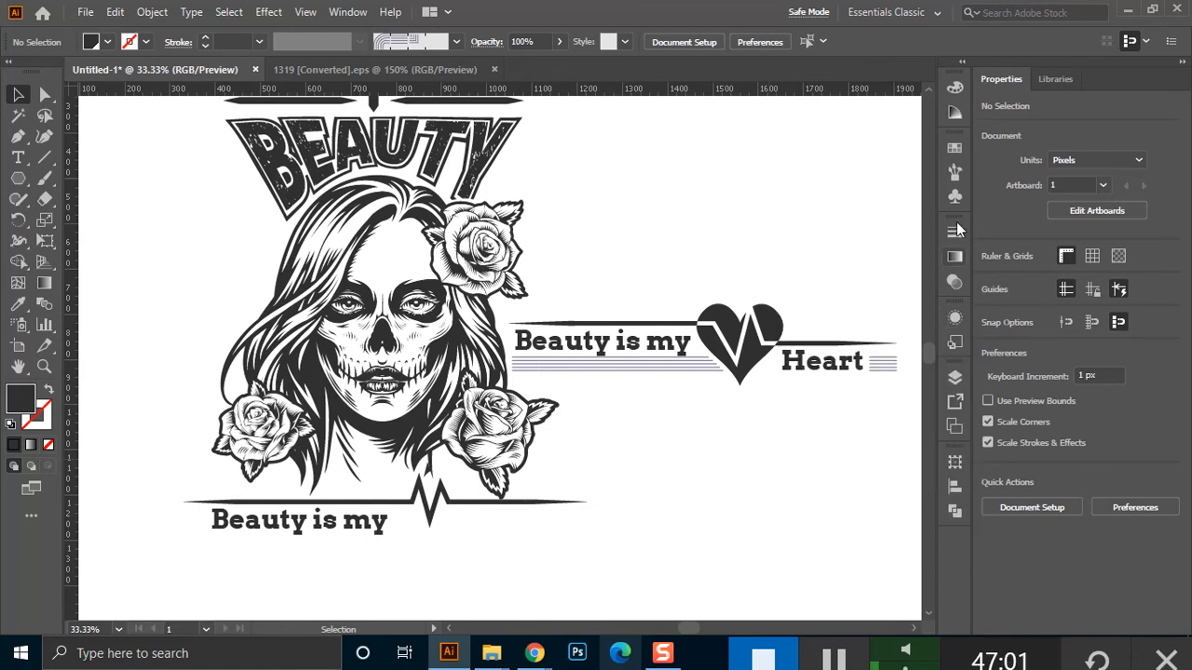
click(955, 174)
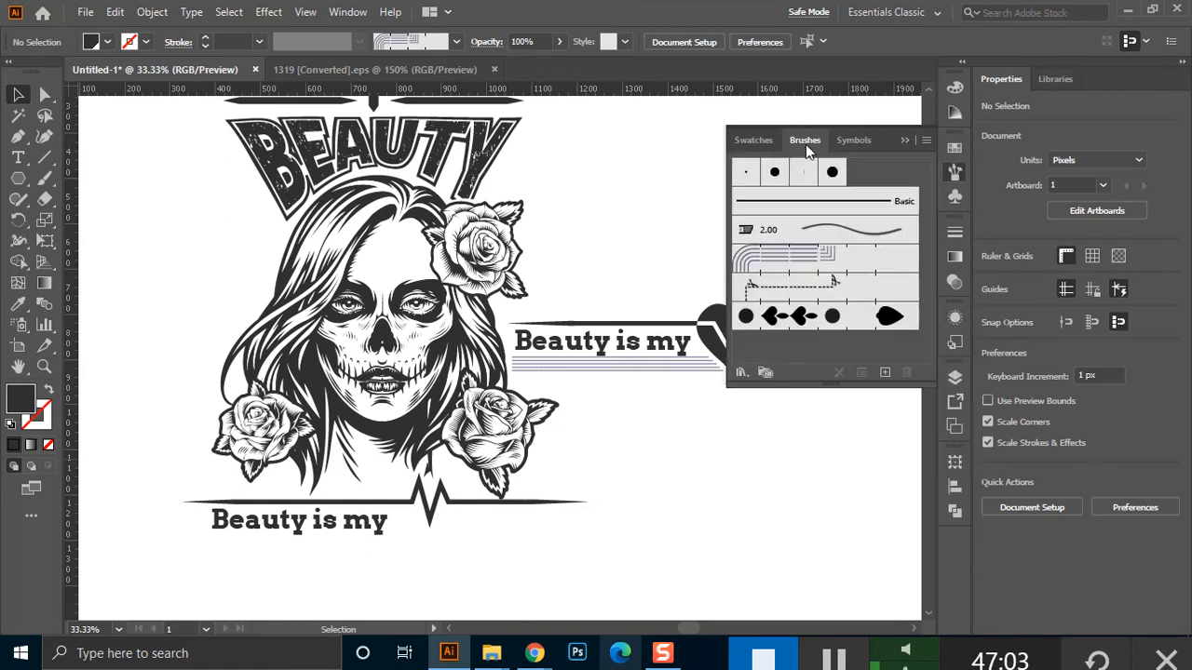
click(741, 374)
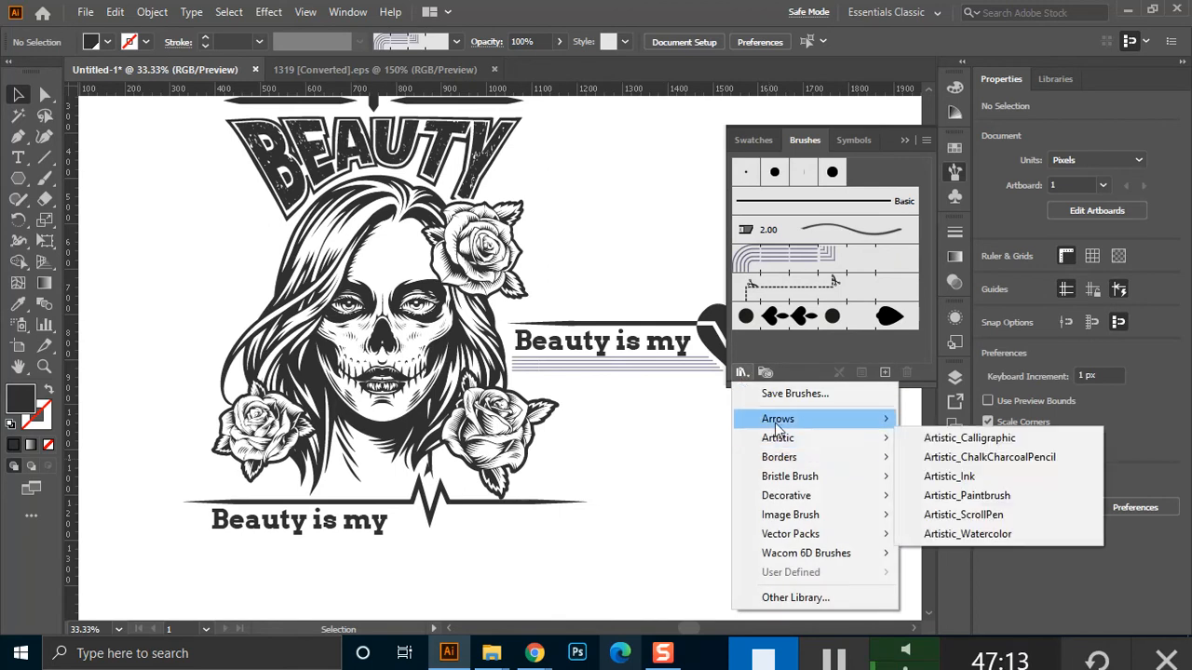
mouse_move(774, 423)
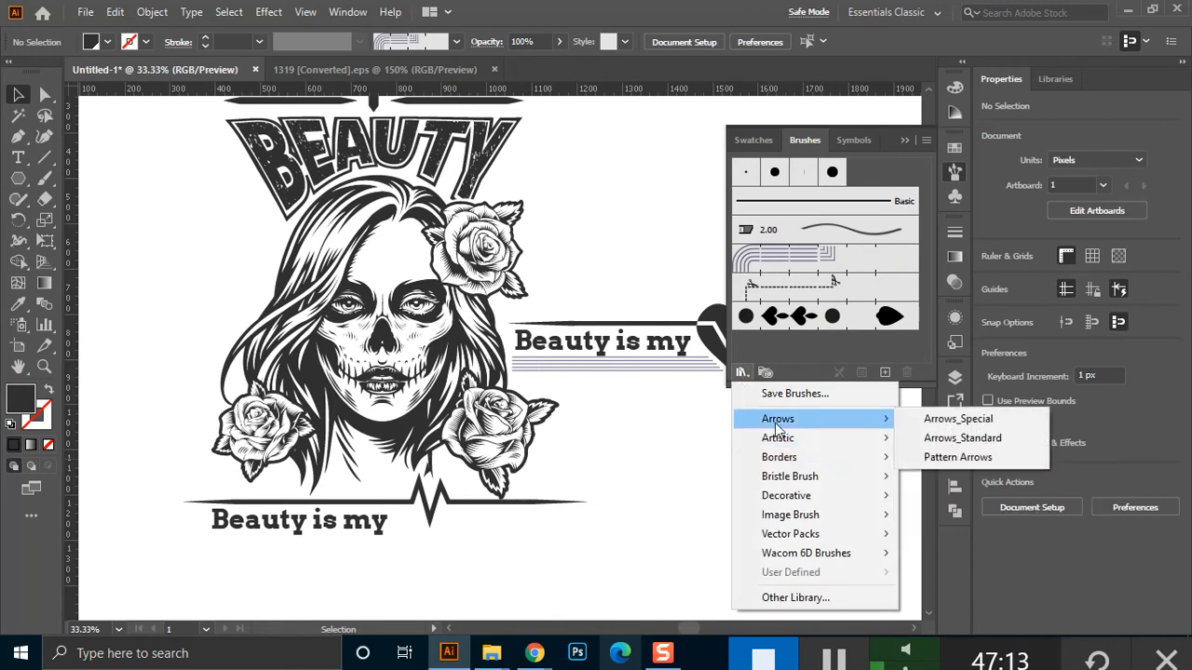
click(986, 456)
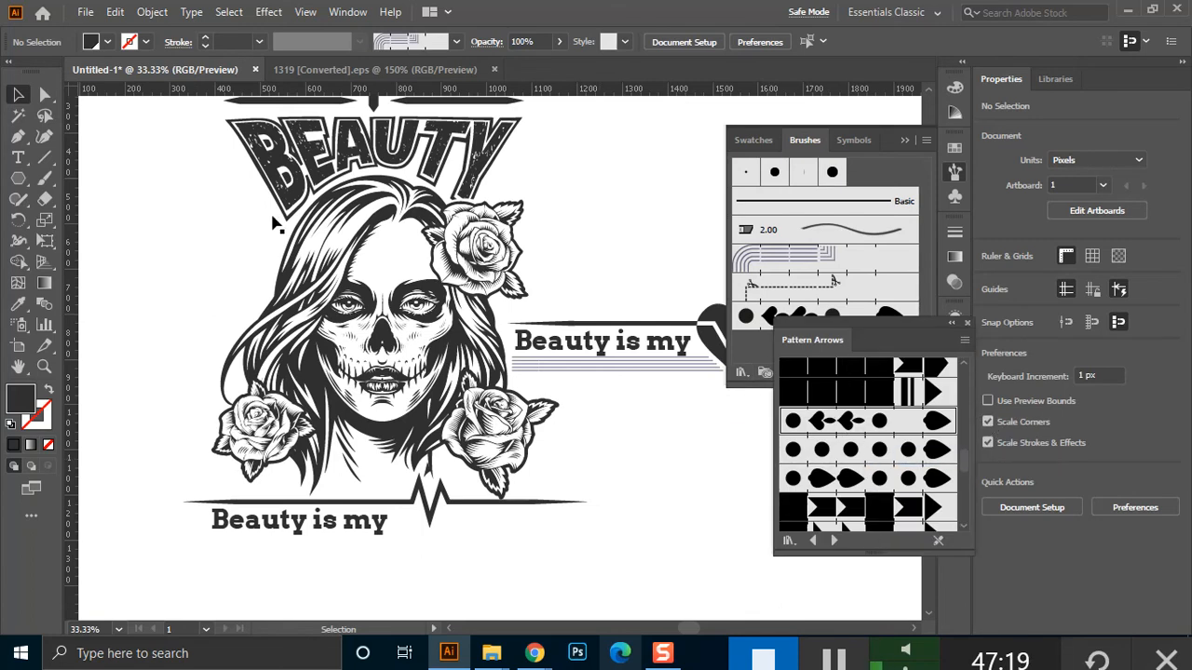
Draw a horizontal line about 412 px long to the lower right of the heartbeat line and apply the hearts-and-leaf pattern brush to it
click(44, 157)
drag(519, 538, 706, 538)
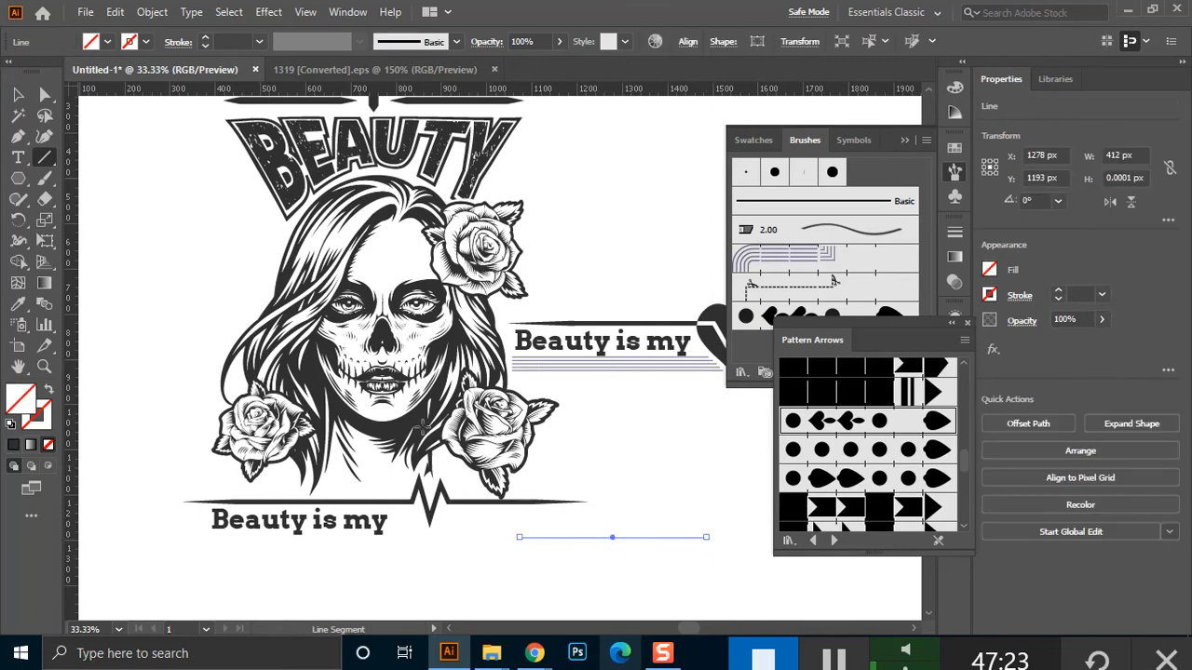
click(847, 420)
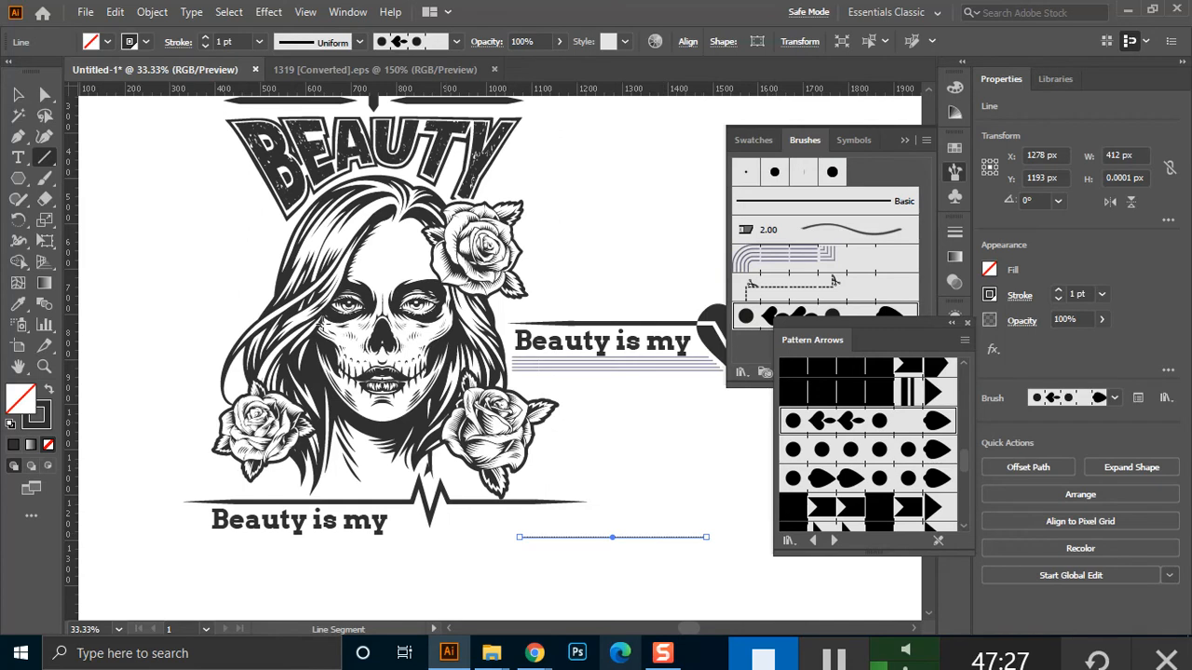
click(18, 94)
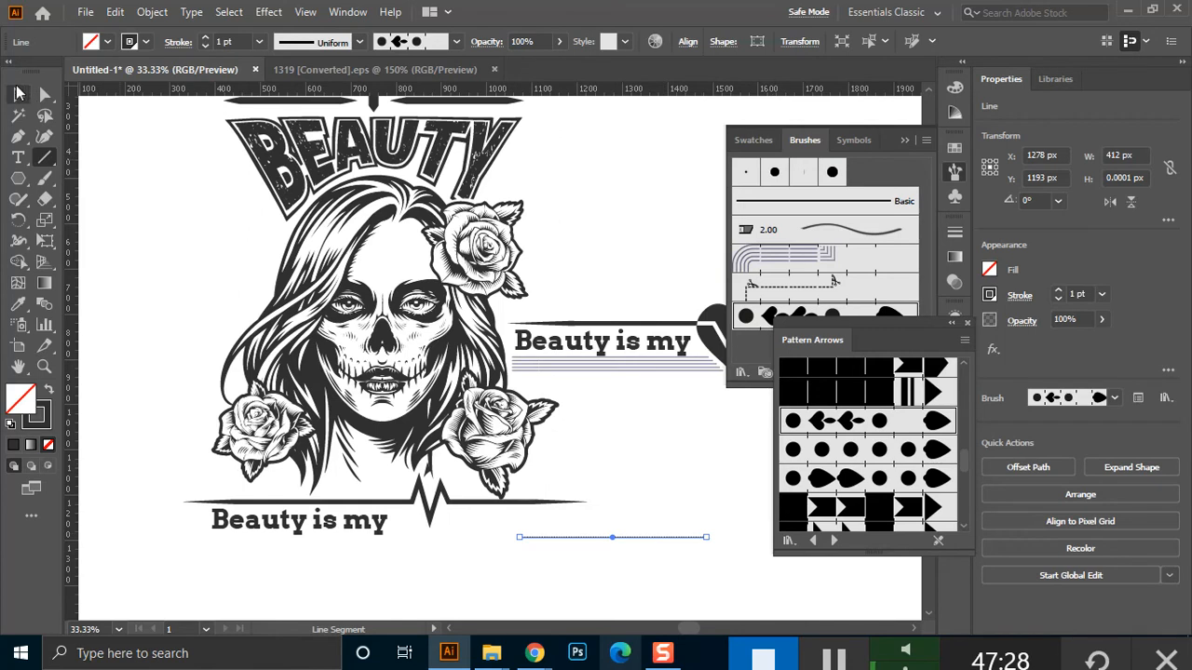
click(615, 583)
Set the stroke weight of the heart-brushed line to 20 pt
drag(723, 527, 492, 552)
click(235, 39)
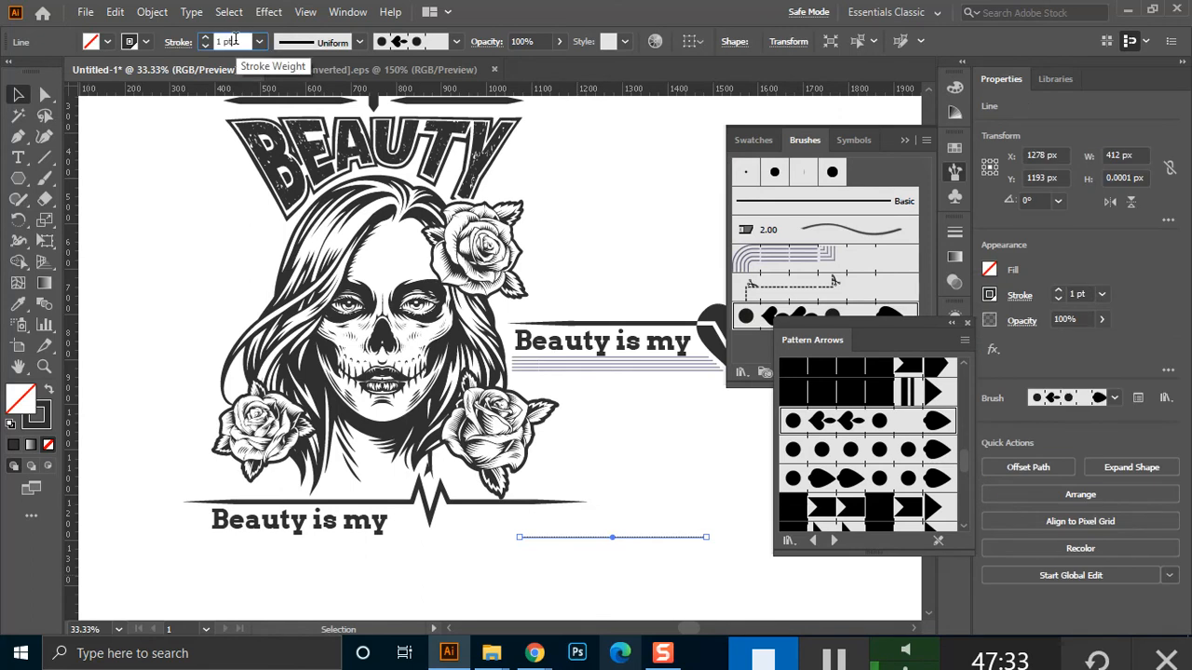
text(20)
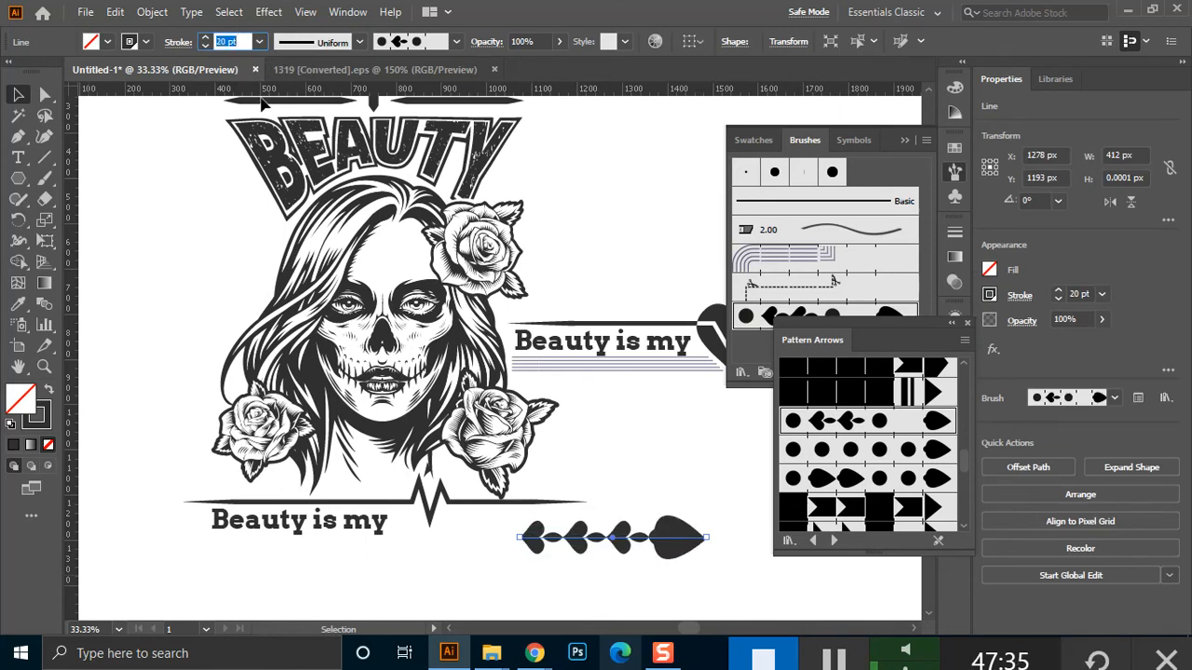
key(Return)
click(545, 575)
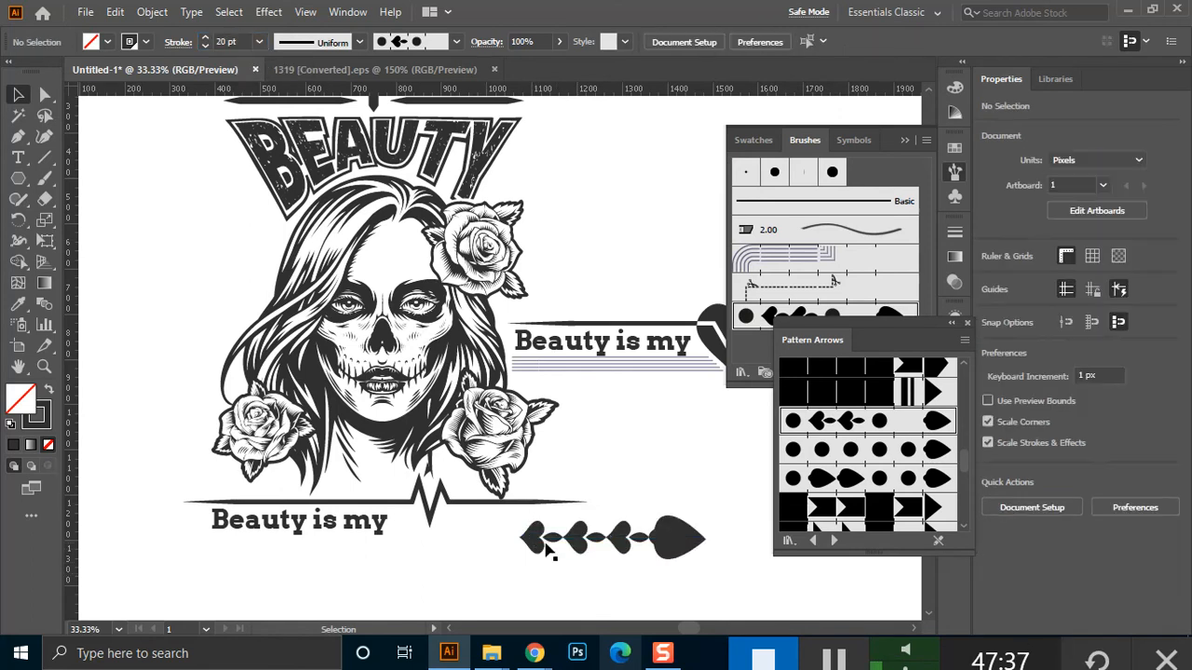
Expand the appearance of the heart-brushed line into editable shapes
click(687, 547)
click(152, 12)
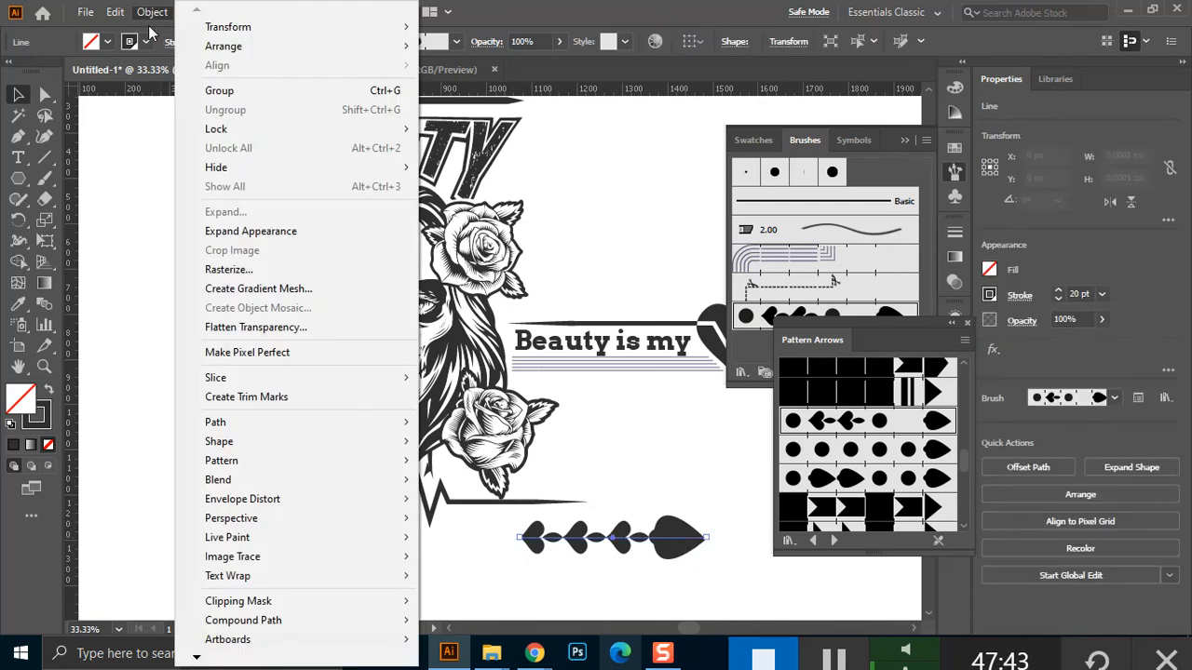
mouse_move(295, 505)
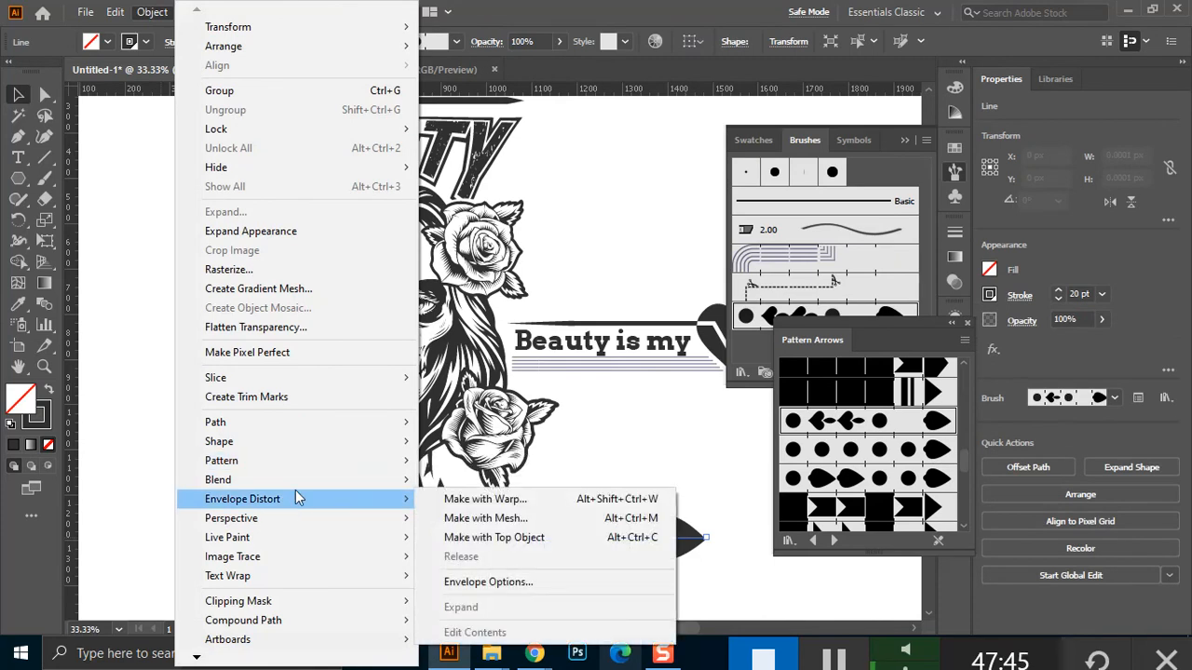
click(282, 240)
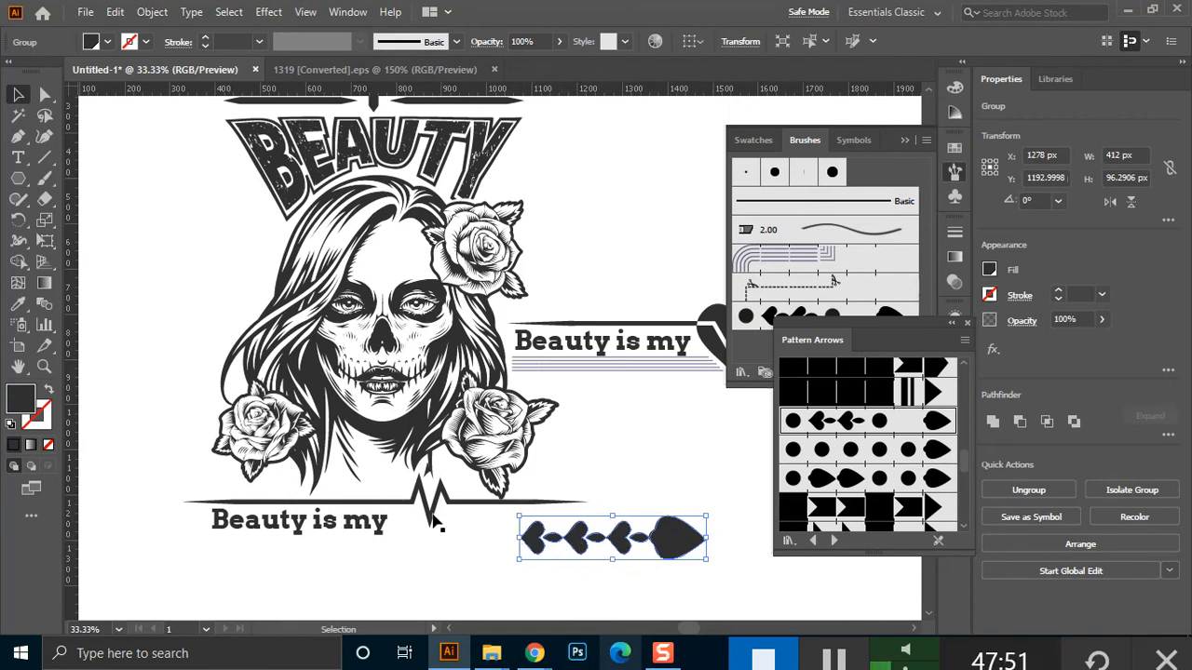
click(431, 568)
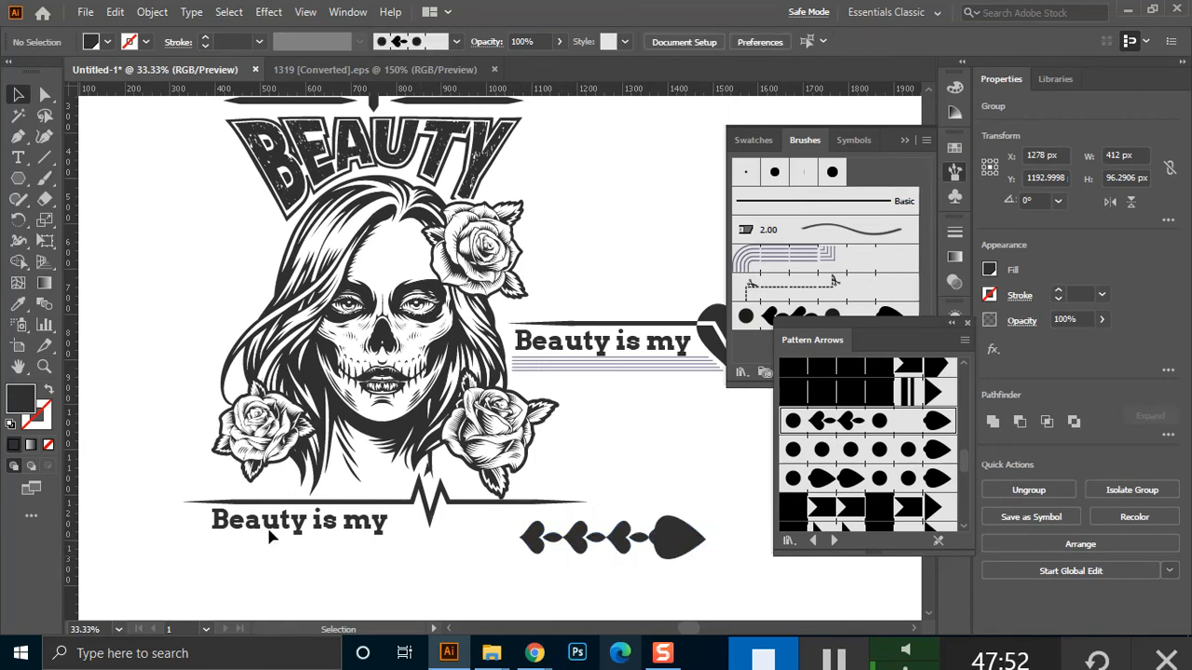
Copy the lower 'Beauty is my' text to the empty area beside the upper rose and replace its wording with 'heart'
click(333, 530)
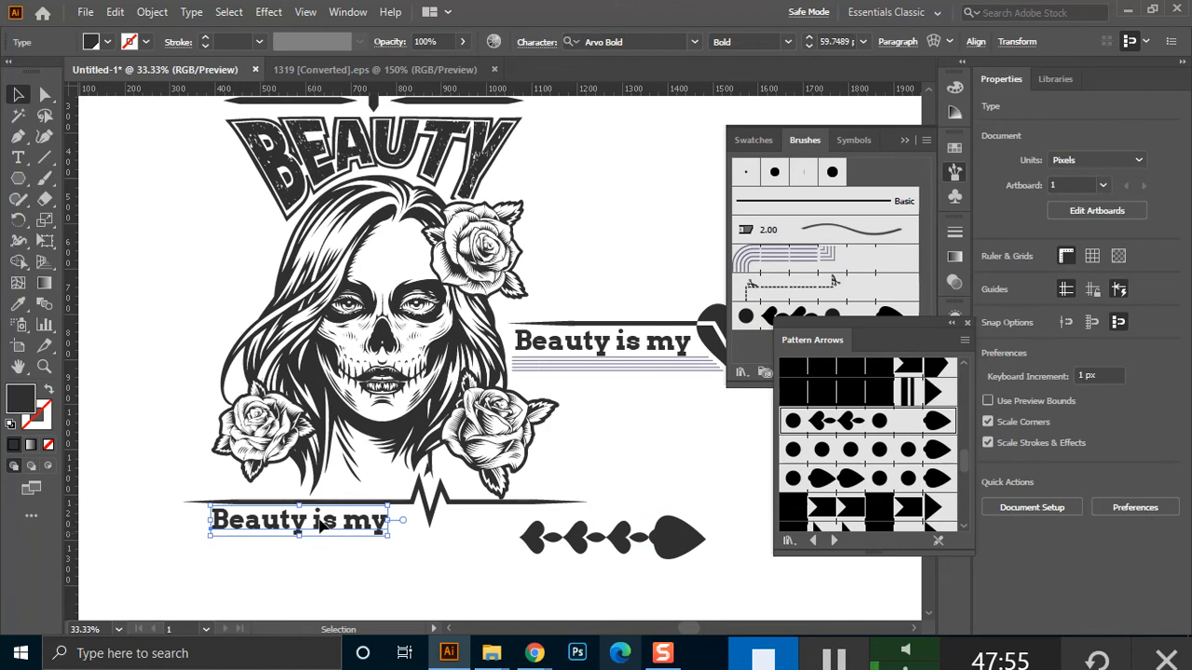
drag(305, 529, 630, 238)
key(t)
click(630, 239)
key(ctrl+a)
text(heart)
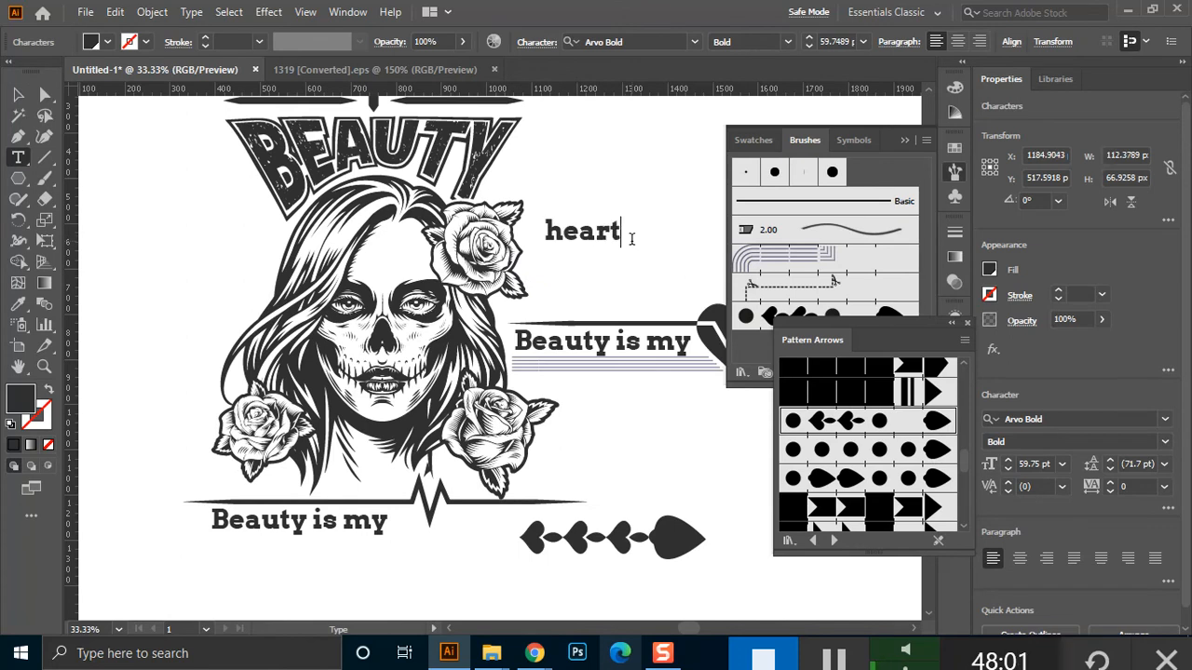
key(Escape)
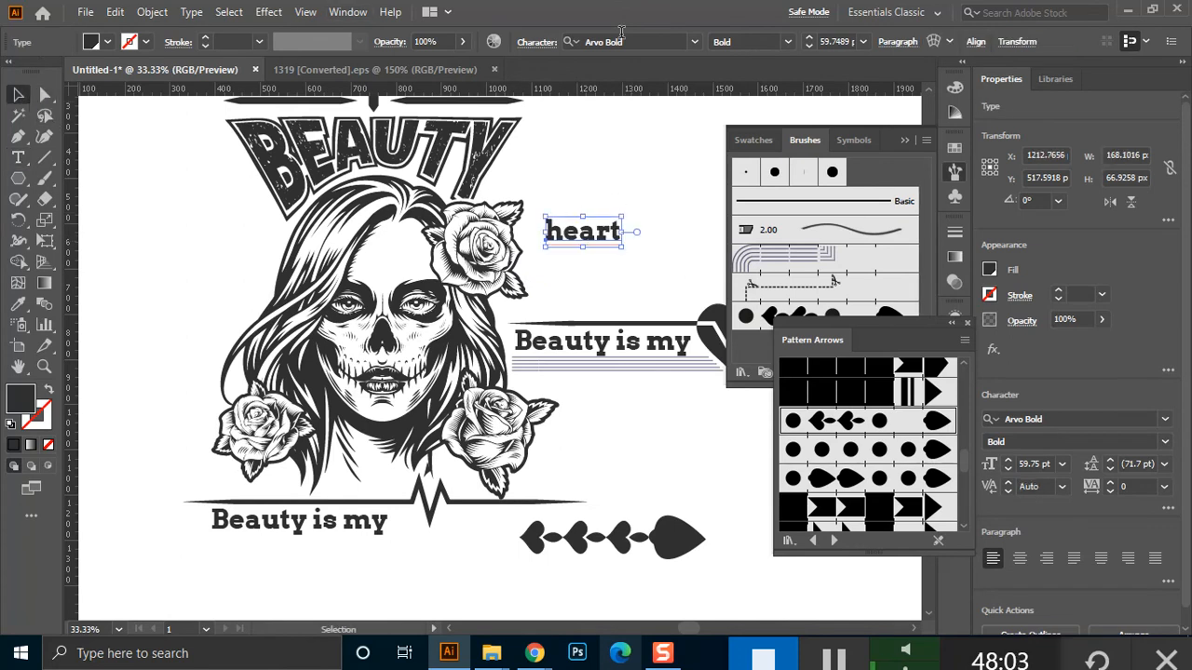
Move the 'heart' text to the left of the woman's hair and set its font to Font Awesome 5 Free Solid
drag(598, 238, 184, 236)
click(615, 39)
text(f)
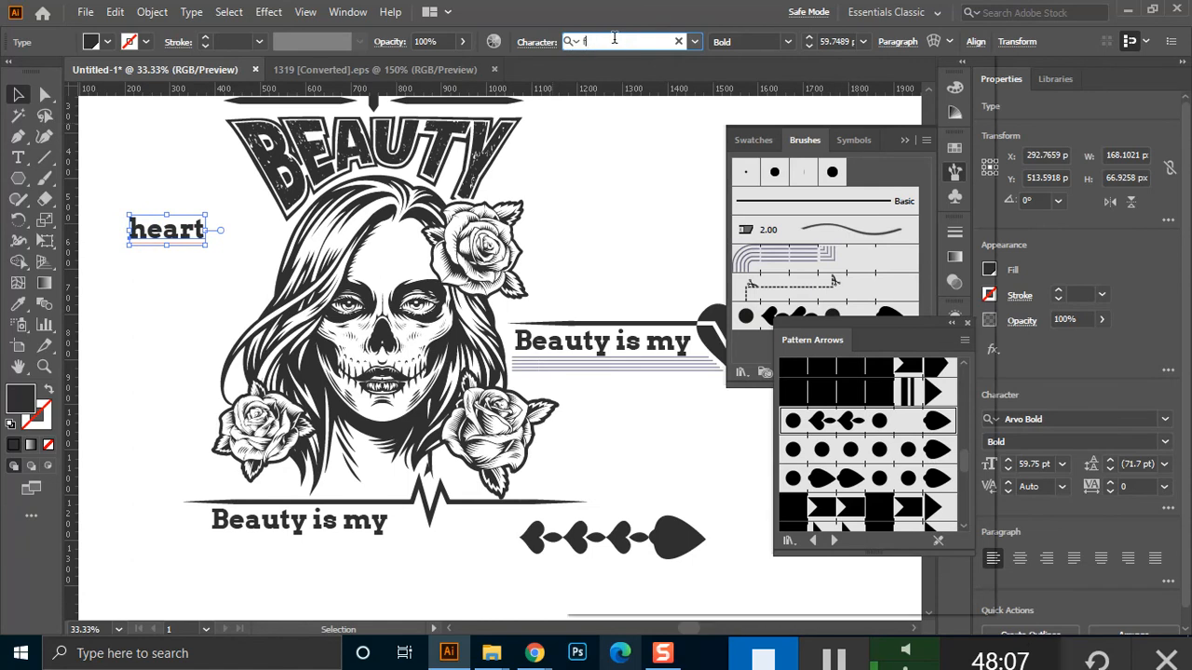
text(ont)
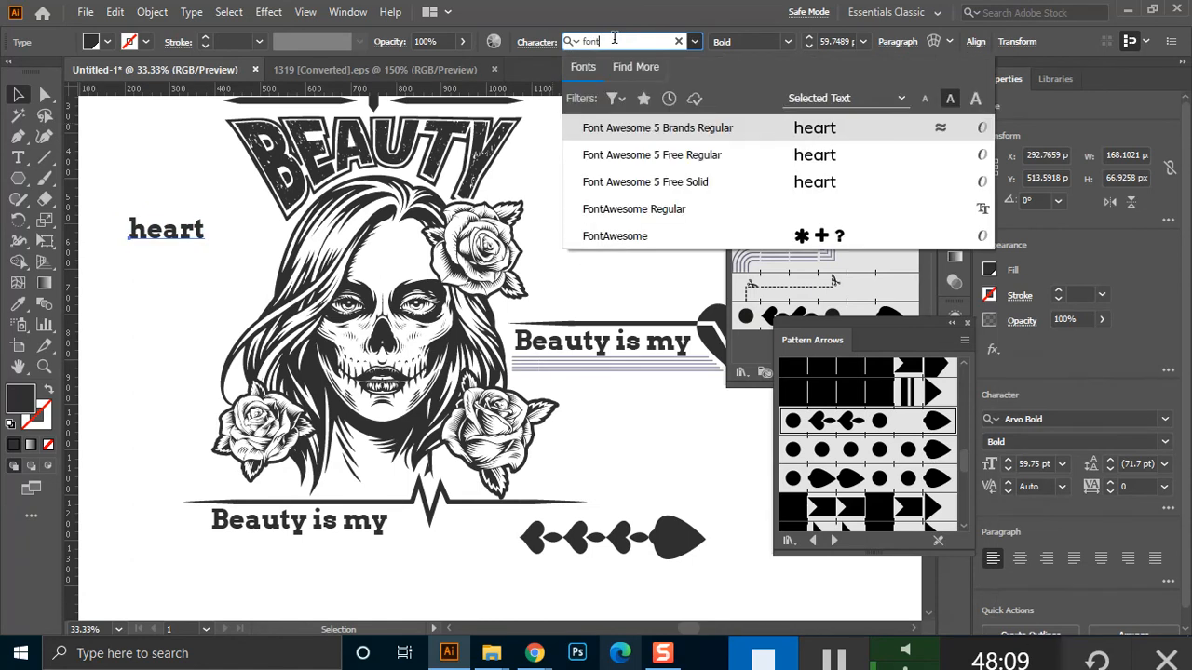
click(646, 181)
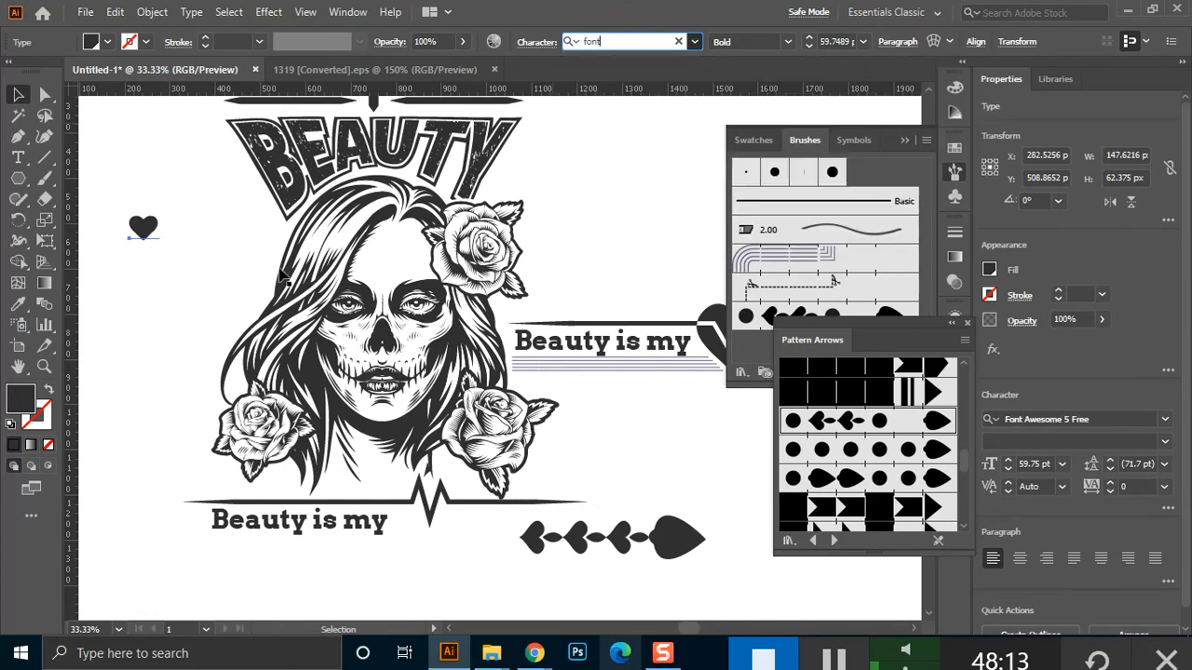
key(Escape)
click(146, 251)
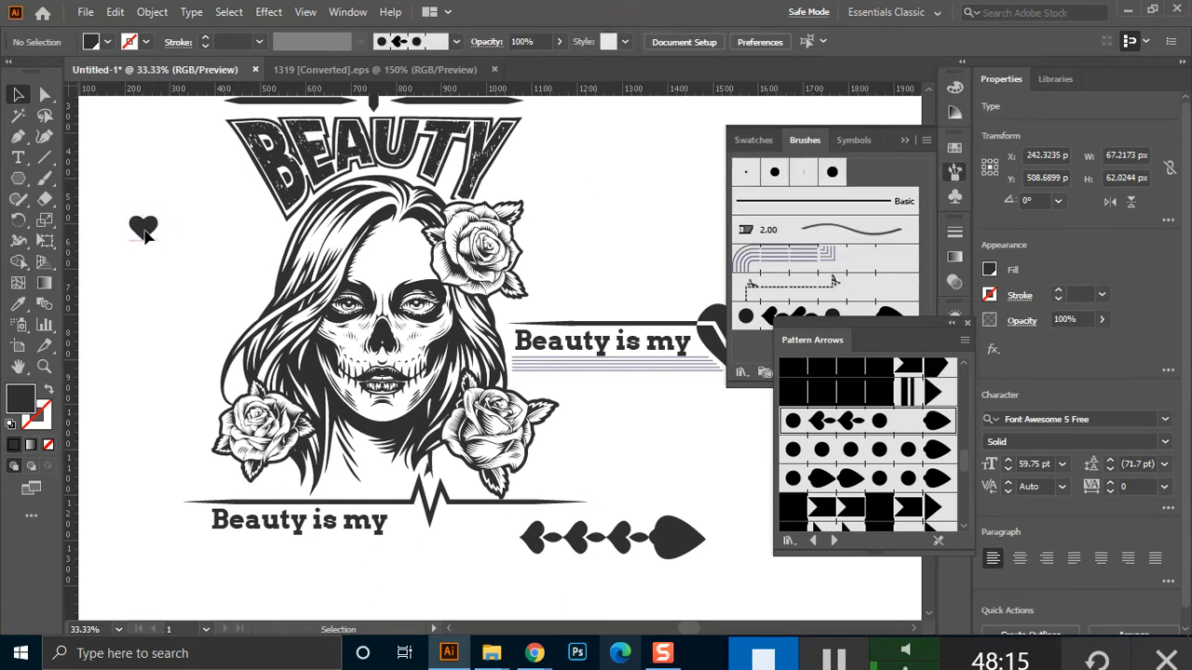
Place a copy of the heart icon above the heart arrow and convert it to outlines
key(ctrl+v)
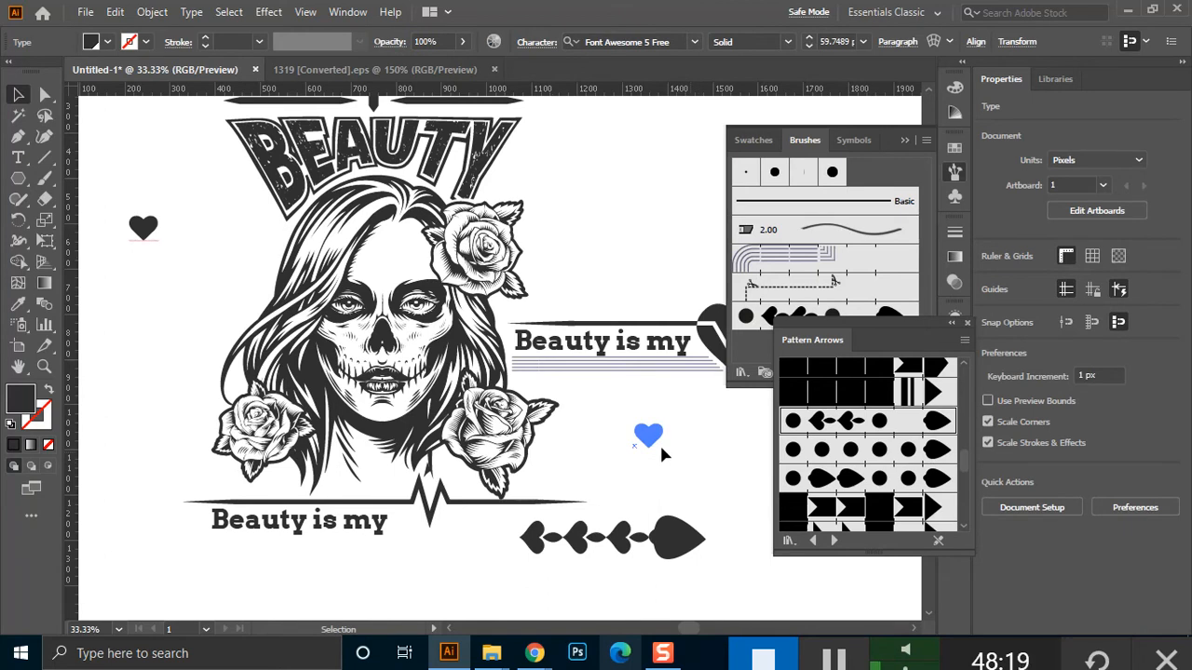
key(ctrl+shift+o)
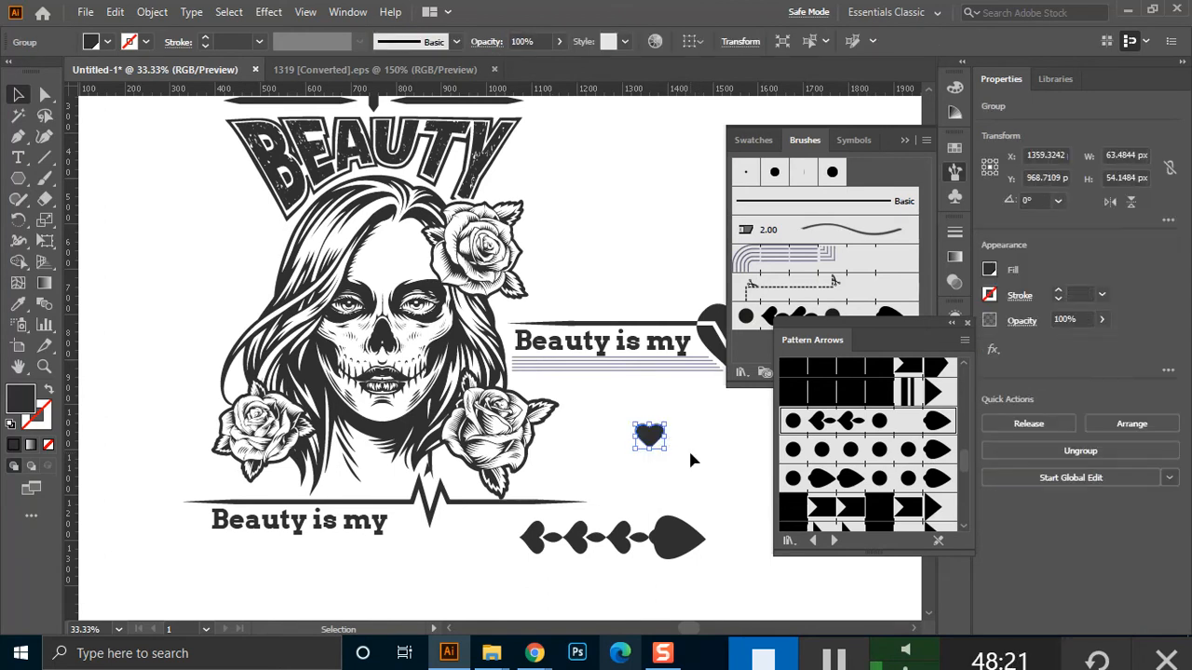
click(688, 448)
click(587, 543)
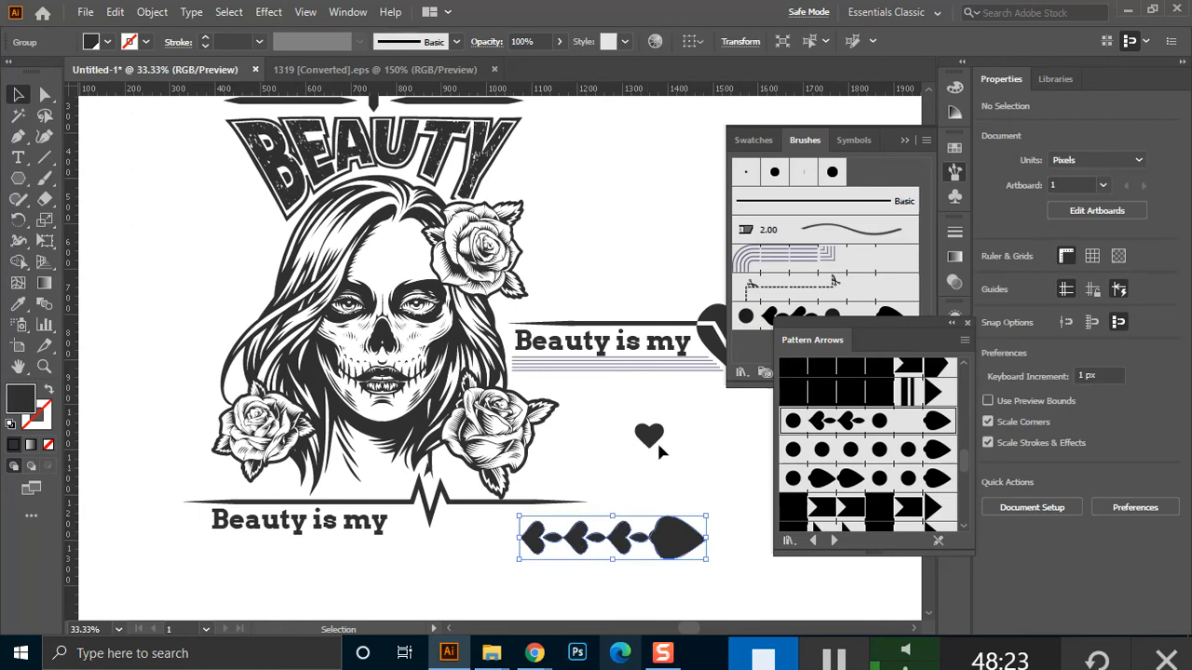
click(657, 447)
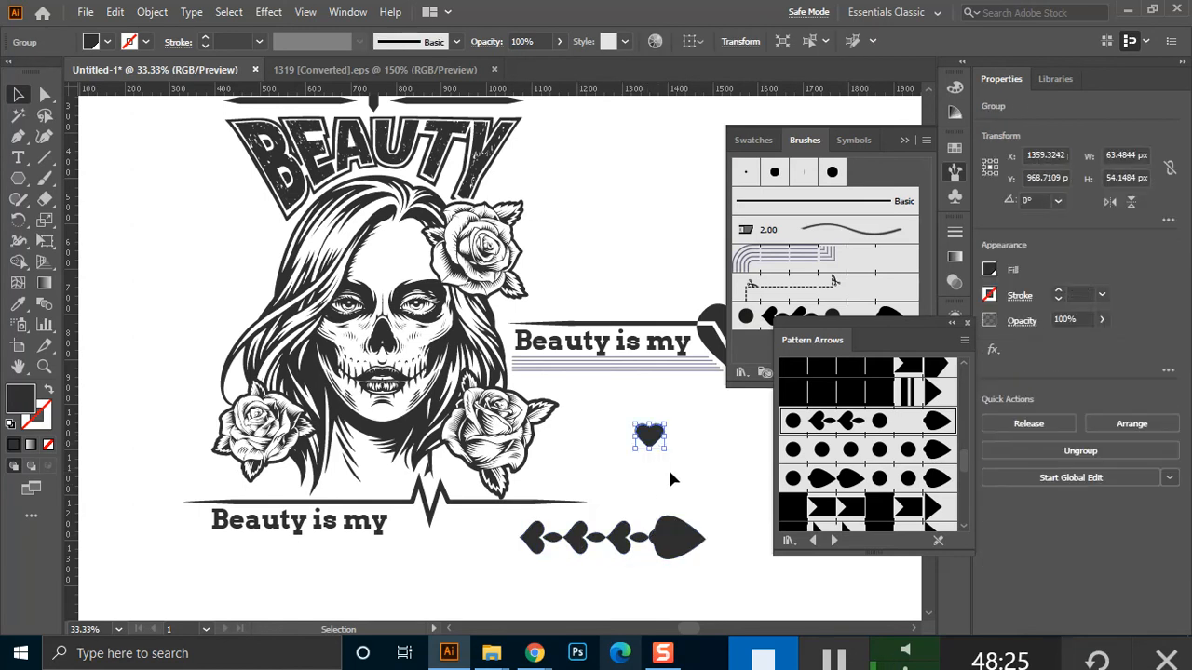
click(670, 475)
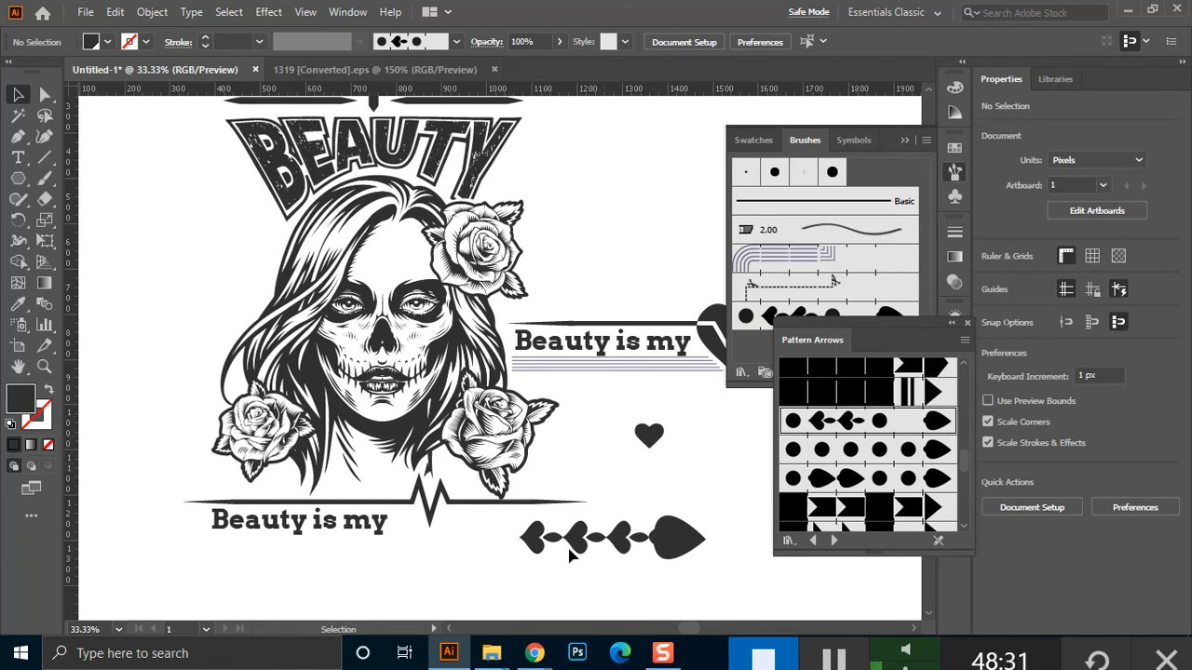
Ungroup the expanded heart arrow, and ungroup its first heart segment as well
click(593, 536)
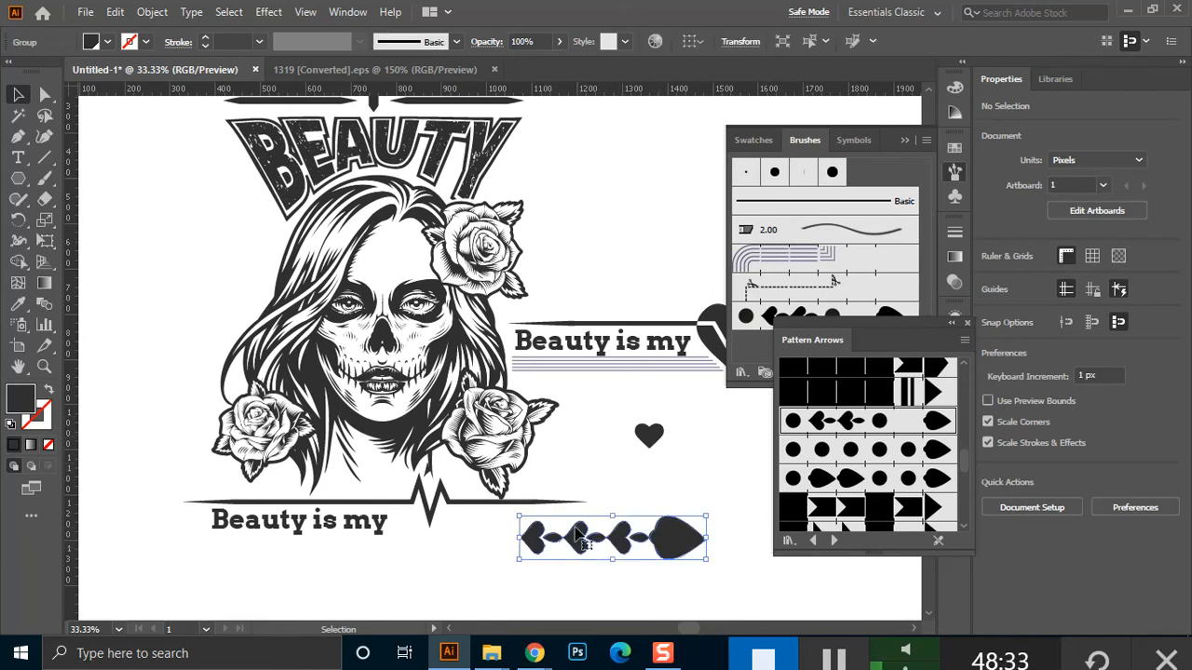
right_click(584, 536)
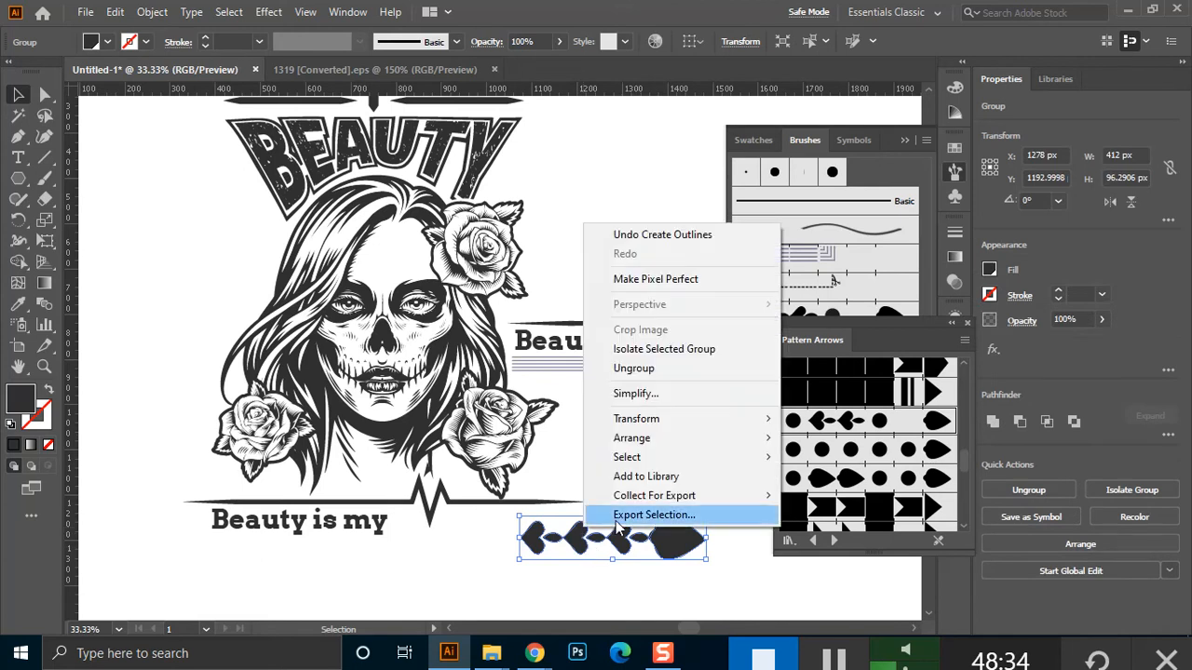
click(693, 370)
click(570, 573)
click(538, 543)
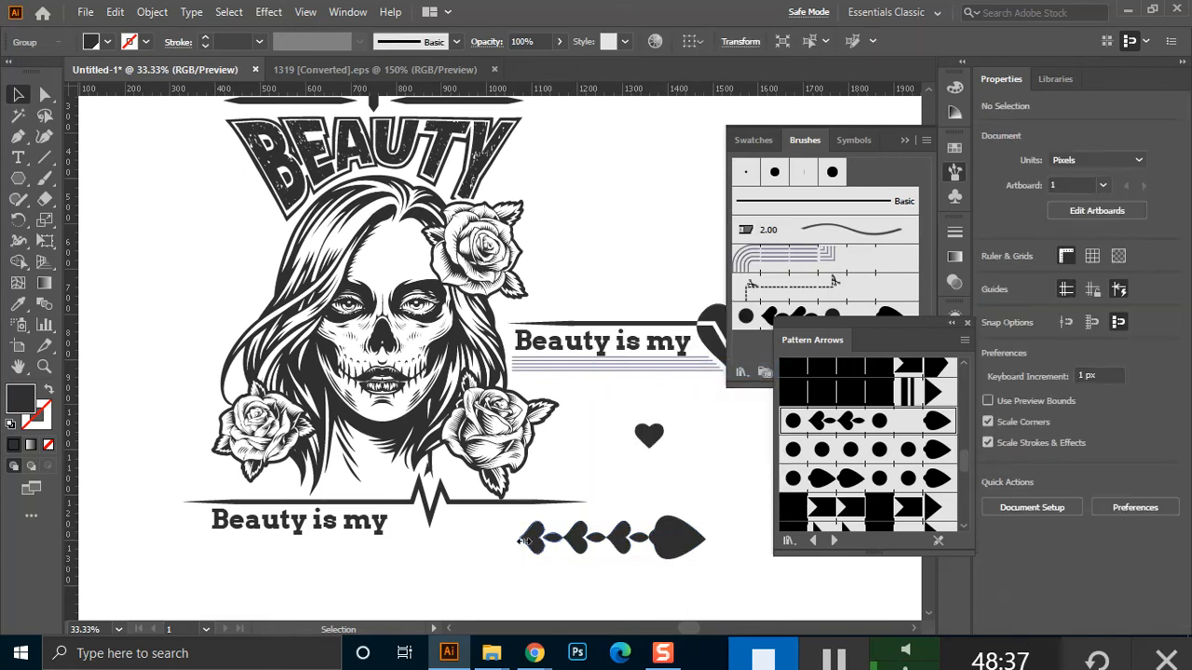
right_click(535, 540)
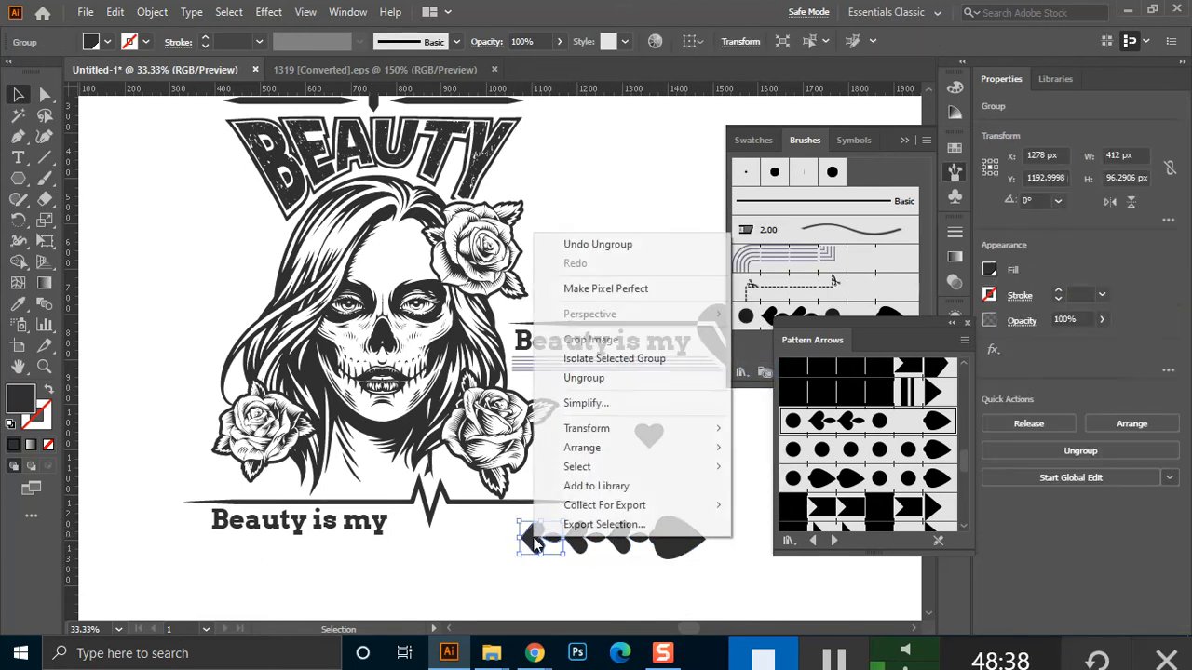
click(621, 380)
click(518, 572)
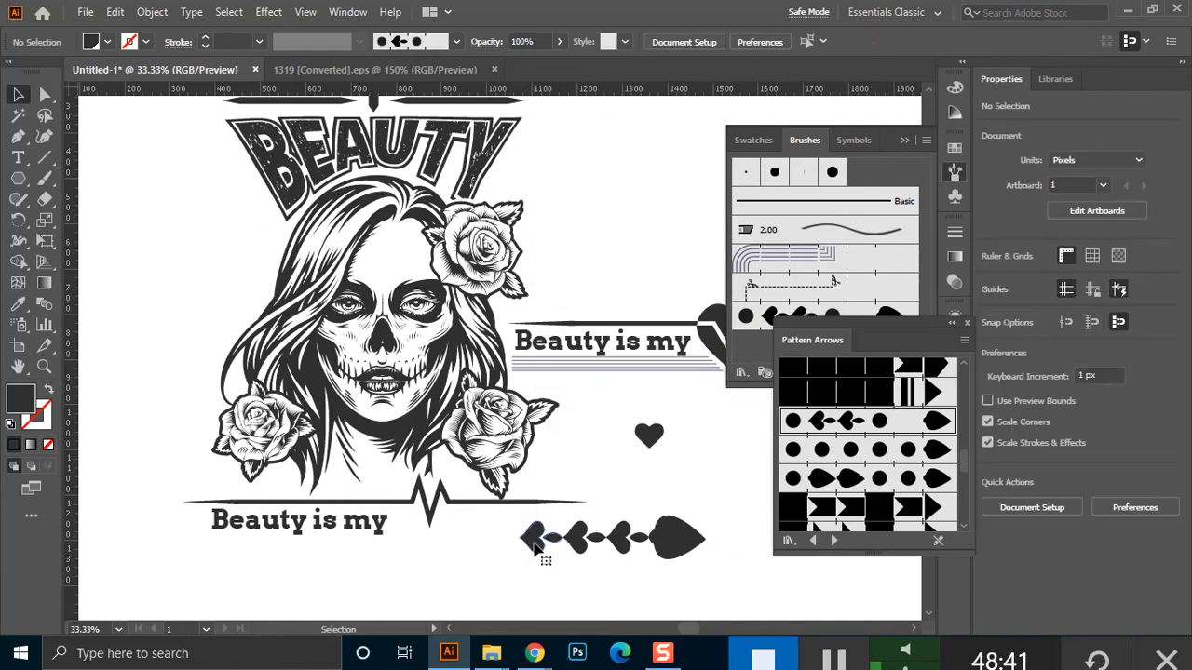
Release the compound path of the arrow's first heart segment
click(537, 549)
right_click(537, 550)
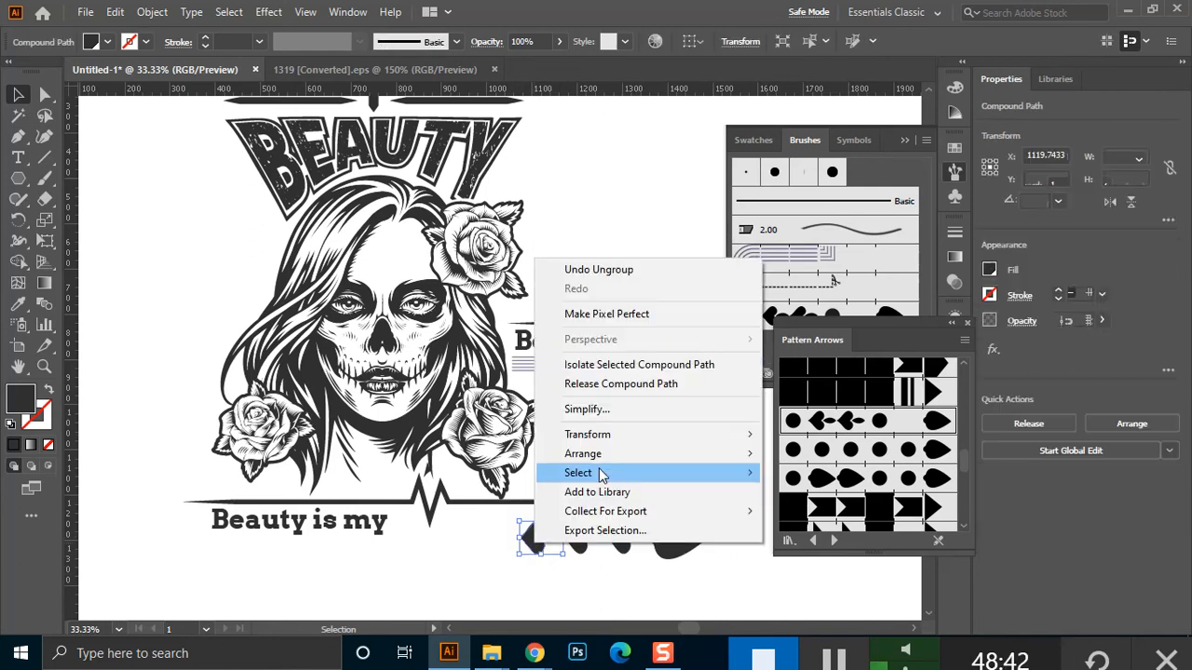
click(663, 384)
click(559, 572)
Delete all the arrow's shapes except its first heart, and select that heart
click(536, 545)
drag(726, 515, 547, 550)
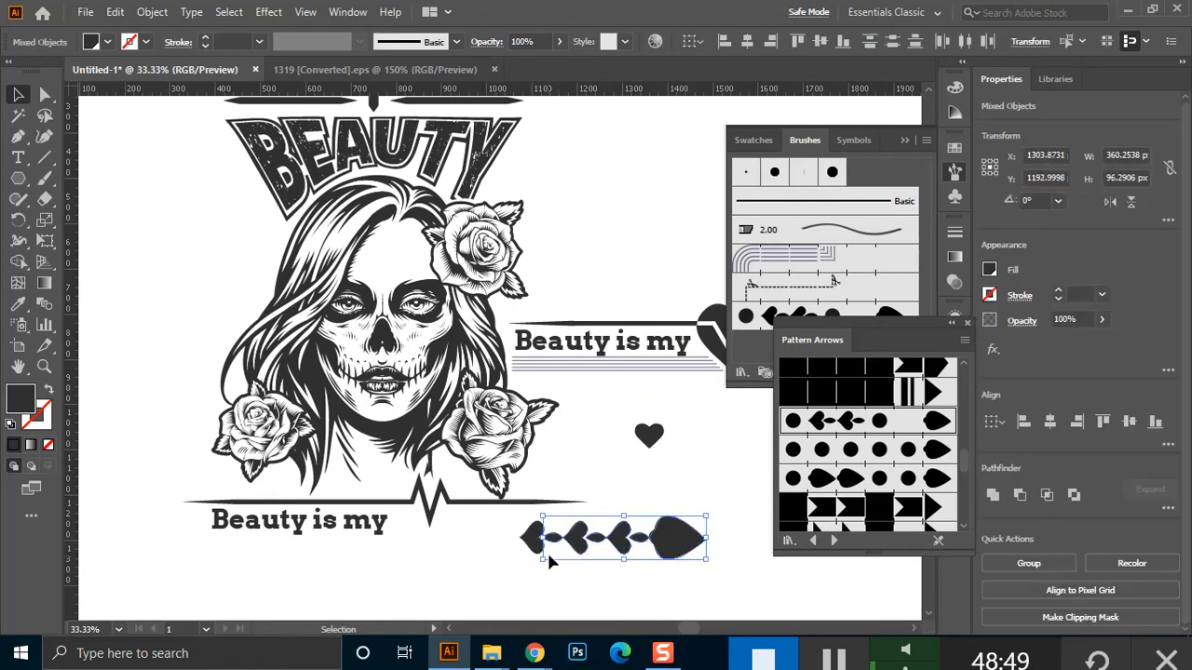
key(Delete)
click(548, 541)
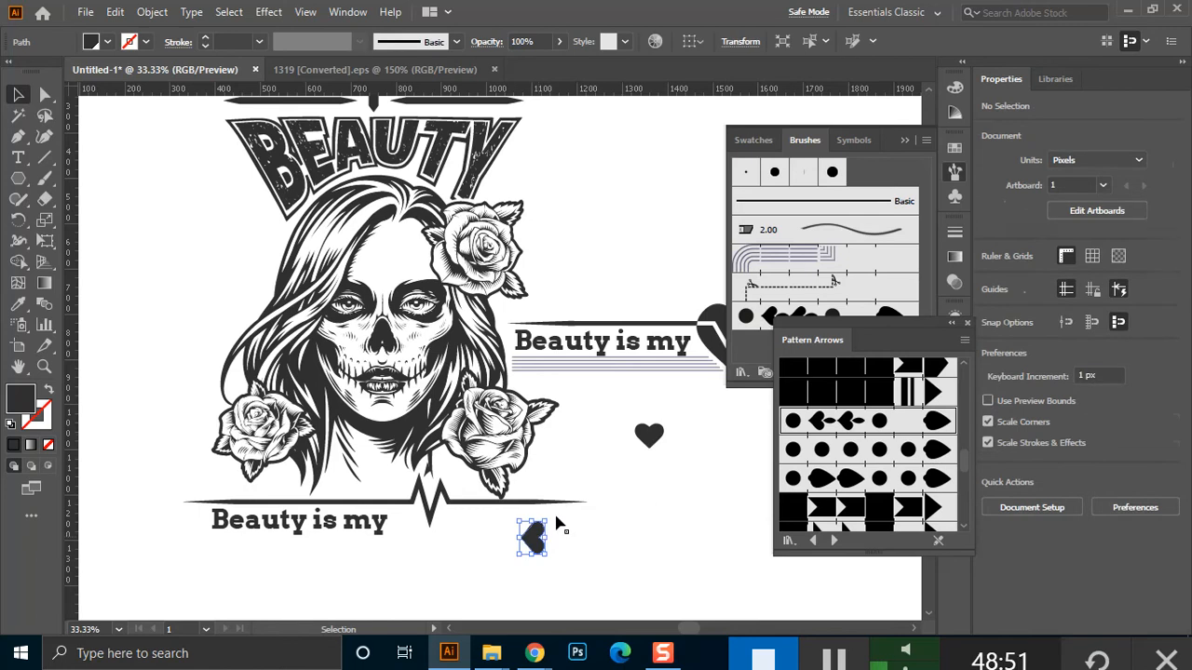
Rotate the heart 90° upright and fit it over the heartbeat line's pulse at about 195 × 174 px
drag(552, 514, 559, 588)
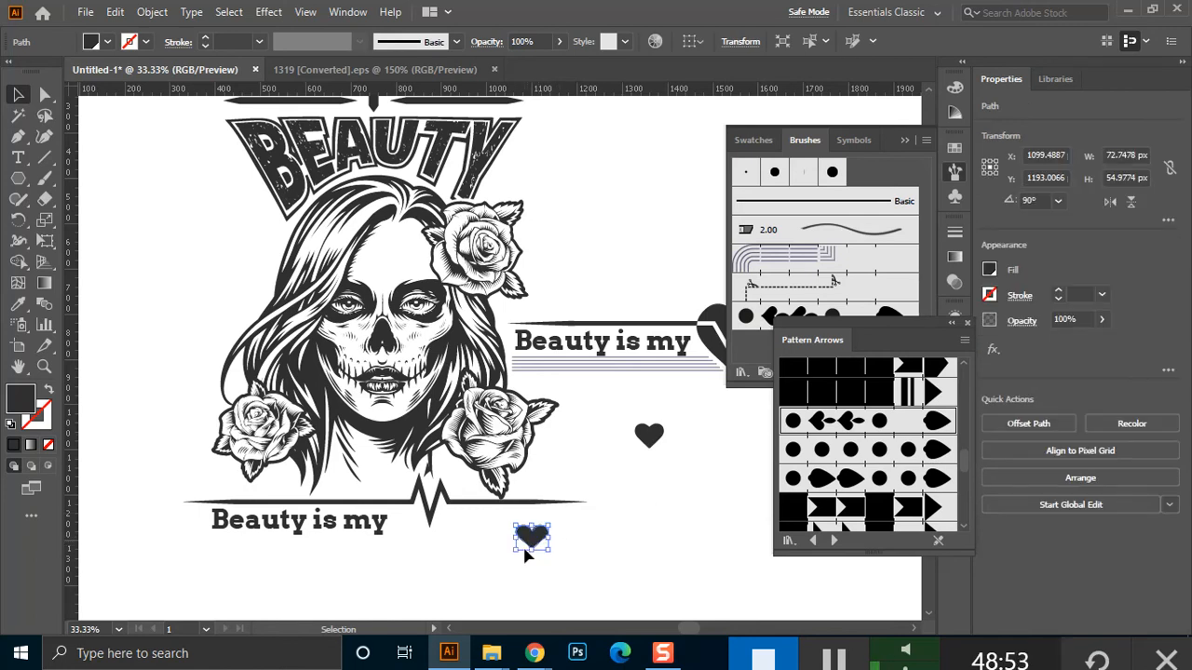
drag(531, 551, 429, 507)
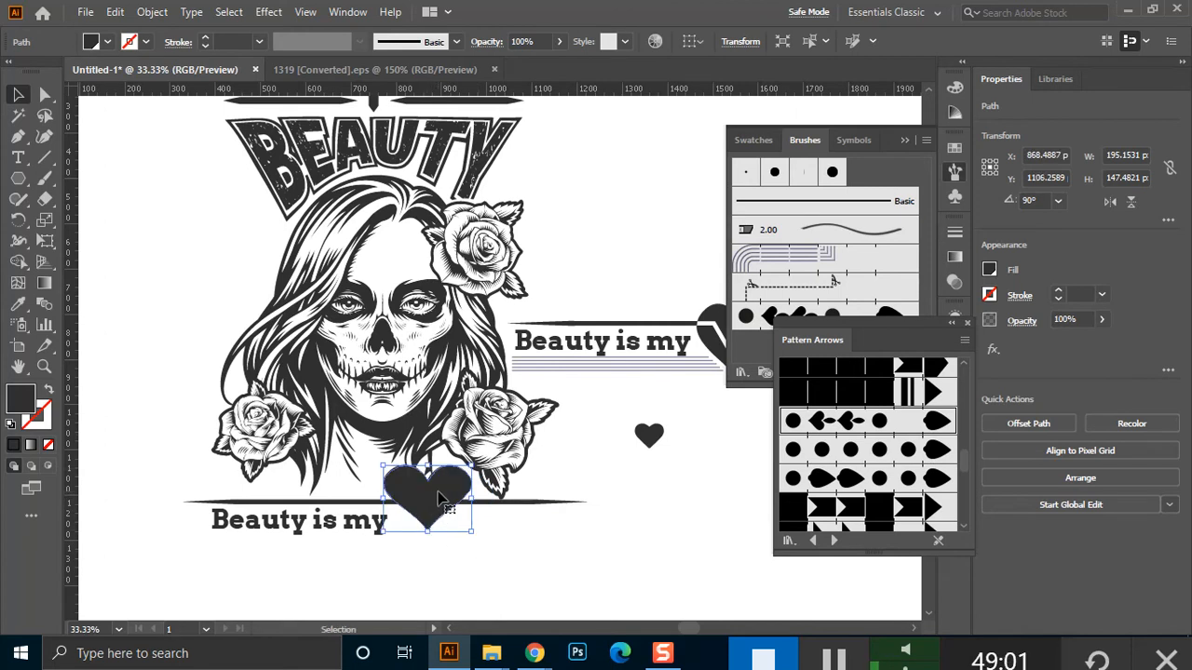
drag(427, 532, 426, 544)
click(545, 549)
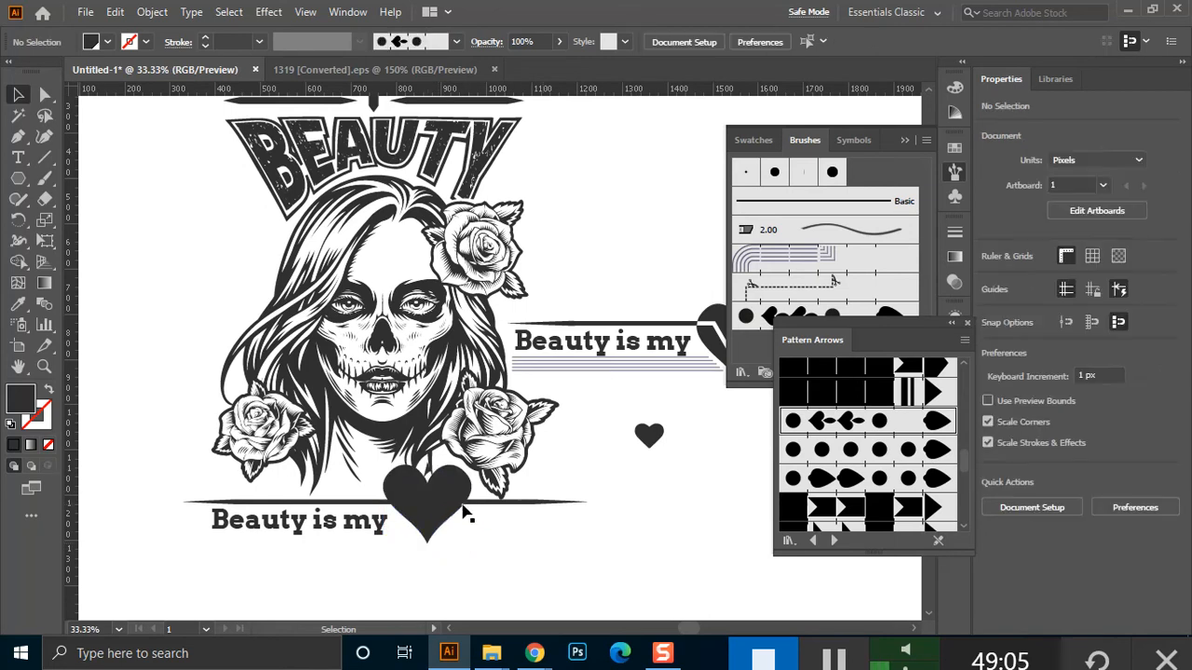
Enlarge the spare heart icon to about 280 × 239 px and move it beside the lower-right rose
click(660, 443)
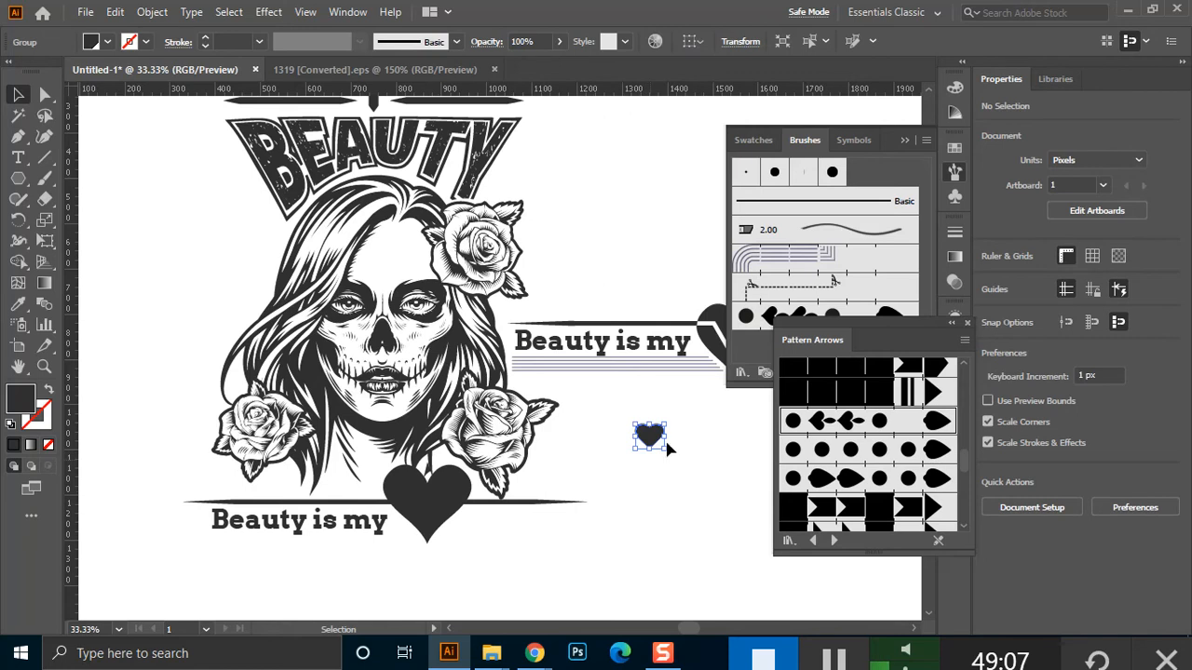
drag(663, 449, 764, 532)
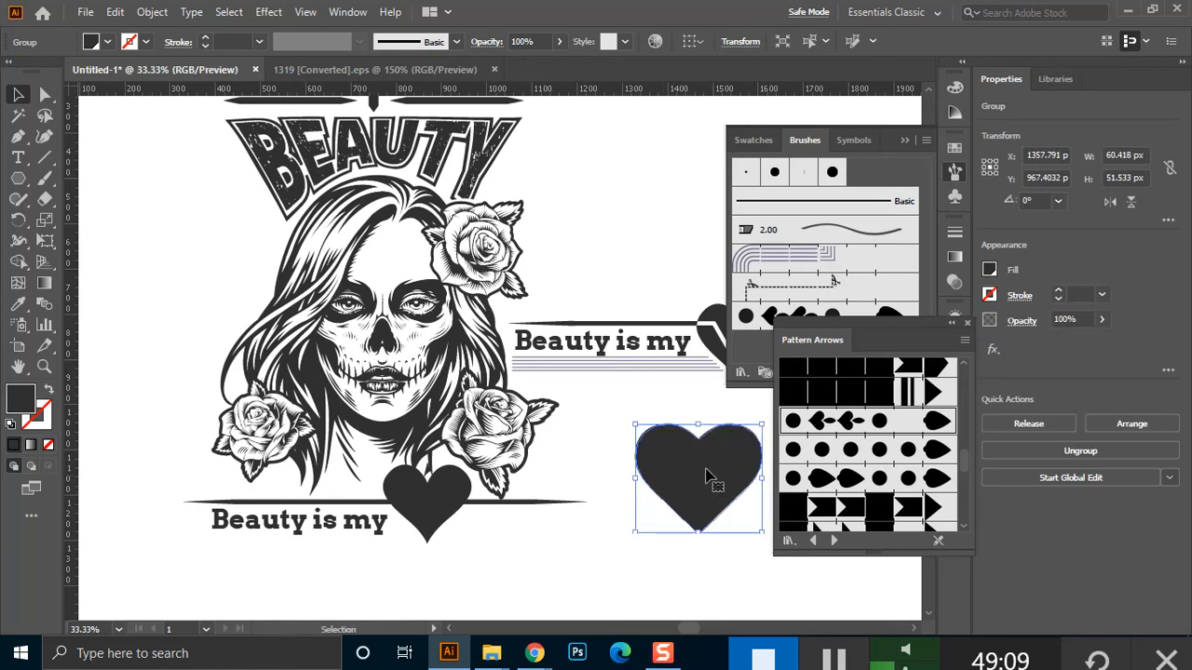
click(529, 547)
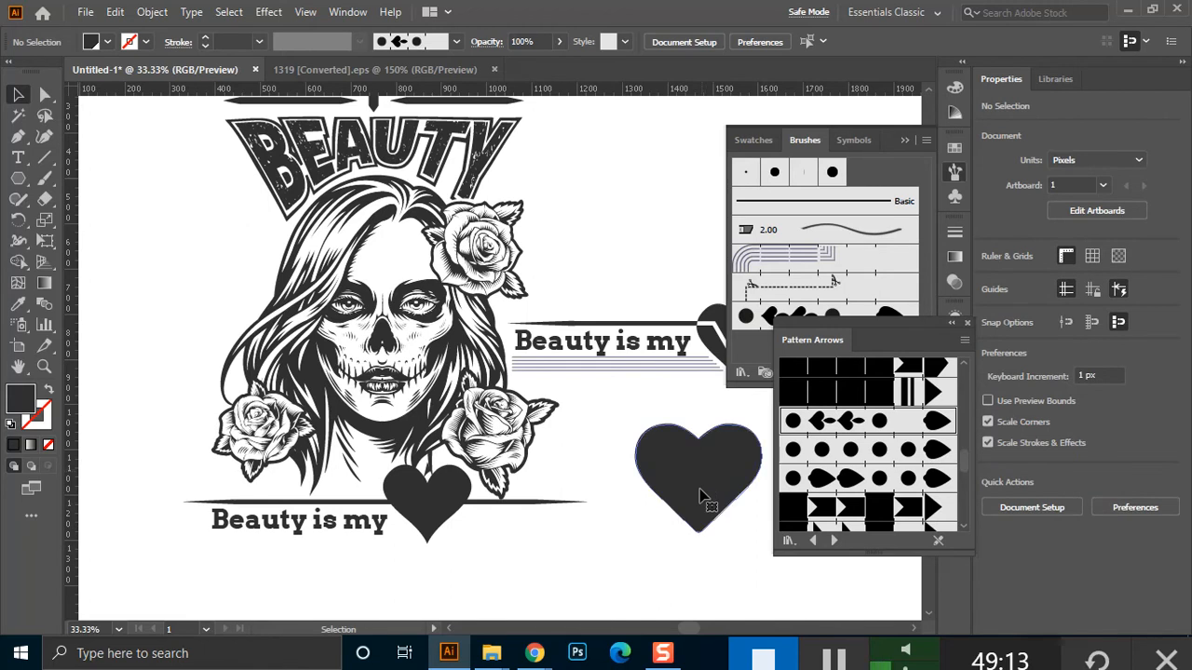
drag(701, 476, 626, 445)
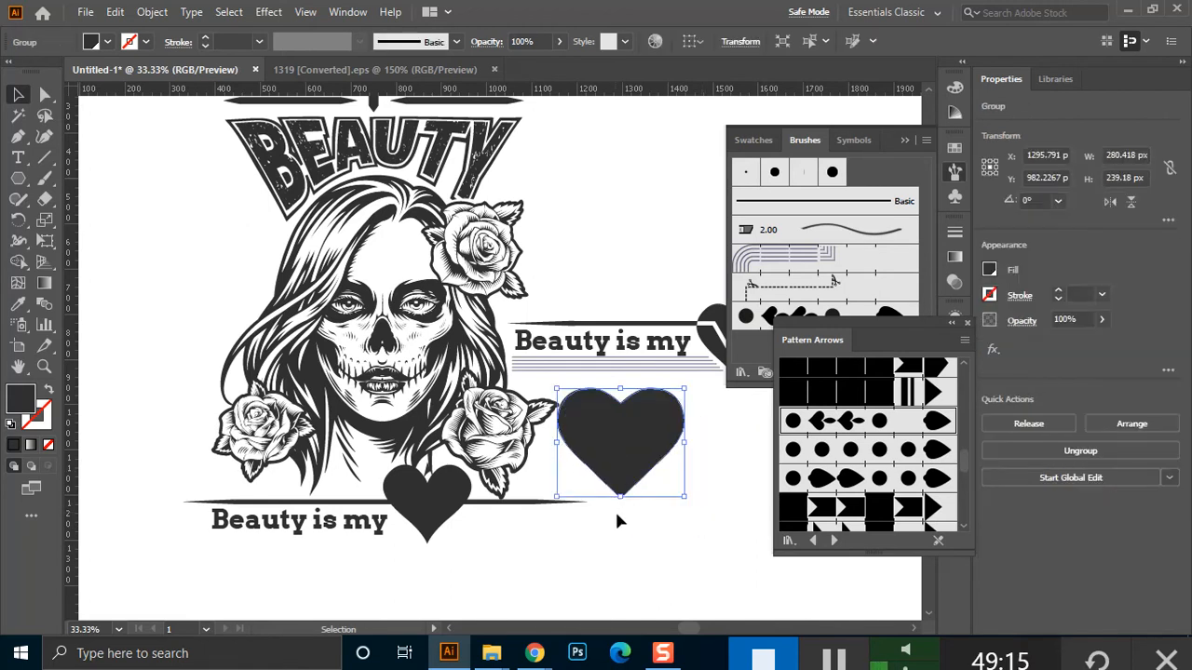
click(611, 507)
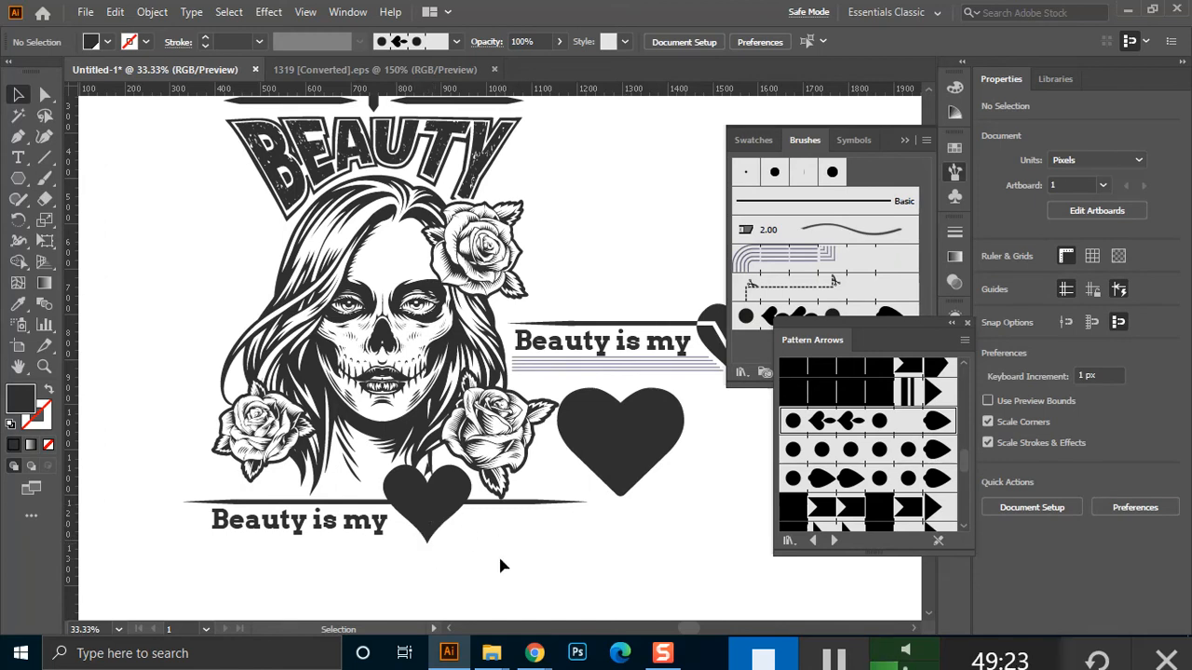
Delete the spare heart icon beside the lower-right rose
click(609, 434)
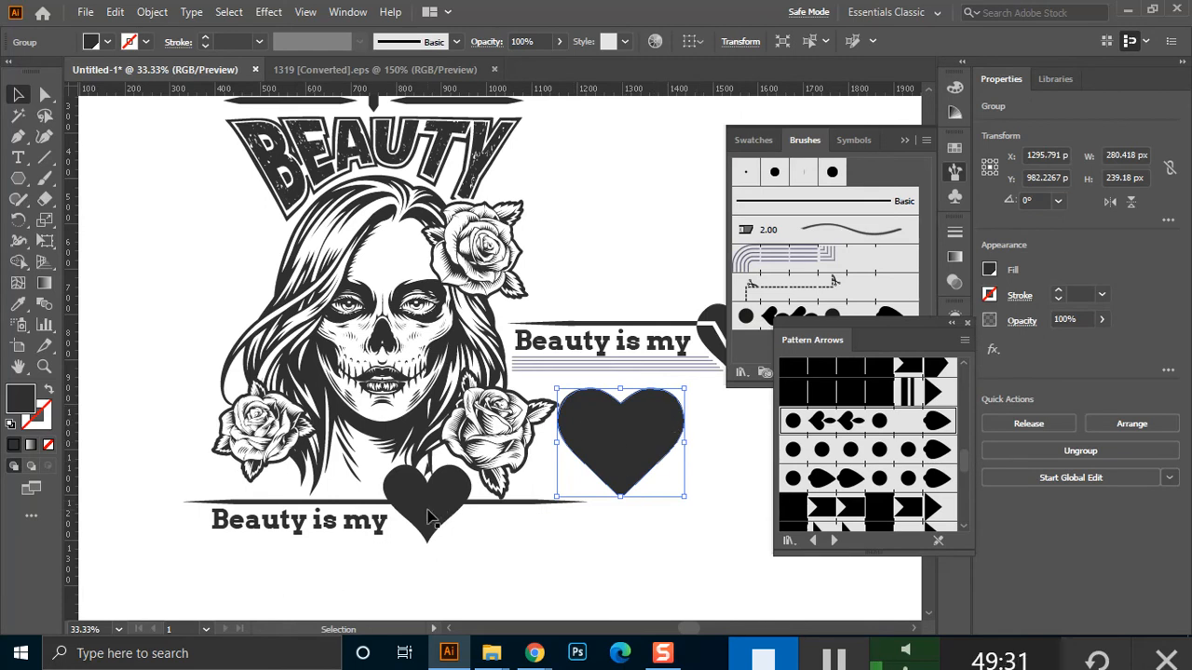
key(Delete)
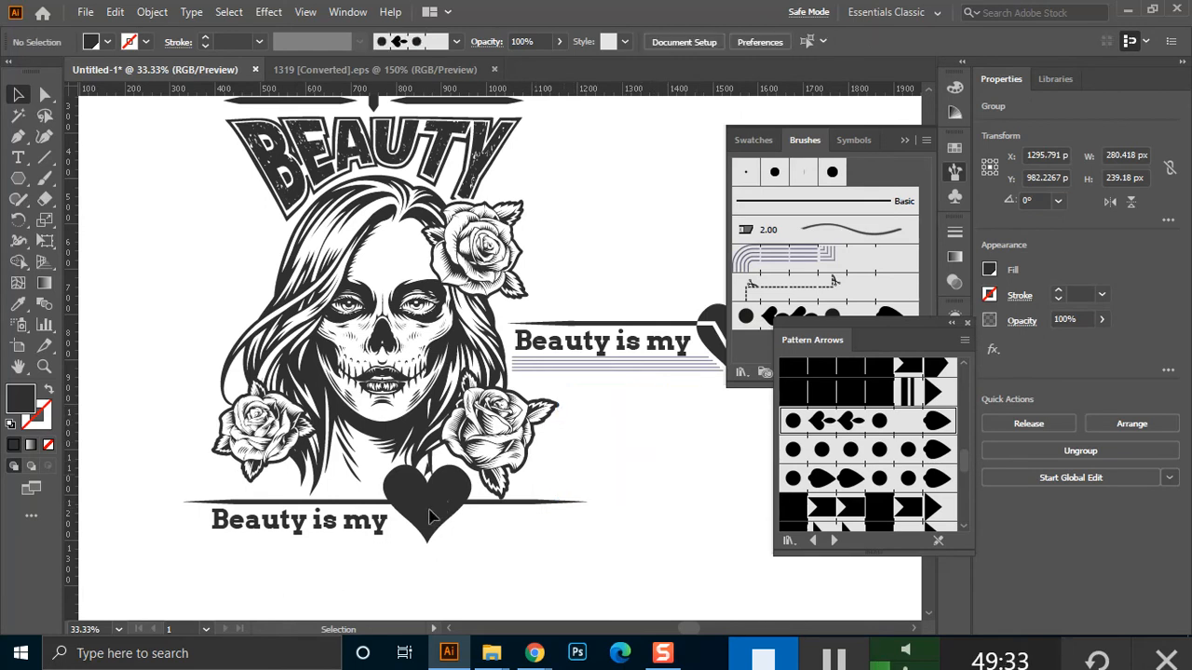
key(ctrl+z)
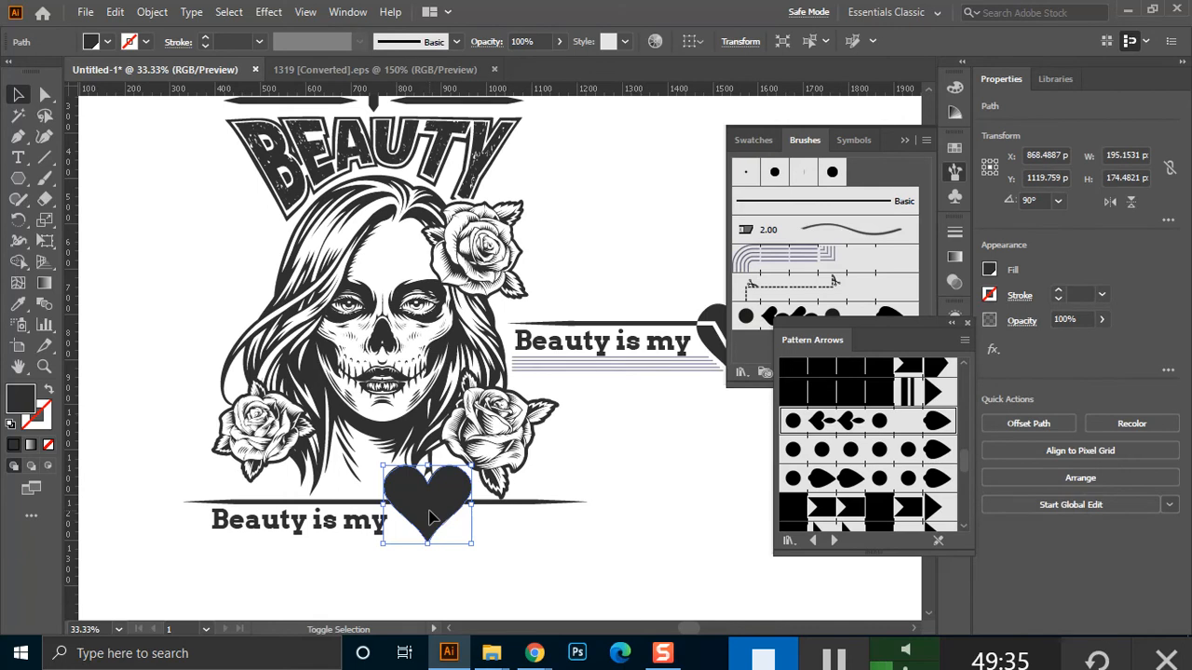
Enlarge the heart on the heartbeat line slightly, and close the Brushes and Pattern Arrows panels
drag(427, 548, 430, 563)
click(537, 521)
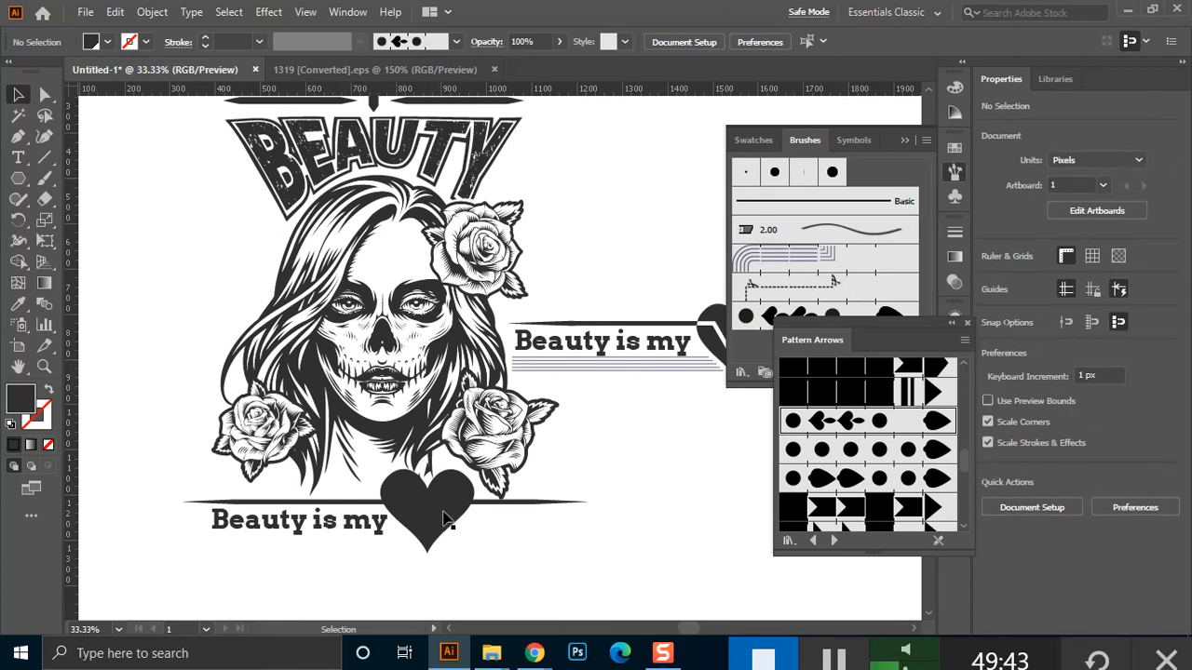
click(900, 140)
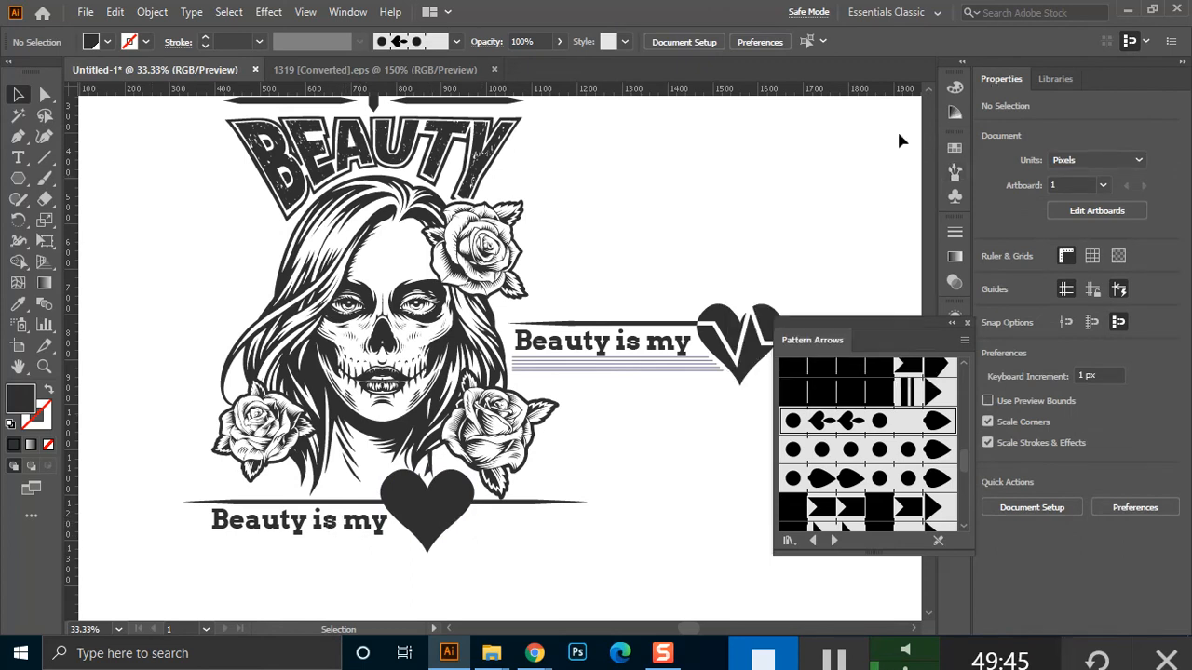
click(968, 323)
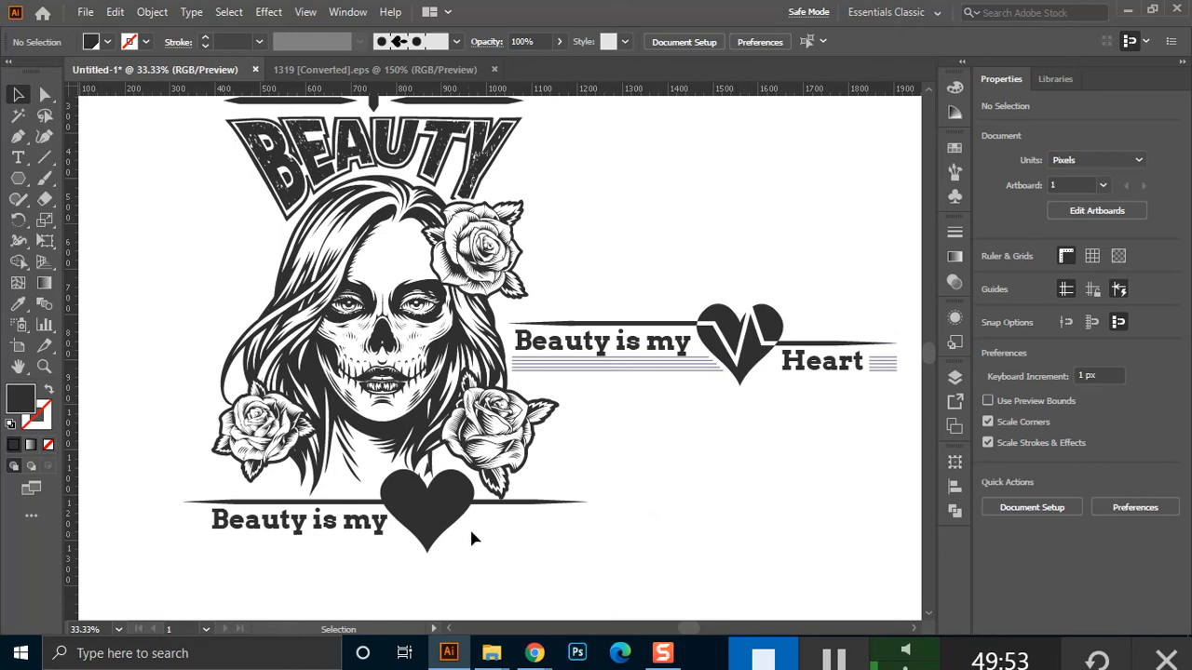
Expand the appearance of the heartbeat line below the woman into a filled shape
drag(550, 520, 546, 528)
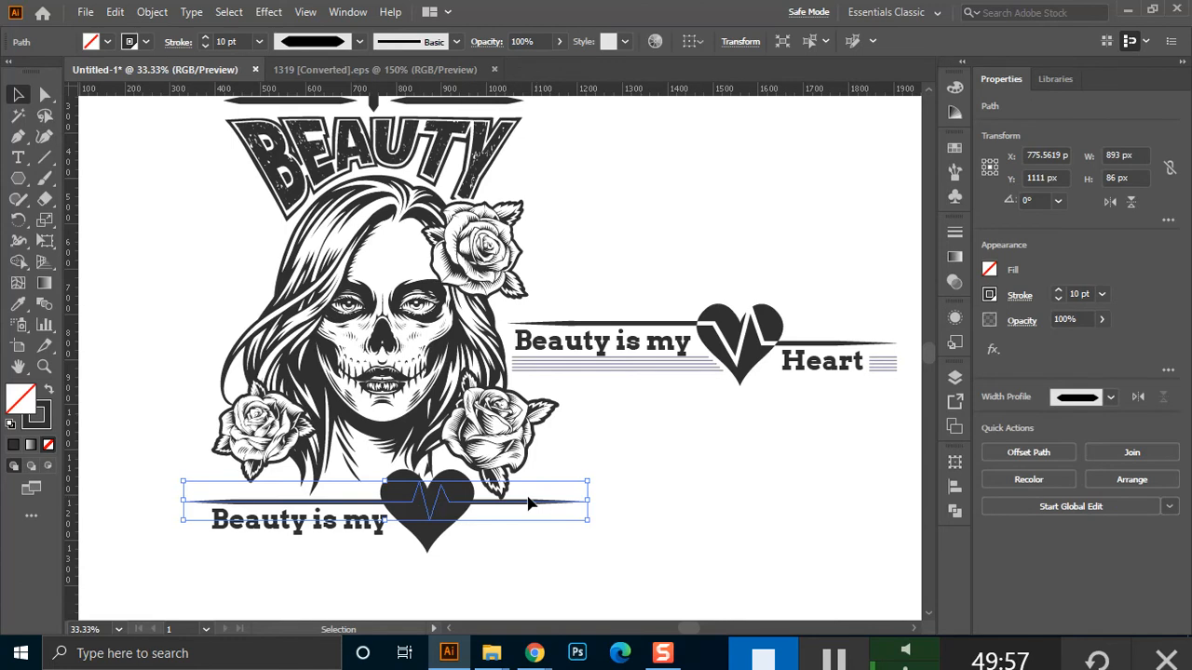
click(152, 11)
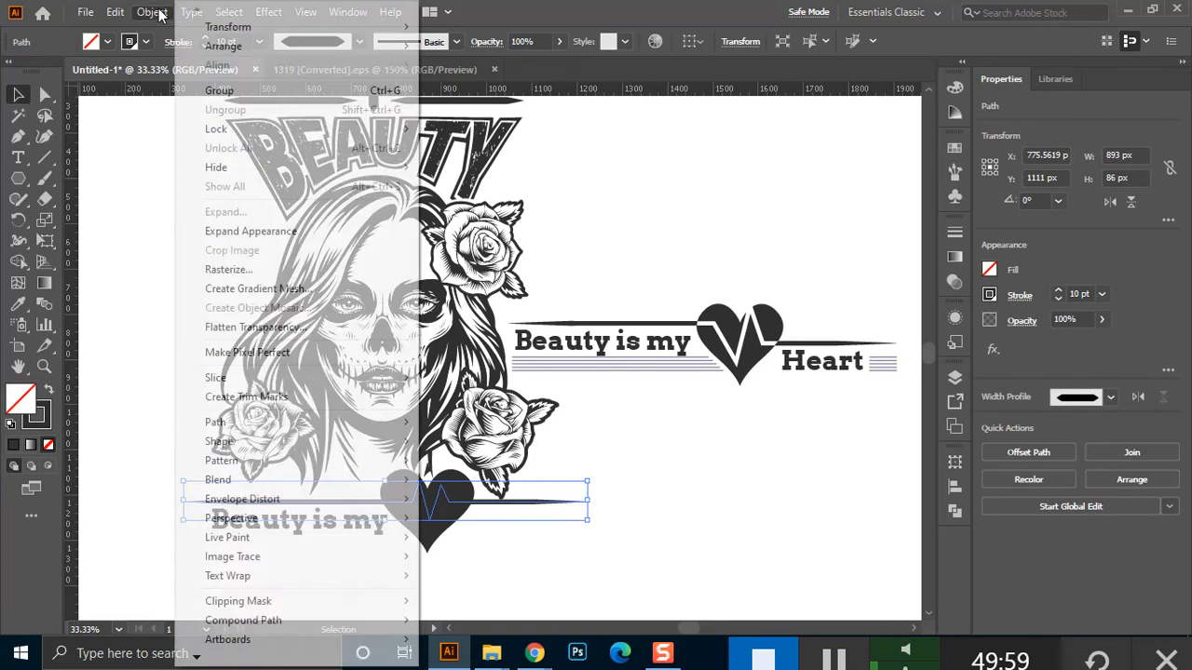
click(222, 238)
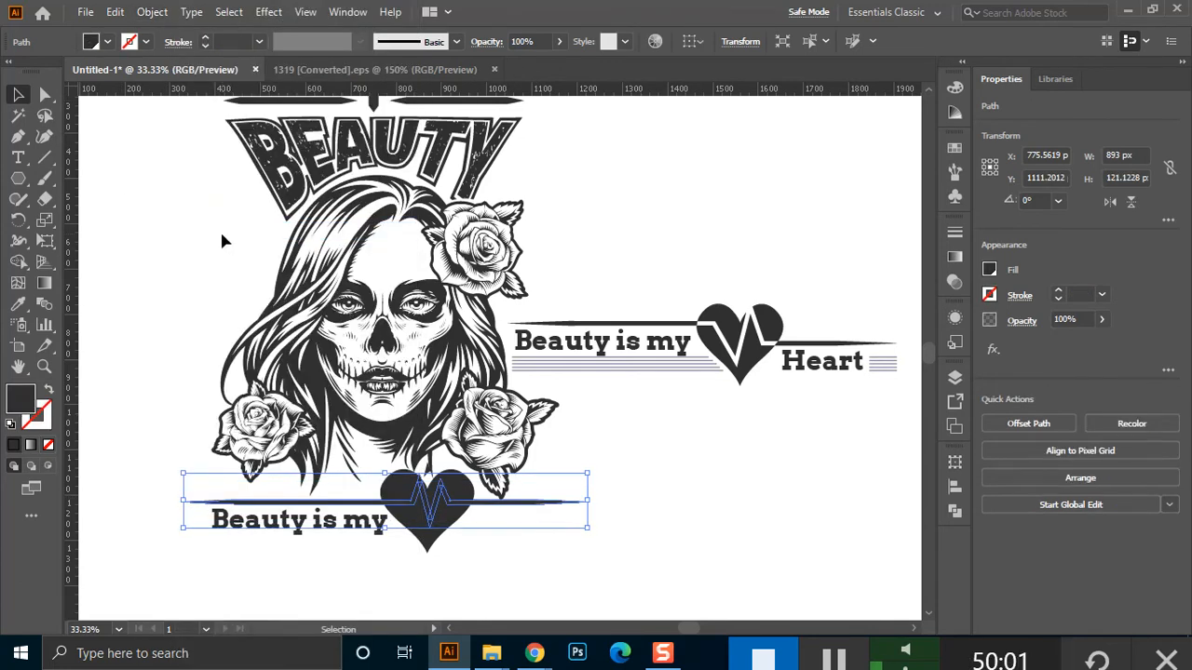
click(630, 513)
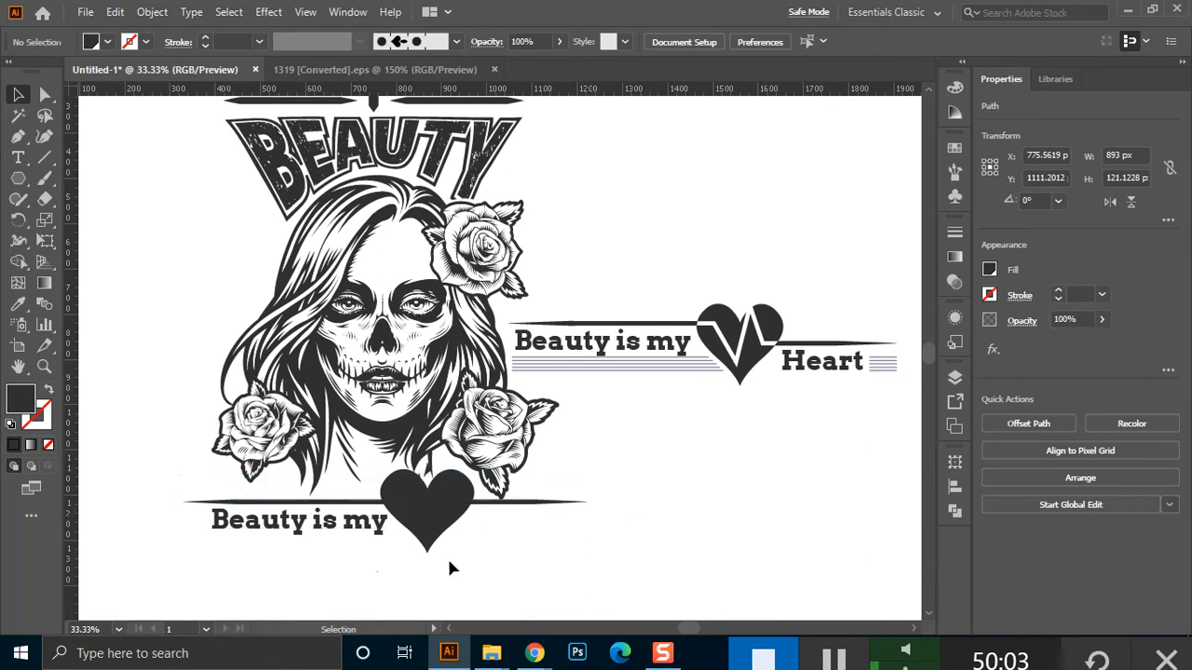
click(495, 504)
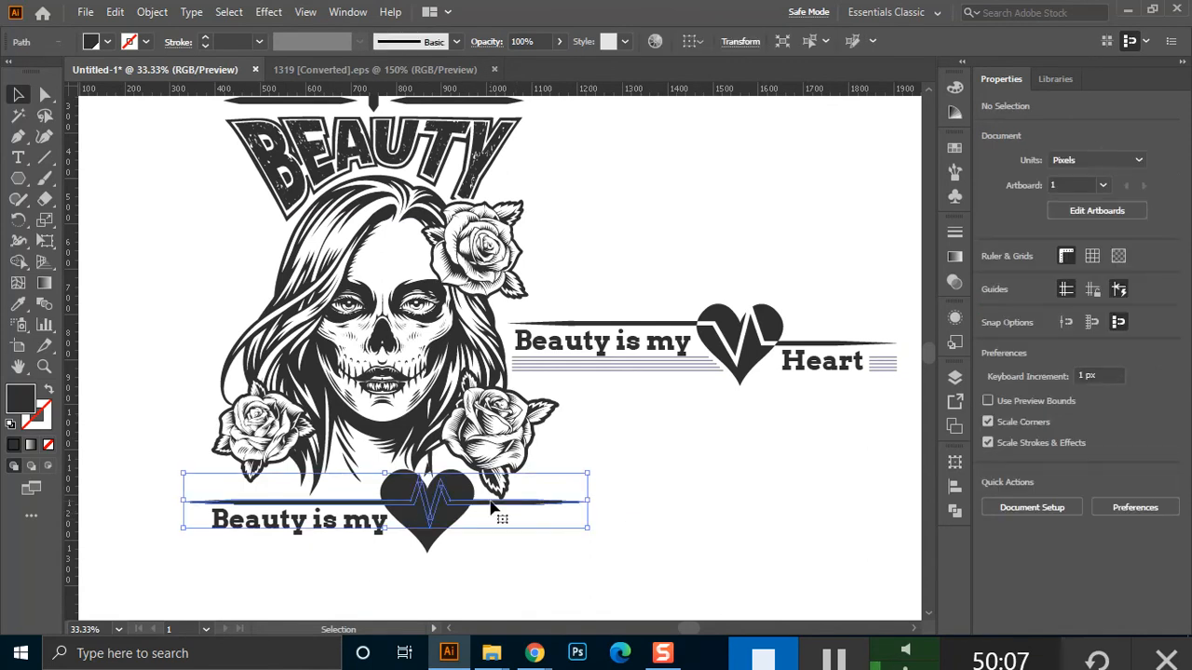
Centre the heart on the heartbeat line's pulse and select the heart and line together
click(425, 548)
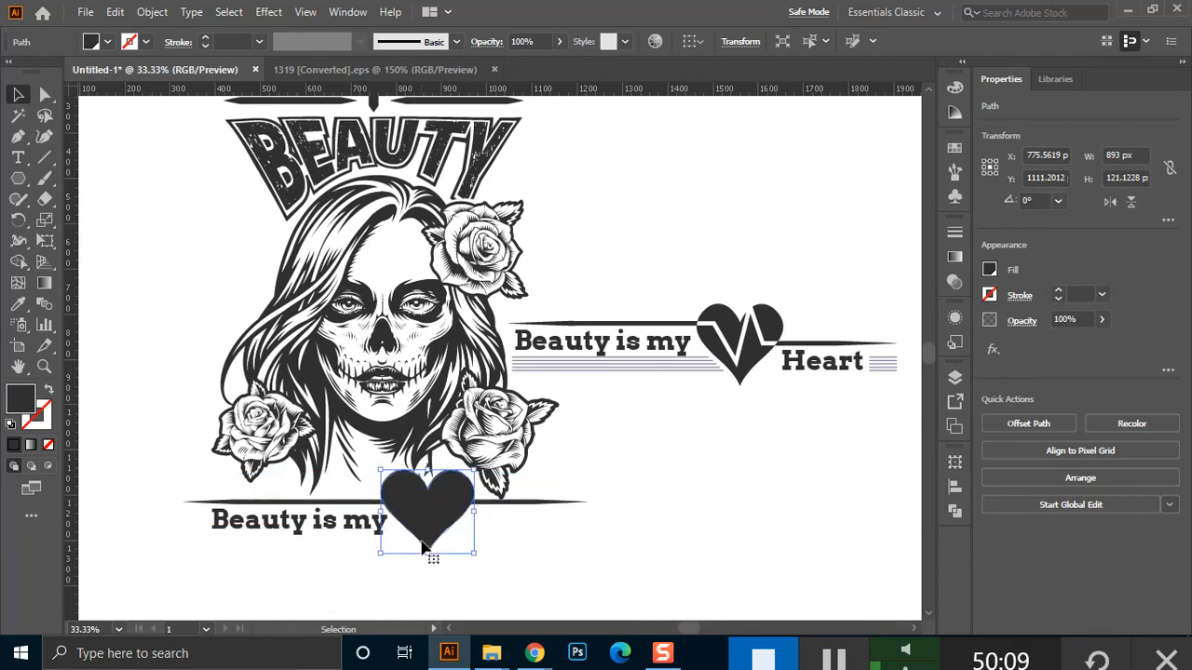
drag(424, 538, 426, 535)
shift+click(552, 503)
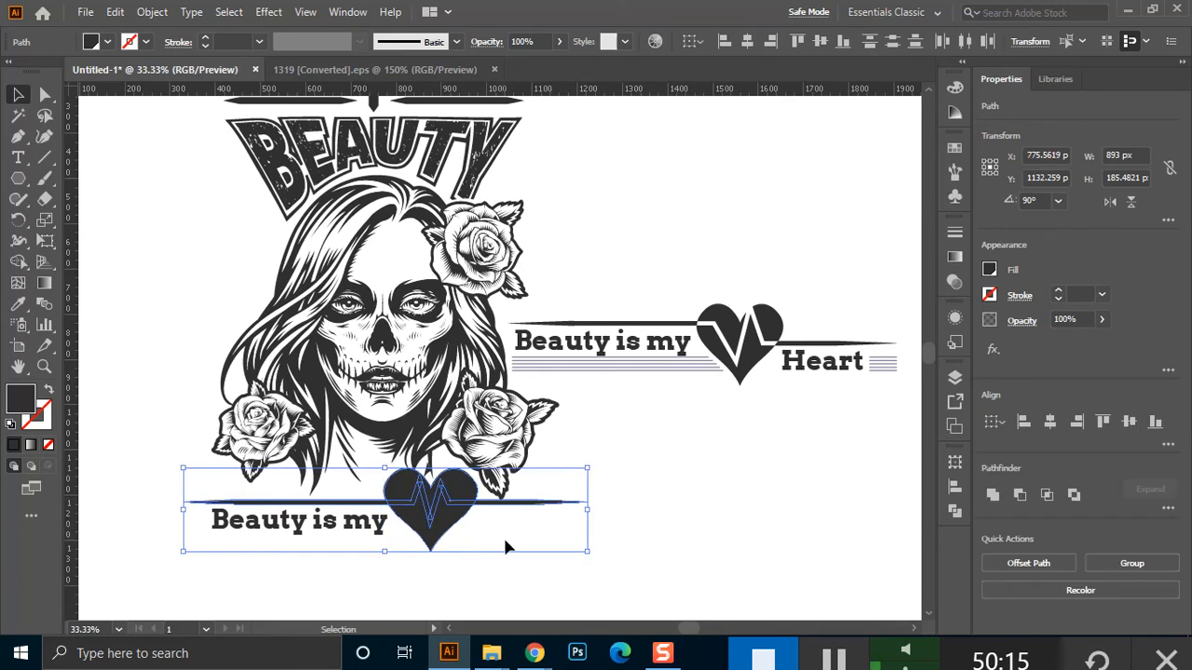
Cut the heartbeat line's overlapping section out of the heart with Shape Builder
key(ctrl+plus)
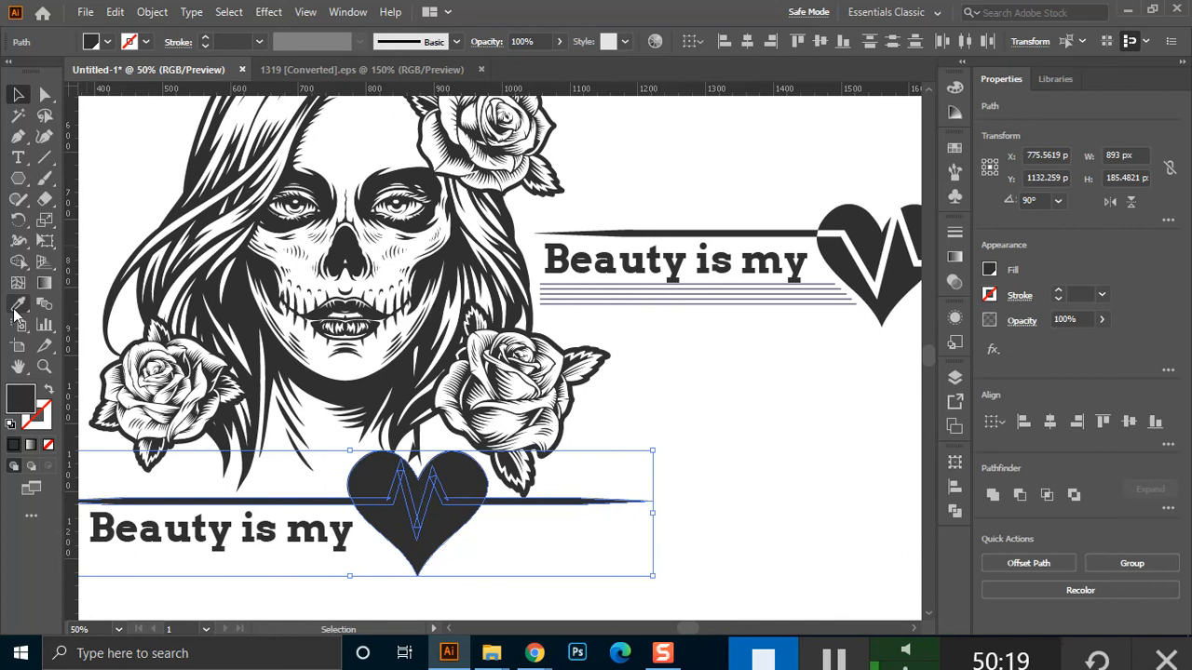
click(22, 265)
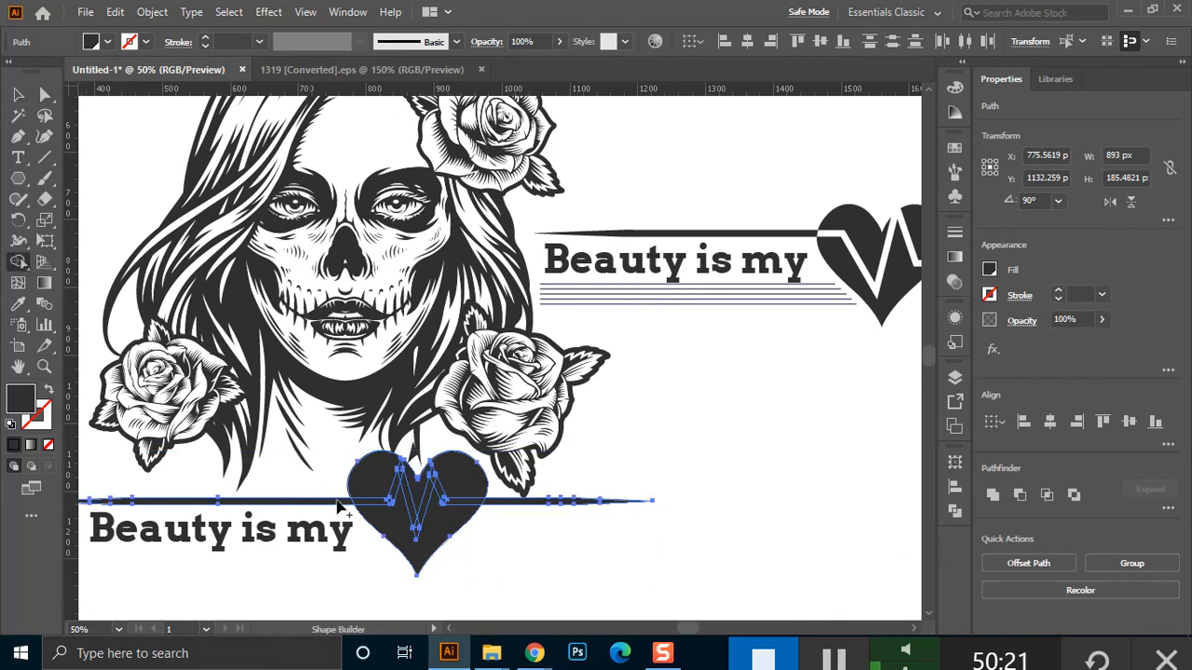
key(ctrl+plus)
key(ctrl+plus)
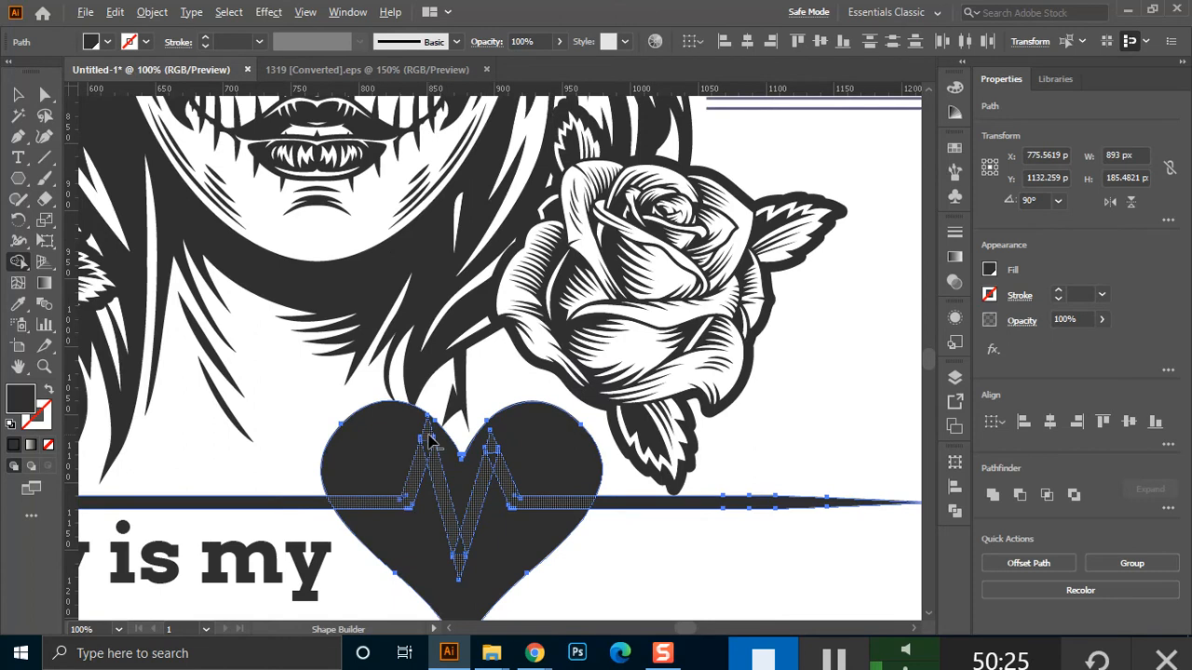
mouse_move(434, 466)
mouse_down()
mouse_move(464, 559)
mouse_move(437, 454)
mouse_up()
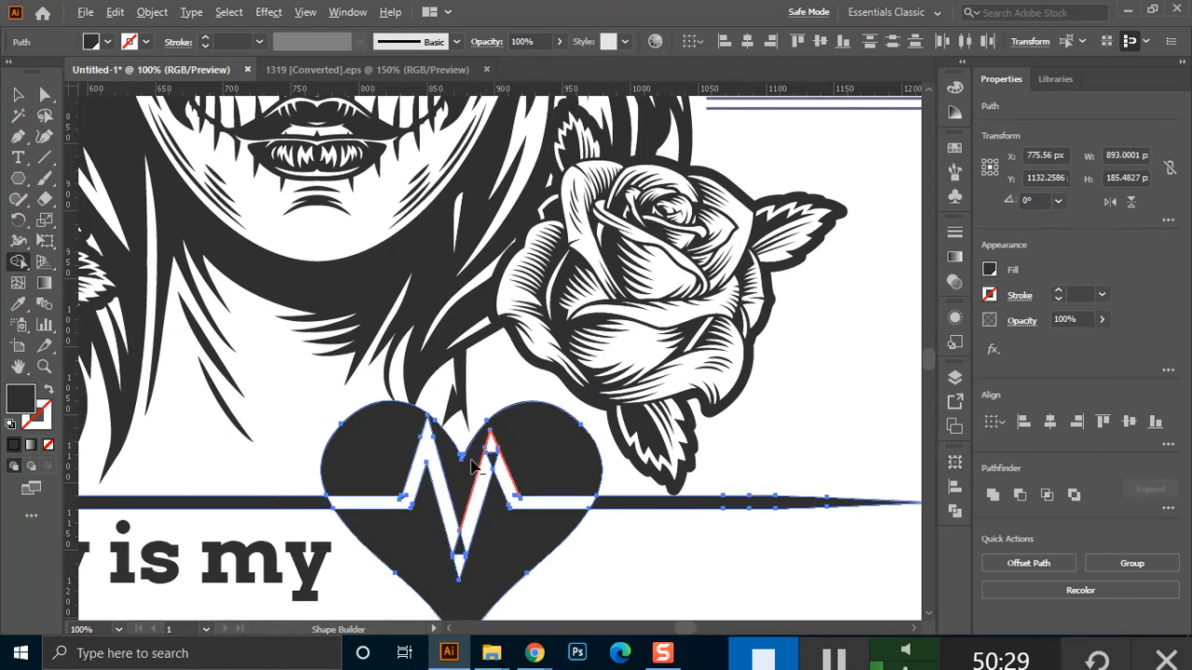
Remove the leftover slivers at the corners of the pulse cutout with Shape Builder, then return to the Selection tool
scroll(396, 501, up, 5)
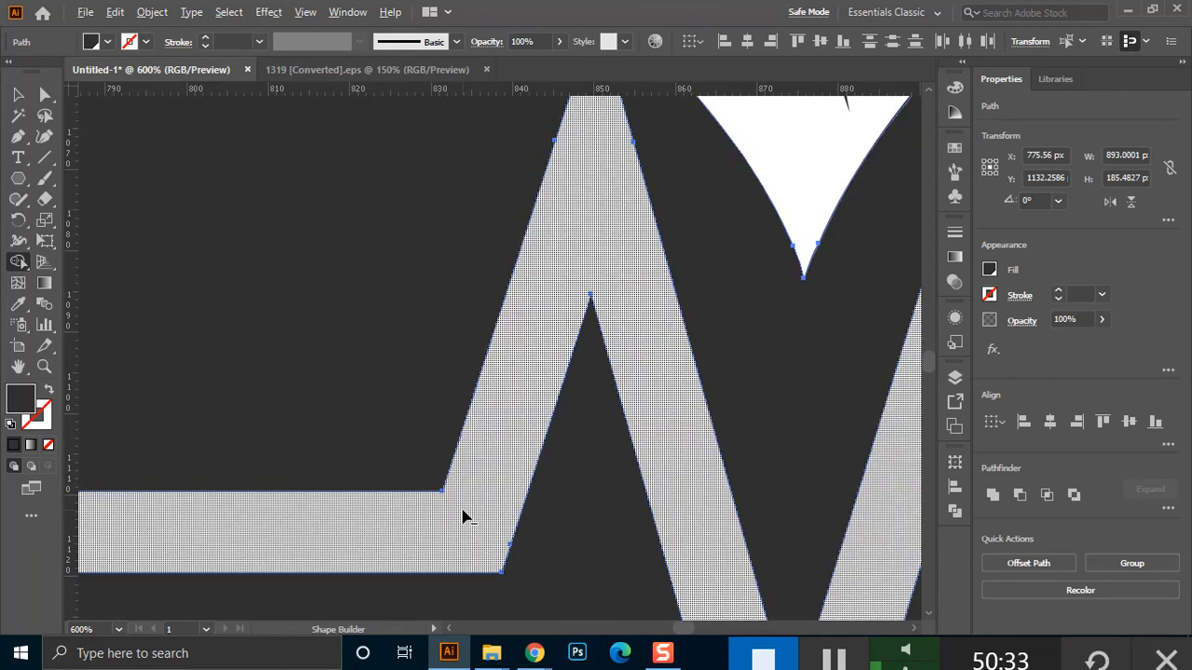
scroll(640, 496, down, 1)
drag(594, 433, 506, 319)
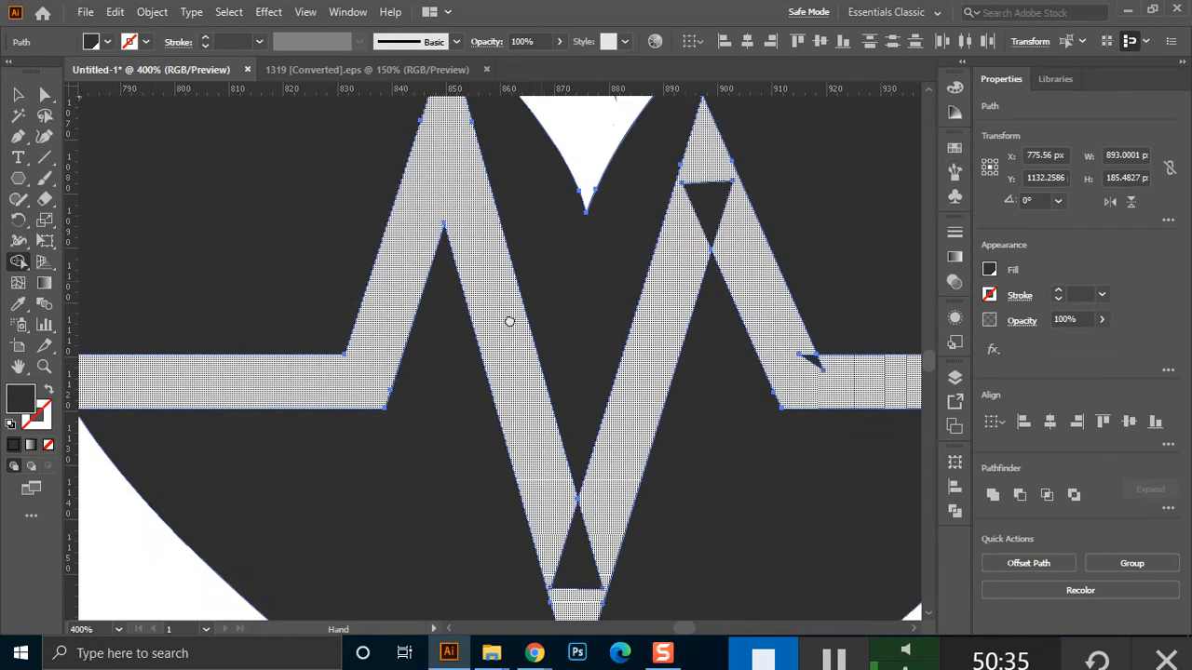
mouse_move(696, 208)
mouse_down()
mouse_move(722, 220)
mouse_move(793, 332)
mouse_up()
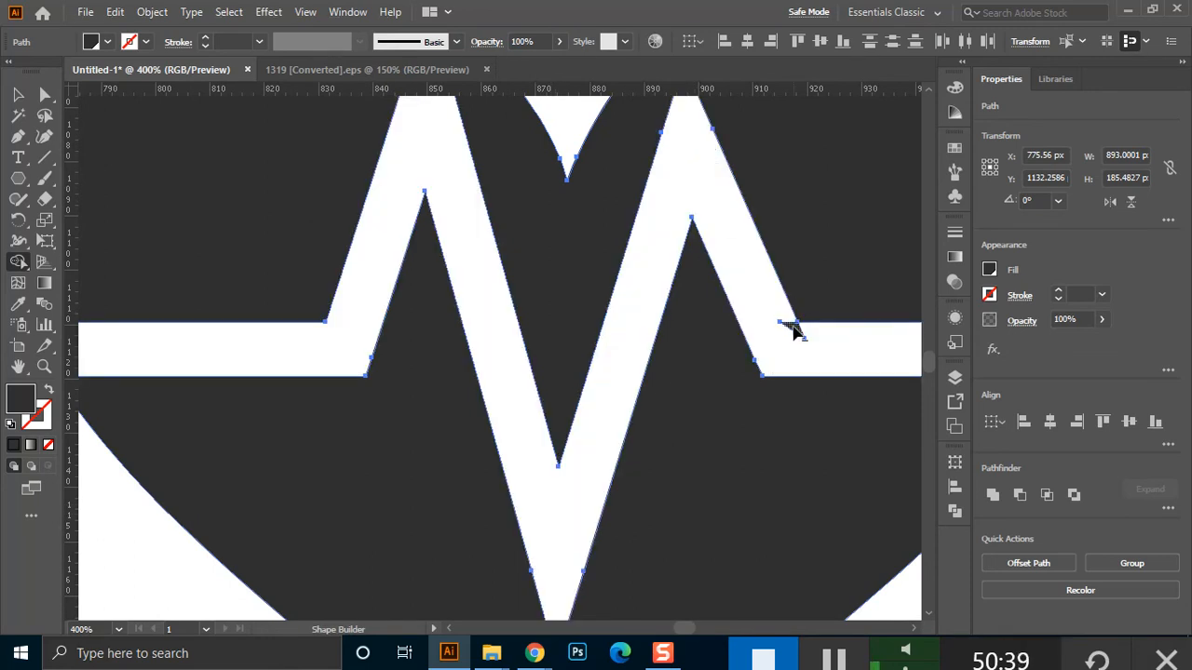
scroll(793, 331, down, 4)
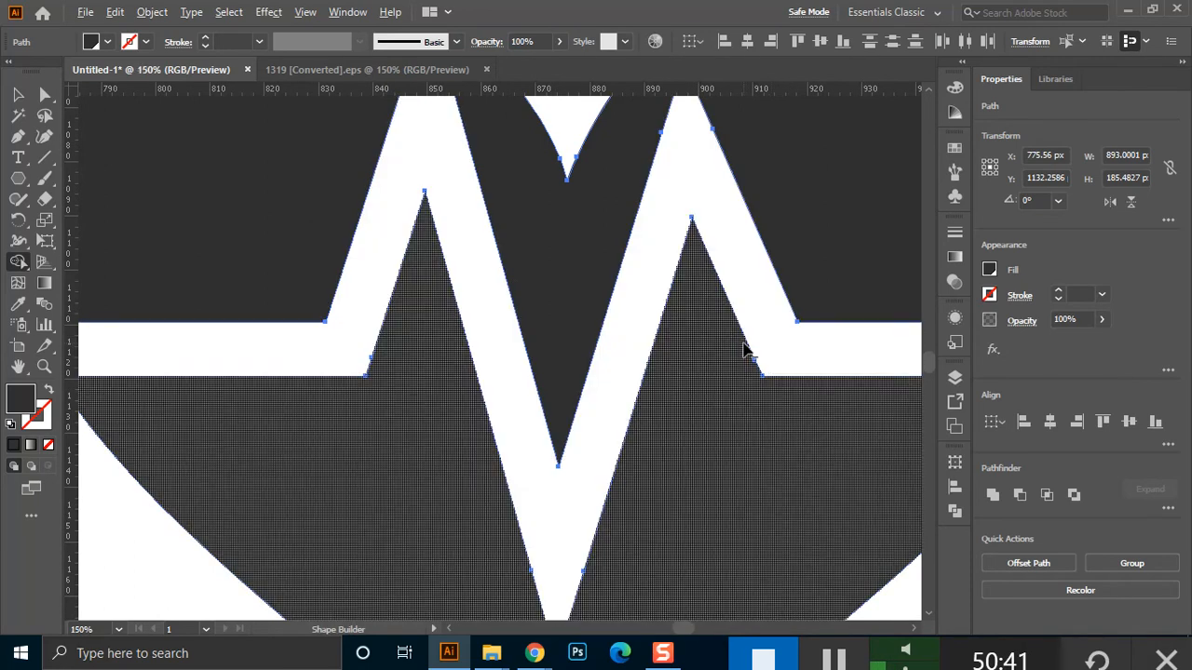
key(v)
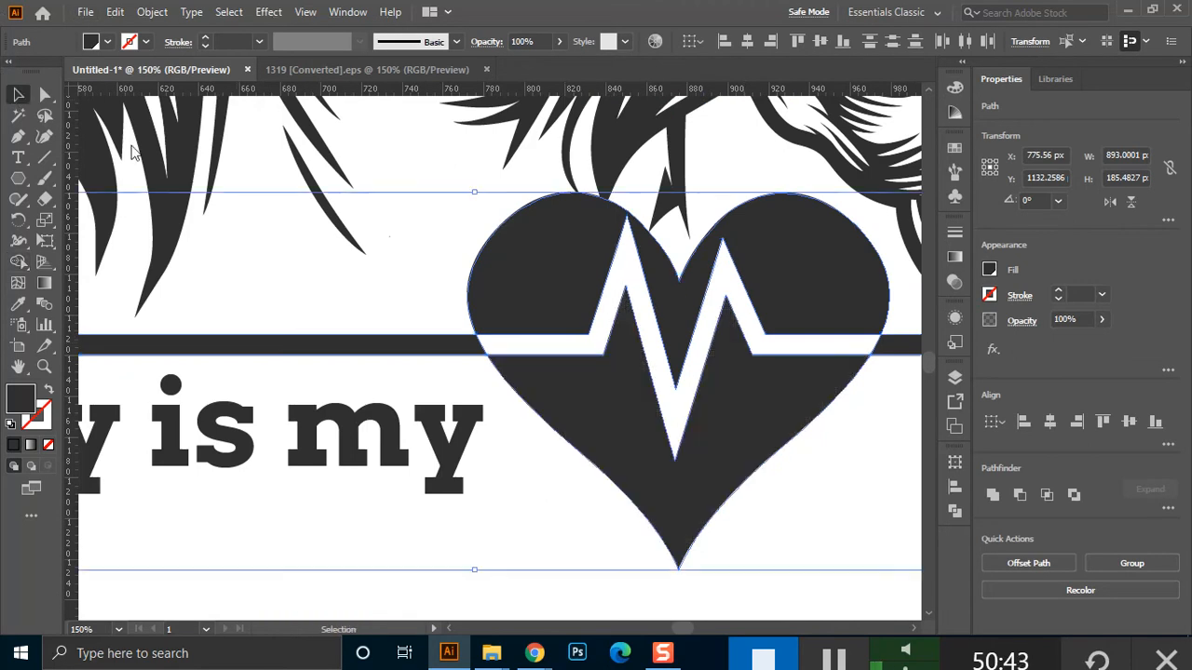
click(514, 285)
Place a copy of the "Beauty is my" text under the heartbeat line on the other side of the heart
scroll(526, 293, down, 2)
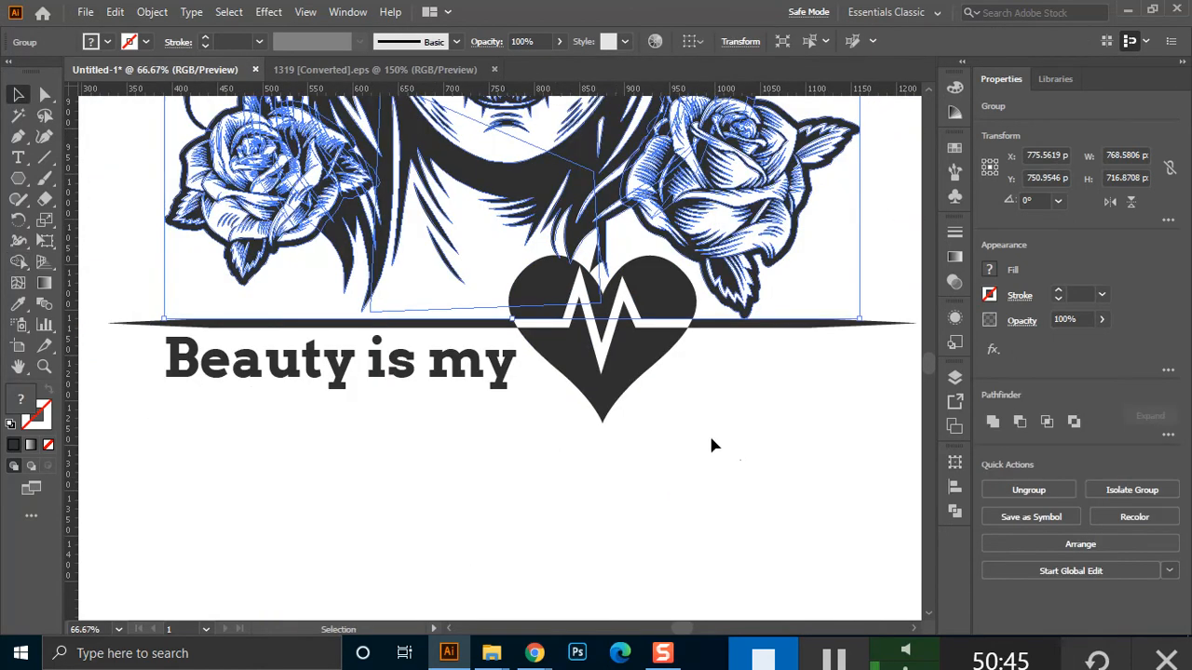
scroll(673, 471, up, 2)
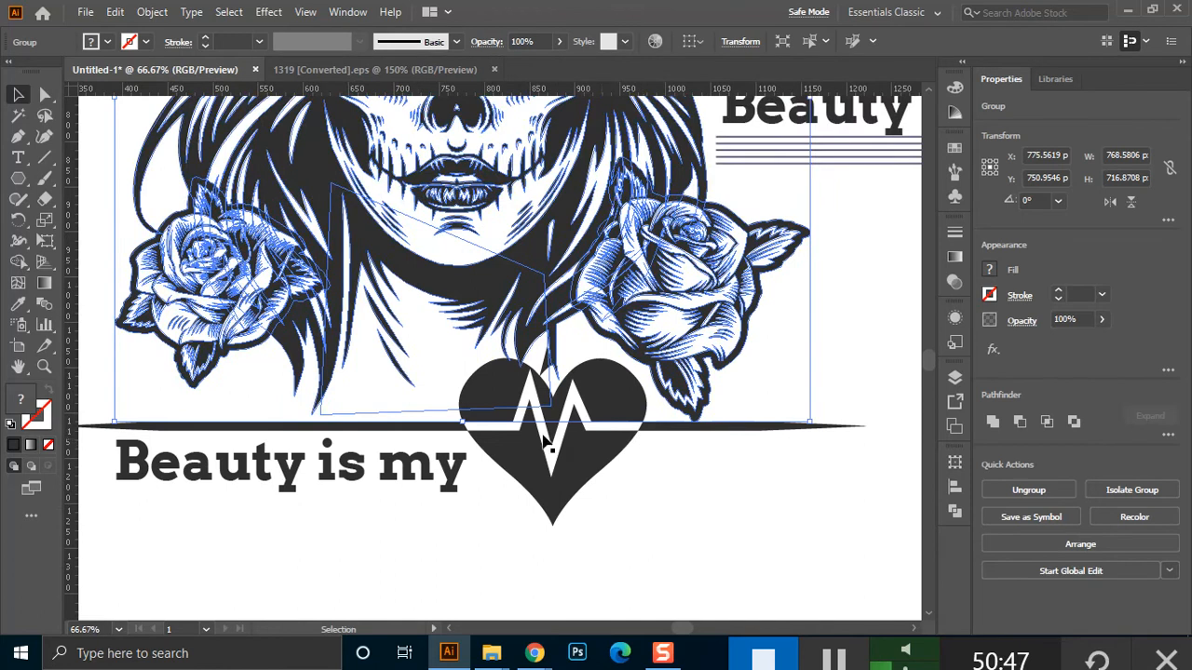
drag(293, 470, 813, 475)
scroll(564, 511, right, 3)
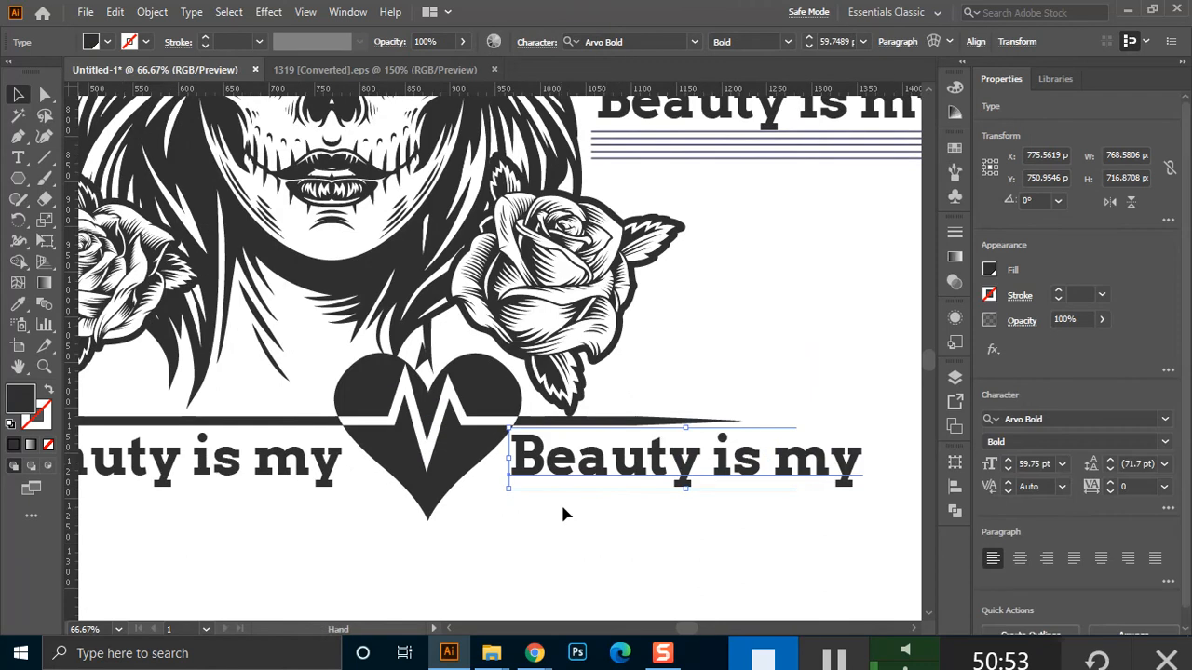
Replace the copied text on the other side of the heart with "Heart", correcting the capital E to lowercase
double_click(611, 466)
drag(512, 452, 878, 453)
text(HEart)
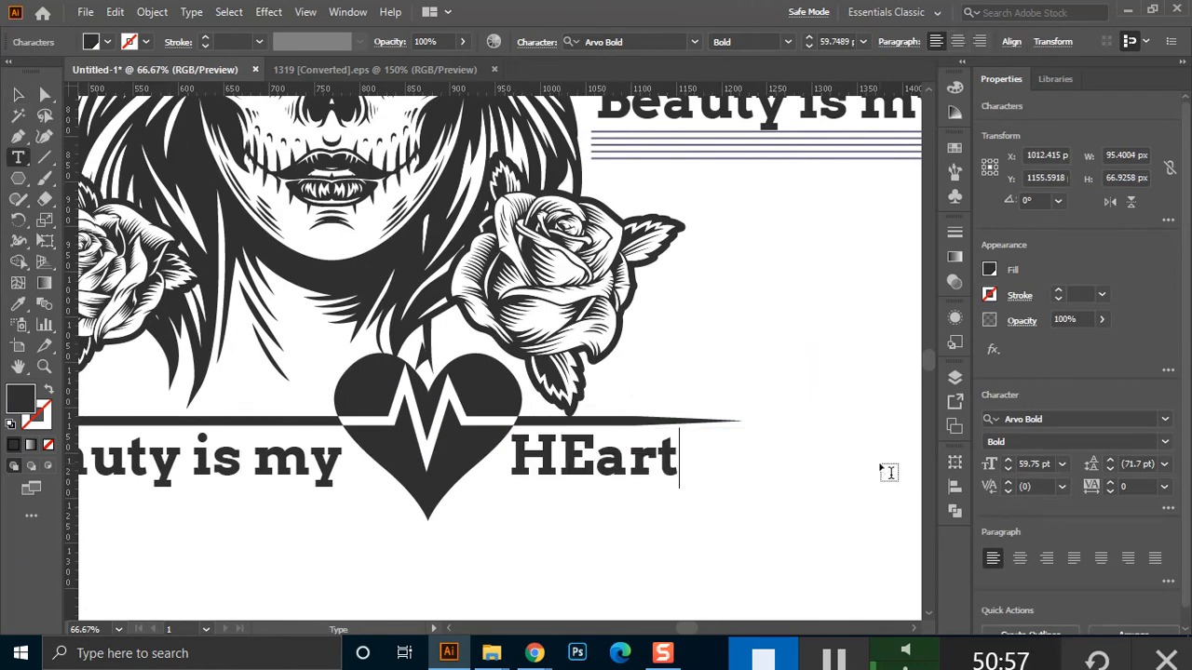
key(Left)
key(Left)
key(Left)
key(Left)
key(shift+Right)
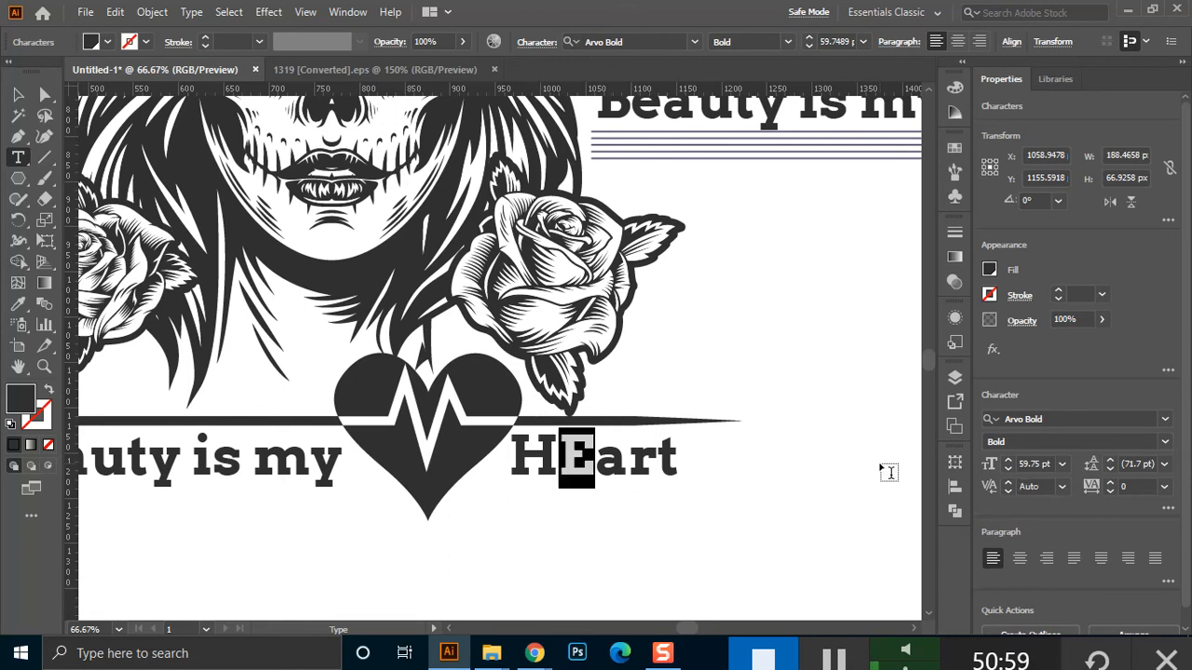
text(e)
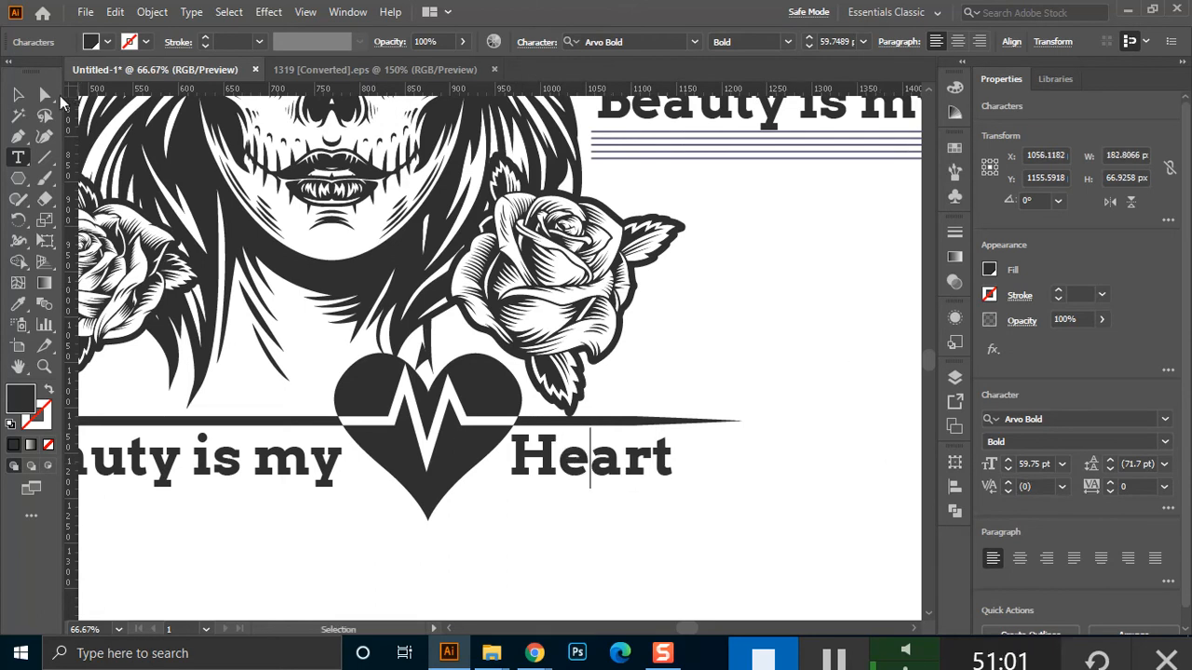
click(18, 94)
click(251, 494)
Move the "Beauty is my" and "Heart" texts together 6 px up, closer to the heartbeat line
scroll(254, 493, down, 1)
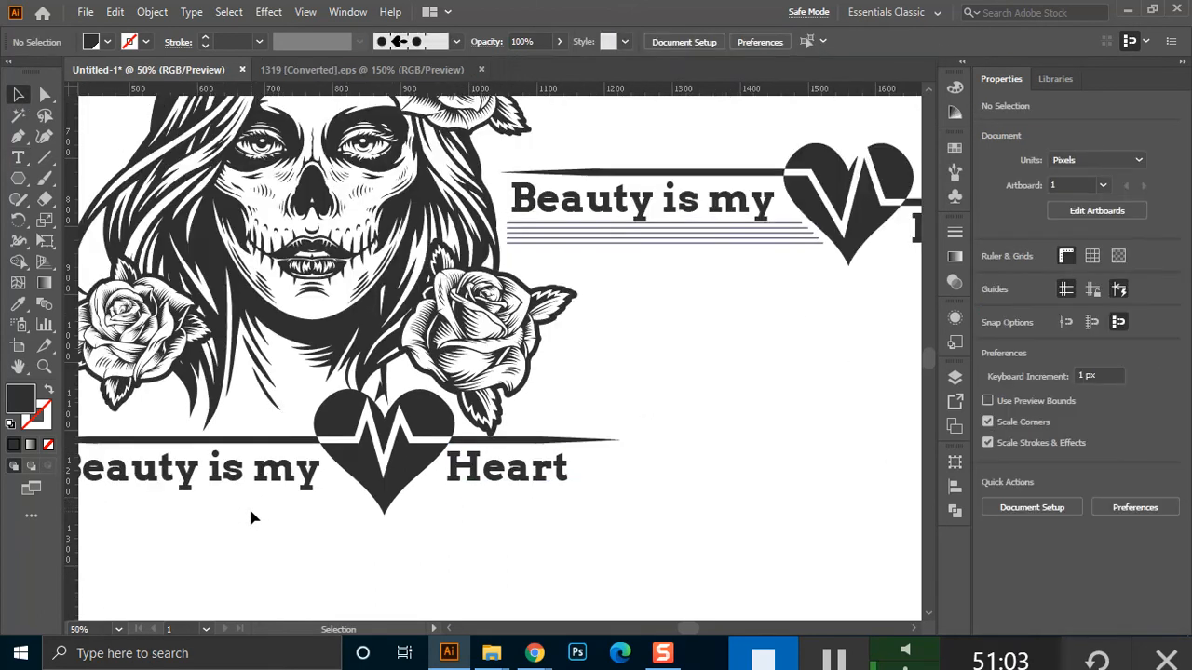
scroll(419, 511, left, 3)
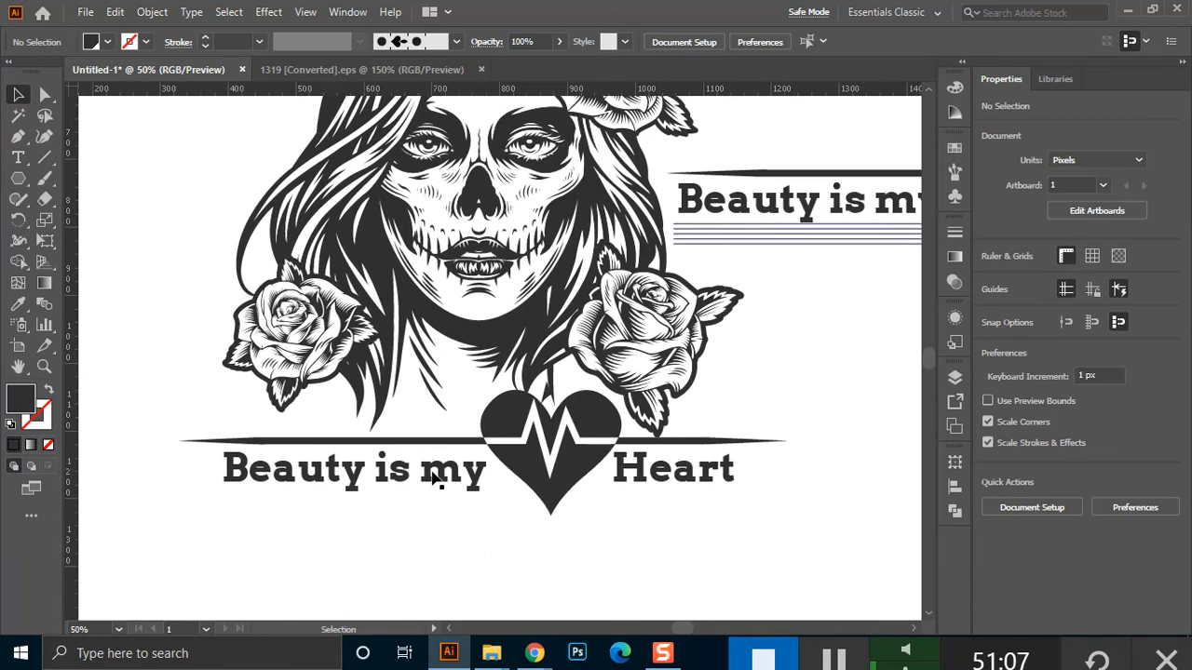
click(433, 478)
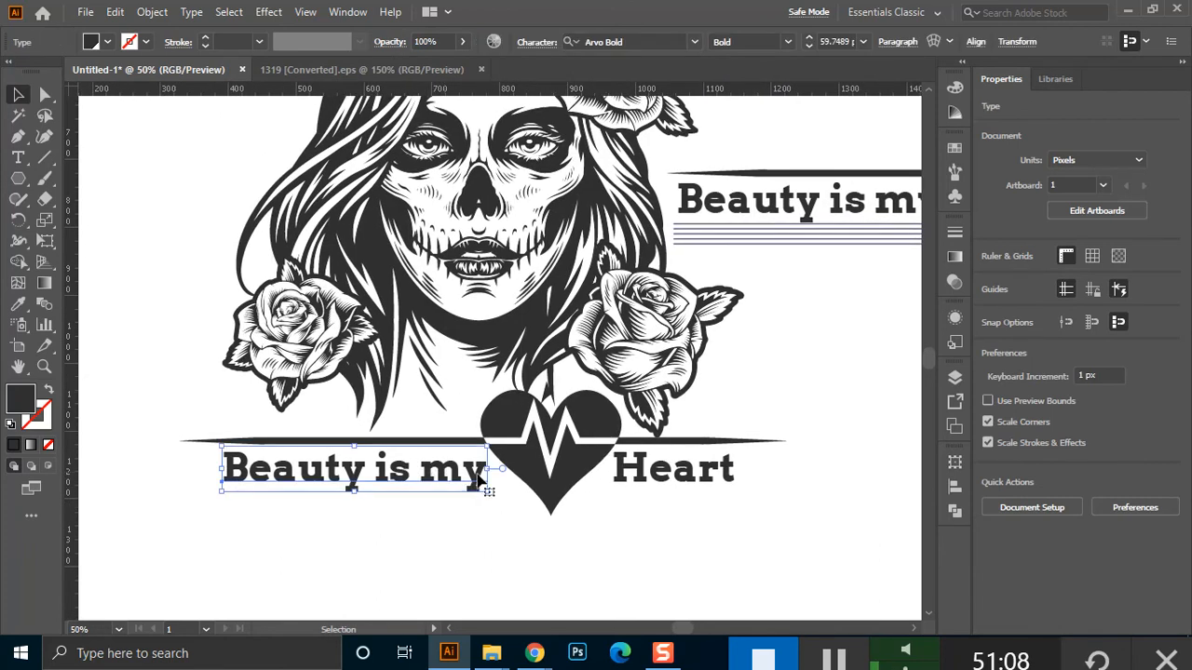
shift+click(663, 482)
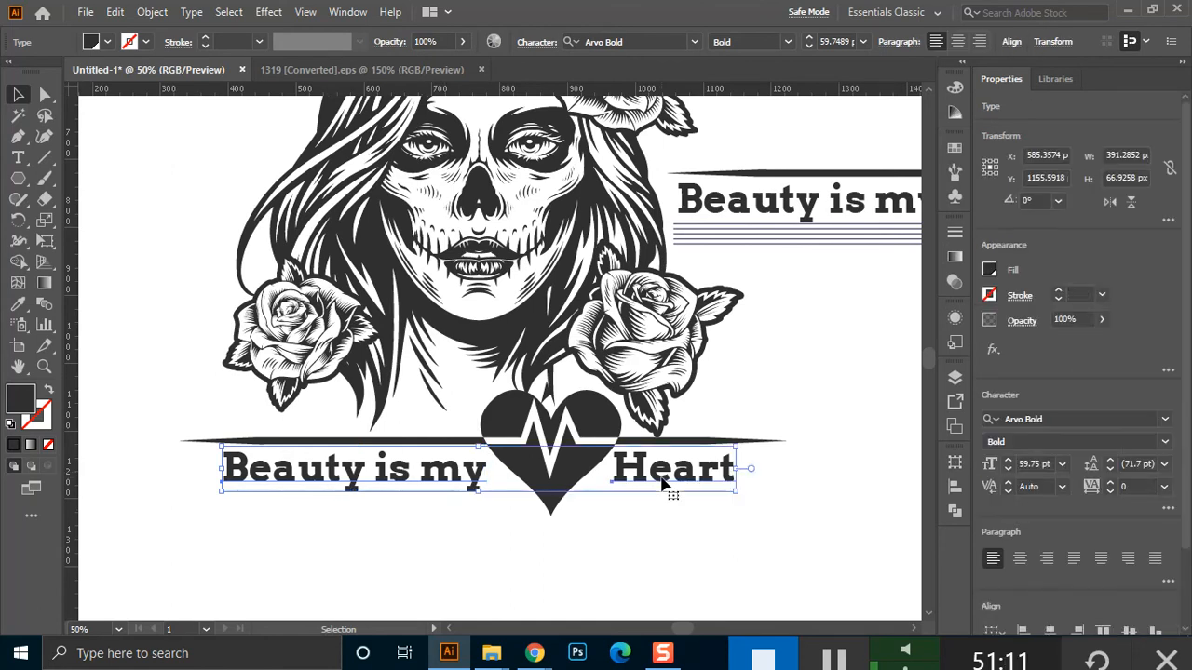
key(shift+Up)
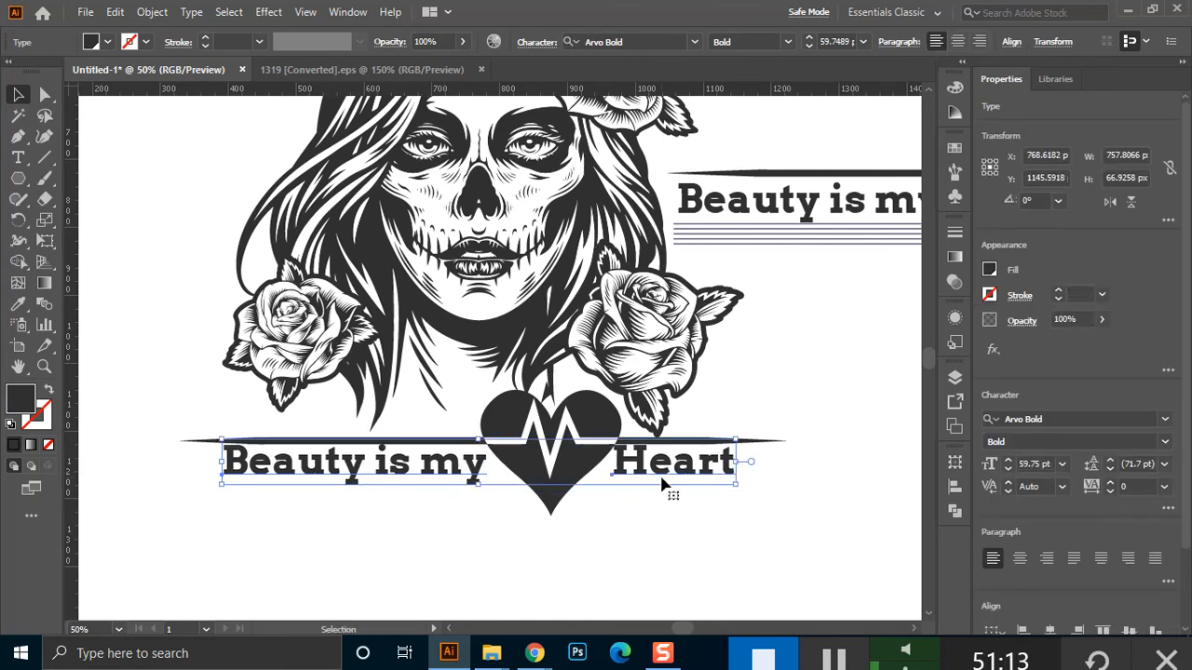
key(Down)
key(Down)
key(Down)
key(Down)
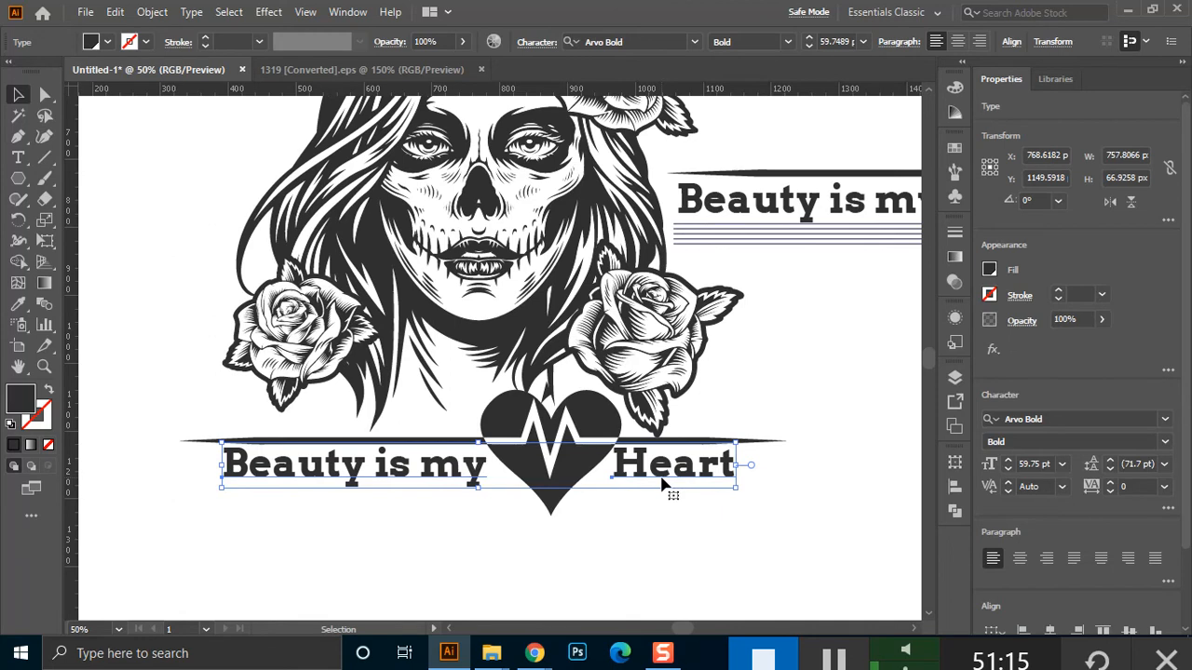
click(482, 523)
Nudge "Beauty is my" 10 px away from the heart and "Heart" 20 px away on its other side
click(438, 477)
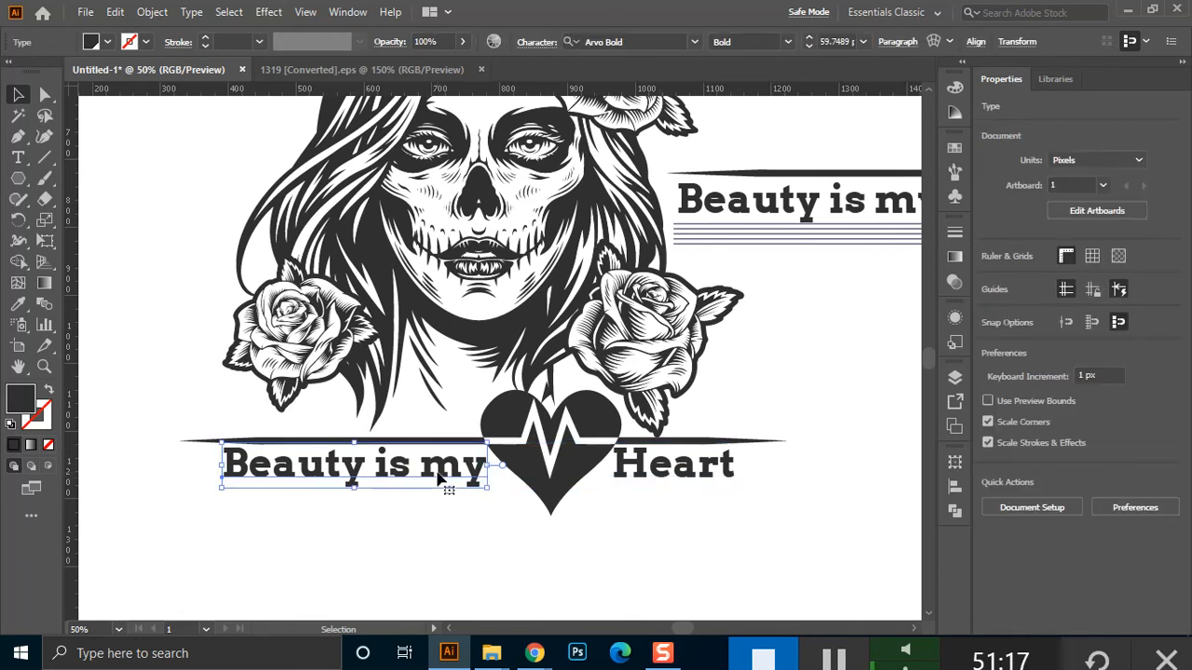
key(shift+Left)
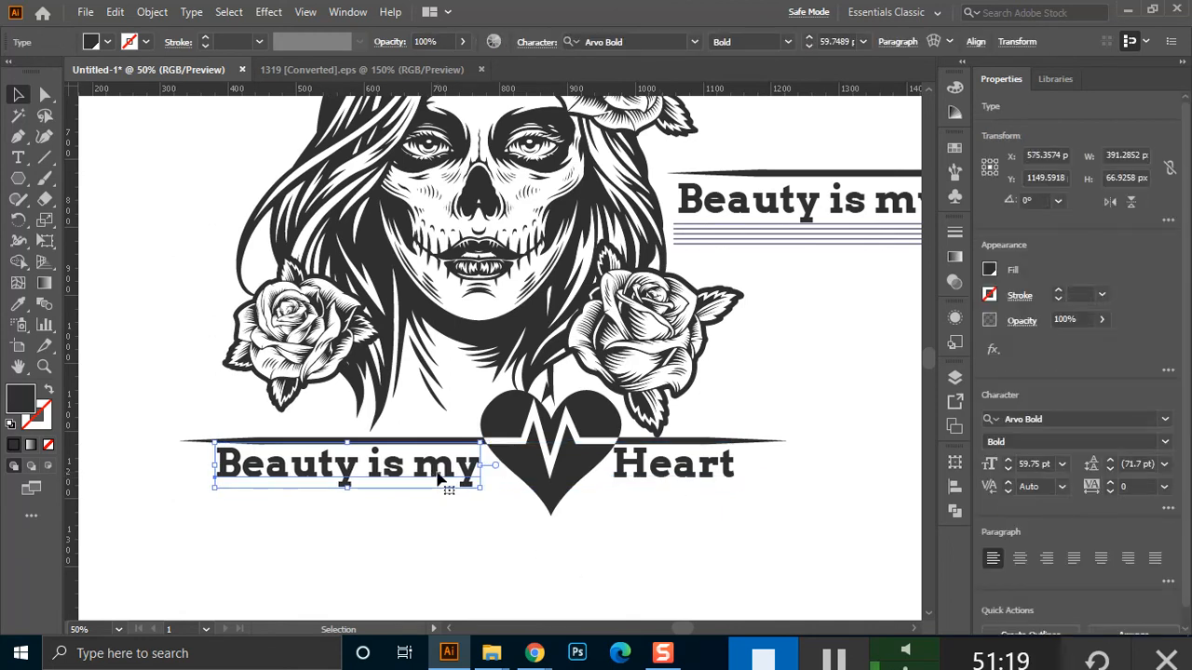
click(655, 475)
key(shift+Right)
key(shift+Right)
key(shift+Right)
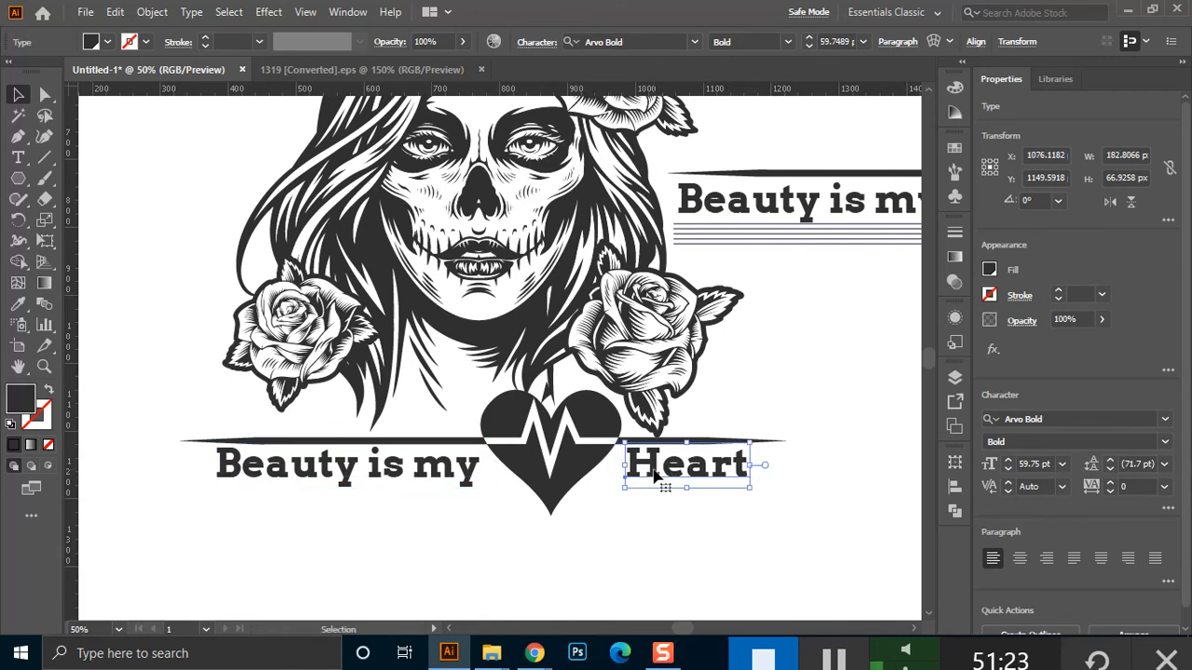
click(552, 529)
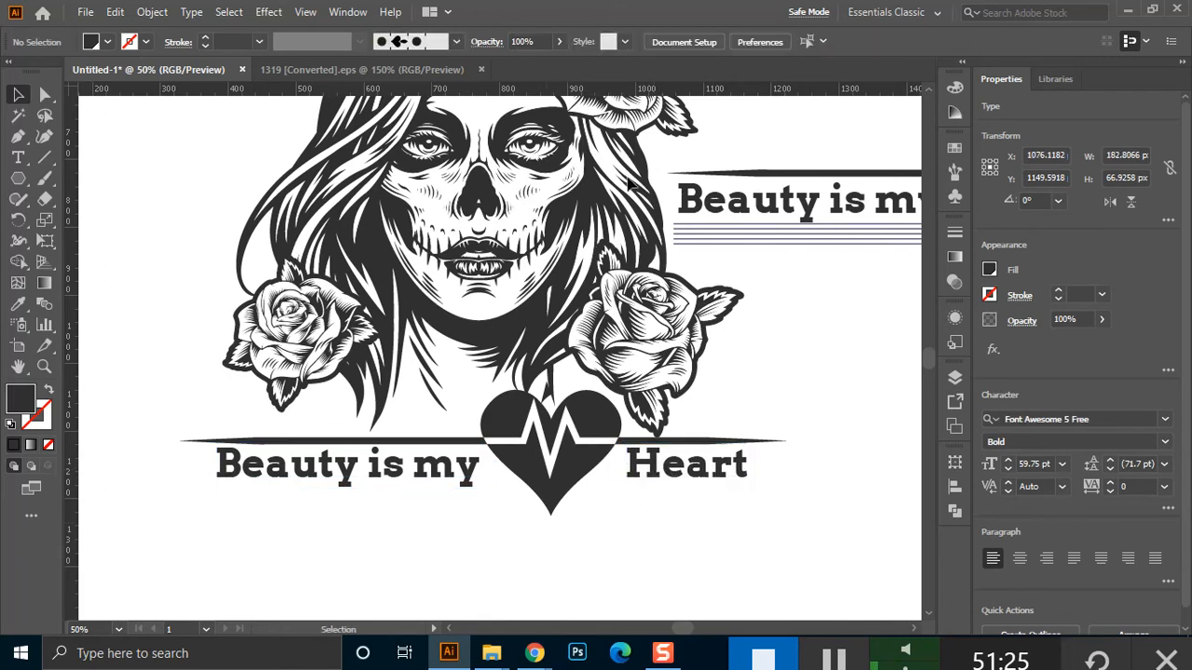
Check the two texts' shared baseline with a temporary horizontal guide, and delete the guide
drag(661, 91, 717, 481)
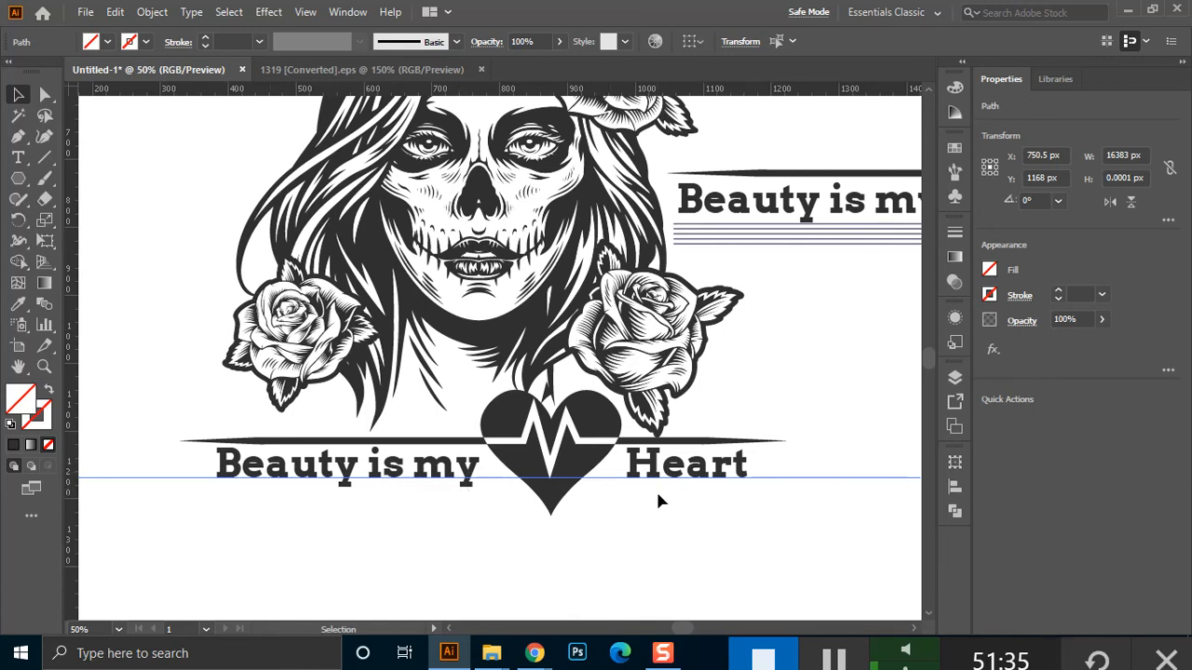
drag(830, 449, 854, 508)
key(Delete)
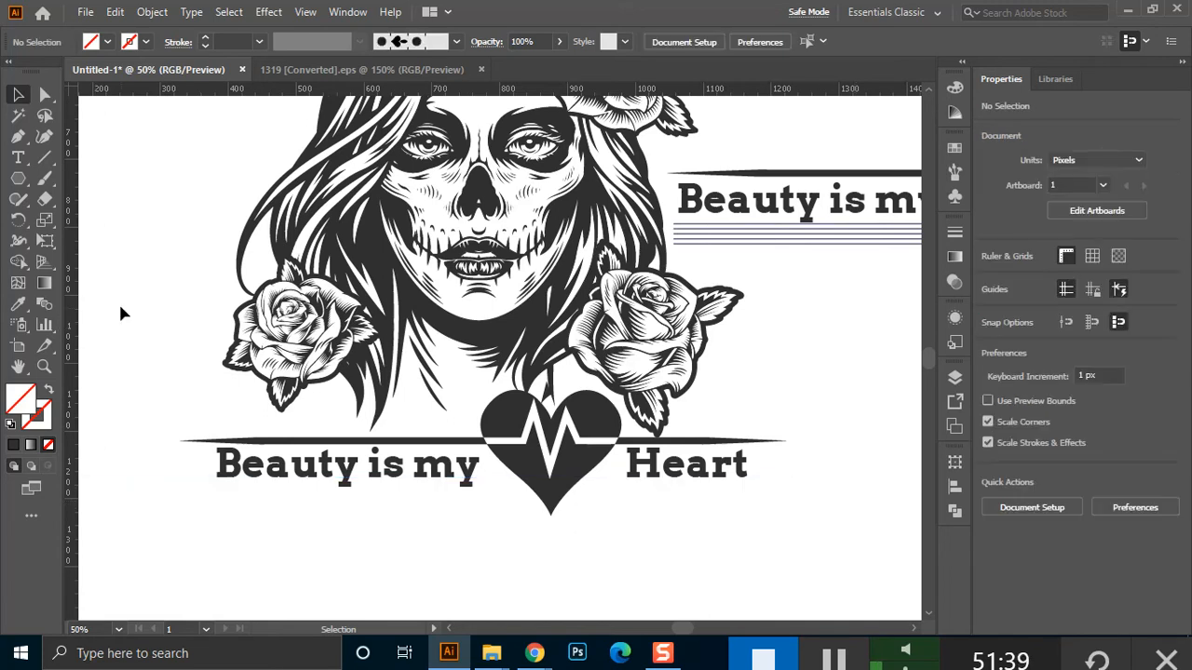
Compare the letter heights of "Beauty is my" and "Heart" with three temporary horizontal guides, and delete the guides
scroll(440, 410, down, 1)
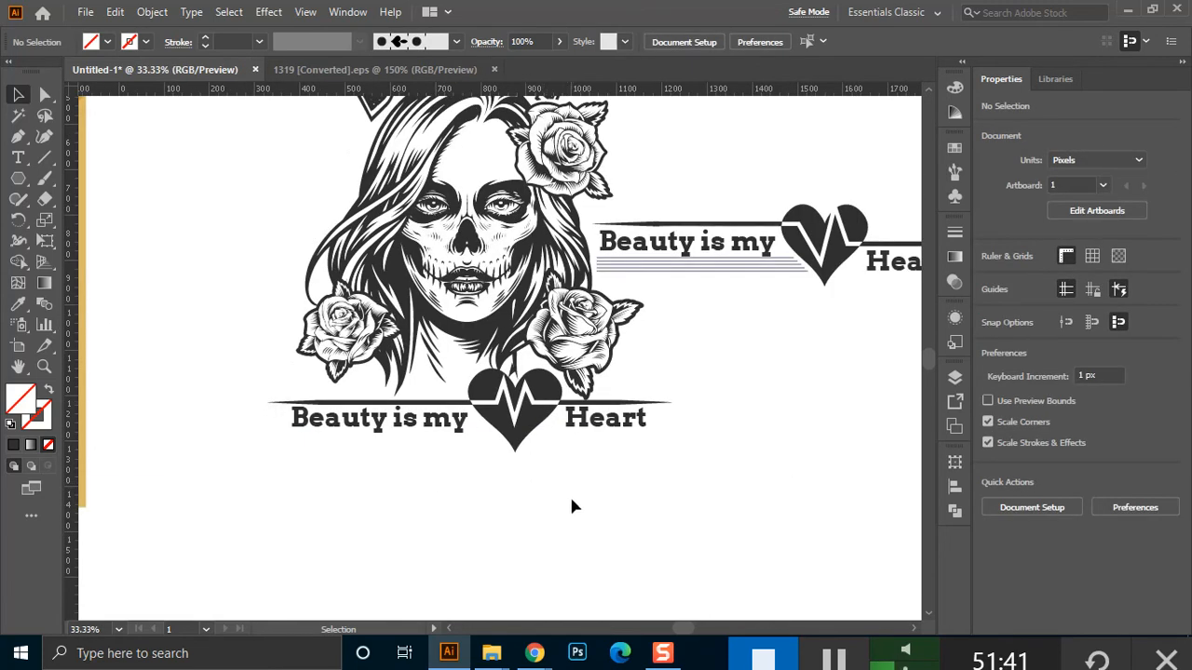
click(553, 387)
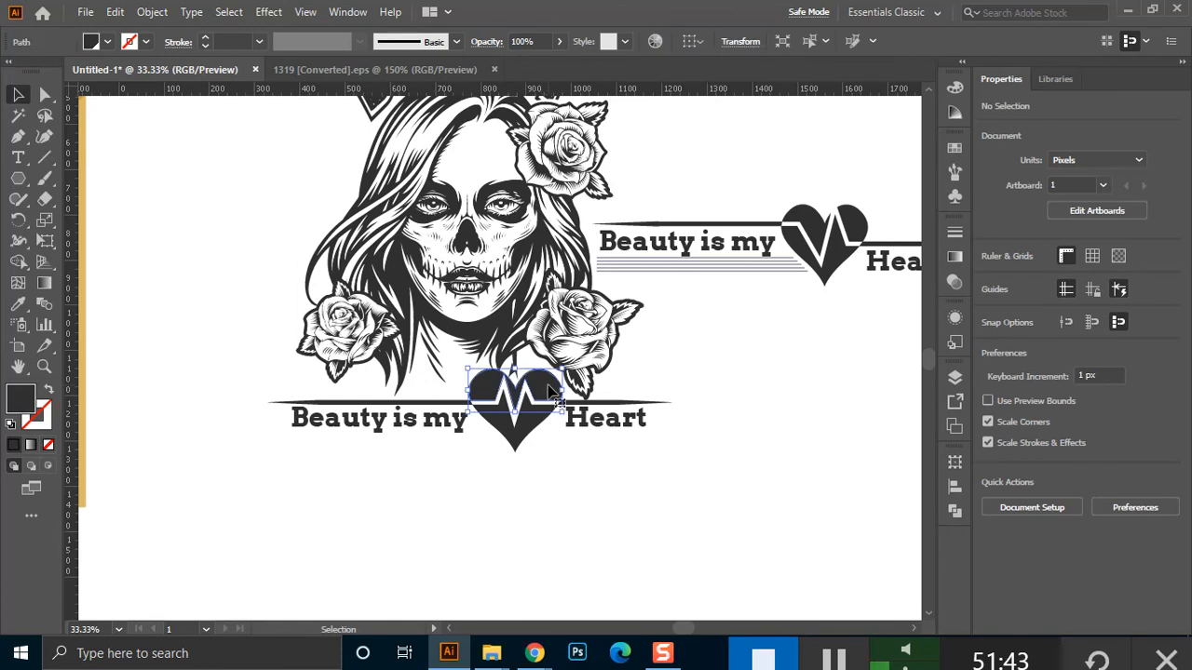
click(624, 425)
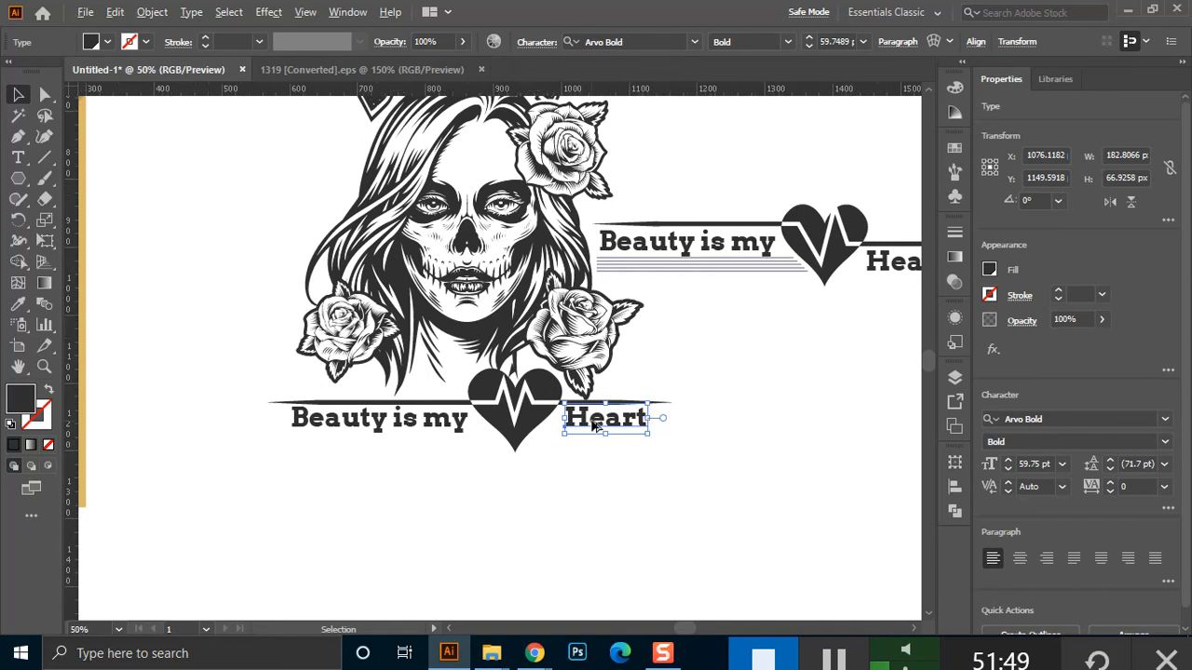
key(ctrl+equal)
key(ctrl+equal)
drag(534, 457, 674, 474)
click(365, 484)
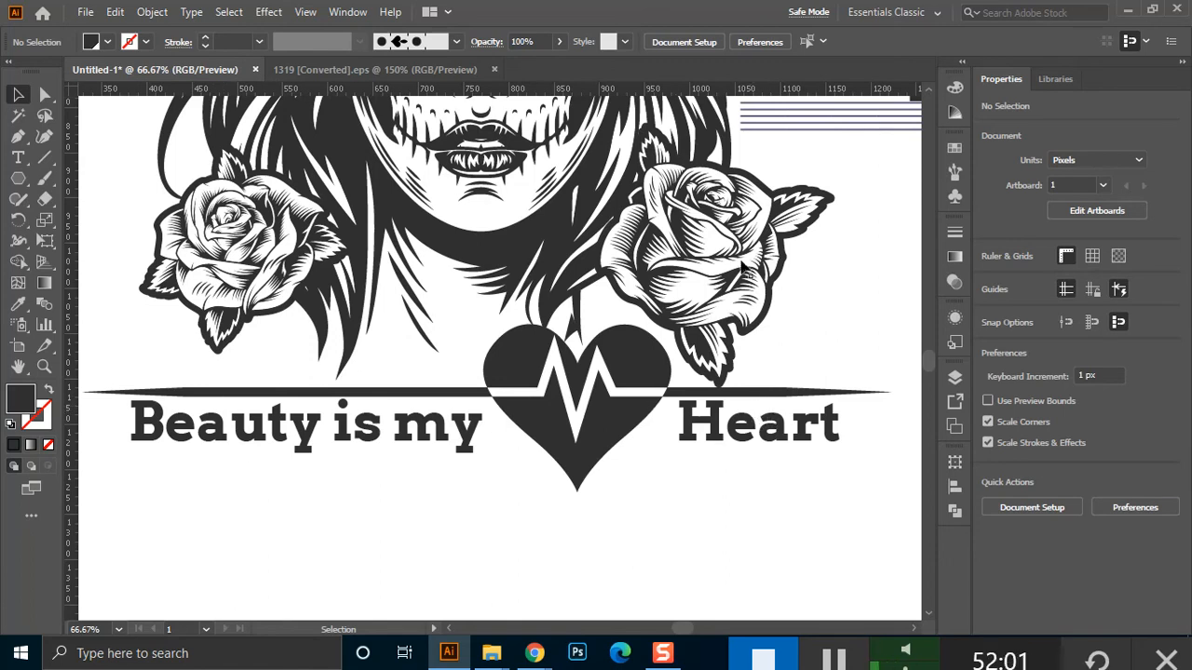
drag(698, 90, 754, 449)
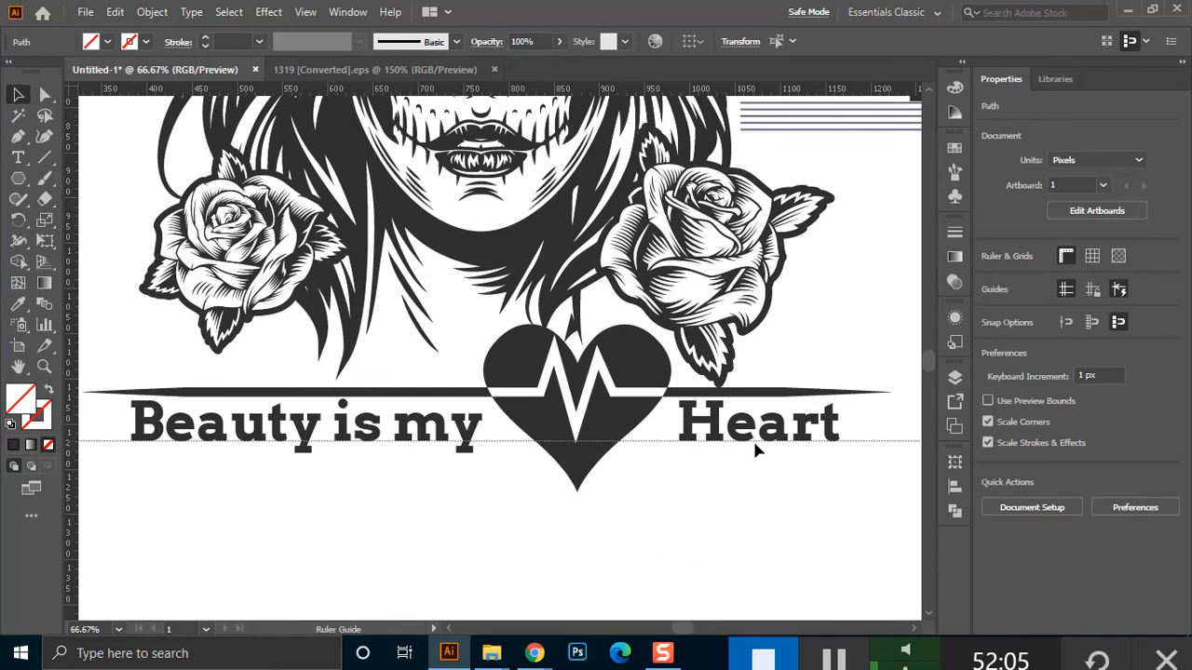
drag(726, 89, 763, 417)
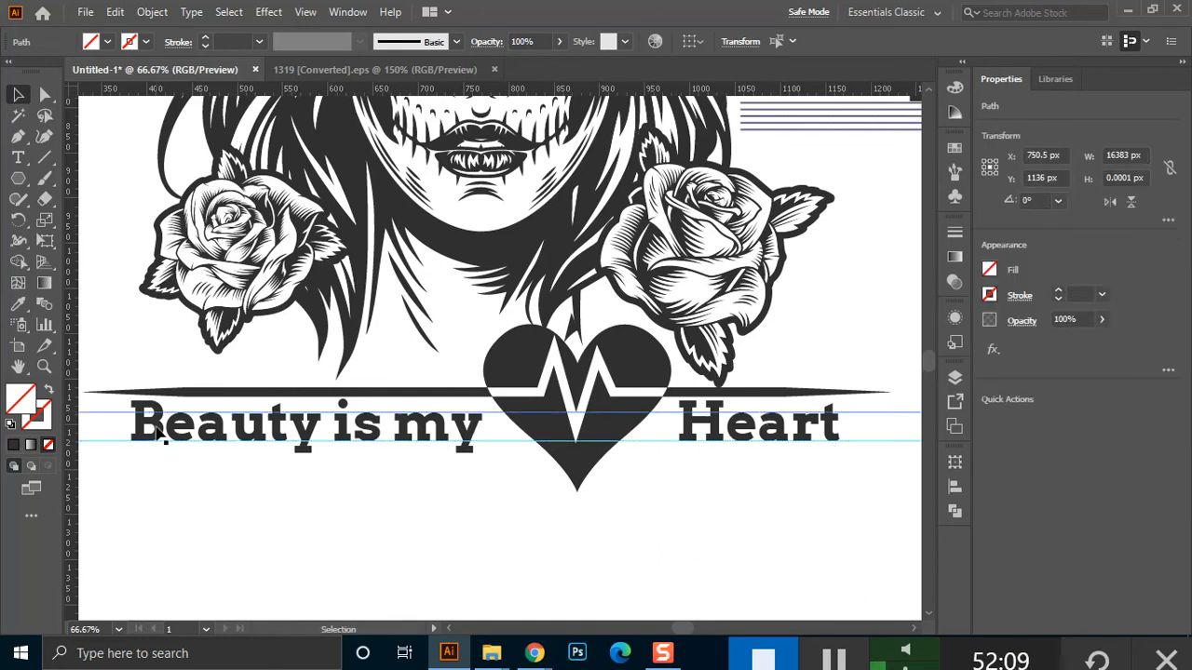
drag(725, 88, 748, 406)
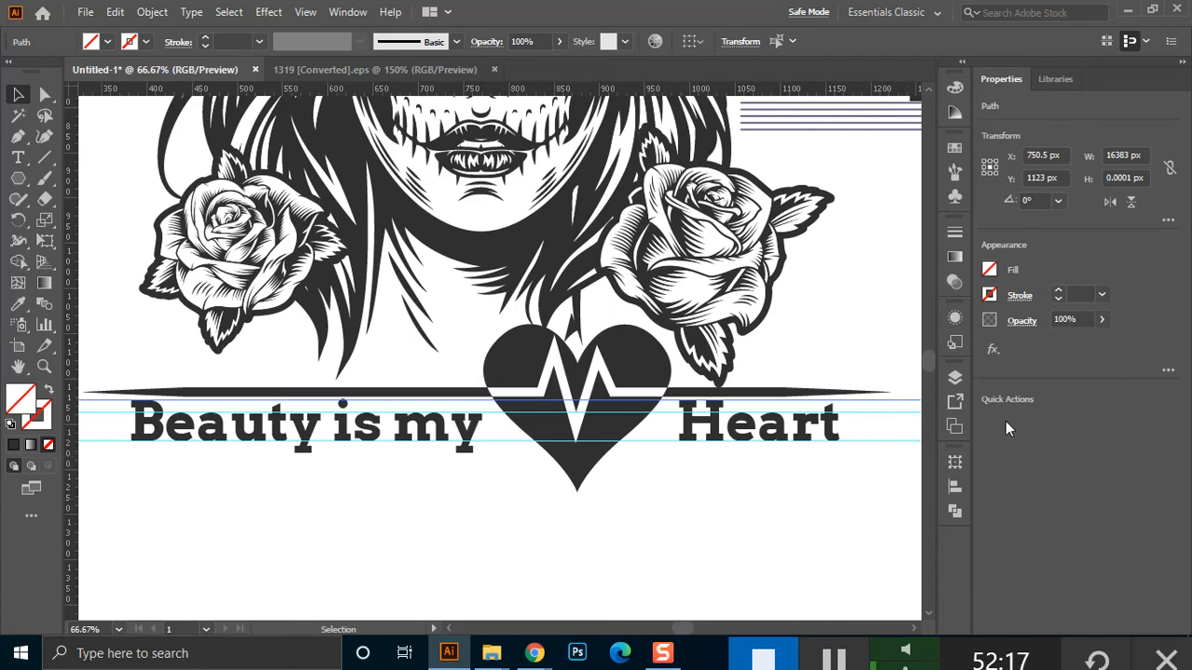
drag(897, 379, 914, 492)
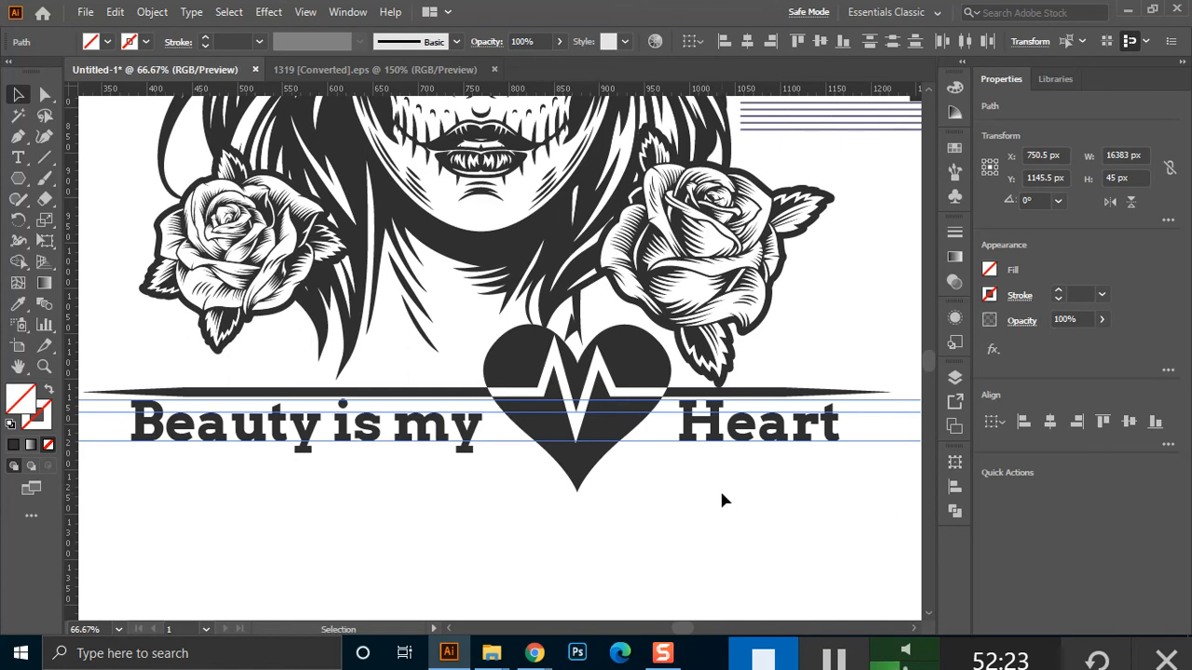
key(Delete)
Nudge the "Heart" text another 10 px away from the heart shape
click(747, 431)
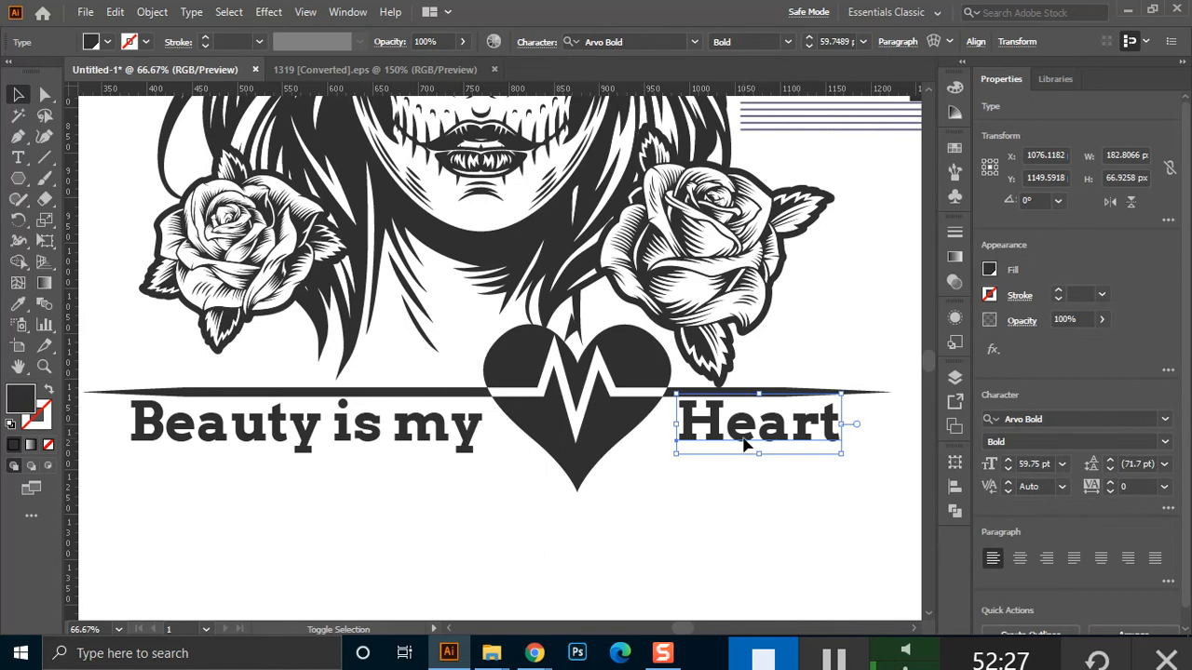
key(shift+Right)
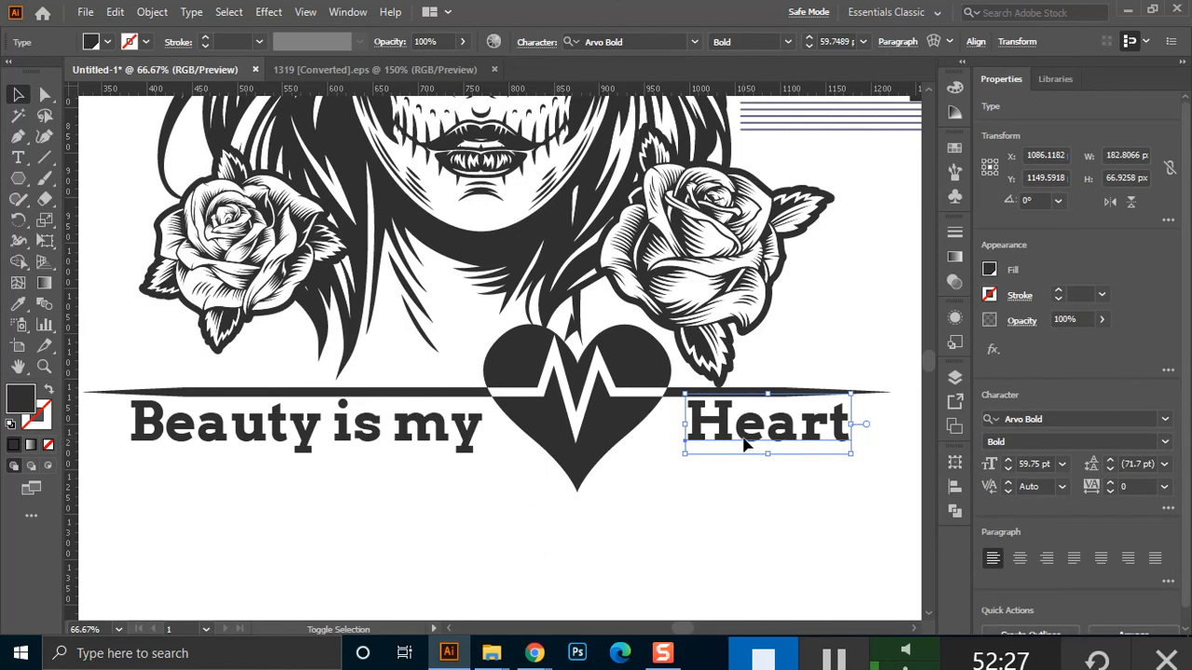
click(657, 494)
Draw a horizontal line 896 px long below the lettering, spanning the heartbeat line's width and crossing the heart near its tip
key(ctrl+minus)
key(ctrl+minus)
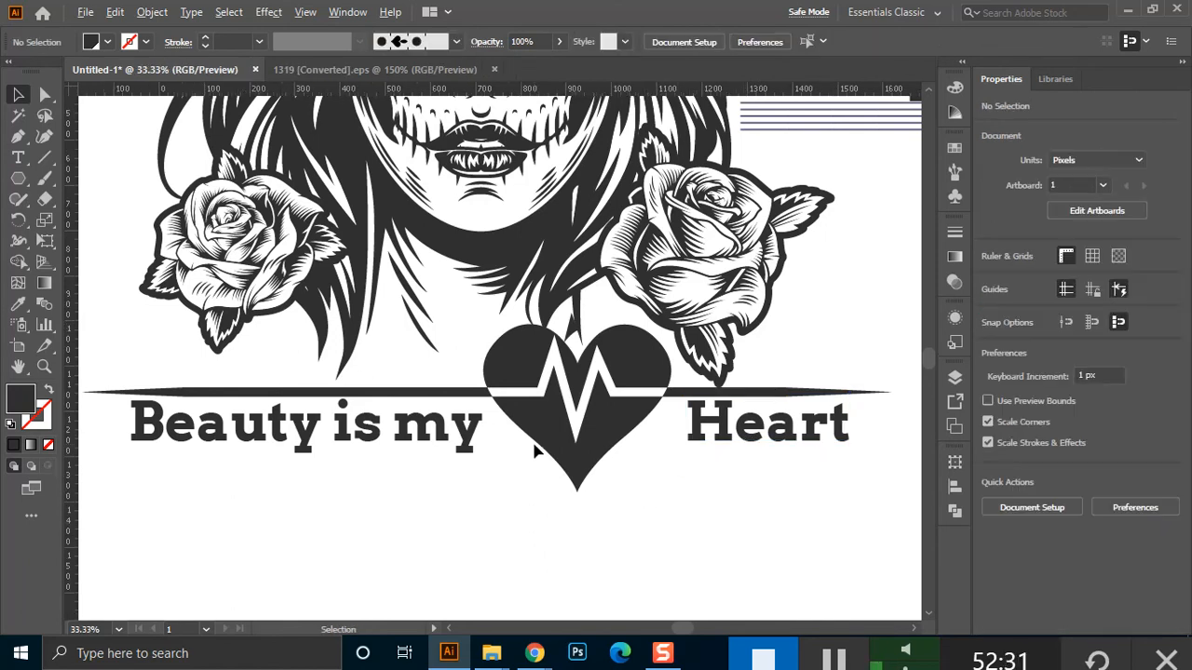
key(ctrl+plus)
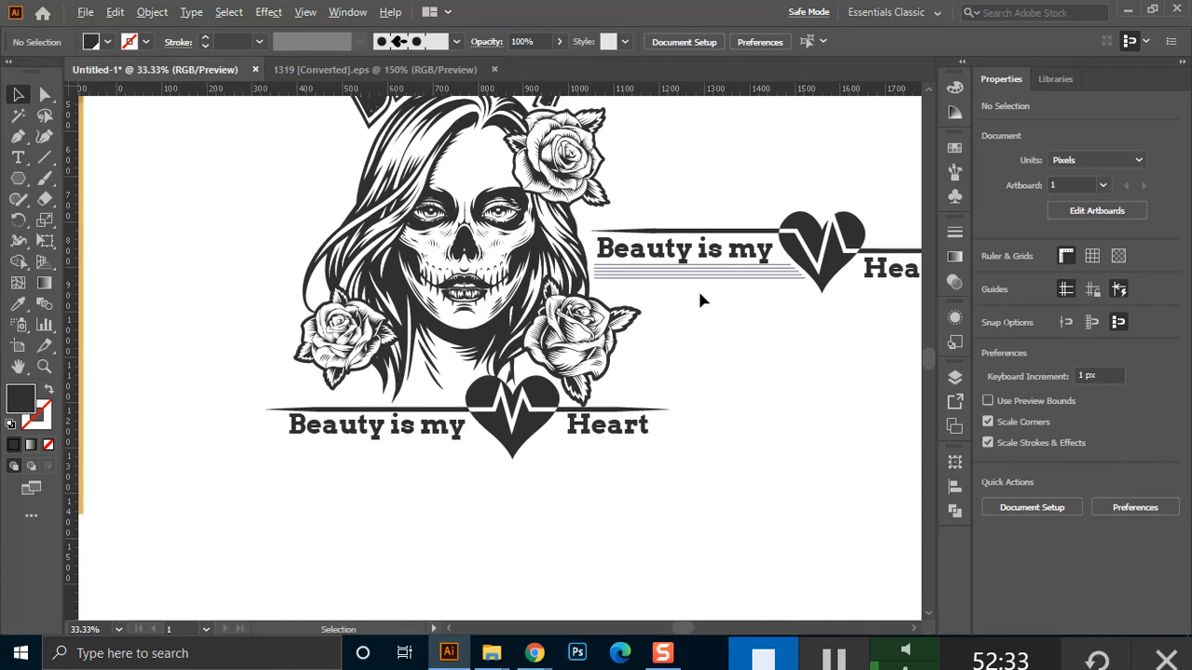
scroll(693, 273, up, 1)
click(726, 269)
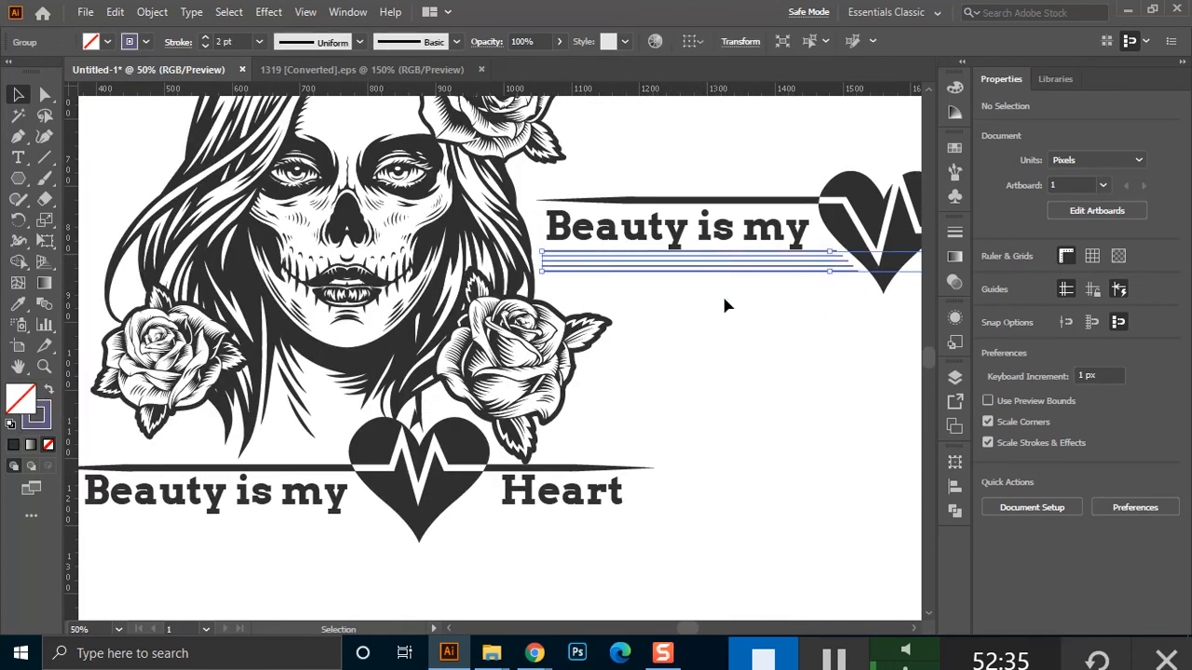
click(718, 410)
key(space)
drag(606, 468, 797, 488)
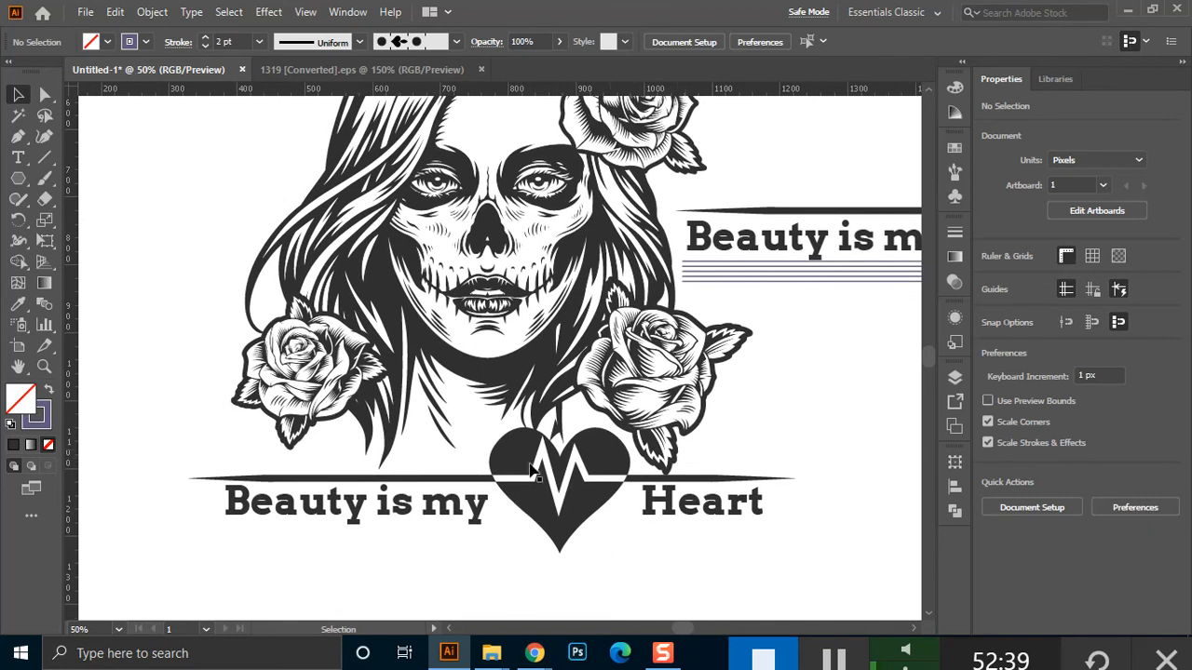
click(44, 157)
drag(190, 542, 794, 551)
click(17, 94)
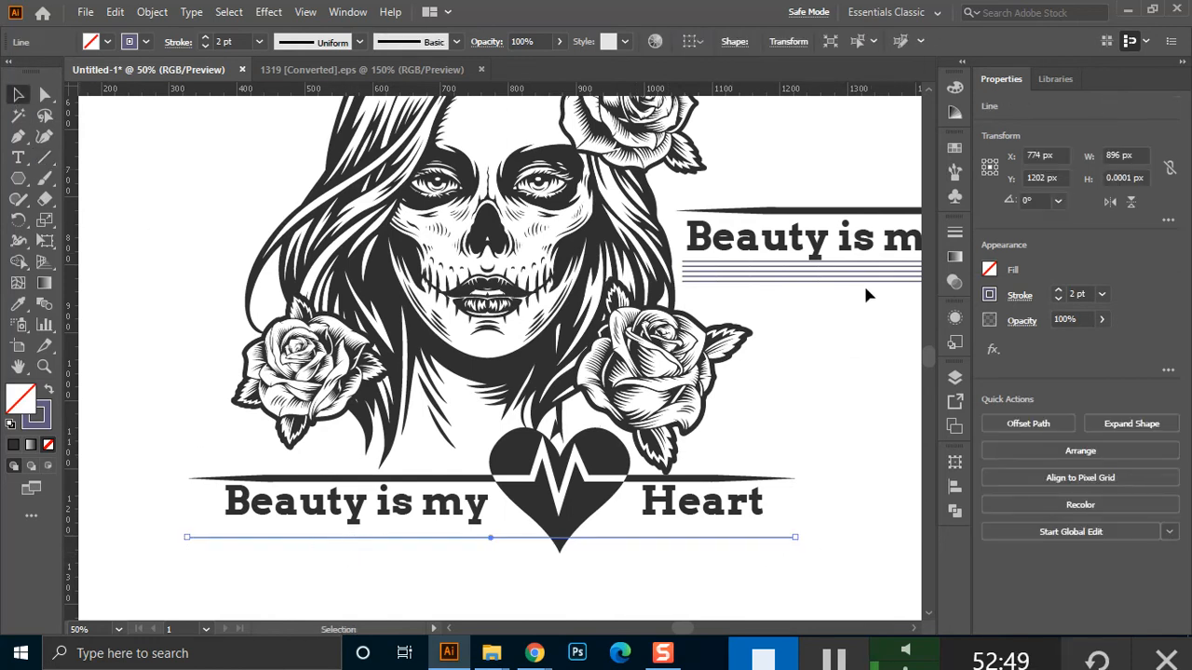
Apply the multi-line pattern brush to the new line under the lettering and set its stroke weight to 2 pt
click(958, 170)
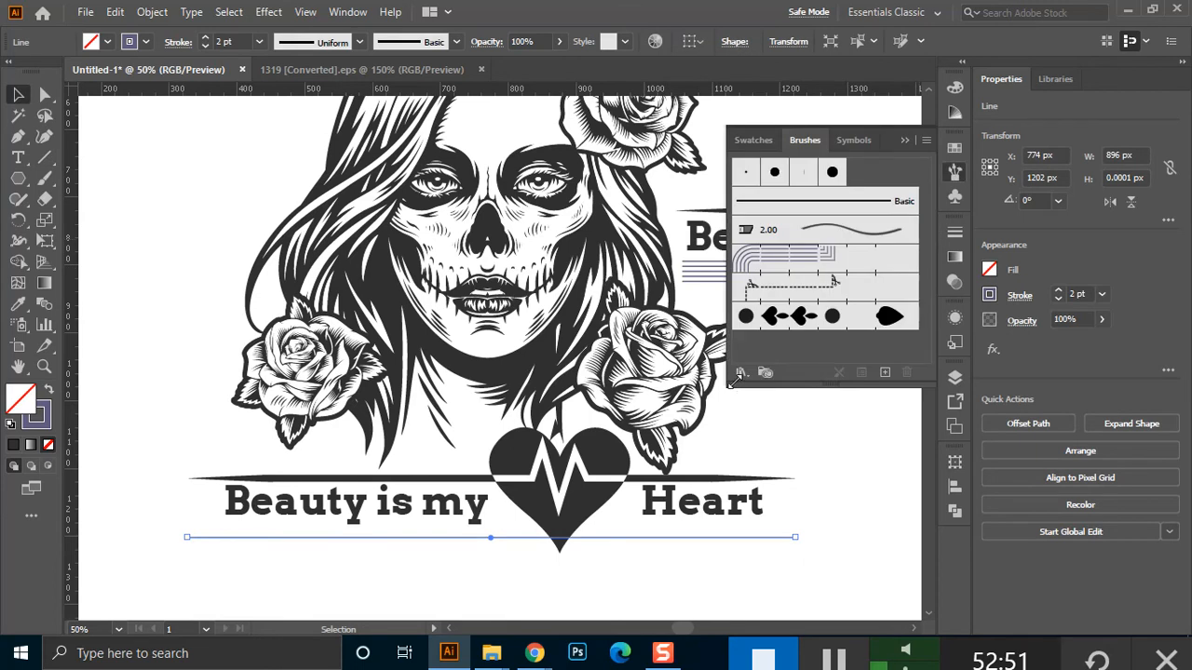
click(780, 263)
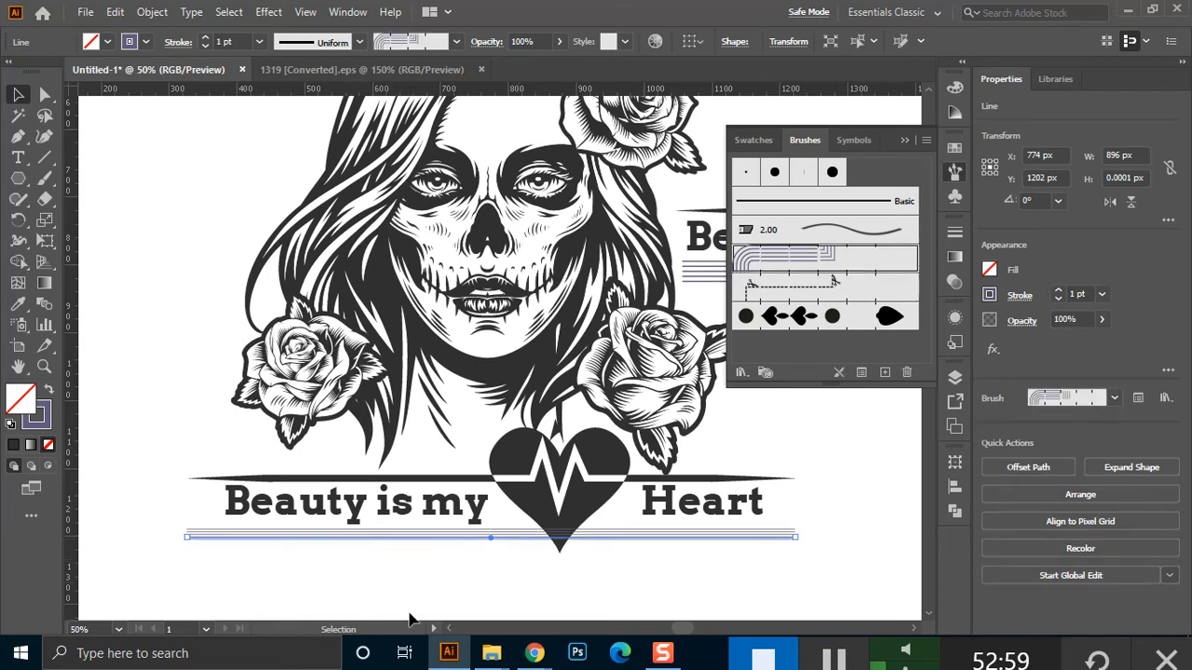
click(413, 562)
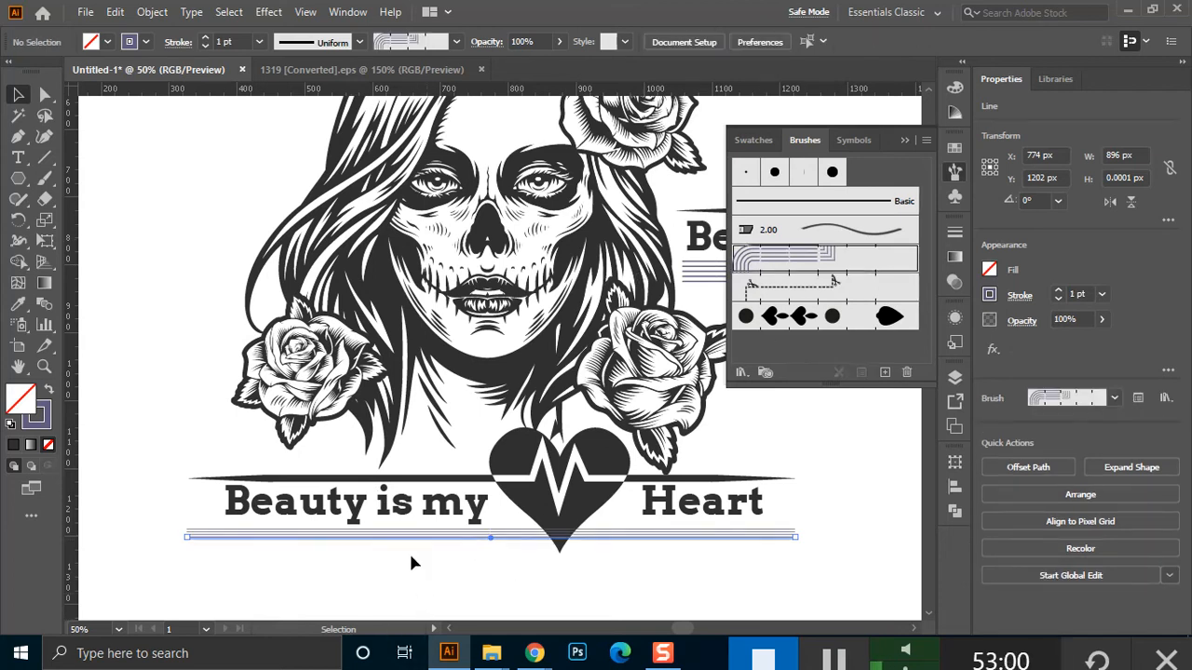
click(512, 537)
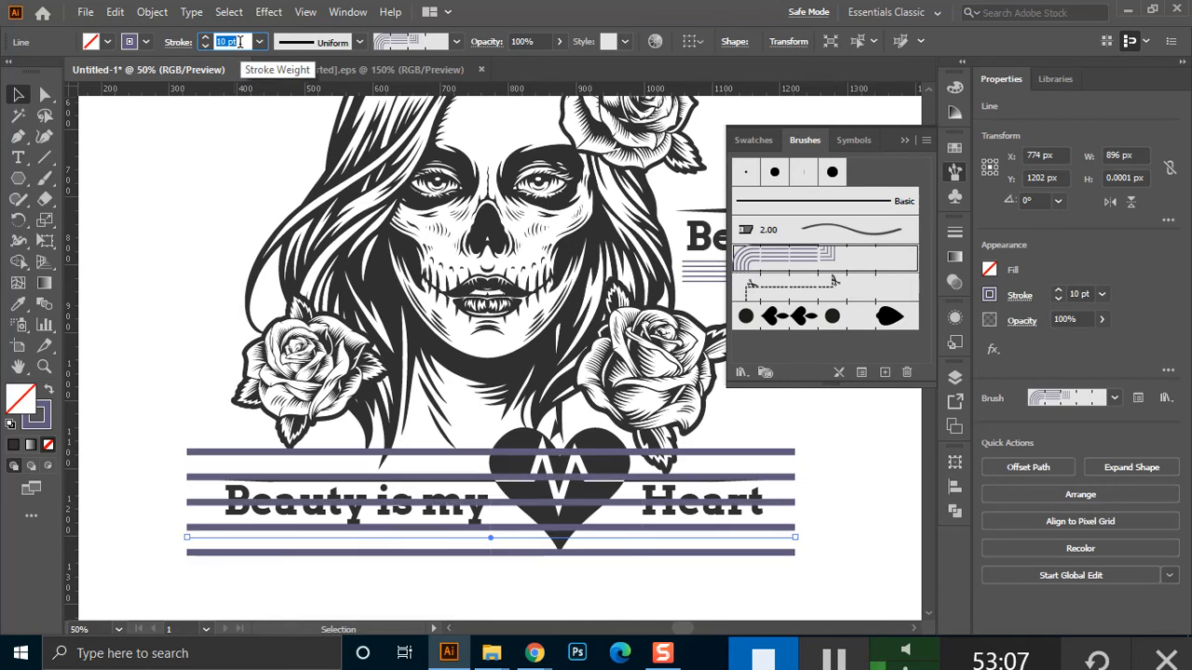
scroll(239, 41, down, 3)
scroll(240, 41, down, 4)
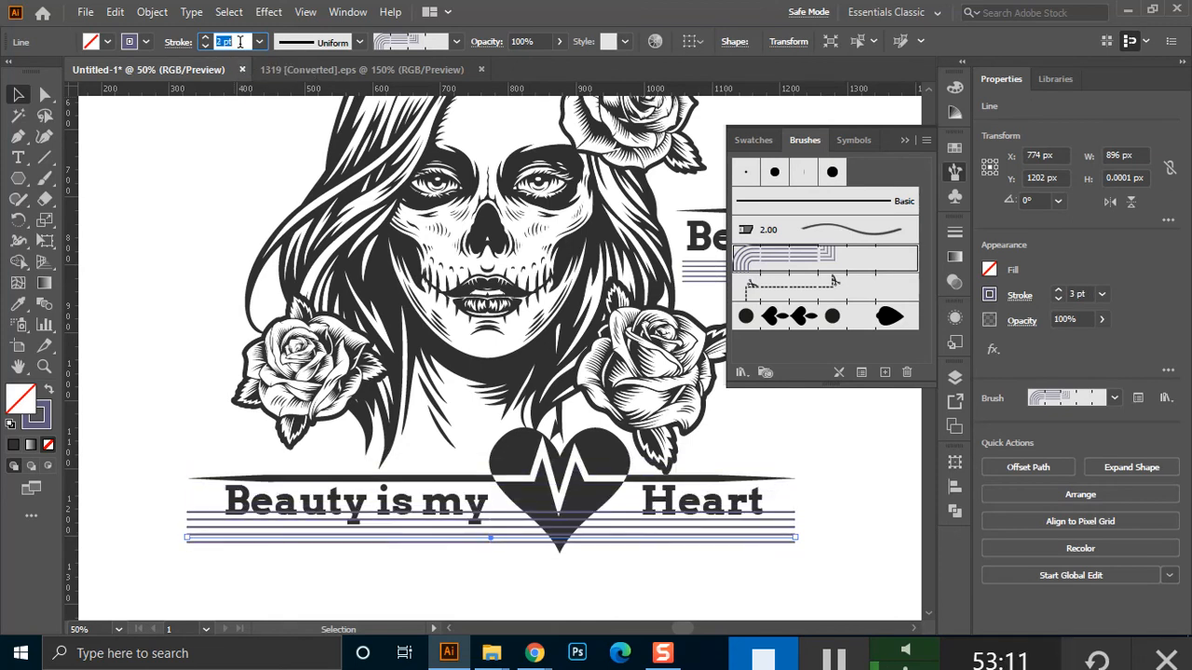
Nudge the multi-line brushed line below the lettering 20 px down, near the heart's tip
scroll(239, 41, down, 1)
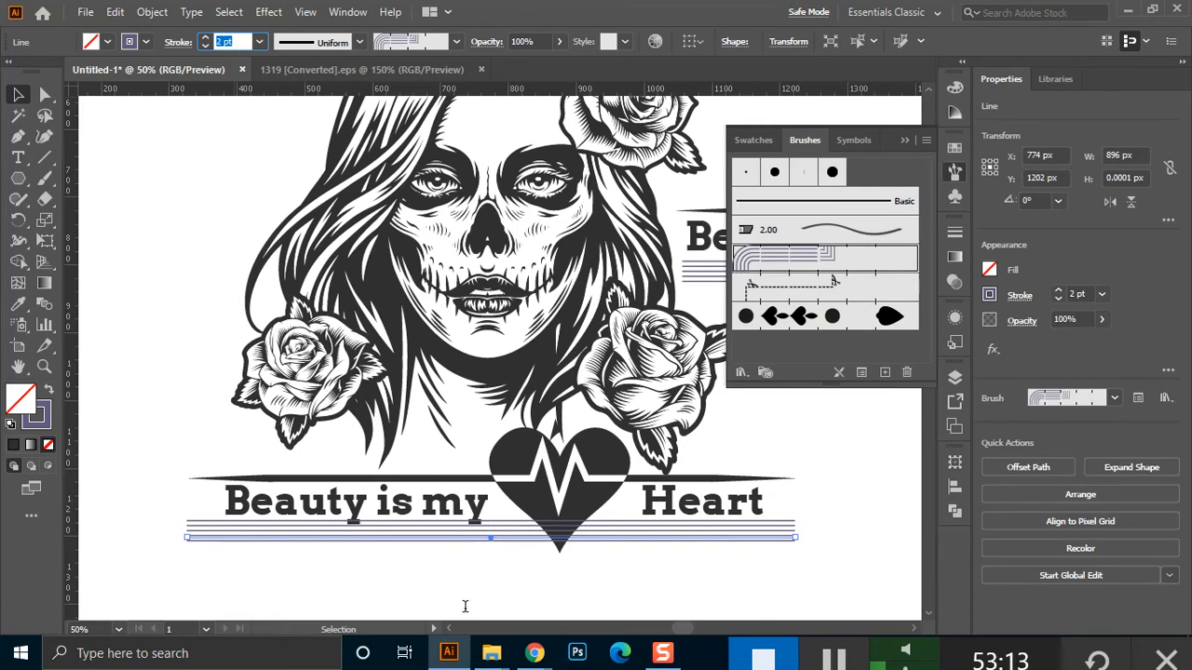
key(ctrl)
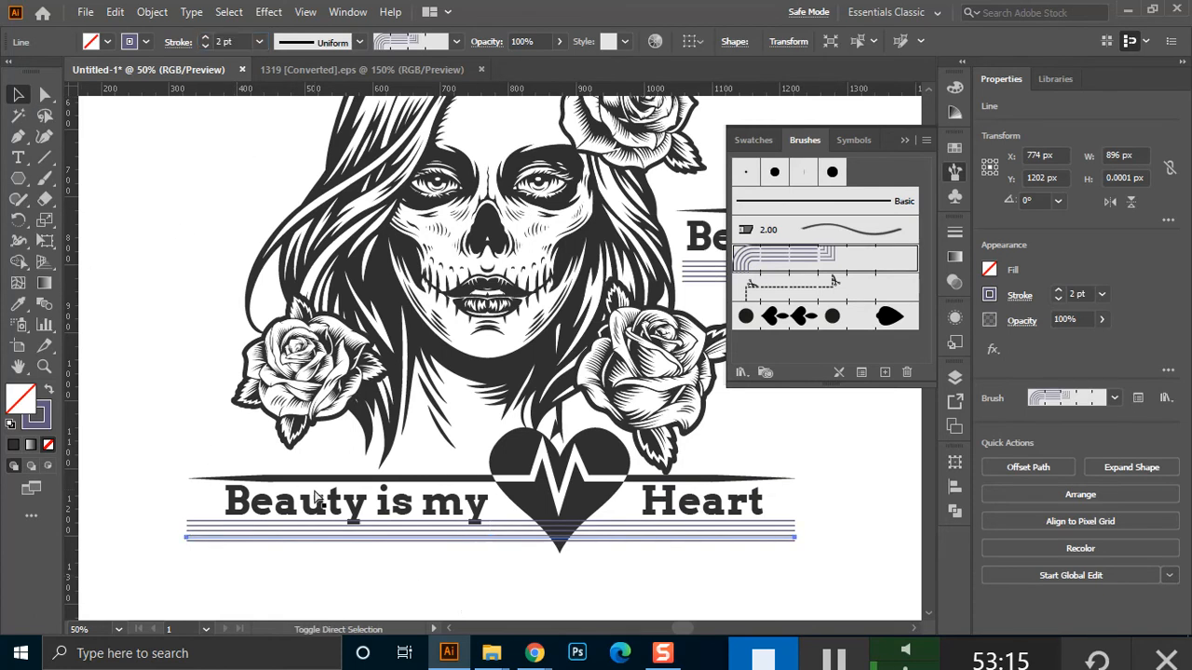
click(458, 551)
click(460, 540)
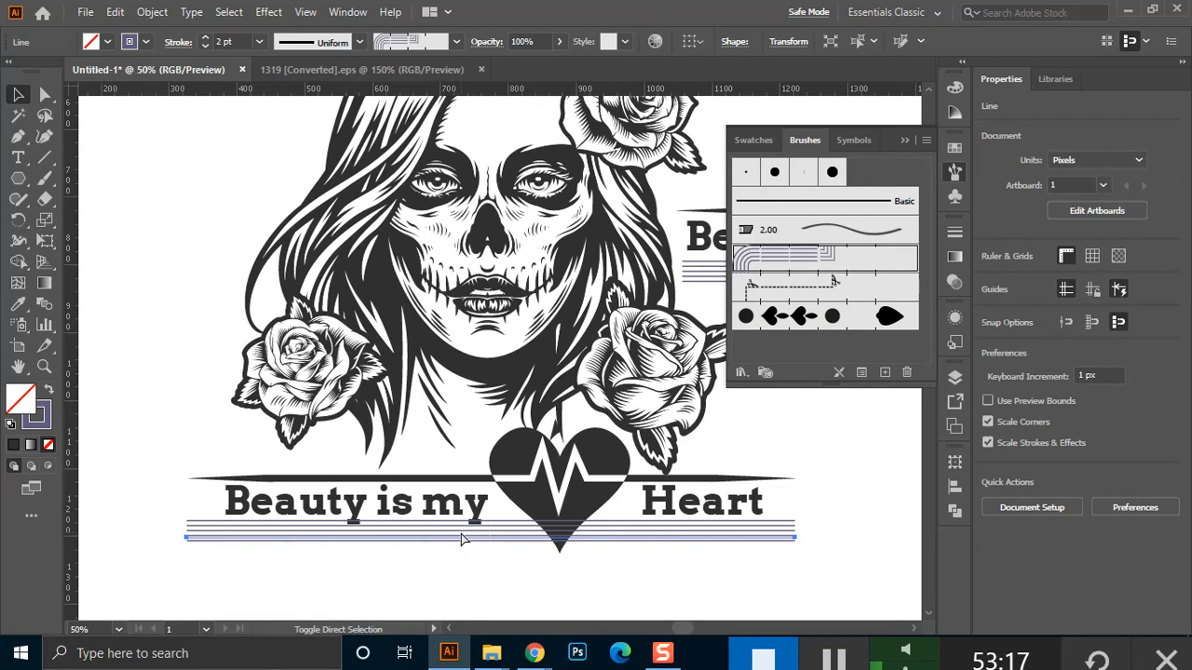
key(shift+Down)
key(shift+Down)
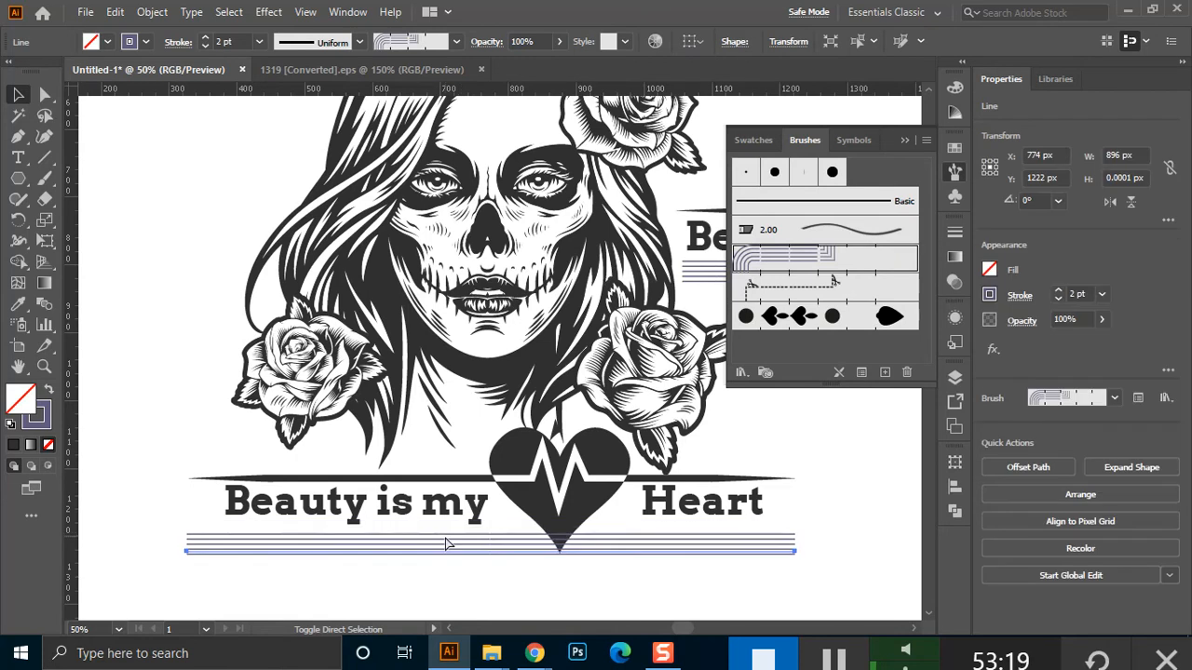
Set the stroke weight of the brushed line to 3 pt
click(224, 41)
text(3)
key(Return)
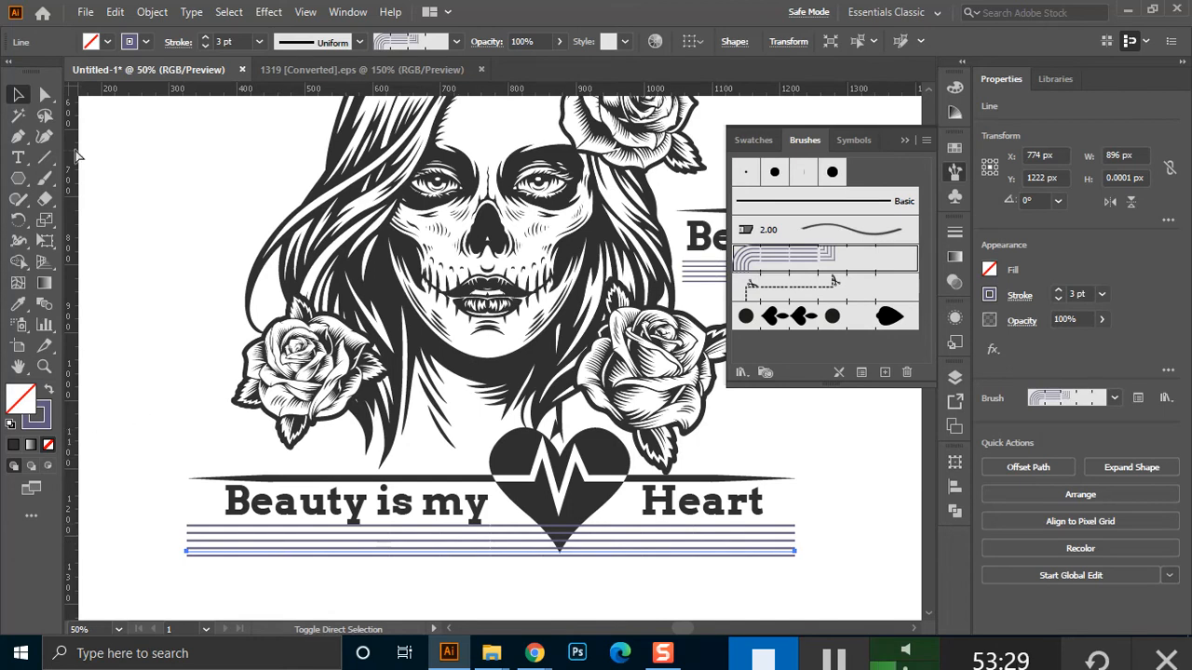
shift+click(142, 42)
click(128, 42)
shift+click(129, 42)
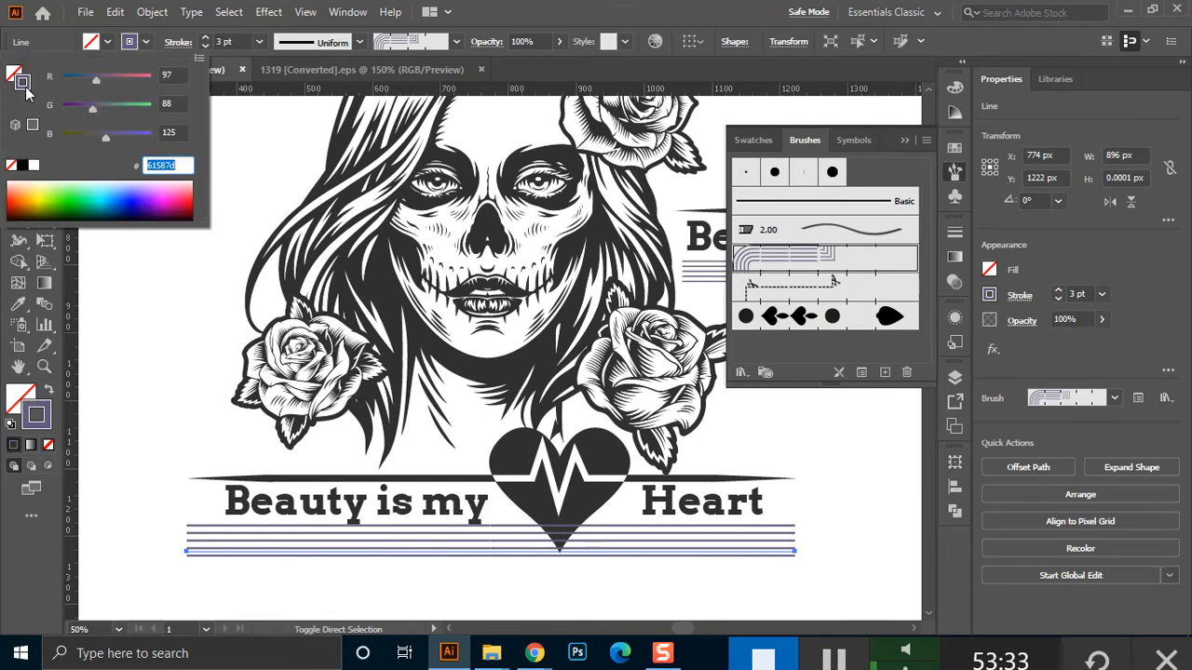
click(197, 58)
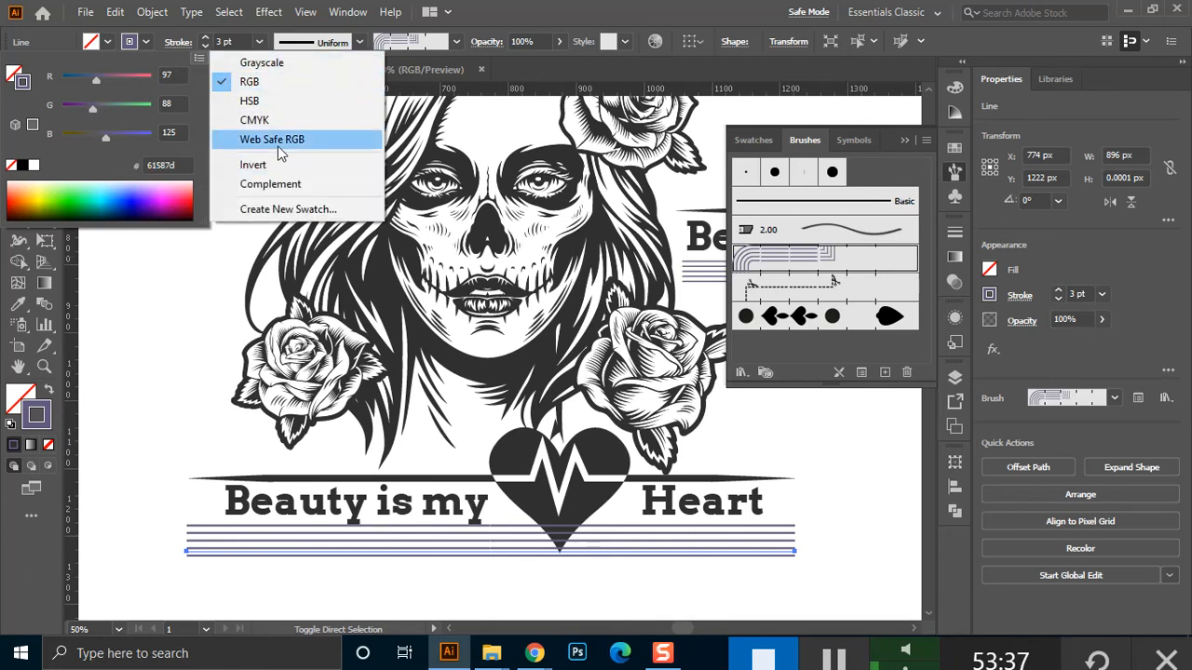
click(261, 83)
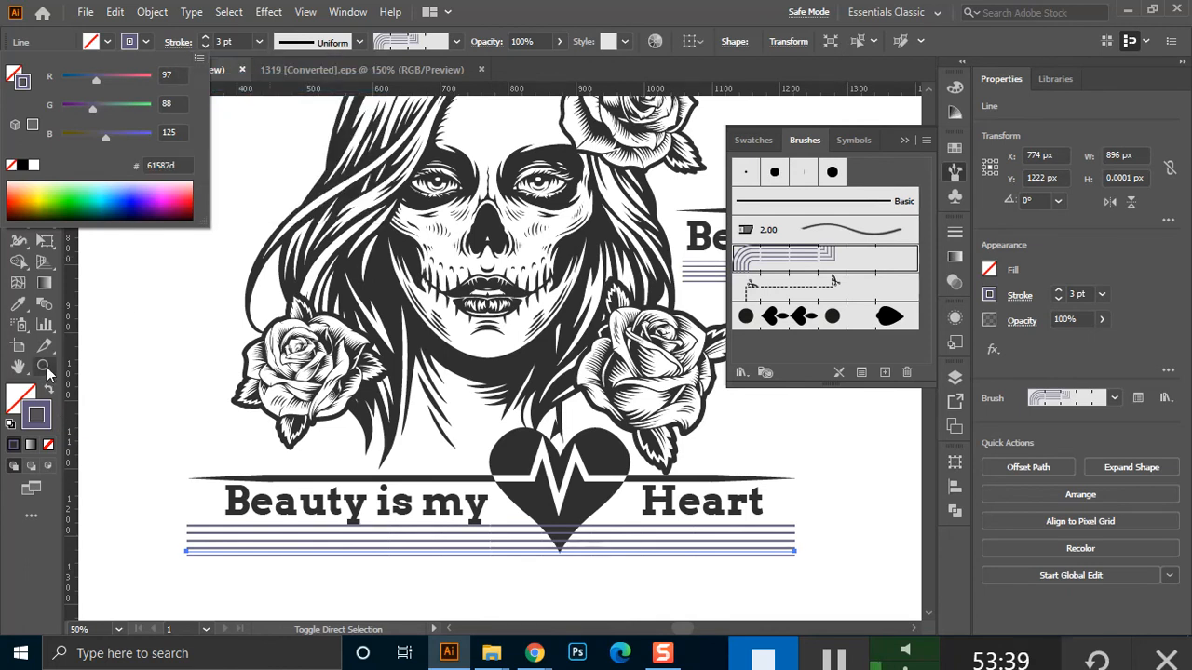
click(213, 190)
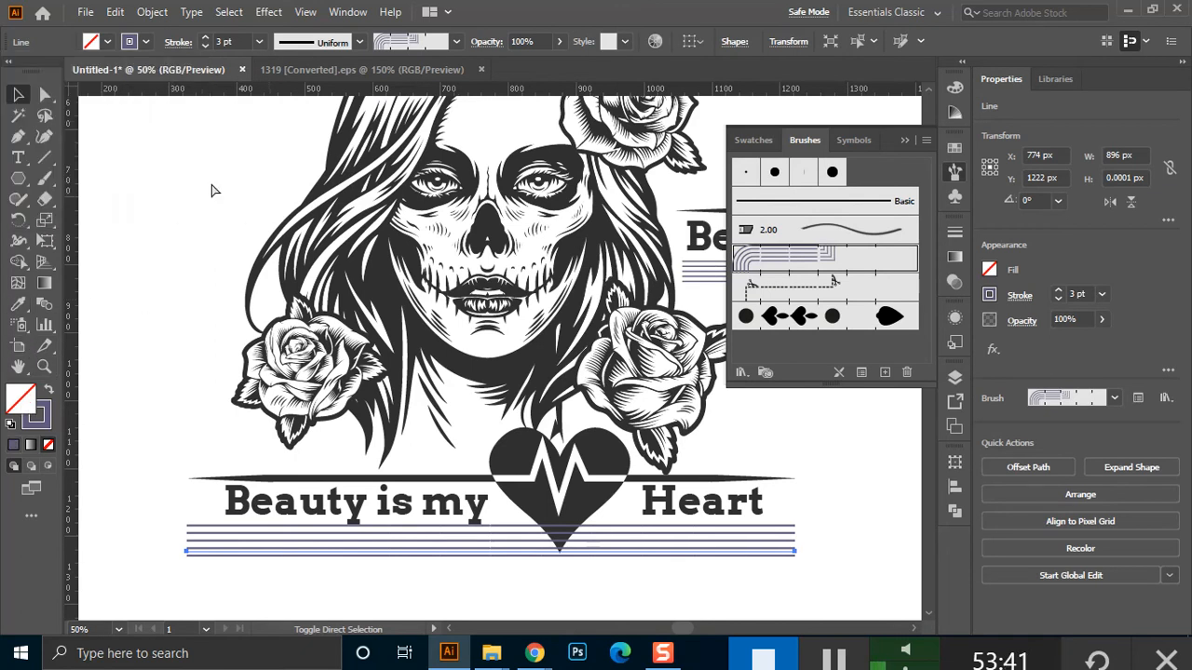
Expand the appearance of the brushed line below the lettering into editable paths
click(152, 11)
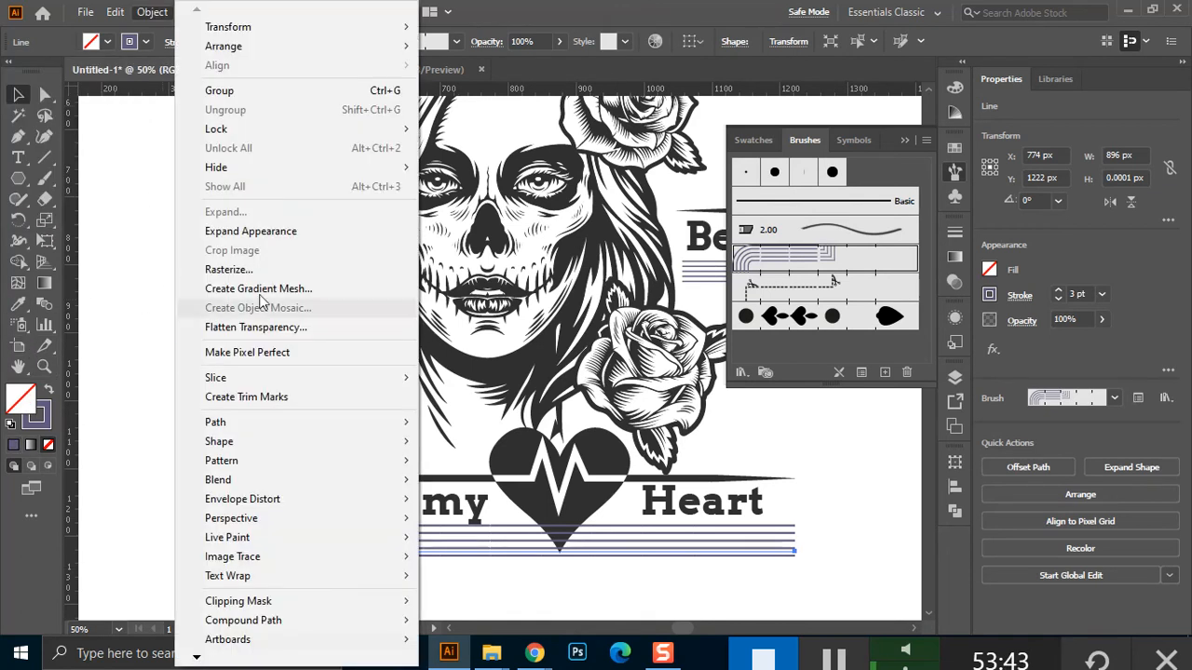
click(280, 234)
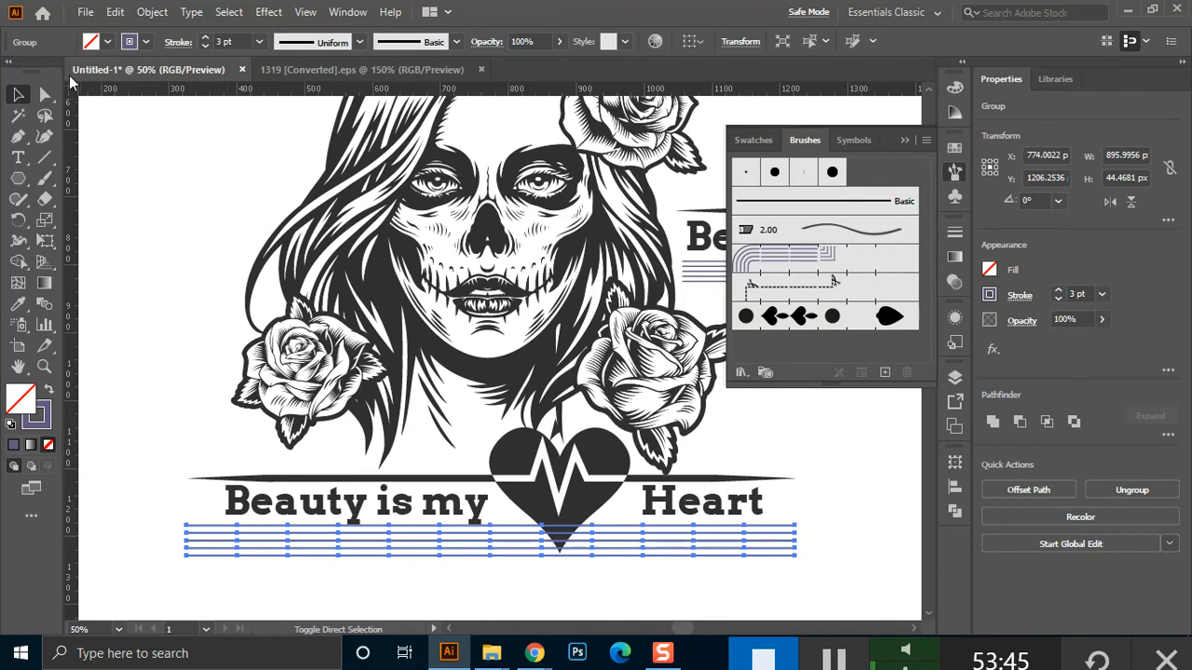
click(155, 13)
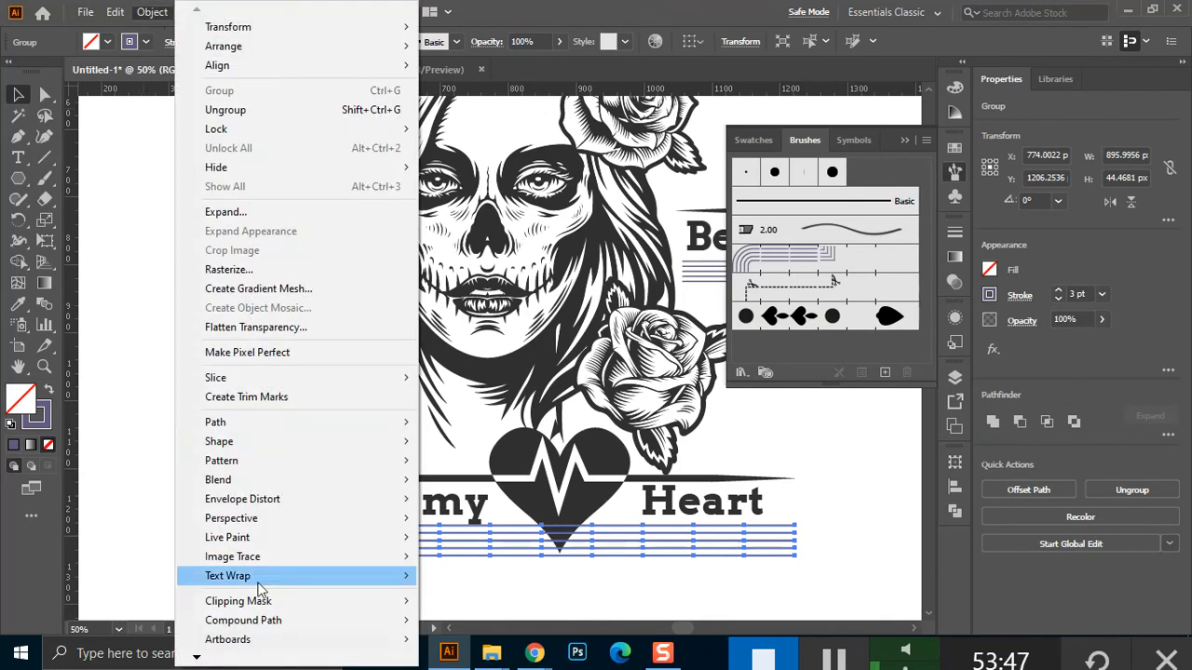
click(545, 611)
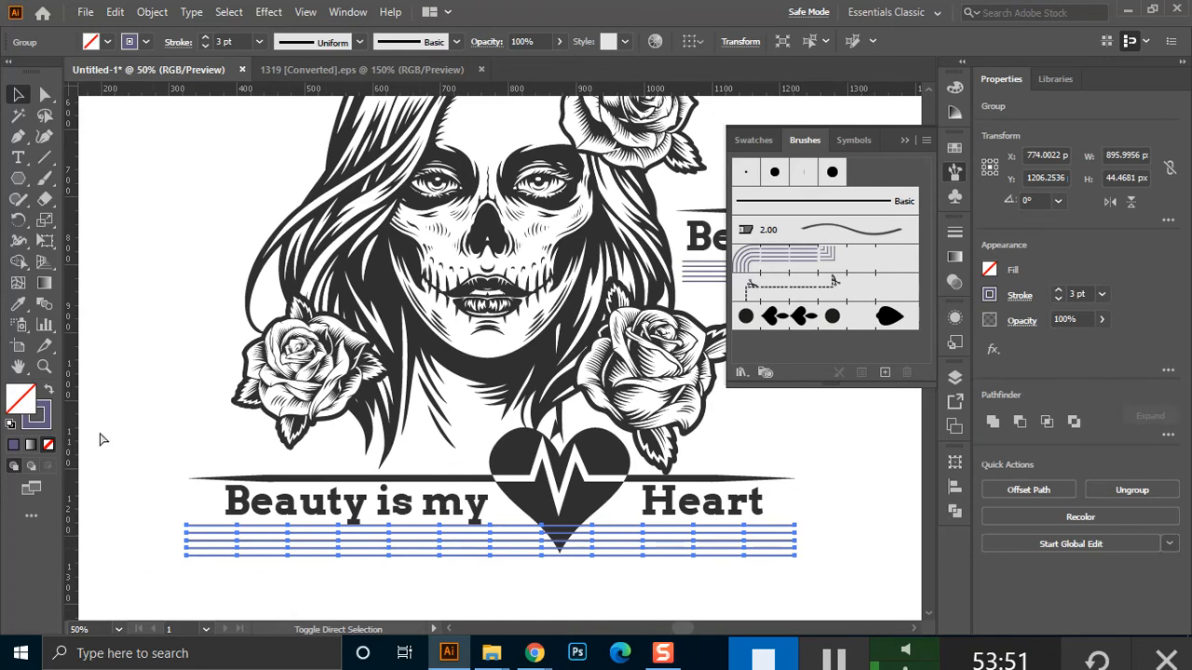
click(151, 12)
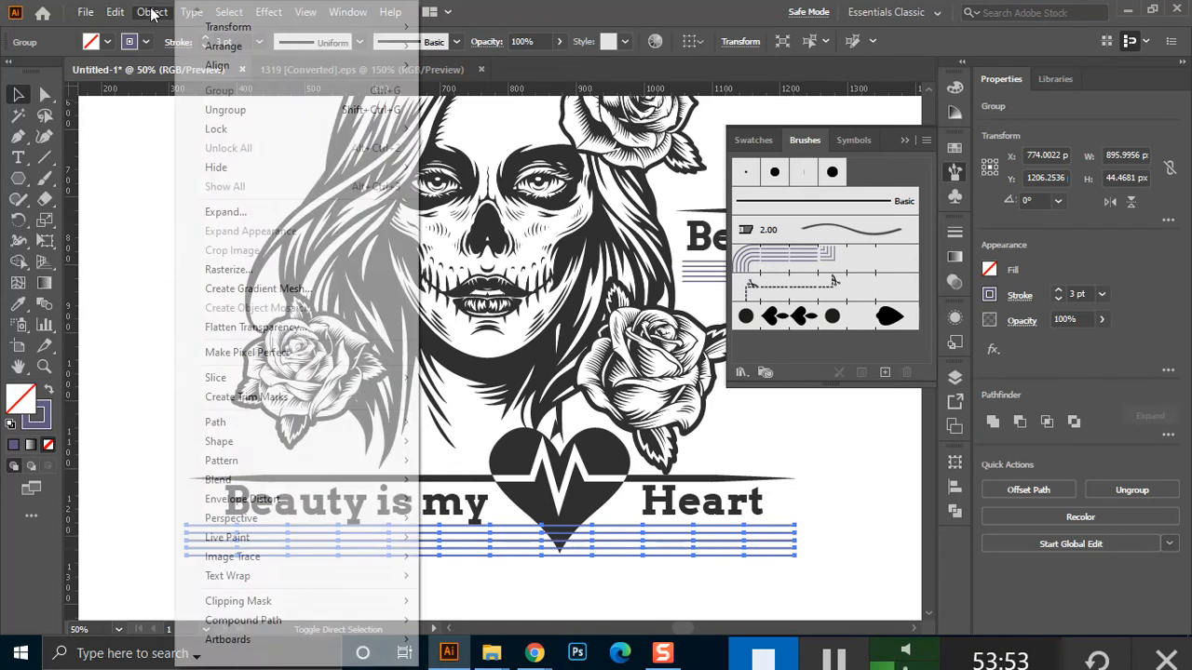
mouse_move(276, 422)
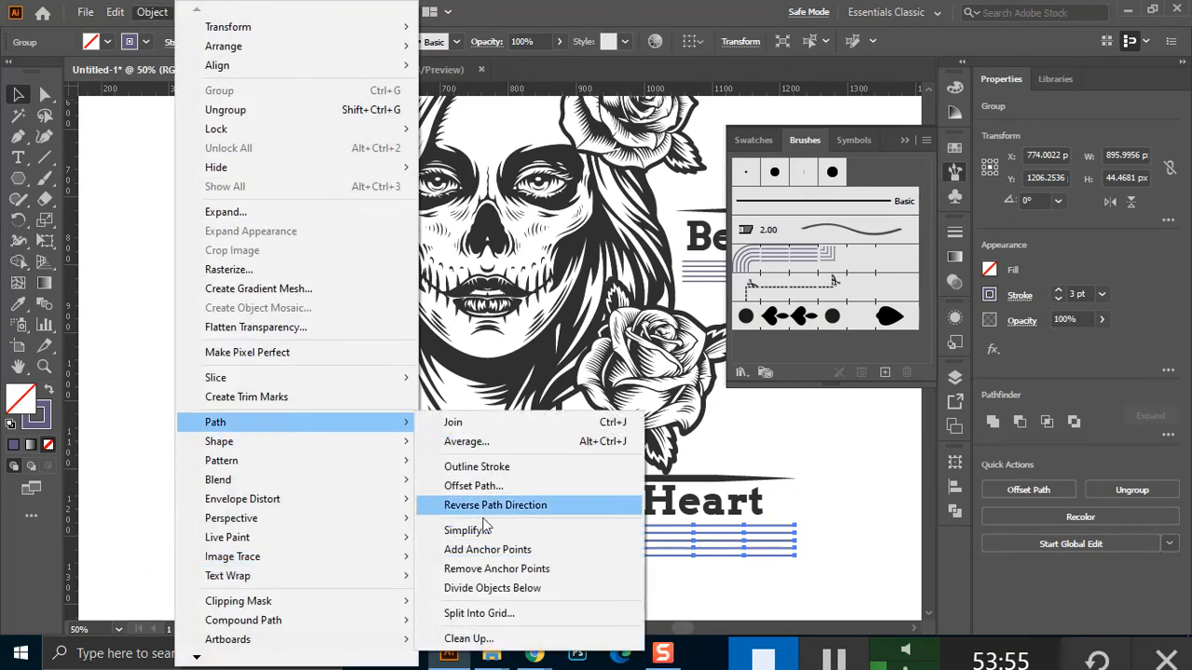
click(545, 548)
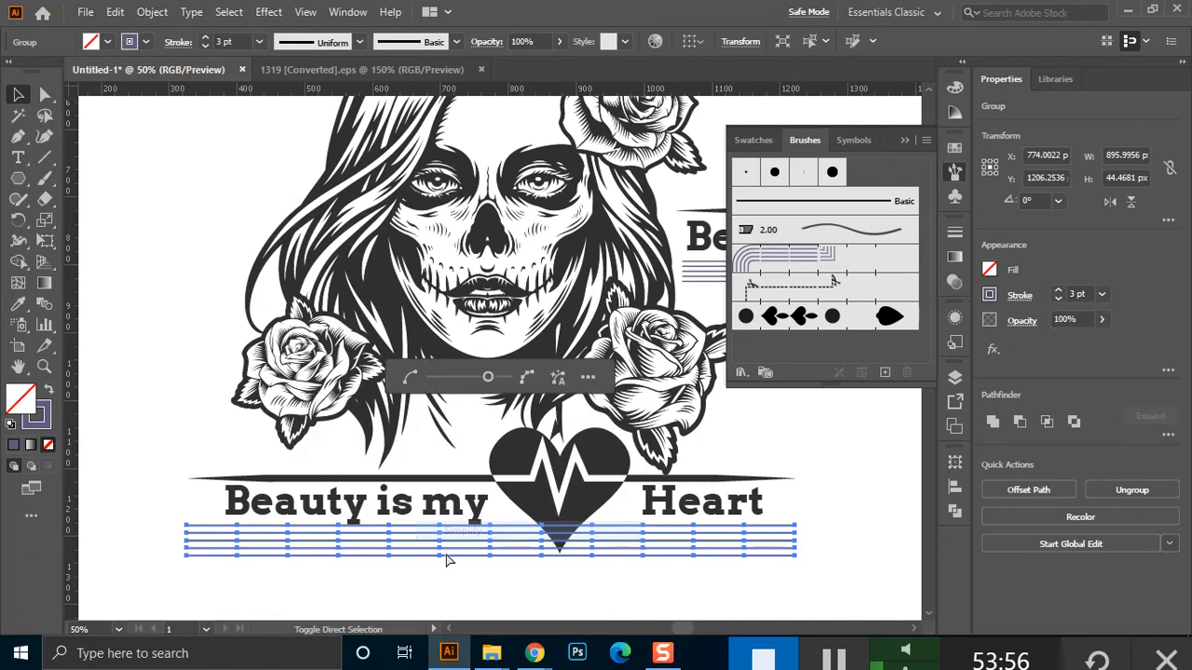
click(463, 378)
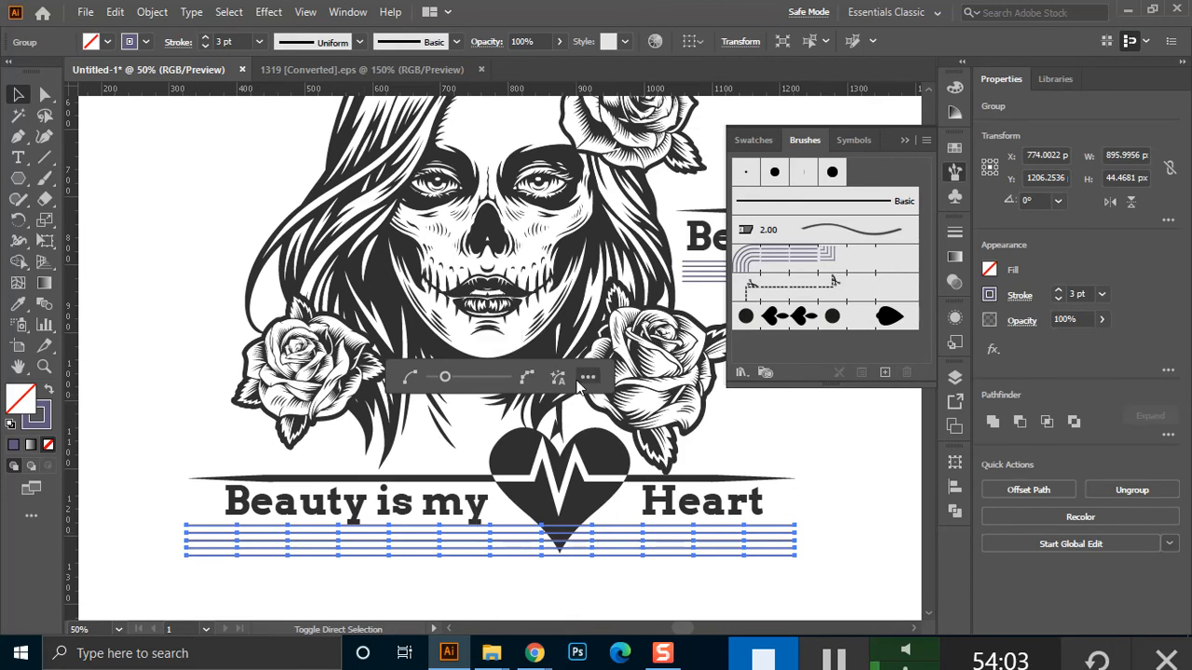
click(461, 377)
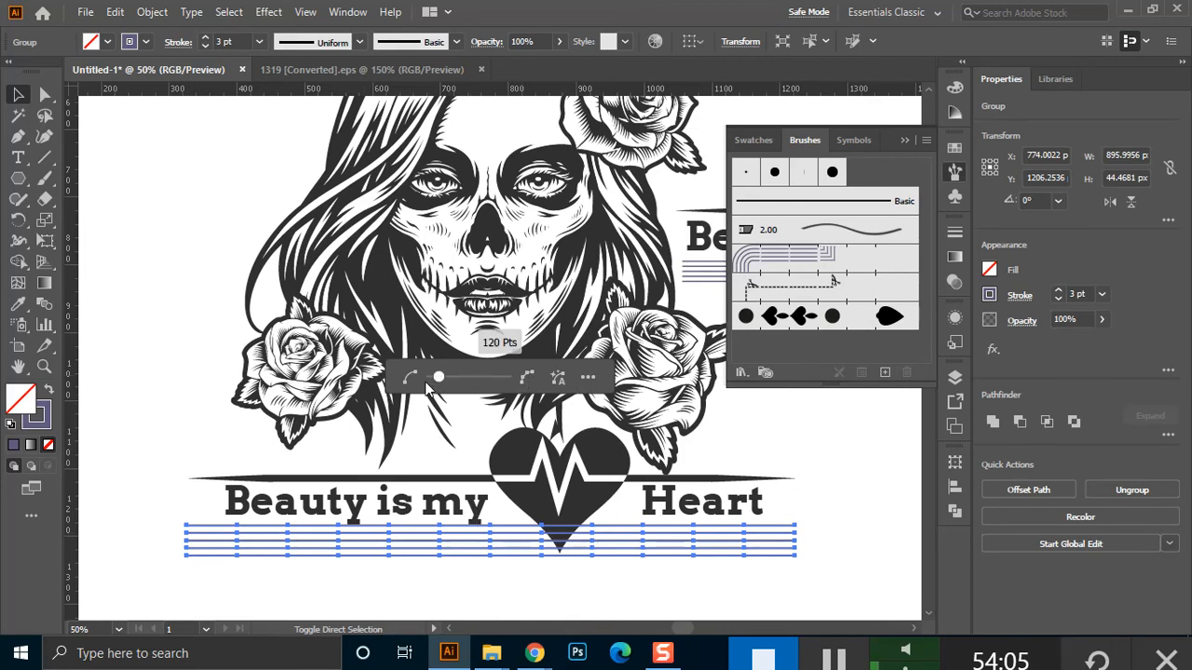
click(588, 377)
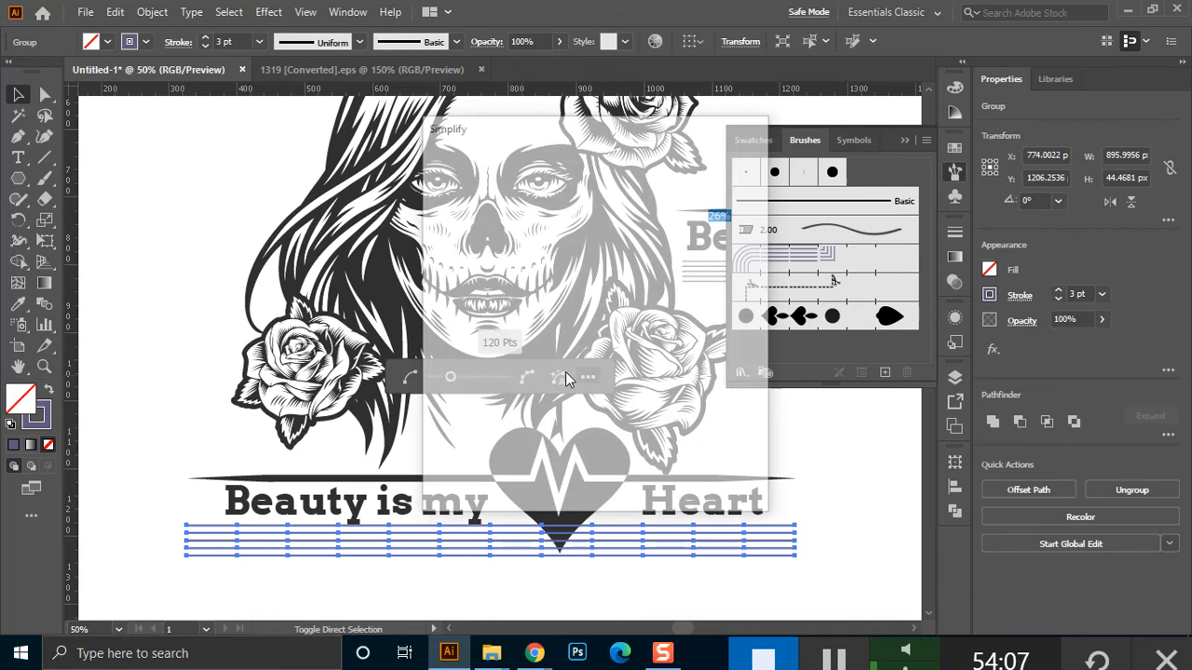
click(713, 480)
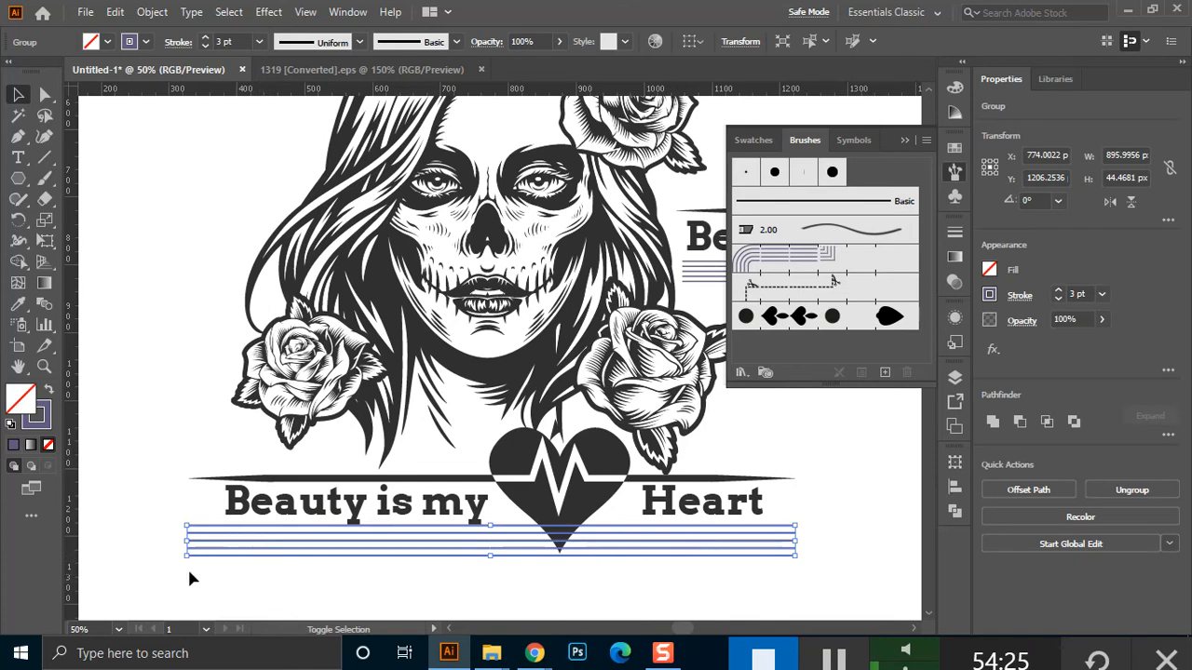
click(44, 95)
click(18, 92)
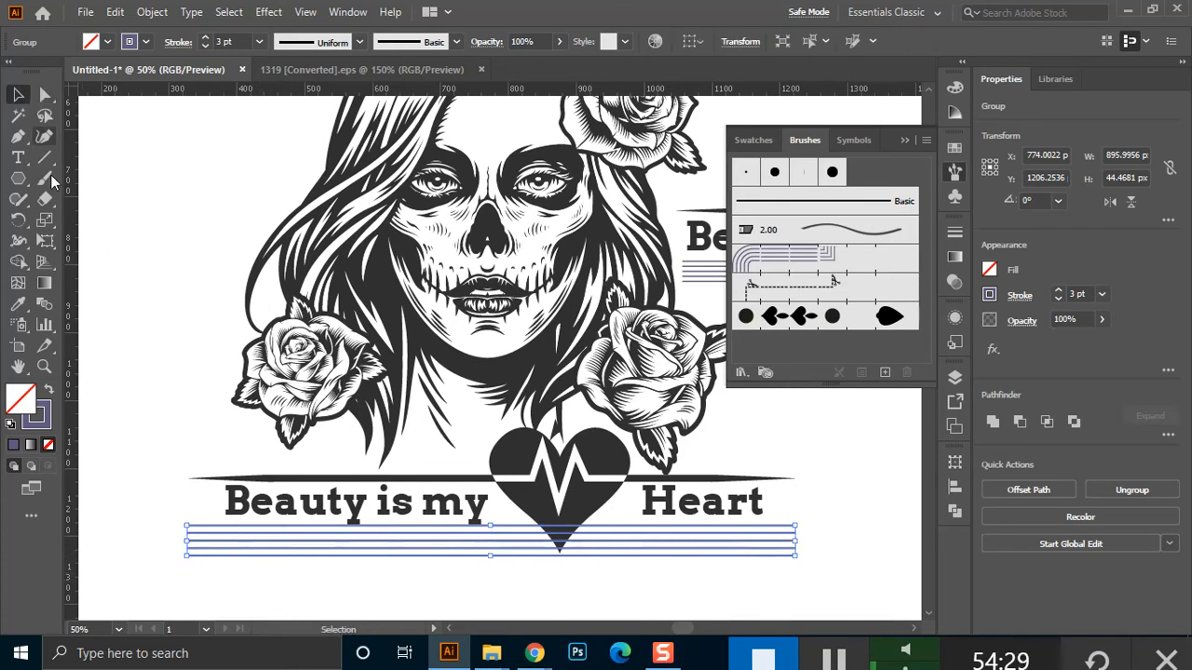
click(170, 586)
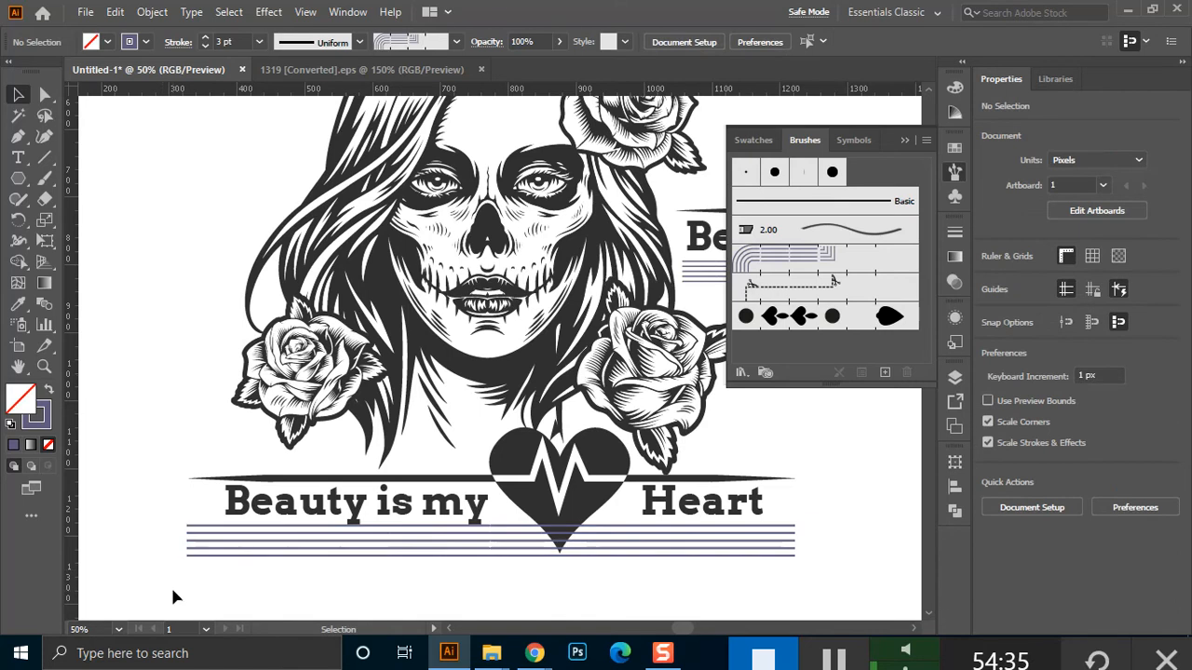
click(216, 546)
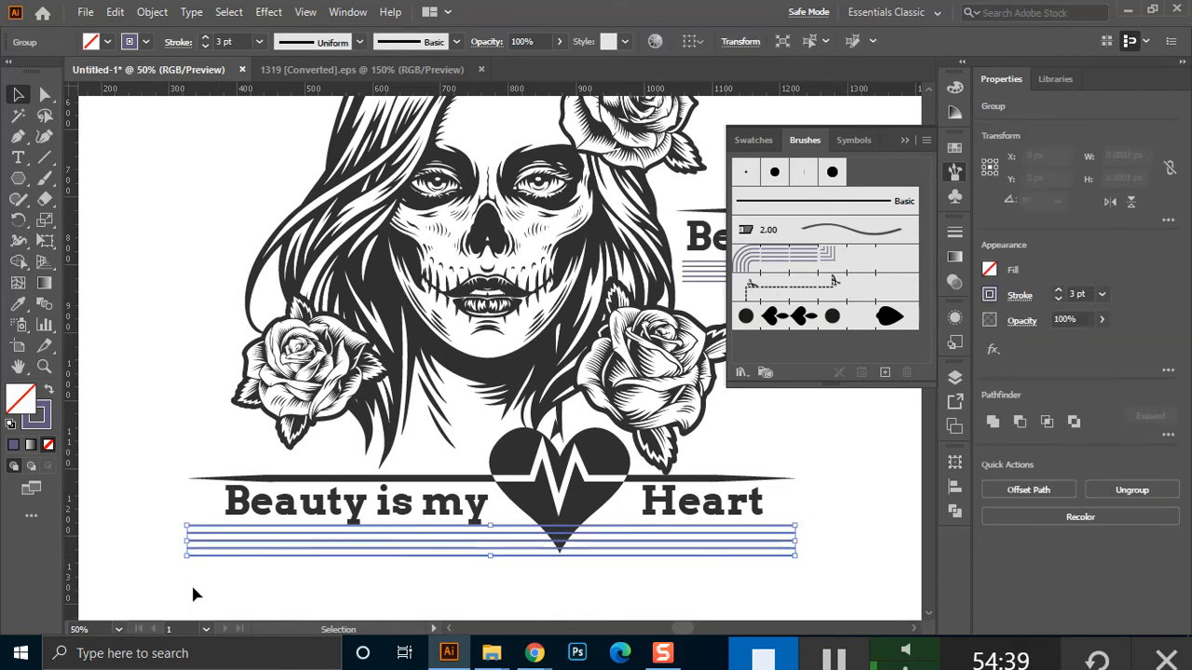
click(193, 589)
click(190, 555)
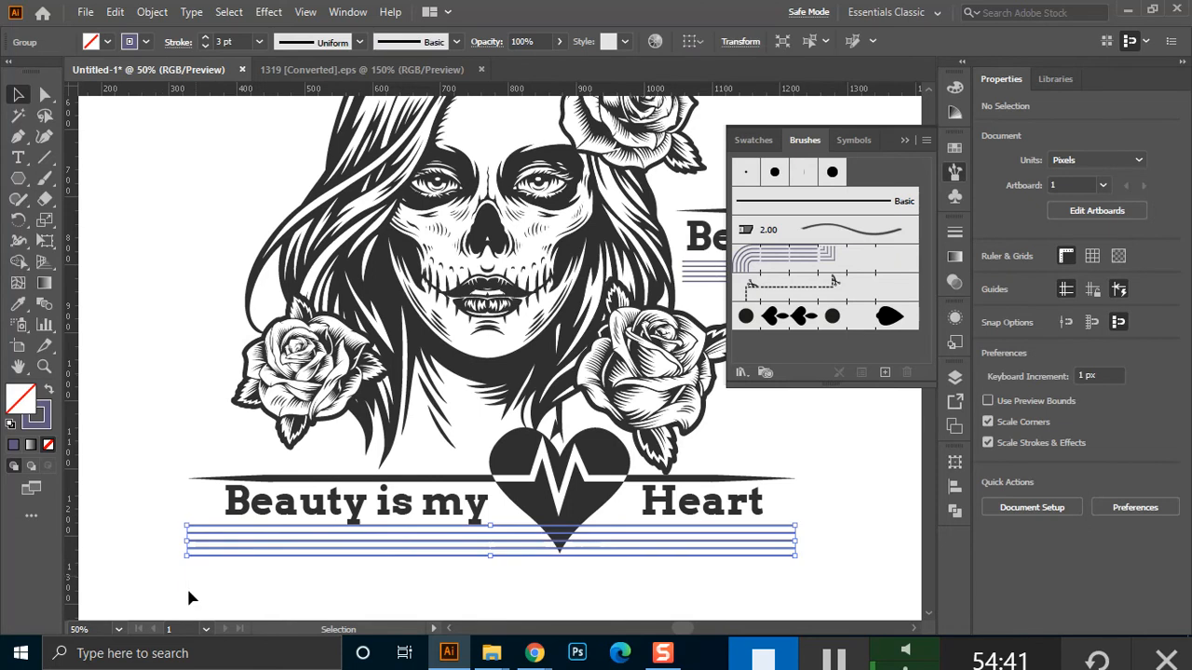
click(193, 565)
click(201, 554)
click(231, 579)
Ungroup the expanded line pattern below the lettering into its separate segments
click(232, 547)
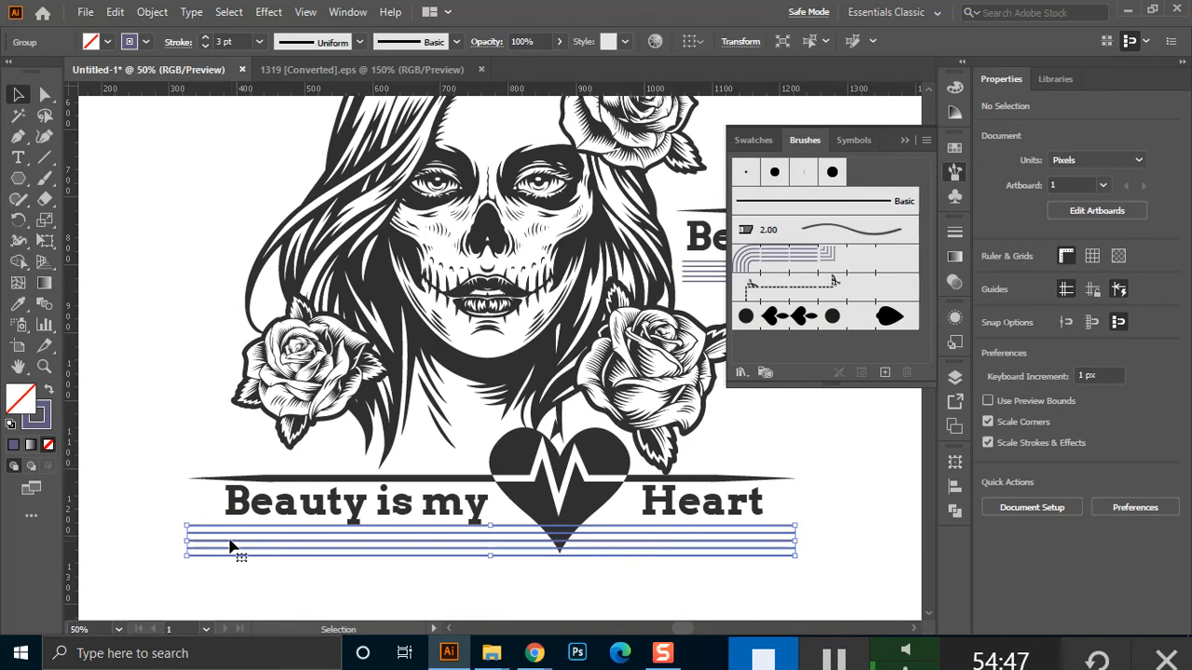
right_click(243, 546)
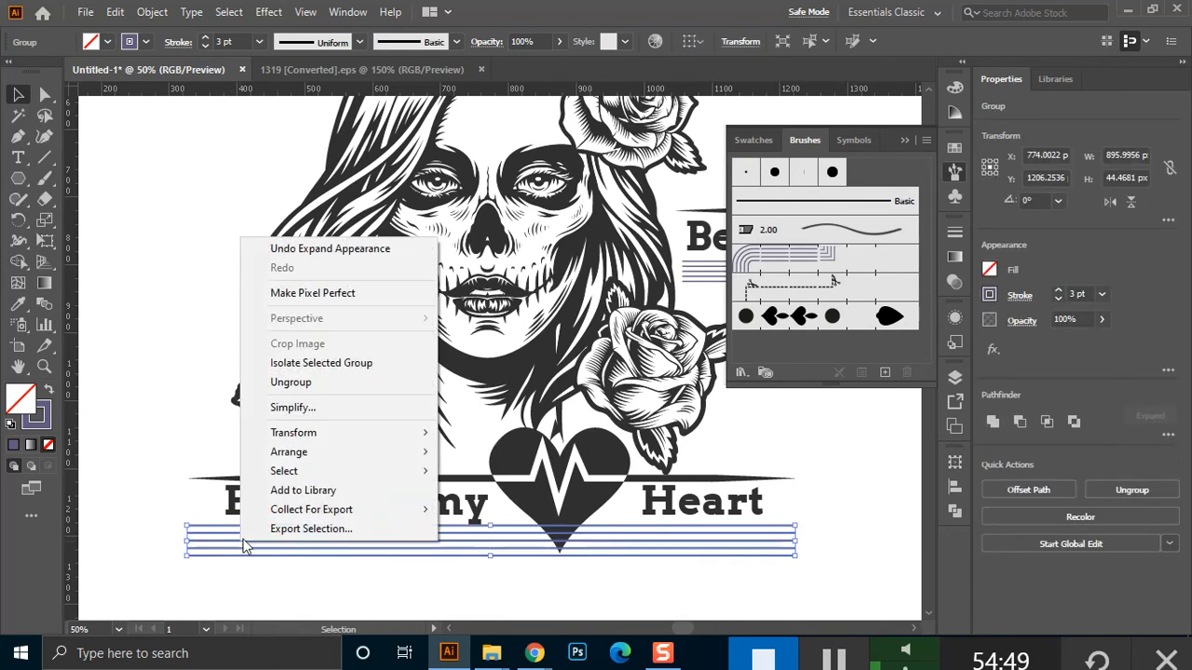
click(300, 383)
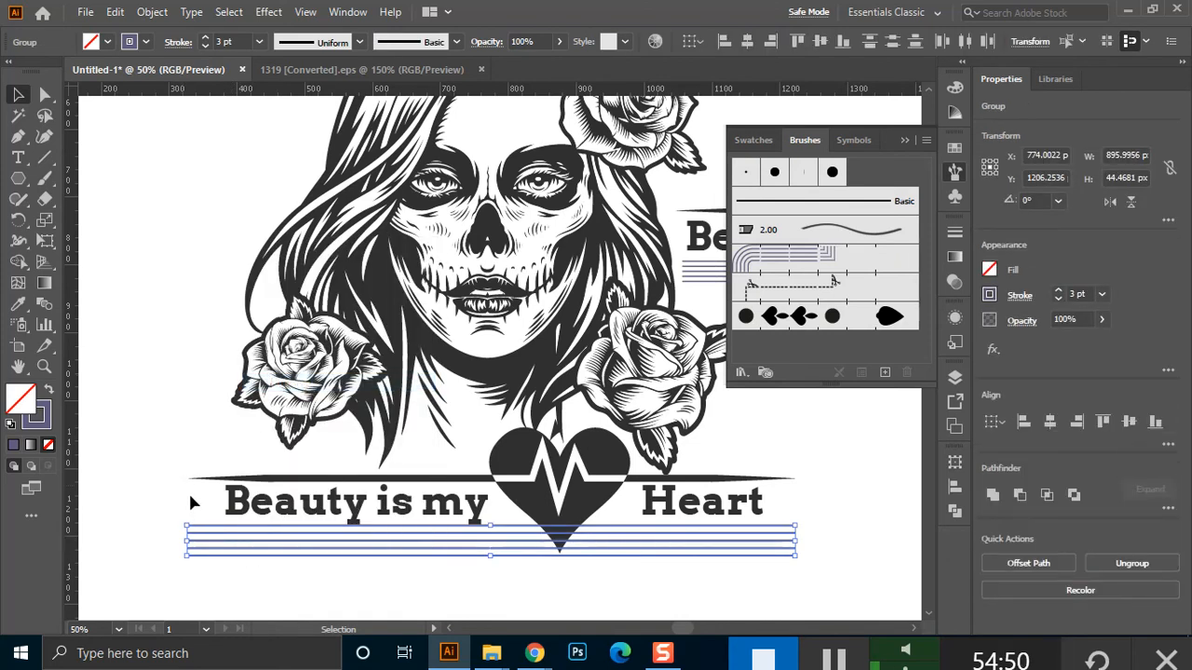
Select all the line segments below the lettering, leaving out the text, and try to unite them into continuous lines
click(175, 569)
drag(163, 575, 207, 519)
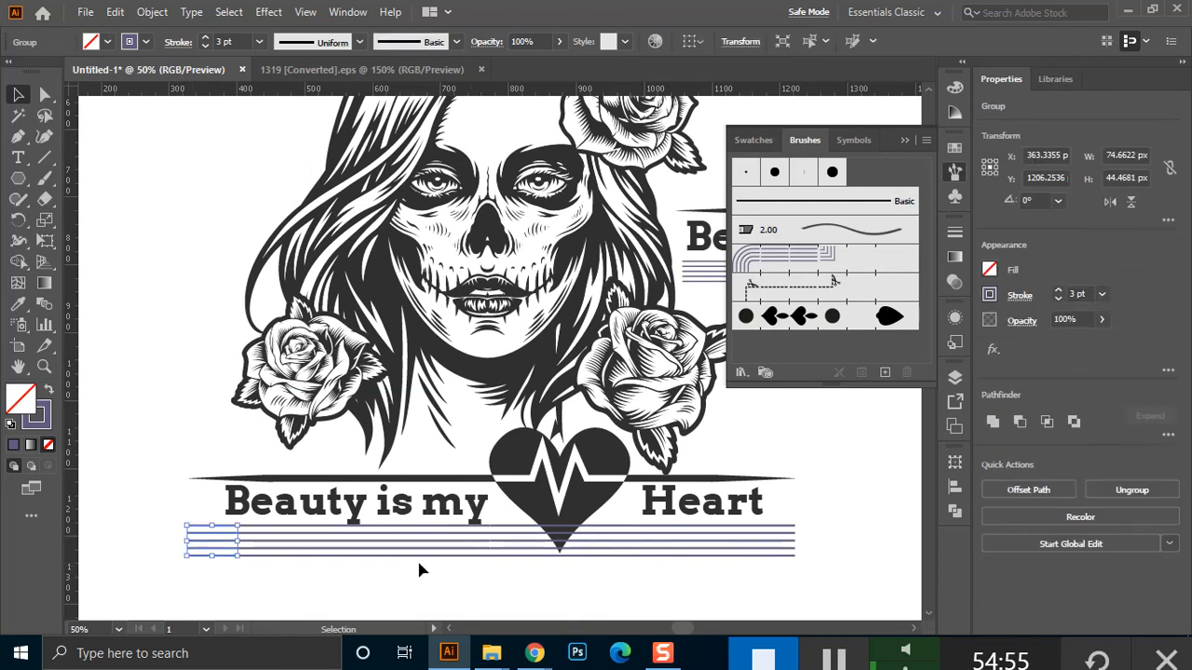
drag(199, 570, 524, 595)
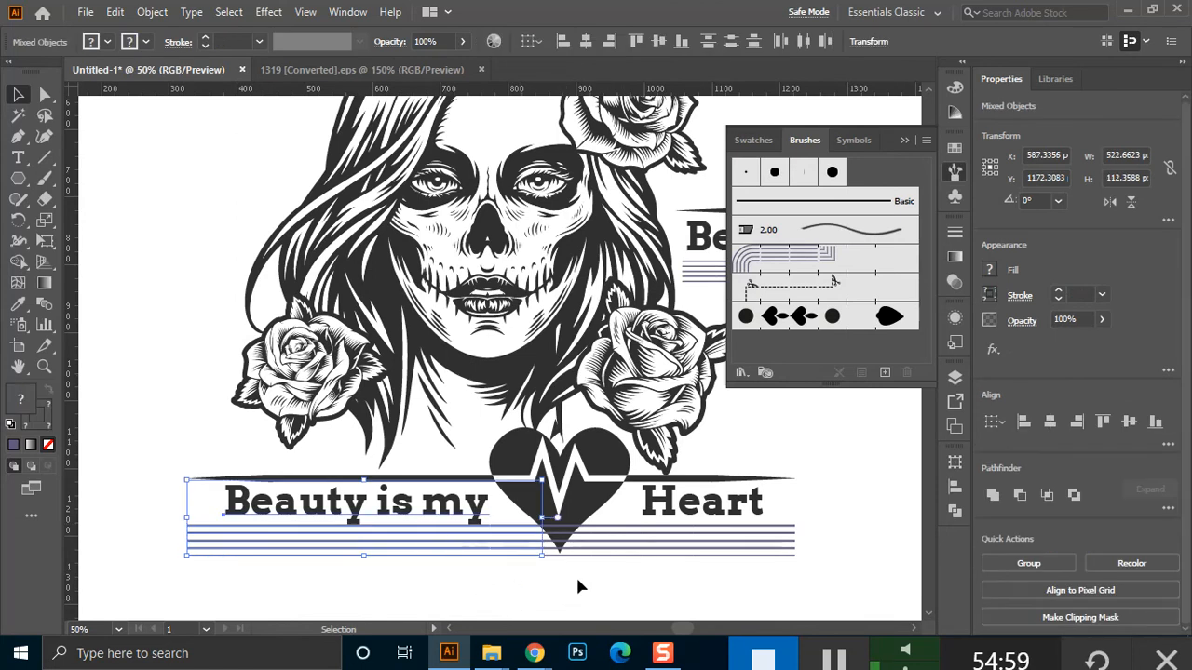
drag(590, 579, 812, 527)
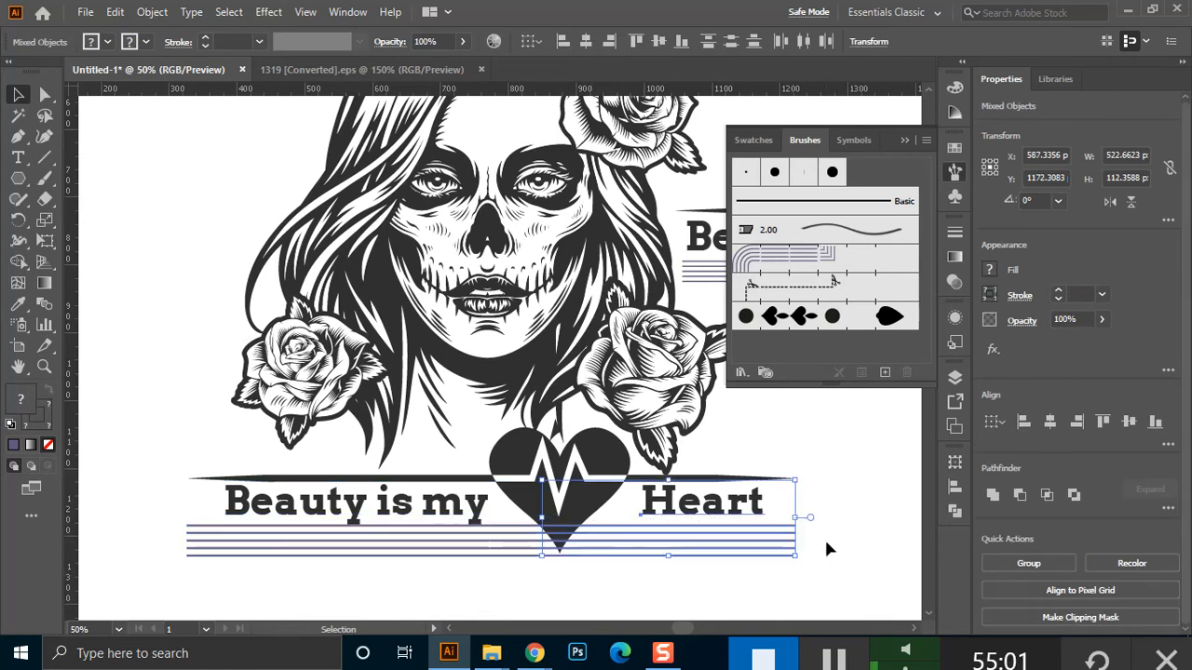
drag(403, 584, 540, 522)
drag(163, 581, 272, 537)
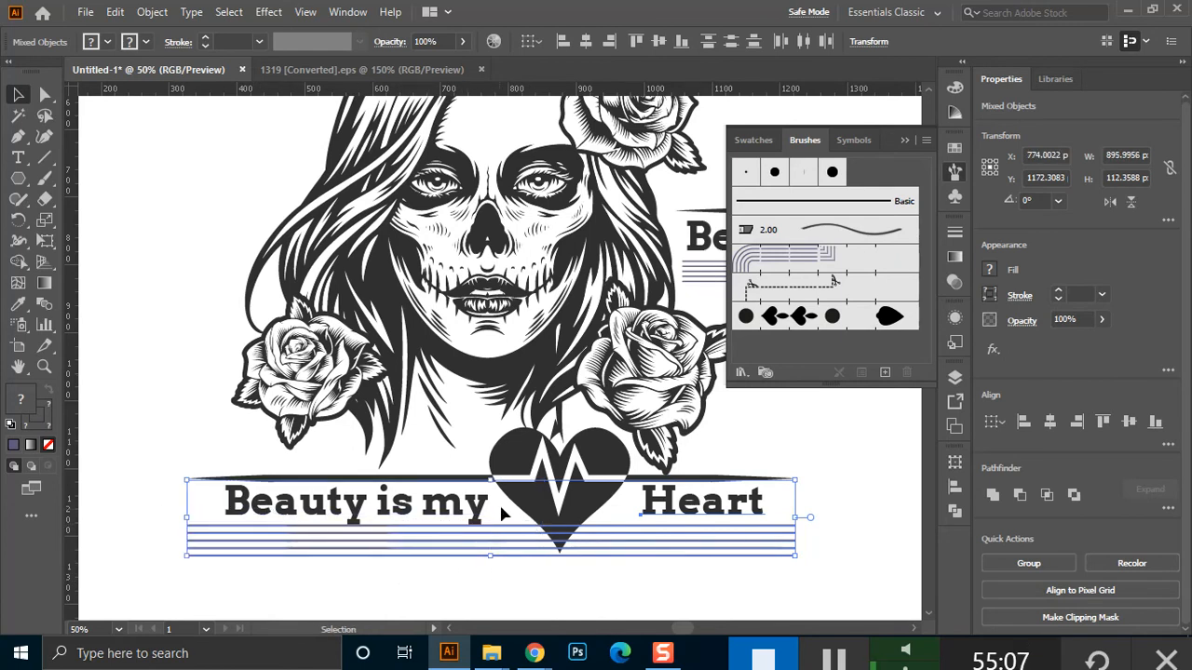
shift+click(691, 510)
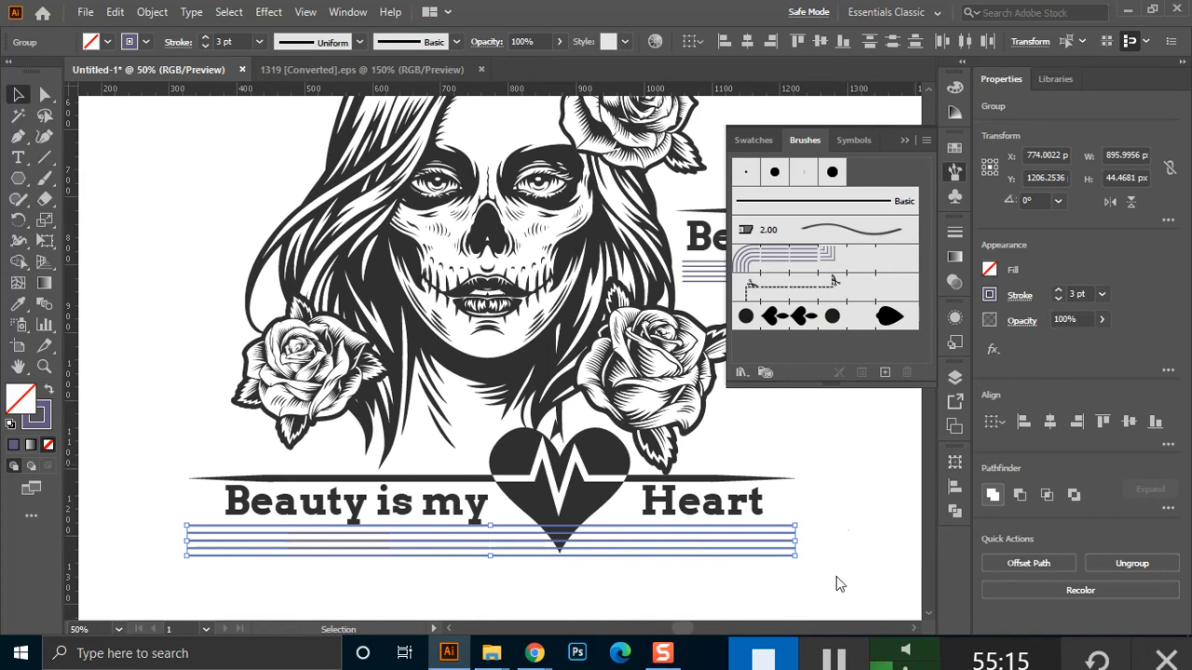
click(741, 346)
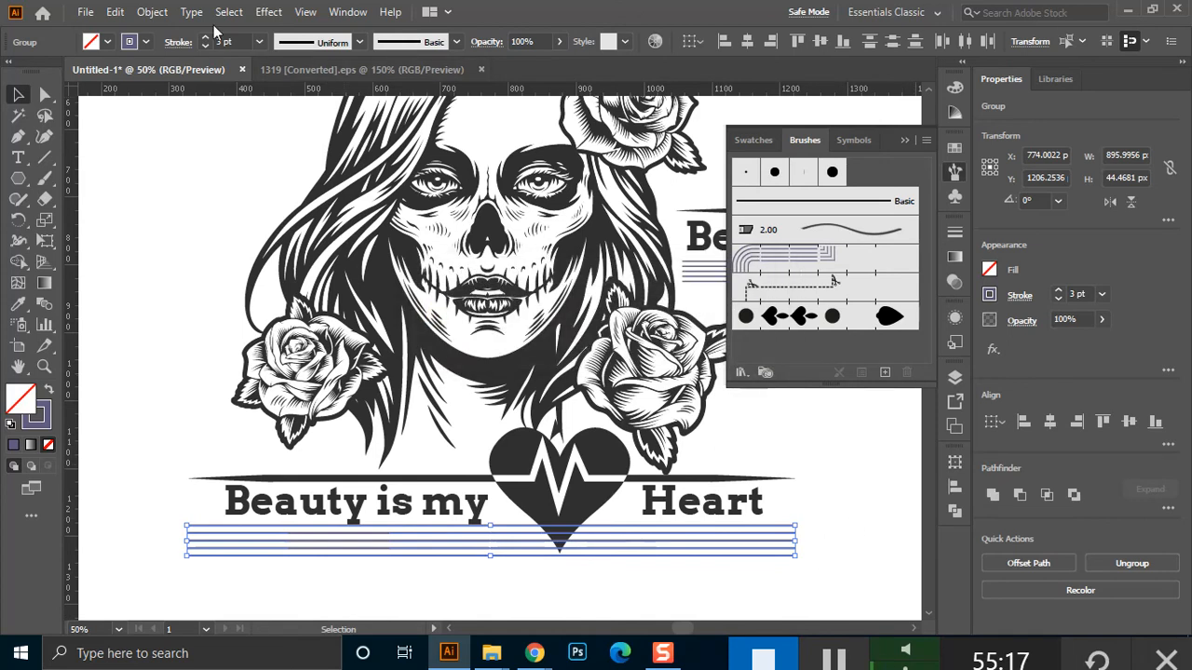
Try recolouring the stroke of the line segments below the lettering with the dark gray swatch
click(152, 12)
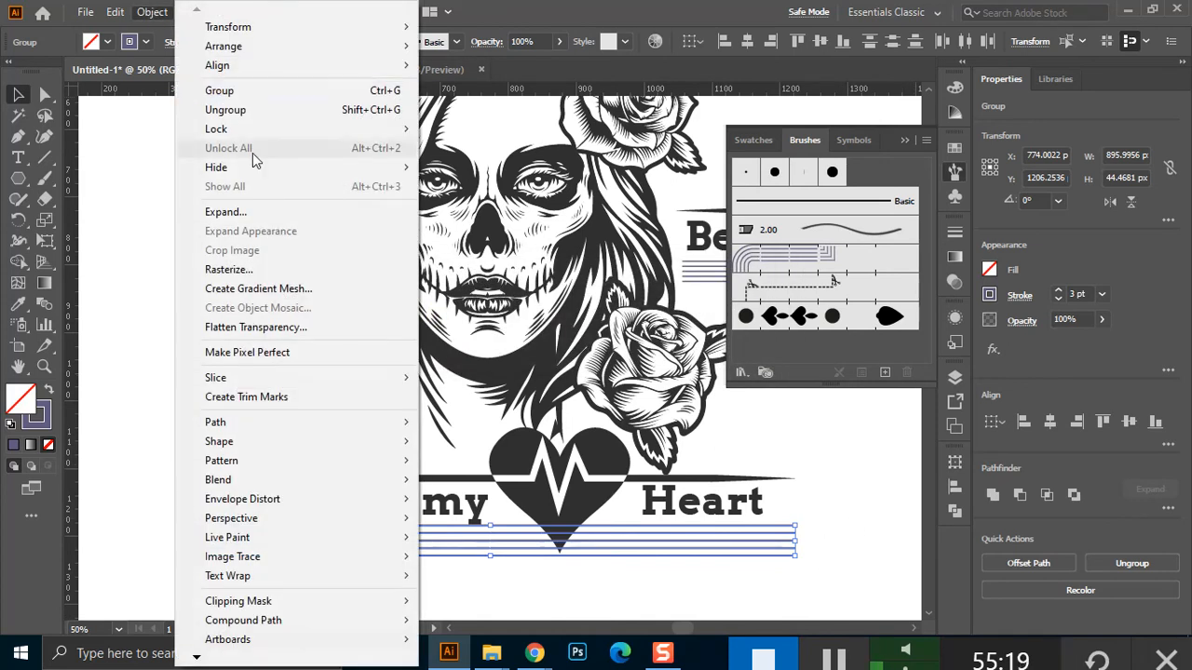
mouse_move(274, 430)
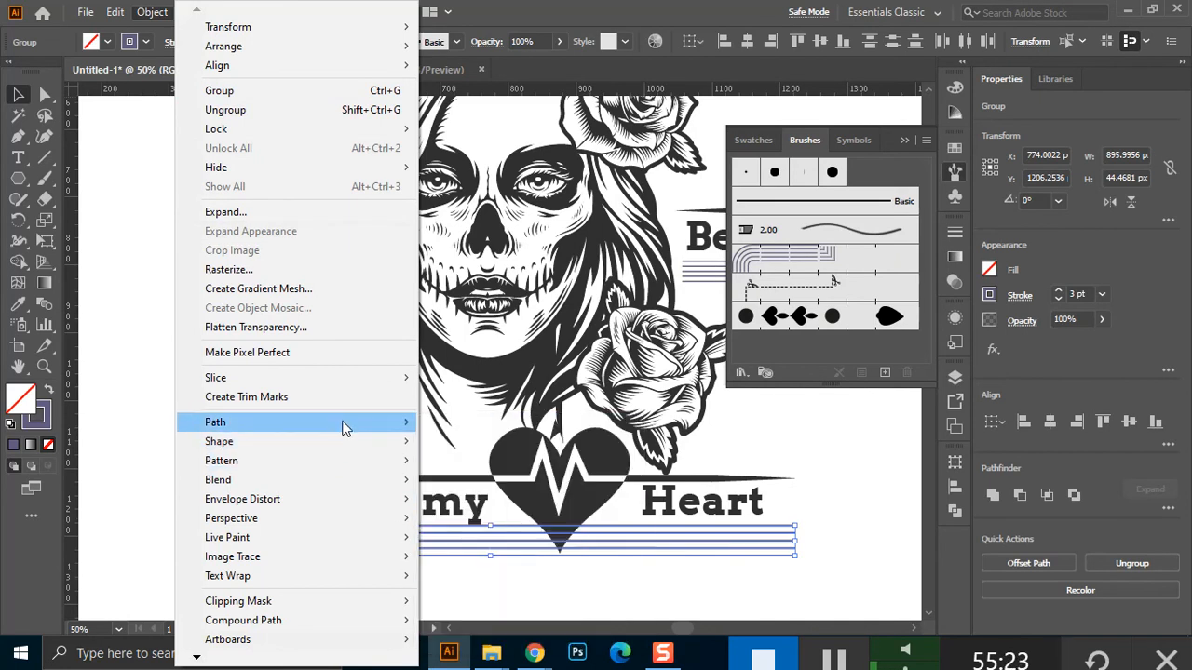
click(558, 7)
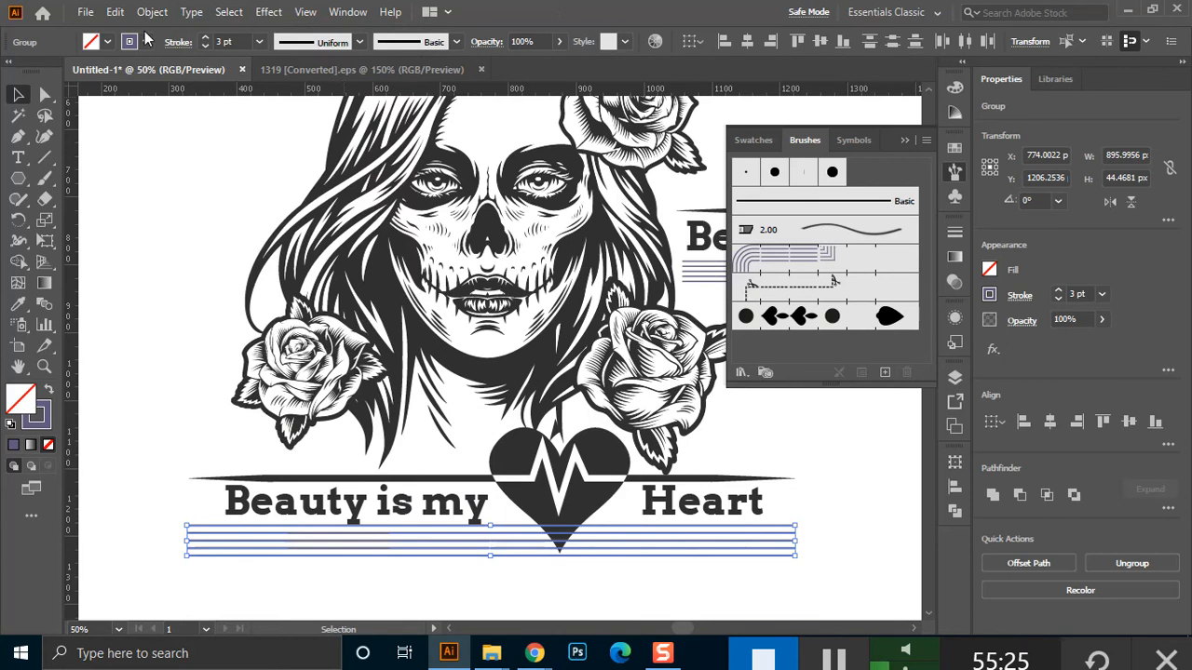
click(146, 42)
click(47, 109)
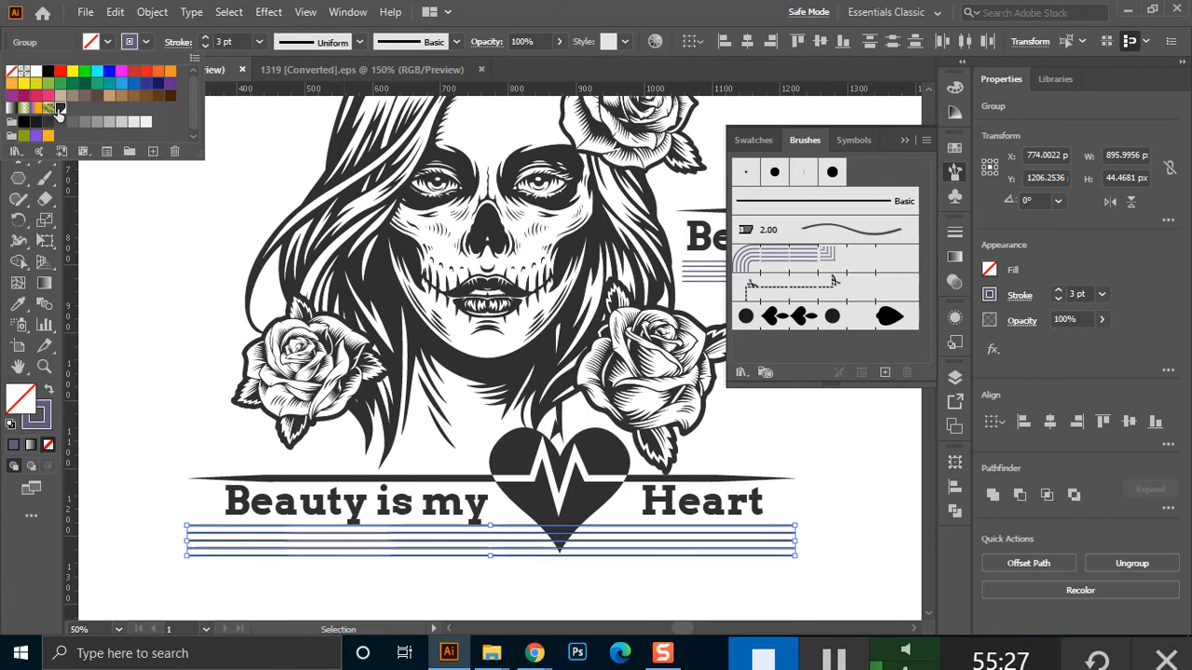
click(416, 577)
click(488, 601)
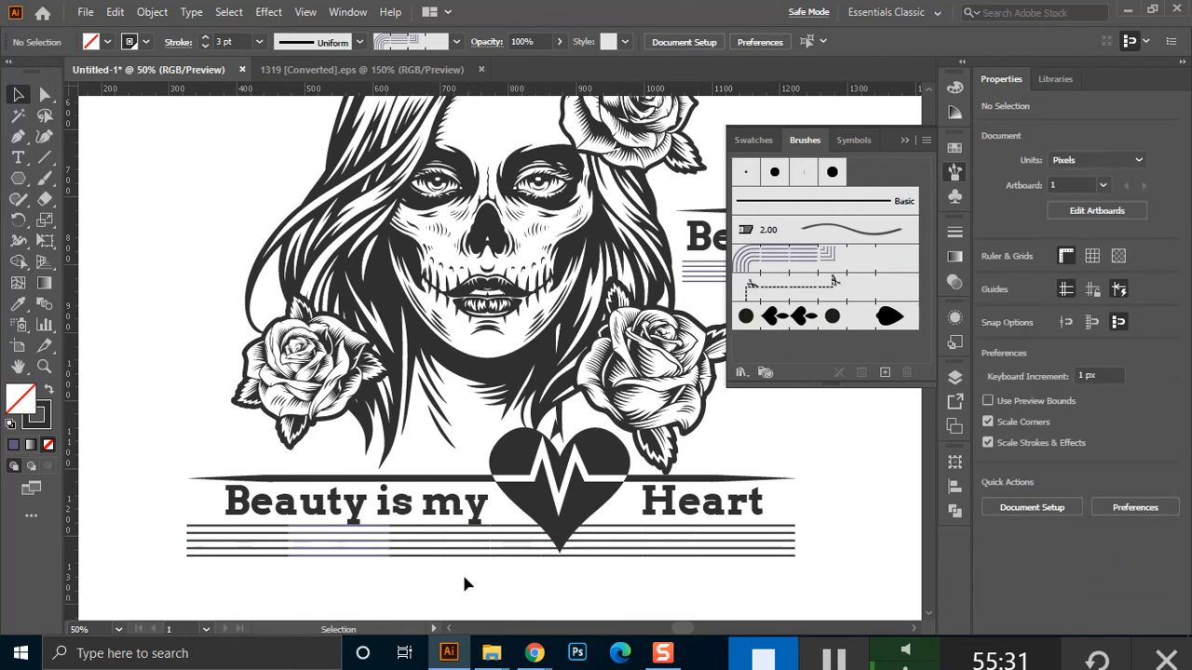
click(396, 543)
drag(193, 571, 520, 538)
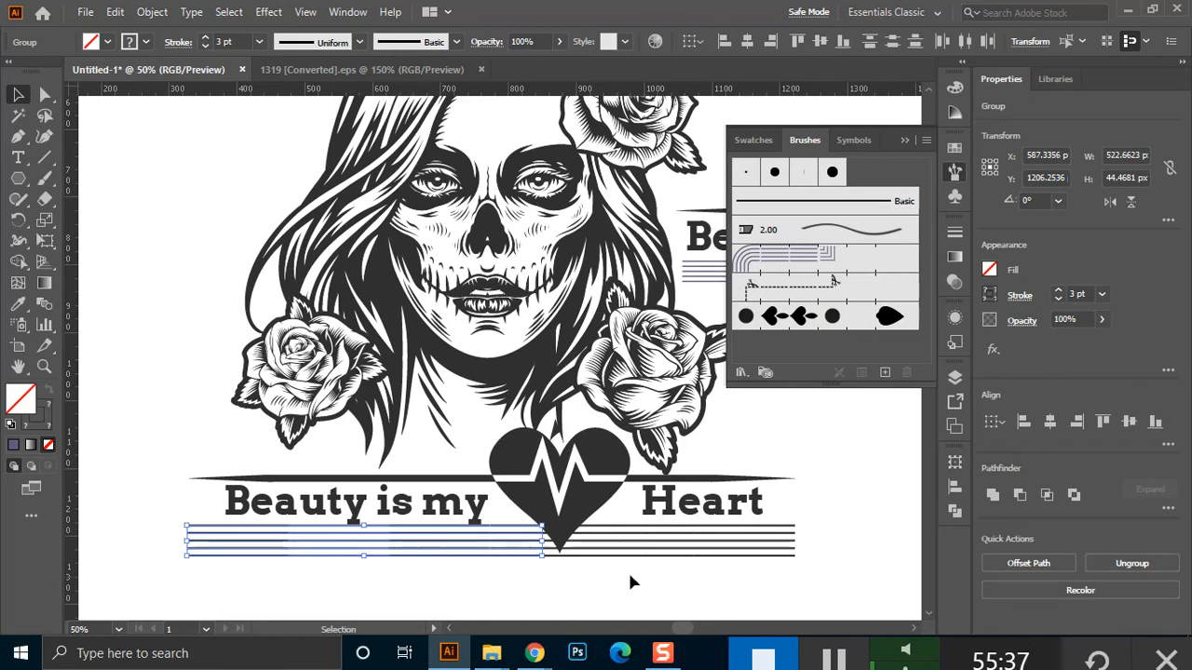
Undo the recolouring, uniting and expansion of the line pattern, back to the live brushed line
scroll(556, 562, up, 2)
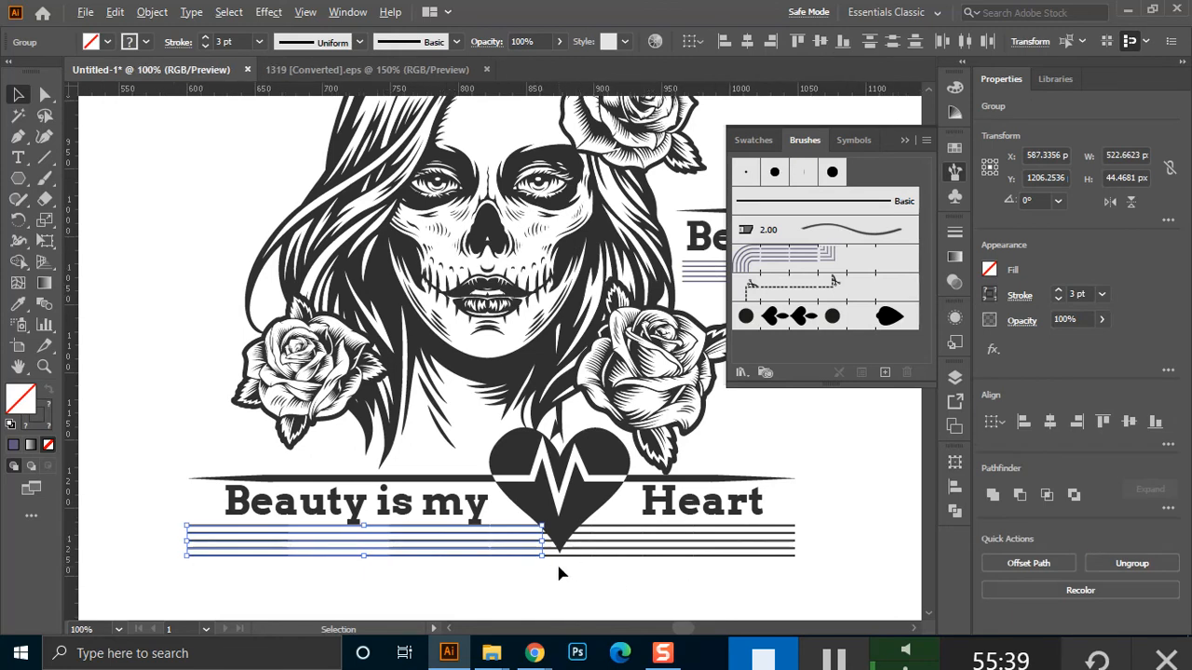
key(ctrl+z)
key(ctrl+z)
key(ctrl+z)
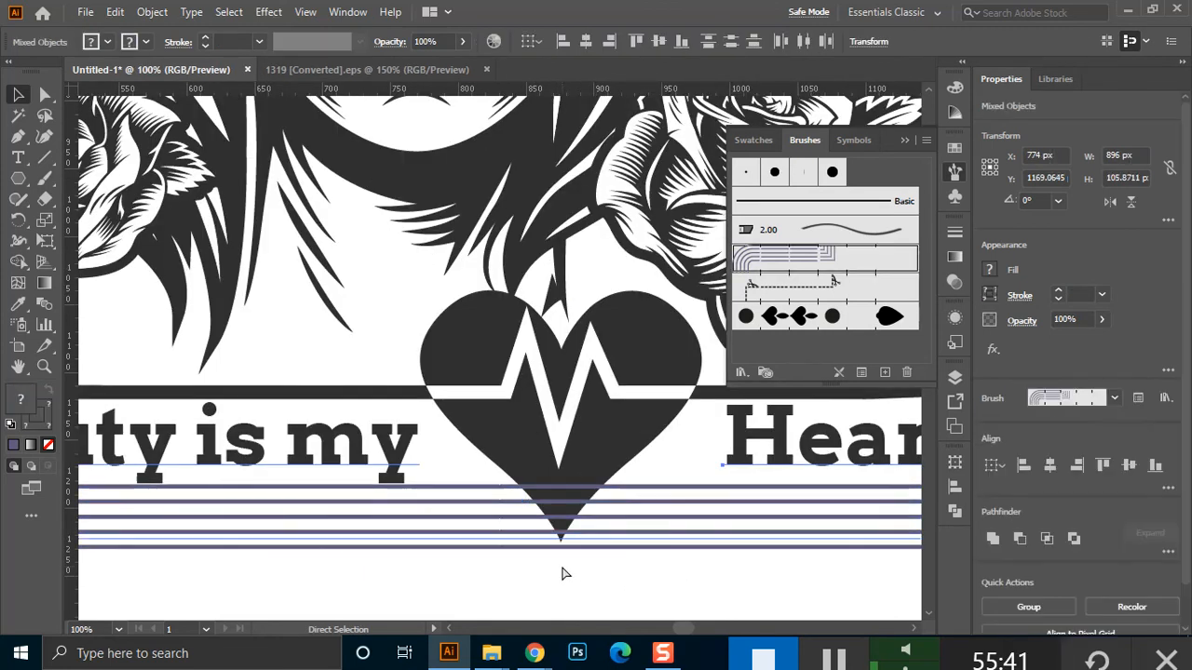
click(499, 601)
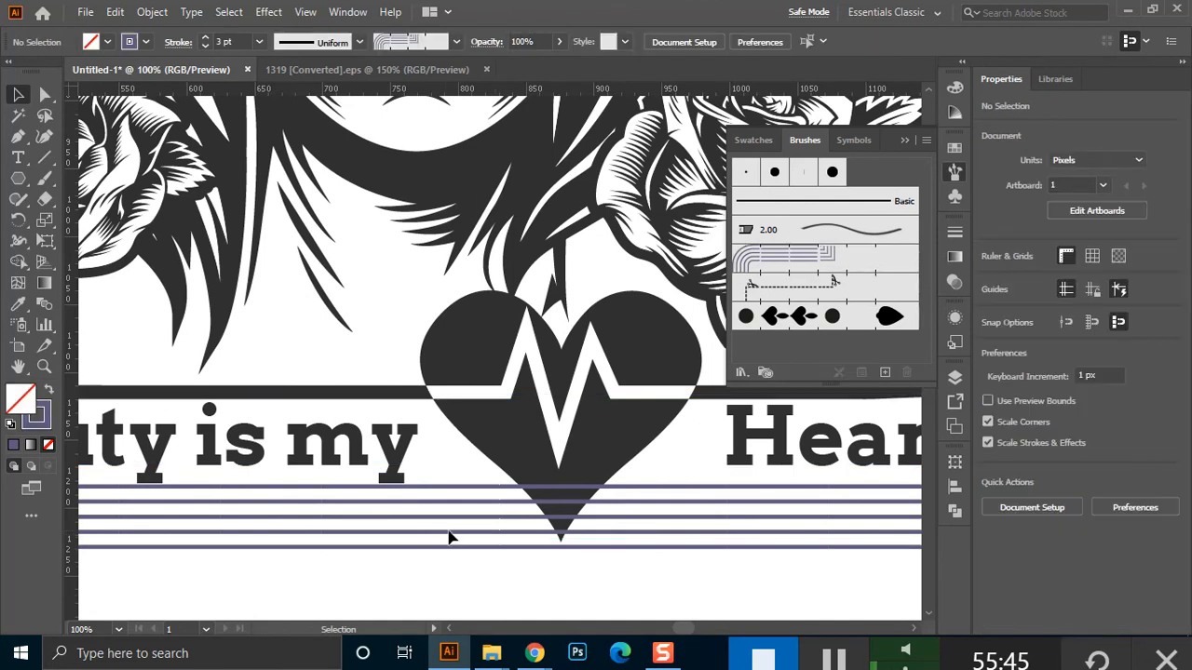
Expand the appearance of the brushed line below the lettering, including its strokes, into filled shapes
drag(469, 532, 458, 549)
click(151, 11)
click(261, 232)
click(152, 11)
click(226, 212)
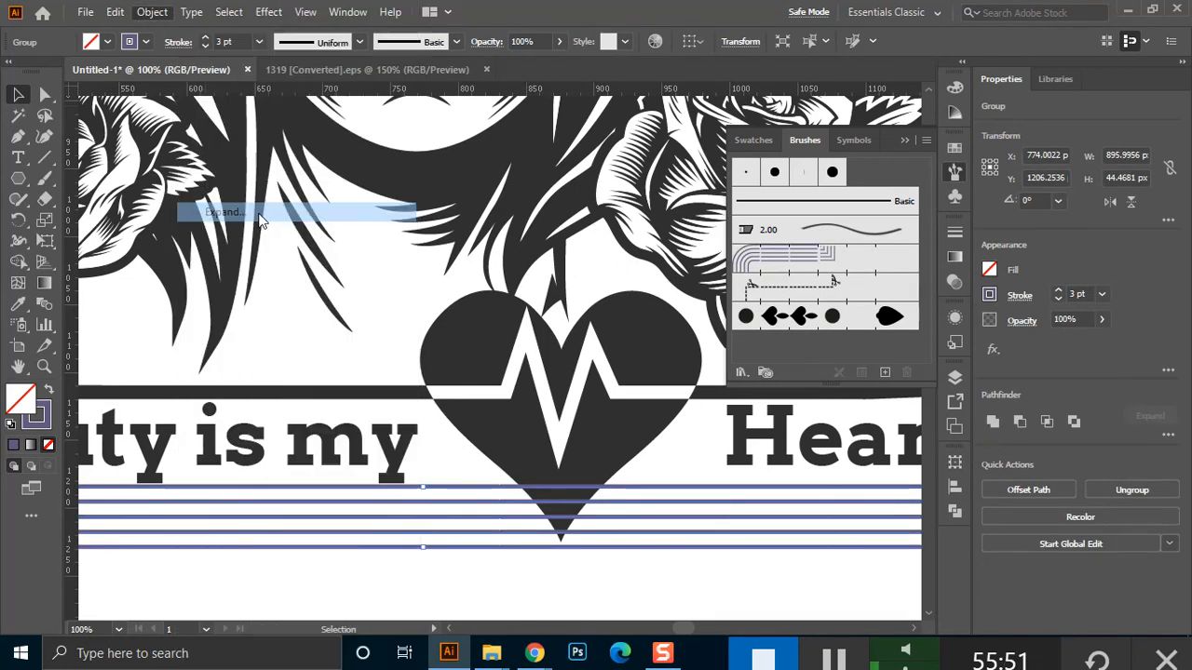
click(819, 400)
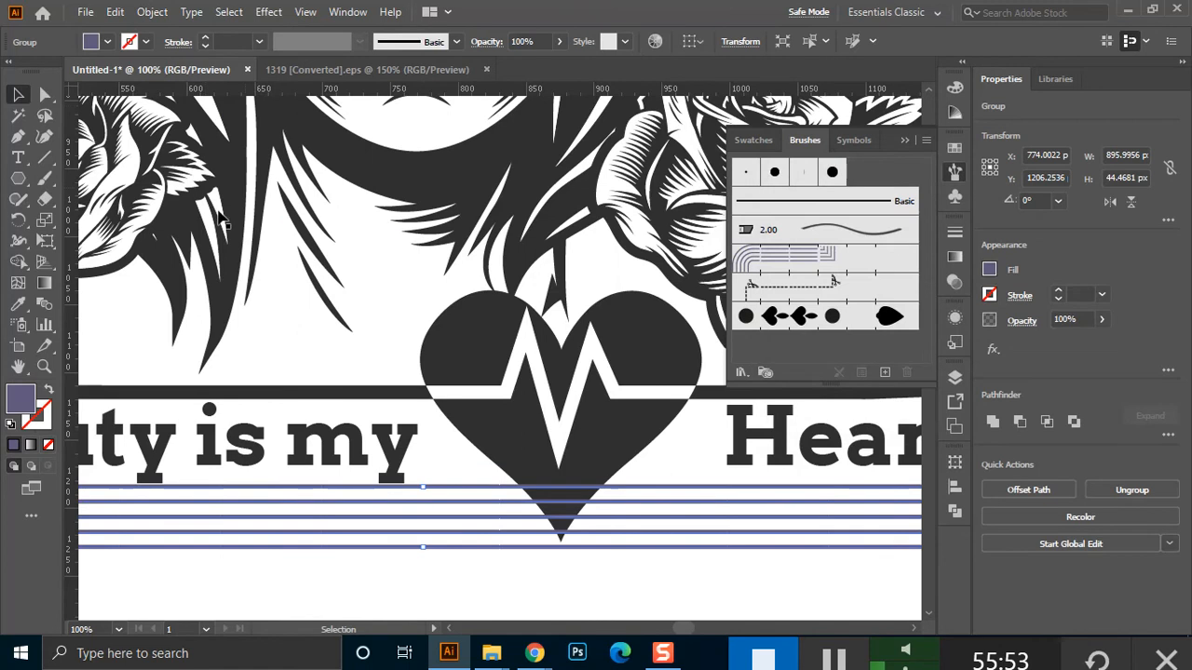
Fill the expanded lines with the dark gray swatch and unite their shapes
click(109, 44)
click(61, 112)
click(999, 426)
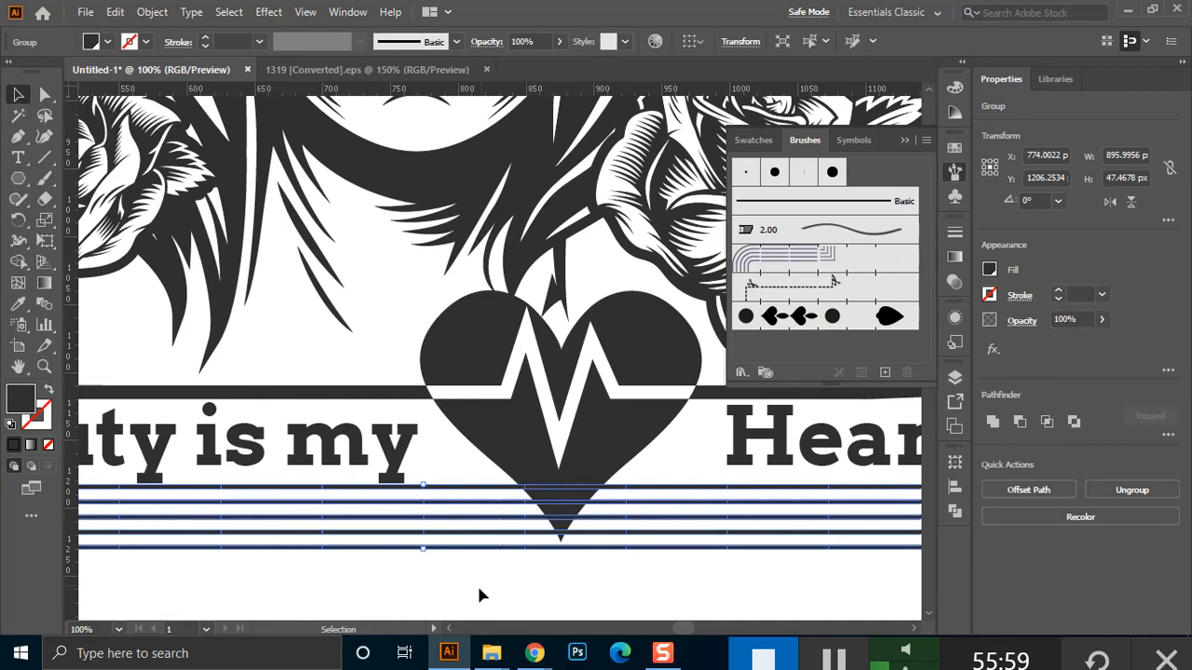
click(407, 582)
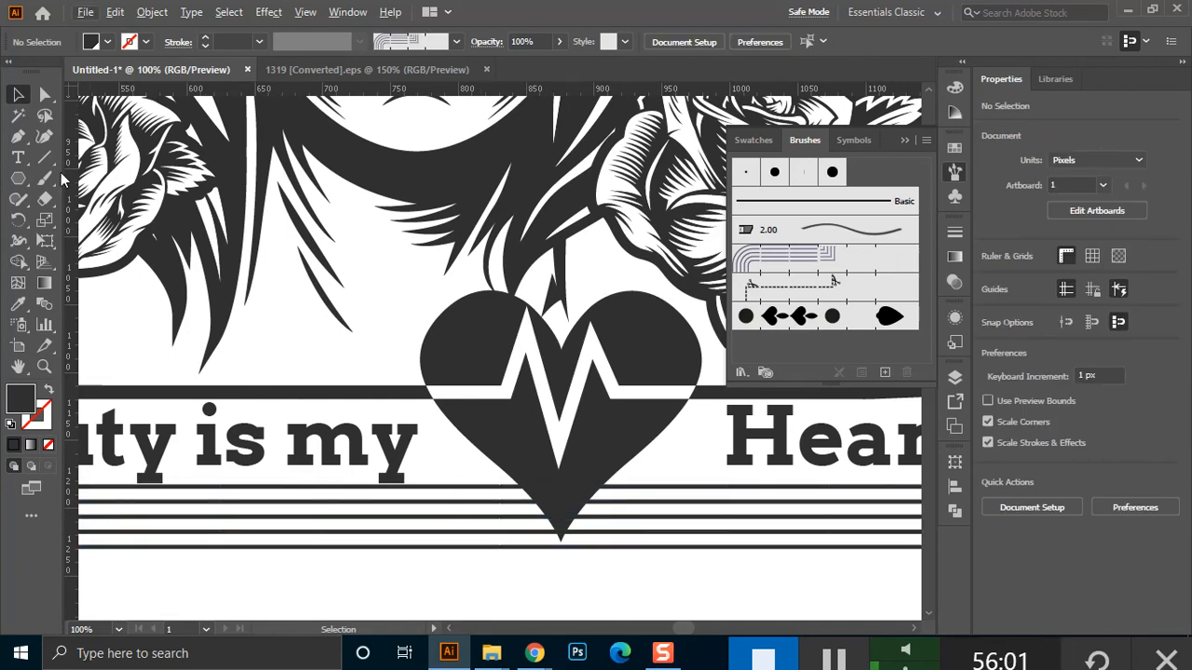
Draw a curve about 58 by 73 px with the Pen tool beside the heart's lower-left edge, as an unfilled 1 pt stroke
click(18, 136)
click(470, 466)
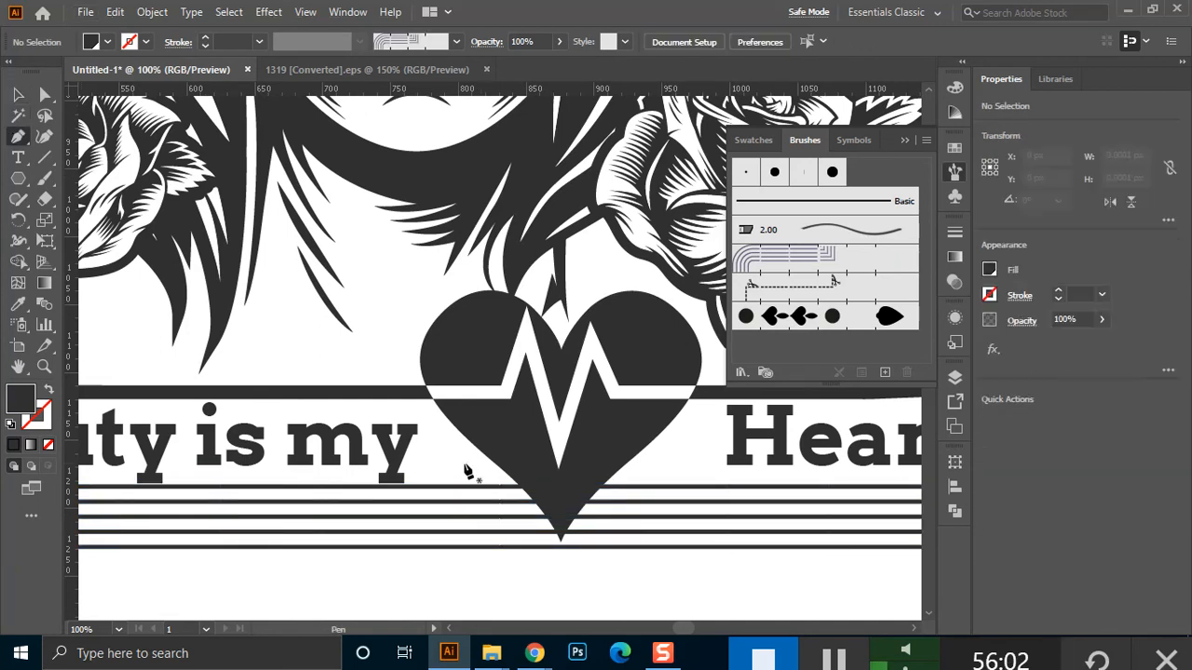
click(550, 564)
click(561, 612)
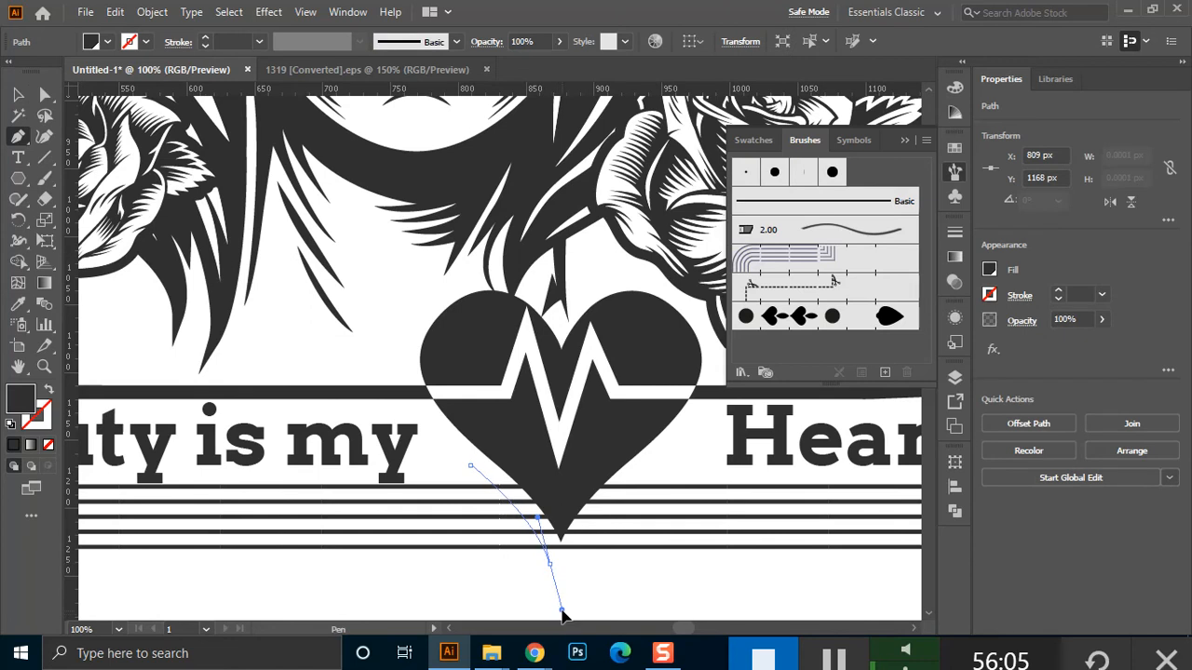
drag(549, 563, 184, 291)
click(18, 94)
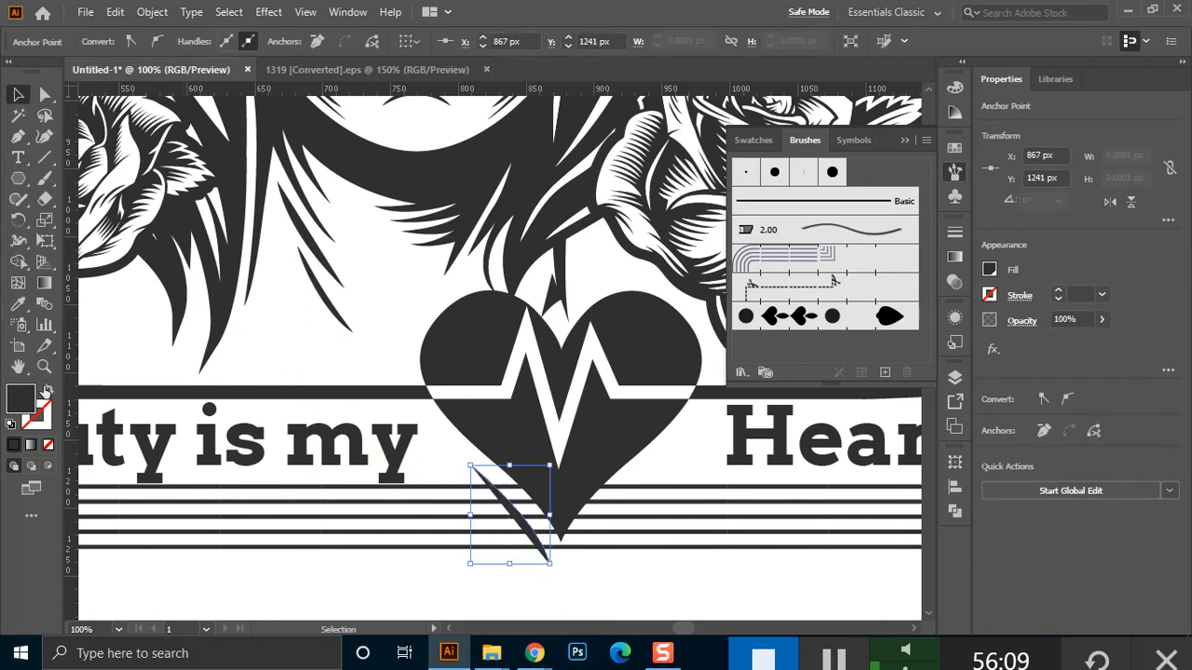
click(47, 389)
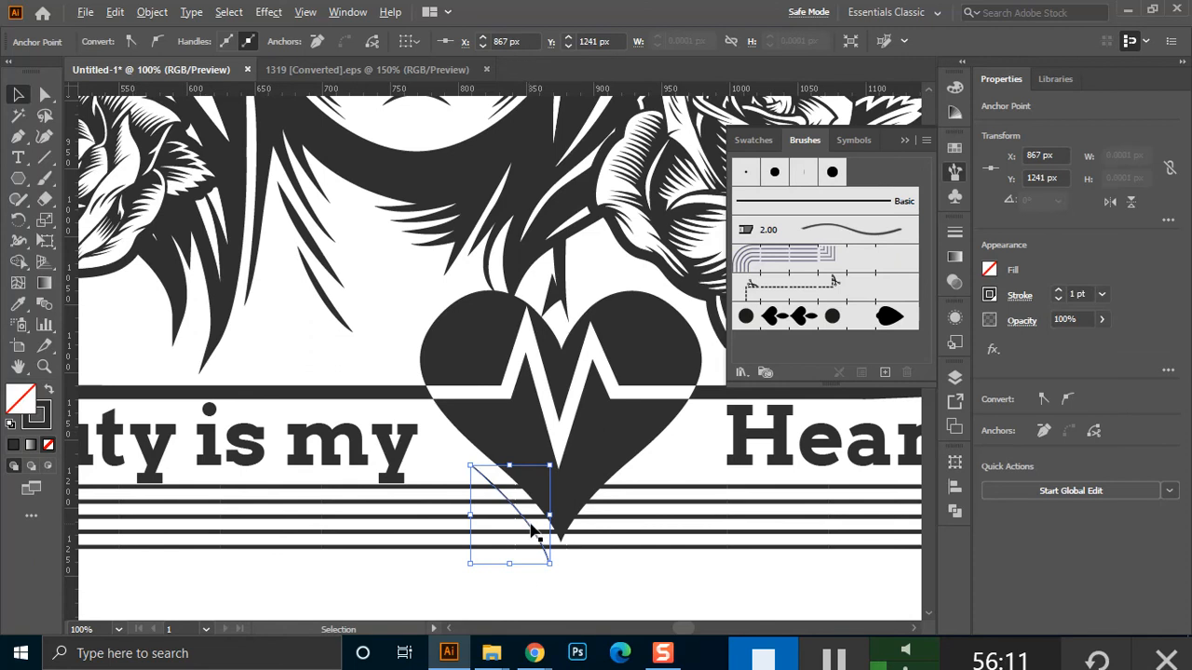
Copy the curve to the heart's lower-right side, reflect it horizontally and nudge it 3 px left to mirror the original
alt+drag(528, 531, 639, 543)
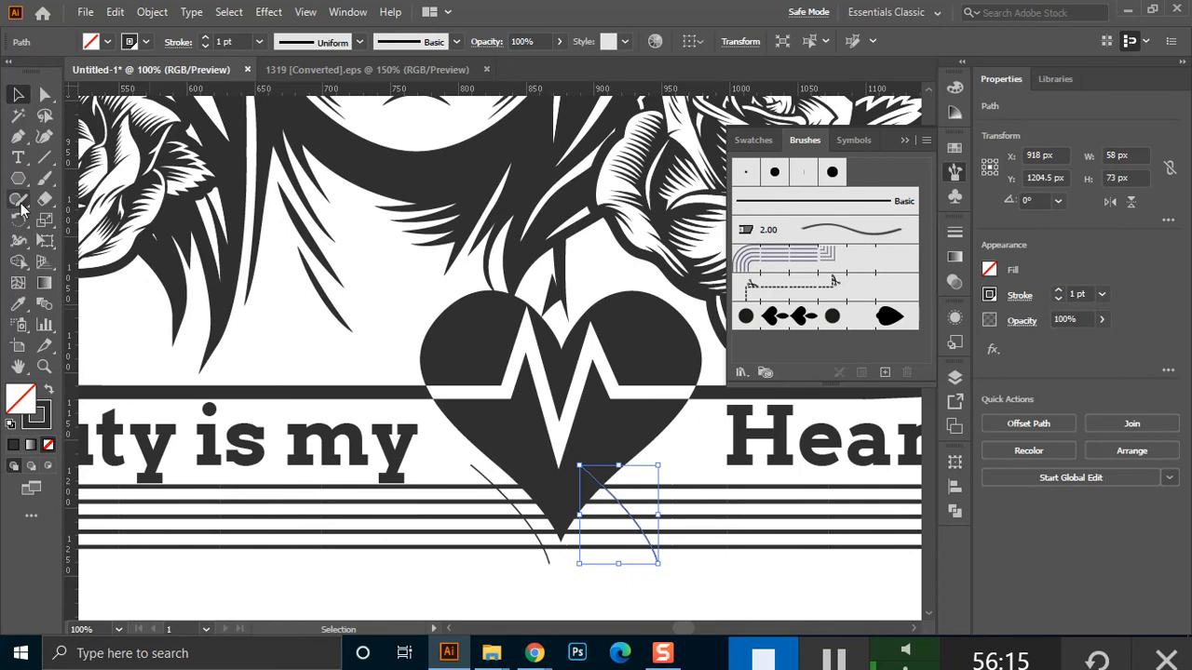
click(18, 220)
drag(33, 230, 98, 241)
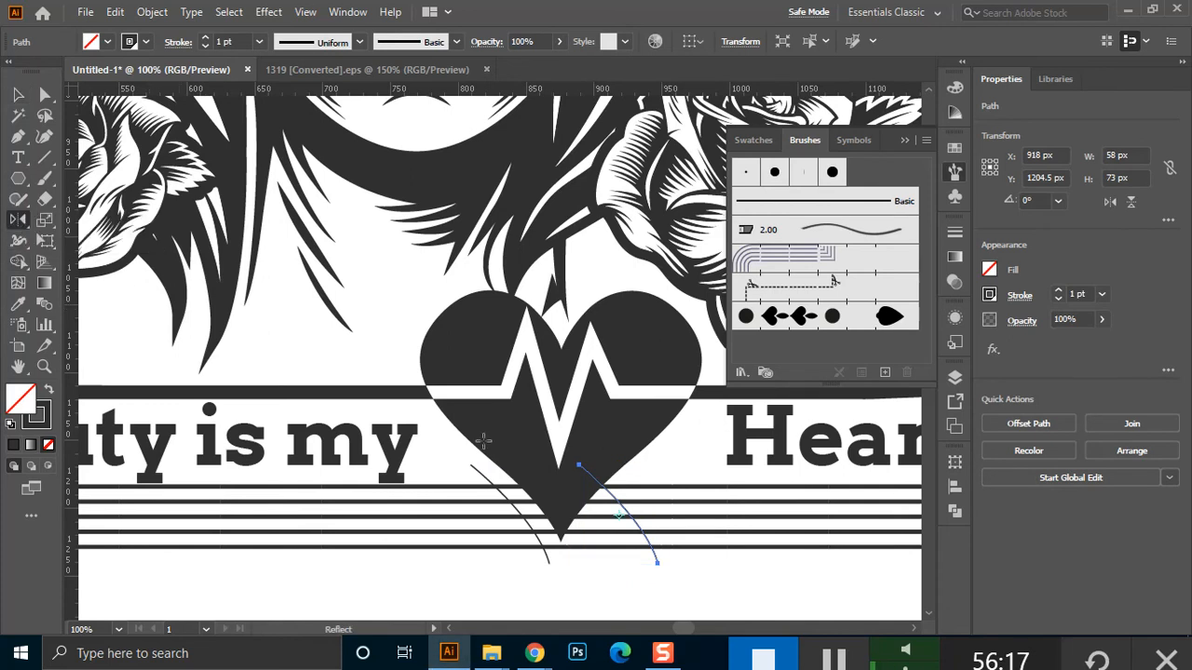
mouse_move(618, 527)
mouse_down()
mouse_move(583, 533)
mouse_move(707, 513)
mouse_move(617, 540)
mouse_up()
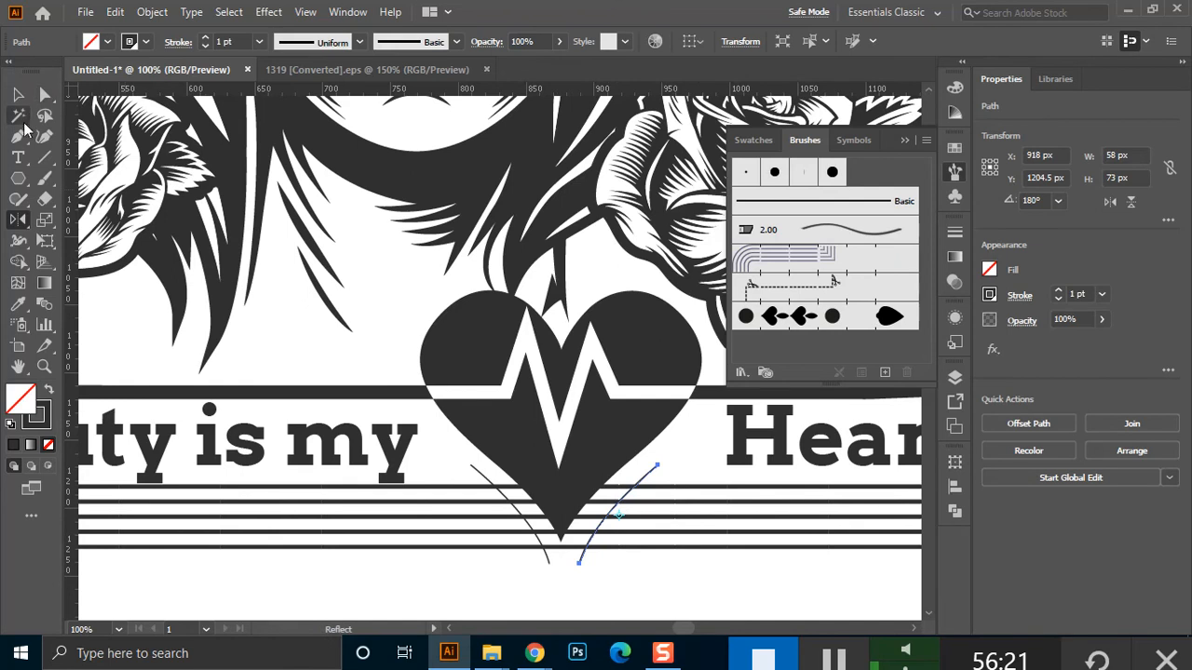
click(18, 95)
key(Left)
key(Left)
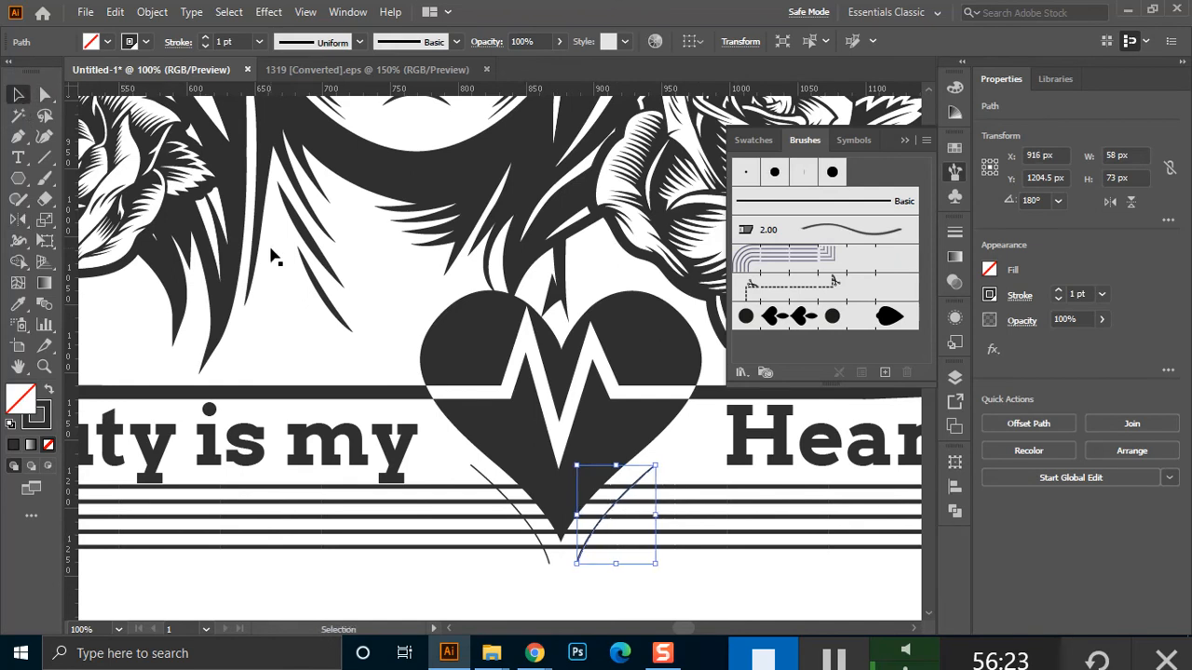
key(Left)
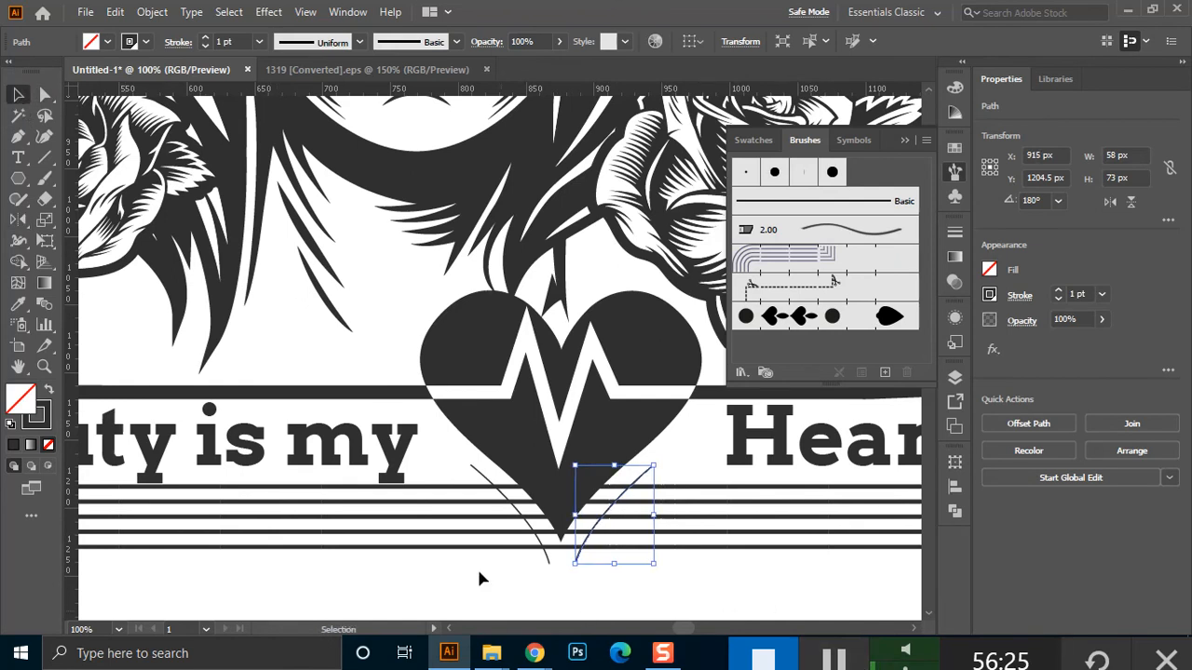
Cut away the parts of the horizontal lines between the two curves around the heart's tip using the Shape Builder tool
drag(434, 477, 547, 580)
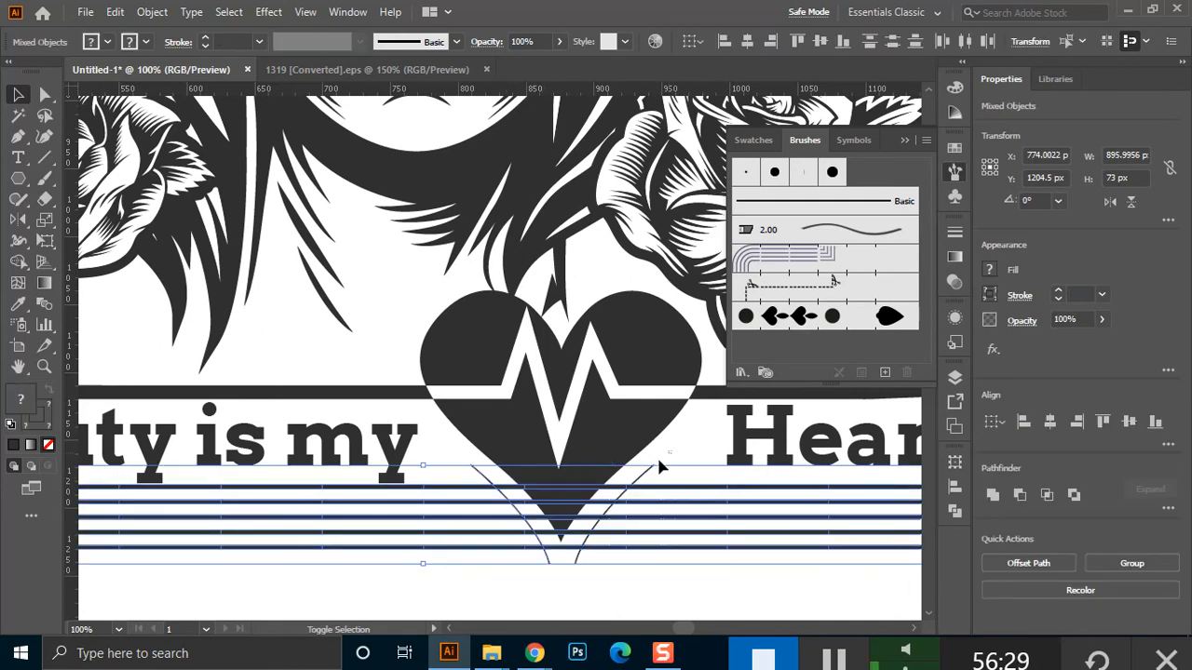
drag(671, 452, 646, 474)
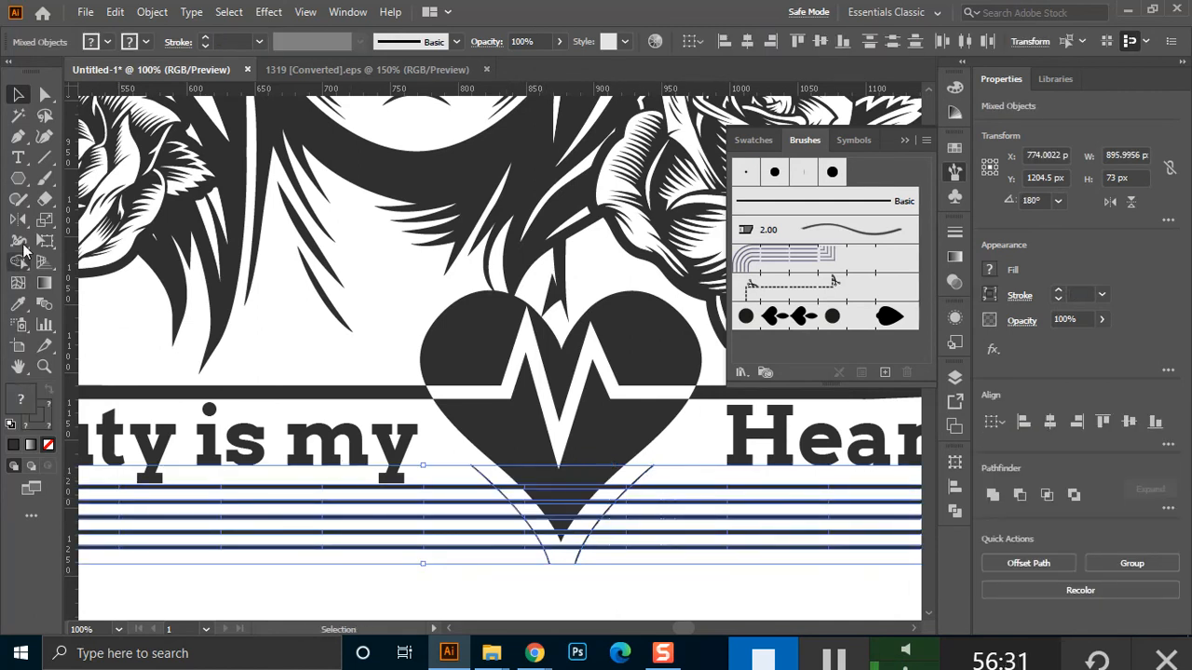
click(18, 261)
mouse_move(511, 498)
mouse_down()
mouse_move(565, 568)
mouse_move(549, 466)
mouse_move(539, 524)
mouse_move(583, 559)
mouse_up()
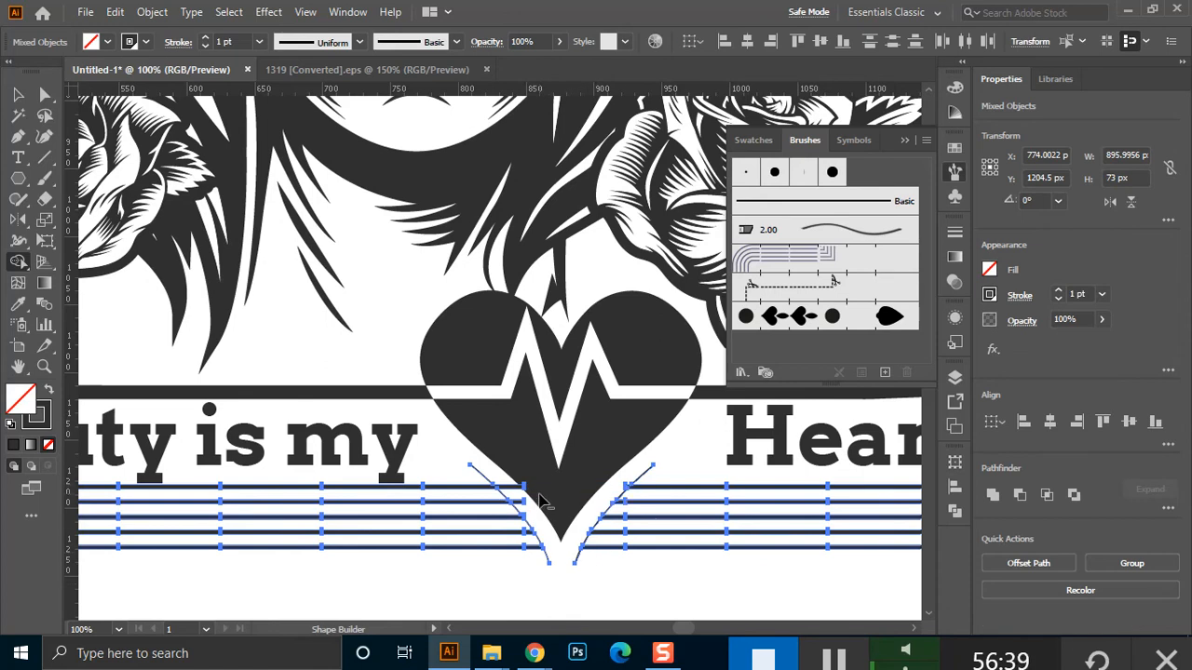
scroll(535, 501, up, 2)
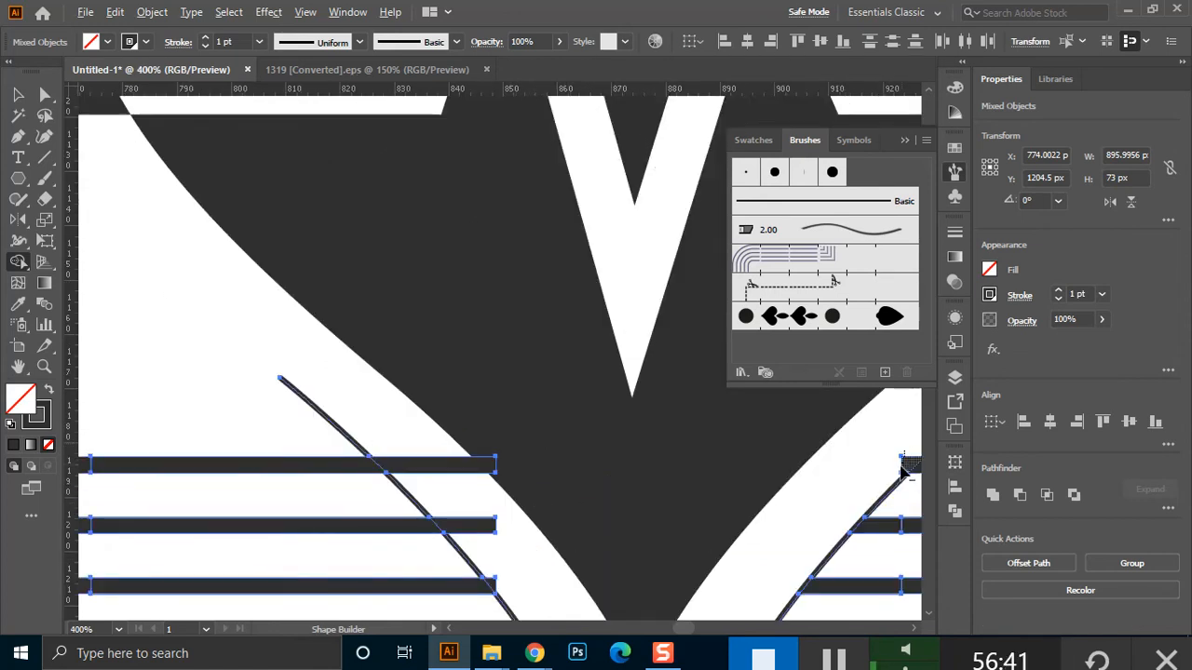
mouse_move(418, 430)
mouse_down()
mouse_move(498, 569)
mouse_move(495, 583)
mouse_move(544, 564)
mouse_up()
scroll(545, 563, down, 5)
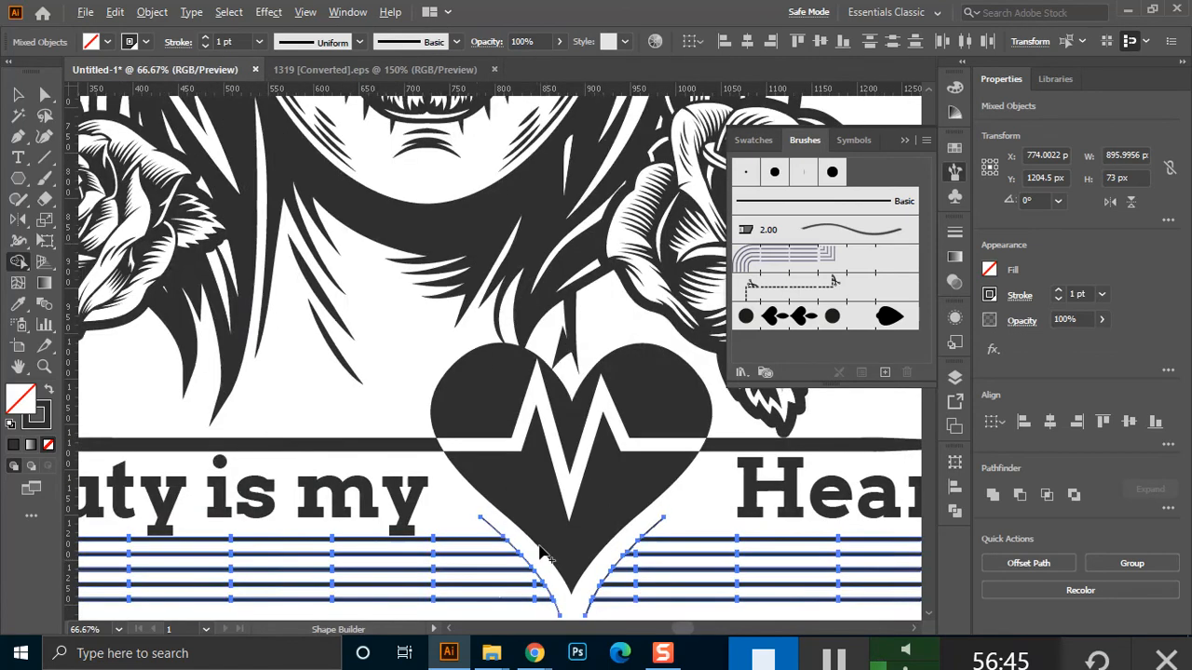
Delete the two curves used as cutting guides on both sides of the heart's tip, keeping the heart intact
click(18, 94)
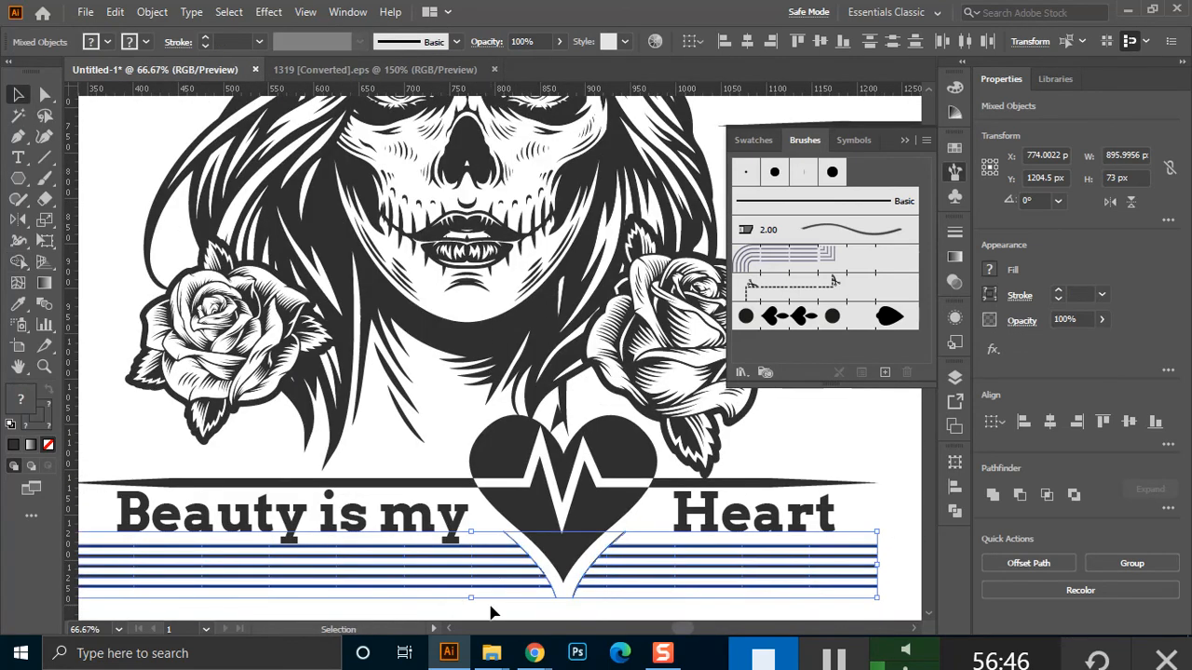
click(495, 610)
click(513, 543)
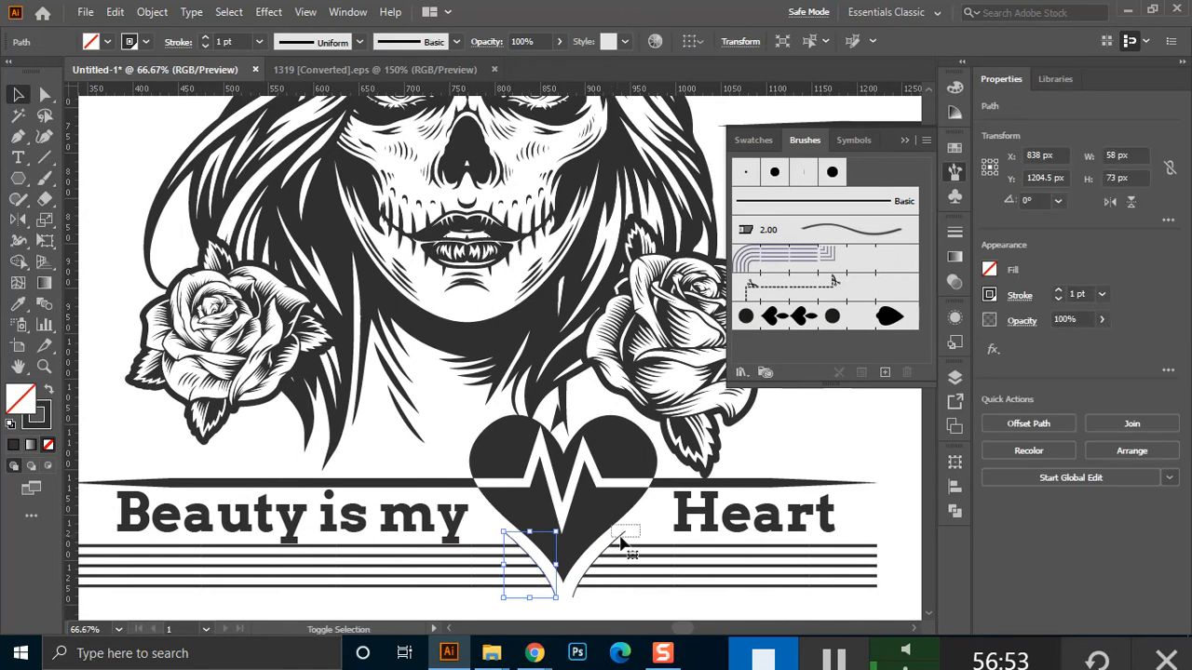
shift+click(650, 551)
key(Delete)
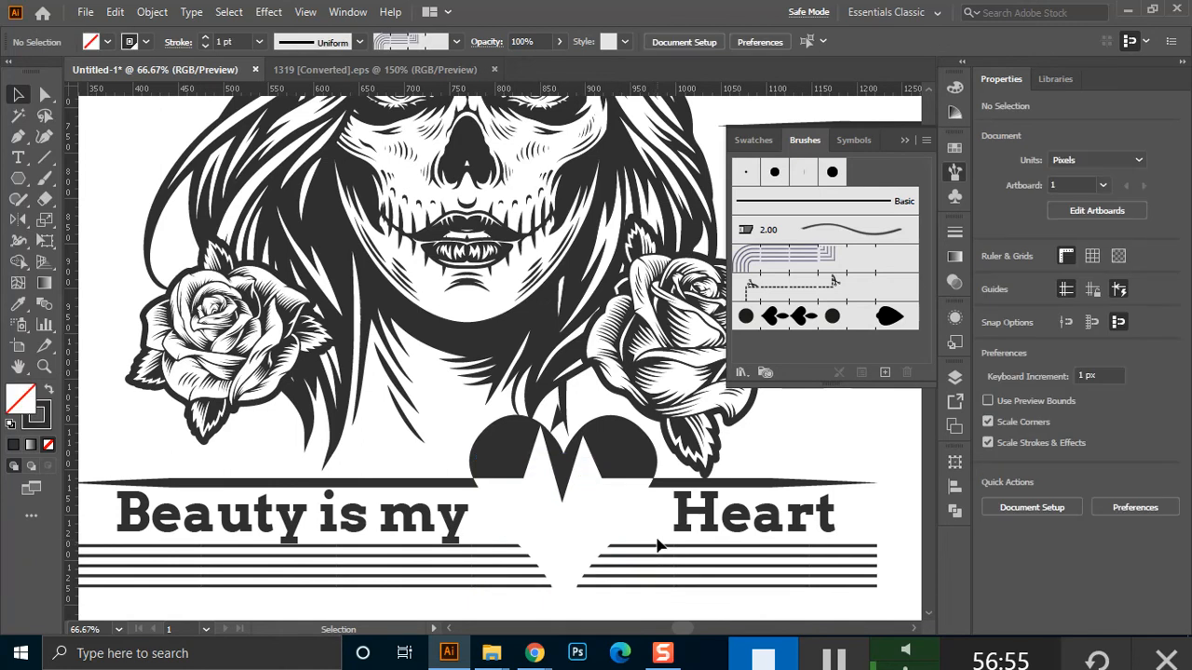
key(ctrl+z)
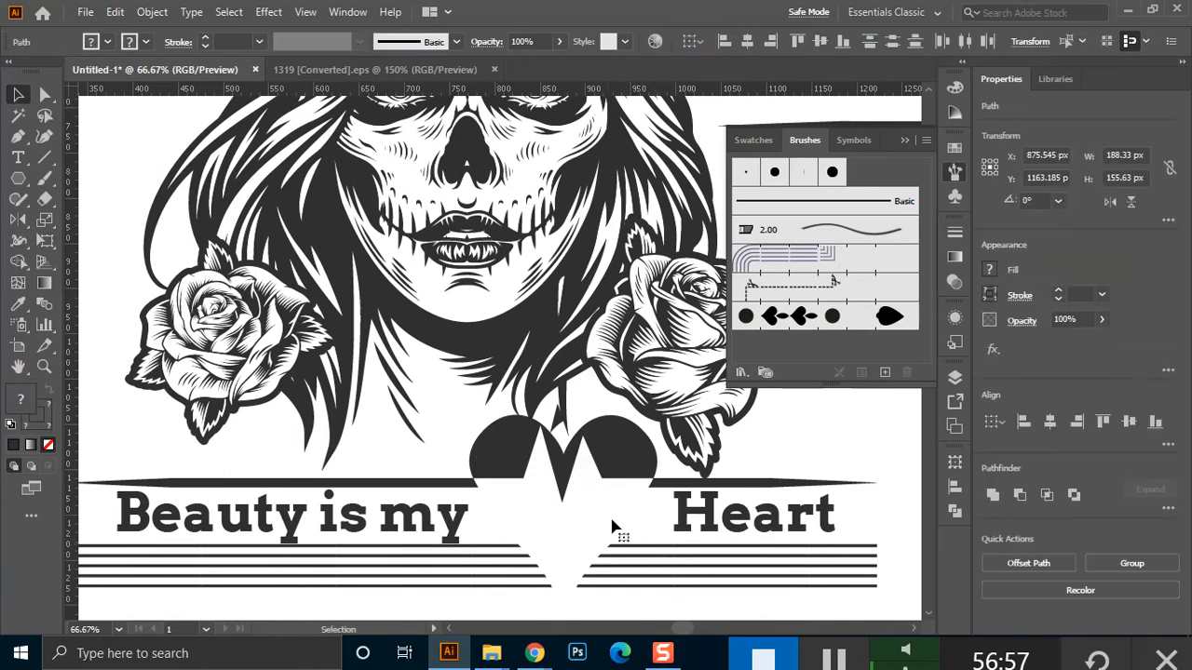
click(694, 617)
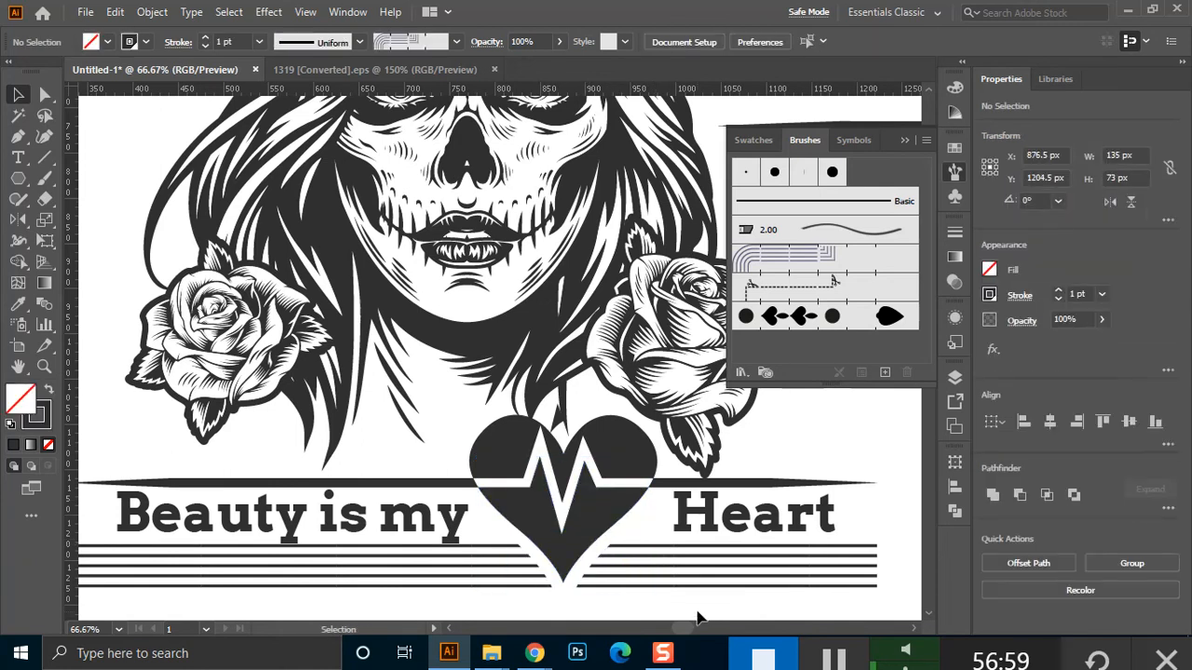
Move the spare 'Beauty is my Heart' lettering away from the design and delete the black heart-chain ornament above it
key(ctrl+0)
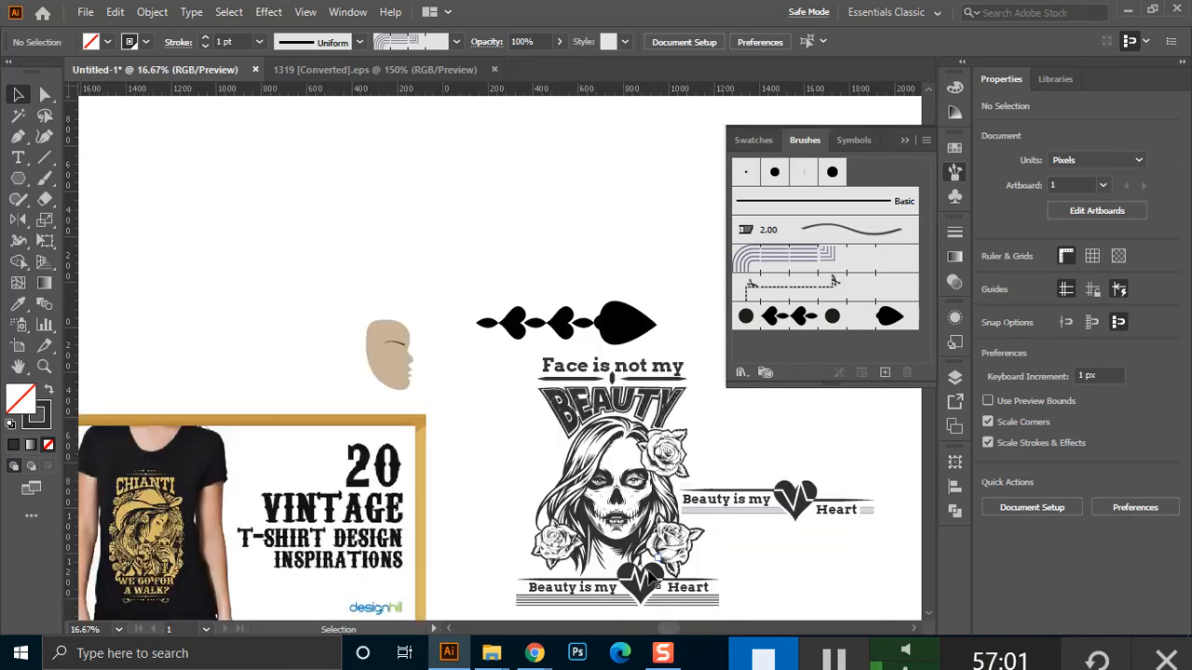
drag(719, 529, 616, 506)
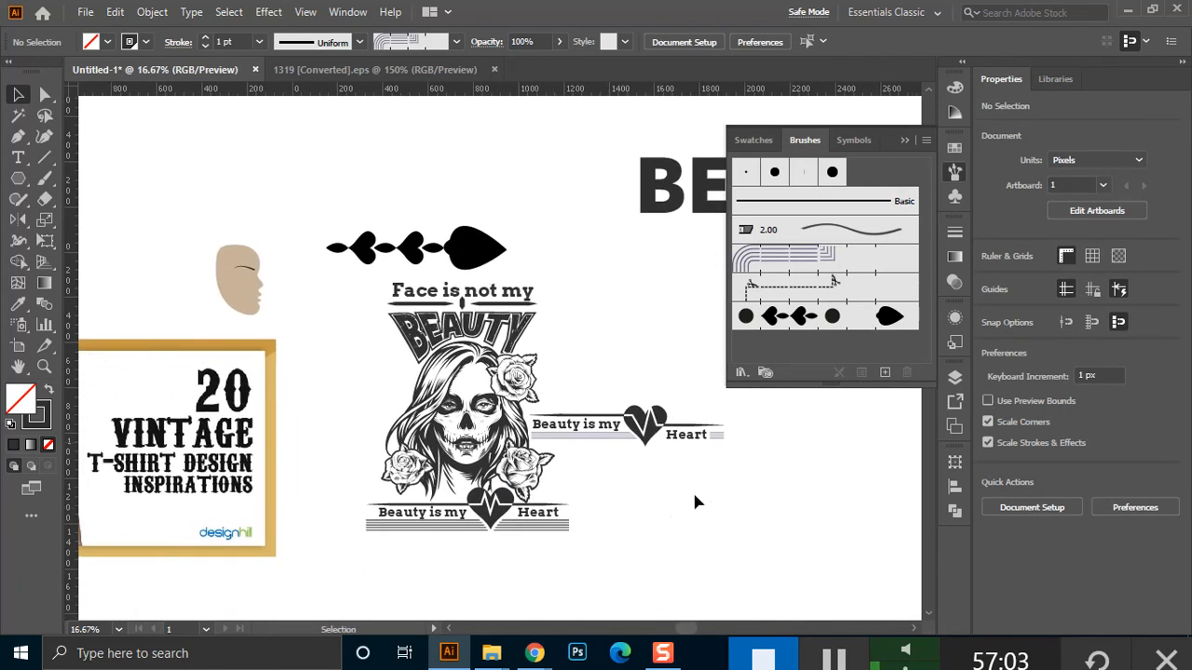
drag(737, 413, 596, 458)
drag(641, 422, 825, 526)
drag(528, 199, 317, 262)
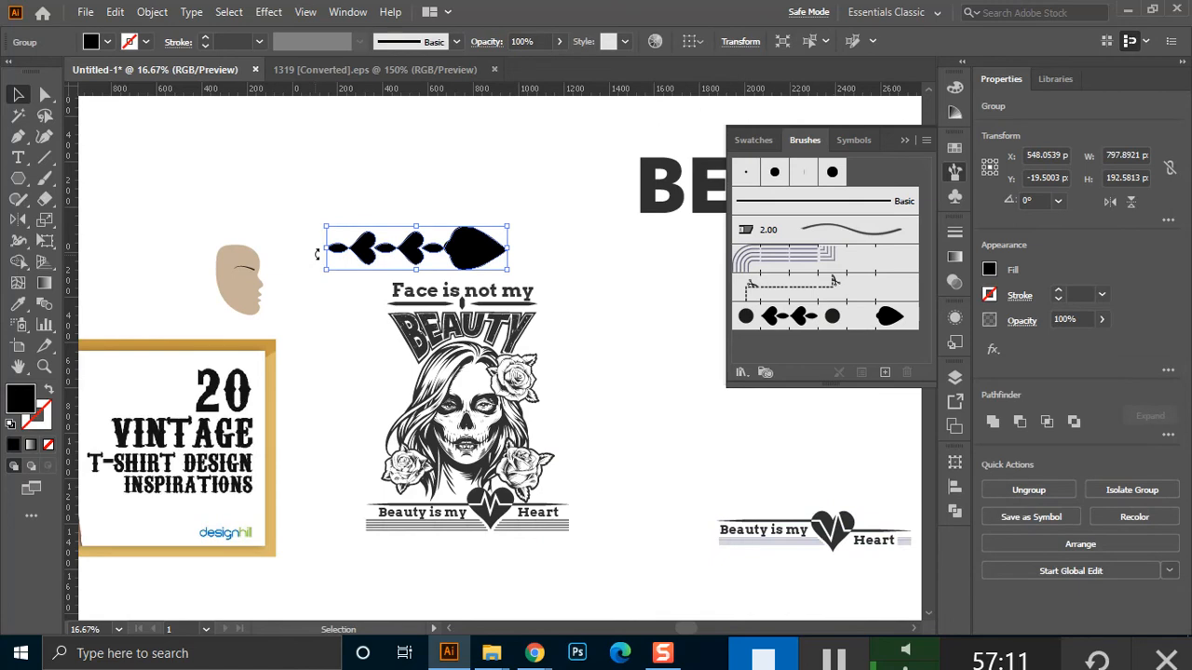
key(Delete)
Close the Brushes panel and delete the spare BEAUTY text and the spare 'Beauty is my Heart' lettering
click(902, 141)
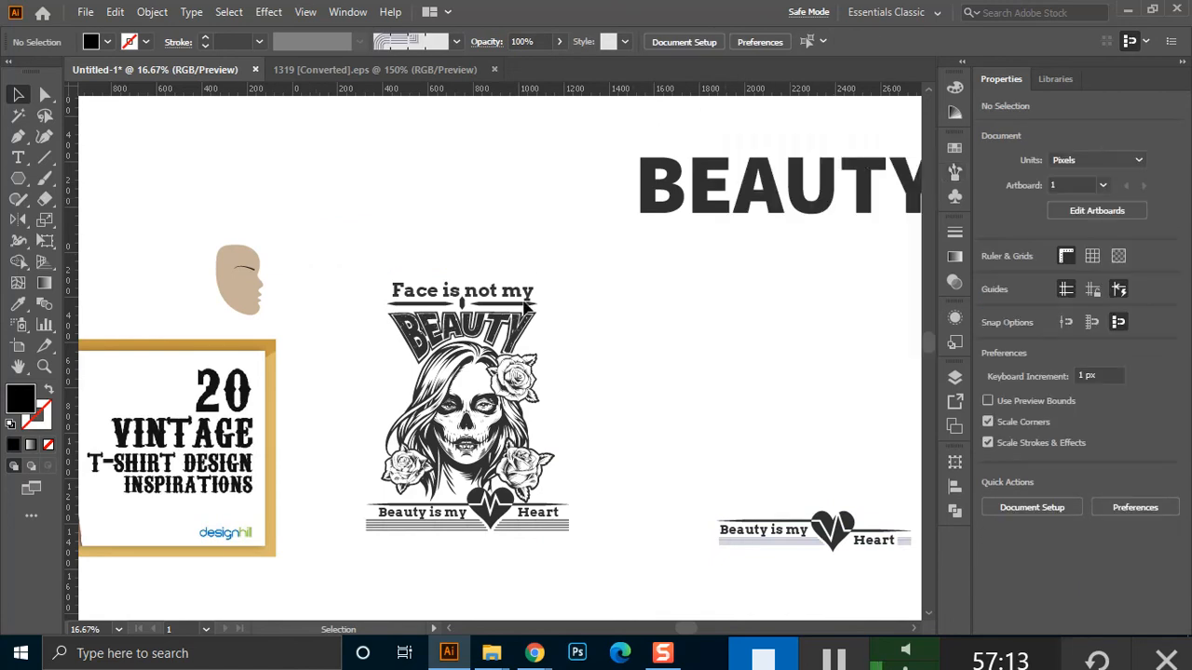
drag(602, 153, 896, 555)
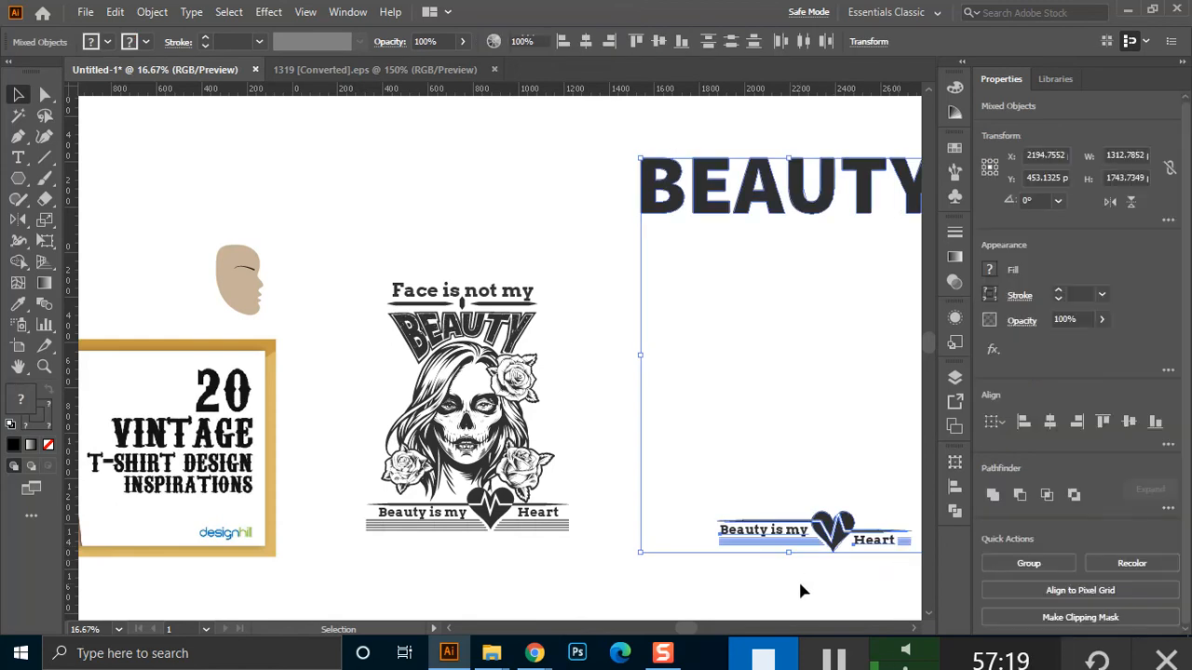
key(Delete)
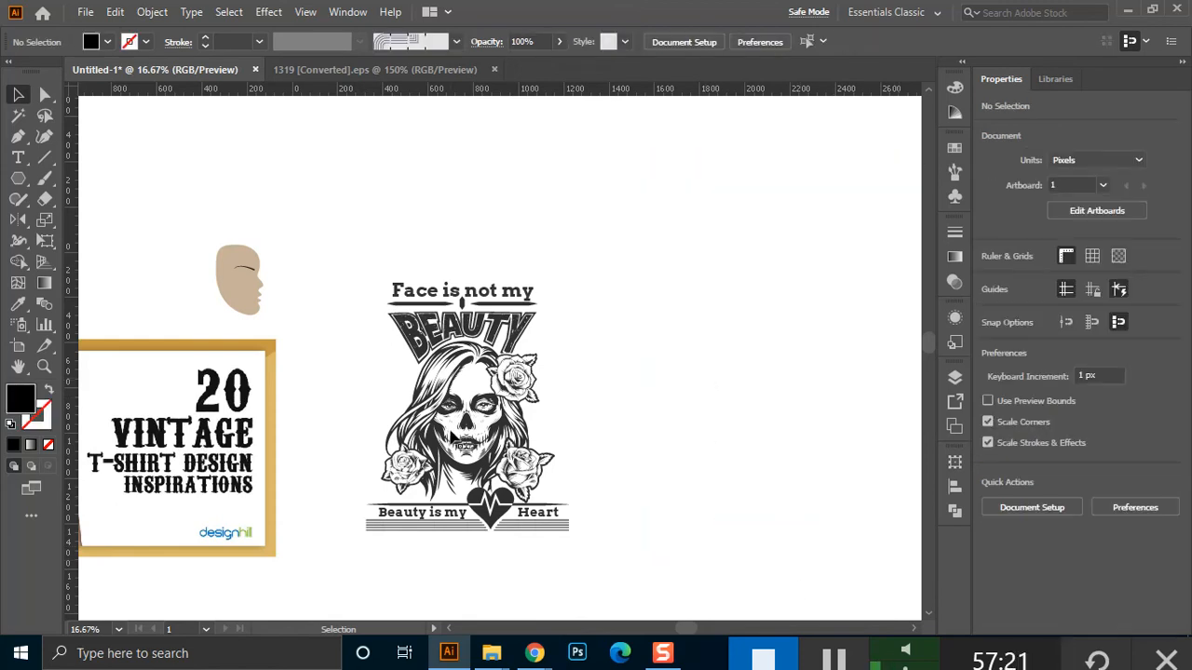
Try recoloring the whole design's first dark gray to purple with hue 281, saturation 64 and brightness 39 in Recolor Artwork
drag(343, 226, 596, 561)
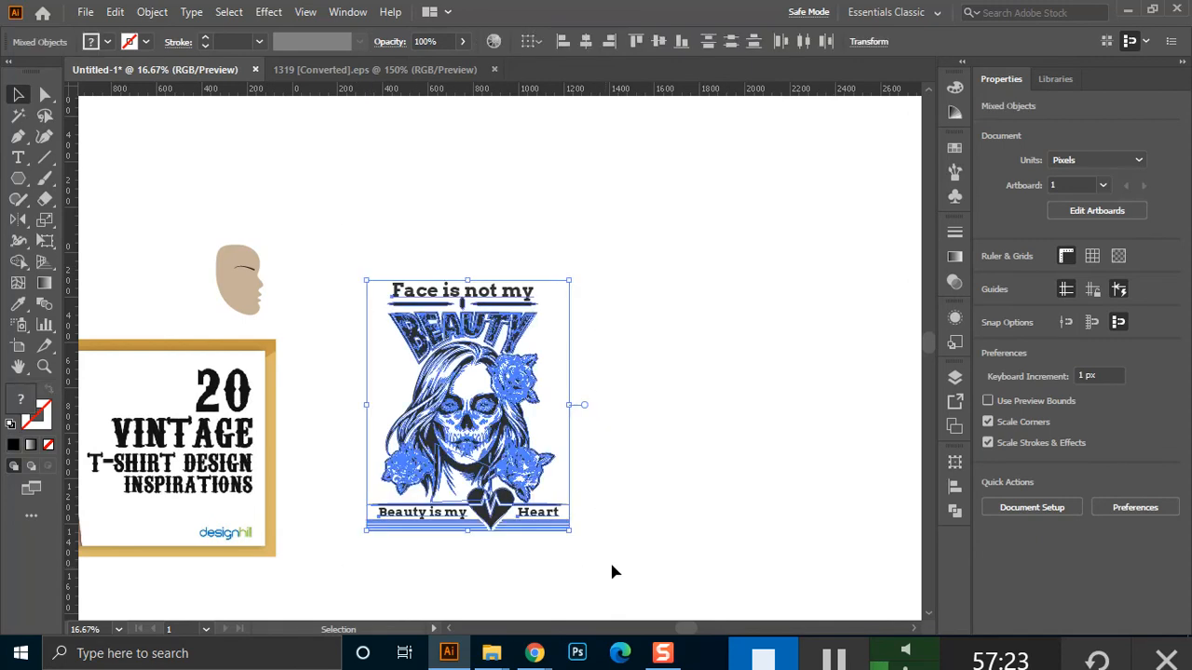
click(493, 43)
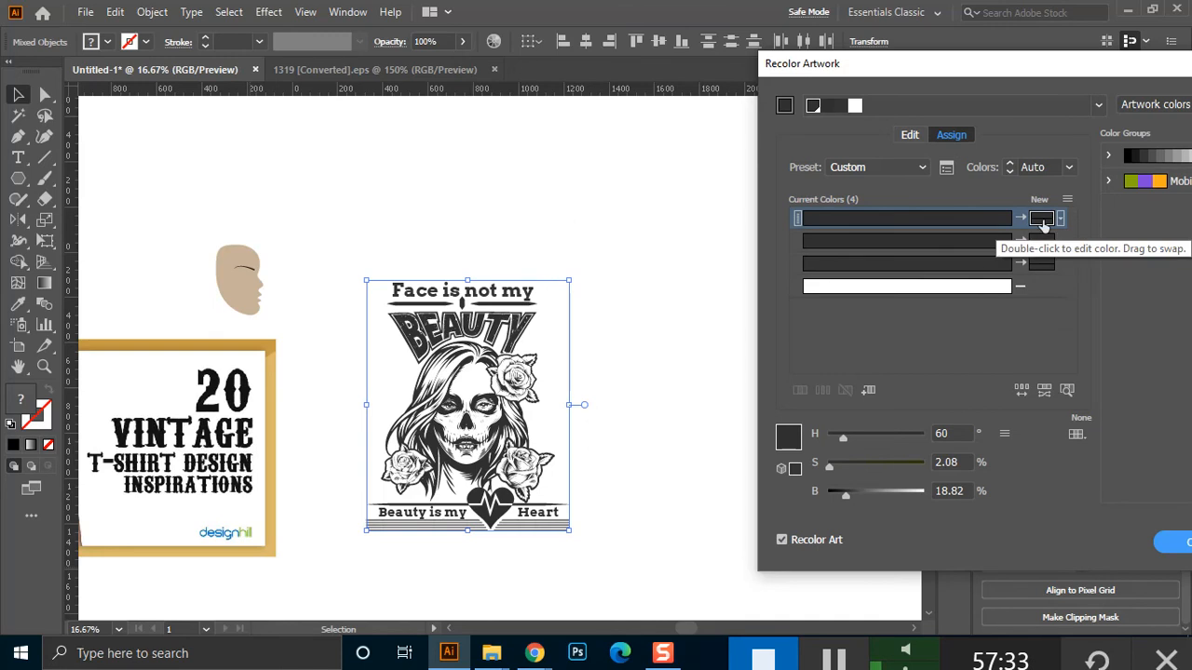
drag(871, 469, 879, 463)
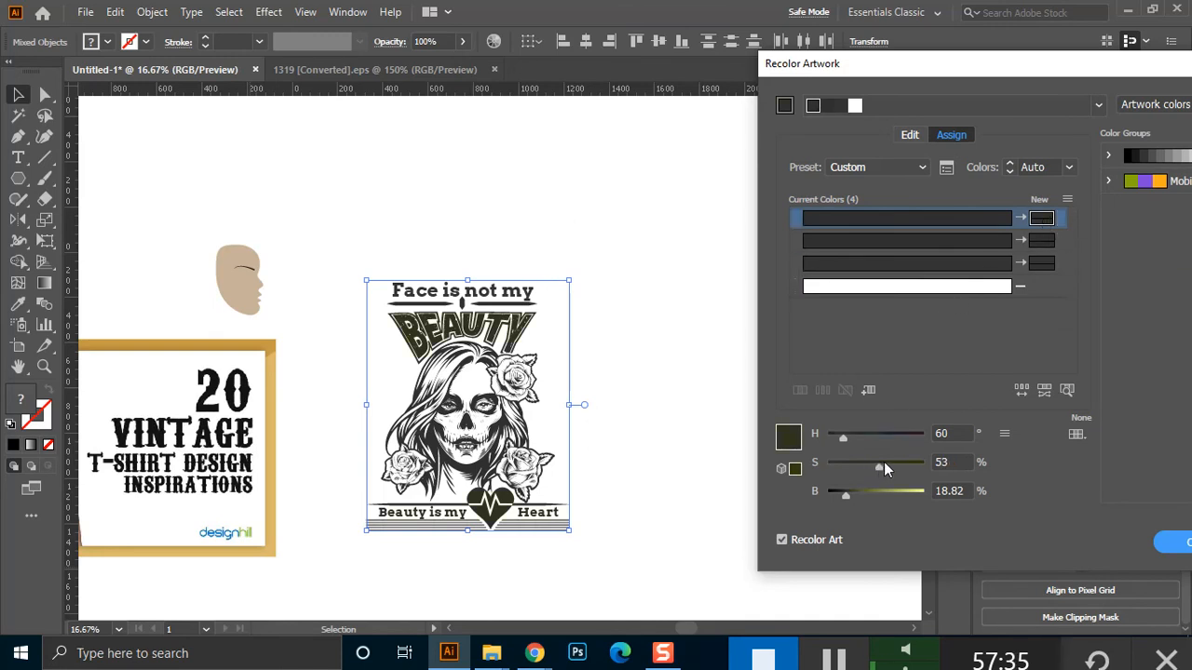
click(909, 462)
click(894, 433)
click(913, 435)
mouse_move(914, 435)
mouse_down()
mouse_move(889, 435)
mouse_move(902, 434)
mouse_up()
click(889, 466)
click(879, 491)
drag(878, 491, 864, 491)
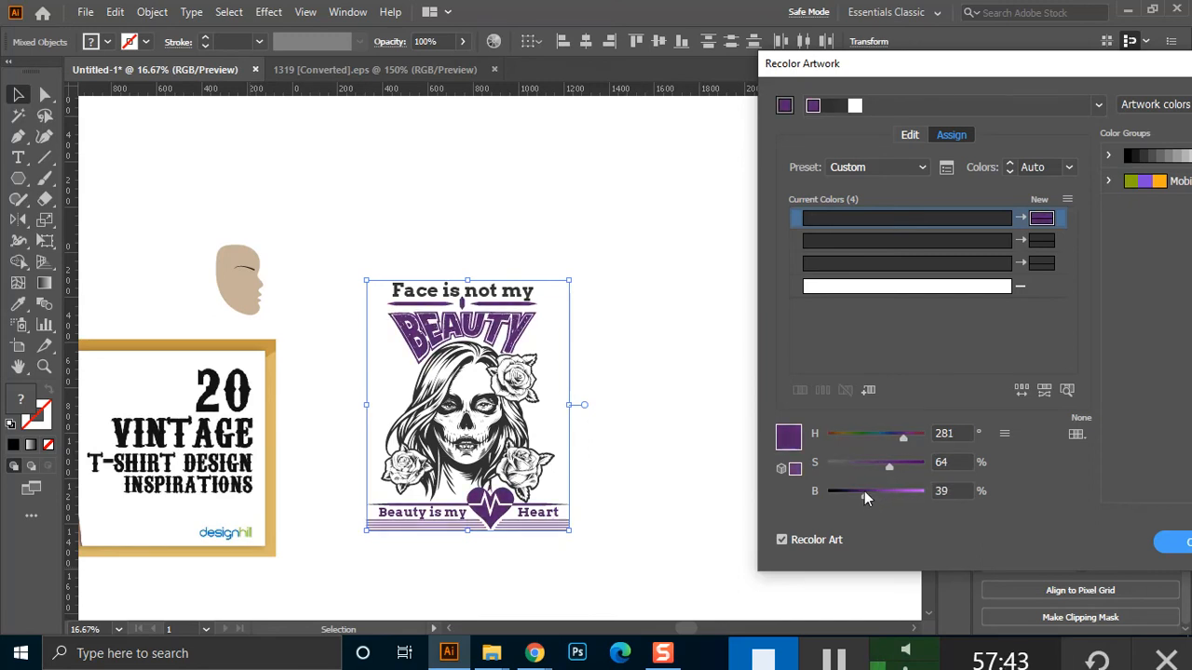
Try recoloring the second dark gray, used by the woman and roses, to purple with hue 281, saturation 72 and brightness 44
click(1045, 244)
drag(1069, 72, 890, 35)
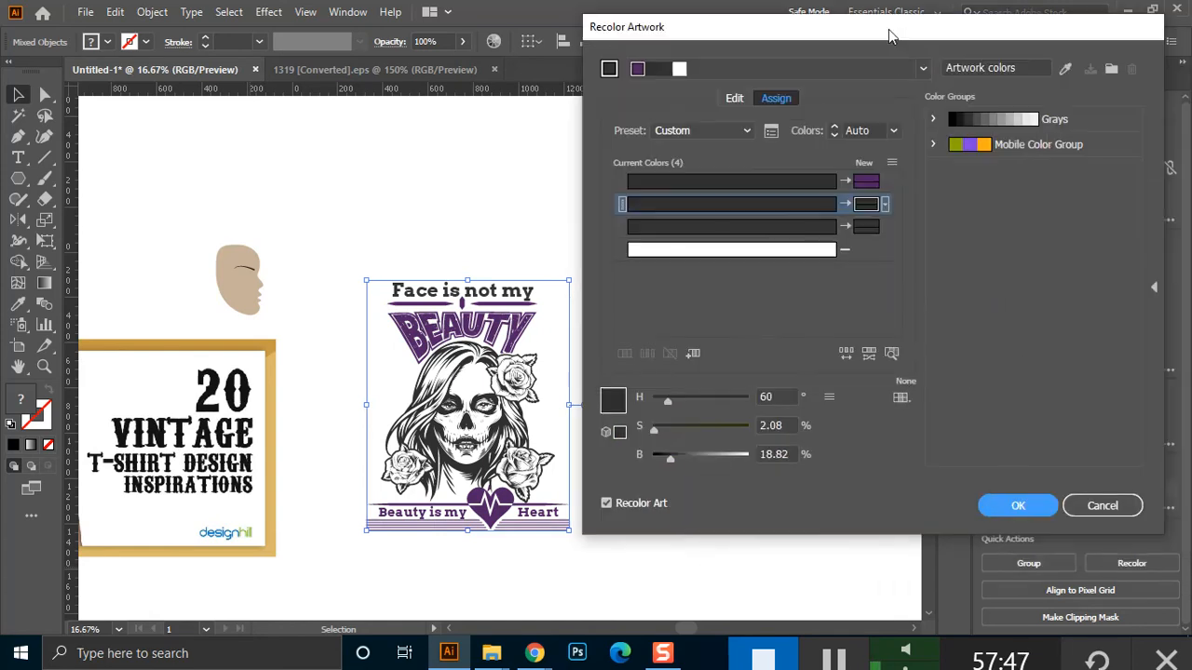
click(885, 204)
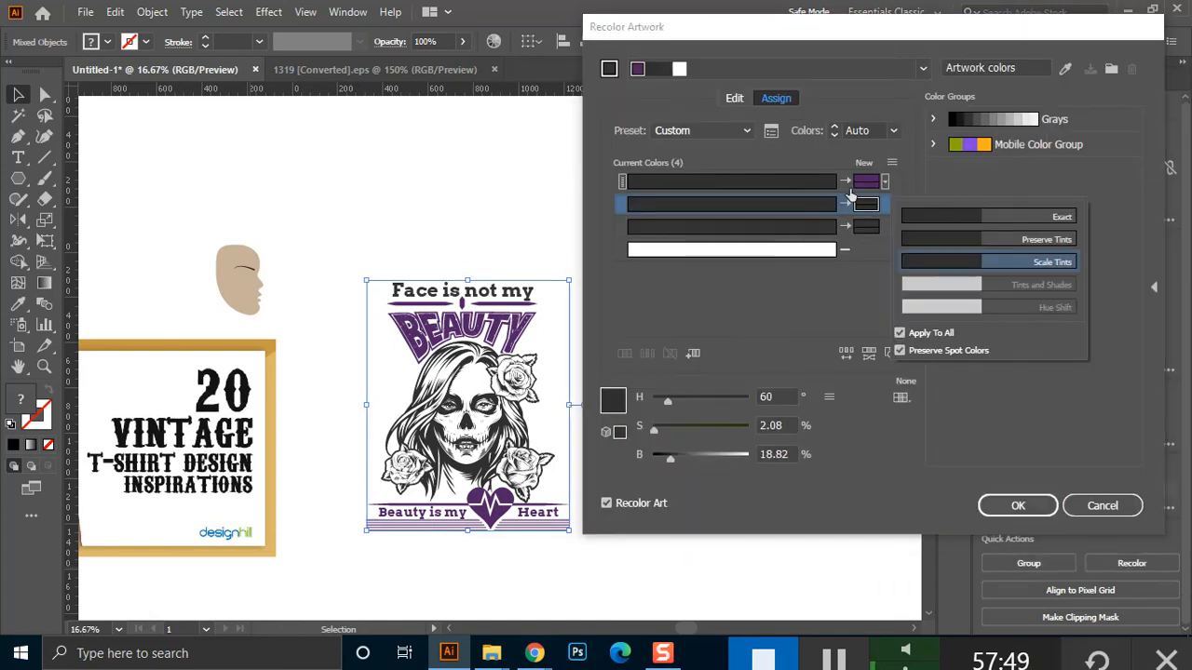
click(884, 181)
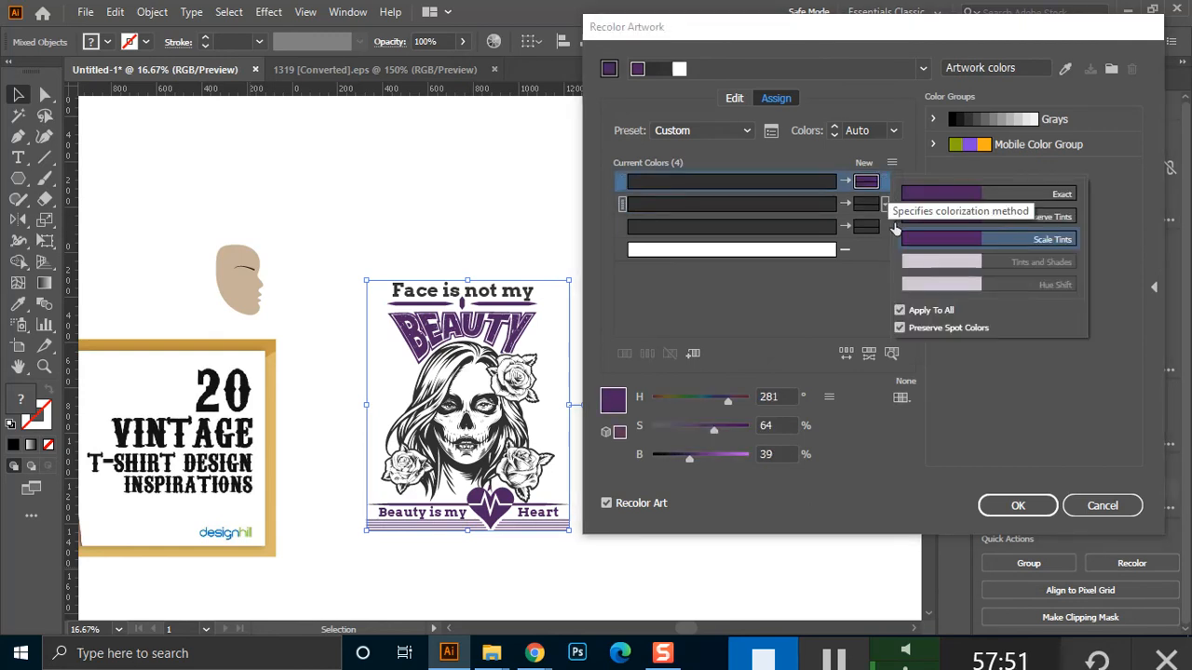
click(903, 399)
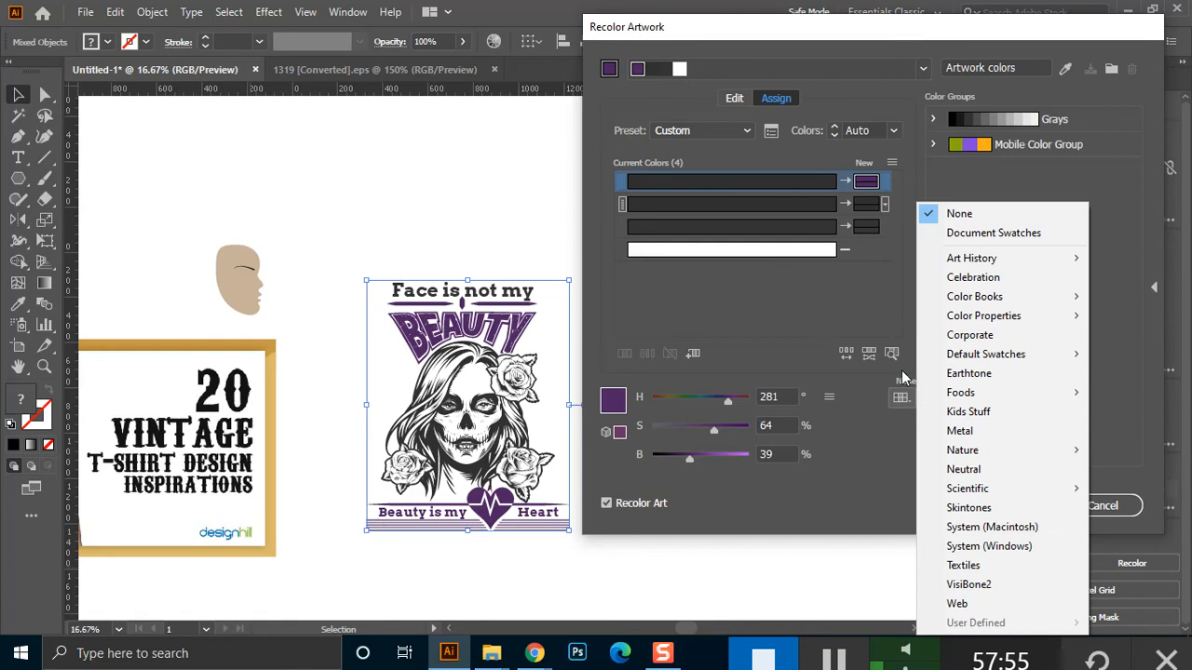
click(885, 204)
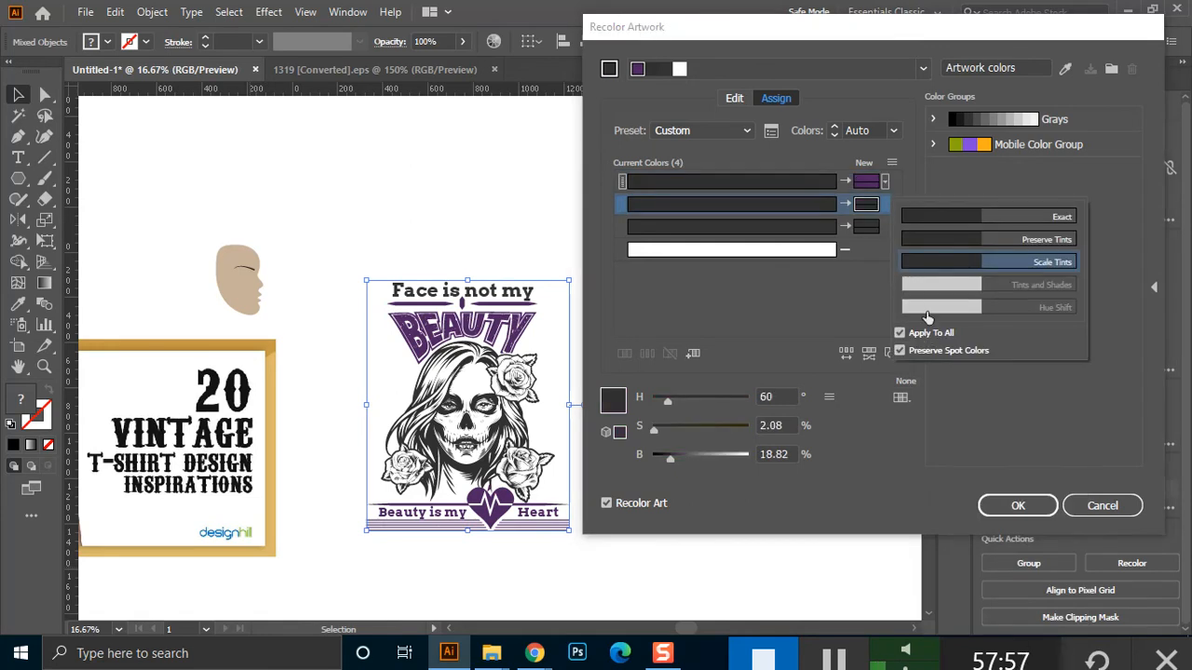
click(756, 211)
mouse_move(756, 210)
mouse_down()
mouse_move(748, 232)
mouse_move(752, 205)
mouse_up()
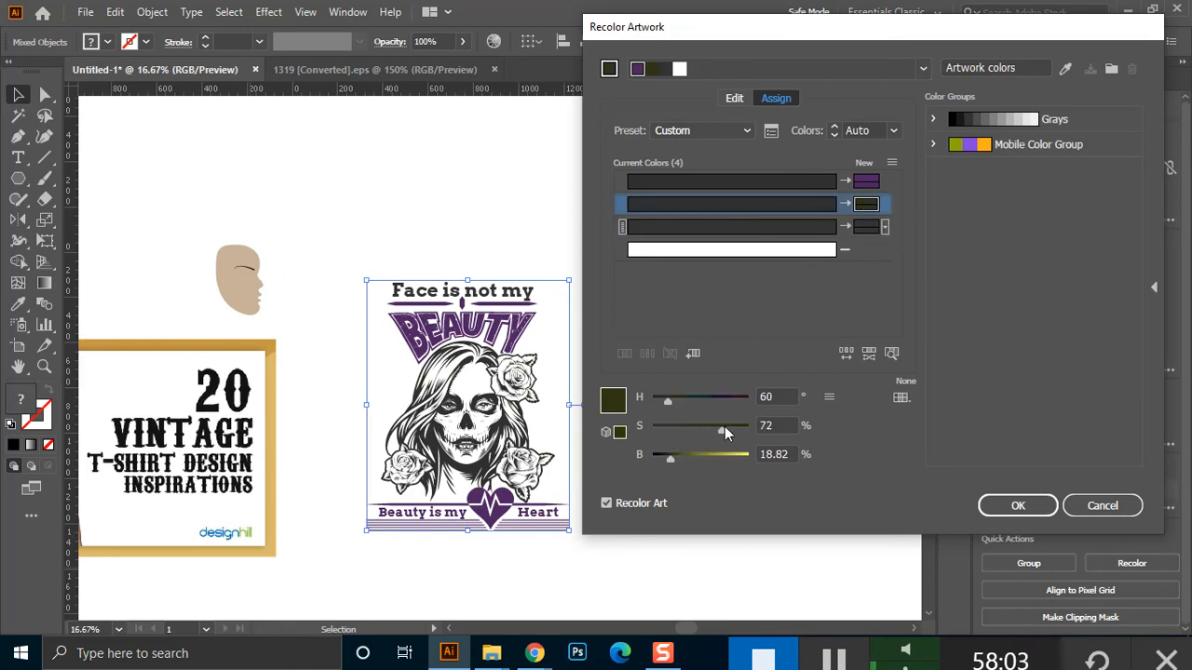
drag(694, 455, 726, 455)
drag(713, 400, 729, 400)
drag(700, 457, 696, 458)
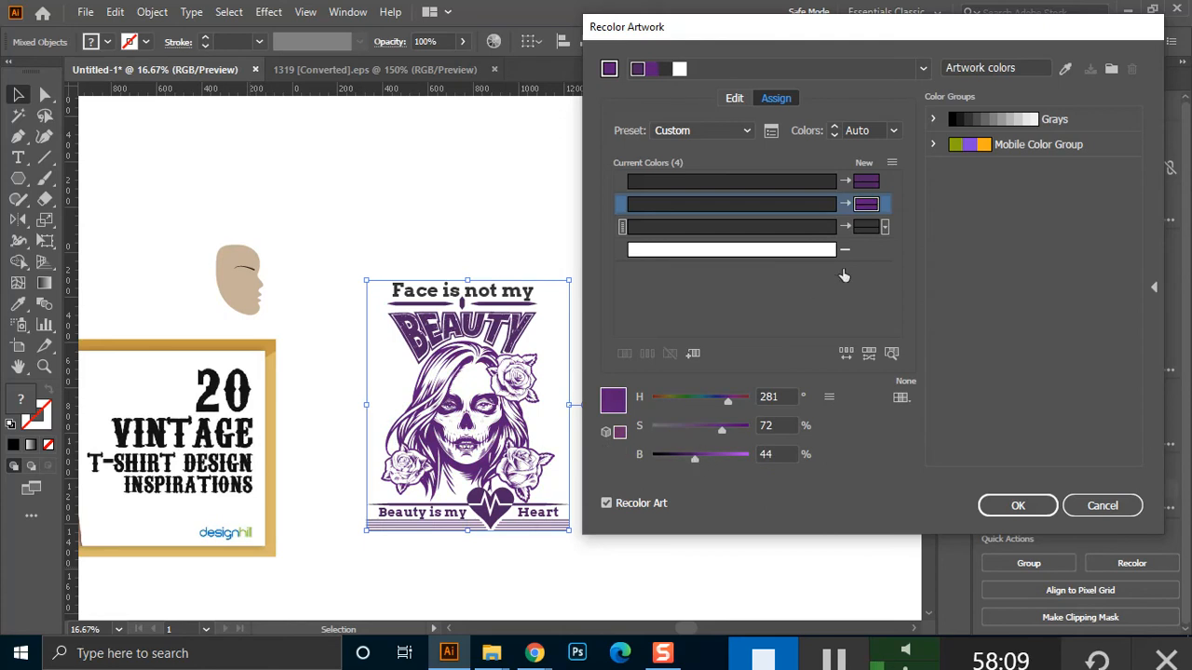
Try the third dark gray as purple with hue 281, saturation 98 and brightness 57, and discard the whole recoloring
double_click(866, 227)
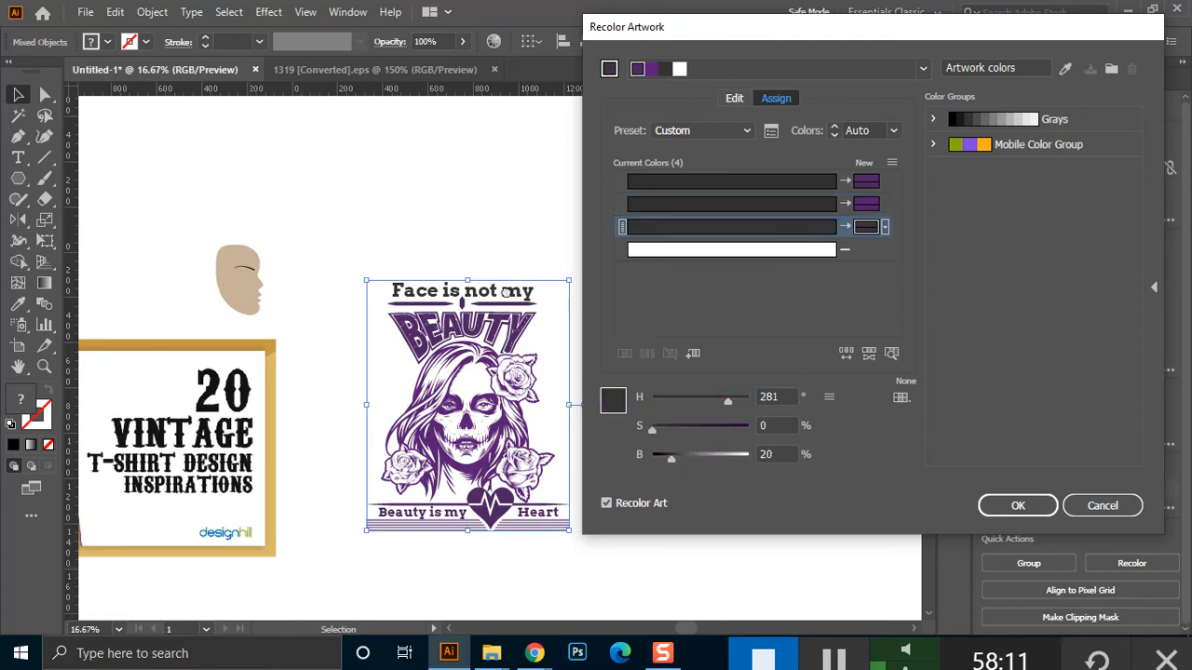
click(718, 250)
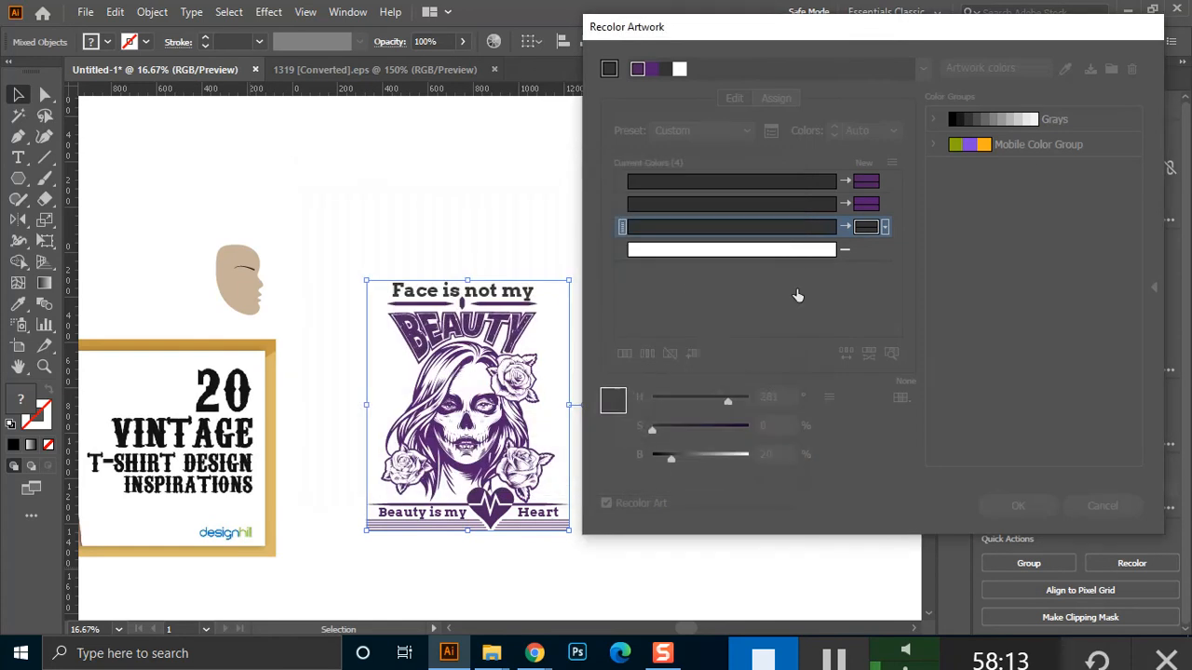
double_click(866, 227)
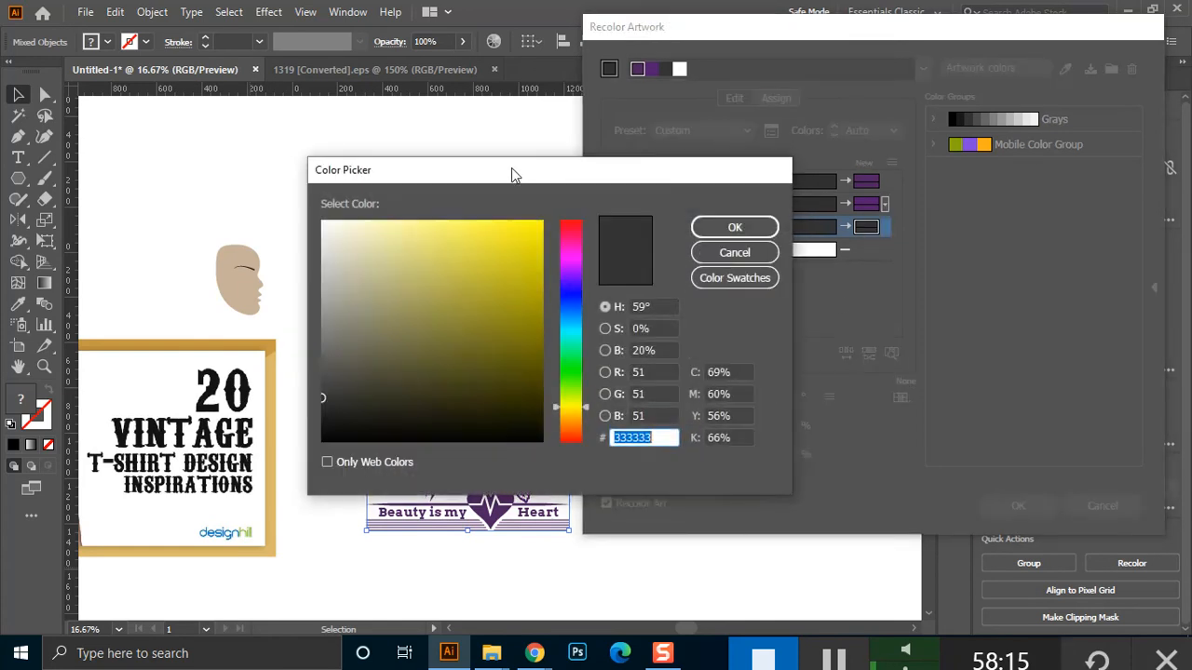
drag(513, 176, 756, 196)
click(985, 292)
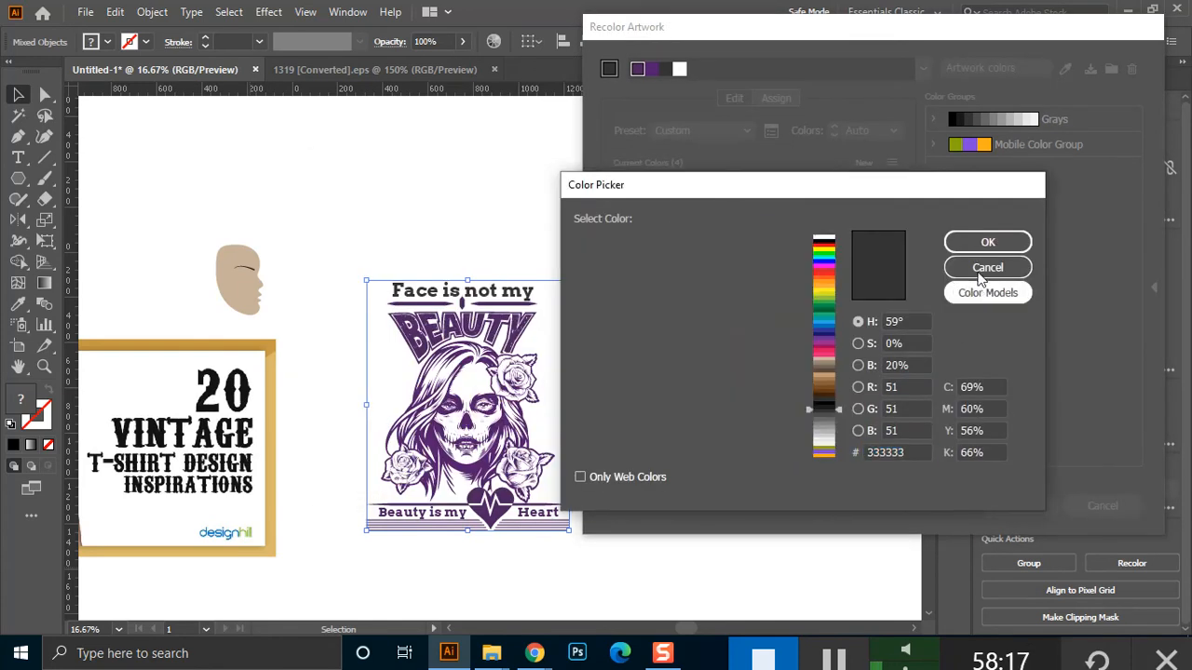
click(980, 270)
drag(712, 425, 726, 456)
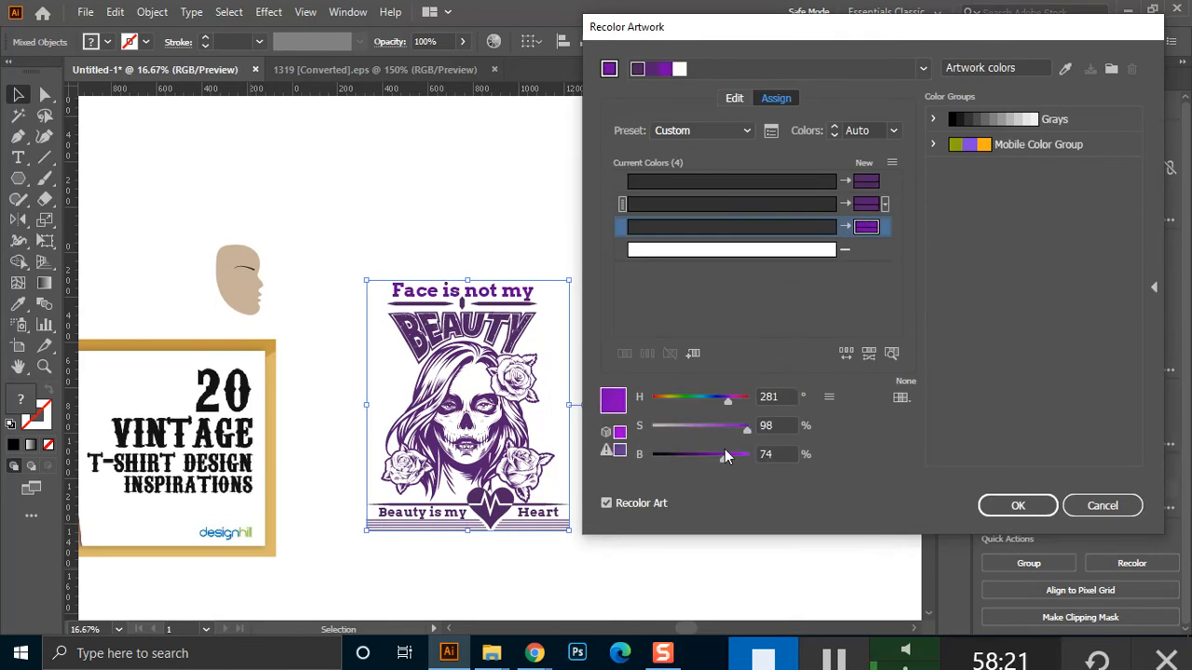
drag(698, 454, 706, 455)
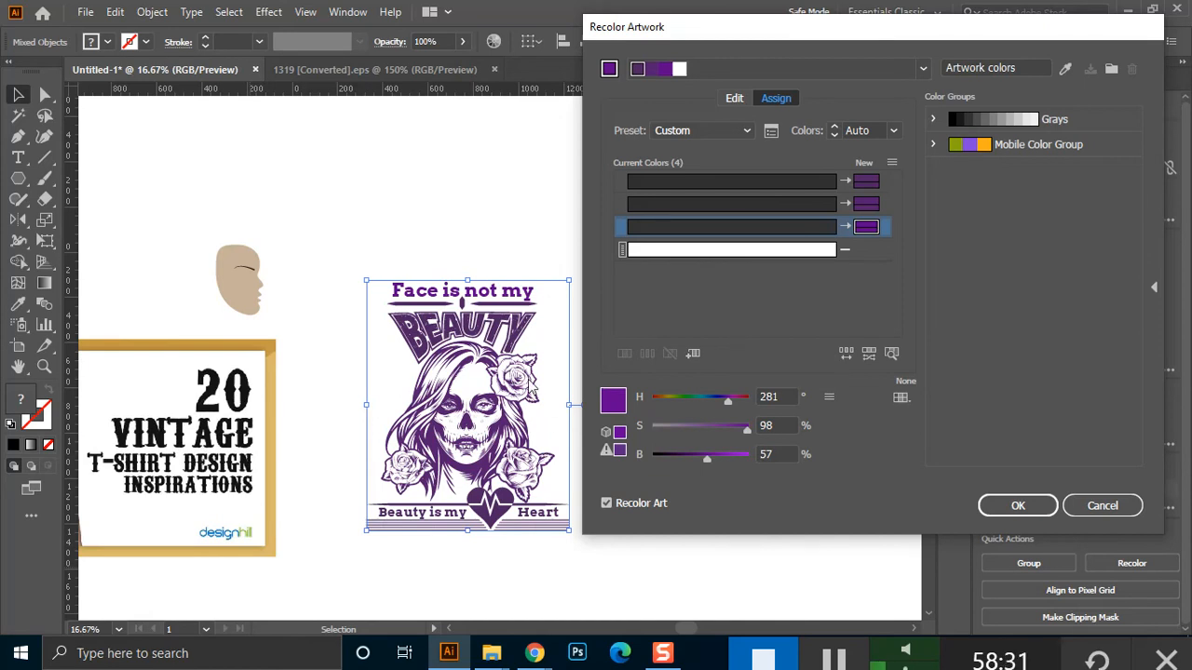
click(1084, 505)
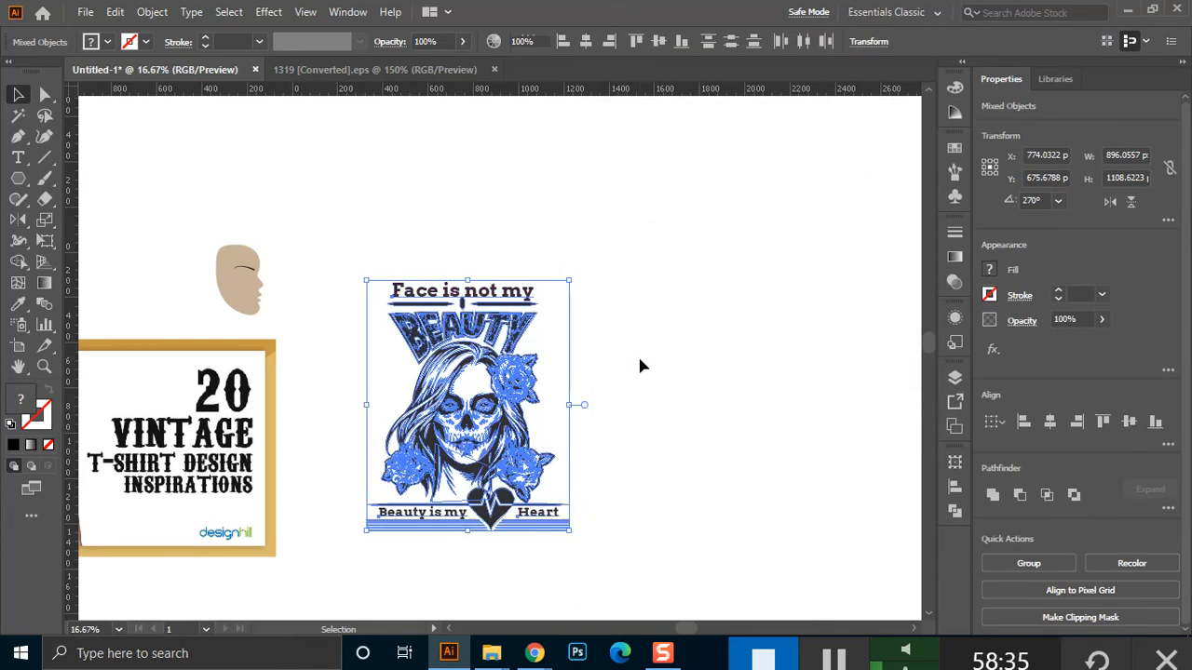
Isolate the group of the skull-faced woman with roses and select the rose in her hair
click(646, 363)
click(535, 366)
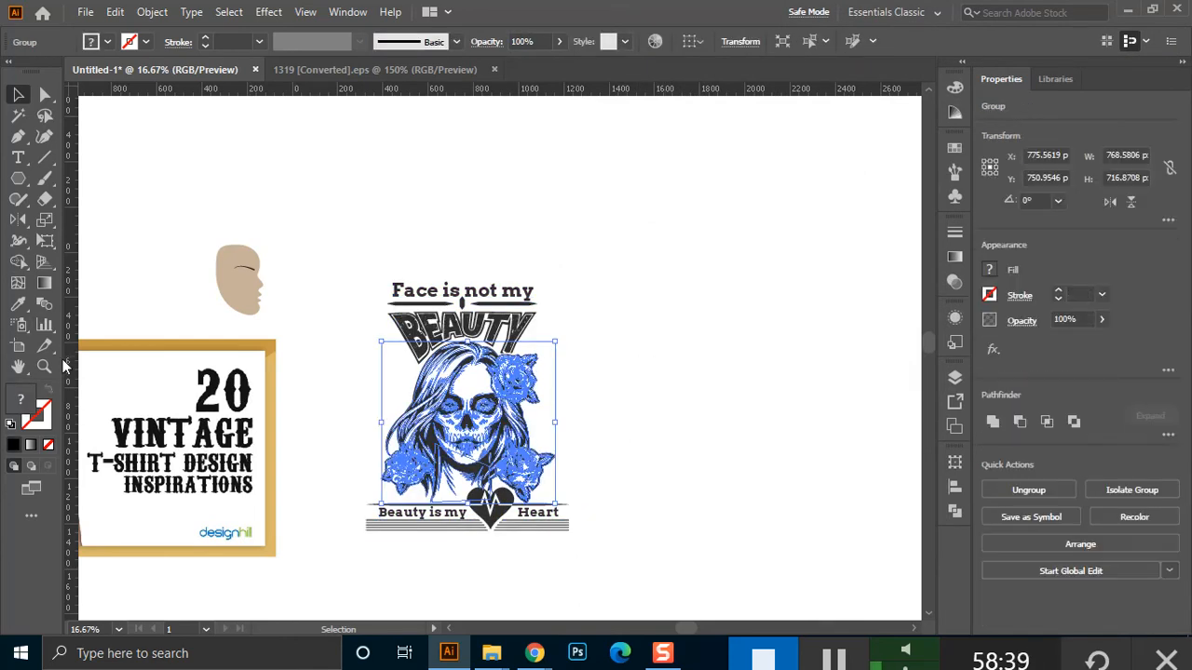
click(44, 366)
drag(471, 332, 628, 477)
click(20, 89)
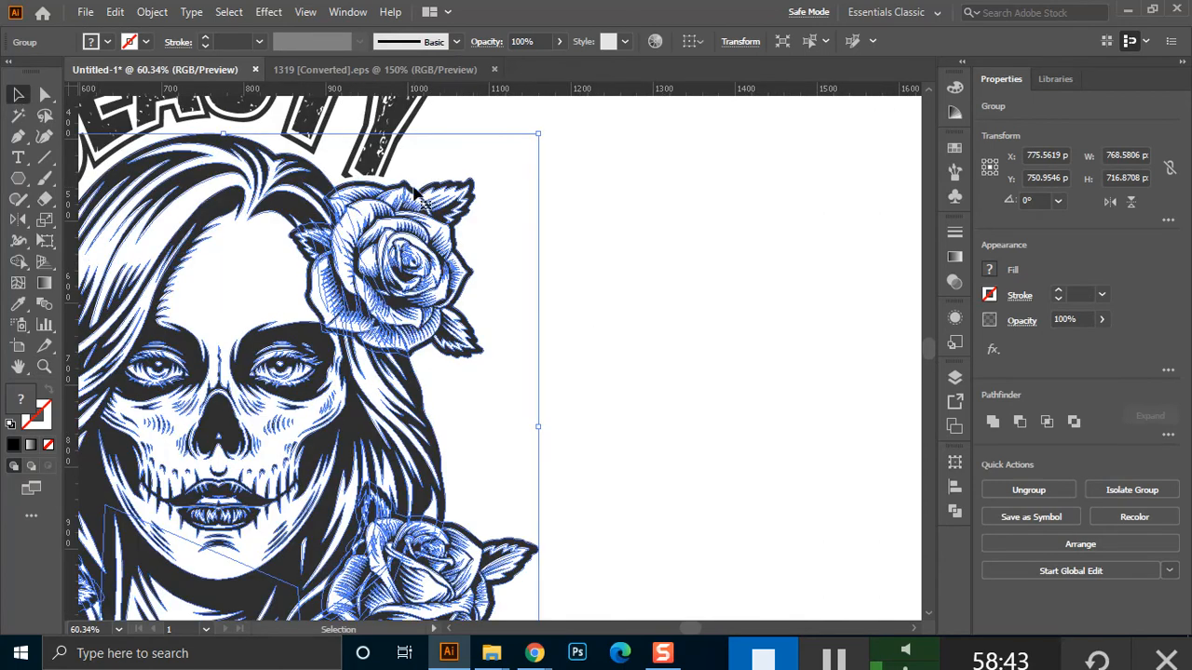
double_click(410, 190)
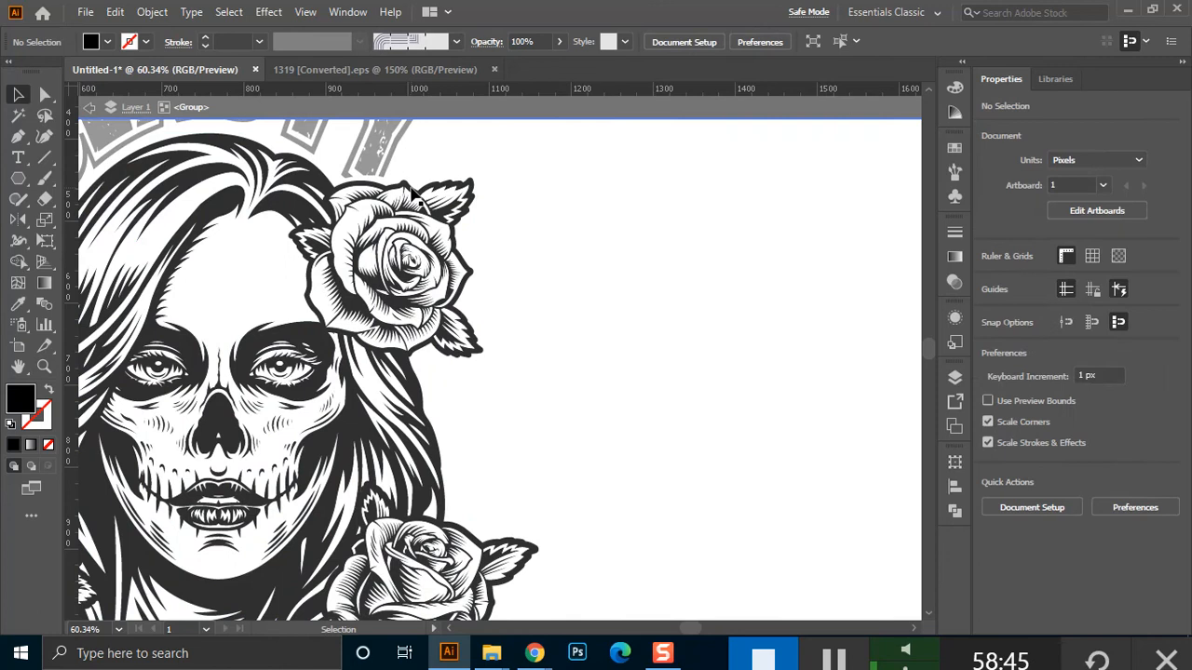
click(413, 192)
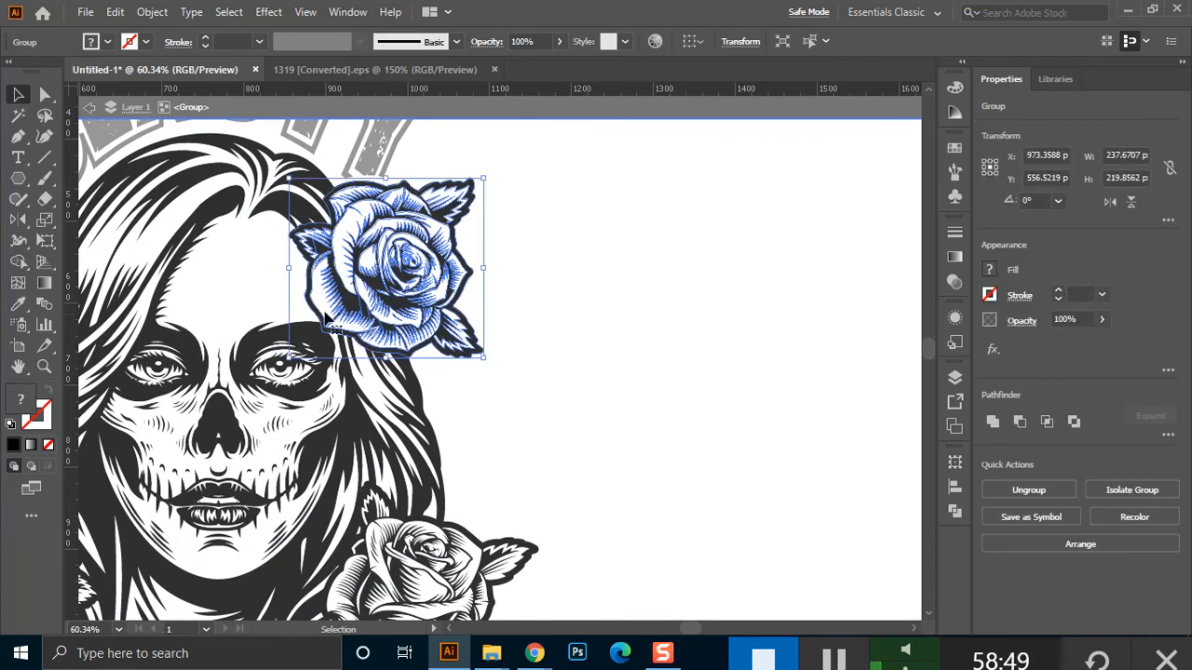
Isolate the rose in the woman's hair and try red and blue swatches on it, settling on the medium blue fill
double_click(470, 191)
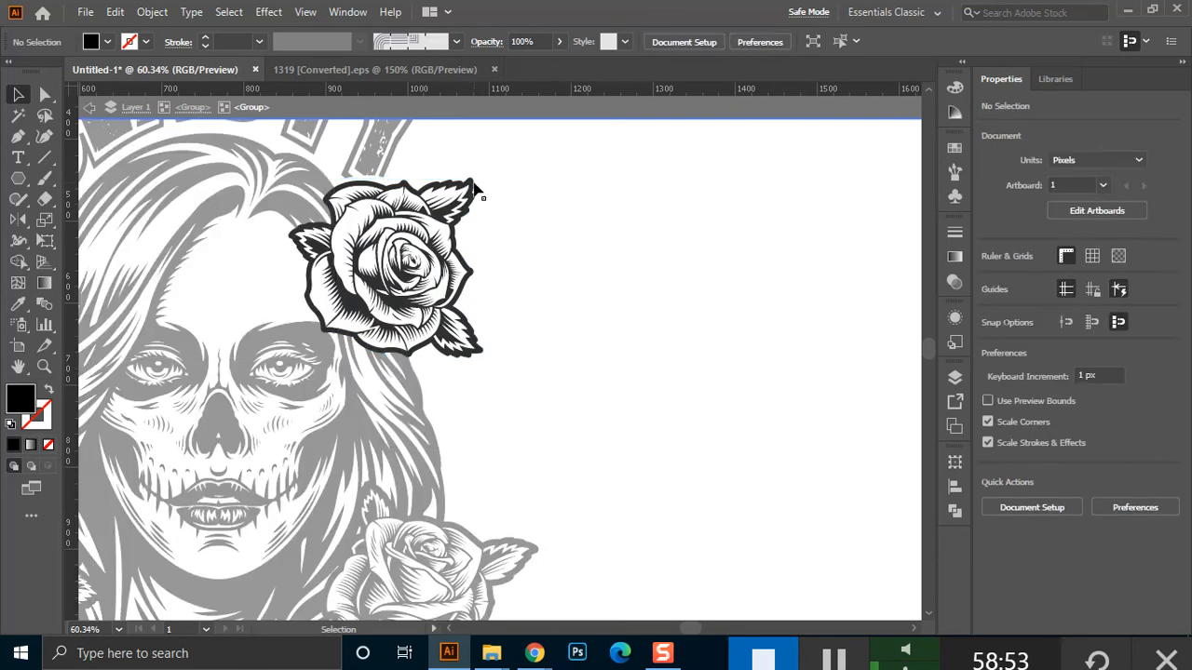
click(477, 192)
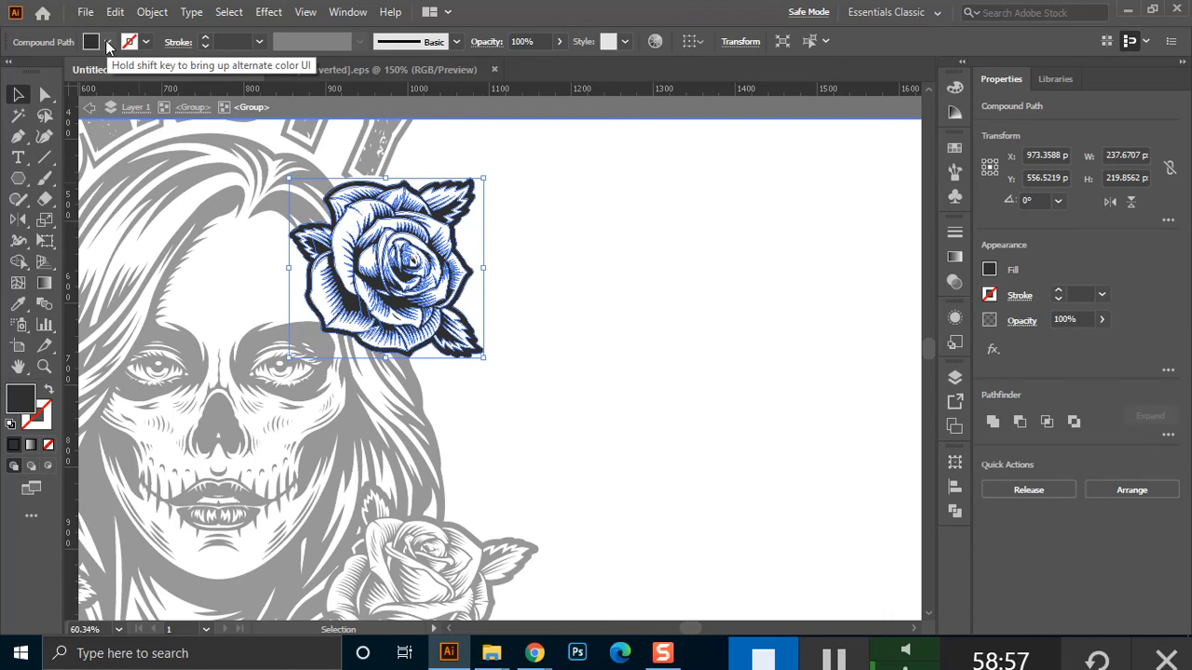
click(107, 42)
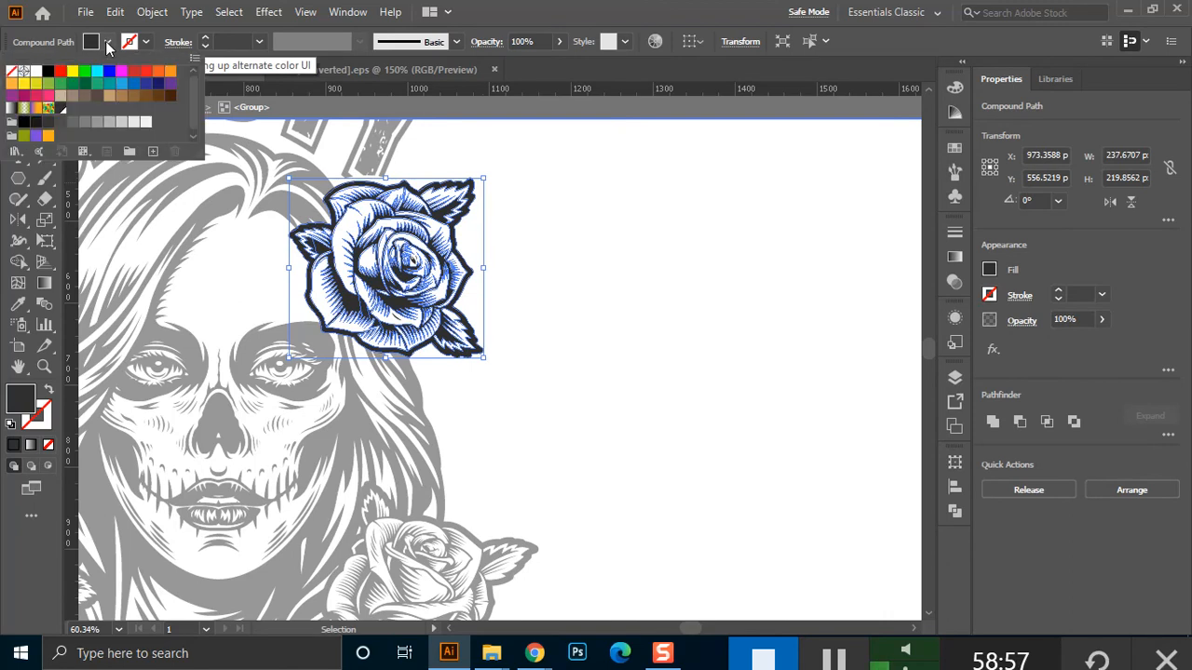
click(144, 72)
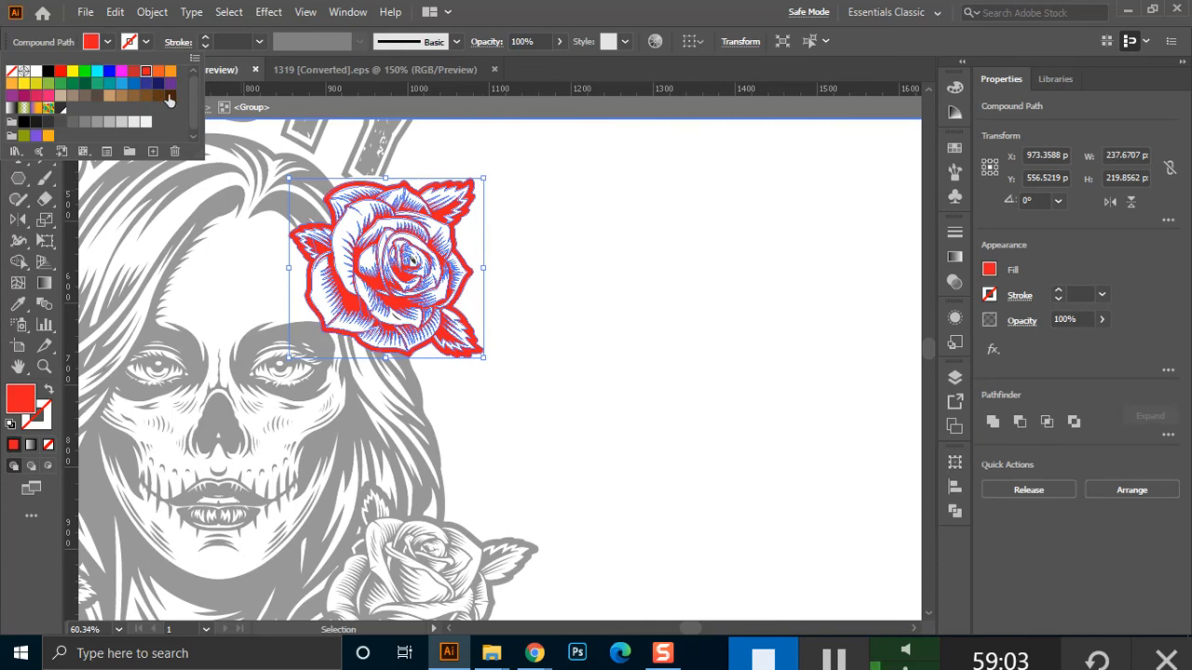
click(146, 86)
click(135, 85)
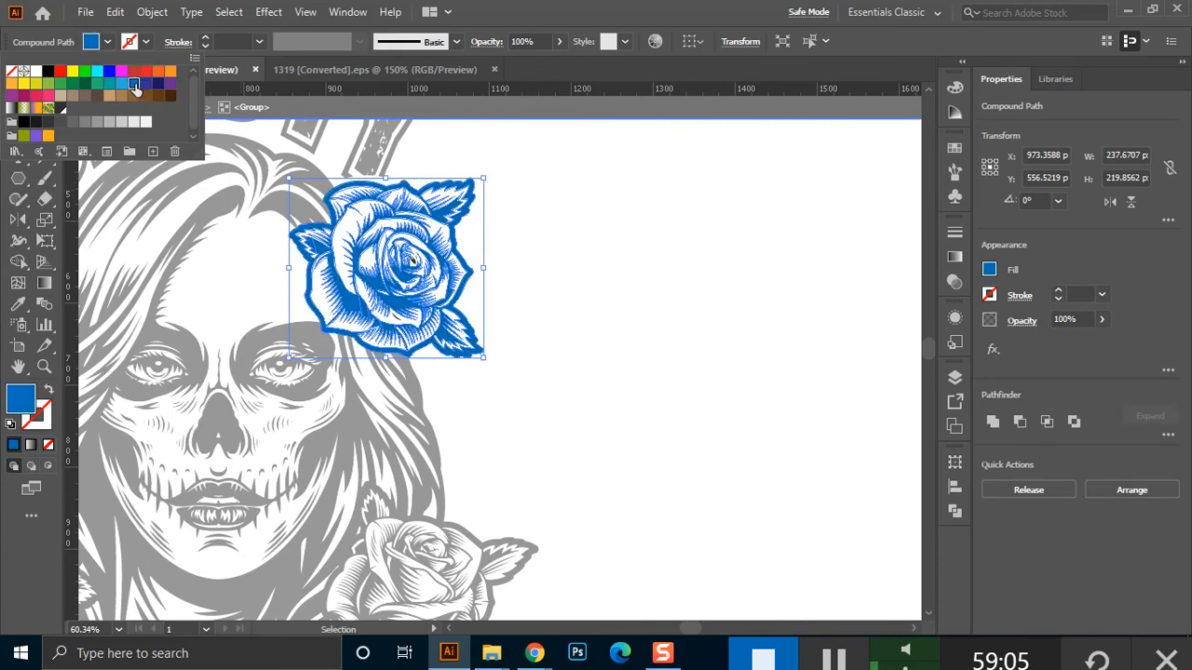
click(122, 85)
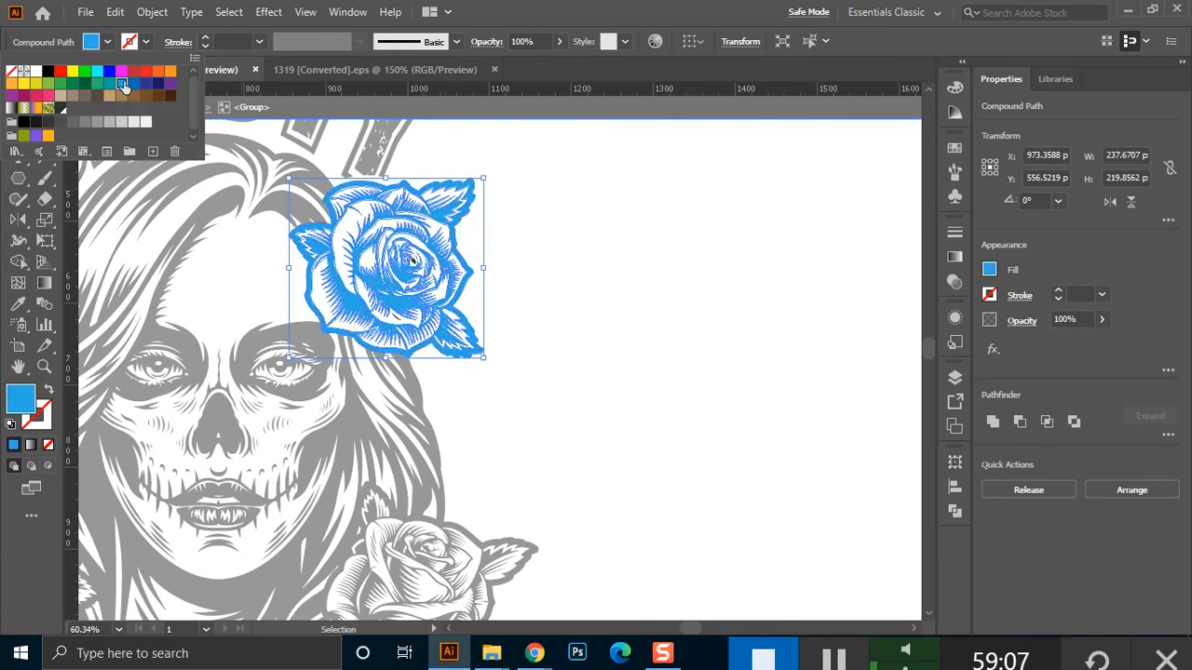
click(133, 85)
key(Escape)
key(Escape)
click(668, 295)
key(ctrl+minus)
key(ctrl+minus)
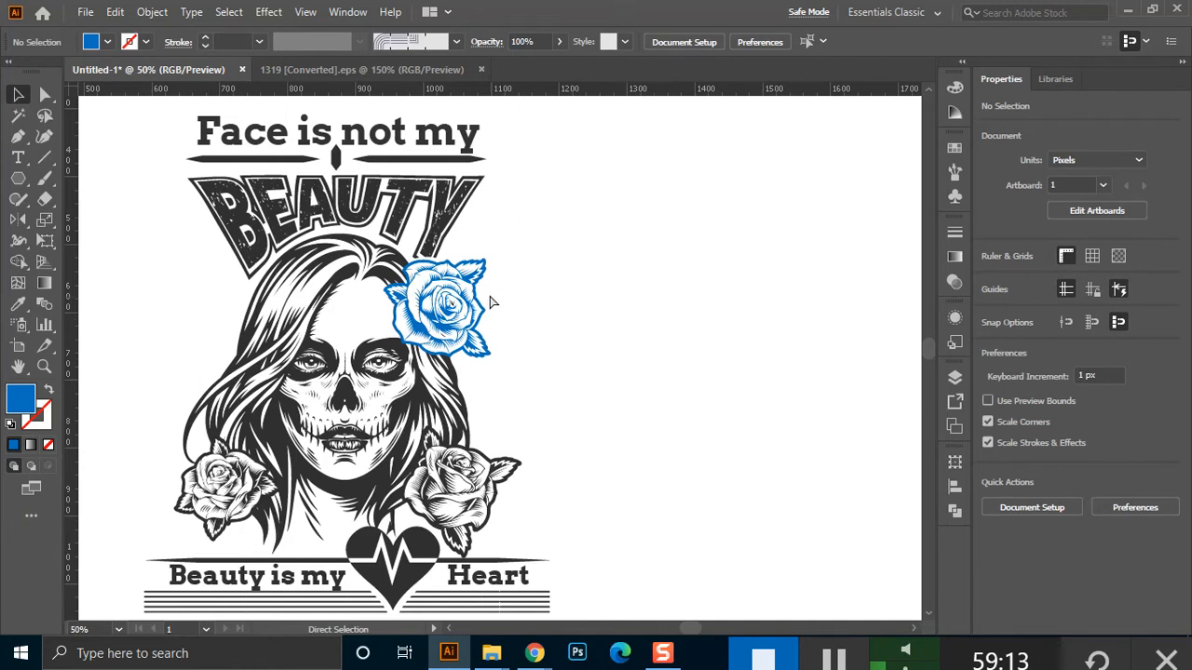
Recolor the rose in the woman's hair with a custom dark purple fill, #44007f
key(ctrl+plus)
key(ctrl+plus)
click(45, 94)
click(292, 239)
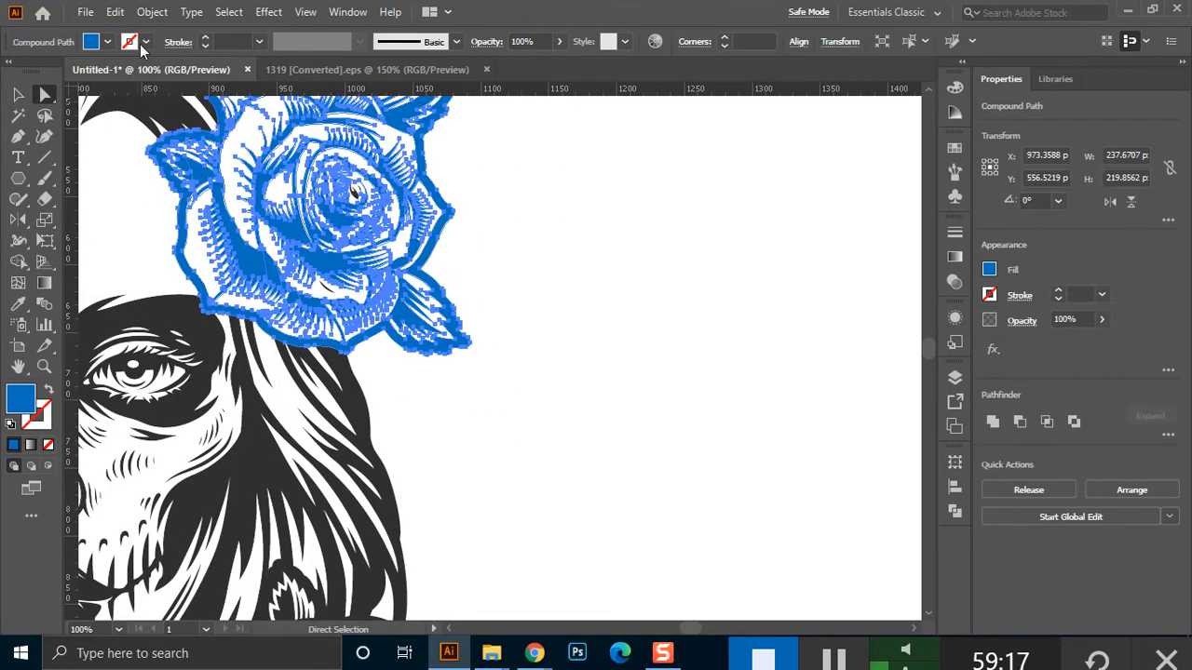
click(108, 42)
click(169, 82)
click(31, 398)
double_click(37, 391)
drag(766, 343, 798, 345)
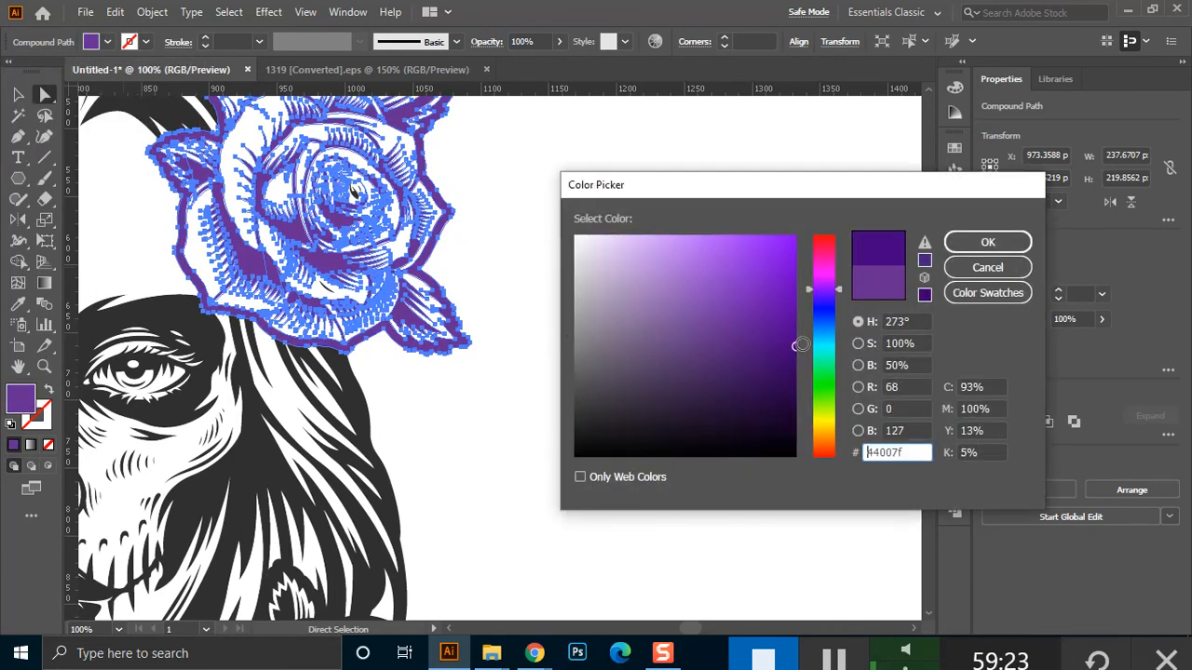
click(981, 250)
click(631, 269)
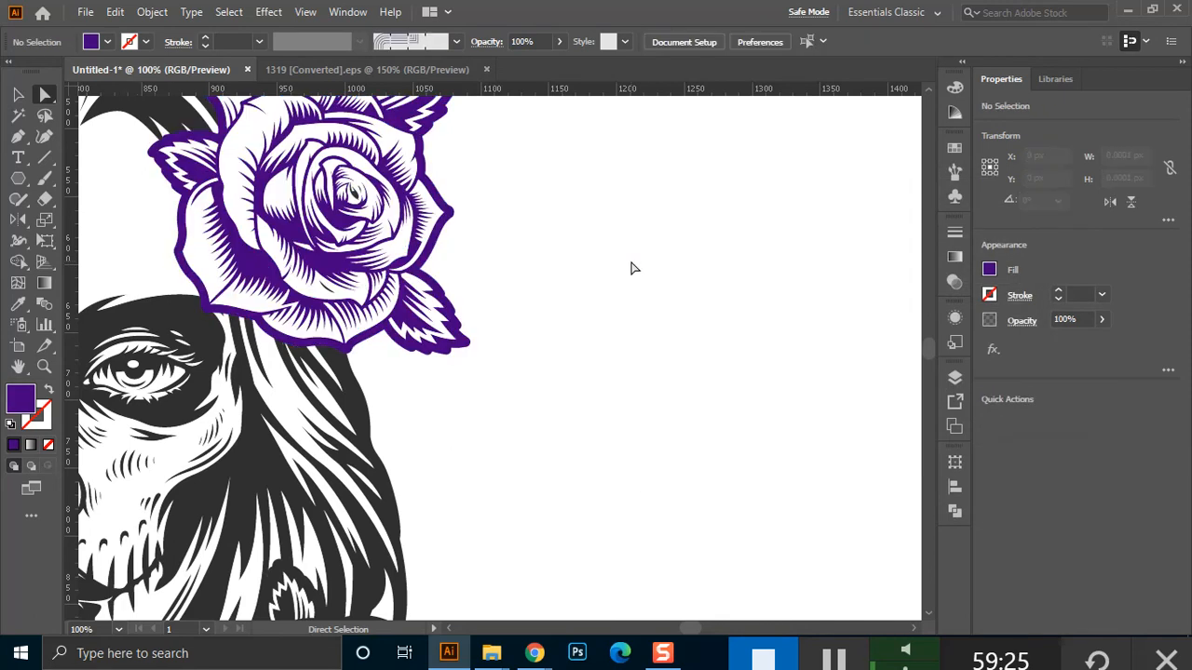
Fill the BEAUTY lettering with the crimson swatch R=212 G=20 B=90
key(ctrl+minus)
key(ctrl+minus)
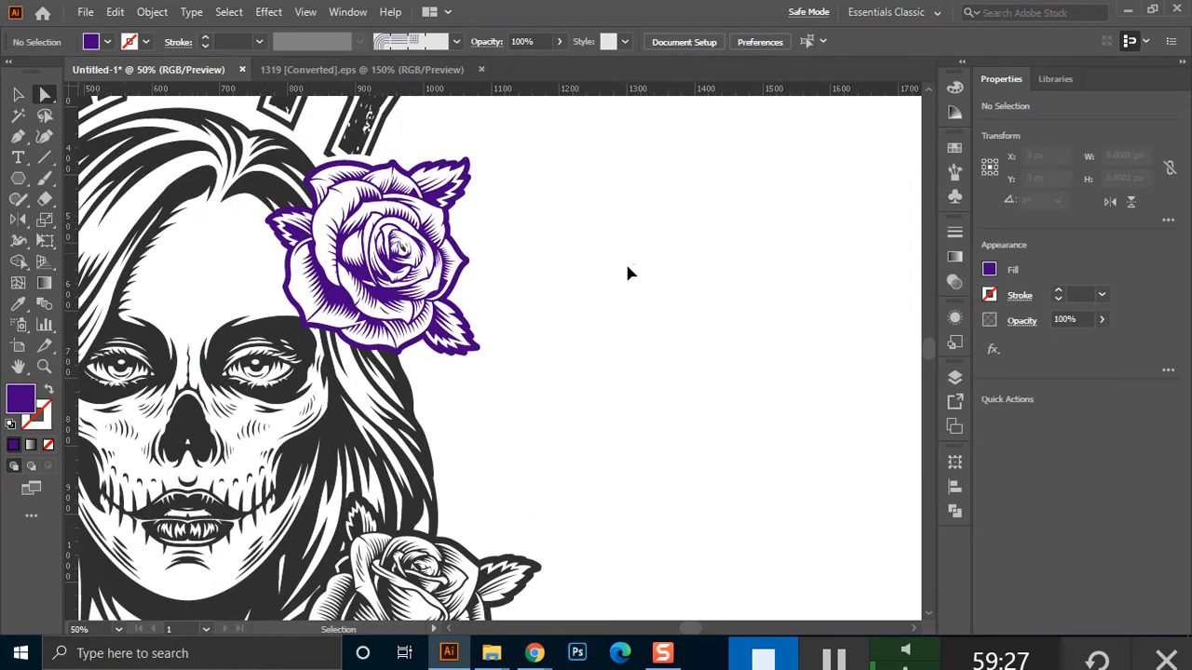
key(ctrl+minus)
key(ctrl+minus)
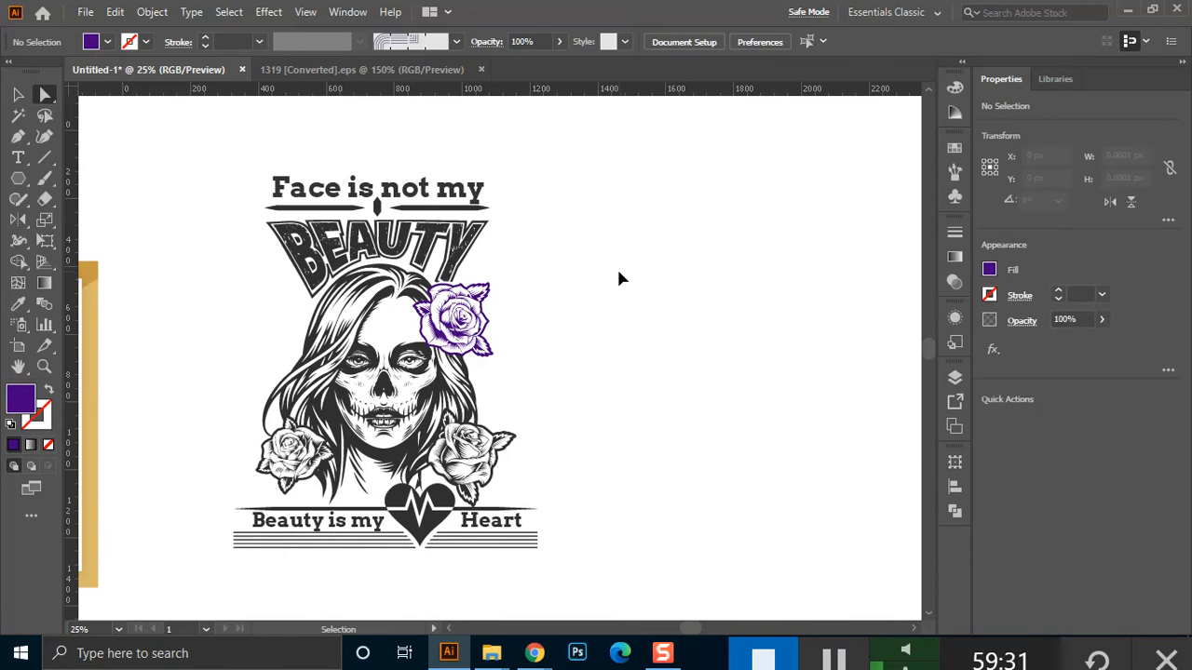
key(ctrl+plus)
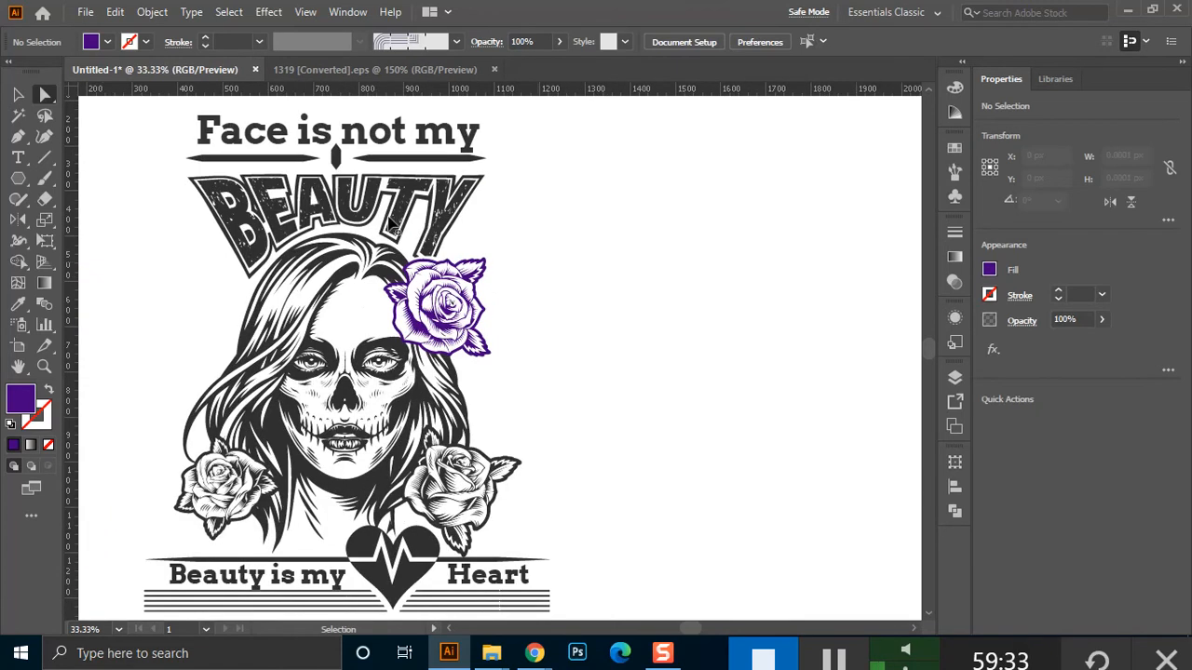
key(v)
click(231, 193)
click(107, 42)
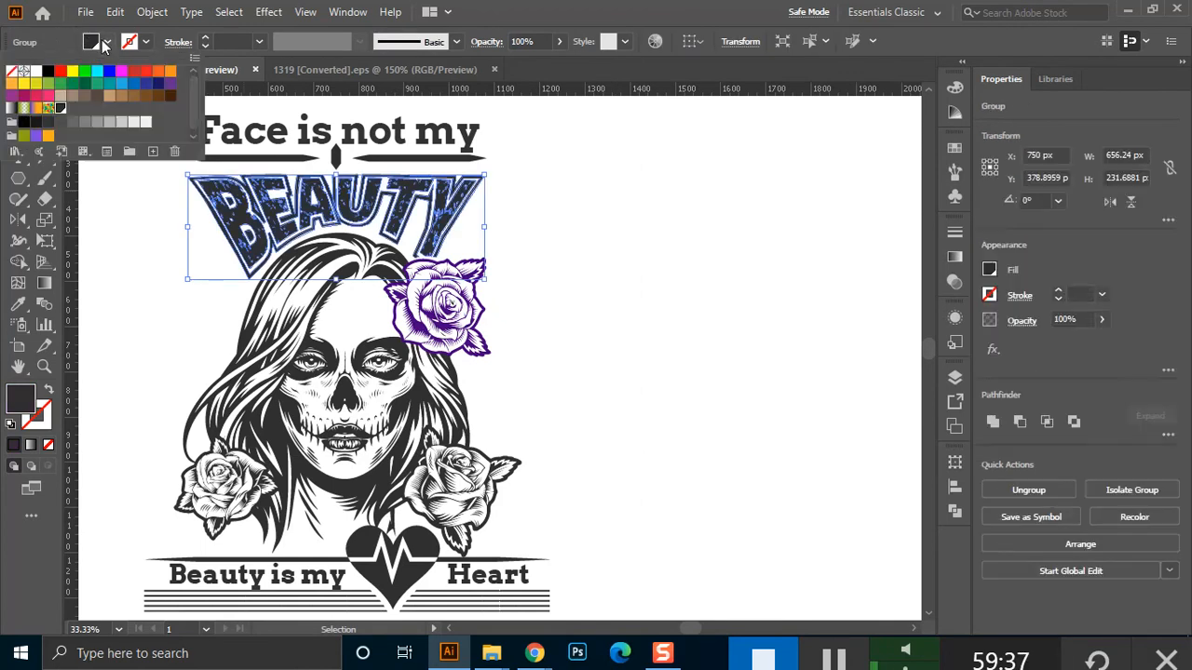
click(38, 98)
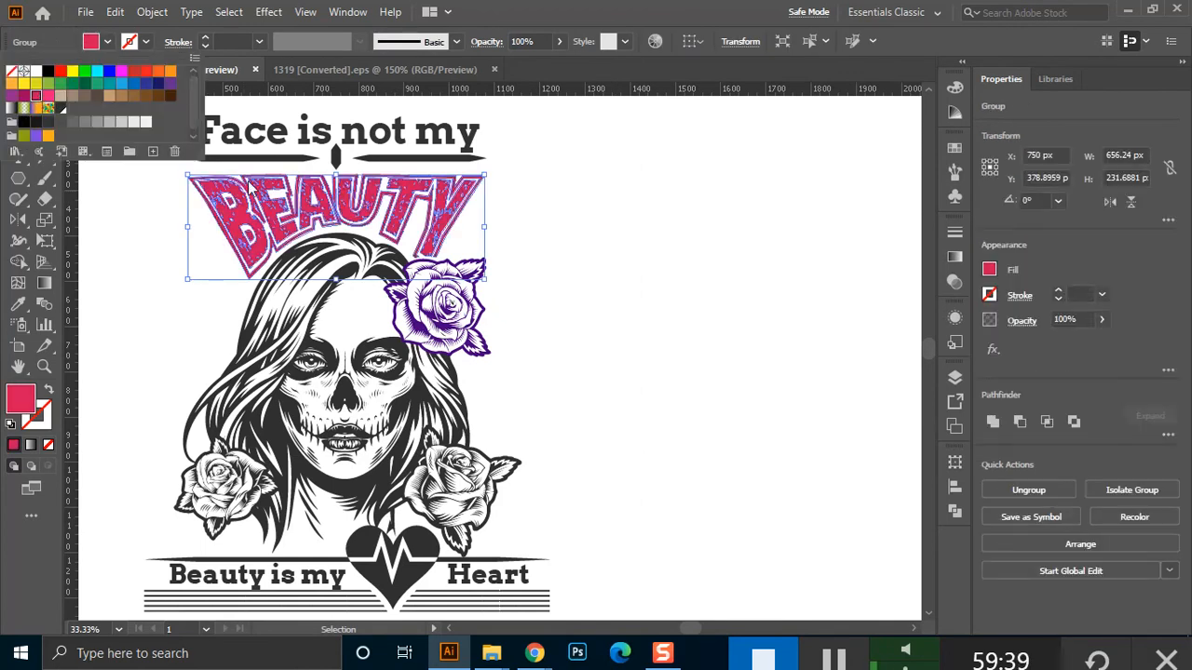
click(530, 210)
click(644, 229)
Inside the portrait group, select all three roses together and fill them with the crimson swatch R=212 G=20 B=90
click(481, 272)
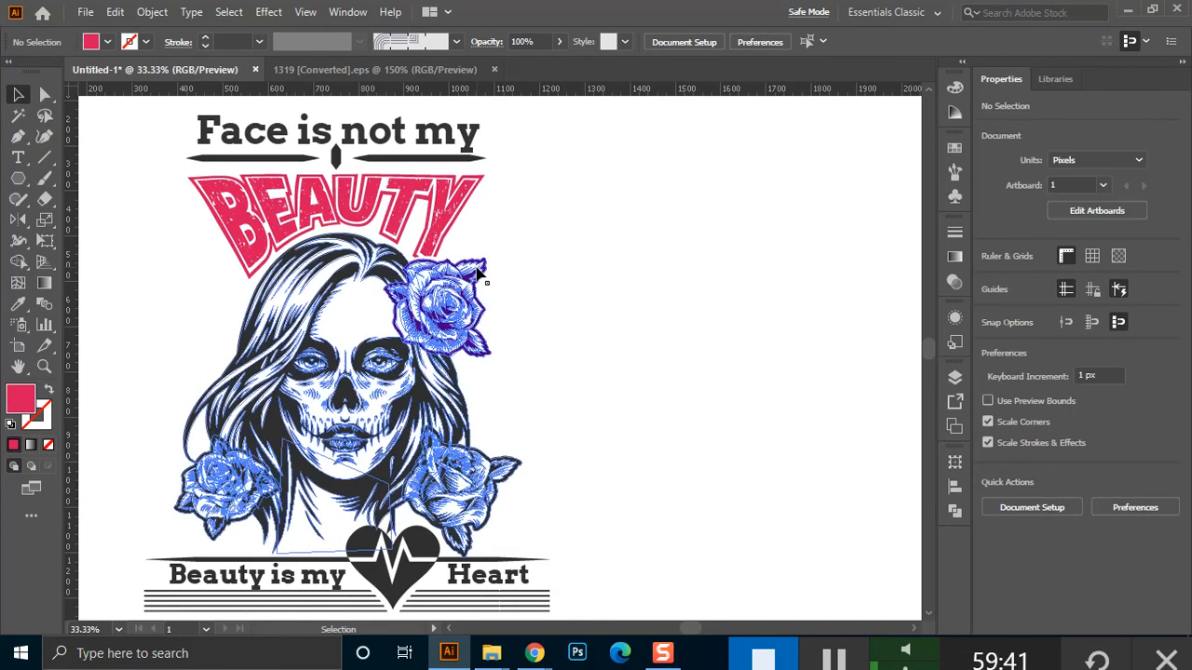
double_click(477, 271)
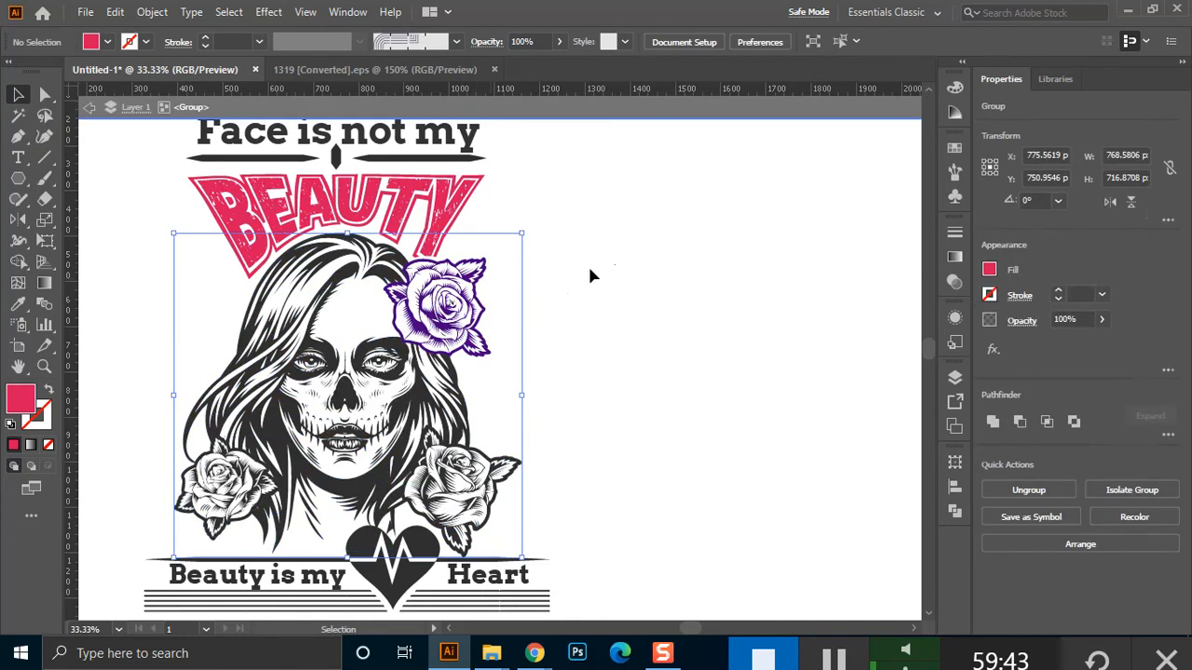
key(a)
scroll(477, 292, up, 3)
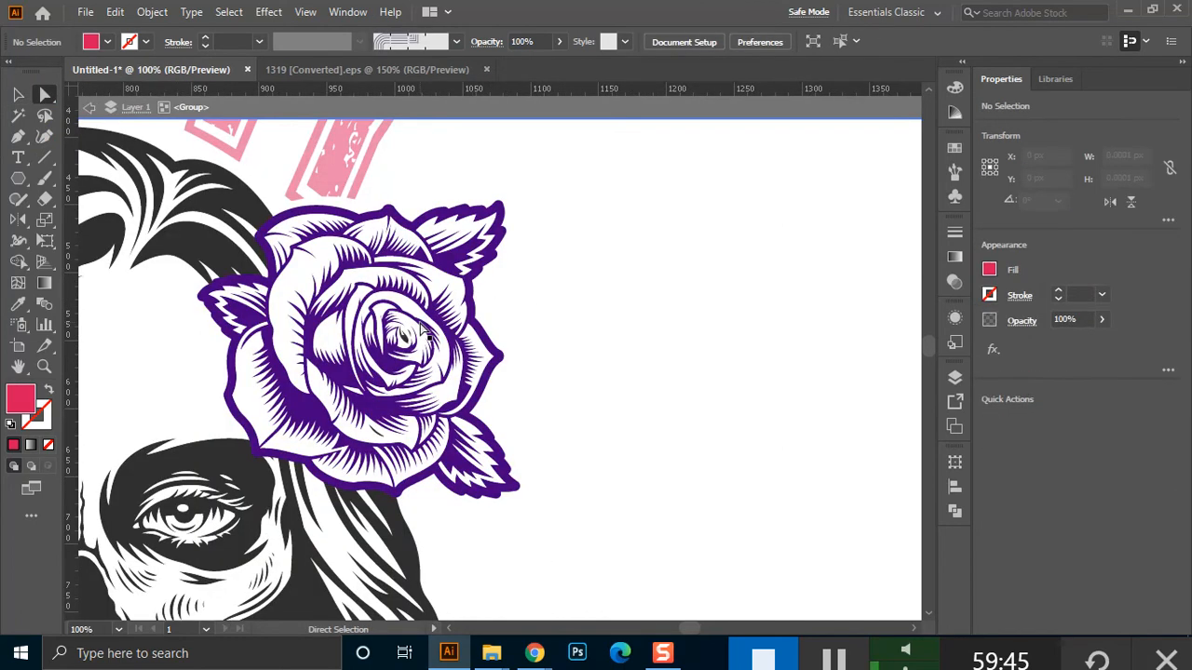
click(352, 385)
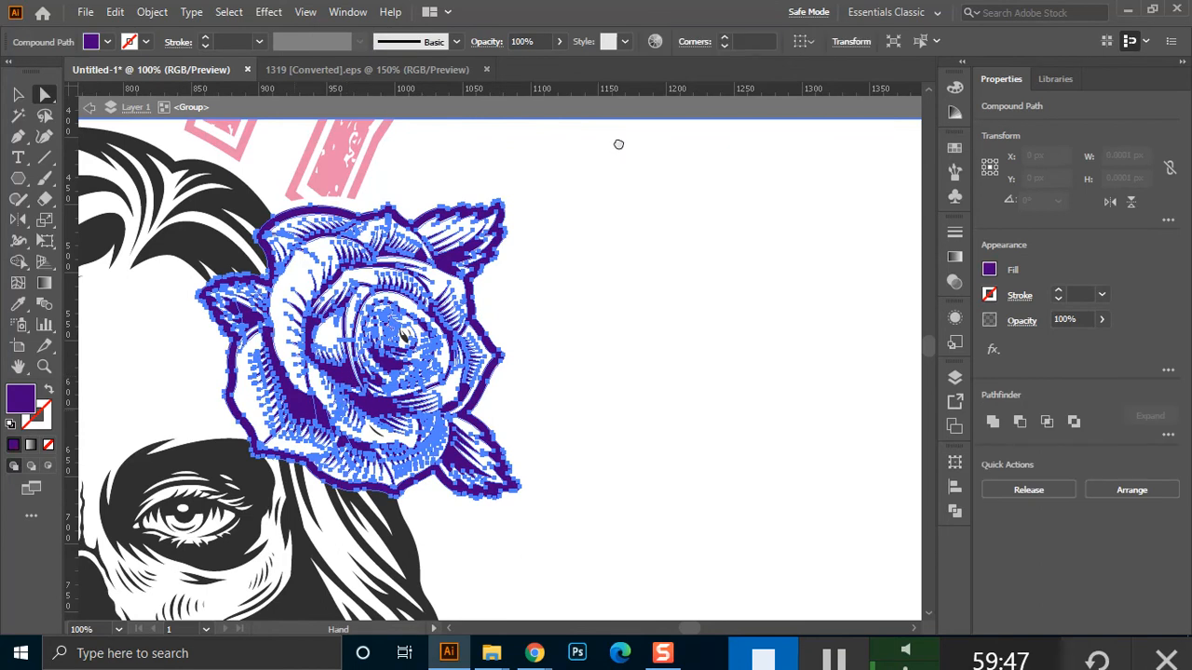
drag(295, 406, 616, 141)
drag(540, 557, 520, 352)
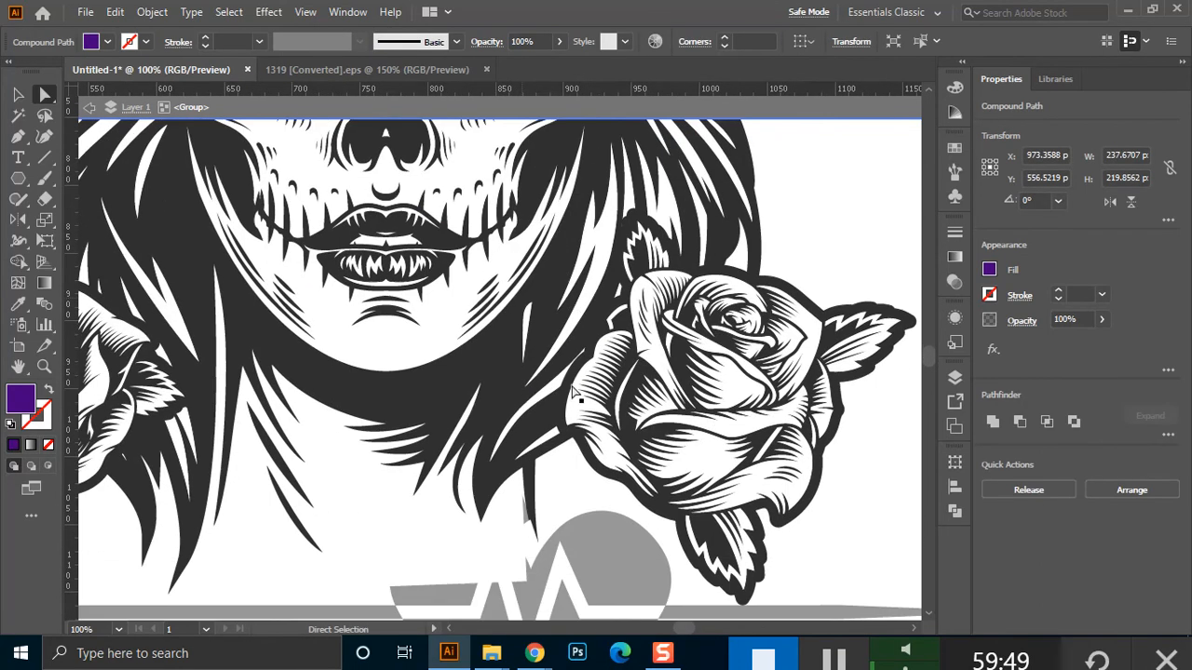
click(629, 431)
shift+click(630, 433)
scroll(391, 308, left, 5)
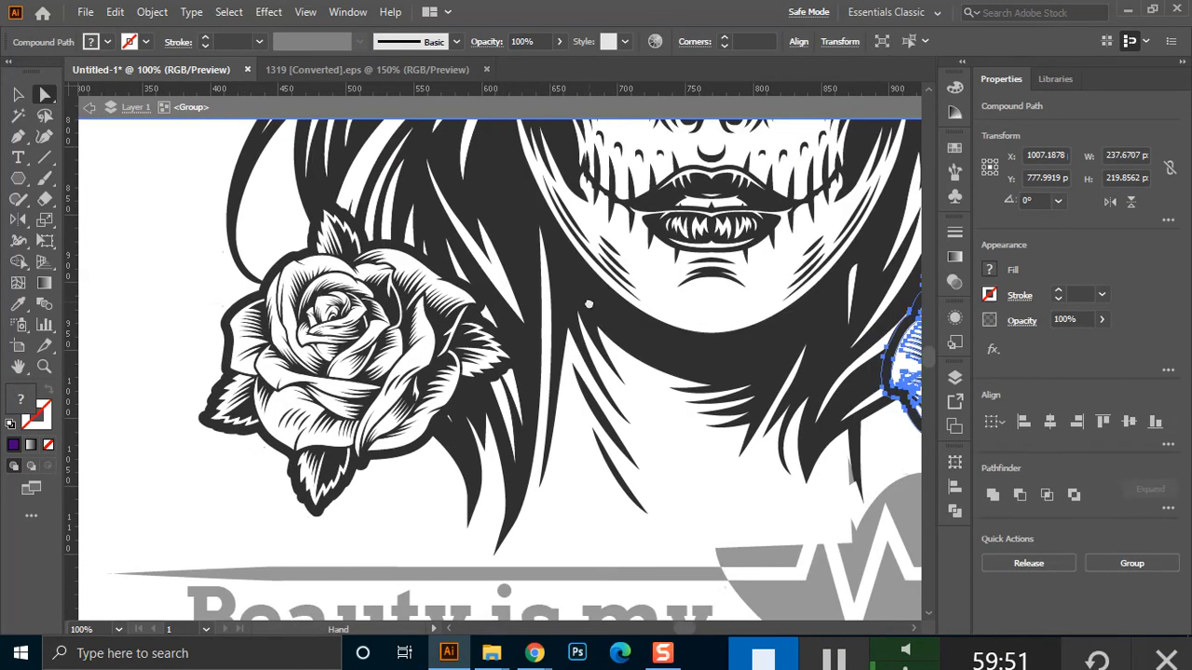
shift+click(388, 301)
scroll(389, 301, down, 3)
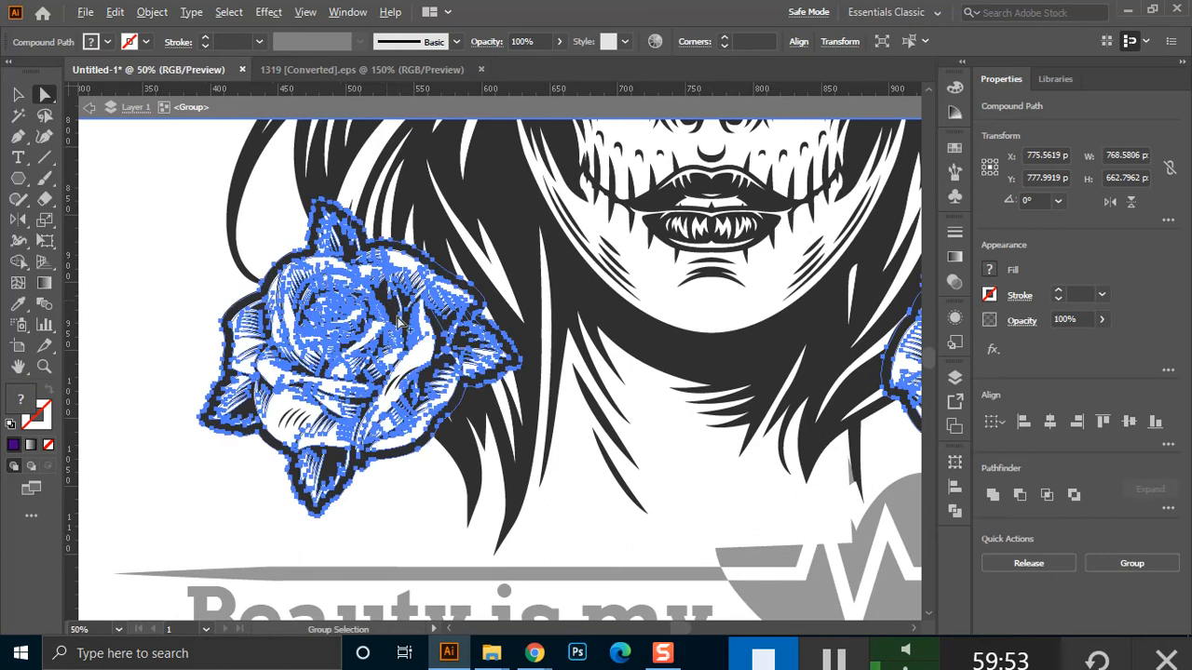
scroll(405, 323, down, 1)
scroll(406, 323, up, 3)
click(107, 42)
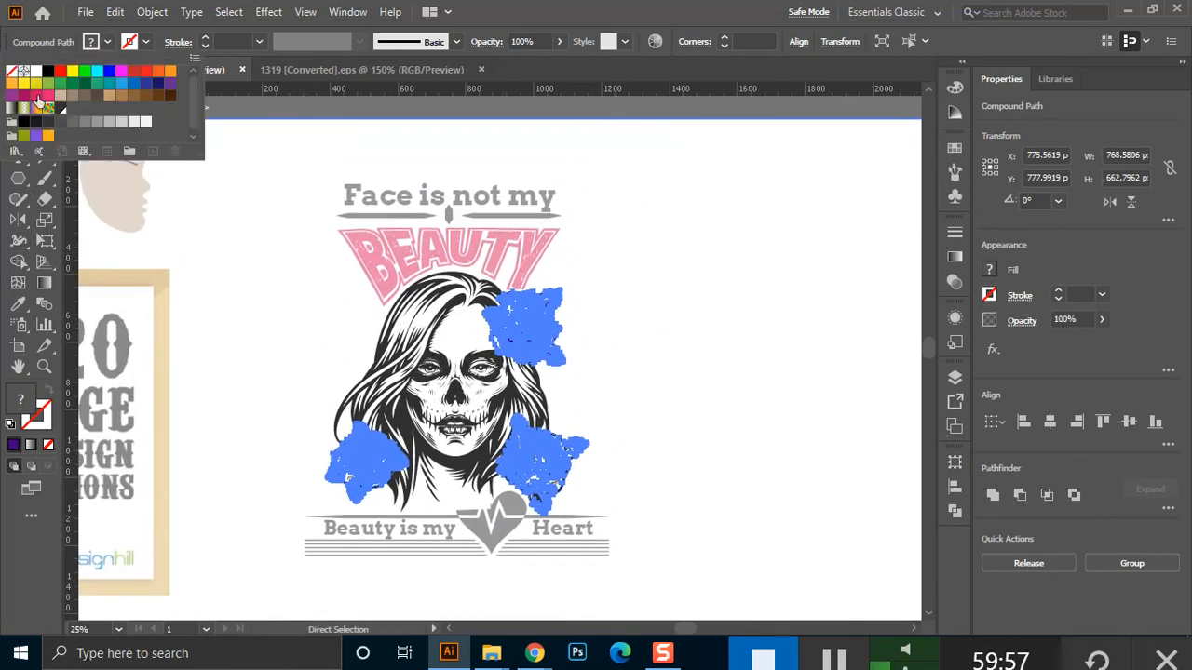
click(37, 95)
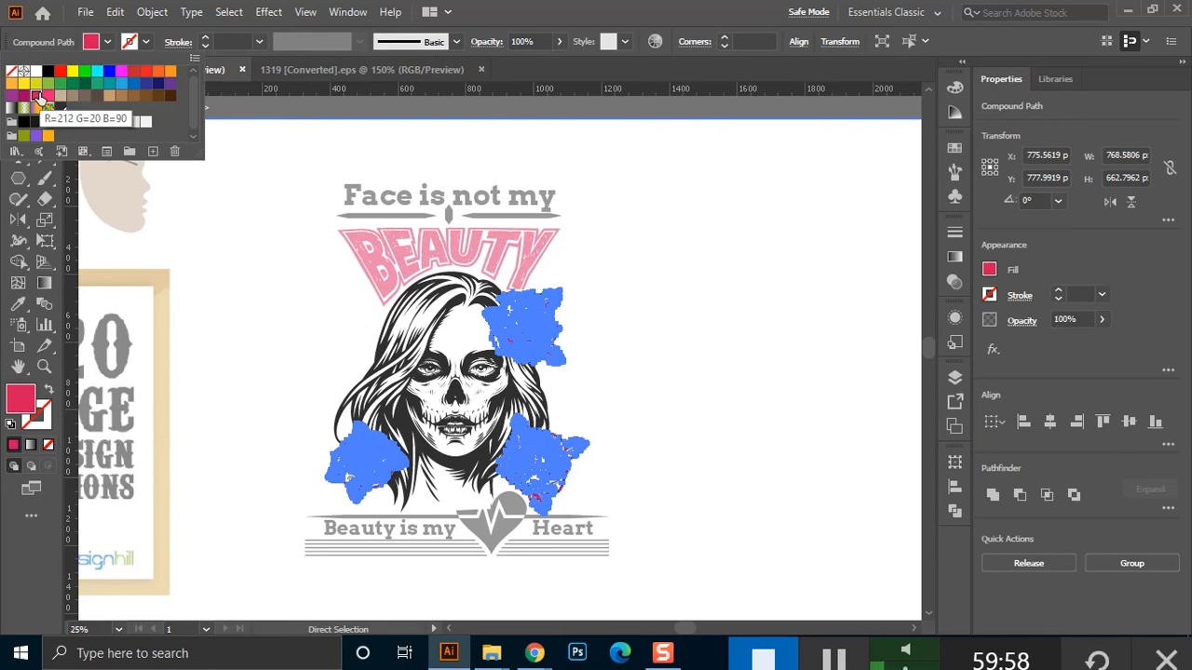
click(233, 252)
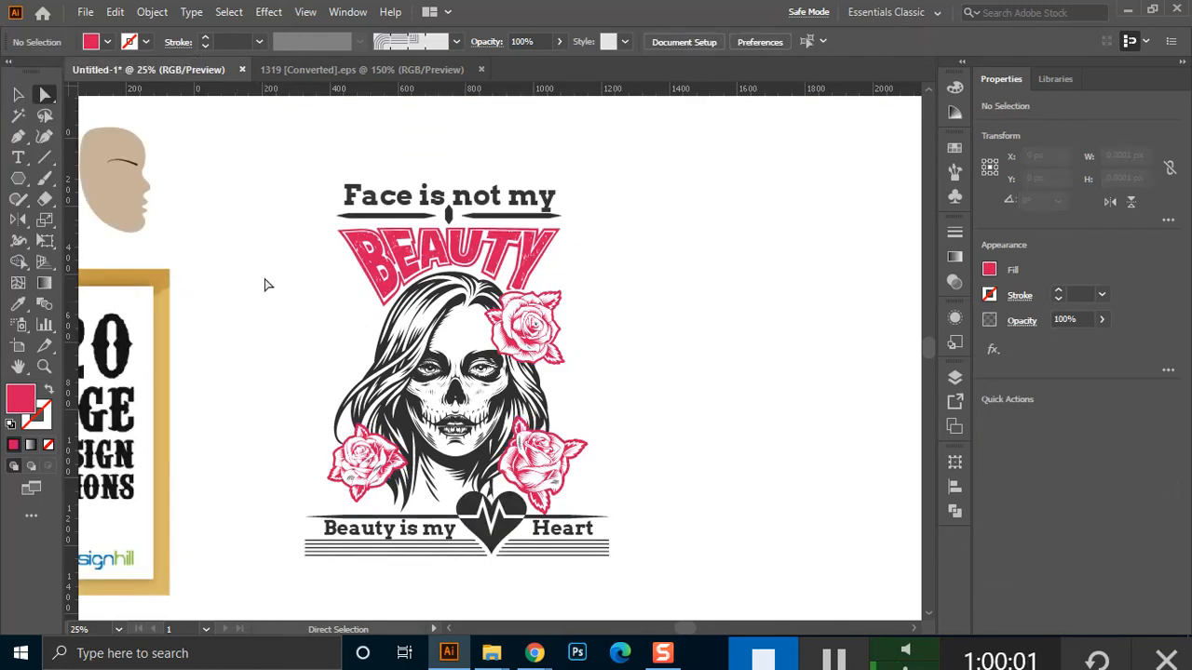
Switch to Chrome and examine the color schemes of the retro T-shirt vector designs in the Freepik results
scroll(337, 368, up, 1)
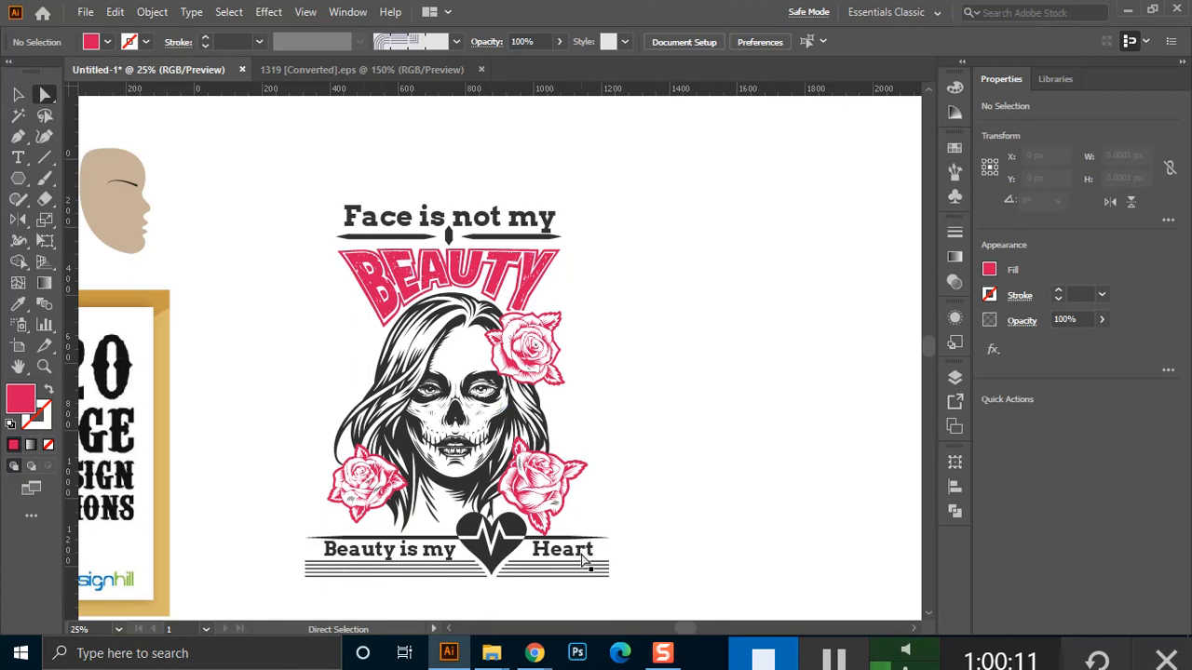
key(v)
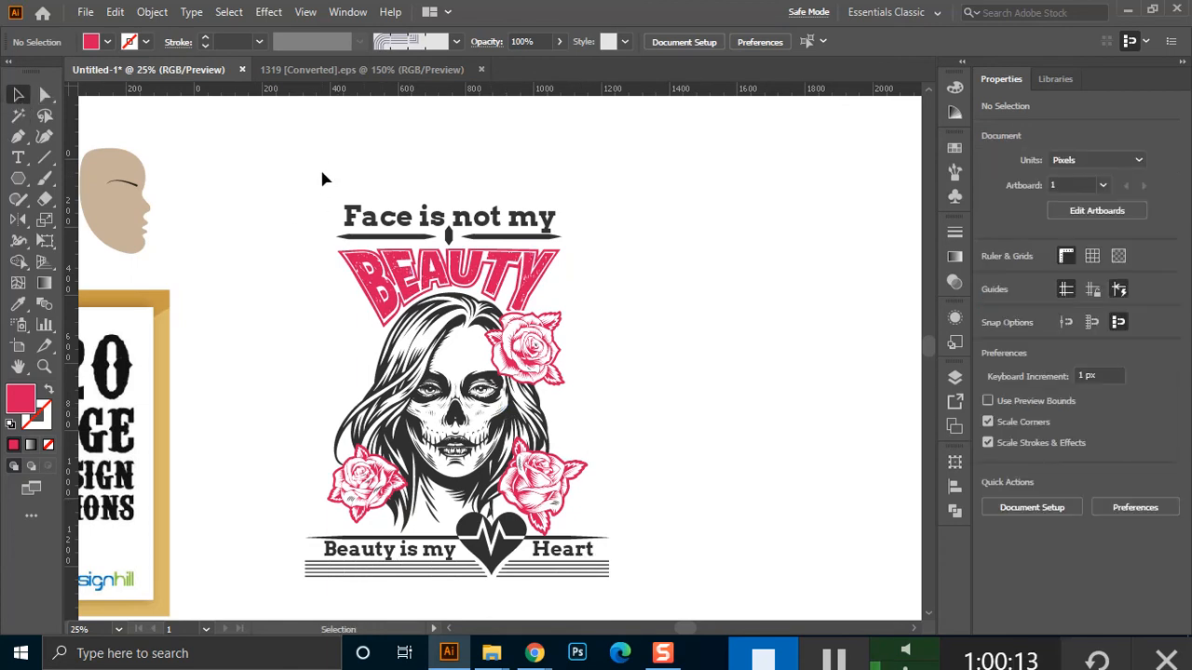
mouse_move(535, 652)
click(459, 586)
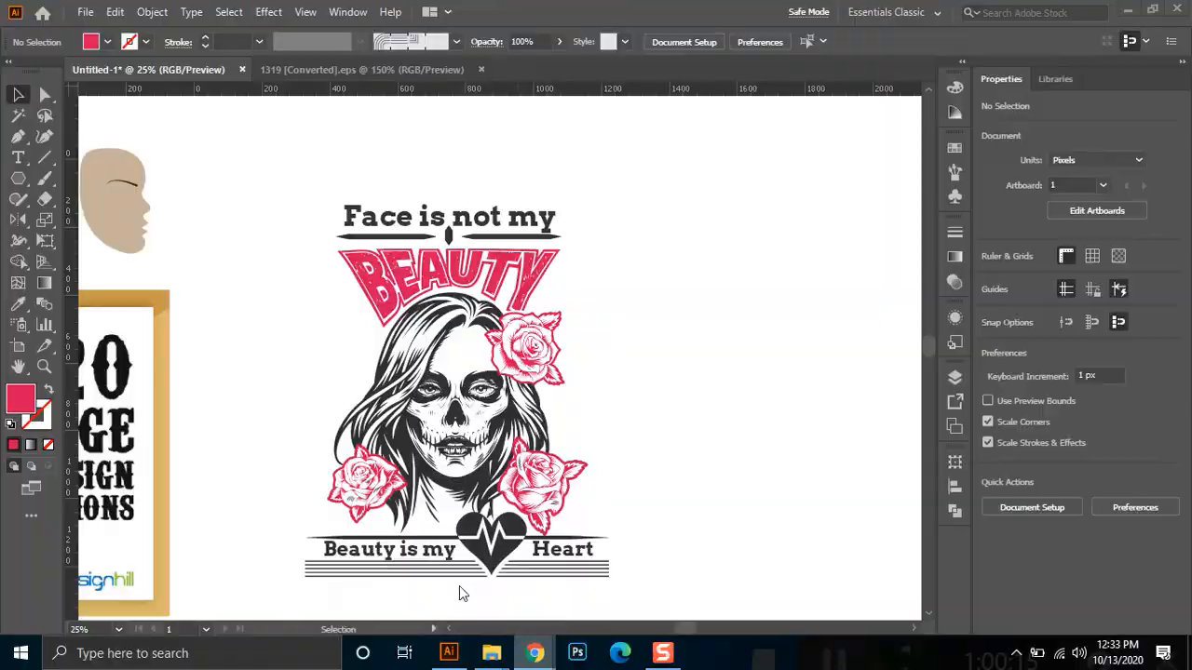
click(228, 11)
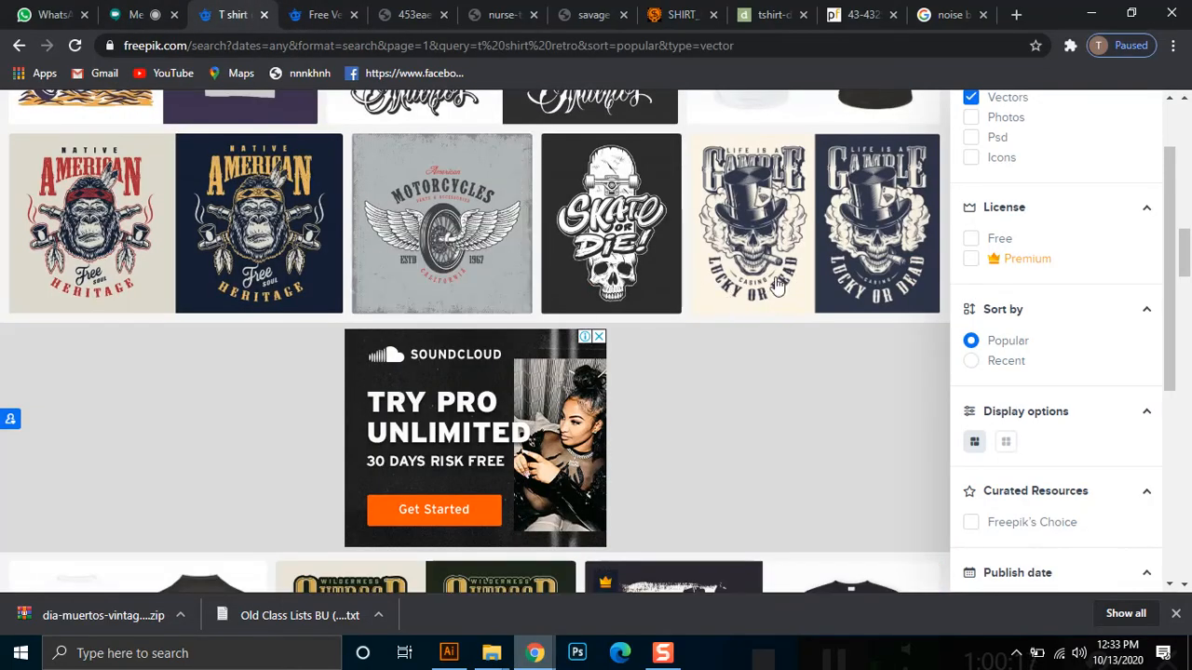
scroll(772, 370, up, 2)
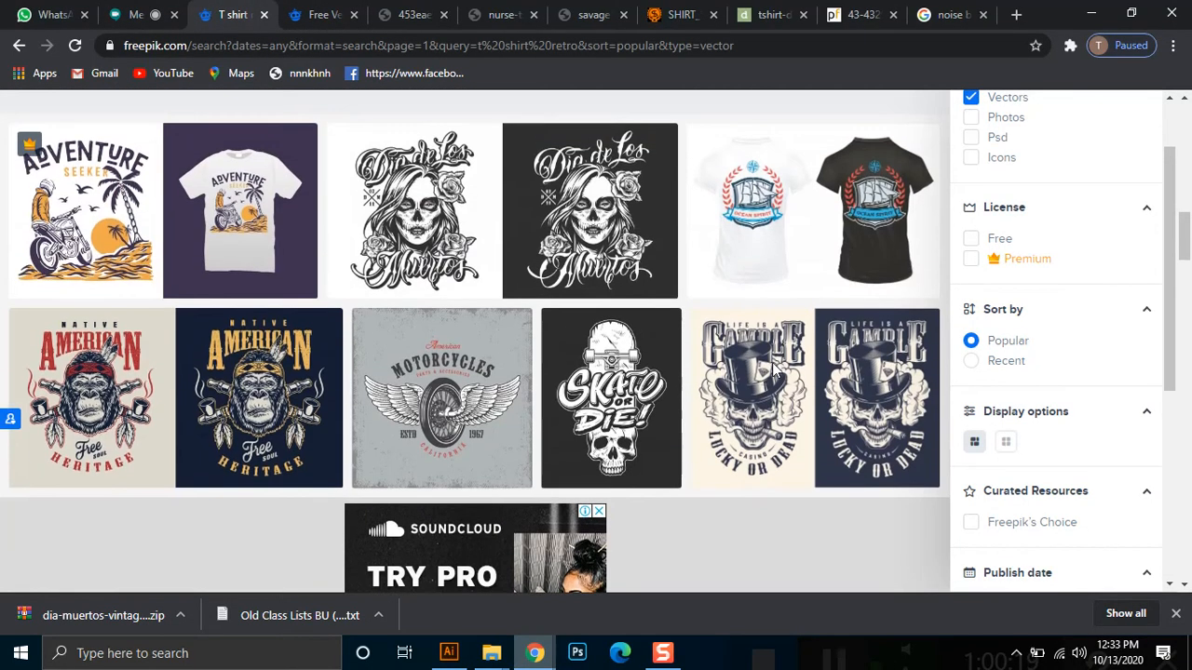
scroll(772, 369, up, 1)
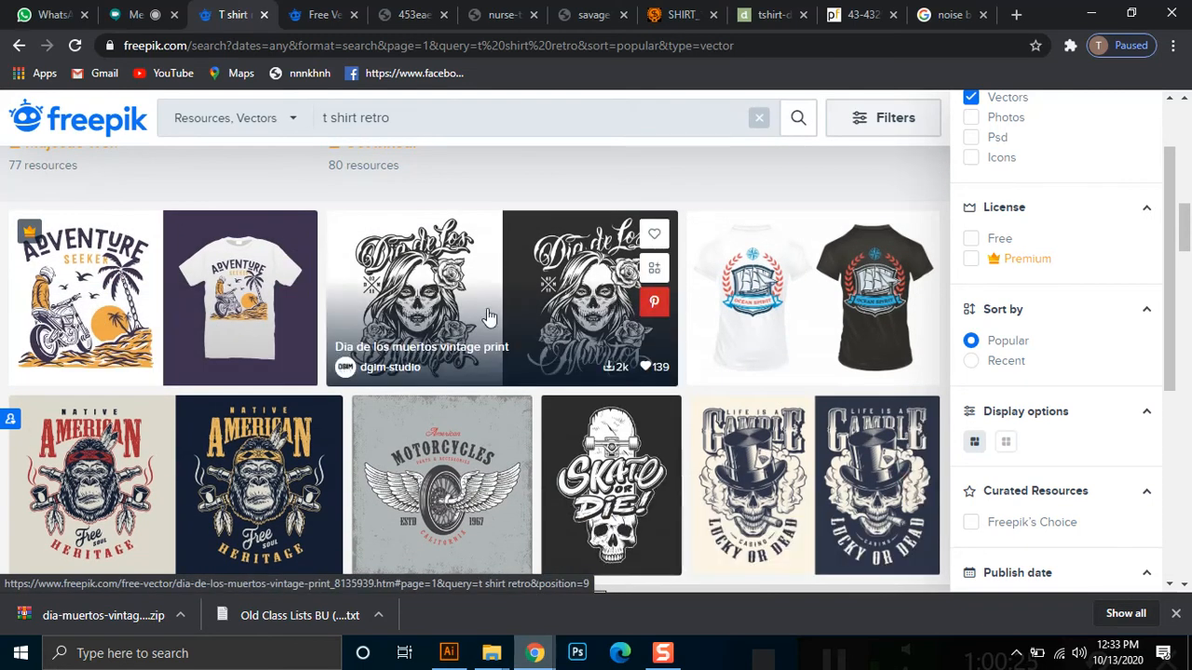
scroll(697, 362, down, 3)
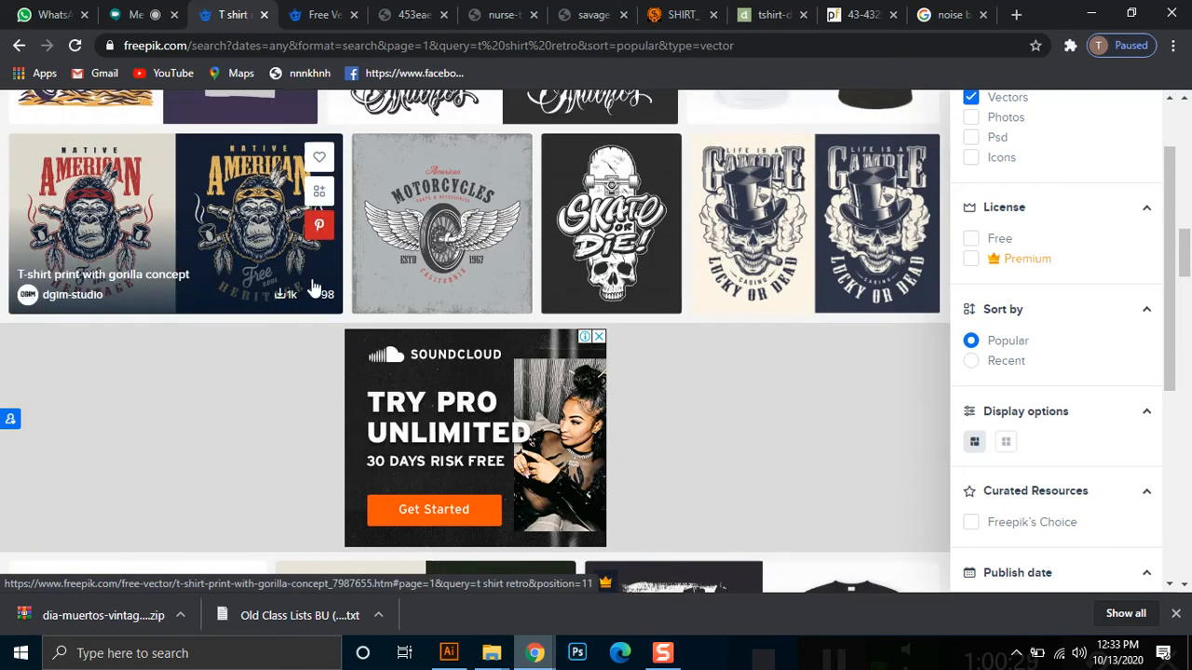
scroll(313, 287, down, 4)
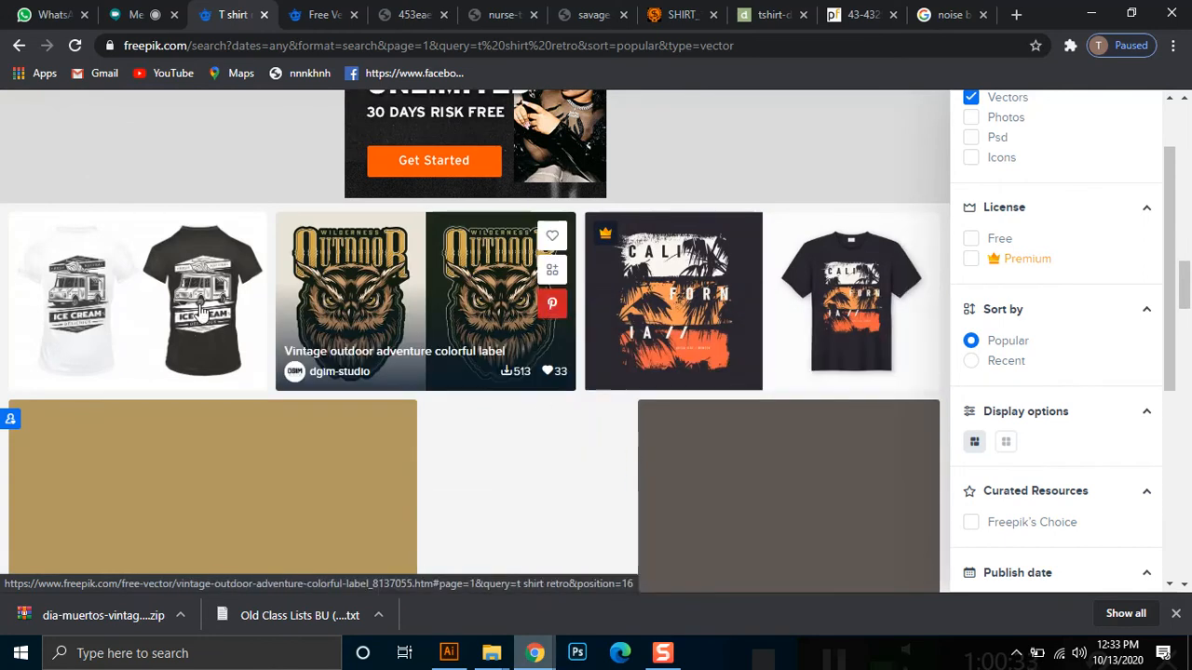
scroll(563, 415, down, 3)
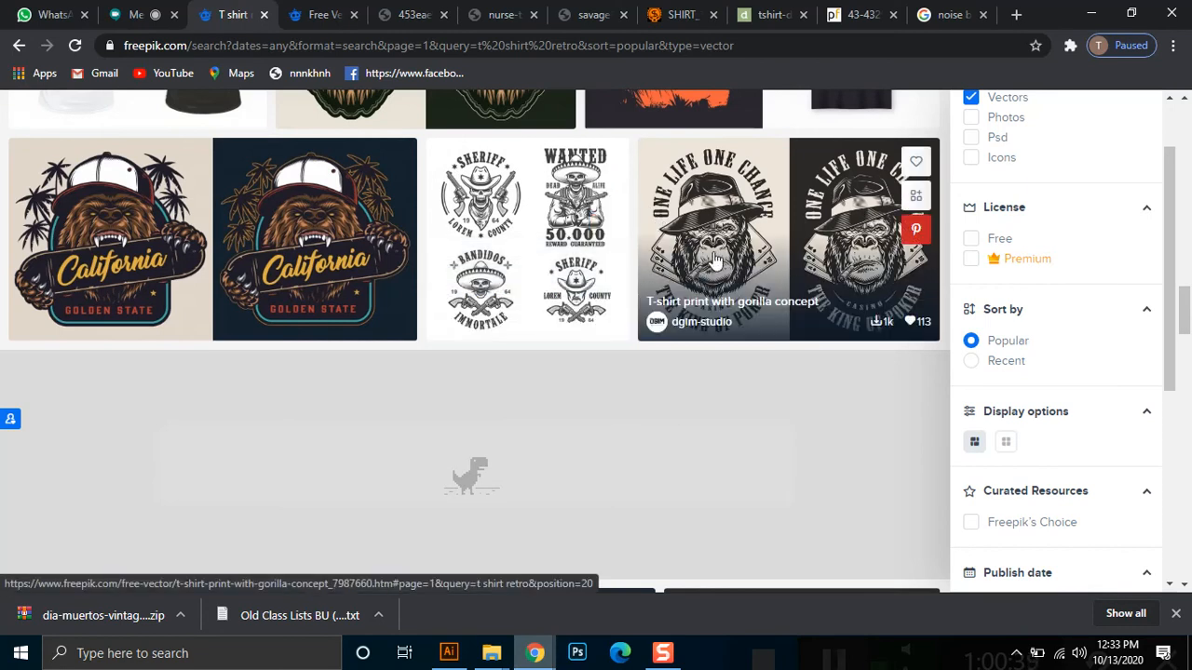
scroll(3, 313, up, 6)
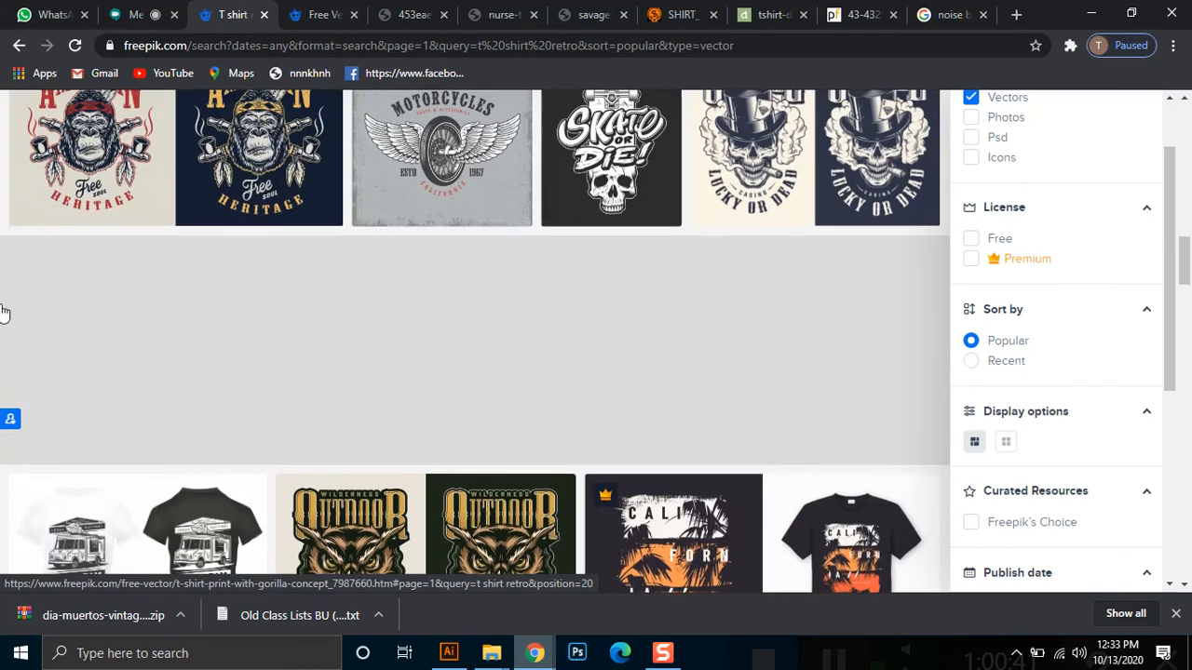
Browse further down the retro T-shirt vector results for more design references, and reload the results page
scroll(279, 168, down, 5)
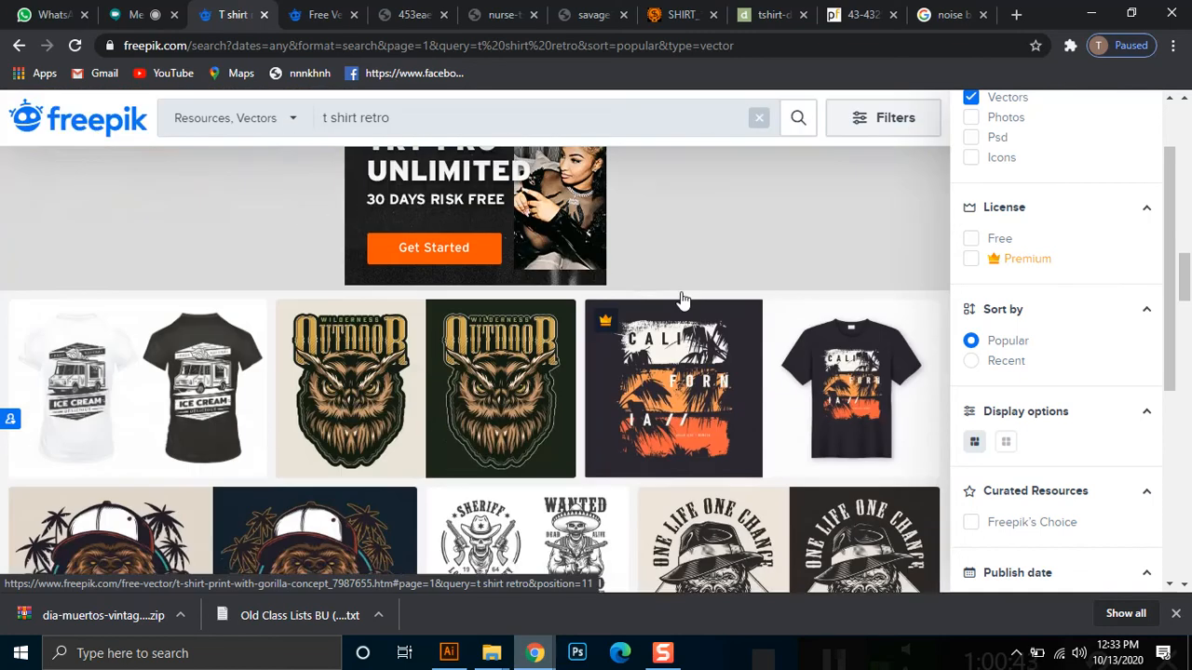
scroll(307, 266, down, 5)
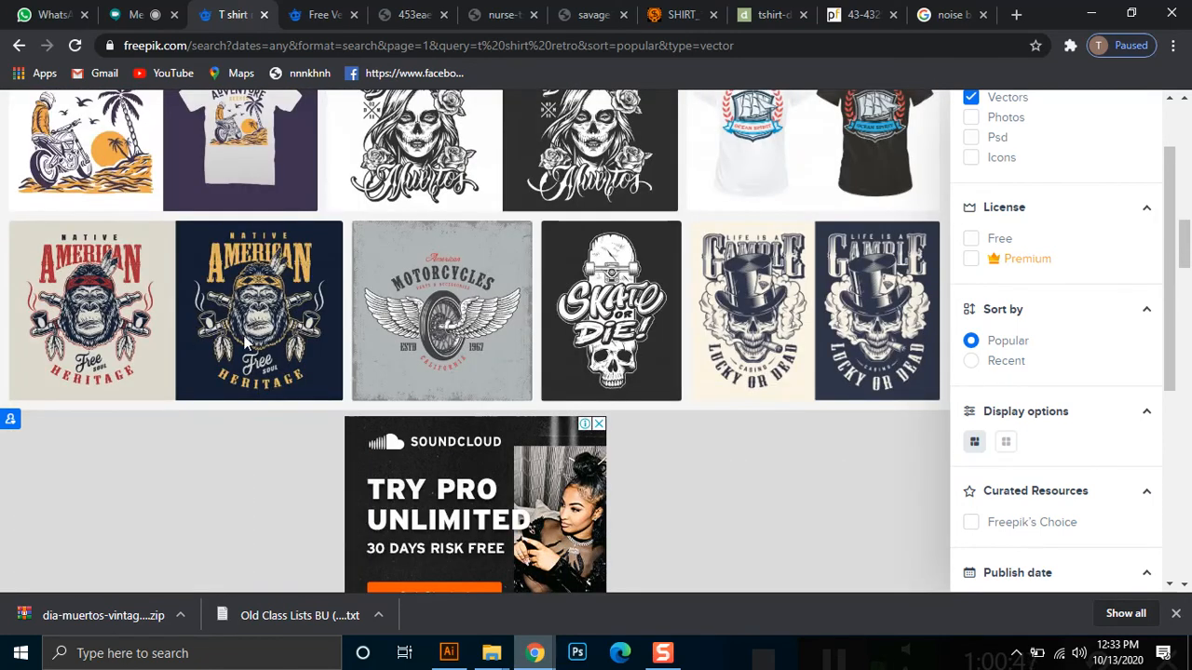
scroll(566, 372, down, 3)
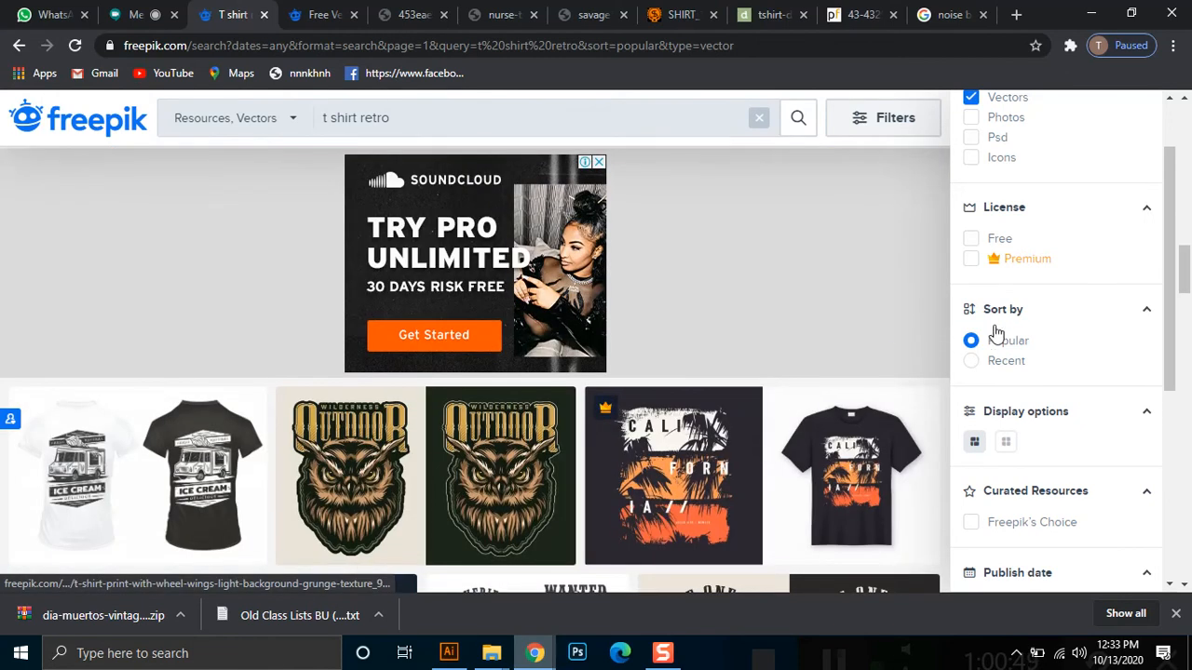
scroll(1145, 277, down, 3)
scroll(1145, 277, down, 2)
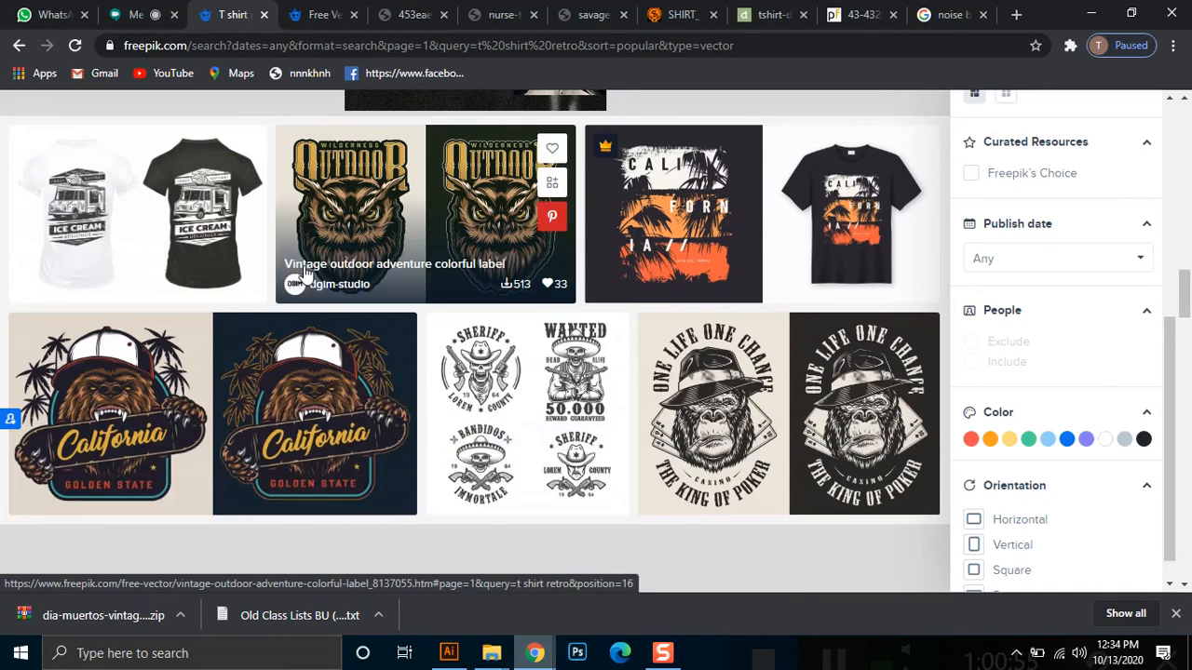
scroll(567, 296, down, 3)
scroll(577, 300, down, 2)
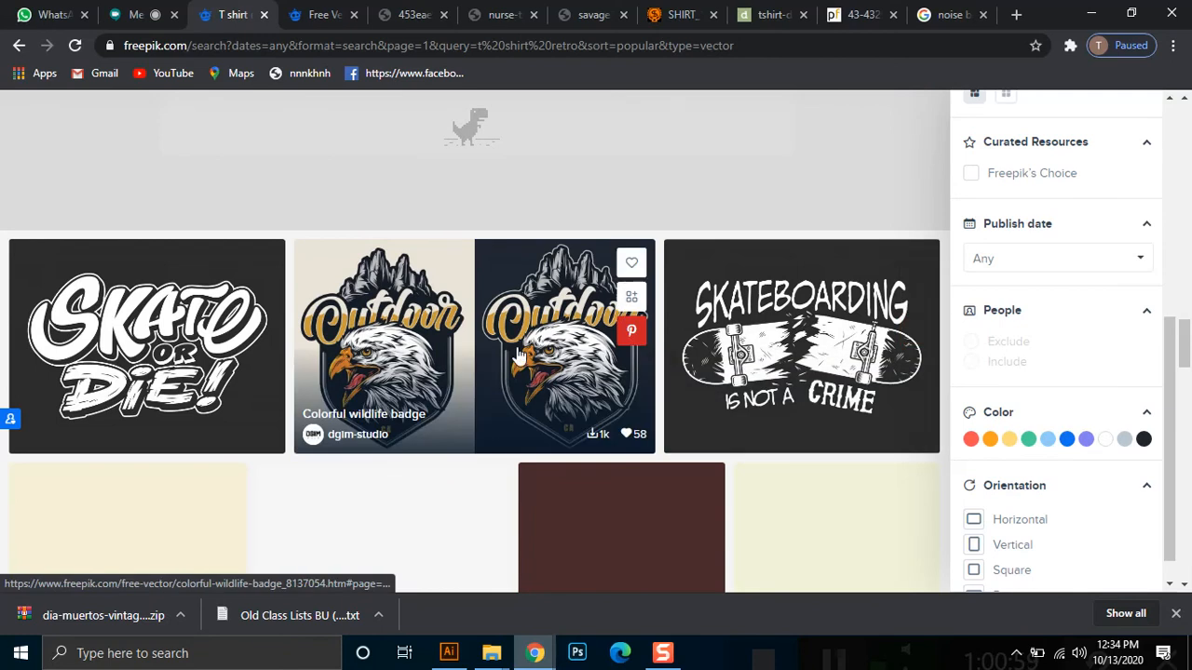
scroll(588, 334, down, 9)
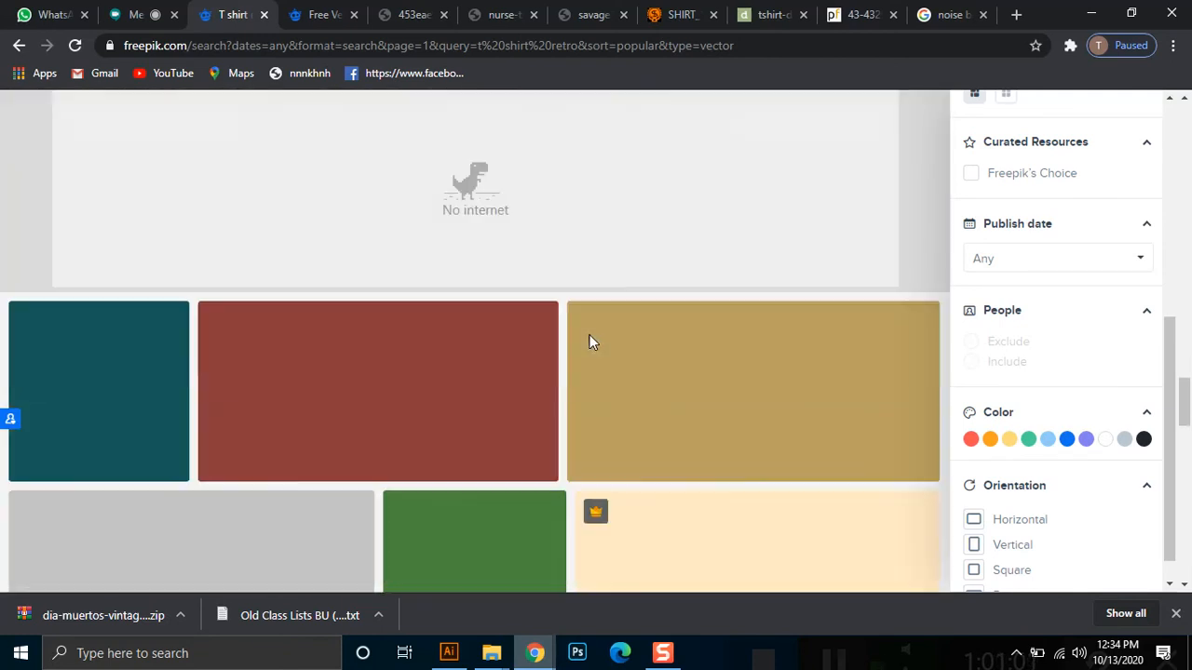
click(71, 50)
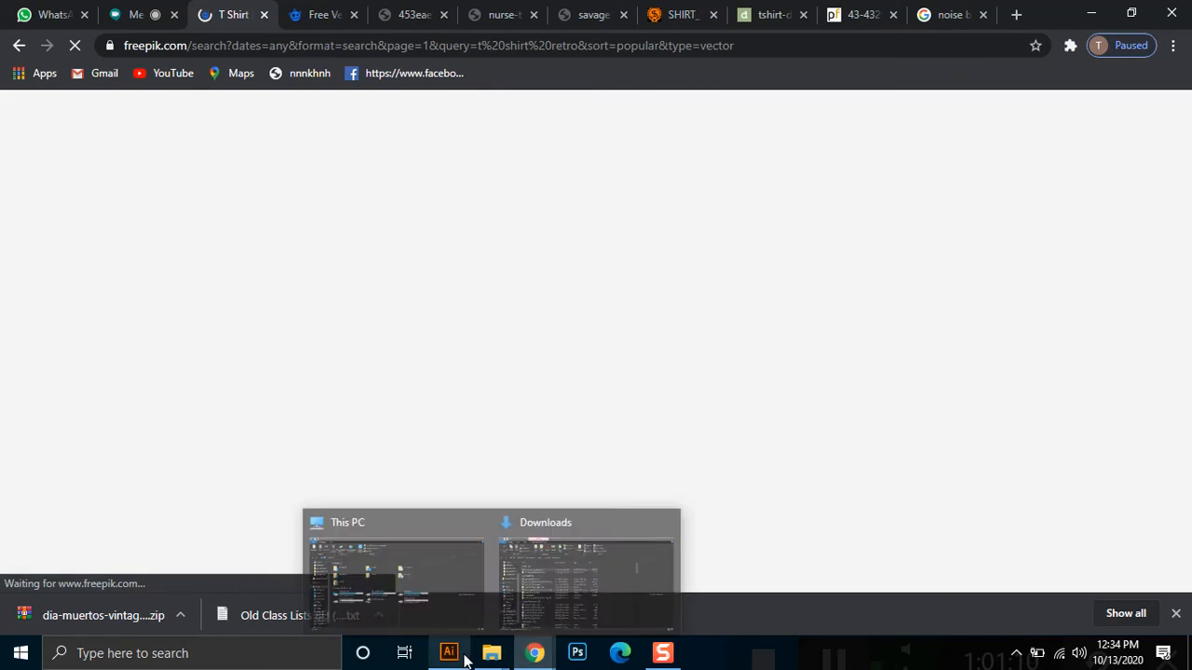
Switch to Illustrator and undo the color changes on the BEAUTY lettering and roses back to the original black artwork
click(449, 652)
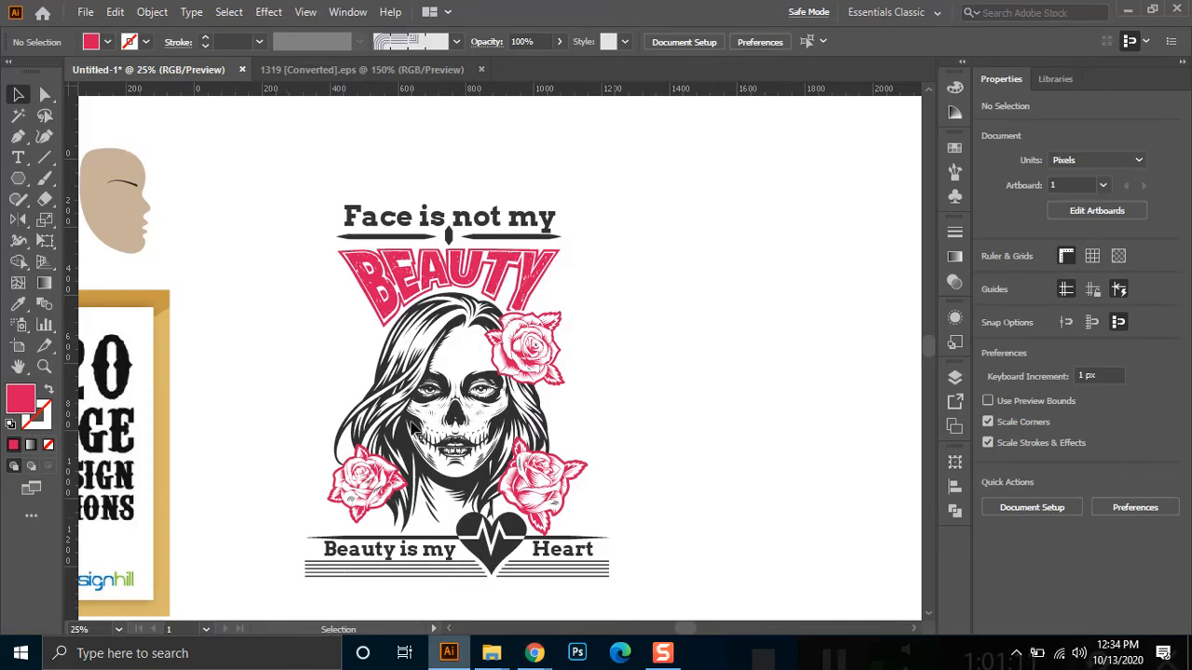
ctrl+click(584, 252)
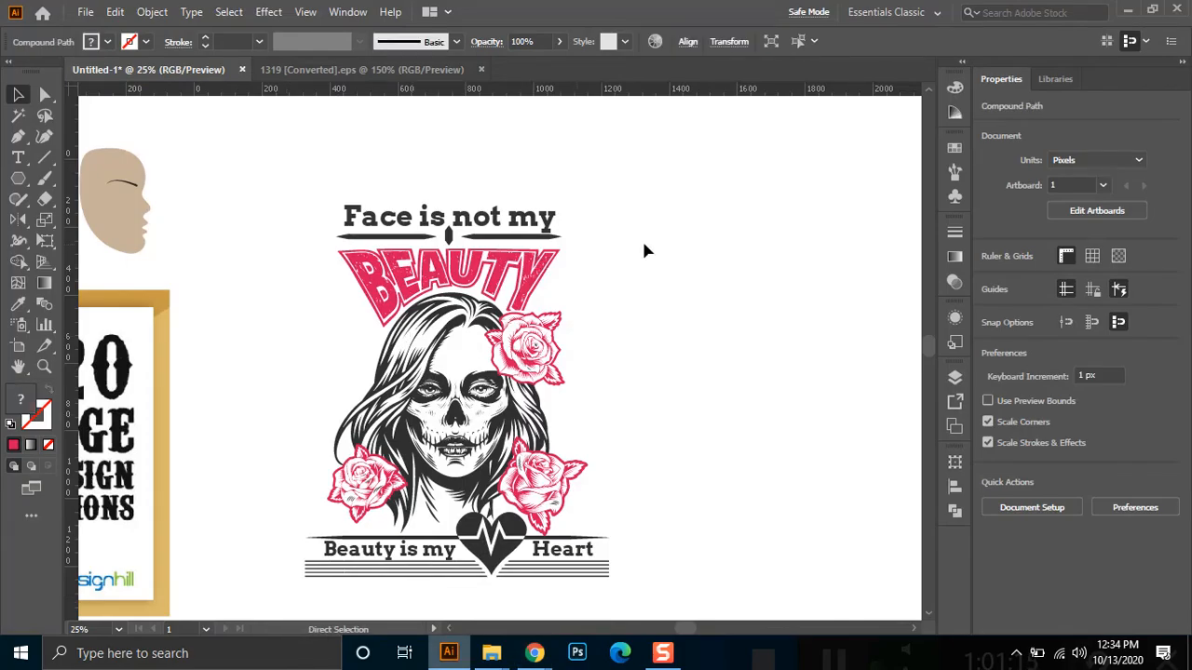
key(Delete)
click(685, 319)
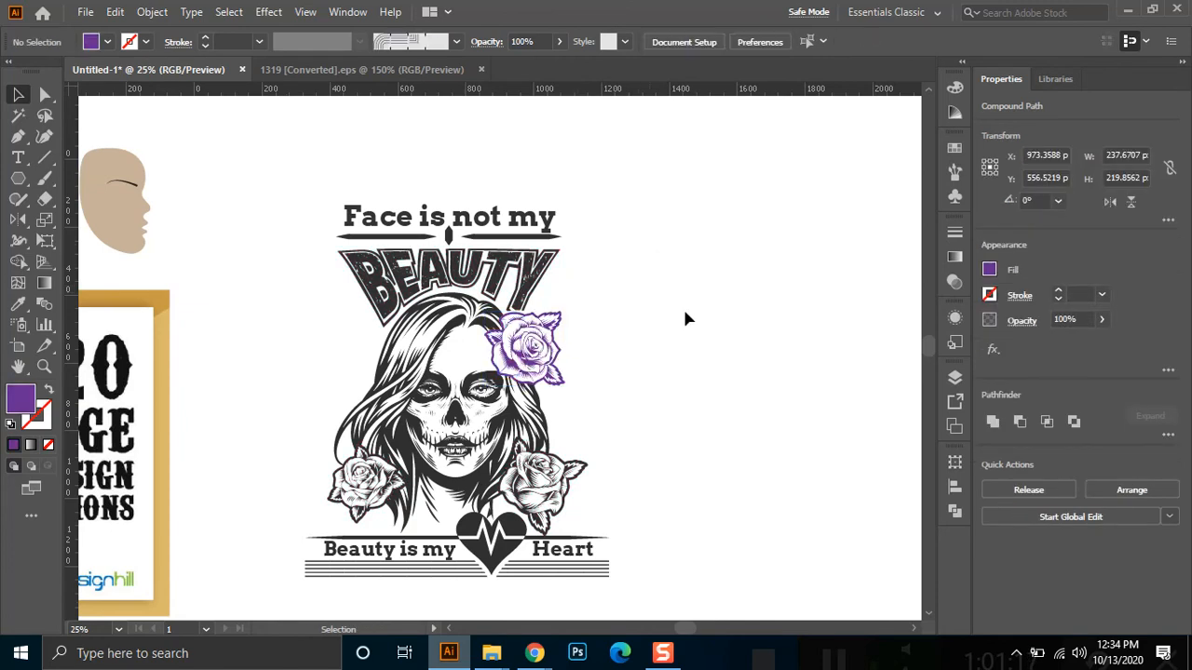
key(ctrl+z)
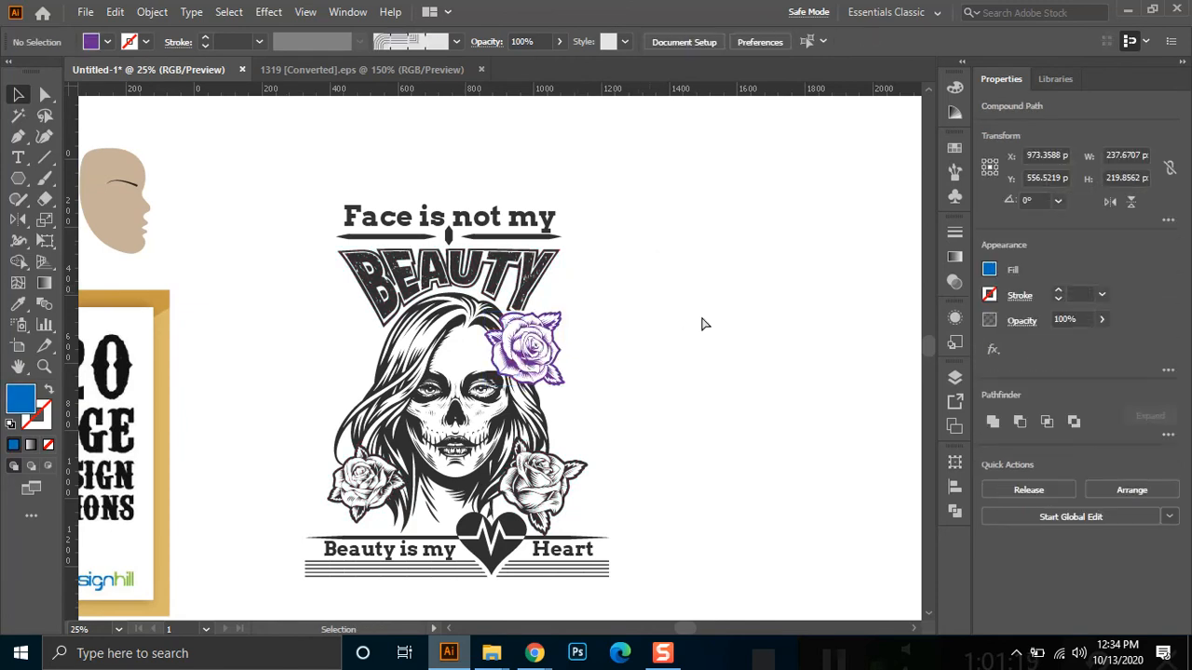
click(698, 288)
key(ctrl+a)
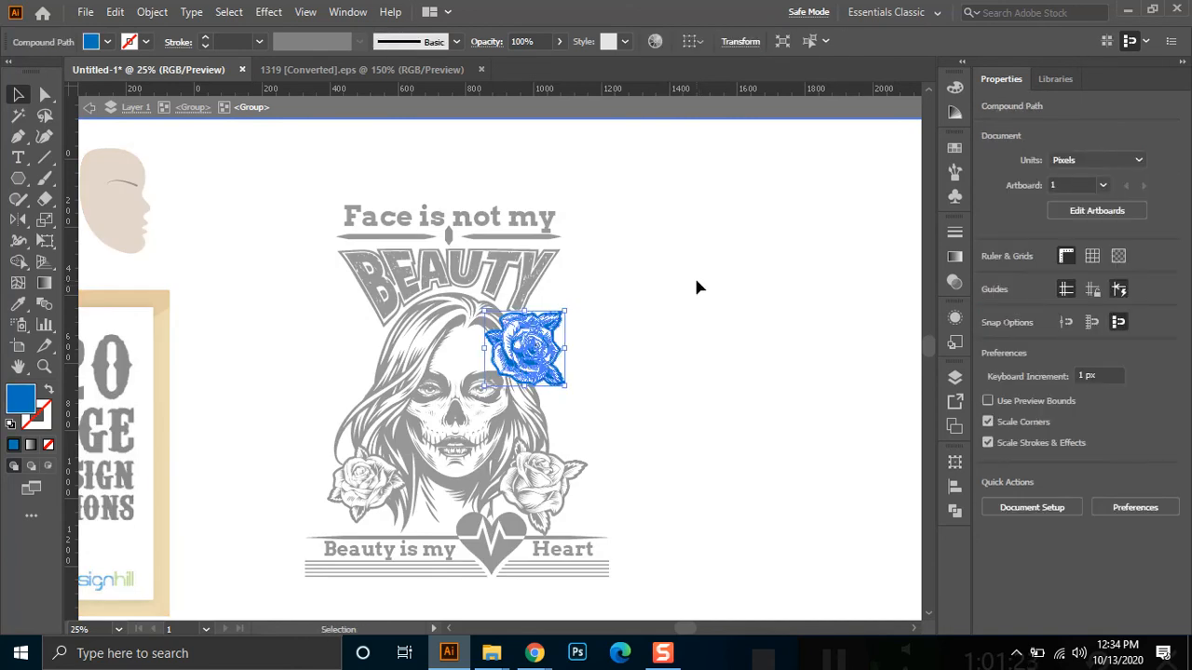
double_click(716, 274)
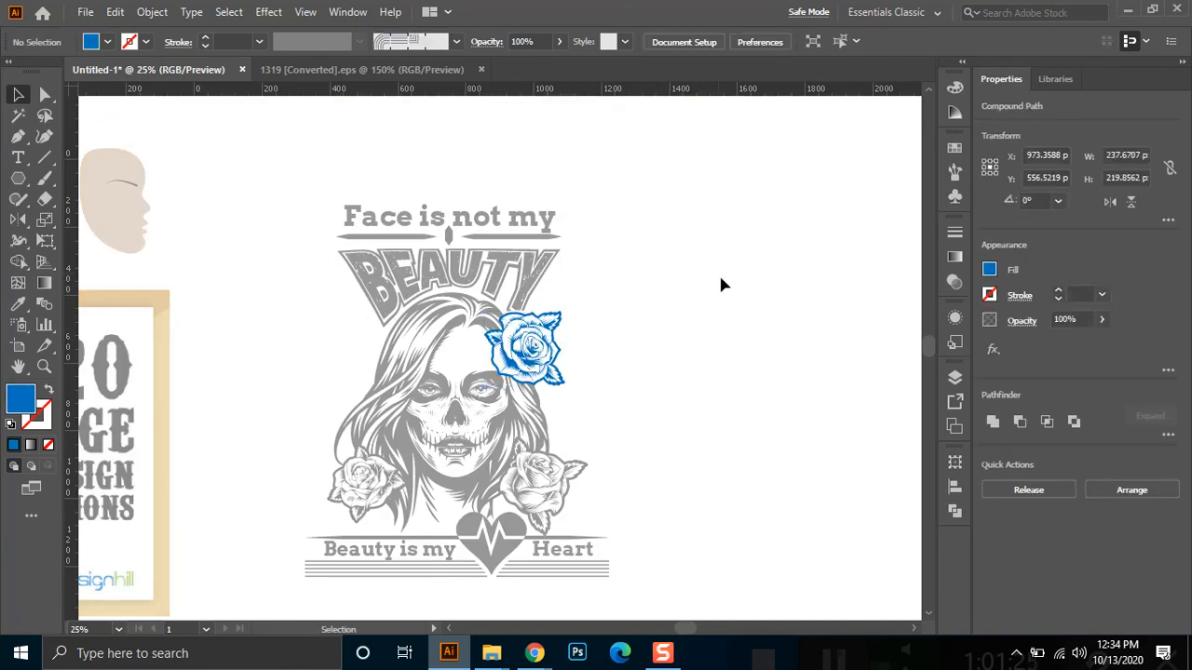
click(550, 236)
double_click(572, 551)
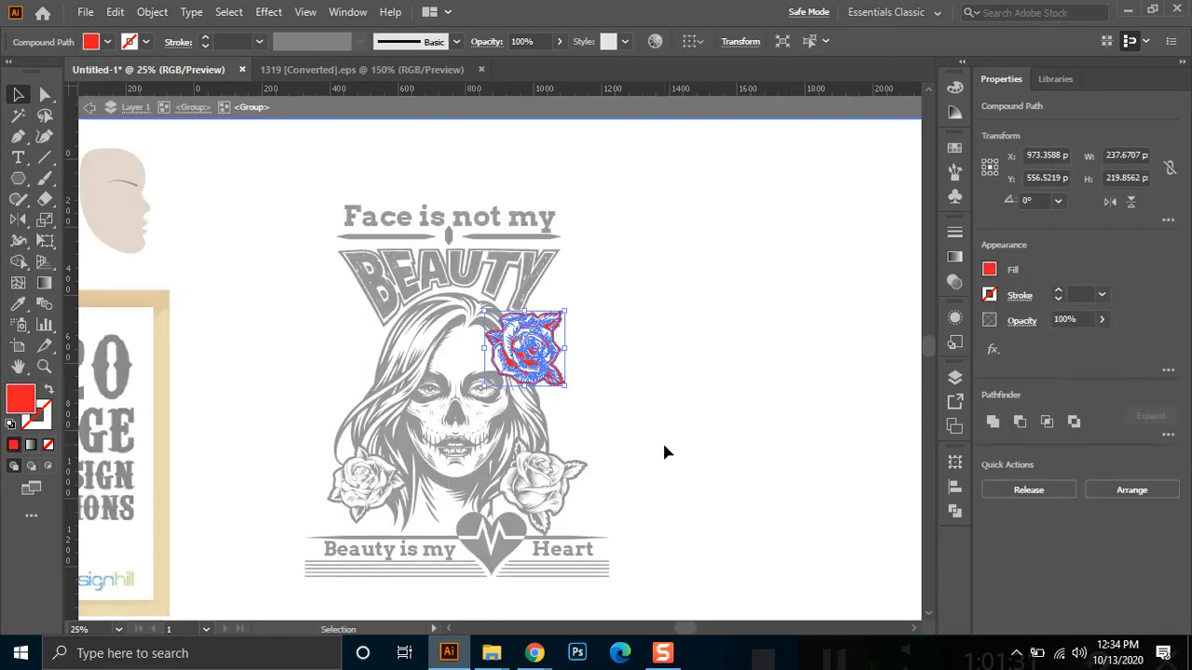
double_click(664, 453)
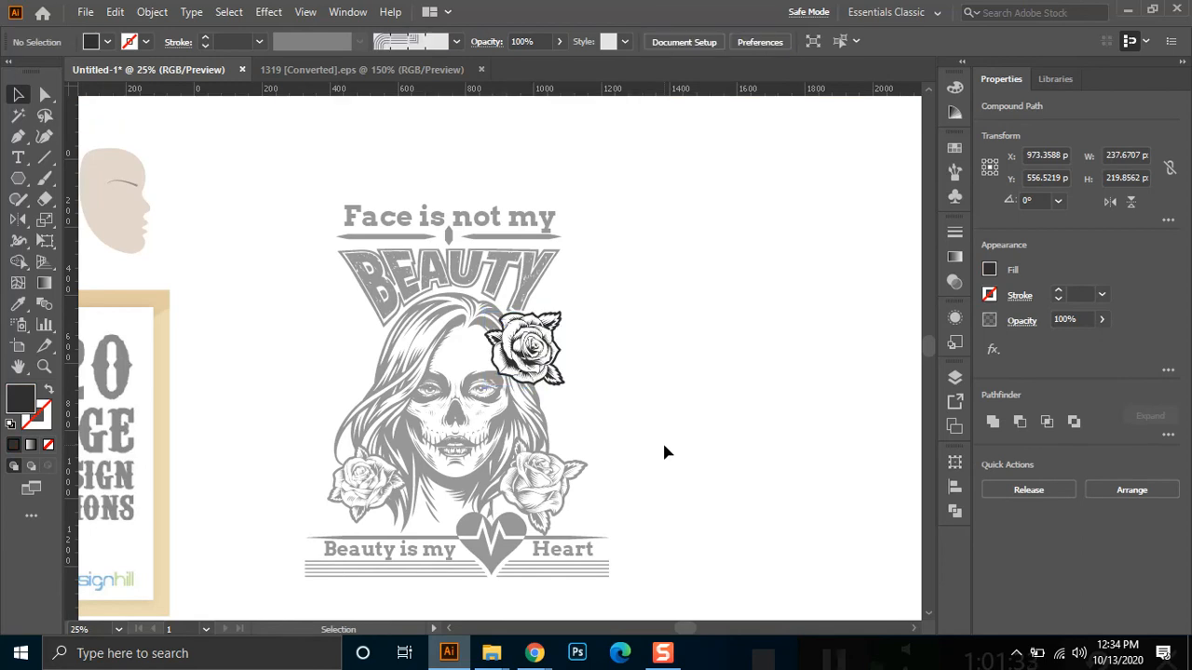
Switch to Chrome and examine the related T-shirt designs on the Dia de los muertos vintage print page
click(534, 653)
click(437, 573)
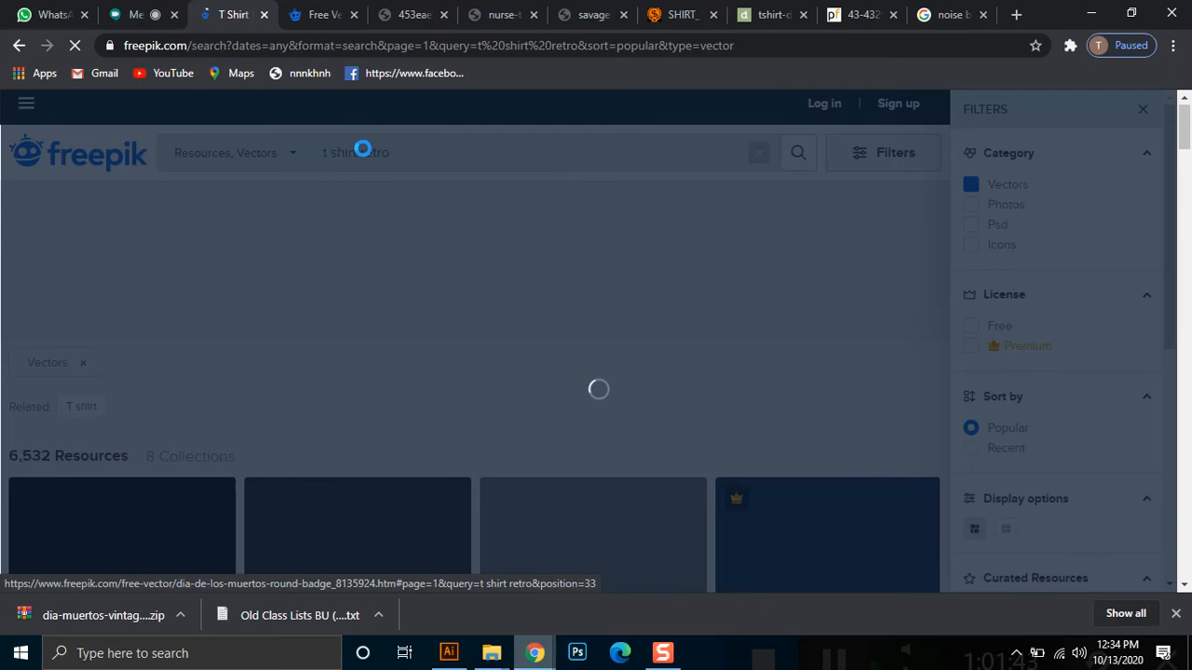
click(321, 11)
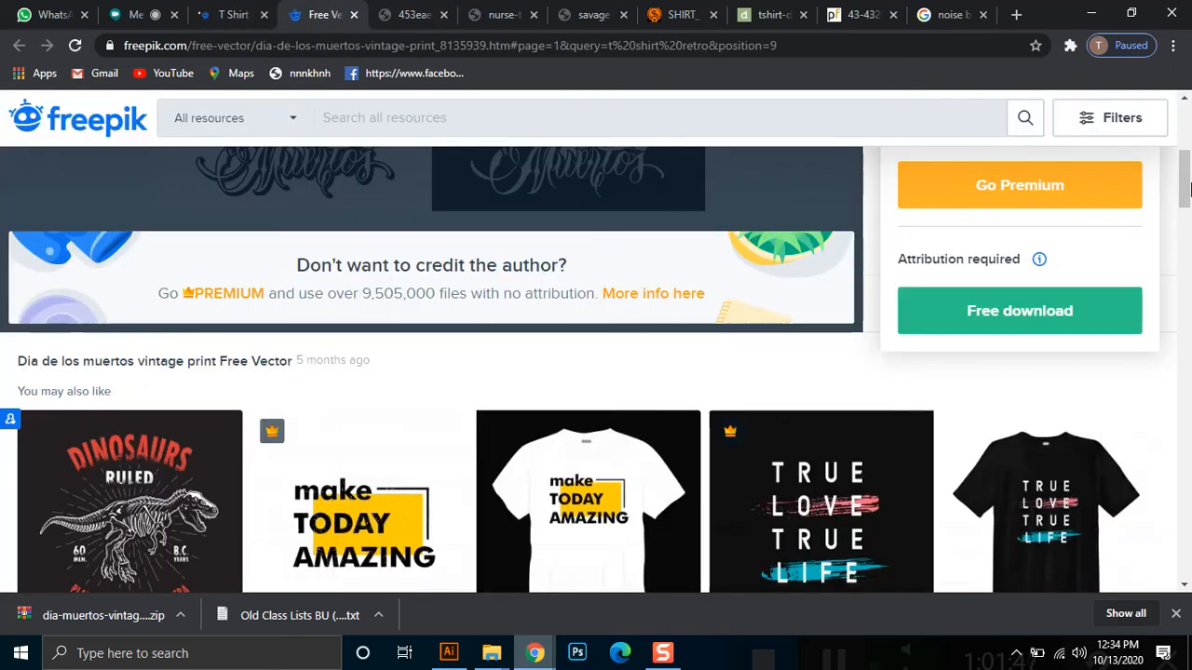
drag(1188, 190, 1187, 251)
scroll(1187, 252, down, 2)
mouse_move(590, 337)
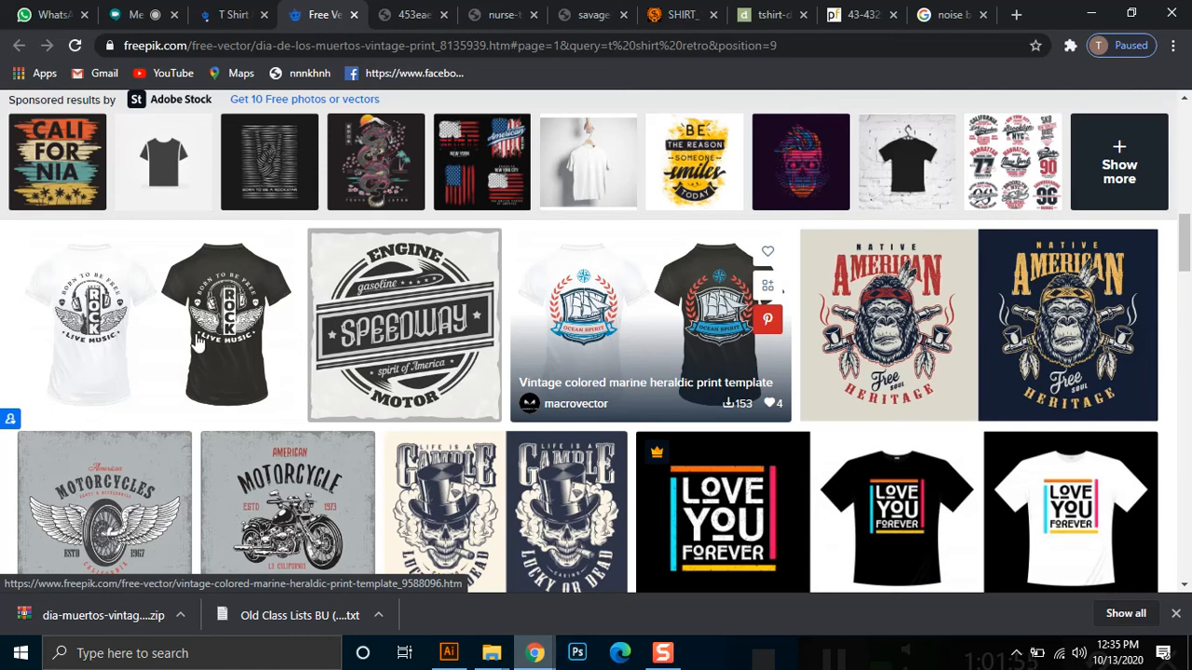
drag(1187, 237, 1184, 109)
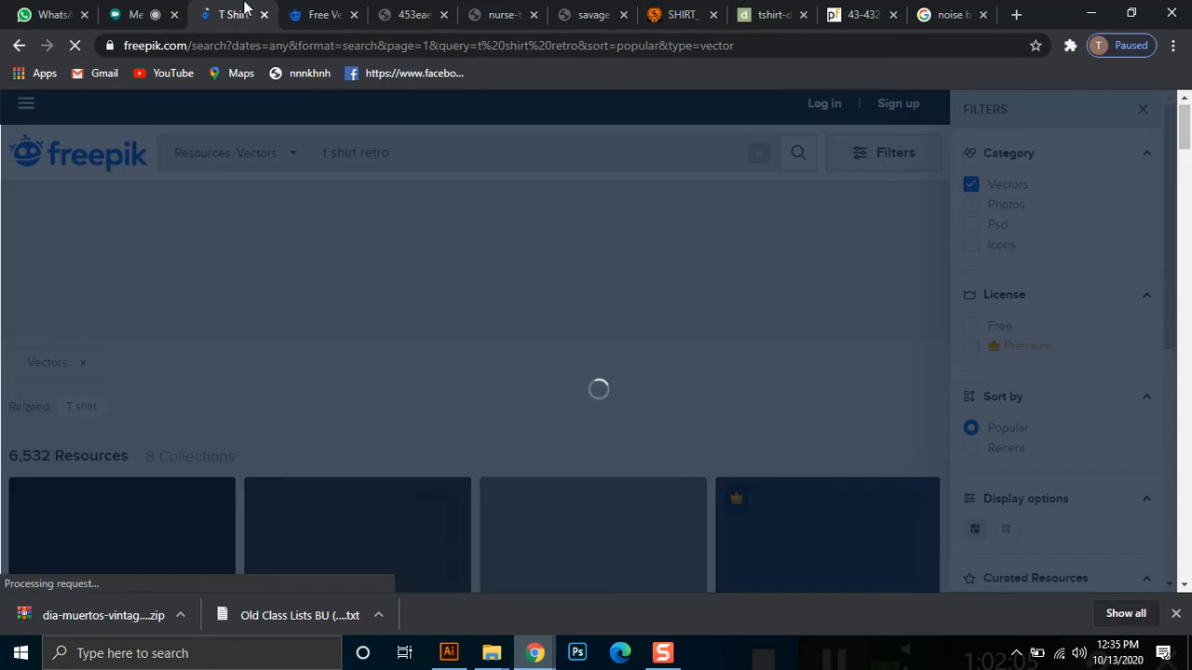
Check the other open reference pages, dismiss the attribution notice on the Dia de los muertos page, and view the Behance T-shirt designs
click(238, 15)
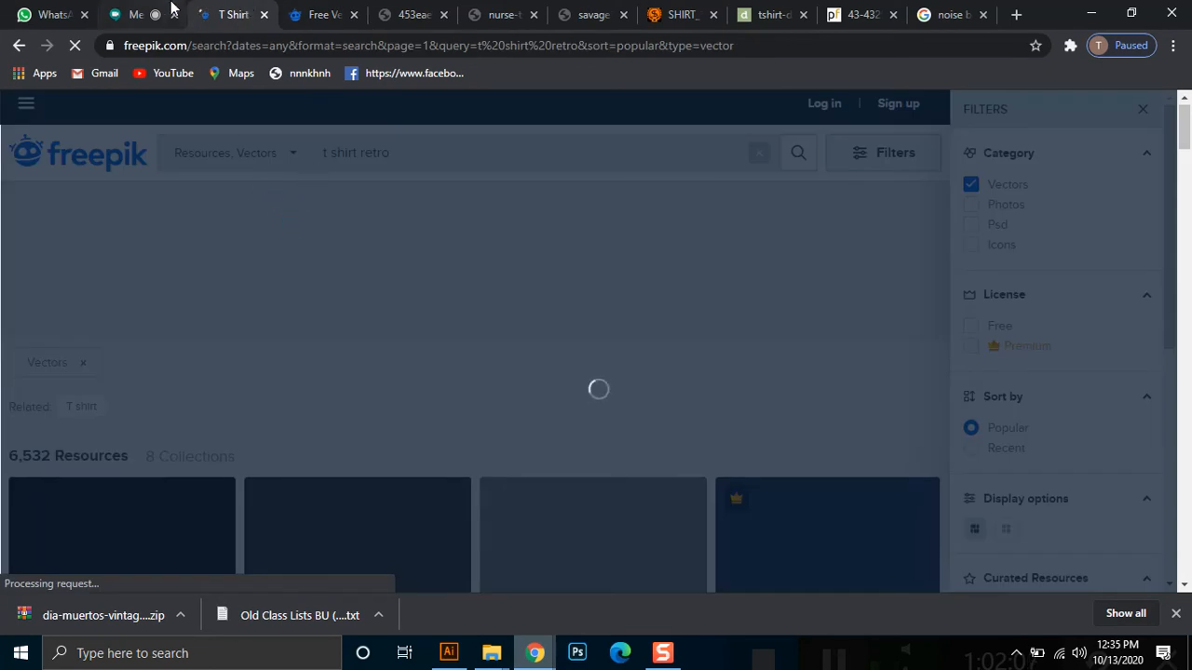
click(164, 13)
click(247, 14)
click(322, 9)
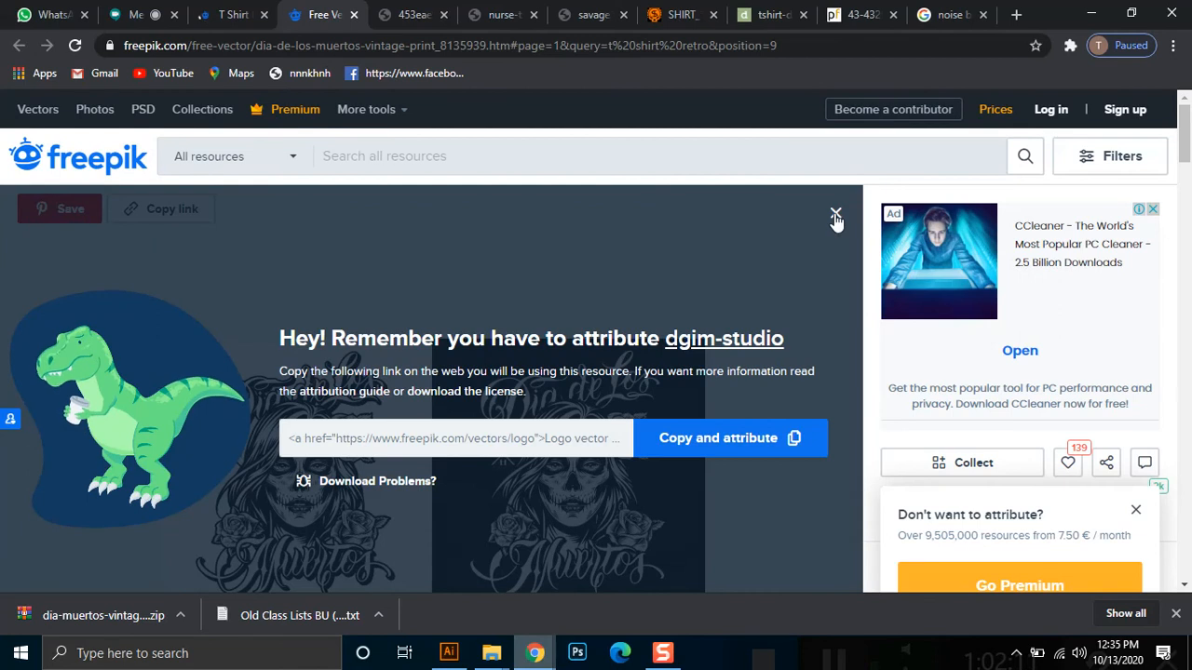
click(402, 14)
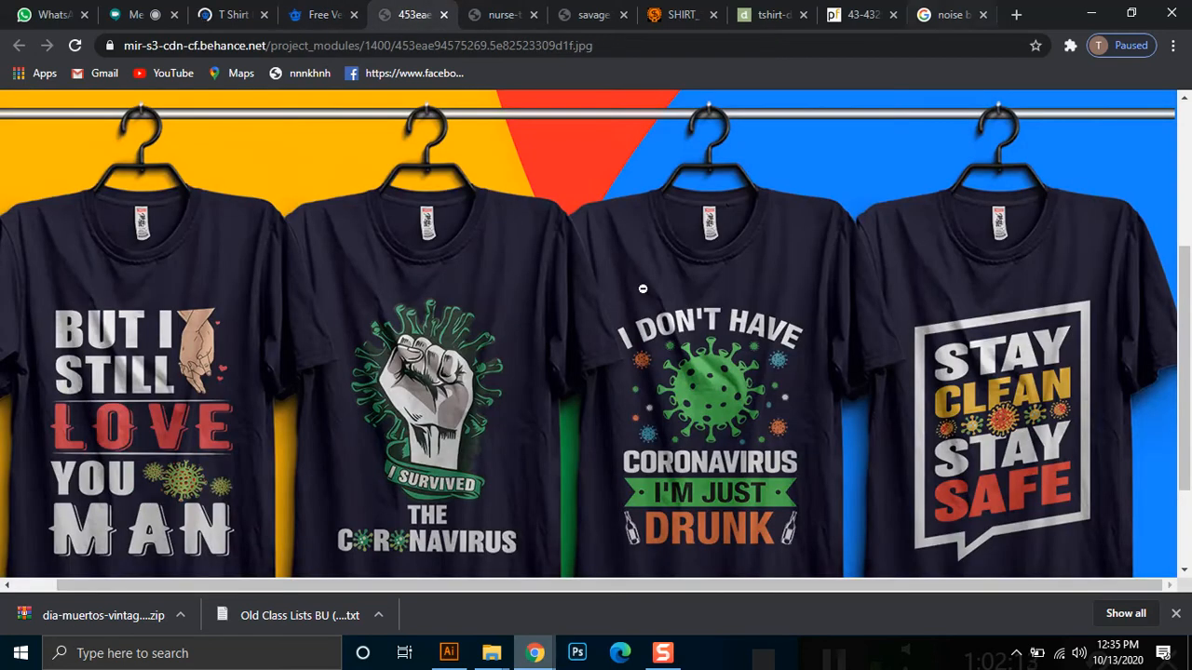
Replace the "noise background" query in Google Images with a search for "t-shirt mockup"
click(950, 11)
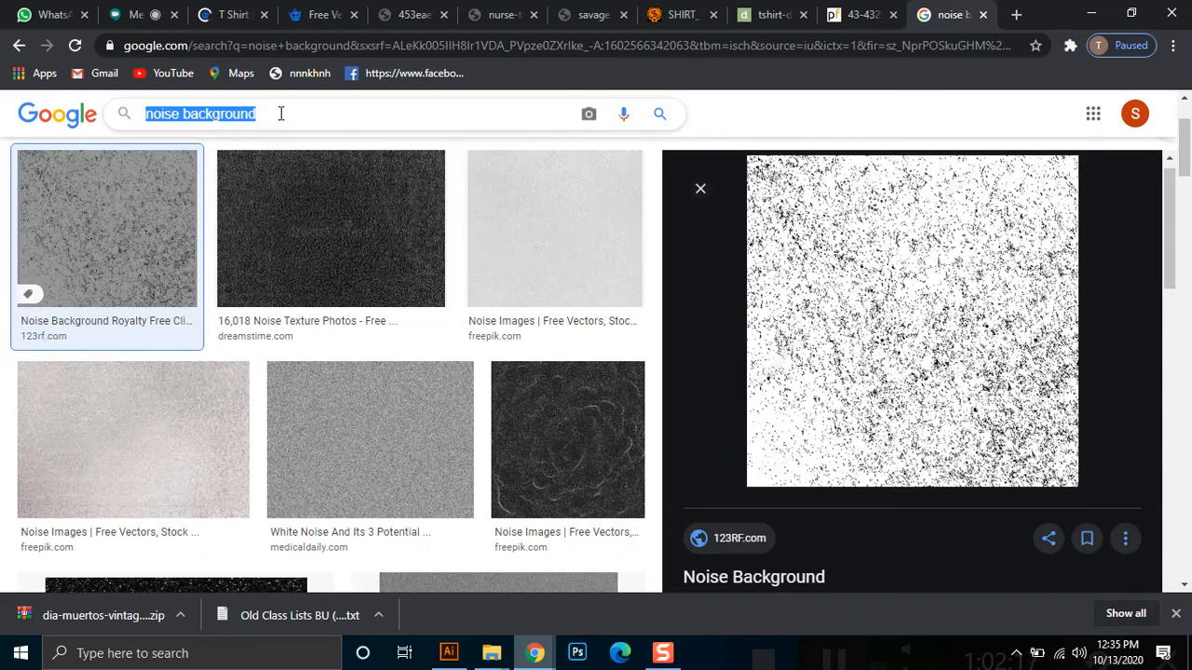
drag(101, 91, 102, 98)
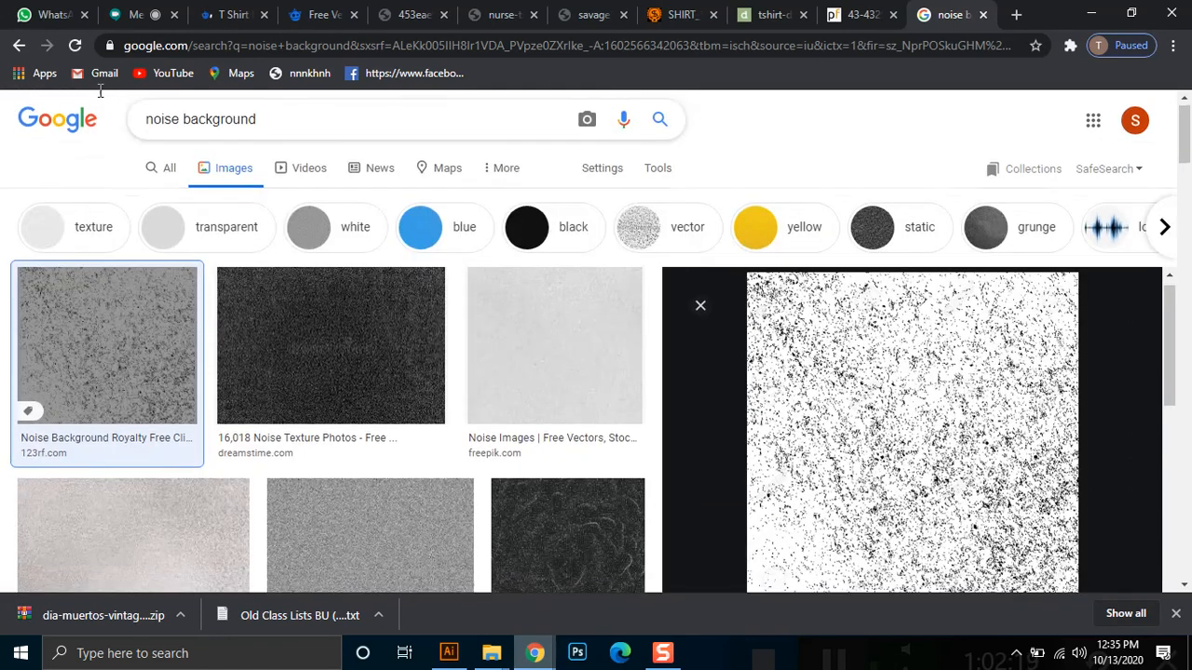
scroll(596, 339, down, 2)
scroll(1189, 270, up, 2)
drag(293, 133, 154, 121)
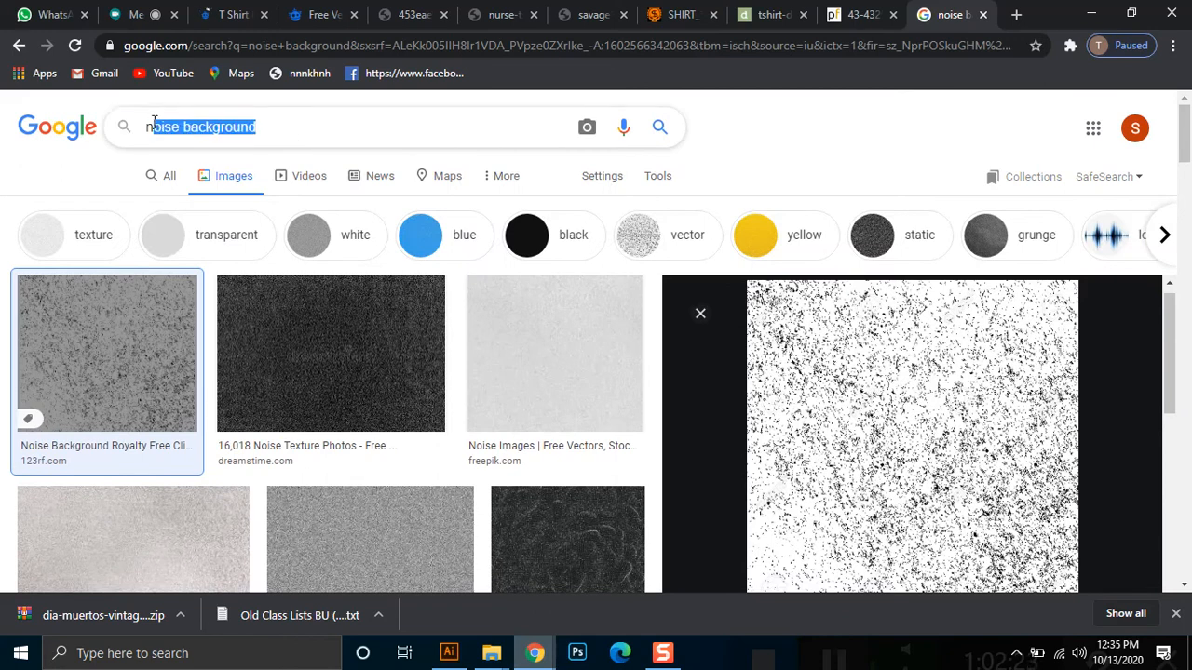
text(t-s)
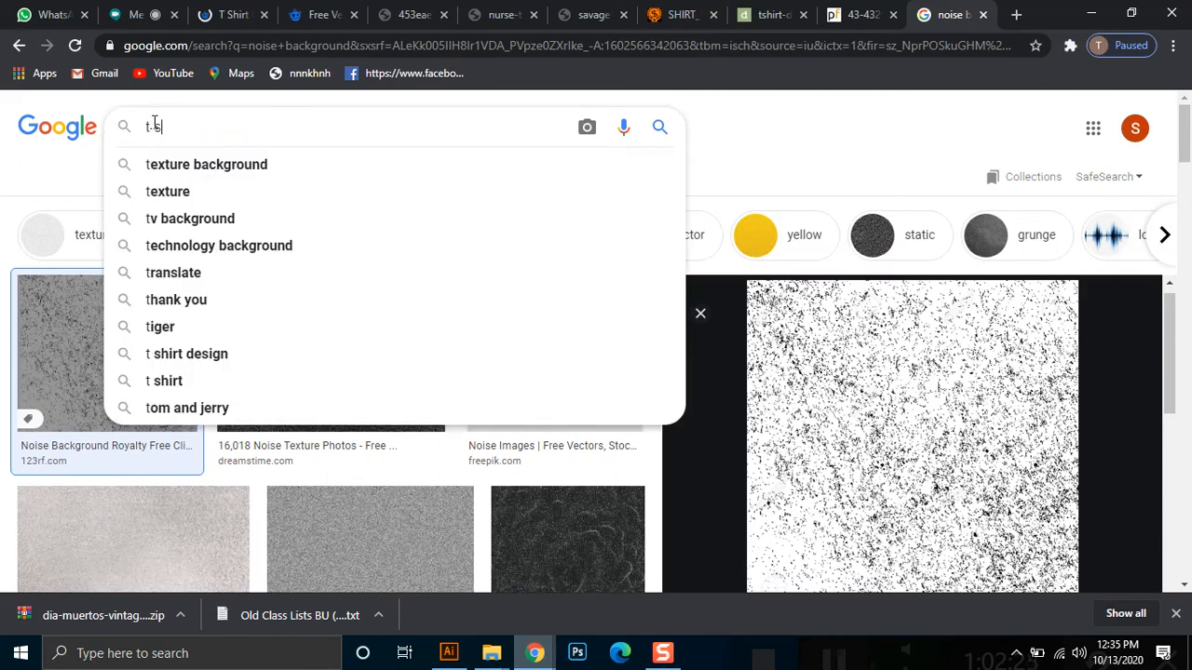
text(hirt mo)
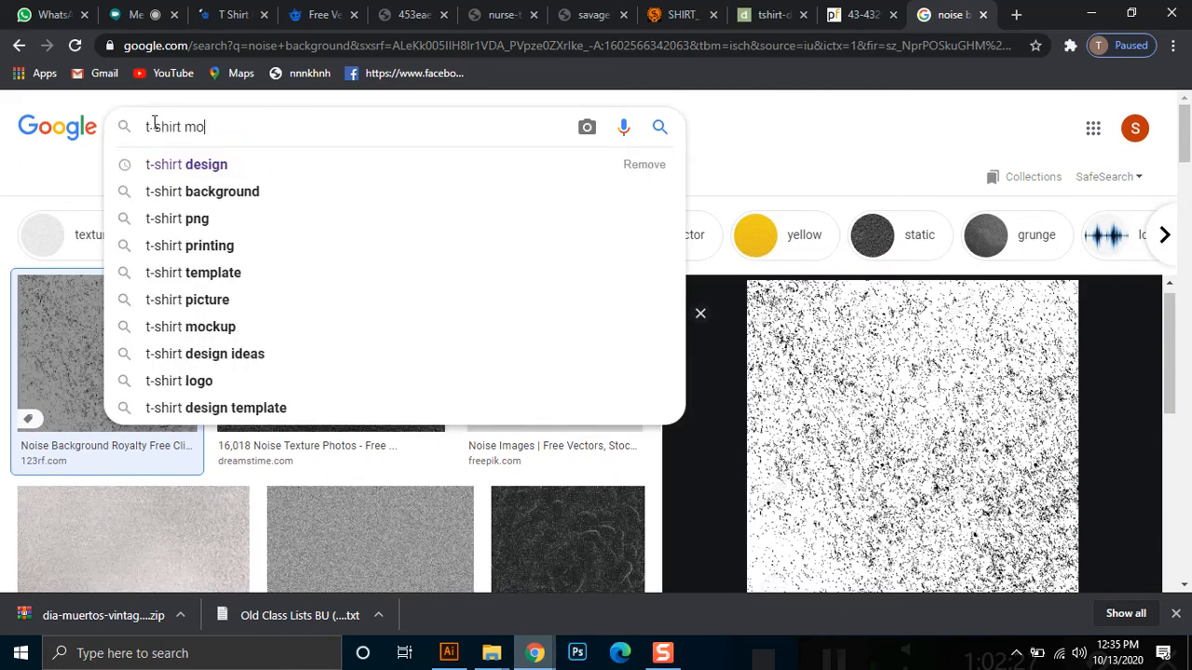
text(ckup)
key(Return)
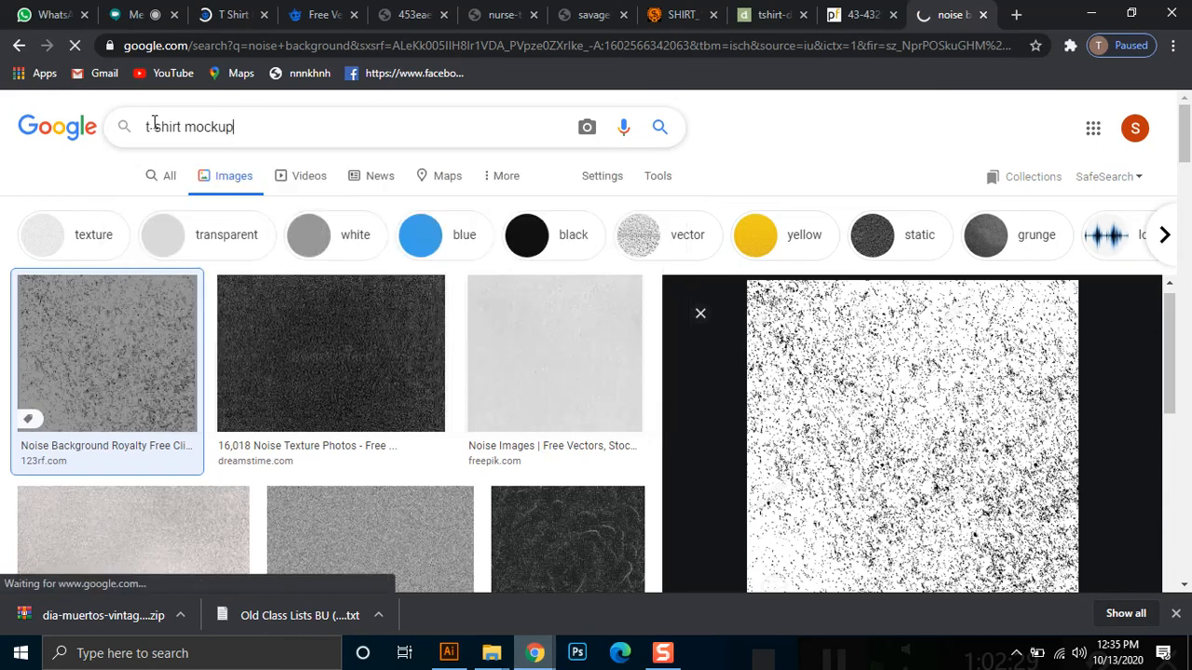
Search all Freepik resources for "t-shirt mockup" from the Dia de los muertos vintage print page
click(237, 9)
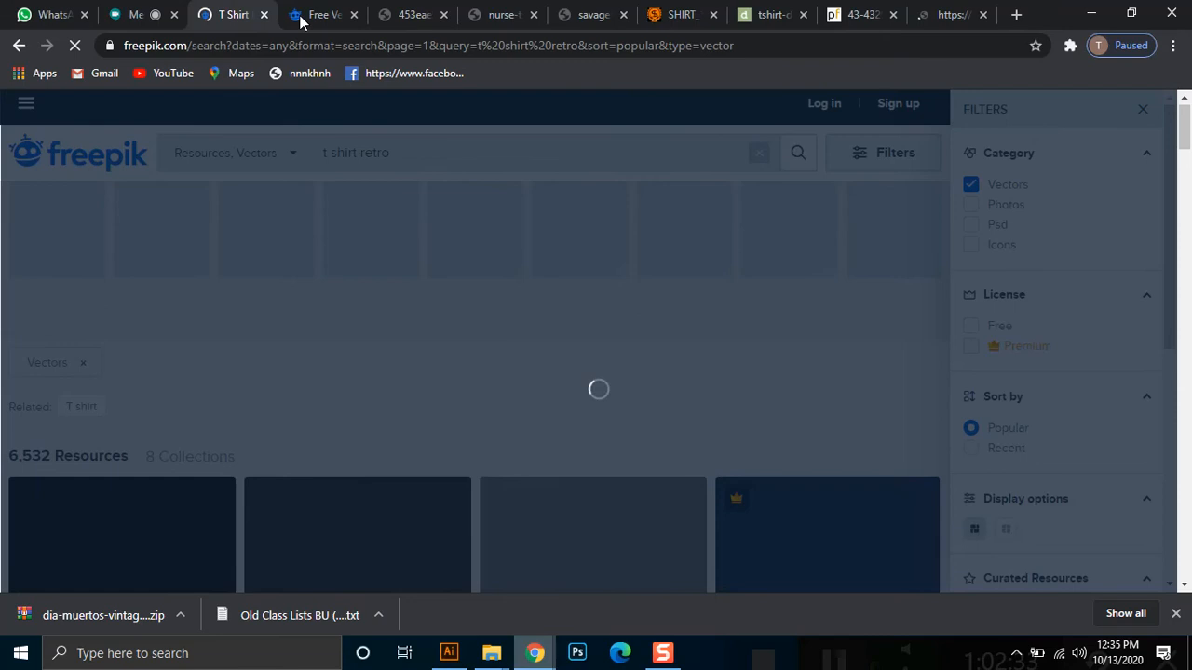
click(321, 13)
click(376, 156)
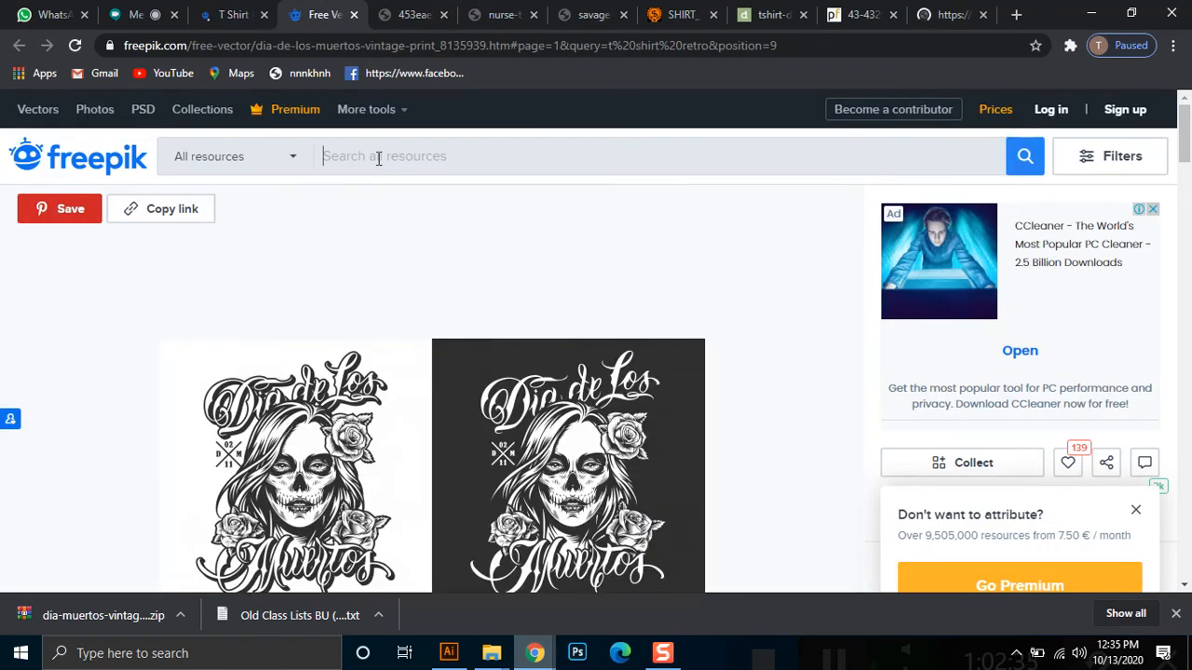
text(t-shirt mockup)
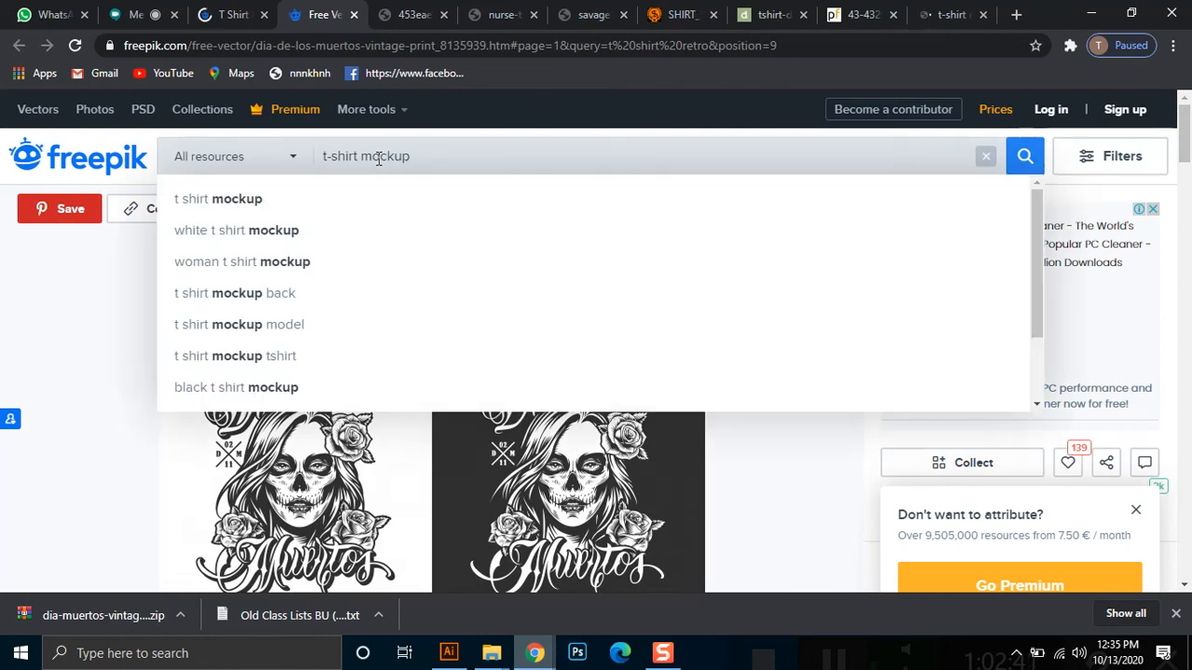
key(Return)
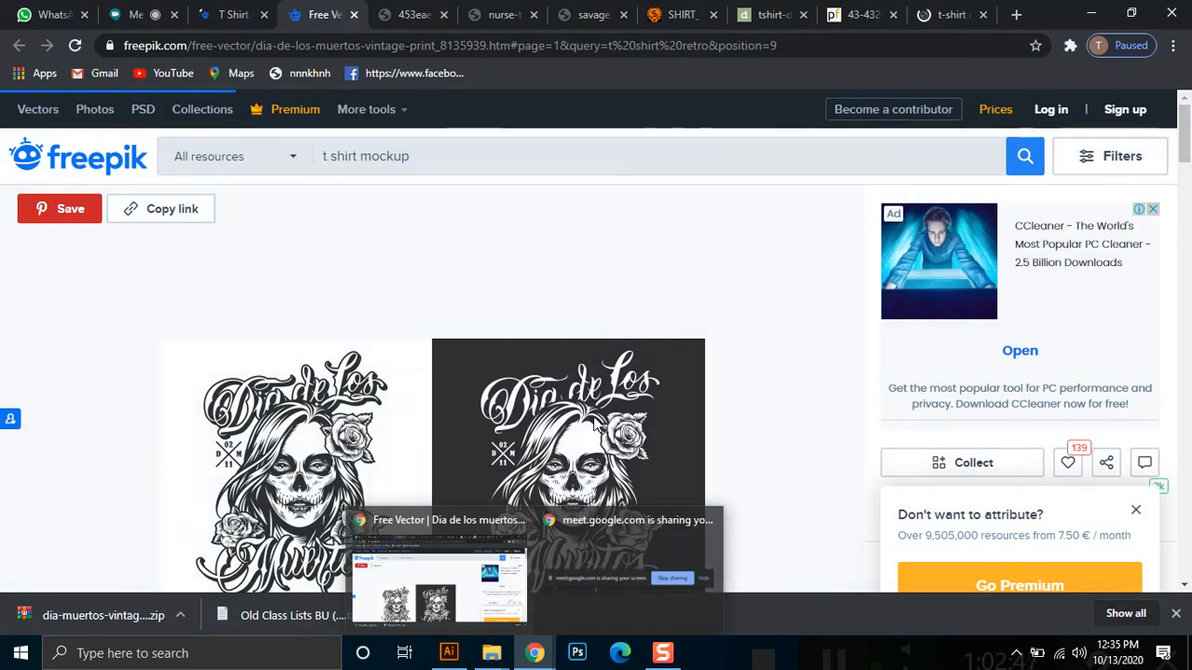
drag(575, 538, 456, 633)
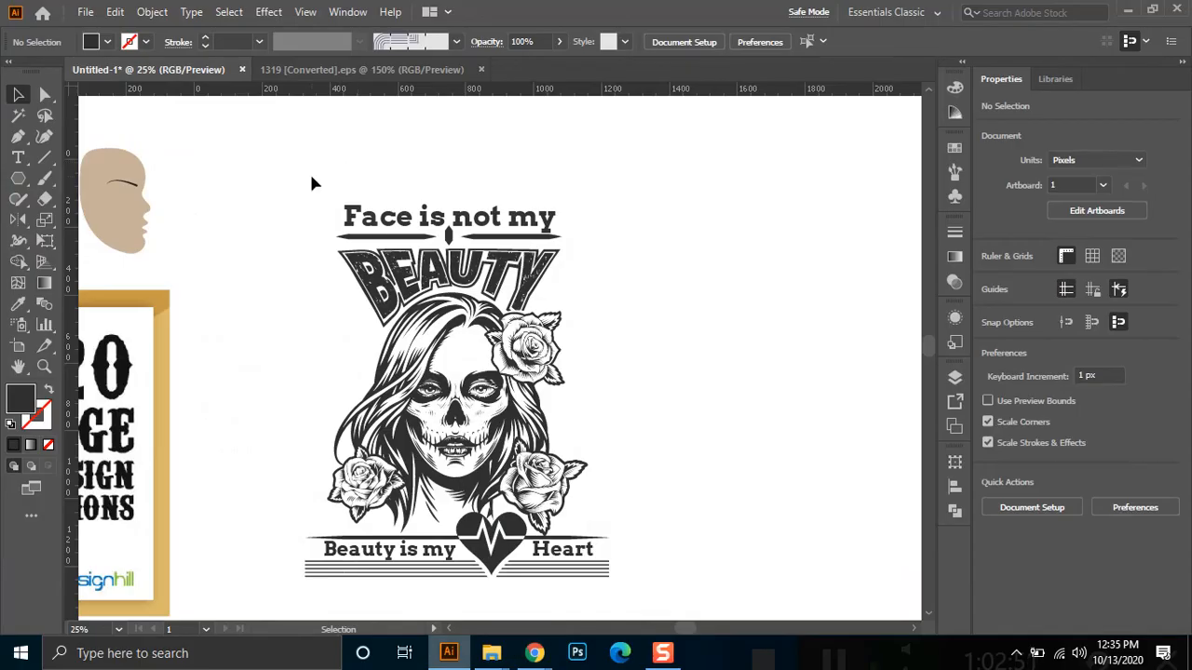
click(470, 573)
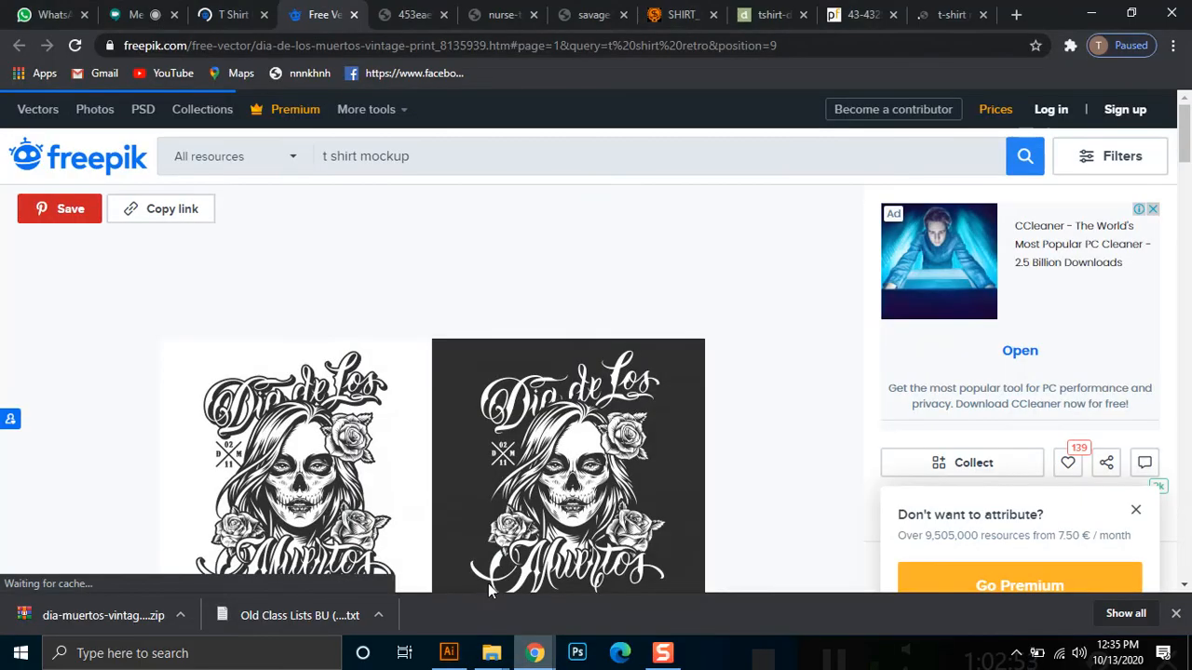
click(233, 14)
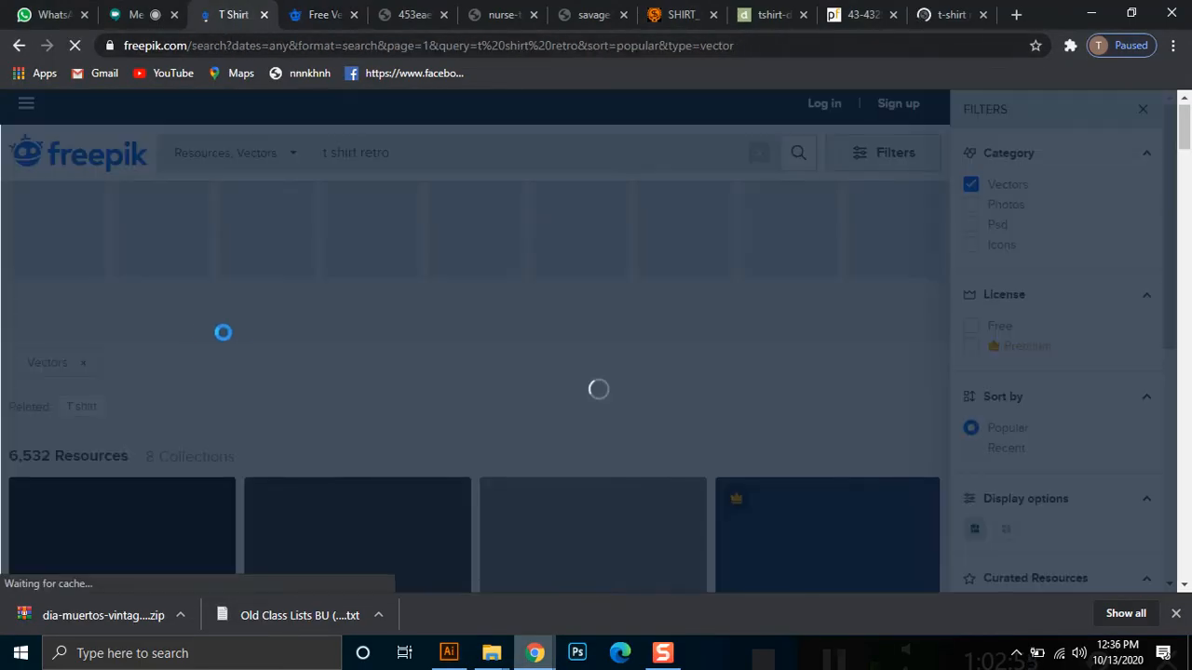
Examine the open T-shirt reference pages, including the hunting, Savage crown and 13th Floor Haunted House designs, and check the Freepik and mockup search pages
click(944, 14)
click(331, 9)
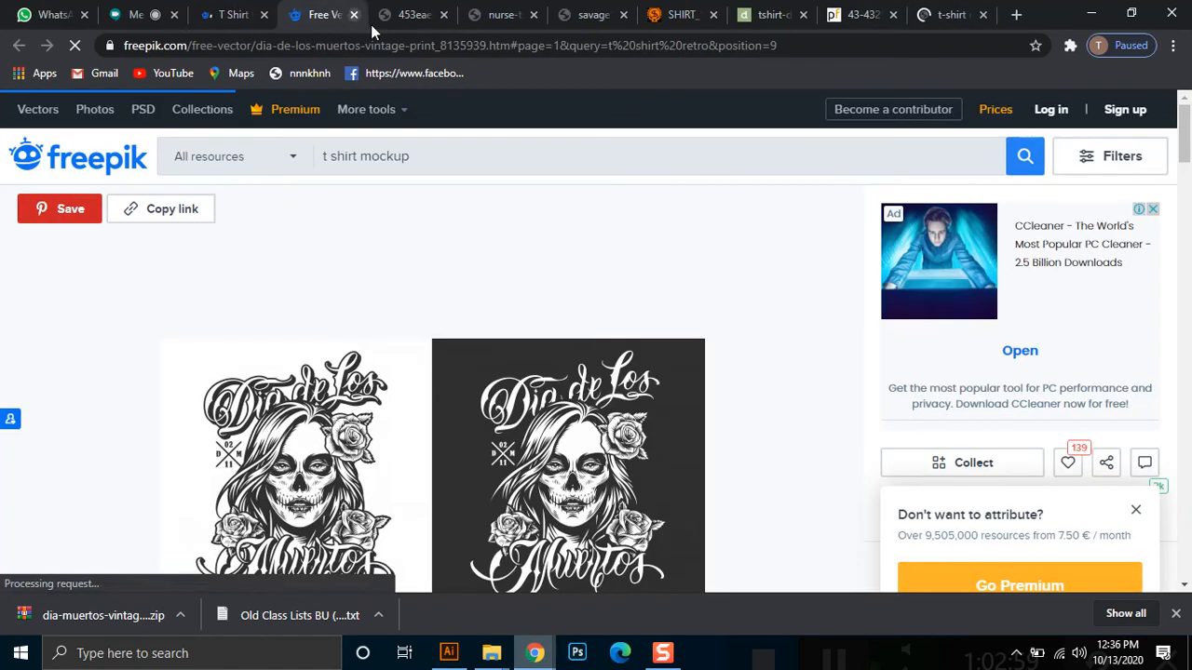
click(410, 12)
click(488, 9)
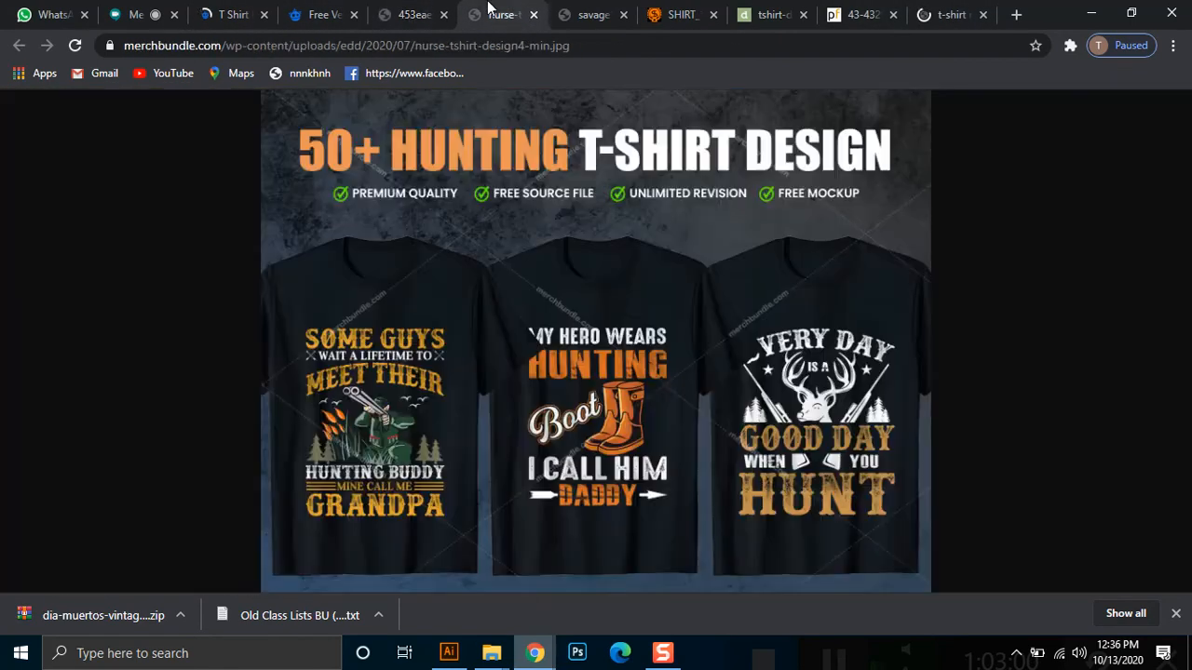
click(579, 11)
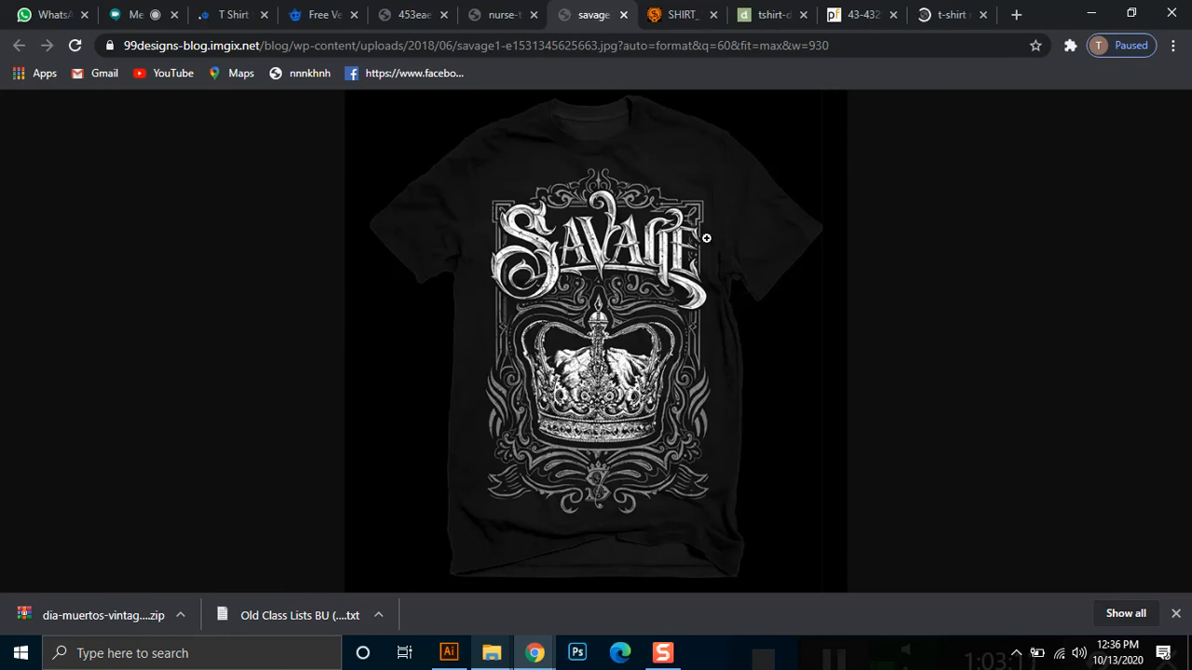
click(675, 11)
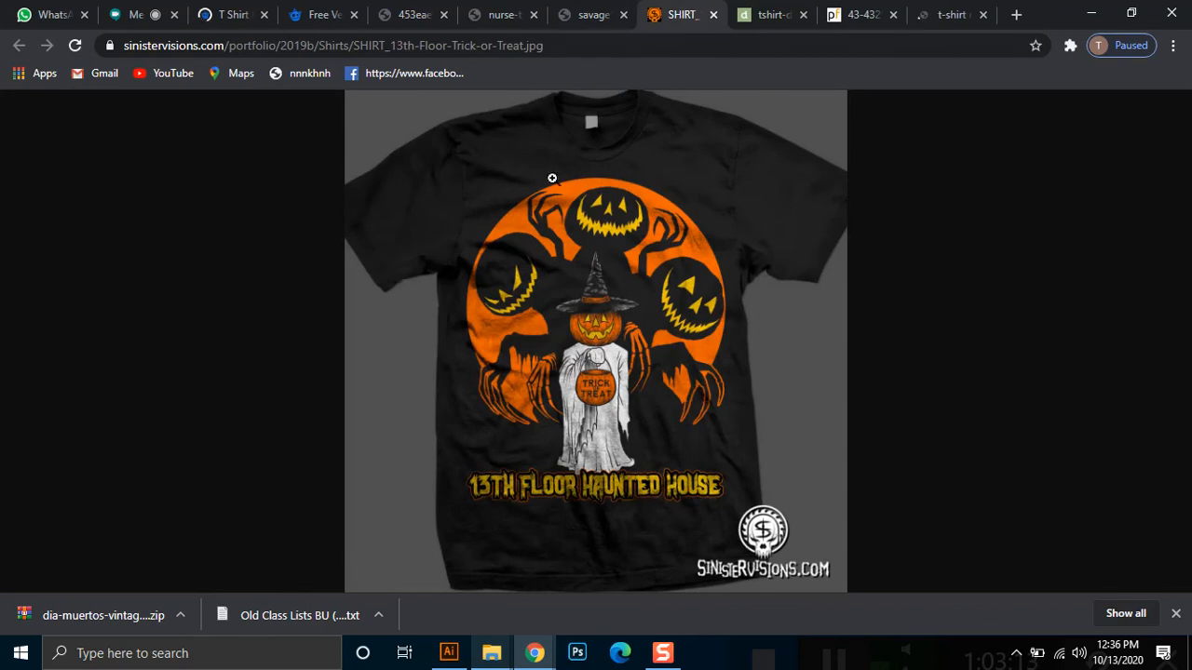
click(484, 15)
click(406, 11)
click(321, 13)
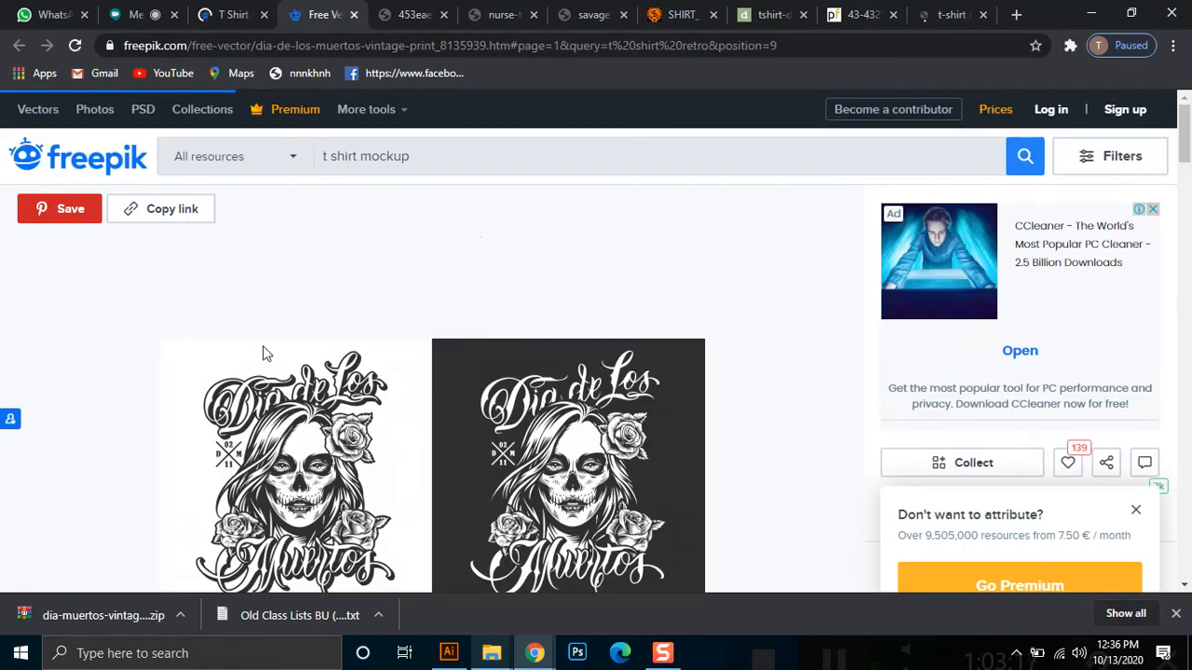
click(854, 17)
click(945, 11)
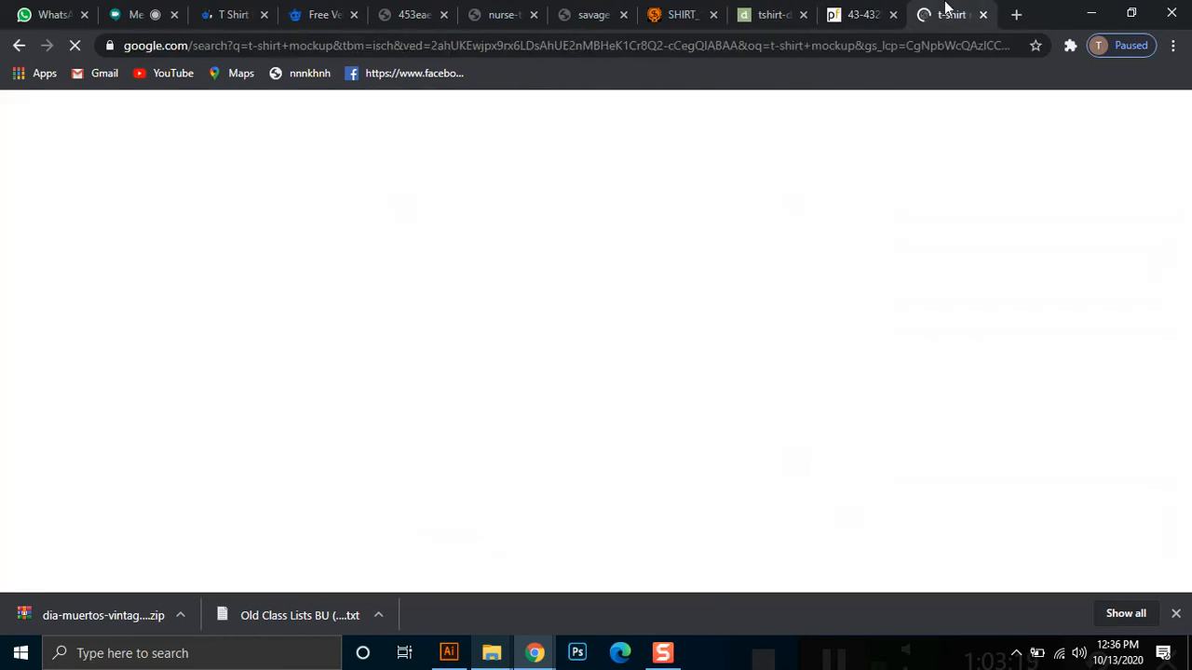
click(240, 8)
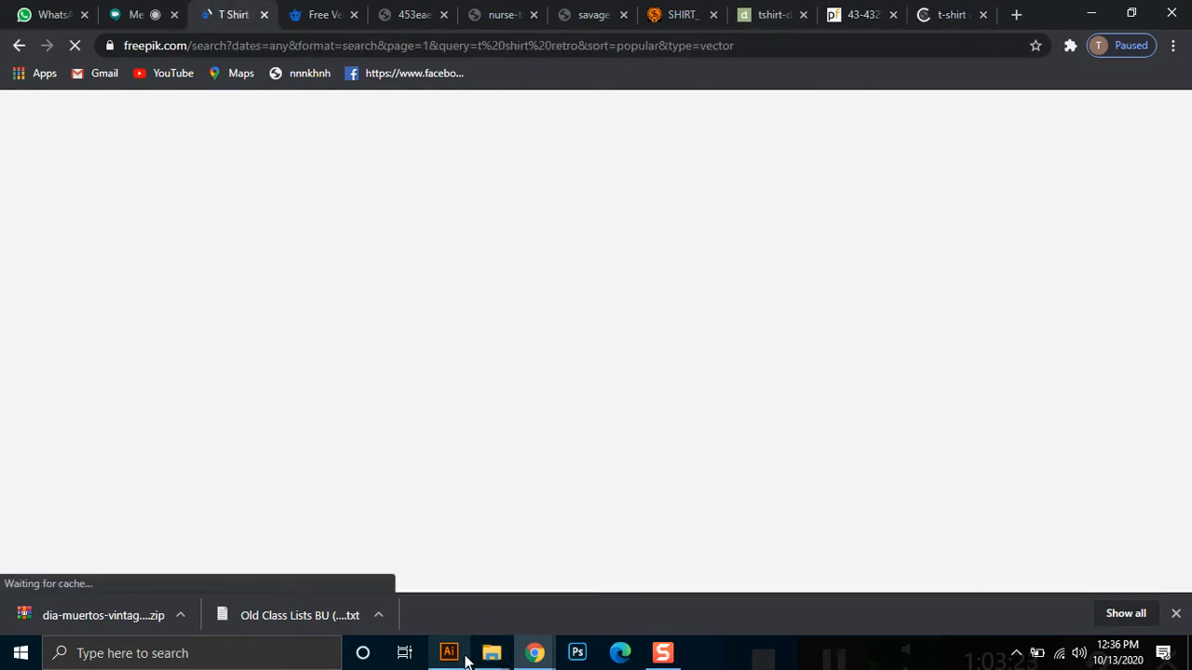
Glance at the artwork in Illustrator, return to Chrome to browse the Google Images T-shirt mockup results, and check the Freepik retro vector page
click(449, 653)
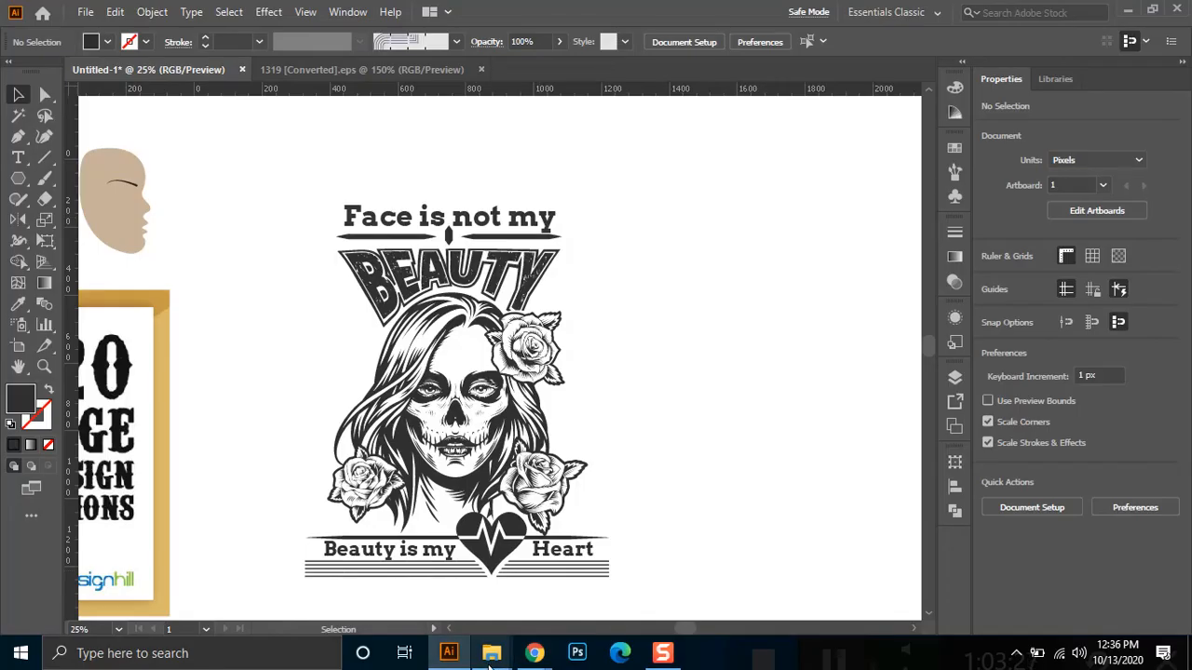
mouse_move(534, 653)
click(483, 603)
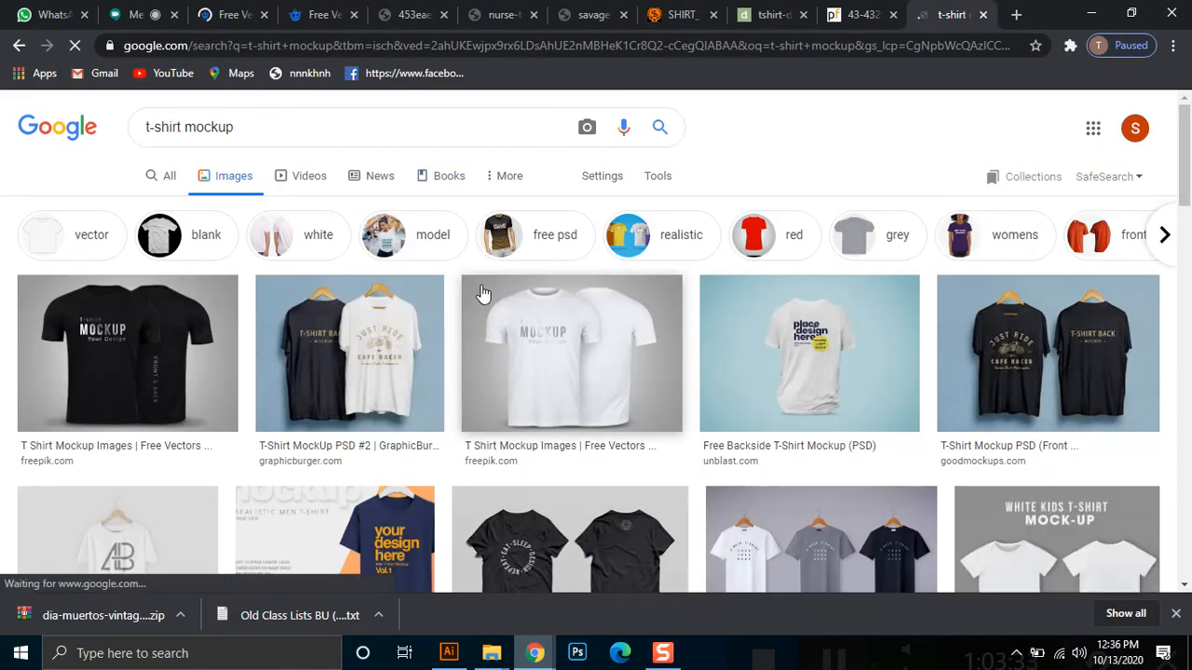
scroll(685, 461, down, 1)
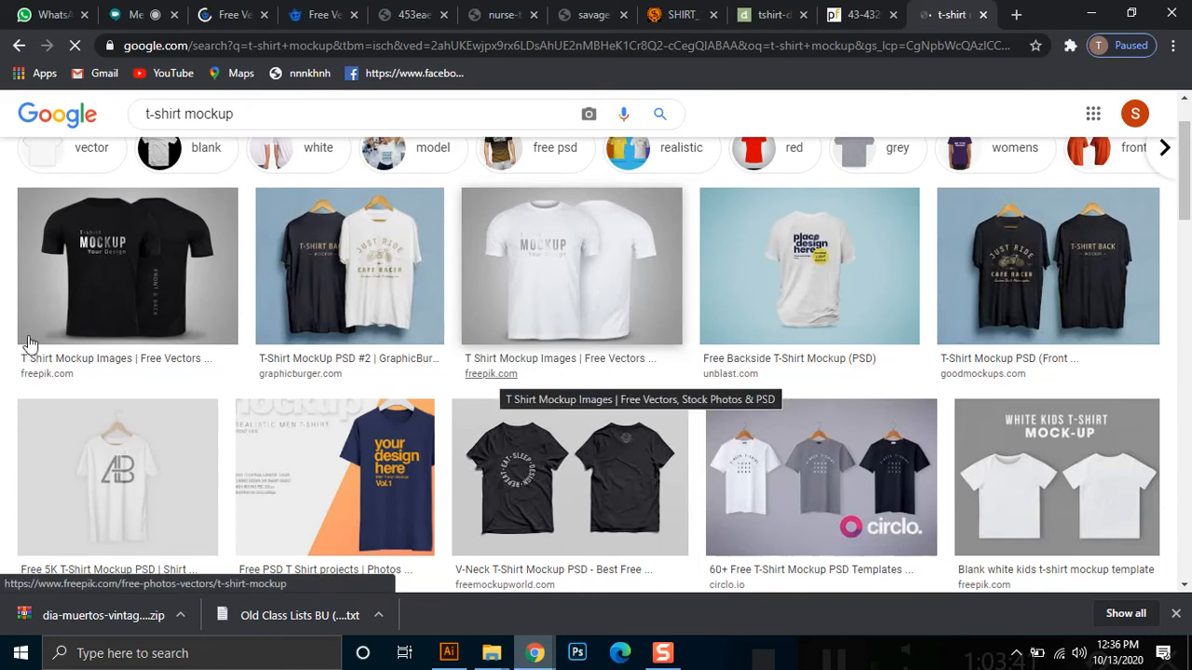
scroll(220, 418, down, 2)
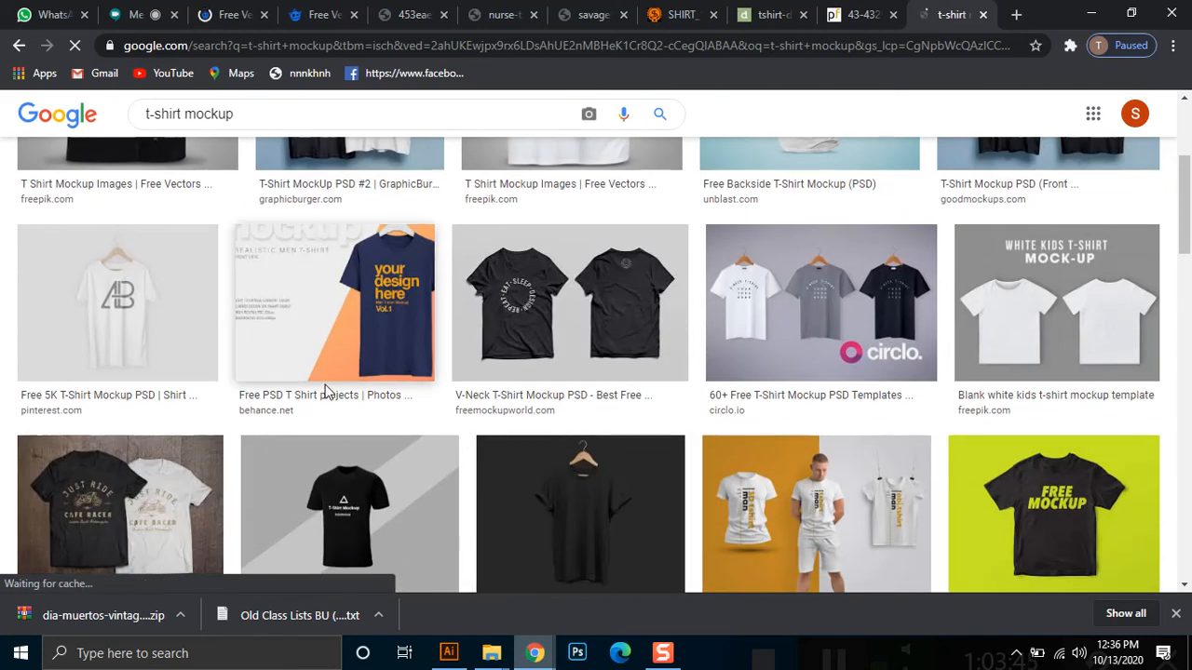
scroll(347, 466, down, 5)
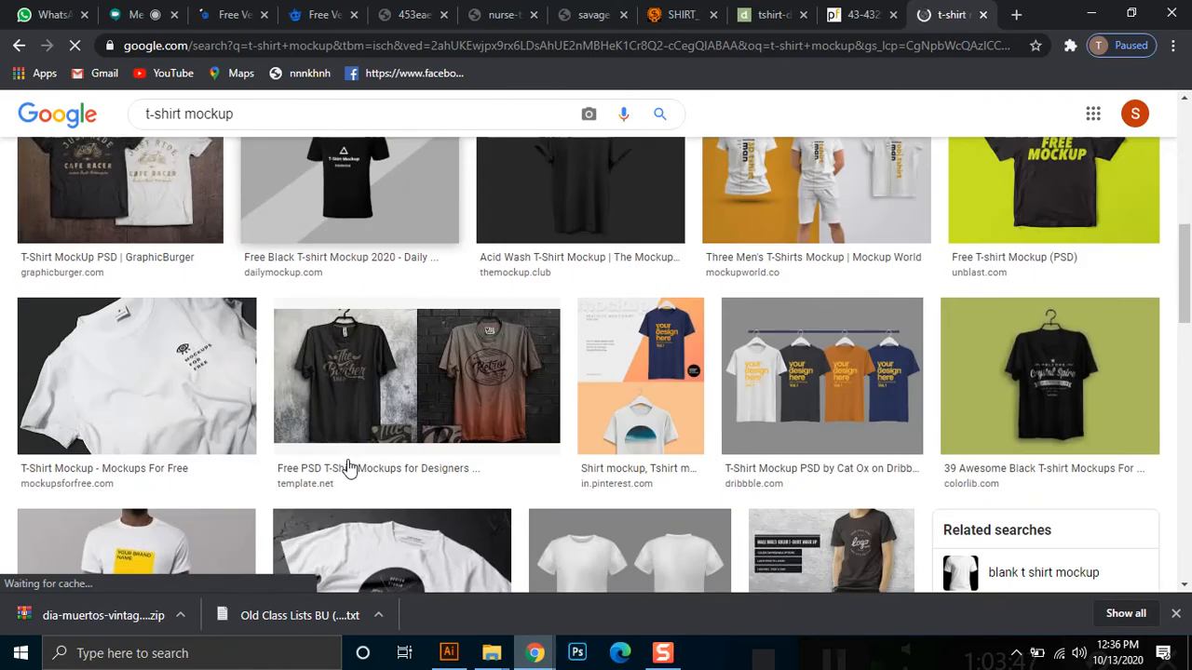
scroll(347, 459, down, 2)
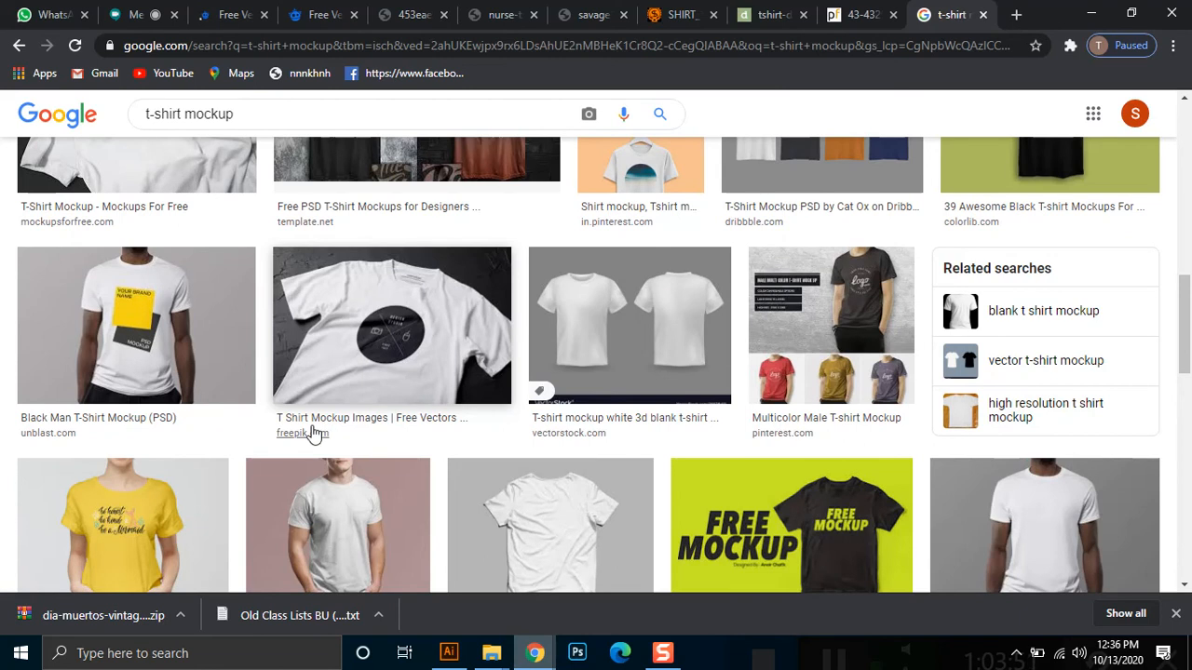
click(245, 9)
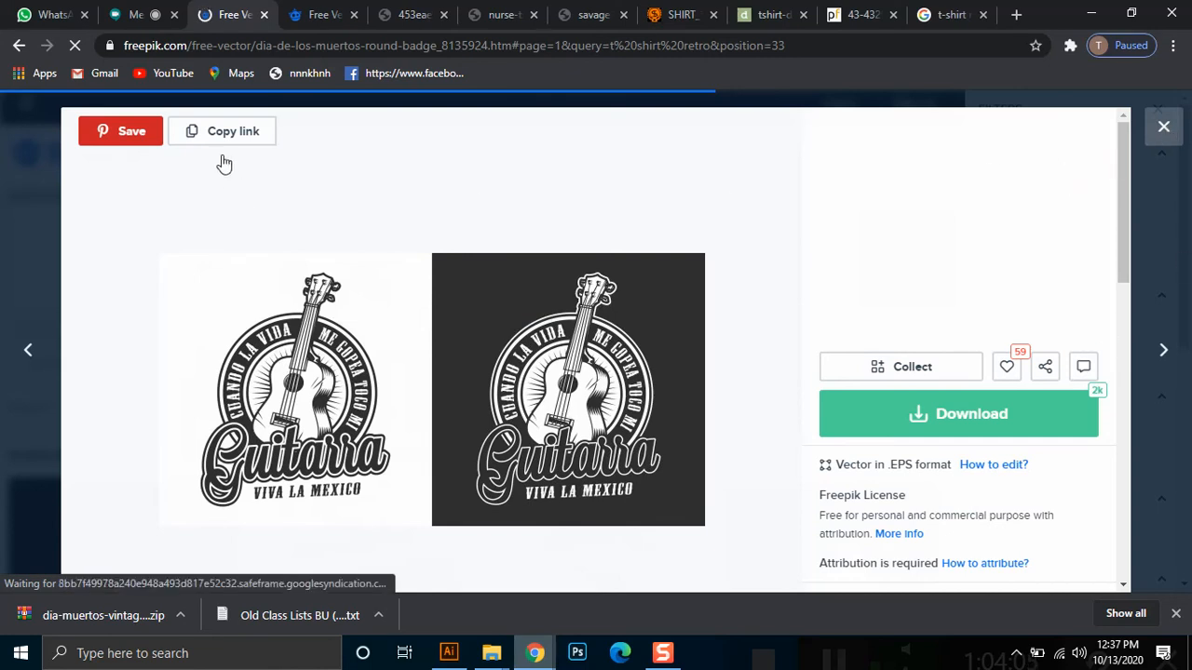
Switch to Illustrator, move the whole skull-woman design up and left to about X 535 px, Y 540 px, and activate the Type tool
mouse_move(449, 653)
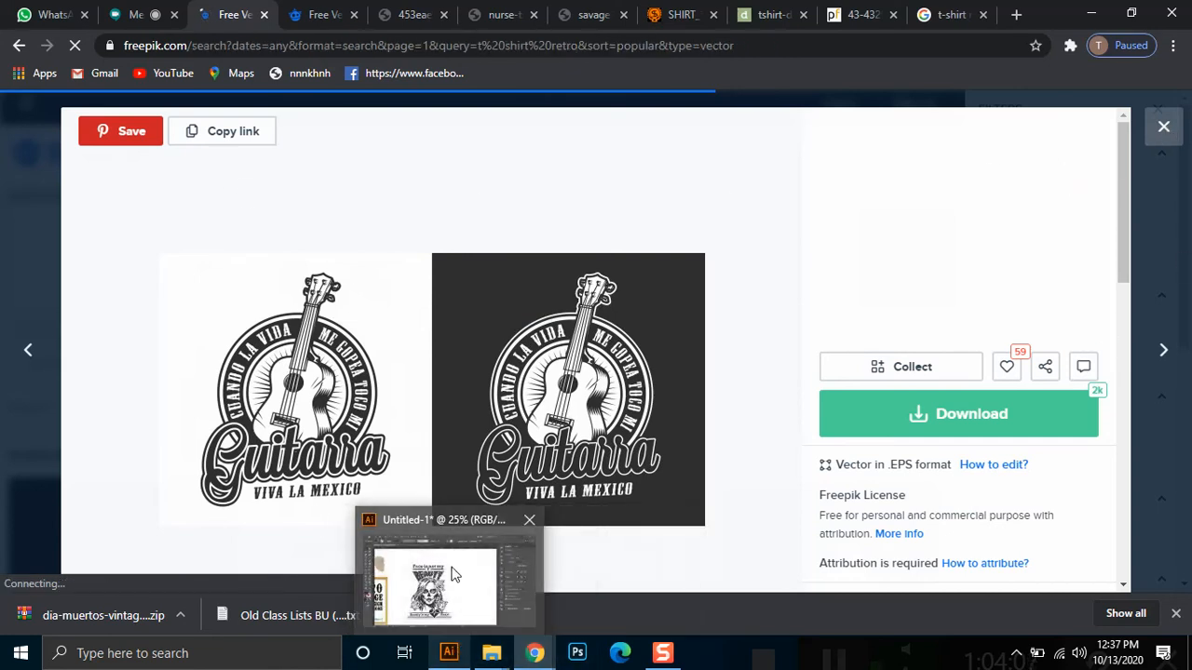
click(449, 652)
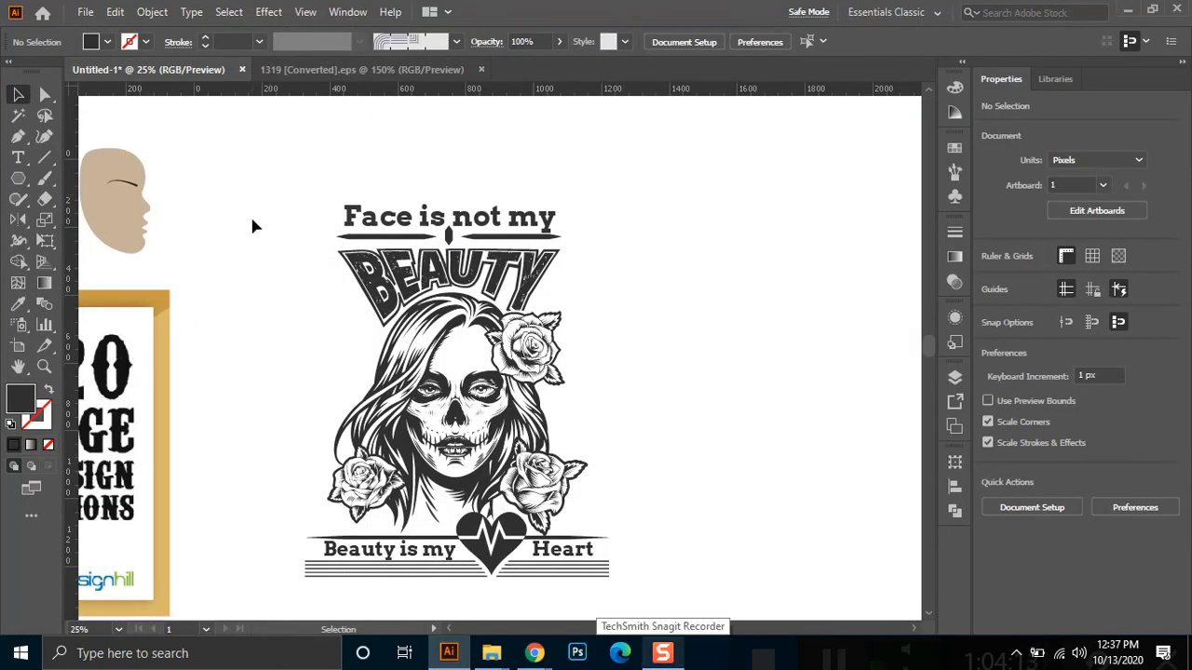
drag(298, 180, 669, 589)
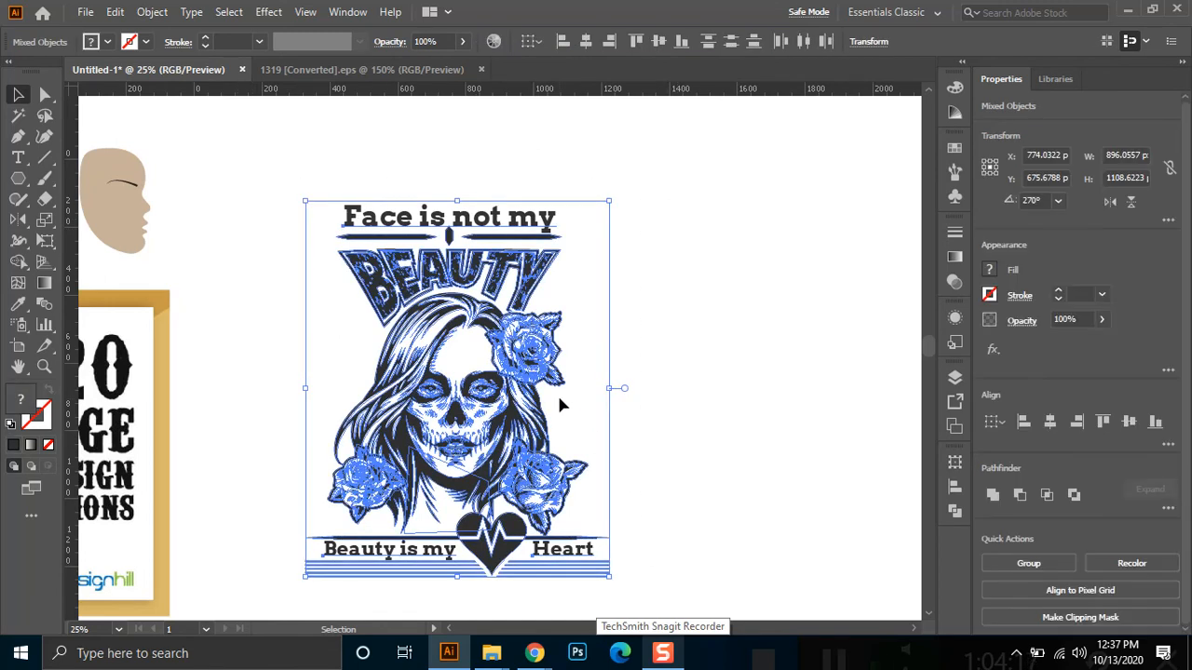
drag(345, 200, 308, 183)
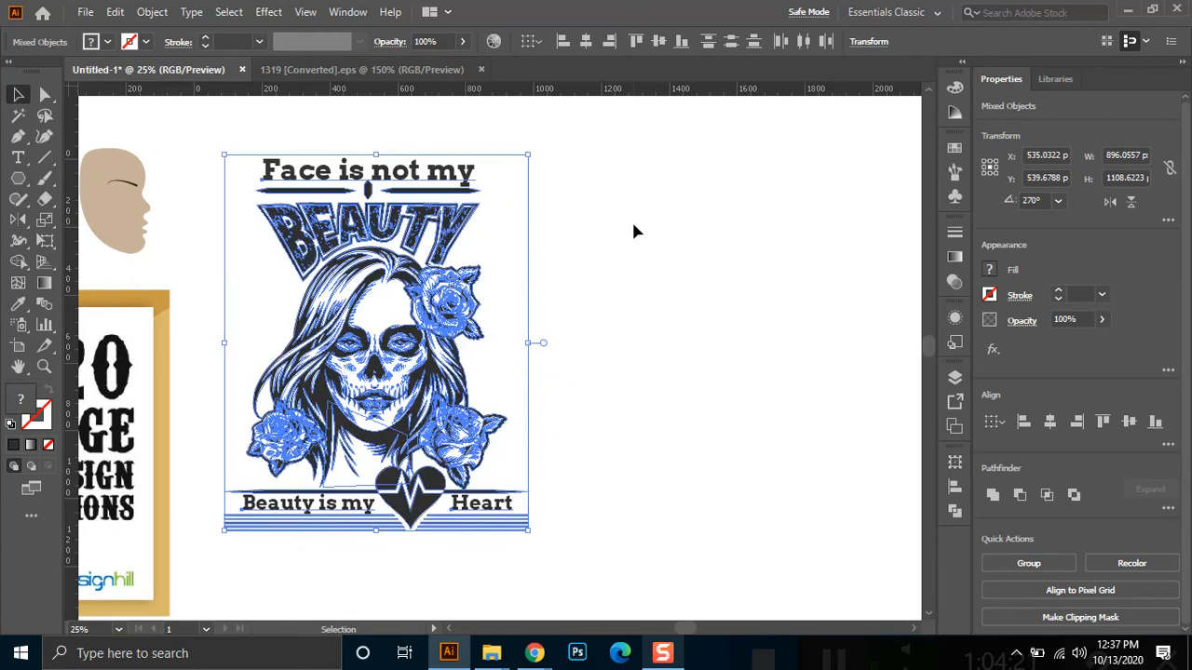
click(672, 220)
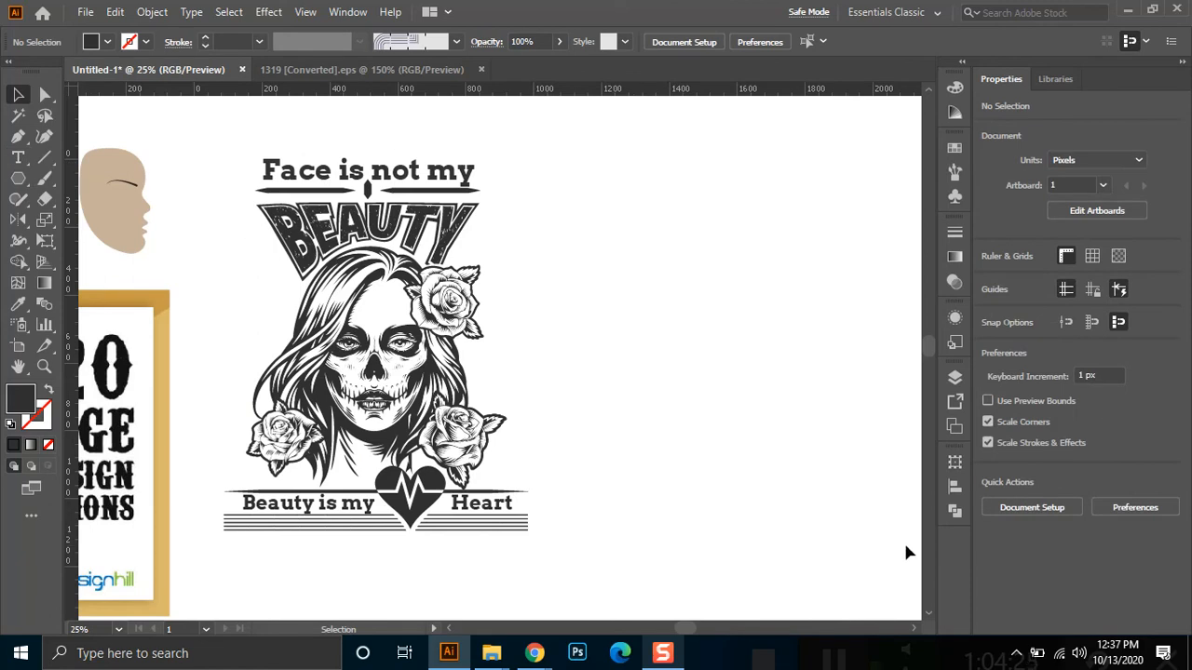
click(20, 160)
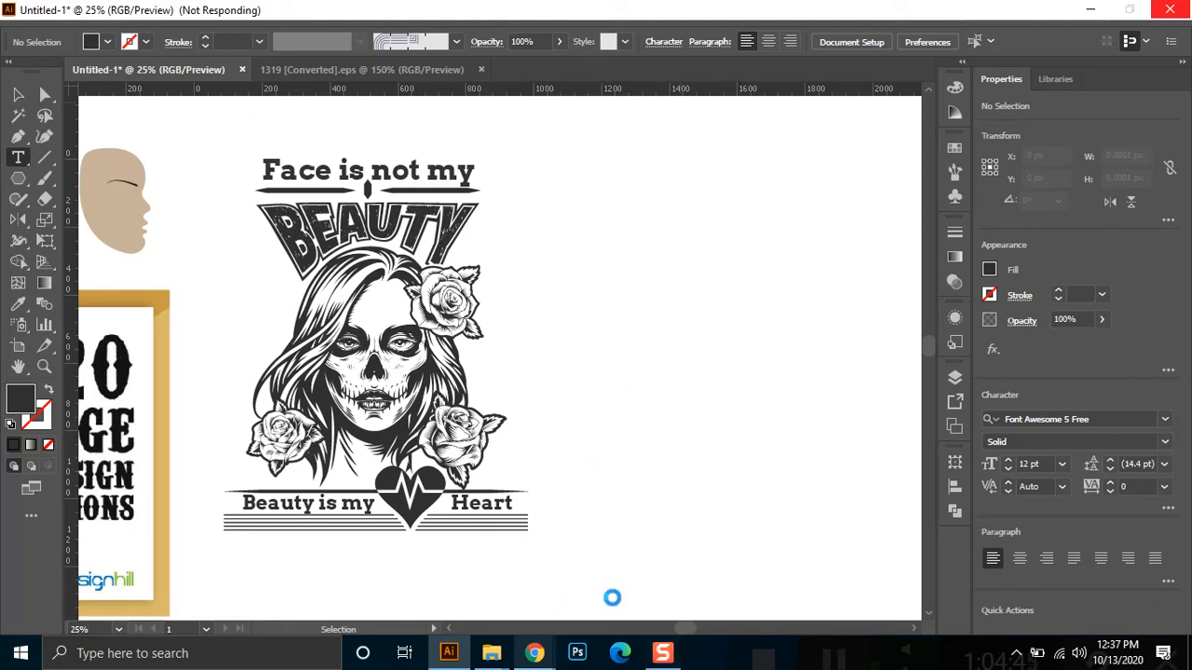
Switch to Chrome and recheck the T-shirt mockup images, the Freepik retro vectors, the Freepik mockup search and the Behance T-shirt designs
click(534, 653)
click(498, 553)
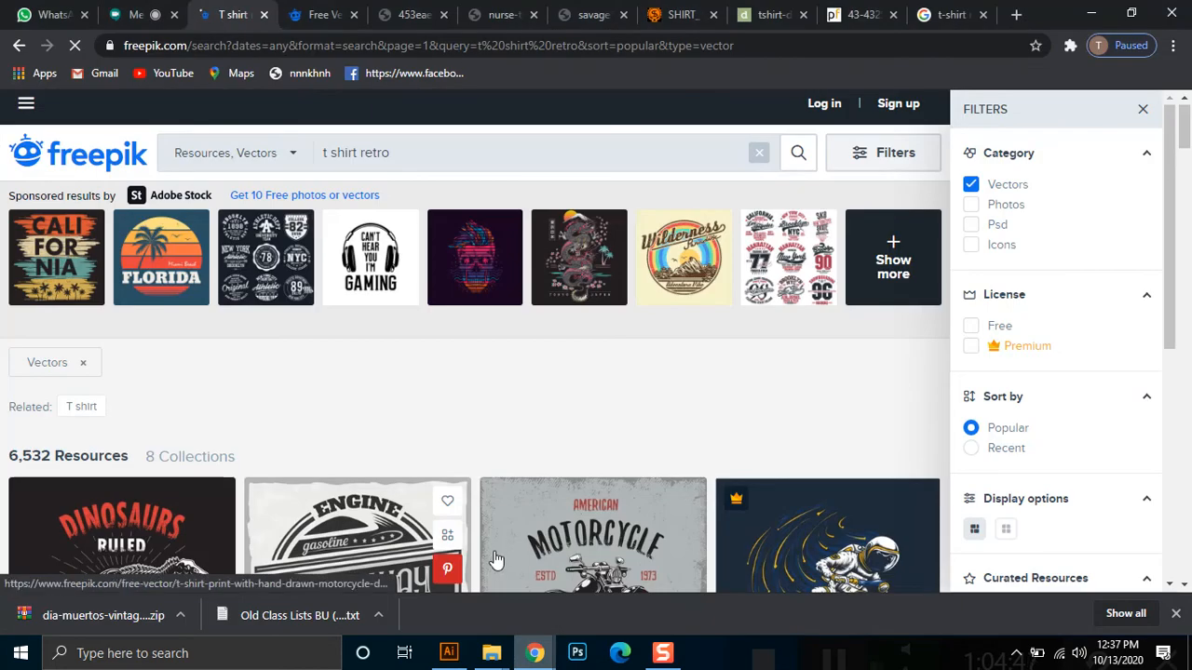
click(961, 9)
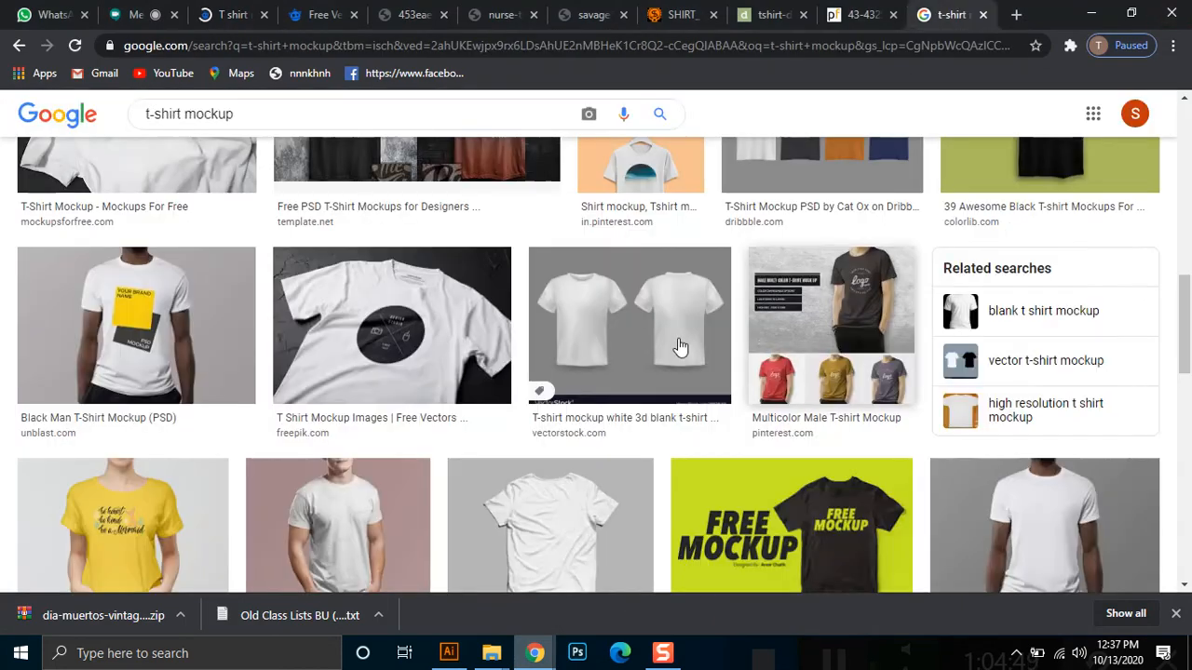
scroll(642, 279, up, 1)
click(316, 14)
click(234, 14)
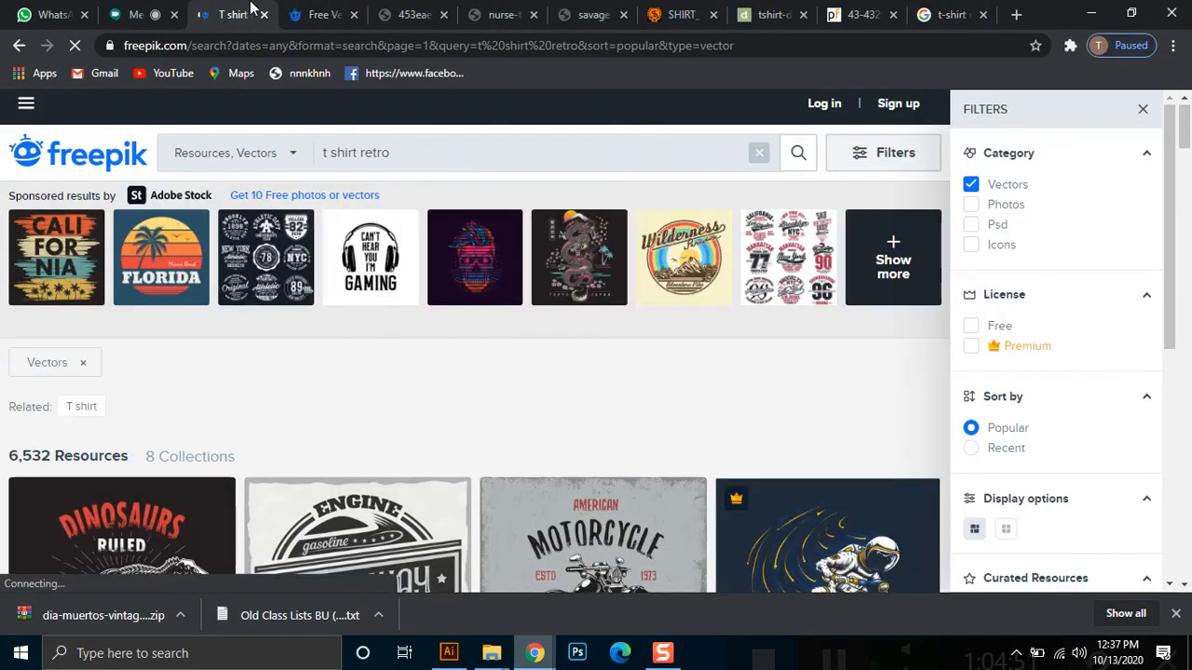
scroll(519, 370, down, 4)
scroll(518, 370, up, 4)
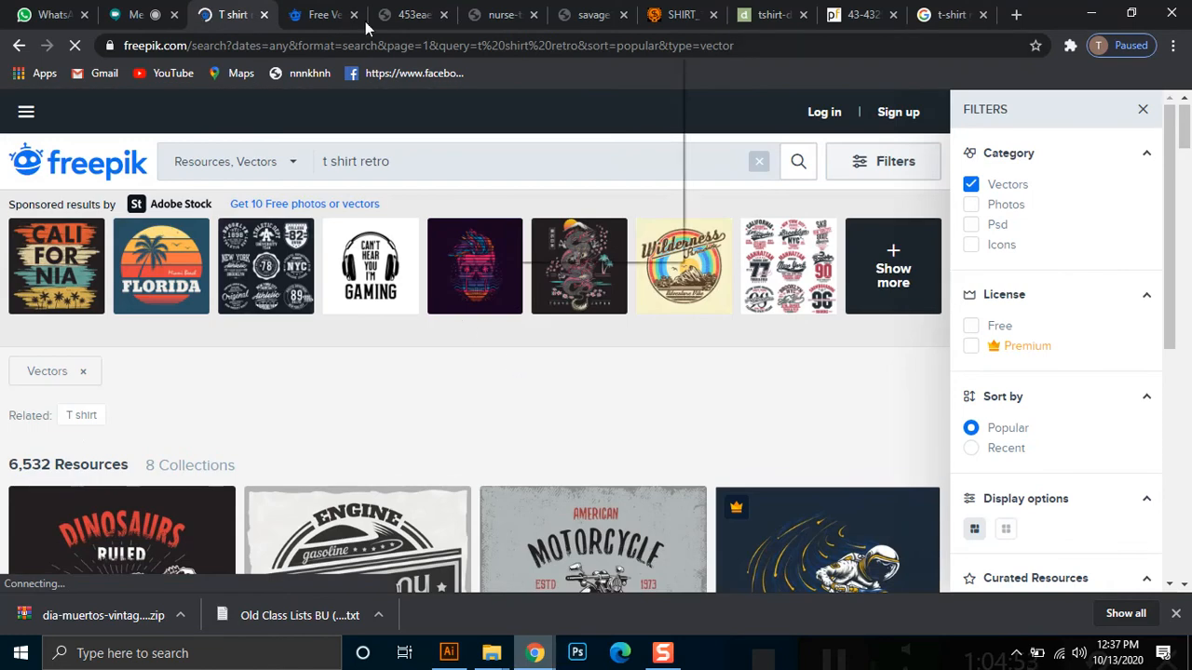
click(335, 15)
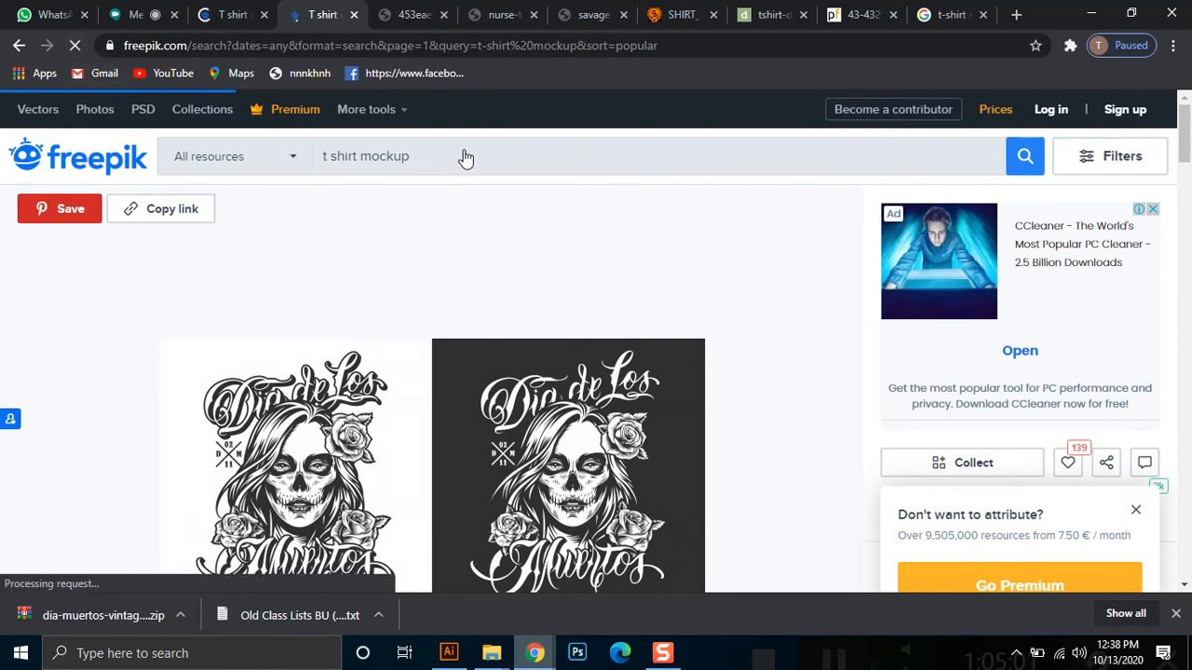
click(405, 13)
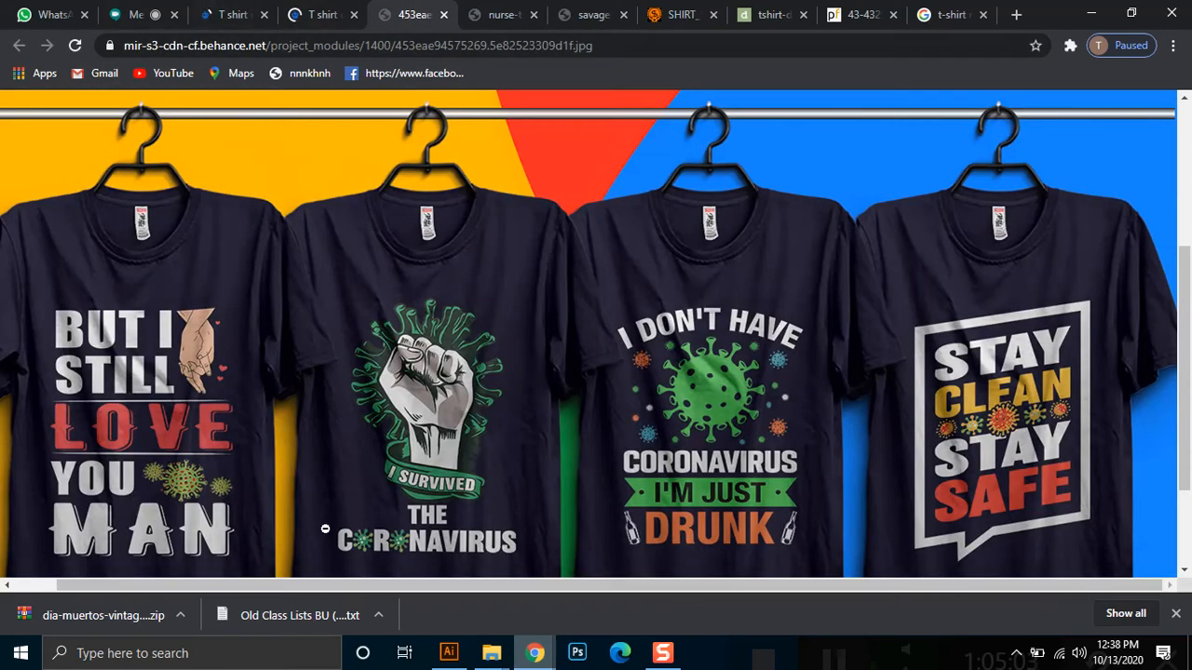
Switch to Illustrator and set the font for new text to the Bangla typeface Bitopi S_A
click(448, 652)
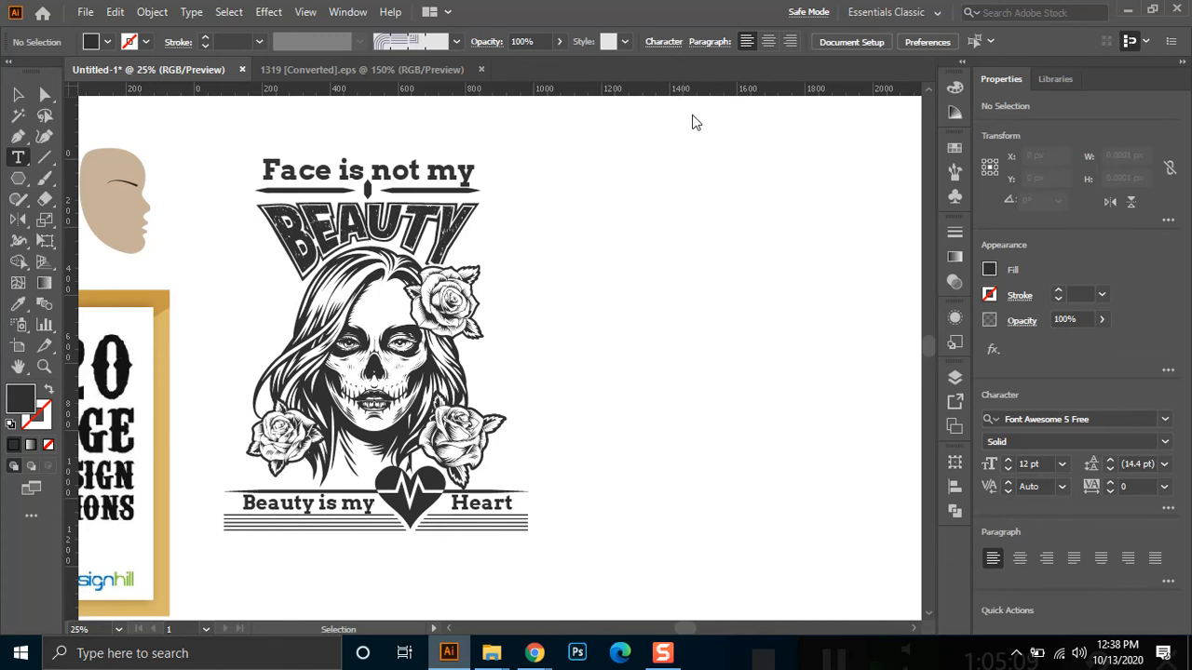
click(664, 43)
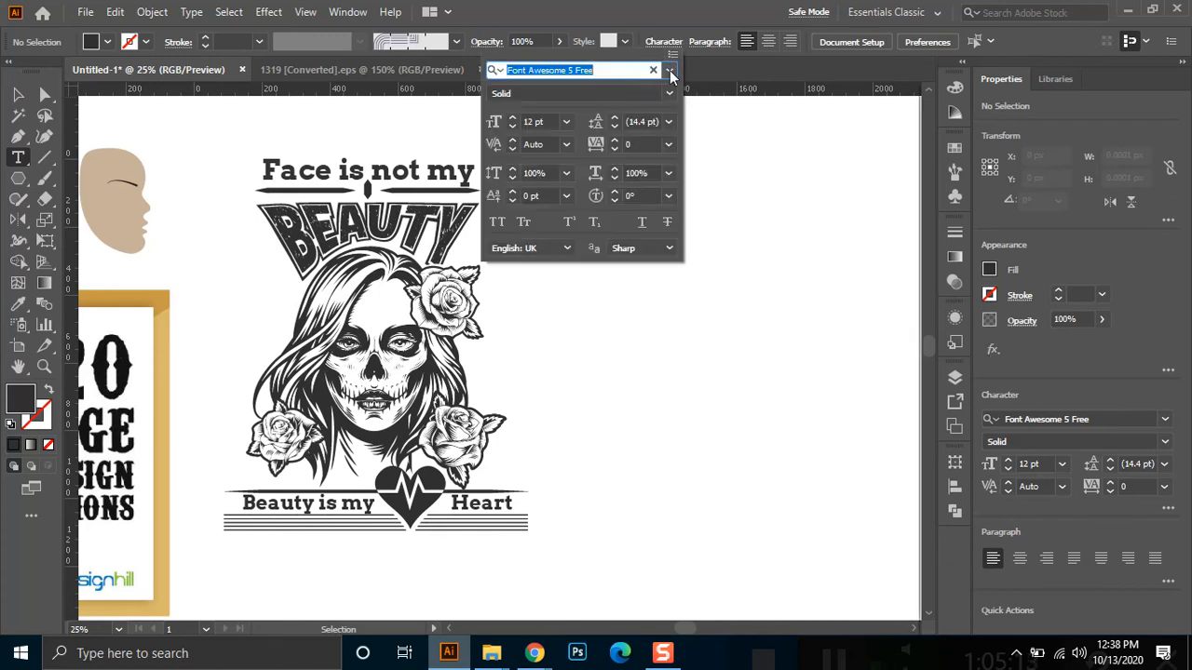
click(669, 71)
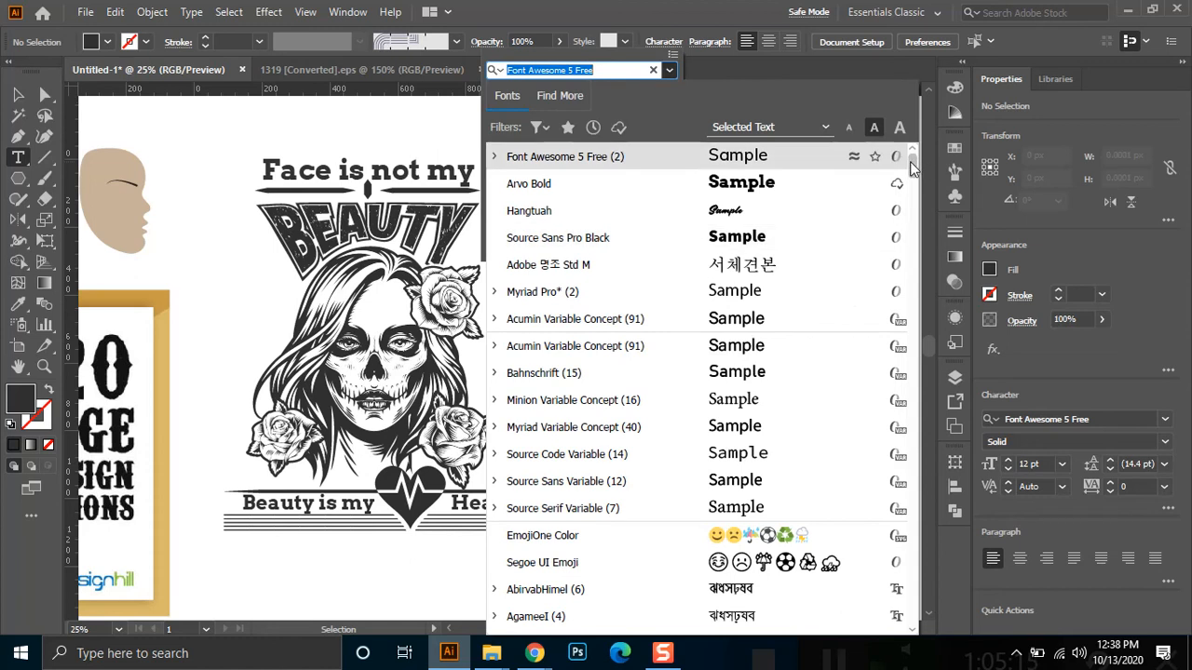
scroll(912, 168, down, 4)
scroll(914, 238, down, 10)
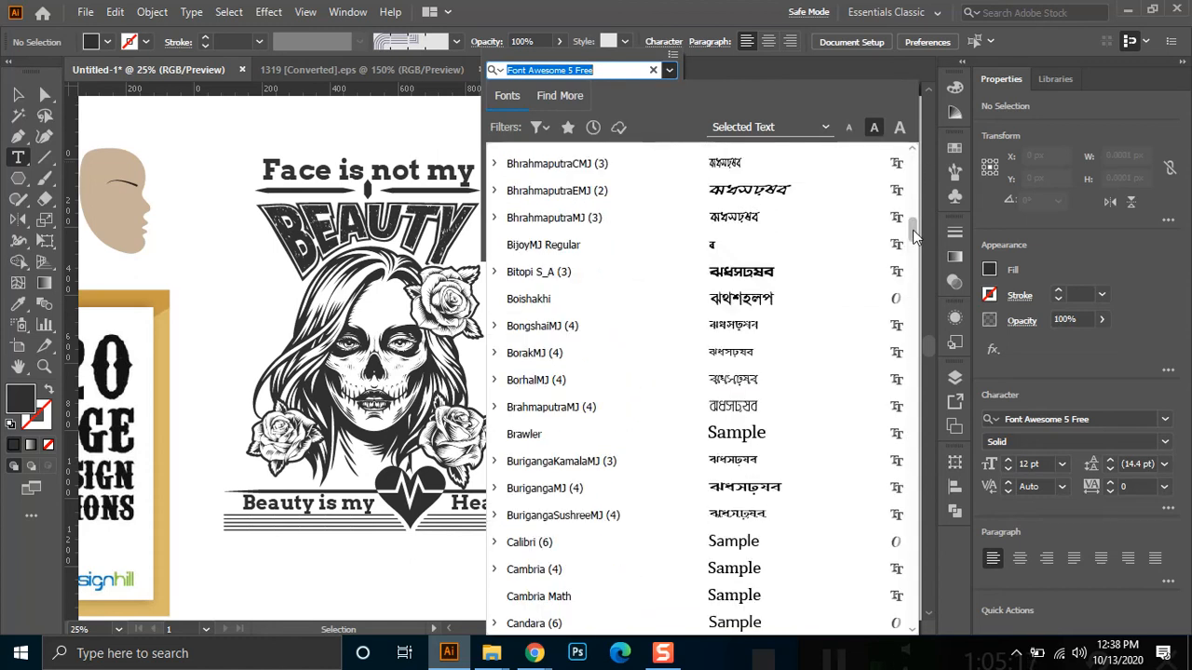
scroll(916, 232, up, 2)
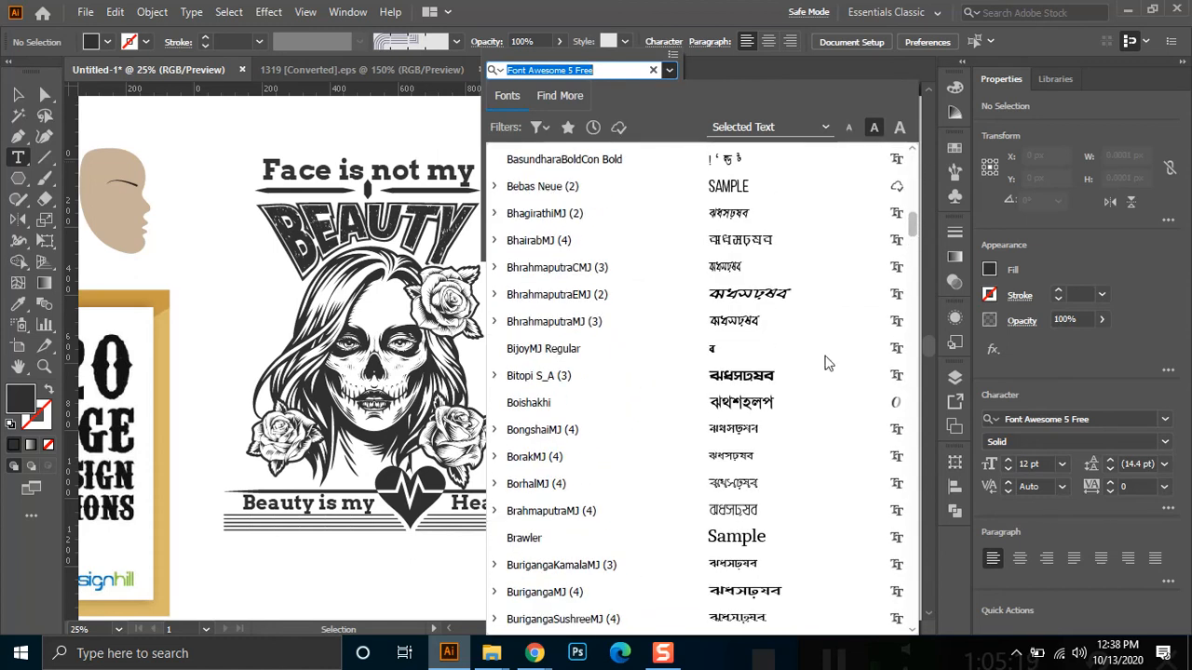
click(753, 375)
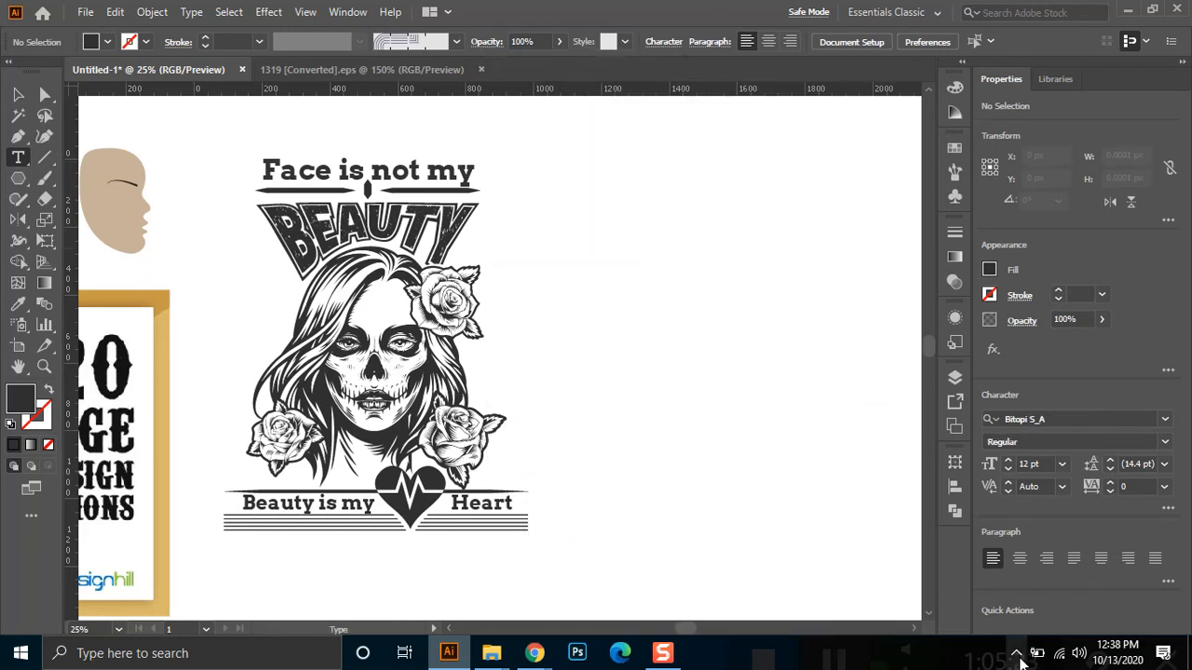
click(1018, 655)
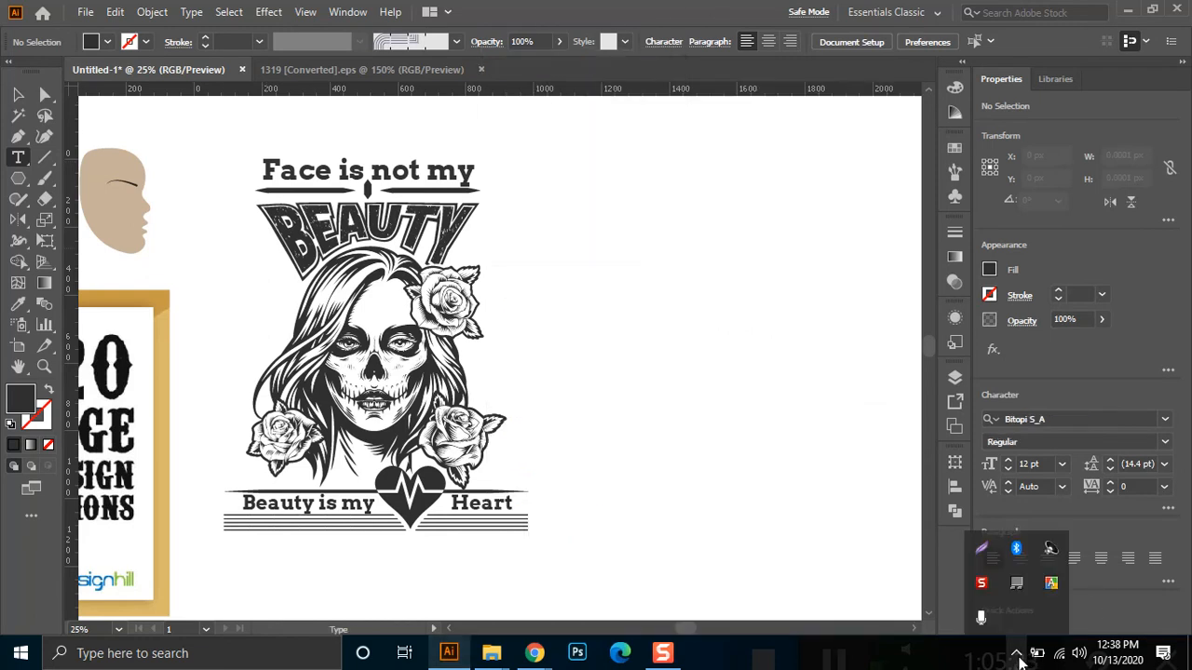
right_click(1050, 590)
mouse_move(1071, 490)
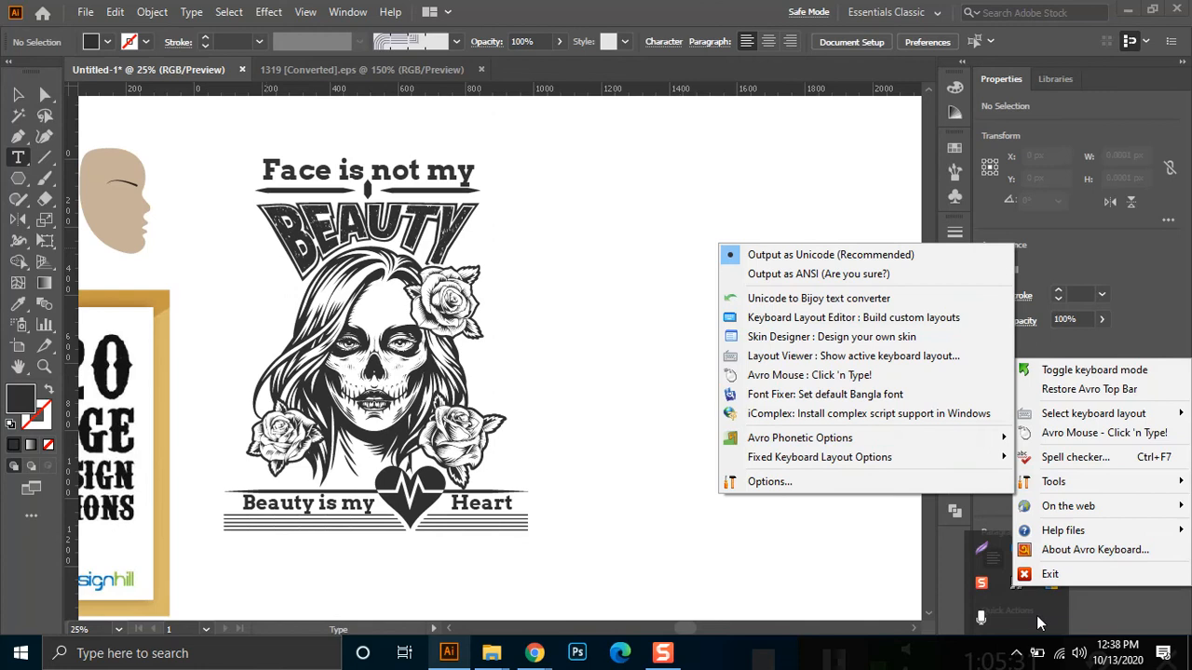
key(Escape)
key(Escape)
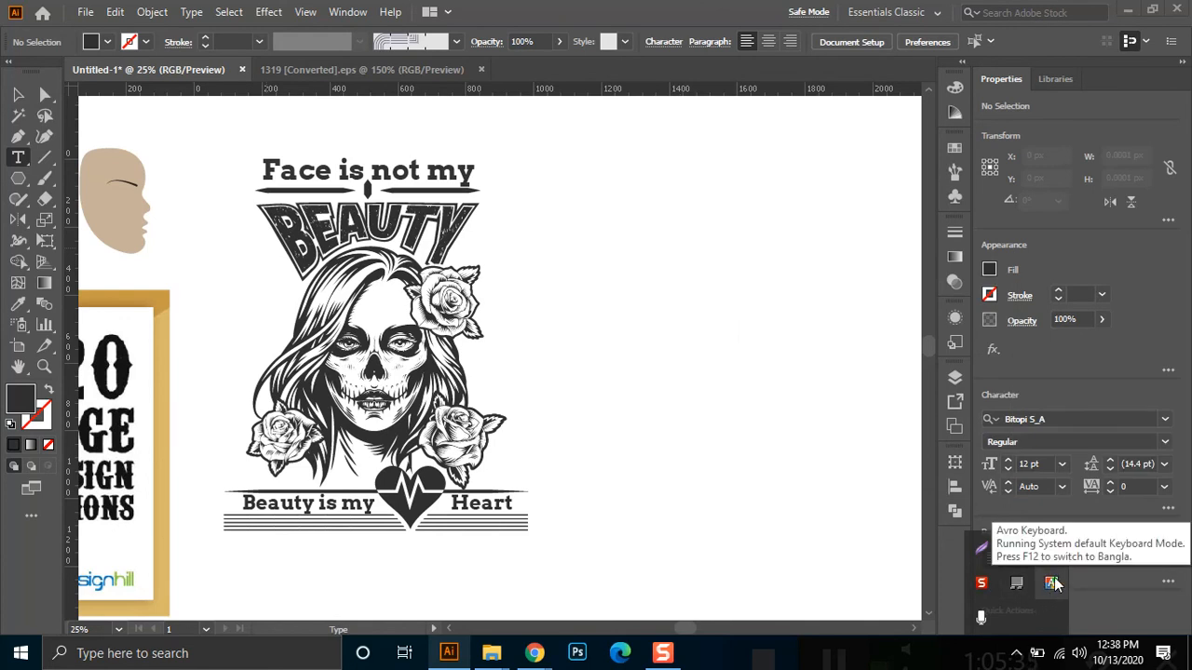
Open Avro Keyboard's Unicode to Bijoy text converter and move its window away from the skull-woman artwork
right_click(1052, 585)
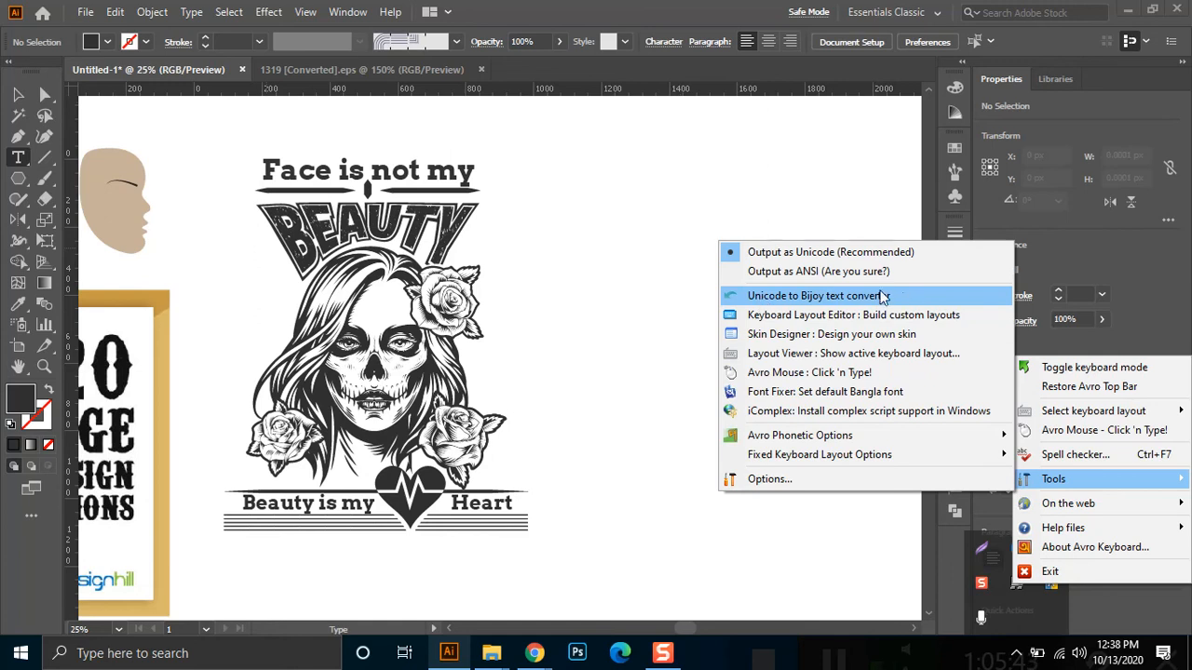
click(872, 298)
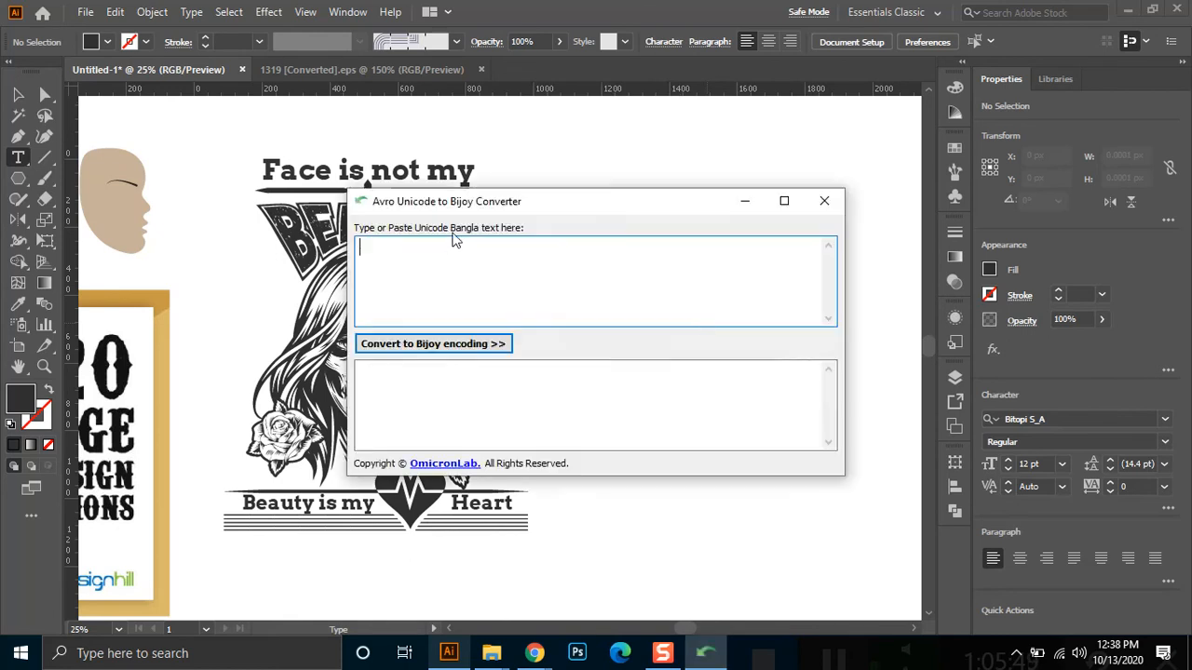
drag(546, 211, 714, 243)
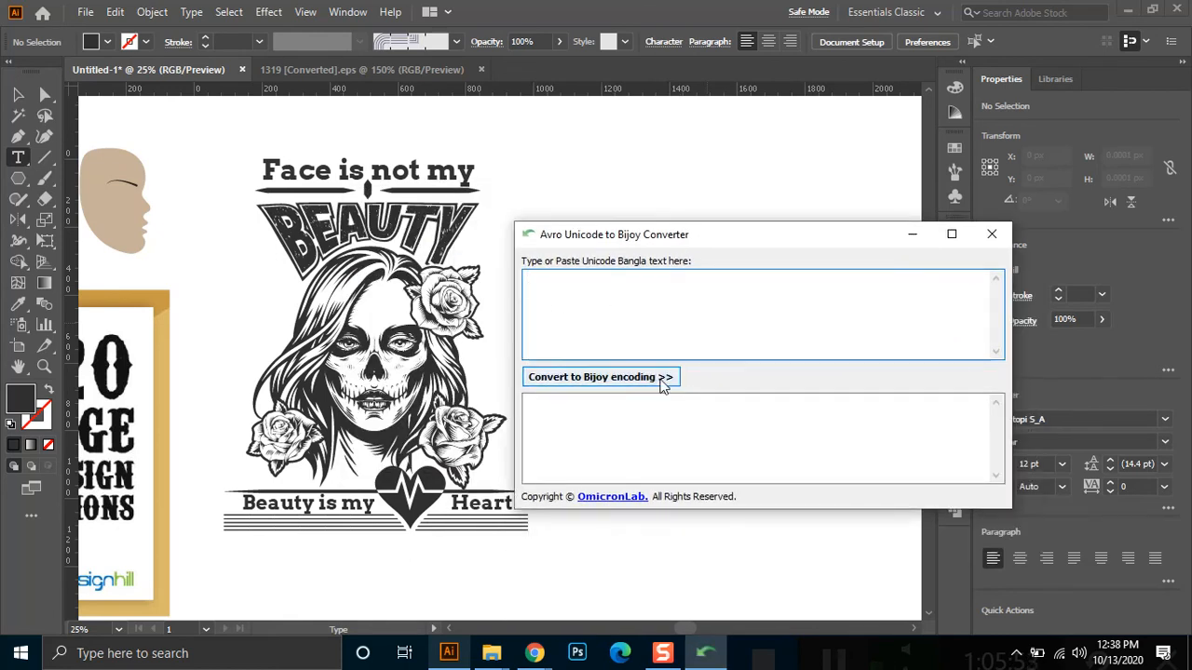
Switch Avro Keyboard to Bangla mode, test it in the converter's Unicode box, and clear the trial characters
click(1016, 652)
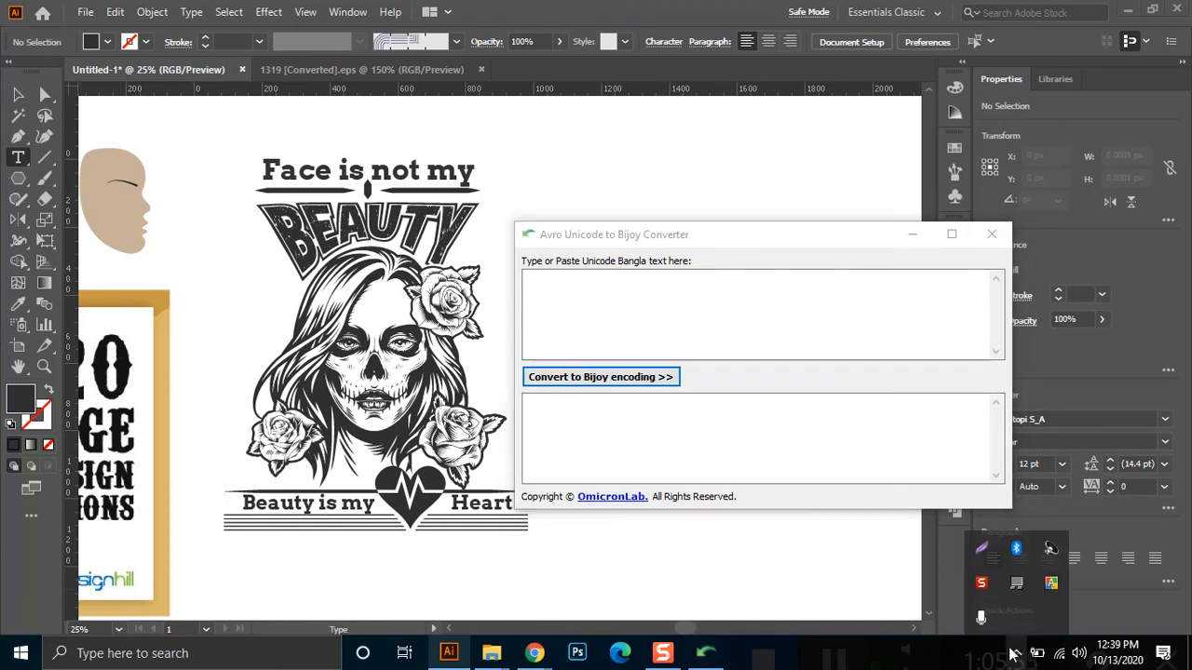
click(1051, 589)
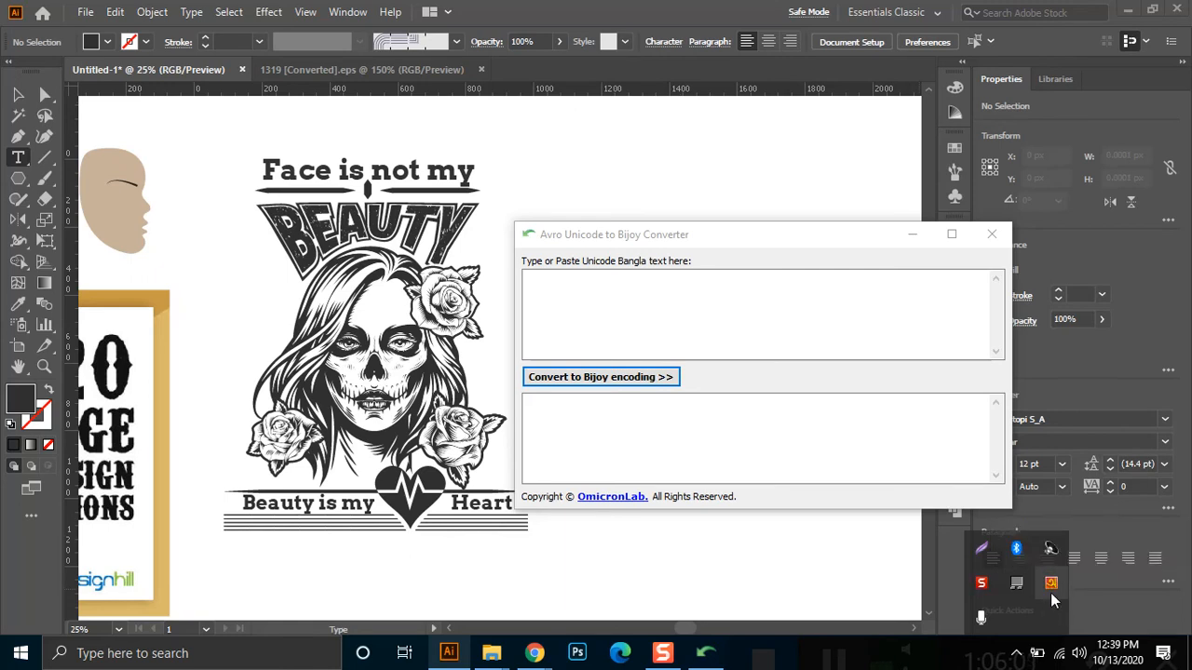
click(586, 303)
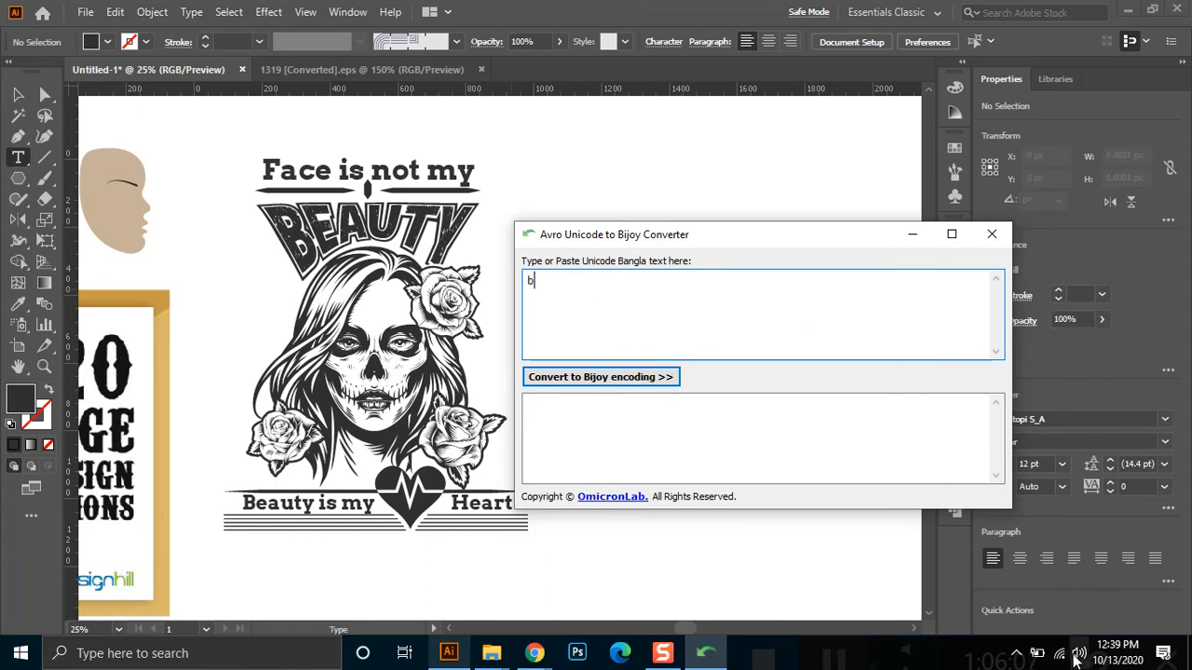
click(1017, 653)
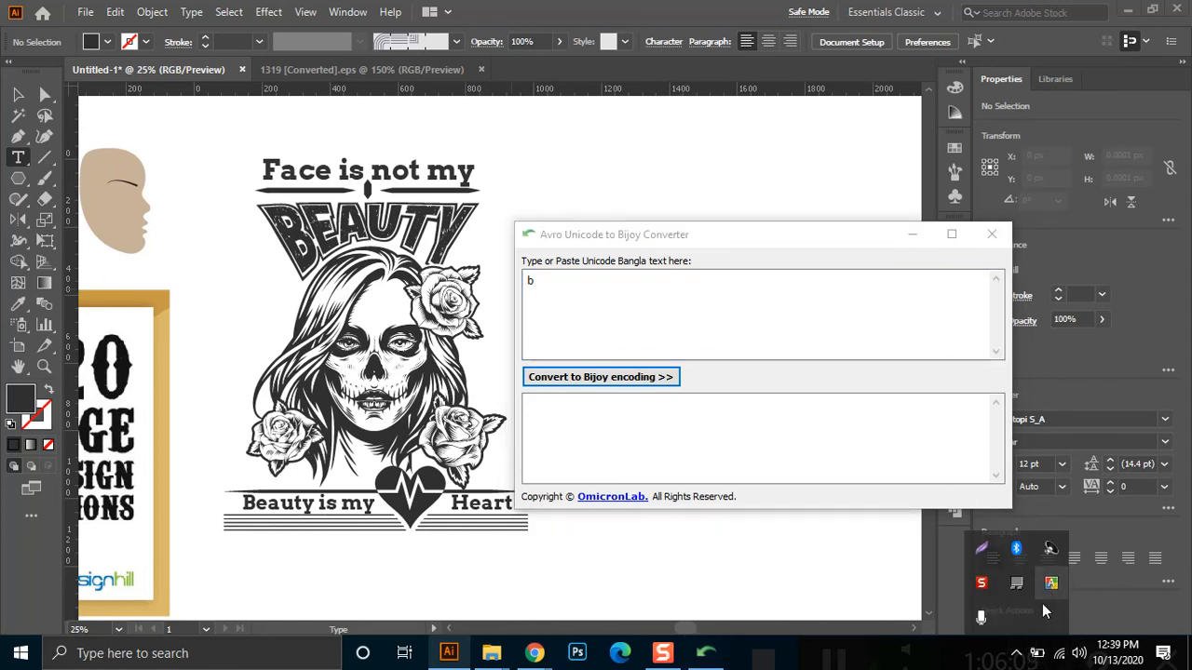
click(704, 343)
text(aas)
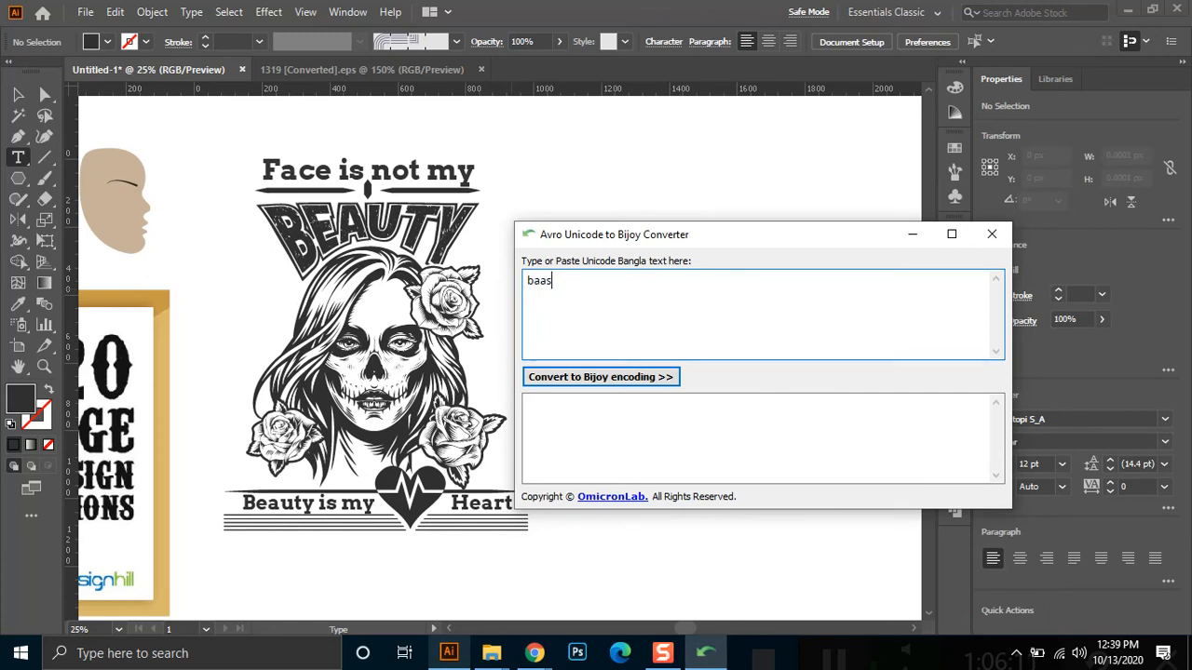
key(BackSpace)
key(BackSpace)
key(BackSpace)
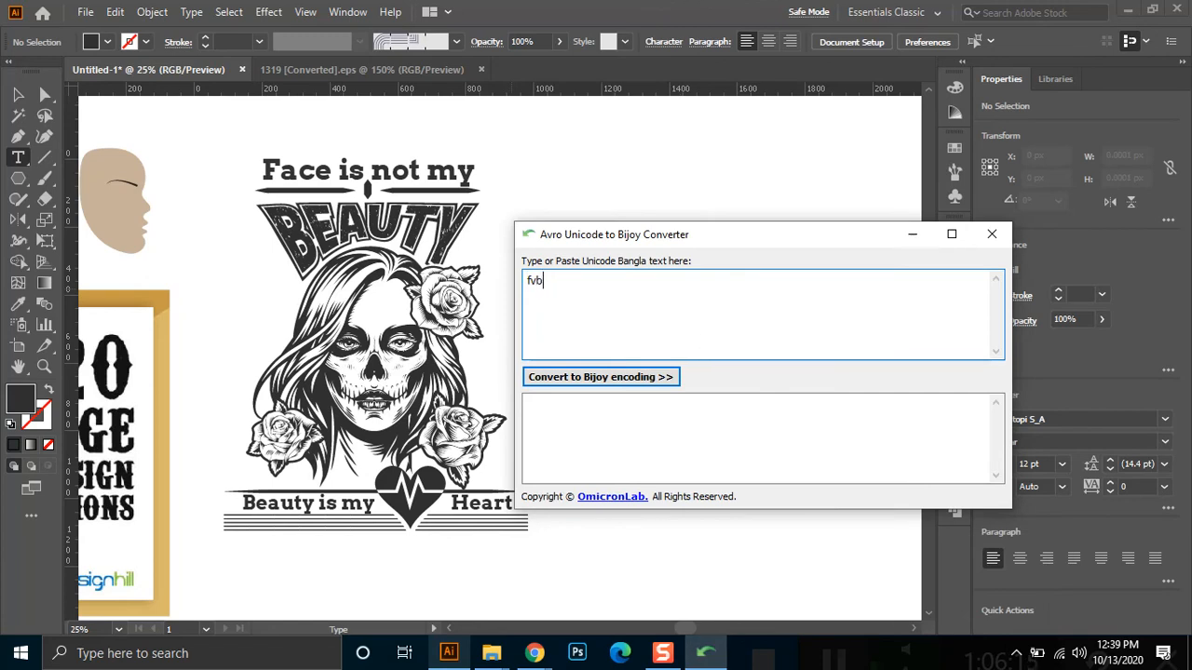
text(xdv)
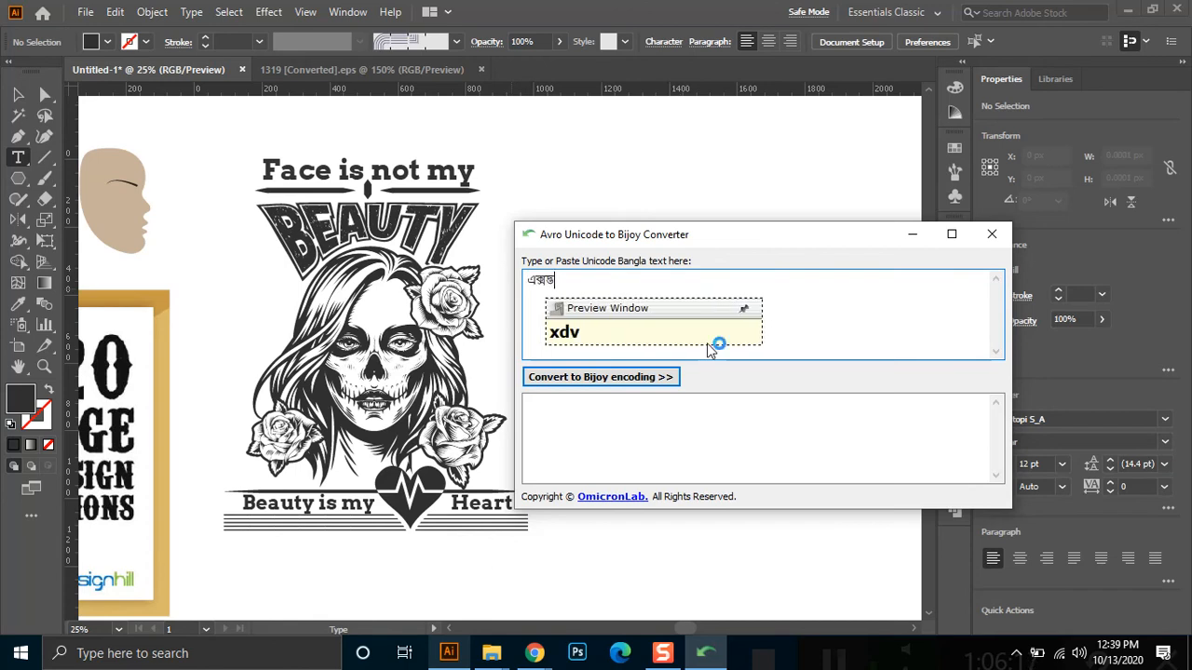
key(BackSpace)
key(BackSpace)
key(BackSpace)
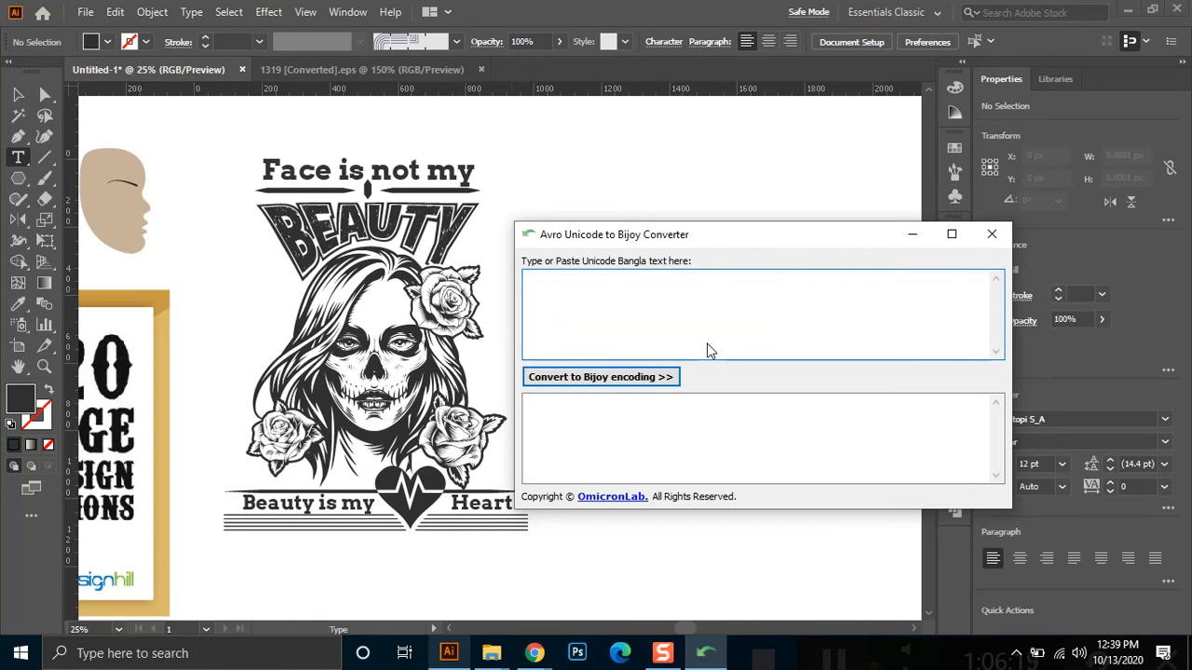
Write বাংলাদেশ in the converter, convert it to Bijoy encoding, and copy the converted word
text(bangla)
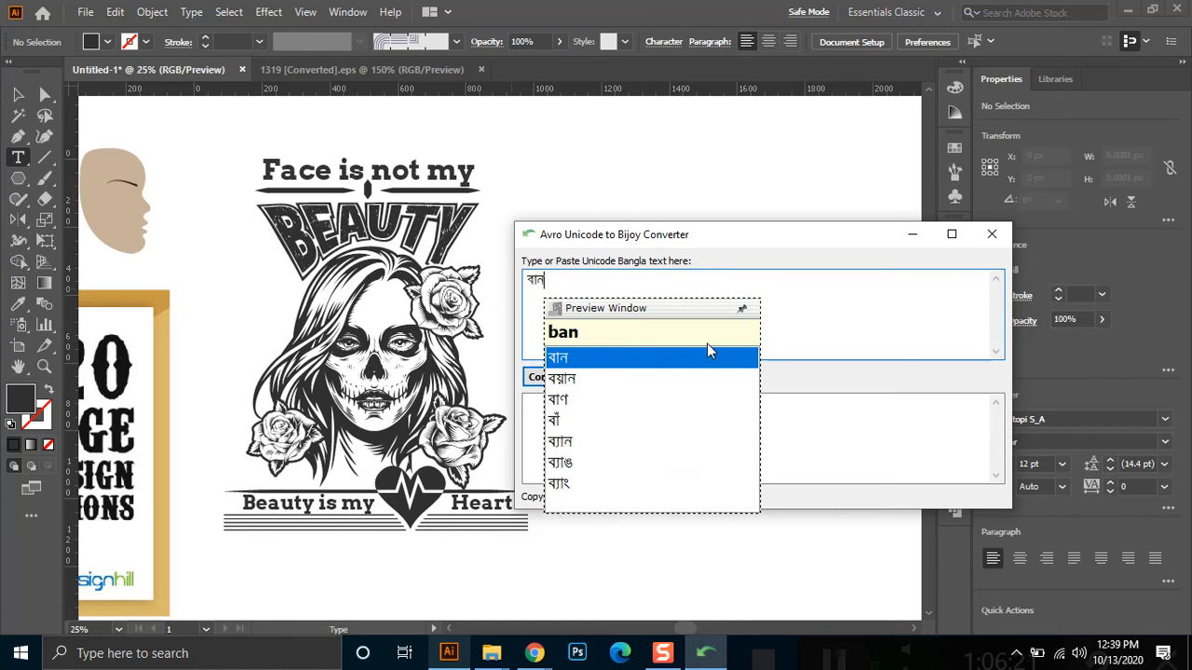
text(desh)
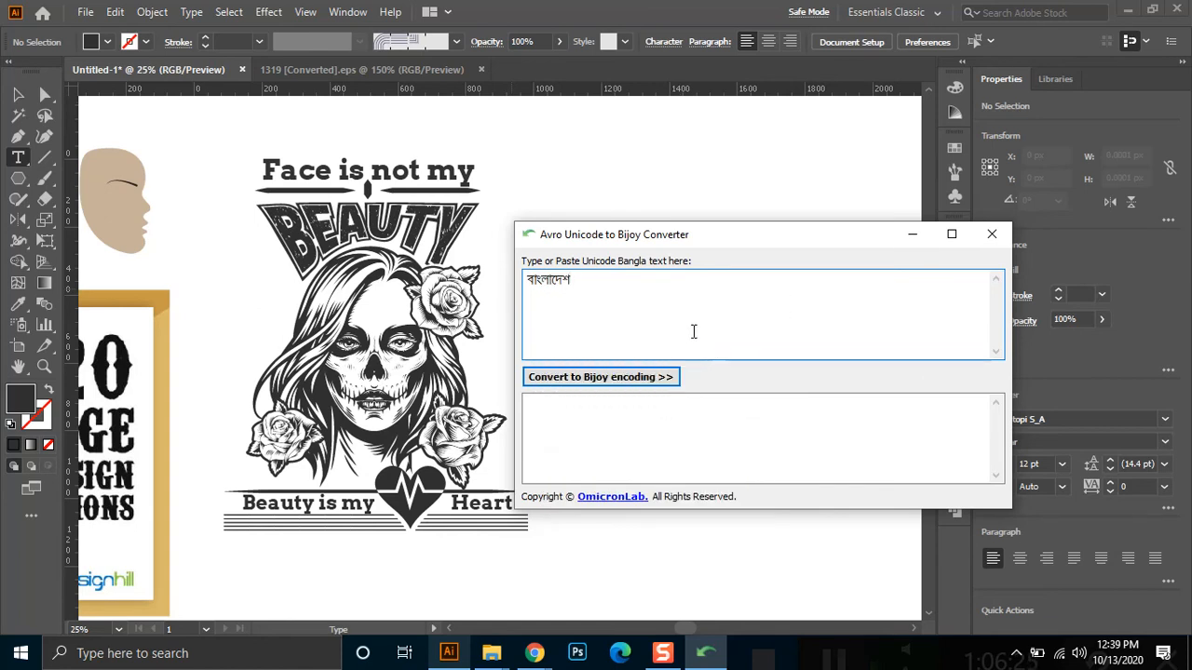
click(572, 384)
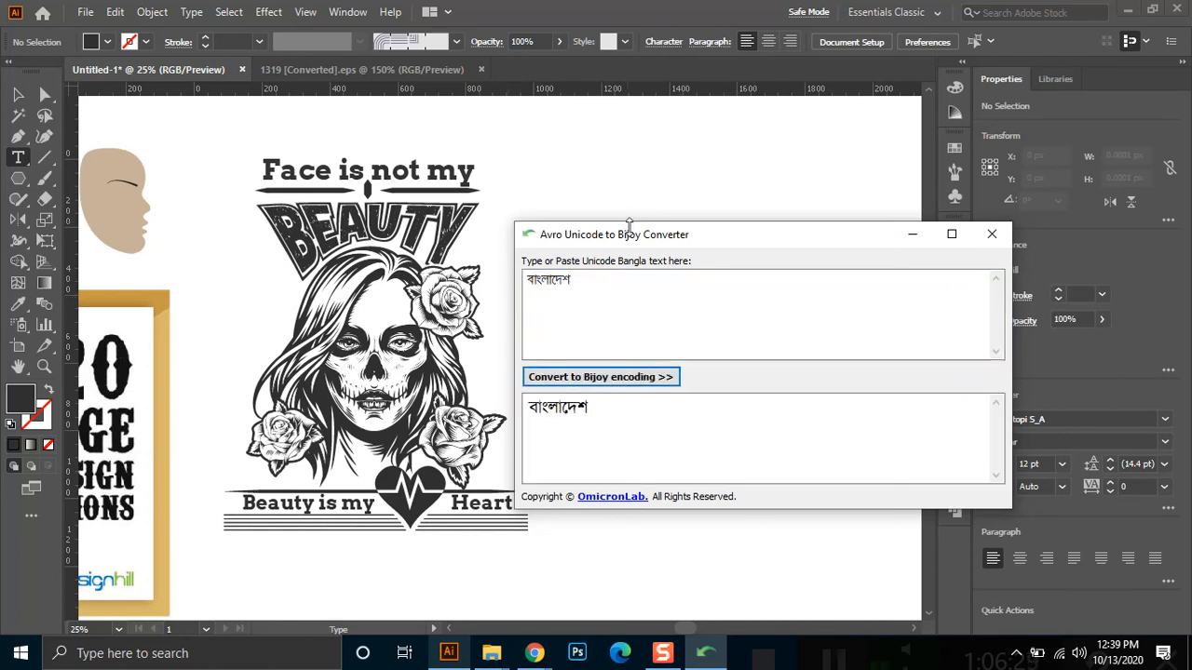
drag(599, 407, 488, 410)
key(ctrl+c)
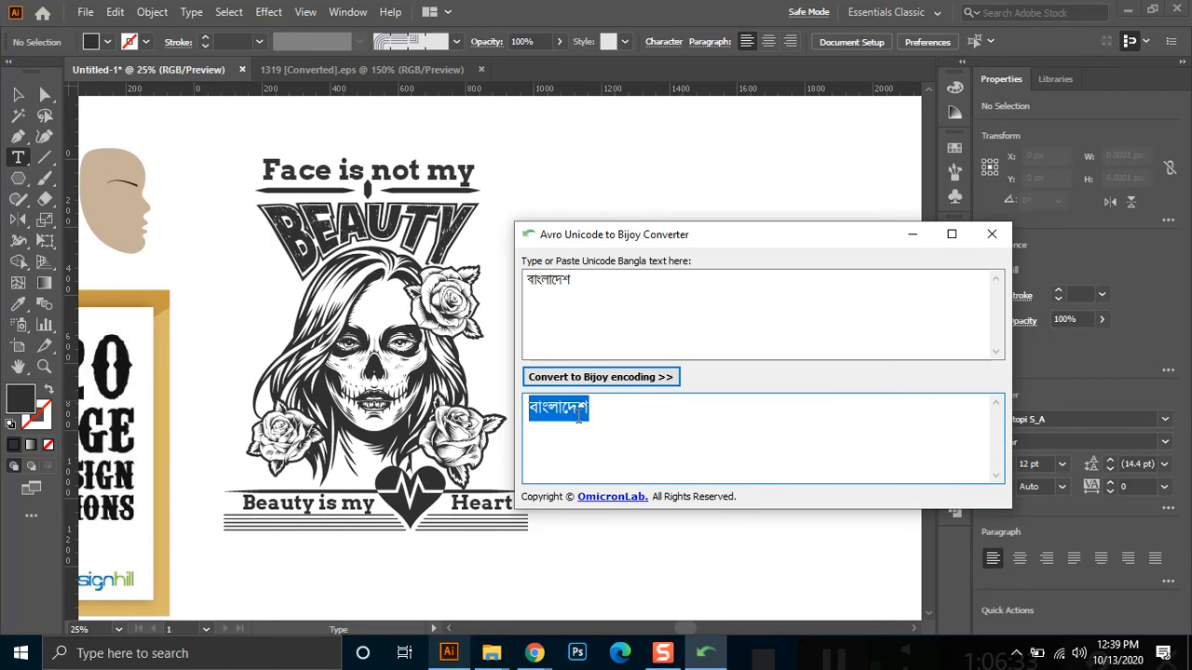
click(913, 233)
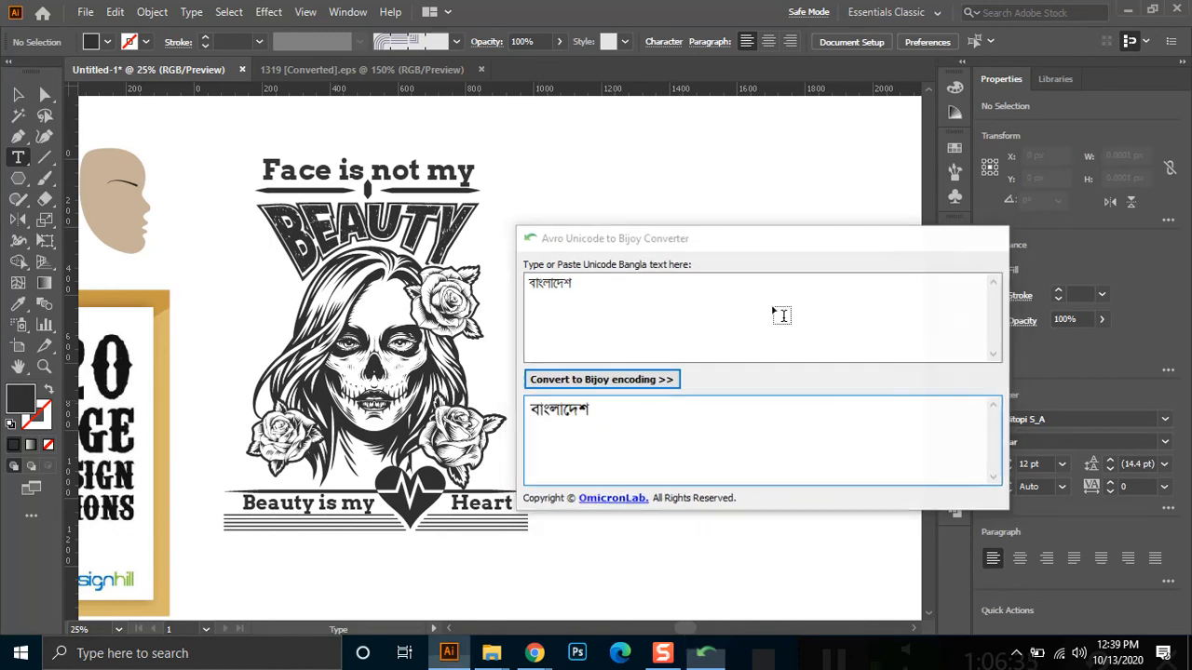
Paste the converted word beside the skull-woman design in Illustrator and enlarge it to about 972 px wide, roughly 255 pt
click(637, 271)
key(ctrl+v)
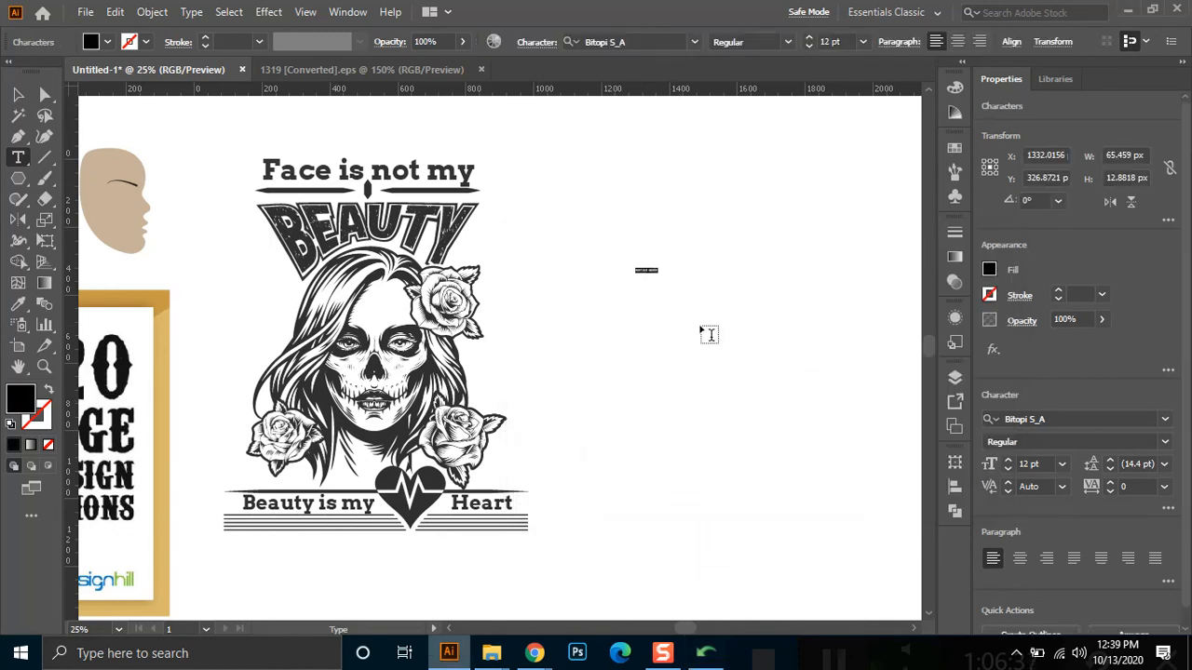
key(Escape)
drag(655, 279, 807, 447)
drag(658, 278, 747, 327)
Copy the unconverted Unicode word from the converter and duplicate the large Illustrator word directly below the original
click(705, 653)
key(ctrl+v)
key(ctrl+a)
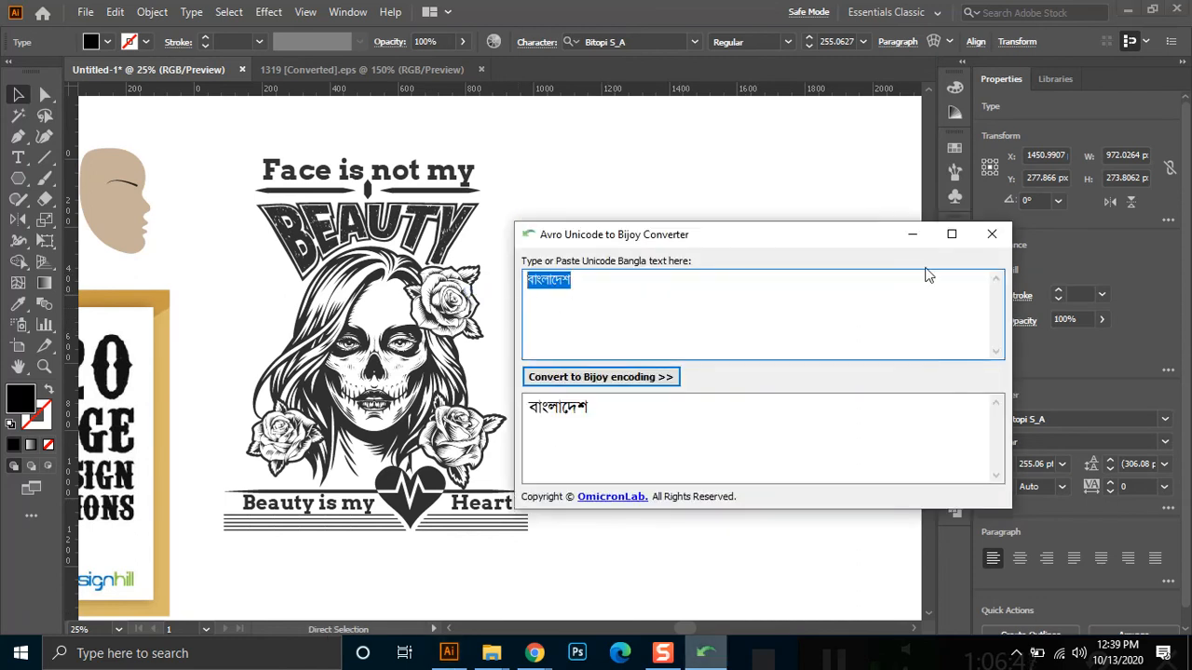
key(alt+Tab)
key(ctrl+v)
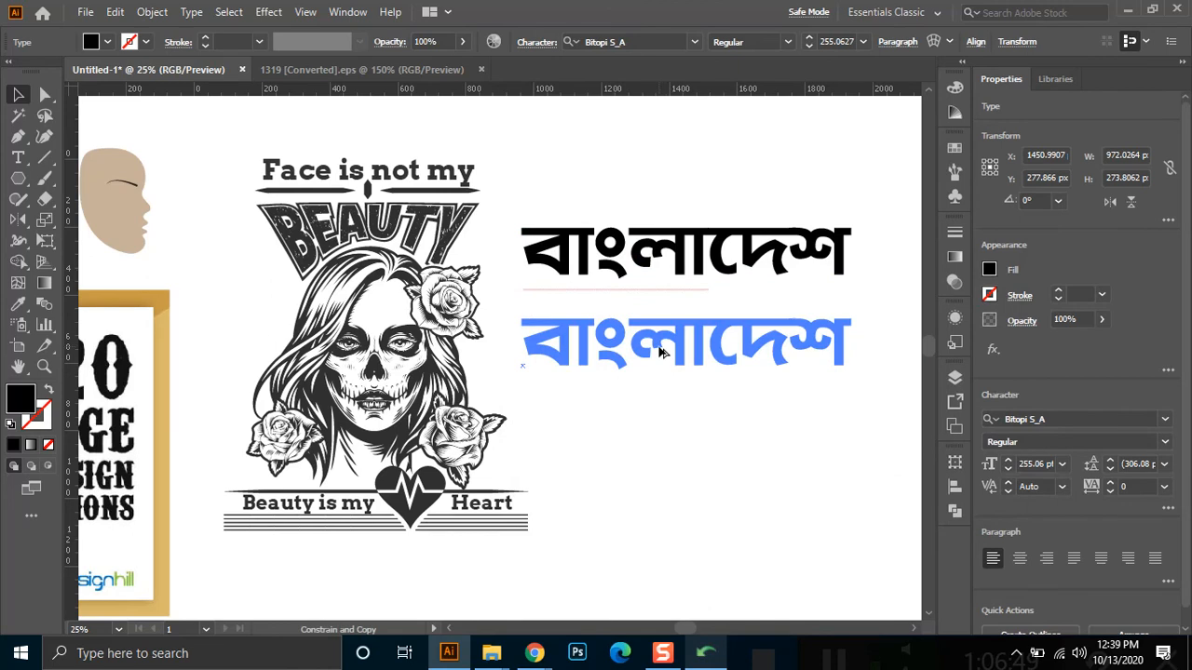
Replace the lower duplicate's text with the copied Unicode word and deselect it
double_click(682, 346)
key(ctrl+a)
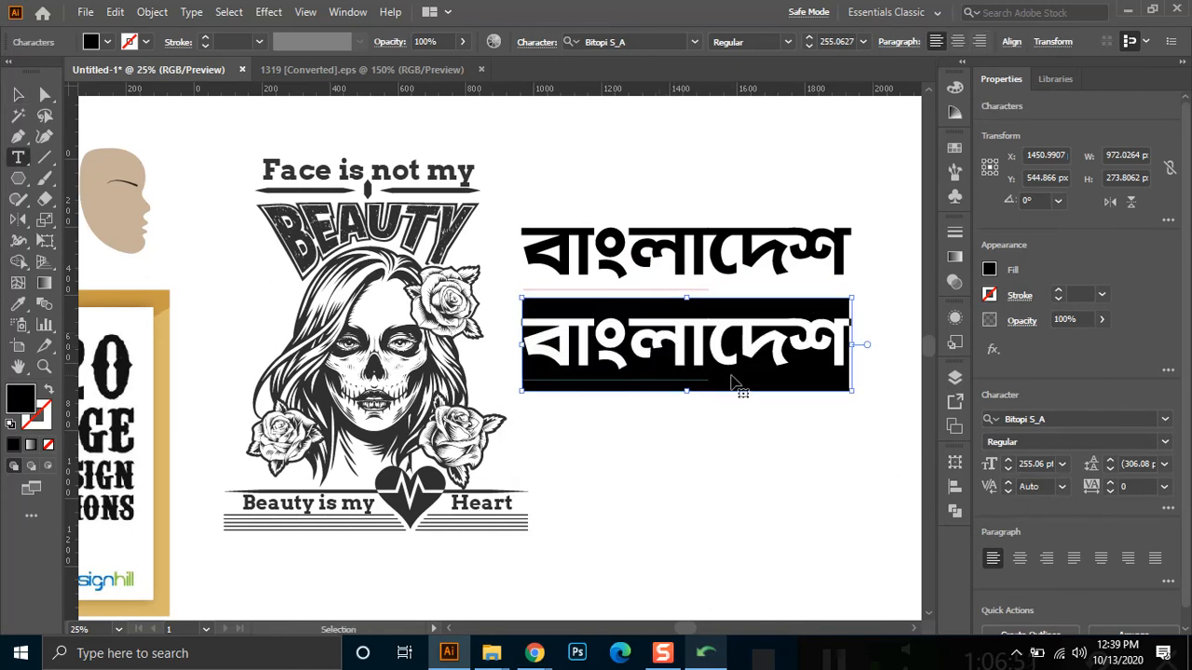
key(ctrl+v)
click(19, 94)
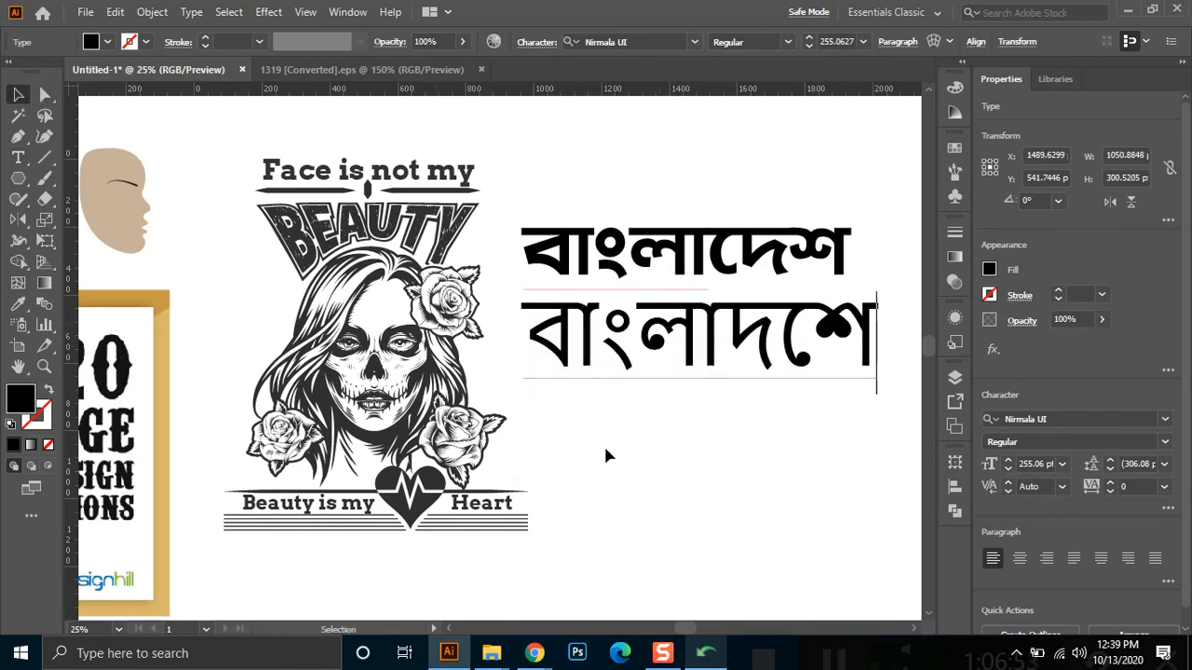
click(693, 471)
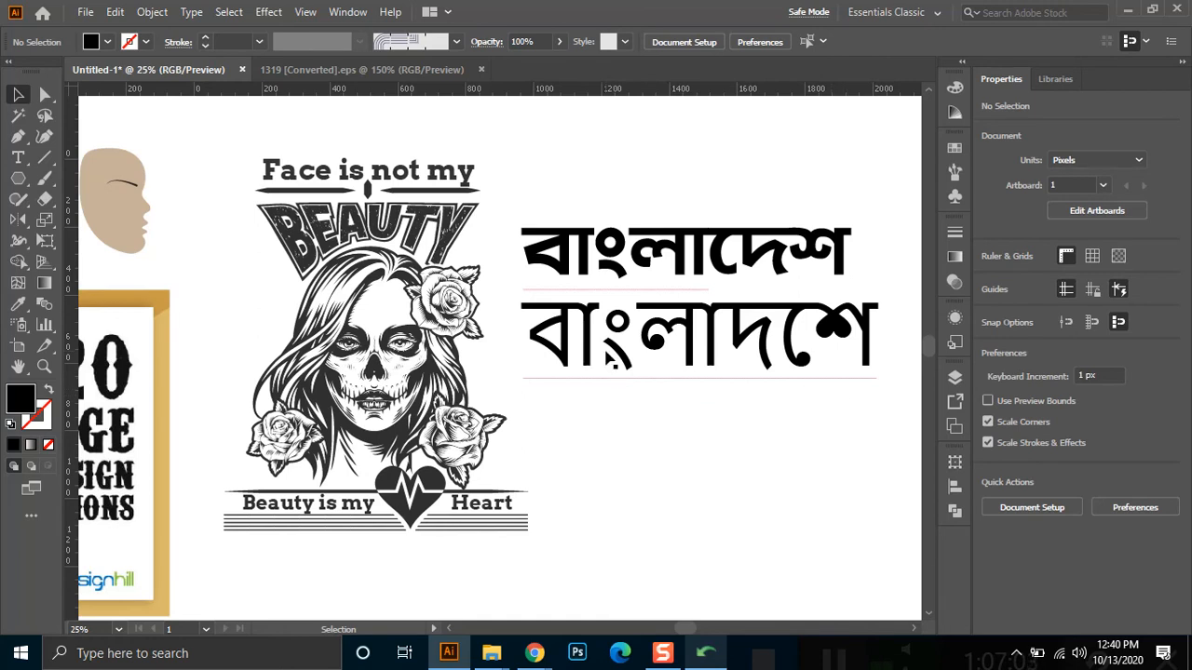
Compare the two Bangla words' fonts and set the lower Unicode word to Shimanto
click(725, 240)
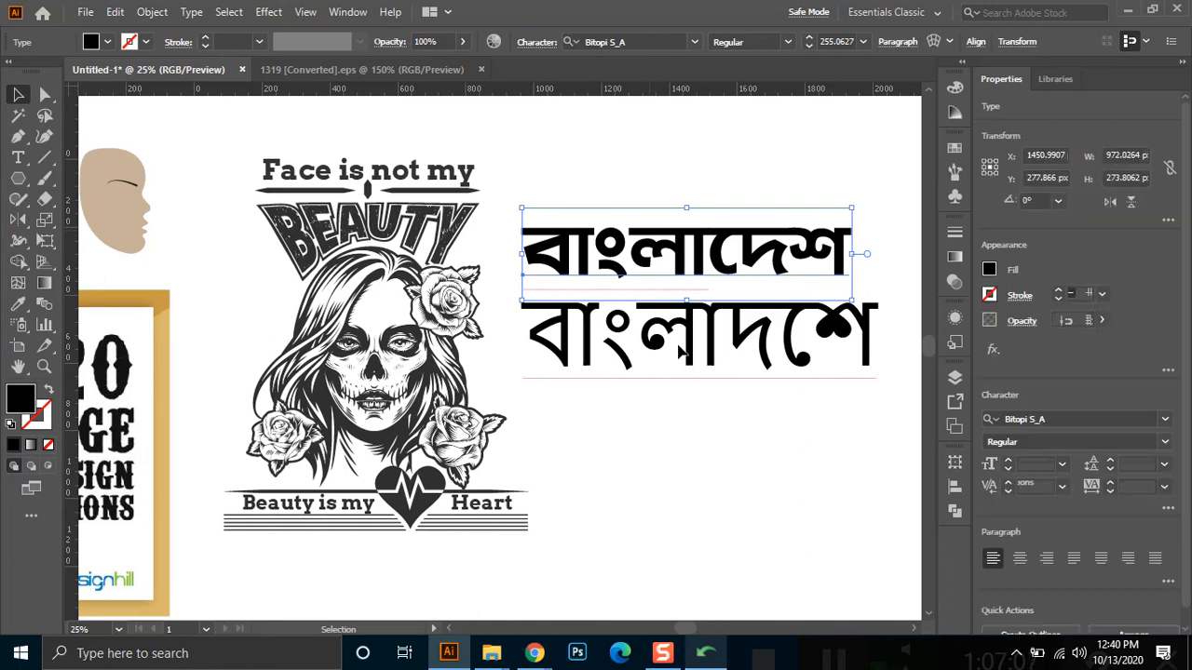
click(680, 365)
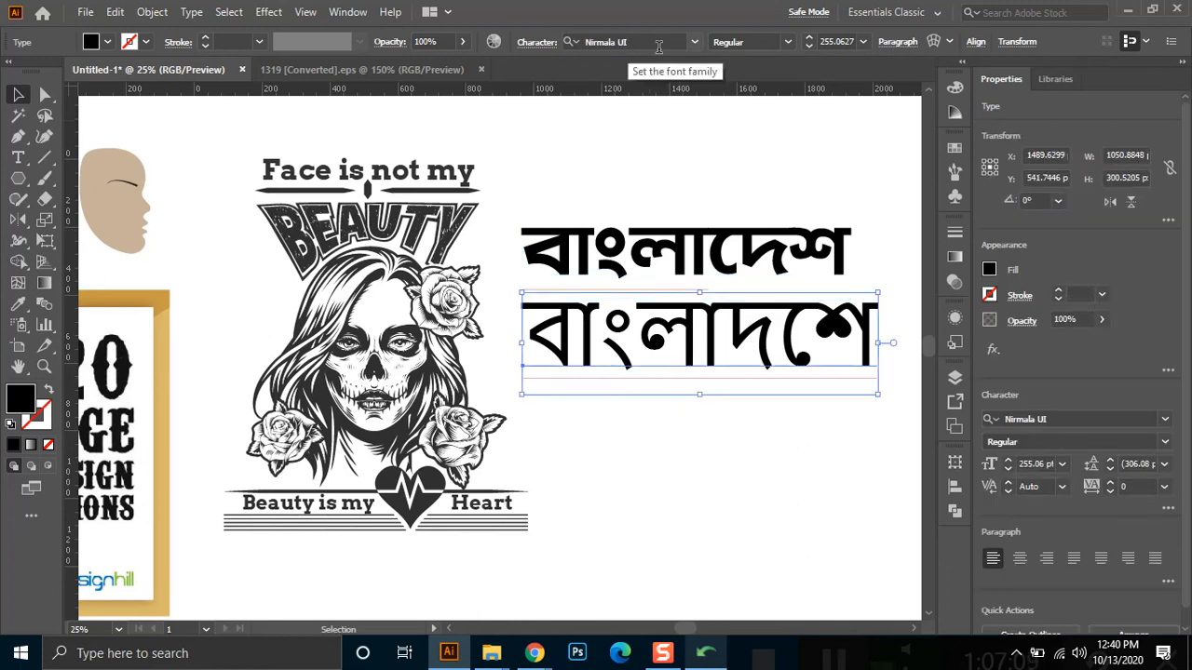
click(697, 45)
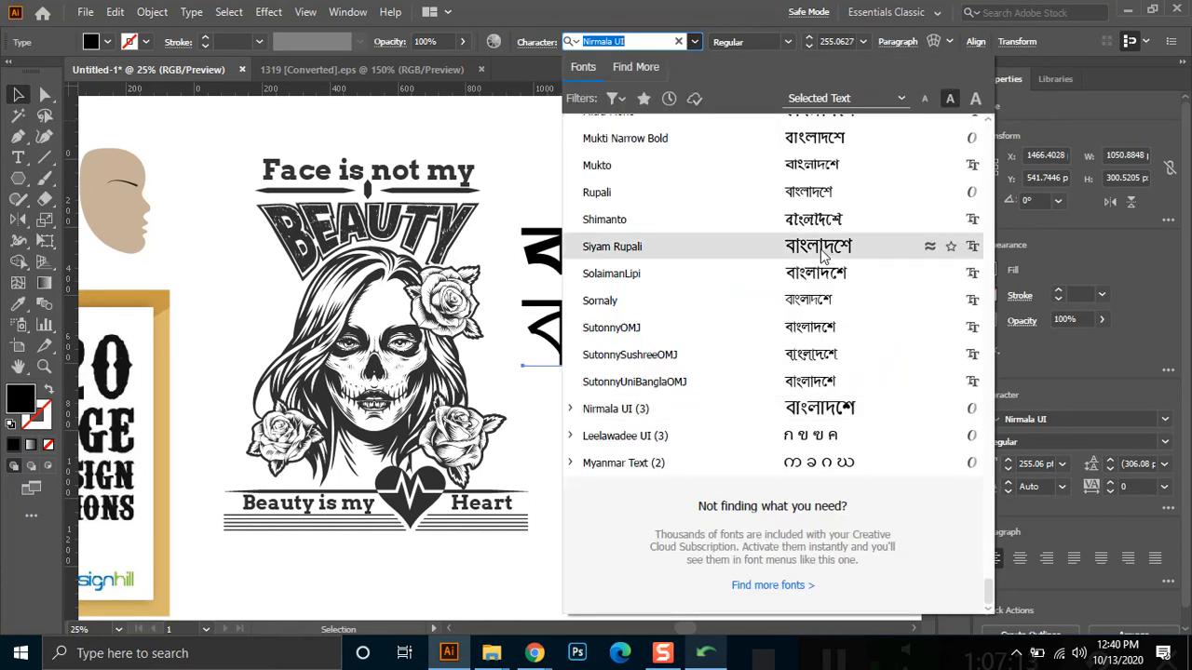
click(829, 221)
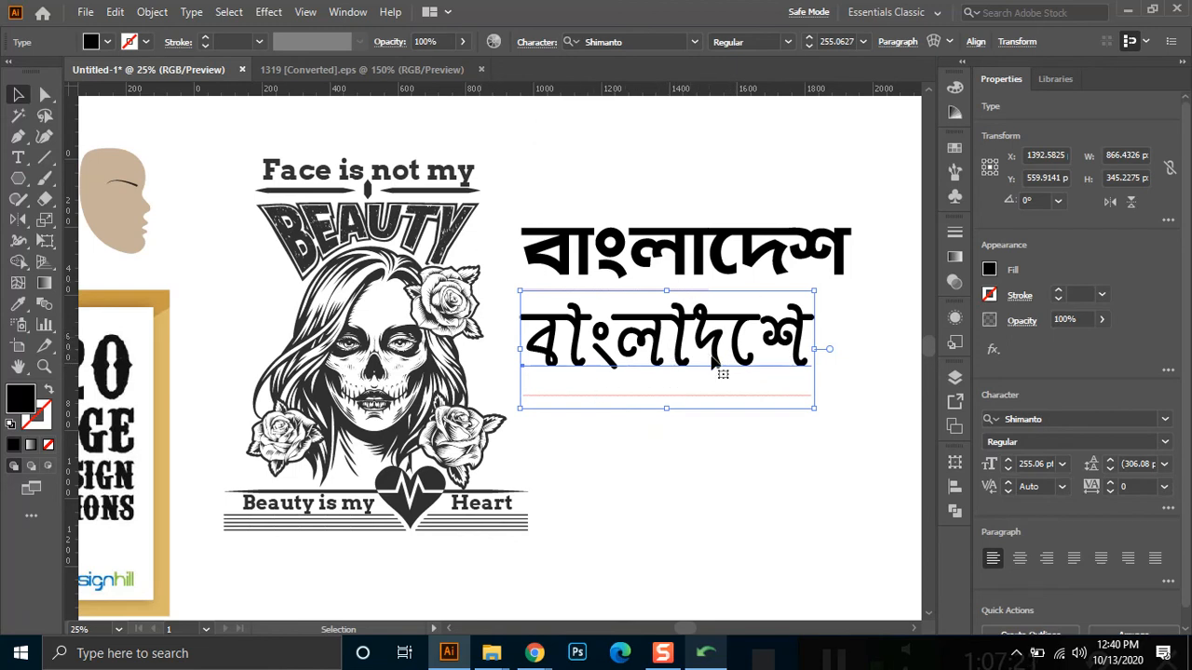
Delete the lower Unicode word, keeping only the Bijoy-encoded word
click(600, 263)
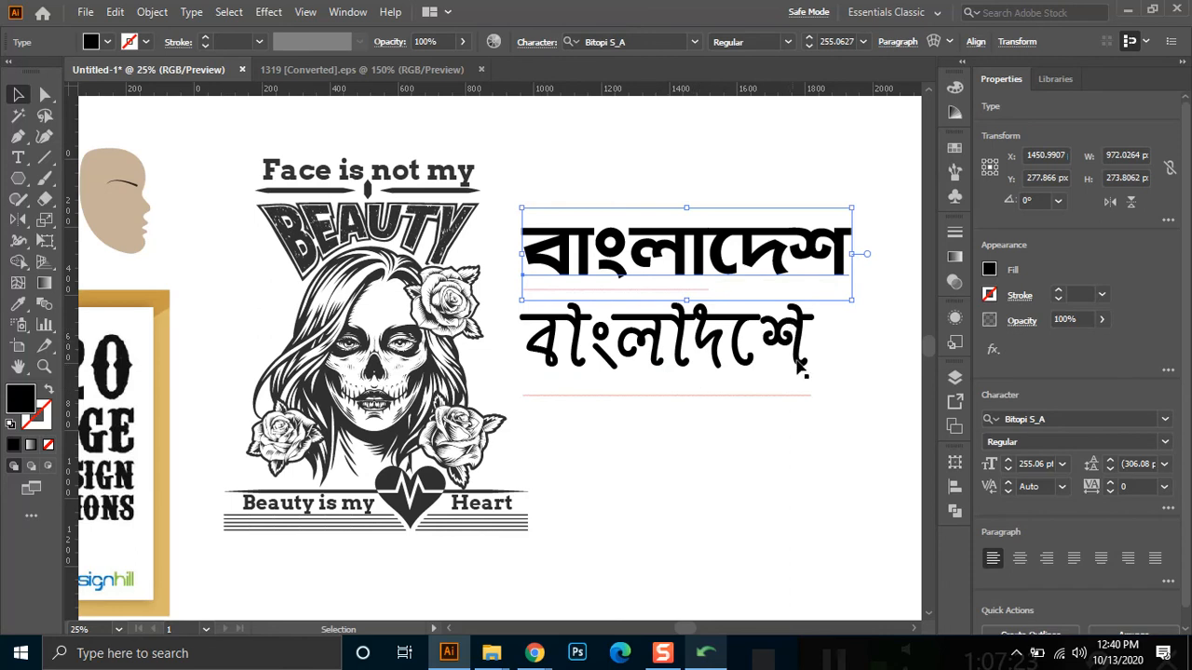
click(642, 418)
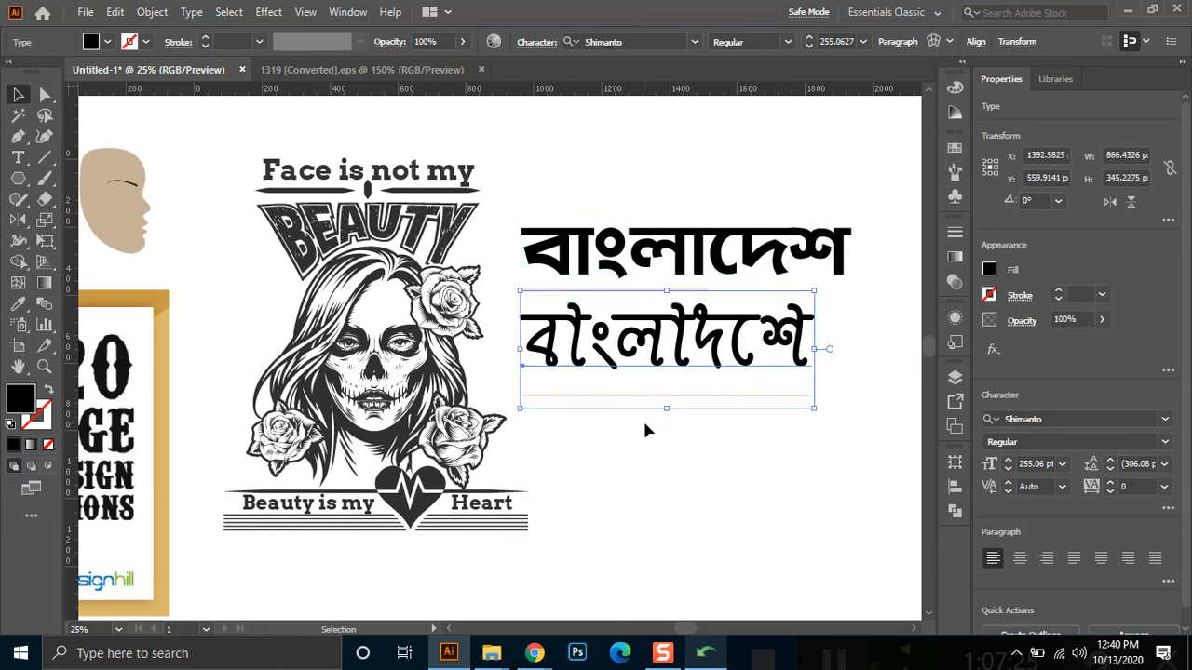
key(Delete)
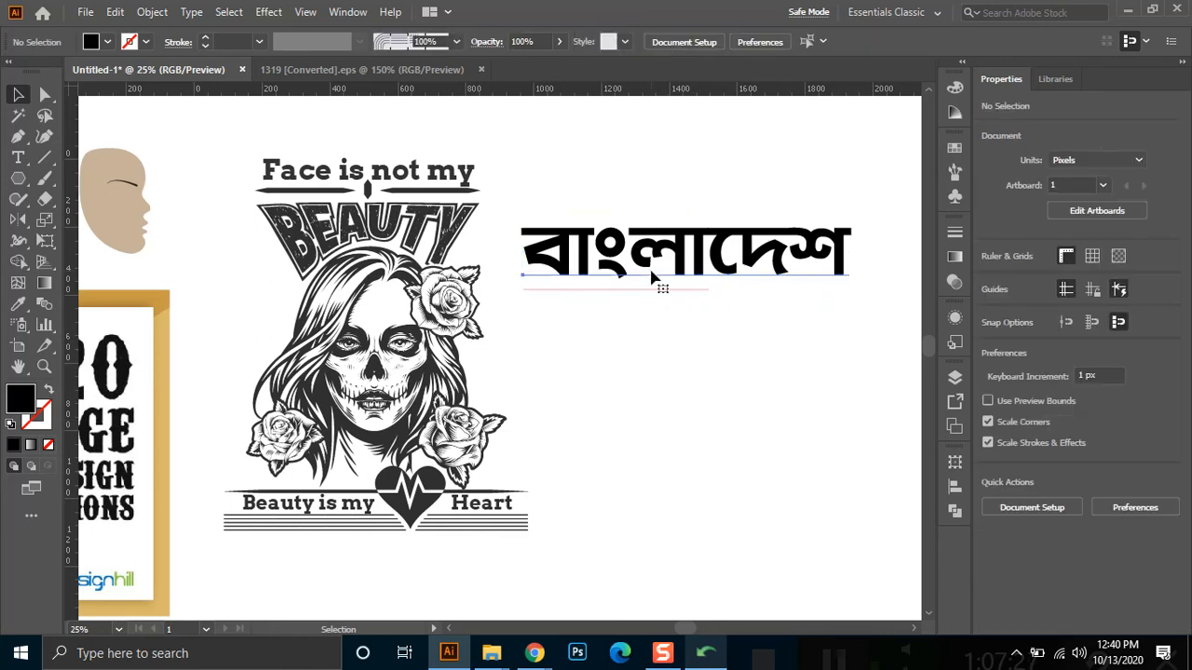
Set the remaining Bijoy-encoded word's font to Asiatic Bangla Typeface Bold
click(660, 286)
click(694, 42)
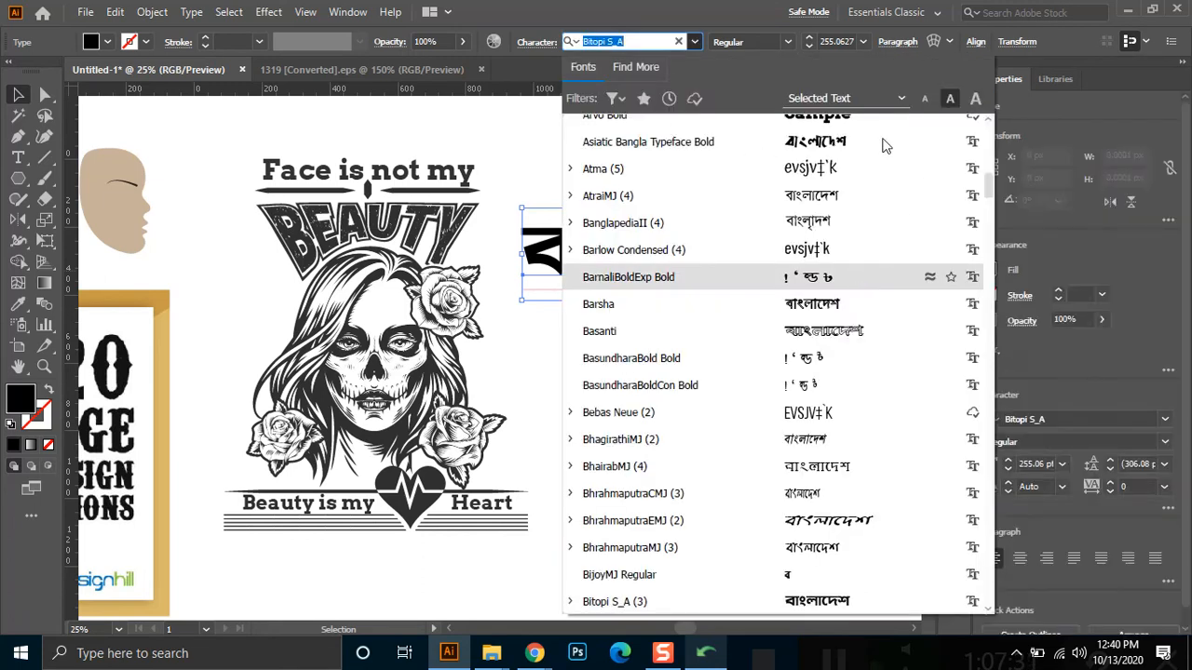
click(841, 144)
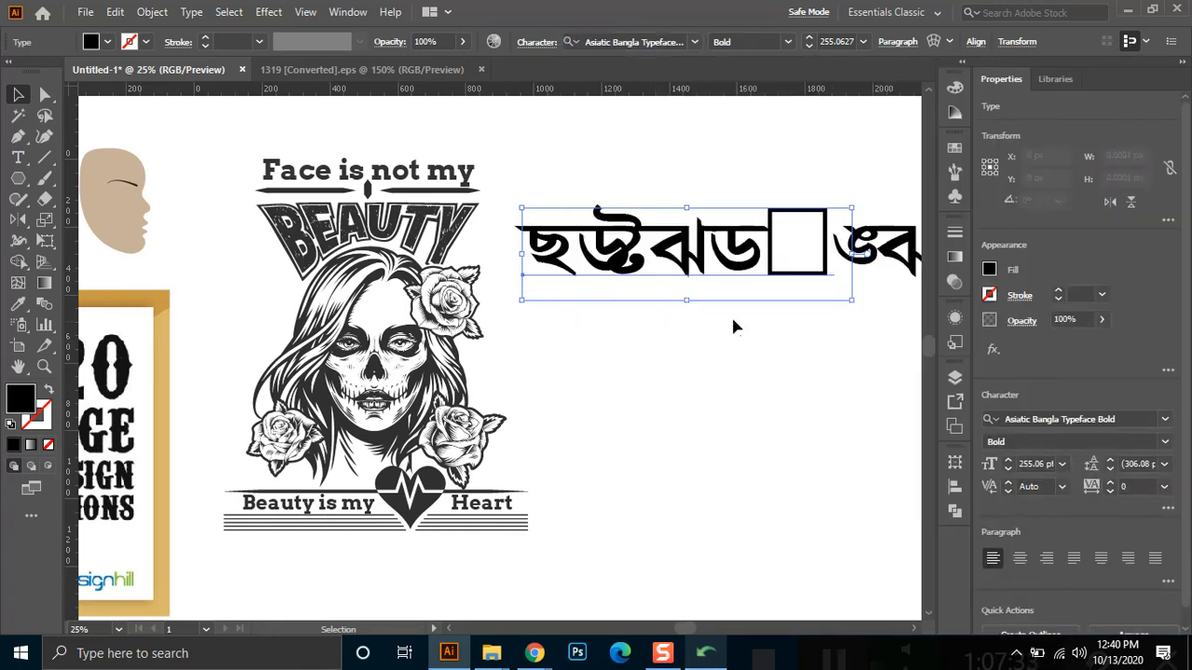
Set the Bijoy-encoded Bangla word's font to AbirvabHimel Bold
click(694, 42)
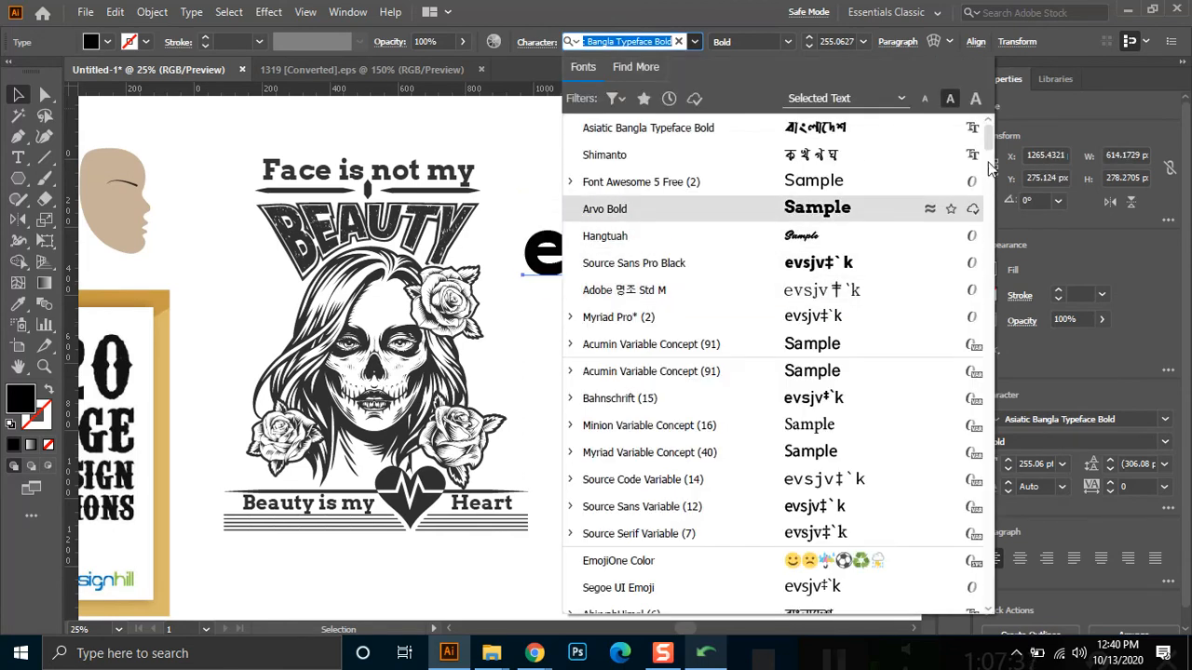
scroll(994, 159, down, 1)
scroll(994, 168, down, 4)
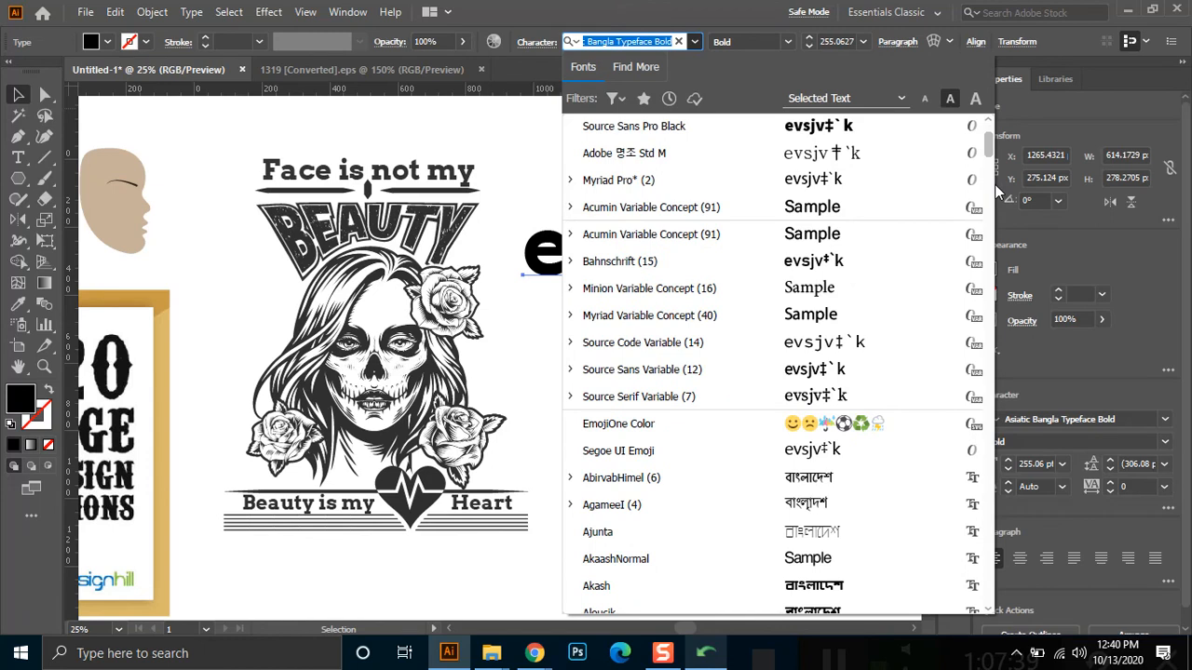
scroll(994, 191, down, 6)
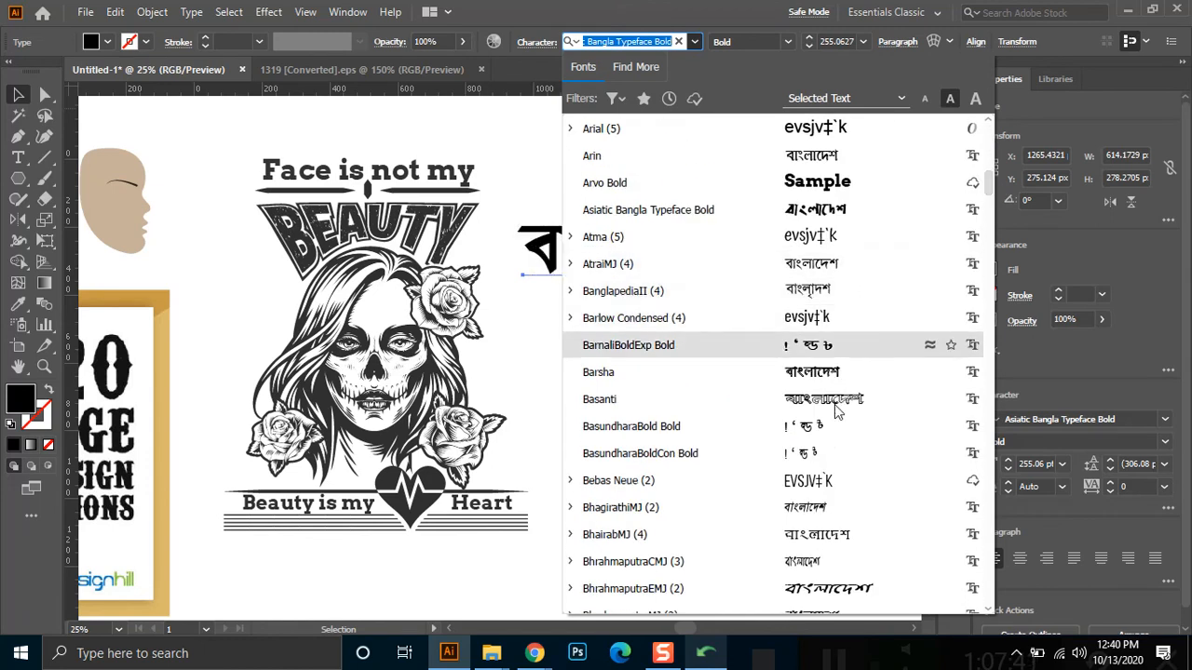
drag(989, 189, 992, 163)
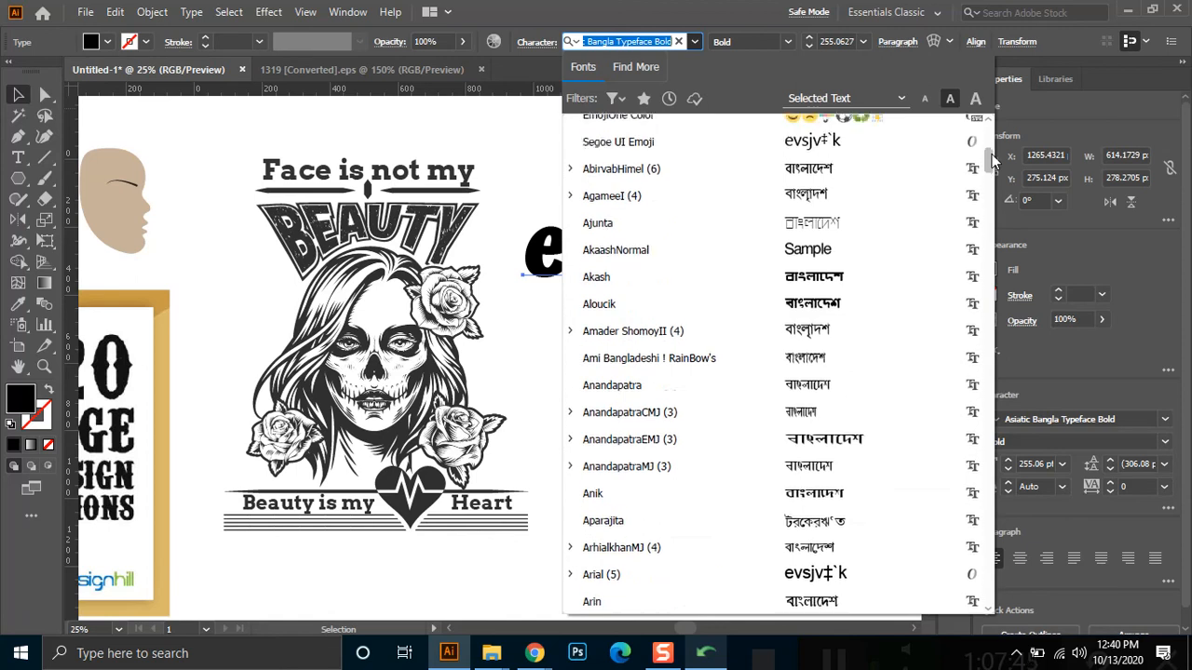
click(856, 172)
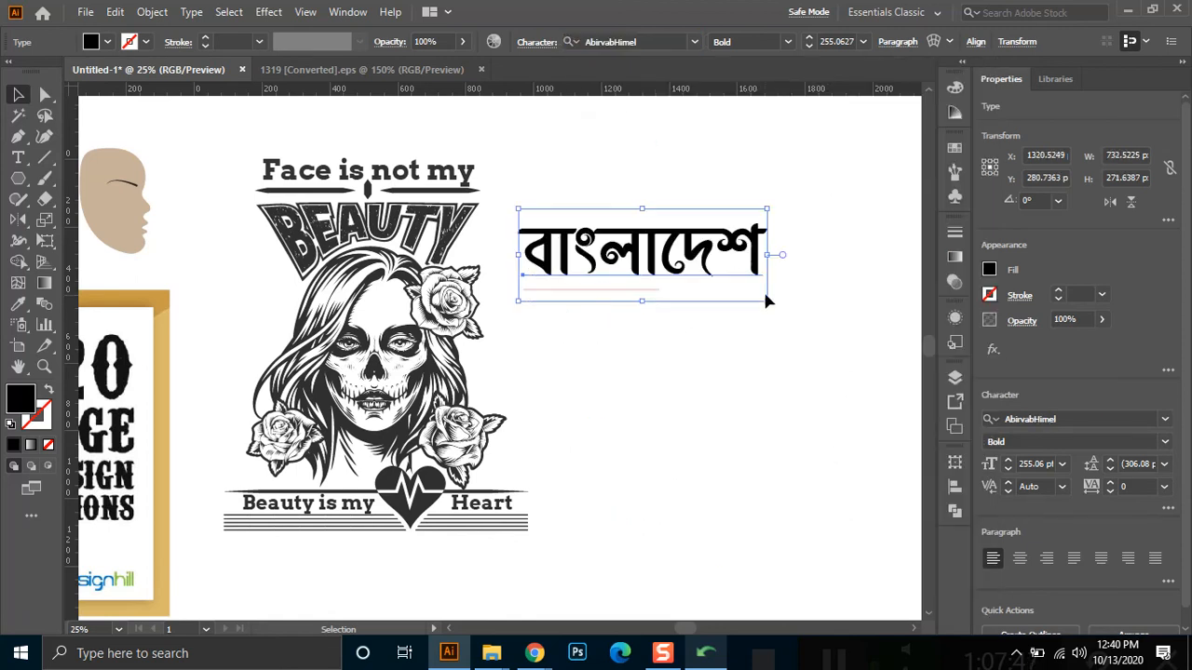
Resize the Bangla word to about 143 pt, place it beside the "Face is not my" heading, and deselect it
drag(767, 302, 872, 434)
click(723, 431)
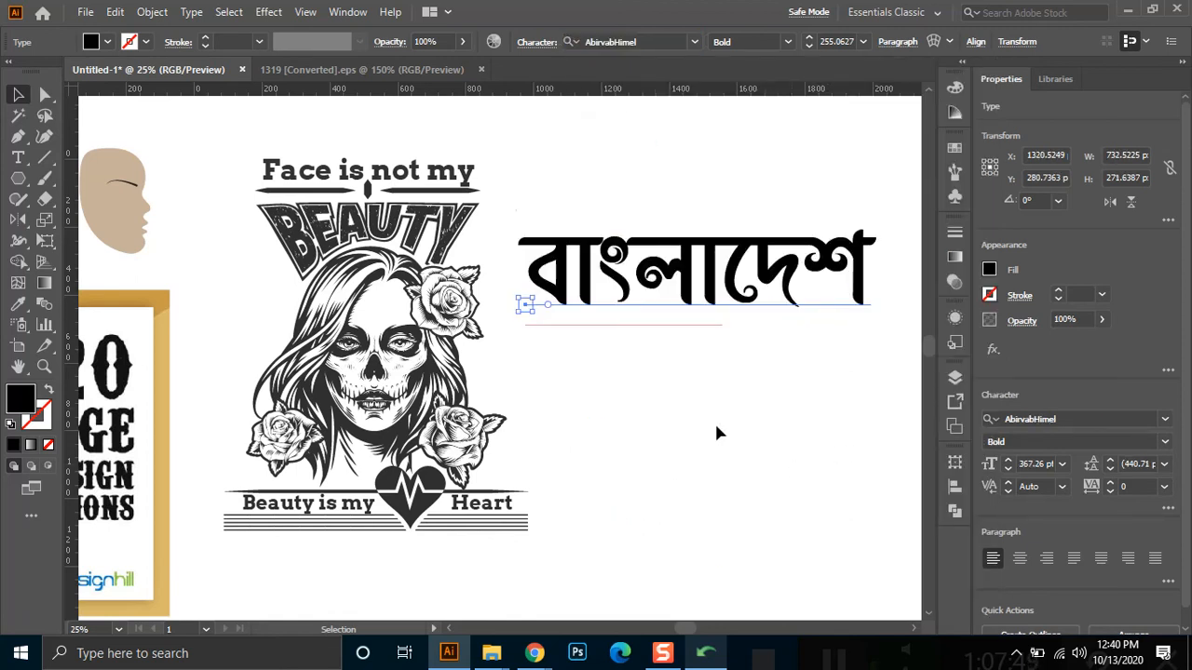
click(724, 333)
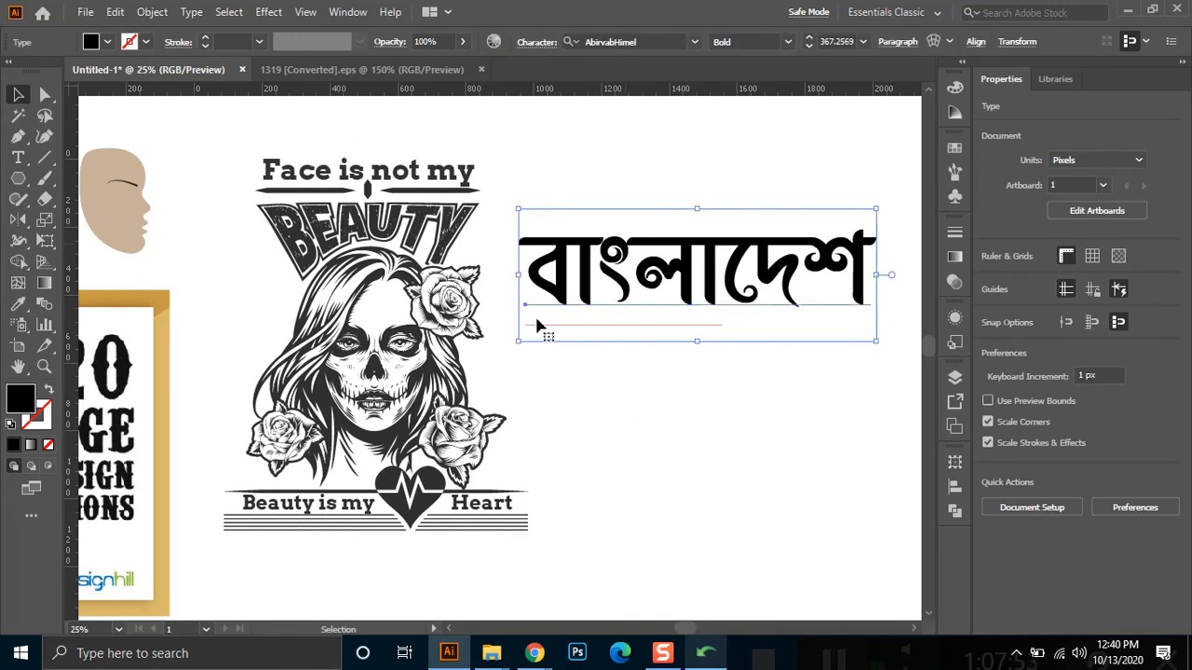
click(649, 320)
drag(654, 281, 650, 236)
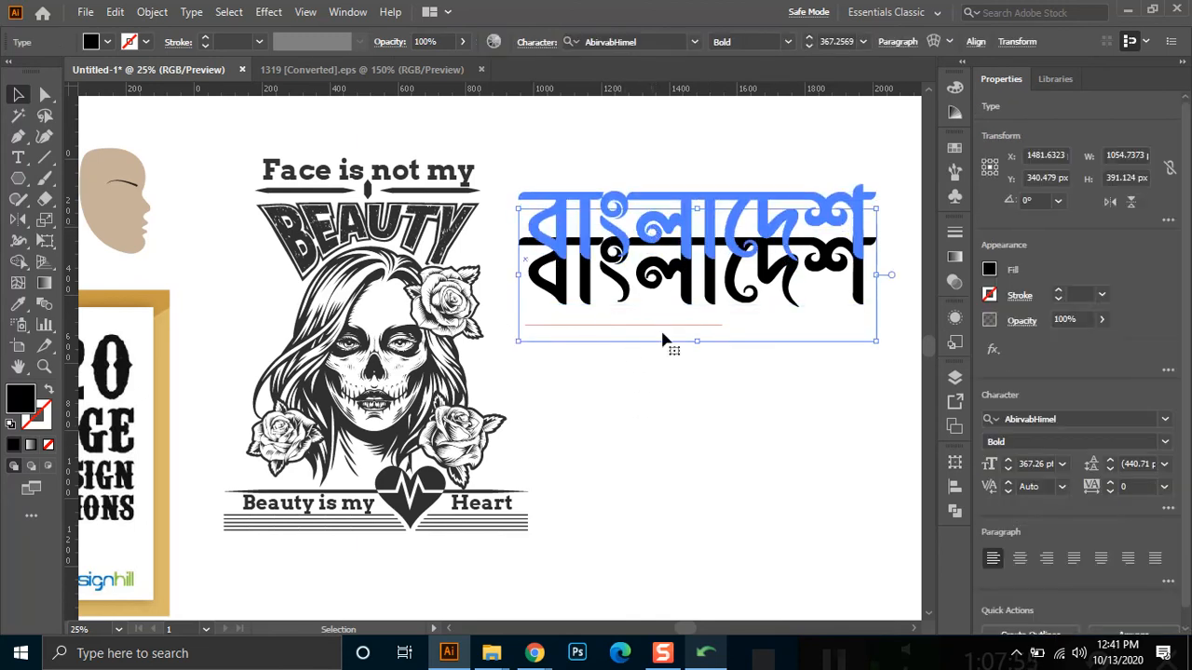
drag(849, 305, 656, 203)
click(730, 361)
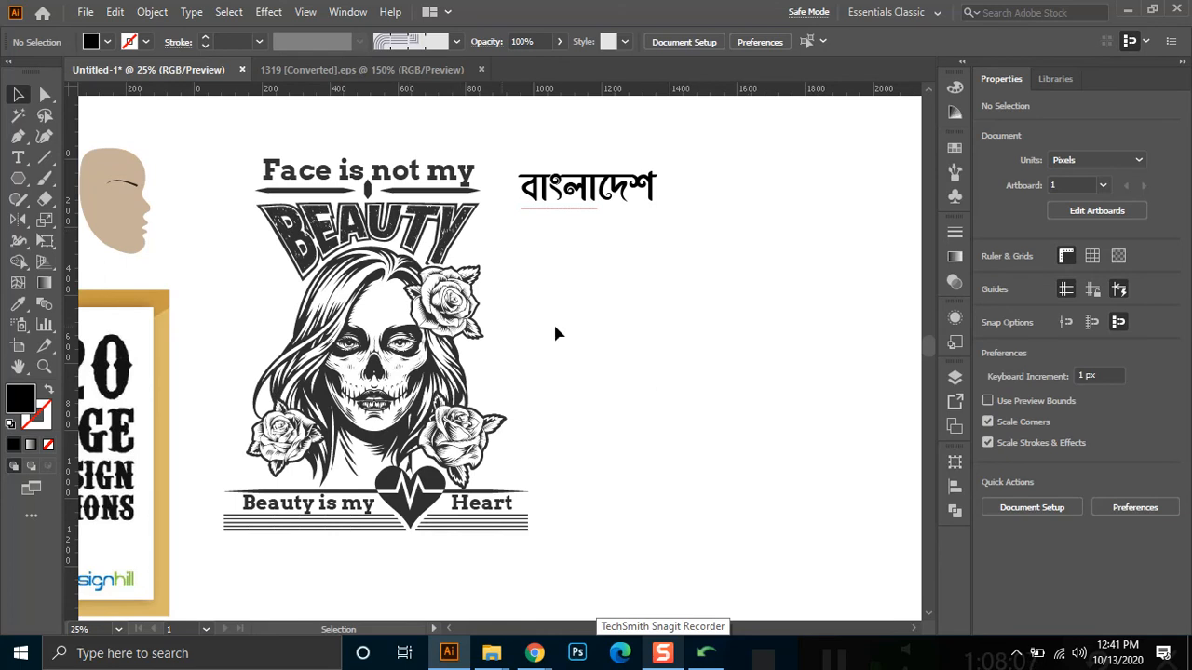
Set the Bangla word's font to ArhialkhanMJ Bold
click(574, 210)
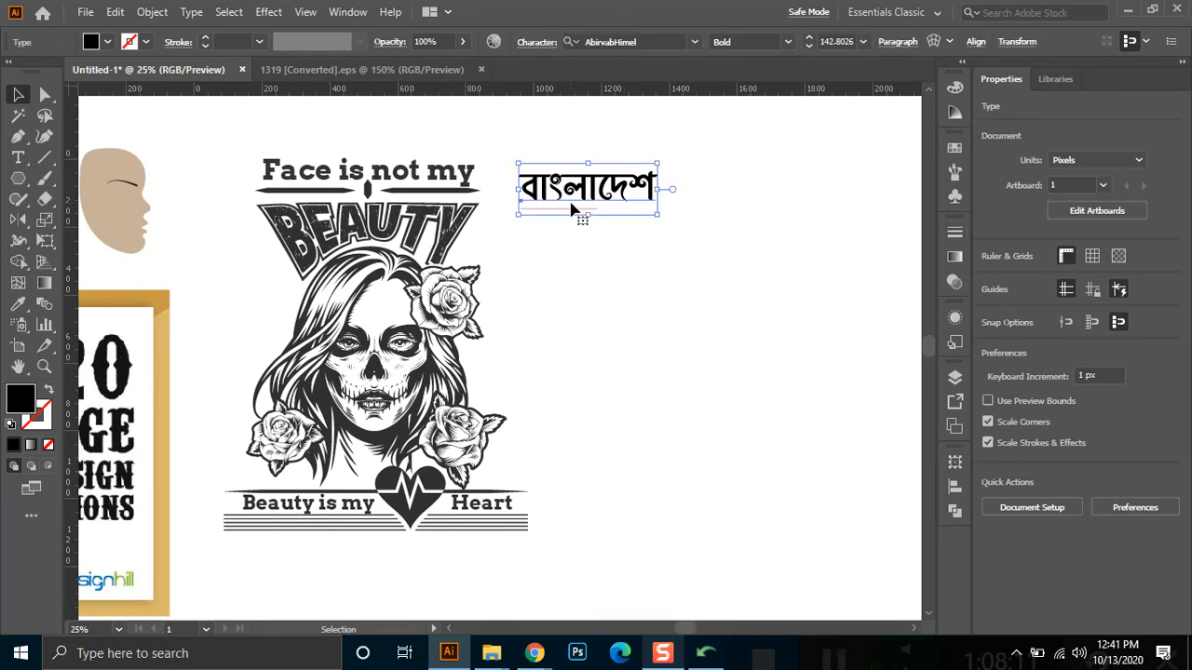
click(693, 42)
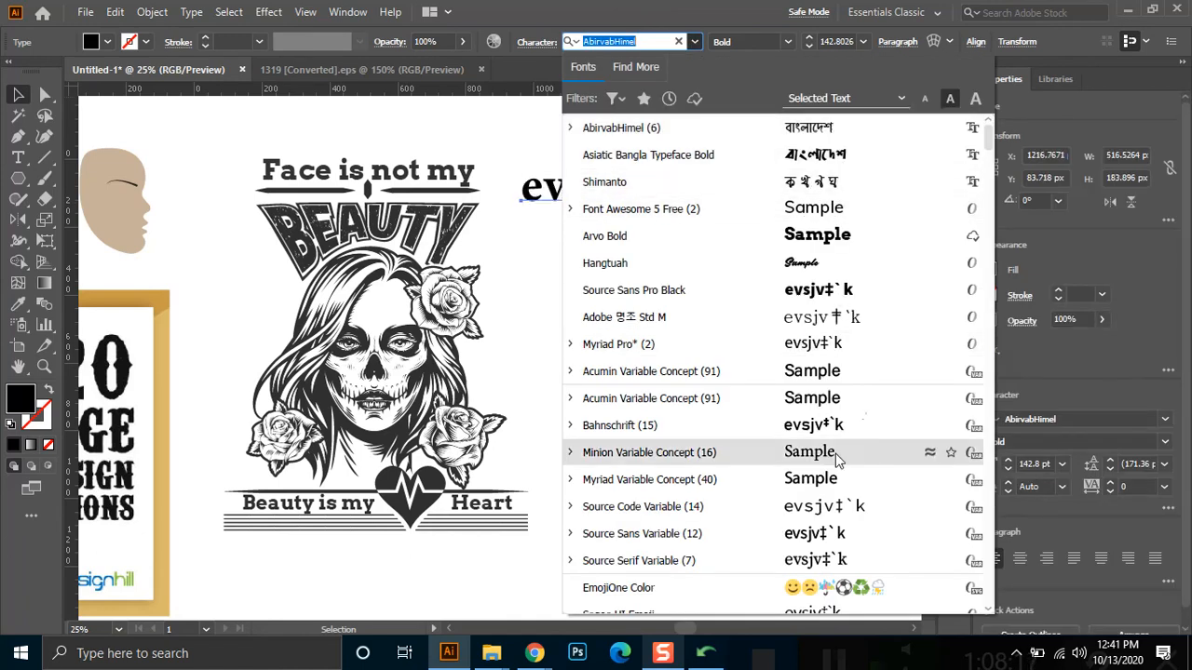
drag(989, 136, 993, 173)
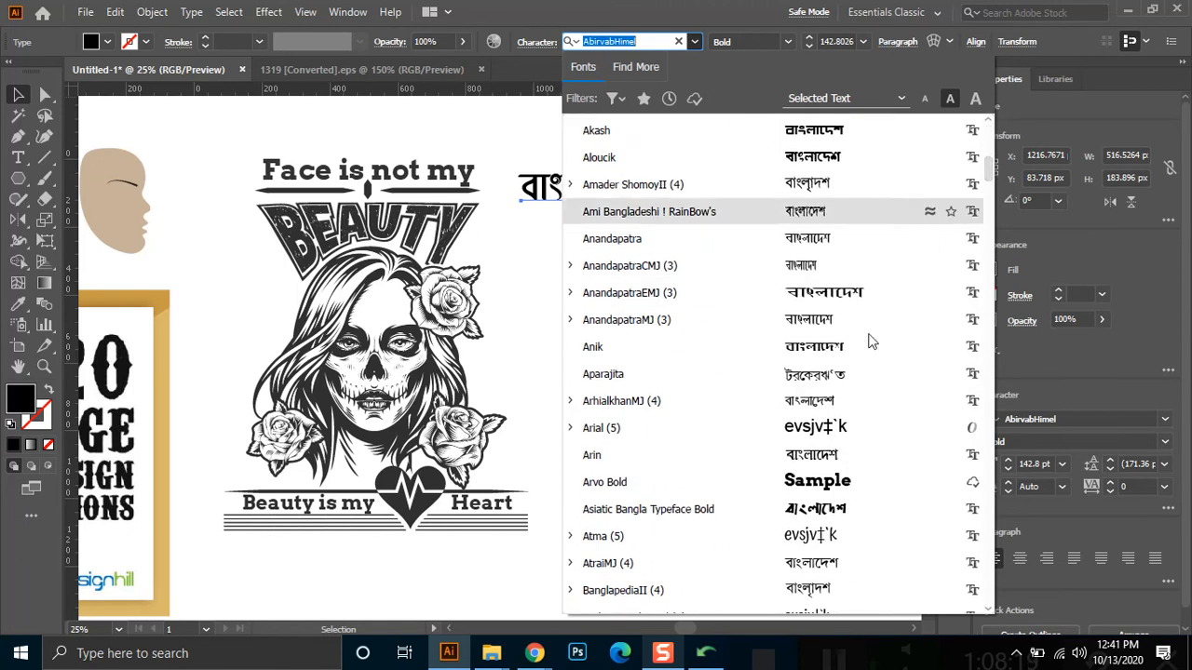
click(808, 403)
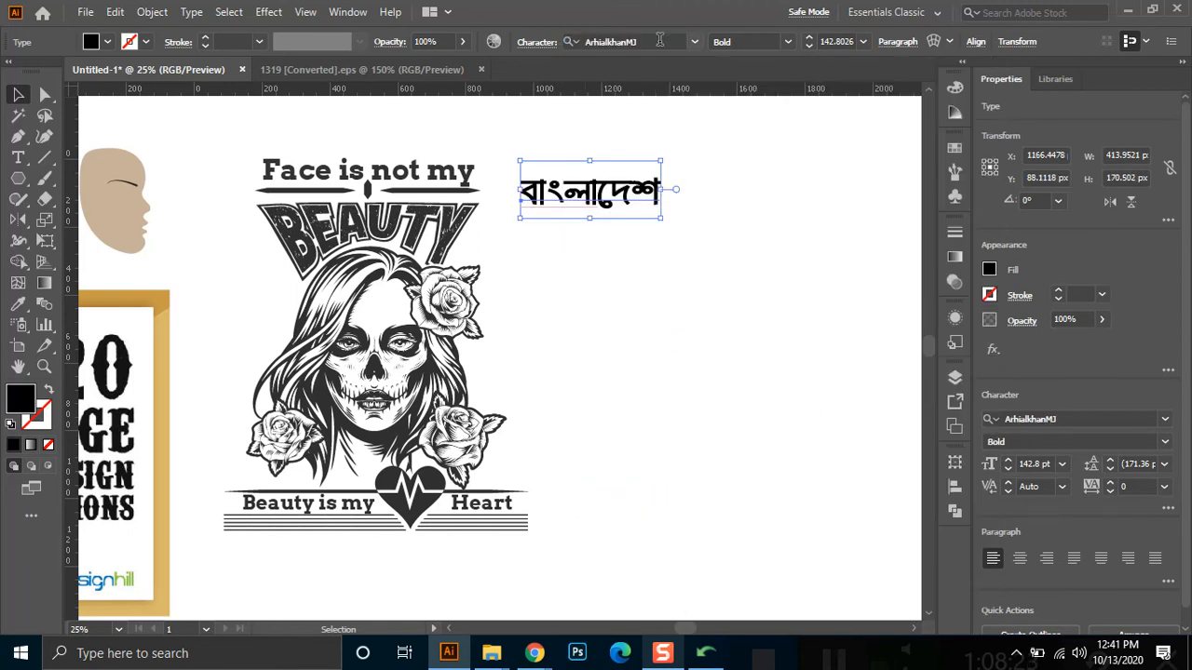
Bring up the running Avro Unicode to Bijoy Converter and close it
click(708, 652)
click(620, 297)
click(992, 234)
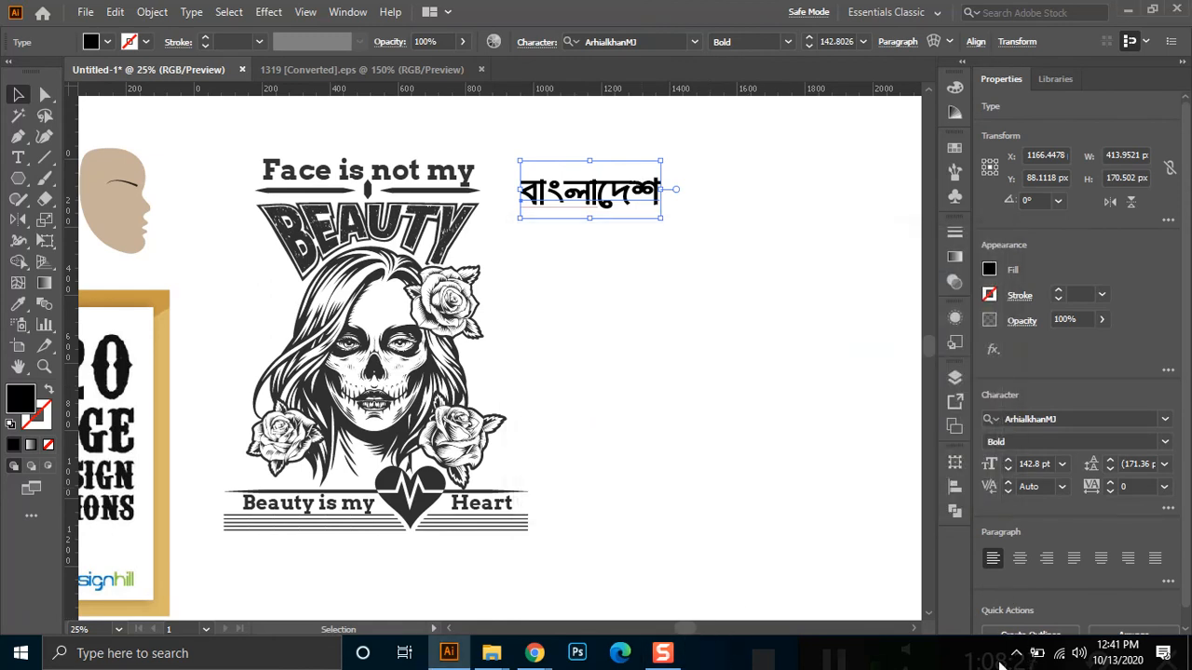
Open the Unicode to Bijoy text converter from Avro Keyboard and move its window clear of the Bangla word
click(1016, 653)
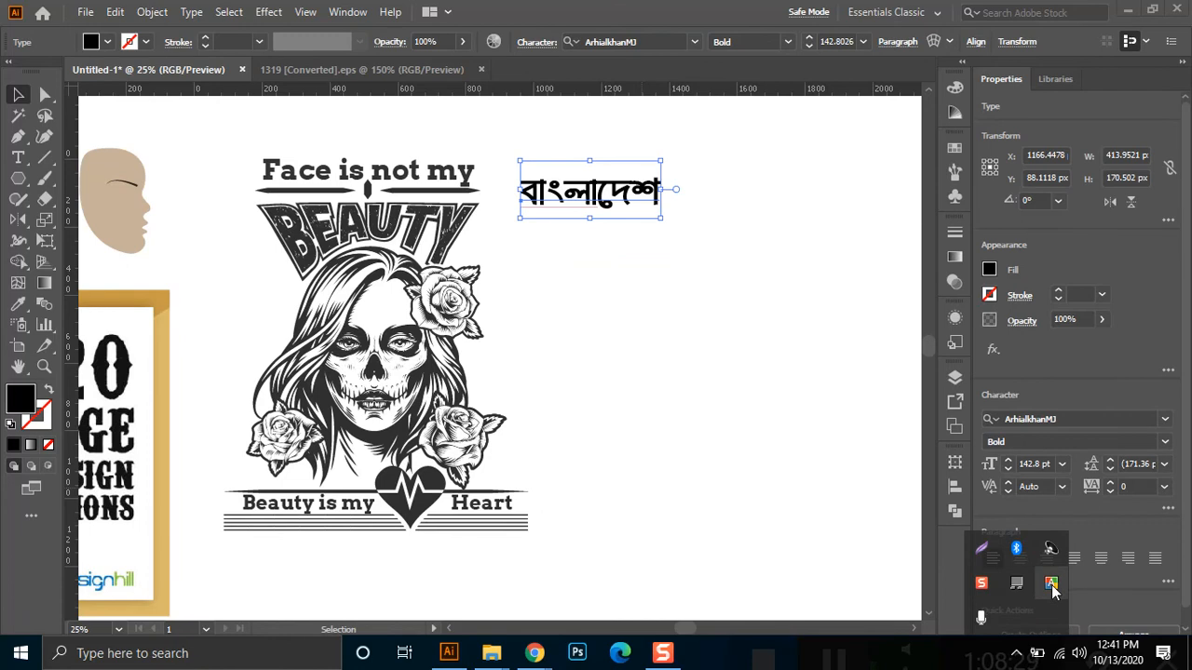
click(1018, 659)
click(1017, 659)
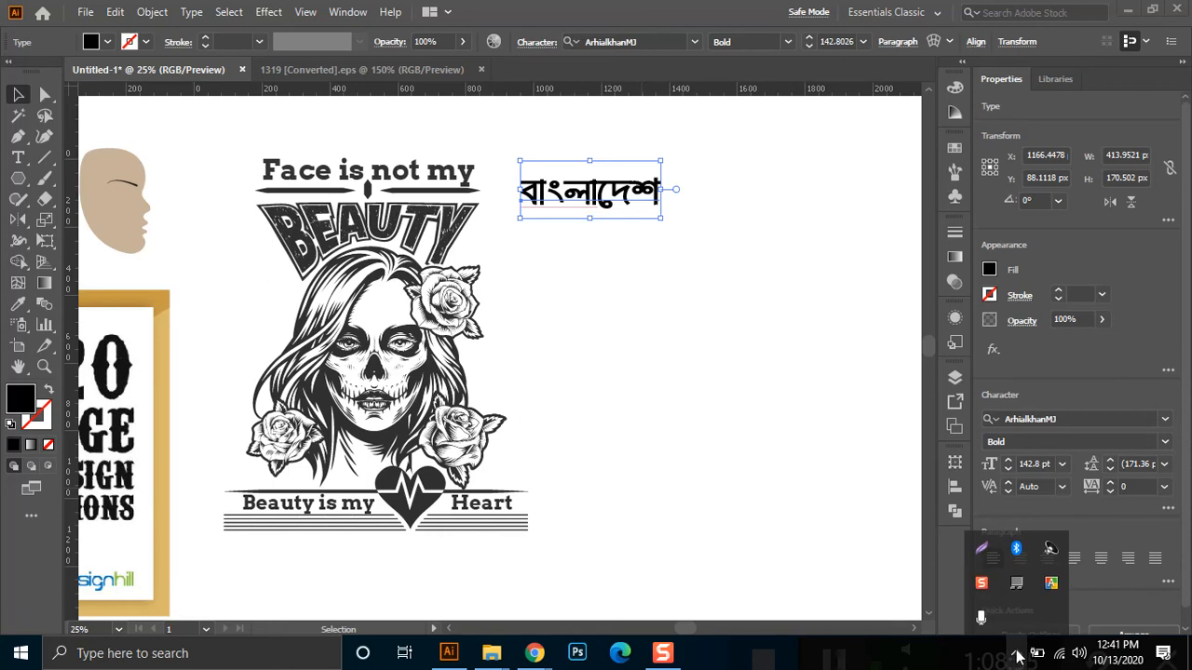
right_click(1053, 590)
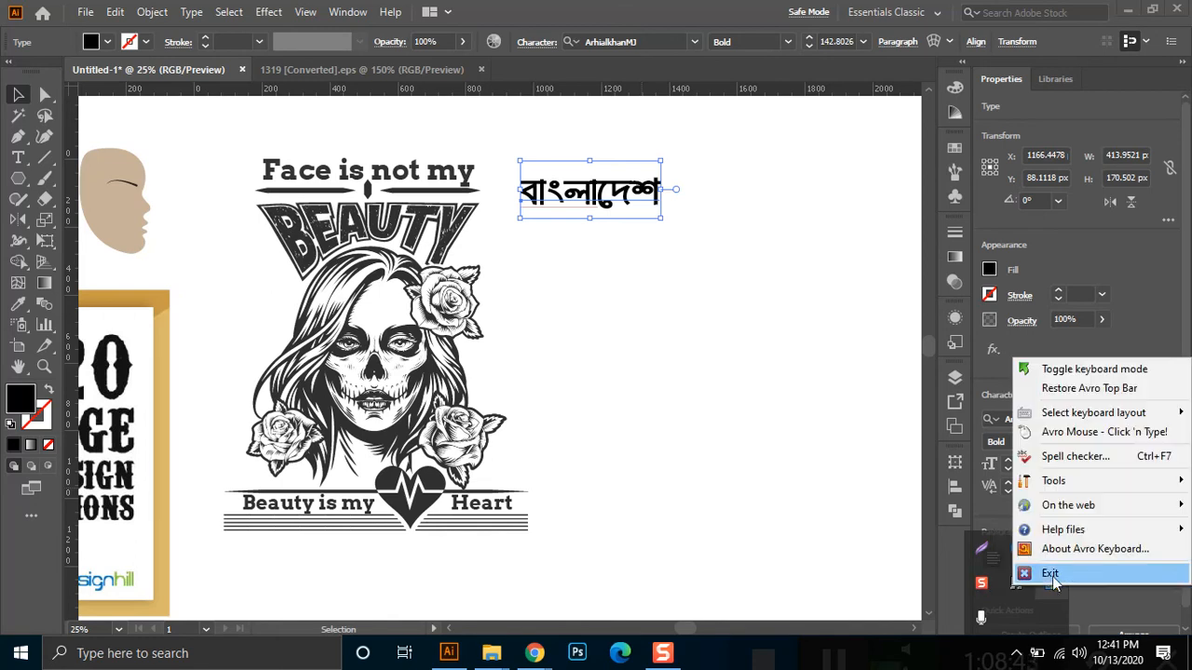
mouse_move(1053, 484)
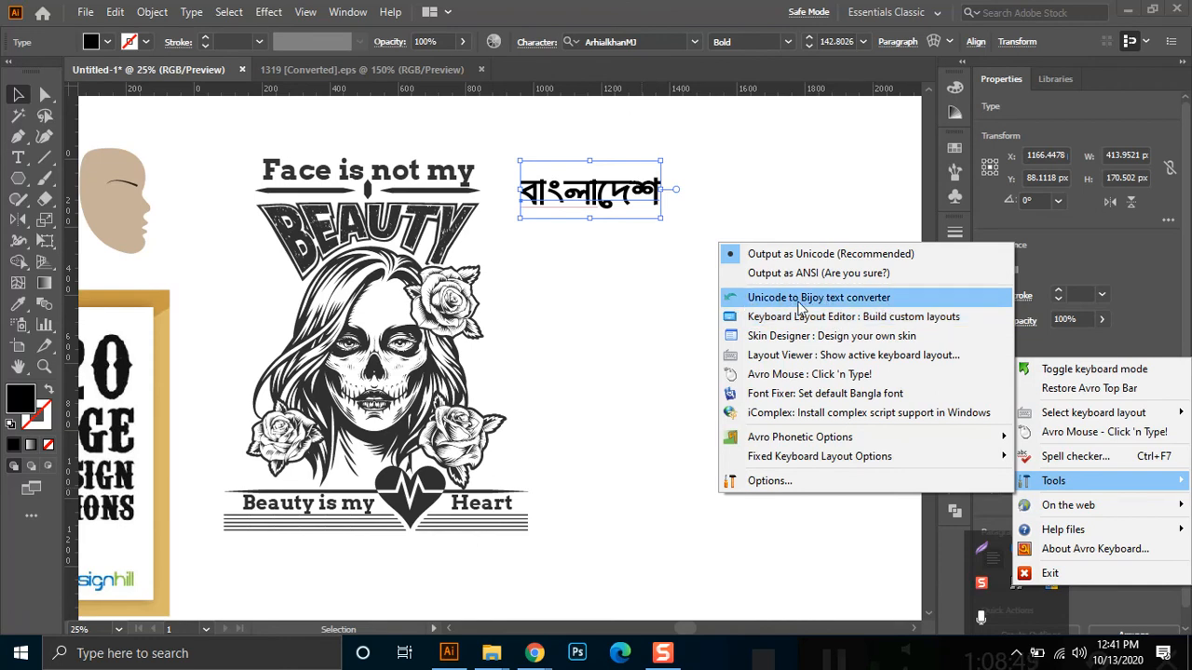
click(884, 298)
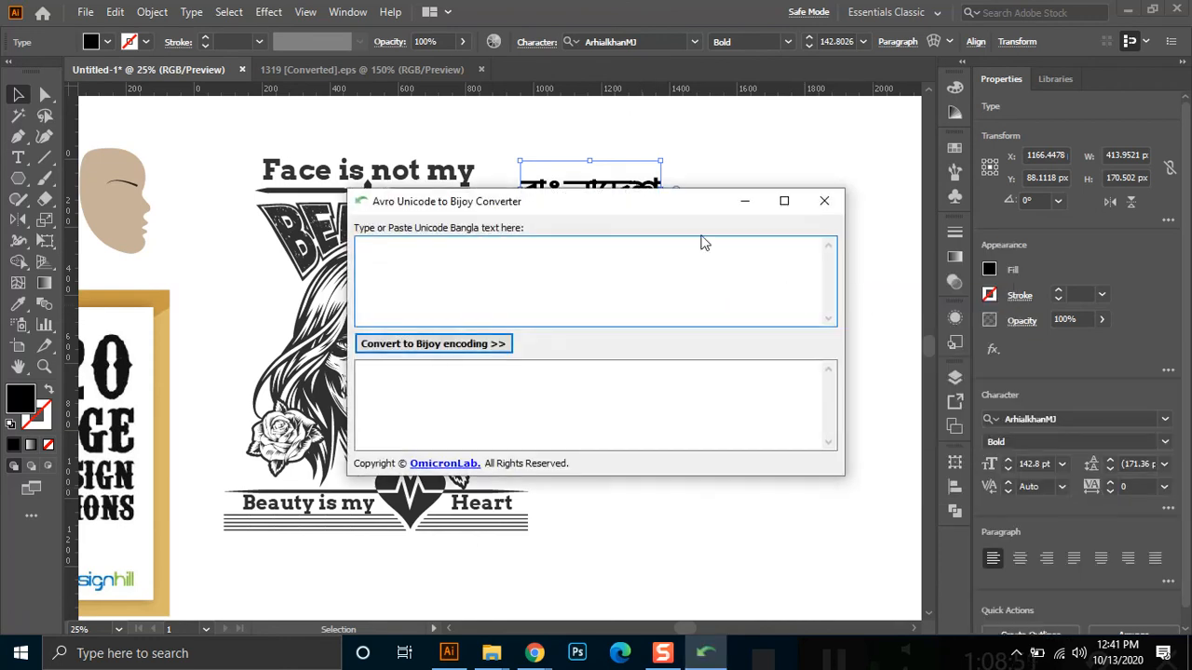
drag(561, 214, 895, 246)
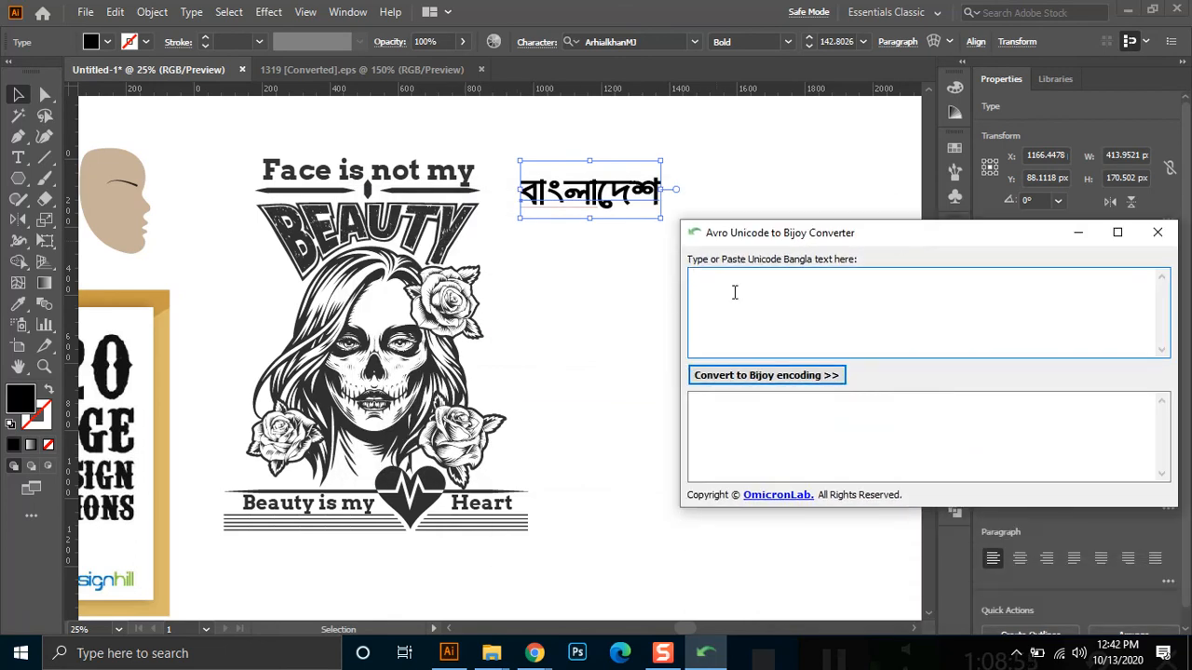
text(vbn)
drag(817, 285, 670, 256)
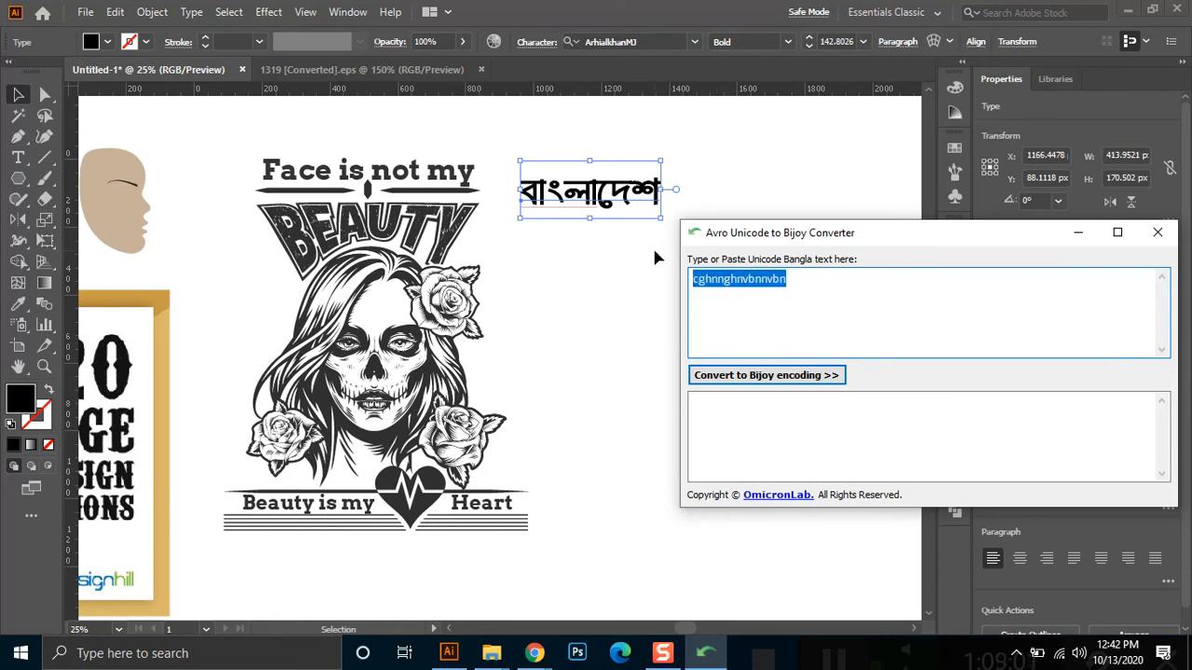
key(BackSpace)
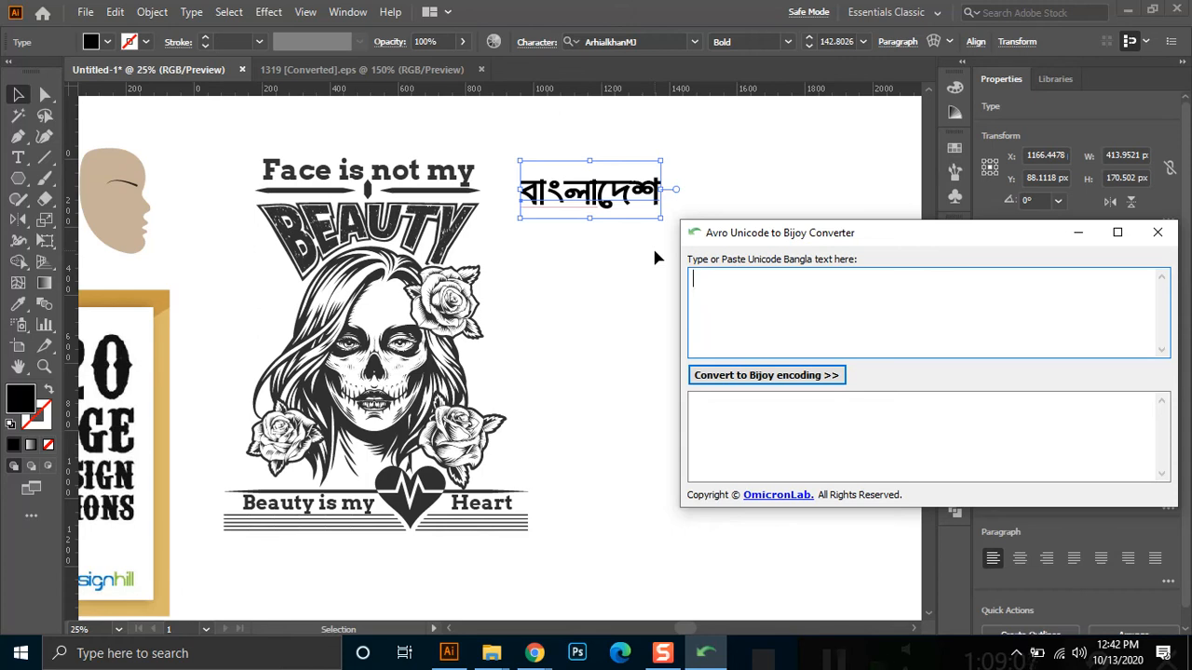
Enter বাংলাদেশ phonetically as "bangladesh" in the converter and convert it to Bijoy encoding
text(bang)
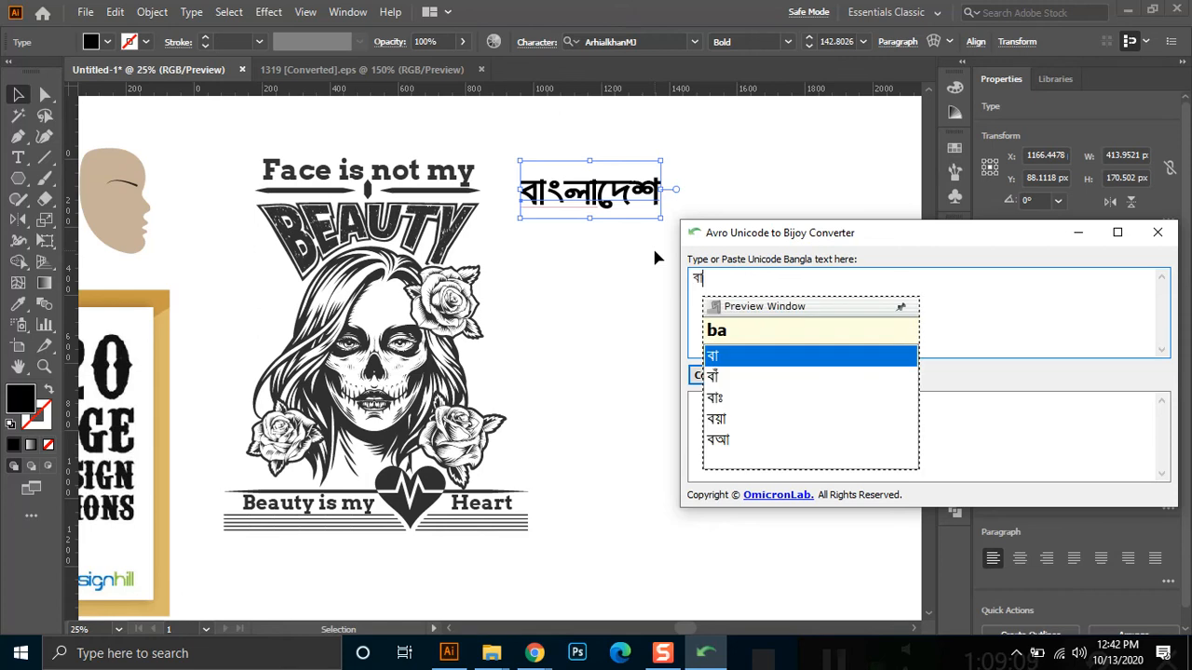
text(ladesh)
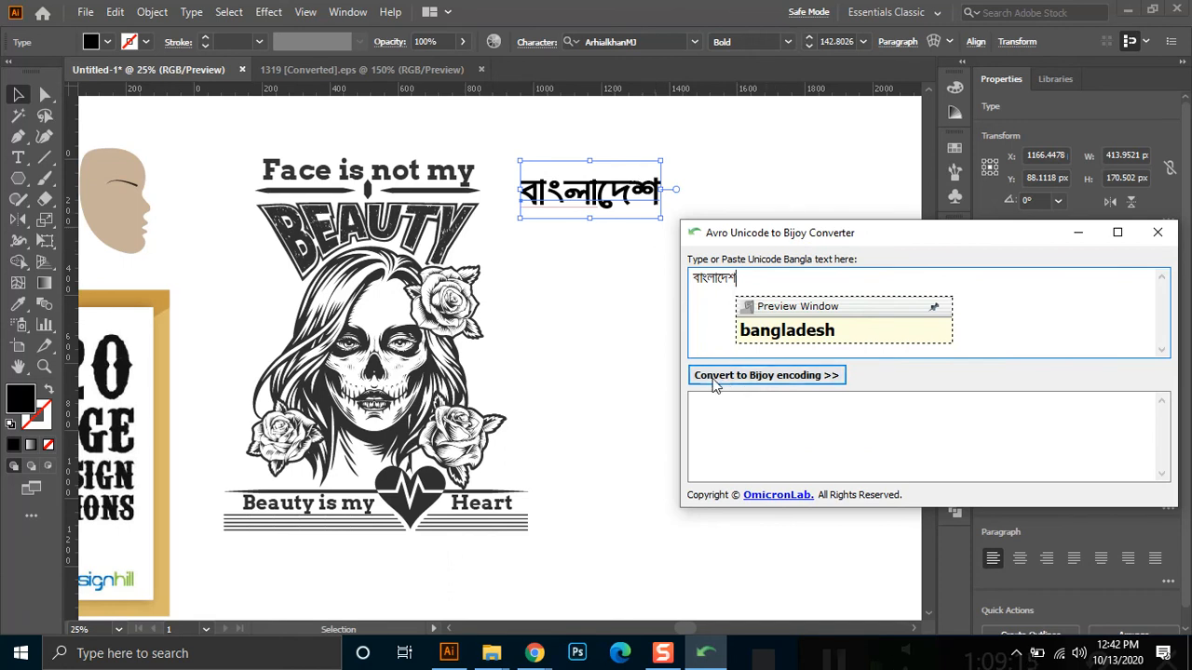
click(817, 374)
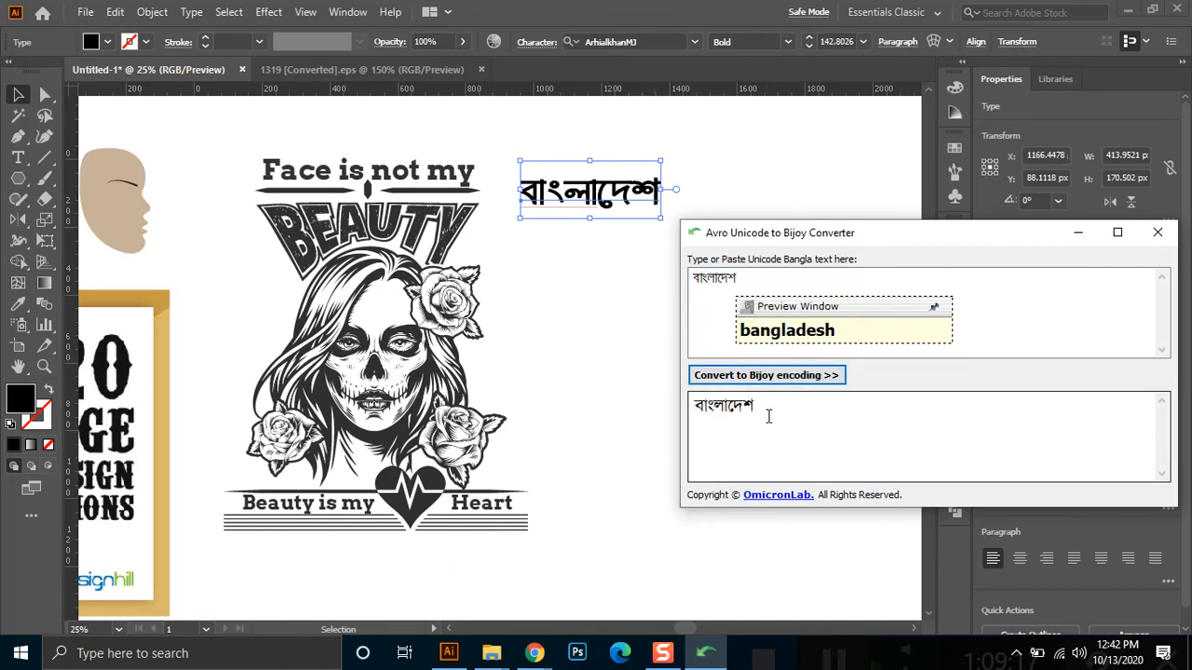
Copy the converted Bijoy-encoded বাংলাদেশ from the converter's output
drag(740, 277, 678, 272)
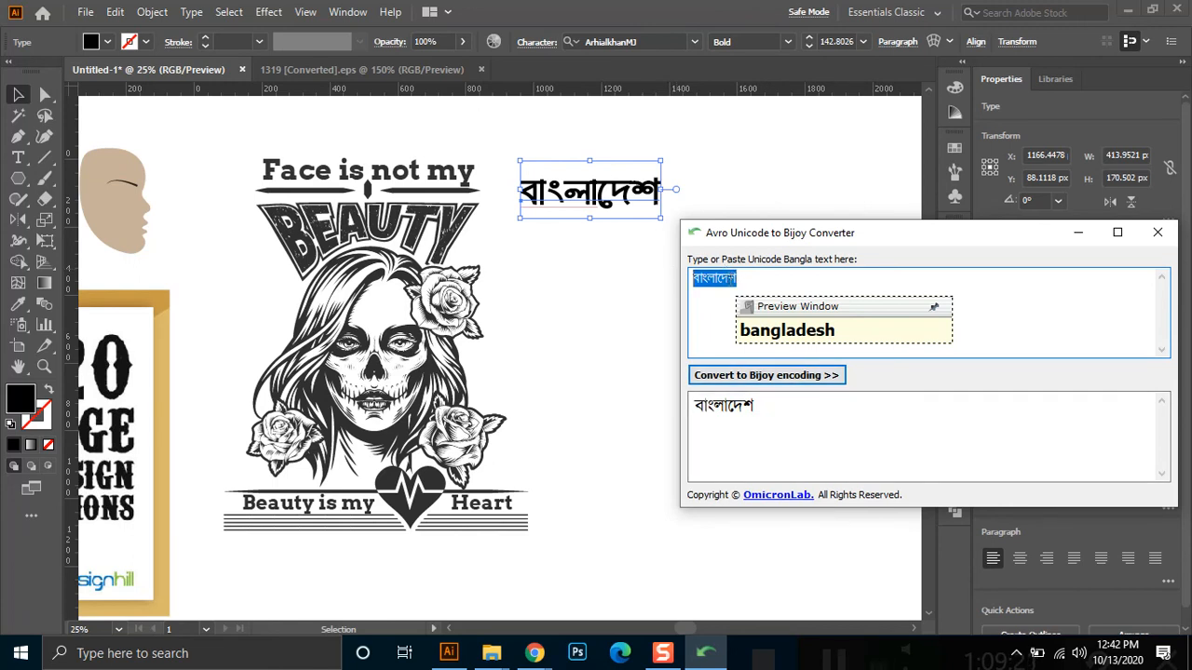
click(745, 340)
drag(756, 404, 625, 399)
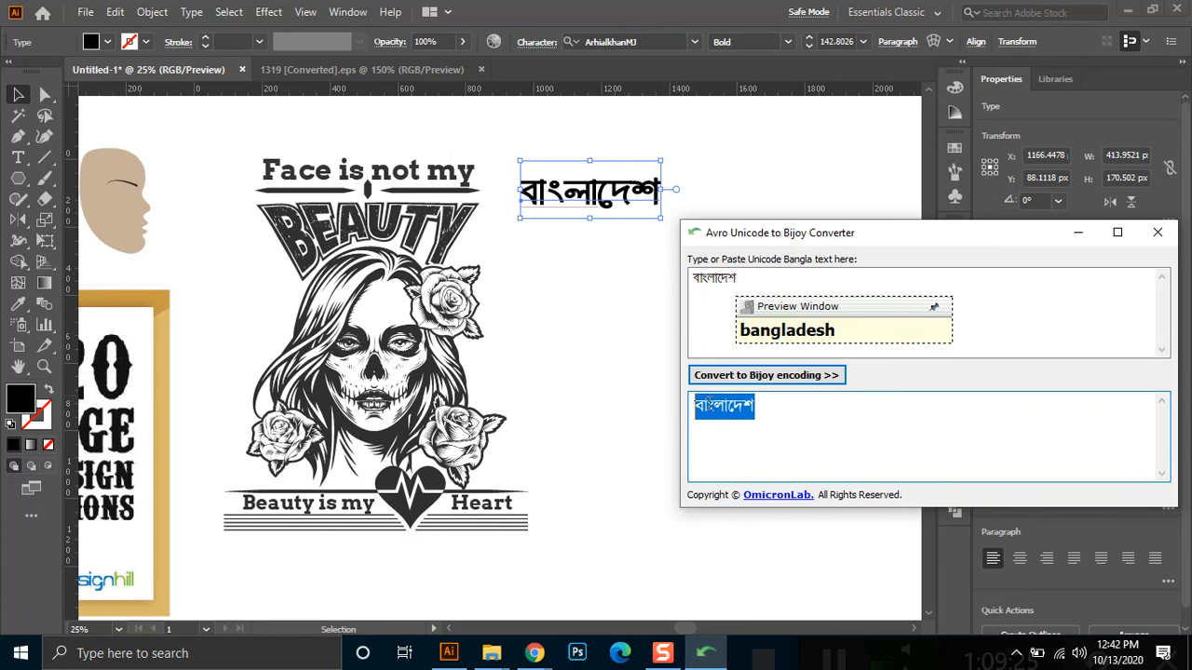
right_click(710, 405)
click(740, 220)
right_click(730, 411)
click(782, 218)
Switch to Illustrator, paste the converted text below the first Bangla word, and enlarge it to about 148 pt
click(557, 287)
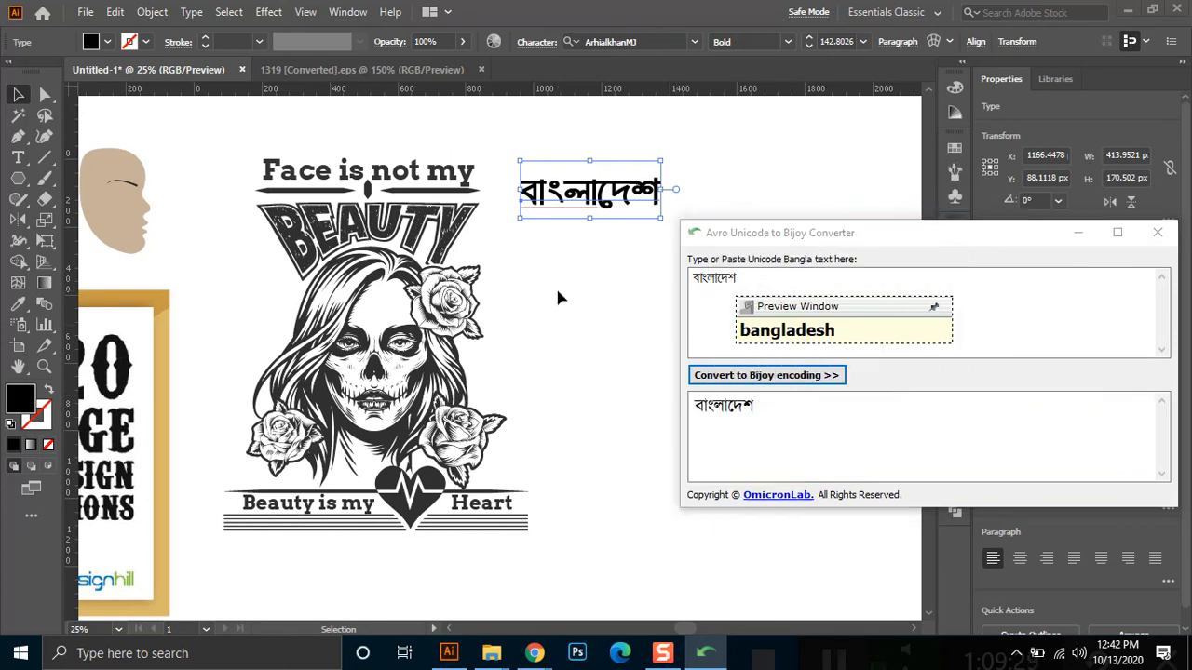
key(a)
key(v)
key(ctrl+v)
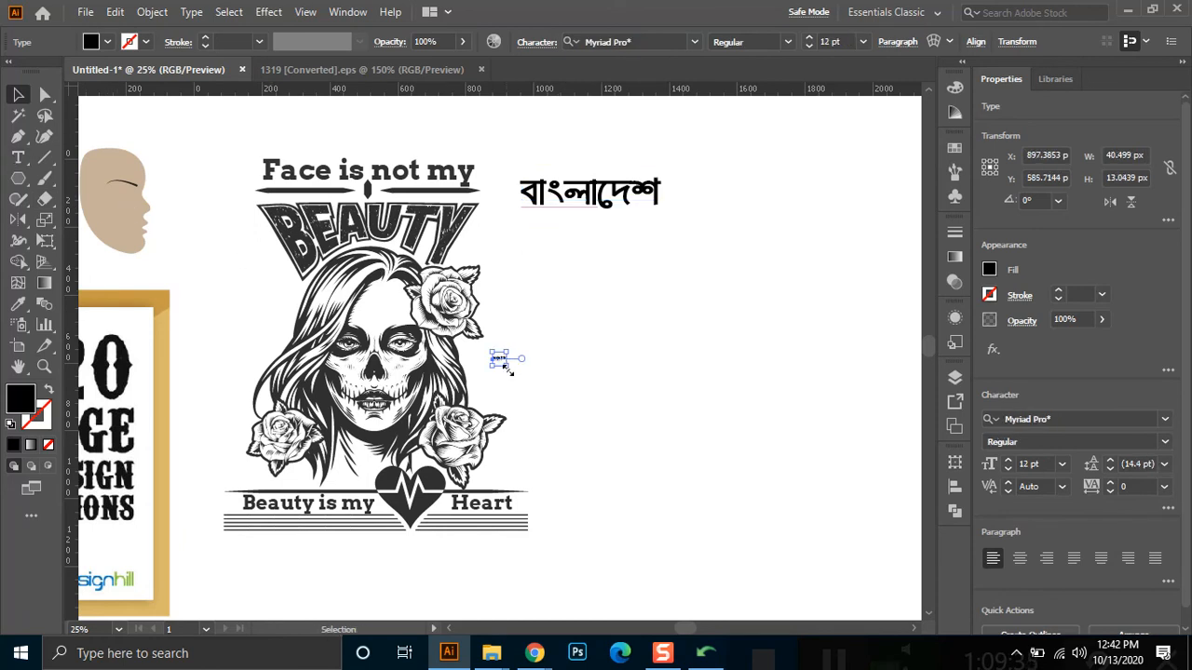
drag(508, 371, 697, 322)
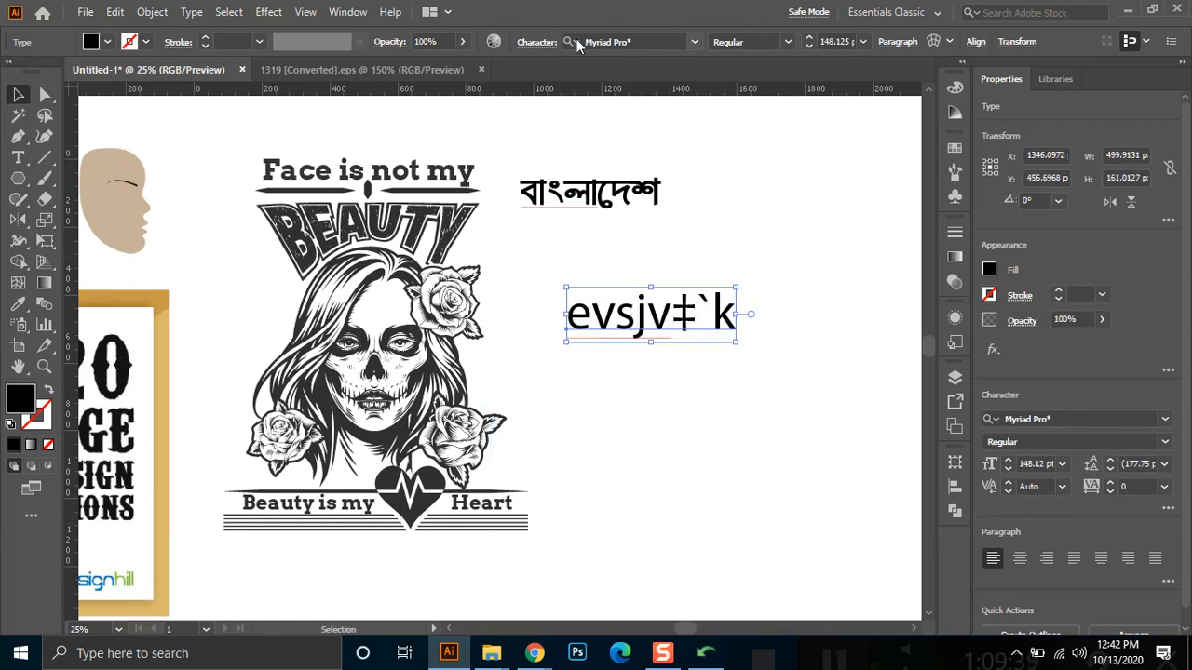
Try the AbirvabHimel font and a larger size on the pasted word, and undo both changes
click(695, 42)
click(642, 154)
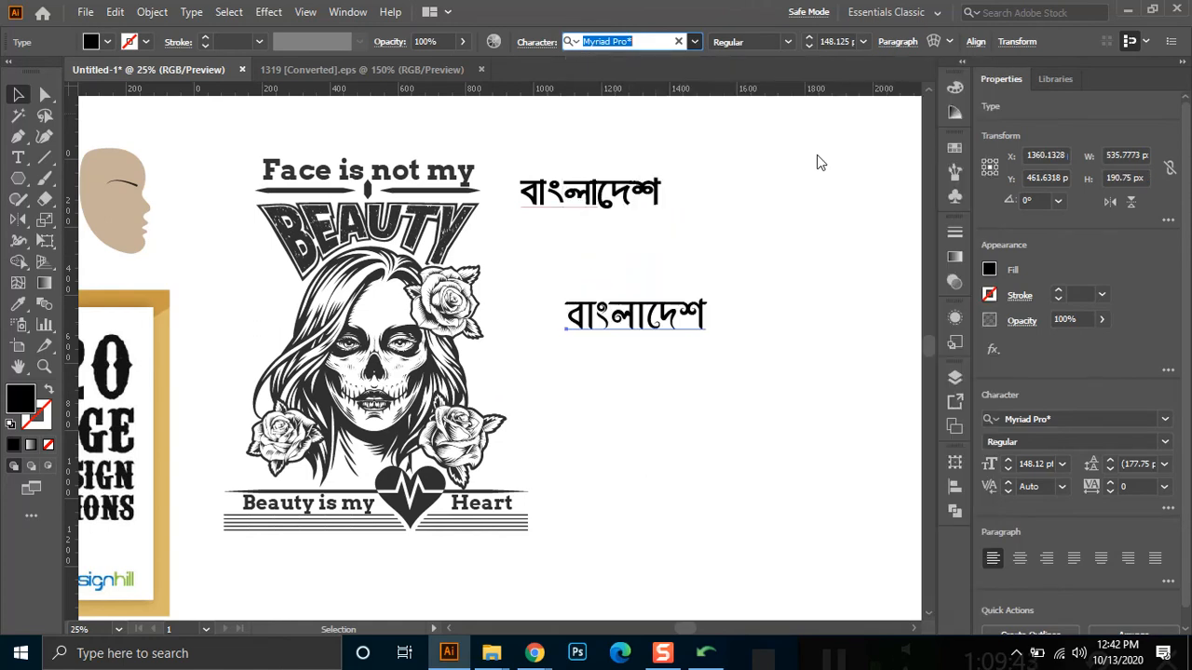
drag(710, 294, 825, 199)
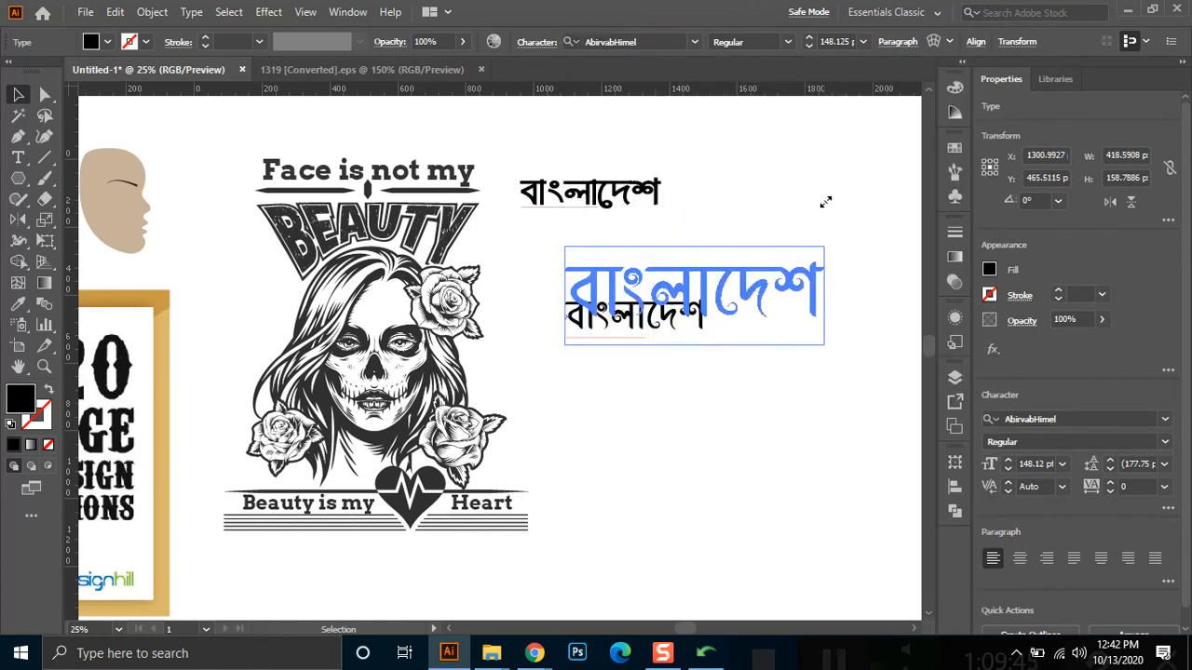
key(a)
key(ctrl+z)
key(ctrl+z)
key(v)
Align the pasted word beneath the first Bangla word, set its font to Modhumati, and deselect it
drag(698, 336, 595, 391)
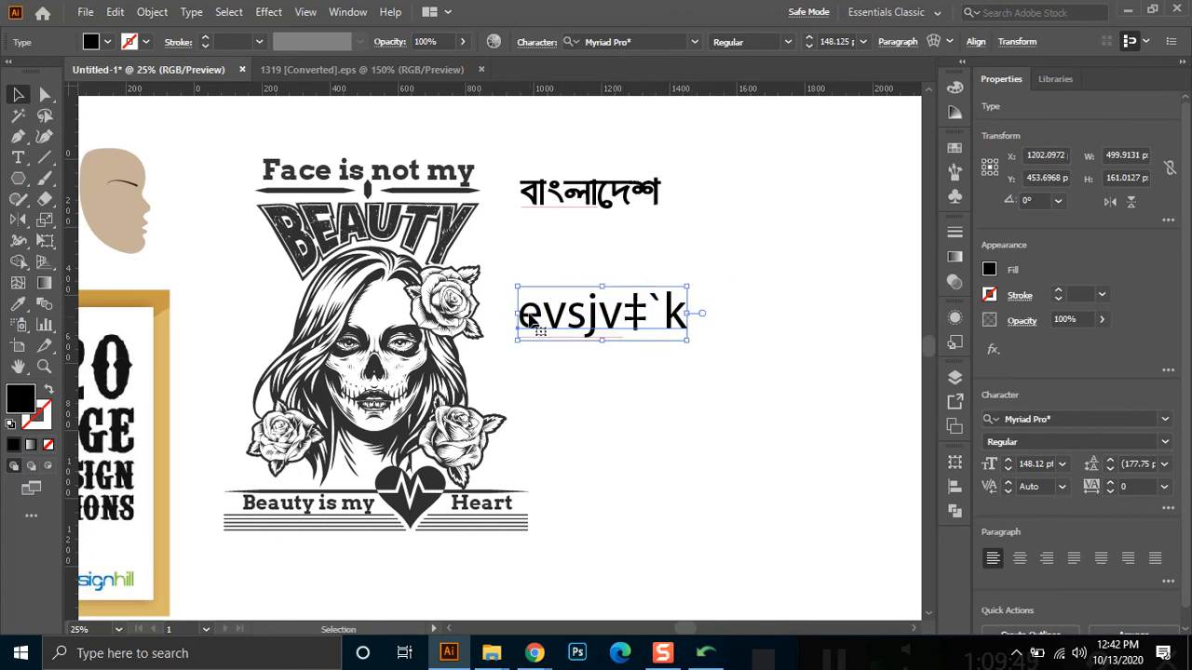
click(694, 43)
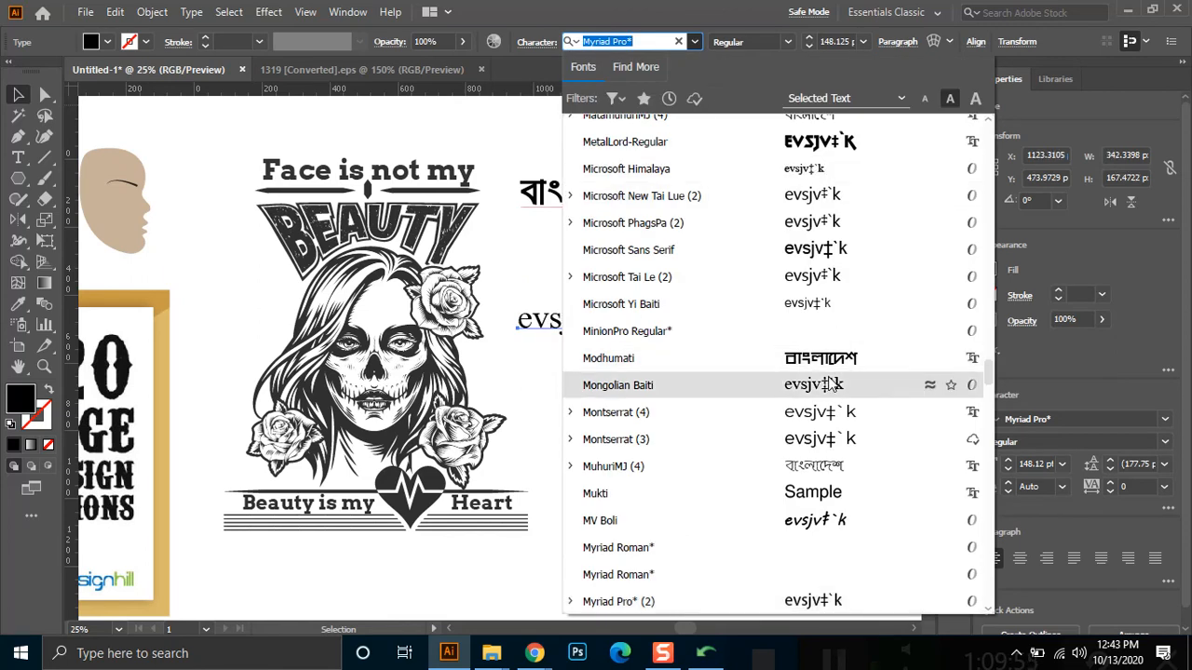
click(810, 358)
click(659, 379)
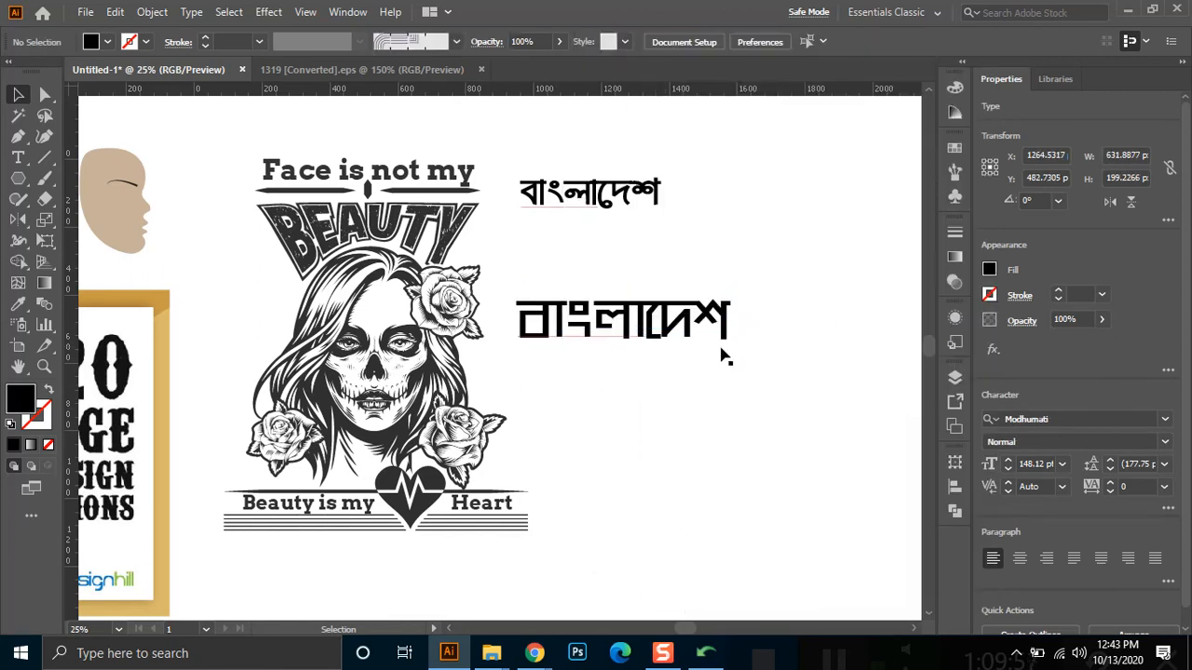
Enlarge the lower Bangla word to about 205 pt and move it directly beneath the first word
click(702, 320)
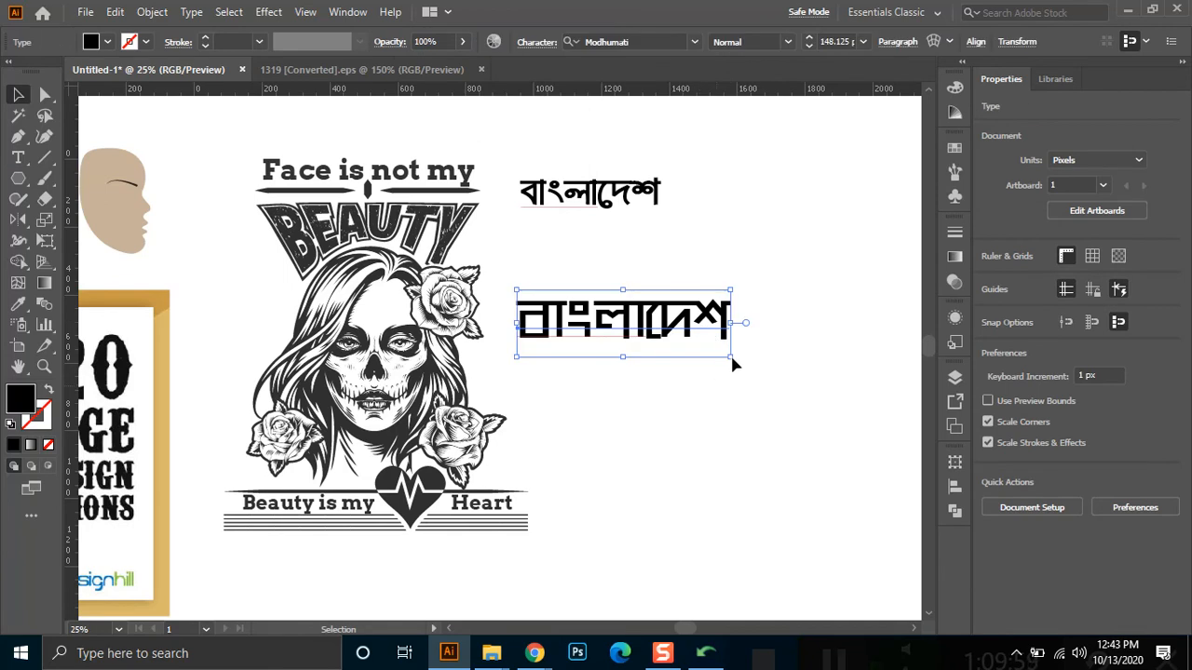
drag(731, 358, 814, 470)
drag(670, 350, 664, 271)
click(649, 359)
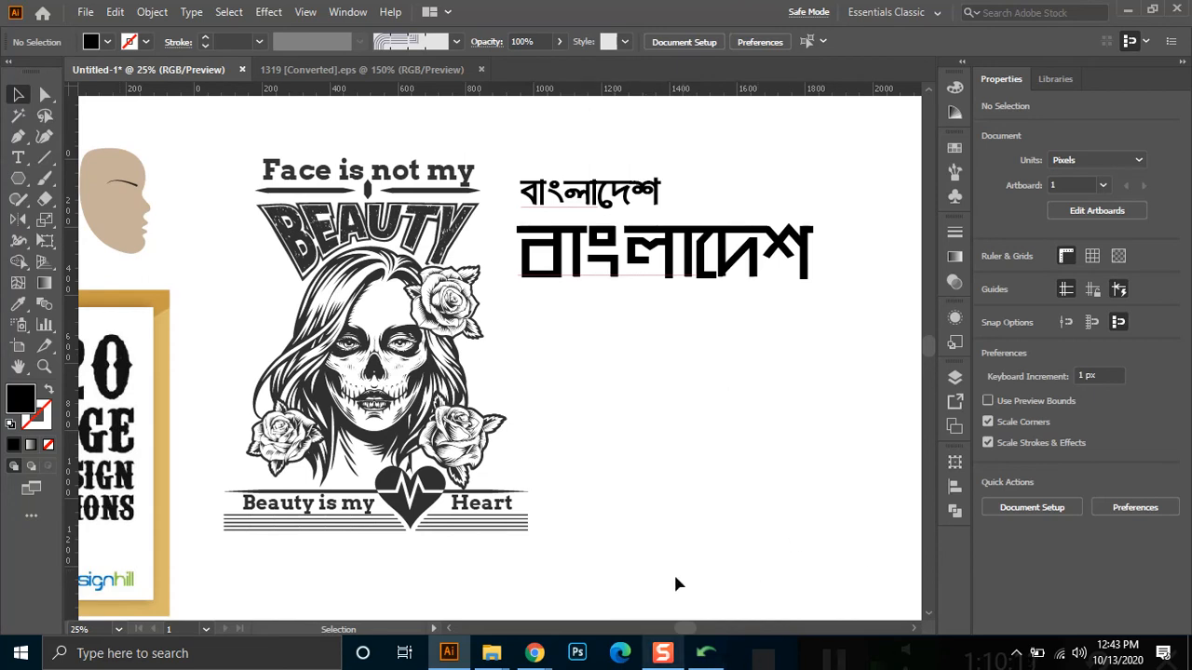
Set the font of the enlarged Bangla word to Nikosh
click(637, 261)
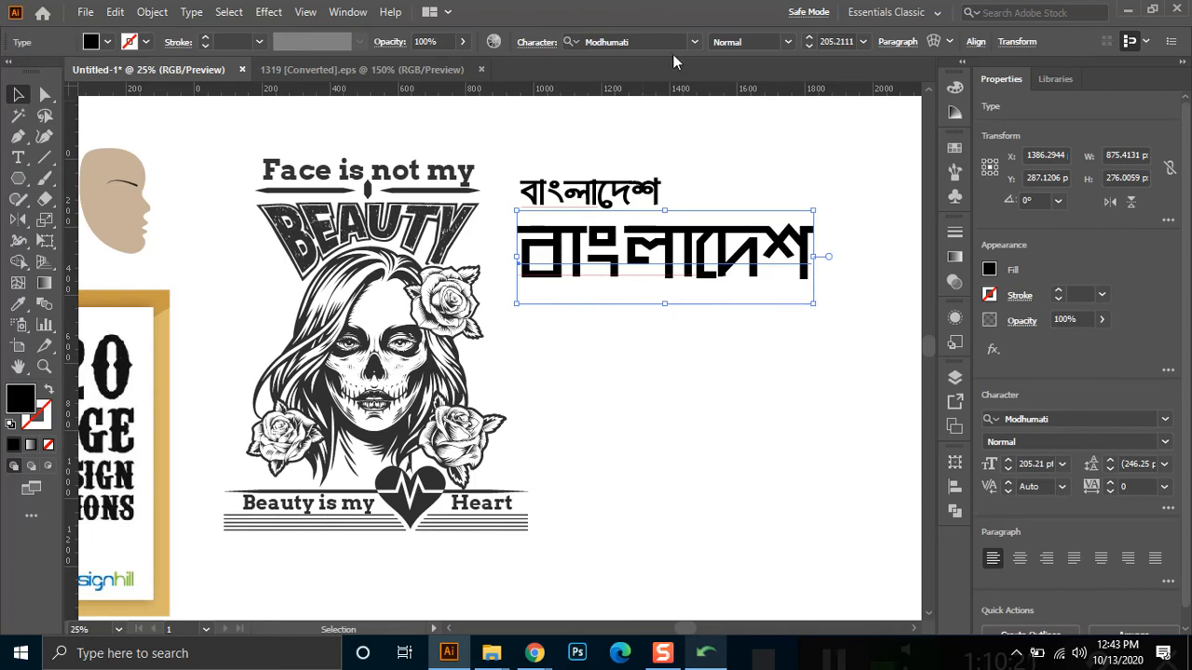
click(693, 42)
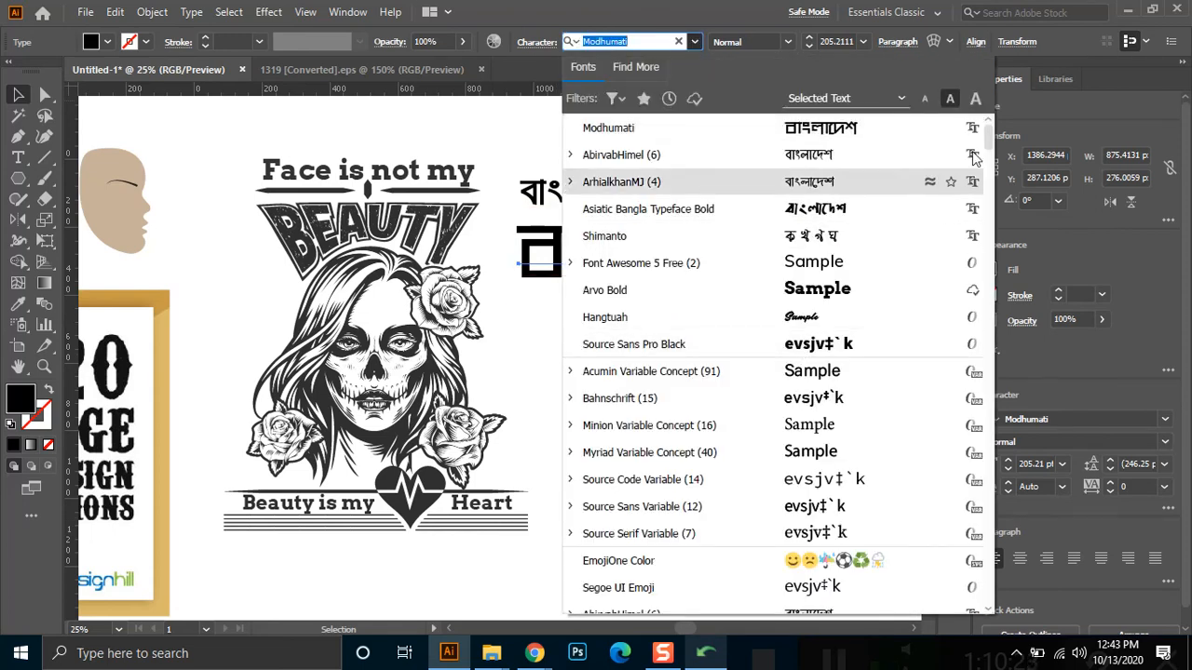
text(n)
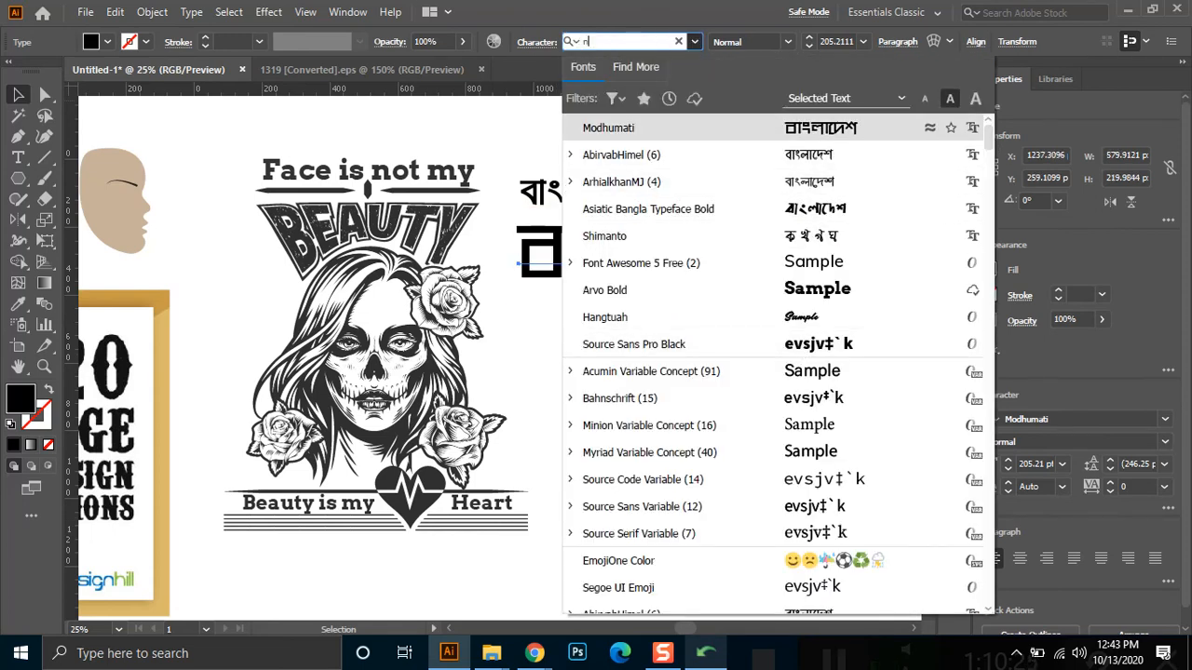
text(ik)
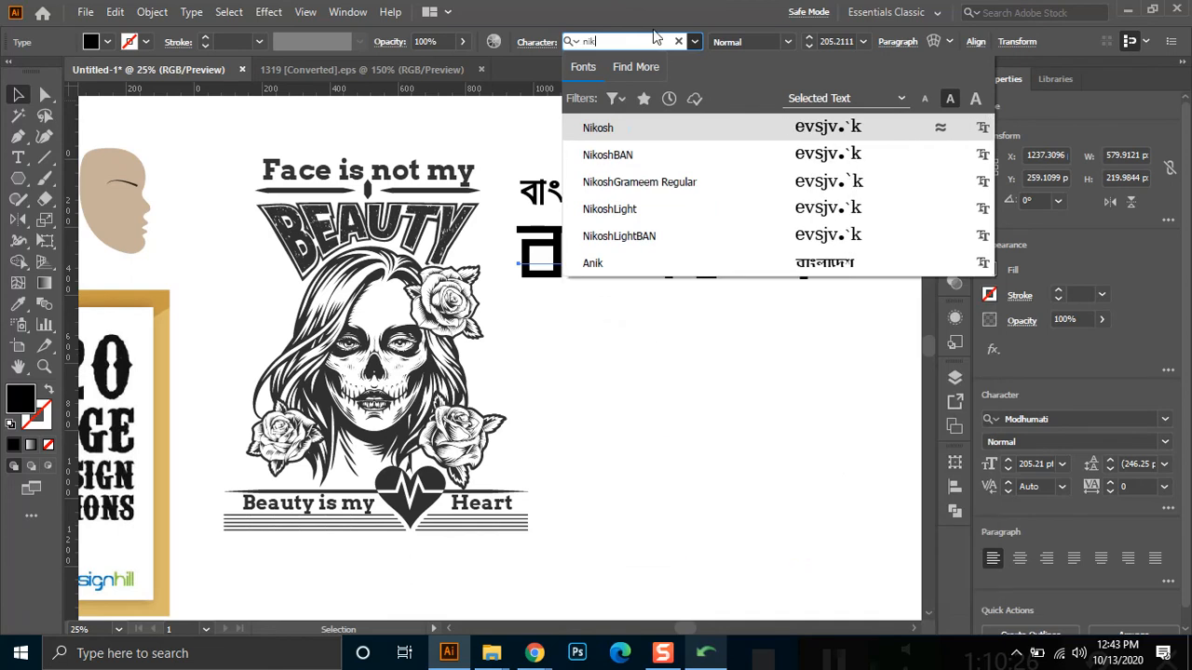
click(653, 130)
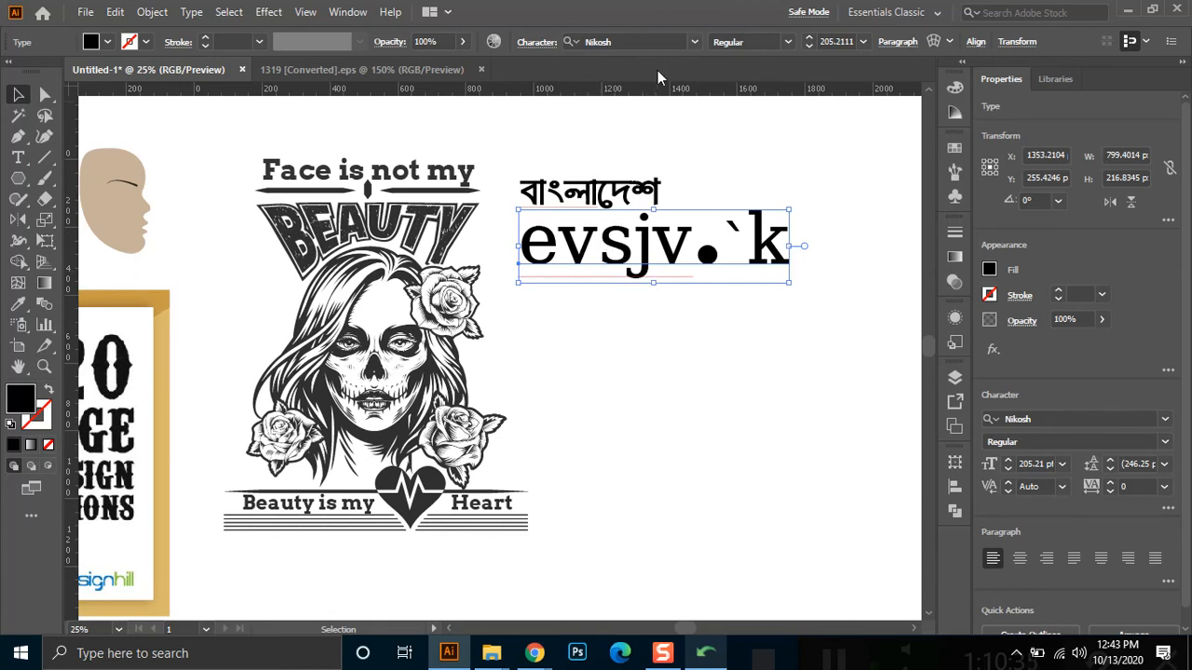
Try the NikoshBAN font on the enlarged word, and set it back to Nikosh
click(686, 42)
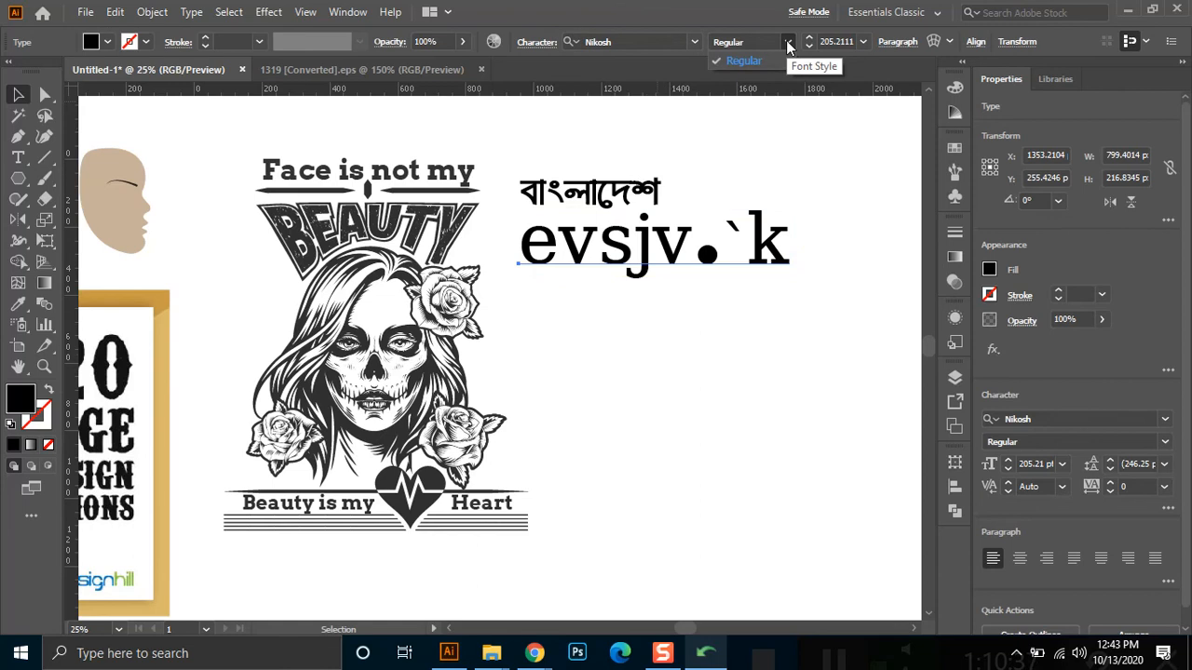
click(693, 42)
text(niko)
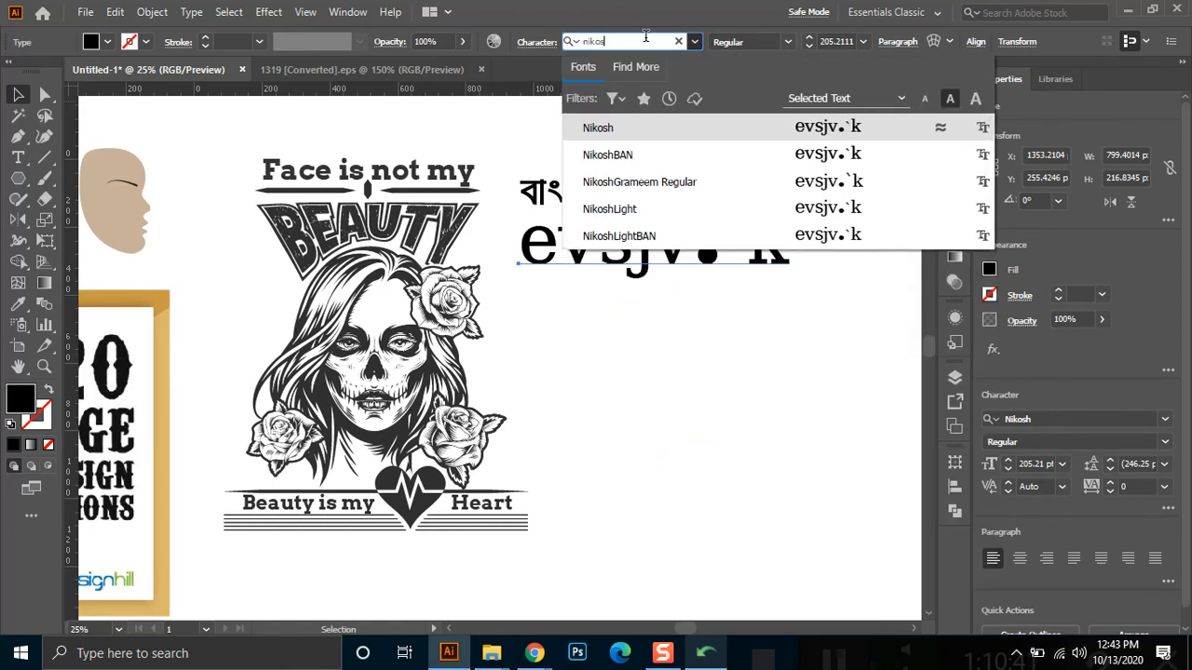
click(646, 156)
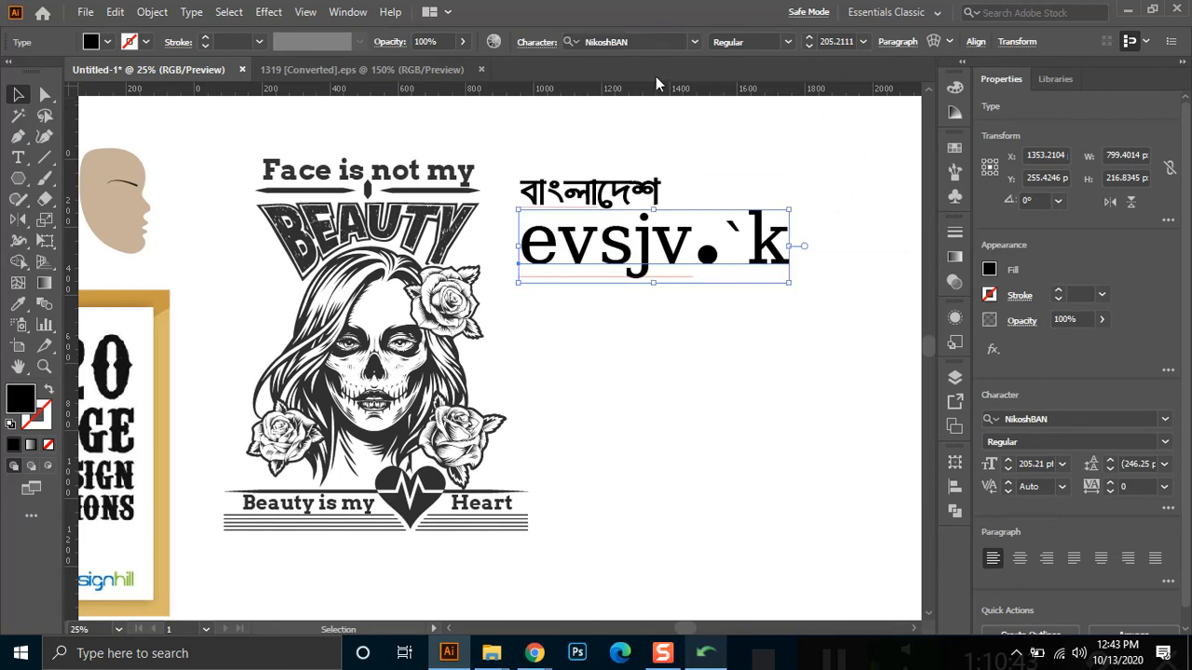
click(663, 41)
text(niko)
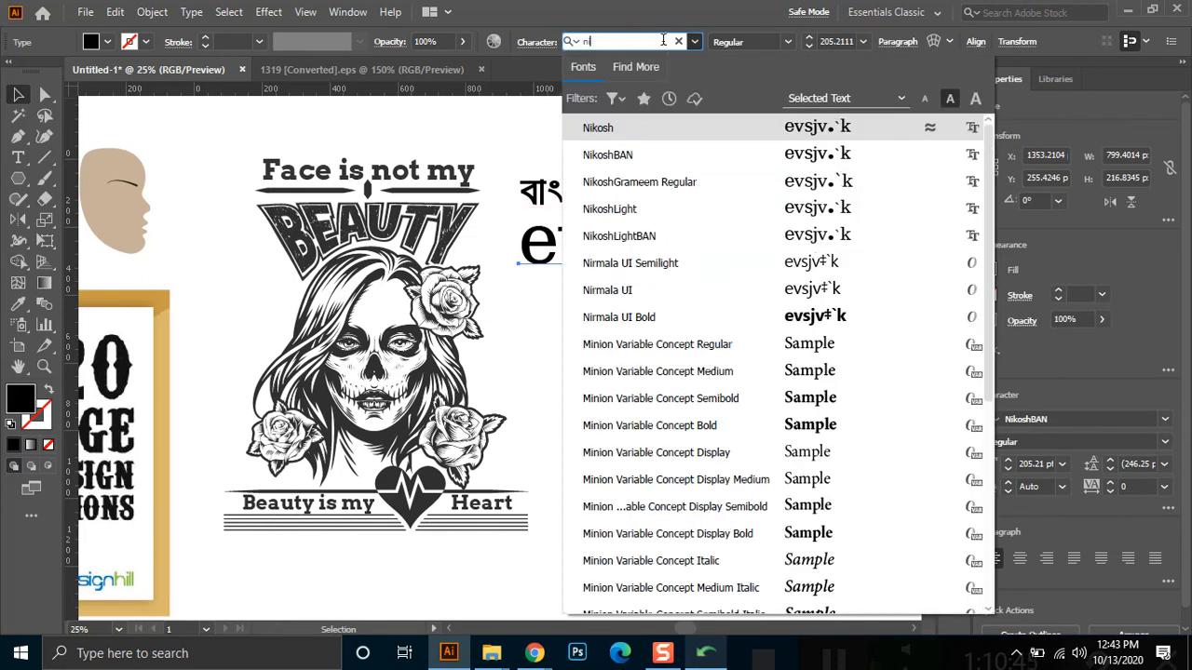
click(679, 127)
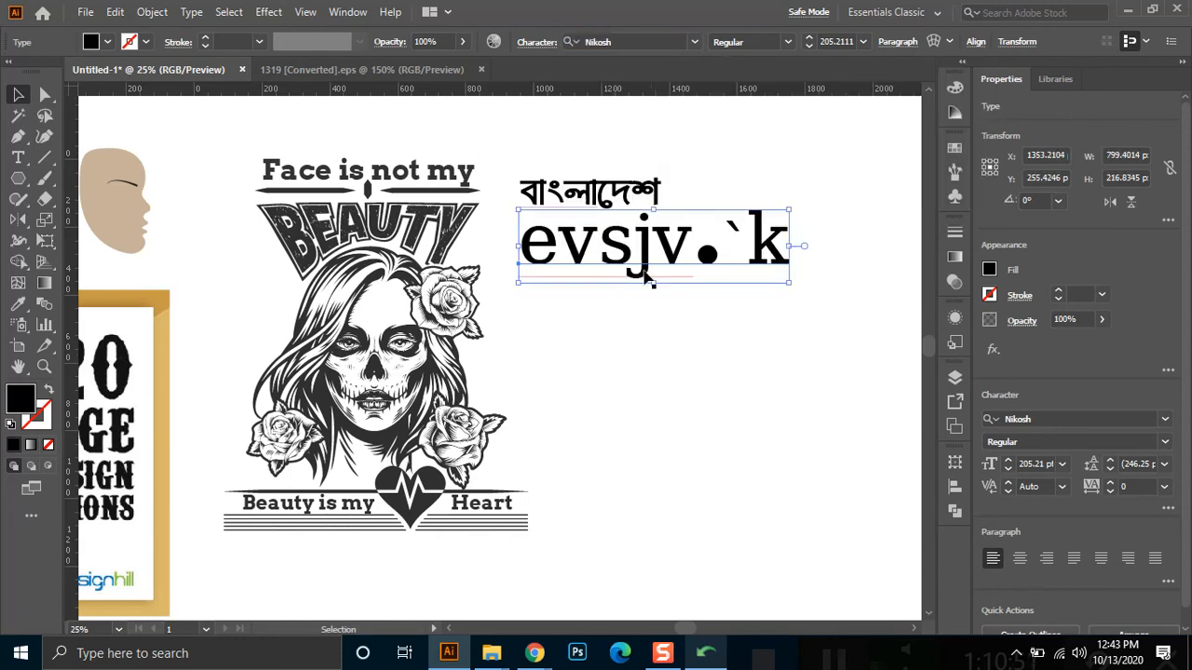
Copy the Unicode বাংলাদেশ from the Avro converter's input and paste it after the Bijoy-encoded text in Illustrator
click(705, 655)
click(745, 295)
key(ctrl+a)
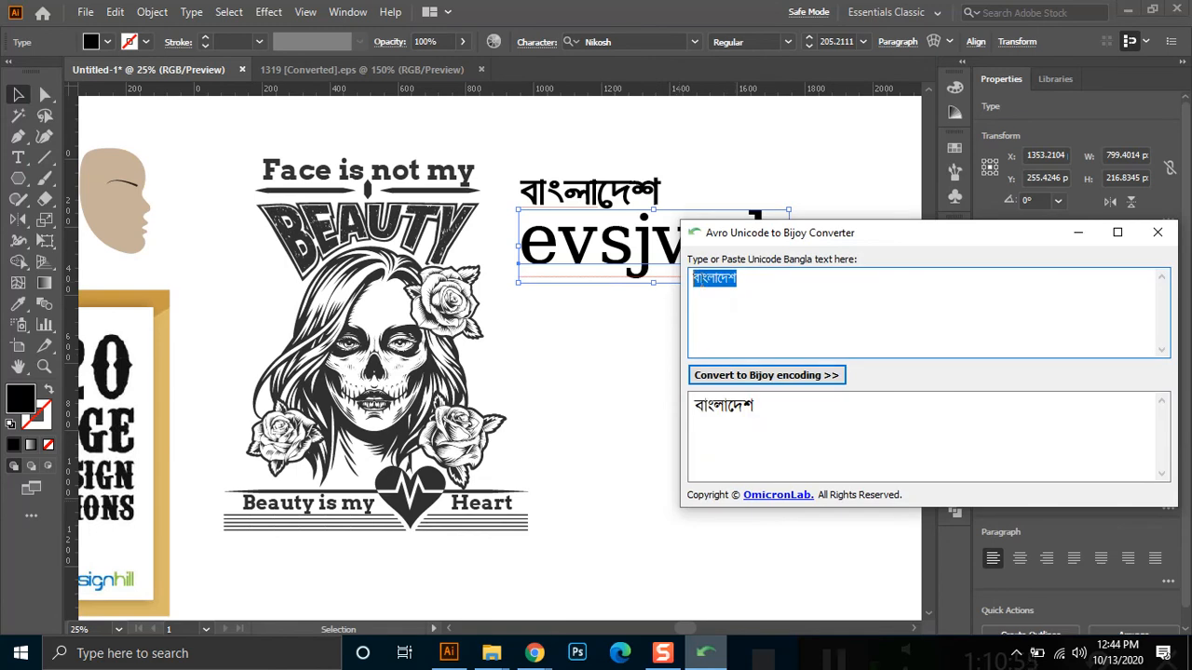
right_click(696, 275)
click(748, 335)
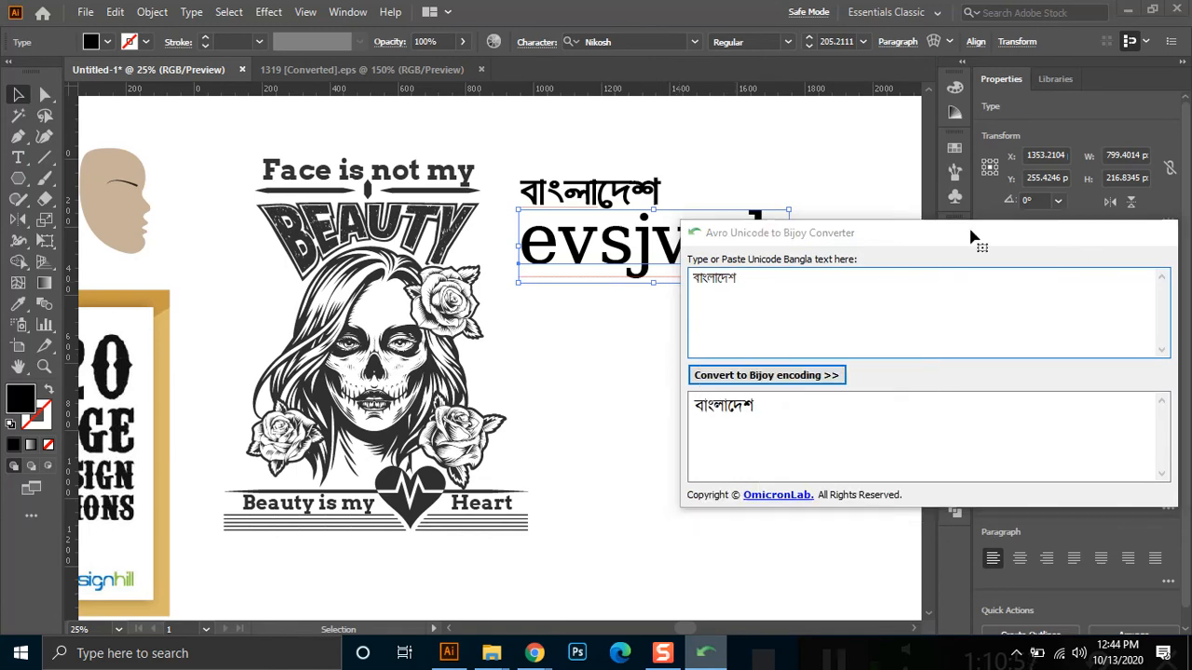
double_click(773, 226)
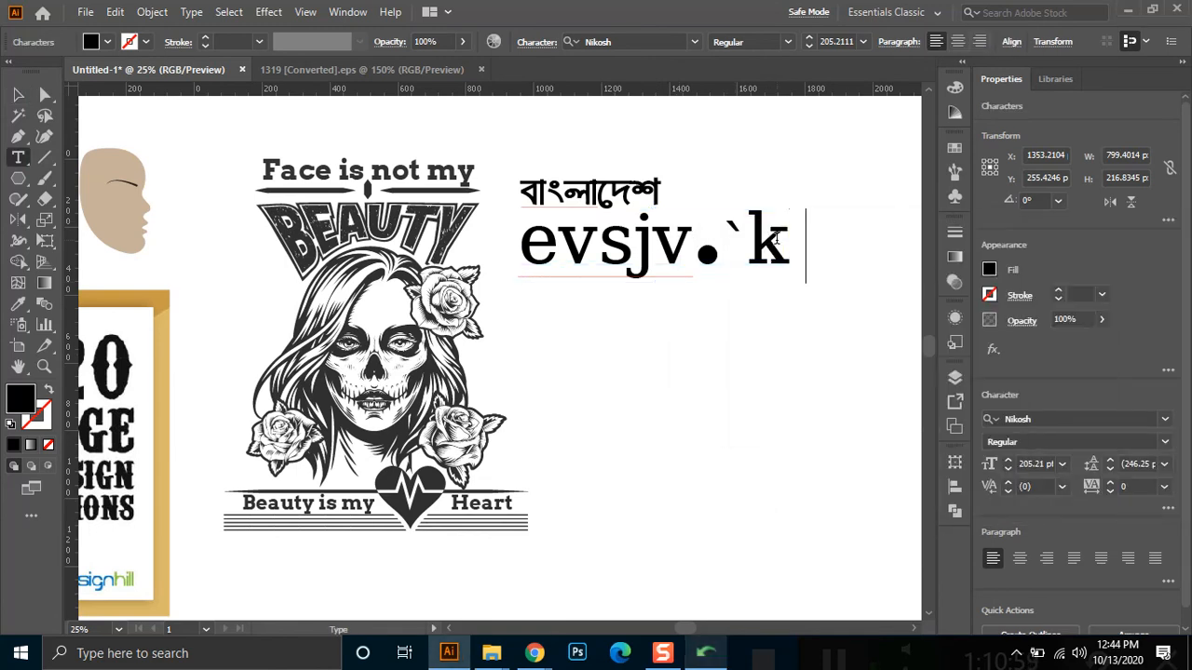
key(ctrl+v)
click(21, 92)
Move the combined text line left over the artwork, highlight its Unicode word, and shift the line lower
click(862, 260)
drag(792, 256, 610, 272)
double_click(748, 259)
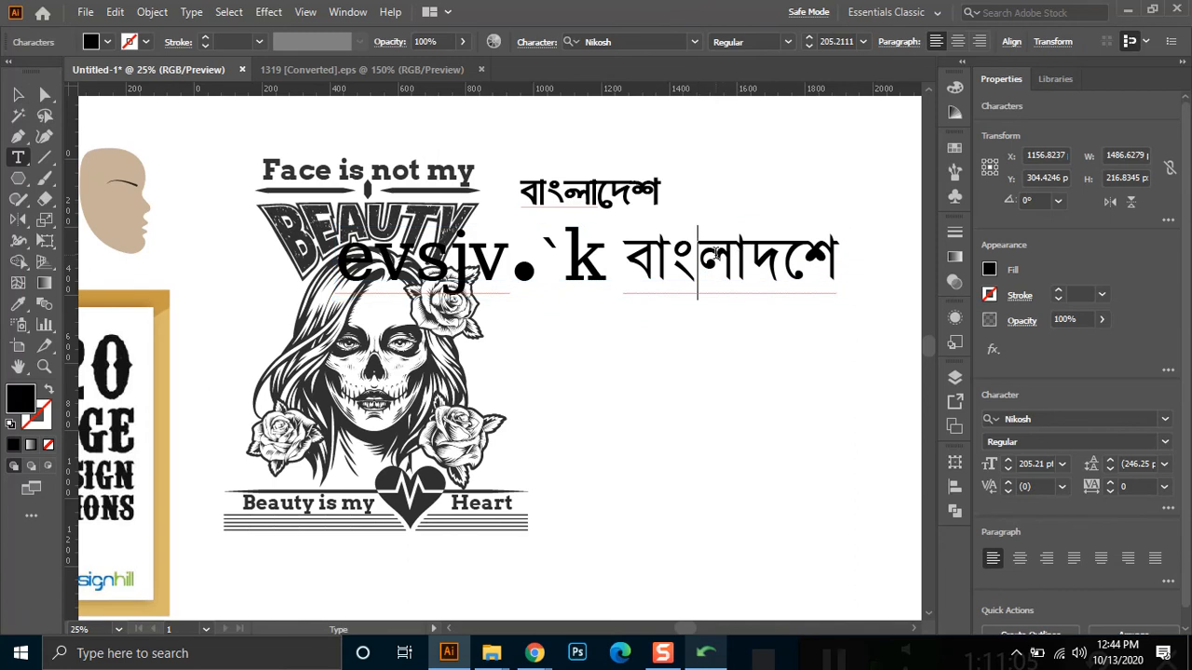
click(801, 253)
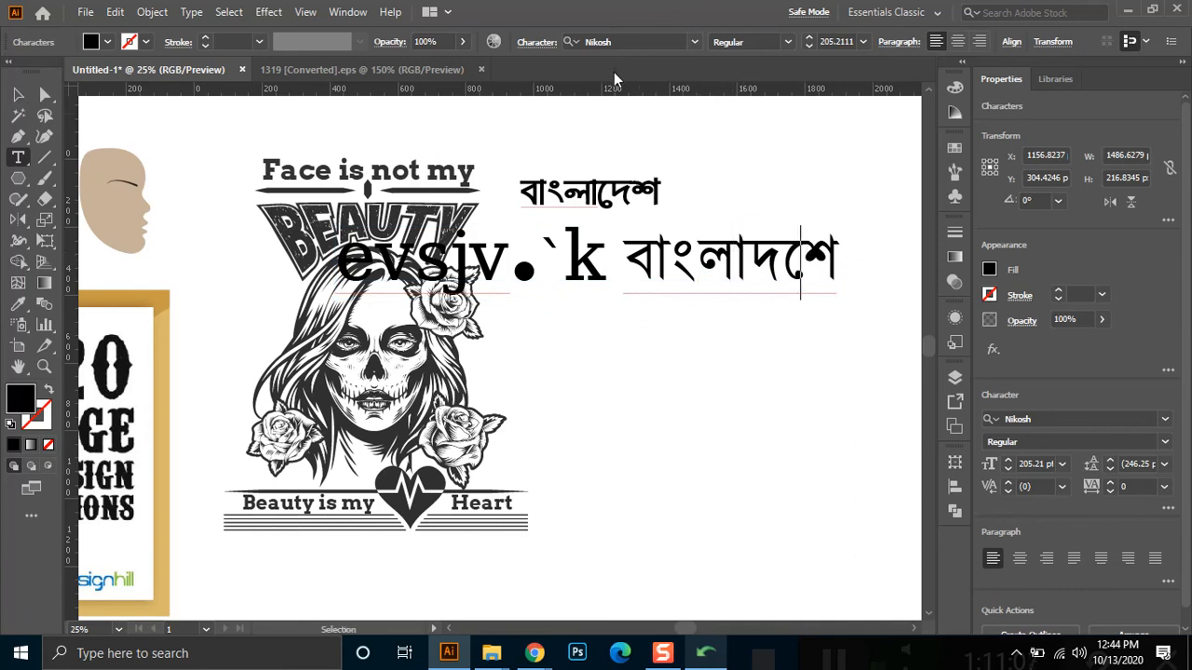
drag(626, 256, 832, 261)
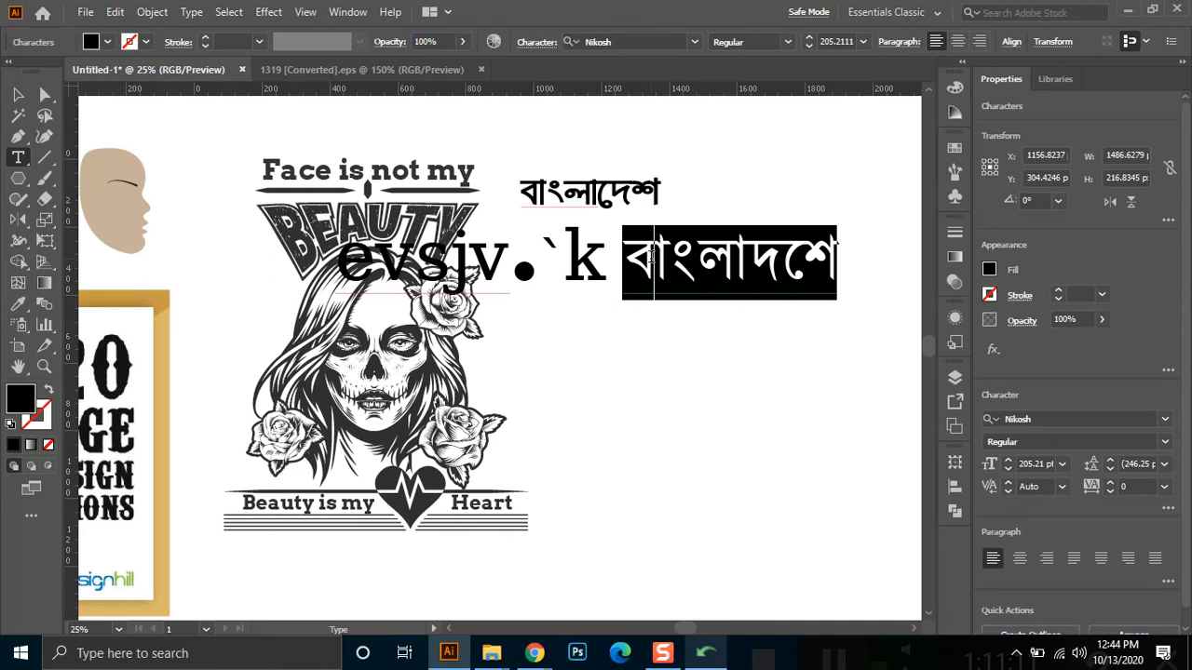
click(651, 257)
key(Escape)
drag(667, 268, 724, 309)
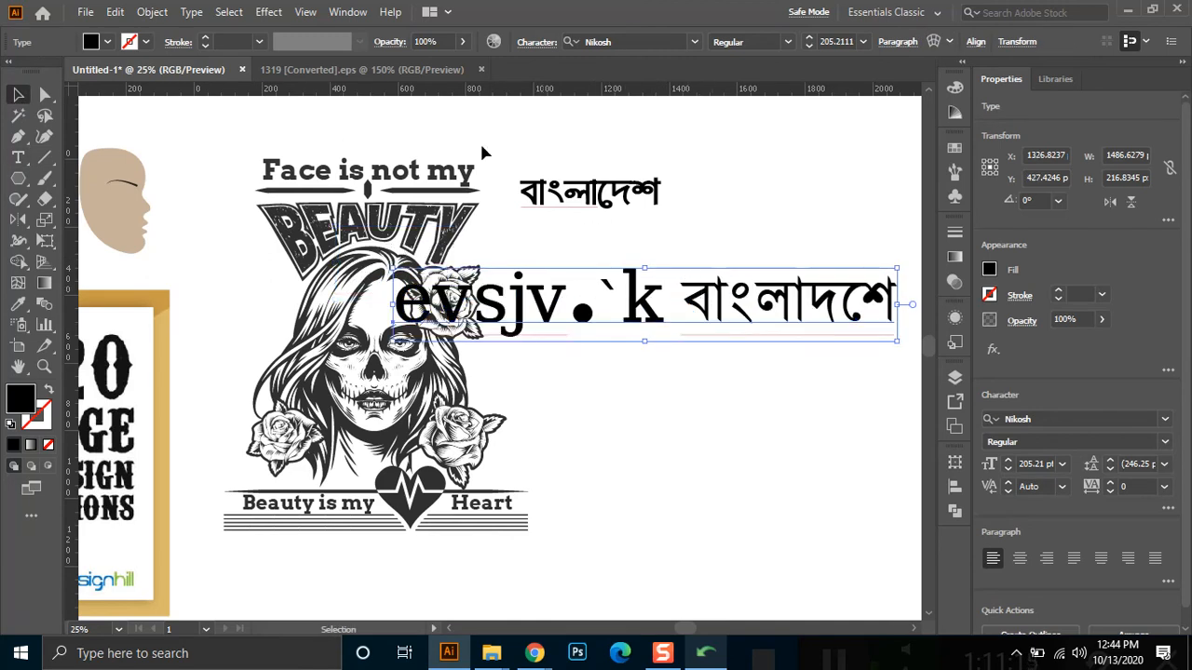
Filter the font list to fonts similar to Nikosh and close it
click(652, 41)
click(695, 41)
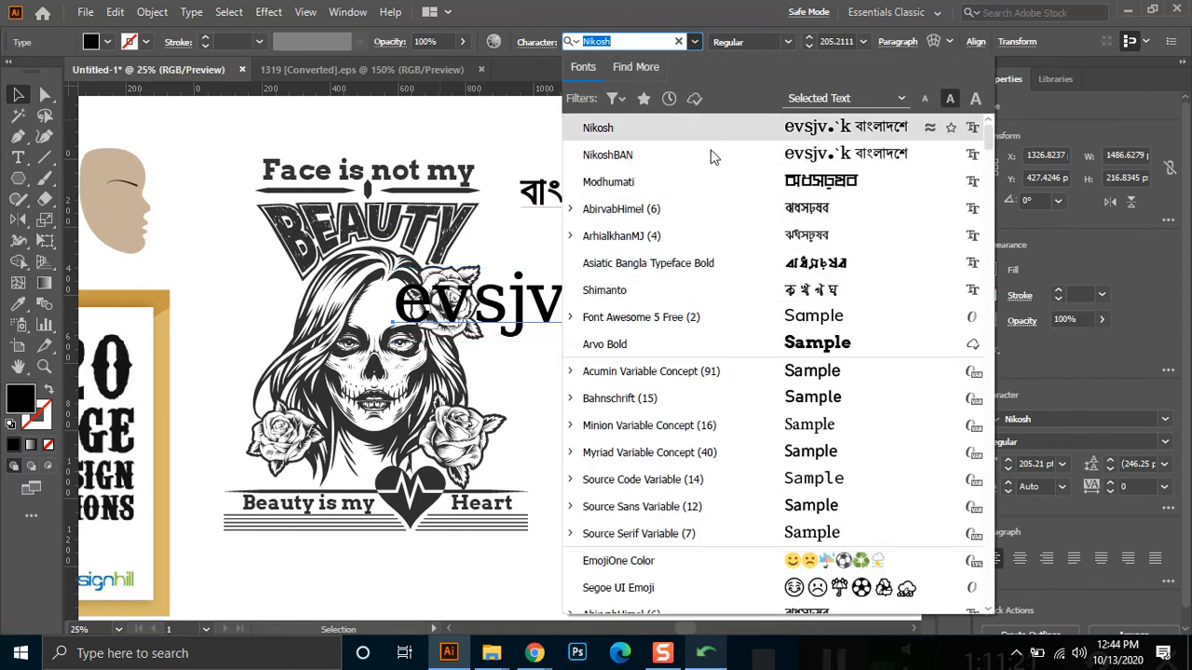
click(930, 127)
click(526, 238)
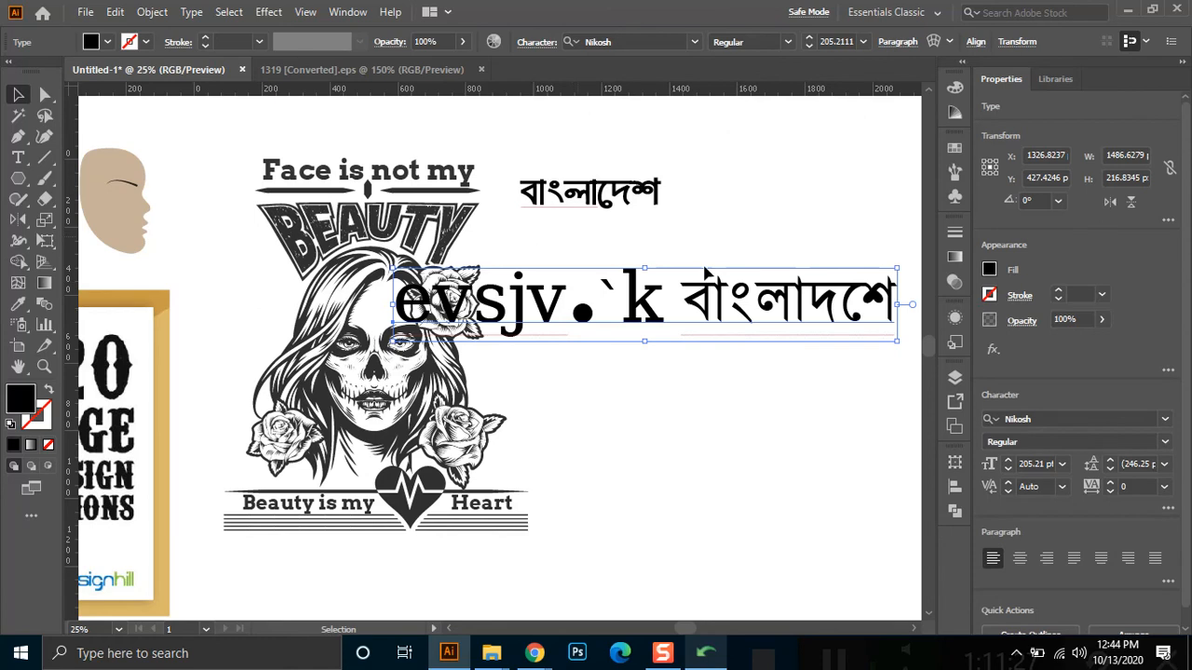
Move the combined text line beneath the first Bangla word and duplicate it below, offset to the right
drag(558, 300, 545, 142)
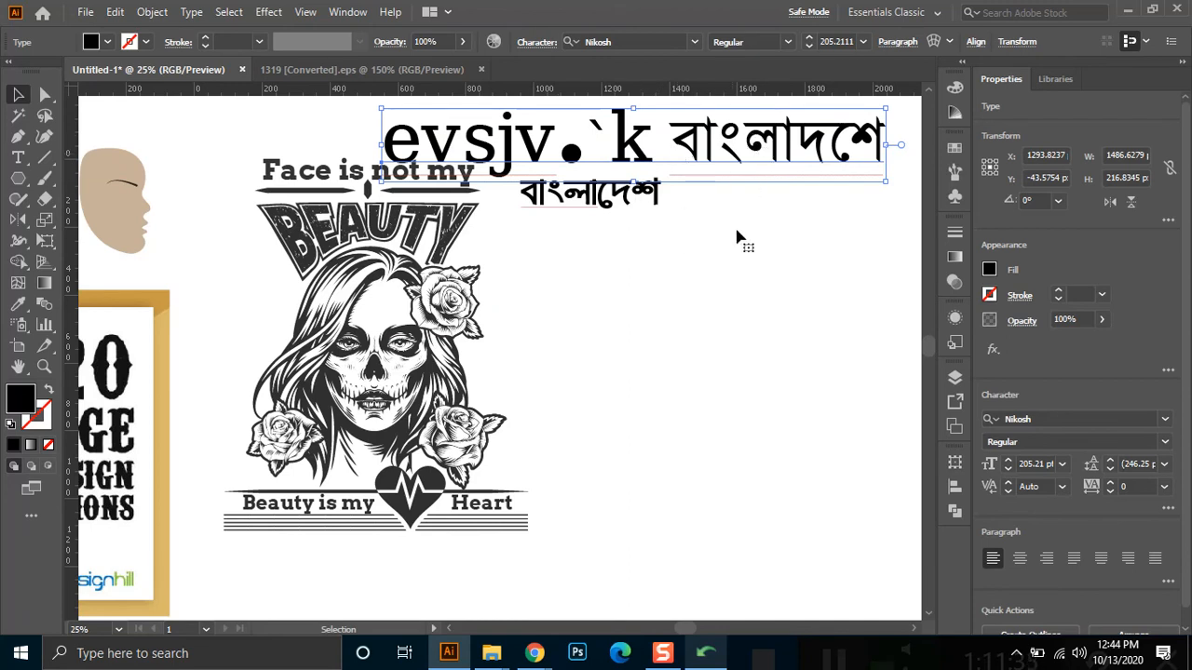
drag(698, 161, 645, 259)
drag(740, 274, 826, 335)
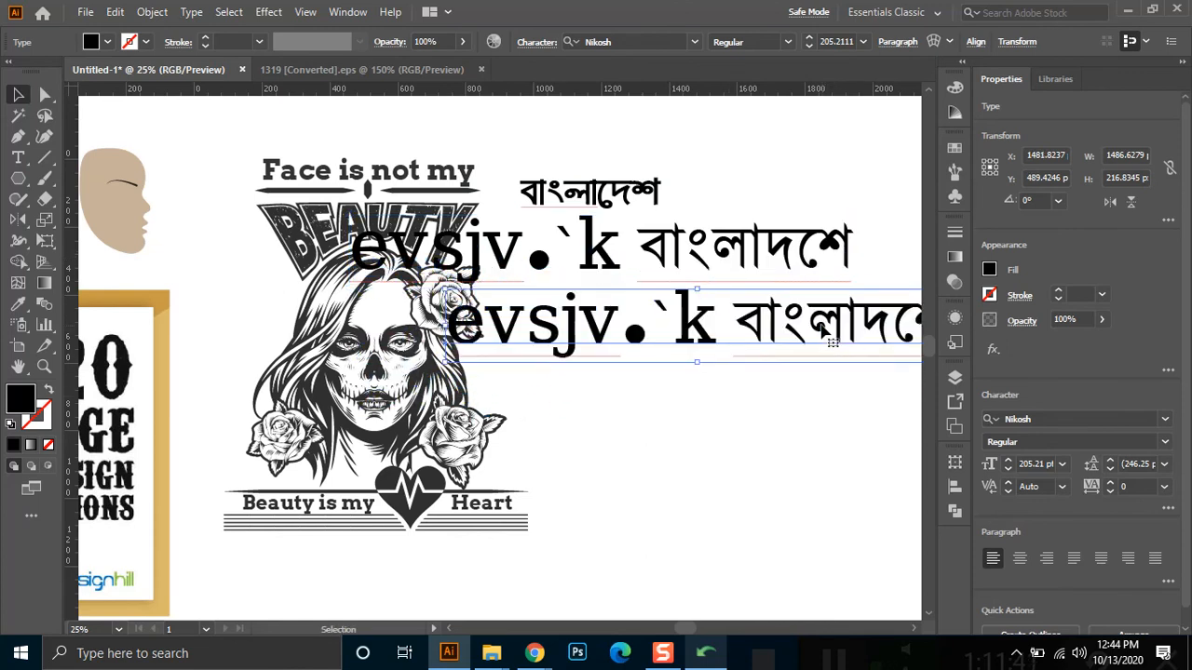
Search the fonts similar to Nikosh for "kalp" and clear the search
click(632, 41)
text(kalp)
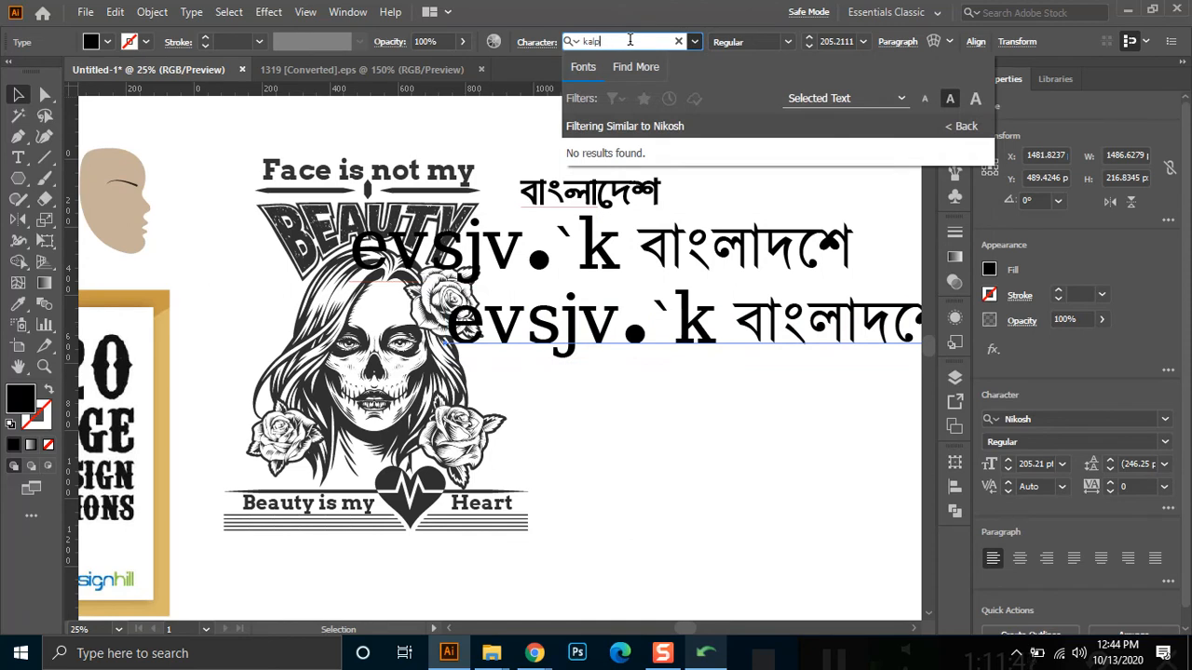
key(BackSpace)
key(BackSpace)
key(BackSpace)
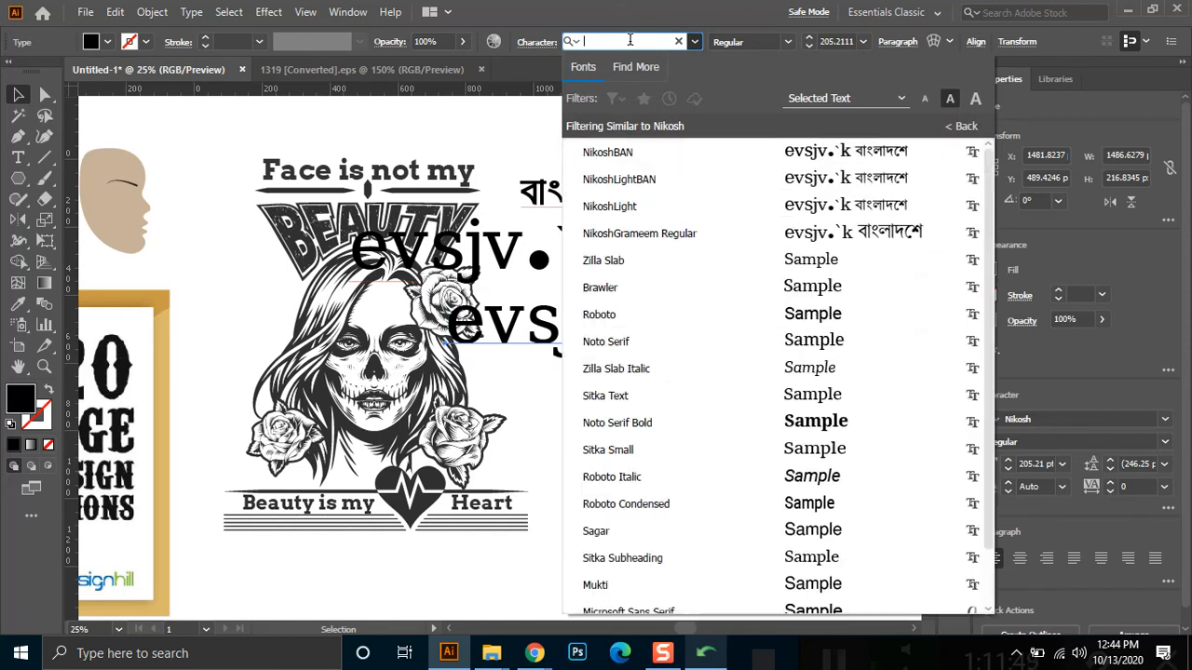
text(ka)
key(BackSpace)
key(BackSpace)
Browse the fonts similar to Nikosh, clear the font name, and return to the full font list
click(700, 42)
click(699, 39)
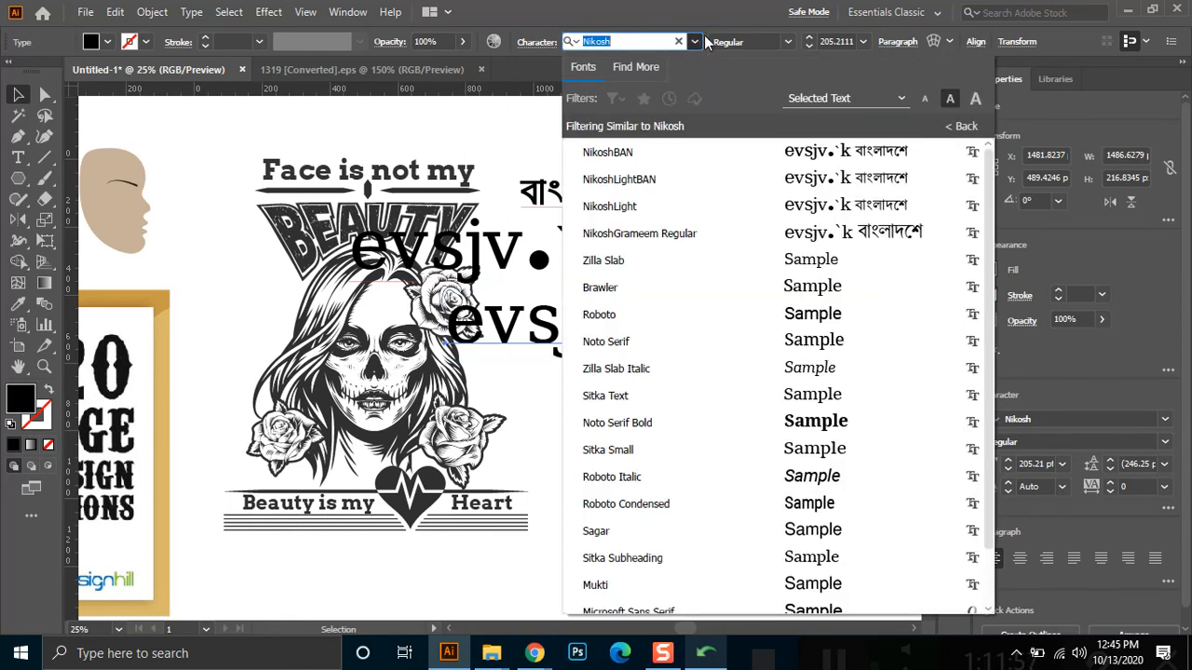
scroll(773, 280, down, 1)
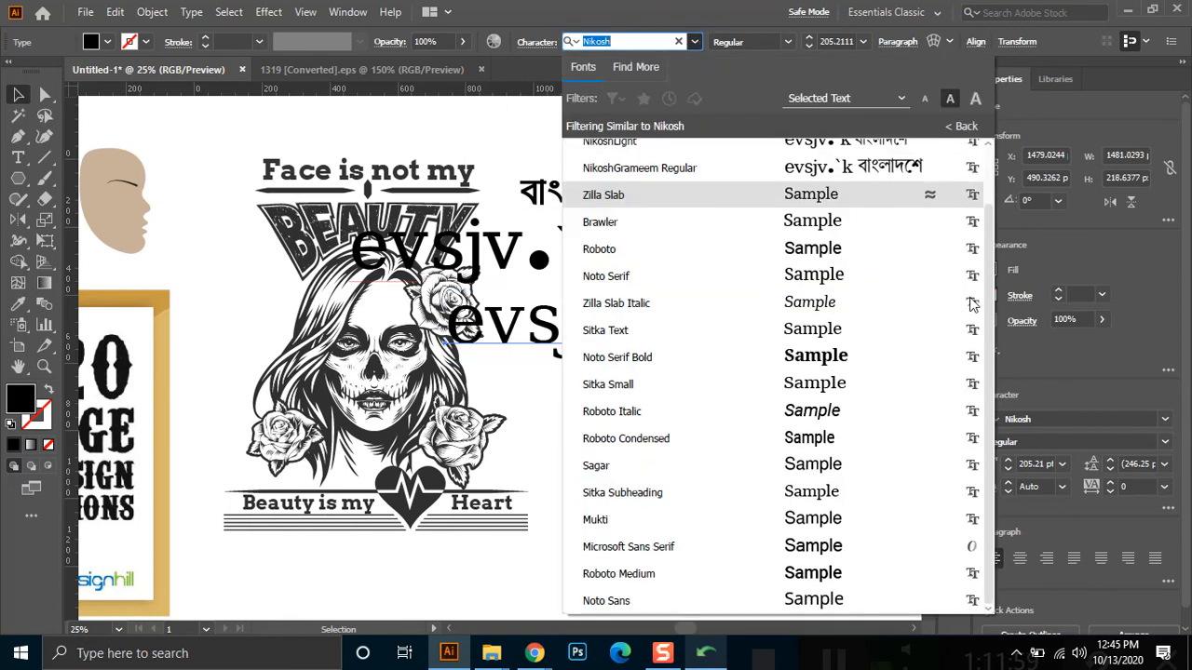
scroll(978, 247, up, 1)
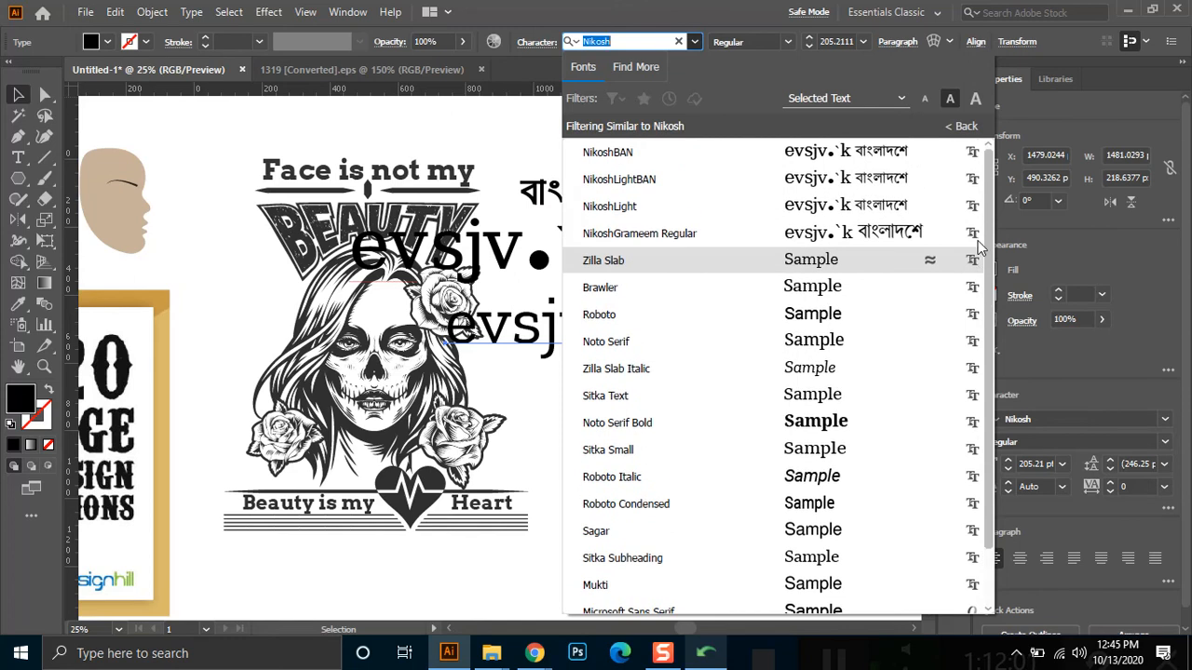
click(679, 43)
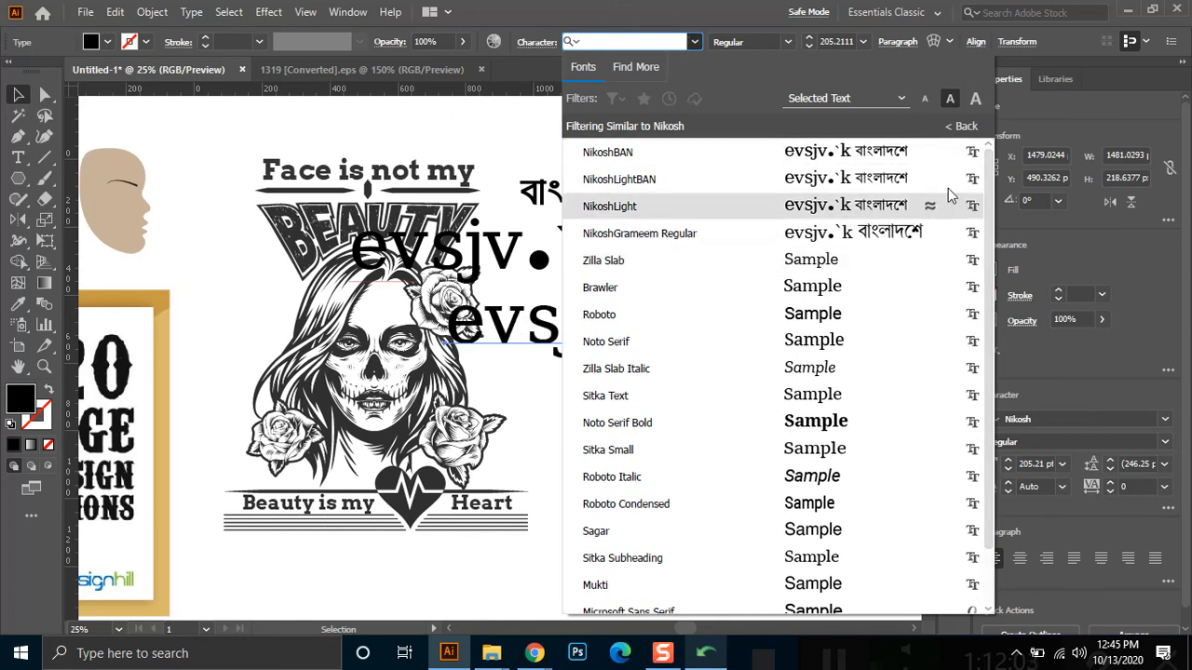
click(962, 127)
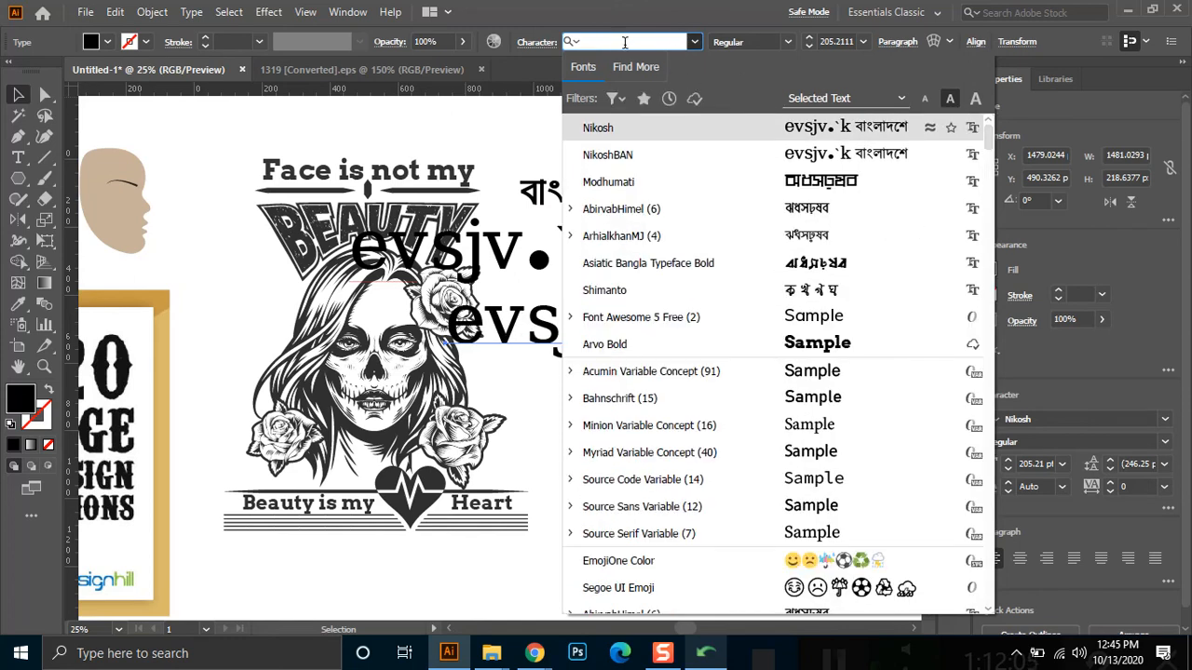
Set the duplicated text line's font to Kalpurush ANSI, move it right off the artwork, and deselect everything
text(kal)
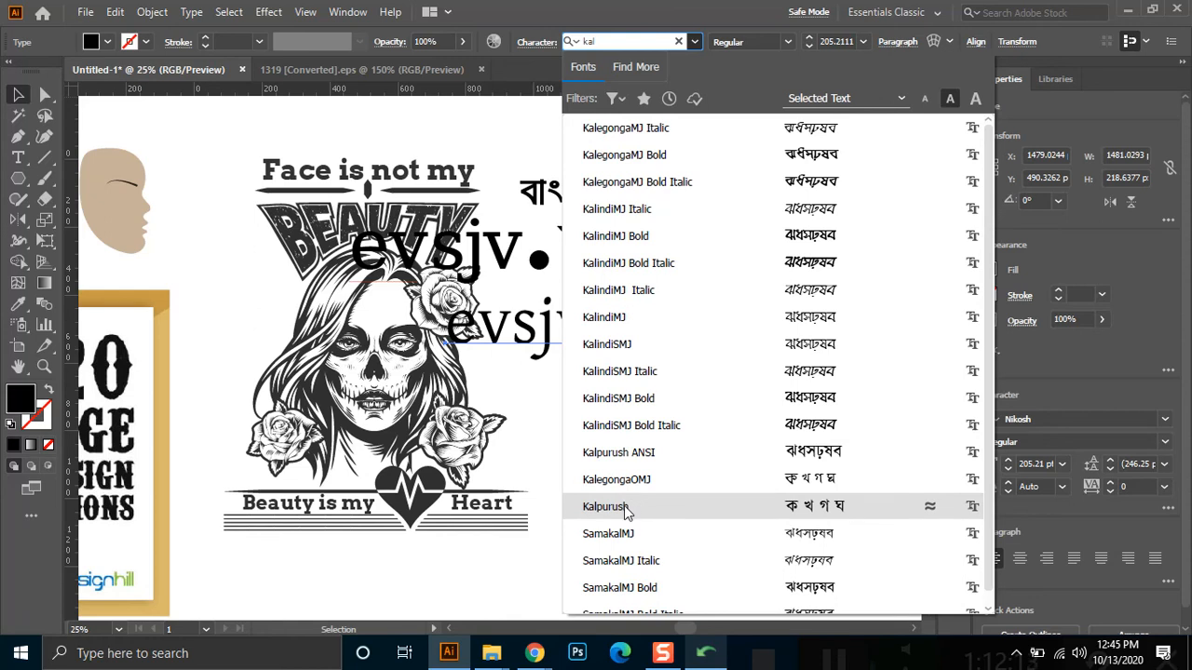
scroll(626, 512, down, 1)
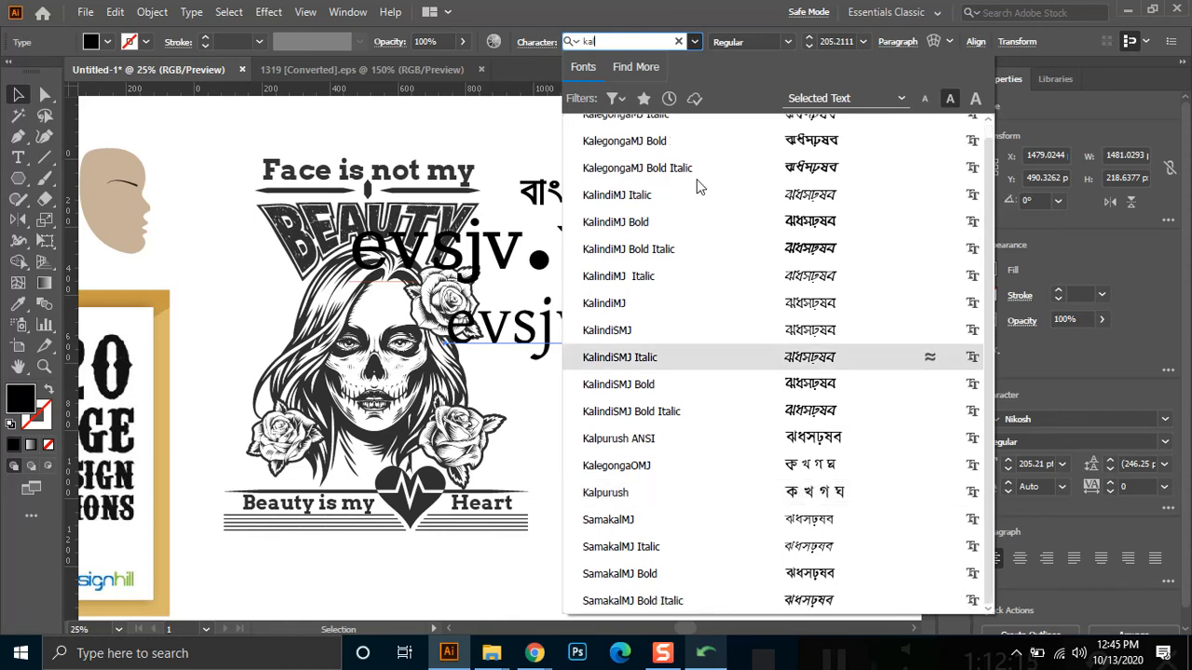
text(lpu)
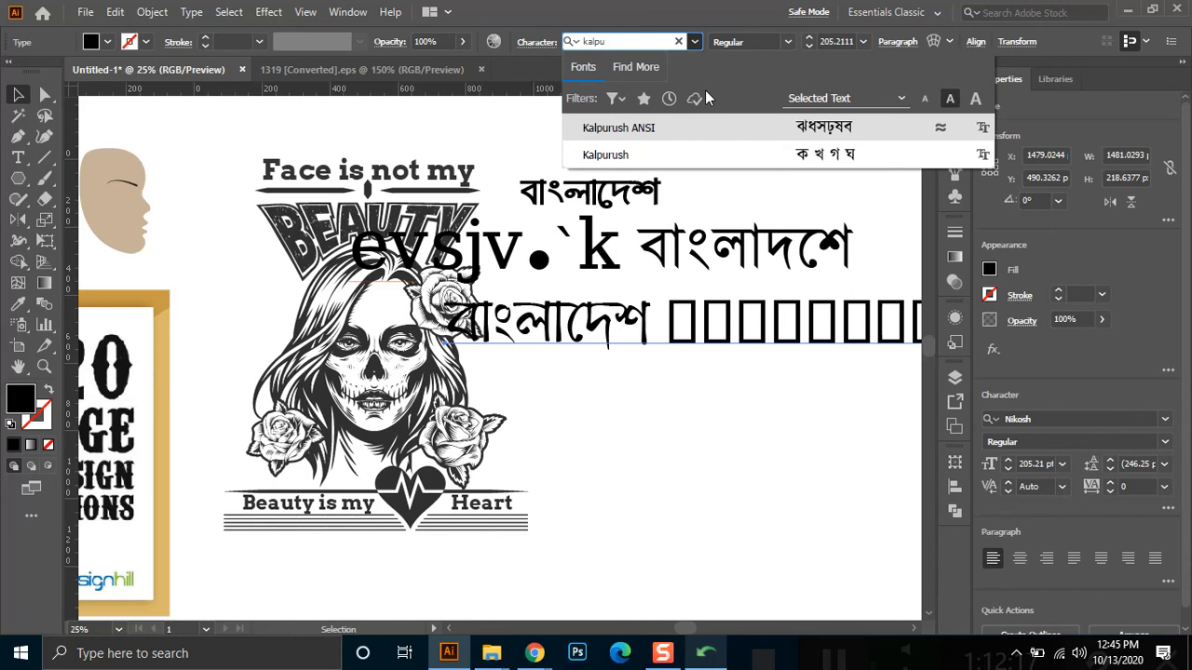
click(655, 130)
drag(620, 327, 774, 329)
click(752, 282)
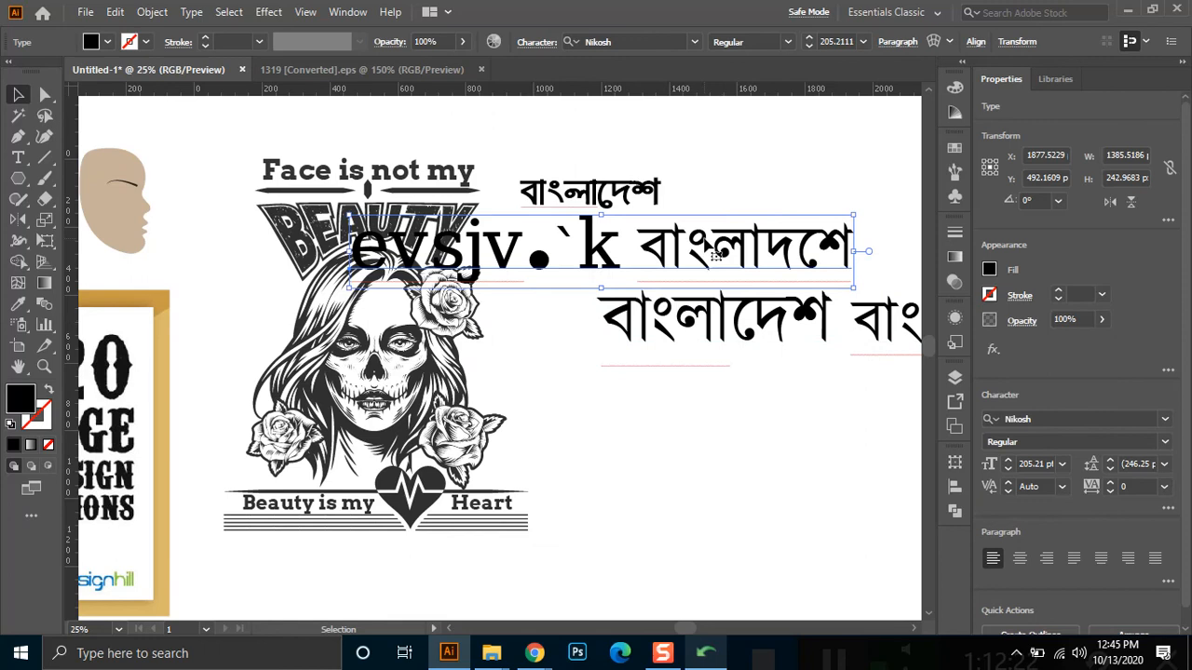
click(763, 172)
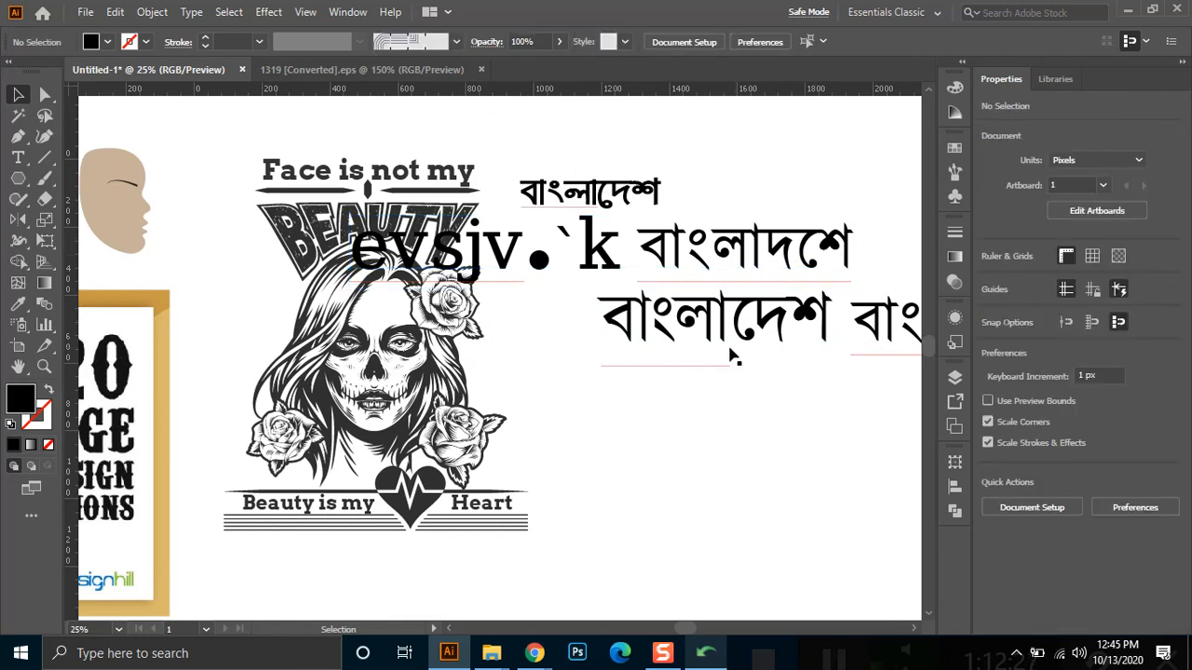
Move the duplicated text line left under the mixed line and delete its second word, keeping only the Kalpurush ANSI word
drag(823, 331, 604, 366)
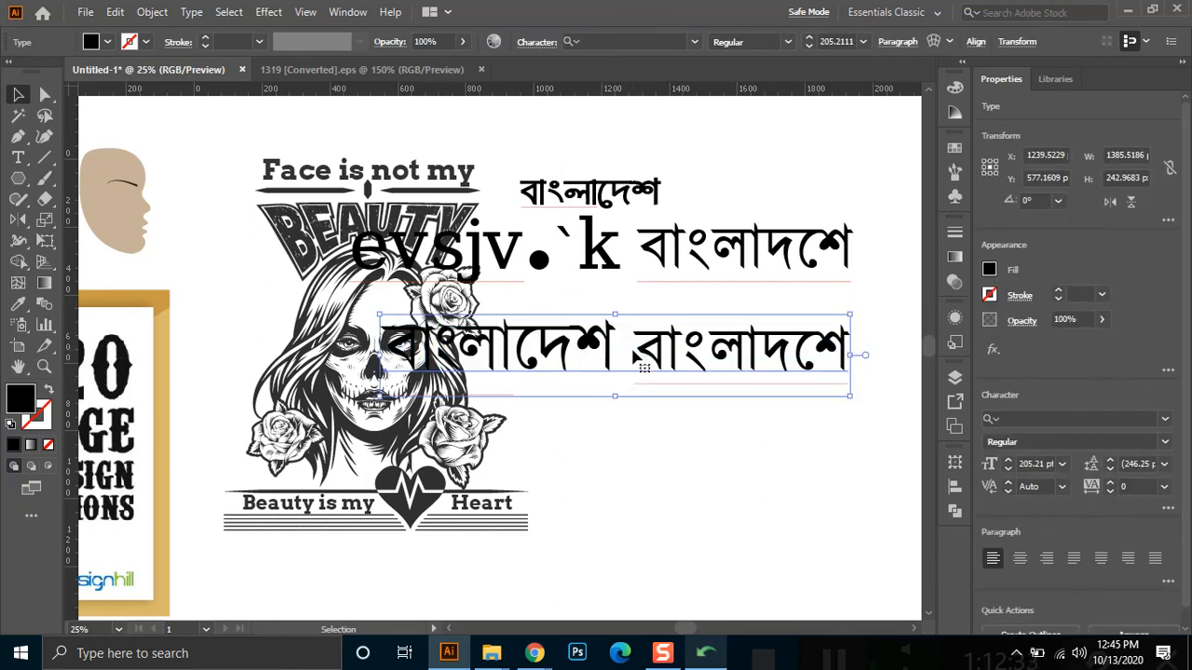
double_click(639, 359)
drag(634, 359, 866, 359)
key(BackSpace)
key(Escape)
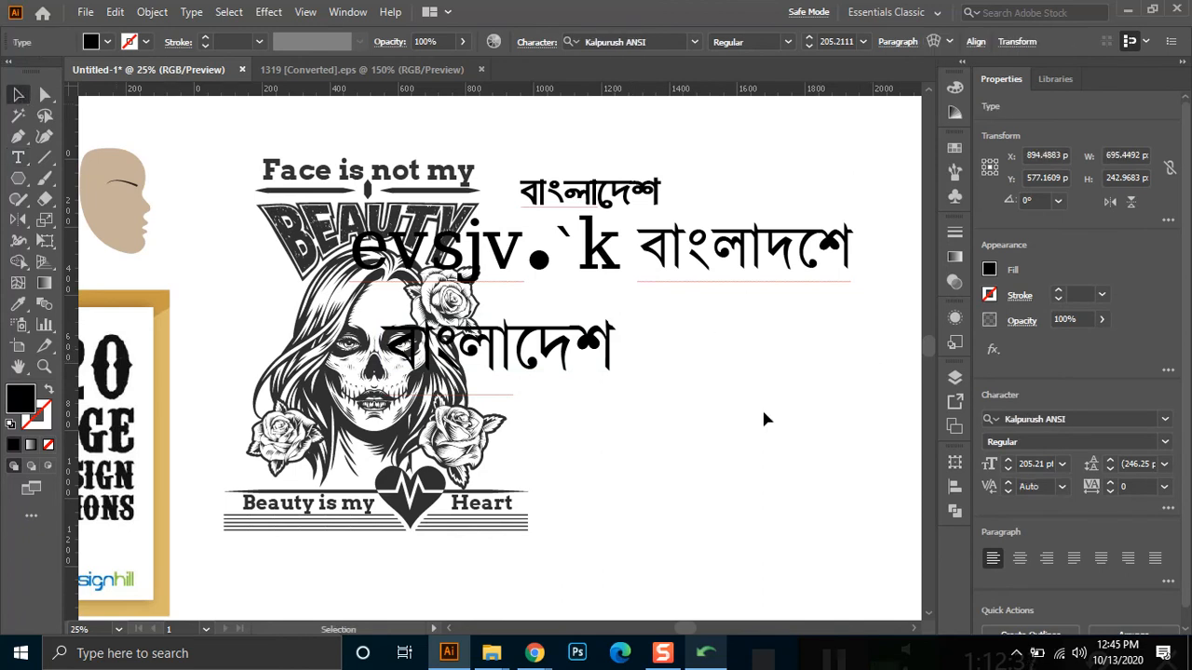
Place the Kalpurush ANSI word right of the artwork with a copy below it, and set the copy's font to SutonnyMJ
drag(584, 356, 825, 438)
click(650, 42)
text(so)
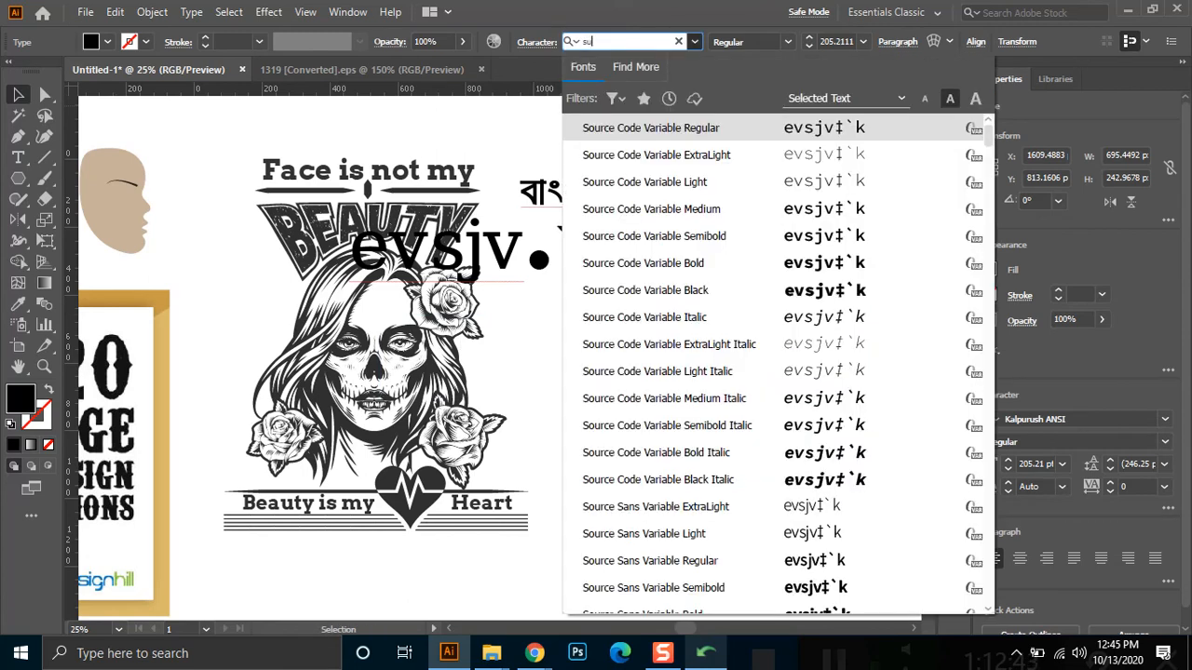
text(t)
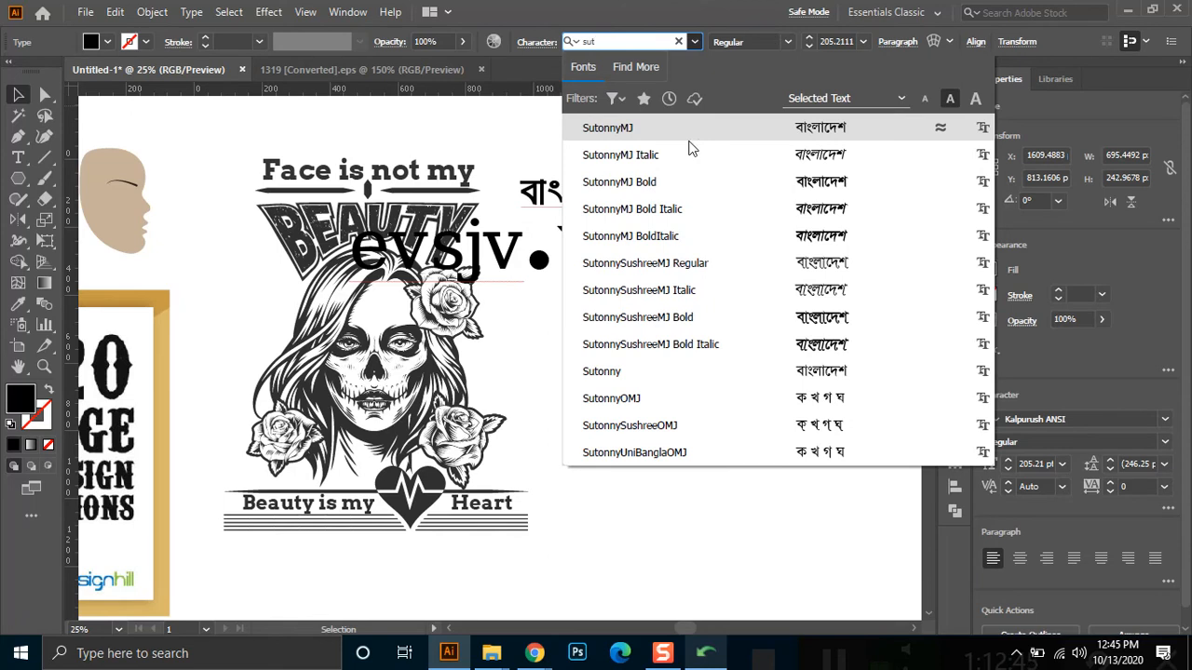
key(Escape)
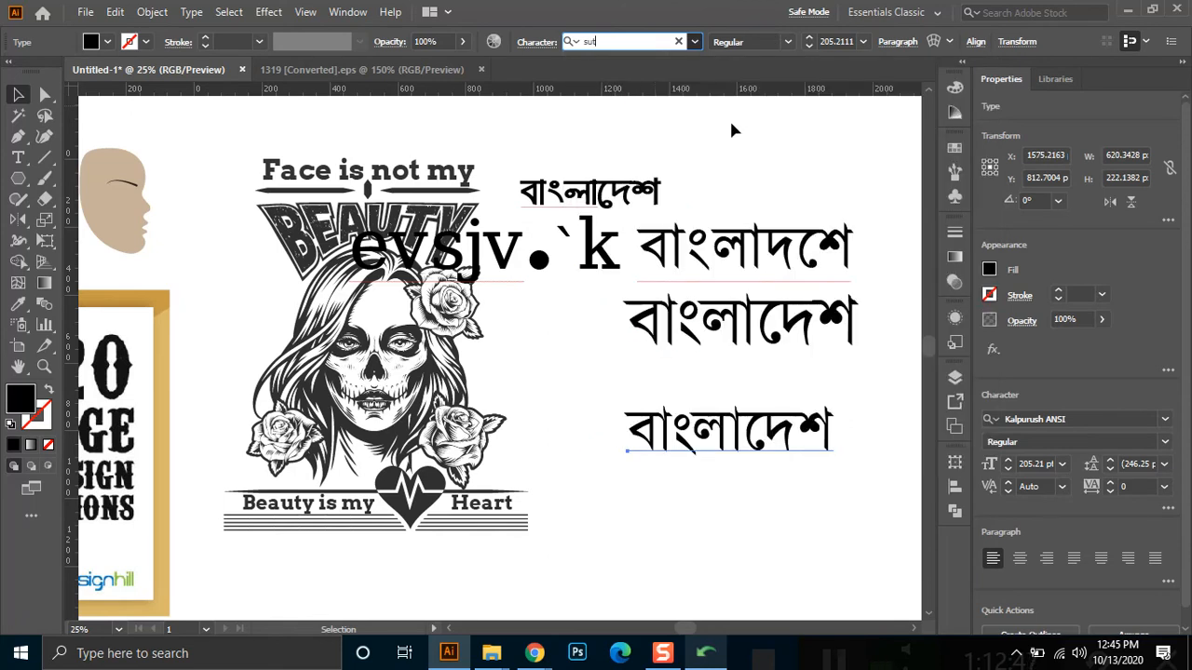
key(Return)
drag(758, 440, 745, 391)
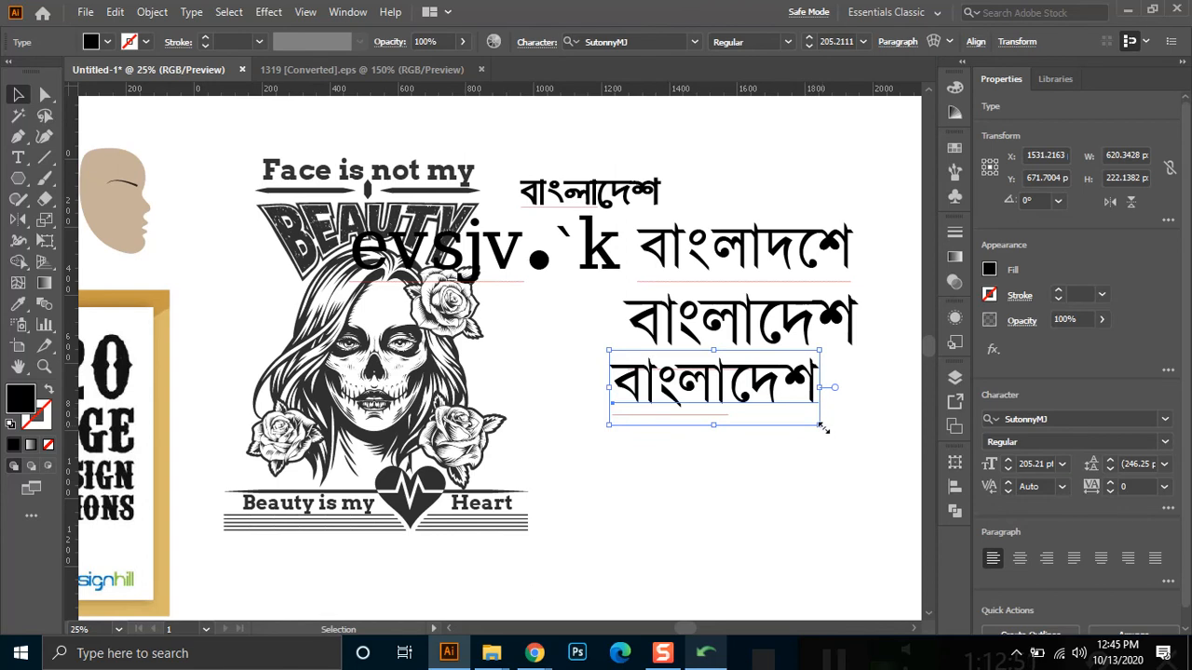
Enlarge the SutonnyMJ word to about 253 pt and place it above the Kalpurush ANSI word
drag(822, 427, 870, 465)
drag(789, 327, 762, 503)
drag(761, 402, 755, 350)
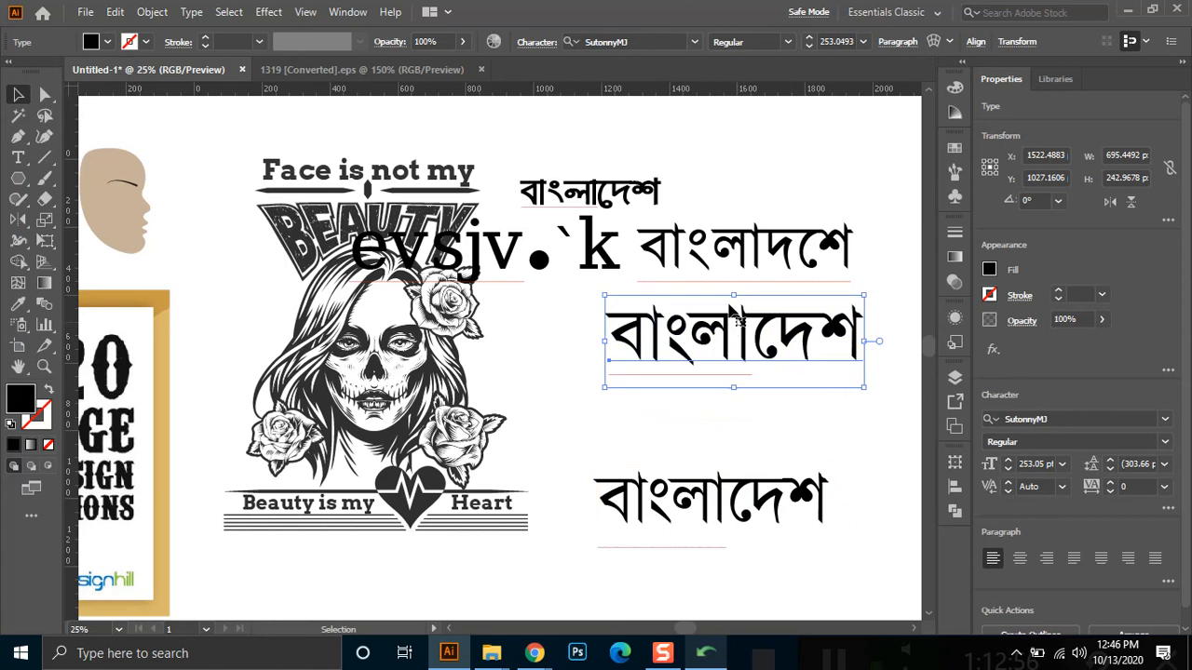
Enlarge the uppermost ArhialkhanMJ word to about 205 pt and move the Kalpurush ANSI word up directly beneath the SutonnyMJ word
click(658, 191)
drag(668, 152, 721, 136)
scroll(727, 186, up, 1)
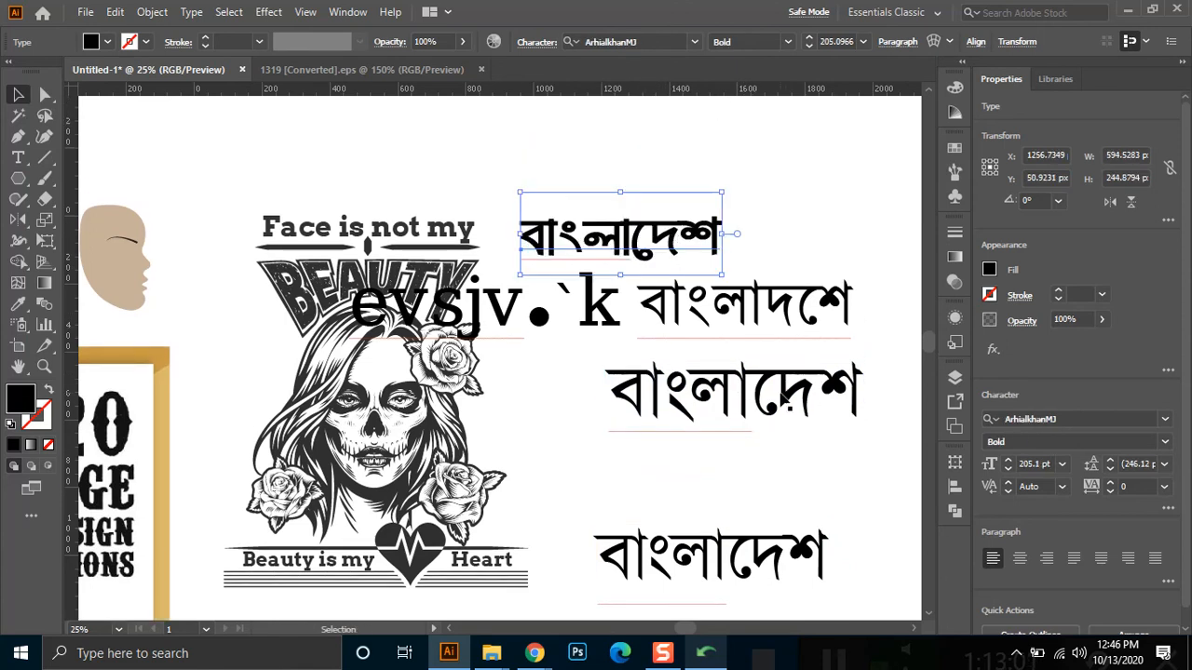
drag(775, 564, 789, 468)
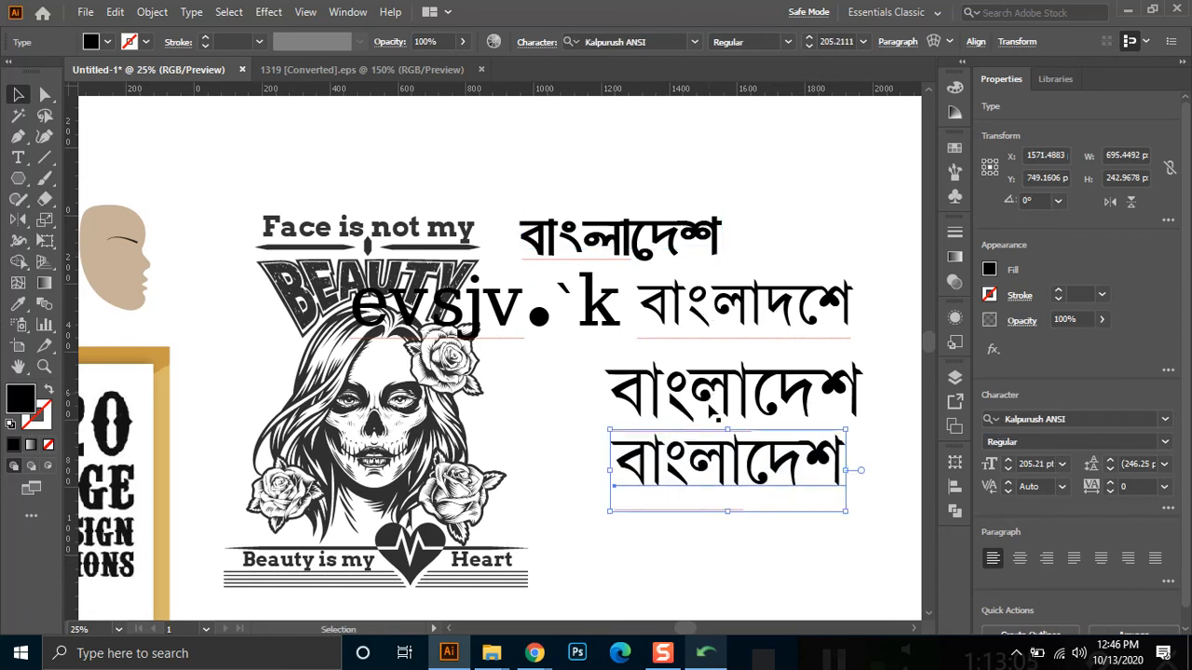
click(700, 523)
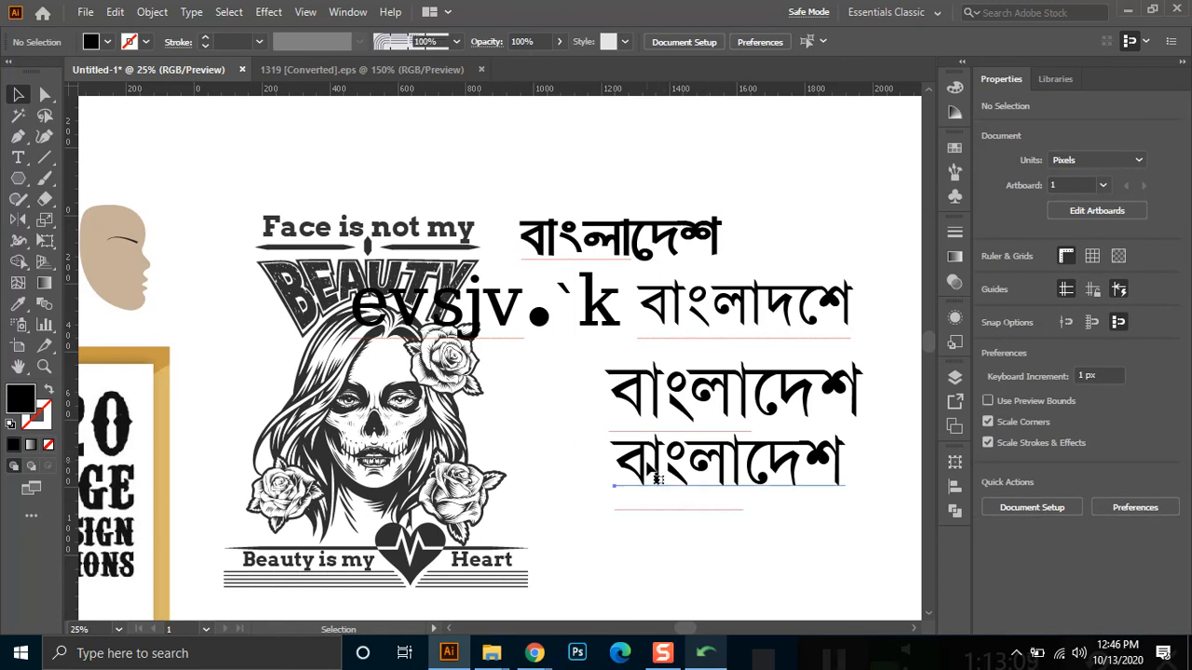
click(653, 475)
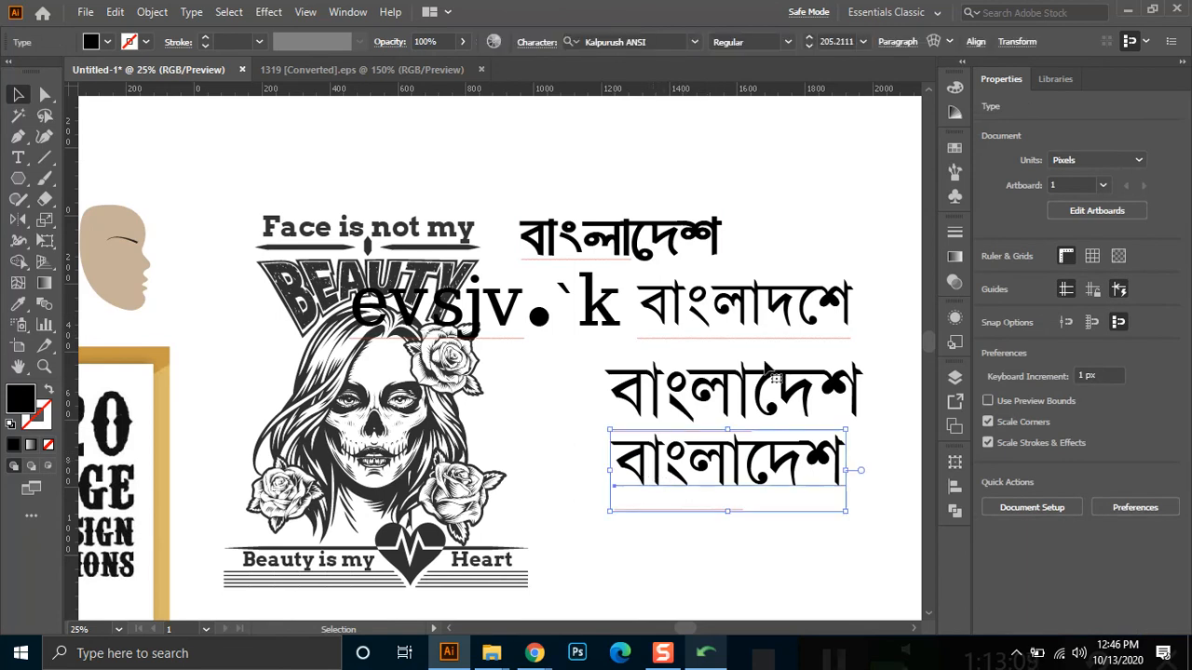
click(782, 314)
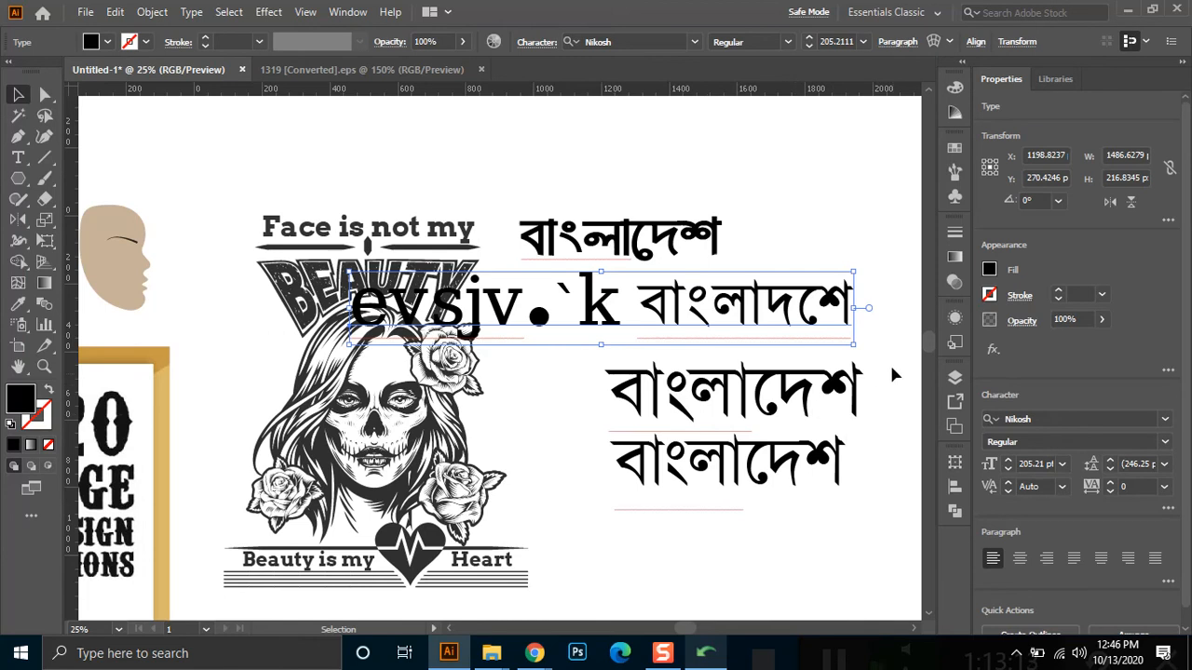
Check the Google Meet call in Chrome, return to Illustrator, and delete all four Bangla text lines beside the T-shirt design
drag(886, 279, 616, 511)
mouse_move(535, 653)
click(449, 580)
click(144, 14)
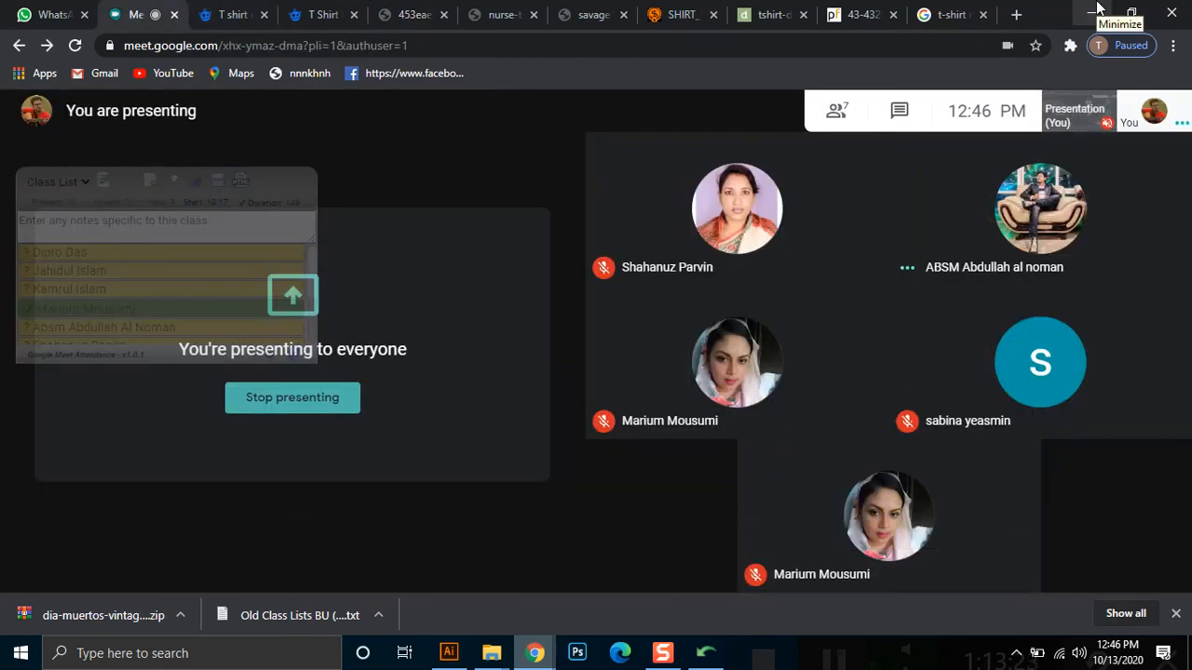
click(1097, 8)
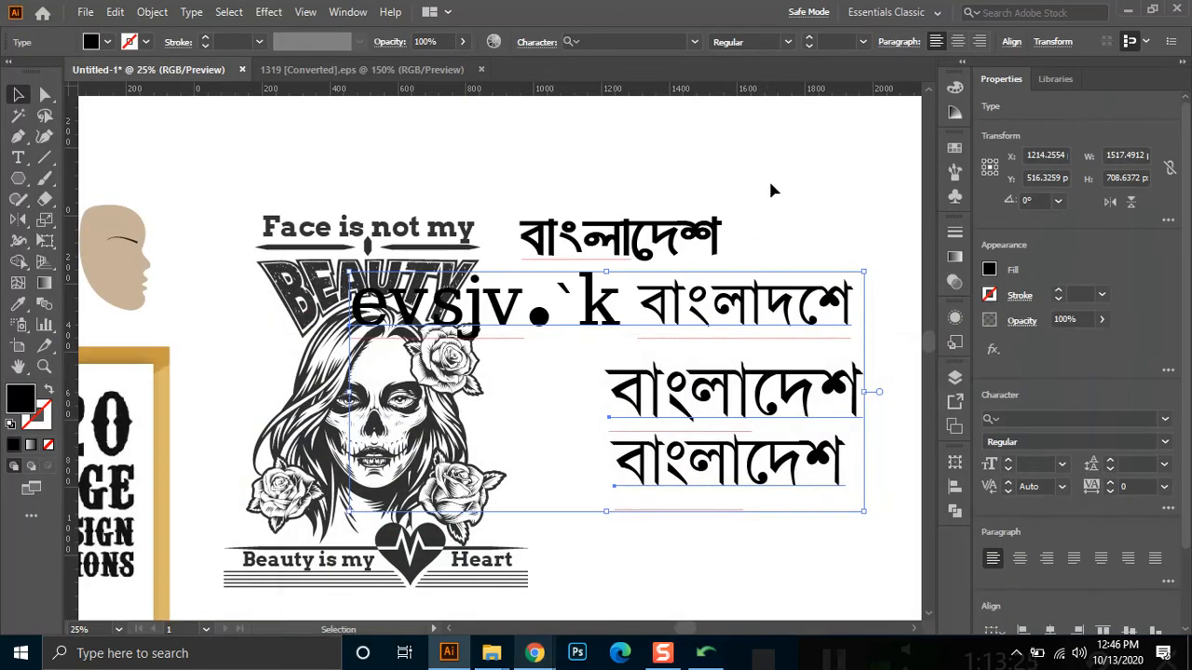
drag(815, 146, 641, 513)
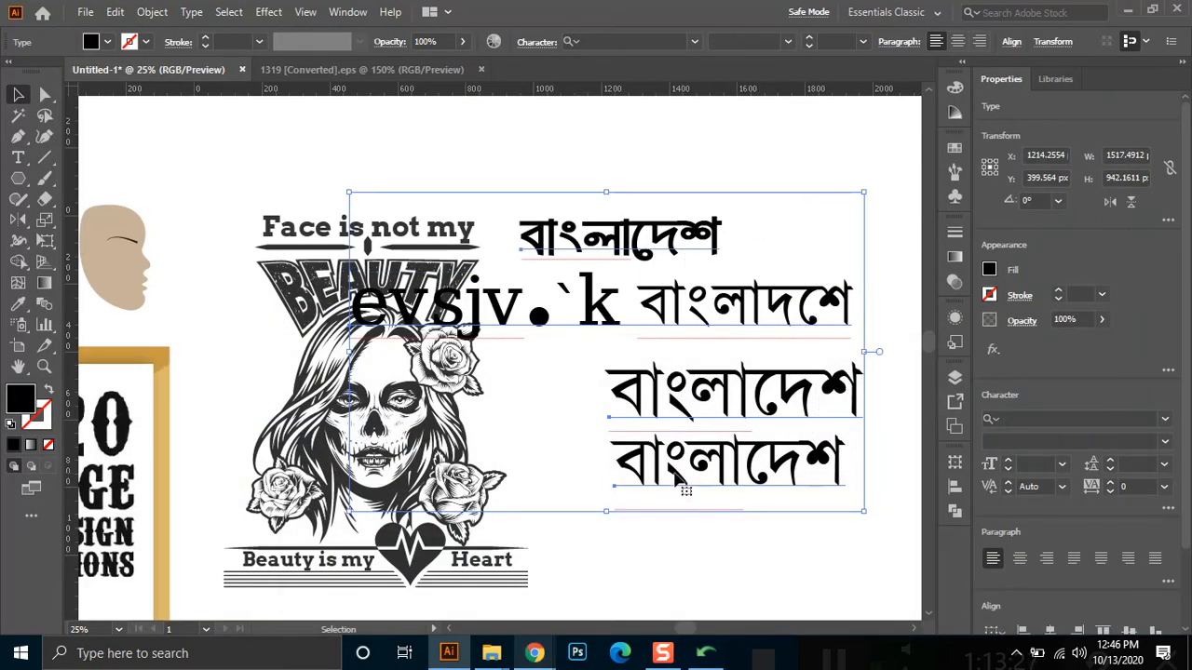
key(Delete)
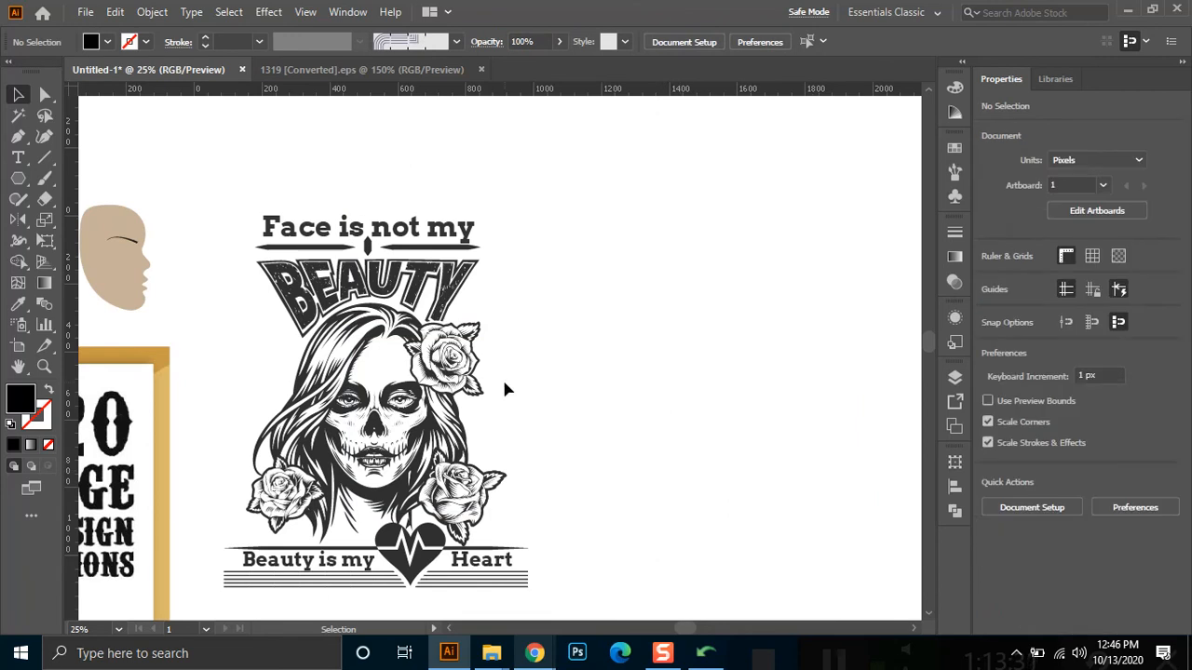
Switch to Chrome and search Google for "unicode to bijoy converter" in place of the T-shirt mockup results
mouse_move(538, 655)
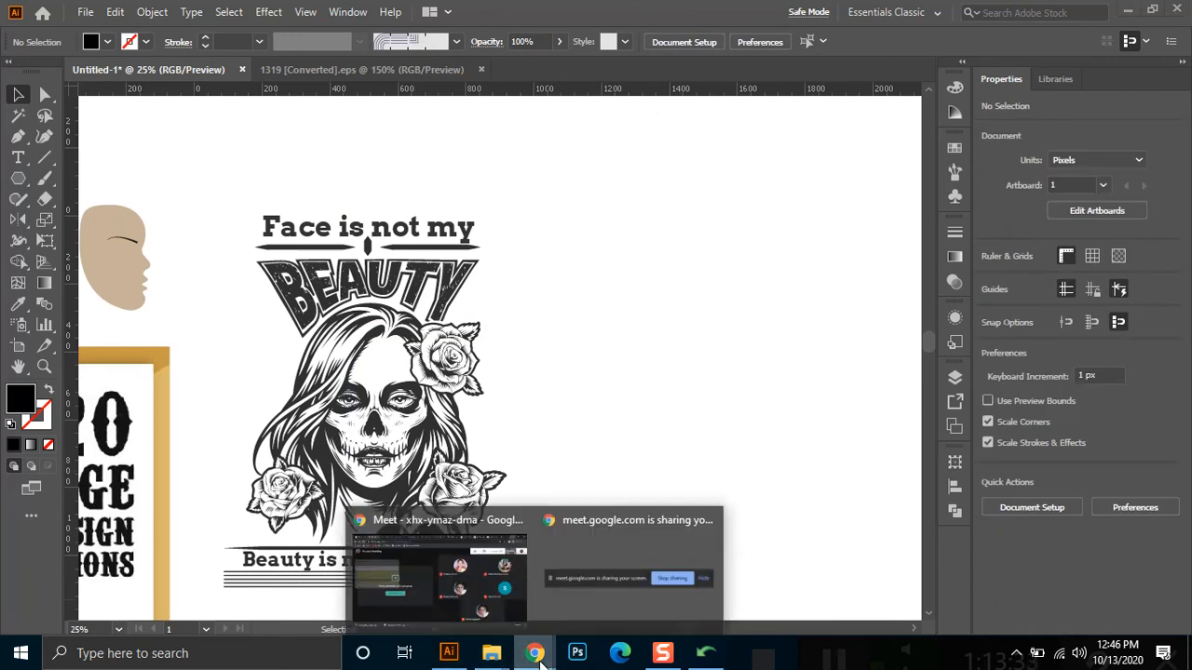
click(436, 570)
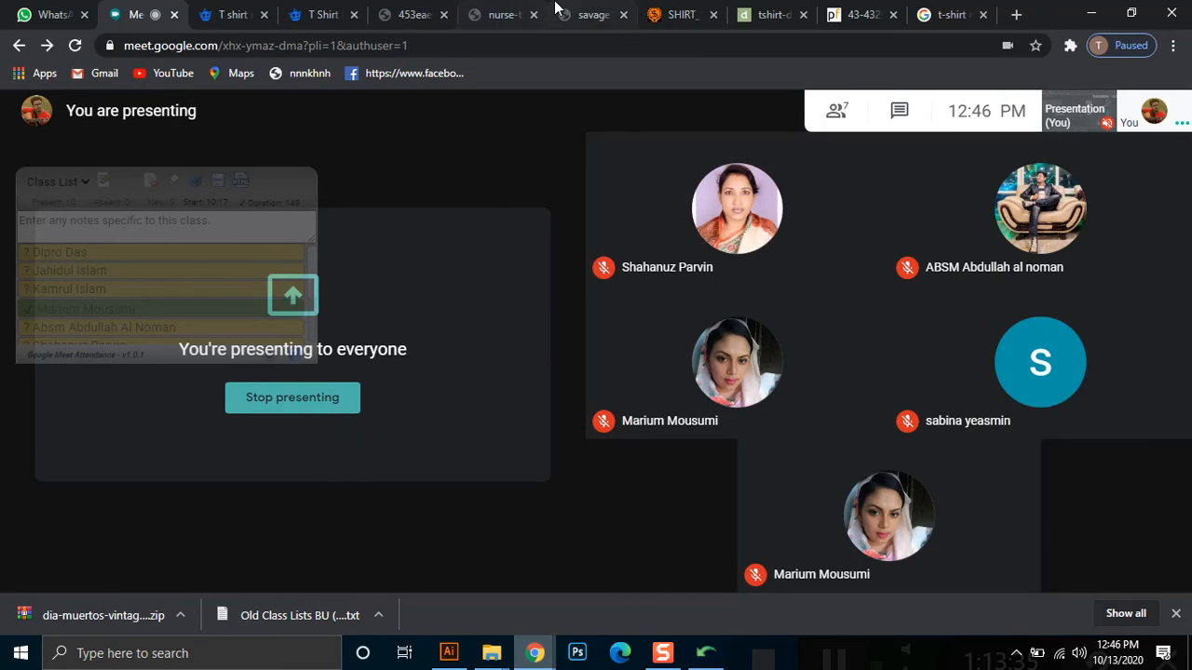
click(501, 12)
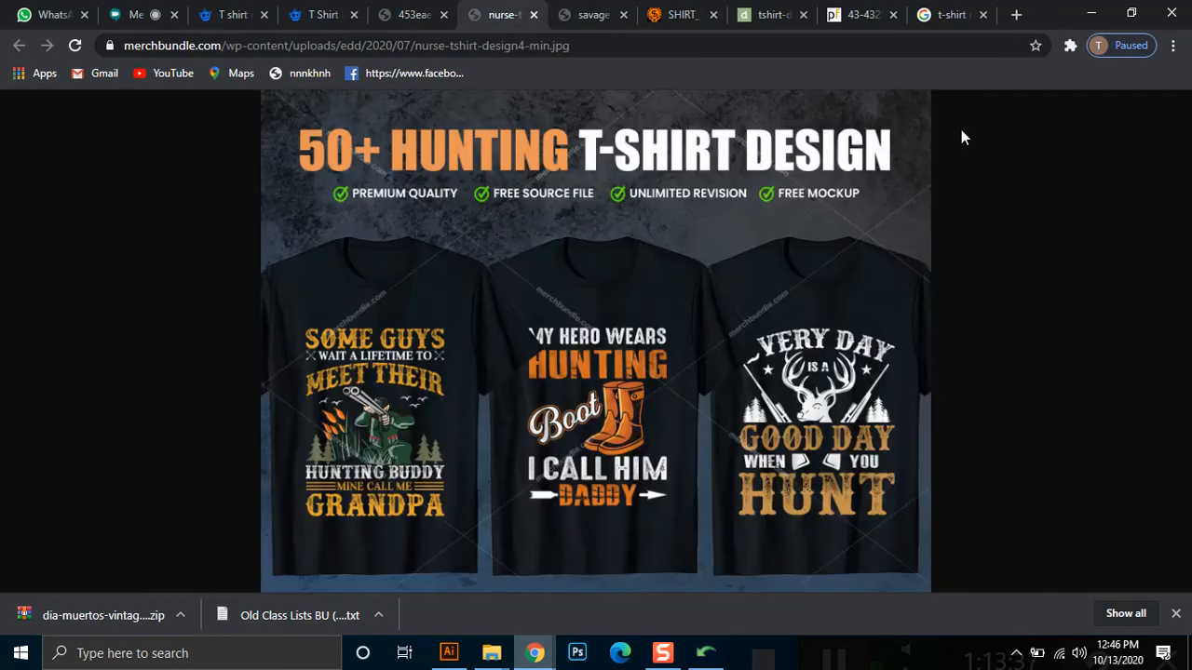
click(952, 14)
click(912, 46)
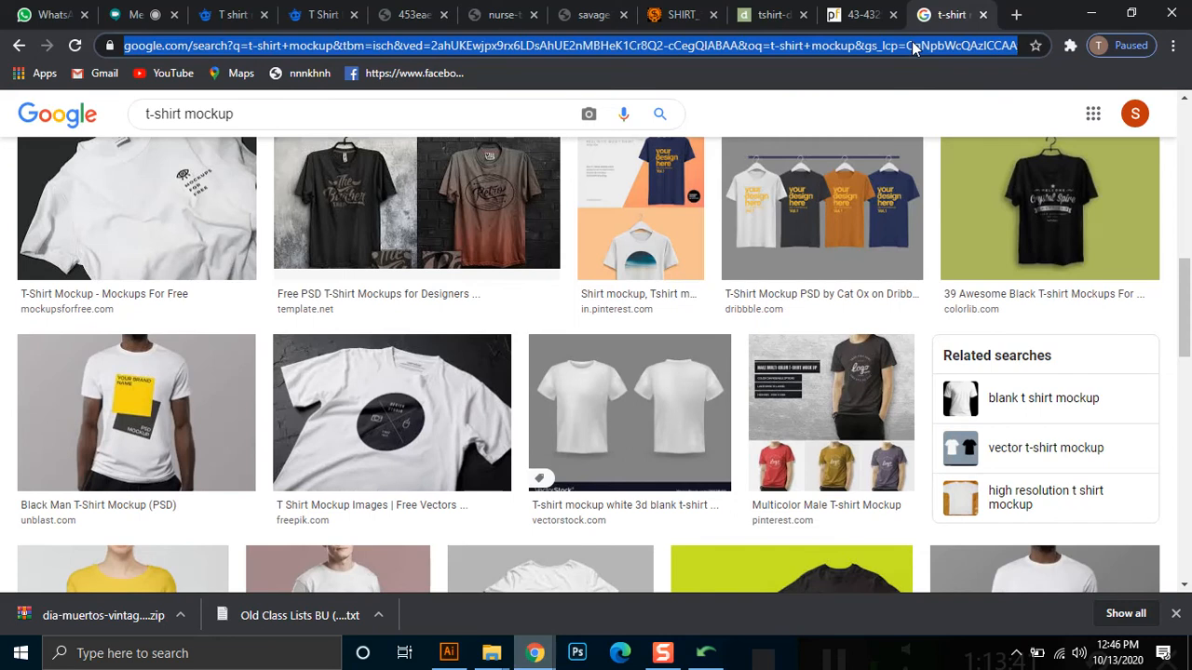
text(unicode to bijoy)
key(Down)
key(Return)
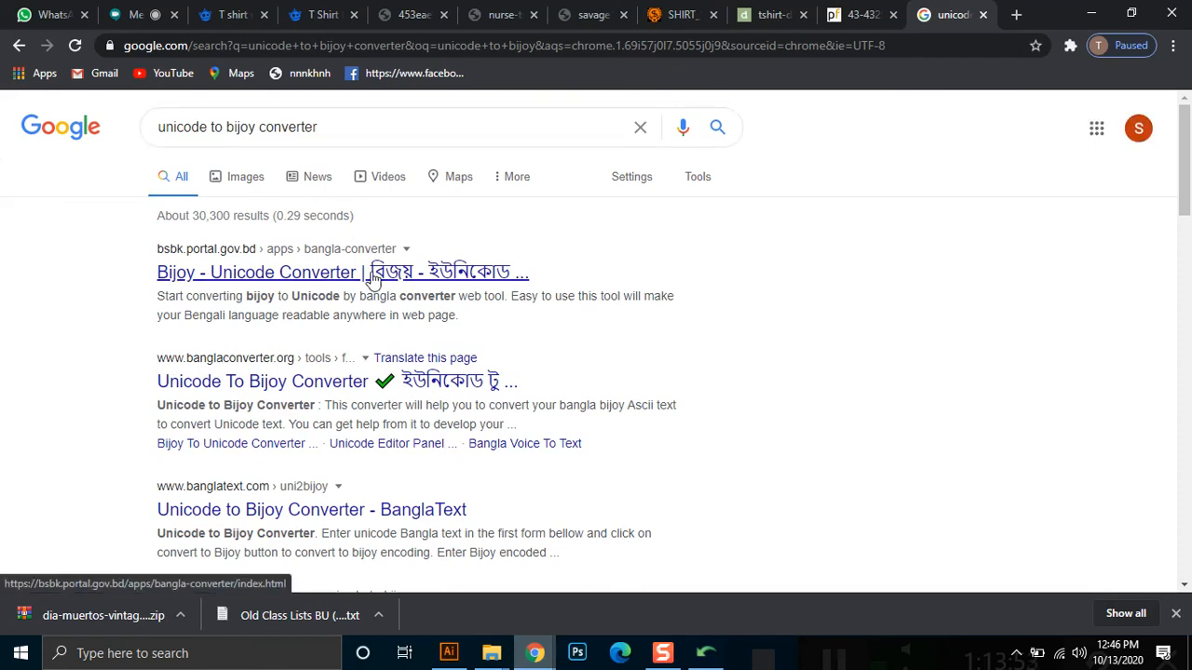
Open the banglaconverter.org "Unicode To Bijoy Converter" result in a new tab and switch to it
click(279, 382)
middle_click(337, 384)
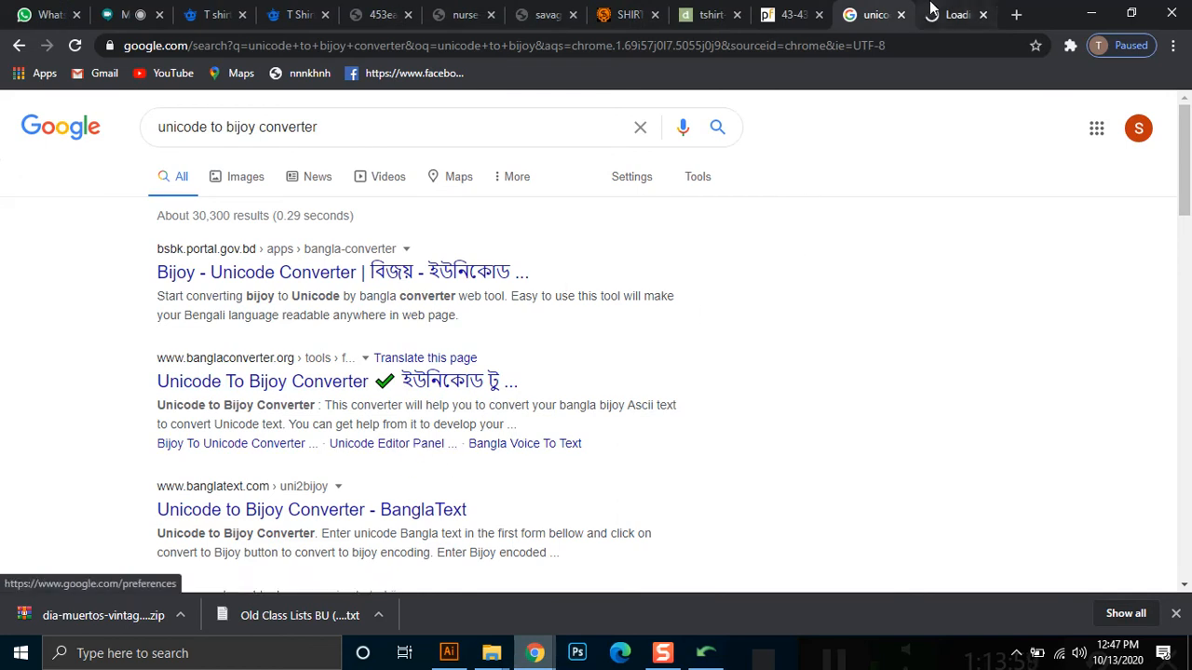
key(ctrl+Tab)
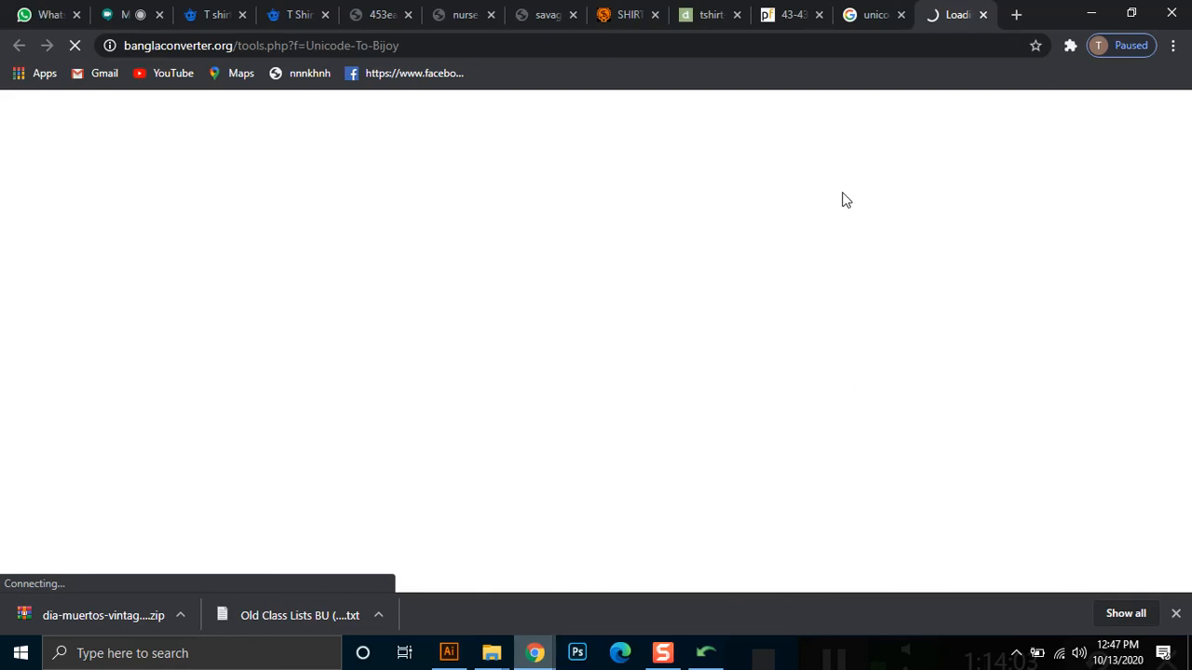
click(875, 13)
click(964, 11)
click(880, 13)
click(965, 13)
click(885, 11)
click(959, 13)
mouse_move(535, 653)
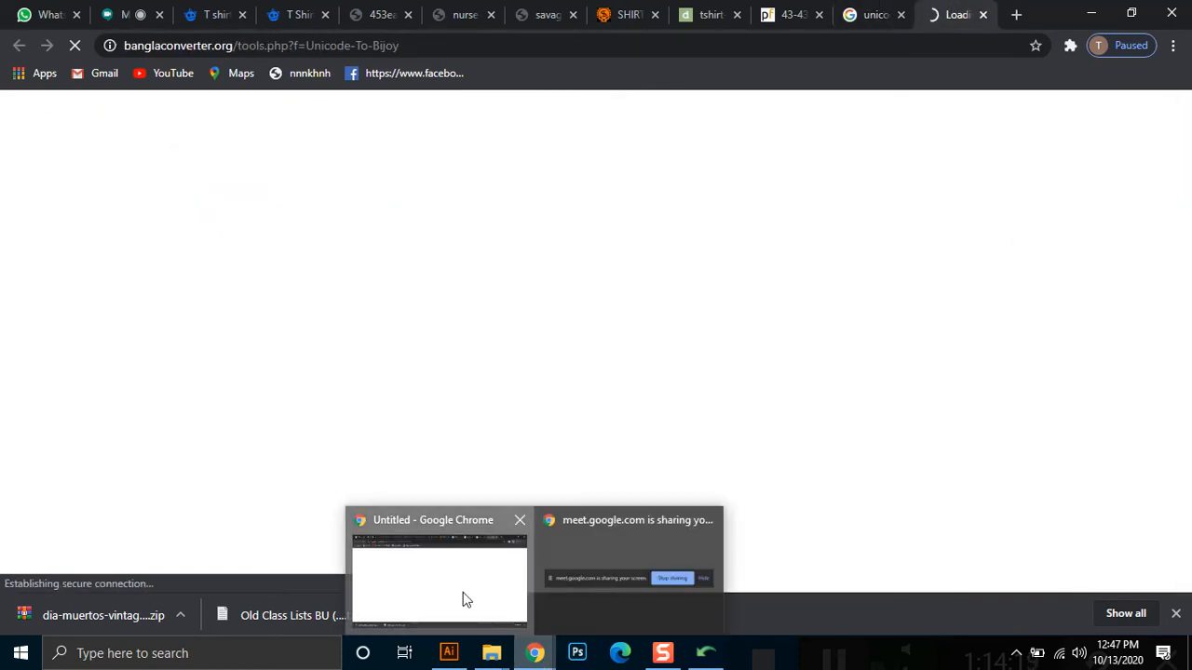
Check the Google Meet call, return to the Unicode to Bijoy converter page, and examine its text box and conversion options
click(149, 11)
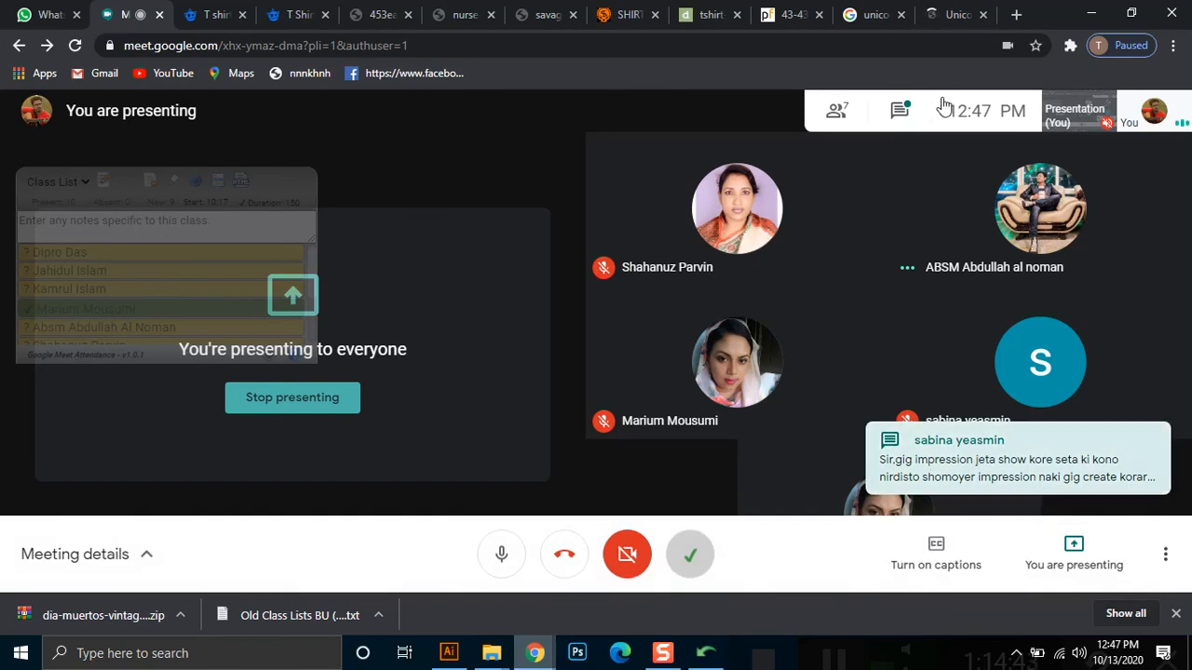
click(969, 11)
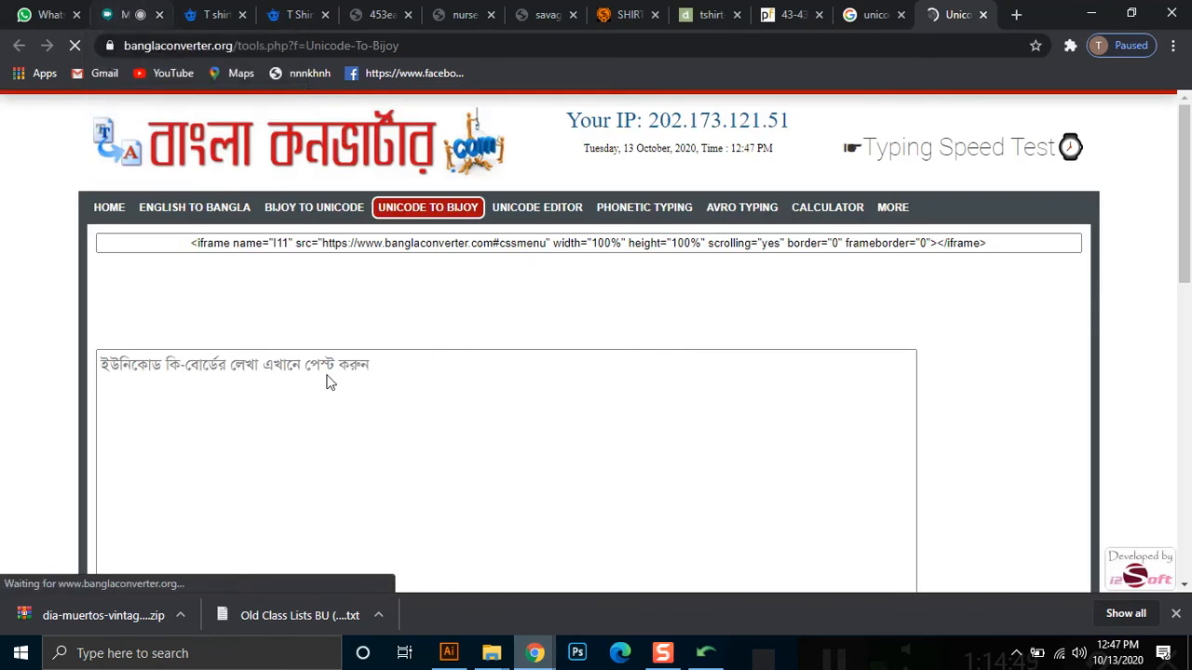
drag(1185, 196, 1186, 235)
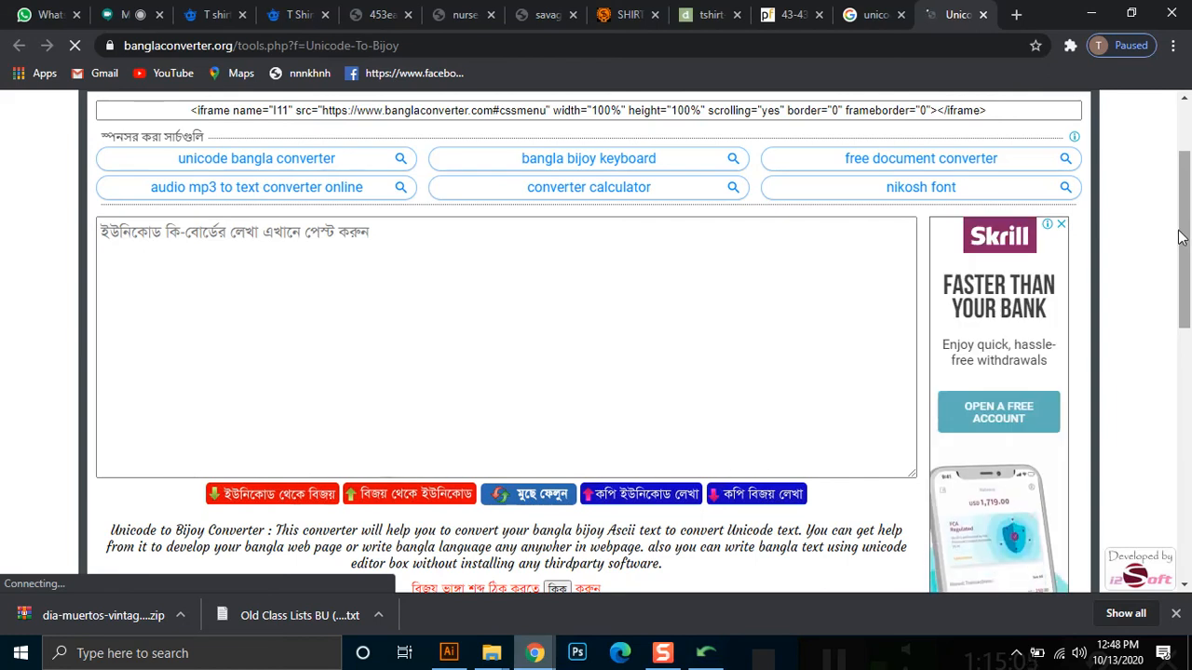
Open the Google Meet chat and read the participant's question about gig impressions
click(140, 11)
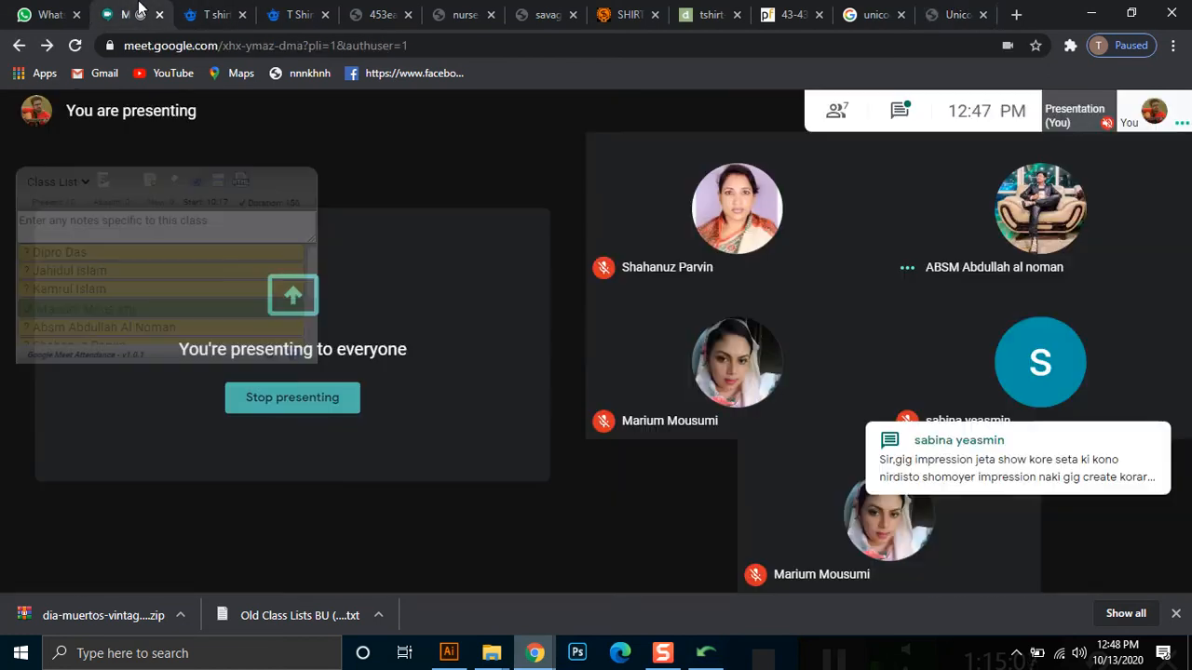
click(913, 117)
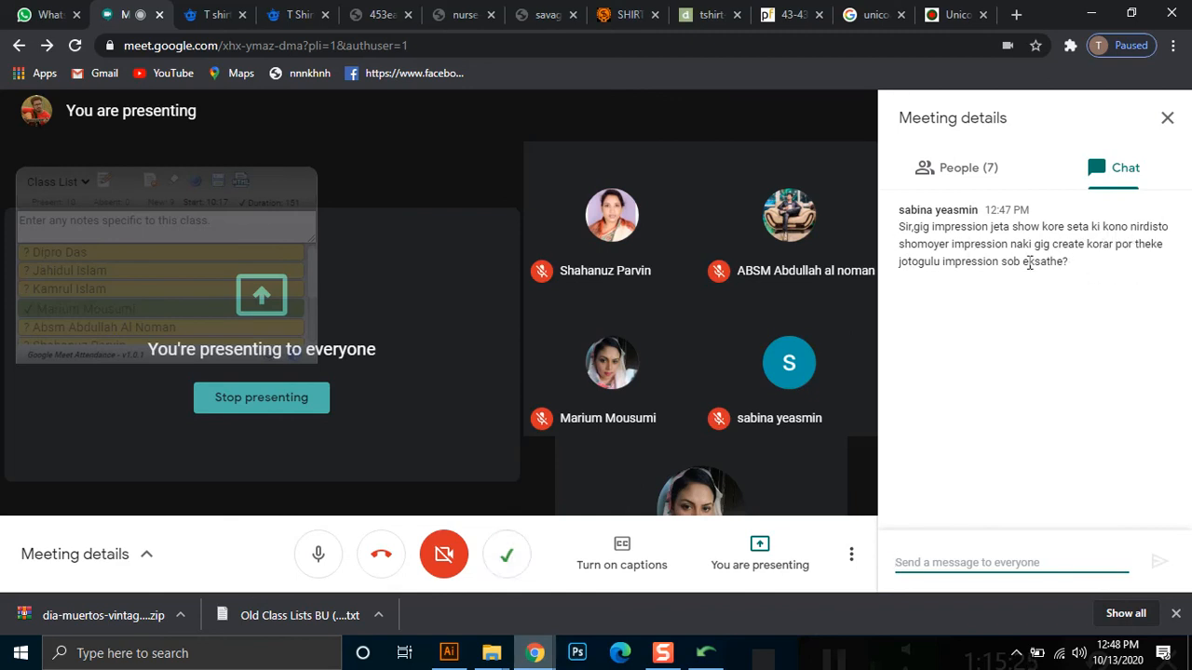
click(1066, 262)
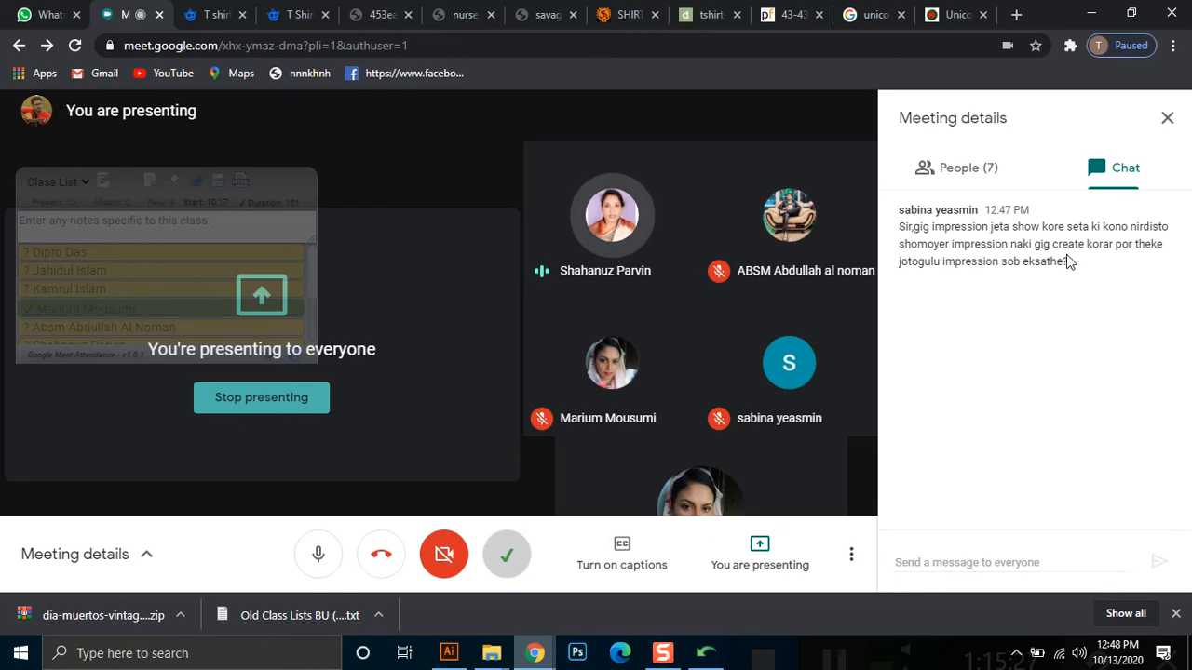
drag(1067, 262, 897, 223)
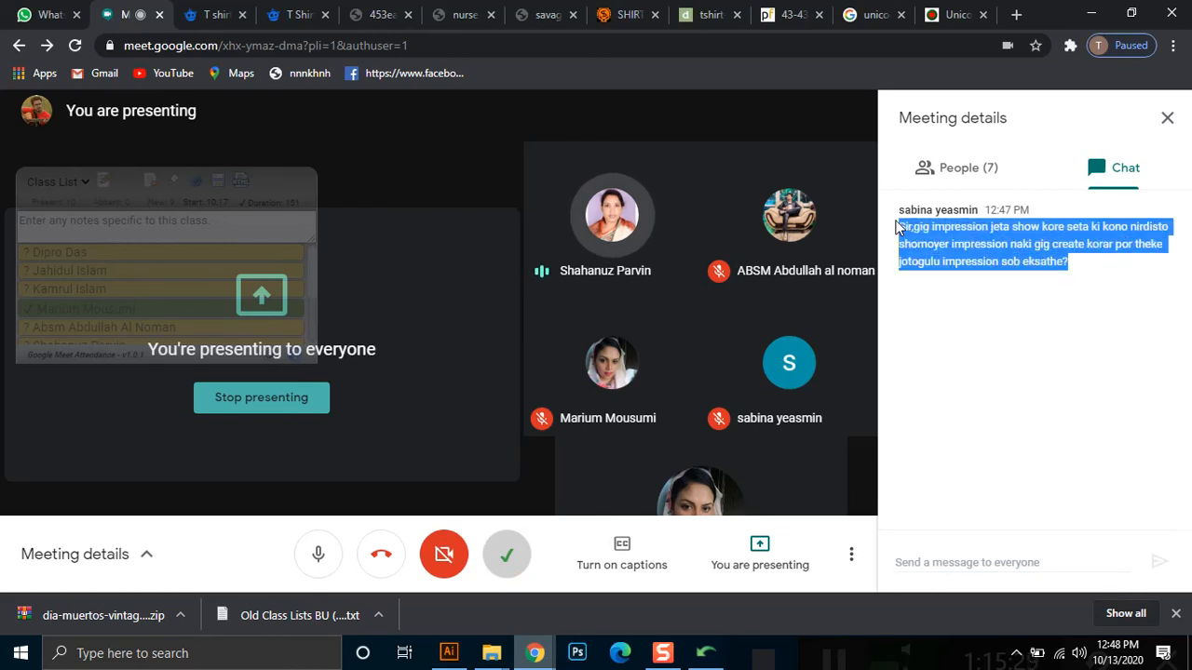
click(1032, 241)
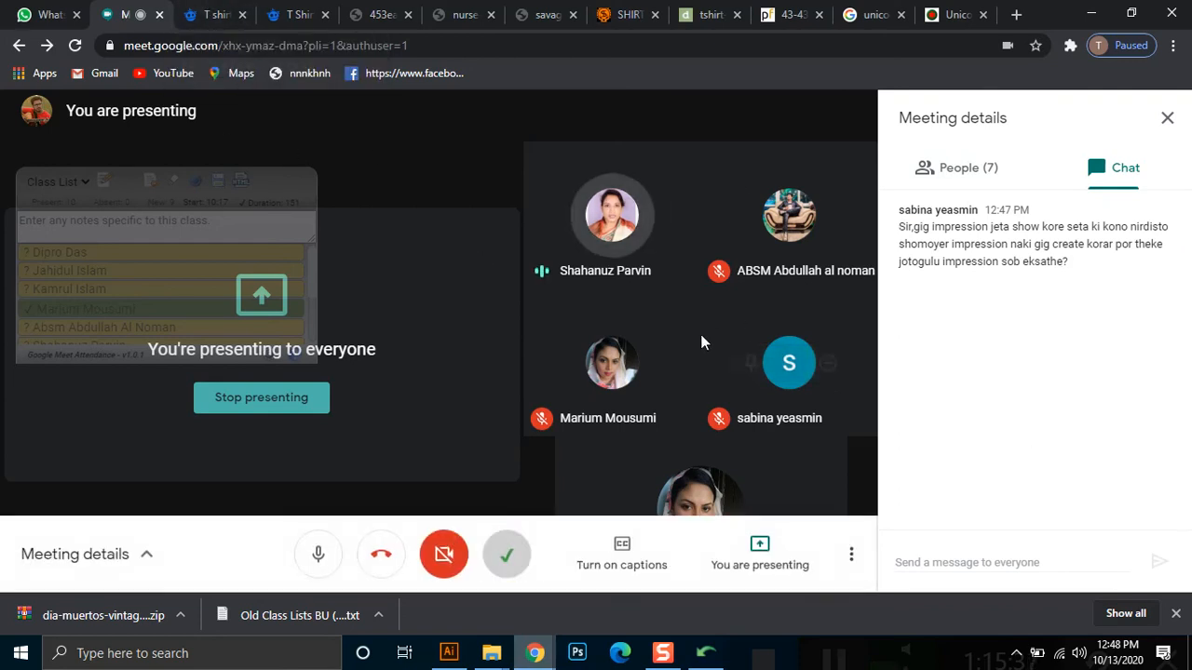
Look through the open Freepik search tabs and switch to the class group conversation in WhatsApp Web
click(217, 13)
click(290, 13)
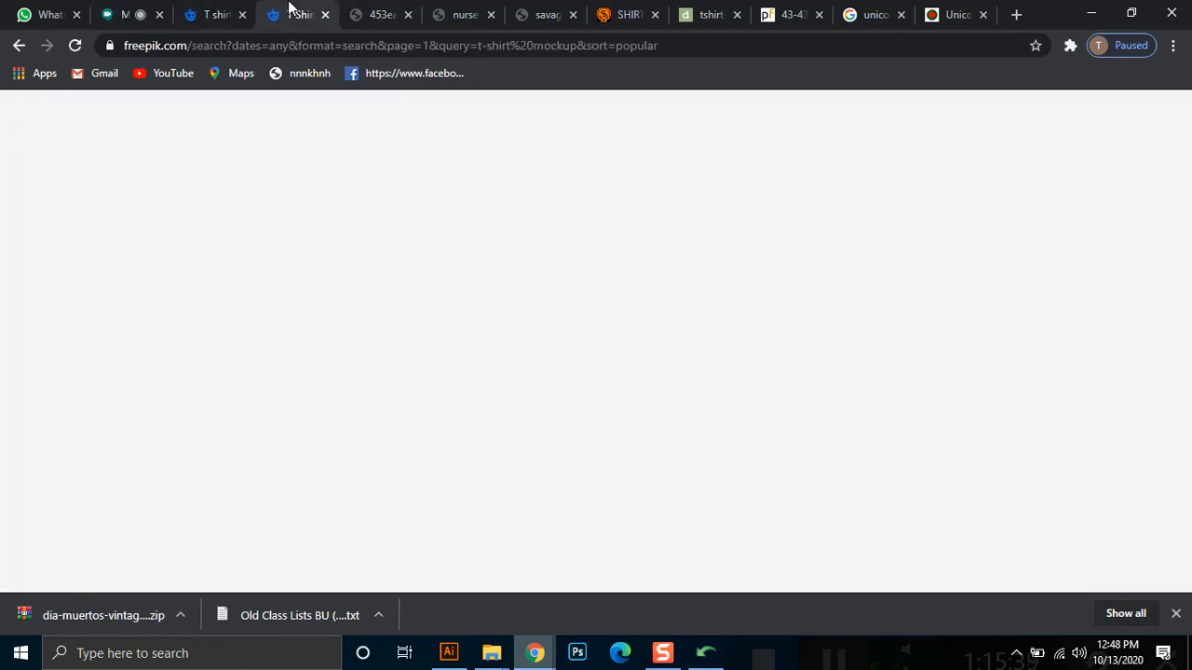
click(380, 13)
click(200, 11)
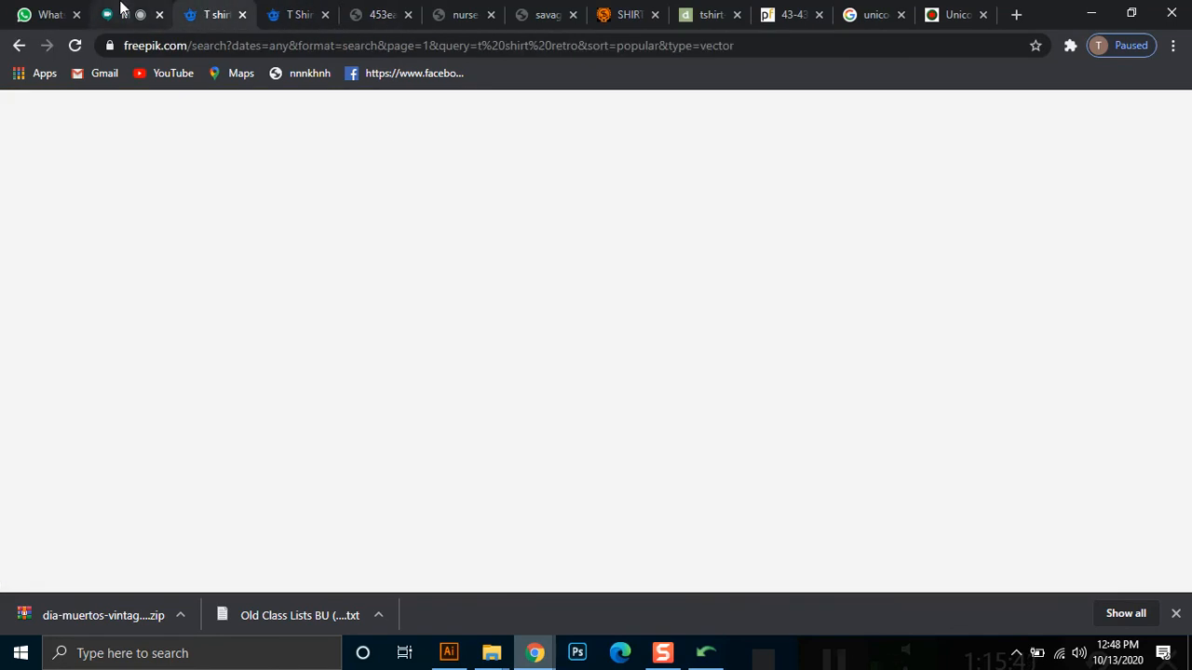
click(120, 12)
click(37, 11)
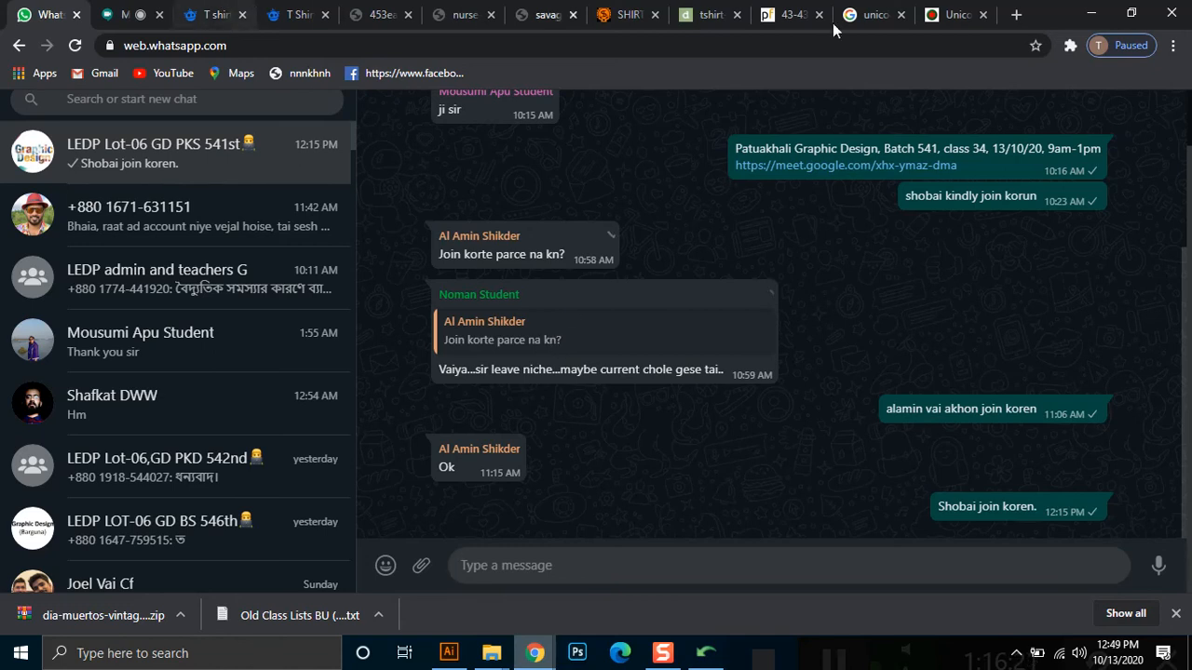
Return to the Unicode to Bijoy converter page, look over its text box, and check the Google Meet call in between
click(952, 7)
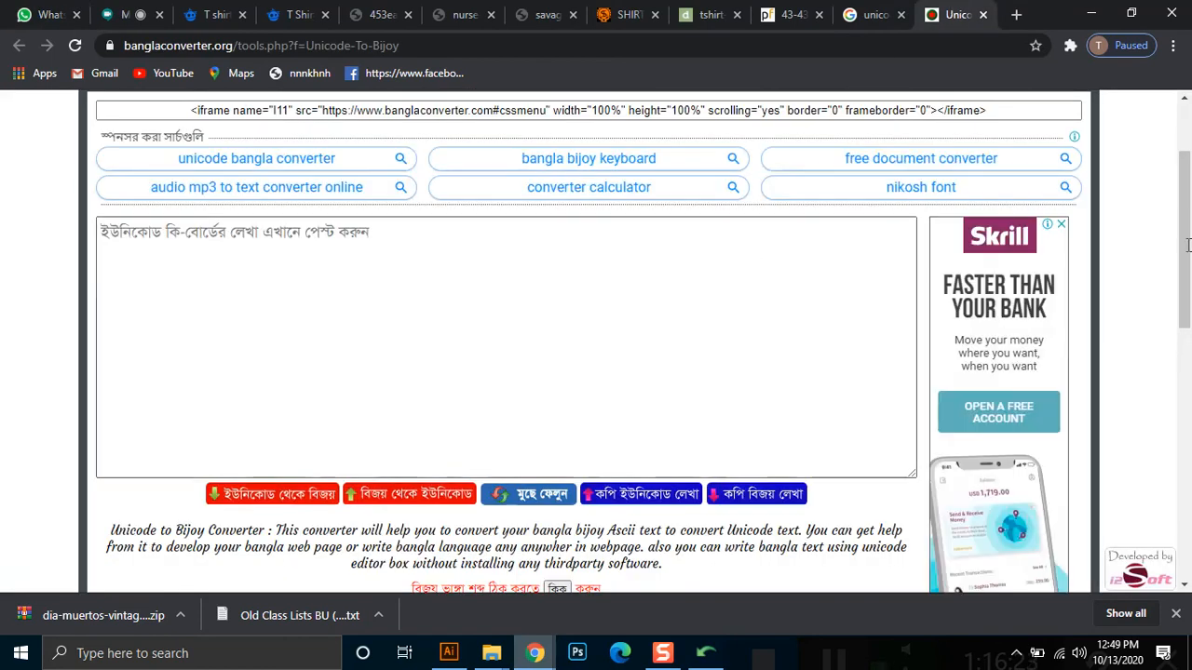
scroll(1190, 177, up, 2)
drag(1190, 177, 1187, 209)
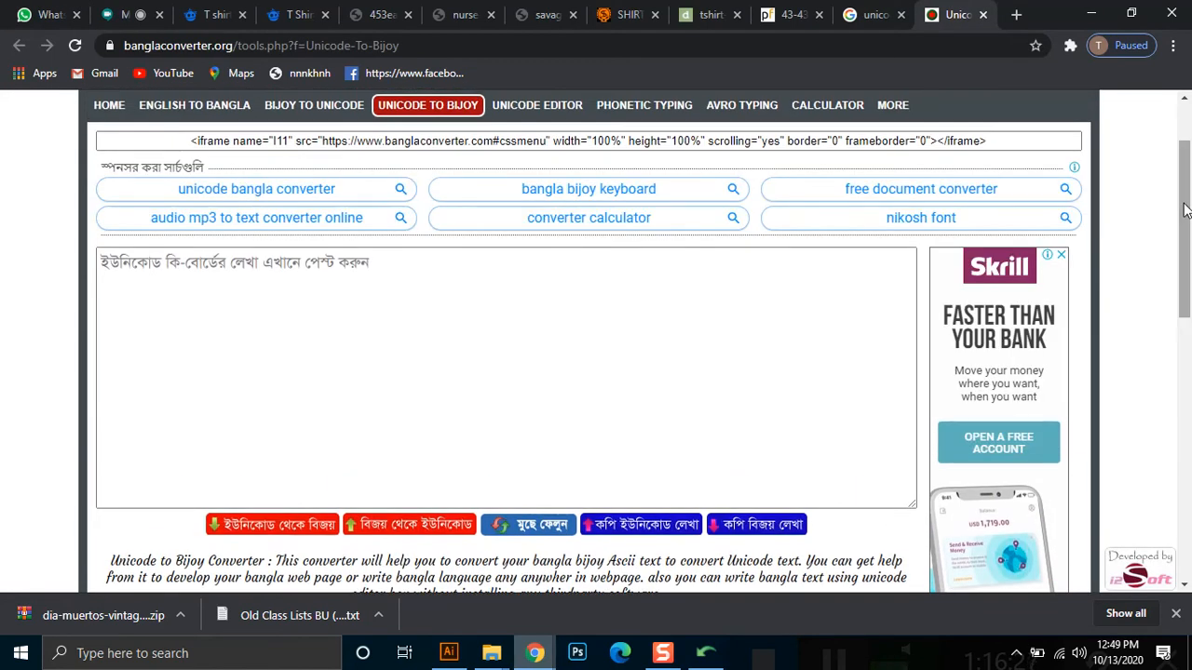
click(135, 12)
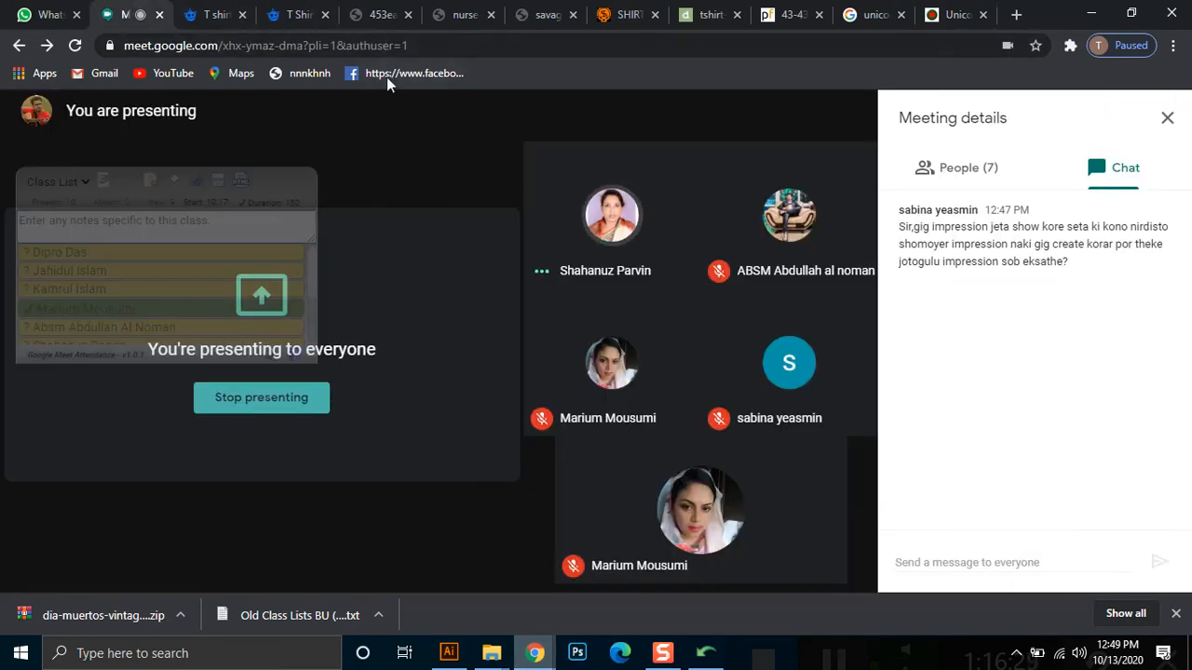
click(959, 12)
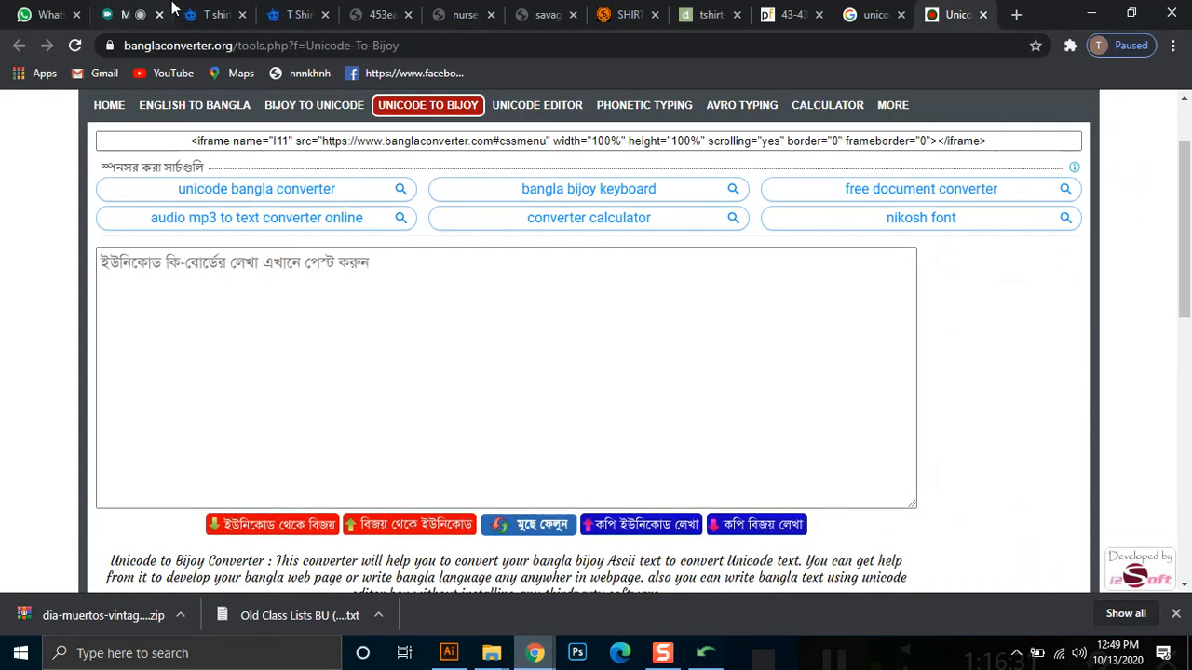
drag(1187, 149, 1187, 117)
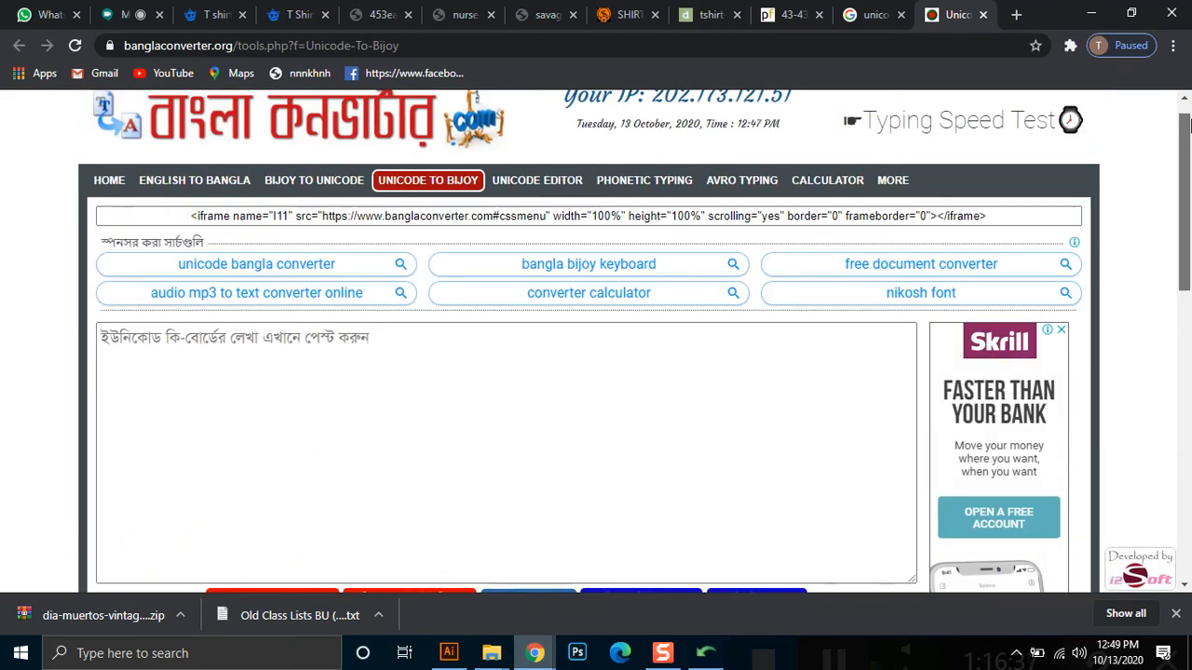
Check the Google Meet call and look through the open T-shirt reference and image tabs
click(128, 11)
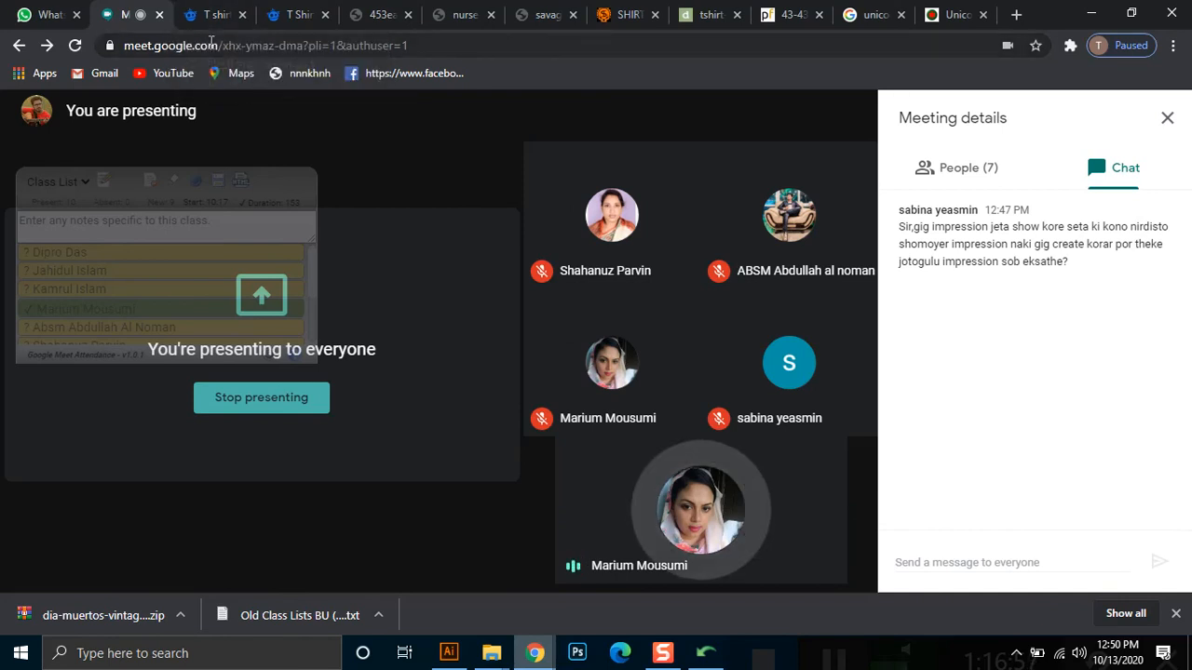
click(377, 11)
click(296, 13)
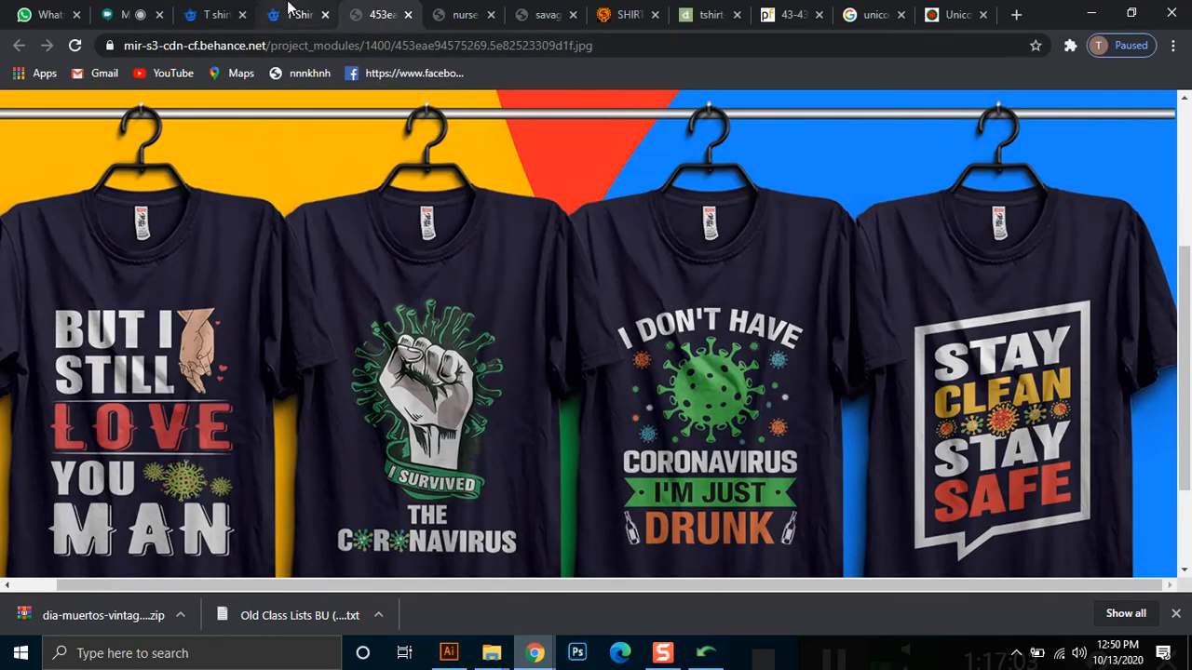
click(190, 12)
click(131, 12)
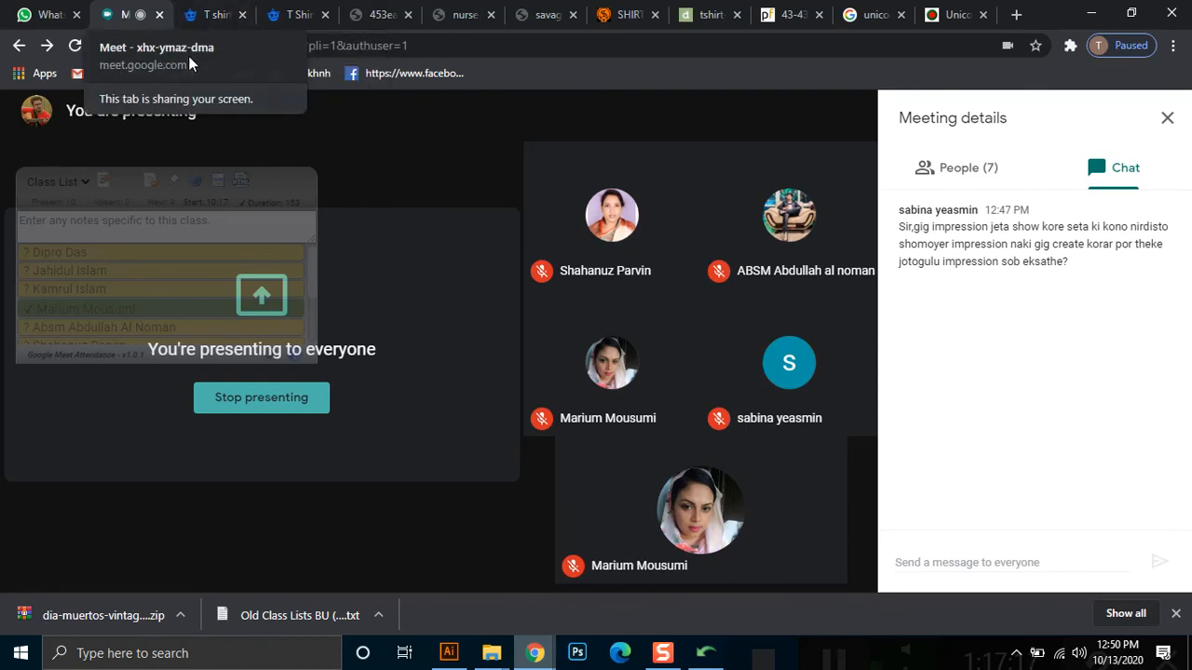
click(554, 13)
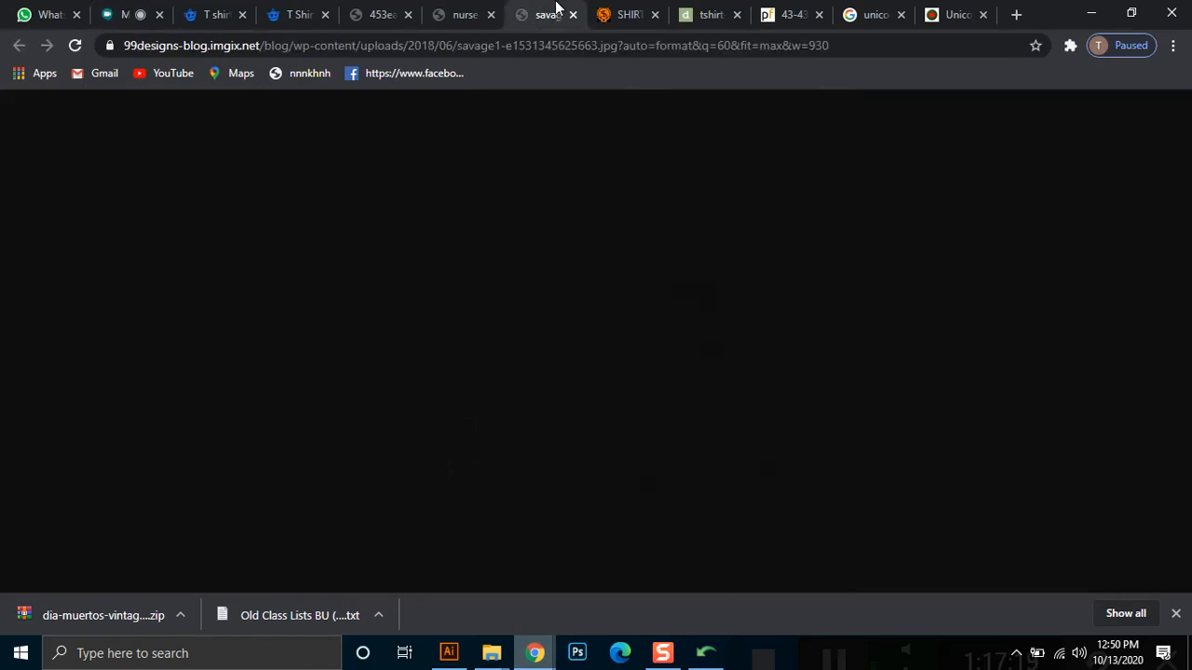
click(732, 11)
click(126, 13)
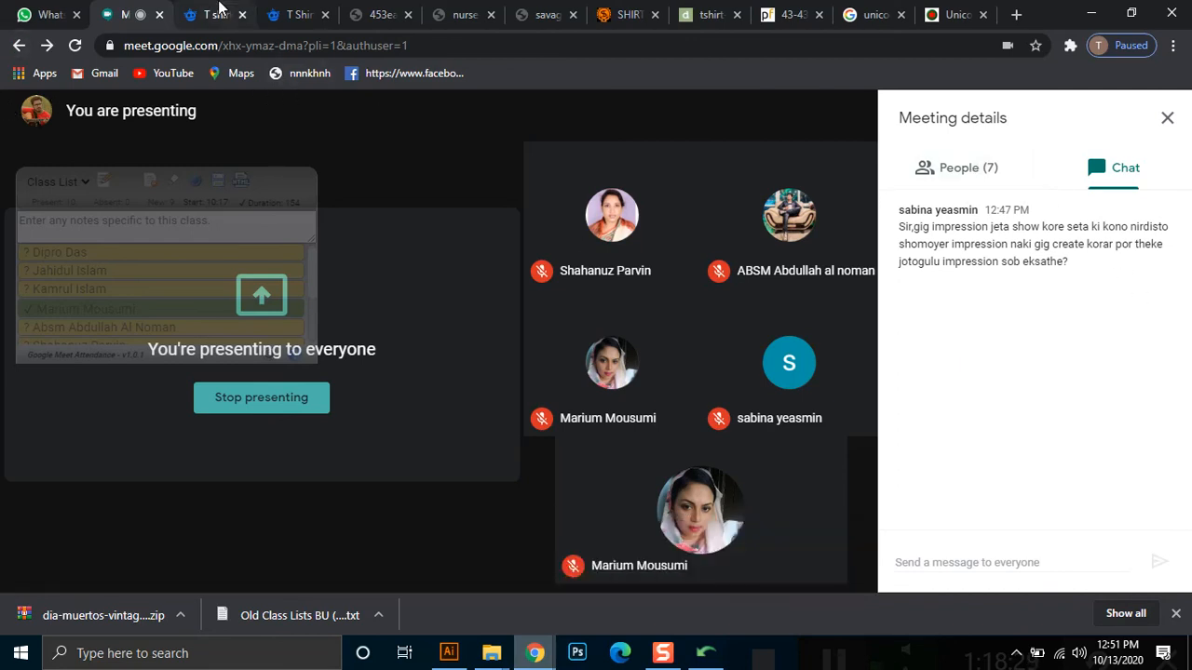
click(614, 7)
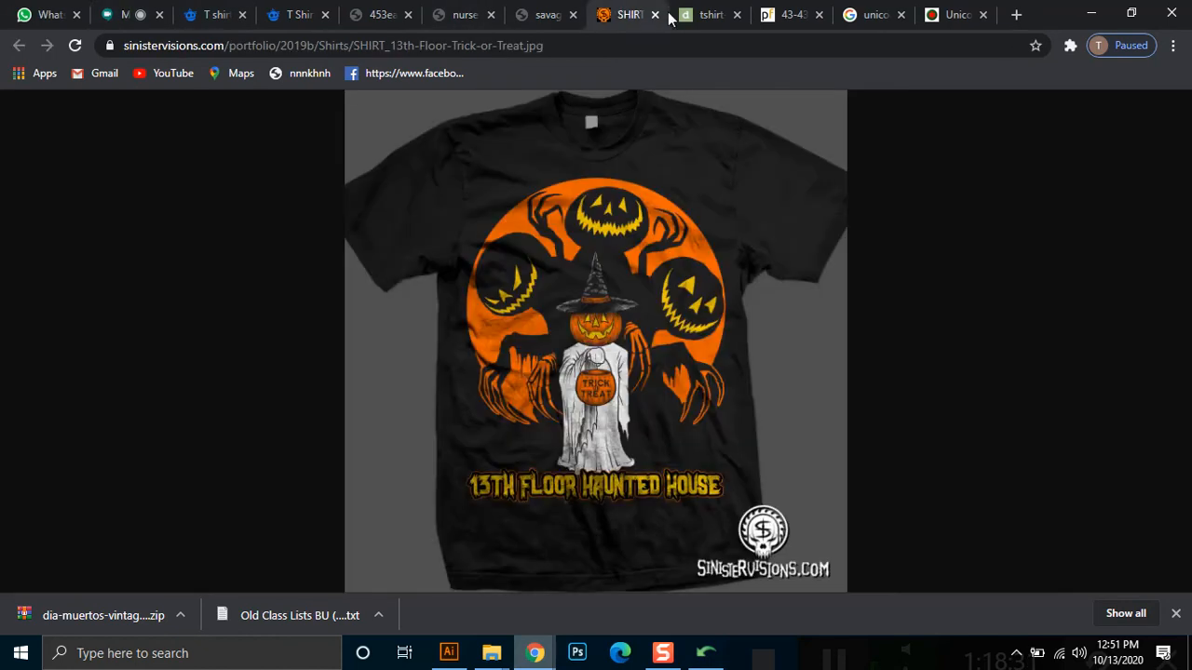
click(732, 7)
click(781, 11)
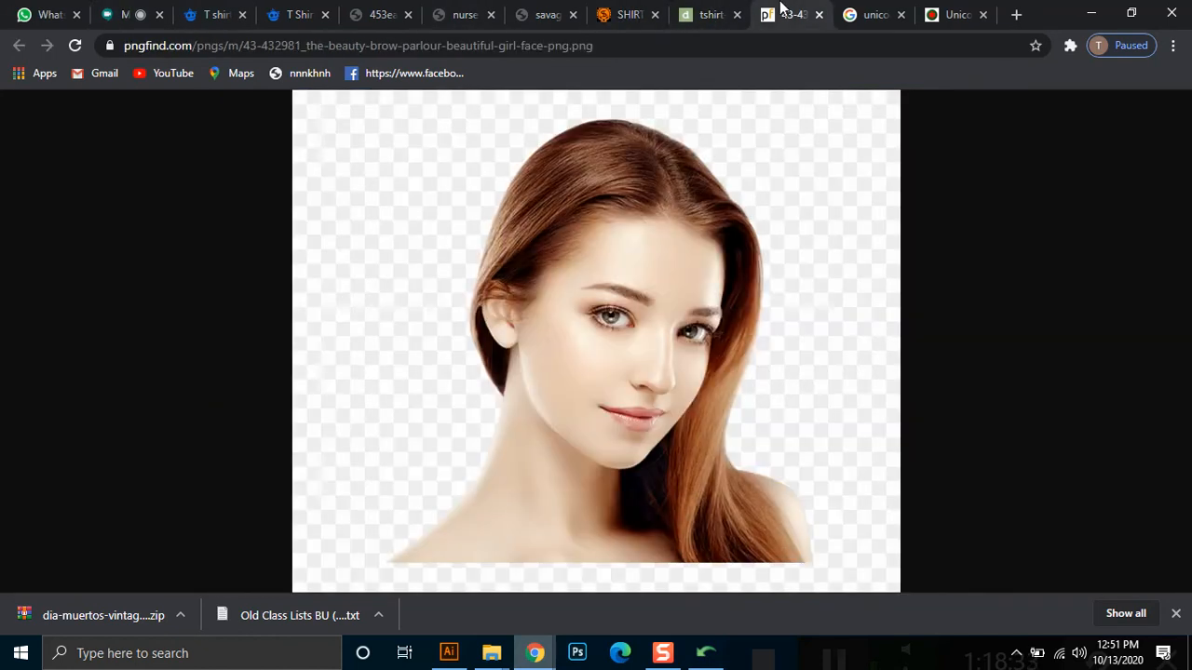
click(149, 11)
Switch to Illustrator and delete the leftover face drawing and framed lettering beside the finished T-shirt design
click(449, 652)
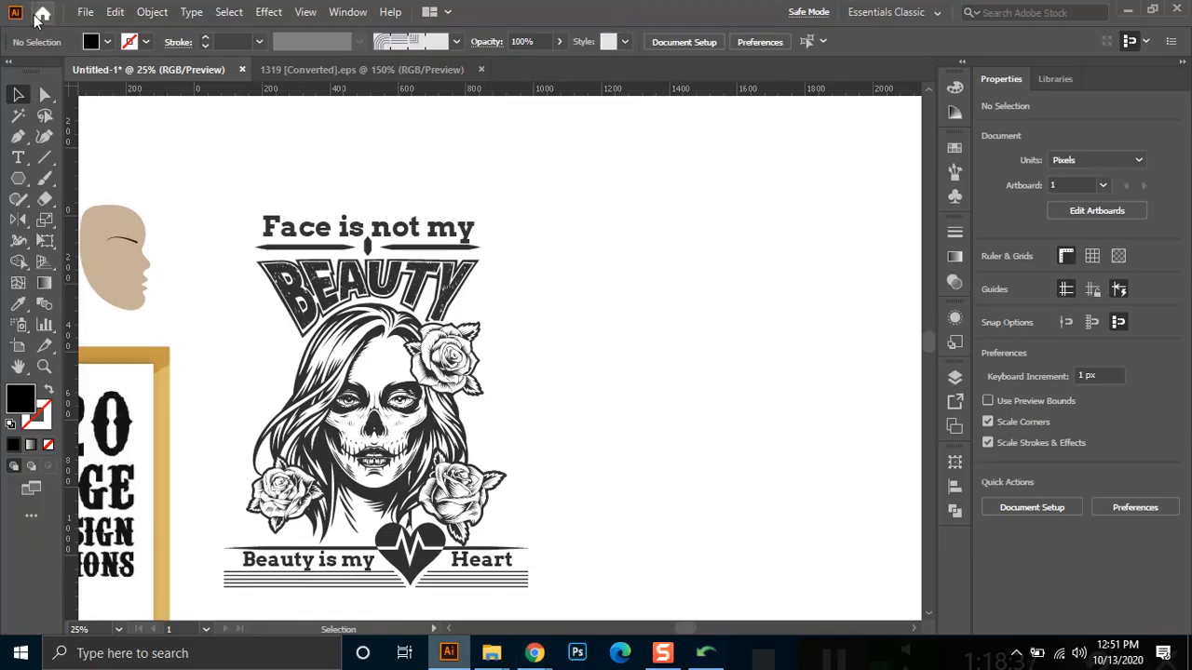
drag(189, 184, 83, 546)
drag(149, 492, 200, 488)
key(Delete)
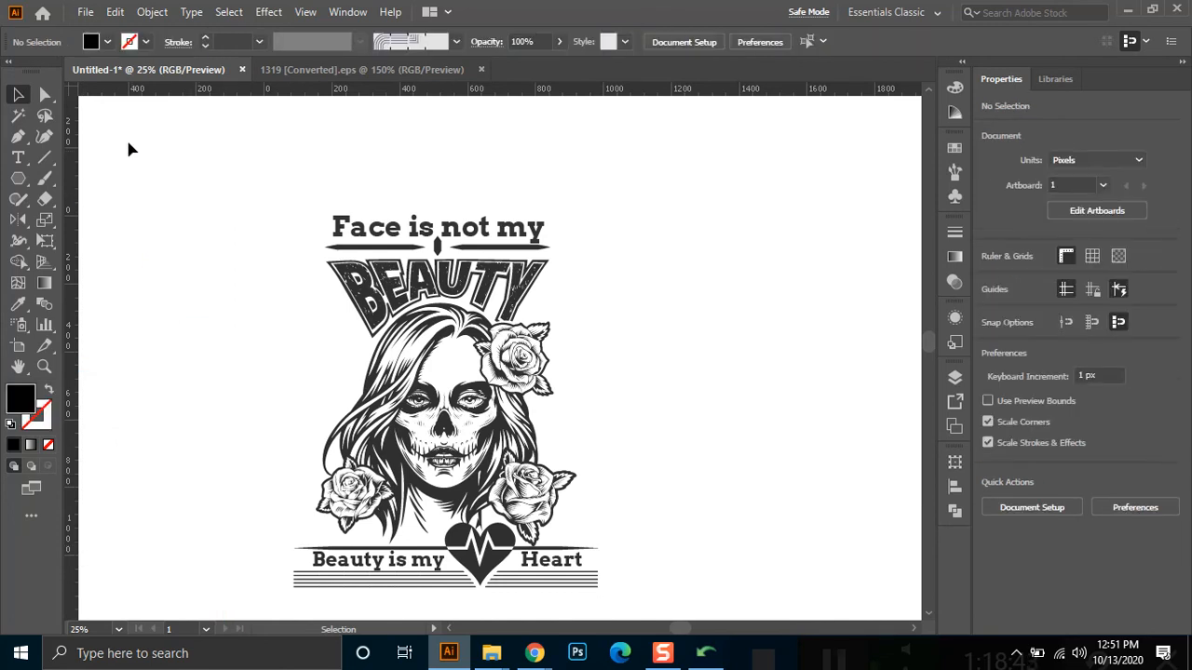
Select the whole T-shirt design and move it about 390 px right and 119 px up, then deselect it
key(ctrl+minus)
key(ctrl+minus)
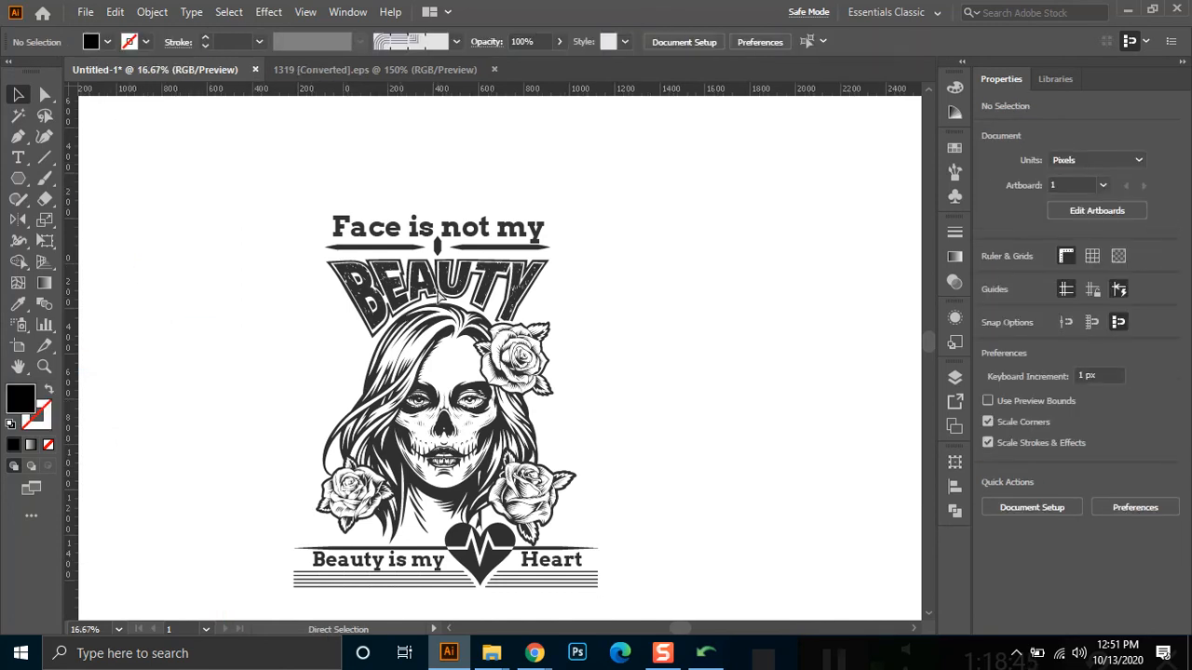
drag(331, 221, 569, 510)
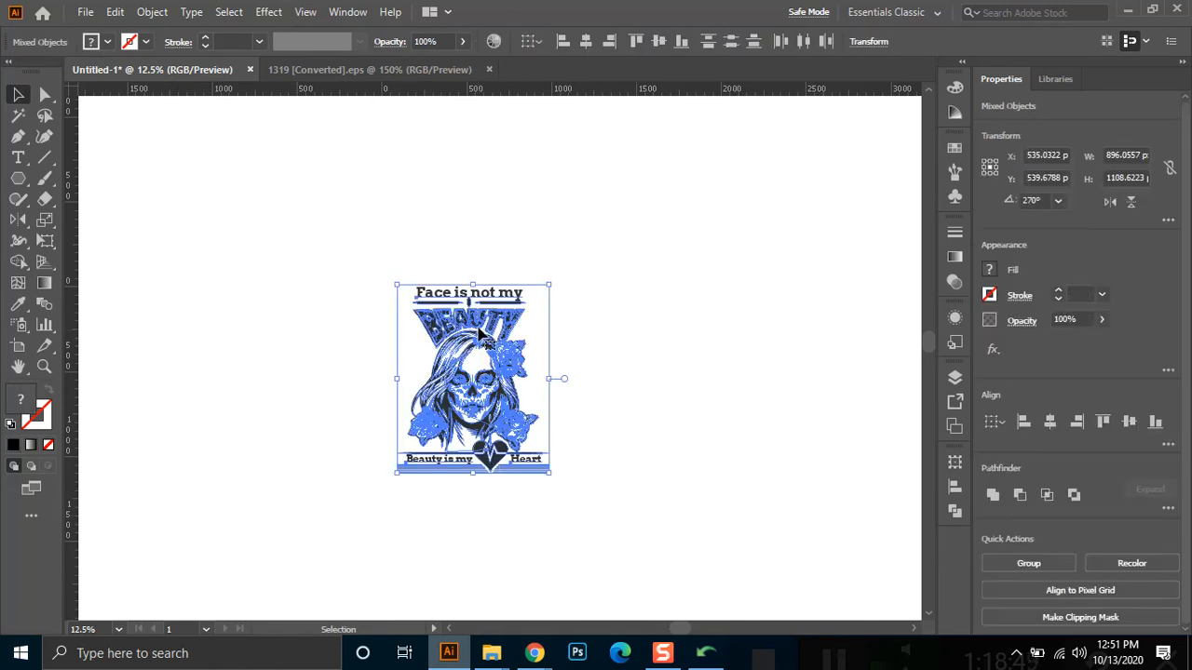
drag(485, 347, 547, 329)
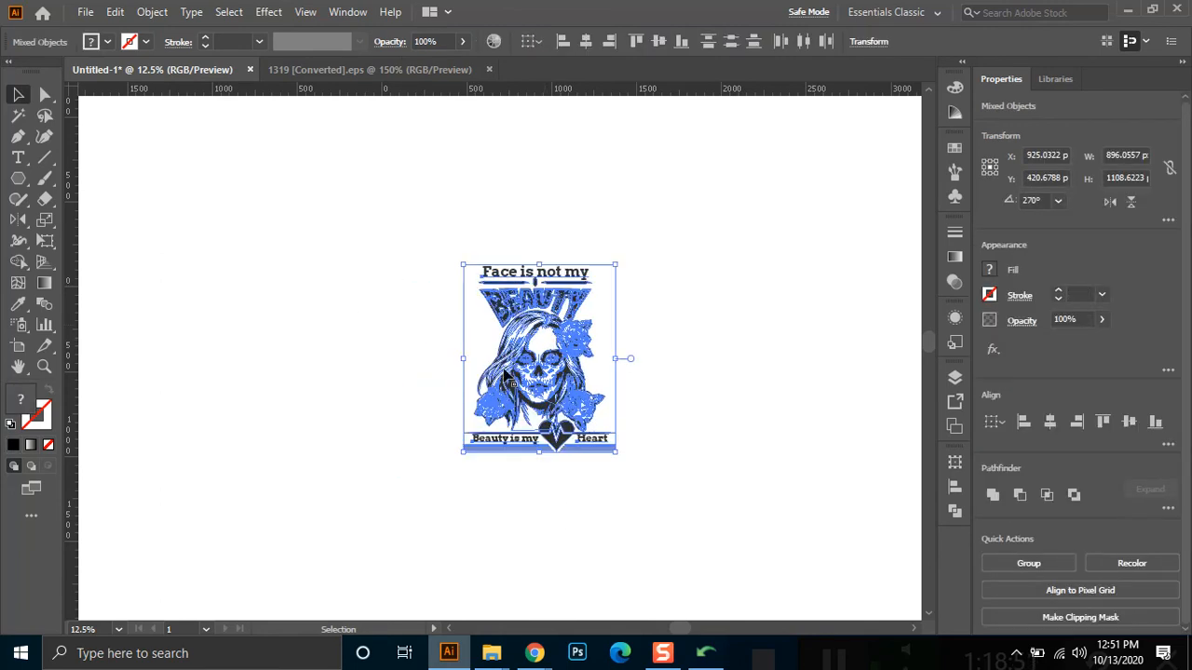
click(388, 310)
Expand the "Face is not my" text with the Object and Fill options enabled
click(555, 276)
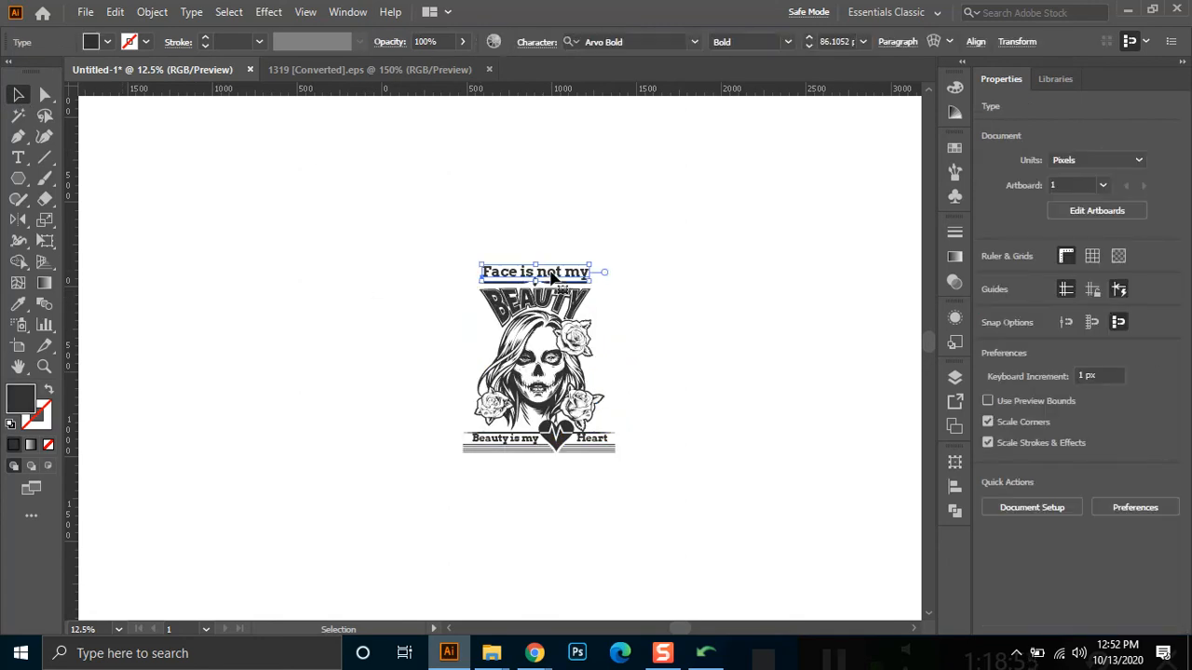
click(149, 13)
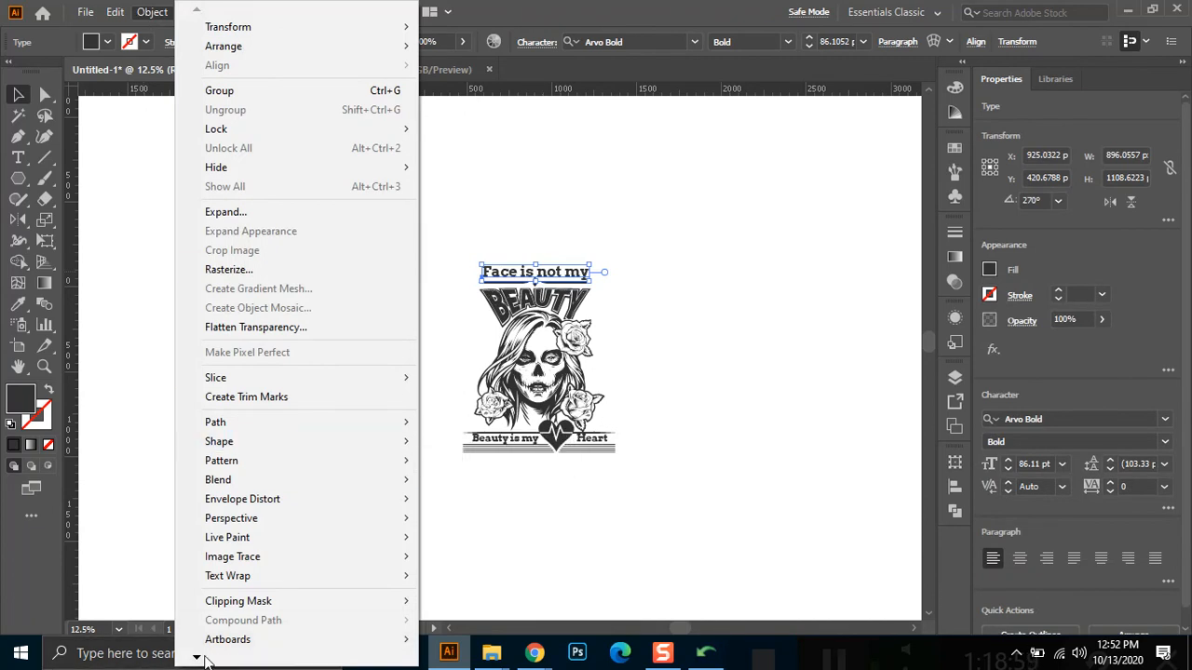
mouse_move(204, 657)
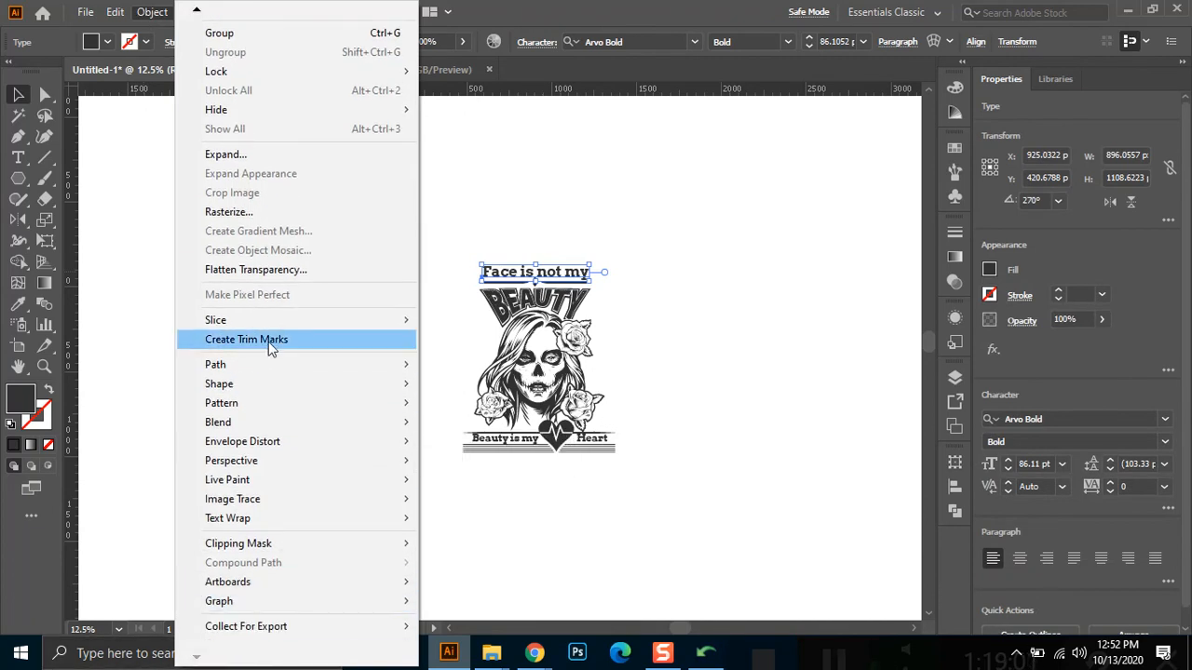
click(256, 156)
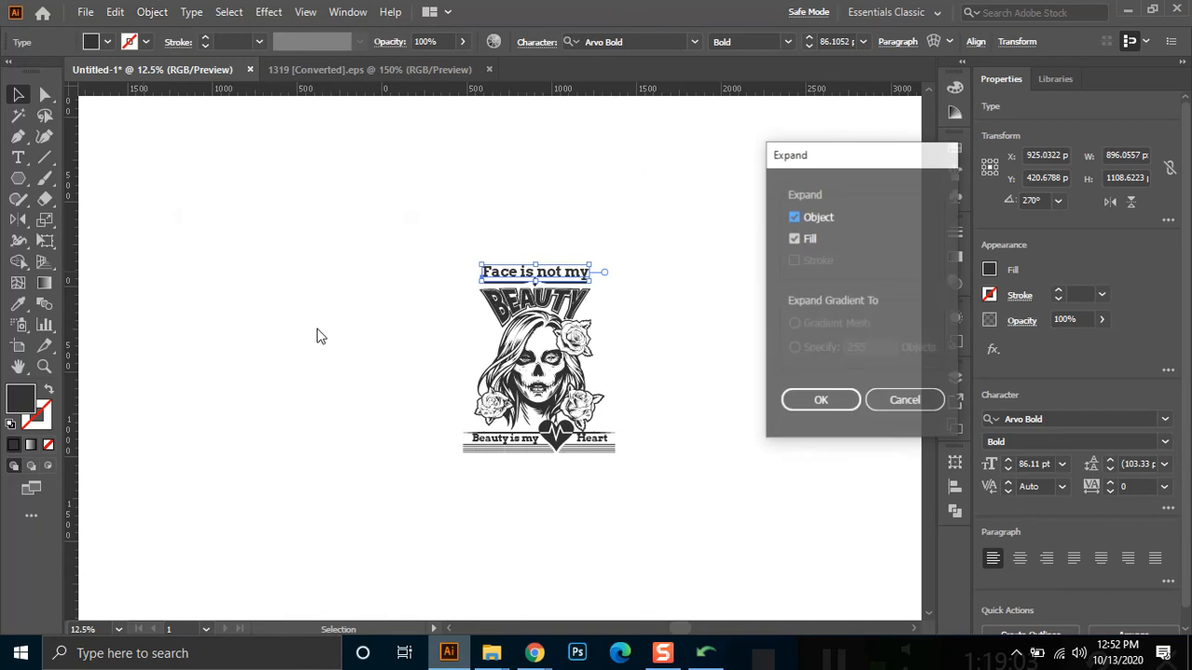
click(803, 404)
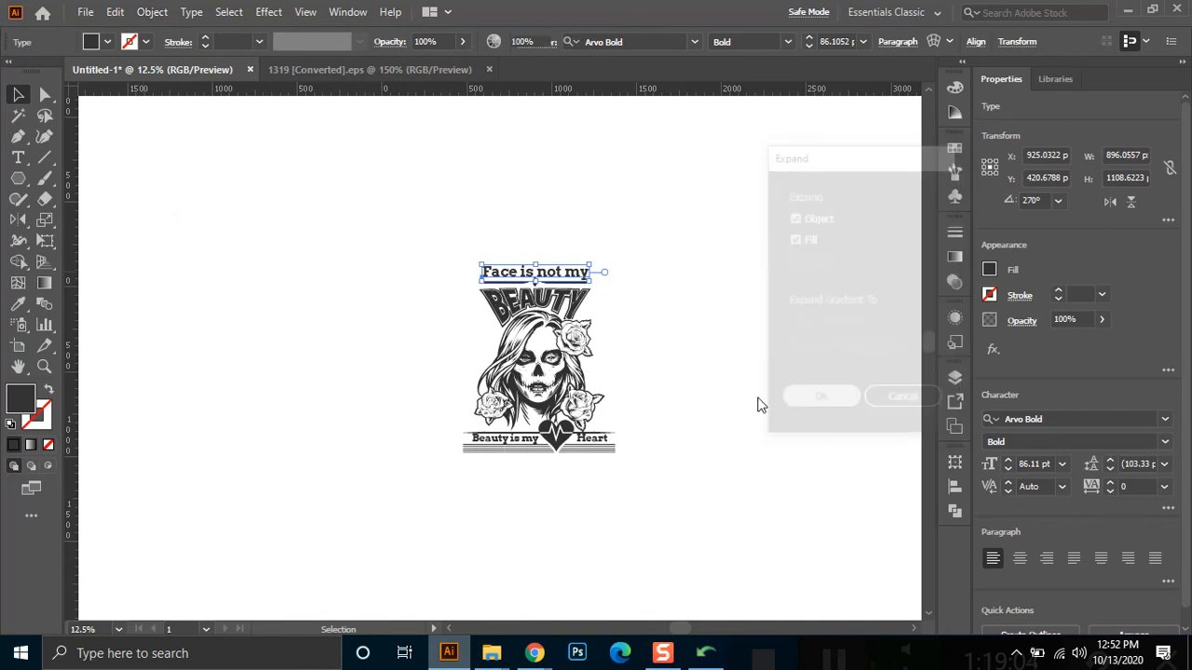
click(685, 350)
Return to the Google Meet call and read the chat questions, briefly showing the finished design in Illustrator
mouse_move(535, 652)
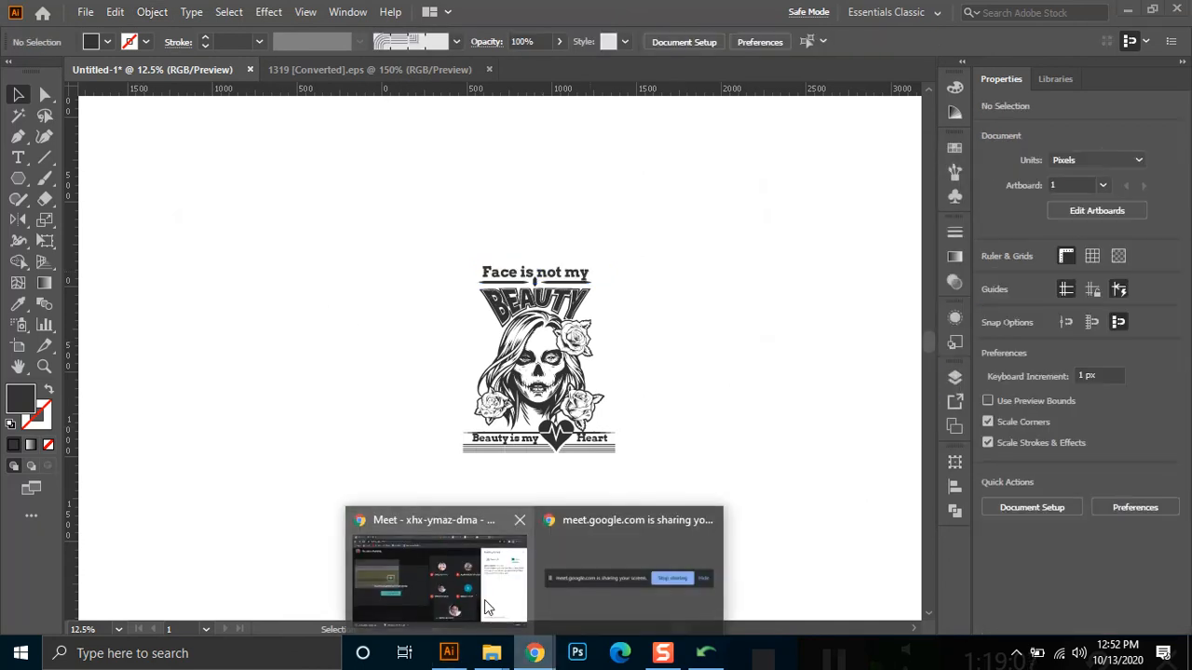
click(480, 598)
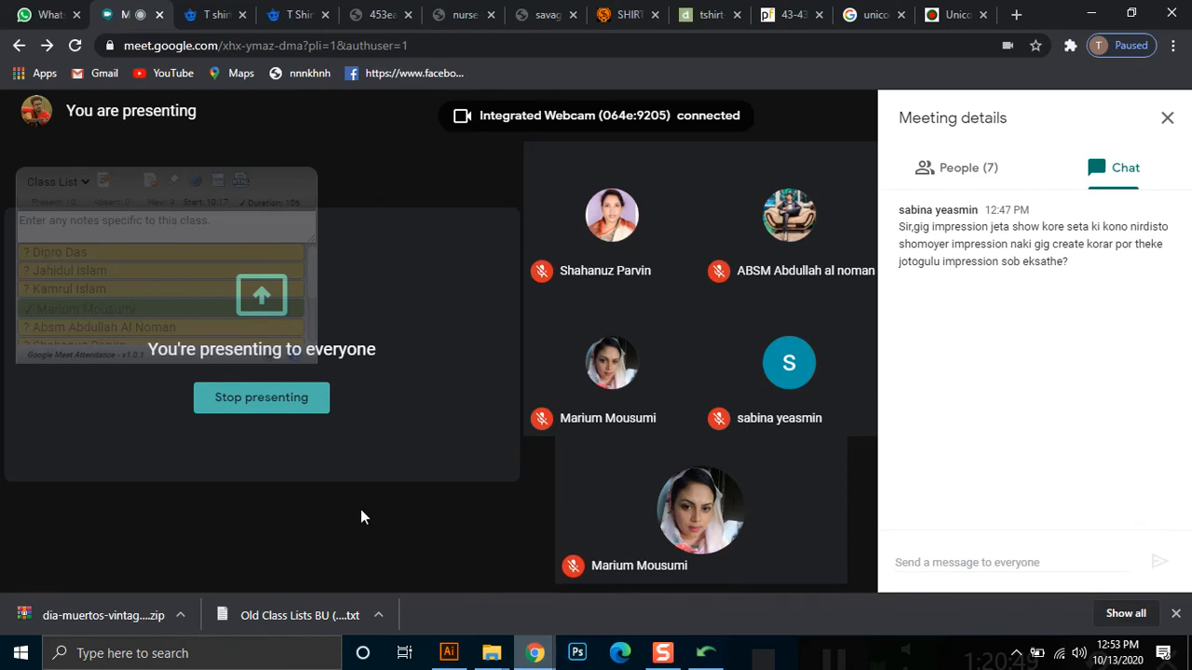
click(444, 557)
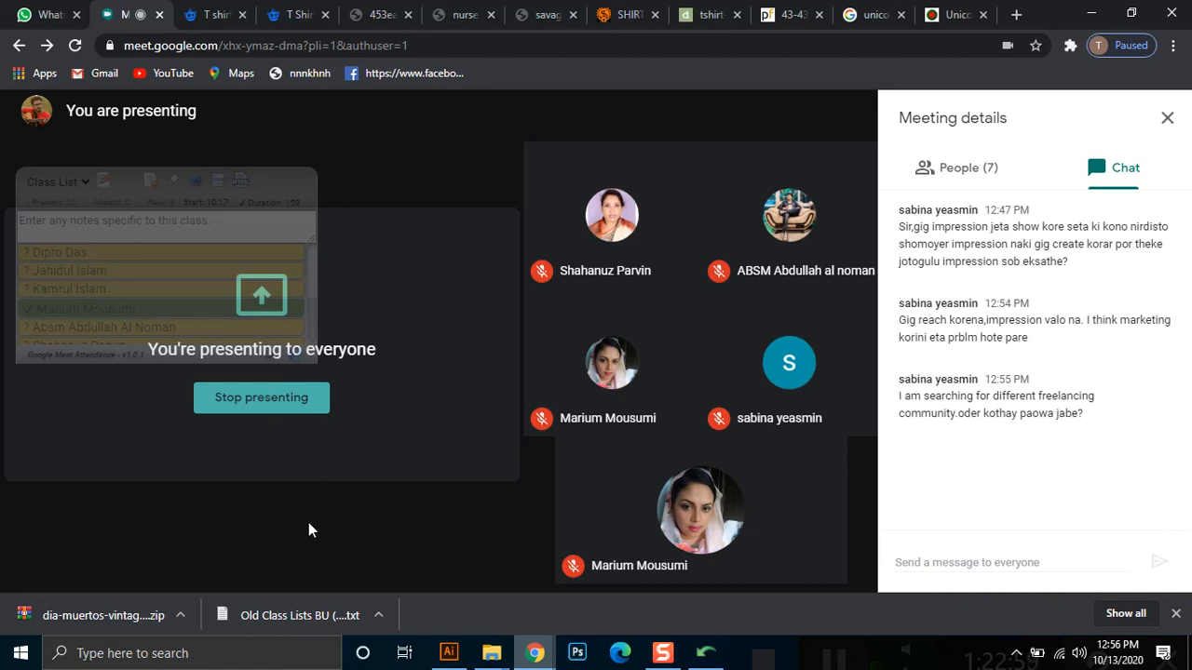
mouse_move(406, 446)
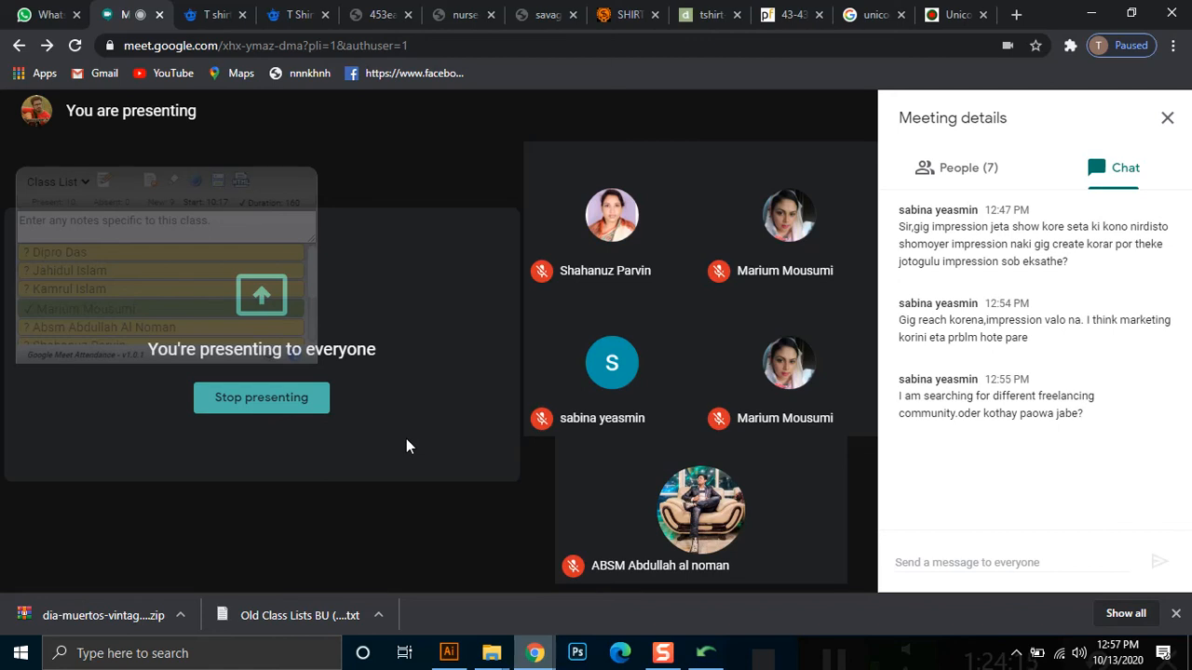
mouse_move(459, 658)
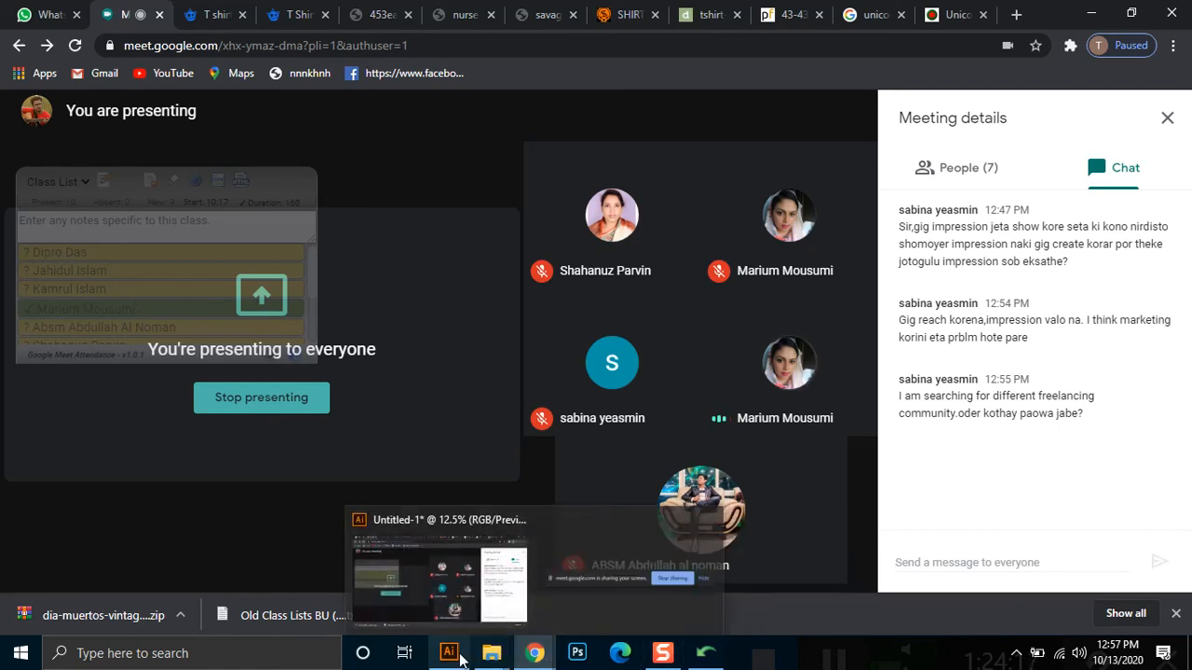
click(488, 612)
mouse_move(535, 652)
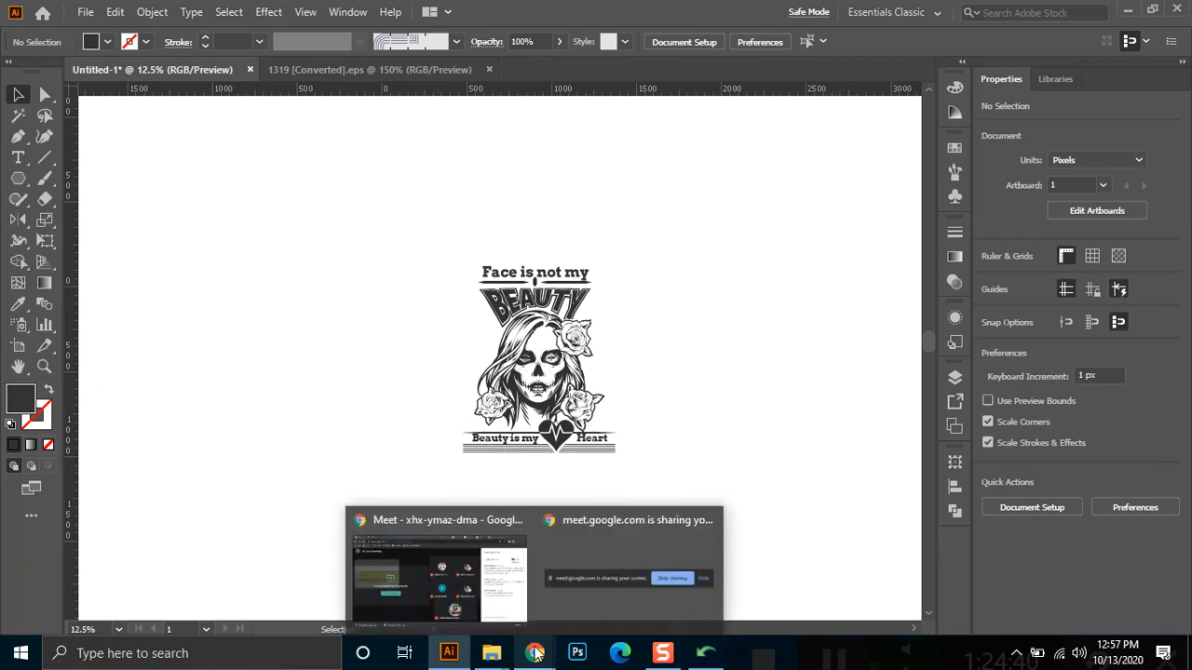
click(502, 588)
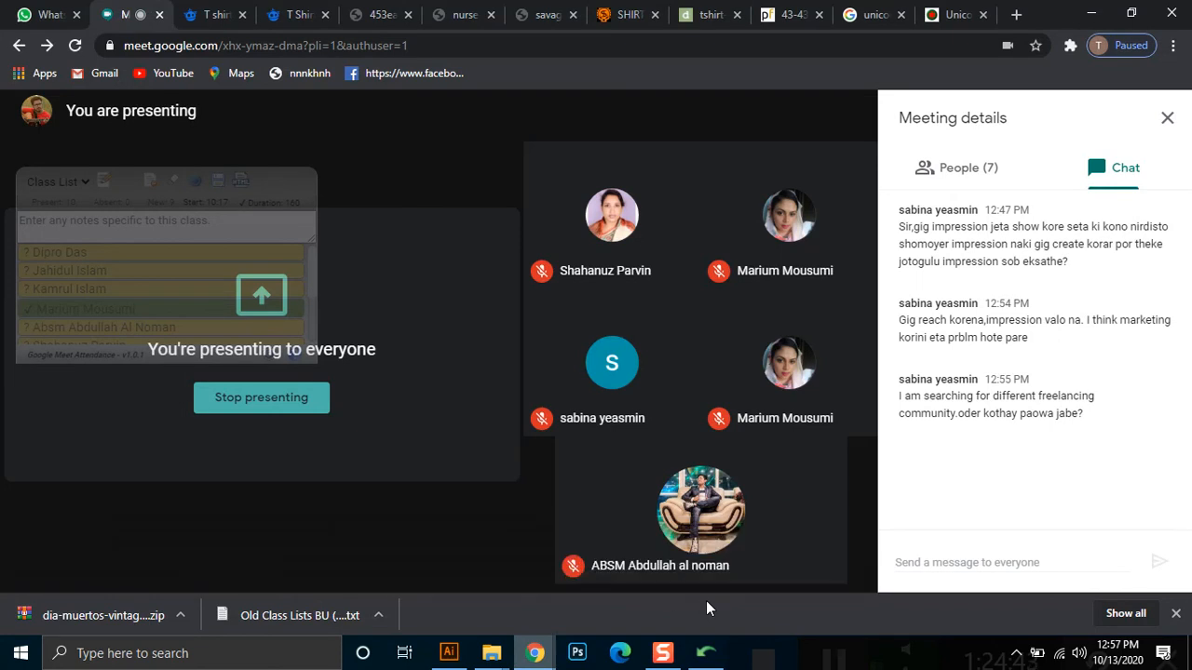
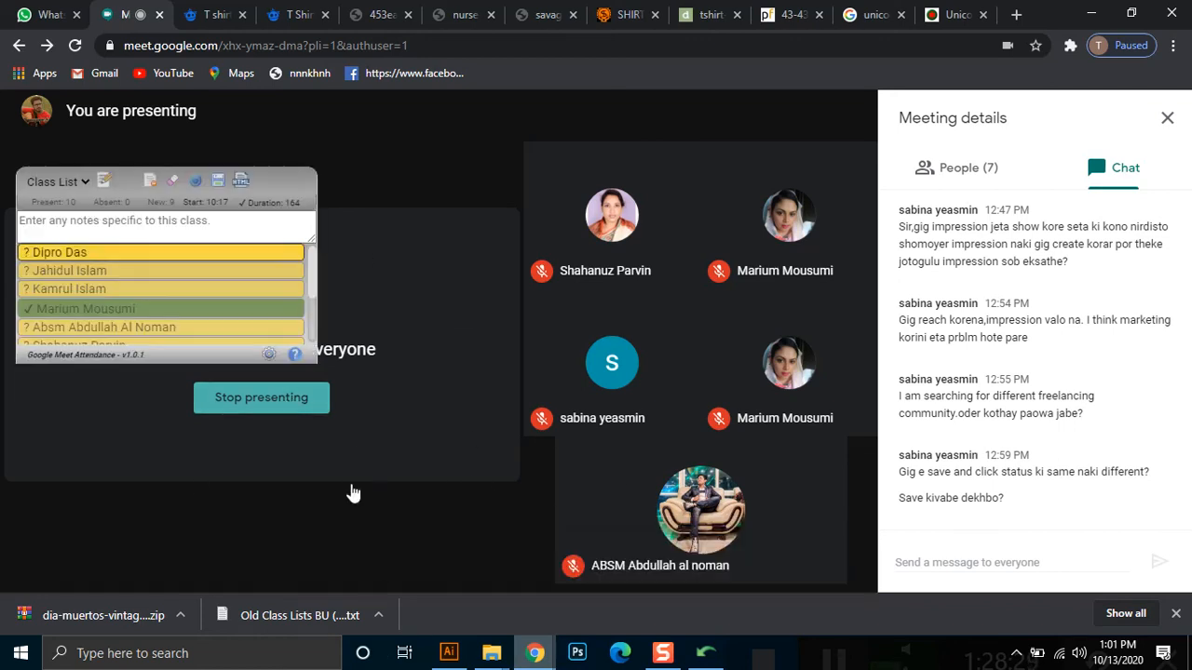
View the Freepik "t shirt retro" results at 67% zoom, check the Meet call, and open the class group conversation in WhatsApp Web
click(228, 12)
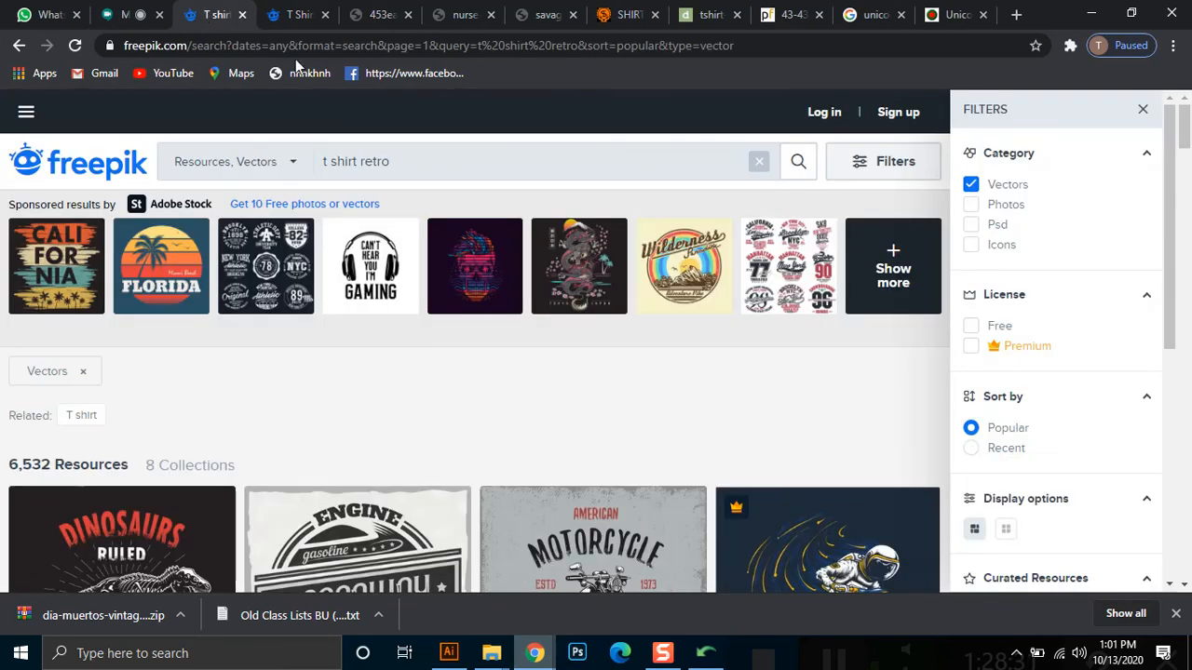
key(ctrl+minus)
key(ctrl+minus)
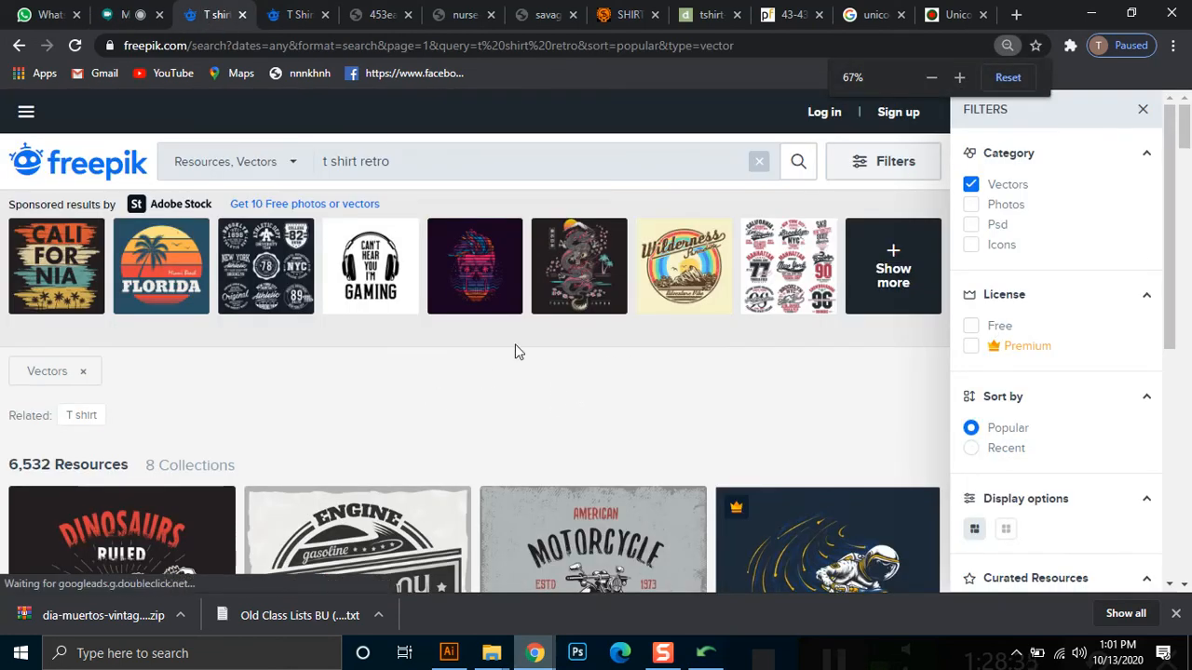
click(126, 14)
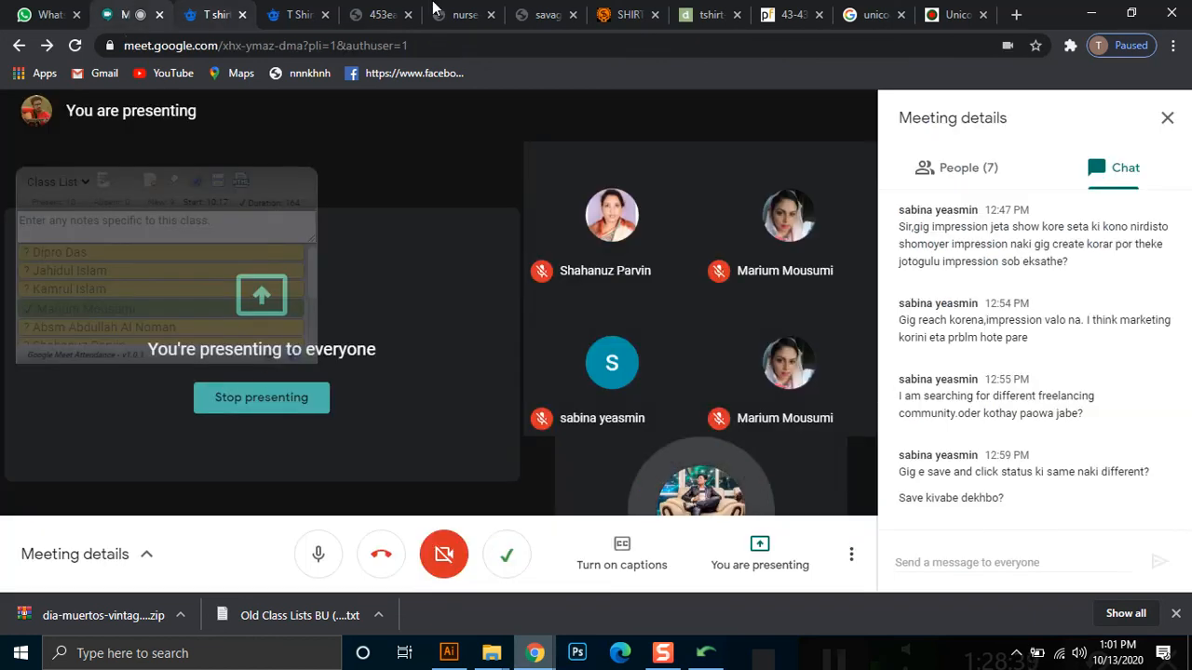
click(211, 8)
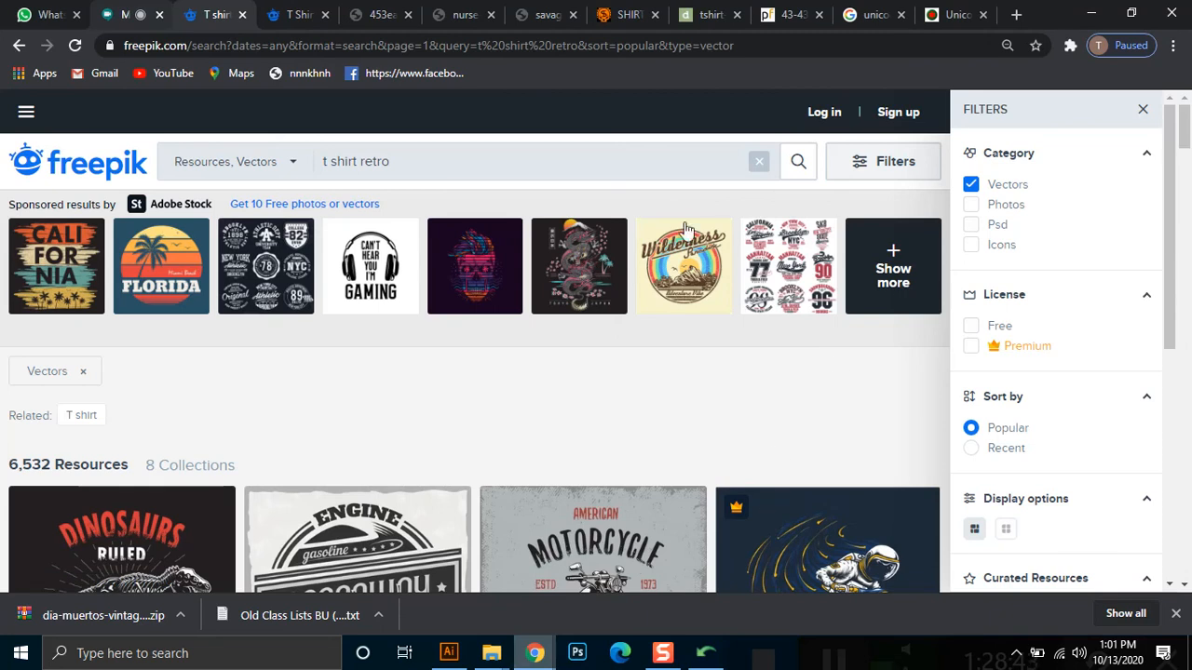
click(41, 11)
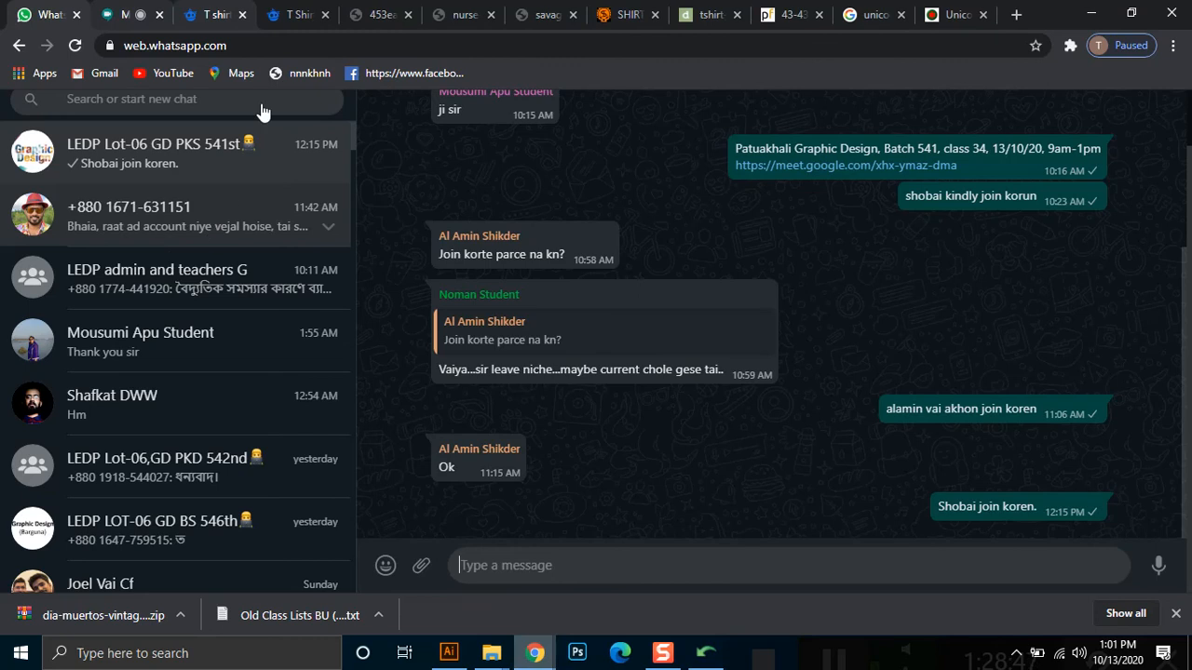
Open the Freepik "t-shirt mockup" search results and browse through the mockup thumbnails
click(297, 13)
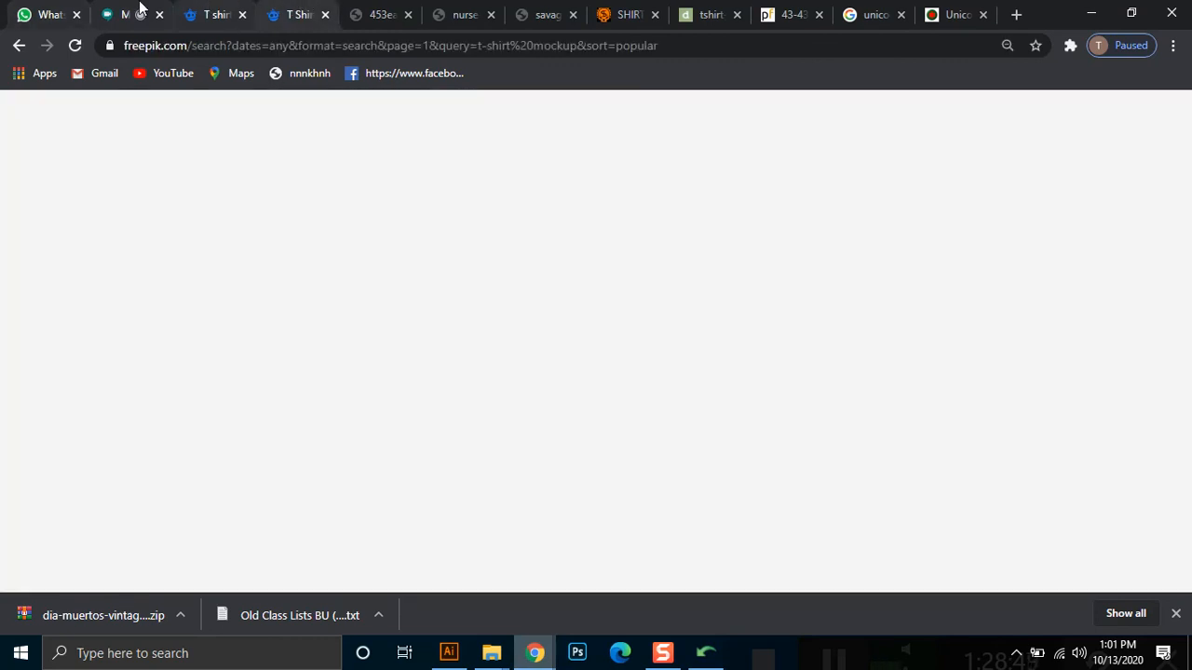
click(149, 11)
click(303, 13)
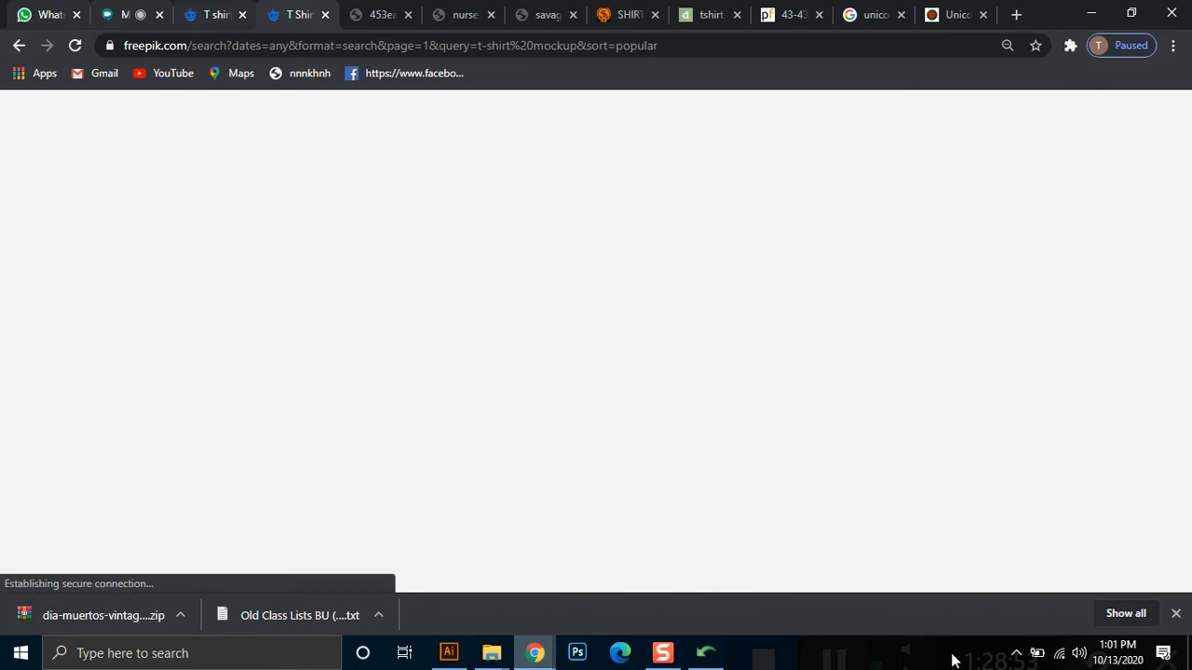
mouse_move(657, 658)
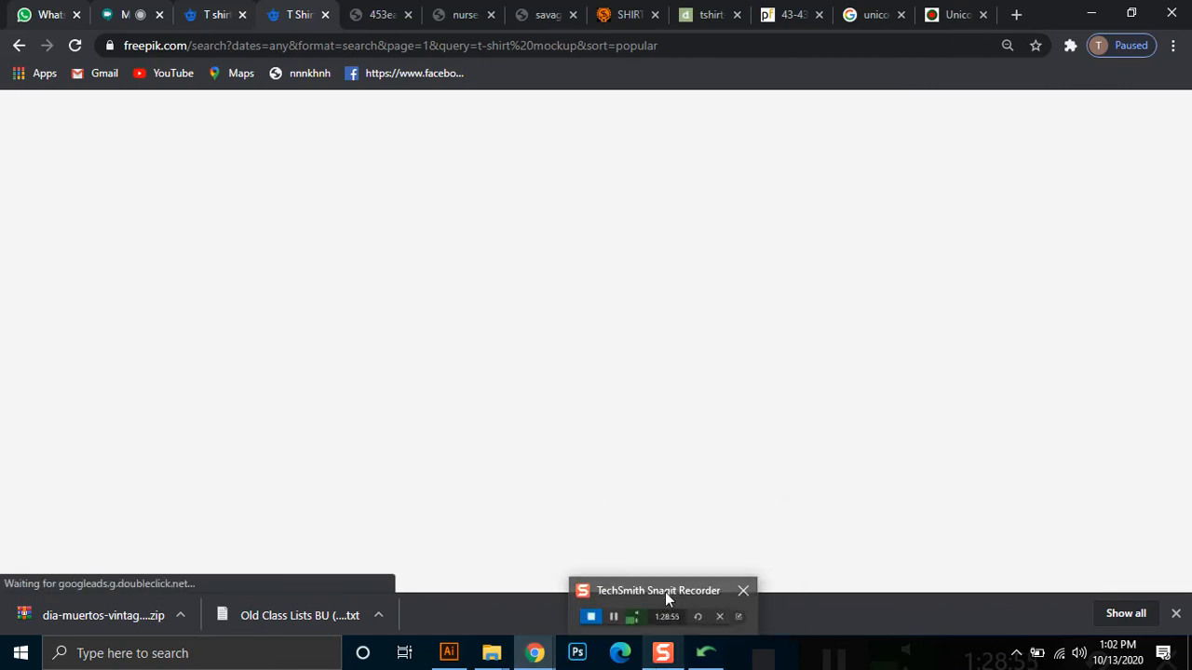
mouse_move(666, 591)
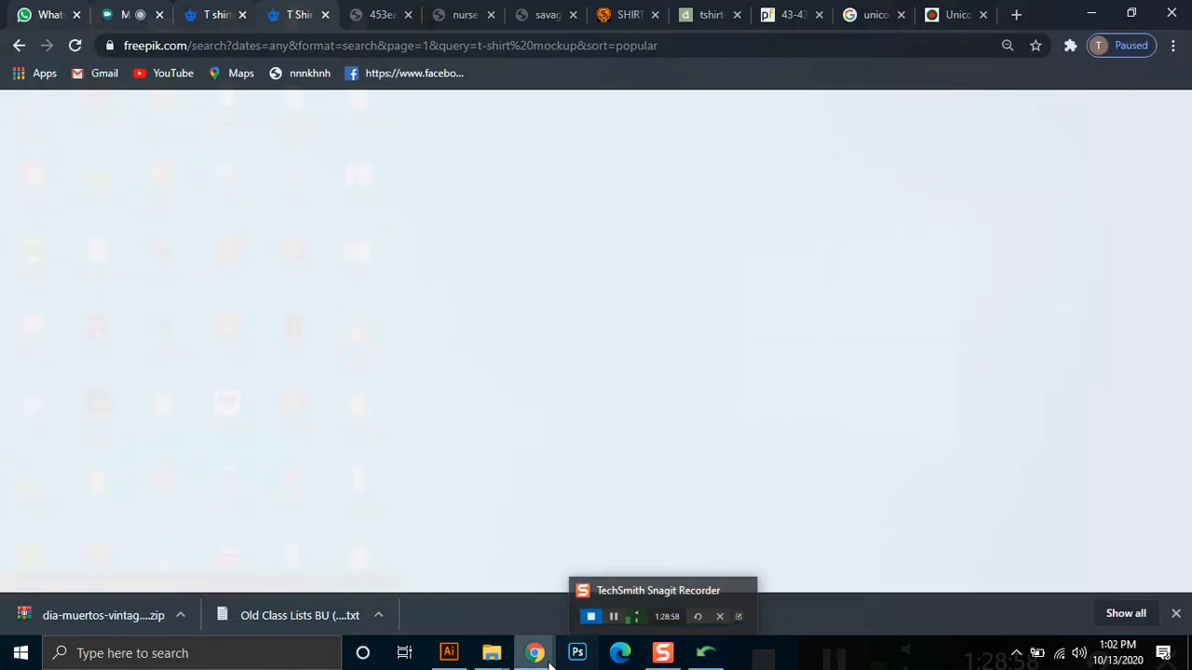
mouse_move(535, 653)
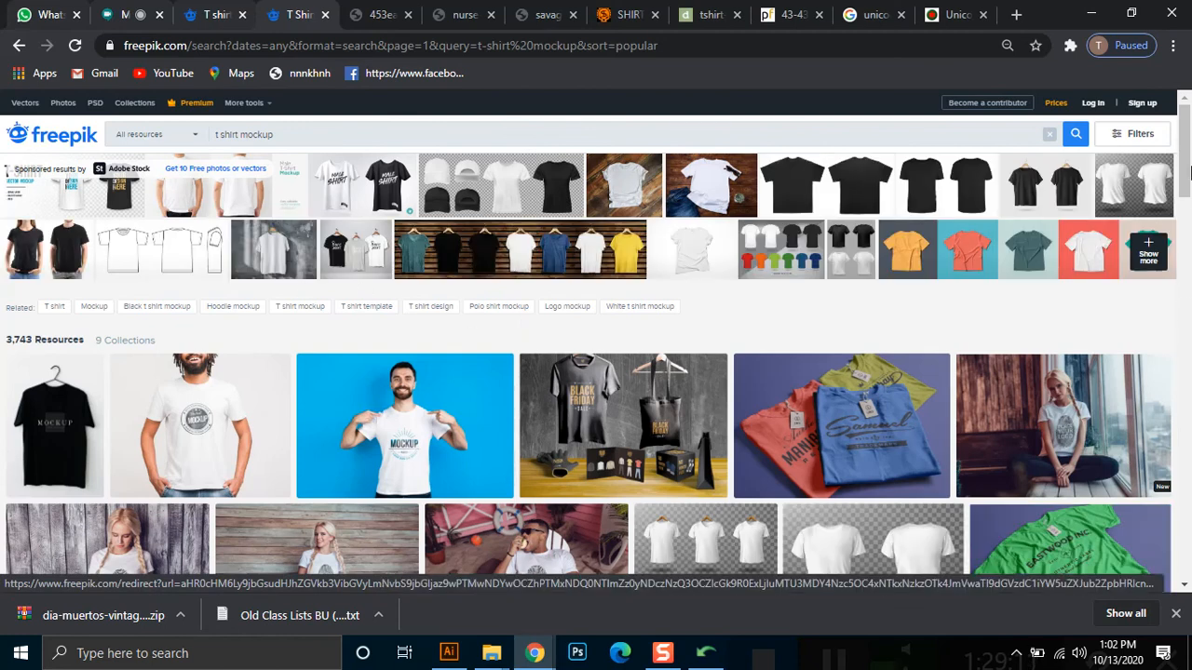
scroll(1187, 191, down, 1)
drag(1187, 191, 1189, 241)
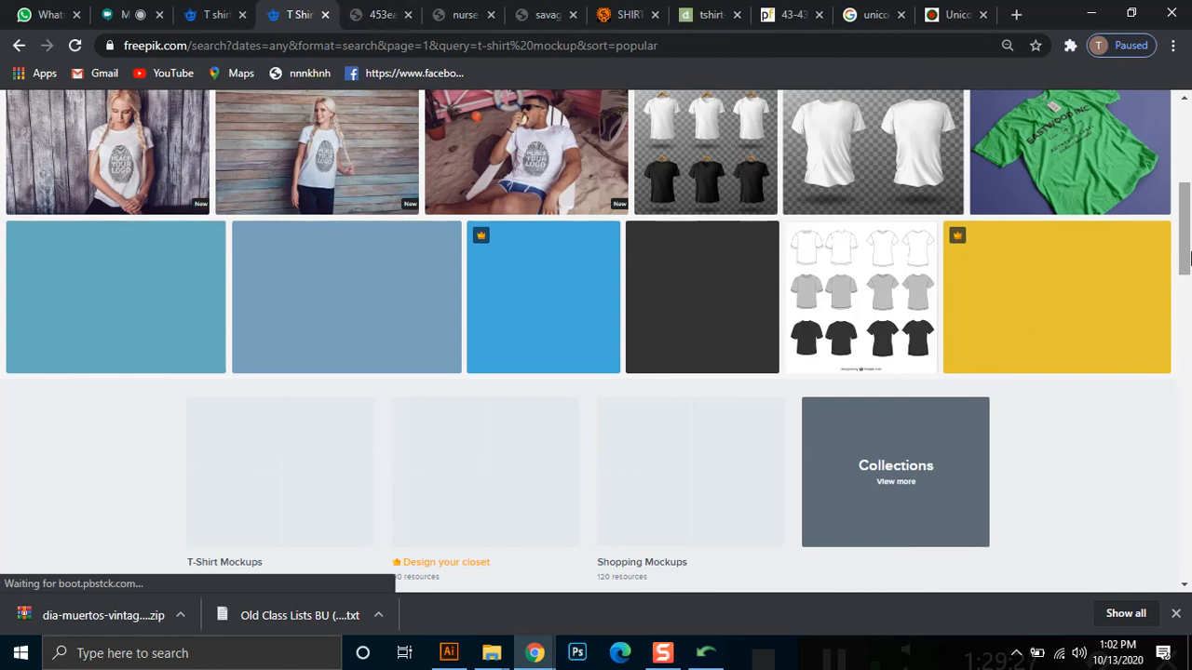
drag(1189, 242, 1187, 355)
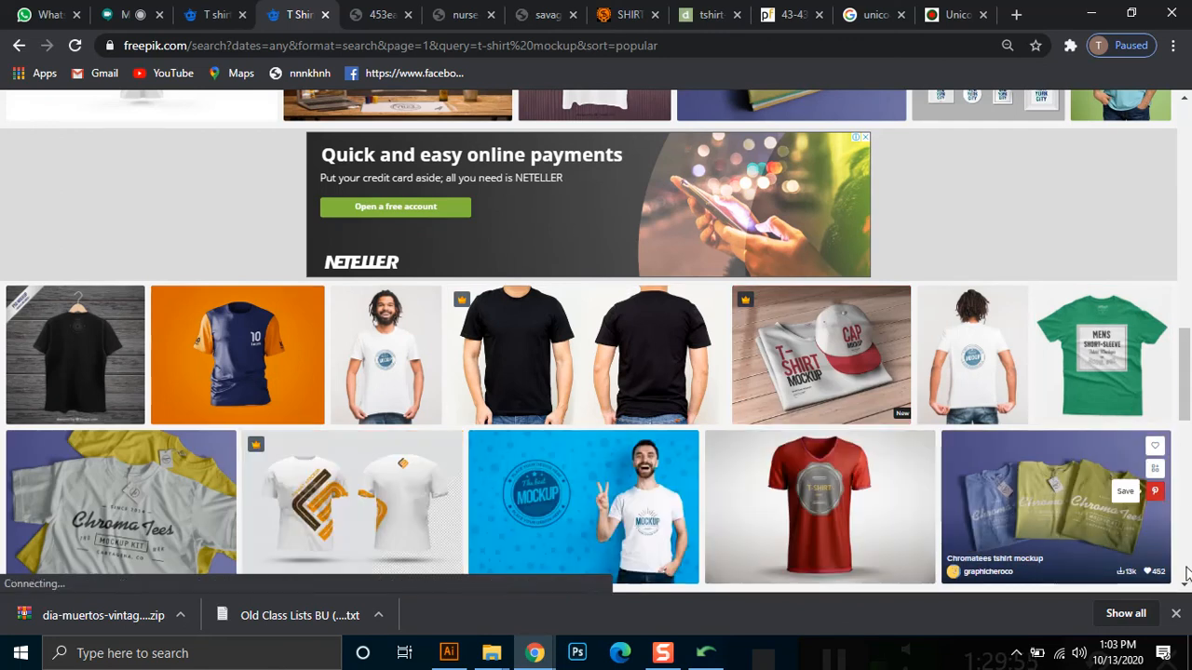
mouse_move(1055, 463)
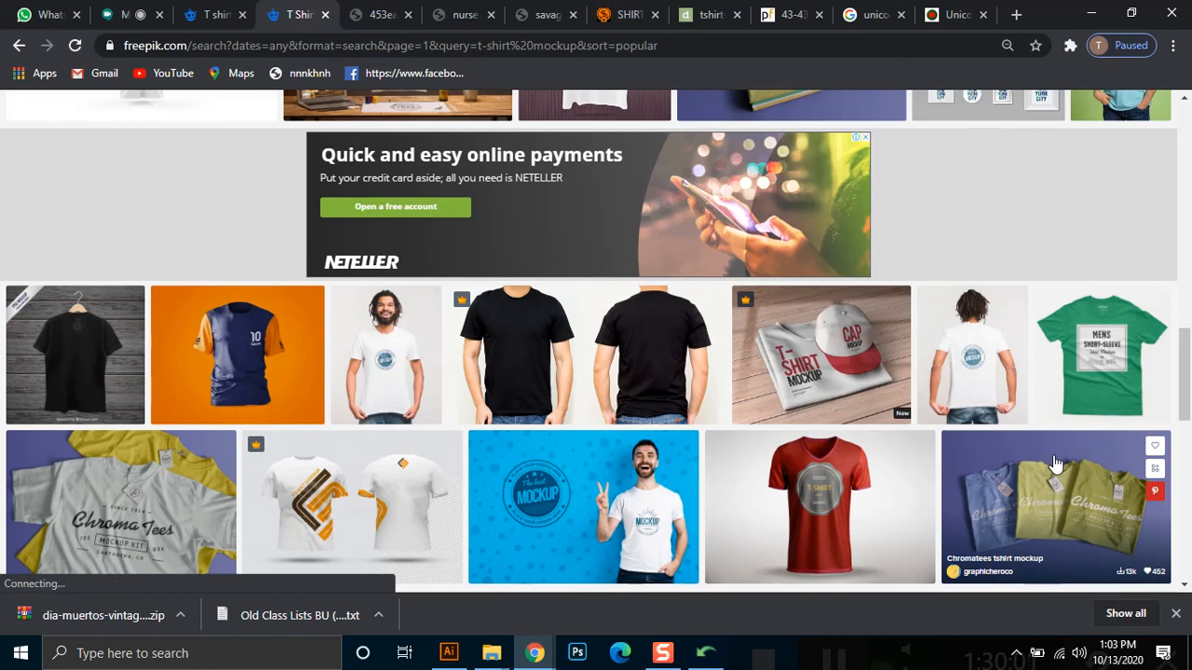
scroll(982, 426, up, 1)
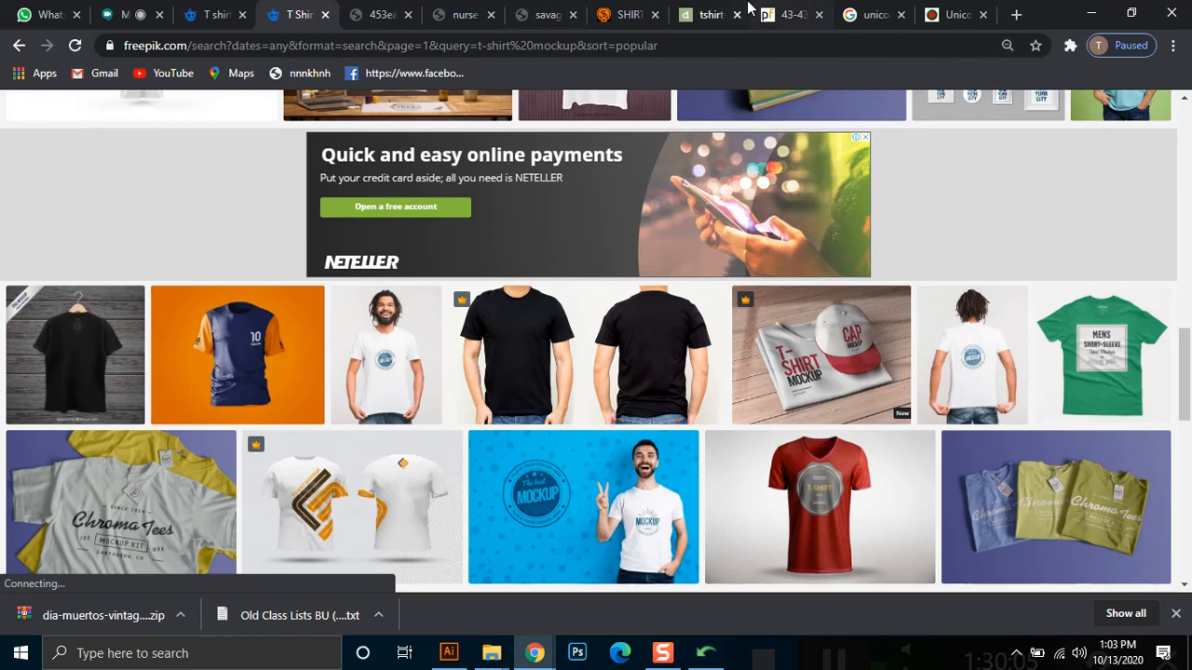
Return to the Freepik "t shirt retro" vector results and reduce the page zoom by two levels
click(713, 13)
click(217, 11)
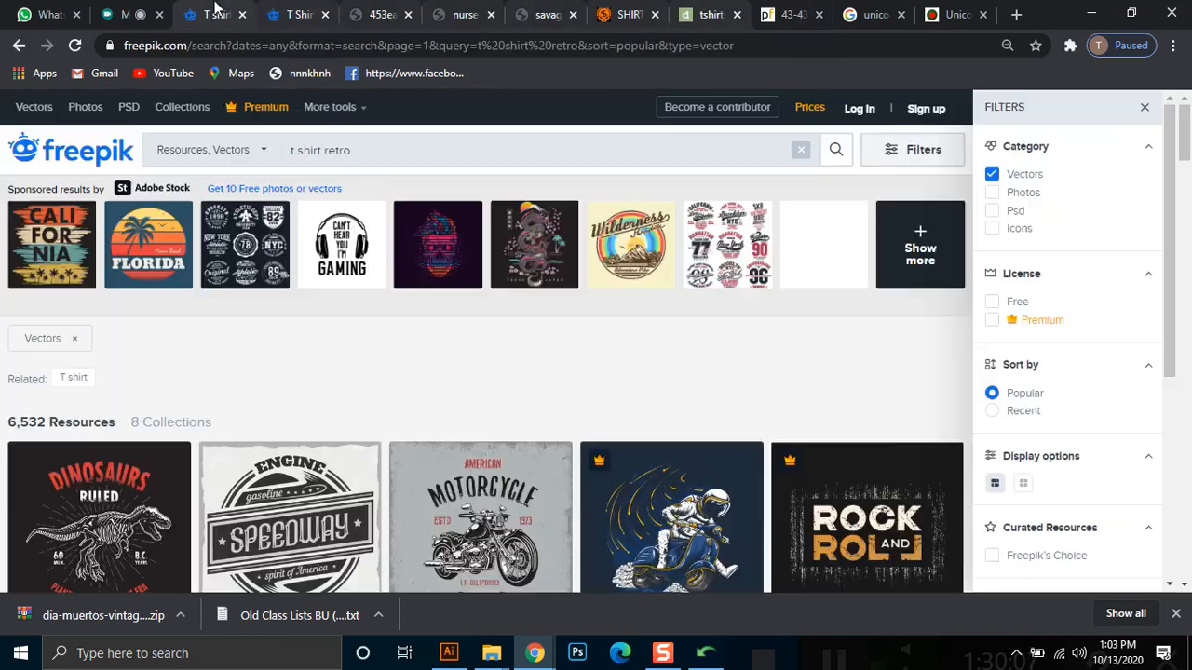
click(876, 13)
click(192, 9)
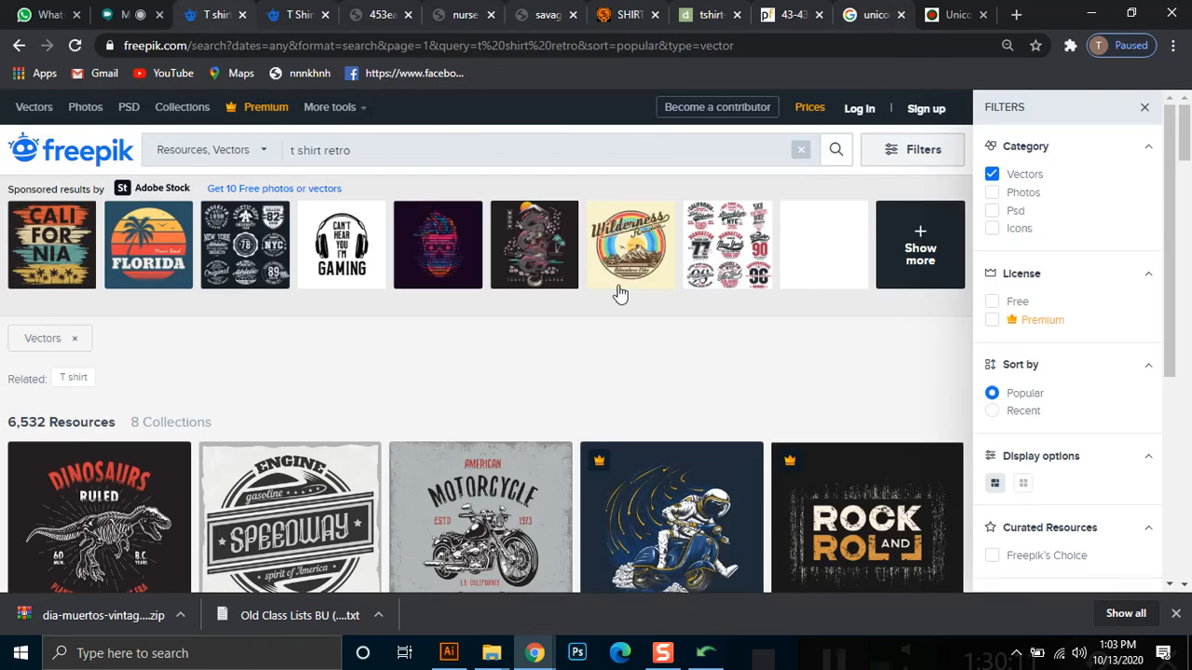
key(ctrl+minus)
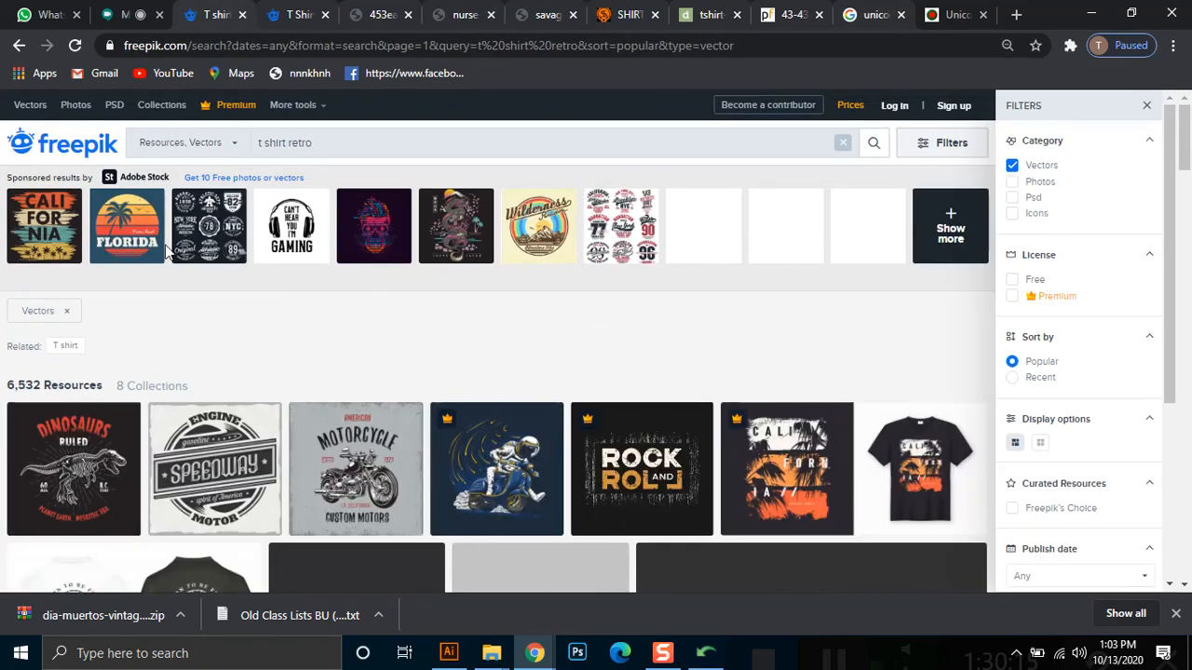
key(ctrl+minus)
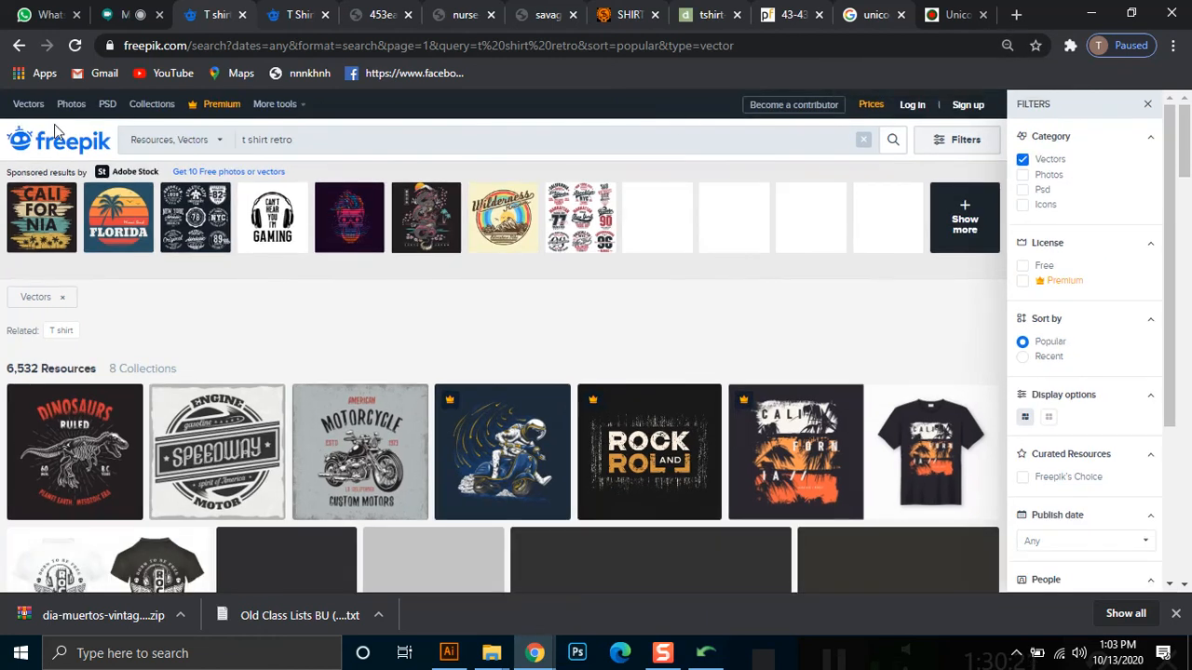
Read the Google Meet chat questions and view the hunting and coronavirus T-shirt sample images before returning to the call
click(130, 15)
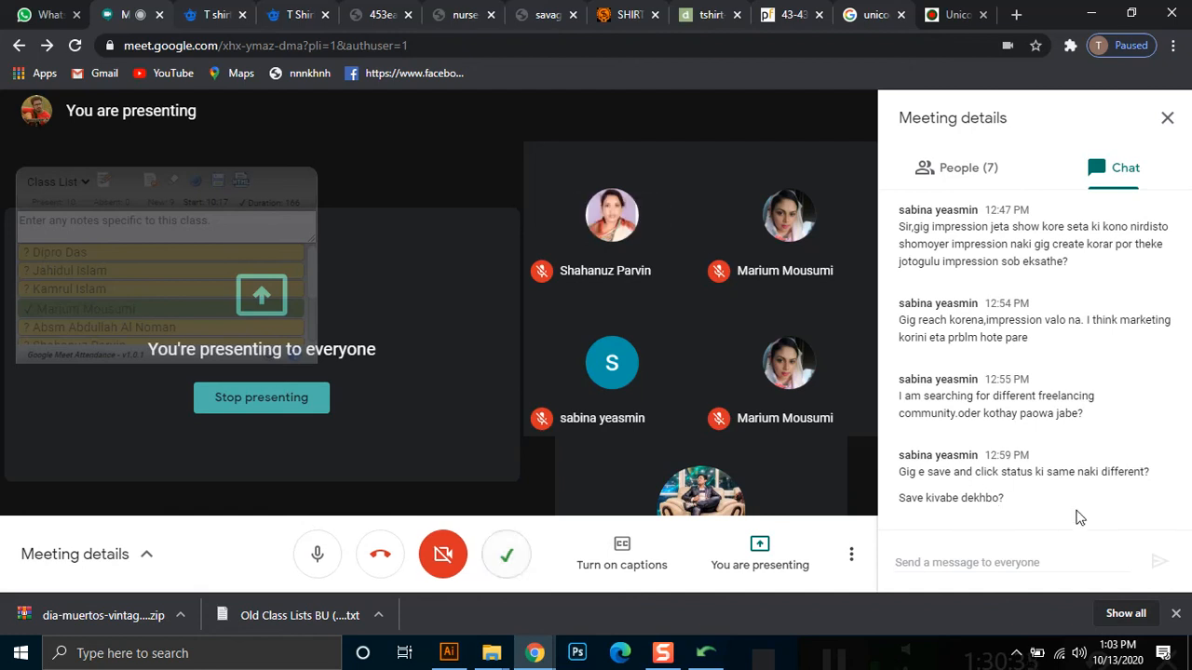
click(294, 9)
click(465, 9)
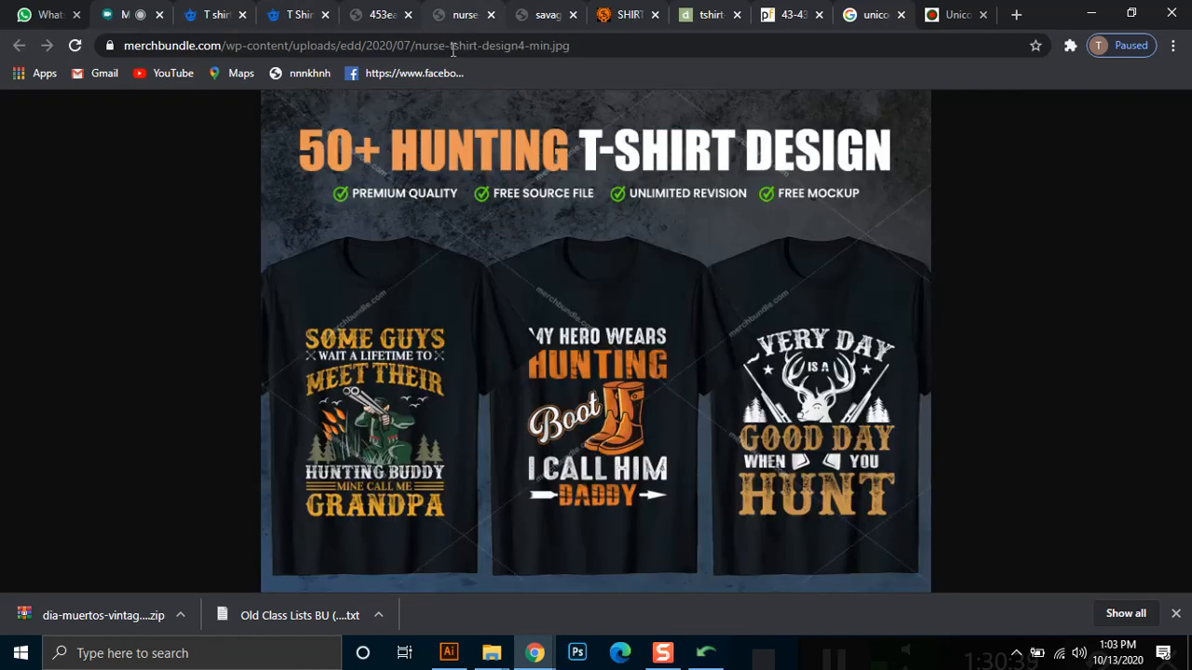
click(383, 10)
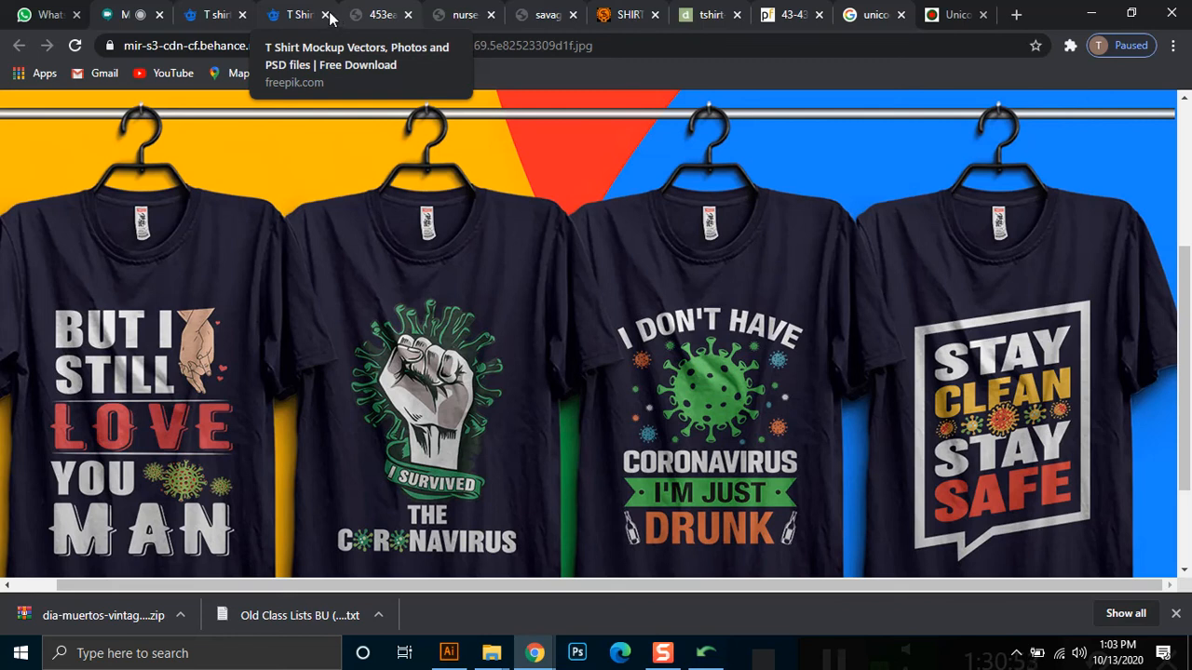
click(126, 14)
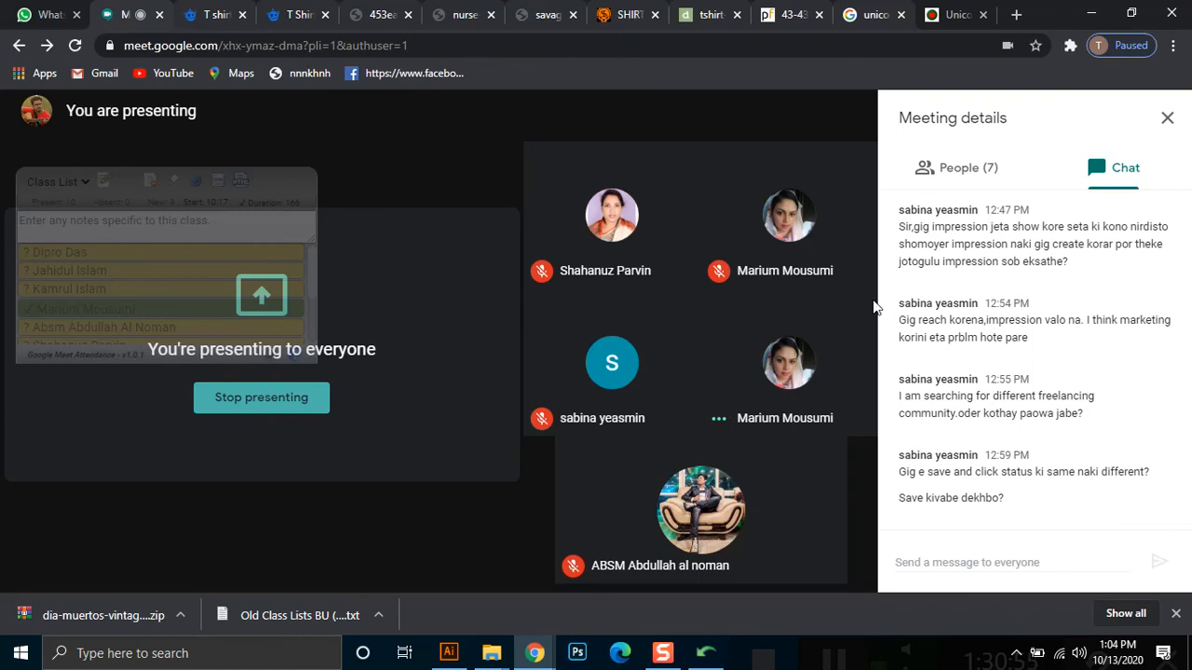
click(963, 558)
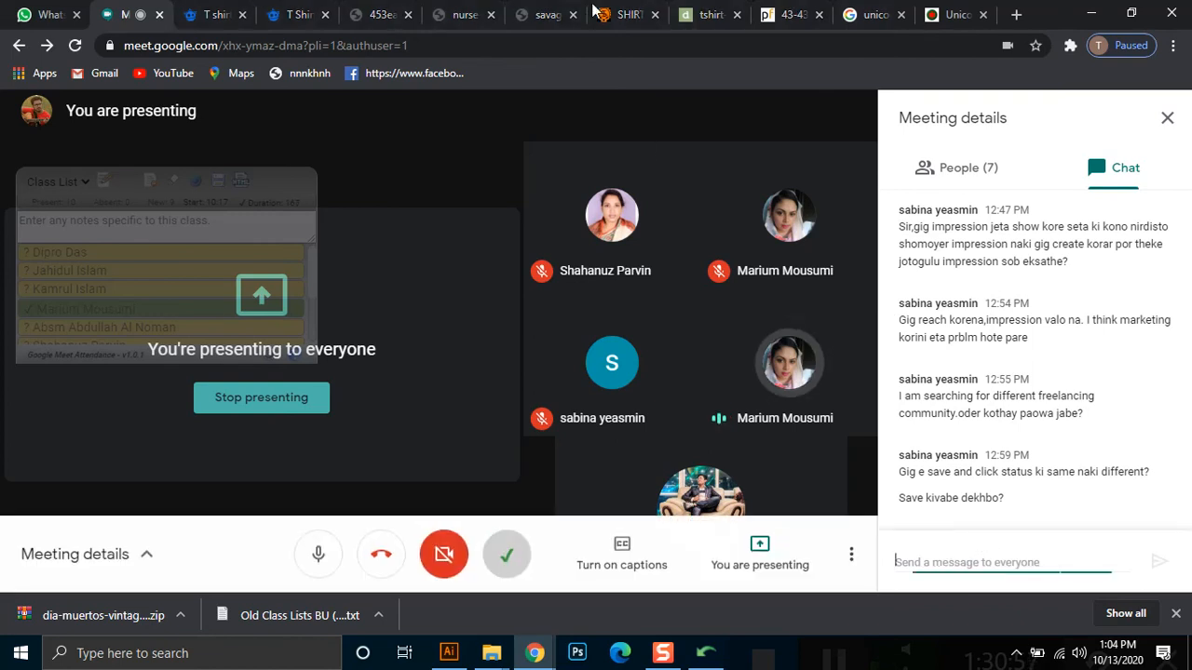
Open the Fiverr seller dashboard in a new browser window
click(460, 11)
click(451, 46)
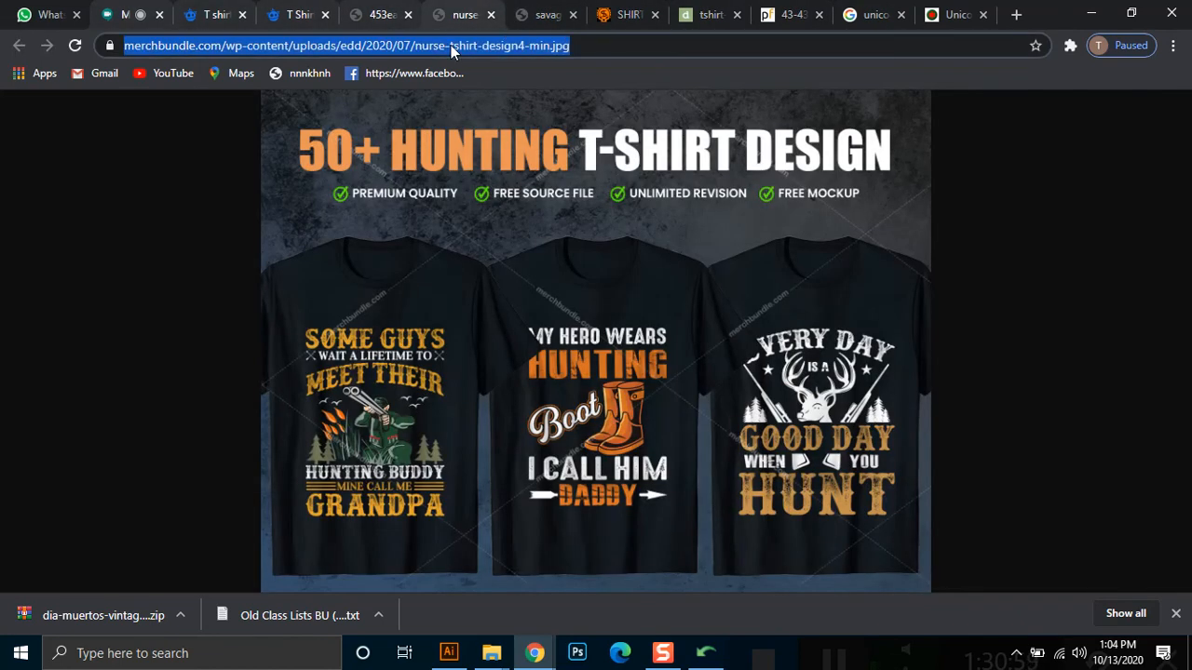
key(ctrl+r)
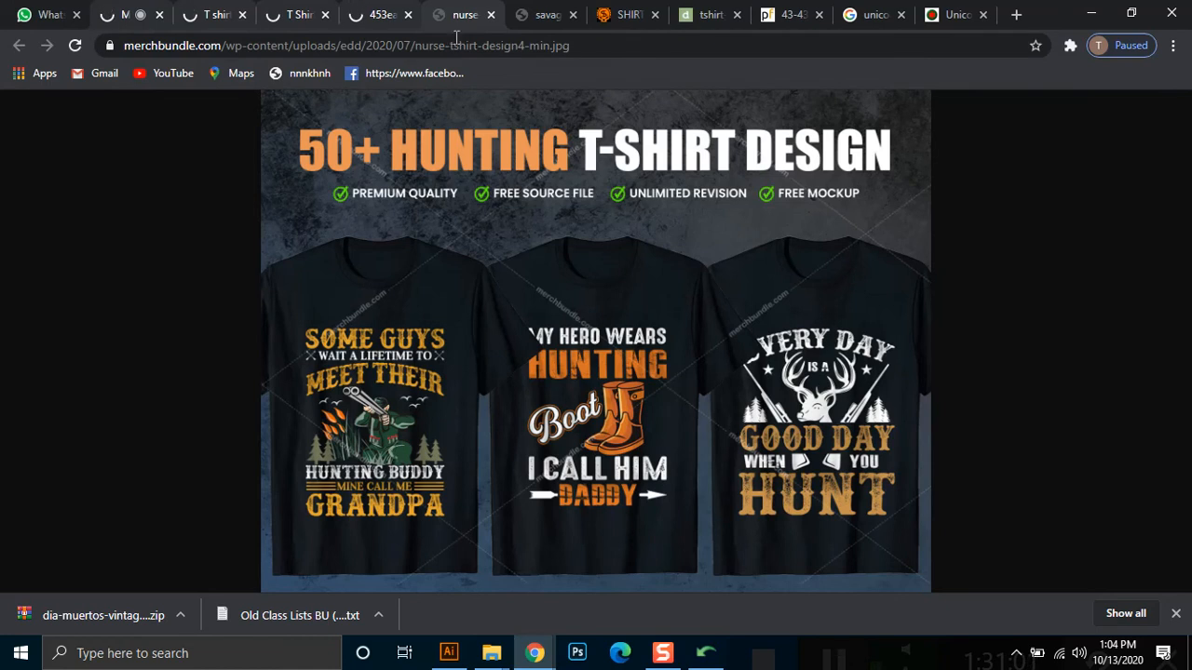
click(470, 45)
click(469, 52)
key(Return)
click(478, 50)
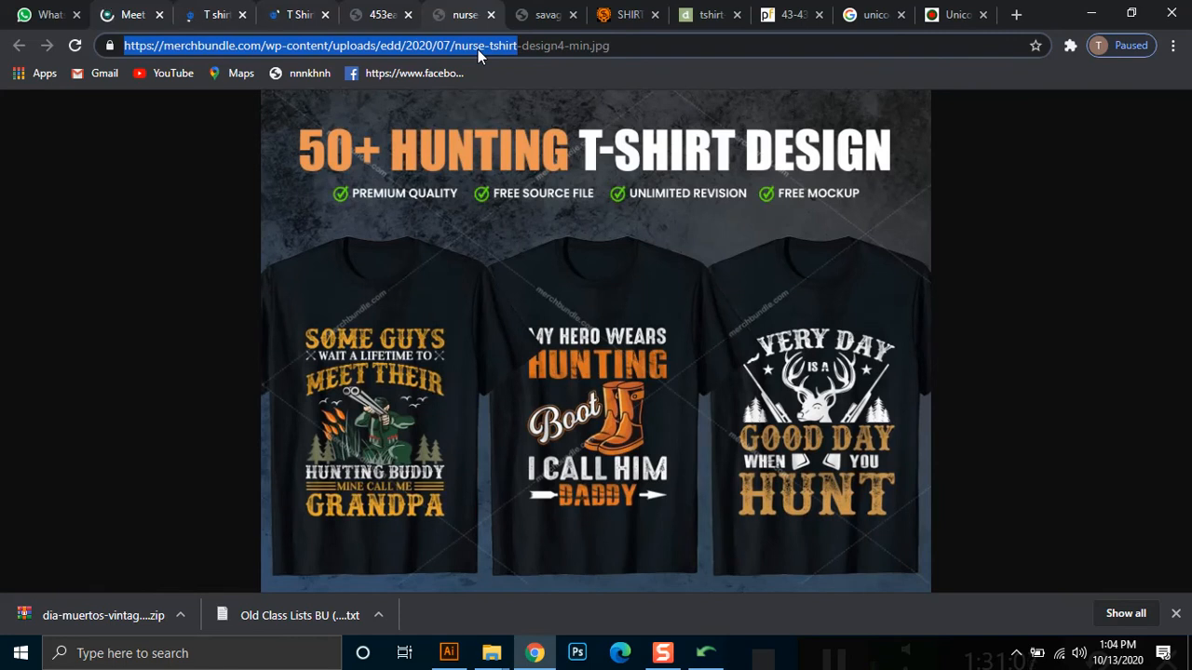
text(F)
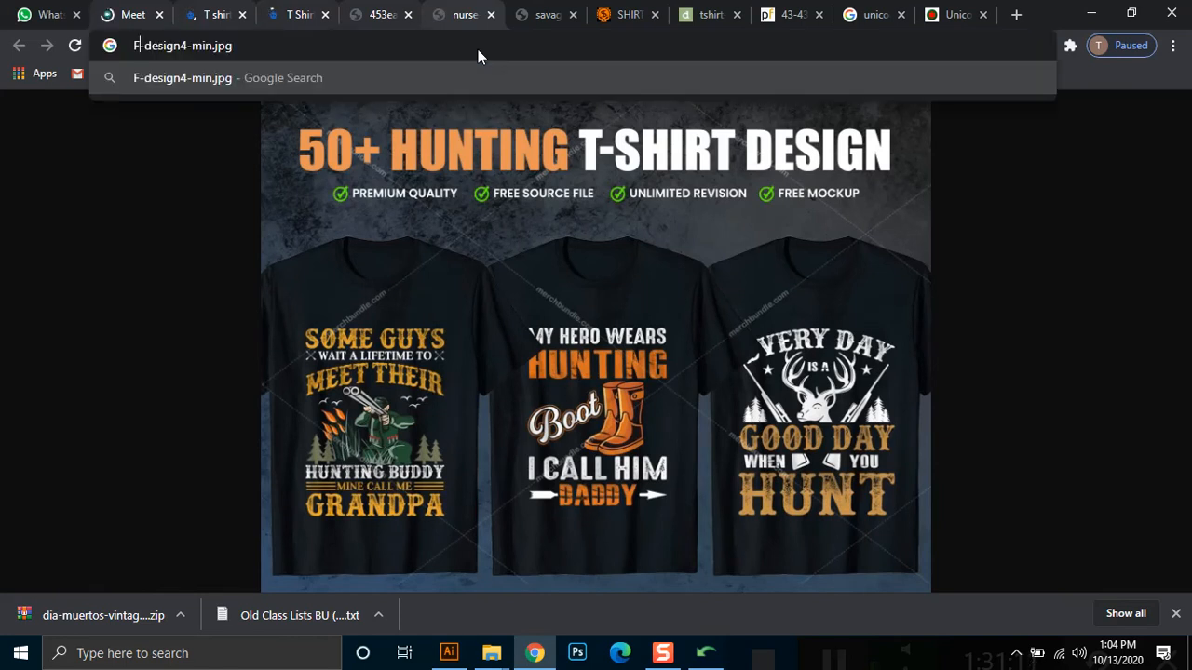
key(ctrl+a)
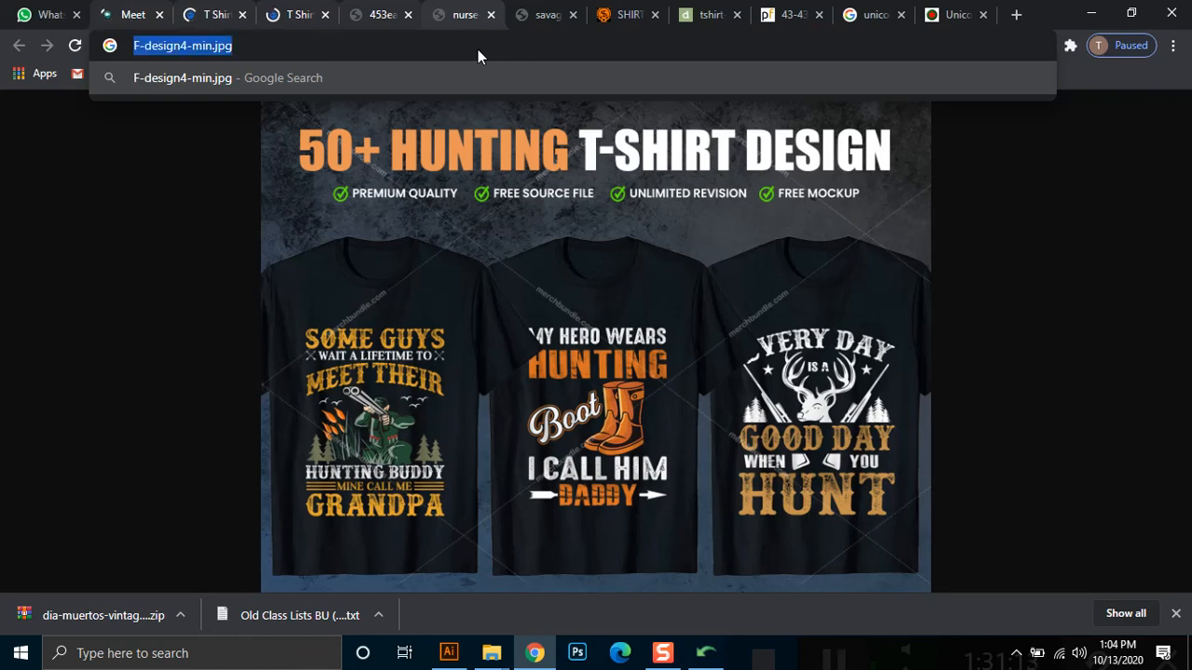
text(F)
key(shift+Return)
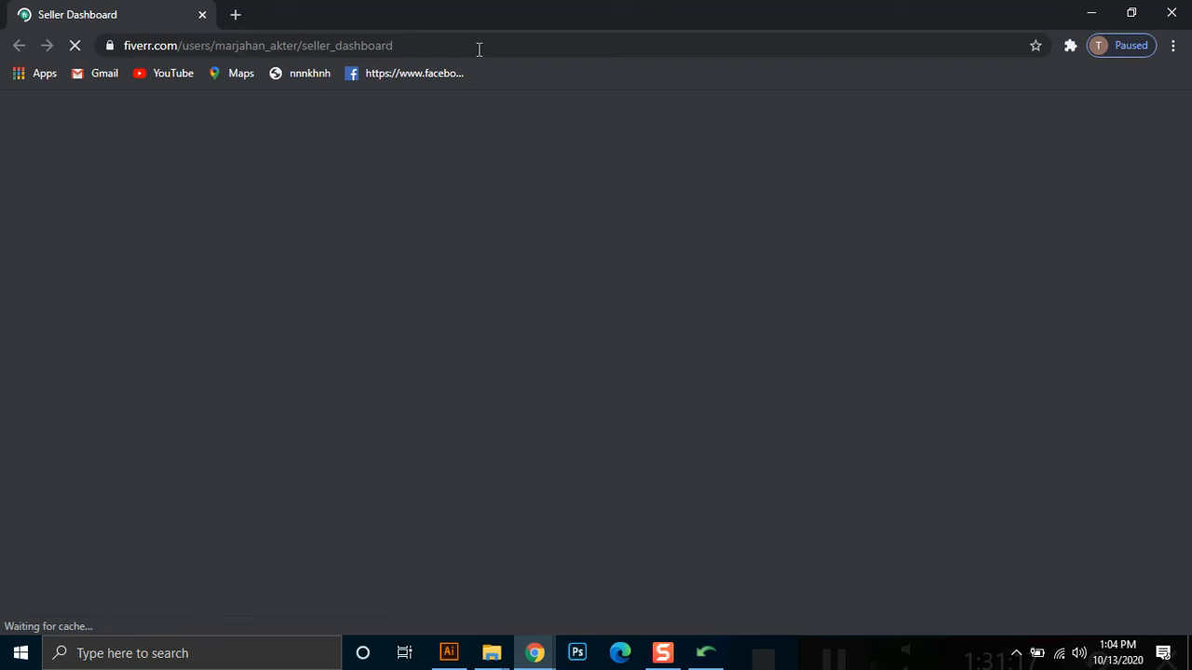
mouse_move(706, 653)
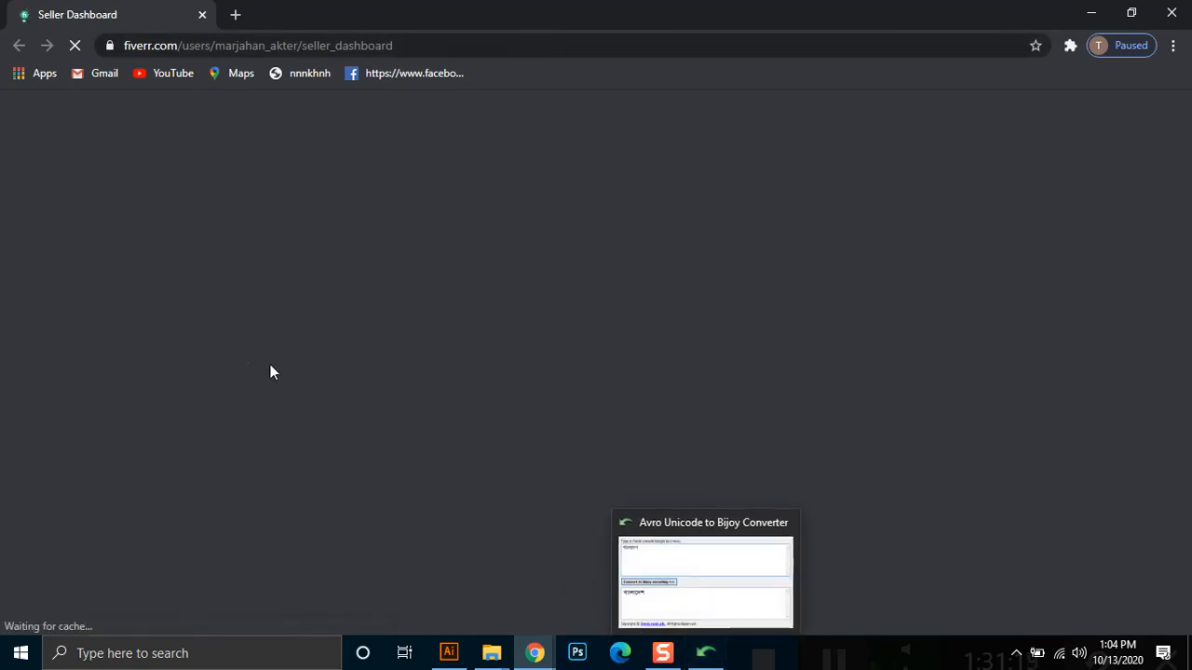
mouse_move(535, 652)
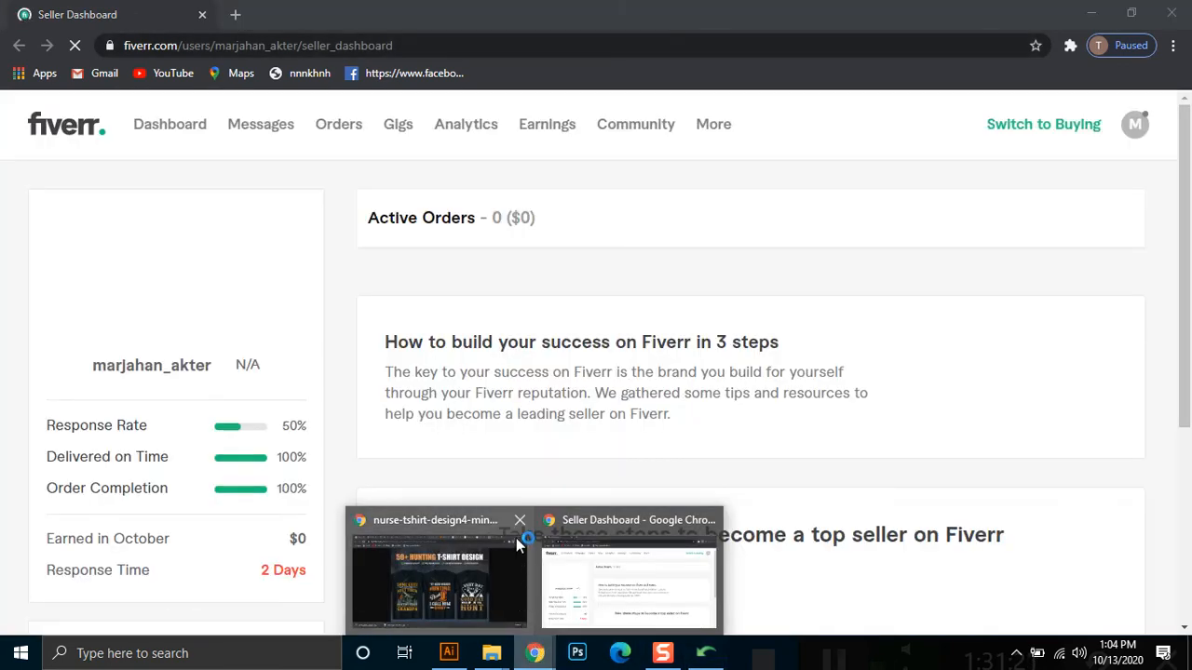
key(ctrl+n)
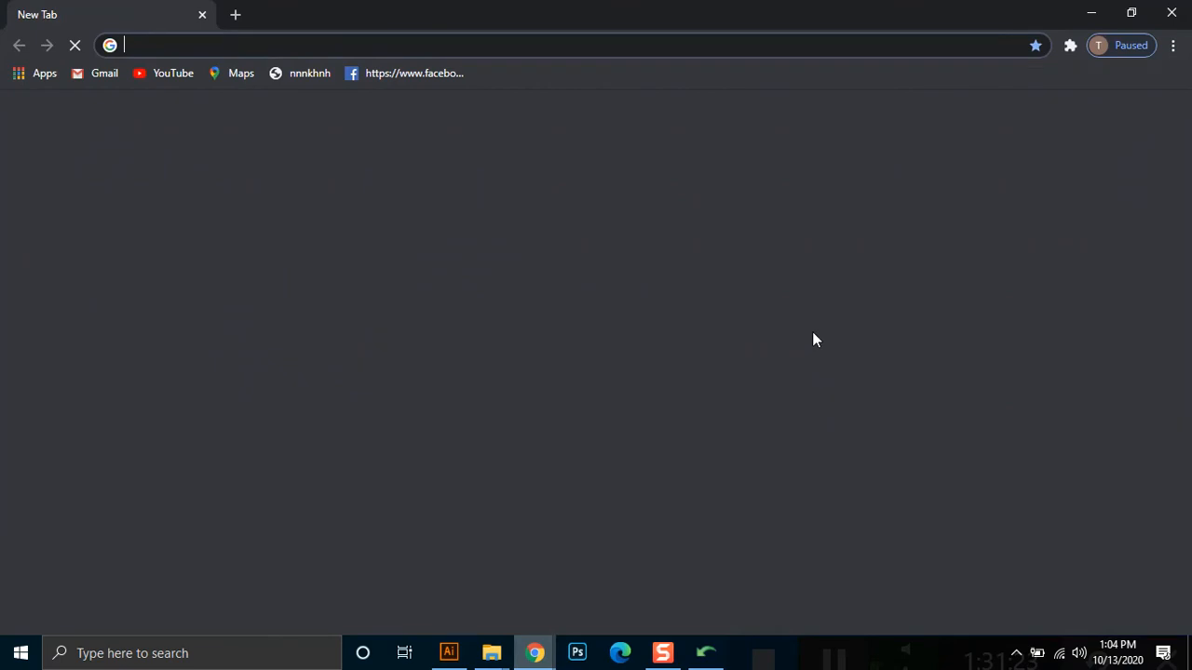
click(1170, 14)
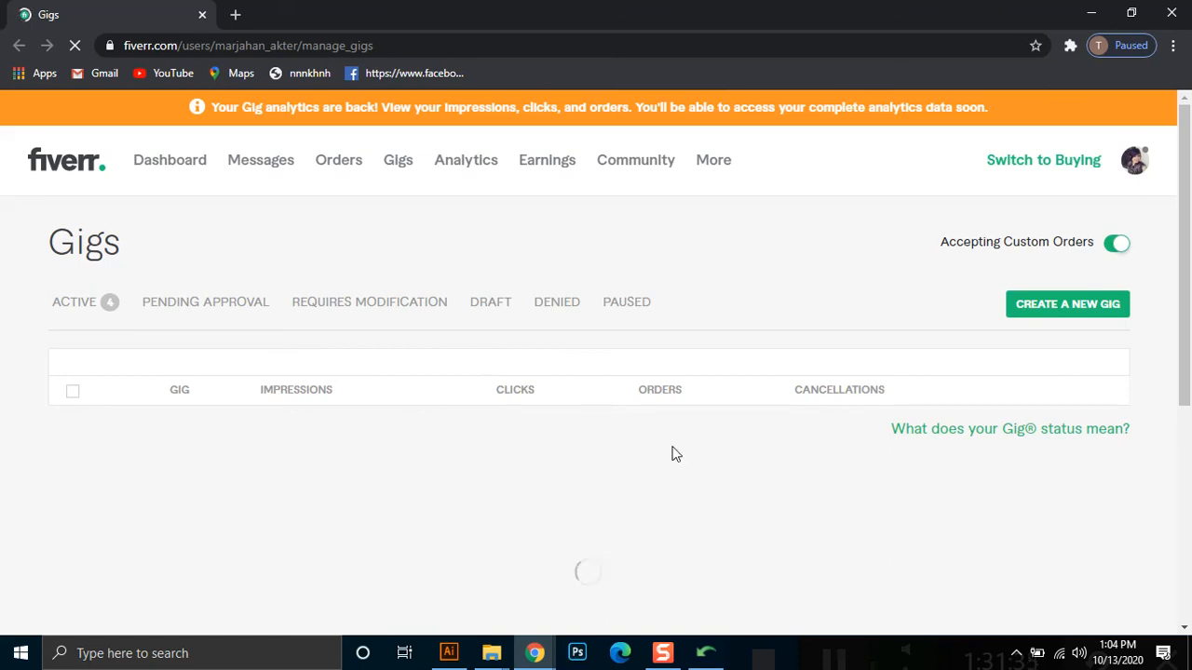
Examine the impressions, clicks and orders of the active gigs on the Fiverr Gigs page
scroll(1185, 251, down, 1)
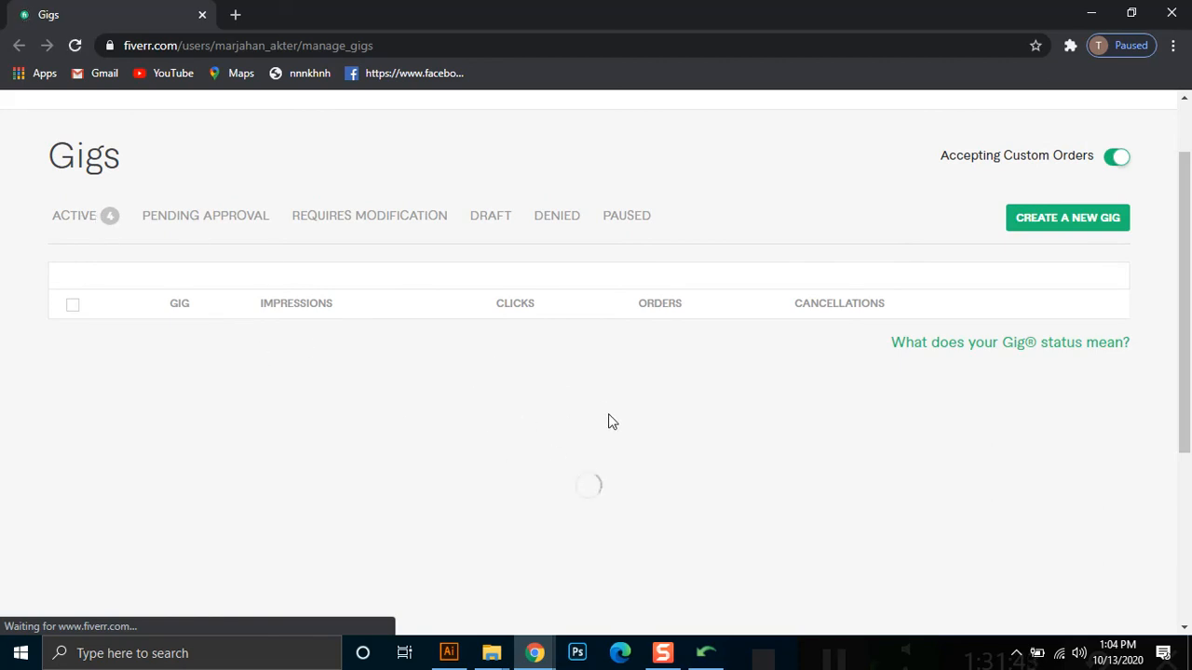
scroll(1153, 256, up, 1)
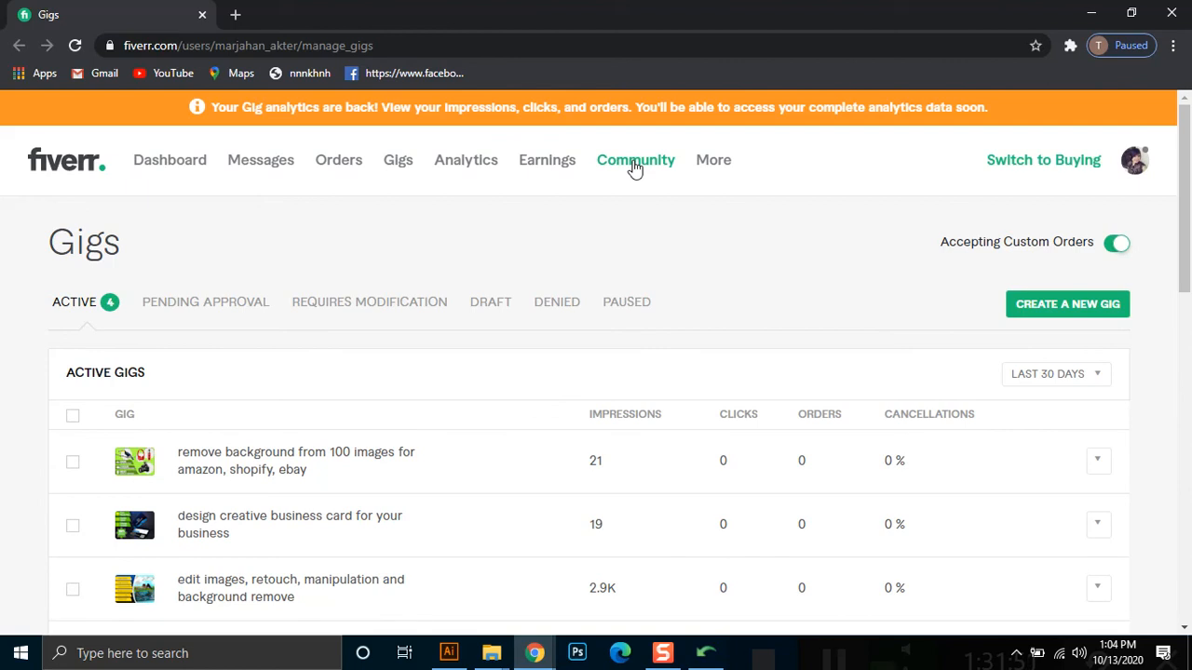
drag(1184, 249, 1185, 284)
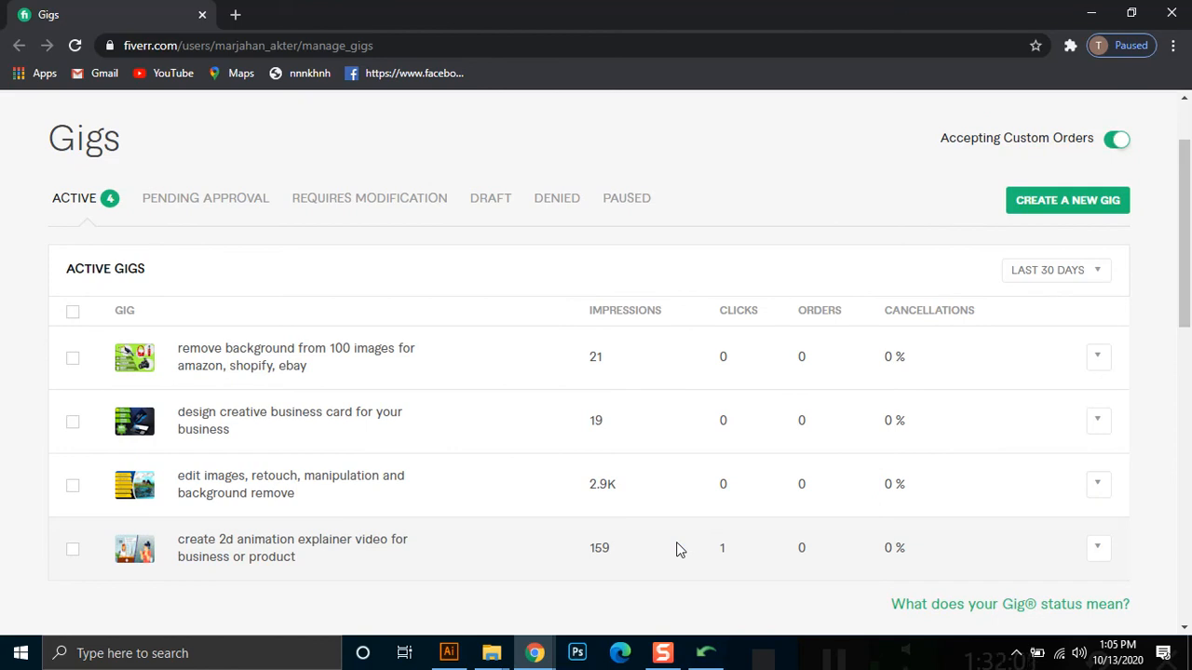
drag(1186, 287, 1186, 233)
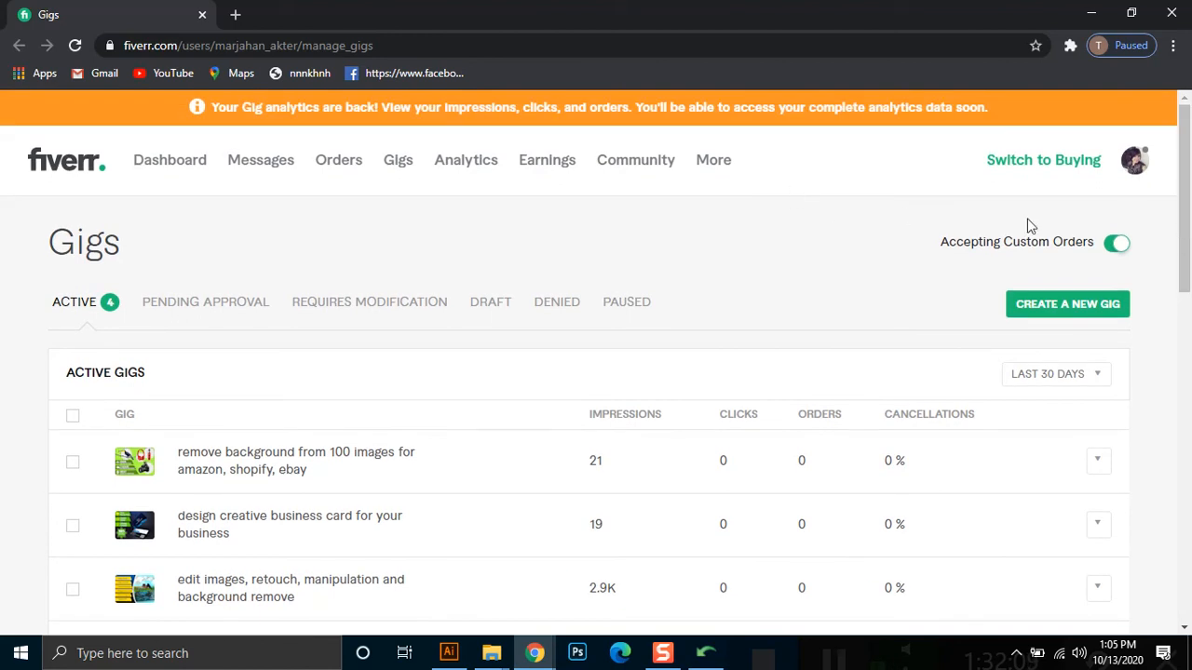
Open the preview of the "remove background from 100 images for amazon, shopify, ebay" gig
drag(1187, 217, 1188, 273)
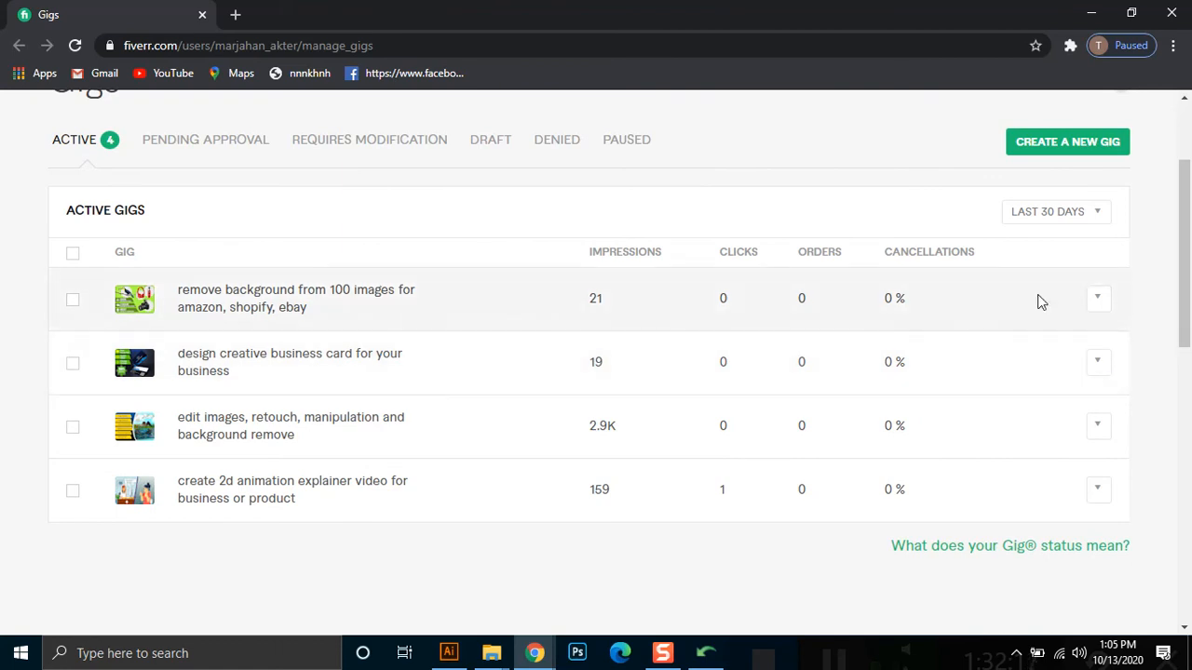
click(1099, 297)
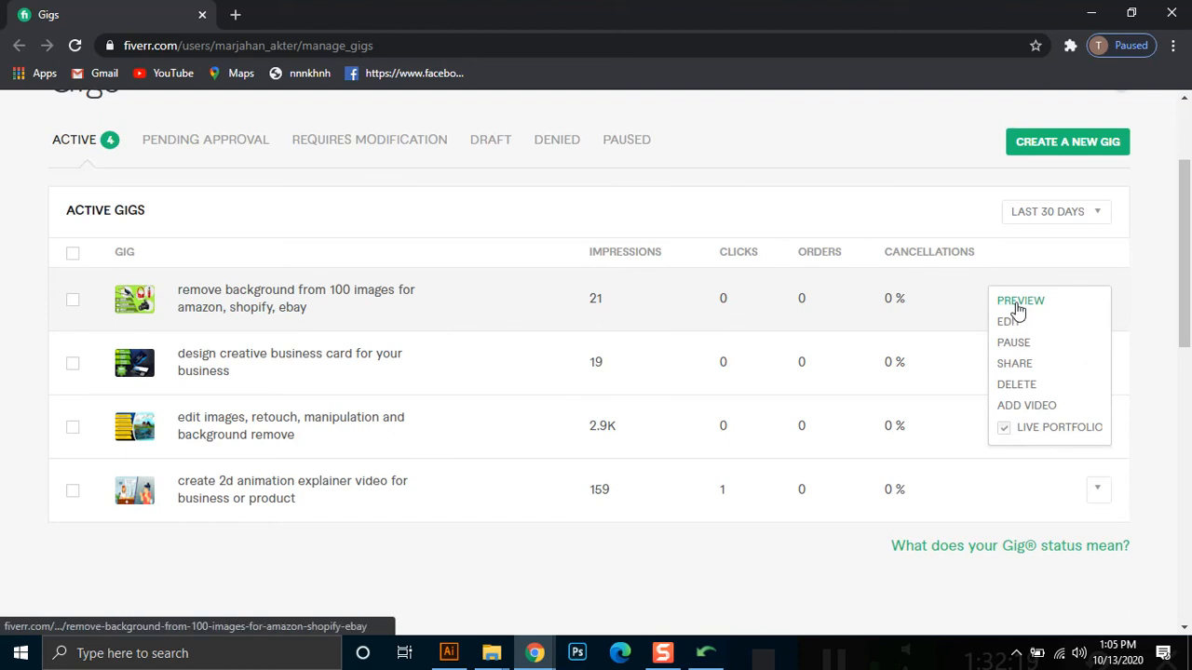
click(1020, 300)
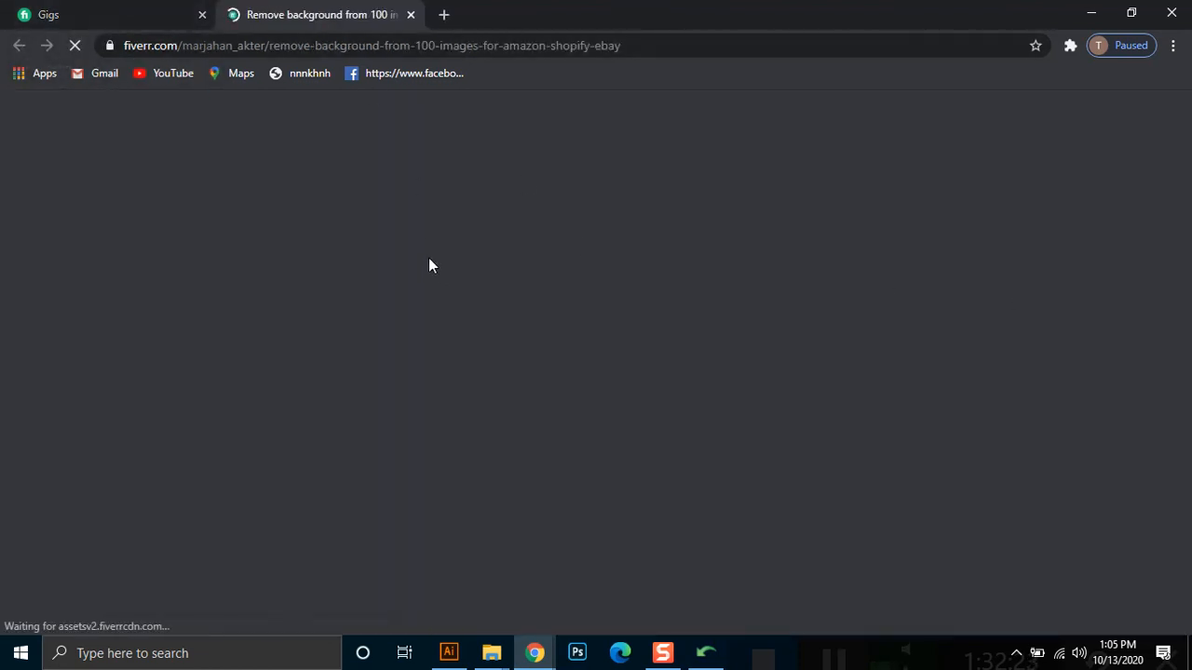
Check the preview page of the background-removal gig, then return to the active gigs list
click(124, 10)
click(258, 9)
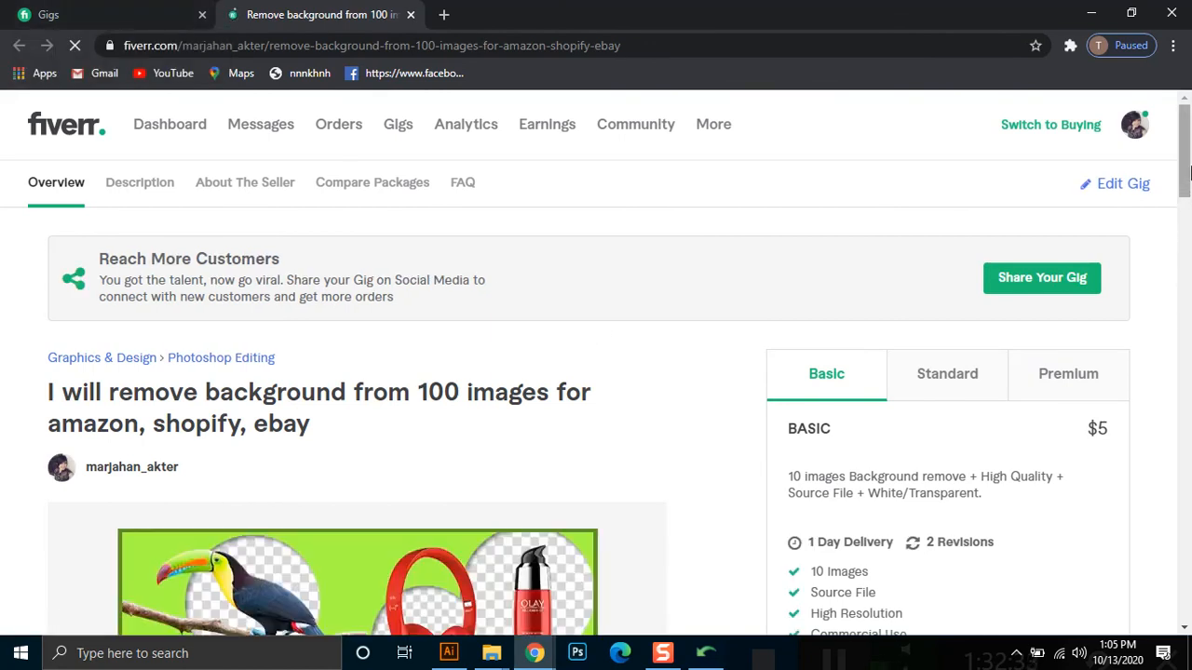
drag(1184, 168, 1164, 189)
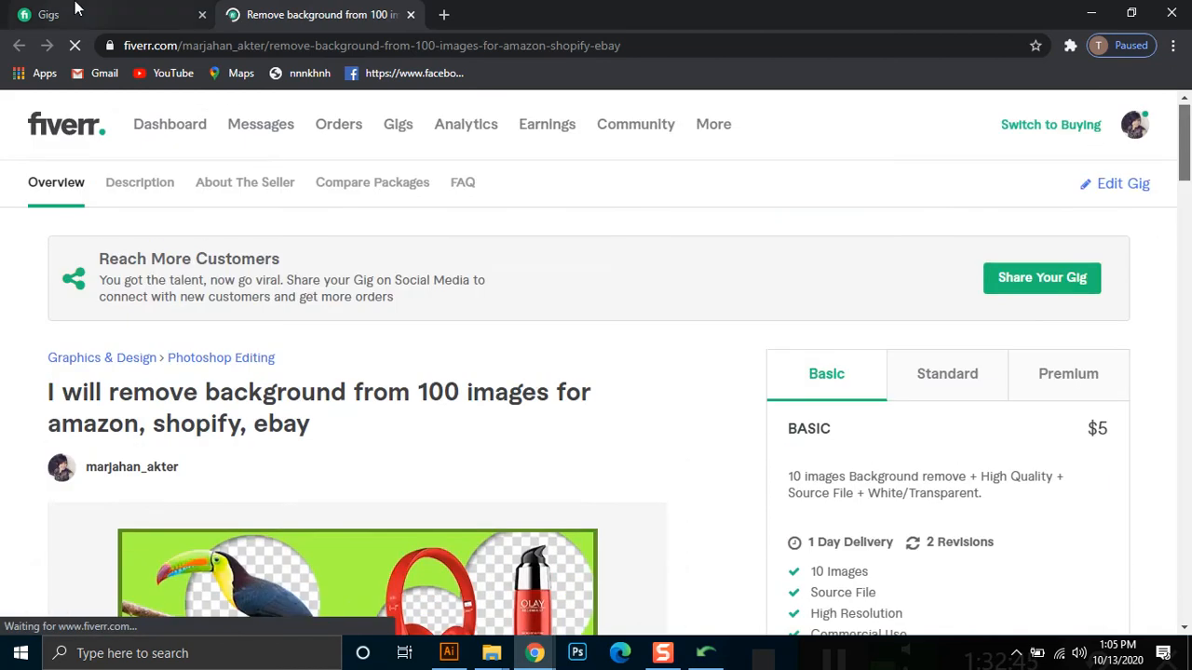
click(74, 15)
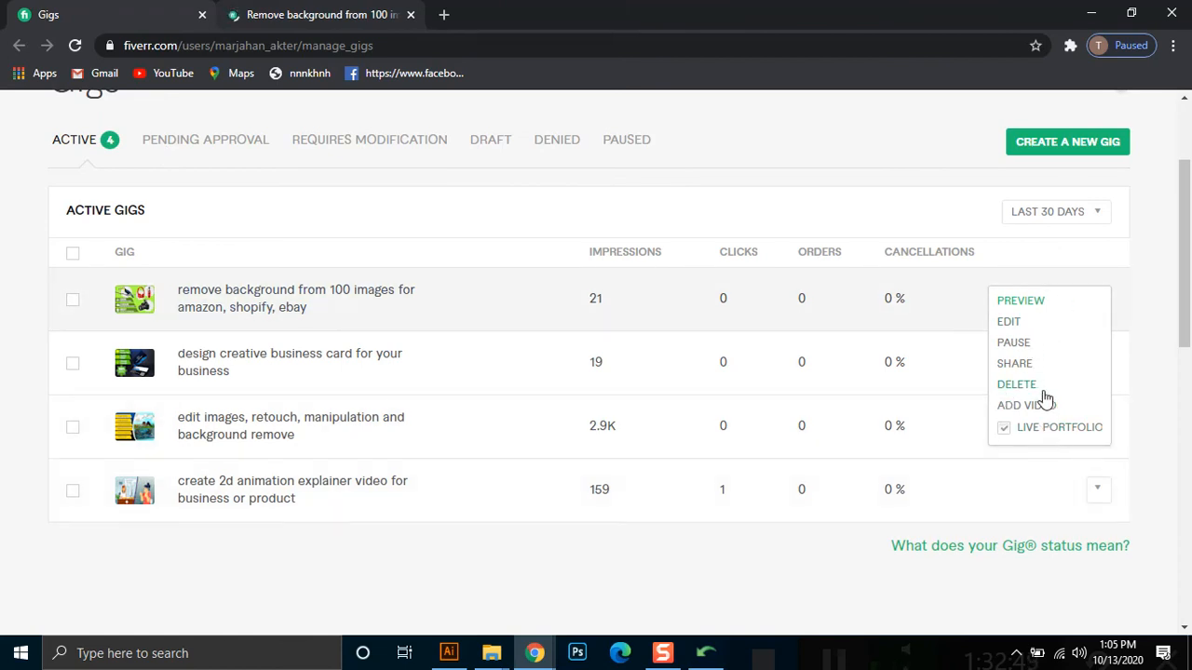
Examine the background-removal gig's impressions, clicks, orders and cancellations, along with the reporting period filter of the active gigs table
drag(1030, 335, 894, 301)
click(894, 301)
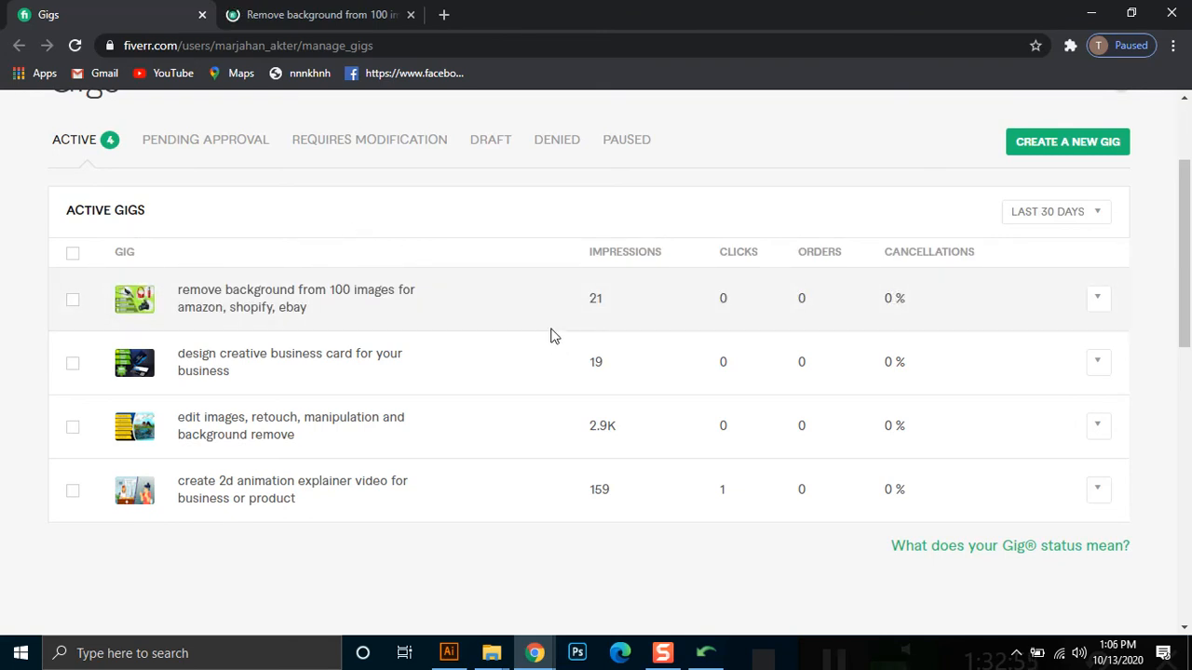
triple_click(1064, 215)
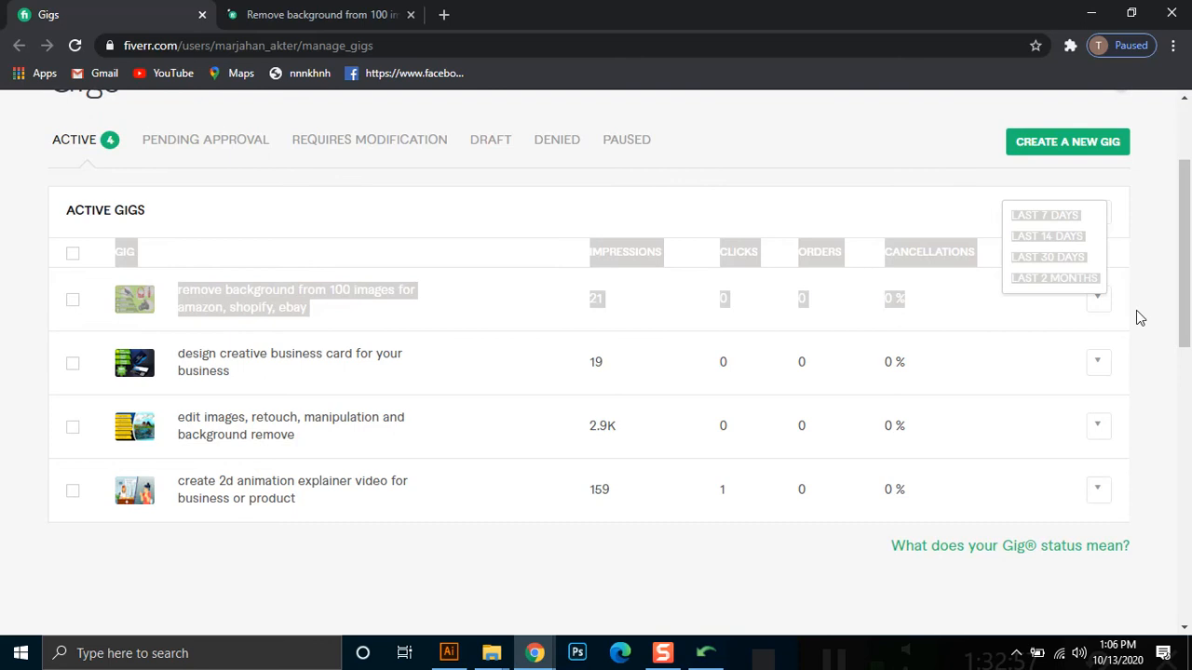
click(1138, 226)
drag(907, 300, 792, 319)
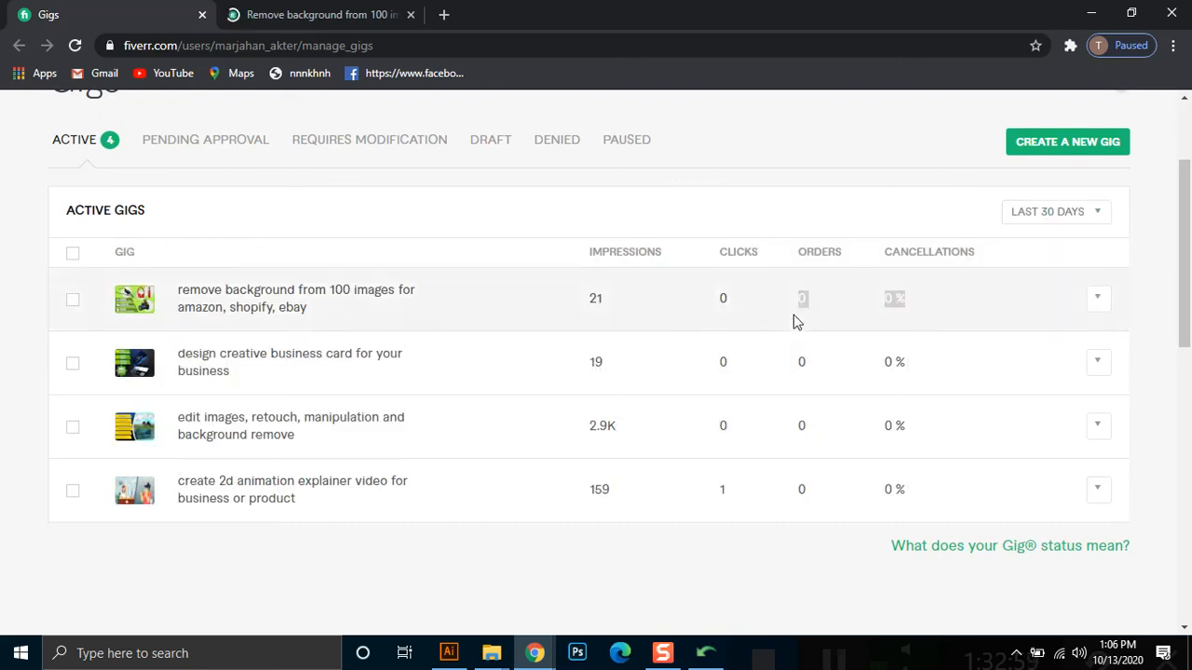
mouse_move(862, 258)
mouse_down()
mouse_move(864, 214)
mouse_move(875, 217)
mouse_move(809, 183)
mouse_move(1056, 210)
mouse_move(950, 292)
mouse_move(957, 339)
mouse_up()
click(956, 333)
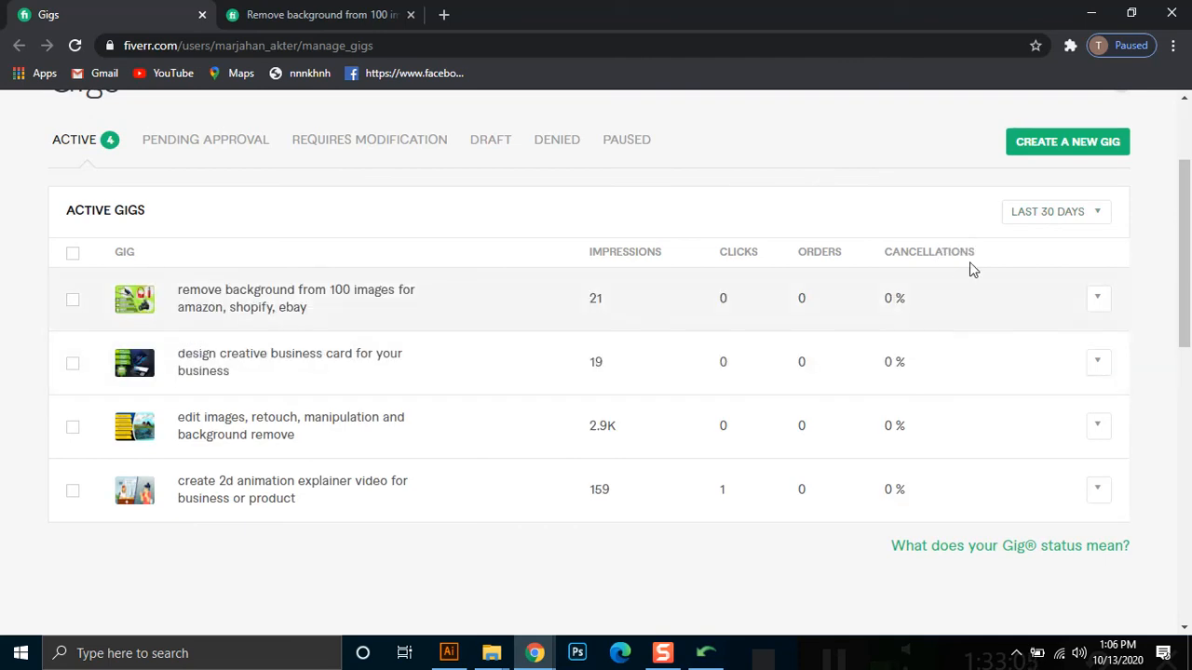
drag(1045, 218, 1033, 258)
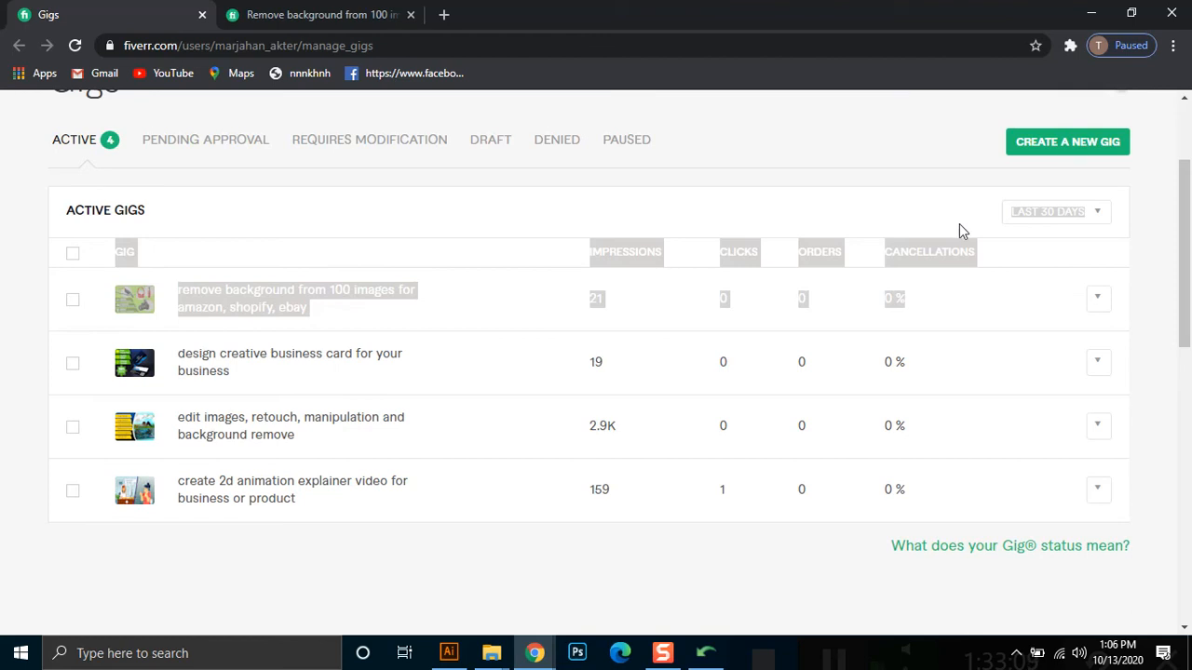
drag(917, 220, 1027, 267)
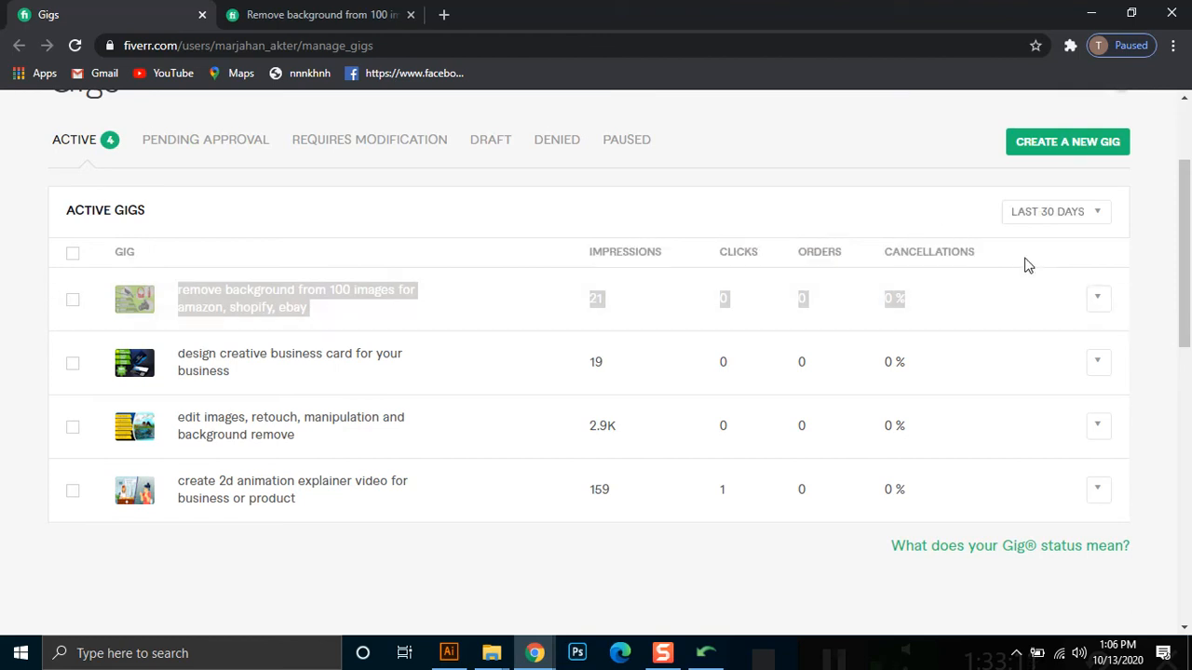
click(396, 245)
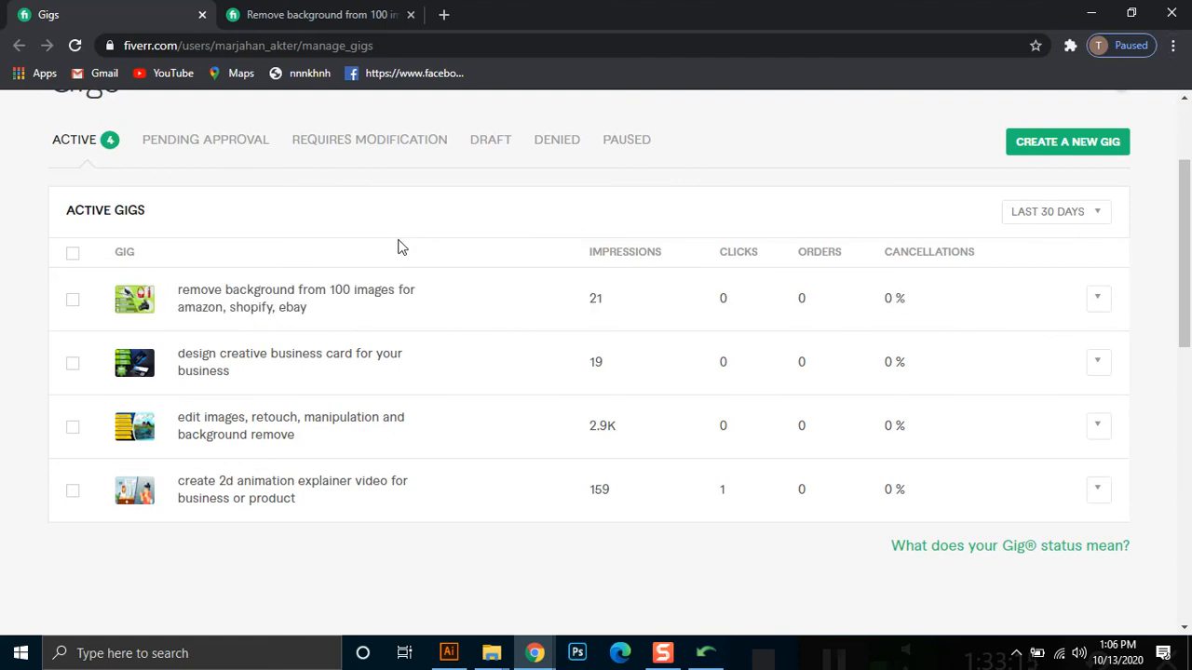
Review the reporting period choices for the active gigs and the action options of the background-removal gig
click(1065, 224)
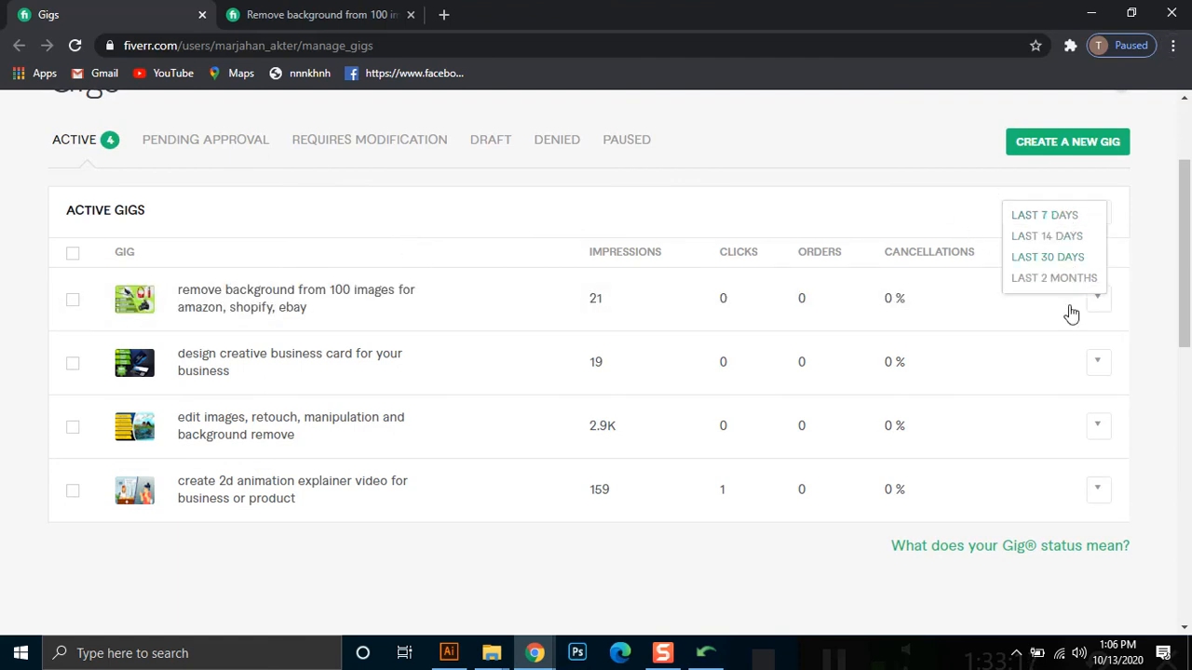
click(736, 221)
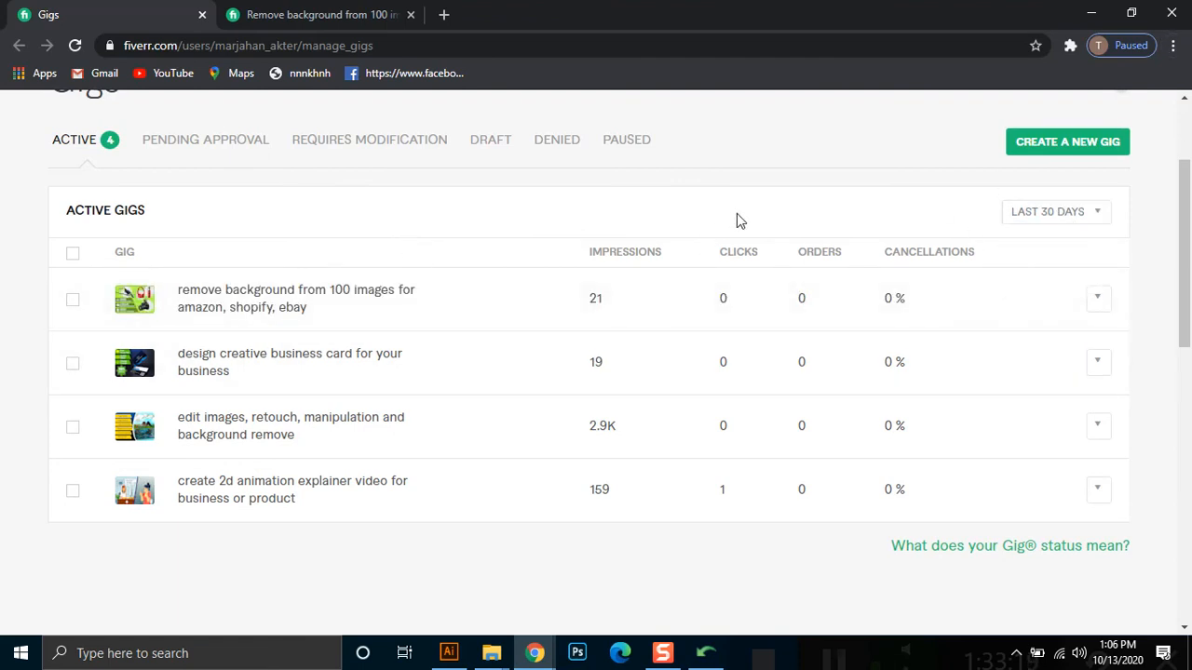
drag(1189, 217, 1184, 149)
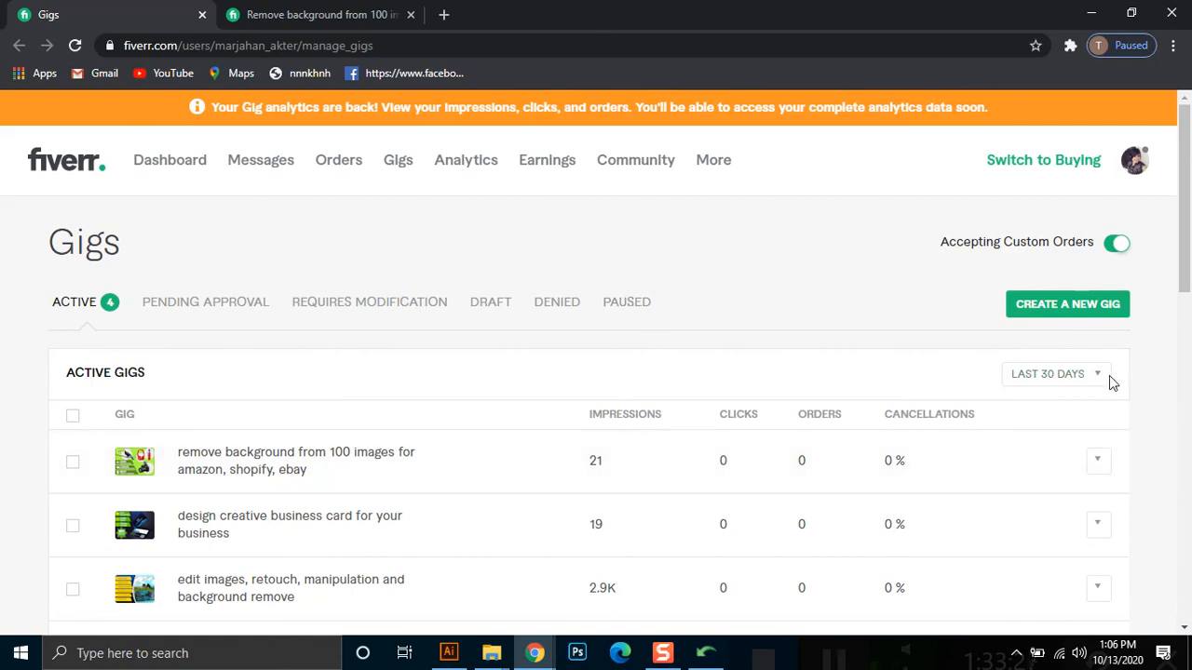
click(1080, 378)
drag(1186, 290, 1188, 374)
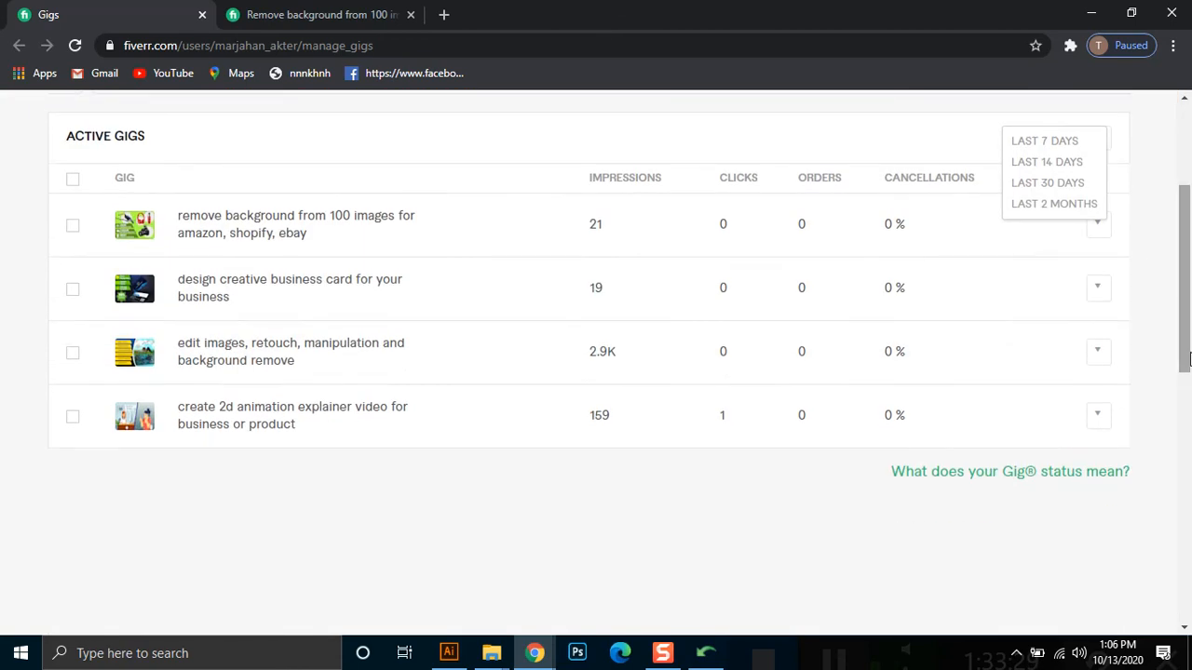
click(1100, 228)
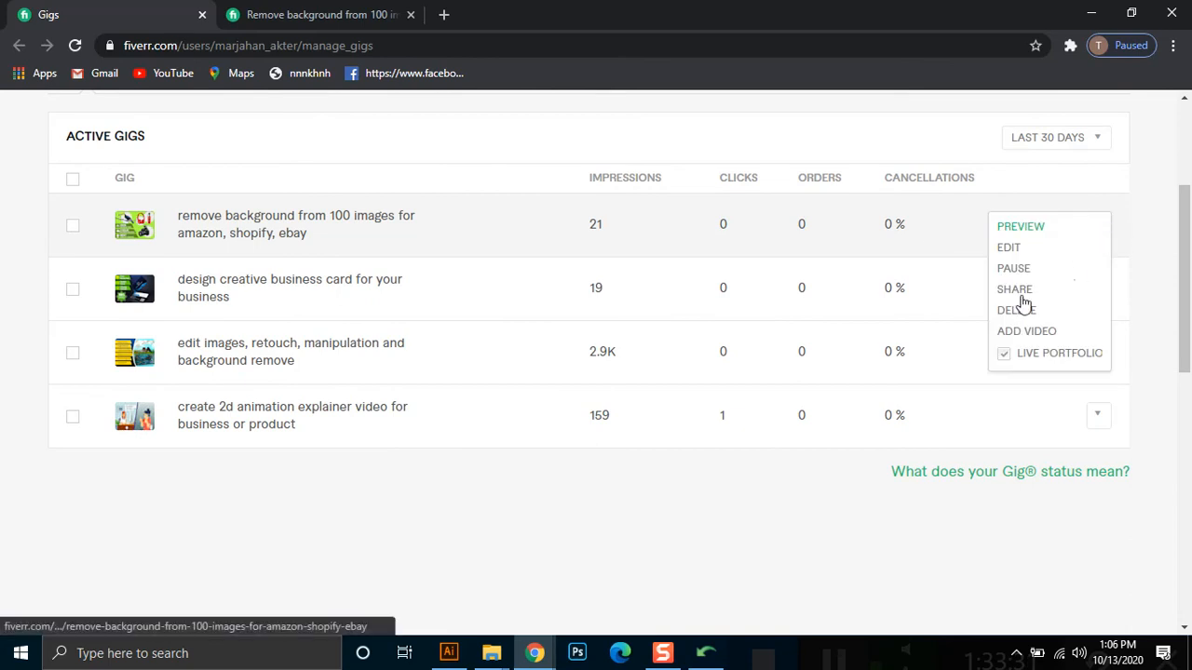
click(875, 239)
Open the preview of the "design creative business card for your business" gig and return to the active gigs list while it loads
click(1098, 287)
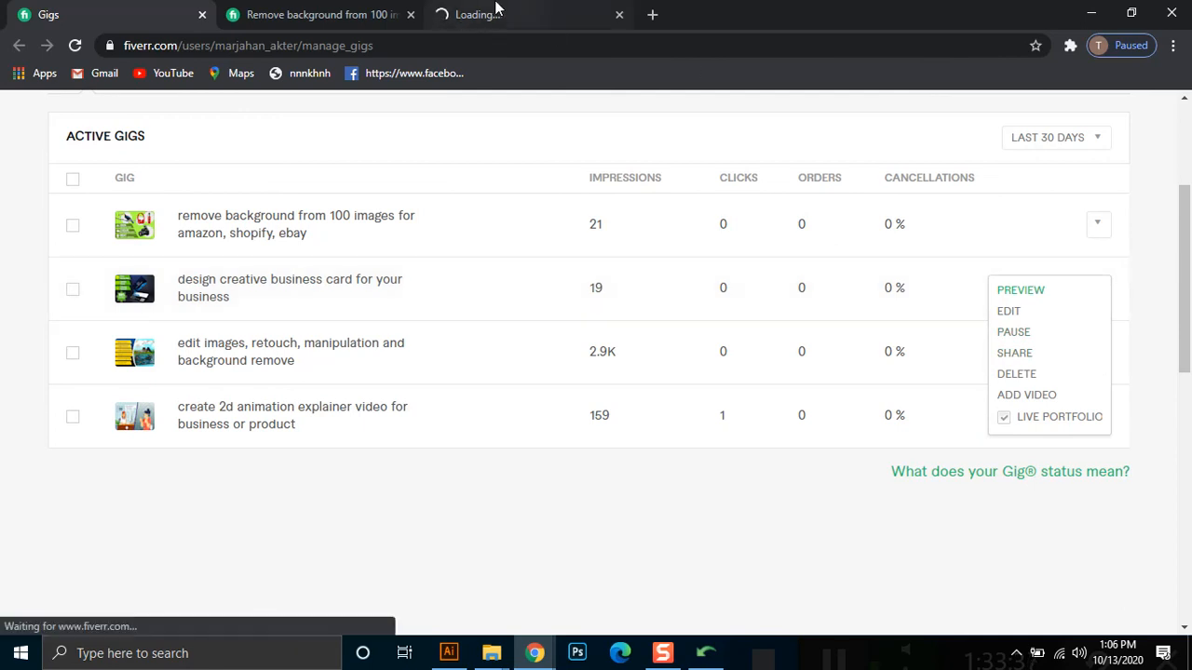
click(493, 11)
click(257, 21)
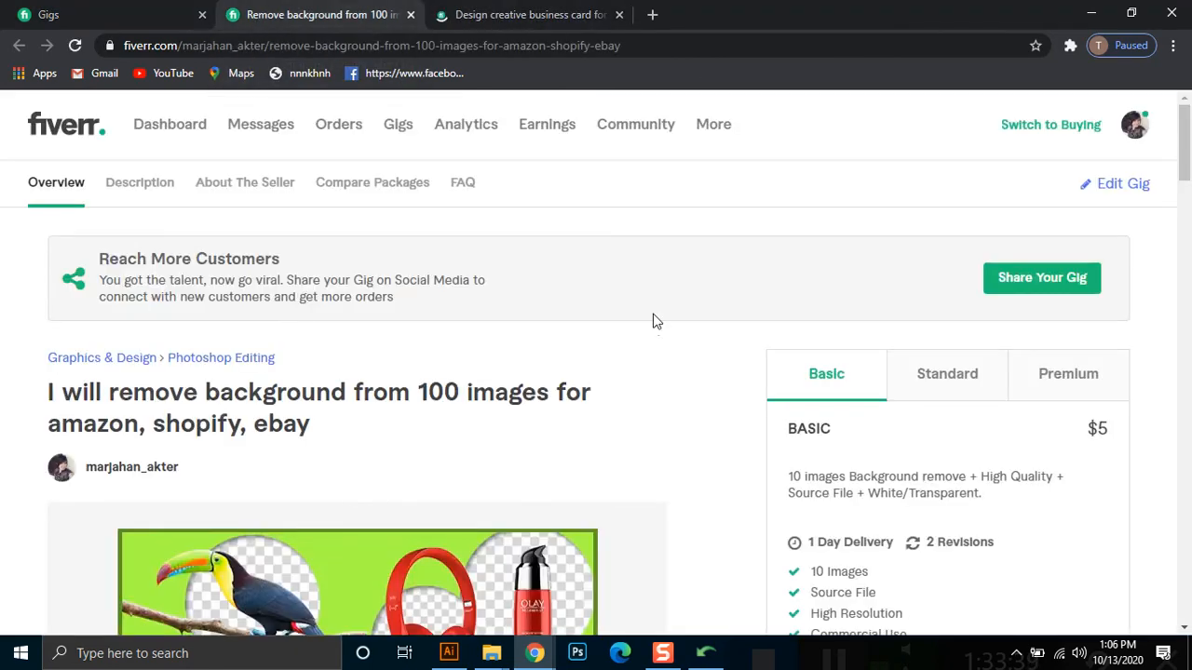
click(99, 11)
click(280, 11)
click(480, 10)
click(146, 9)
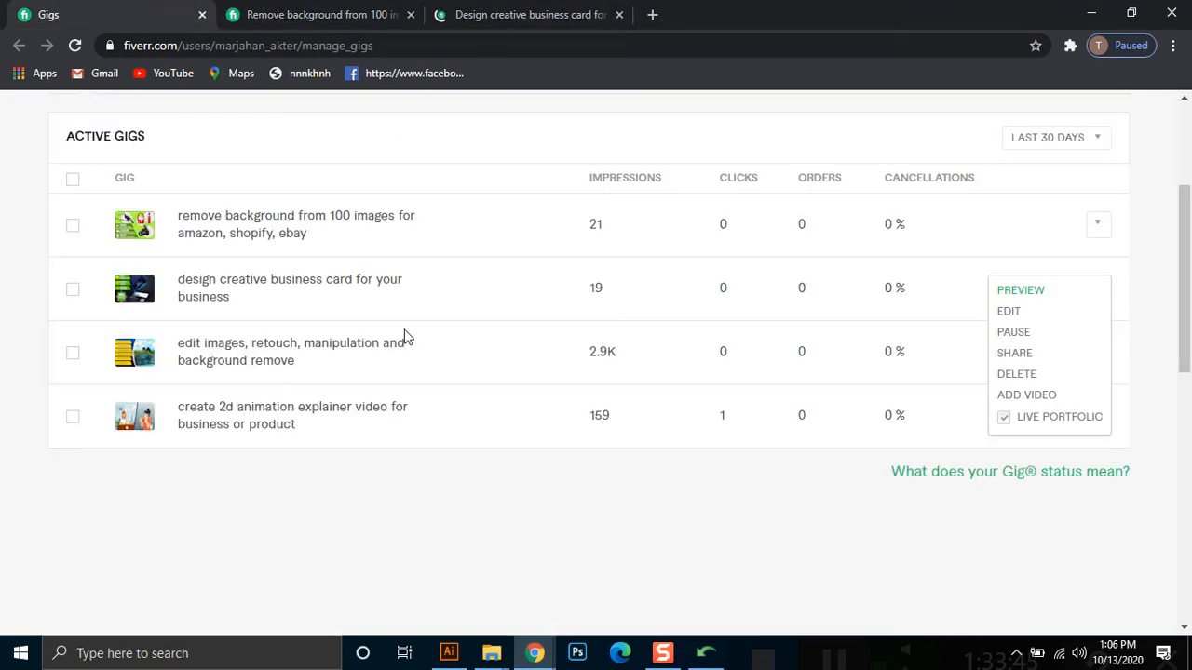
click(1155, 293)
drag(1179, 285, 1171, 231)
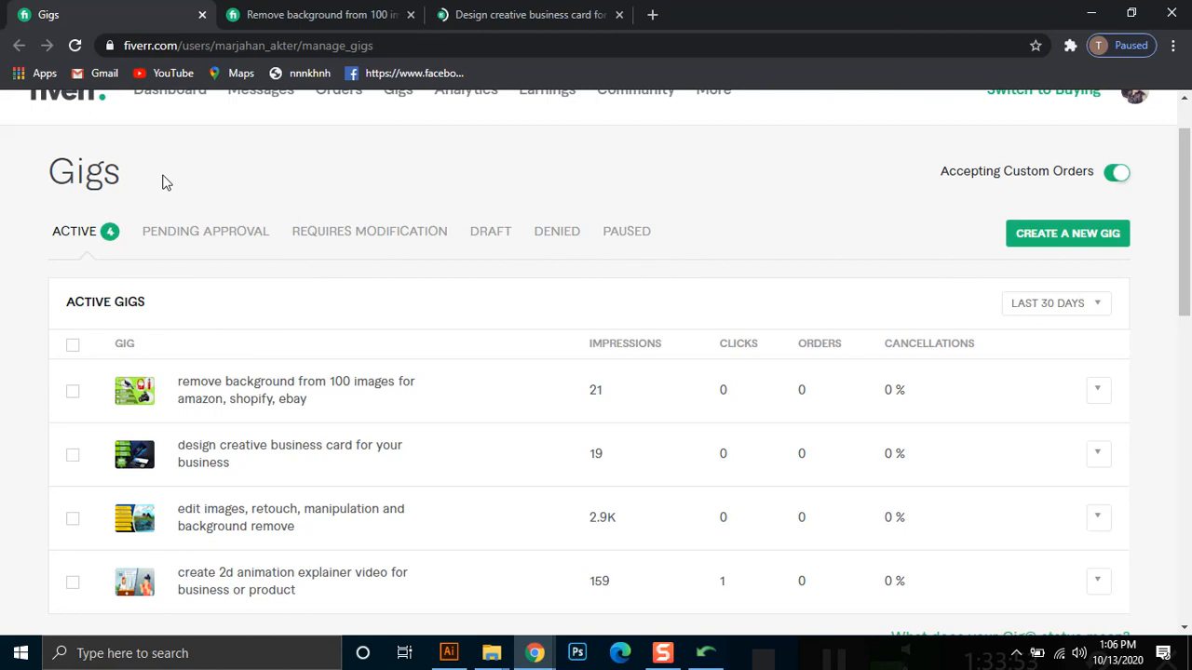
drag(1188, 261, 1189, 272)
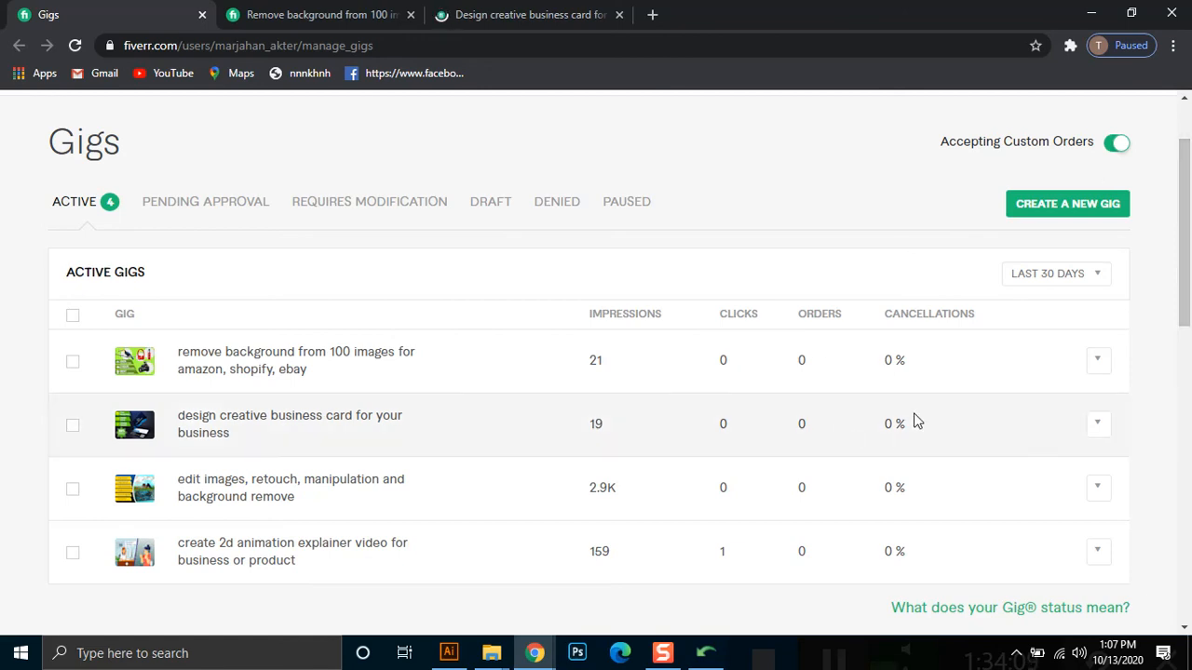
Examine the business card gig's images, description and Silver package on its preview page, then return to the active gigs list
click(445, 11)
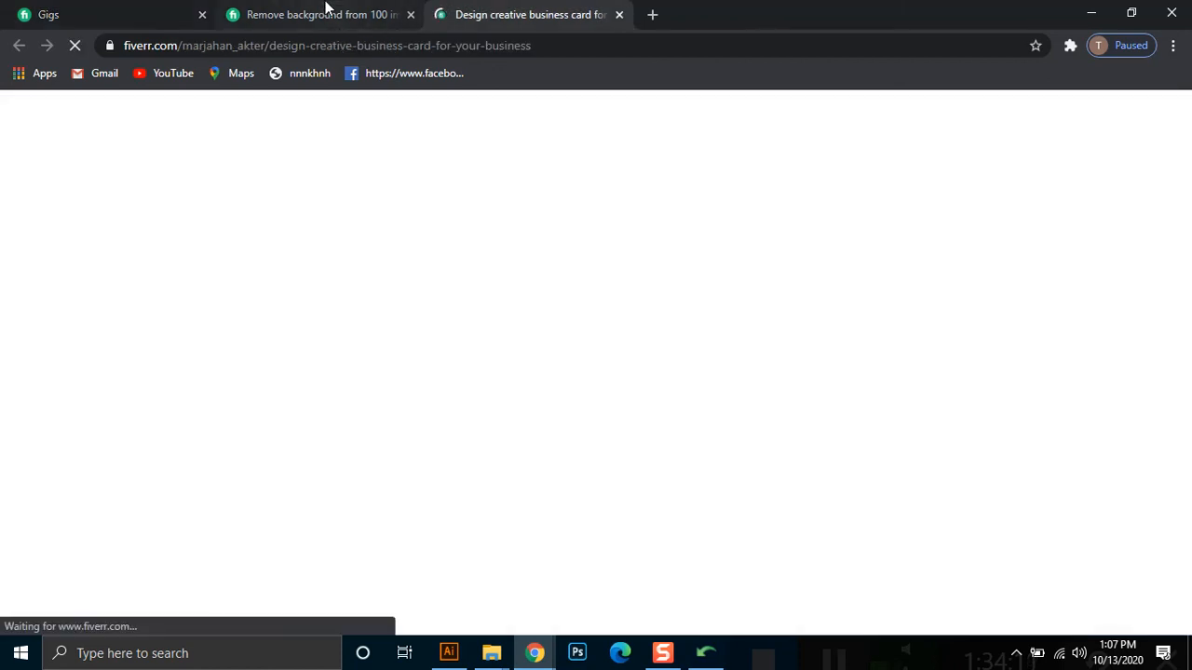
scroll(692, 340, down, 1)
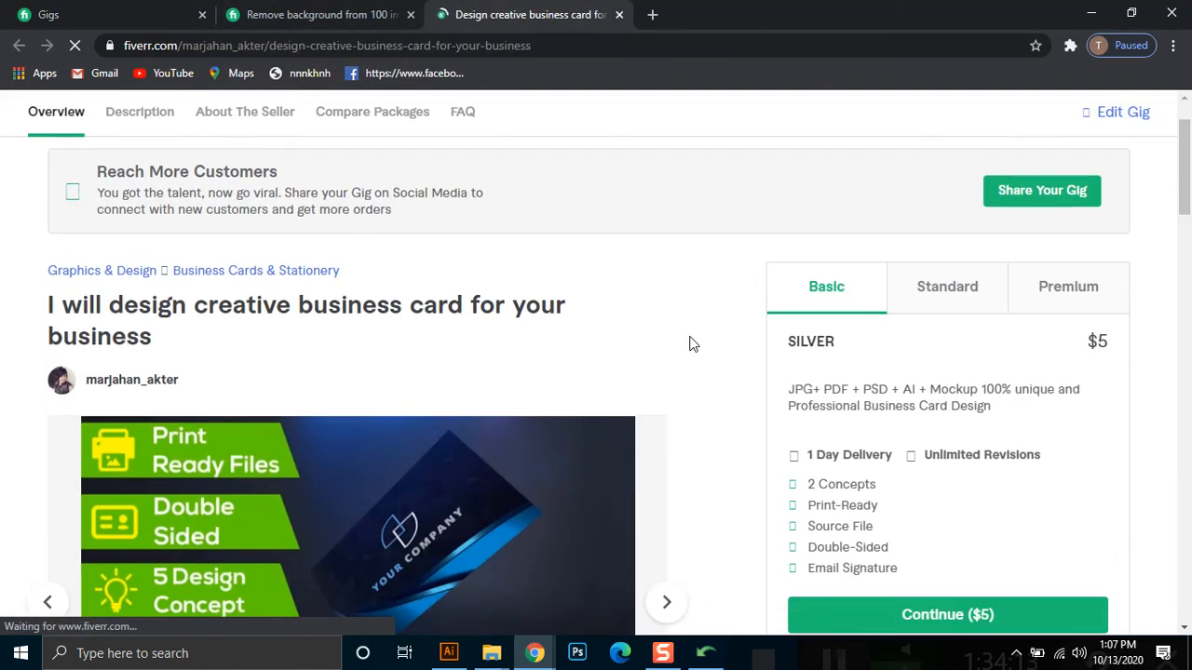
scroll(667, 334, down, 1)
scroll(671, 330, down, 1)
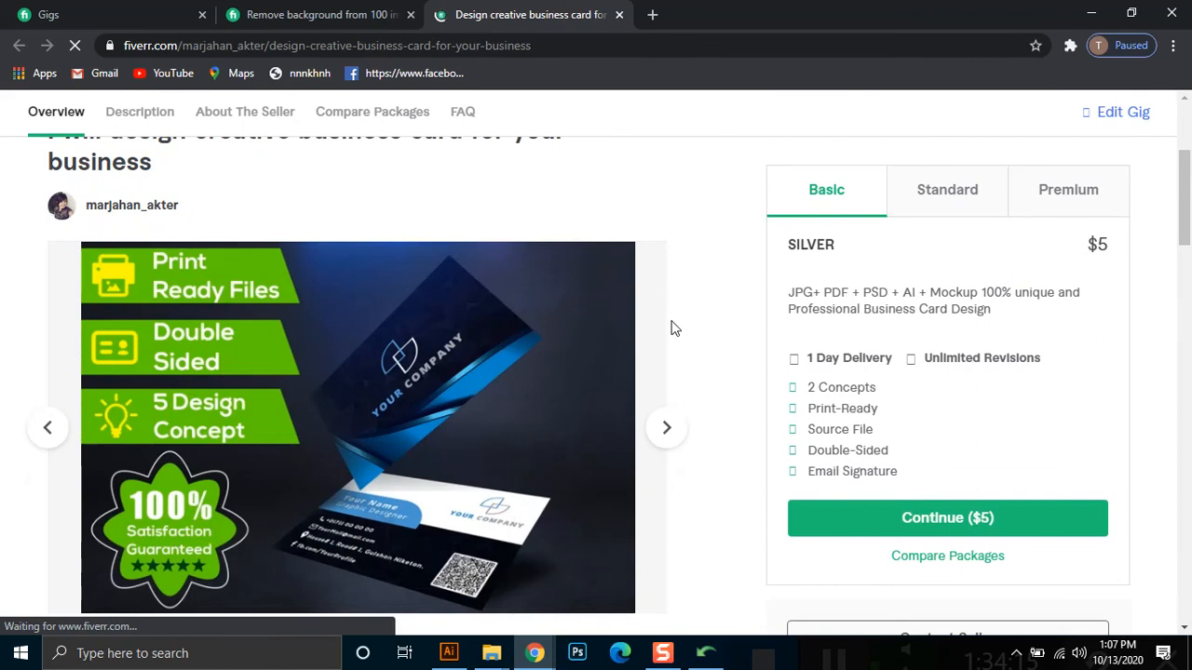
scroll(675, 326, down, 5)
scroll(678, 323, down, 2)
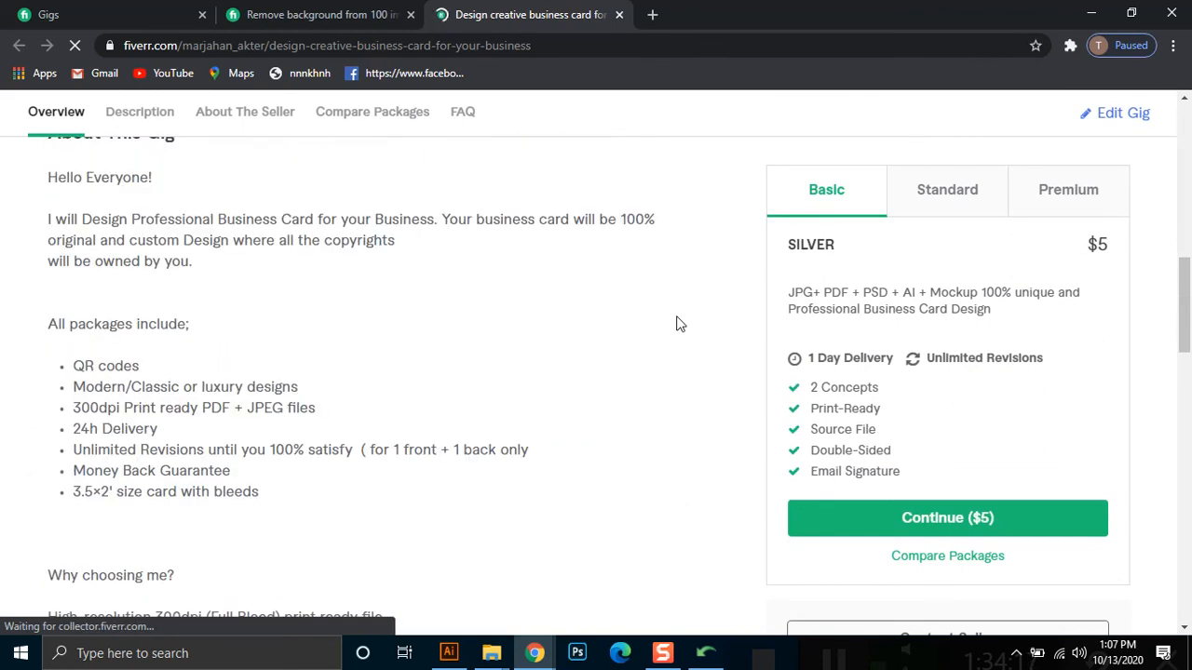
scroll(532, 406, up, 8)
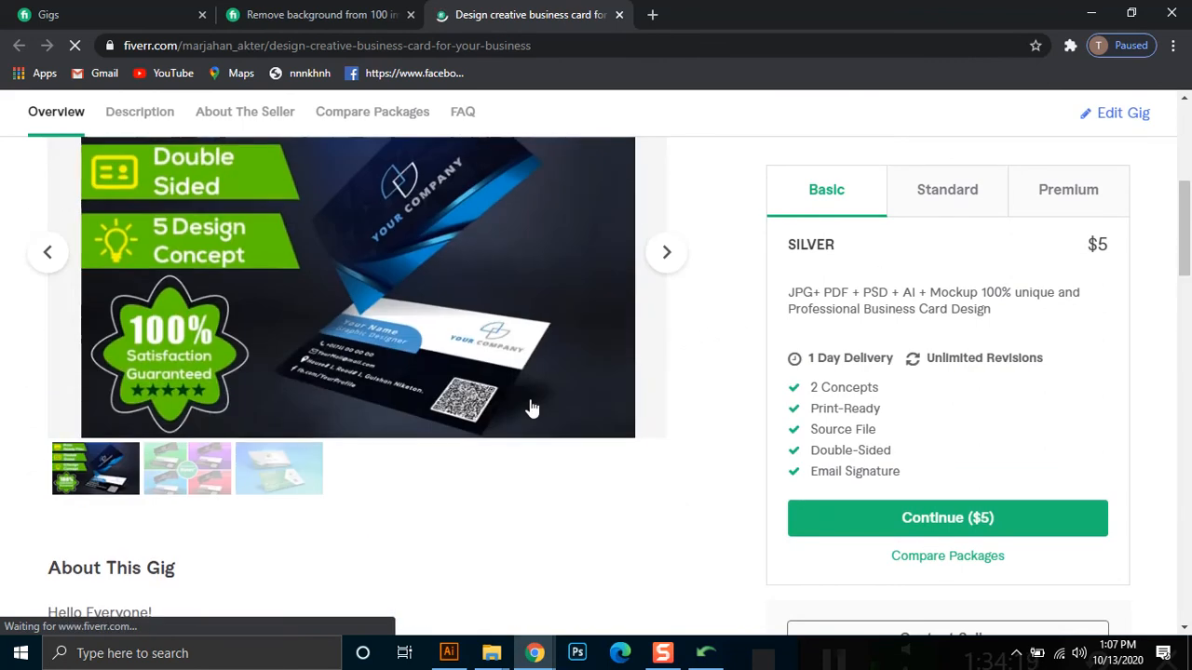
scroll(515, 351, up, 1)
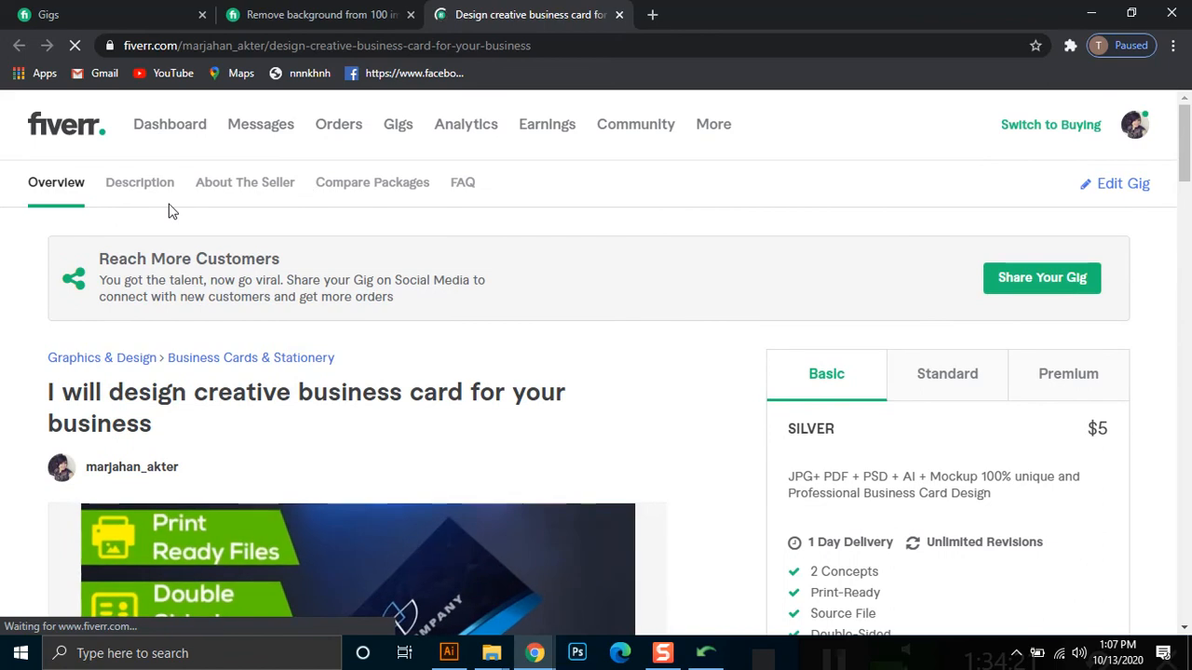
click(99, 11)
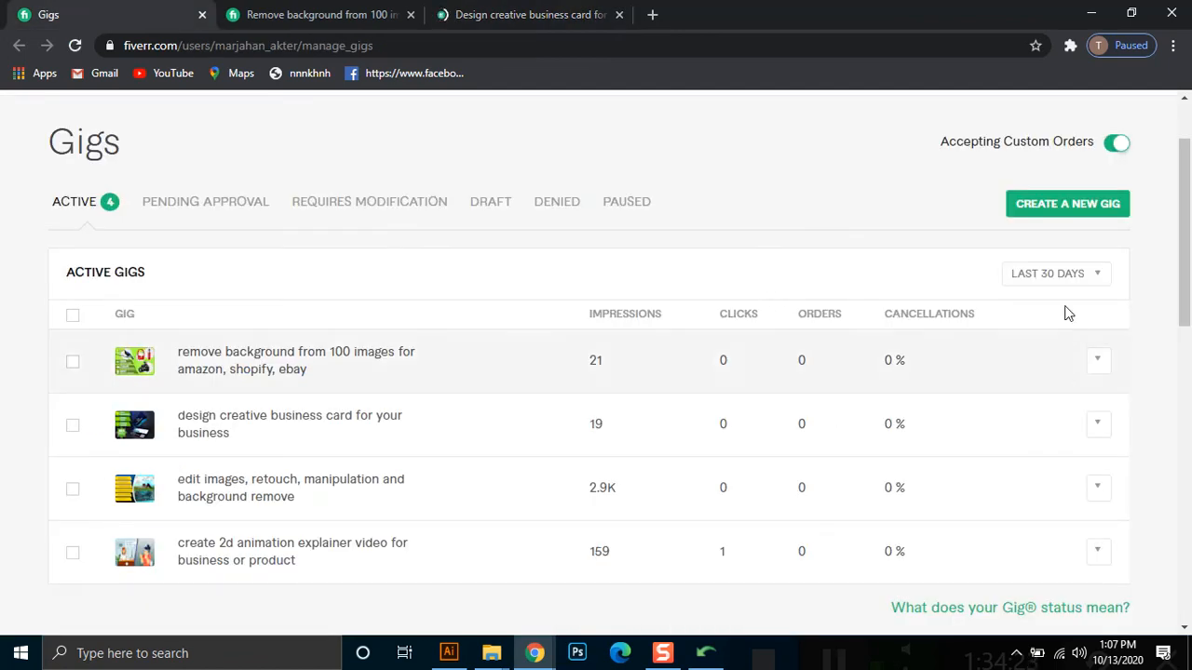
scroll(705, 605, down, 1)
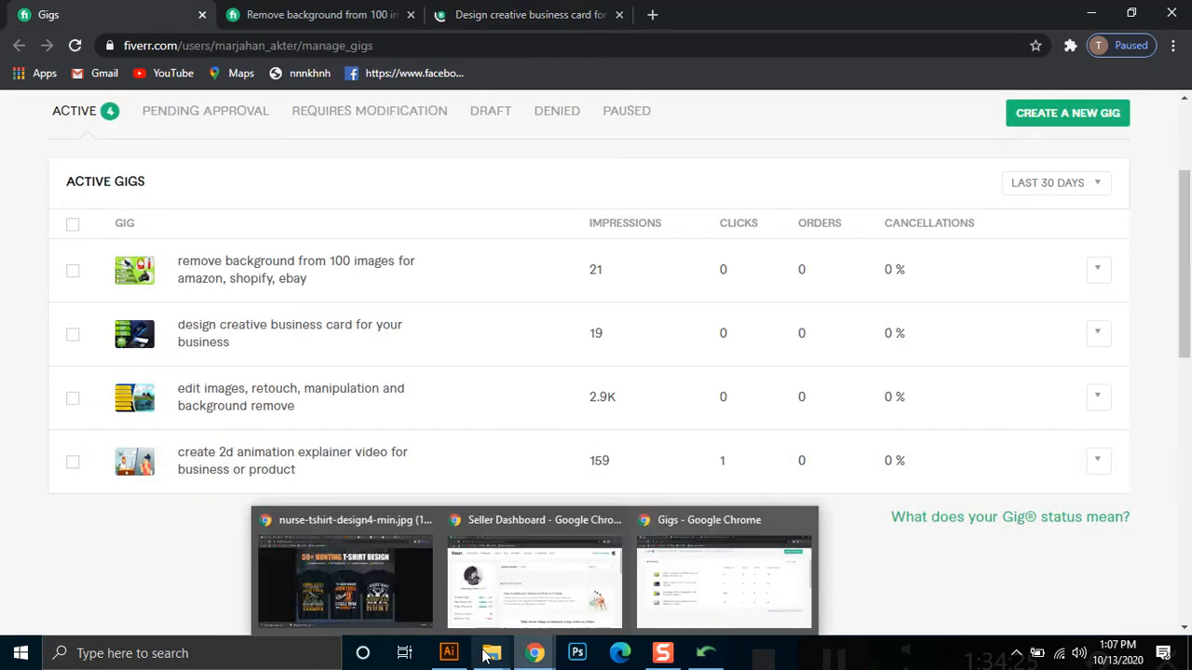
Switch back to the Google Meet call in the browser window with the T-shirt samples
mouse_move(535, 653)
click(377, 593)
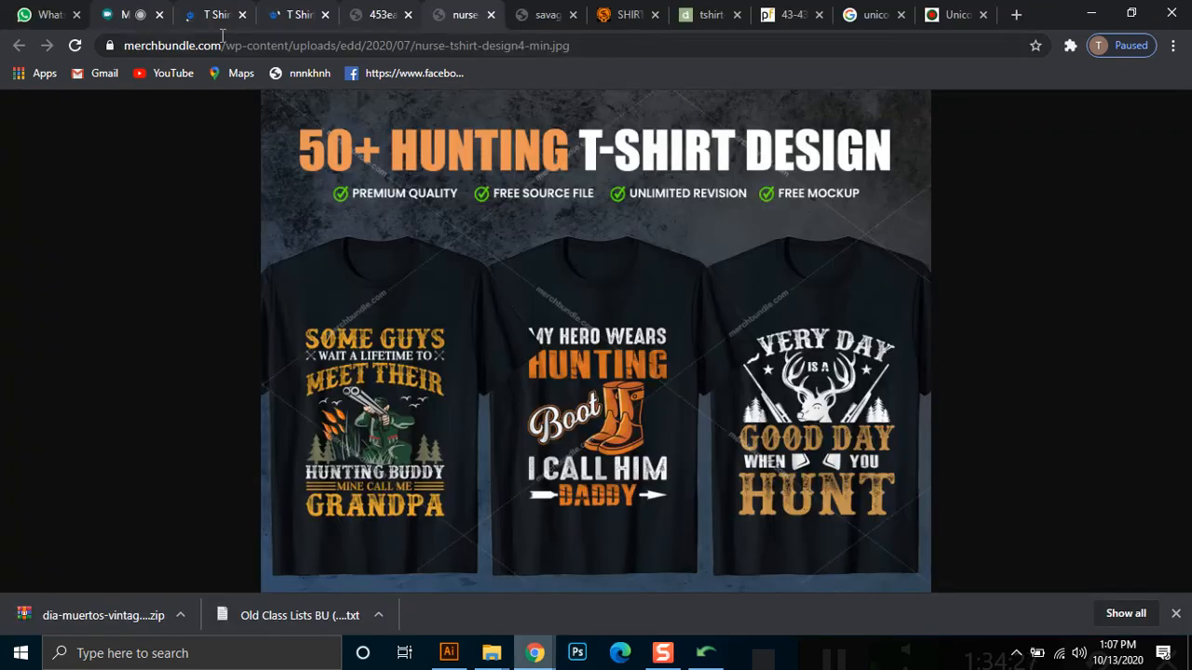
click(126, 9)
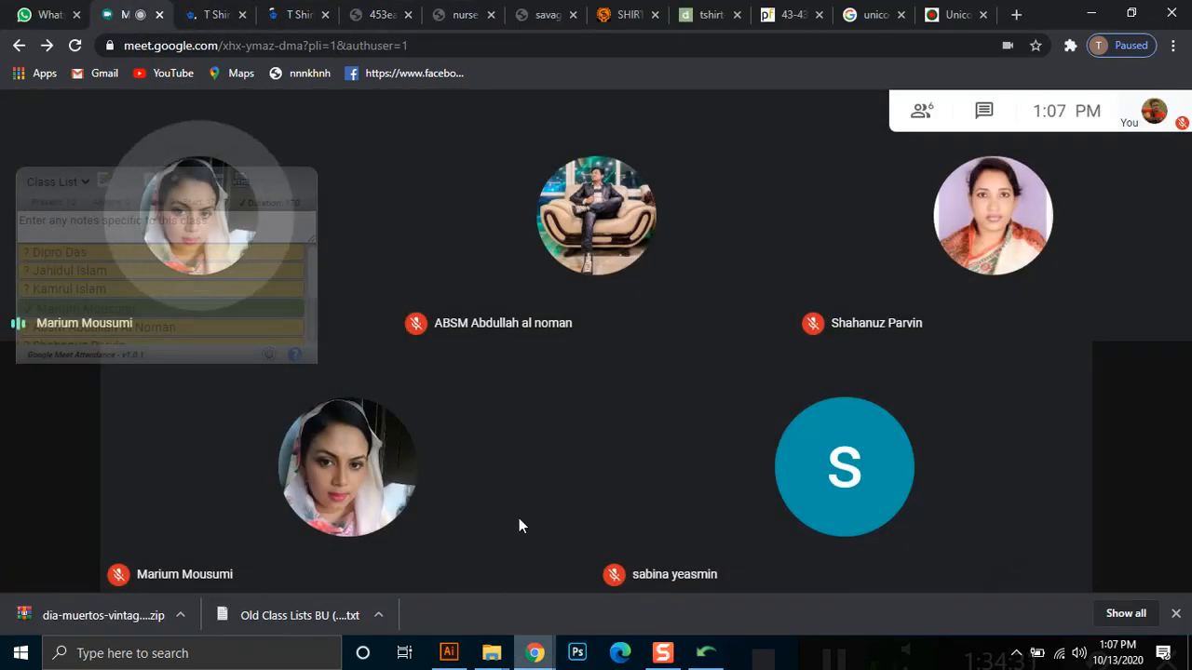
Turn on the microphone, present the entire screen to the call and hide the screen-sharing notice
mouse_move(1067, 565)
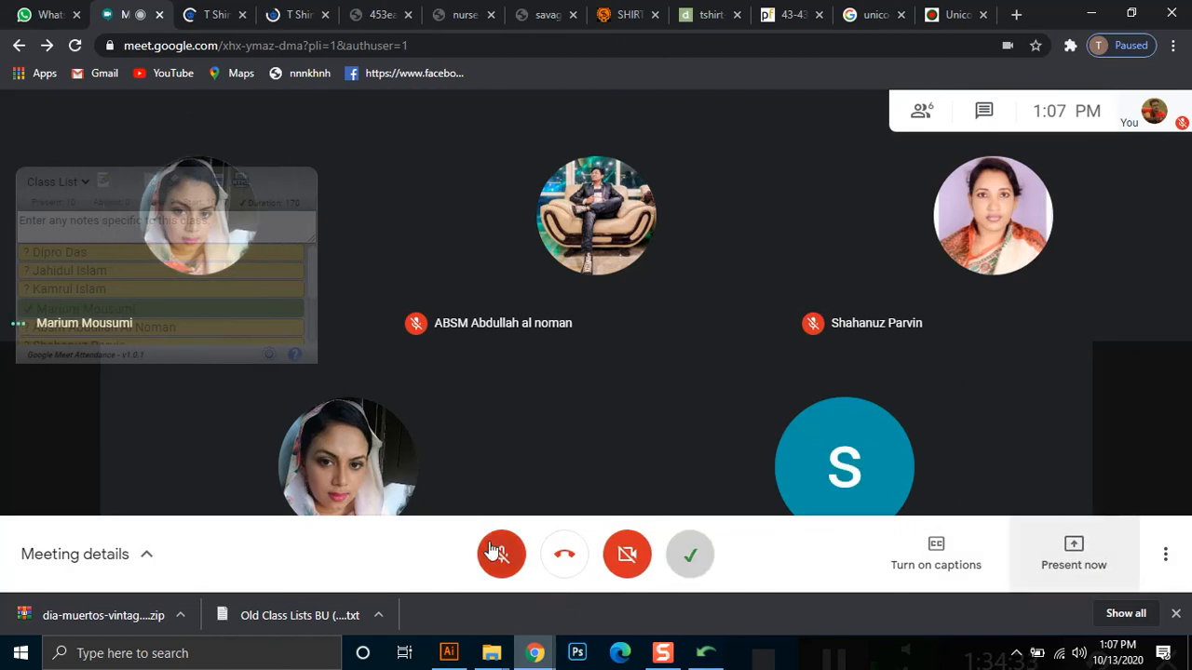
click(494, 551)
click(1062, 564)
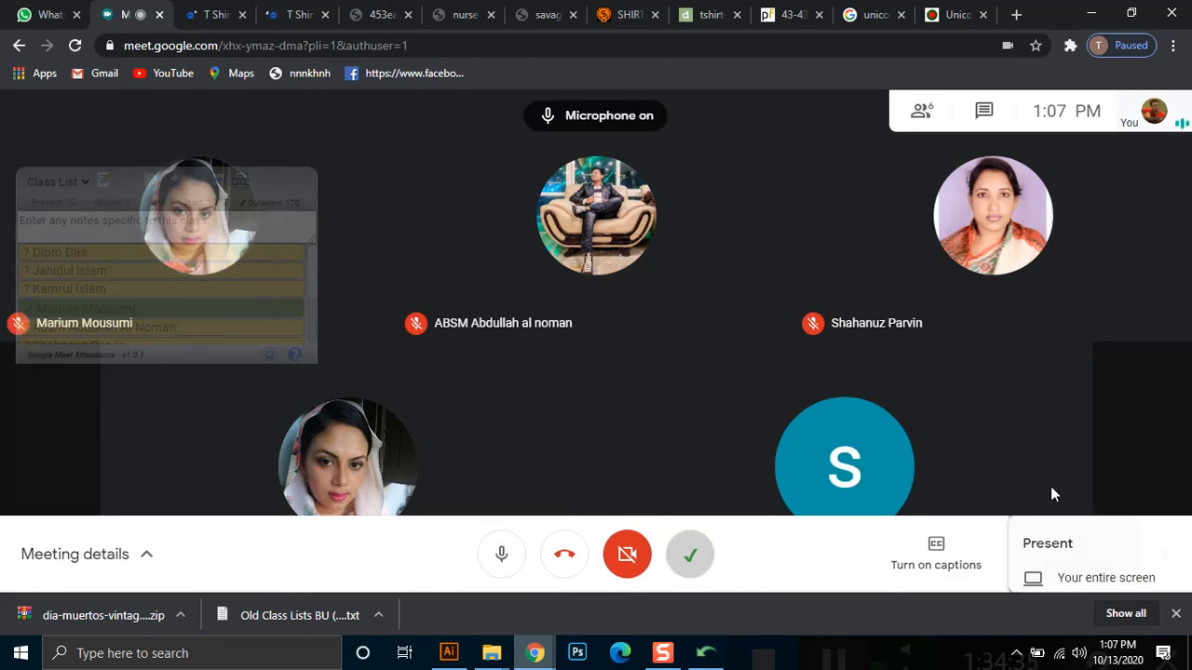
click(969, 435)
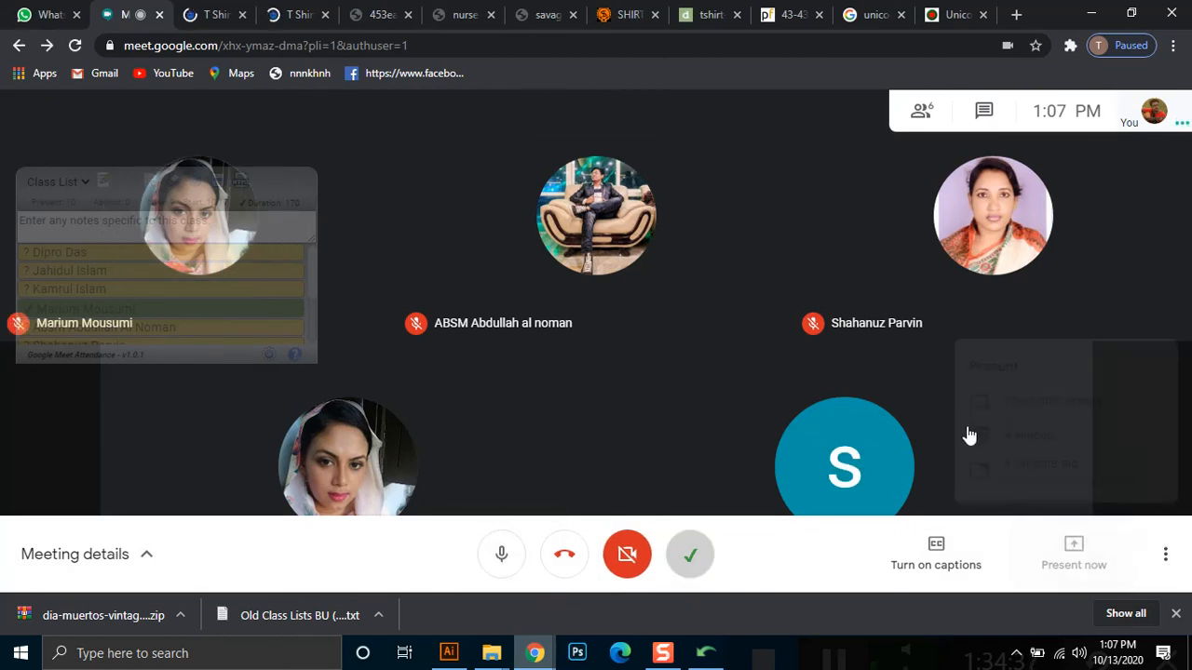
click(455, 241)
click(747, 421)
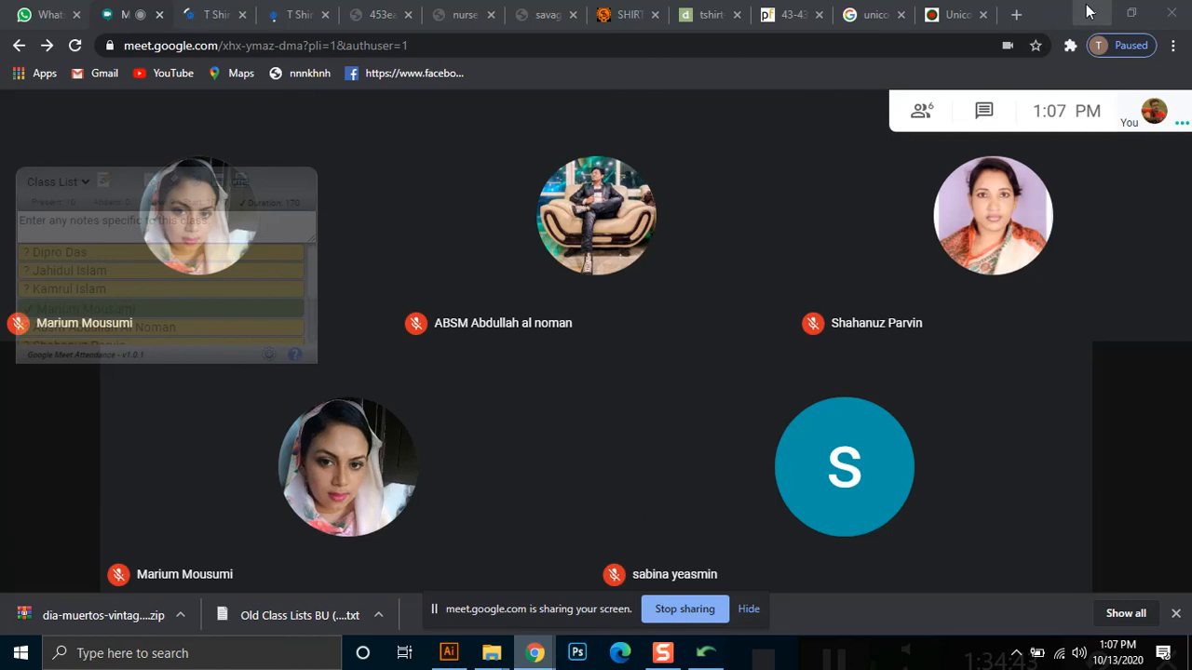
click(747, 610)
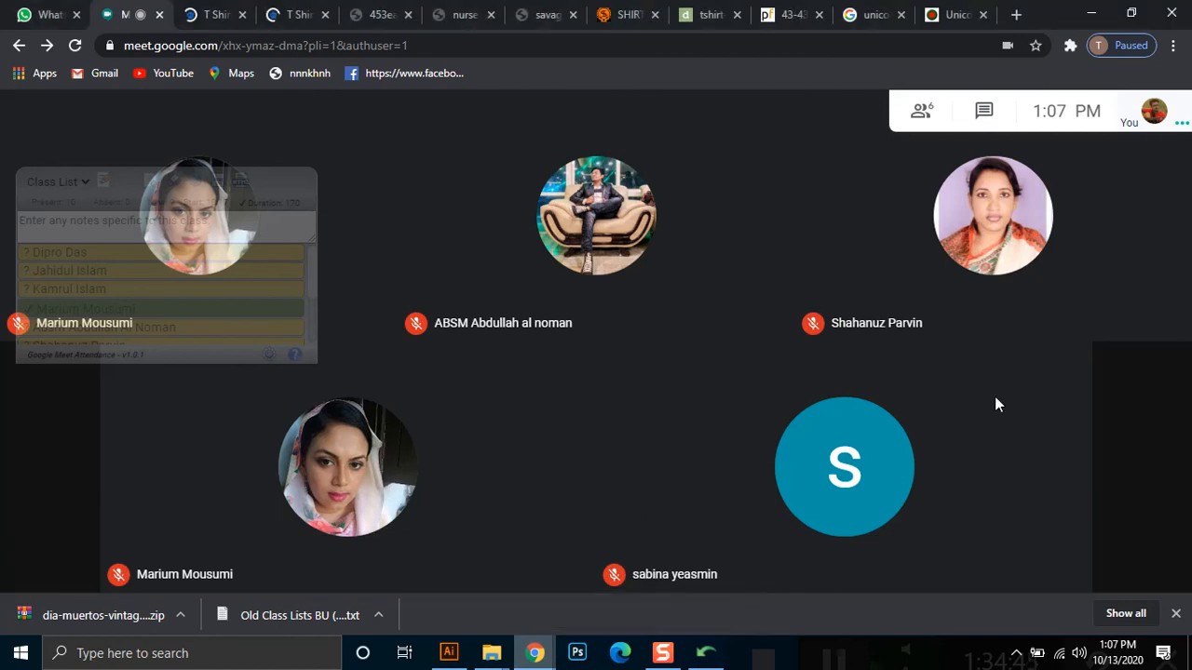
Return to Fiverr's active gigs and view the overview of the "remove background from 100 images" gig on its preview page
click(1091, 13)
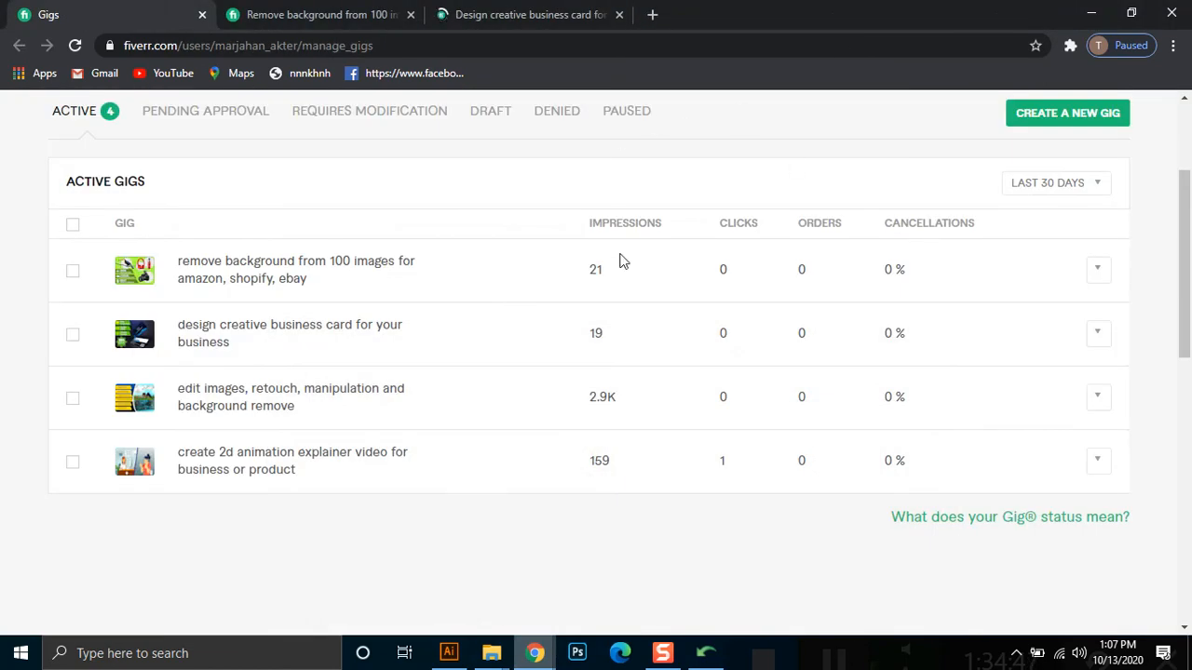
click(1055, 191)
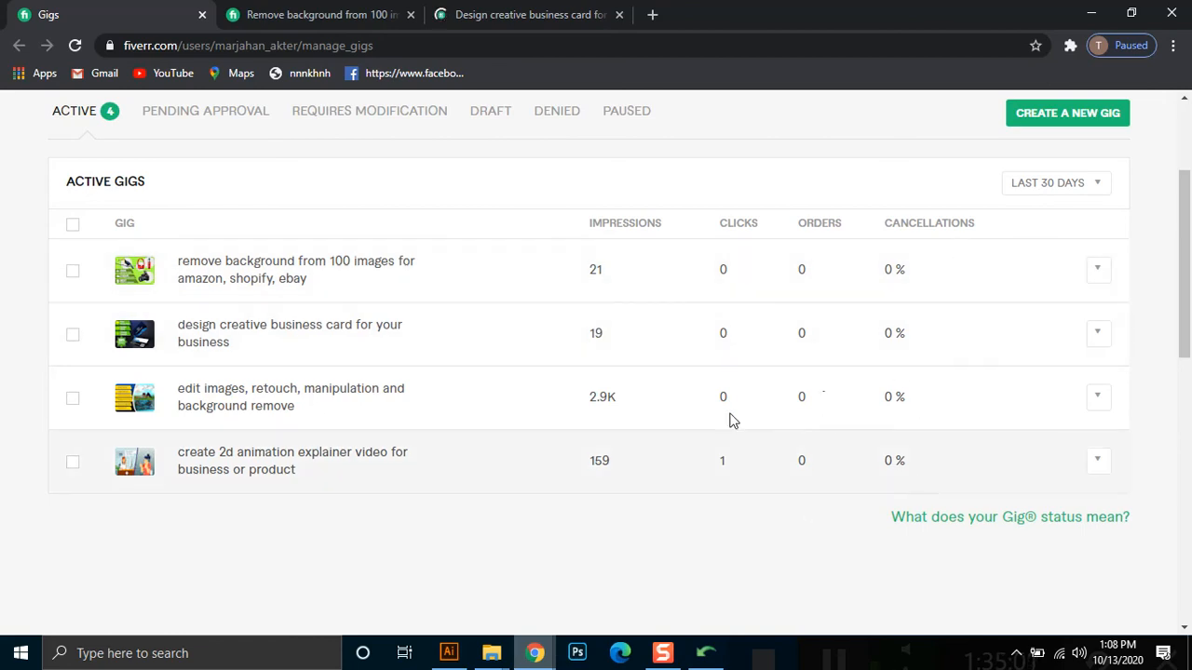
click(333, 9)
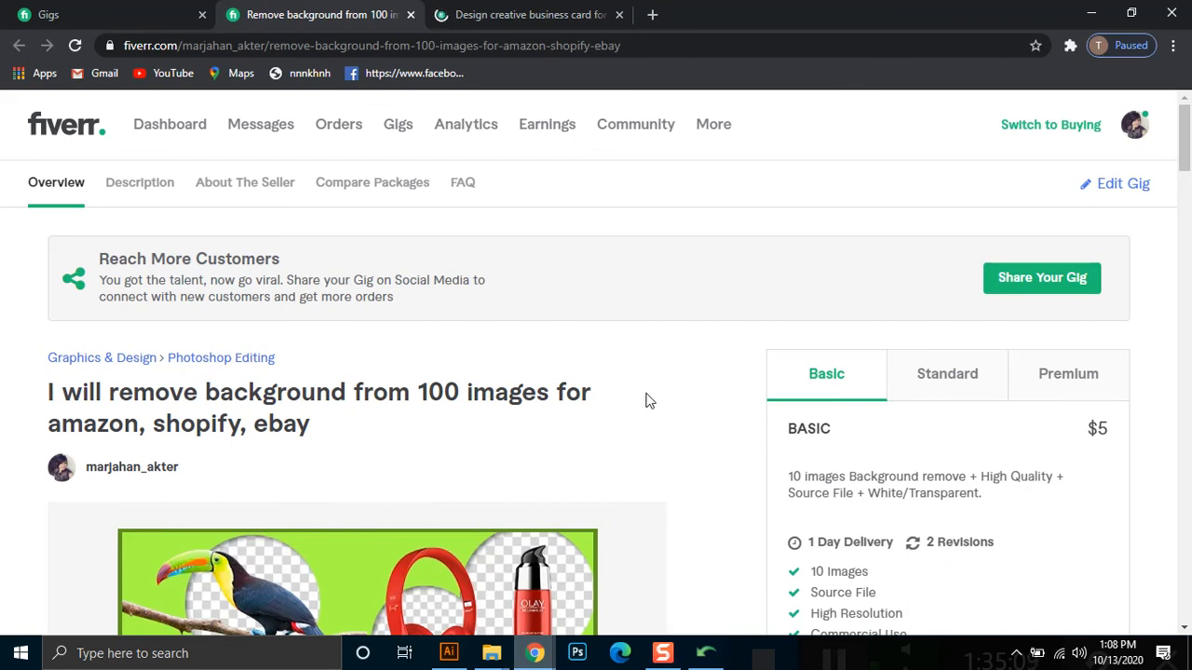
scroll(701, 397, down, 2)
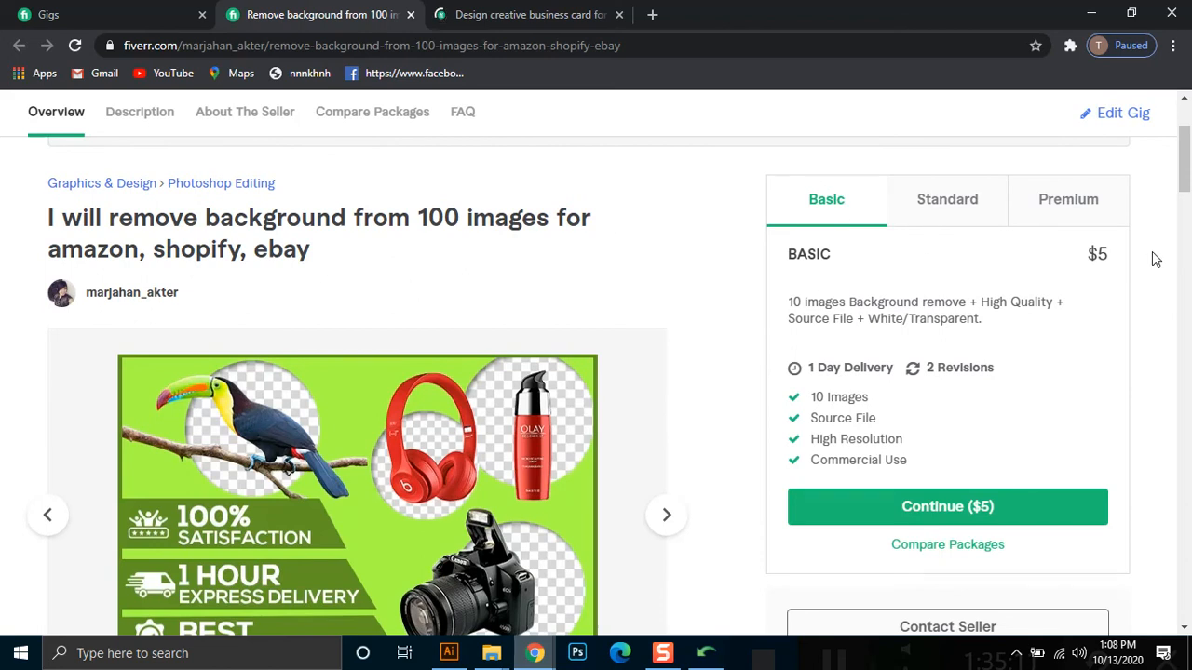
drag(1187, 177, 1186, 151)
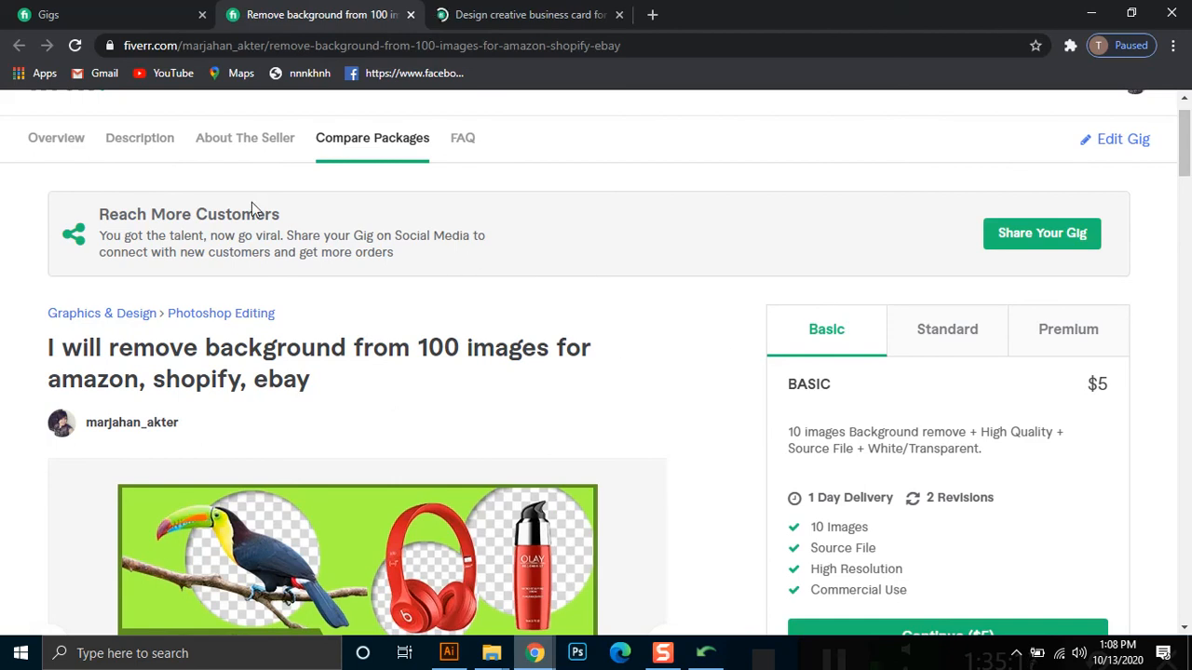
click(49, 142)
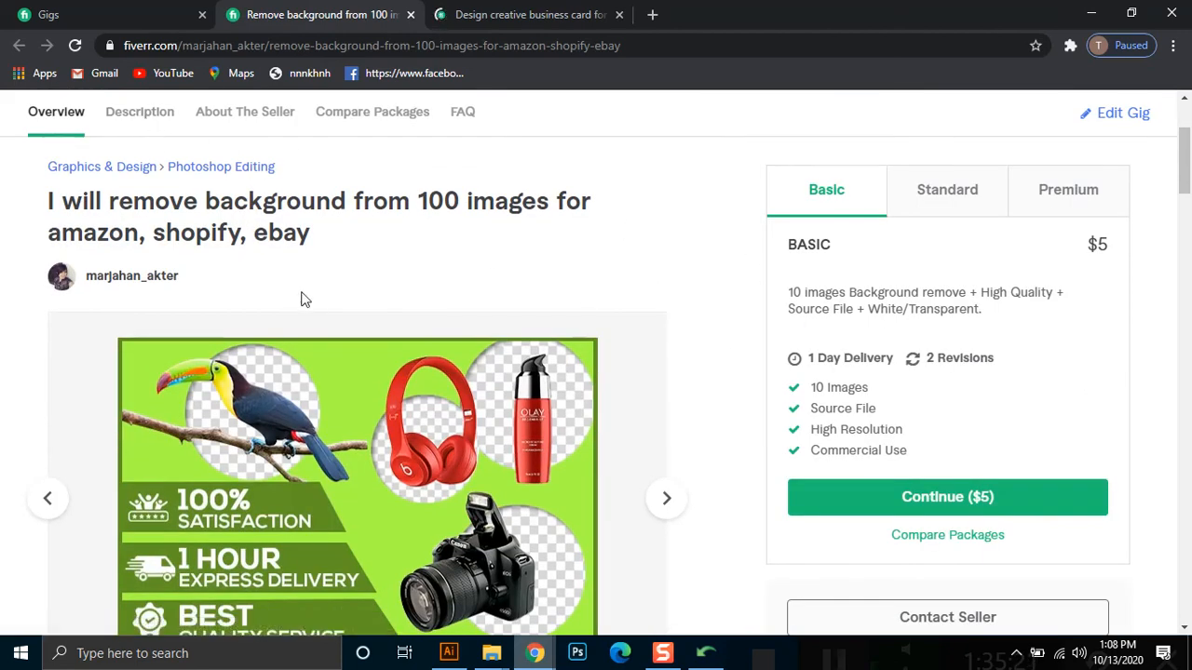
Mark the "edit images, retouch, manipulation" gig as a favourite among the seller's other services on the preview page
drag(1184, 186, 1181, 570)
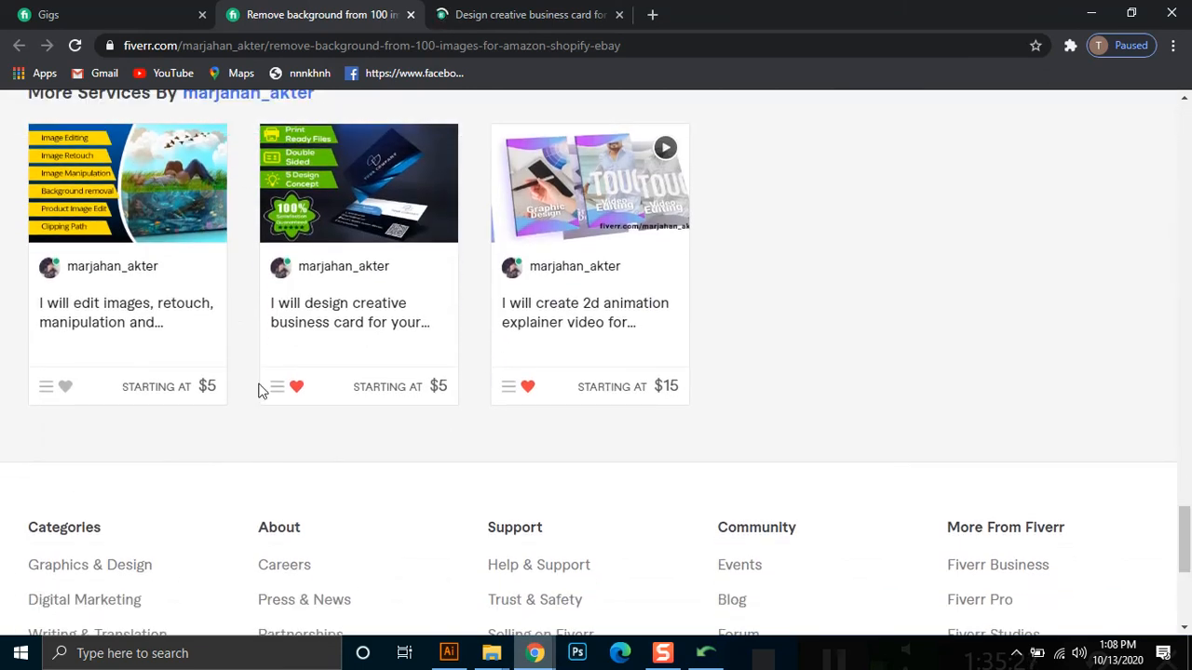
click(66, 393)
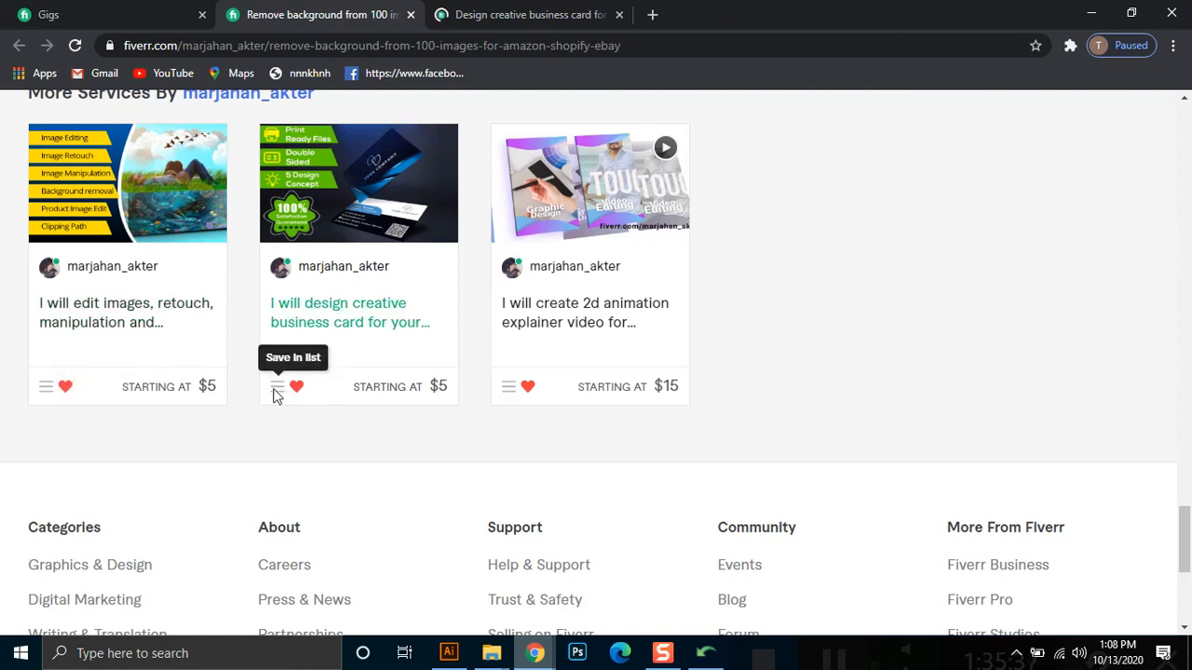
drag(1185, 541, 1187, 177)
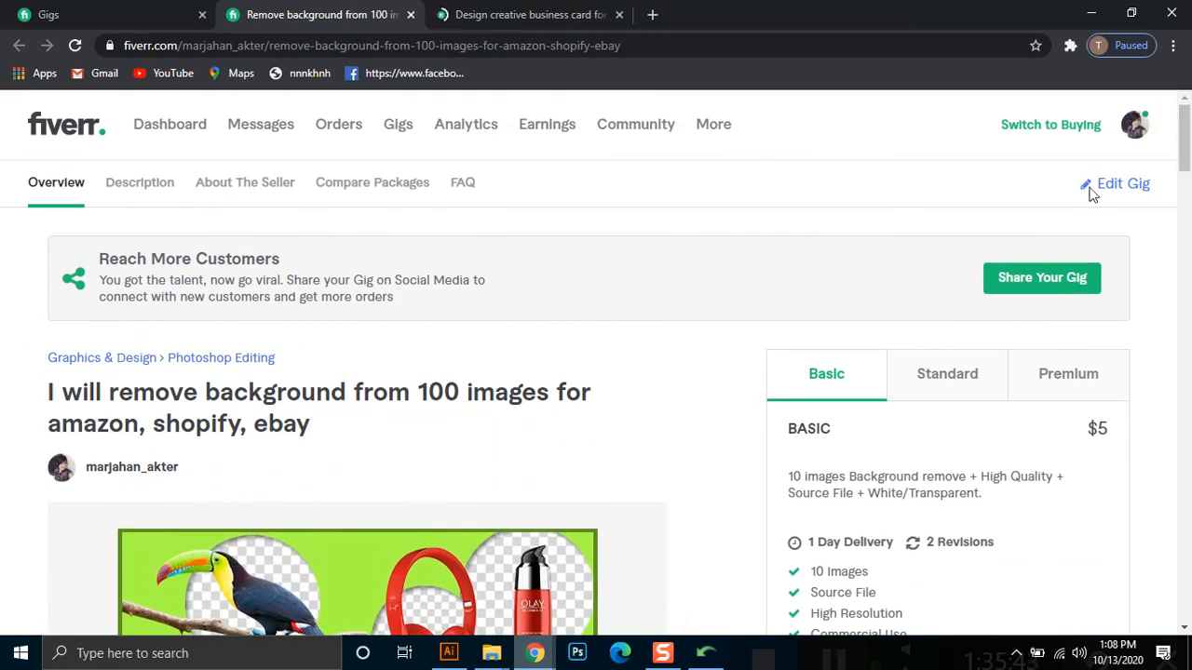
drag(1188, 177, 1142, 558)
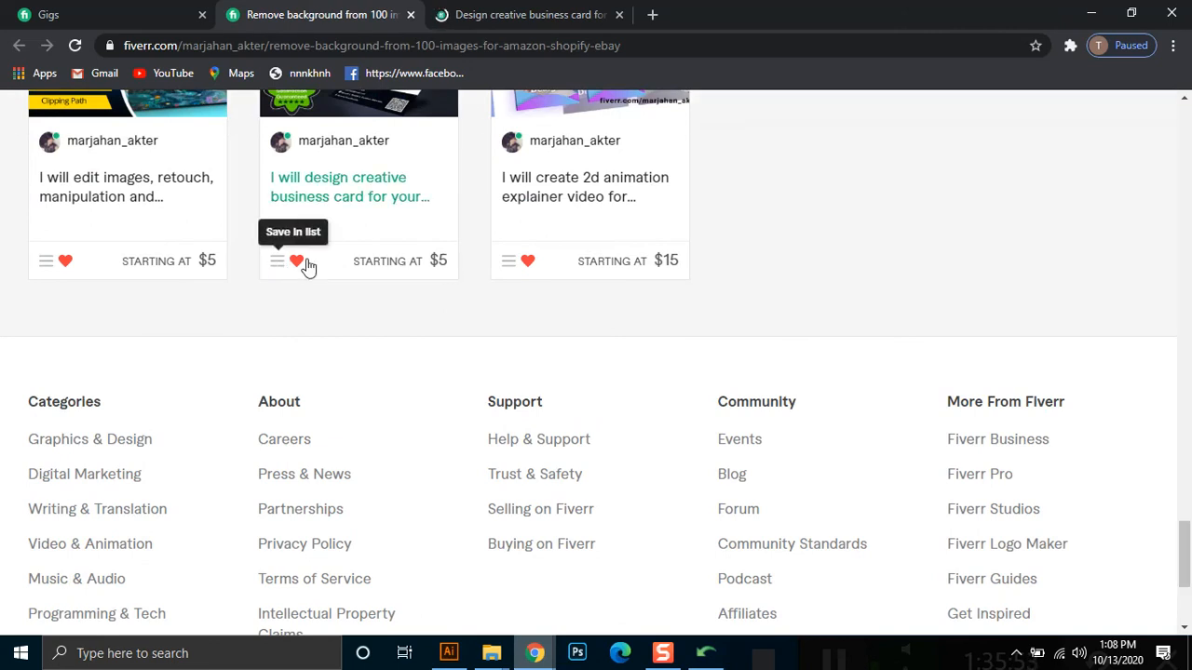
drag(1184, 551, 1184, 126)
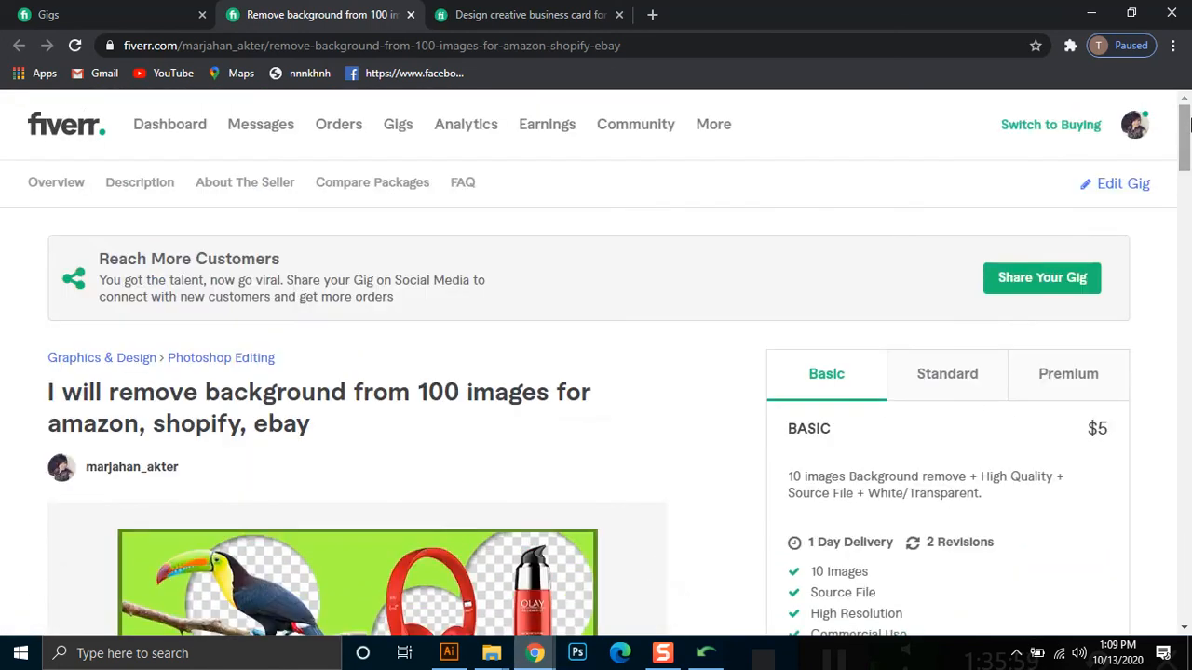
Switch Fiverr to the buying view and return to the active gigs list while it loads
click(1021, 149)
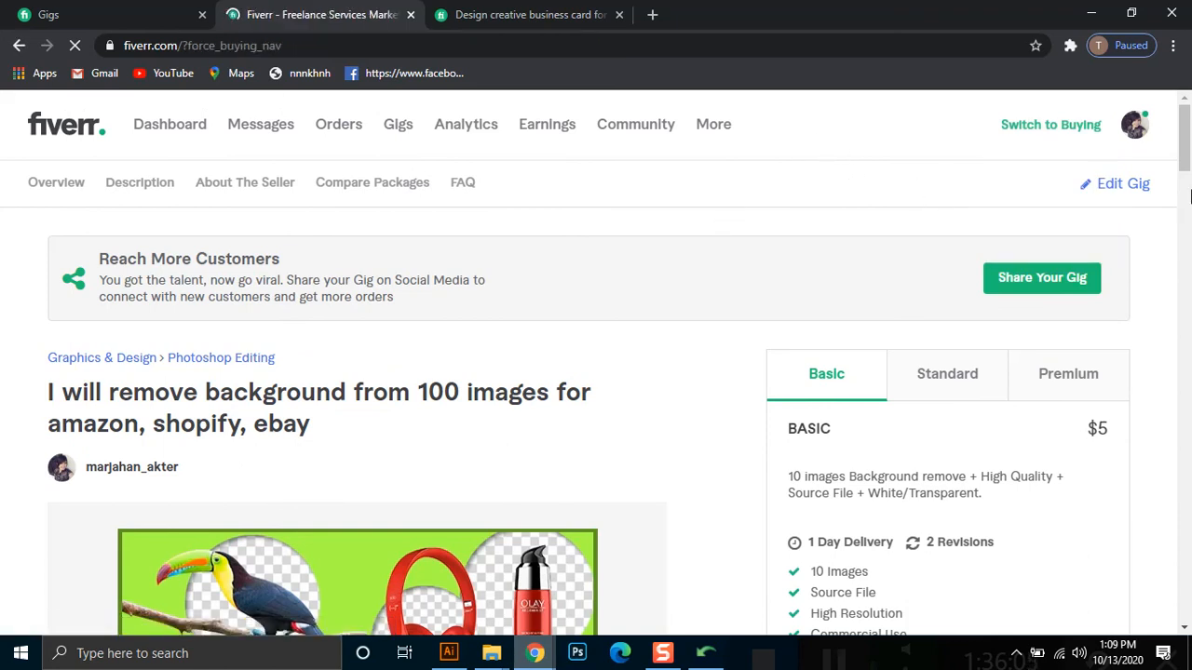
drag(1189, 154, 1191, 353)
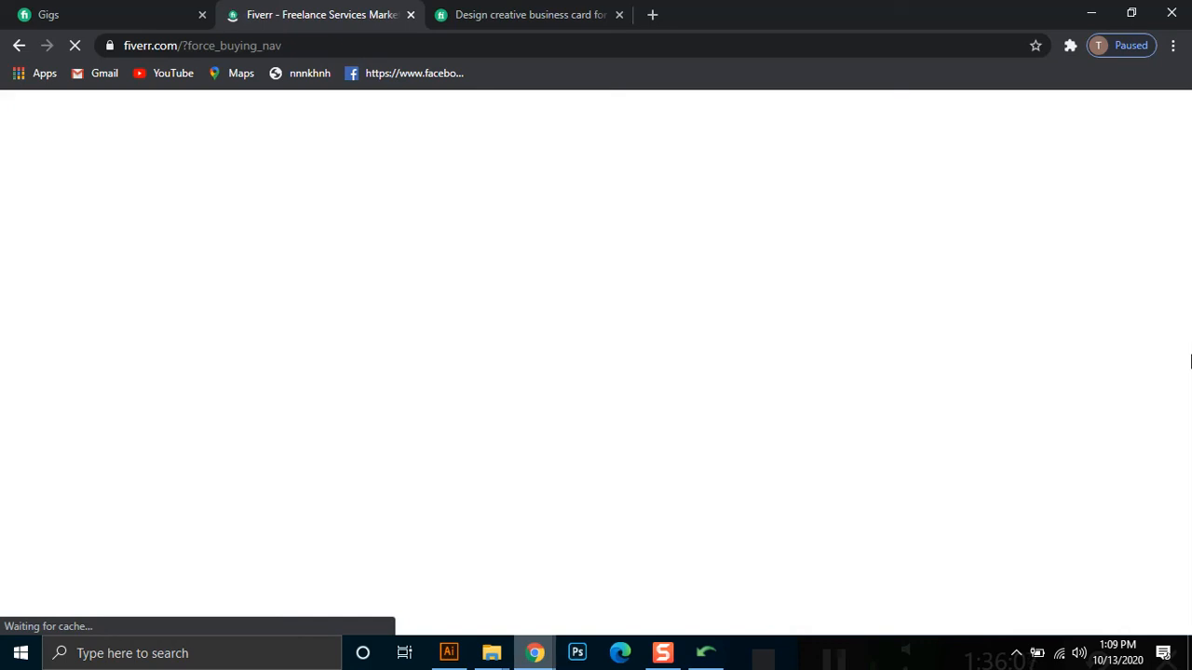
click(523, 13)
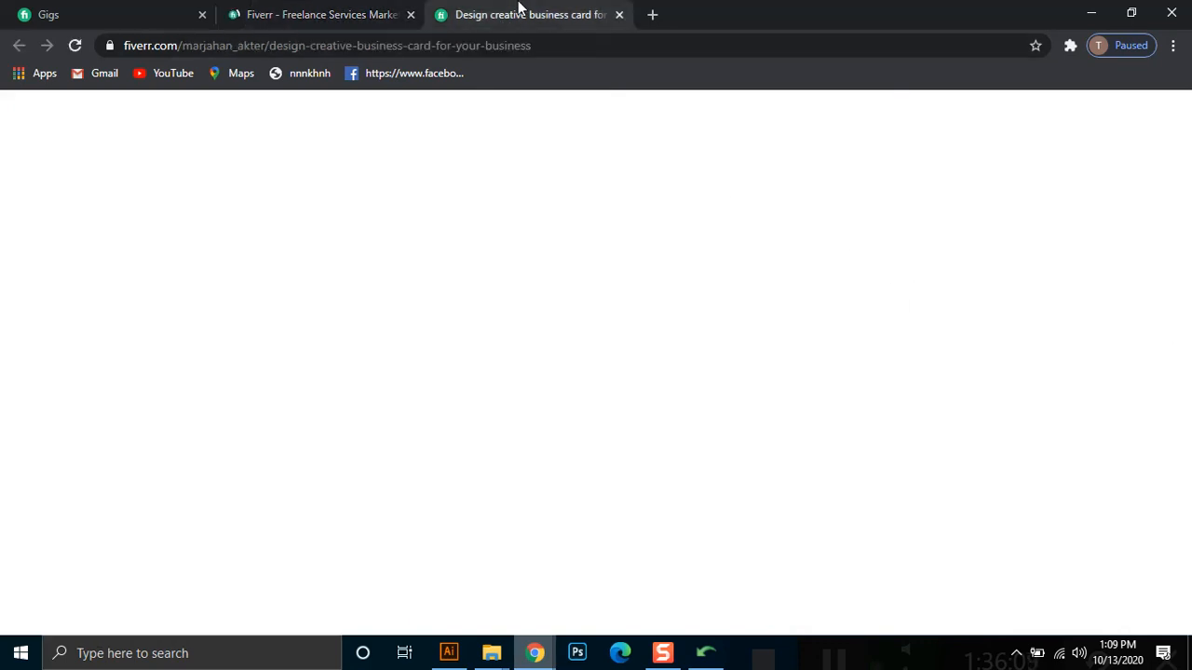
click(124, 9)
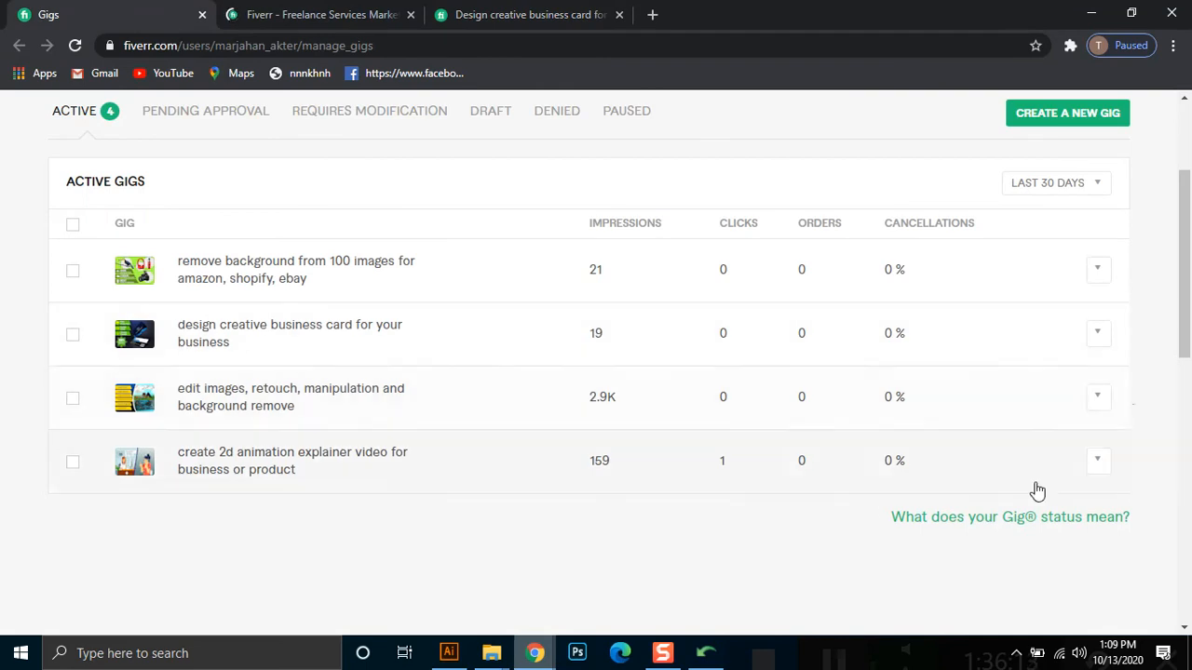
click(1100, 271)
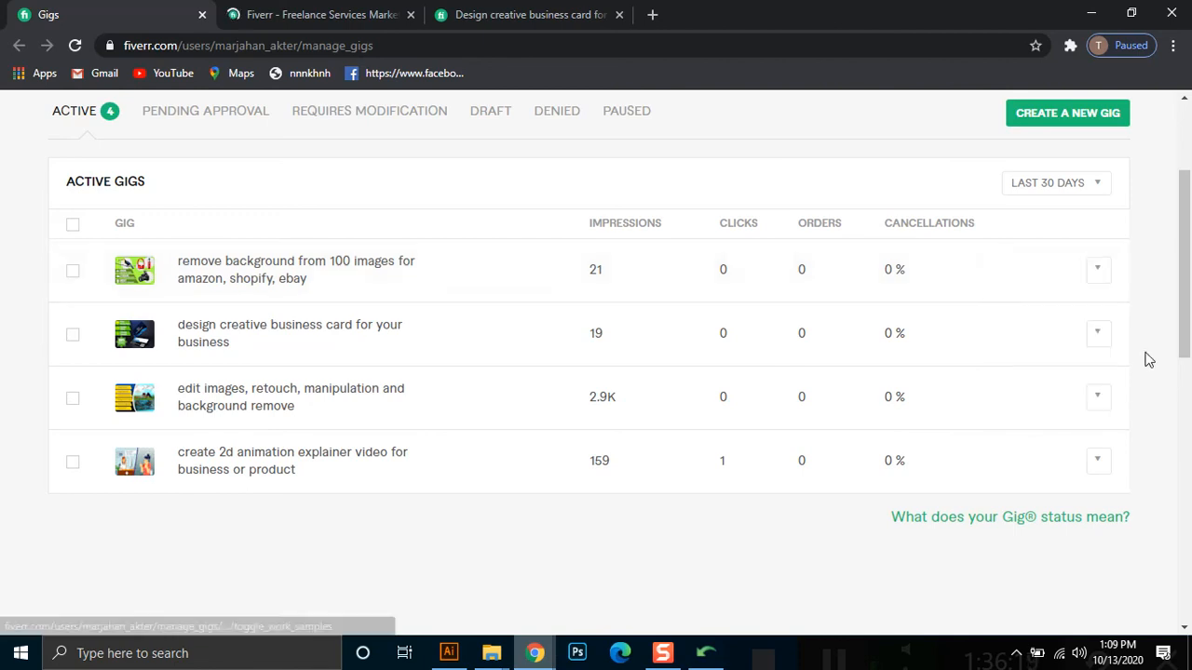
click(418, 8)
click(515, 14)
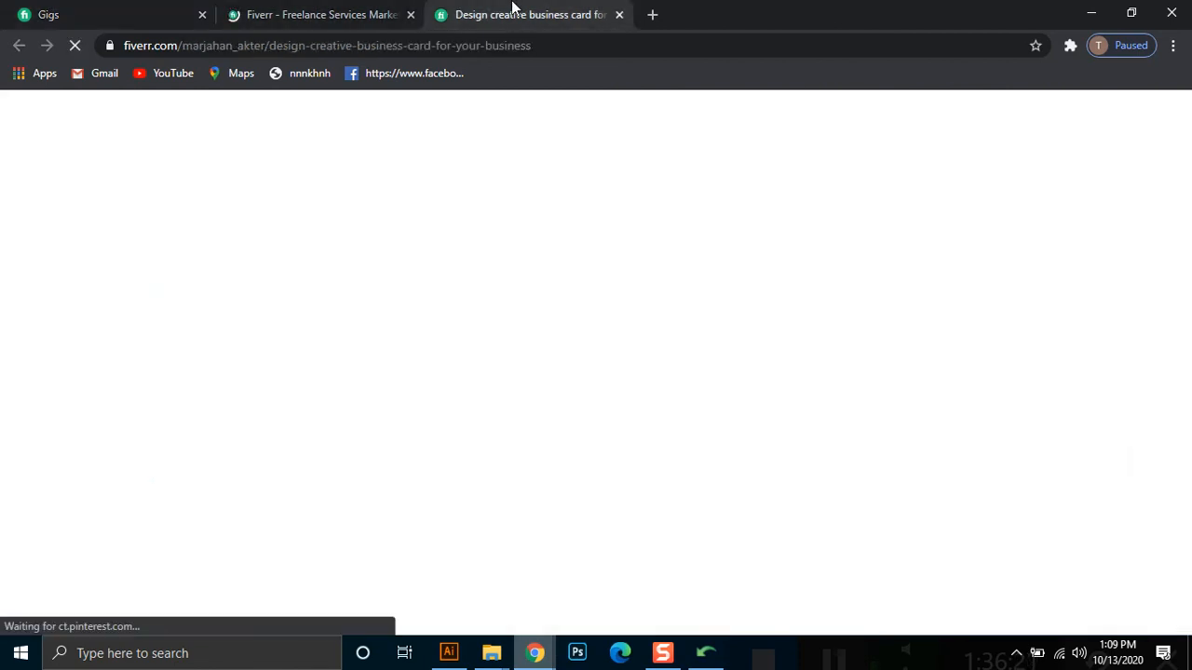
click(278, 7)
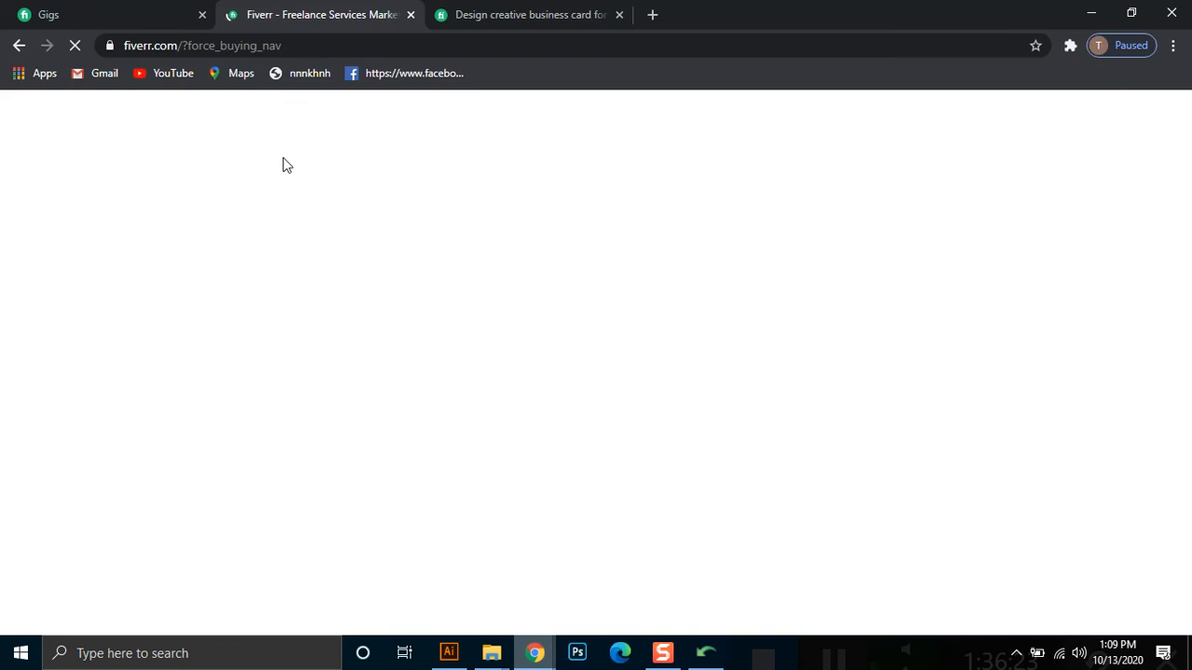
click(515, 14)
click(285, 7)
click(117, 7)
click(262, 7)
click(80, 9)
Open the seller Analytics page and close the Fiverr buying homepage that is still loading
scroll(1181, 226, up, 3)
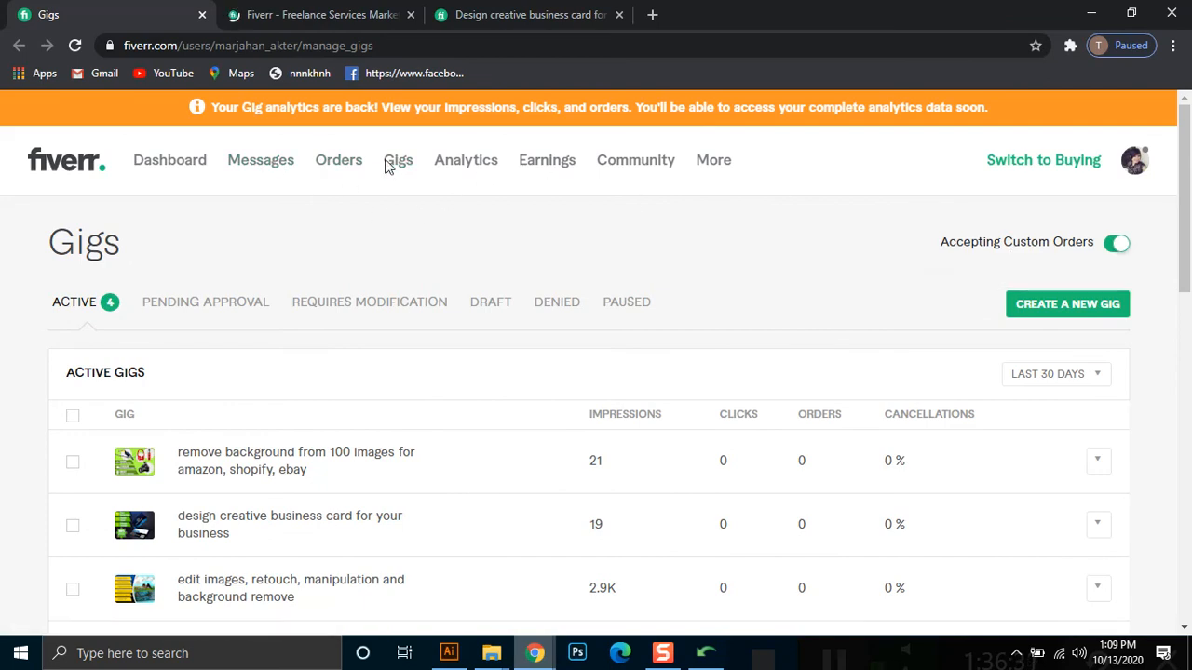
click(460, 164)
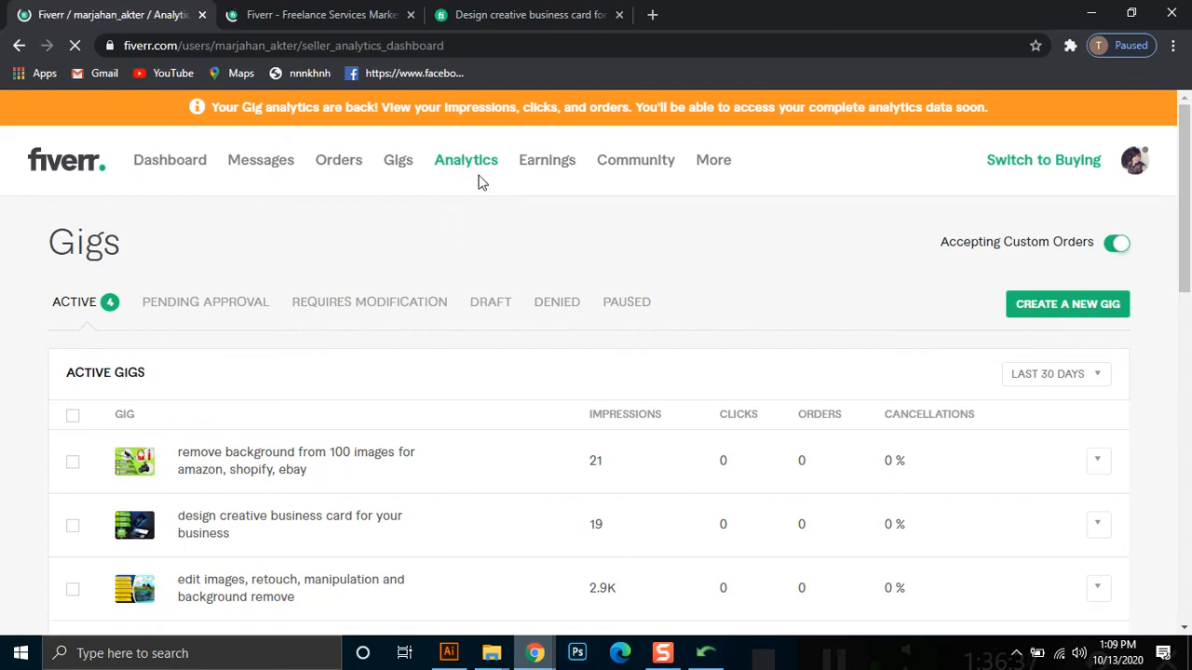
click(326, 45)
click(333, 25)
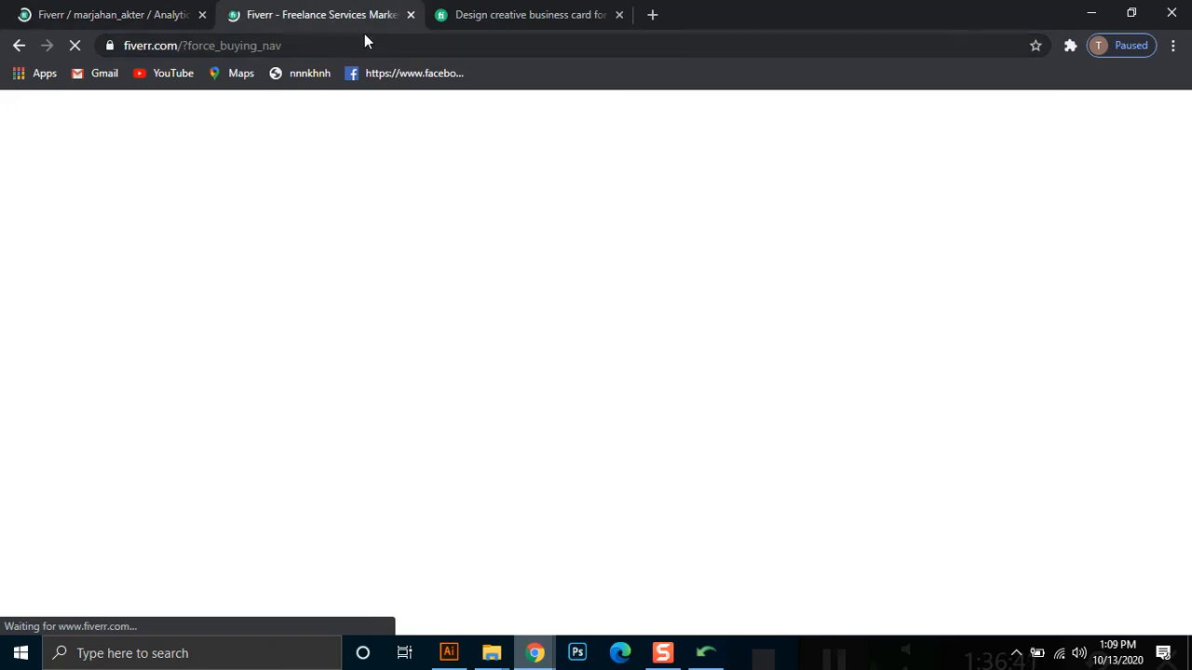
click(411, 15)
click(105, 11)
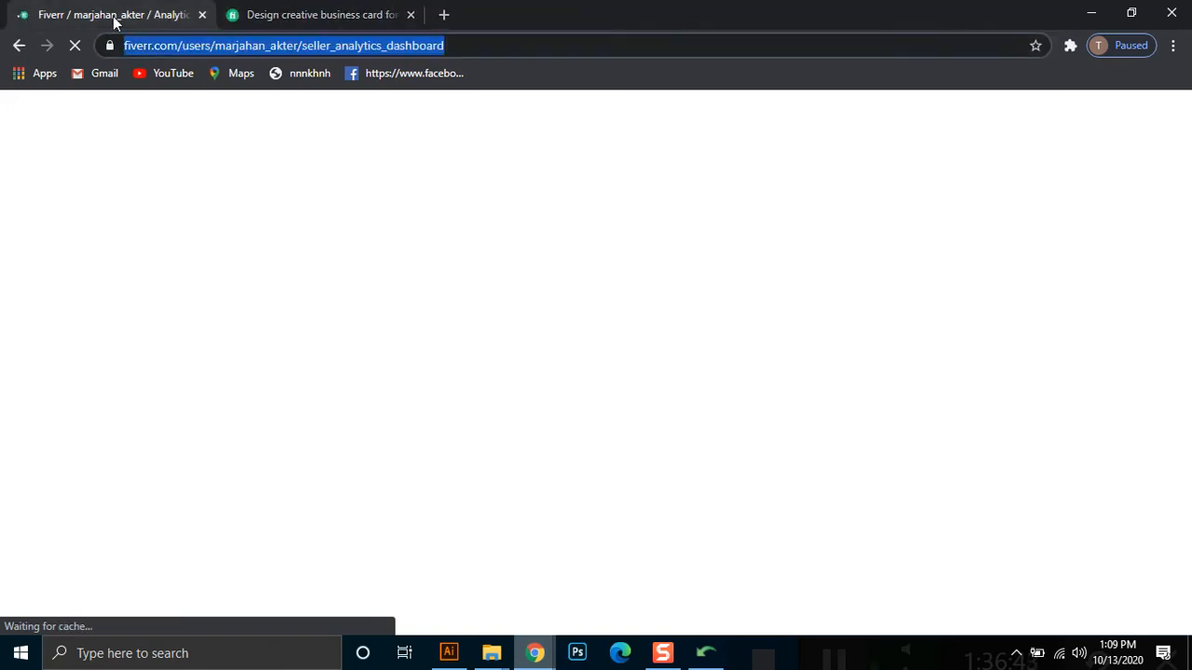
Bring up the Avro Unicode to Bijoy Converter window and close it
click(717, 651)
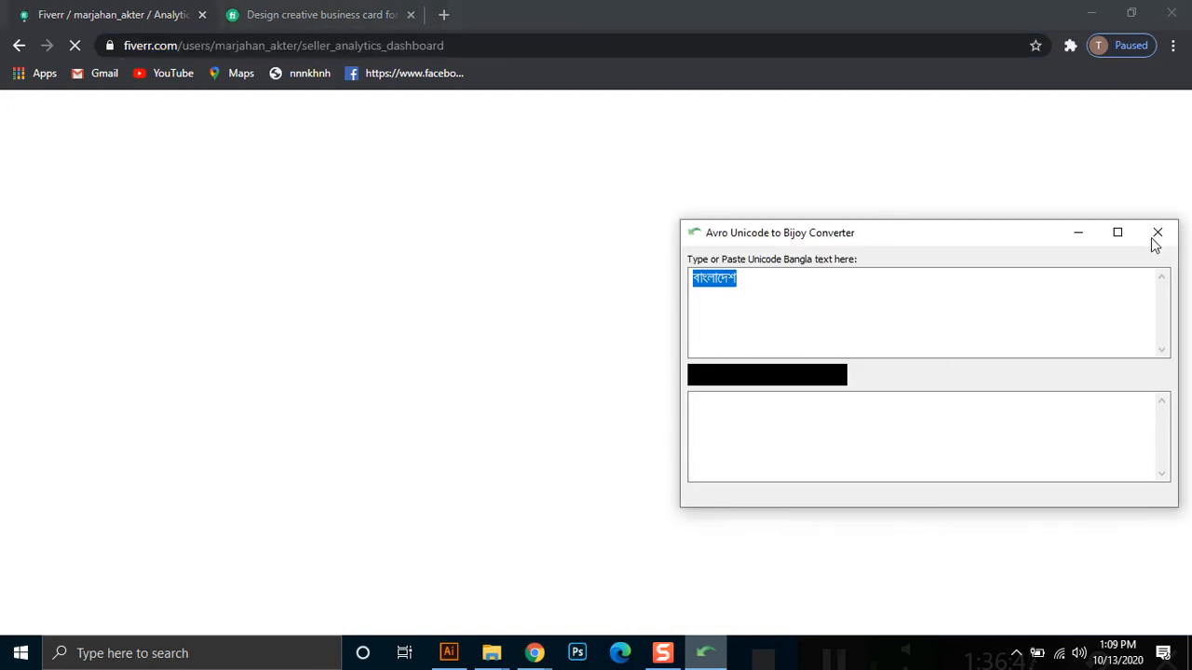
click(1148, 233)
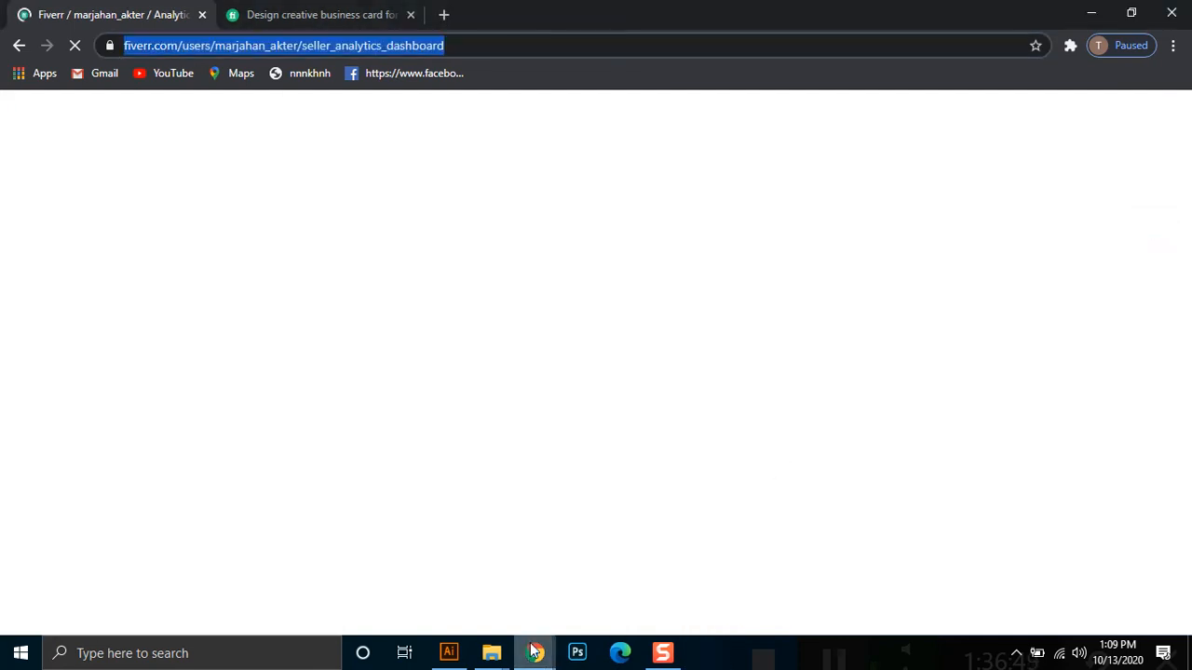
mouse_move(534, 653)
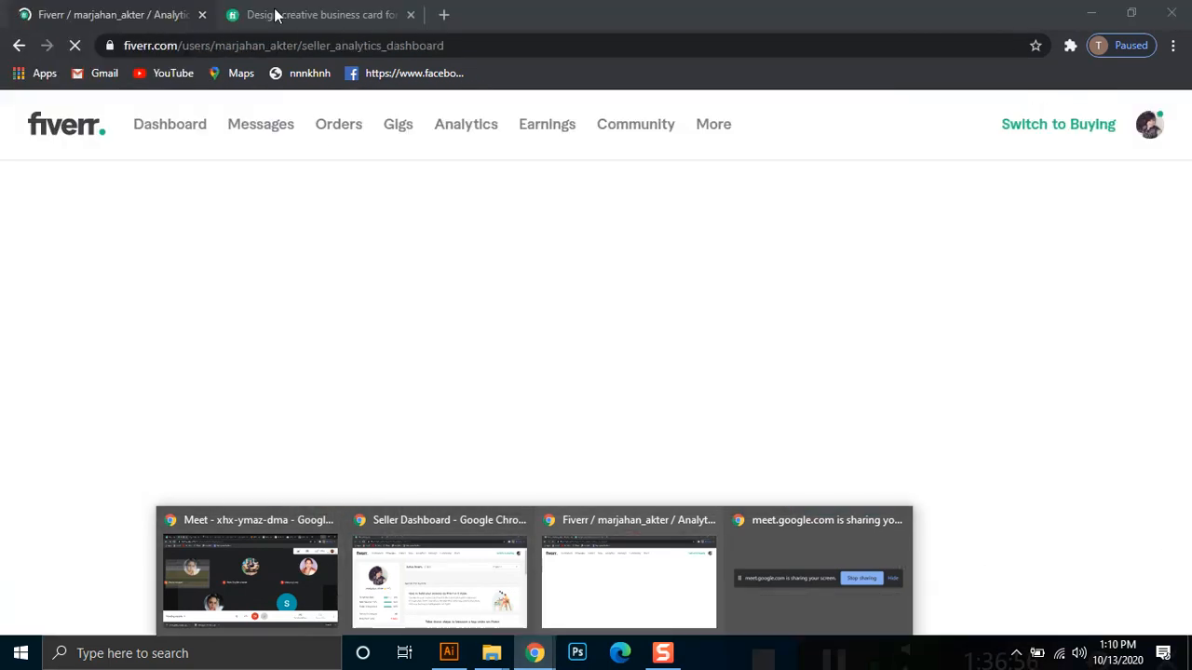
click(275, 16)
click(72, 11)
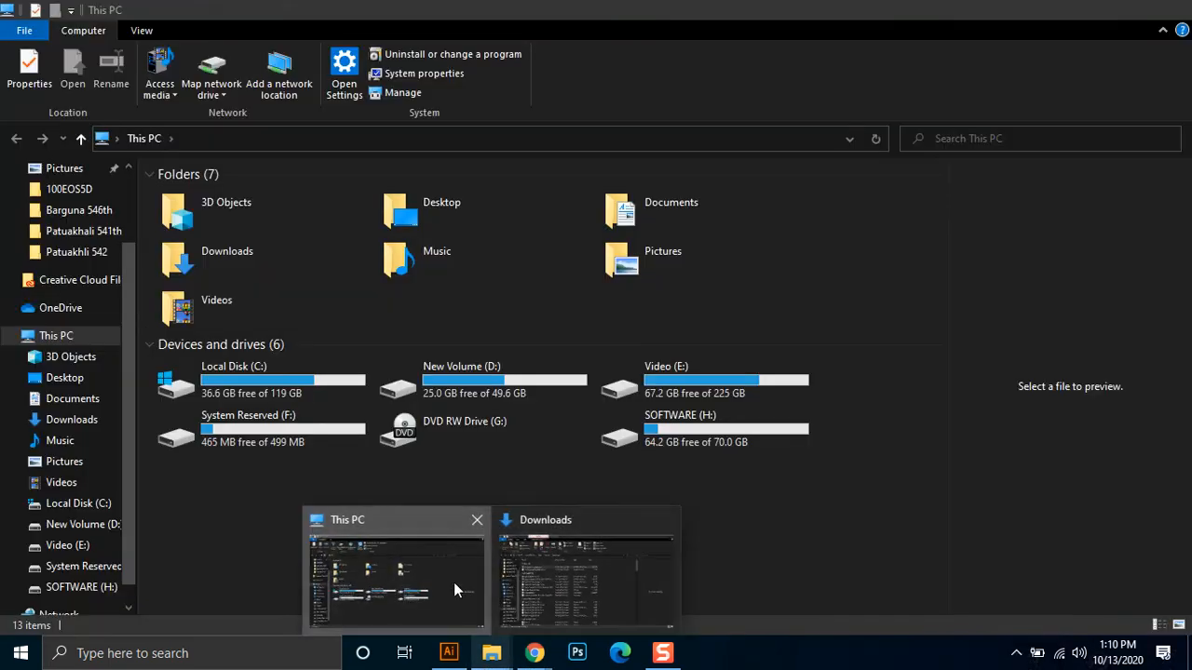
click(453, 582)
mouse_move(534, 659)
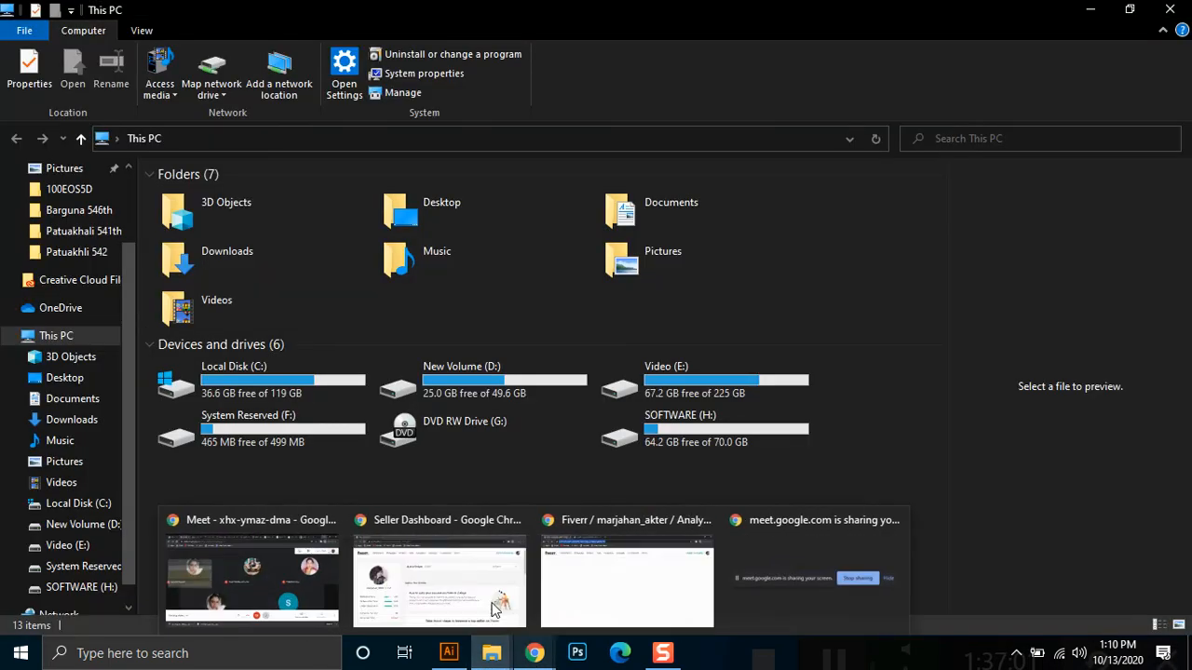
click(619, 582)
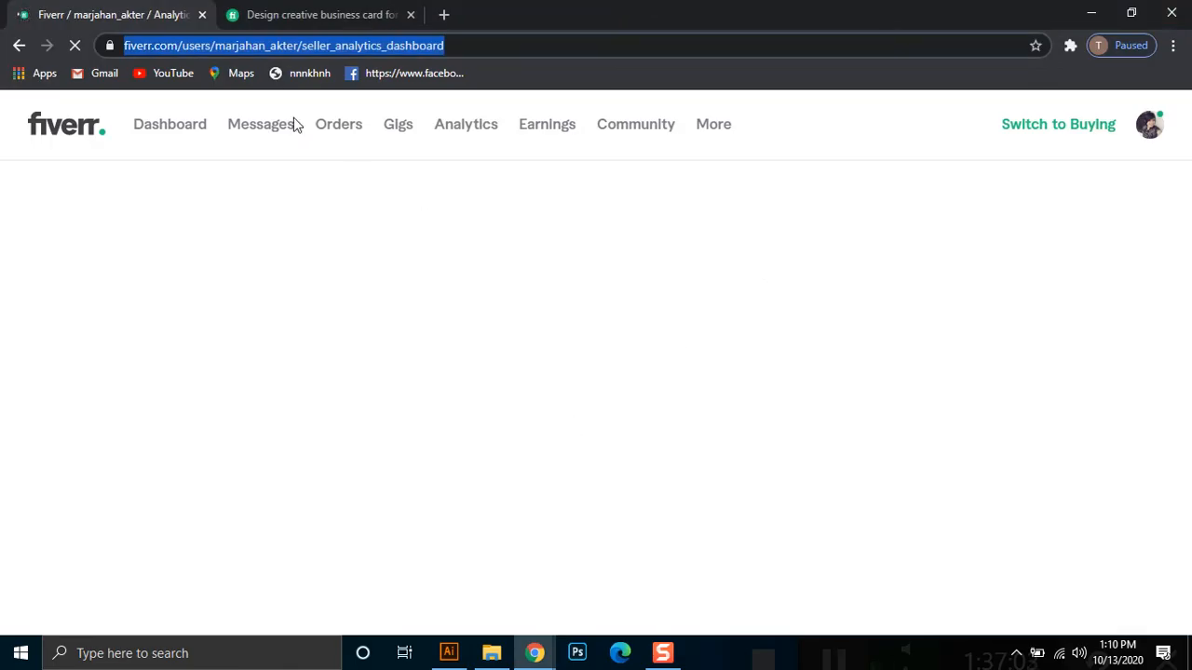
click(302, 15)
click(138, 11)
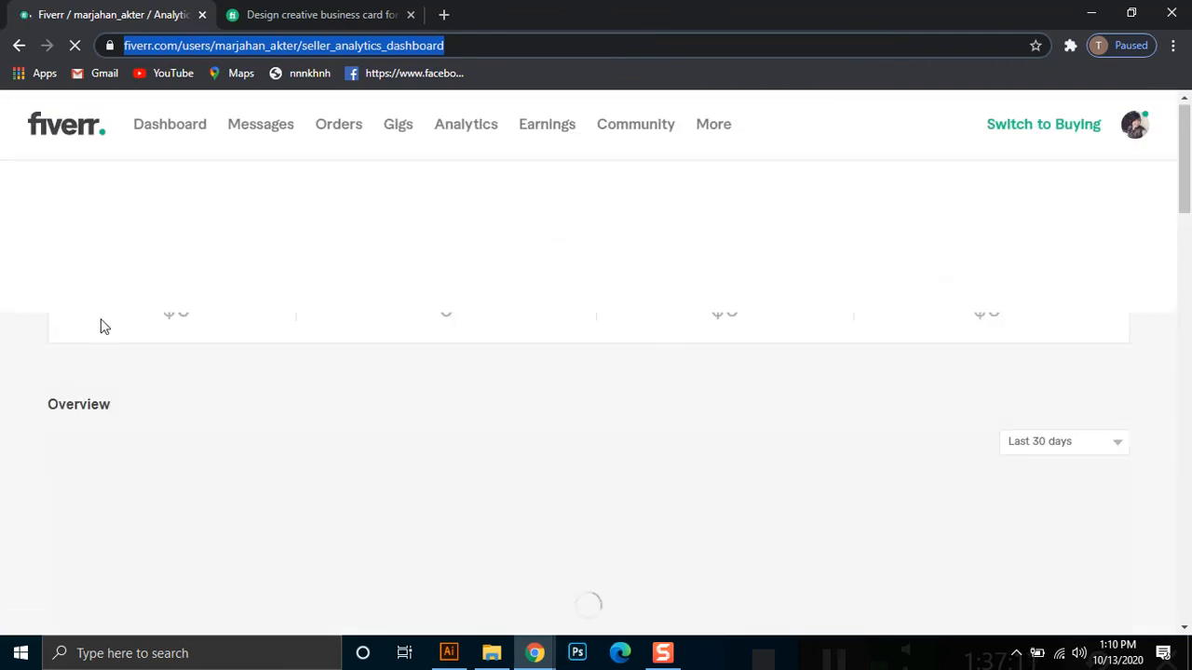
Examine the Level One Seller goals and the ratings on the Analytics page, choosing to wait when the page hangs
drag(1189, 183, 1134, 353)
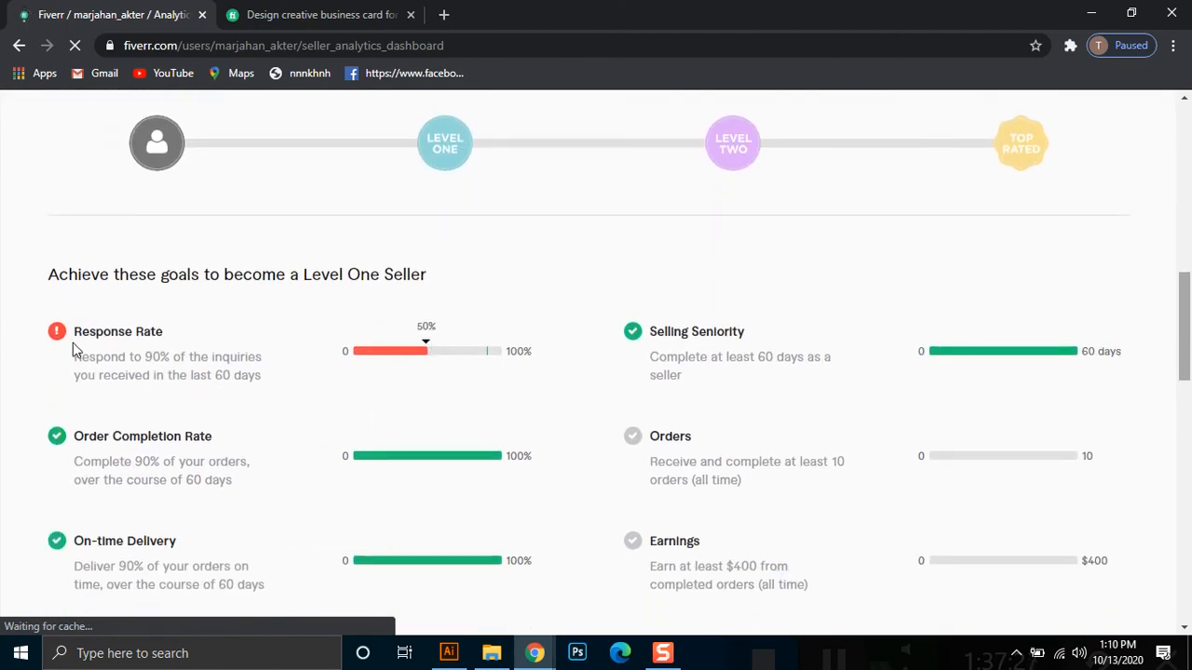
drag(1187, 284, 1136, 491)
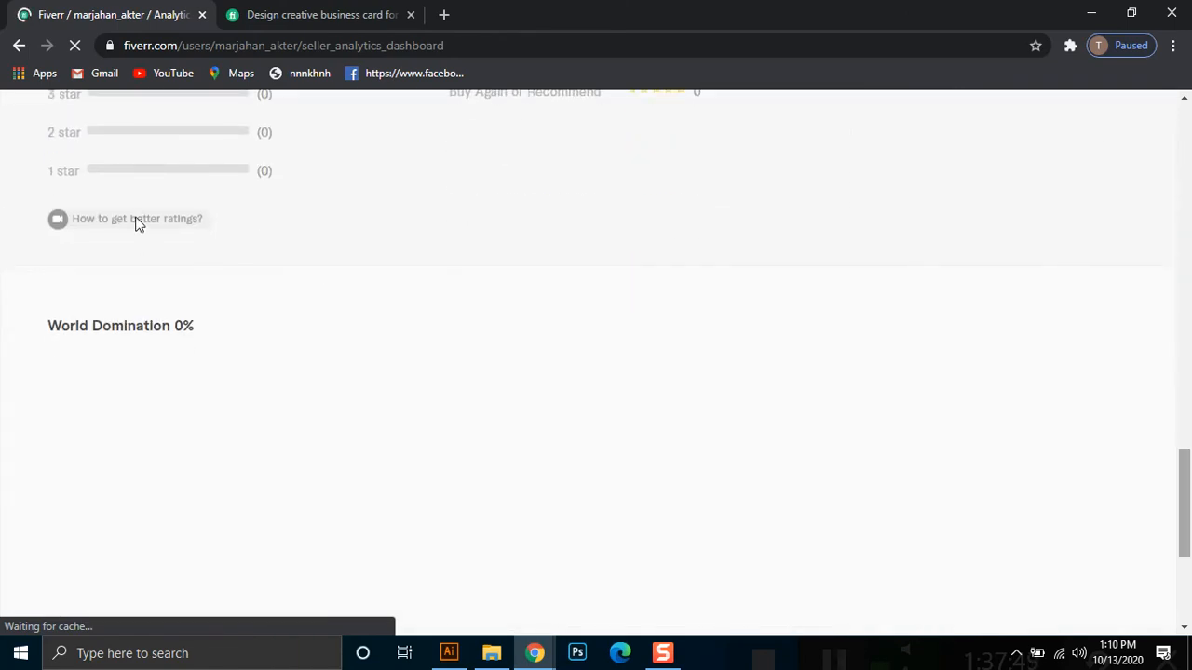
drag(1183, 489, 1189, 354)
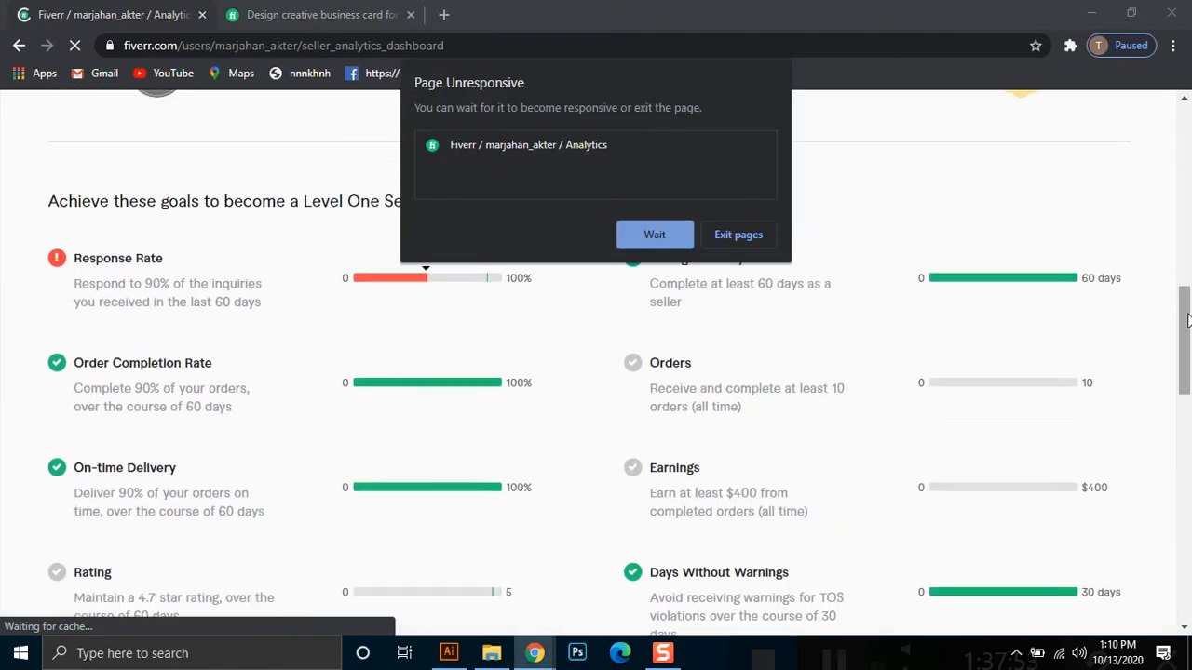
click(655, 235)
drag(1187, 279, 1181, 123)
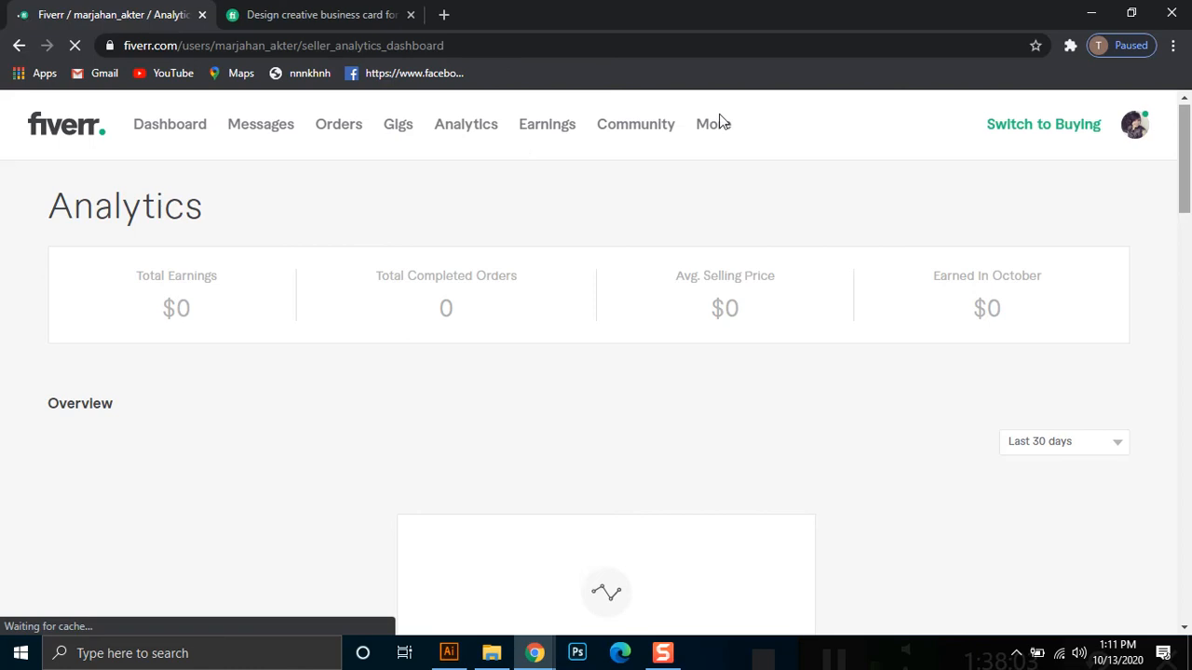
Return to the business card gig's preview and view its cover image and Silver package
click(338, 26)
scroll(771, 369, down, 1)
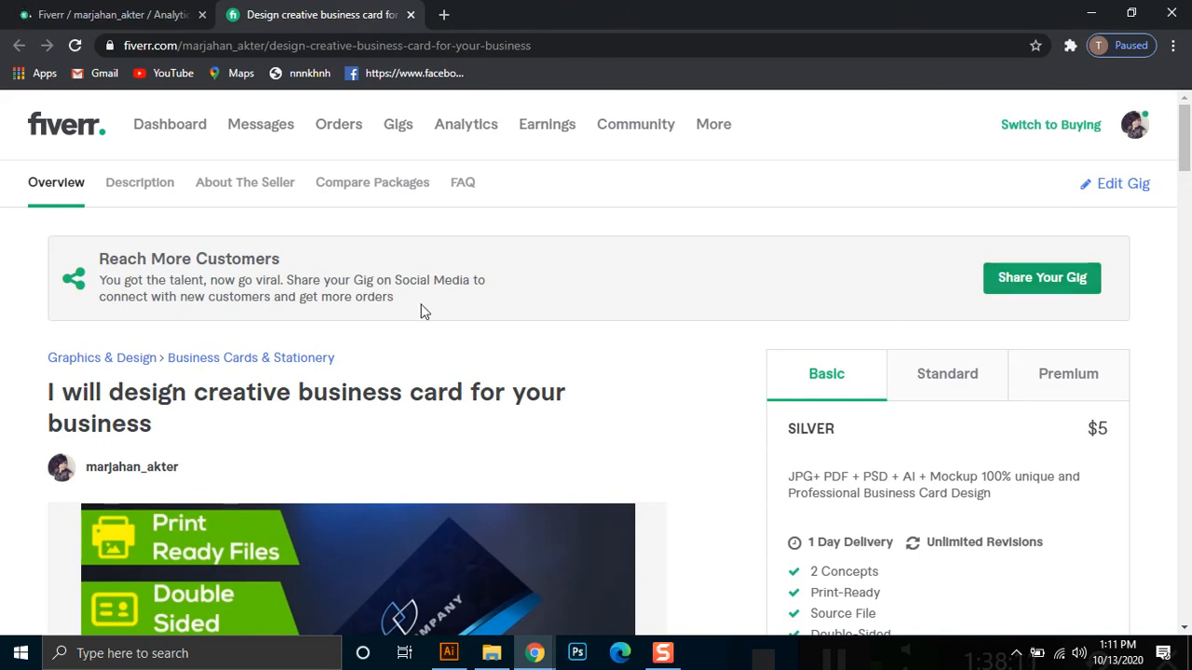
scroll(531, 336, down, 3)
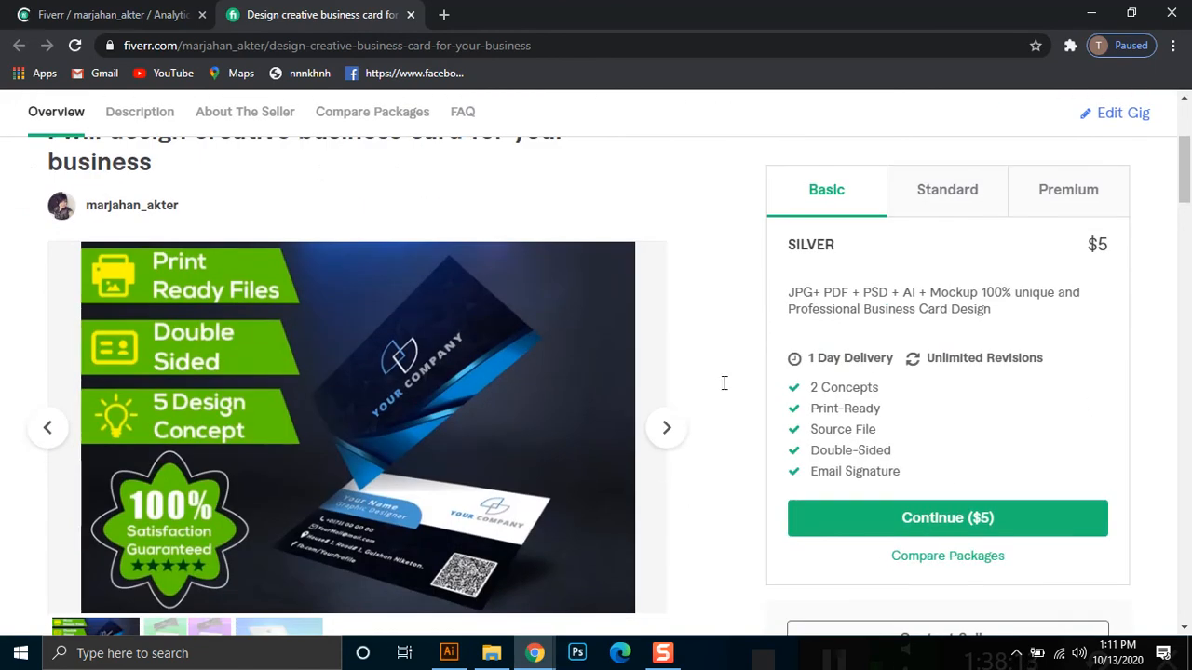
Look through the business card gig's description and the comparison of its Basic, Standard and Premium packages
scroll(736, 386, down, 2)
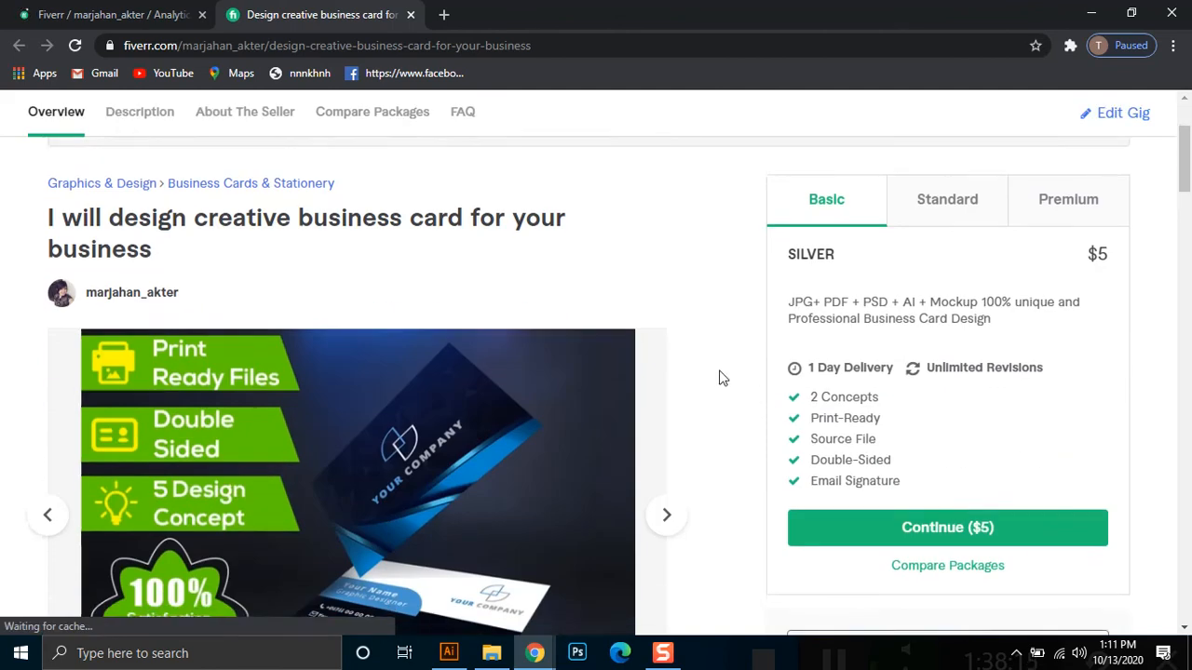
scroll(717, 377, down, 6)
scroll(633, 523, down, 2)
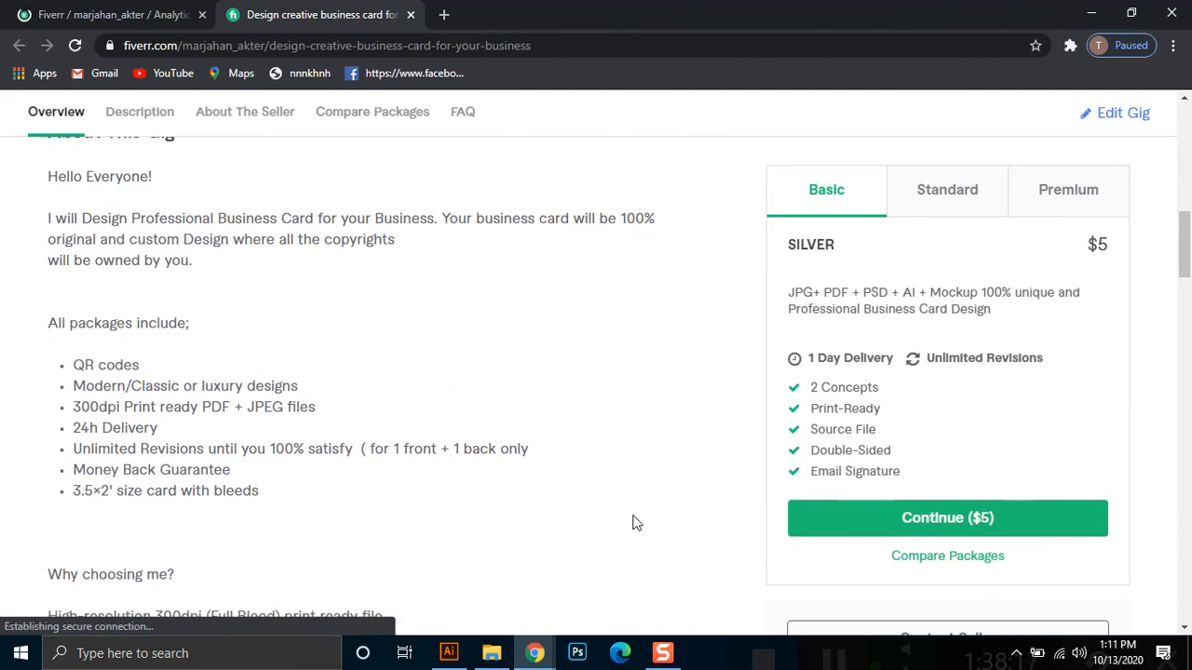
scroll(633, 523, down, 12)
scroll(751, 538, down, 10)
scroll(932, 271, up, 2)
scroll(932, 277, up, 3)
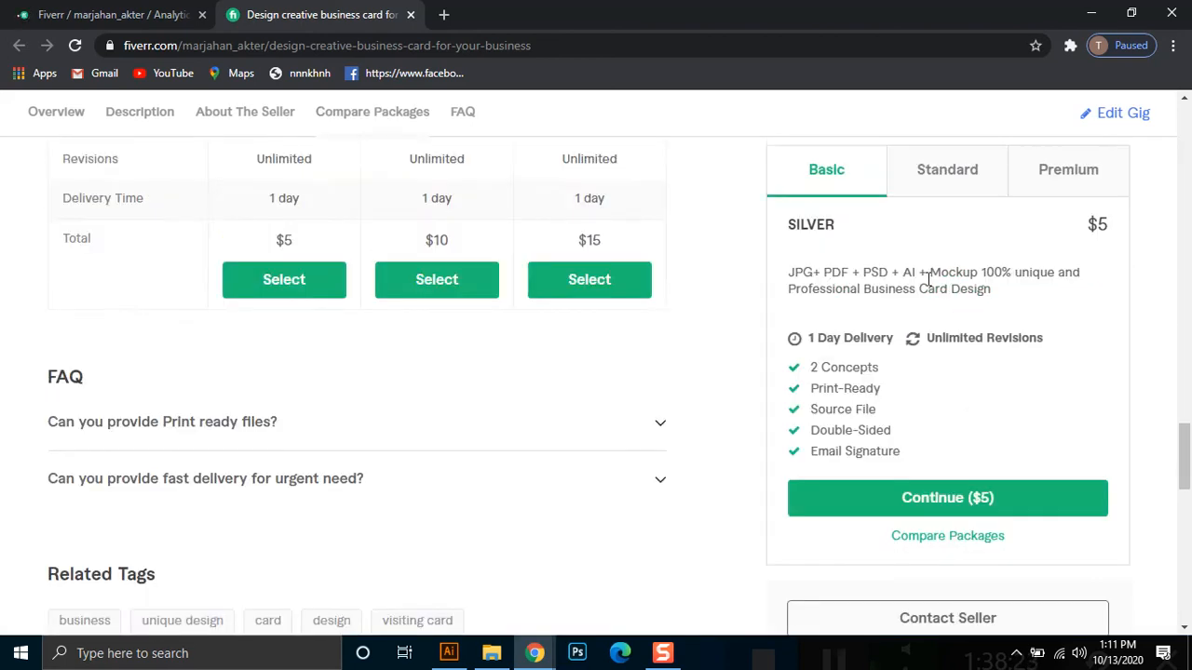
scroll(929, 278, up, 5)
scroll(291, 264, down, 1)
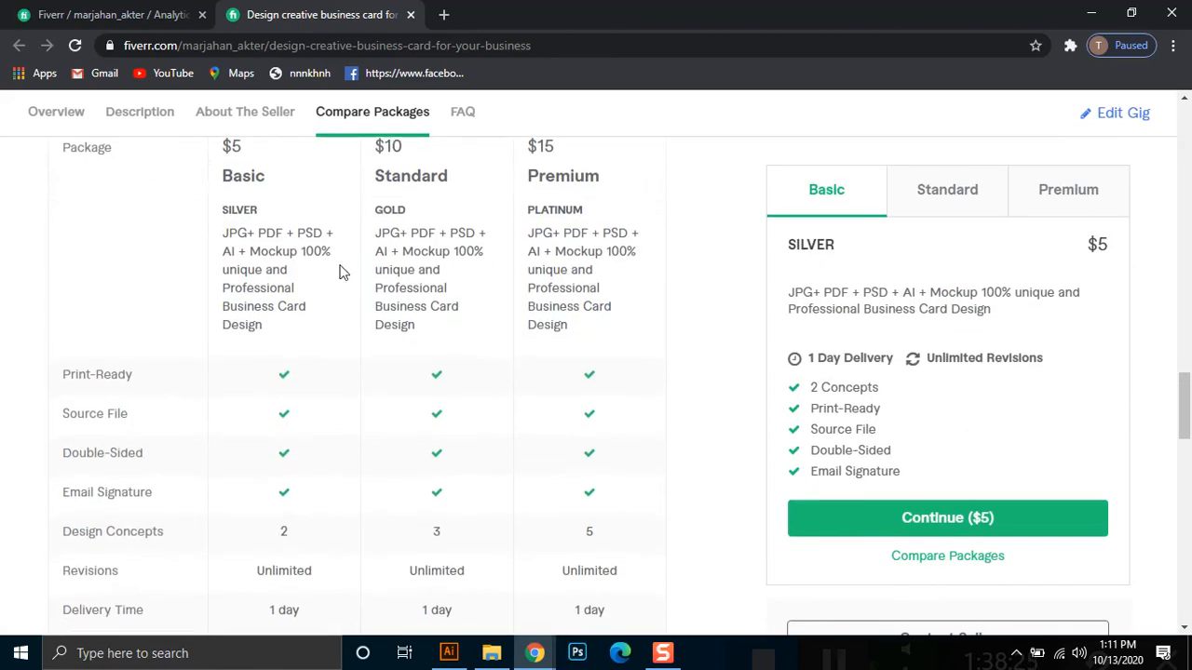
View the gig's FAQ and related tags, and return to the Overview section
scroll(340, 271, down, 3)
click(469, 125)
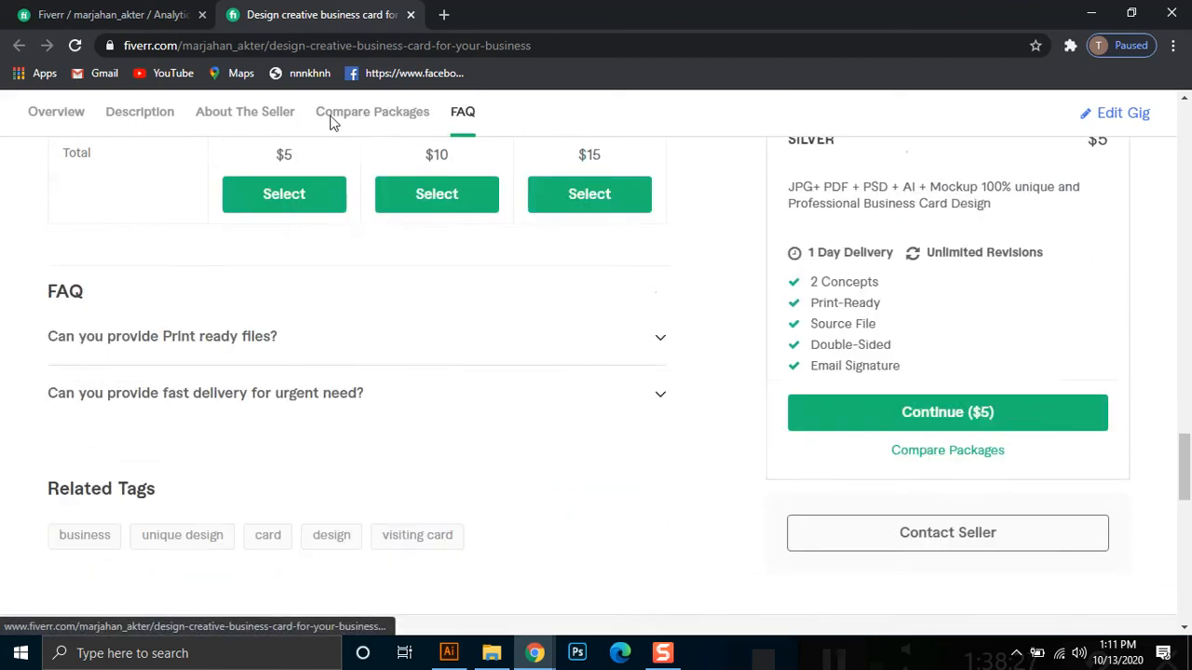
click(77, 121)
Switch to the Google Meet window and check the meeting chat for new messages
mouse_move(535, 652)
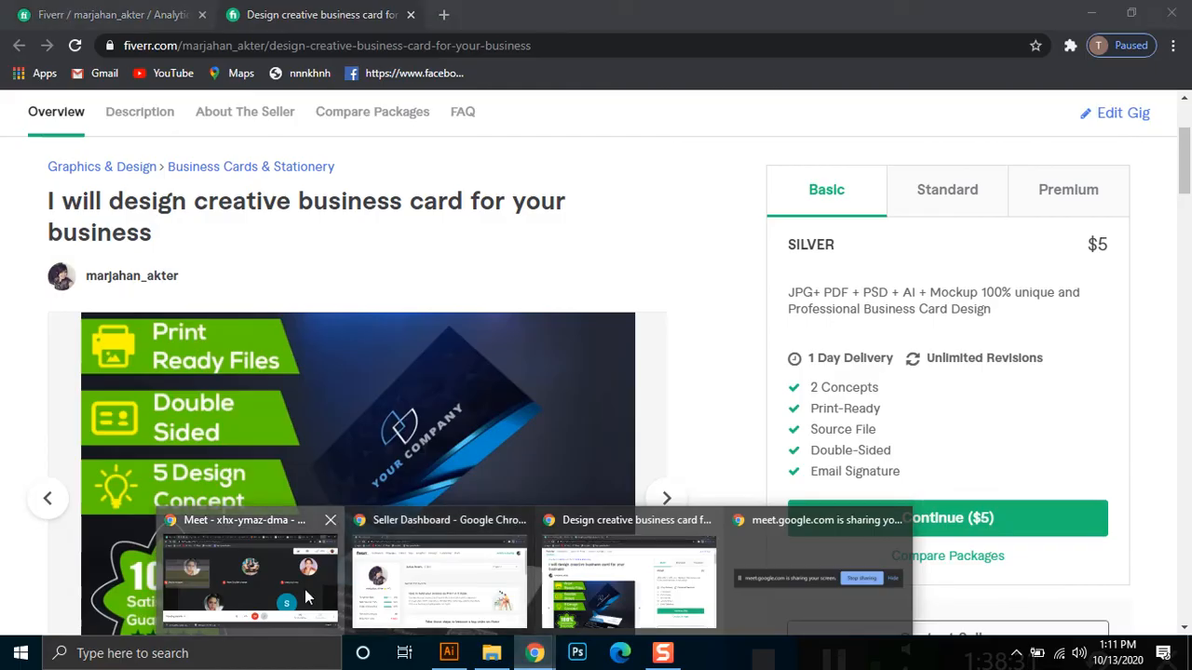
click(308, 597)
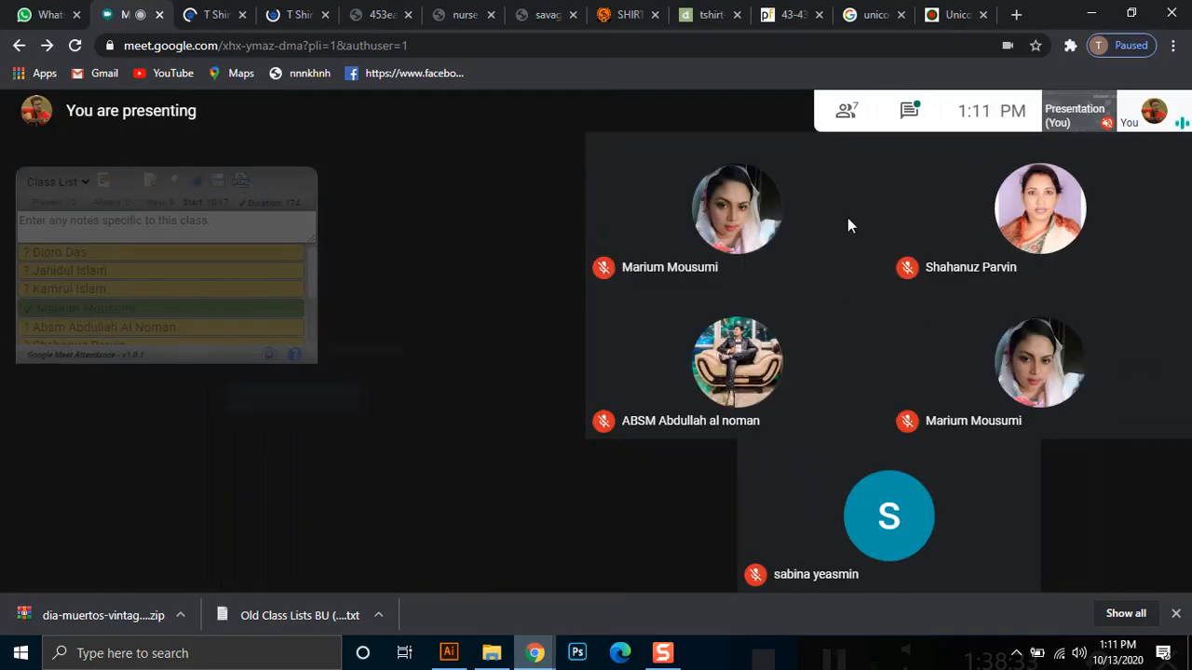
click(908, 113)
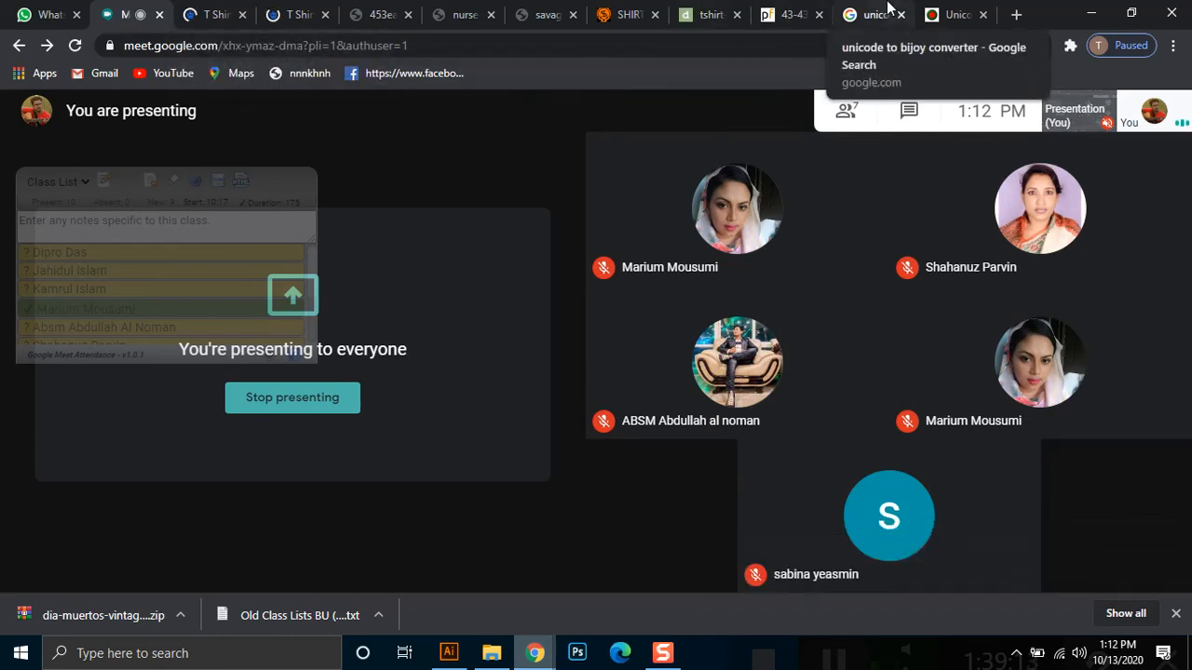
click(952, 14)
click(216, 14)
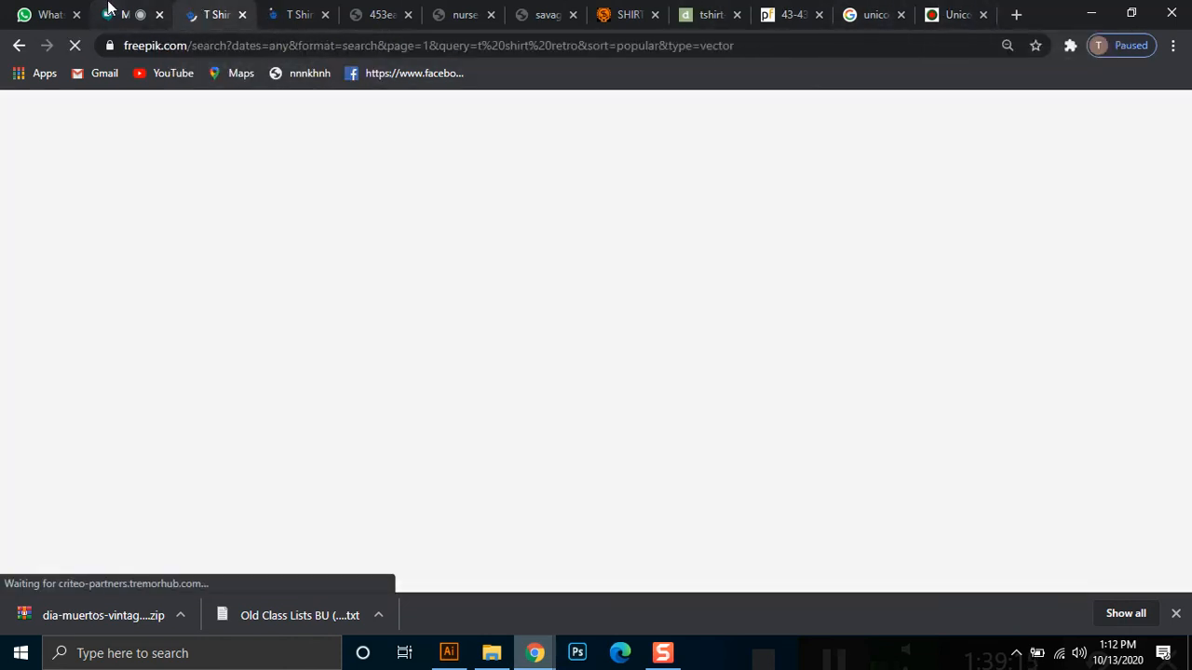
click(126, 14)
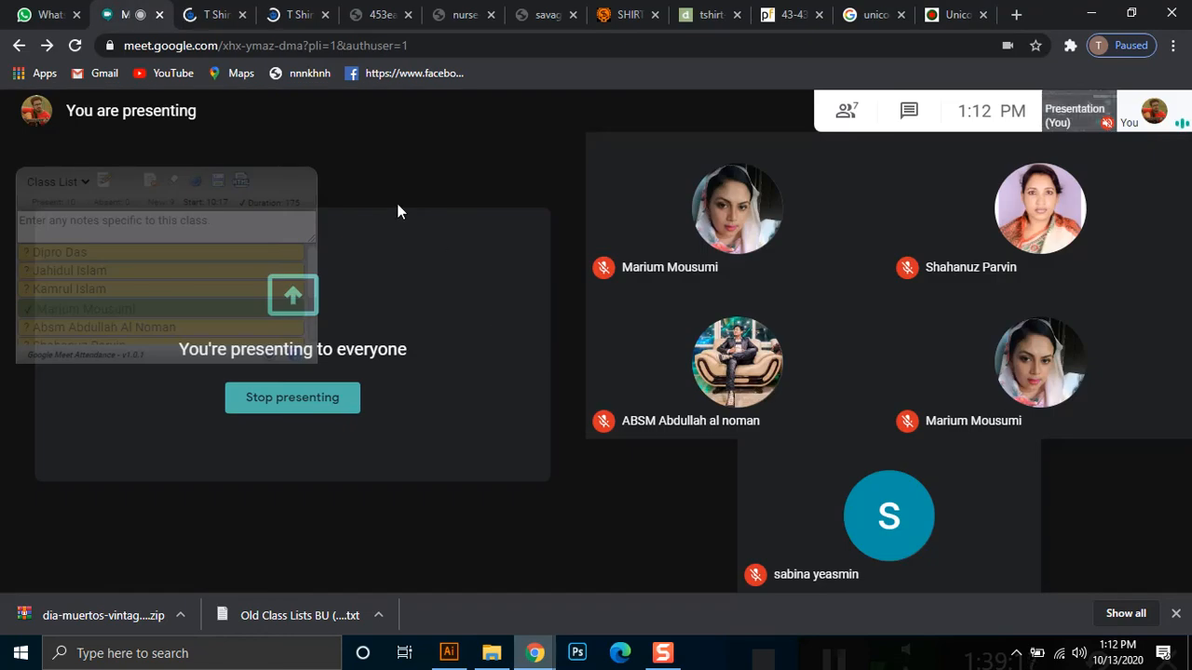
click(545, 250)
click(205, 11)
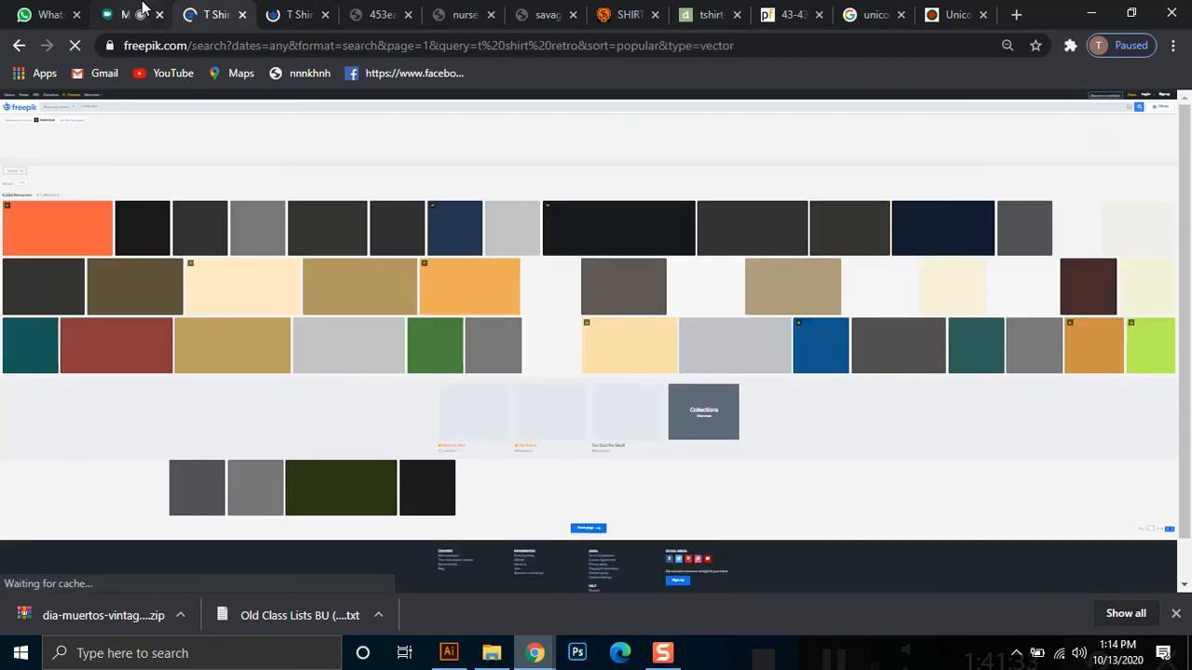
click(125, 13)
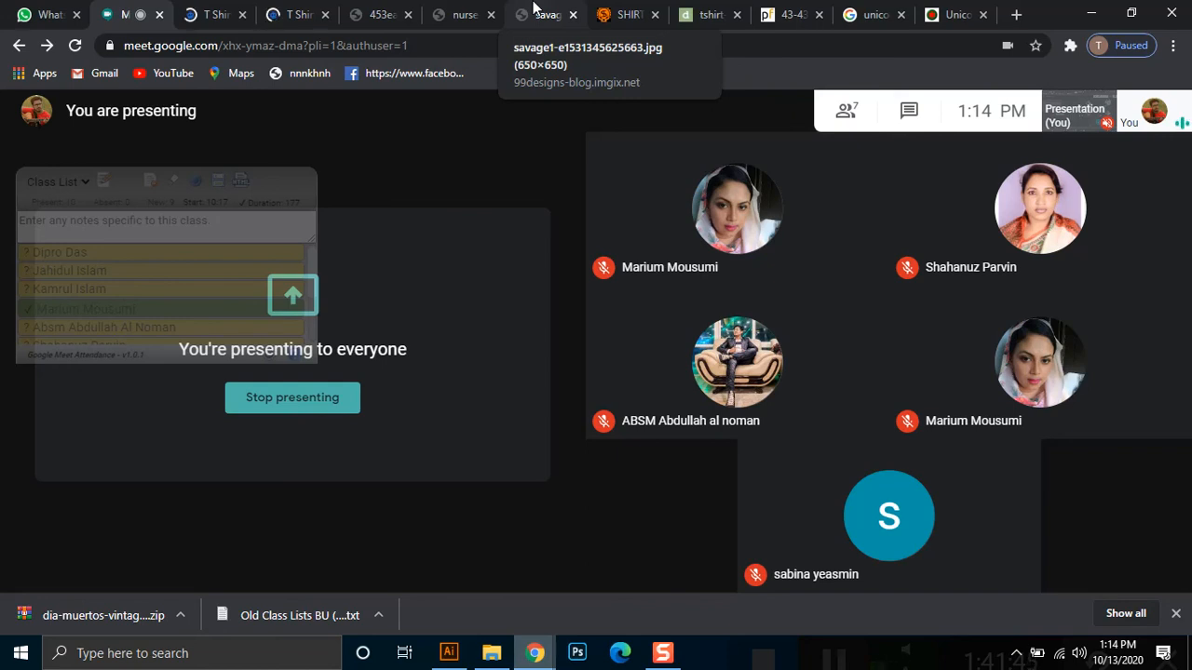
Bring up the TechSmith Snagit Recorder controls and move them clear of the taskbar, over the lower part of the Meet window
mouse_move(656, 650)
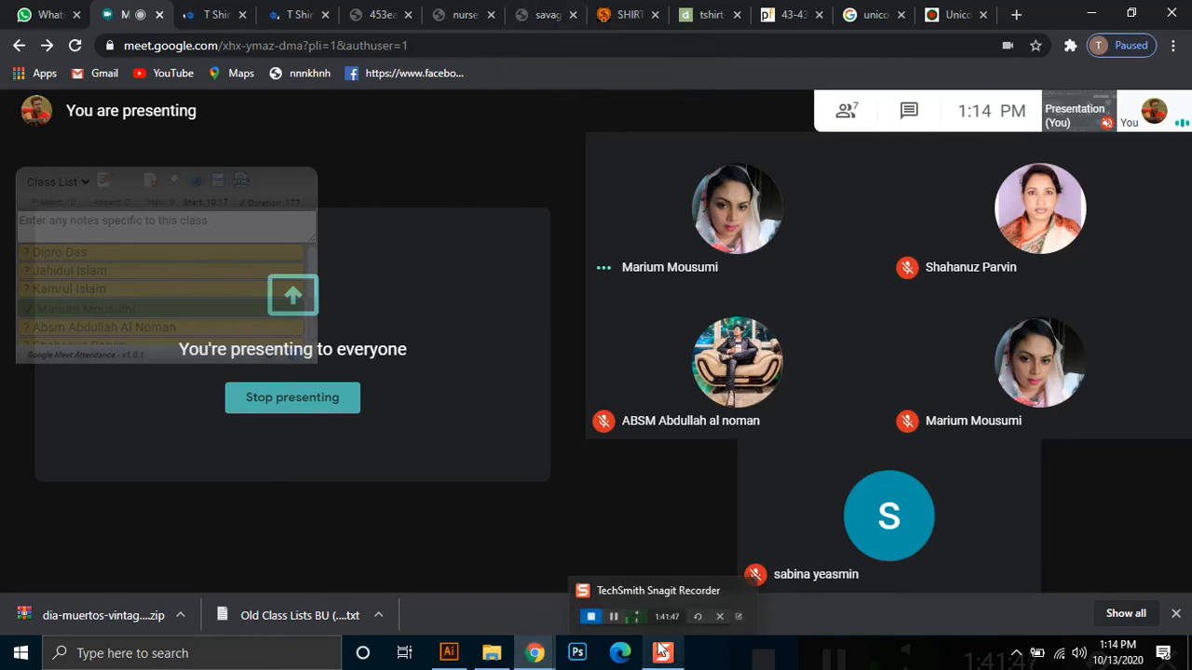
click(646, 584)
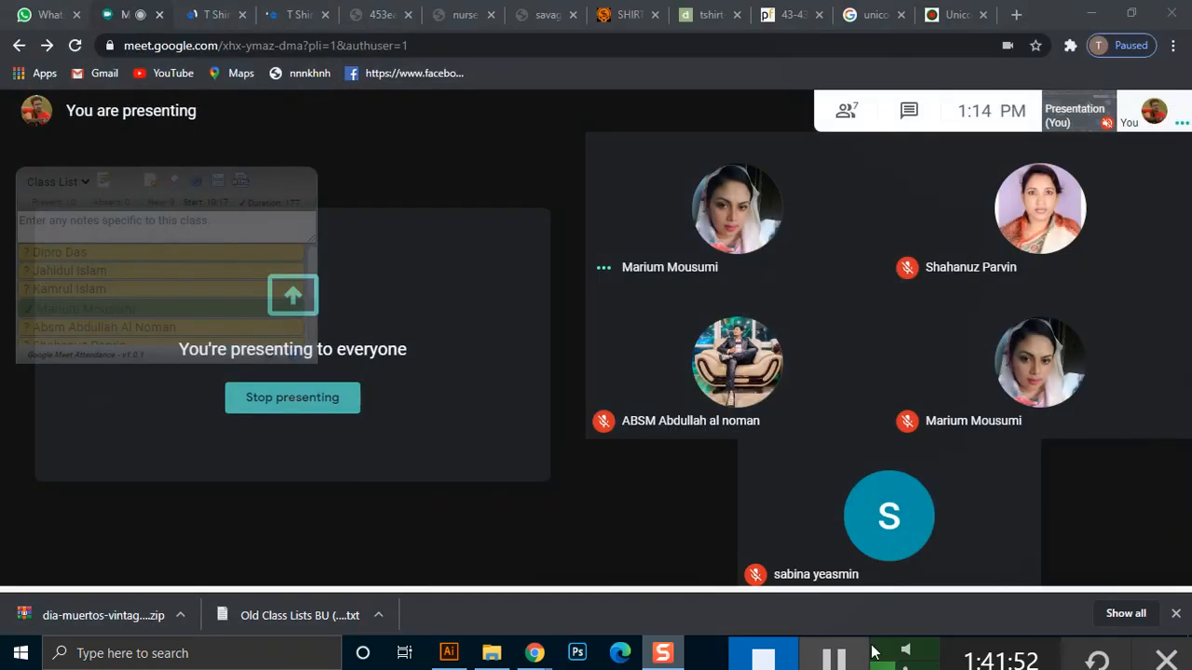
mouse_move(980, 600)
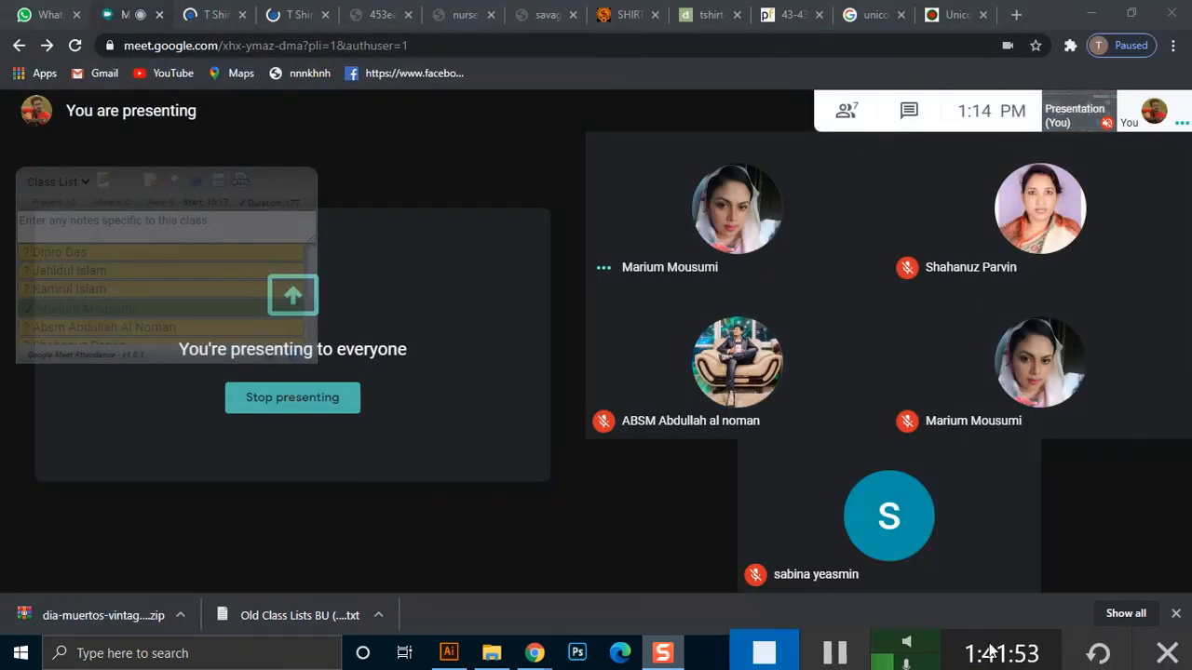
drag(980, 601, 480, 570)
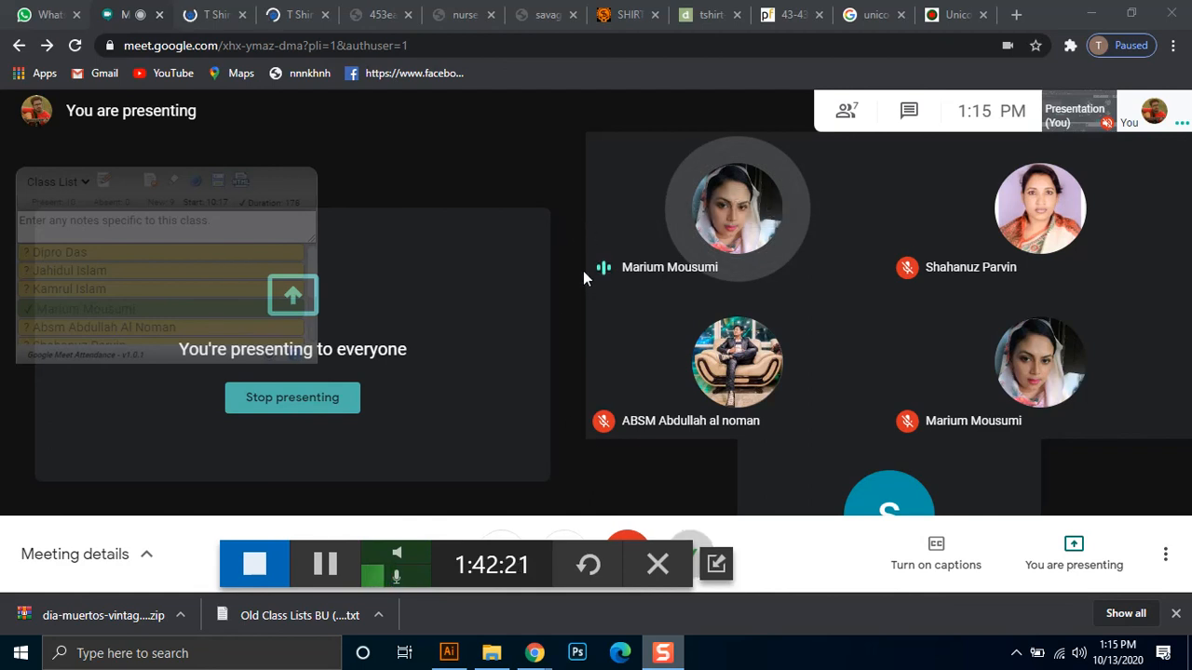
Open the Google Meet chat and read the student's latest question
mouse_move(611, 290)
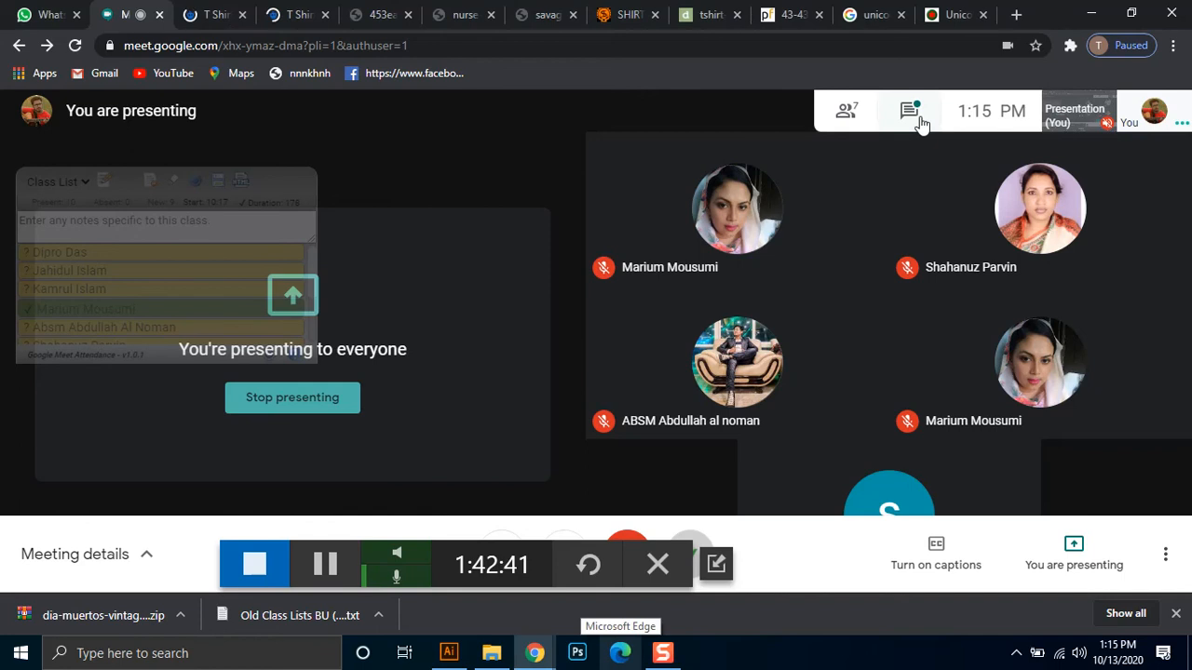
click(889, 147)
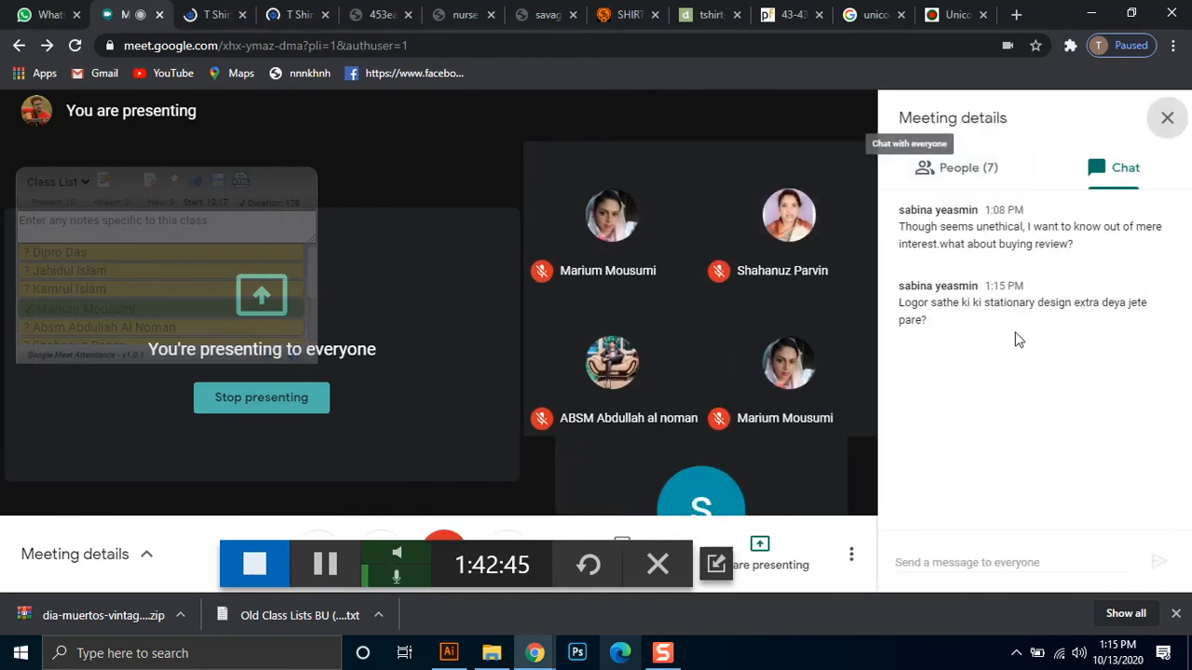